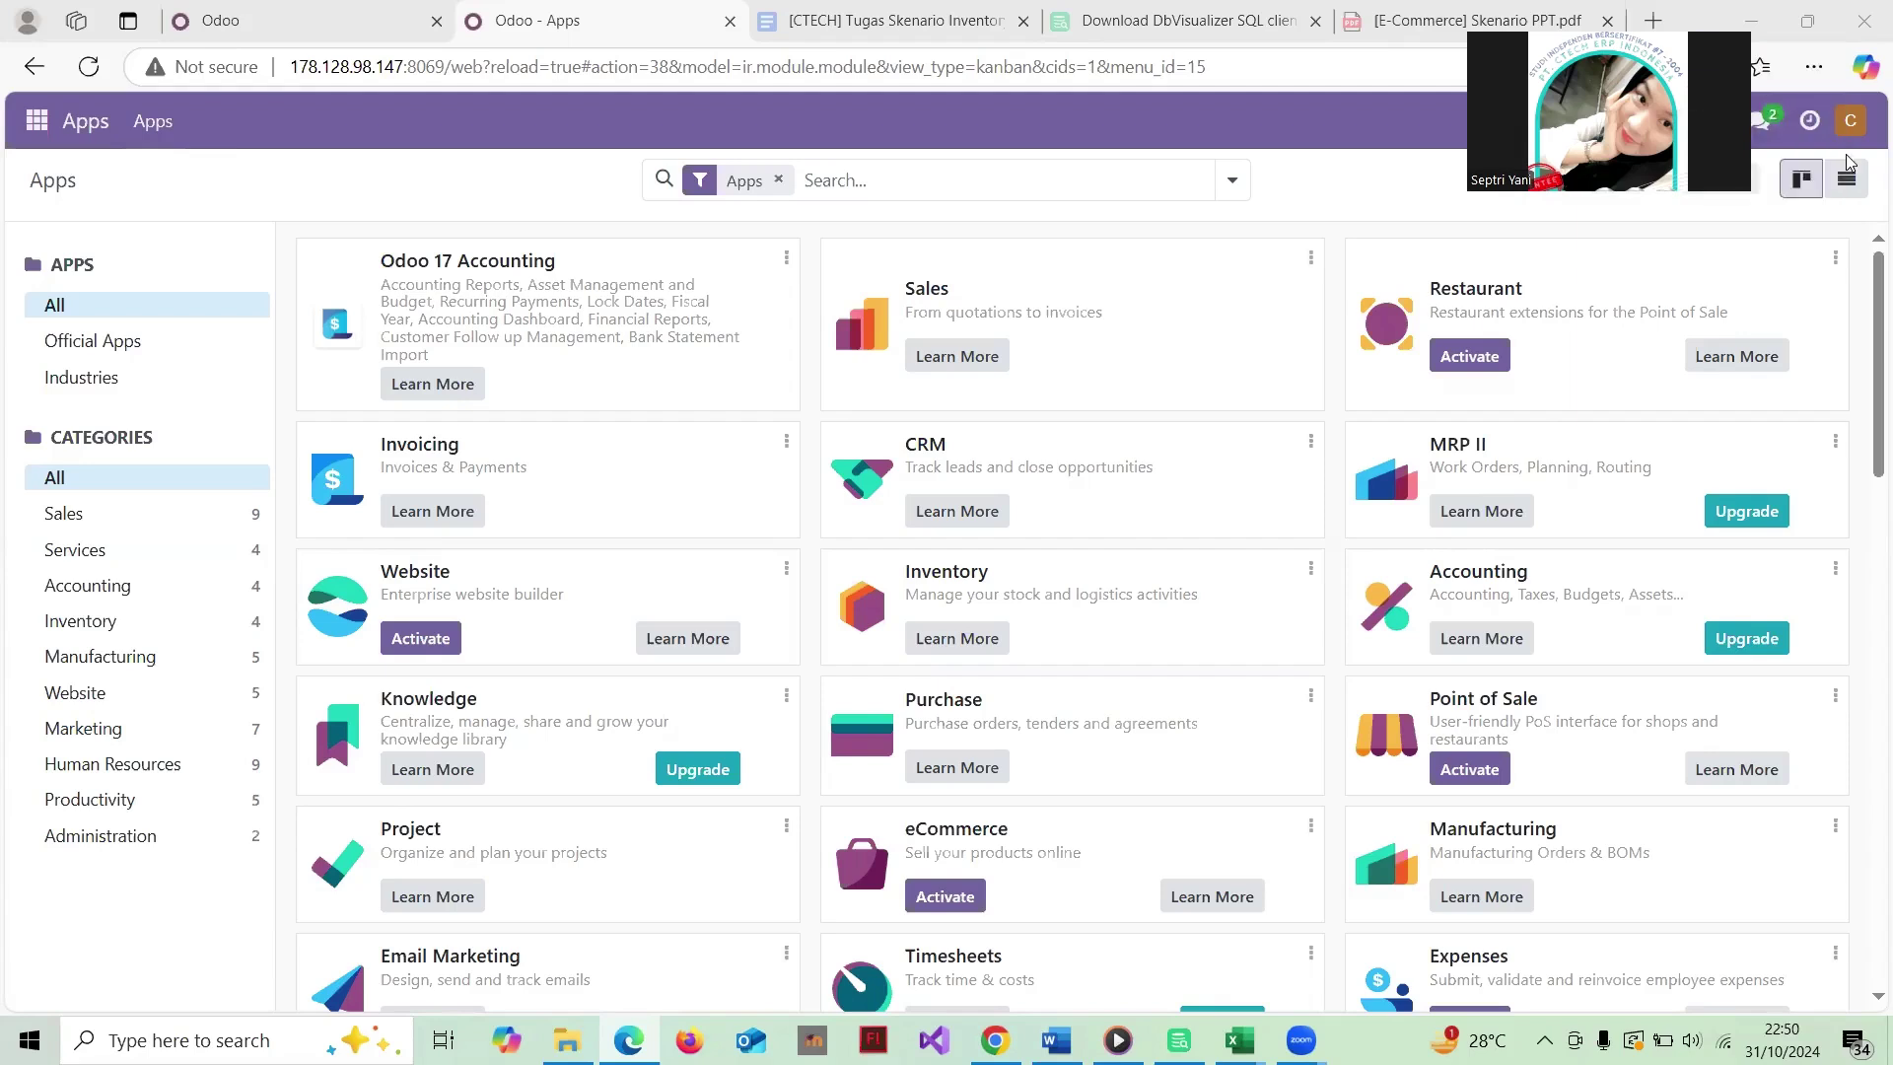
Step: Look at your own profile preferences, then close them without changes
click(1852, 121)
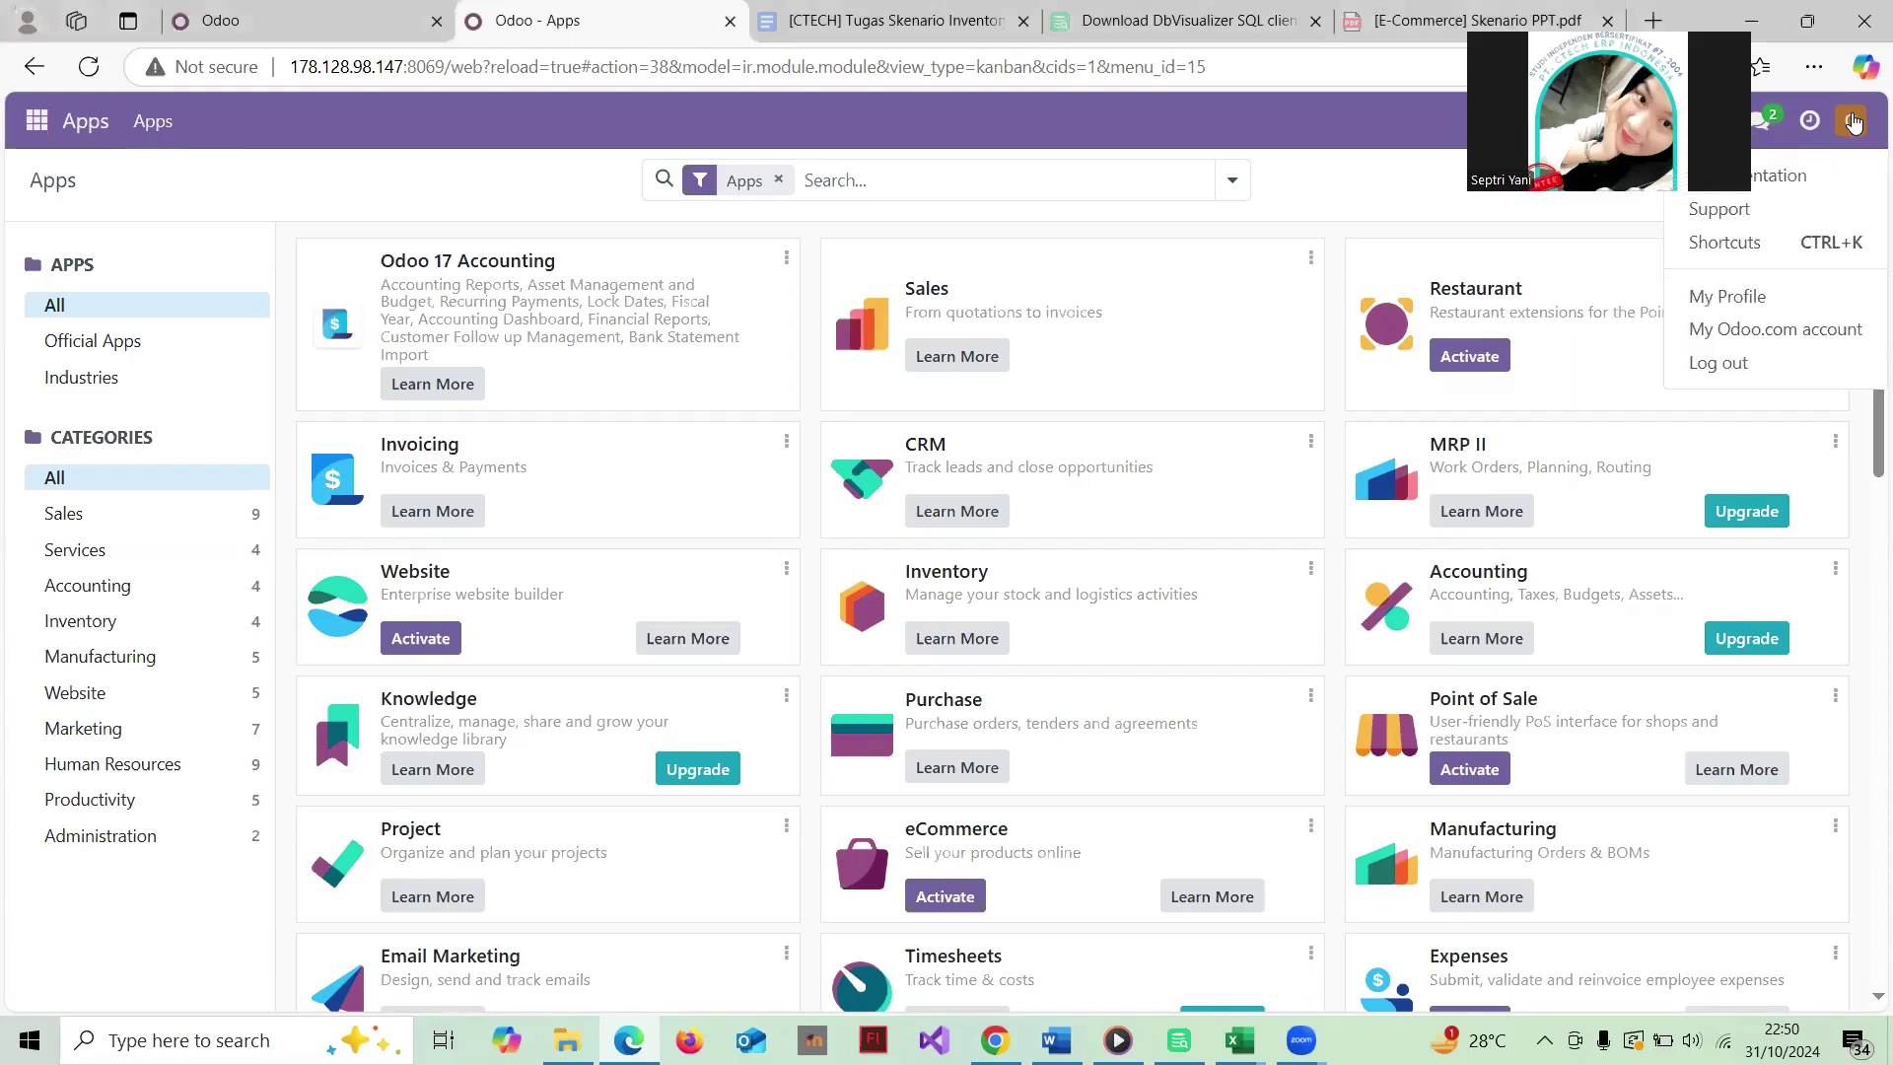
click(1751, 299)
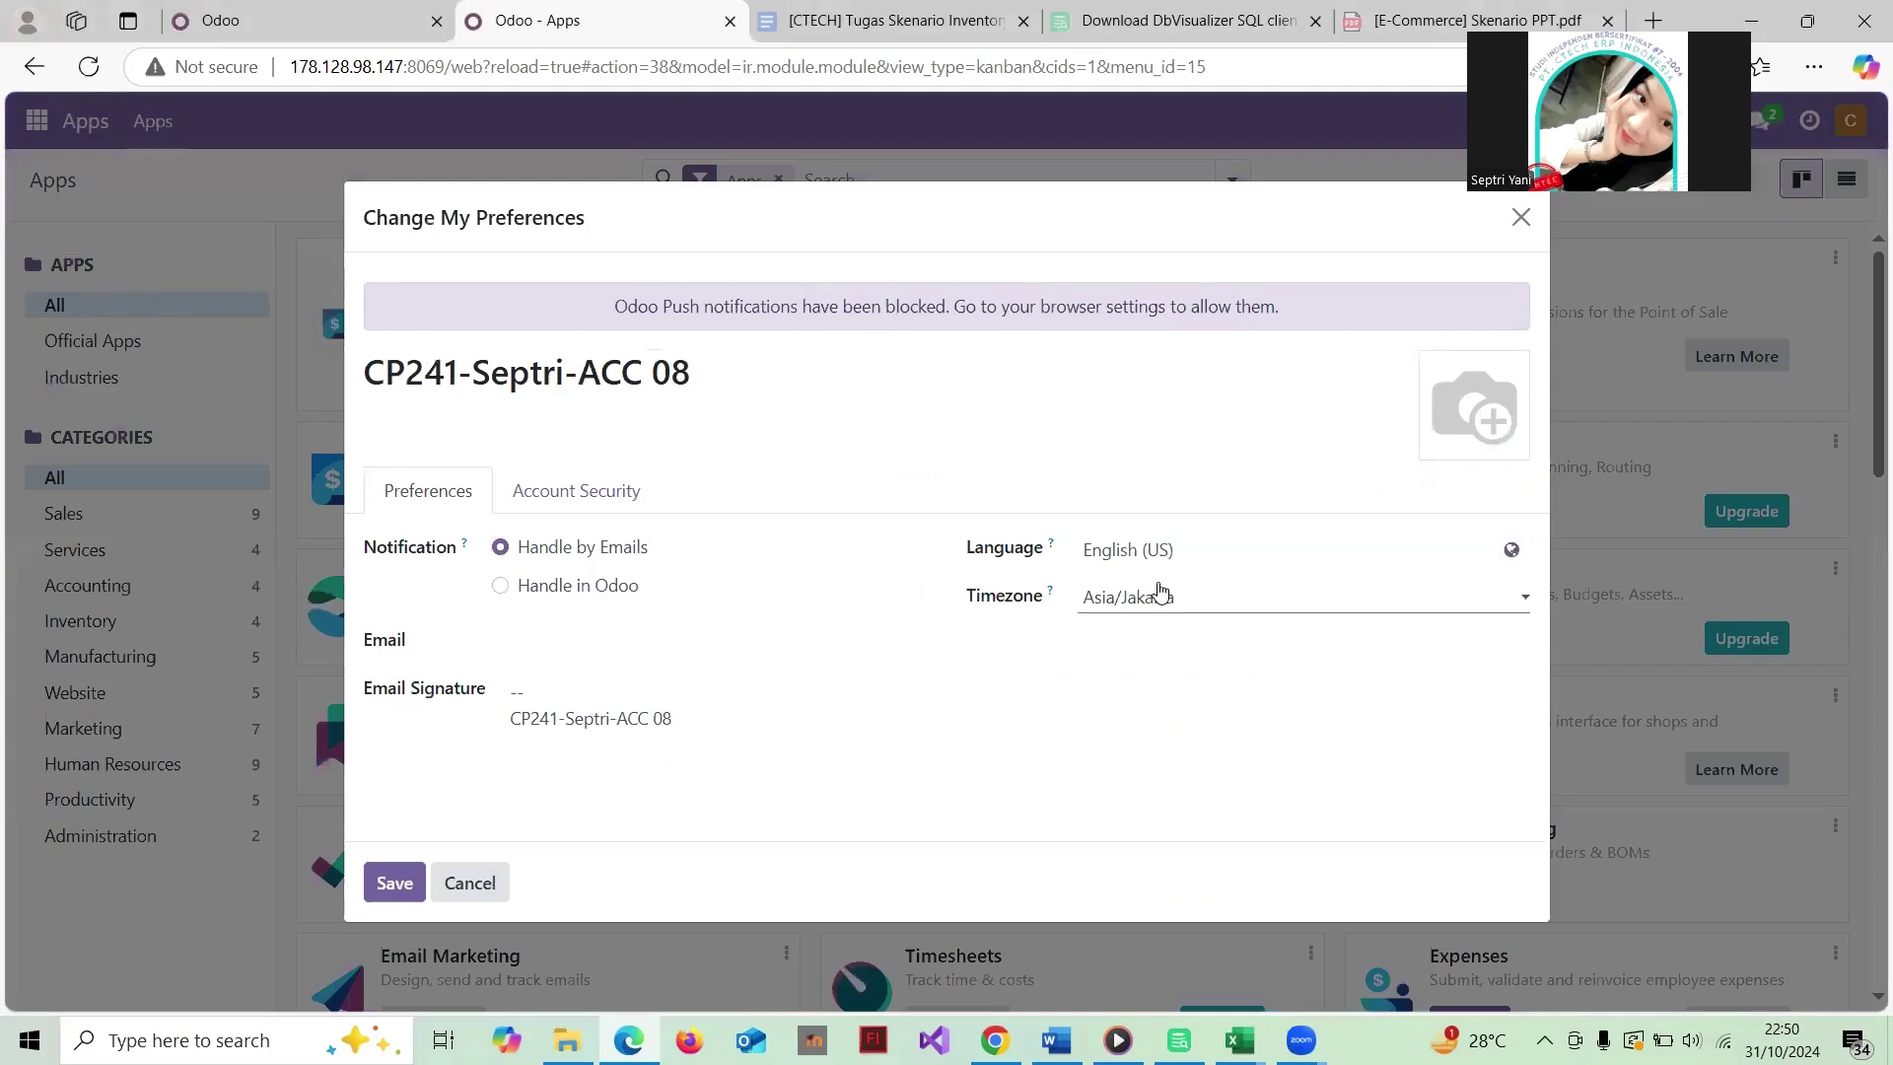
click(1522, 219)
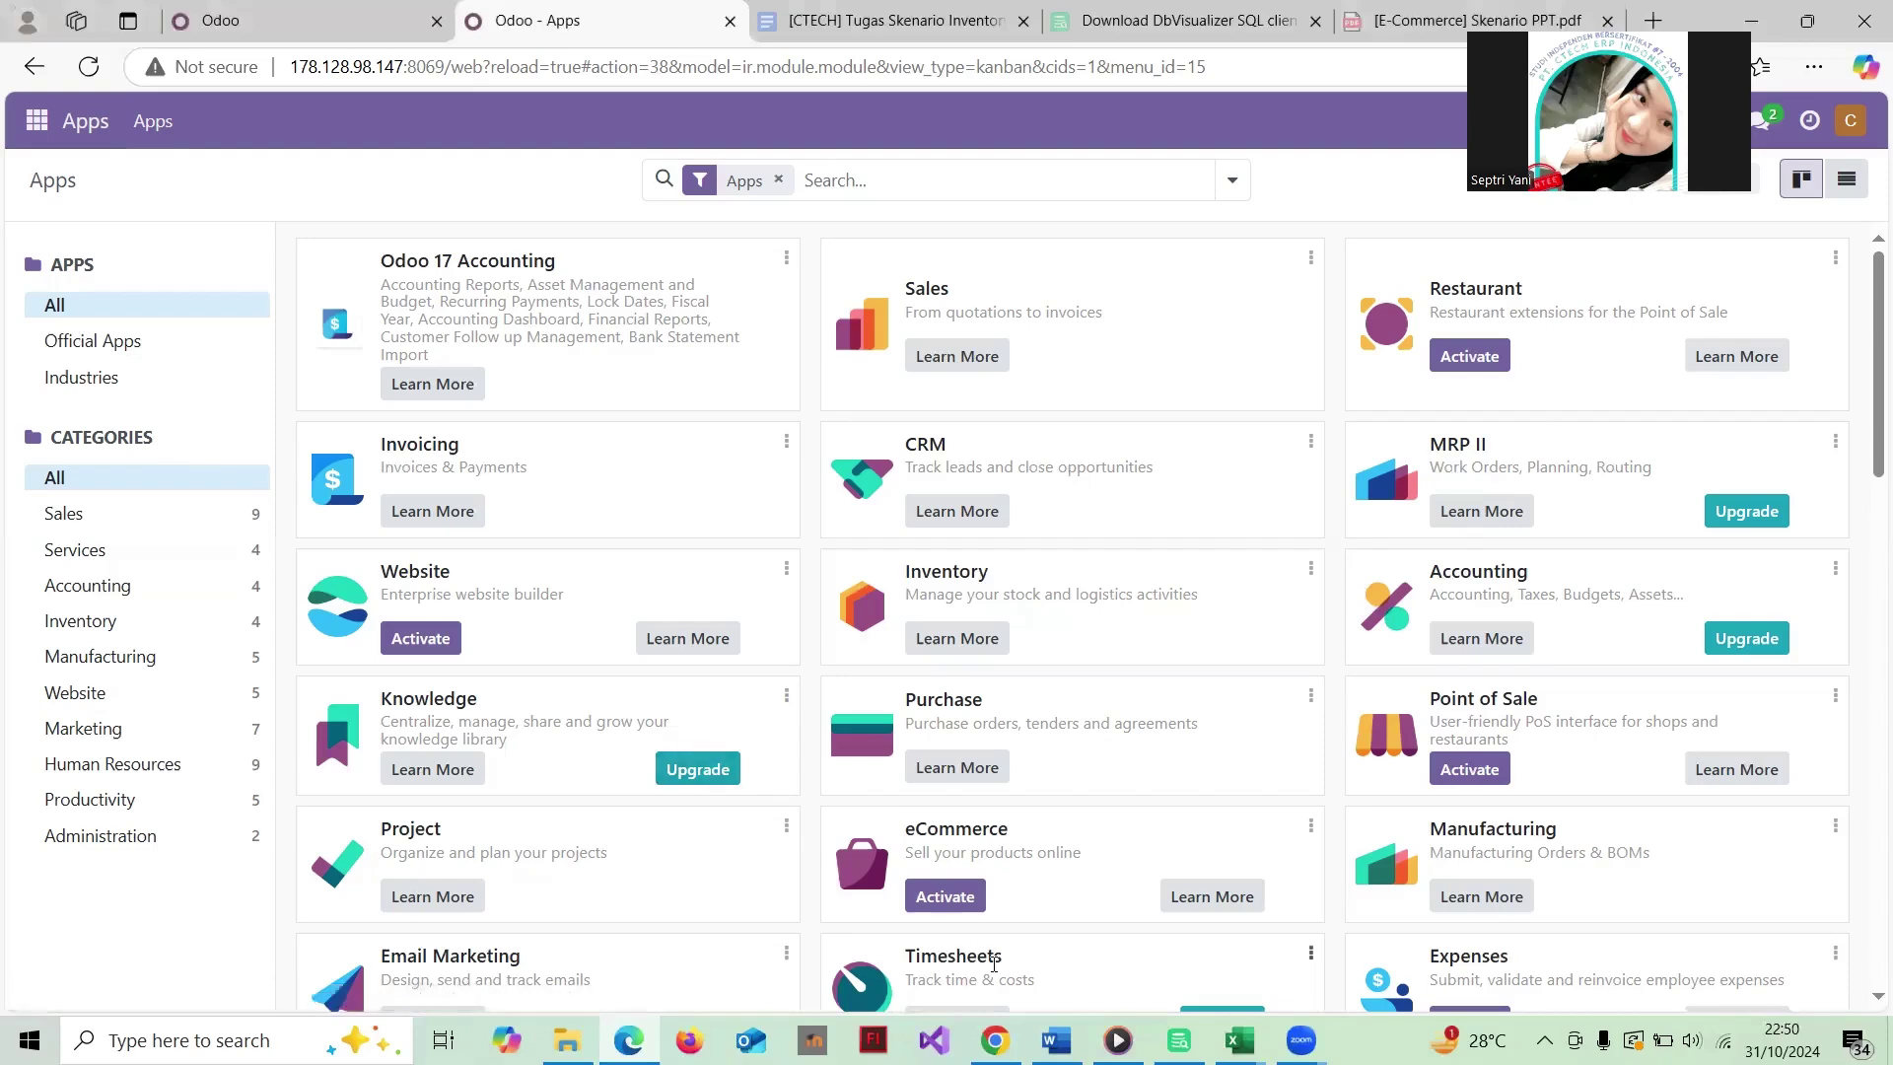
Step: Check the user access rights workbook in Excel, then return to Odoo
click(1239, 1040)
click(1160, 952)
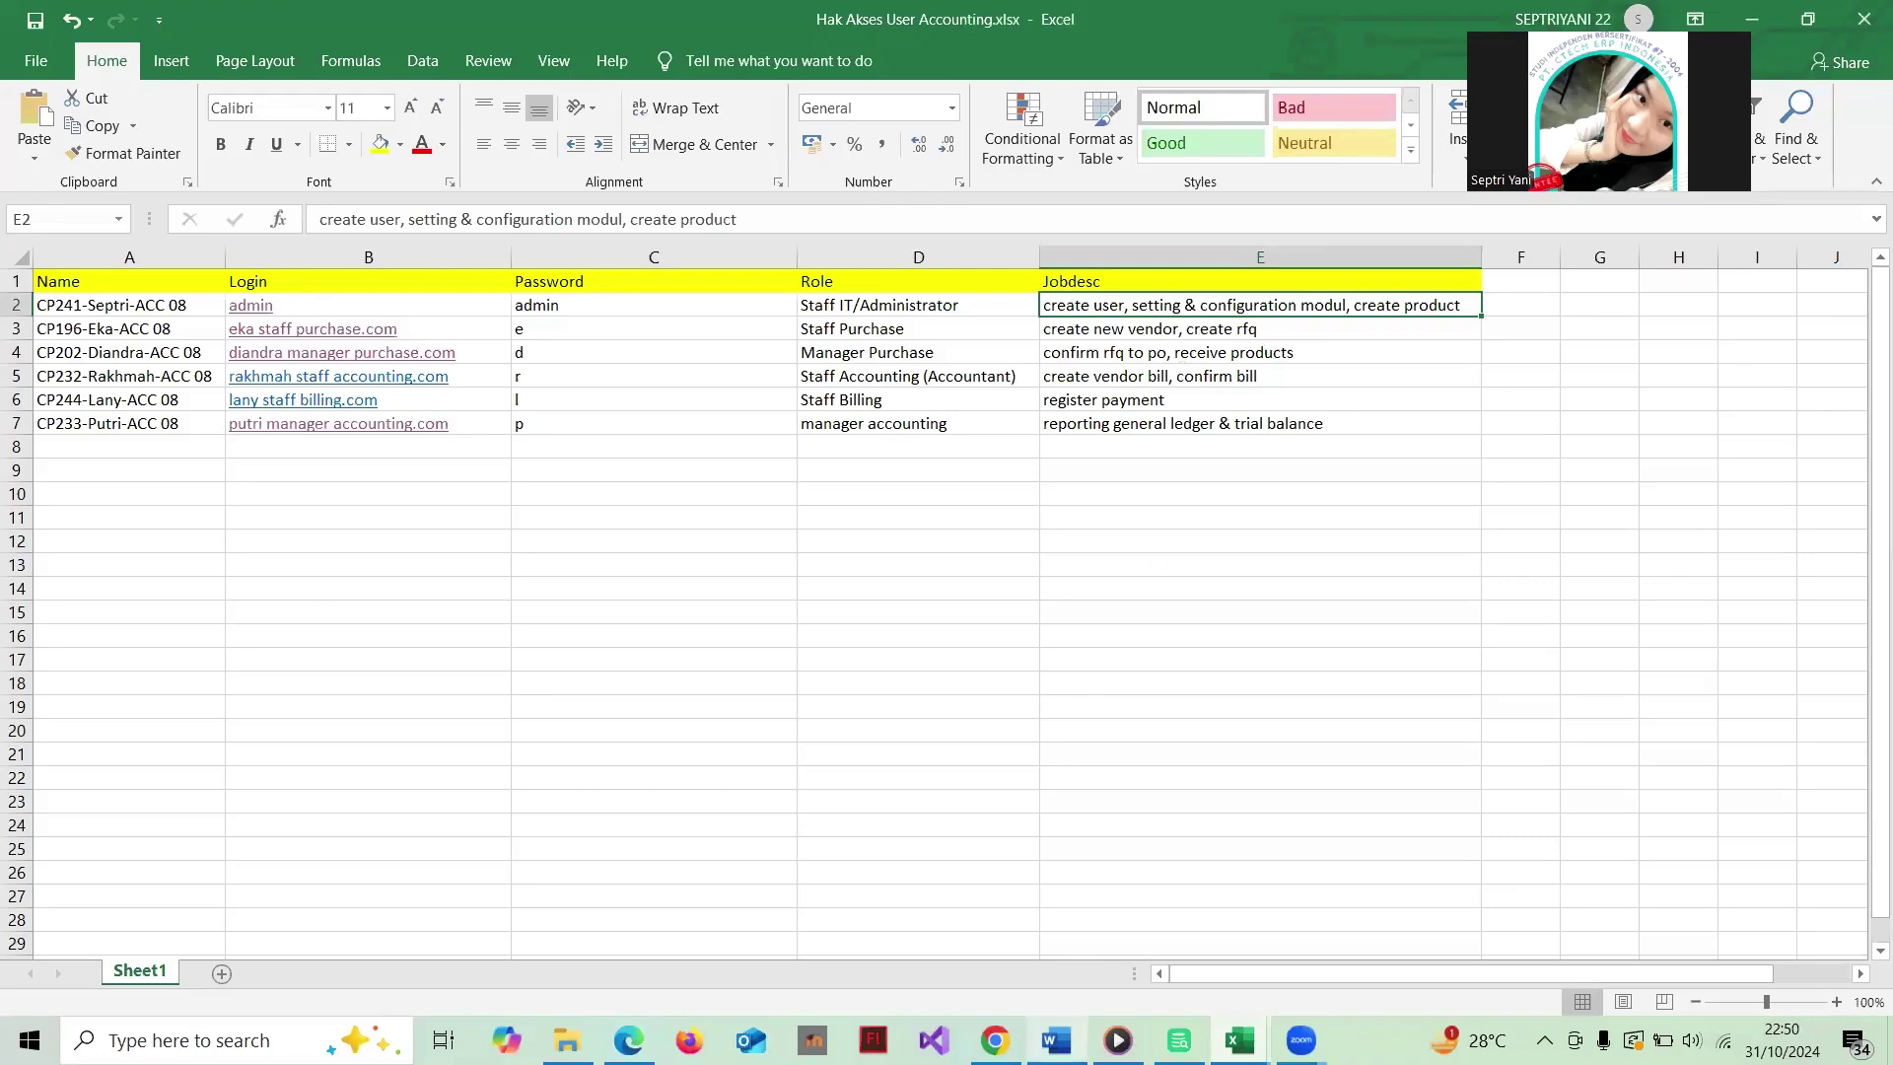
click(629, 1040)
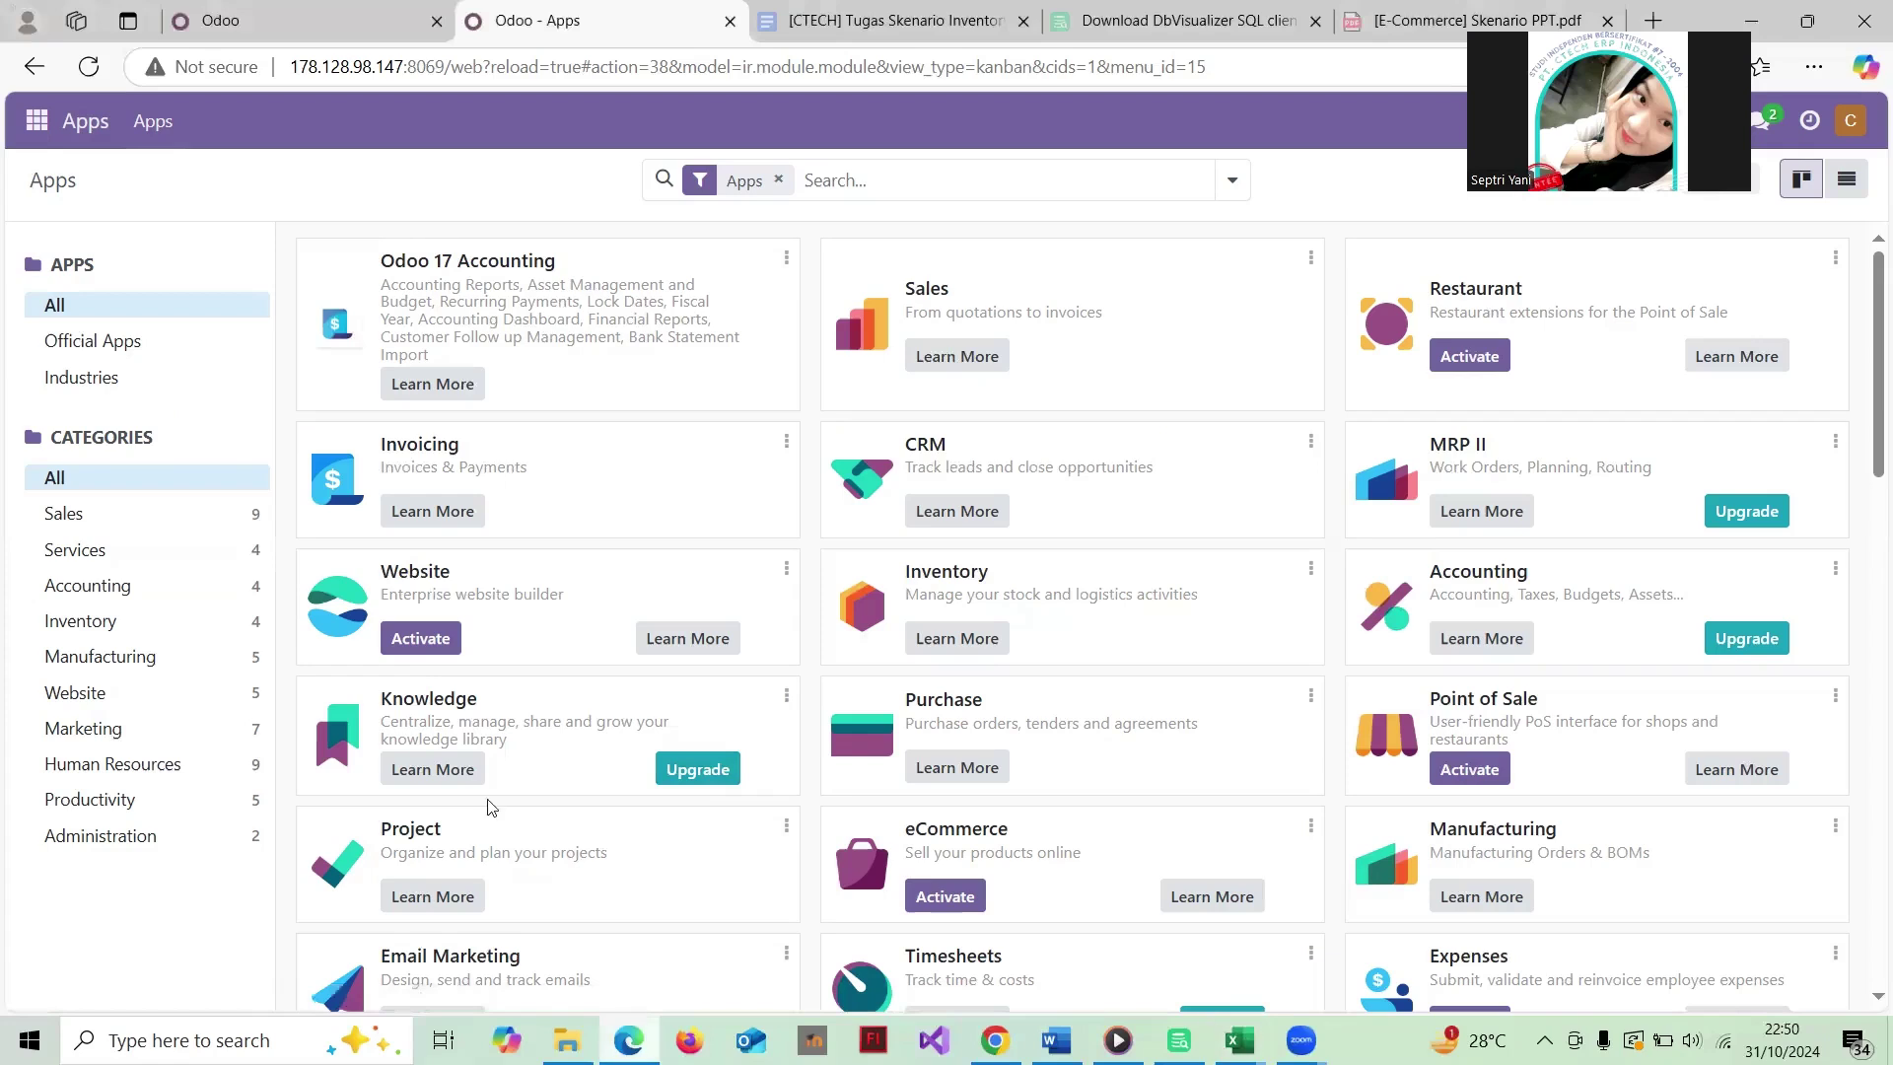
Step: Go to Settings > Users and start Import records from the gear menu
click(36, 120)
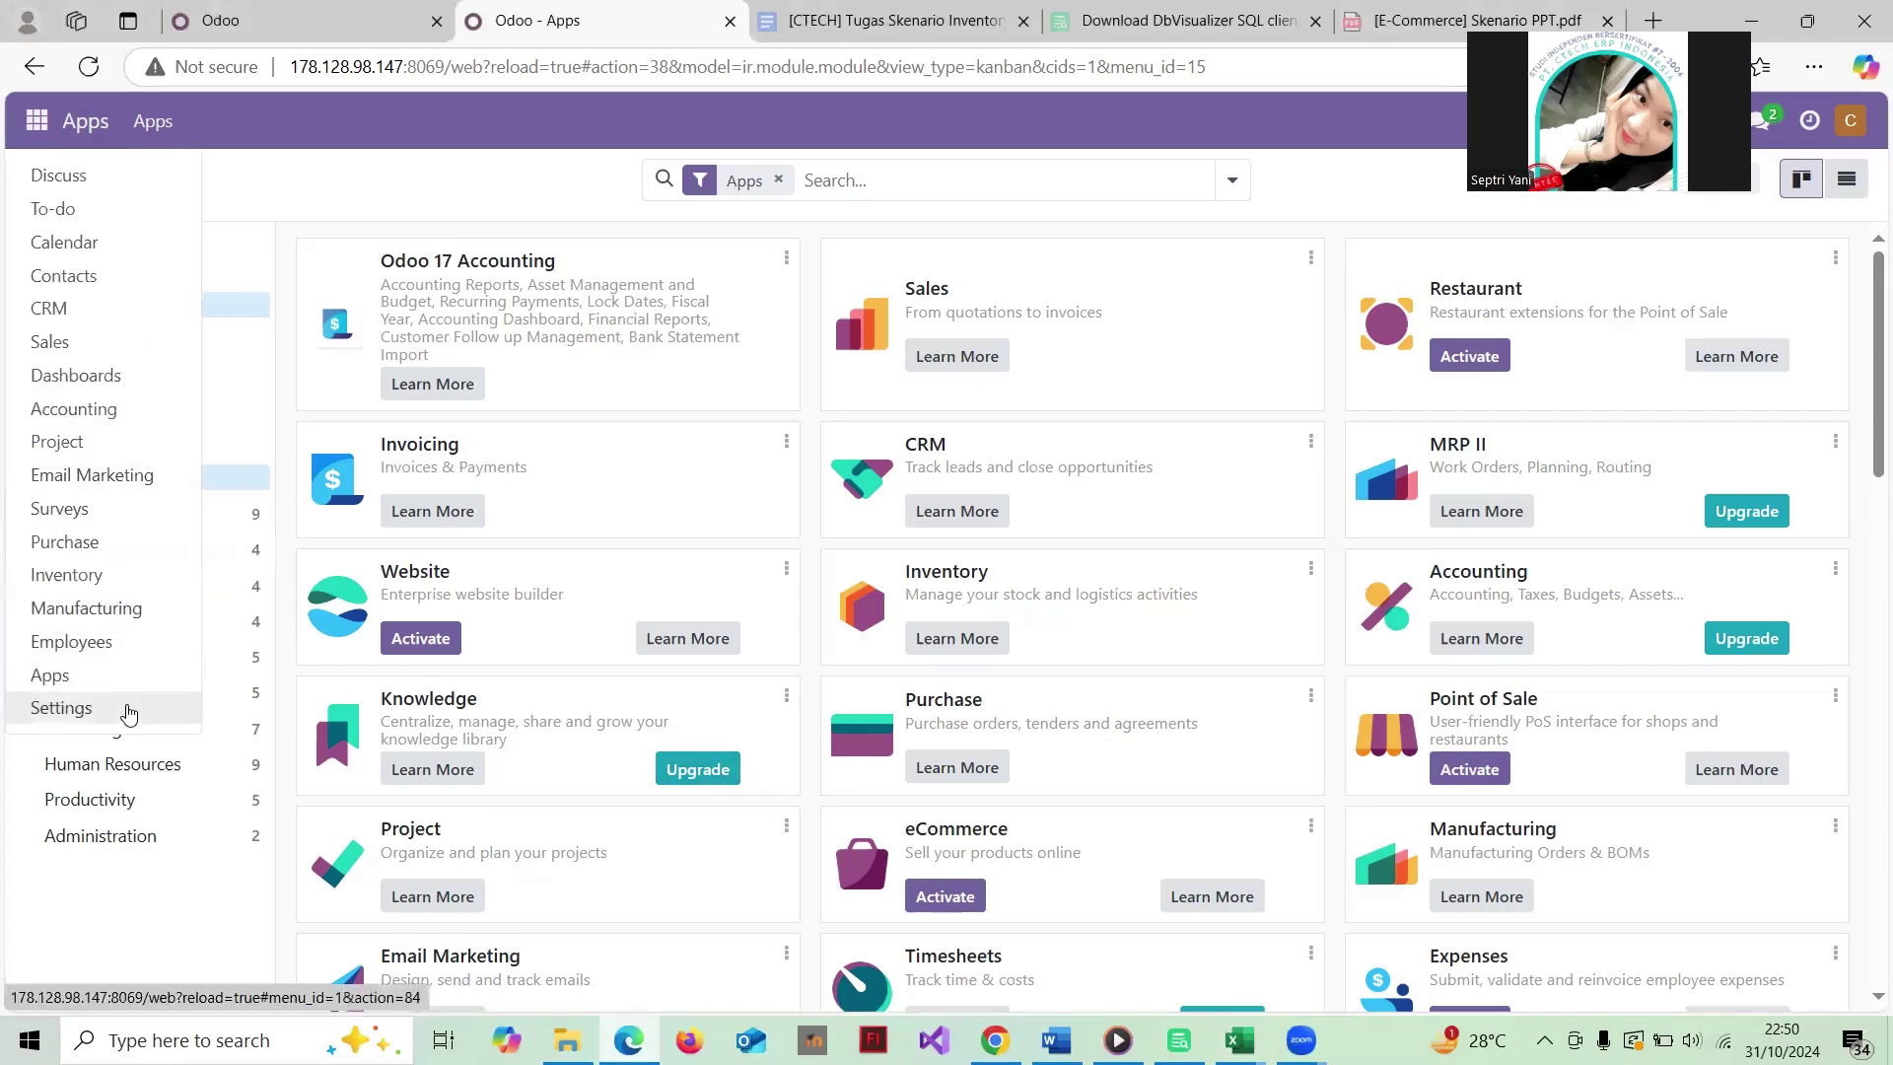
click(128, 709)
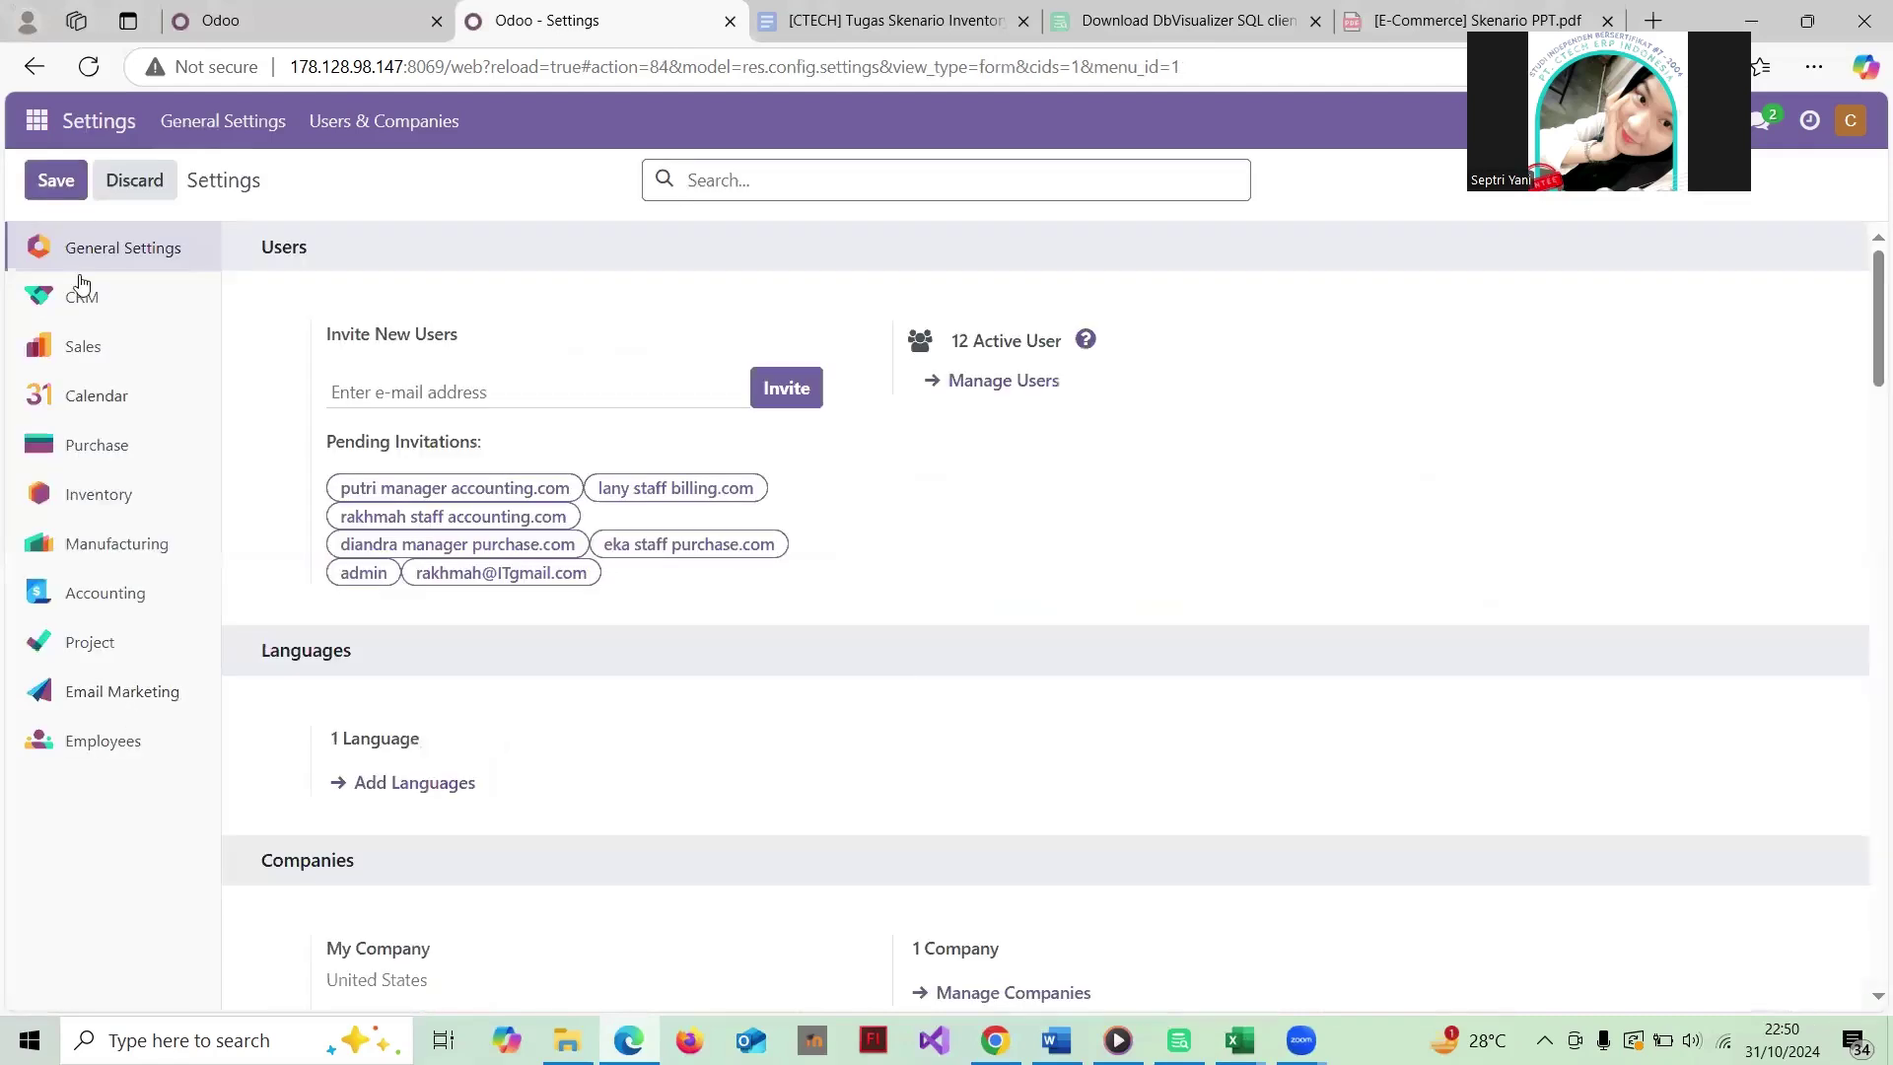
click(999, 384)
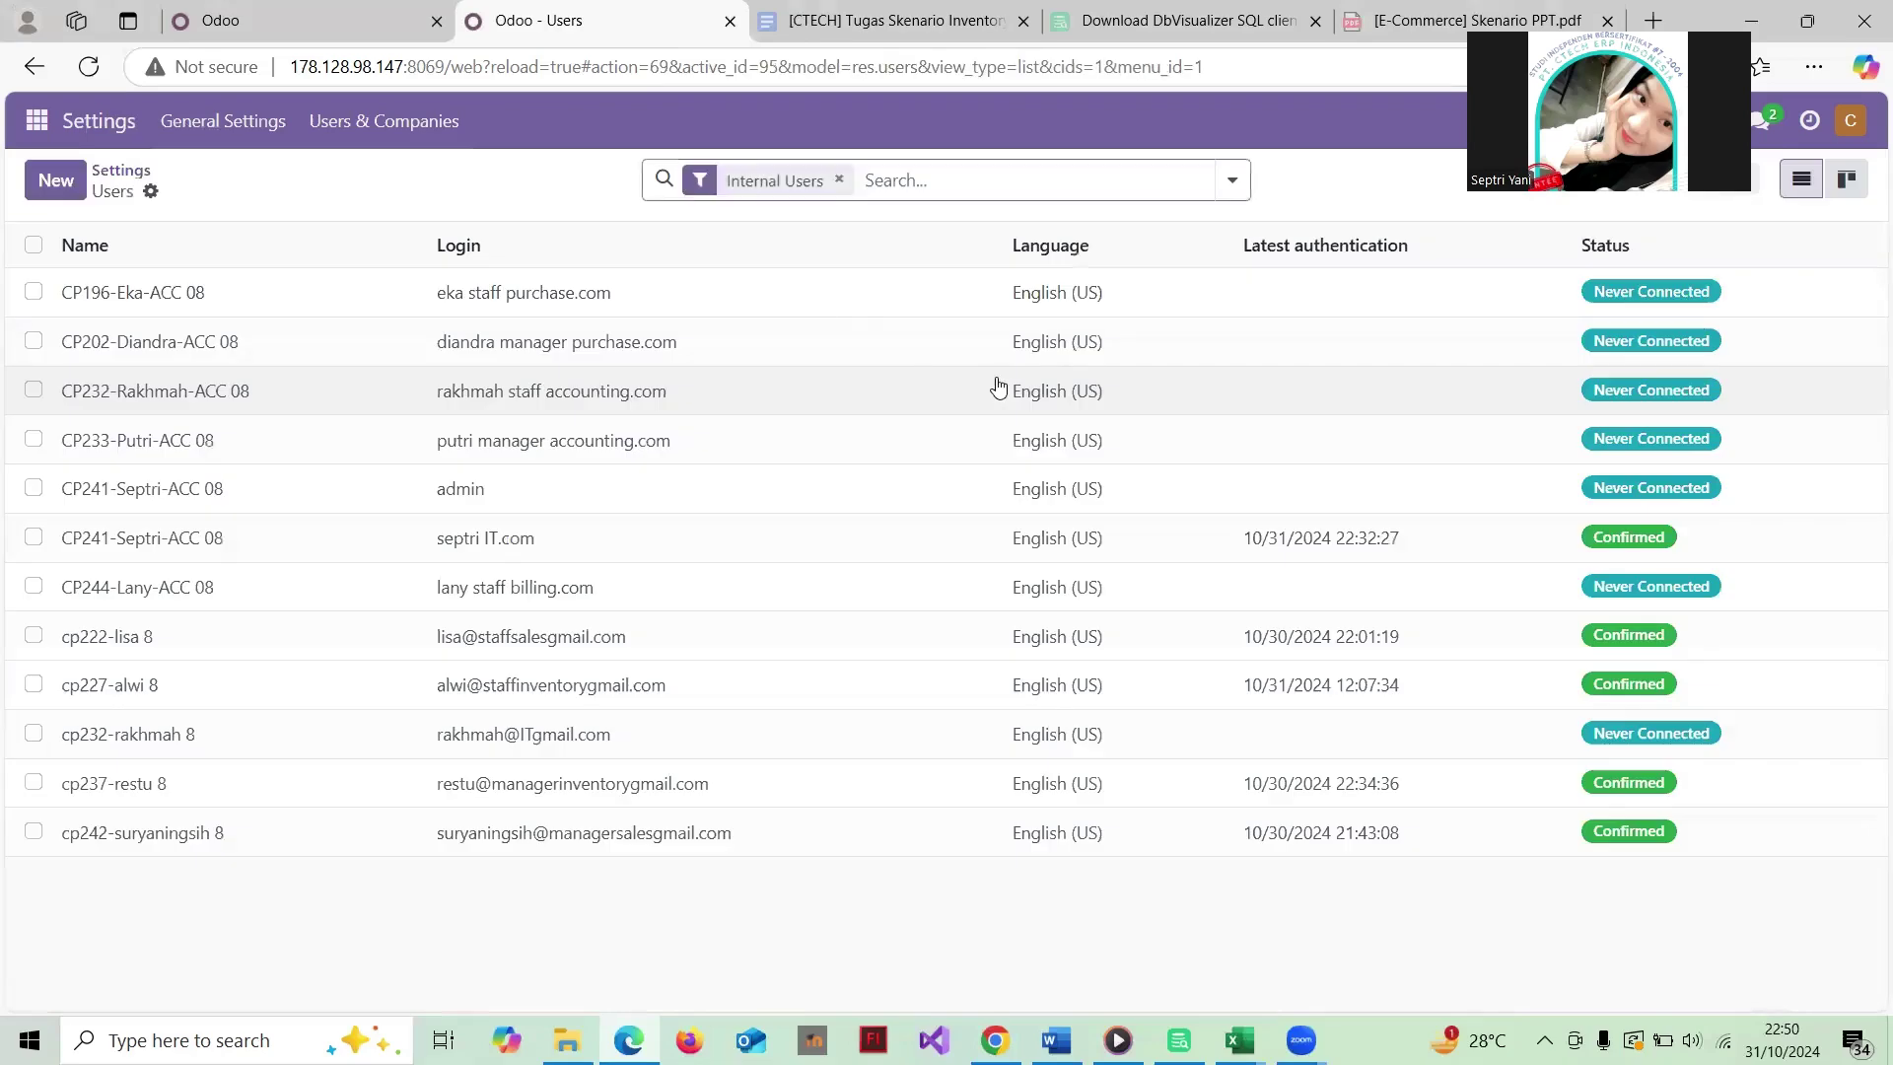
click(59, 180)
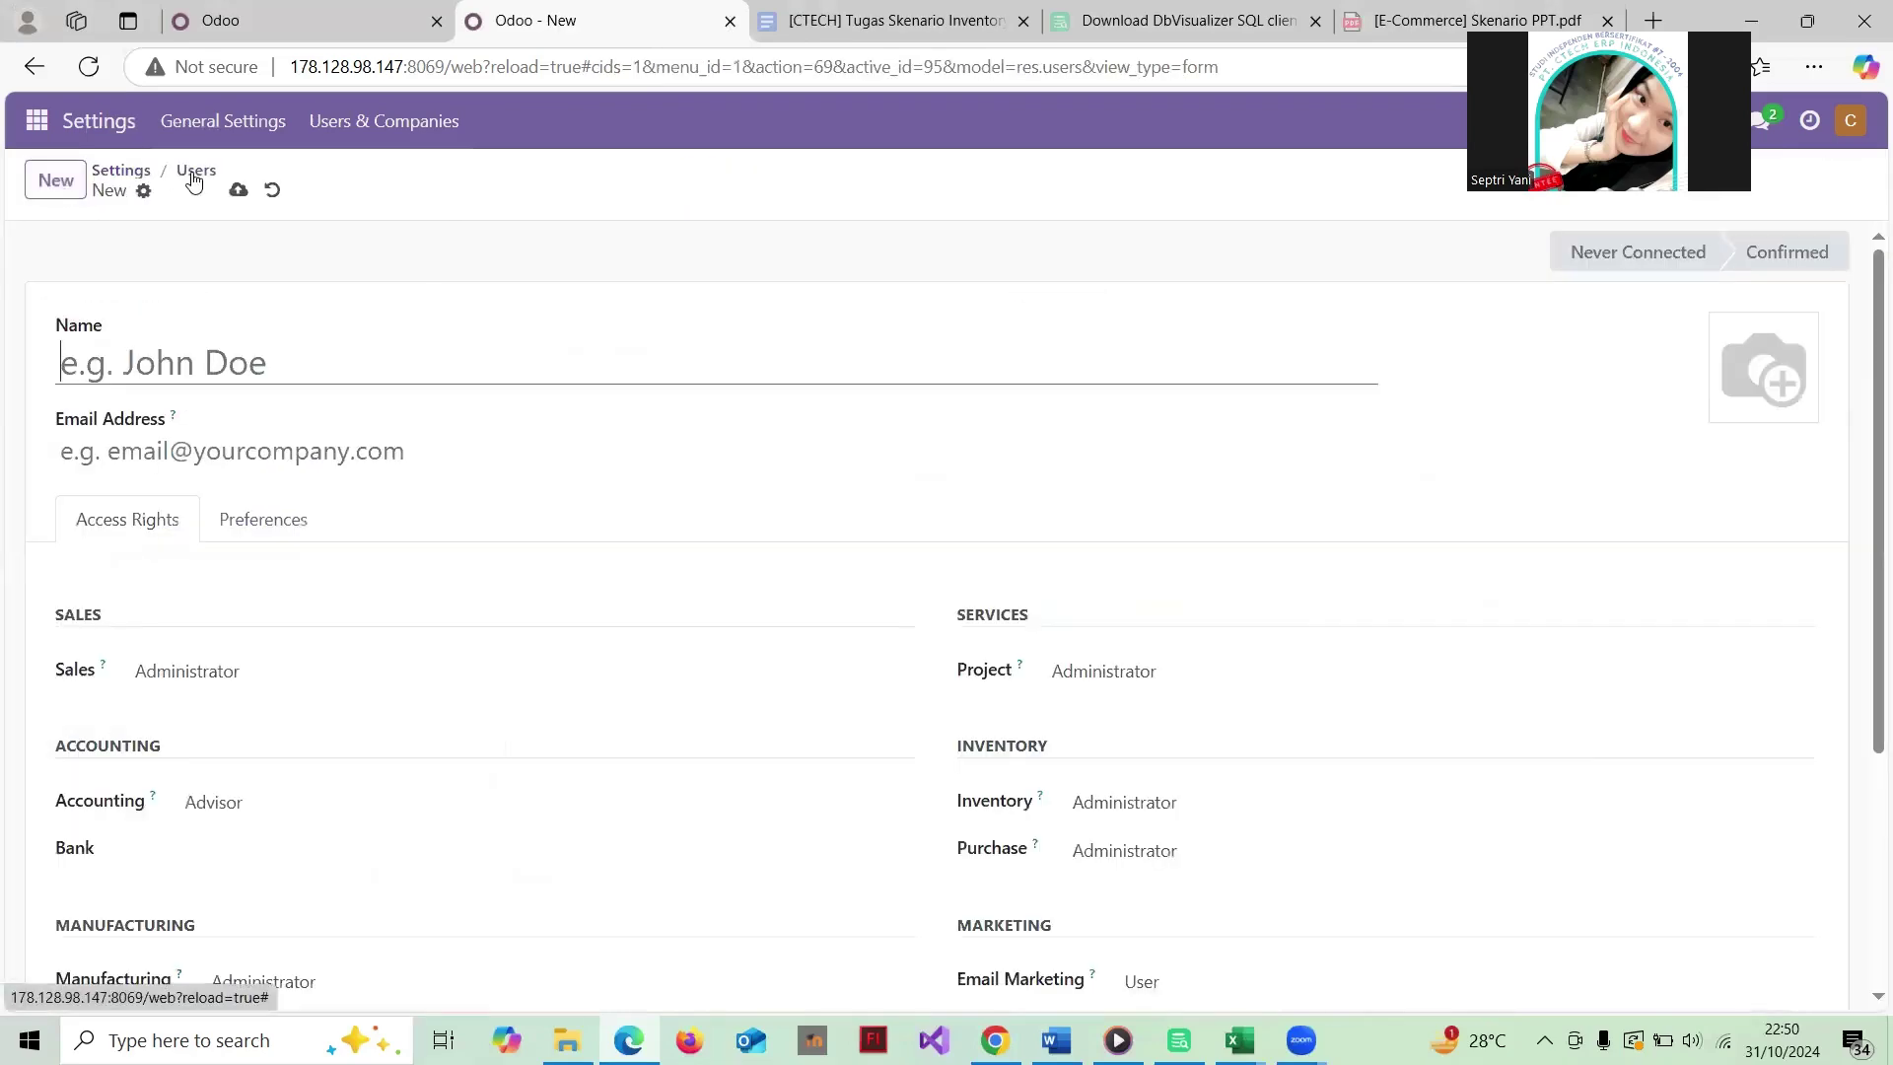
click(195, 176)
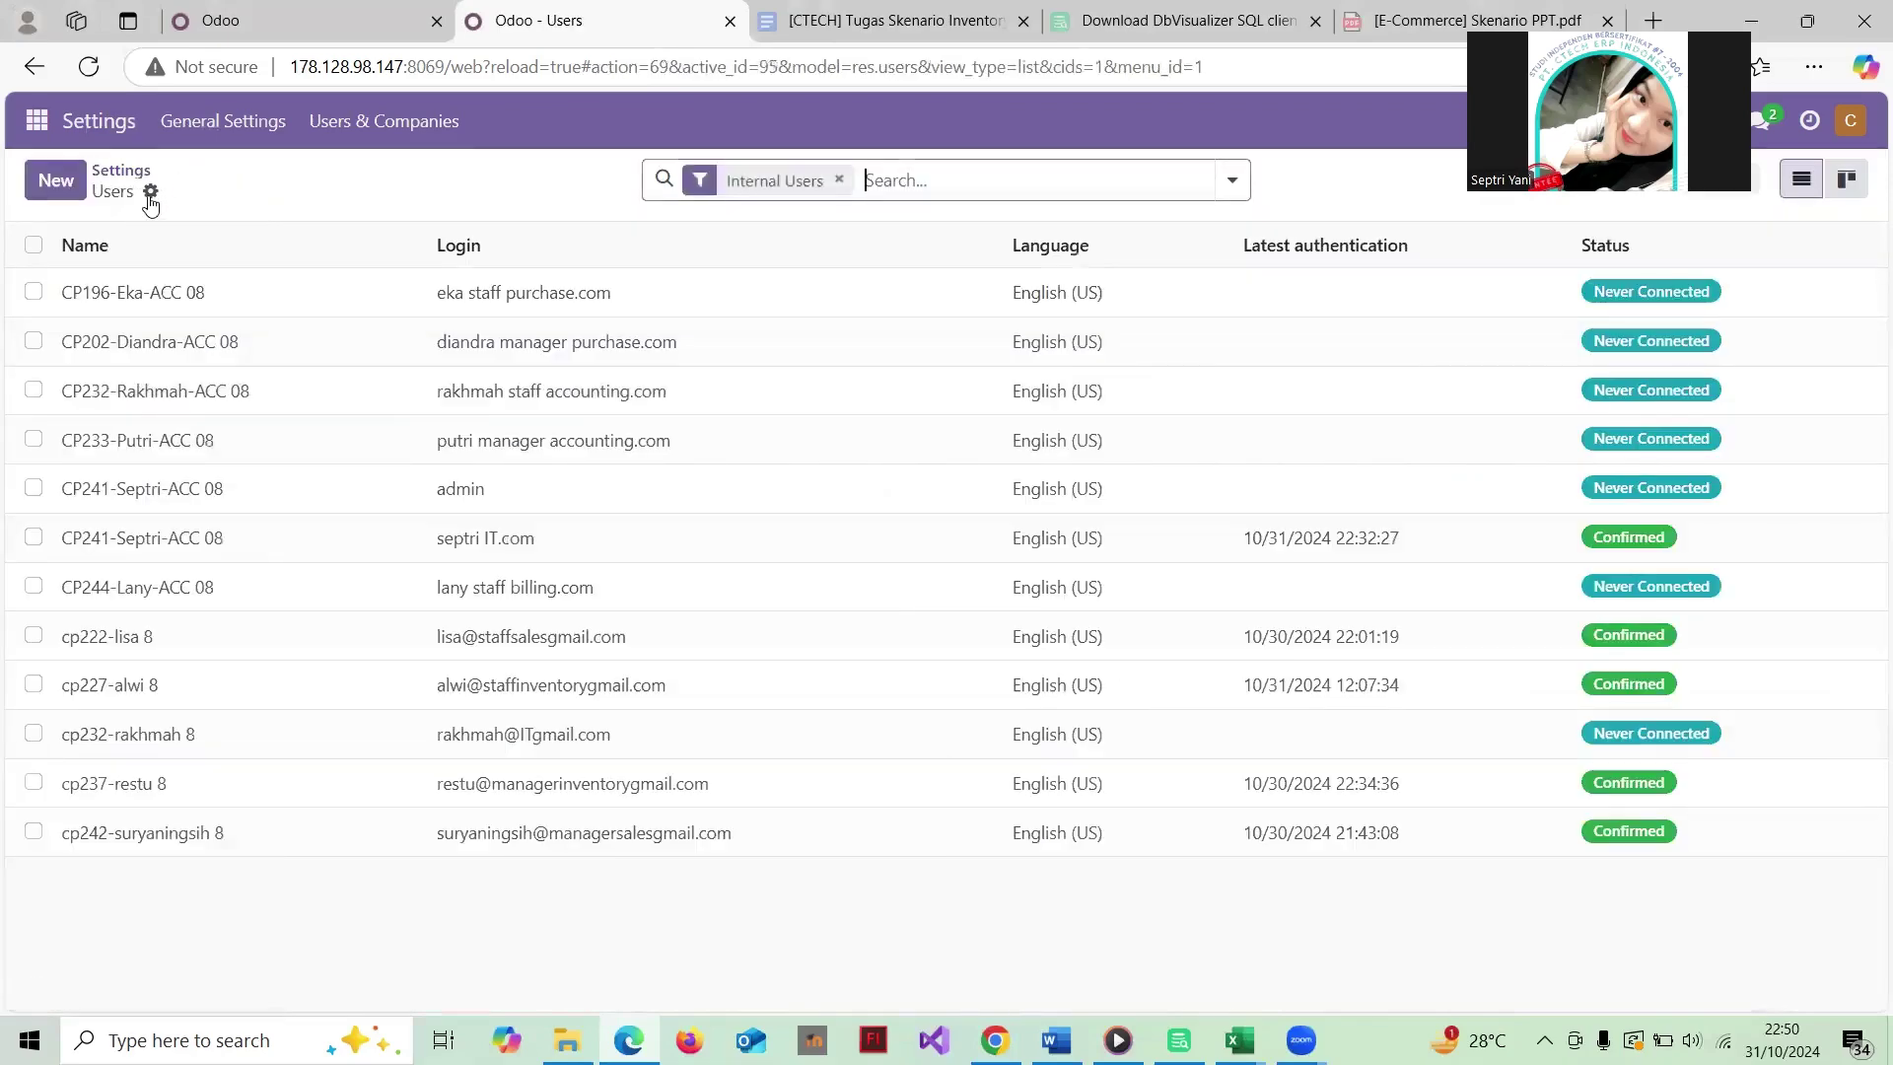
click(151, 191)
click(218, 232)
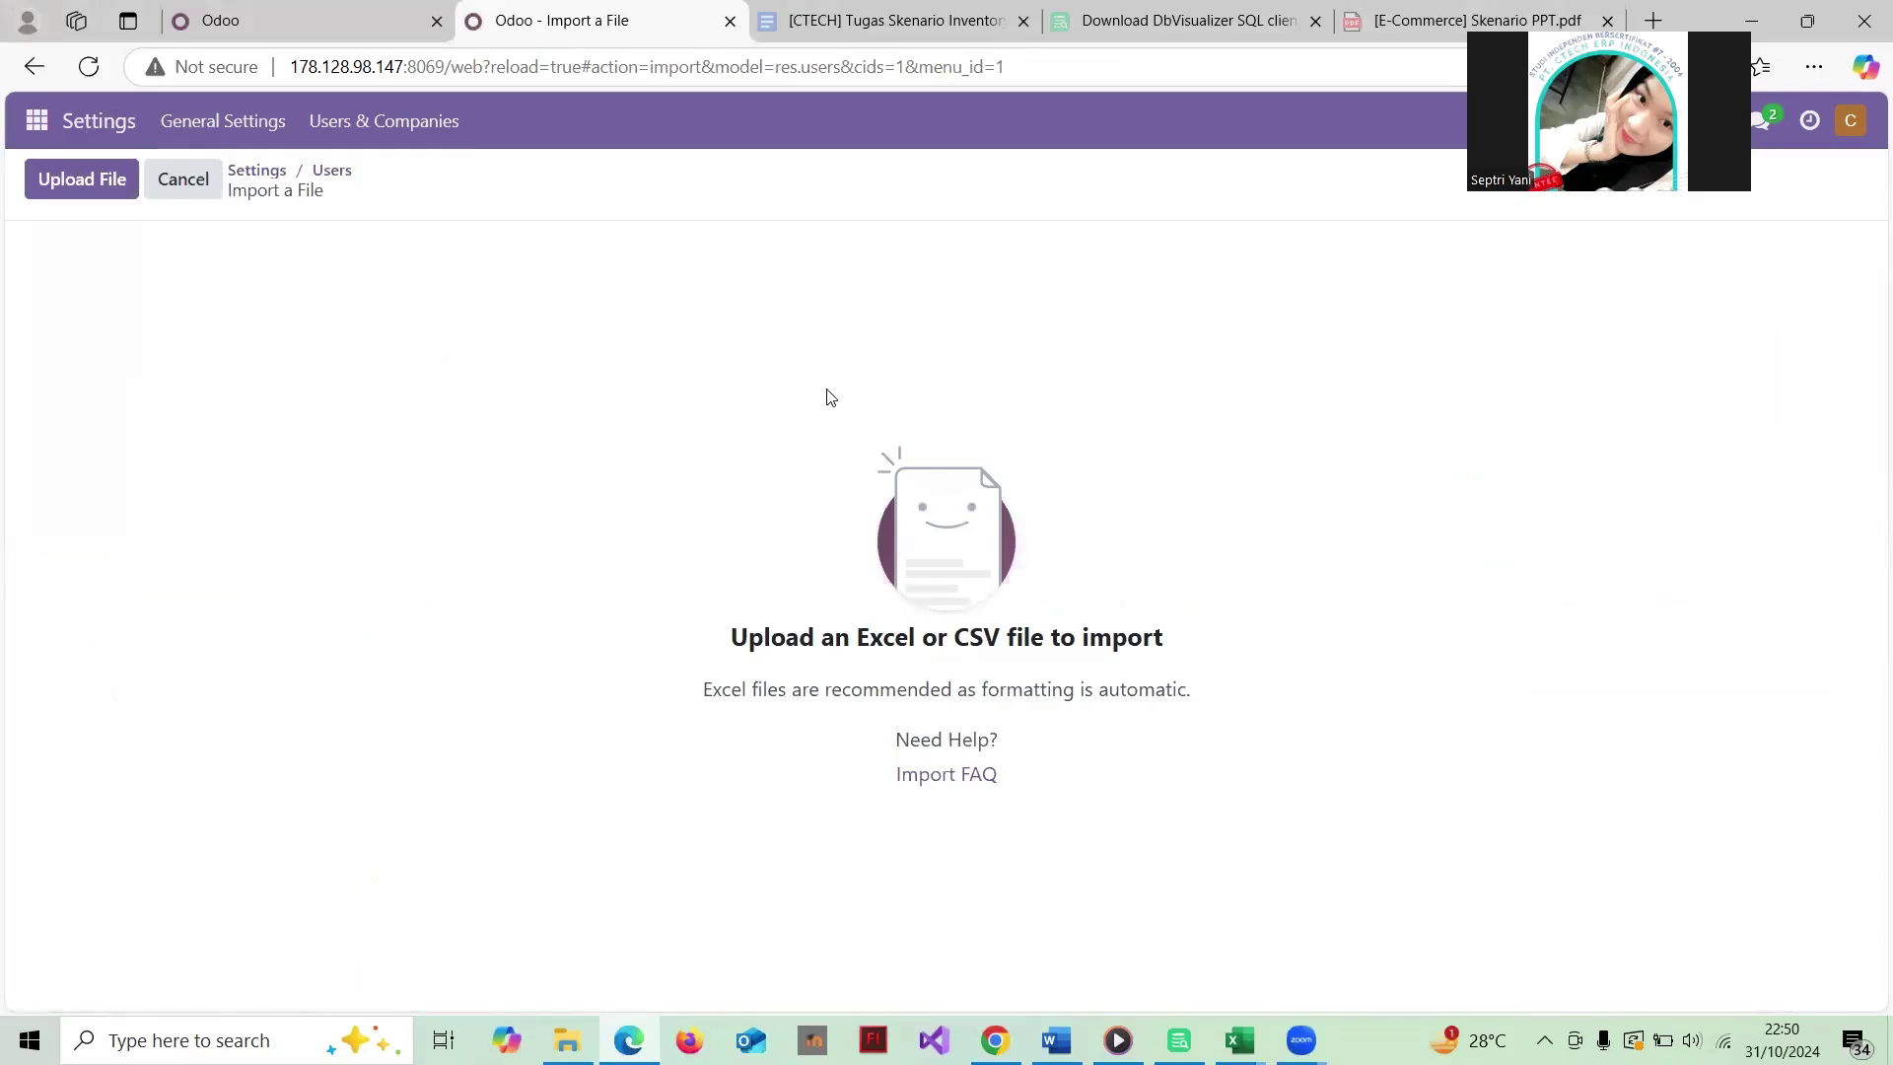
Step: Upload Hak Akses User Accounting.xlsx to the Users import
click(111, 190)
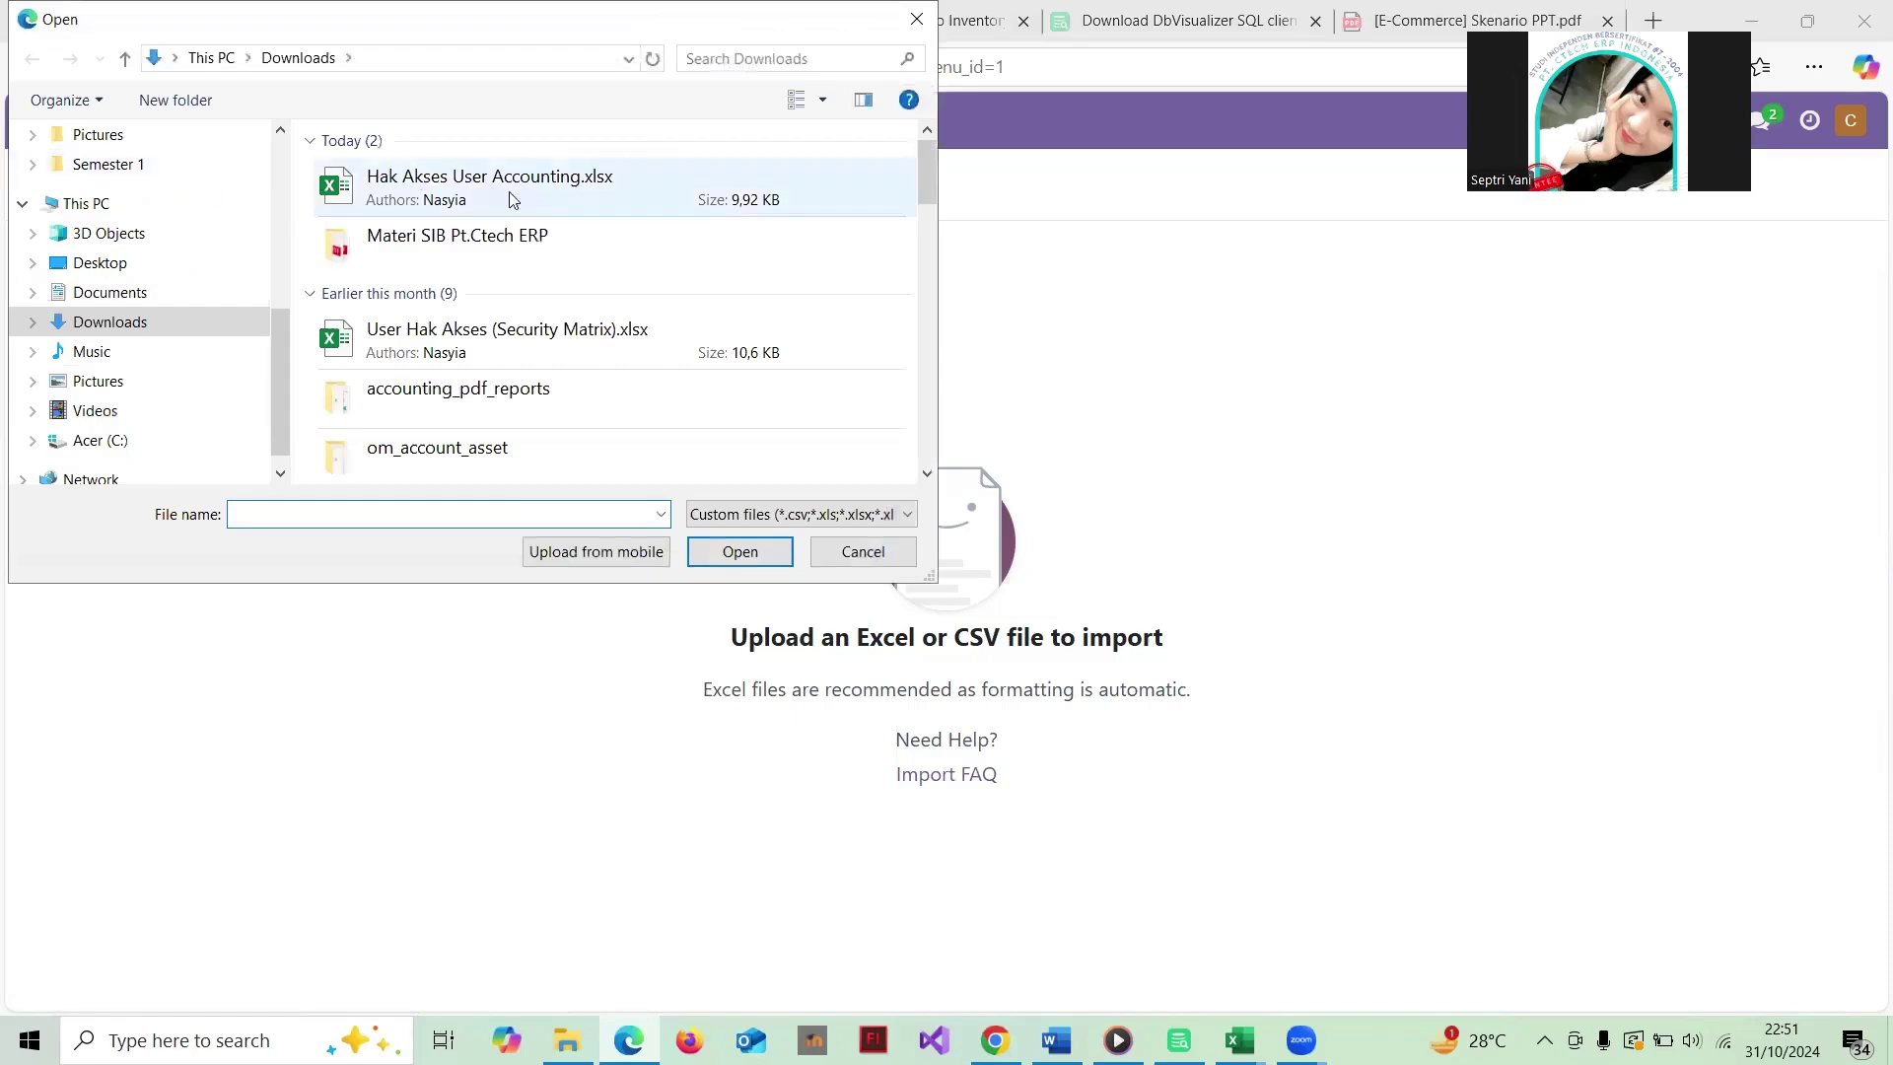
click(520, 203)
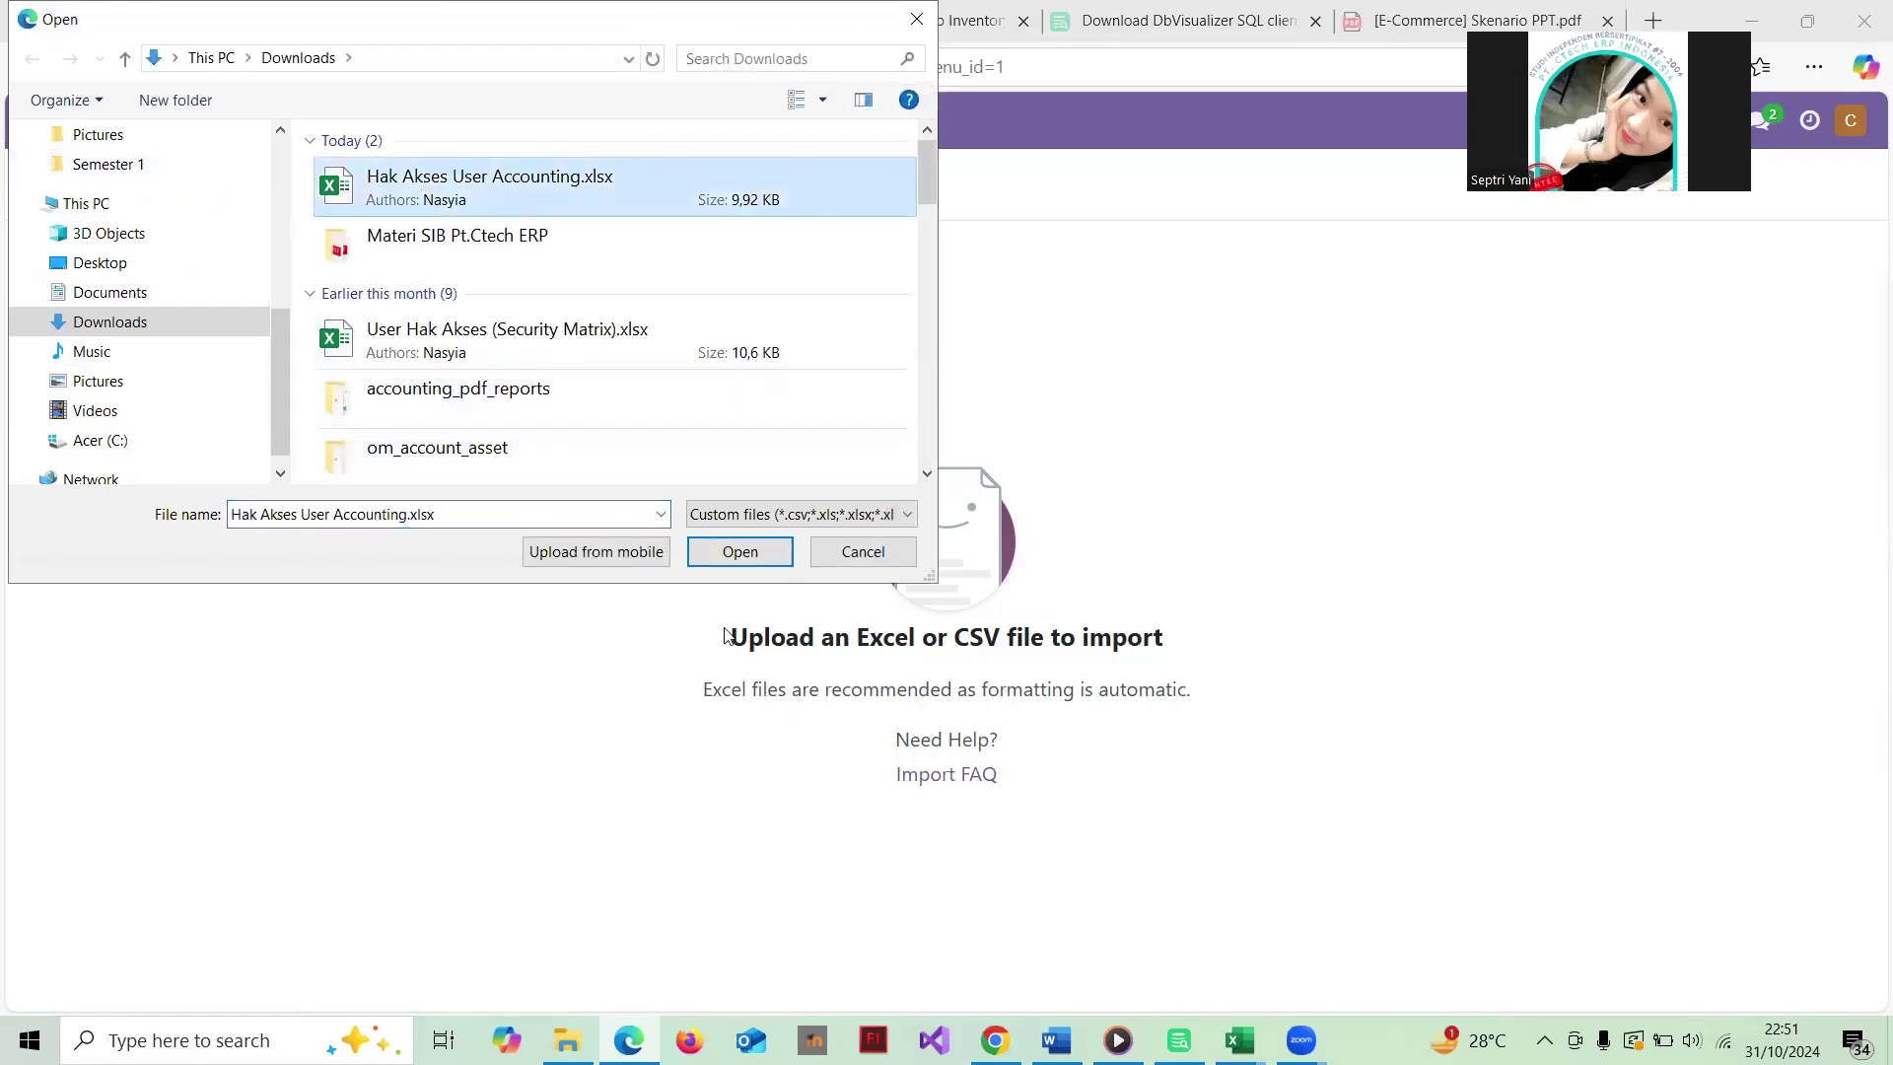
click(741, 552)
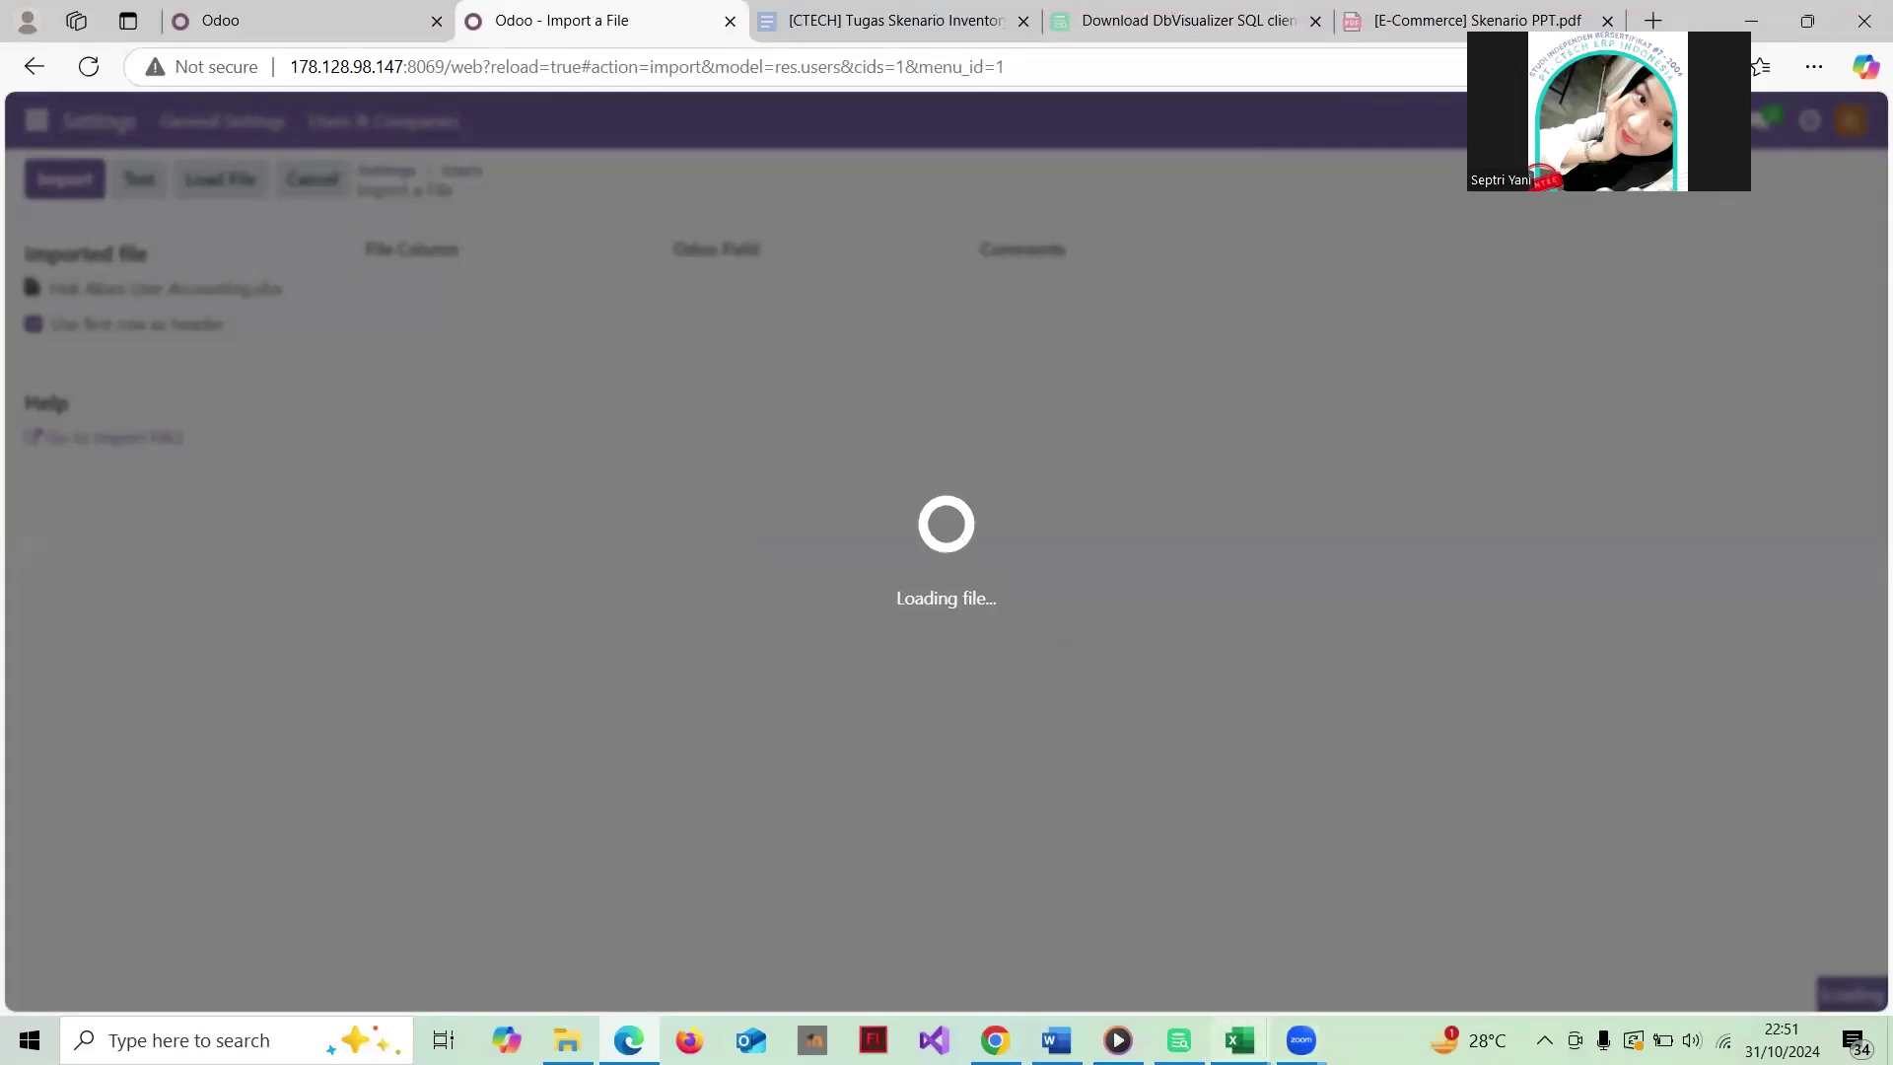
Step: Compare the column mapping against the Excel workbook, then go back to the Users list
mouse_move(1240, 1040)
click(1108, 923)
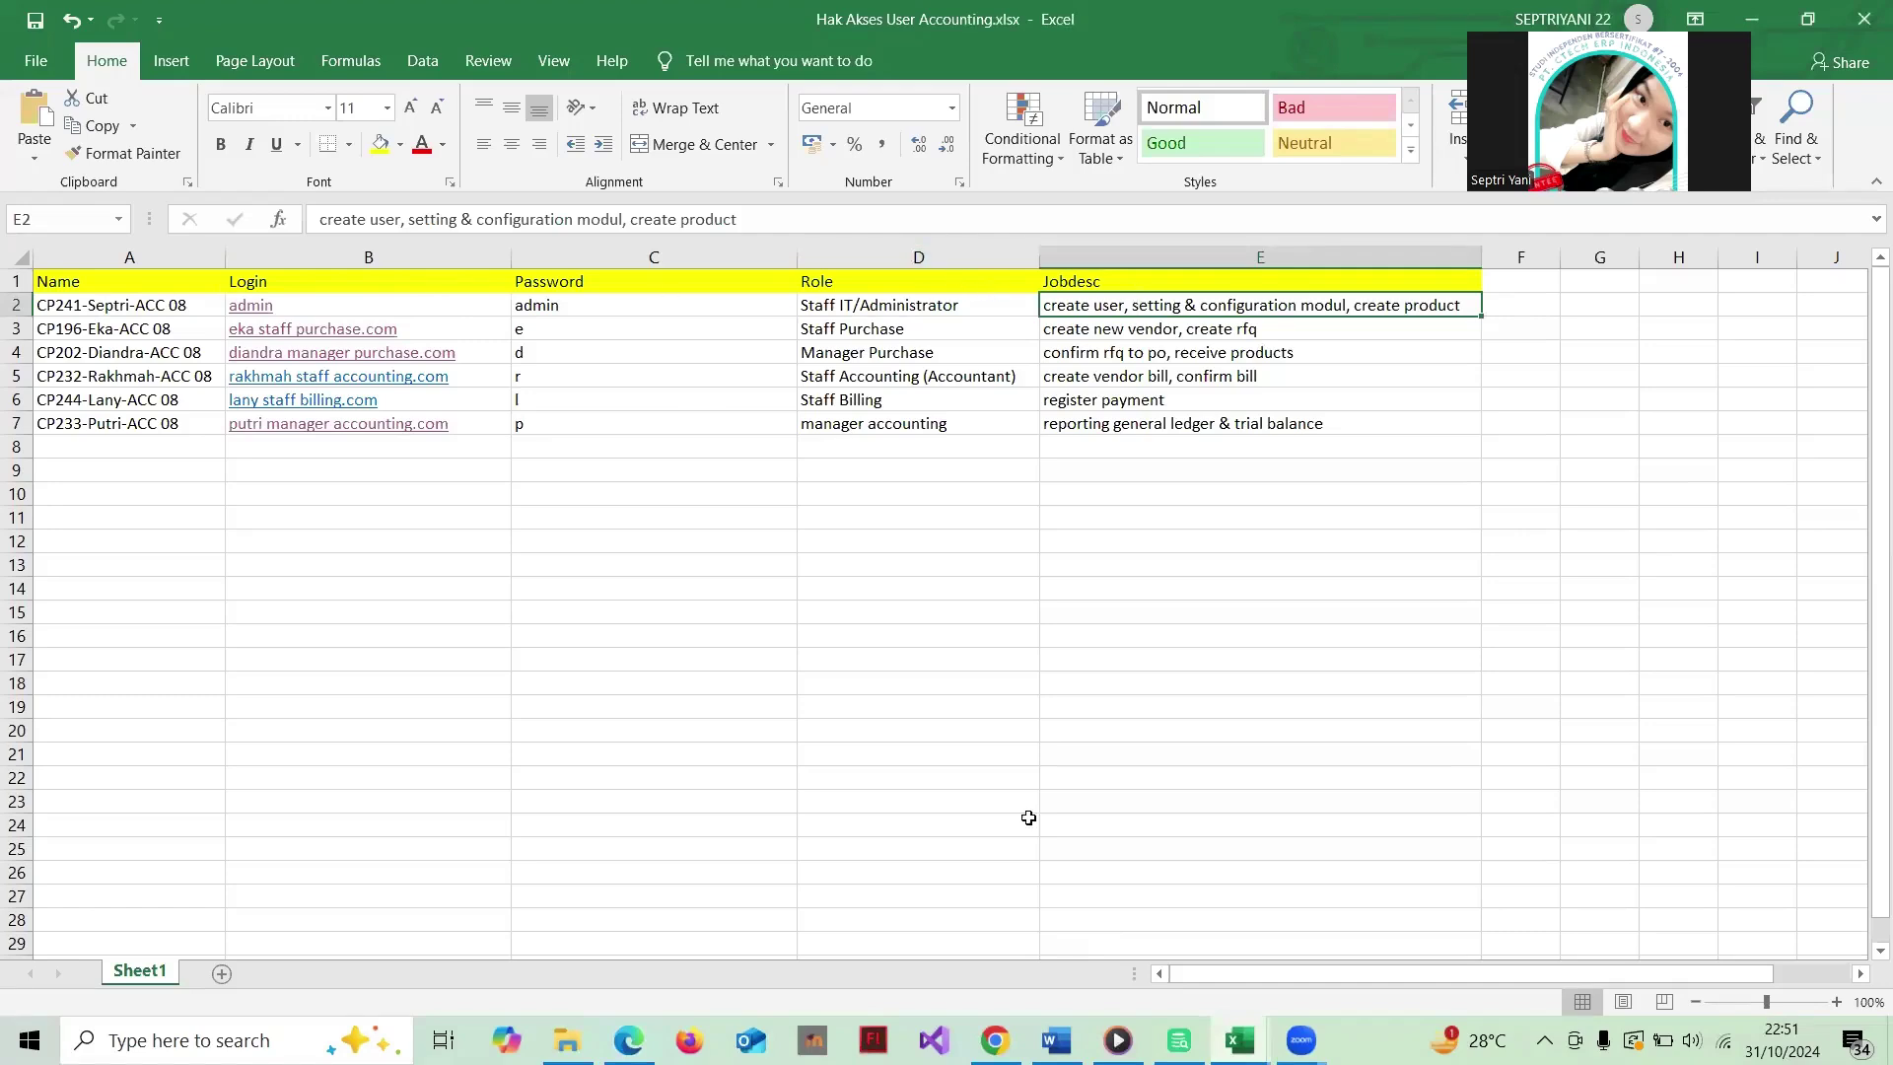
click(628, 1040)
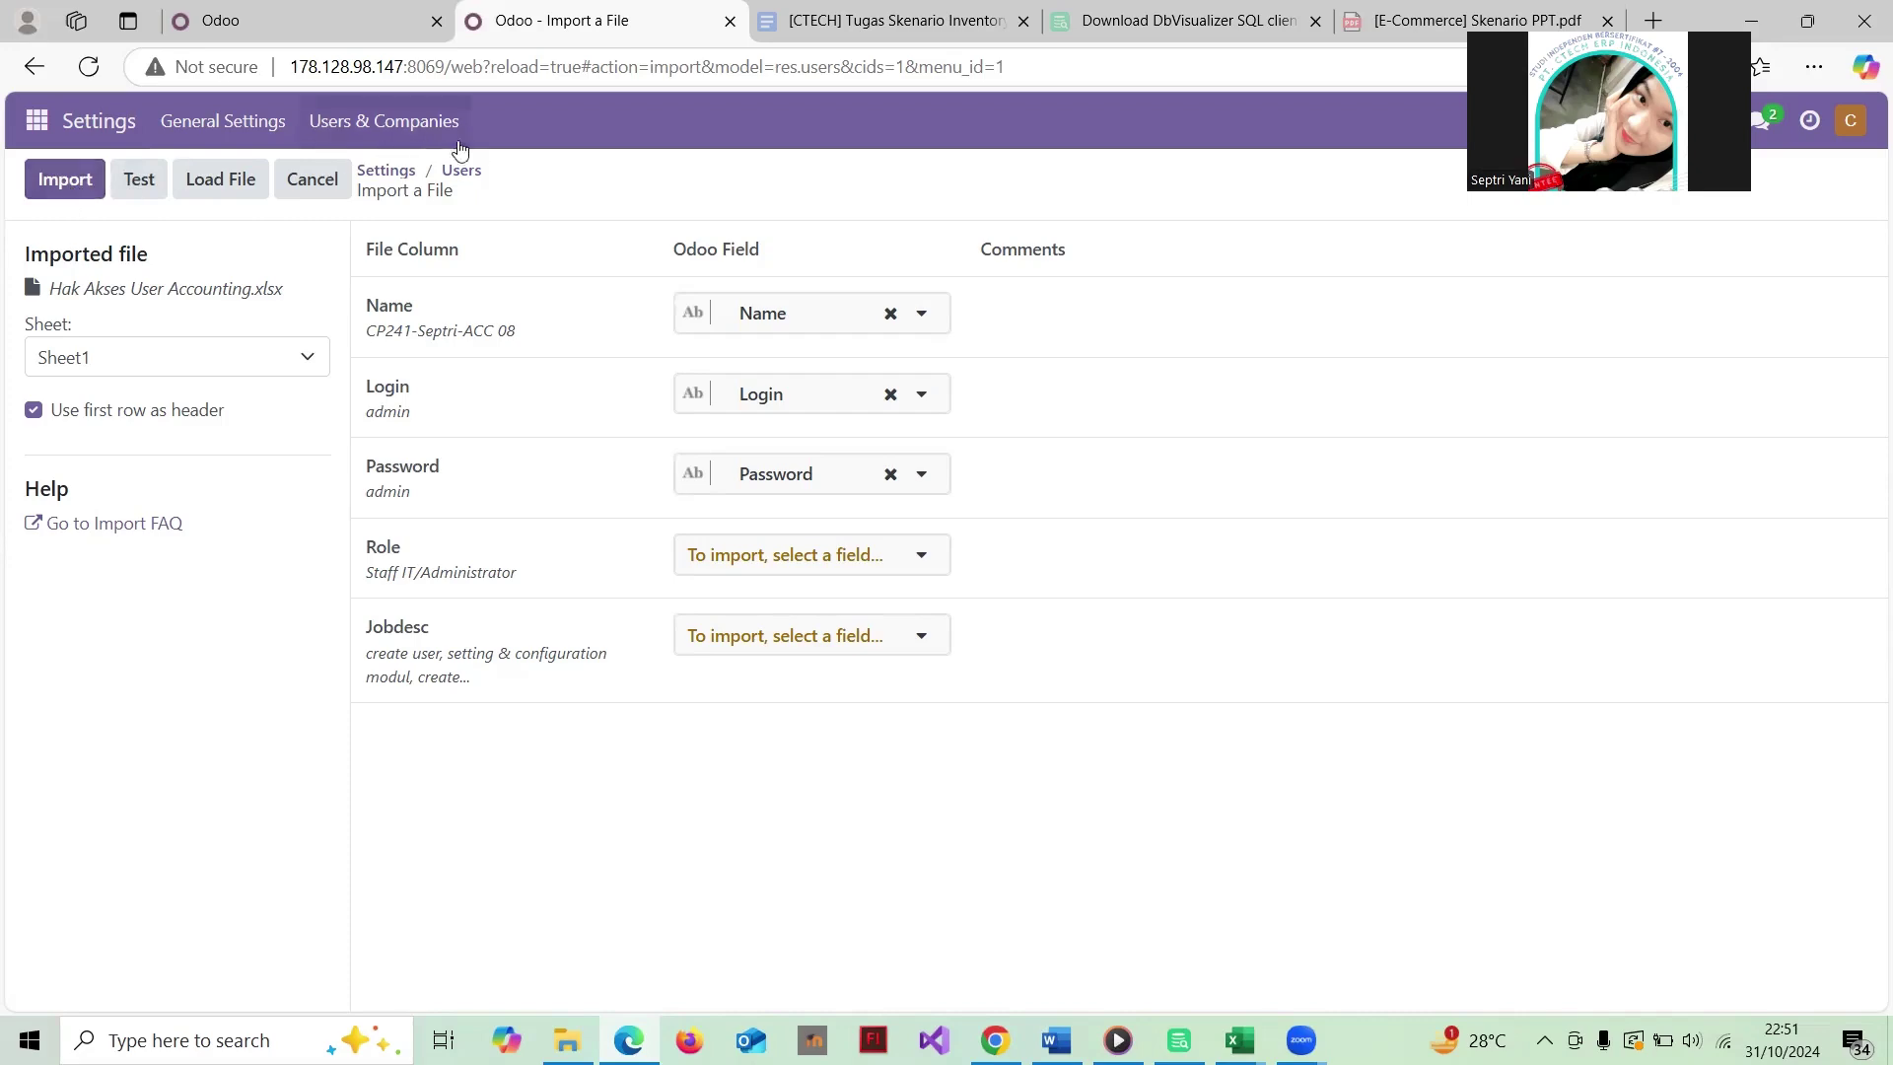
click(465, 178)
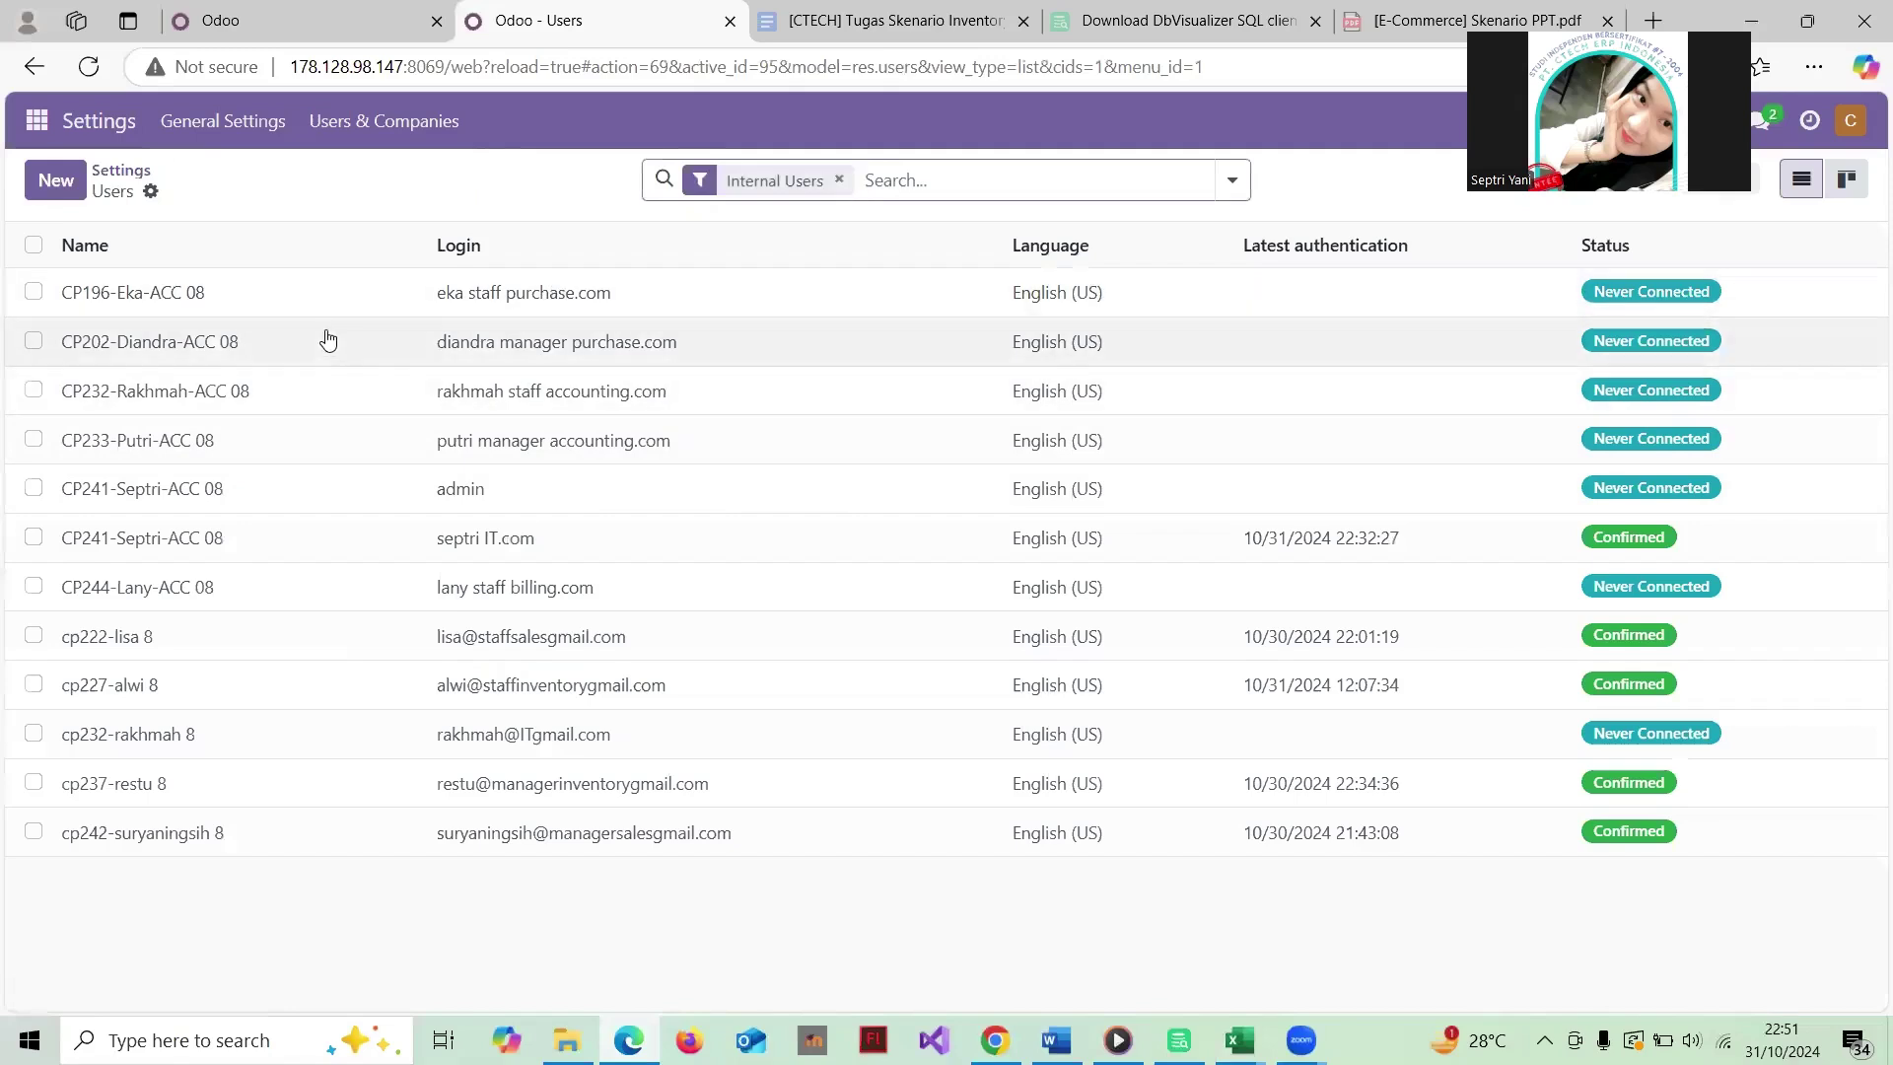
Step: Review the purchase staff user's record and return to the Users list
click(379, 308)
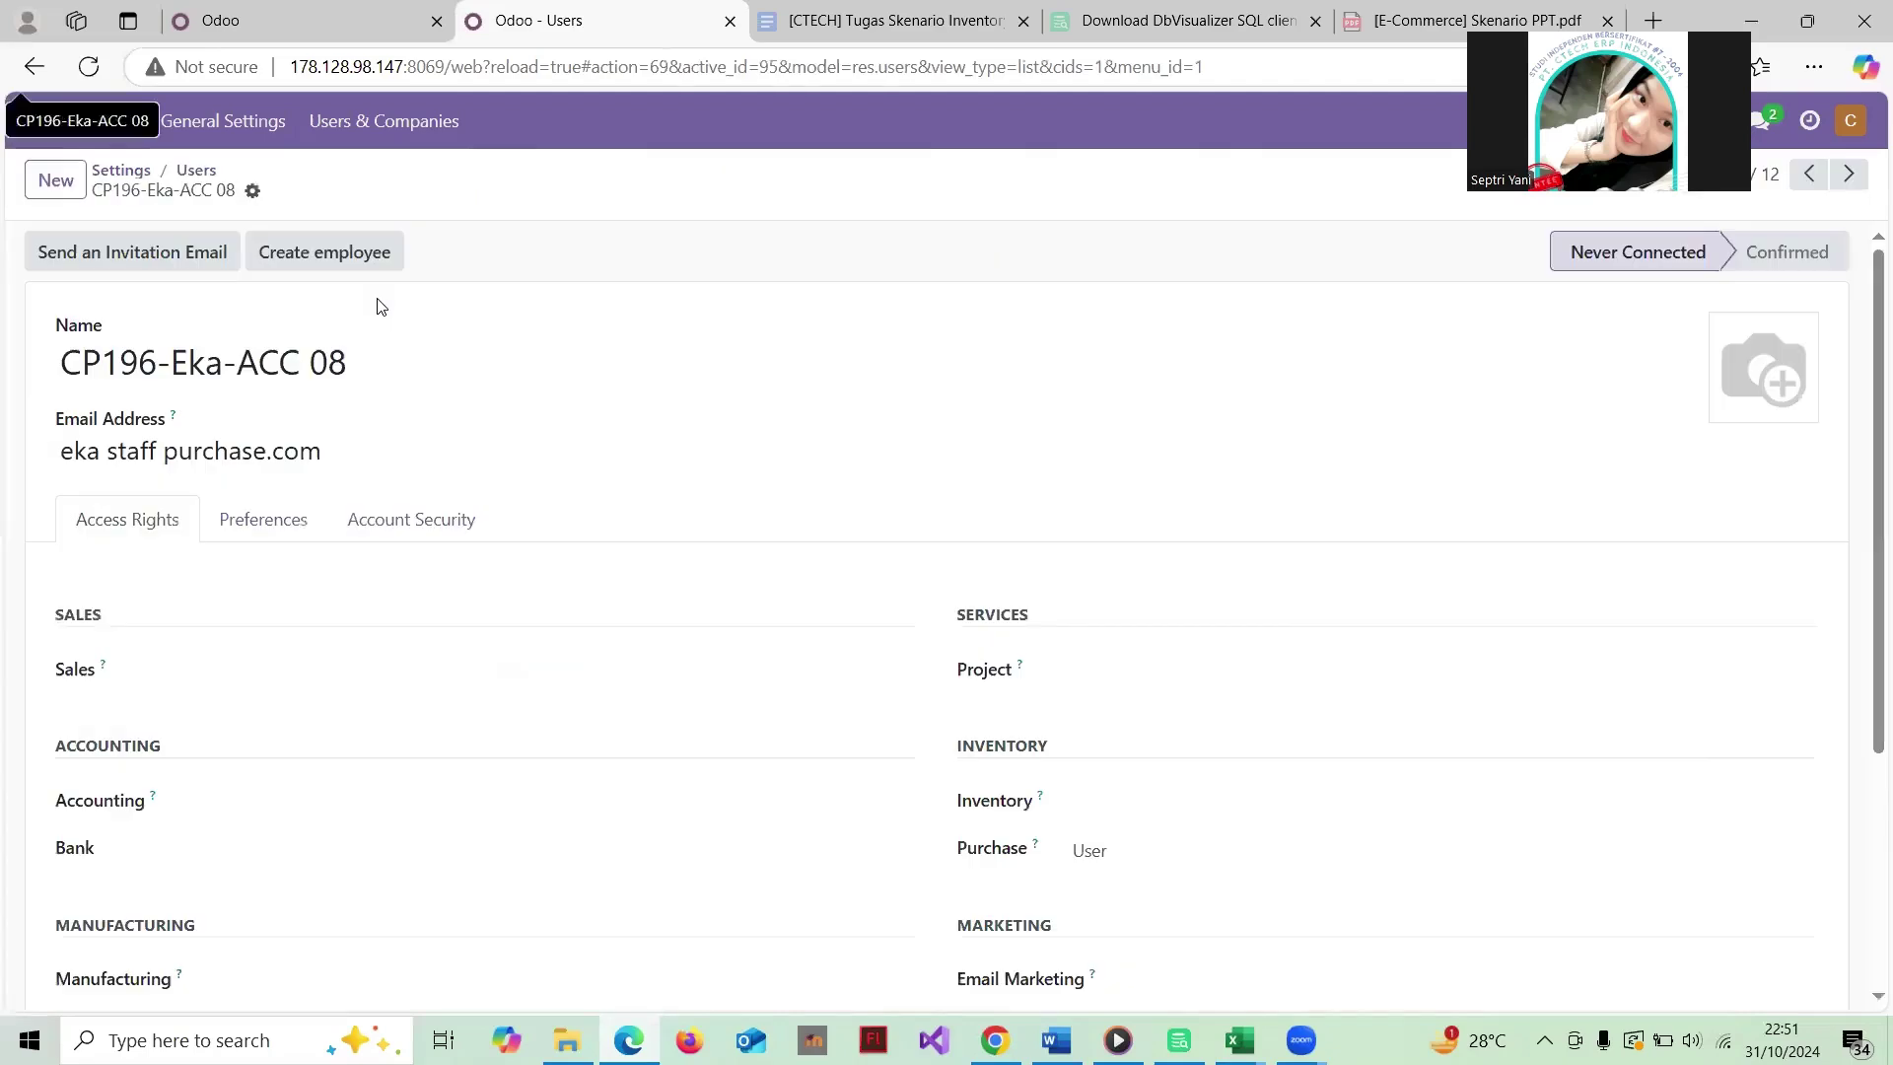
scroll(631, 399, down, 2)
scroll(631, 399, up, 2)
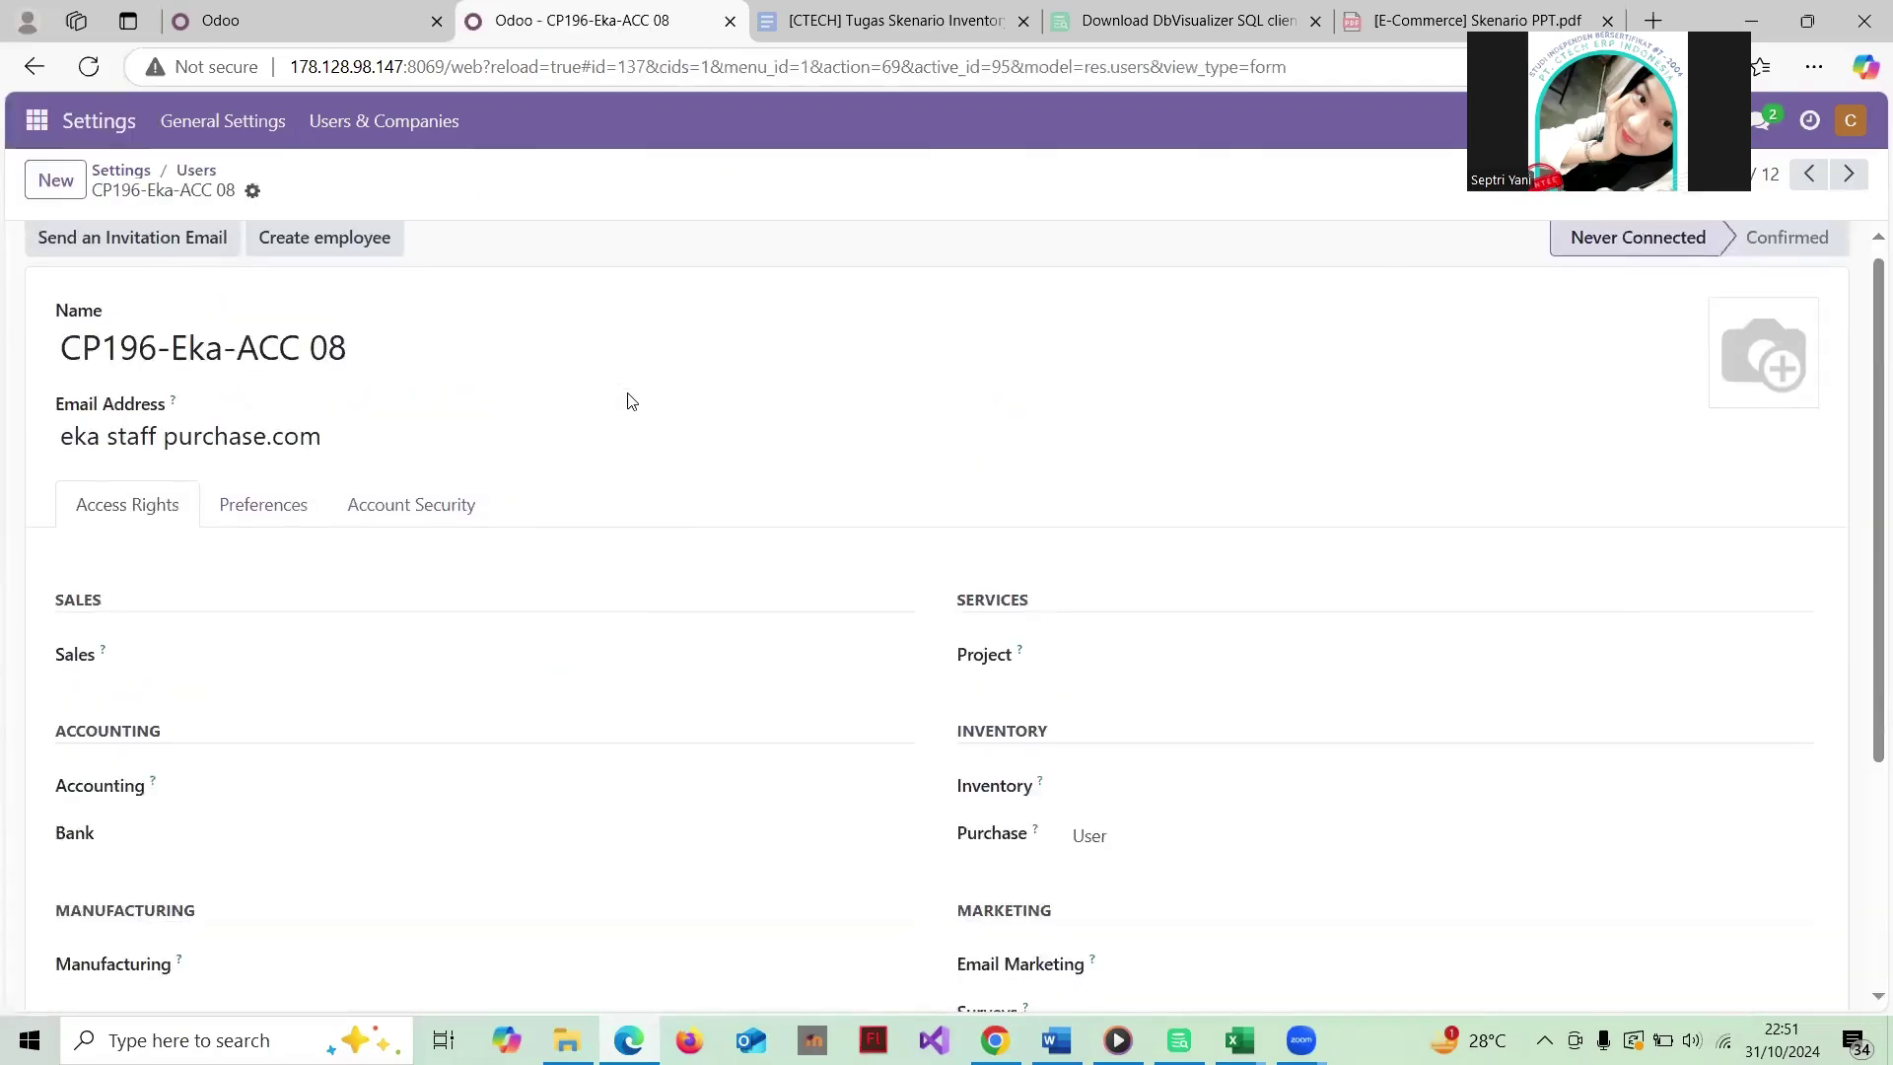
scroll(562, 404, down, 4)
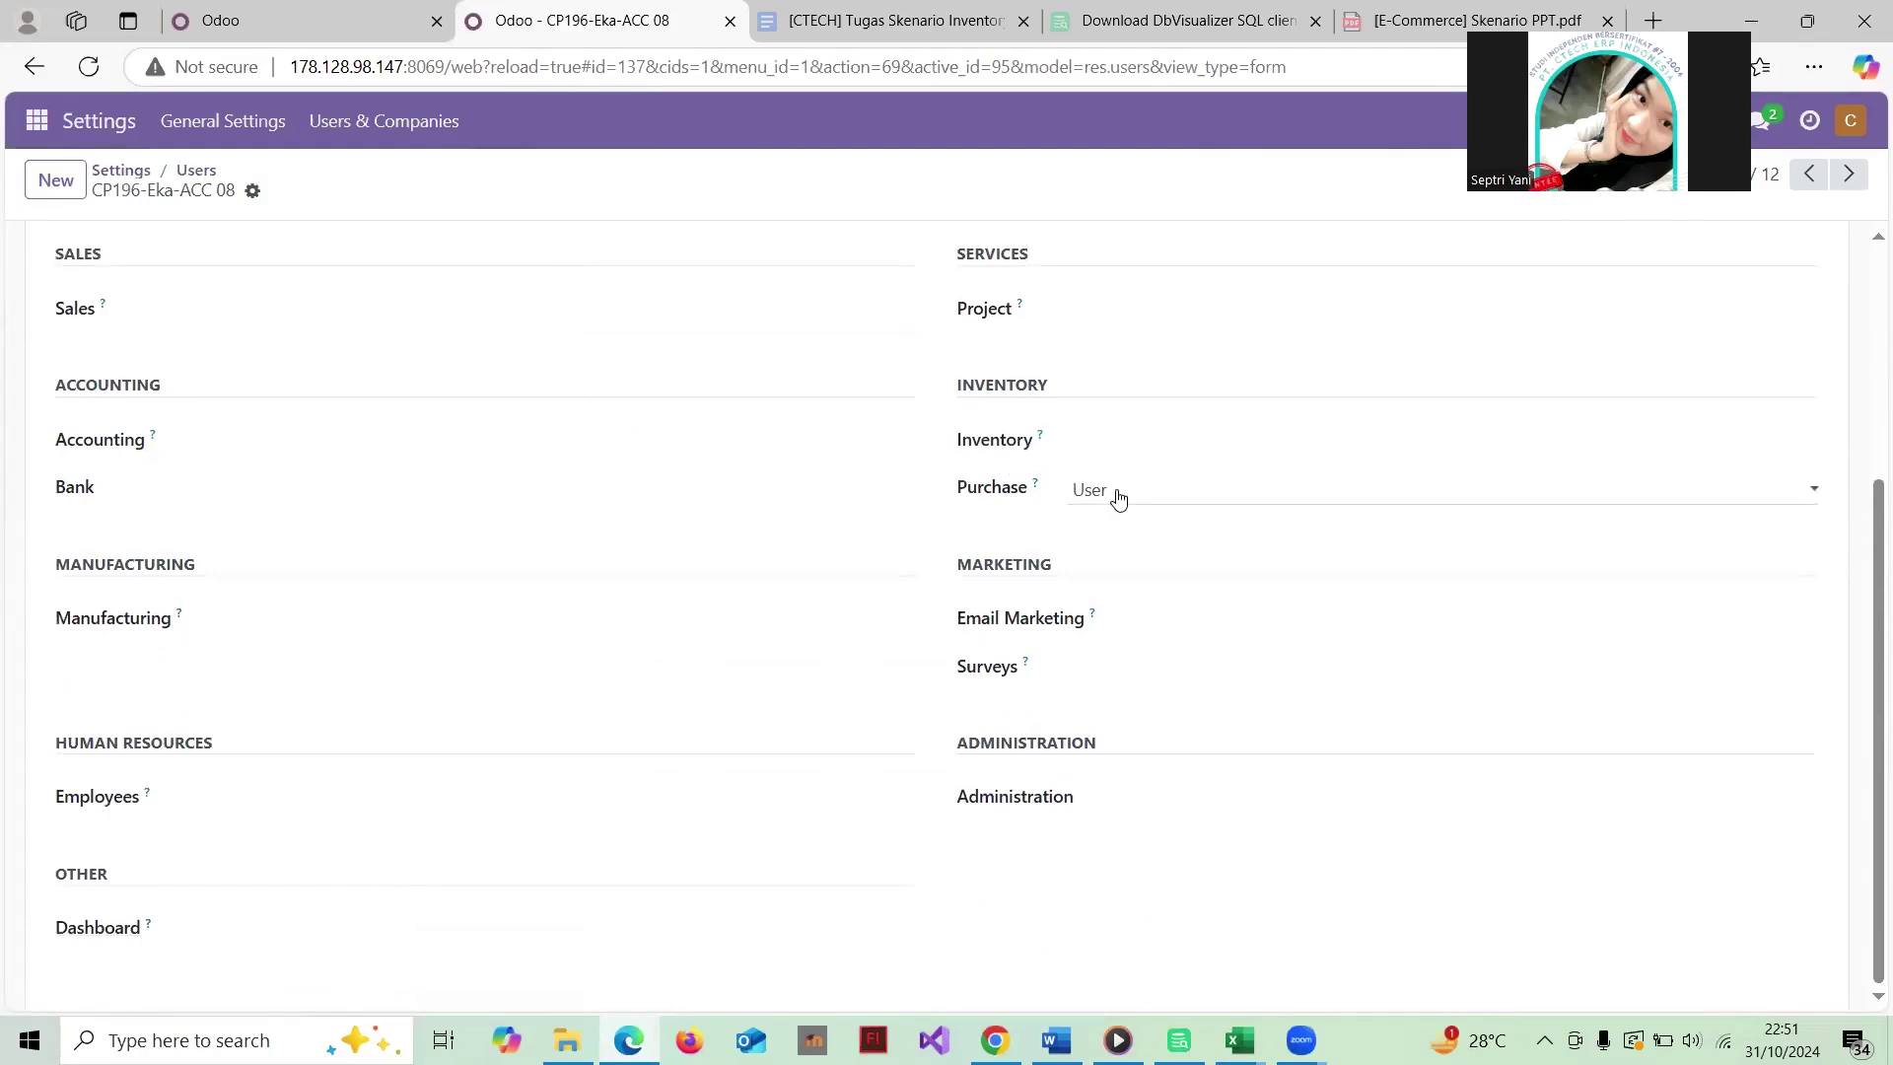
scroll(1143, 505, up, 1)
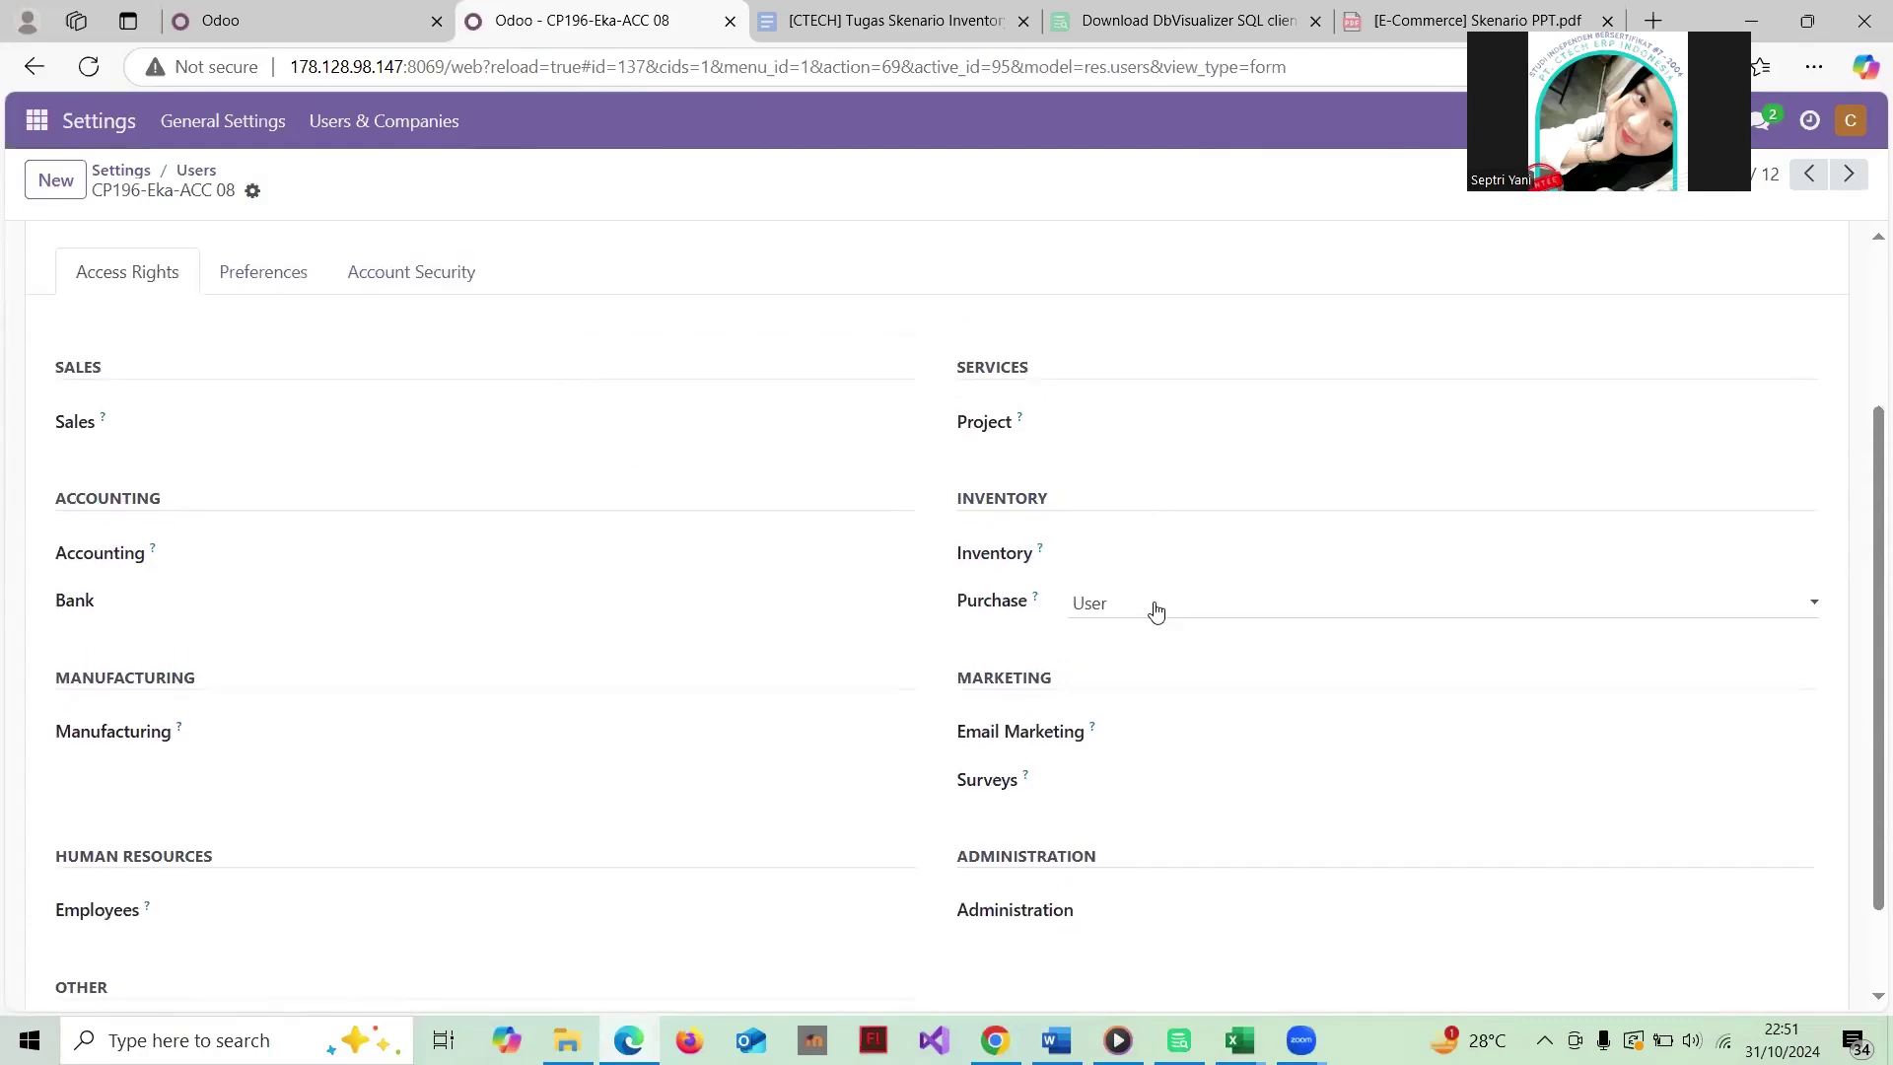
scroll(1171, 463, up, 3)
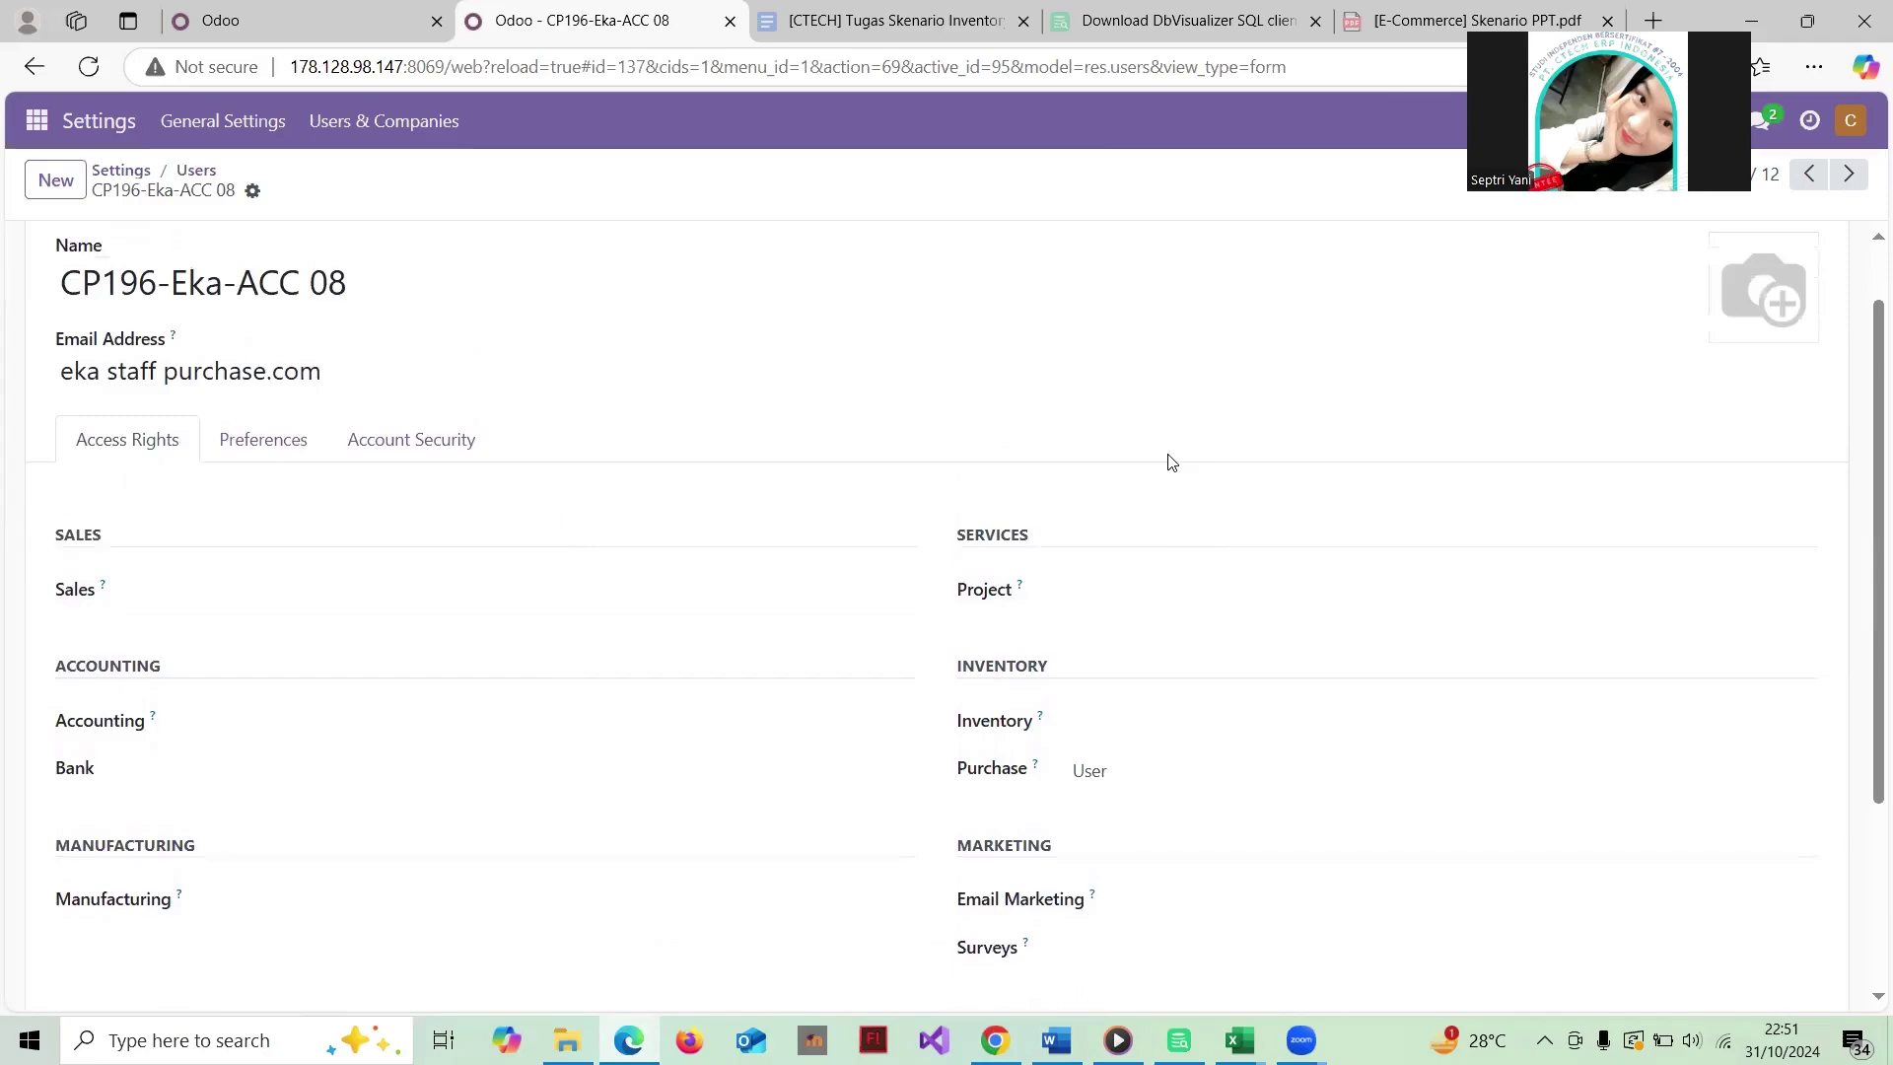
scroll(994, 429, down, 2)
scroll(431, 287, up, 2)
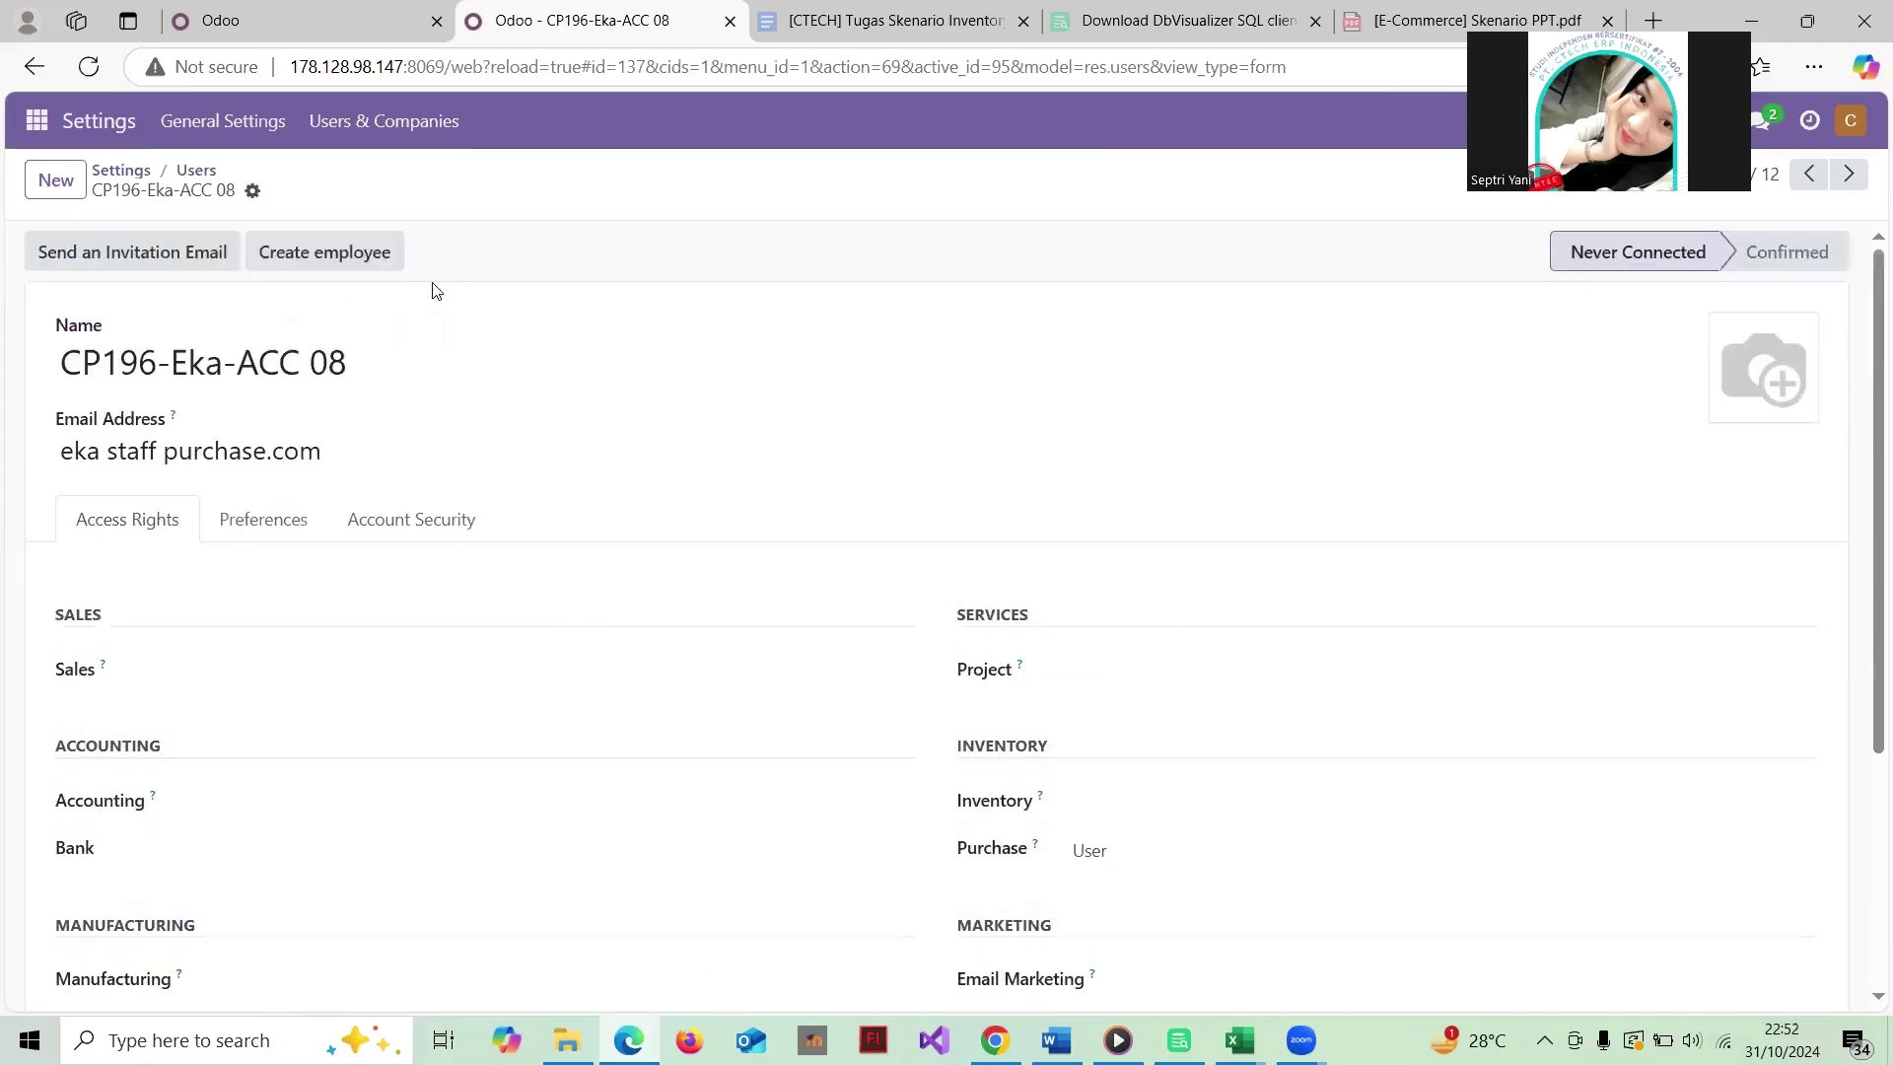
click(196, 172)
Step: Review the purchase manager user's record and return to the list
click(246, 350)
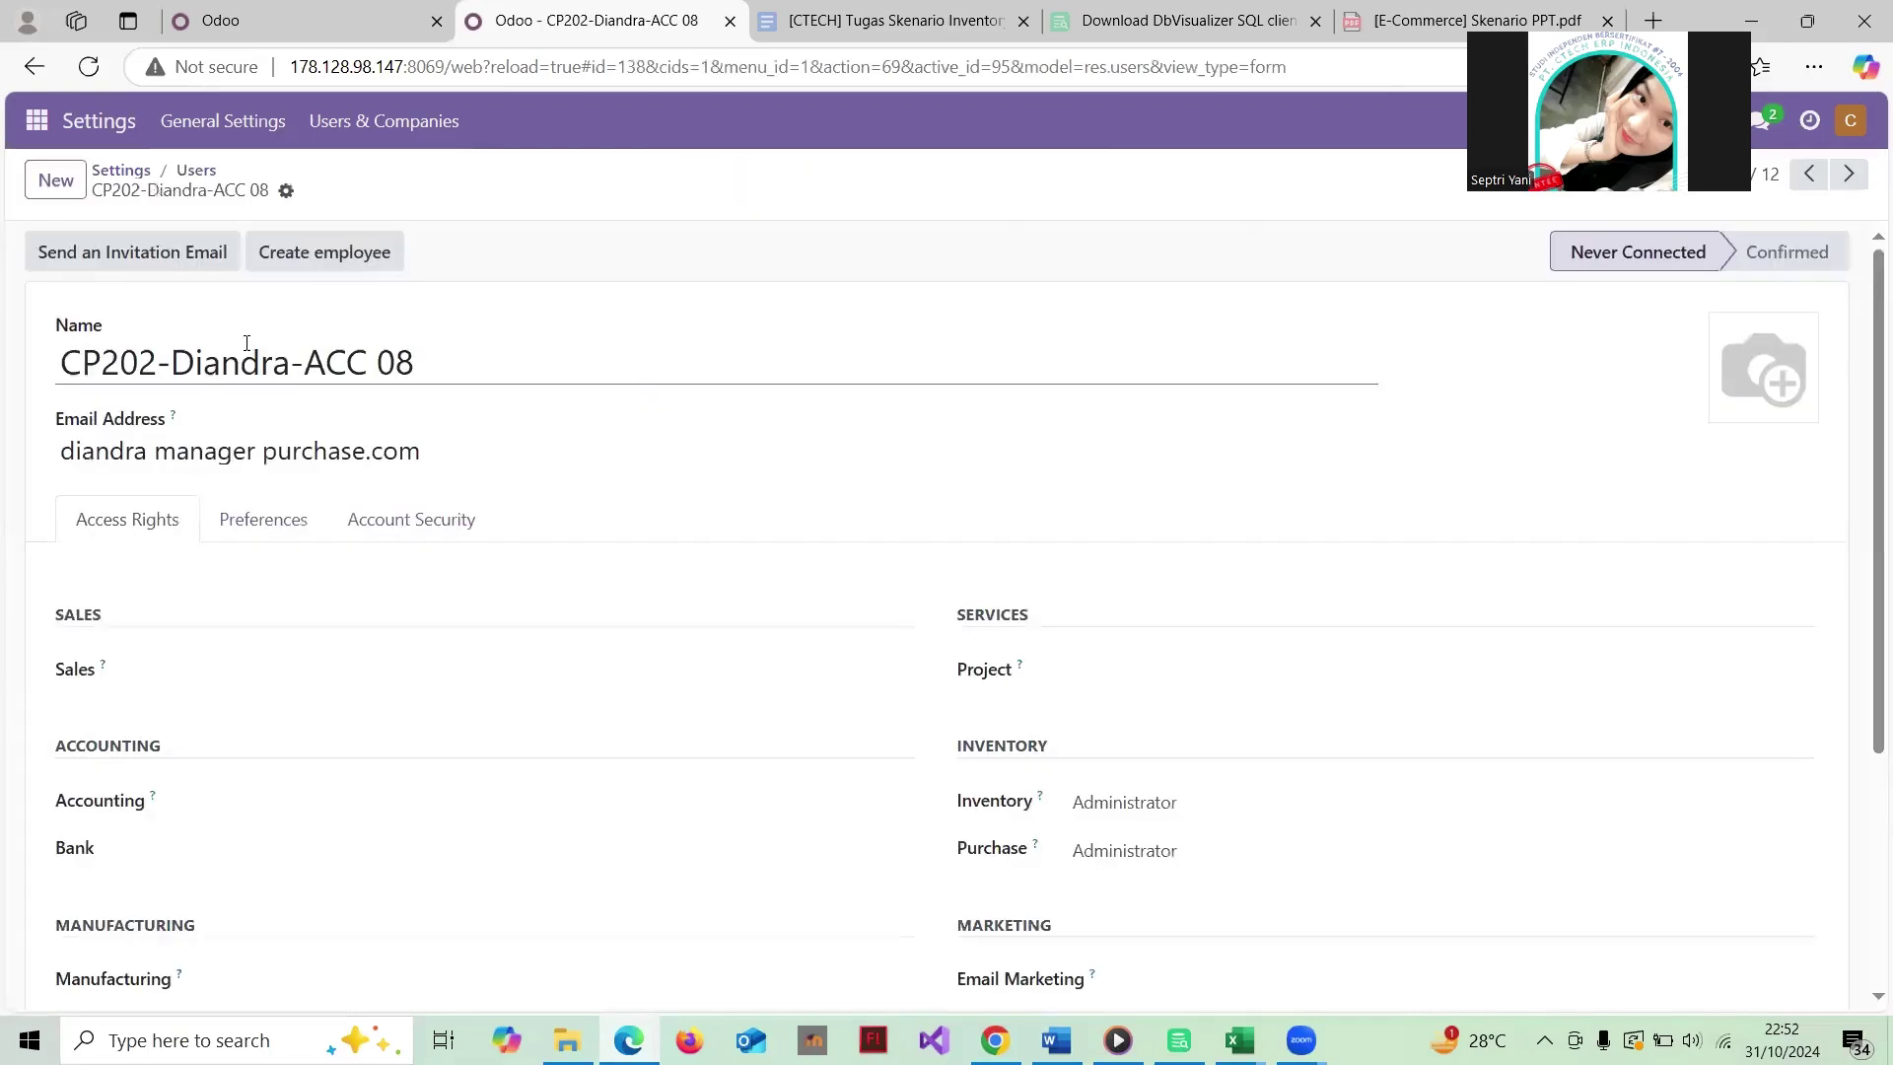
scroll(654, 621, down, 3)
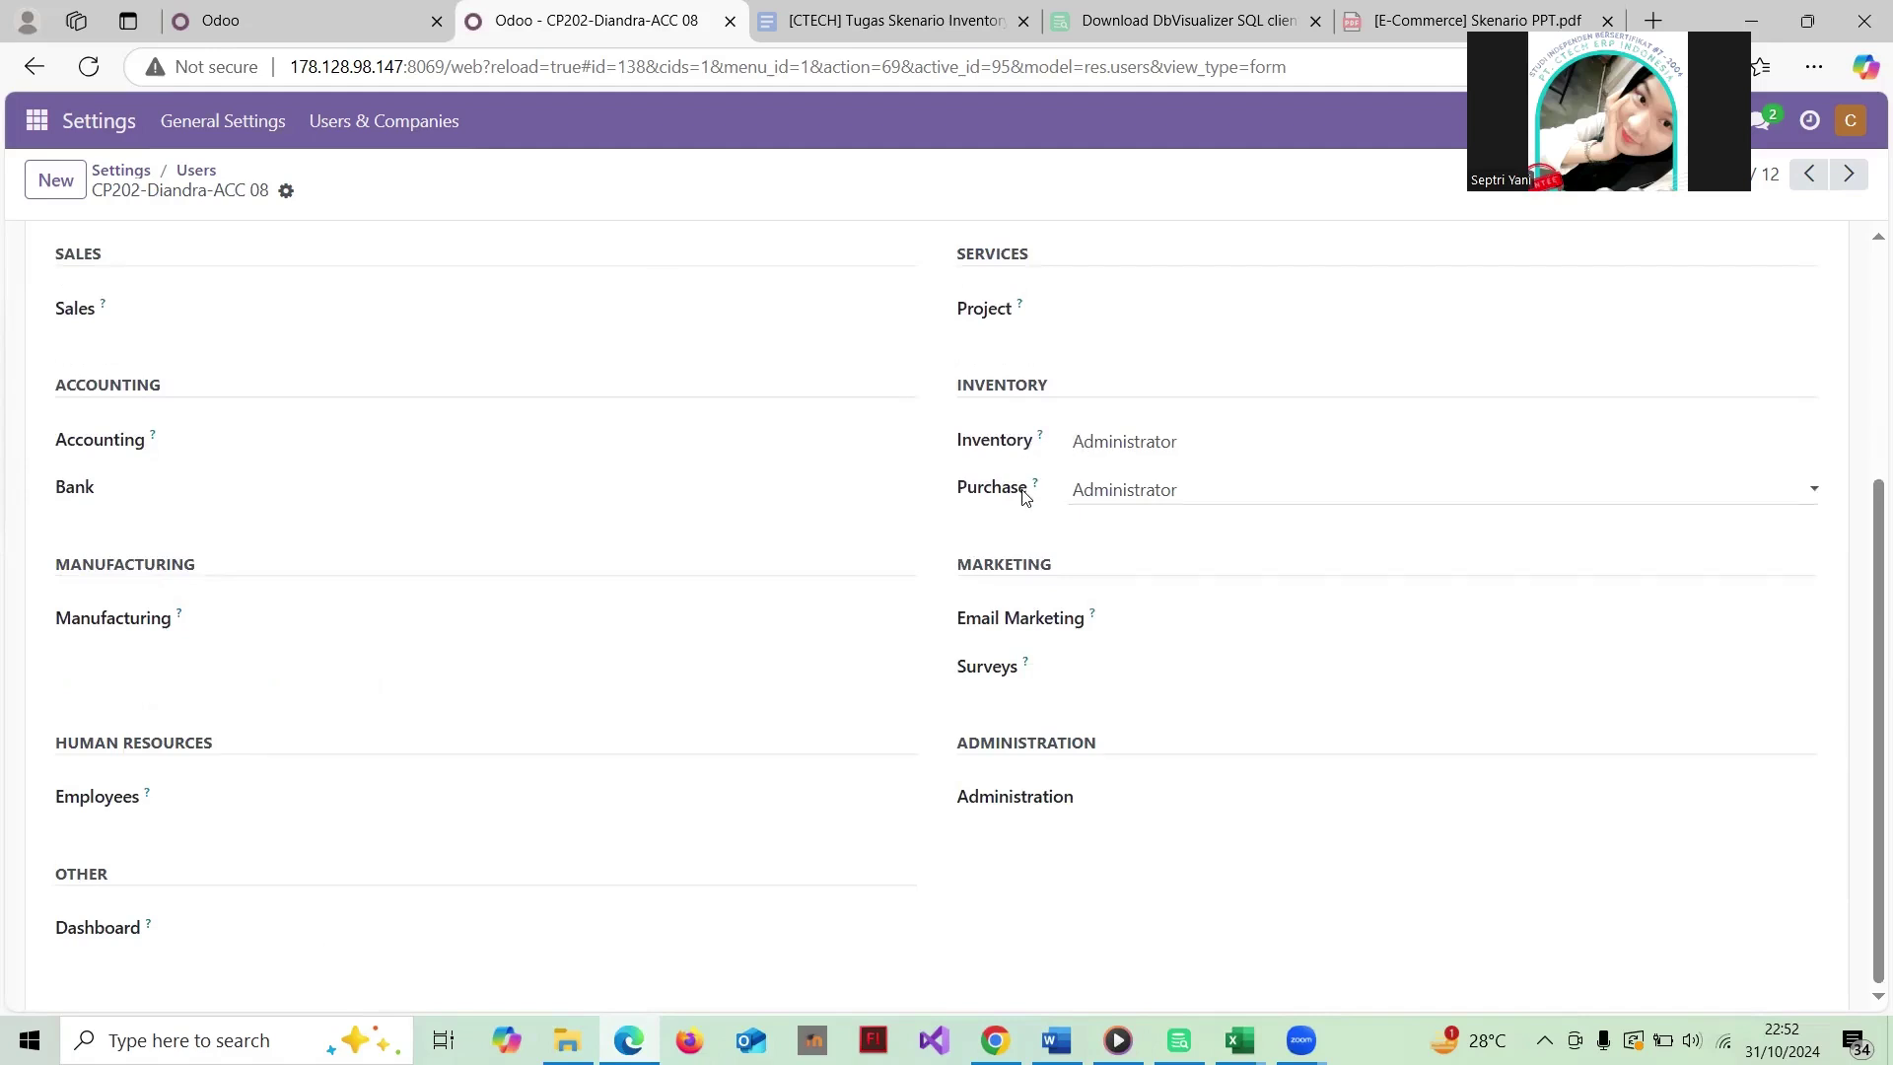
scroll(1107, 493, up, 2)
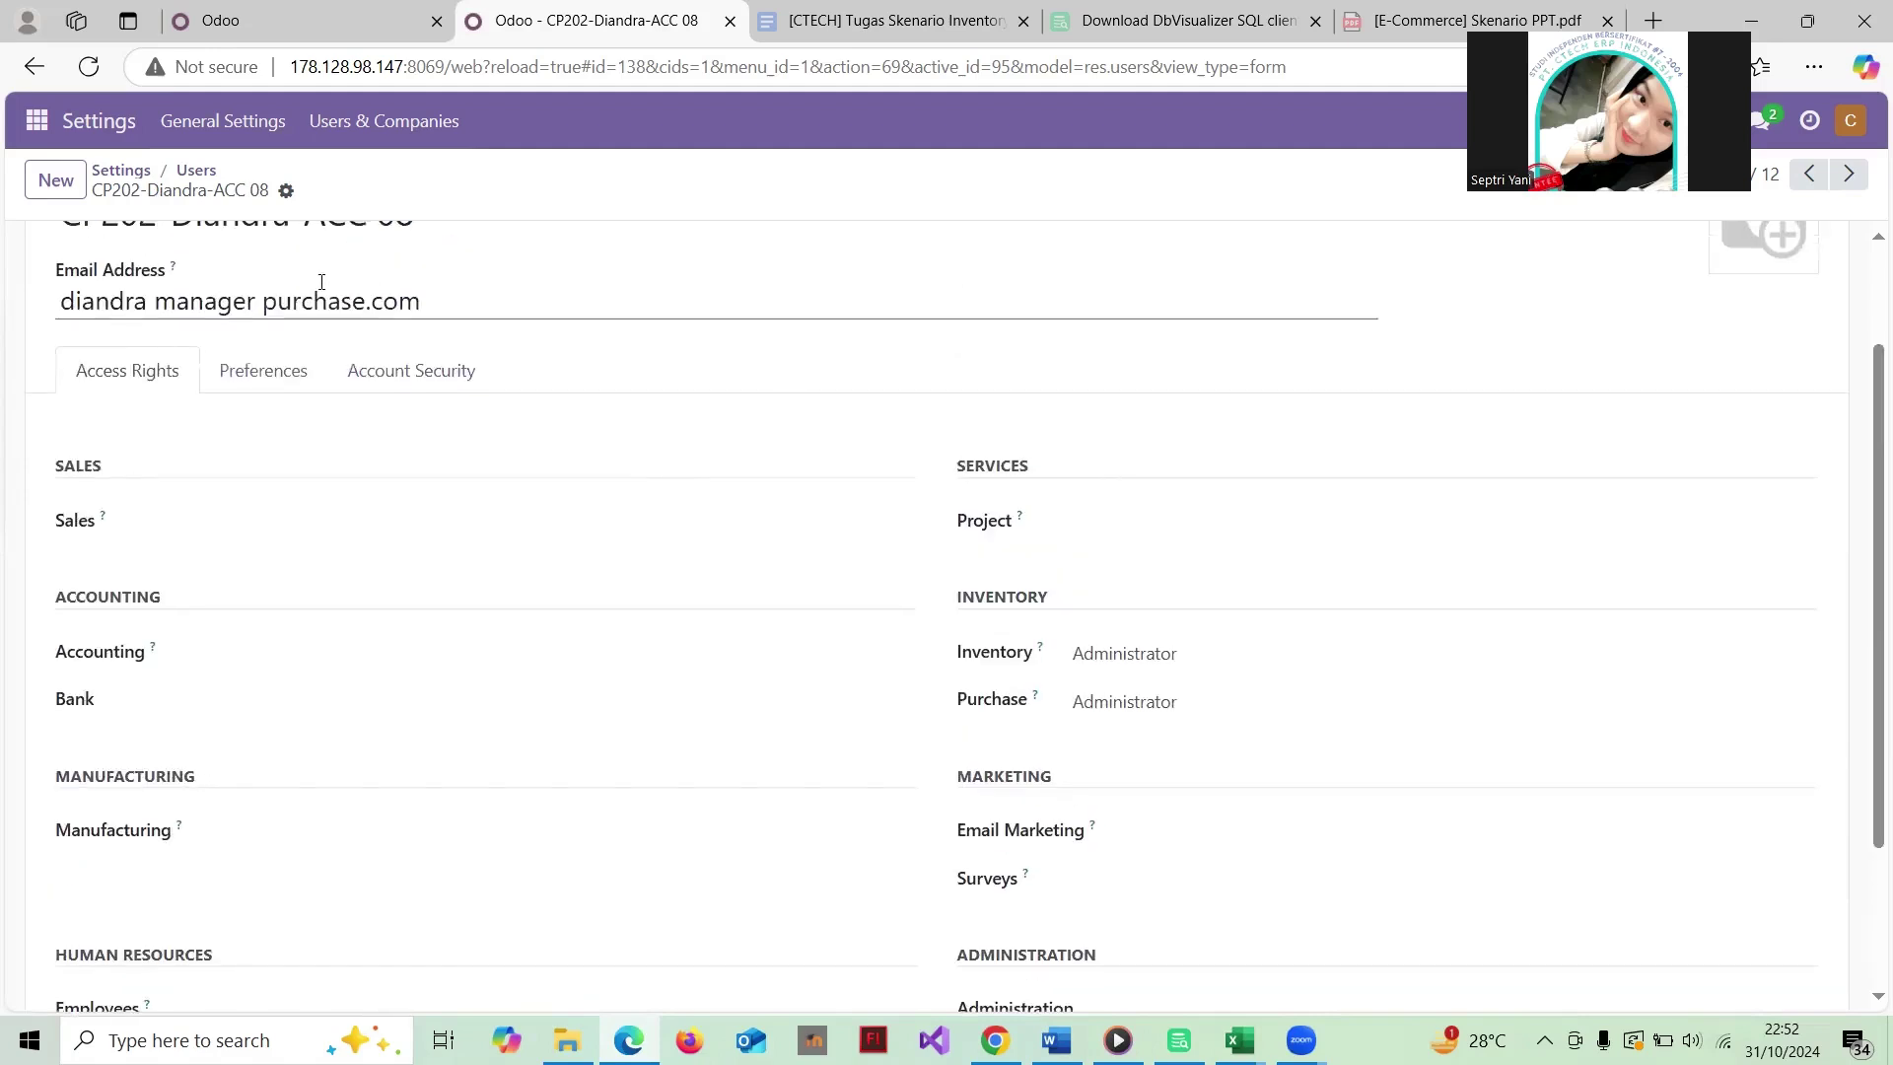
click(195, 169)
Step: Review the staff accountant user's record and return to the list
click(246, 402)
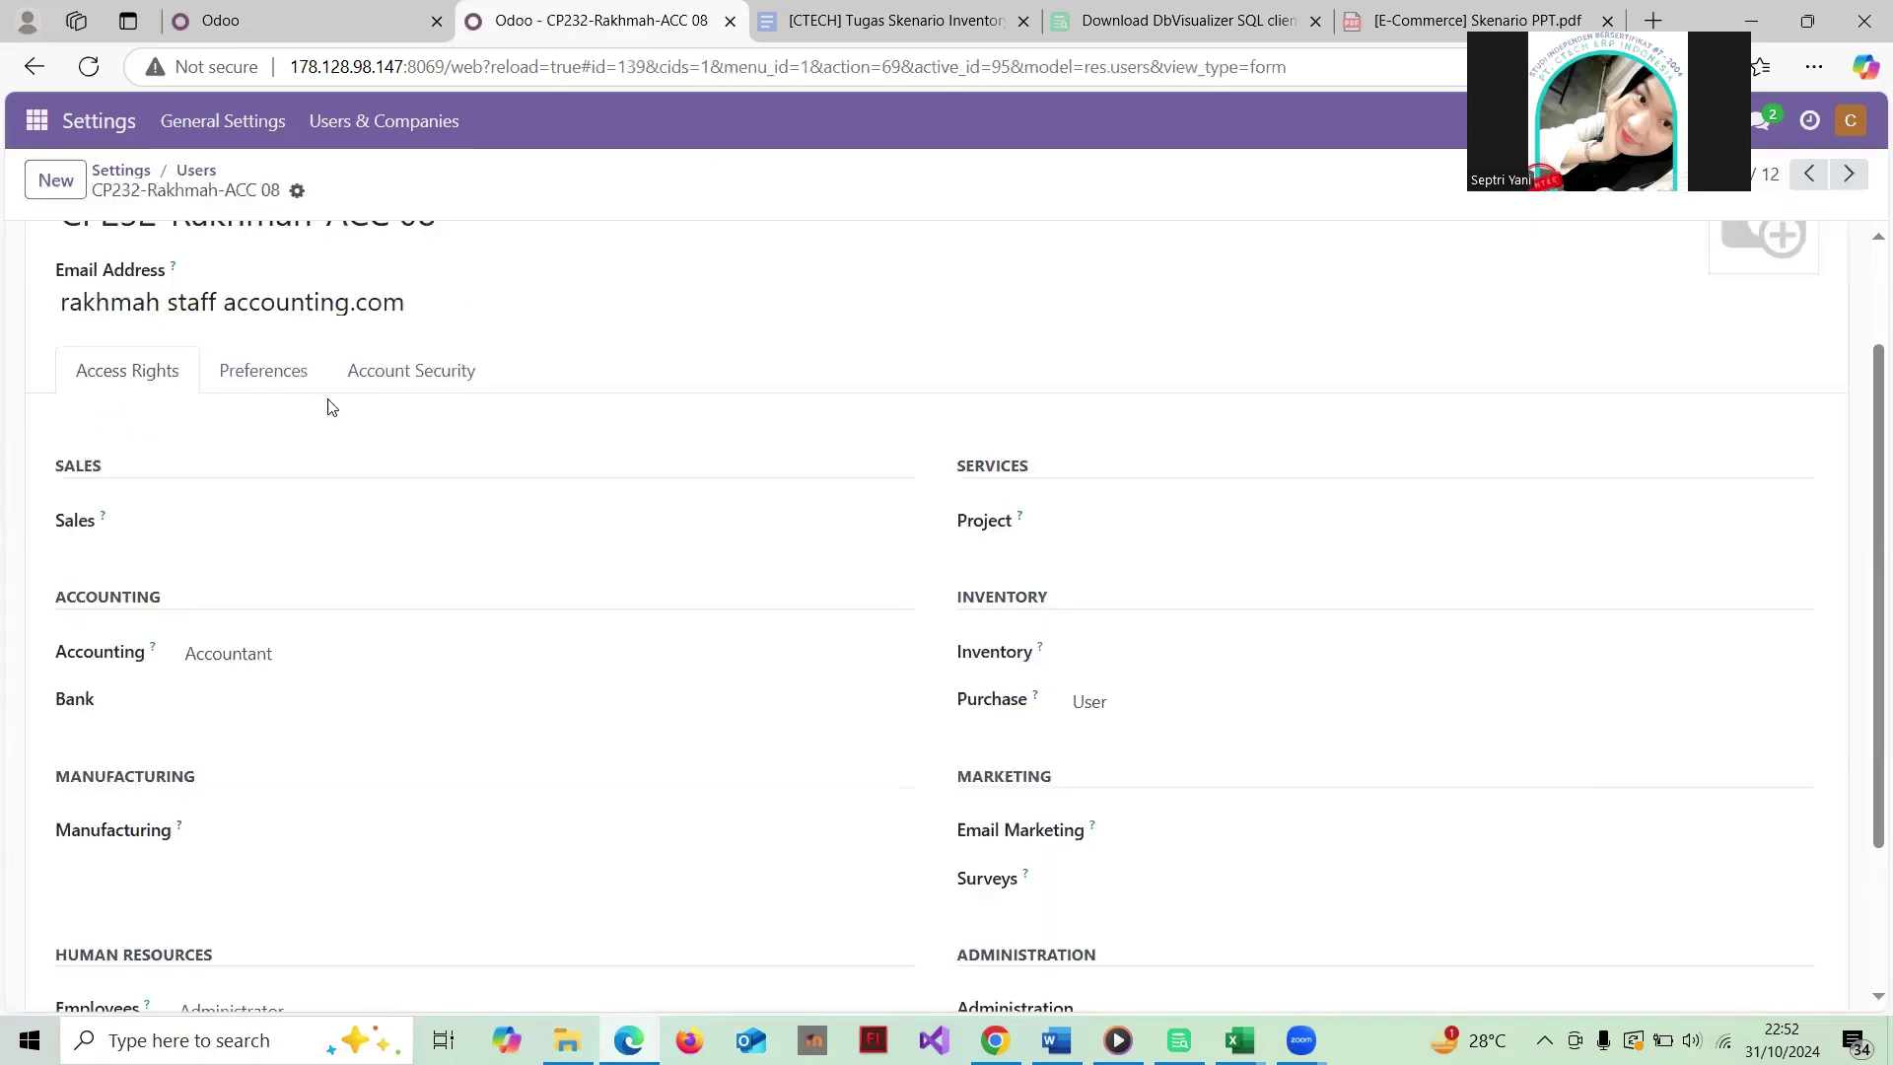
scroll(533, 459, up, 2)
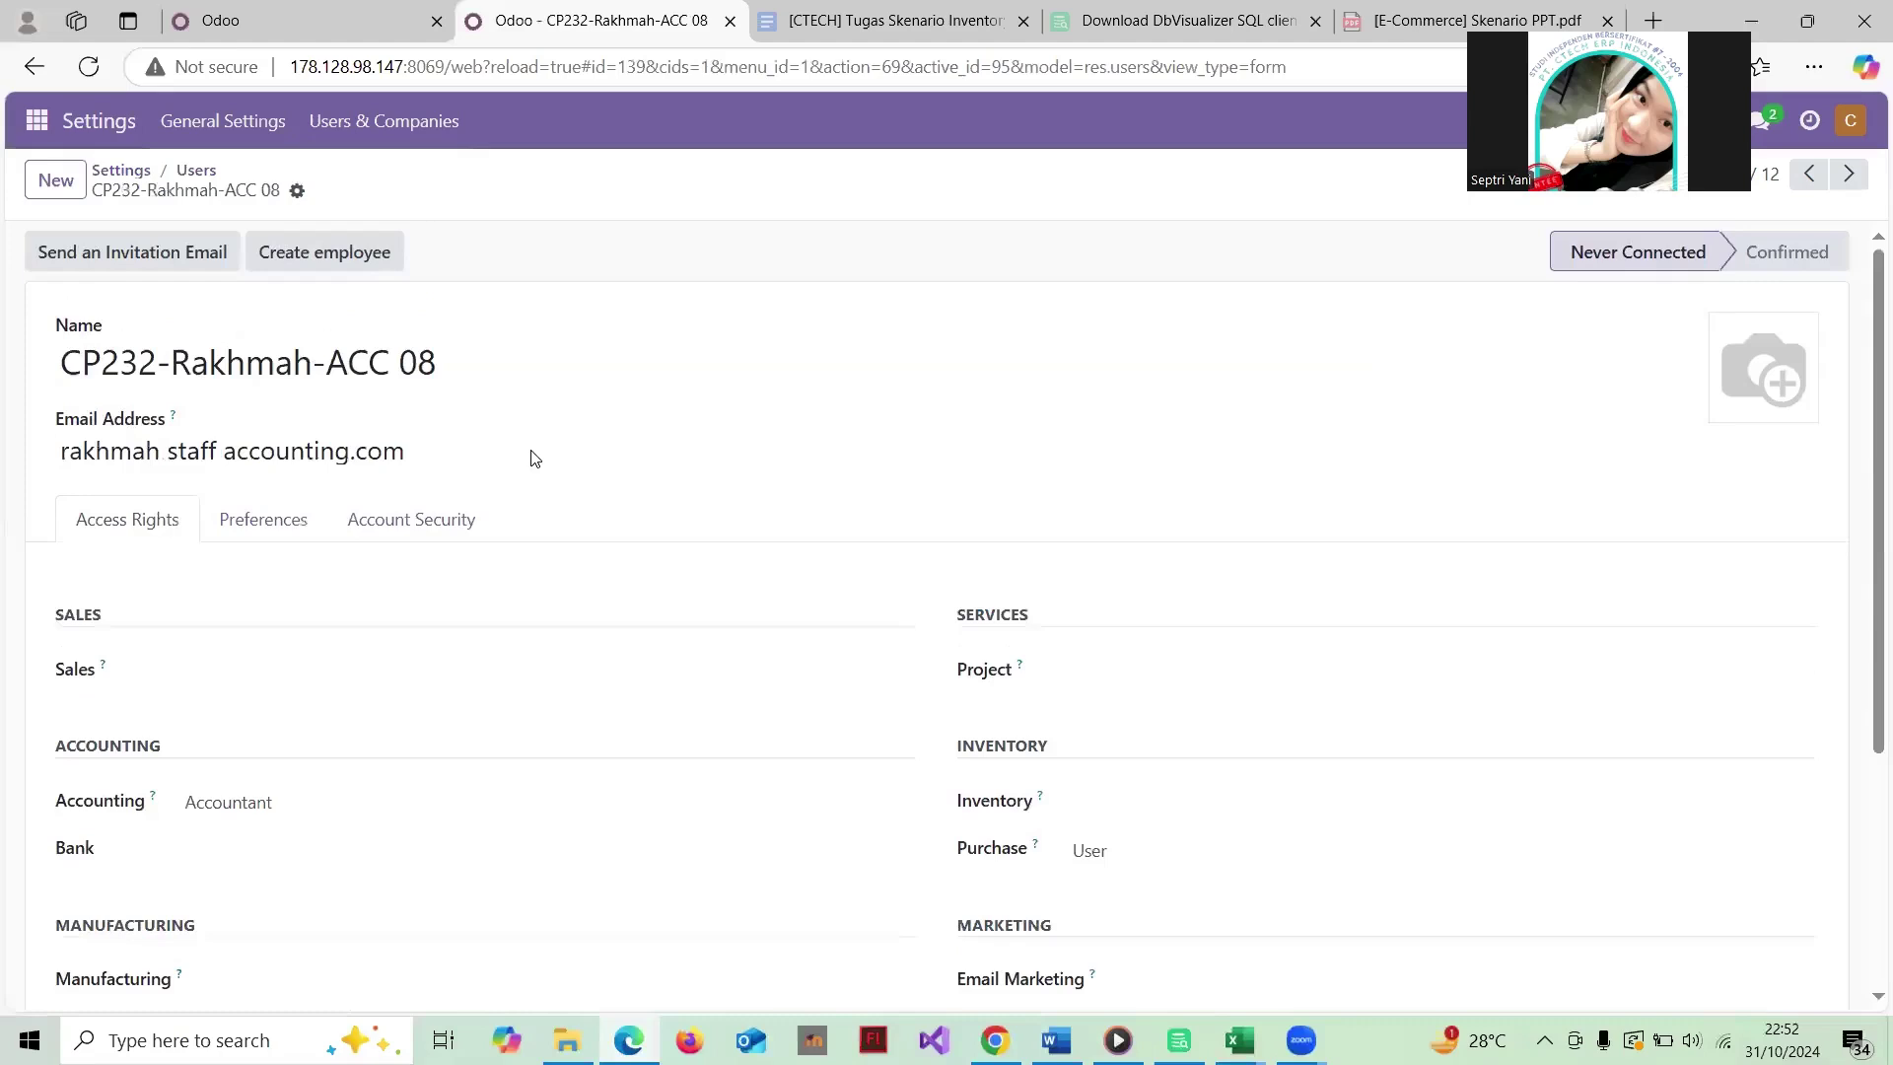
scroll(534, 459, down, 4)
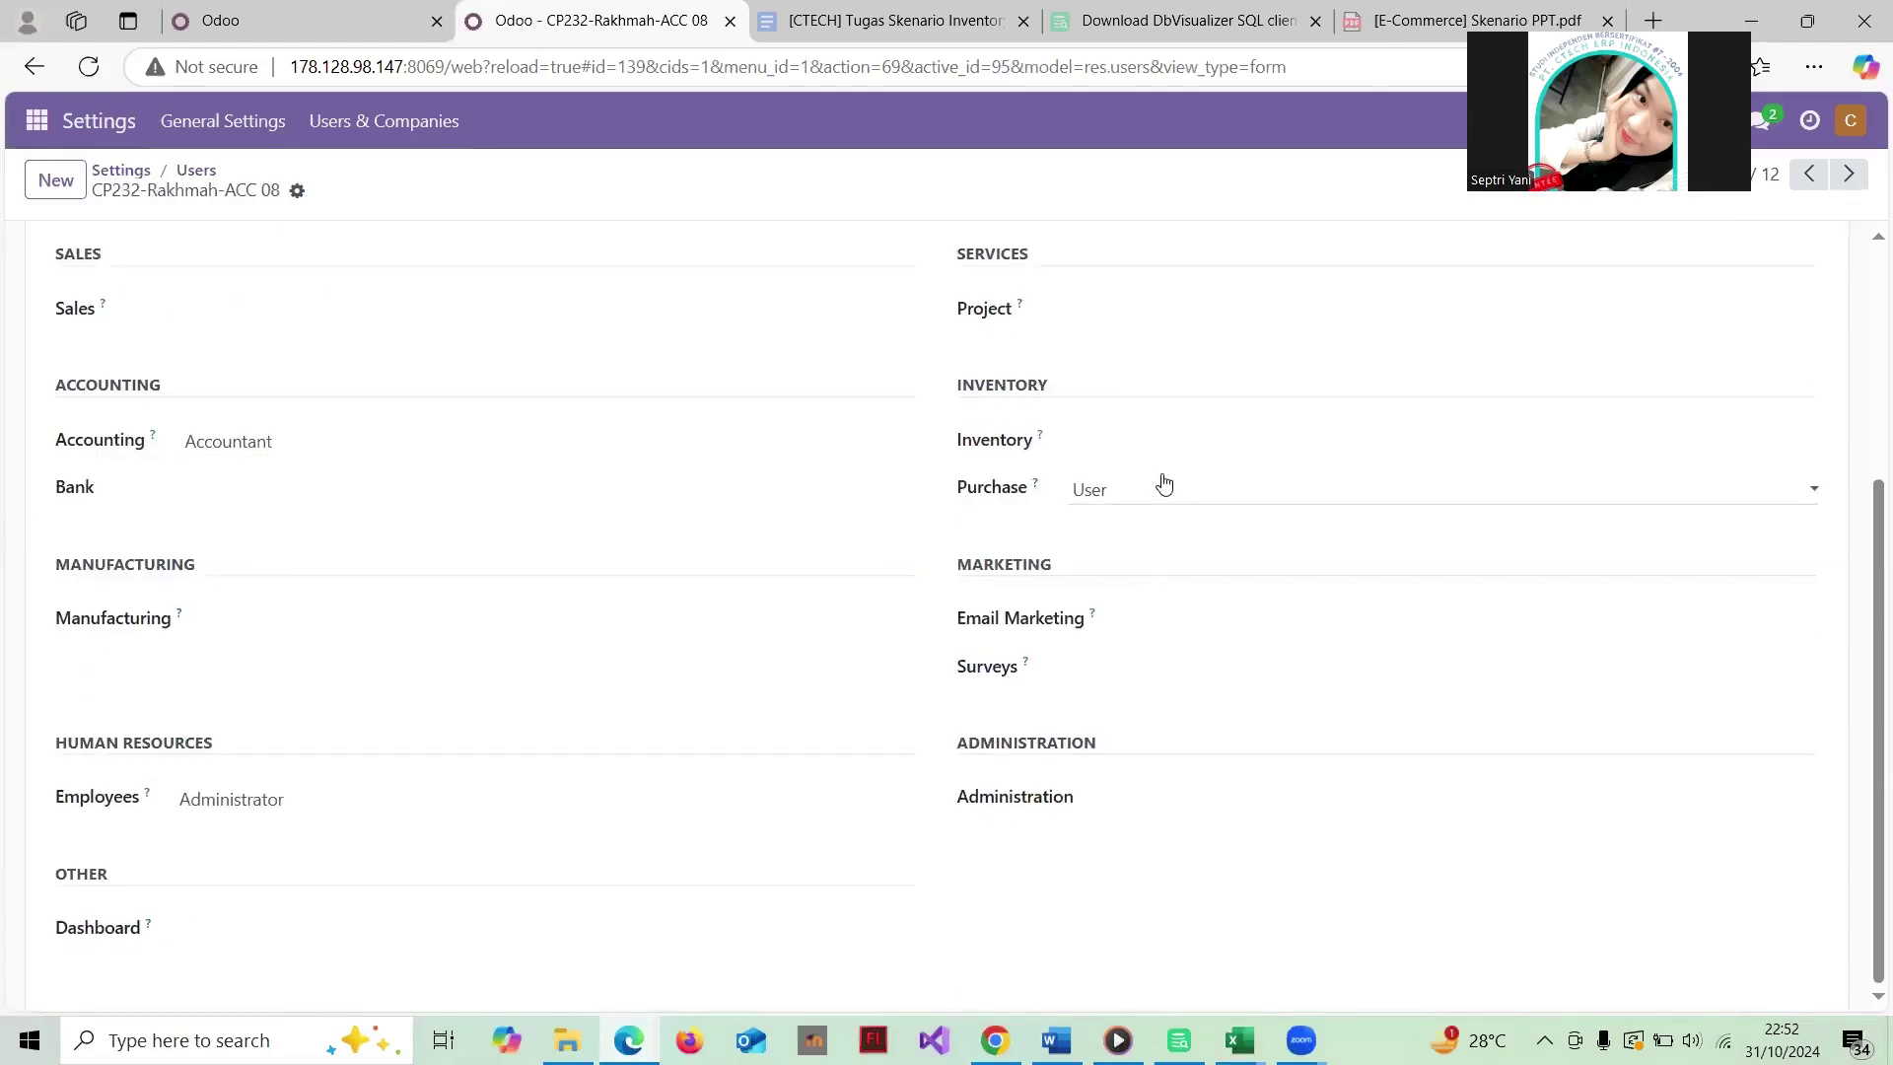
scroll(1162, 481, up, 2)
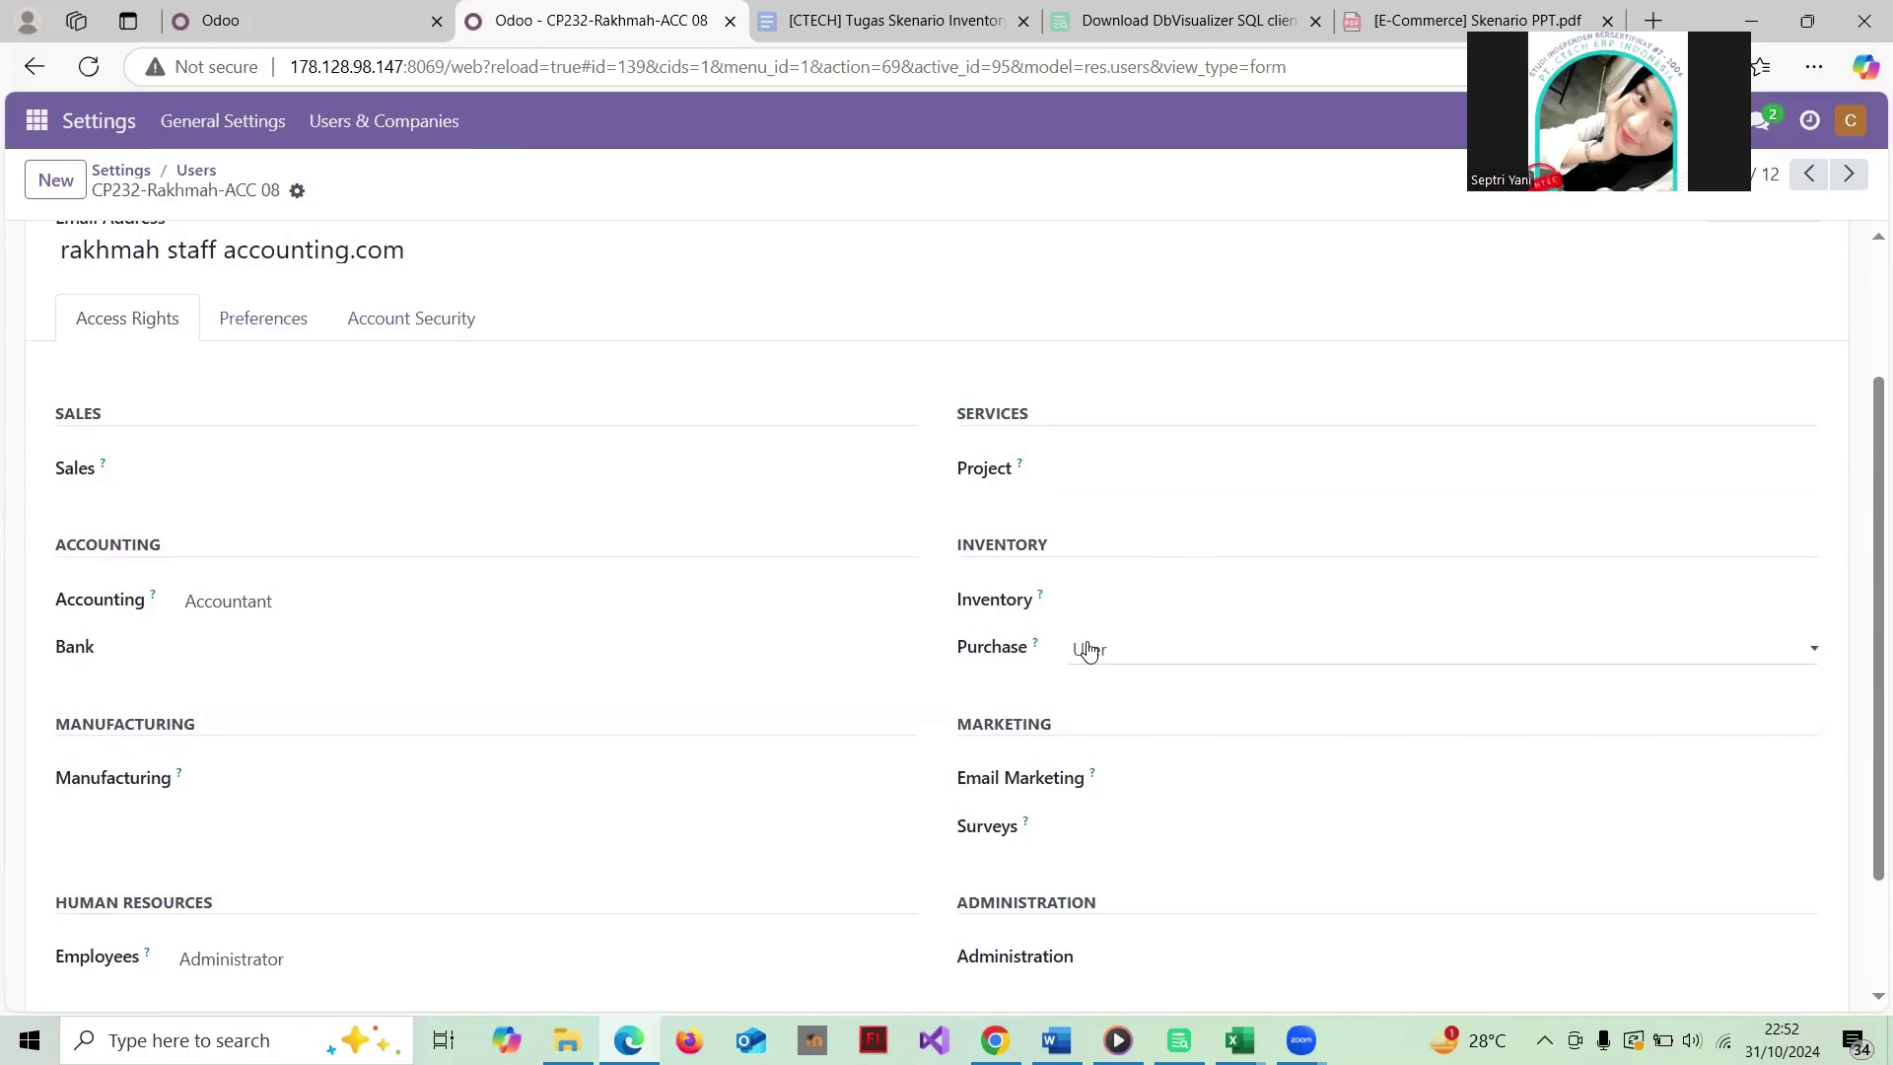
scroll(762, 501, up, 2)
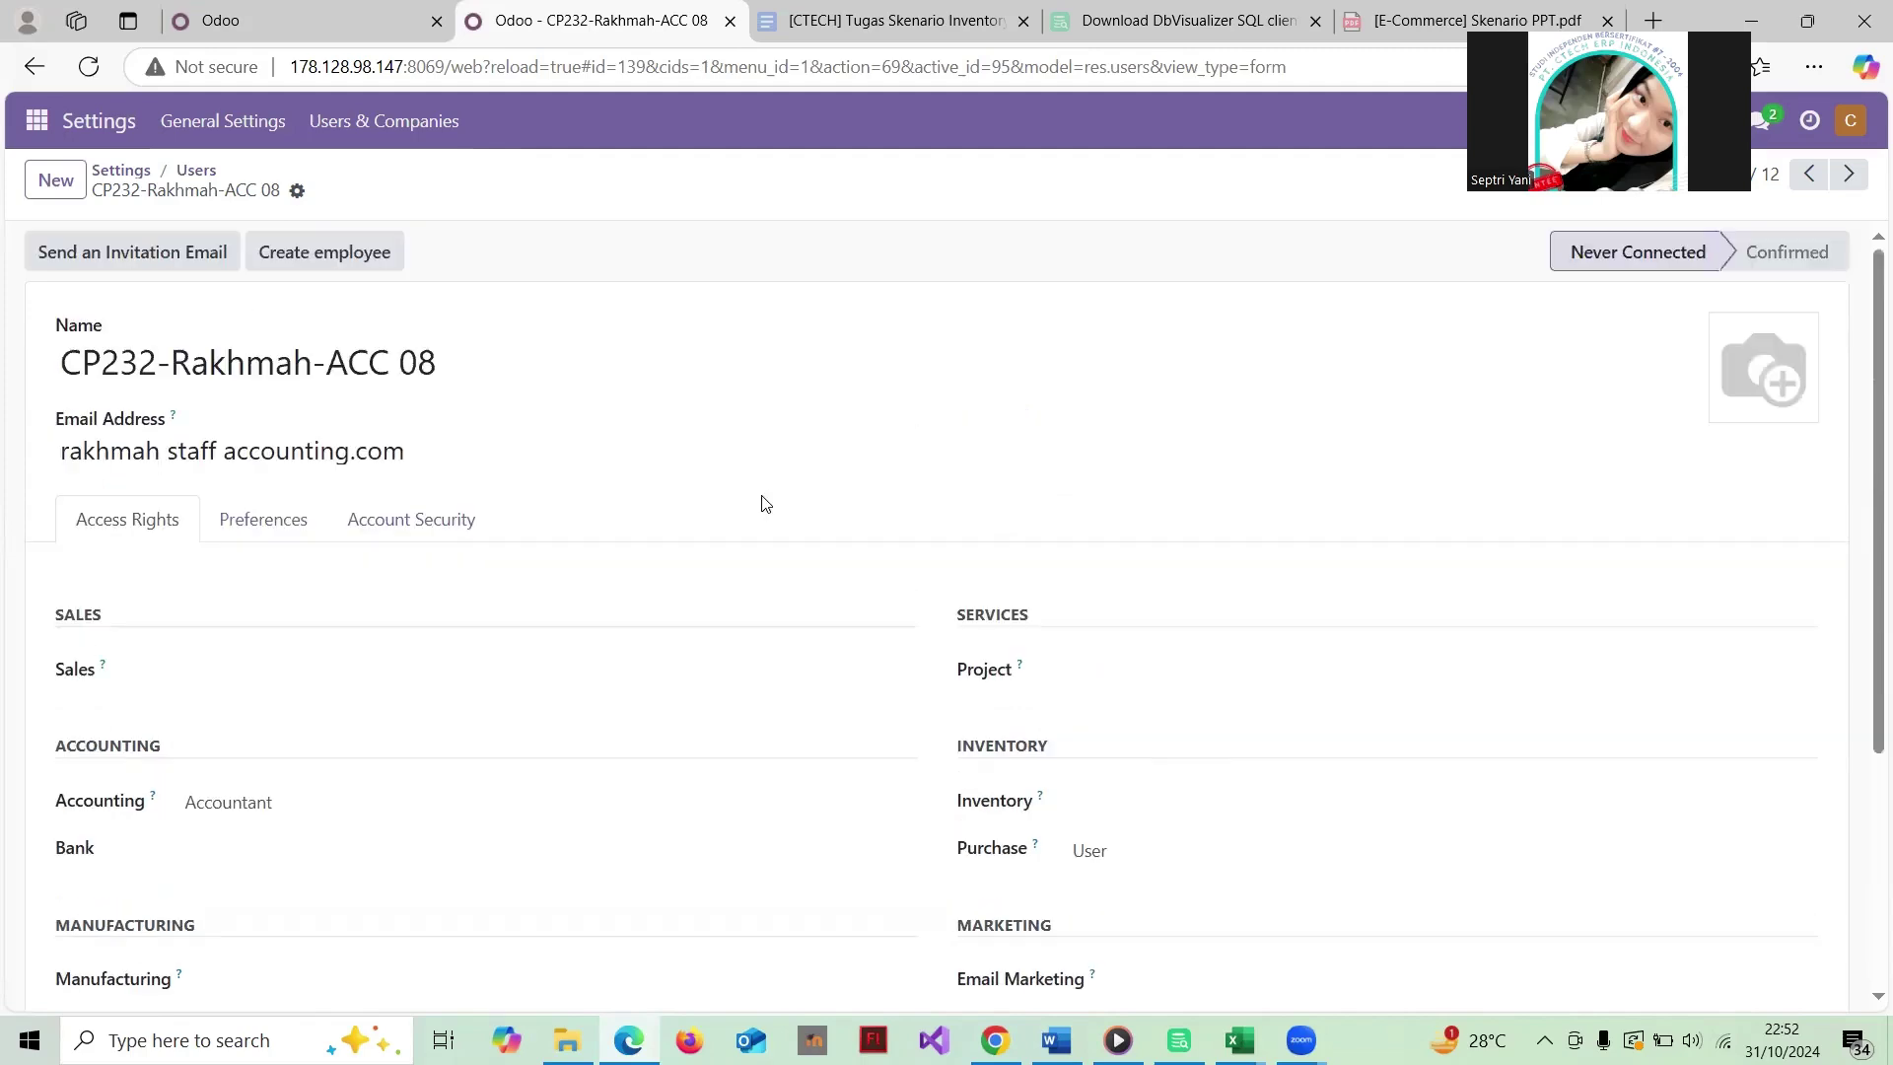
click(196, 173)
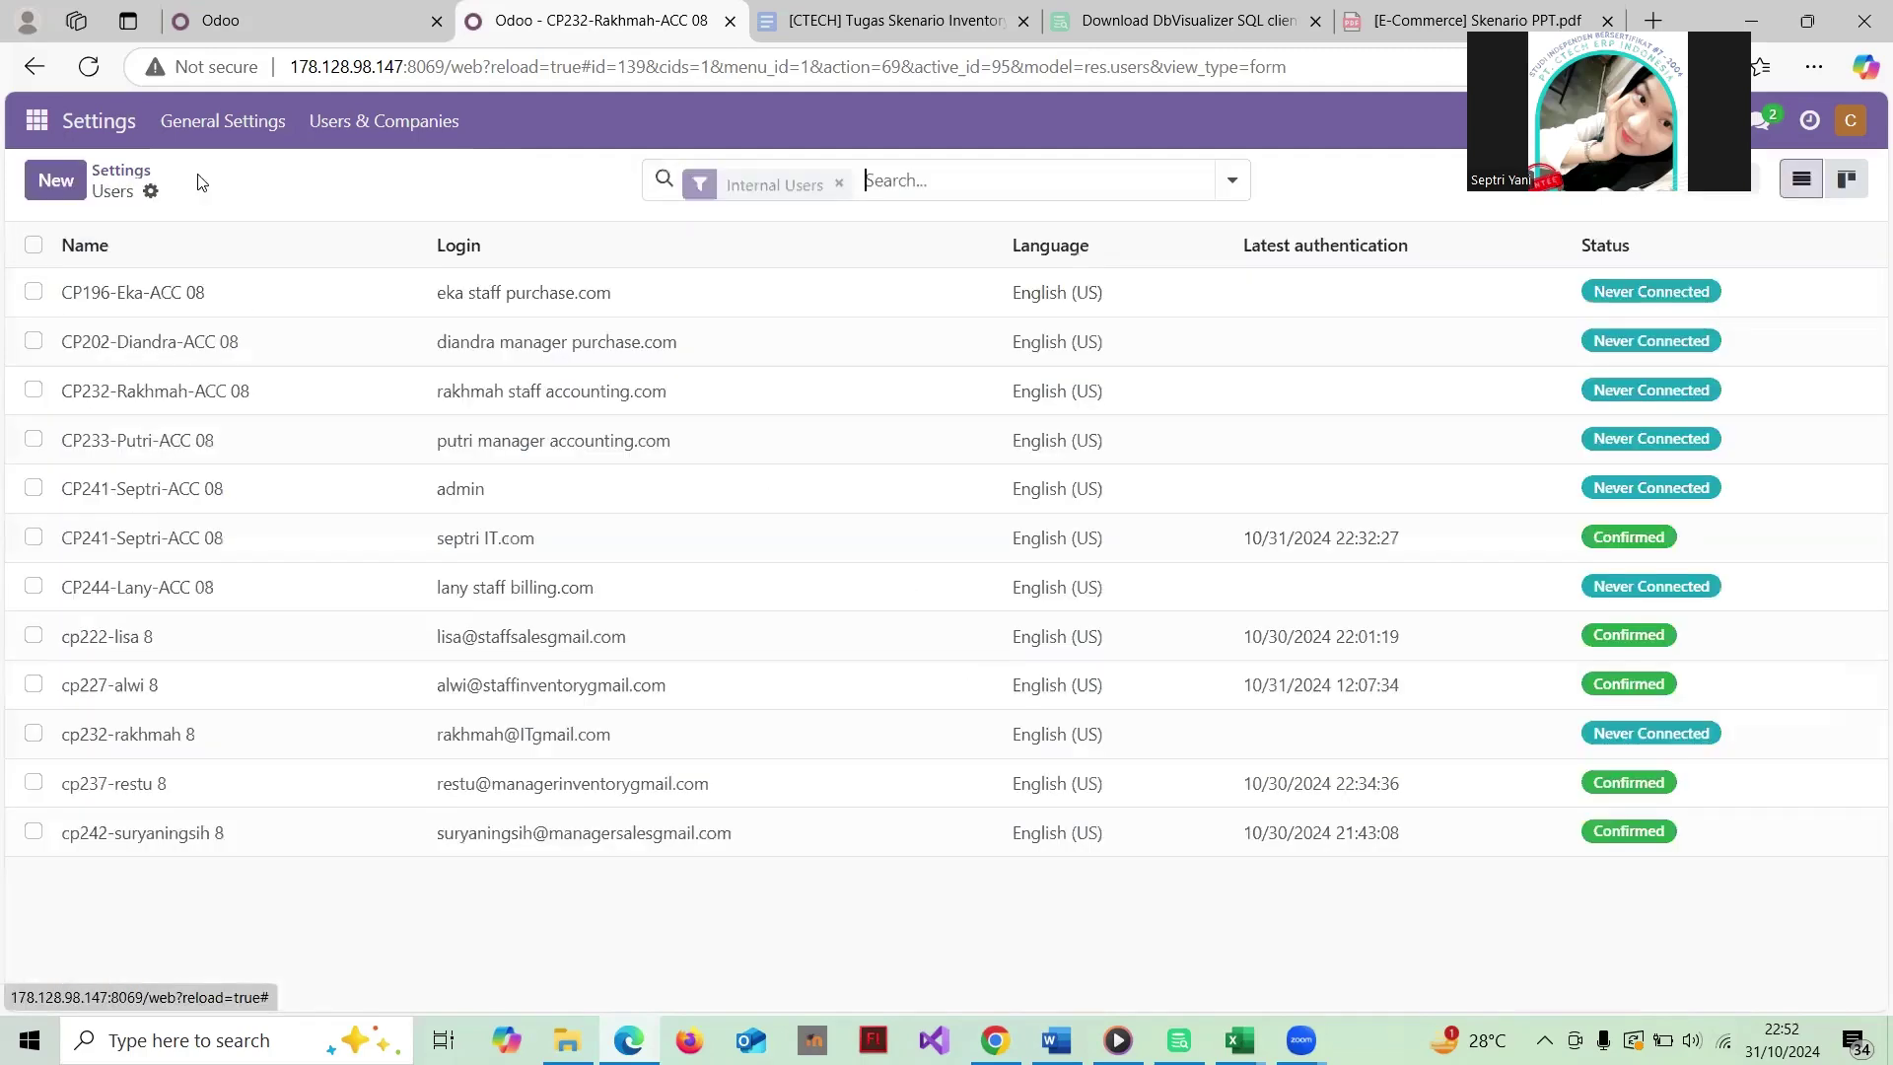
Step: Check the accounting manager's Accounting access, keeping it at Advisor
click(275, 459)
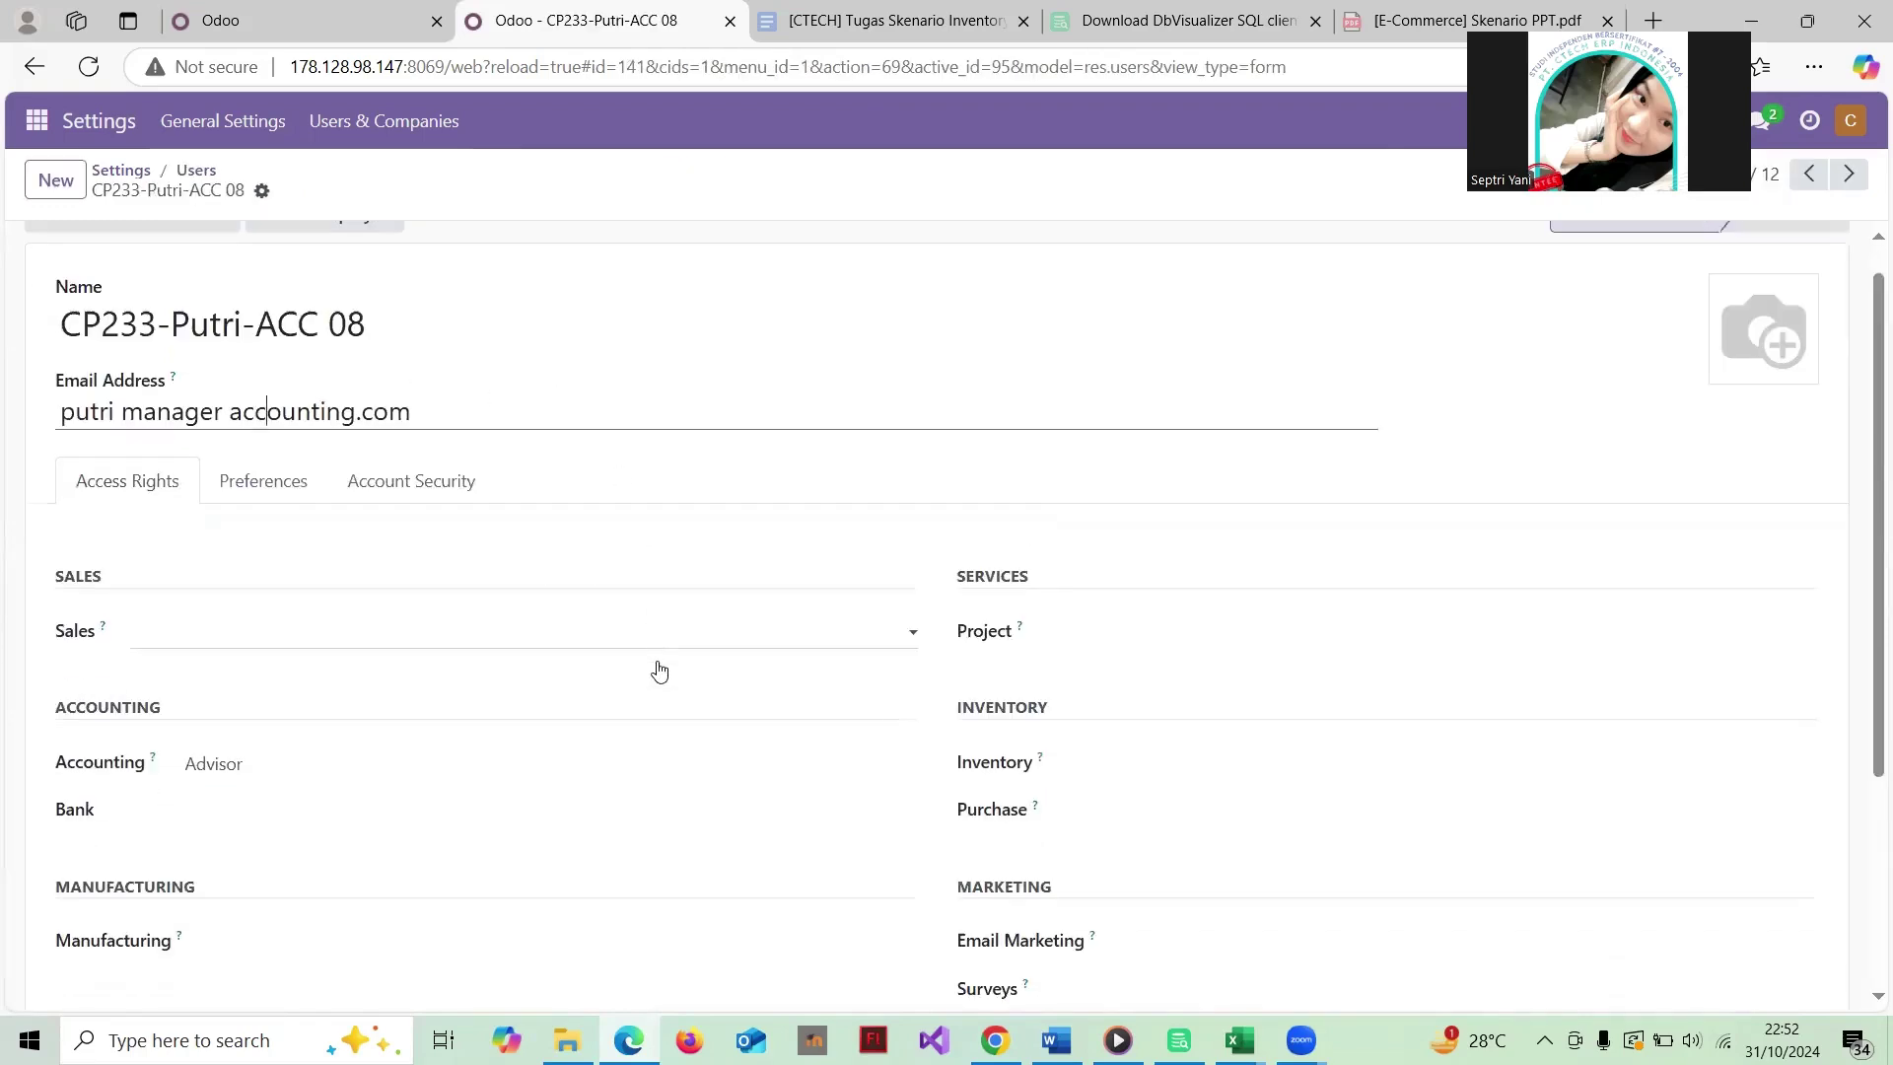
scroll(655, 668, down, 2)
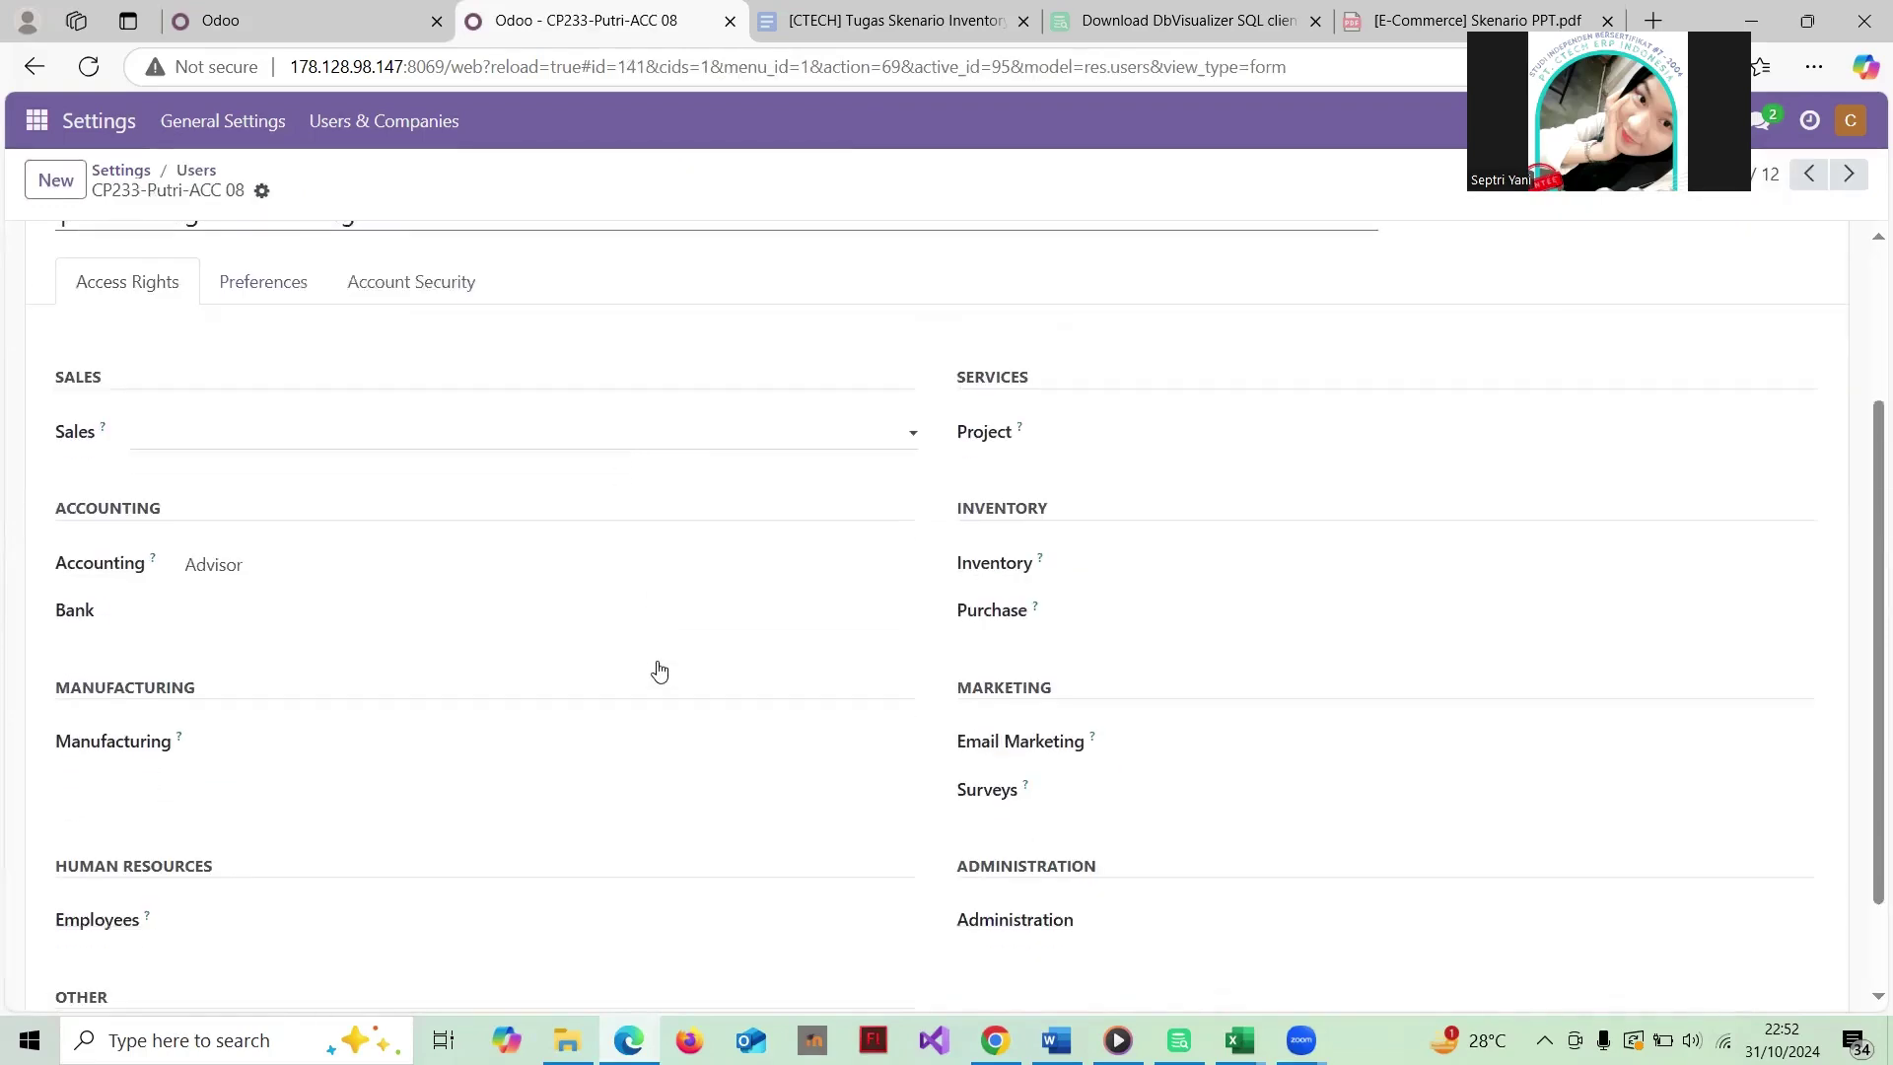
click(303, 568)
click(388, 572)
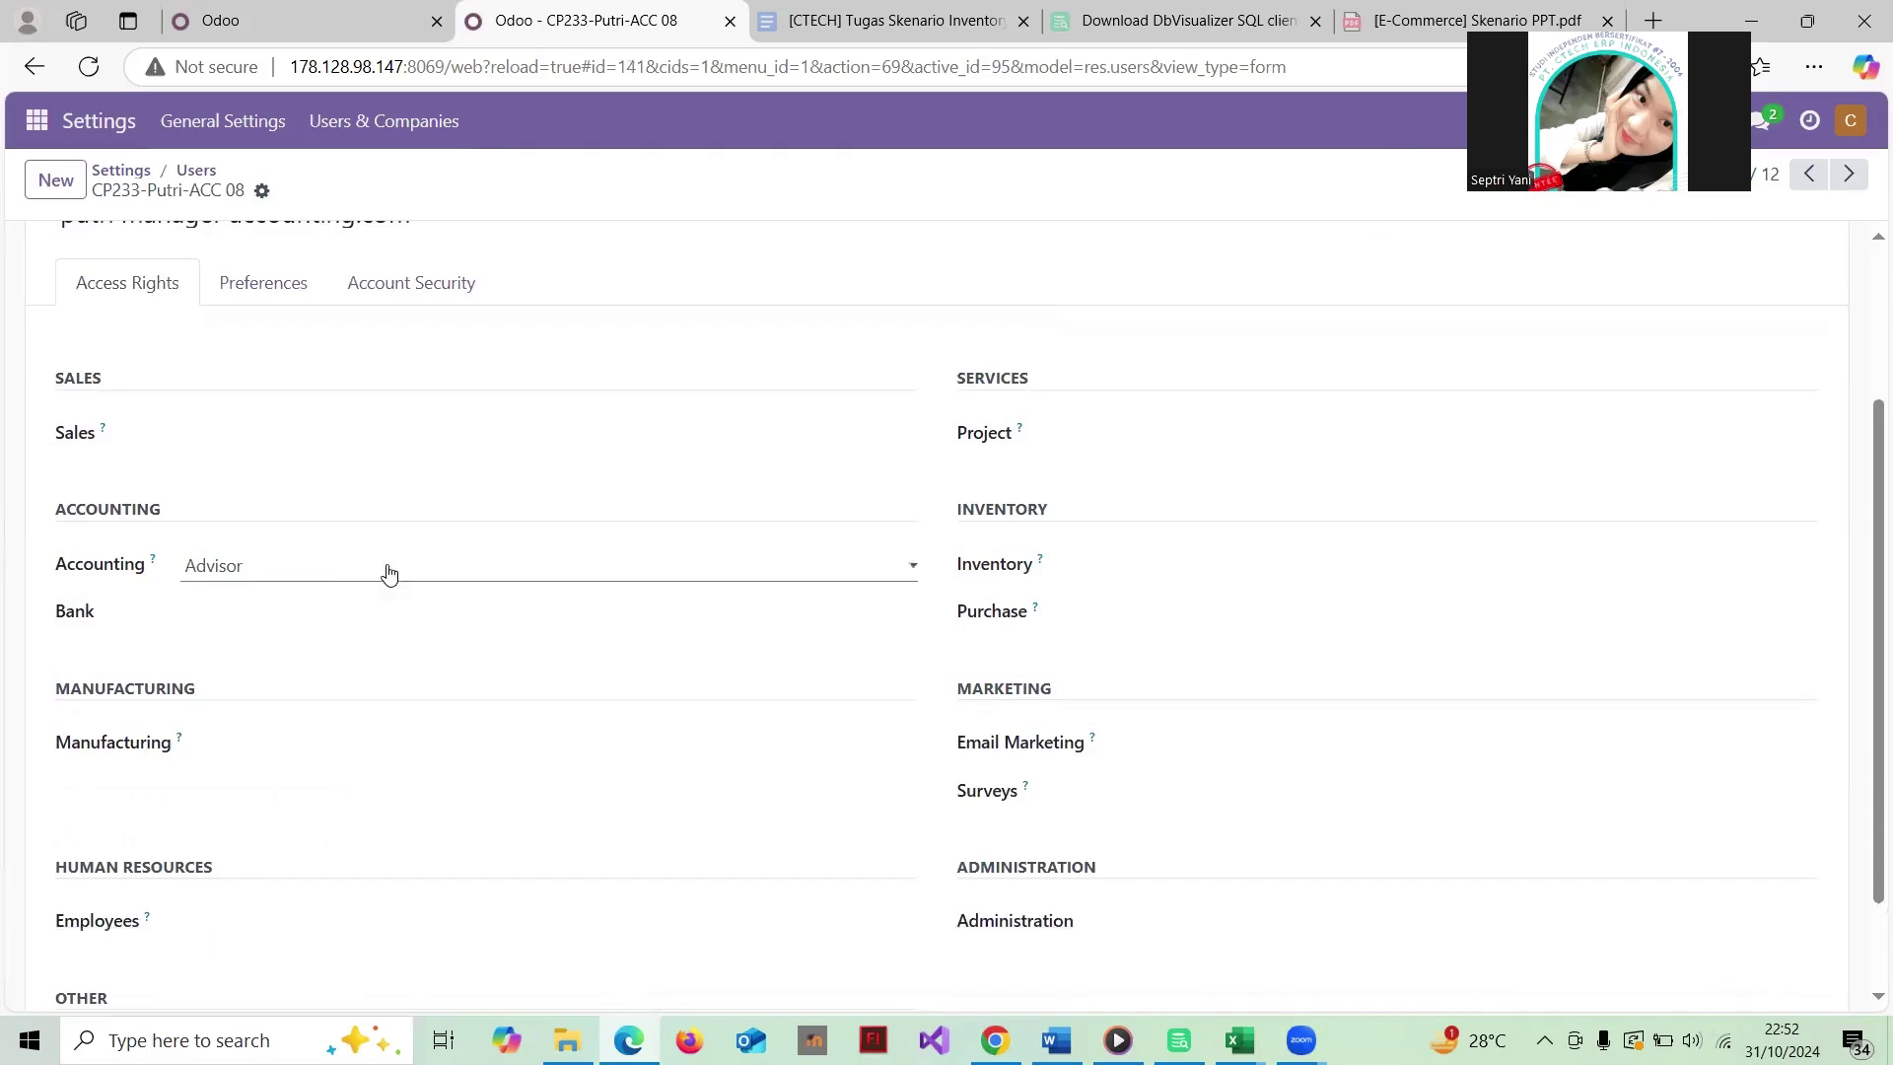
scroll(834, 552, up, 2)
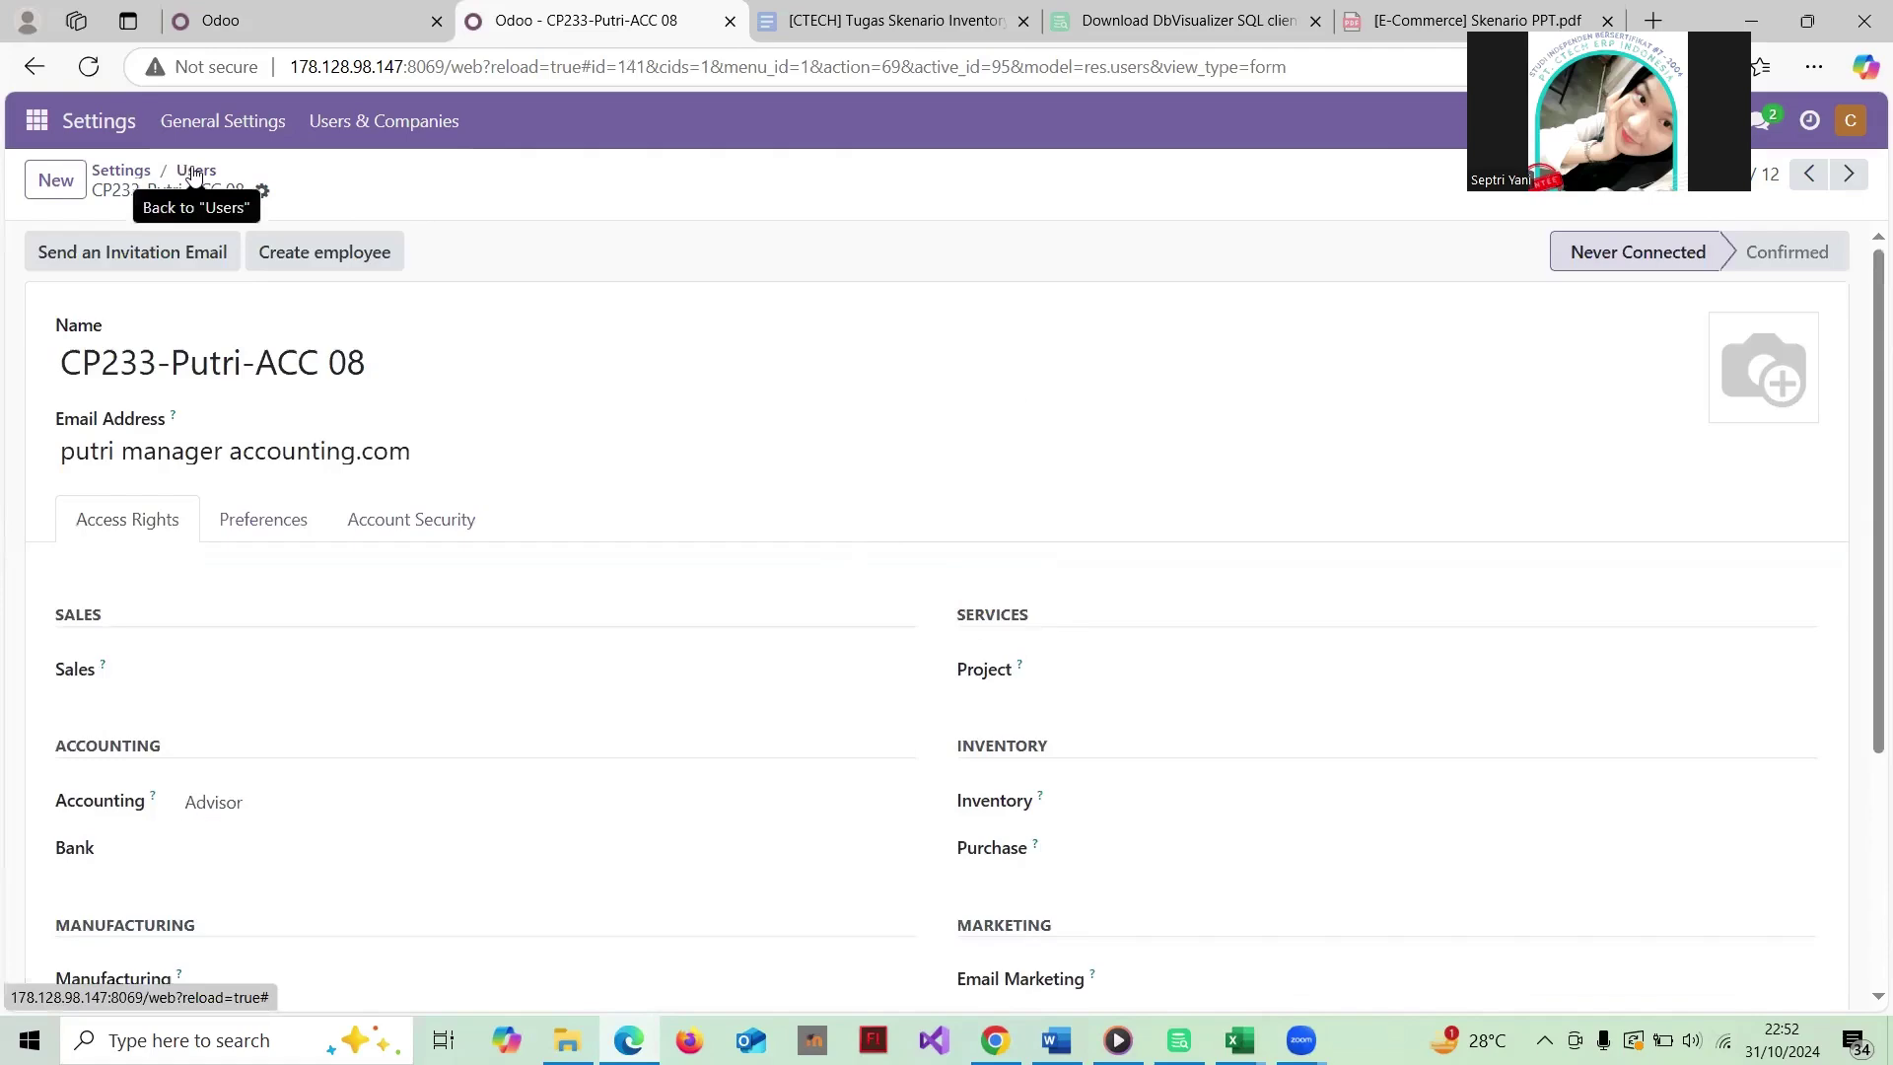
click(193, 171)
Step: Review the billing staff user's record and return to the Users list
click(254, 586)
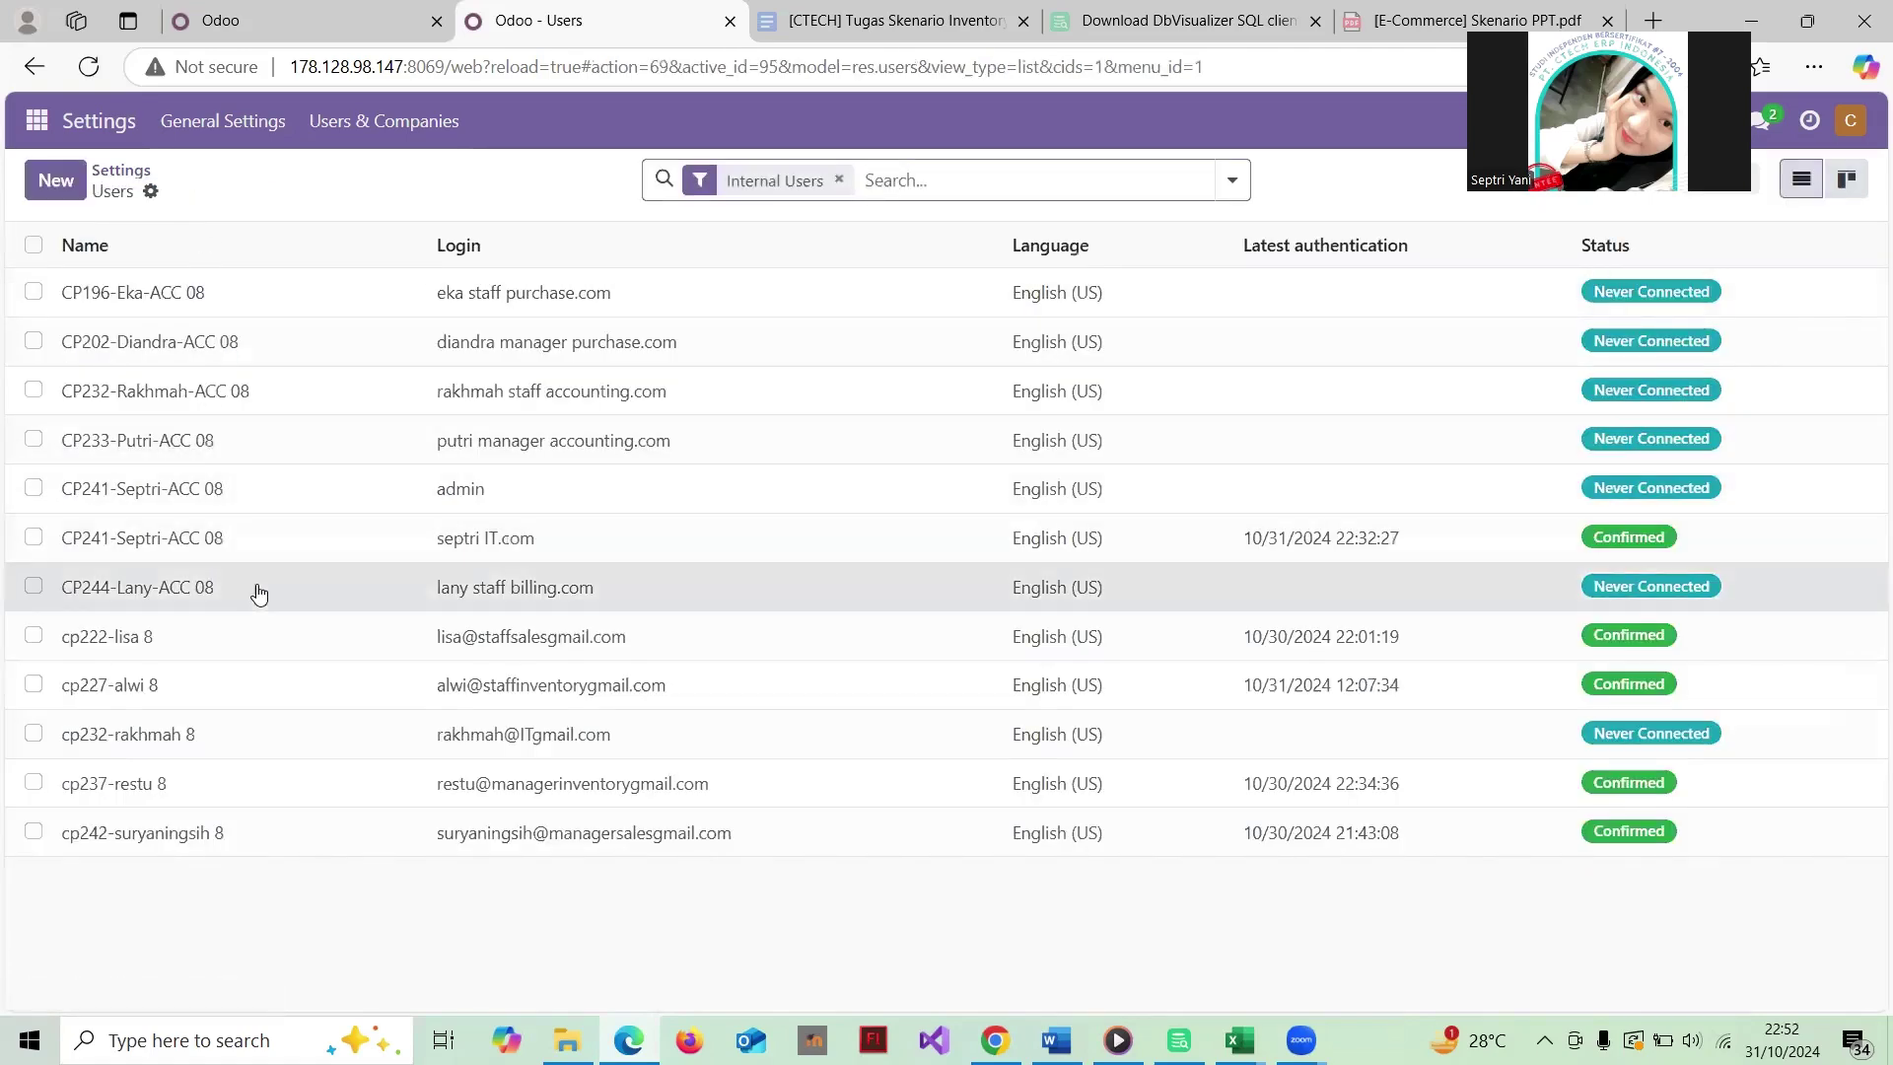
scroll(585, 559, down, 4)
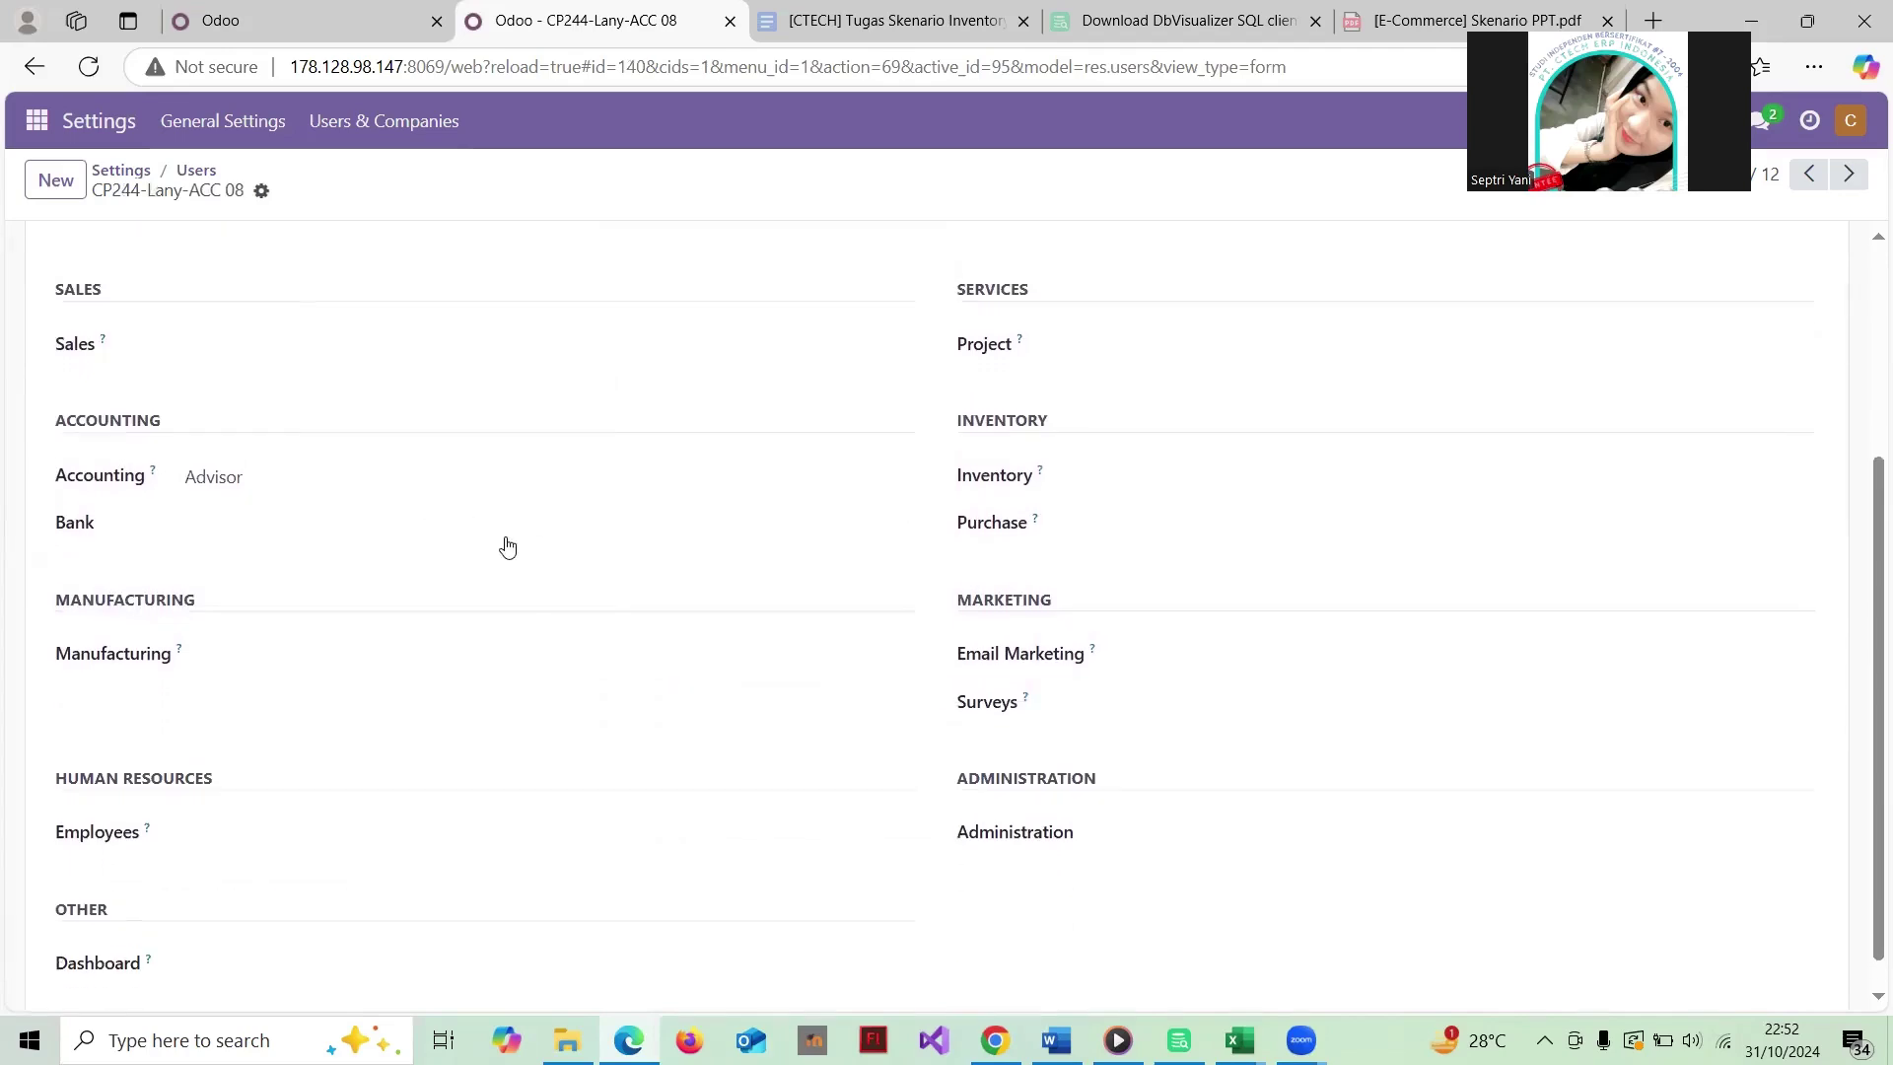
scroll(580, 579, up, 4)
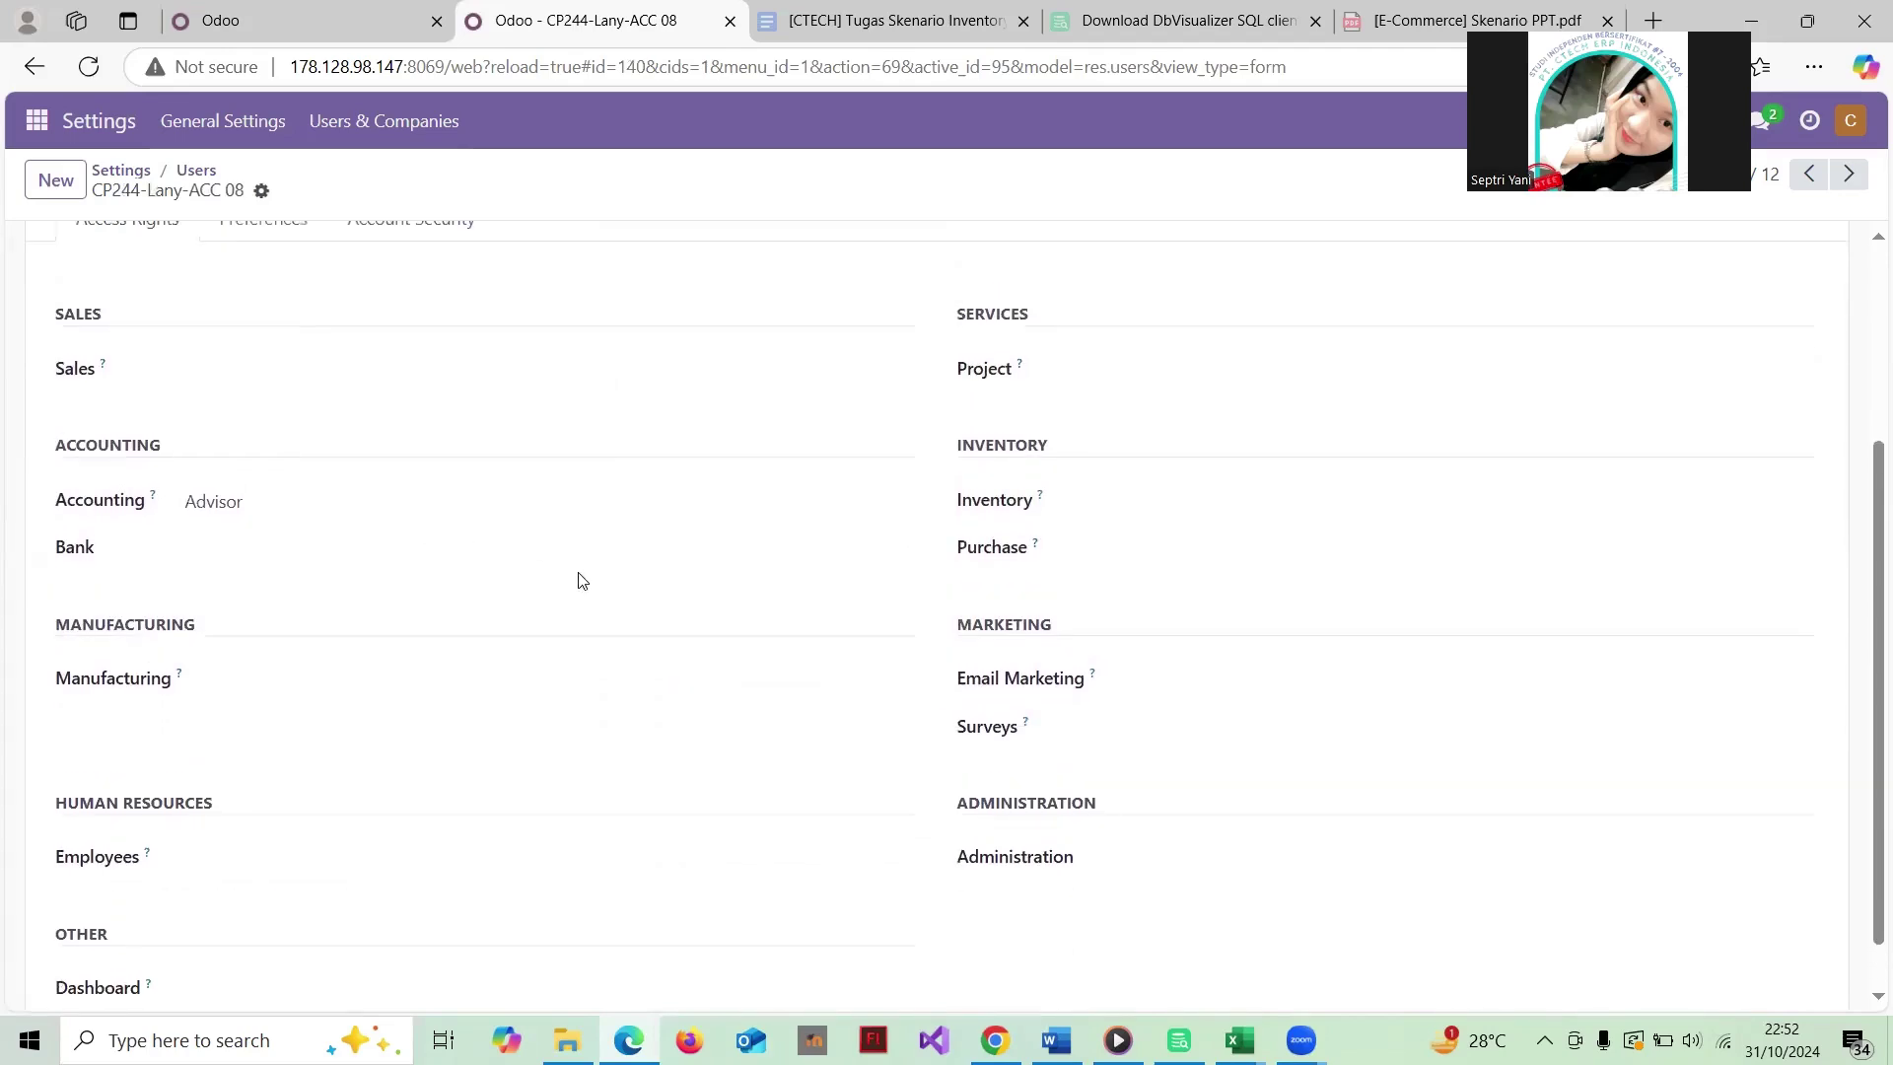
click(196, 174)
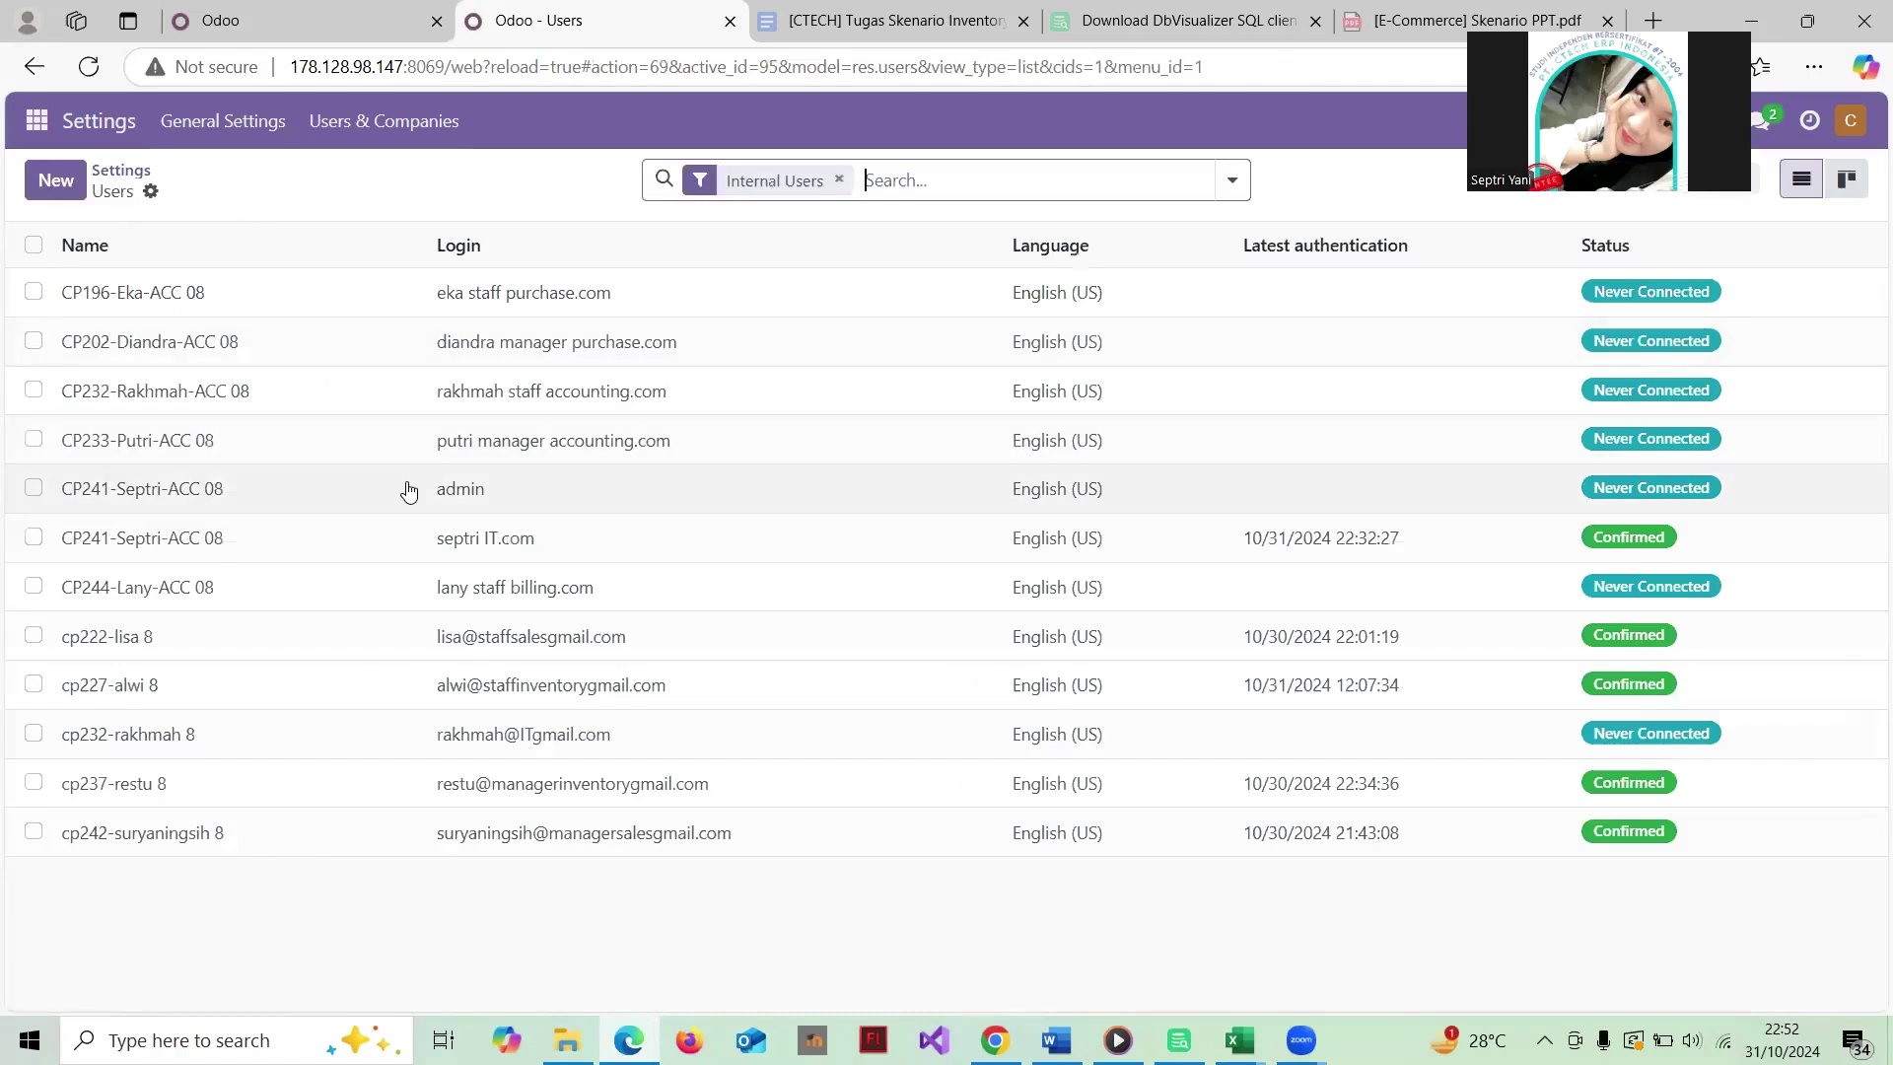
Step: Look over the IT user's record twice, then open the admin user
click(324, 541)
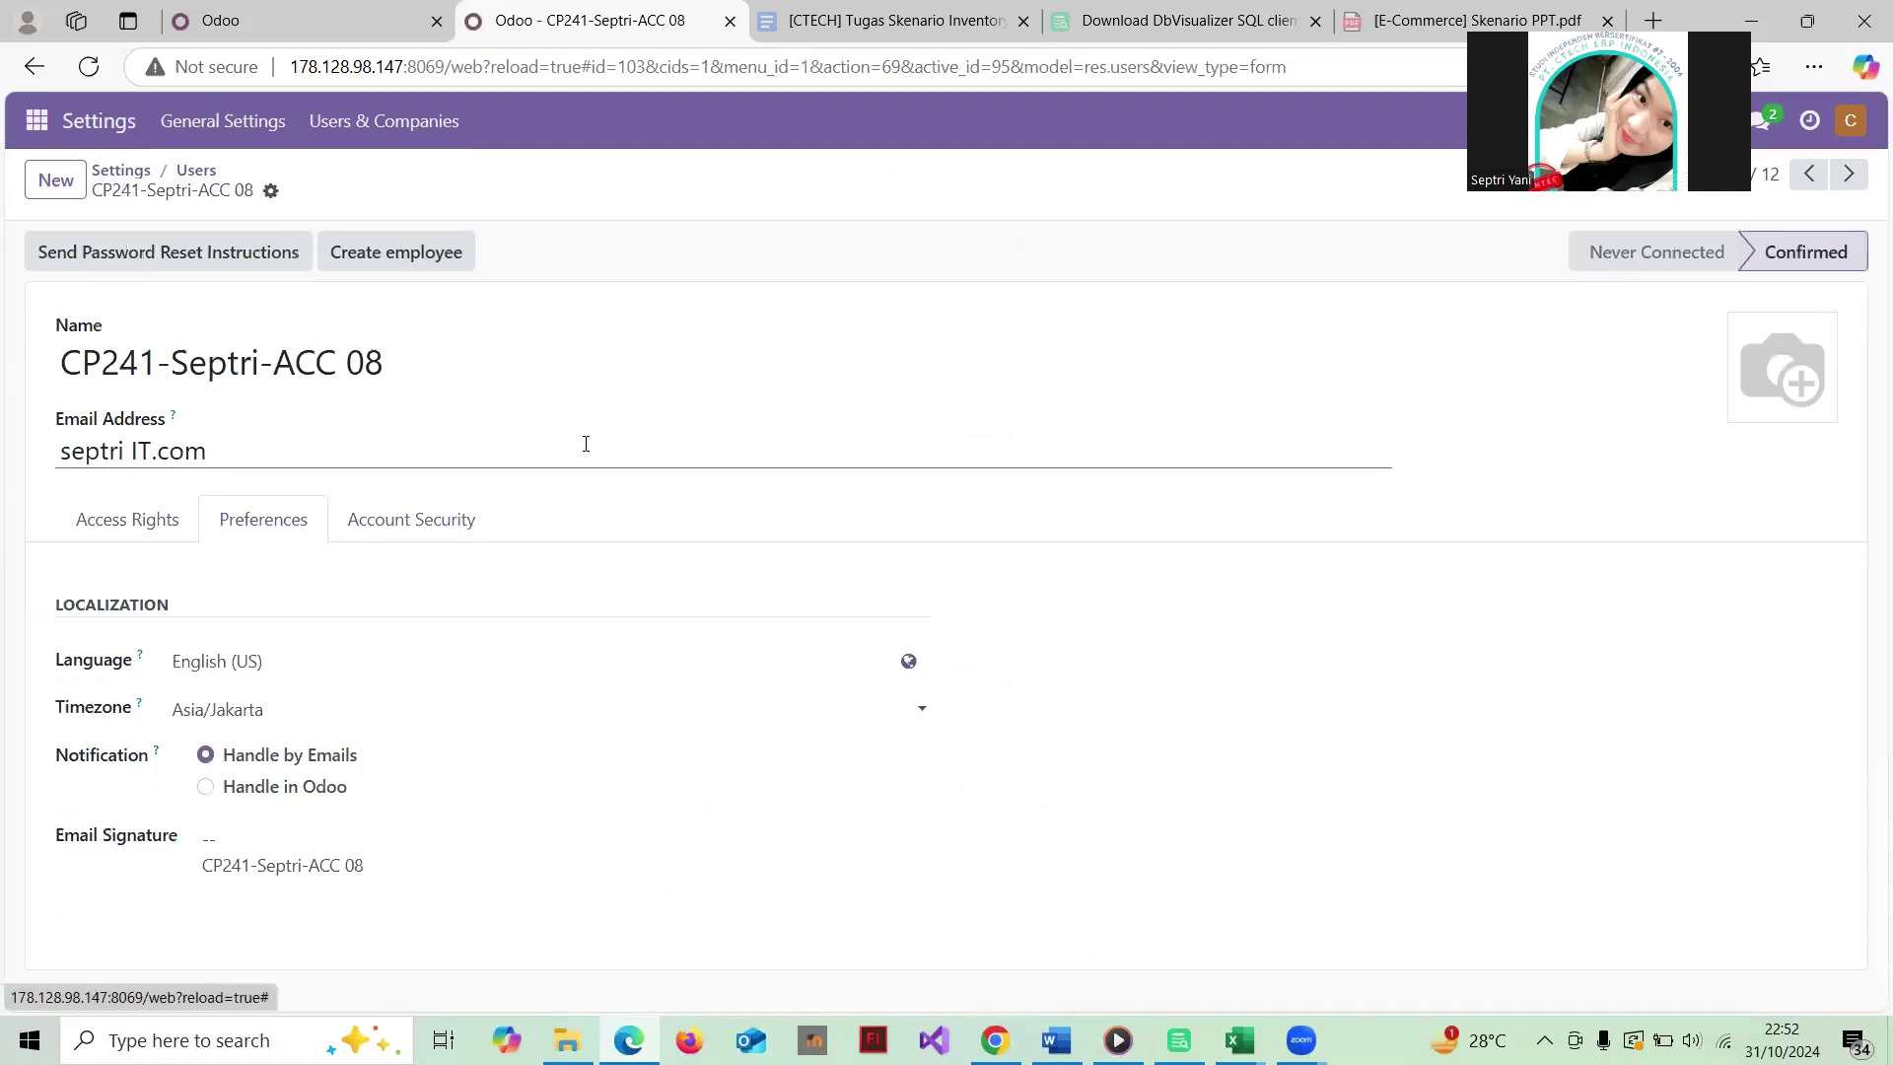
click(194, 175)
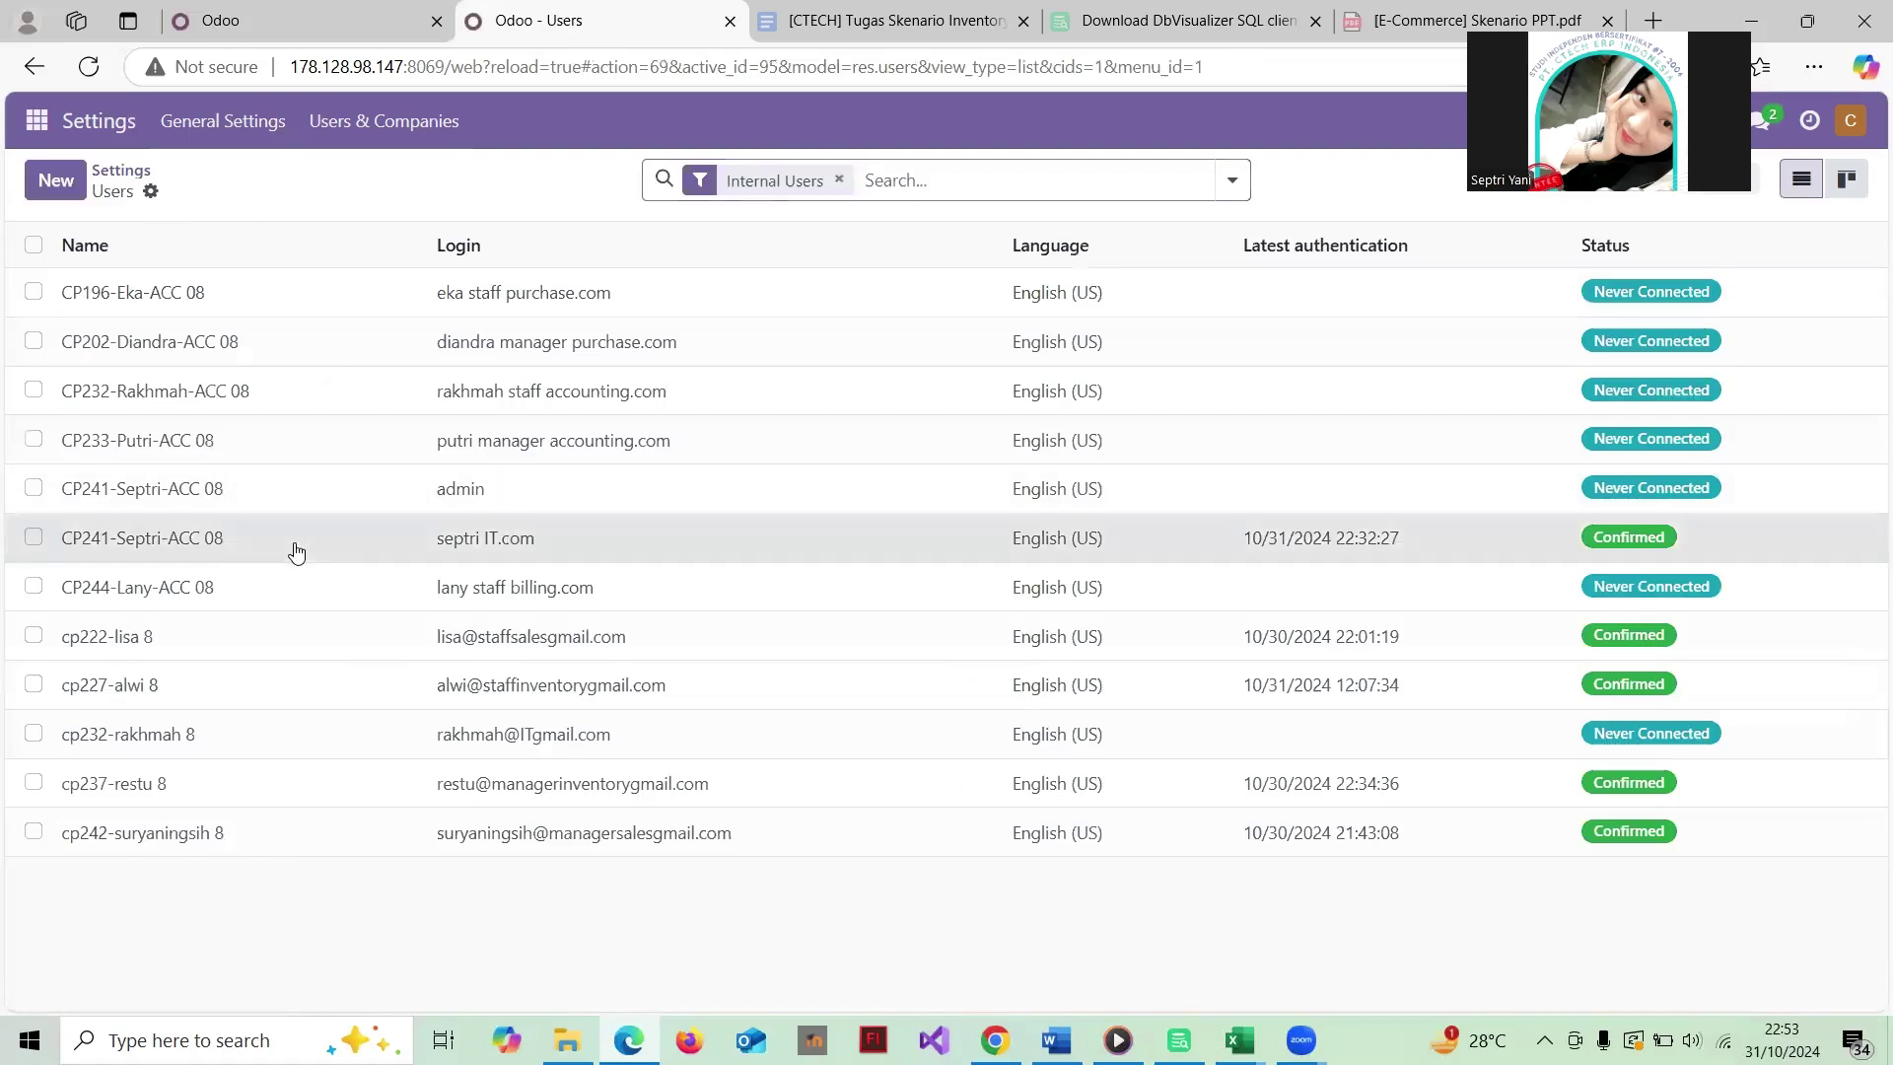
click(295, 551)
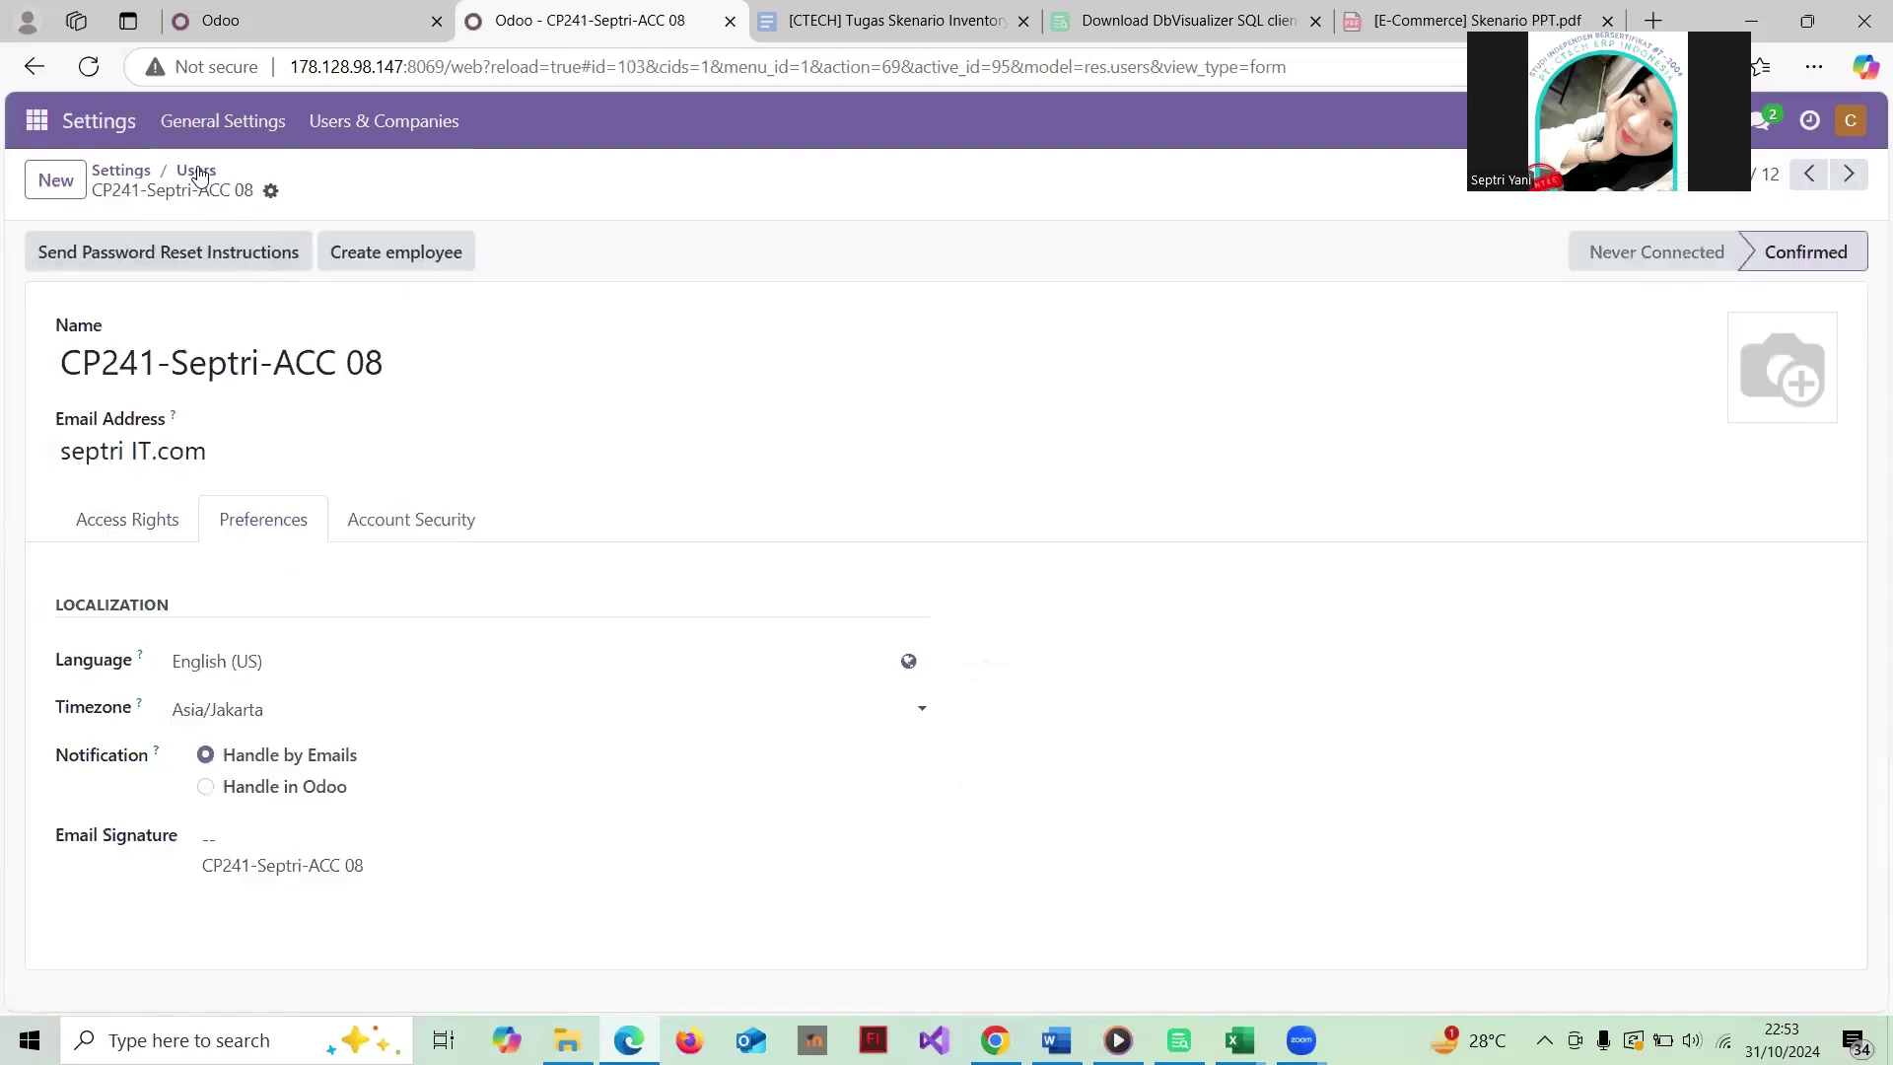
click(196, 173)
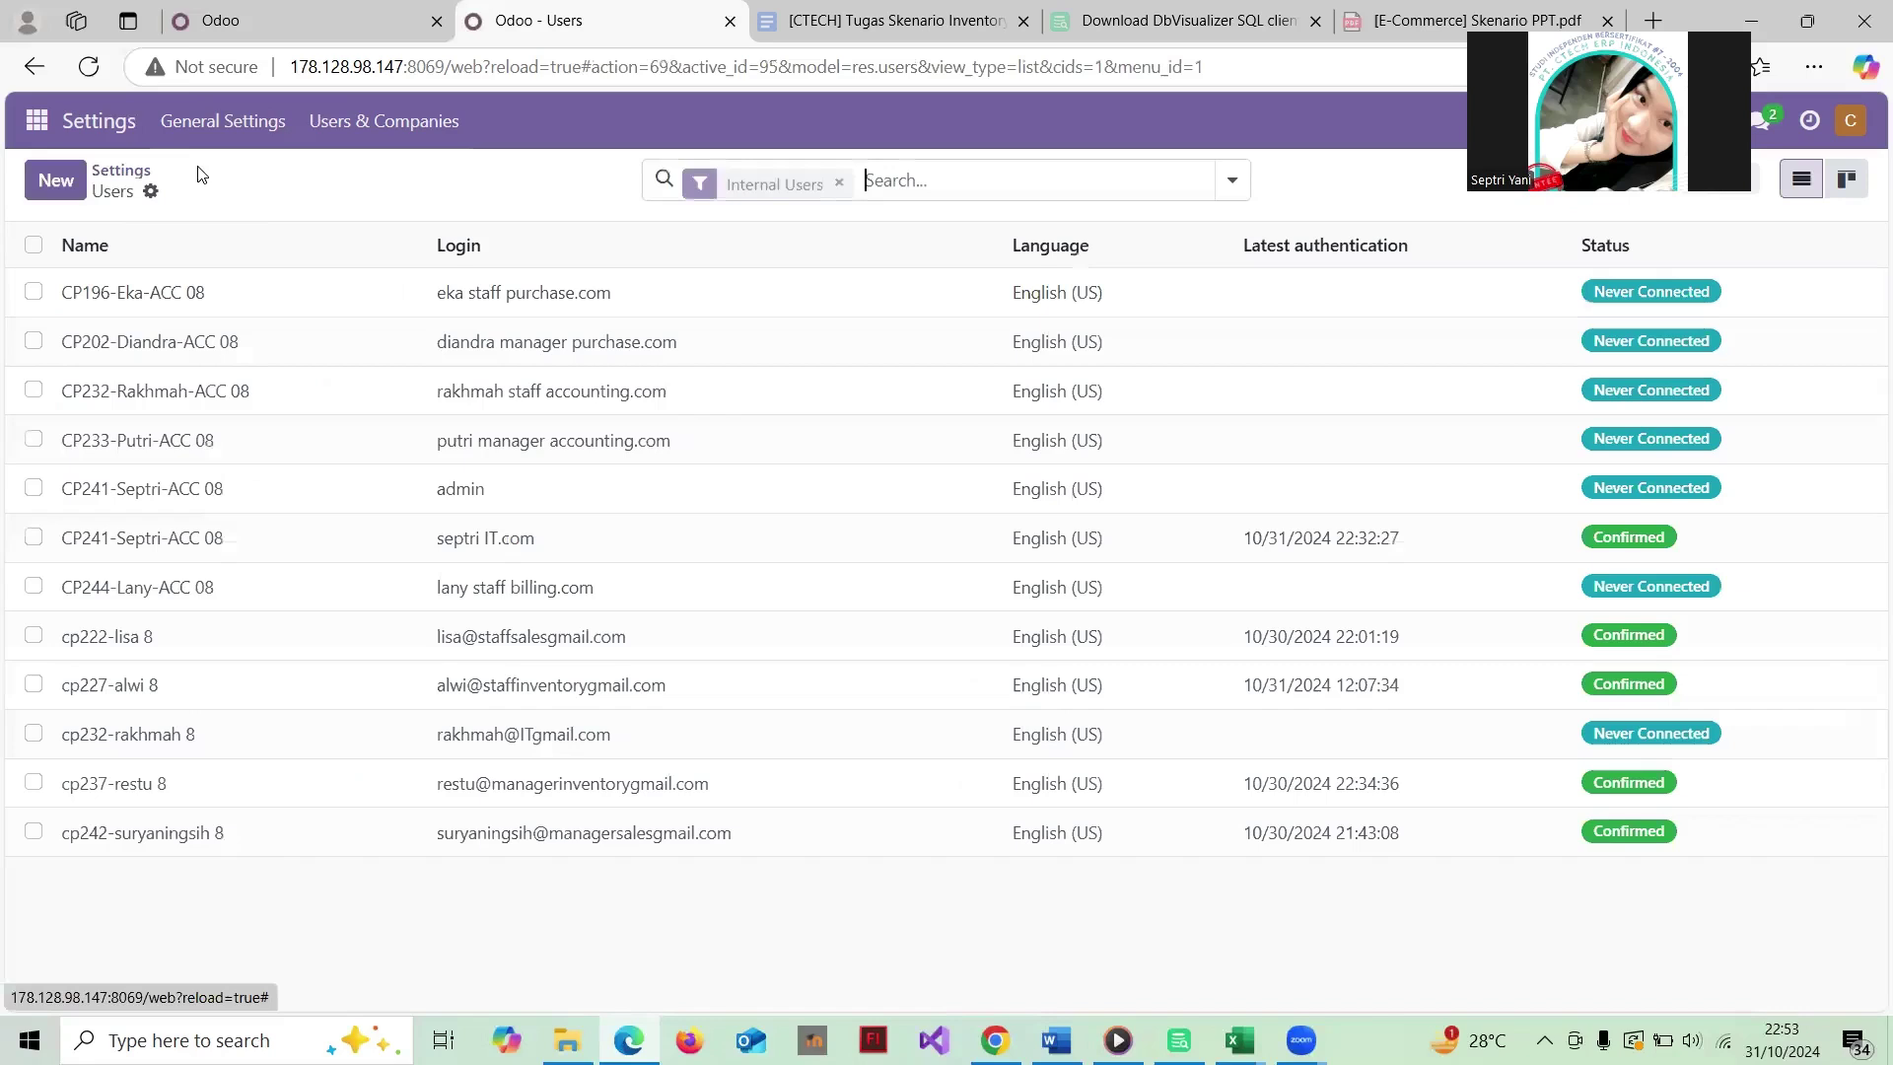
click(311, 495)
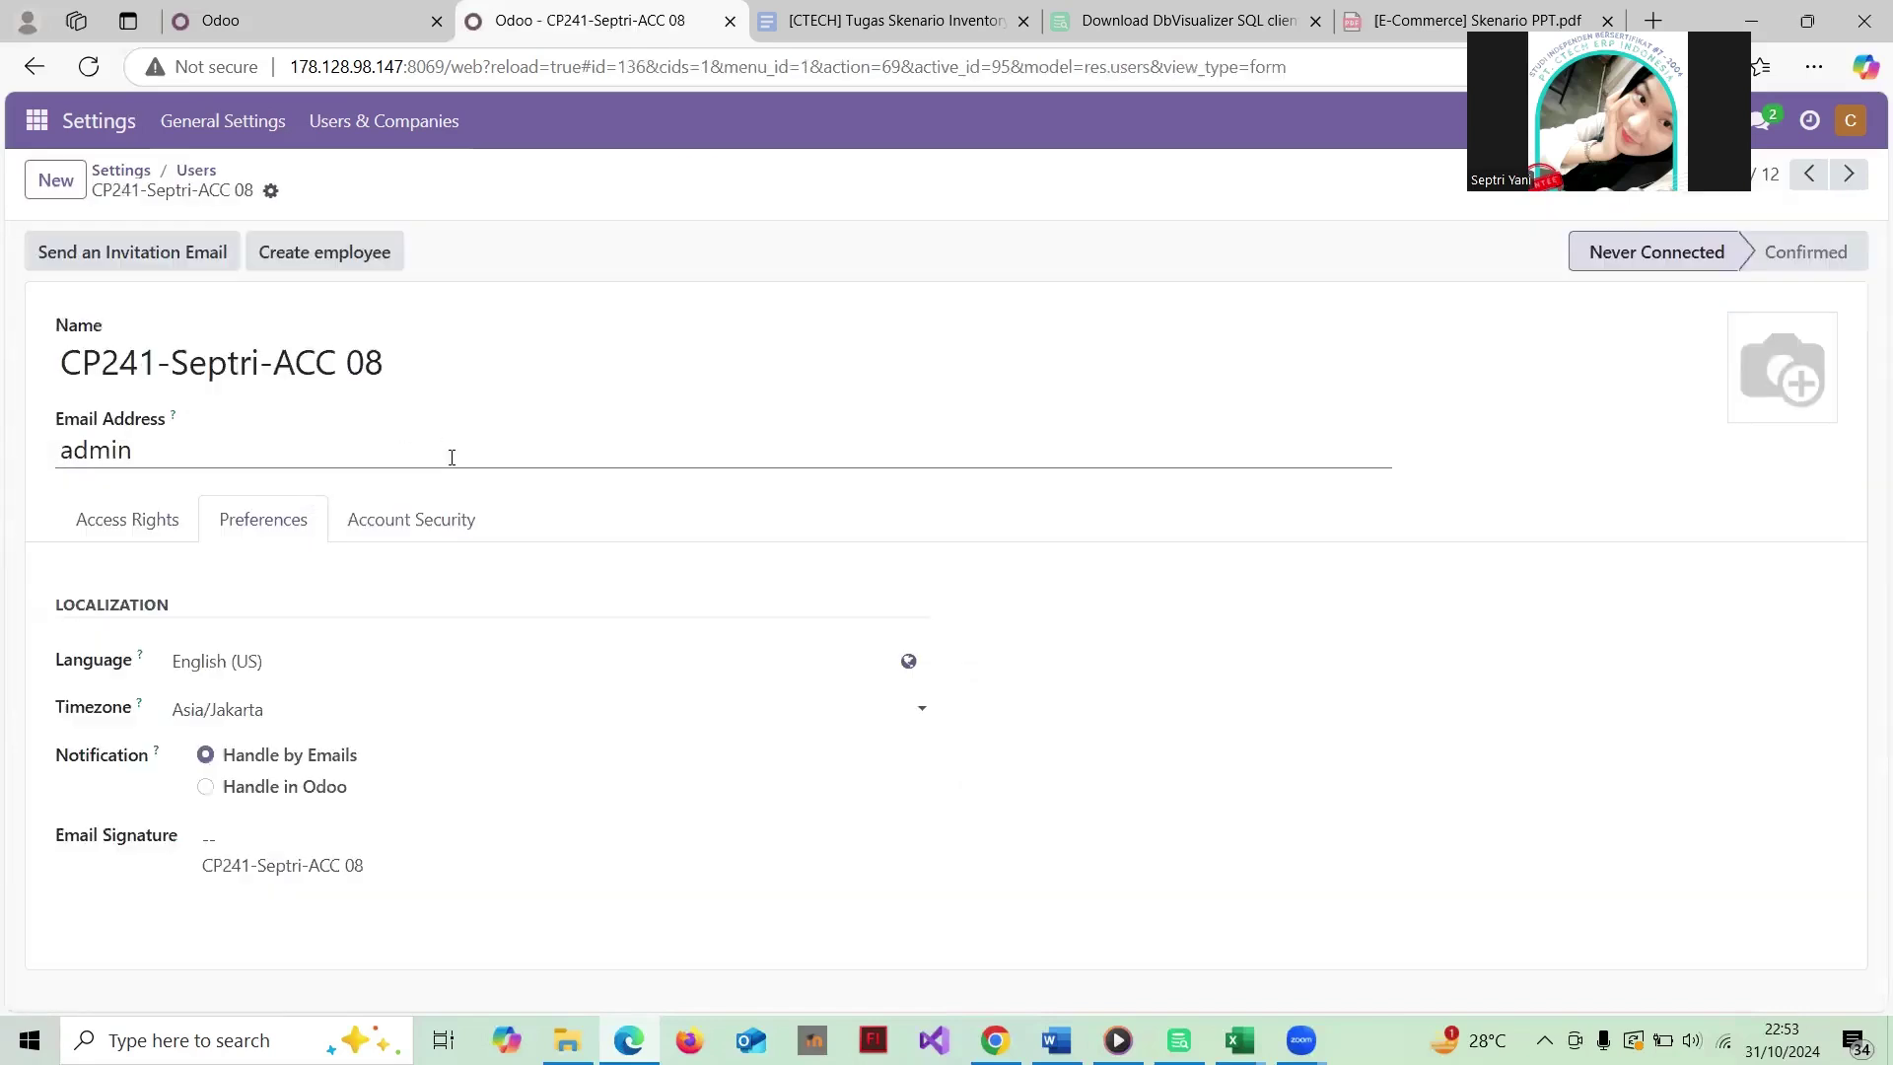
Step: Review the IT user's Access Rights tab: mostly Administrator, Accounting as Advisor
click(198, 170)
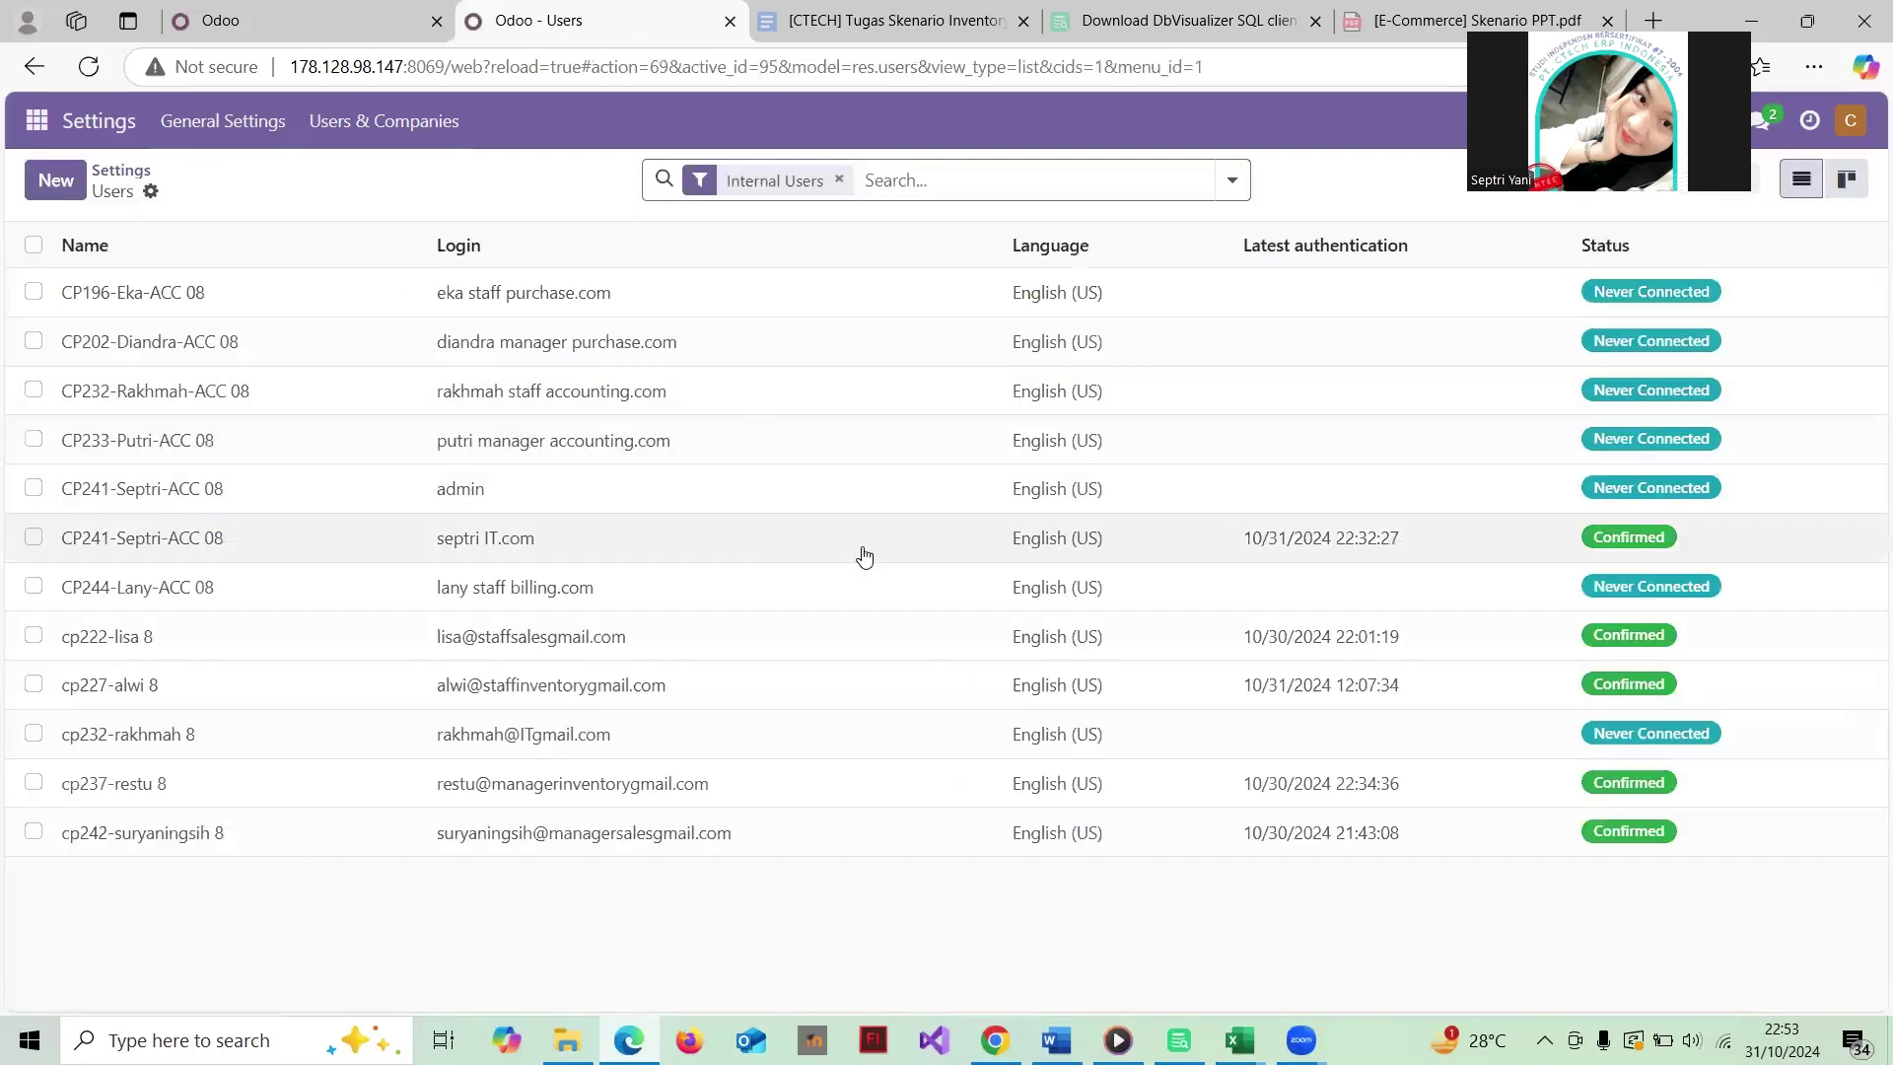
click(825, 557)
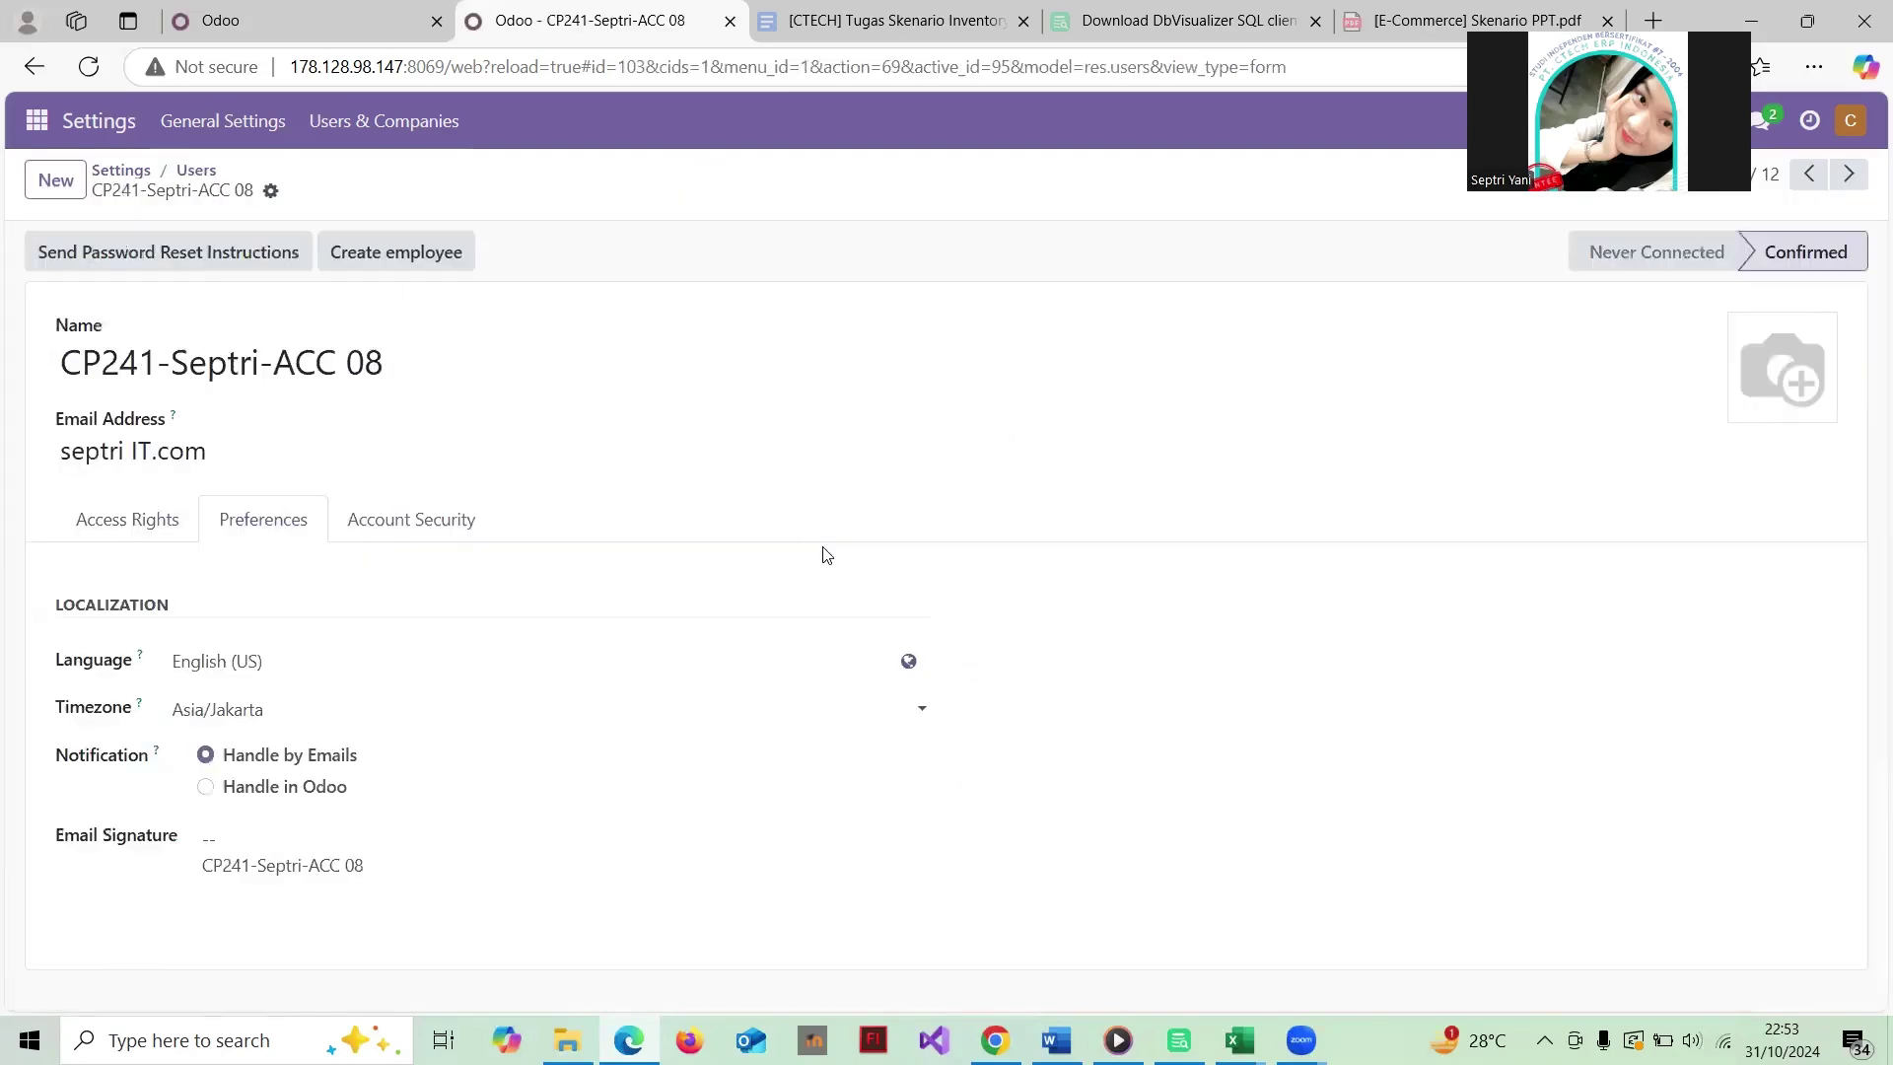
click(143, 529)
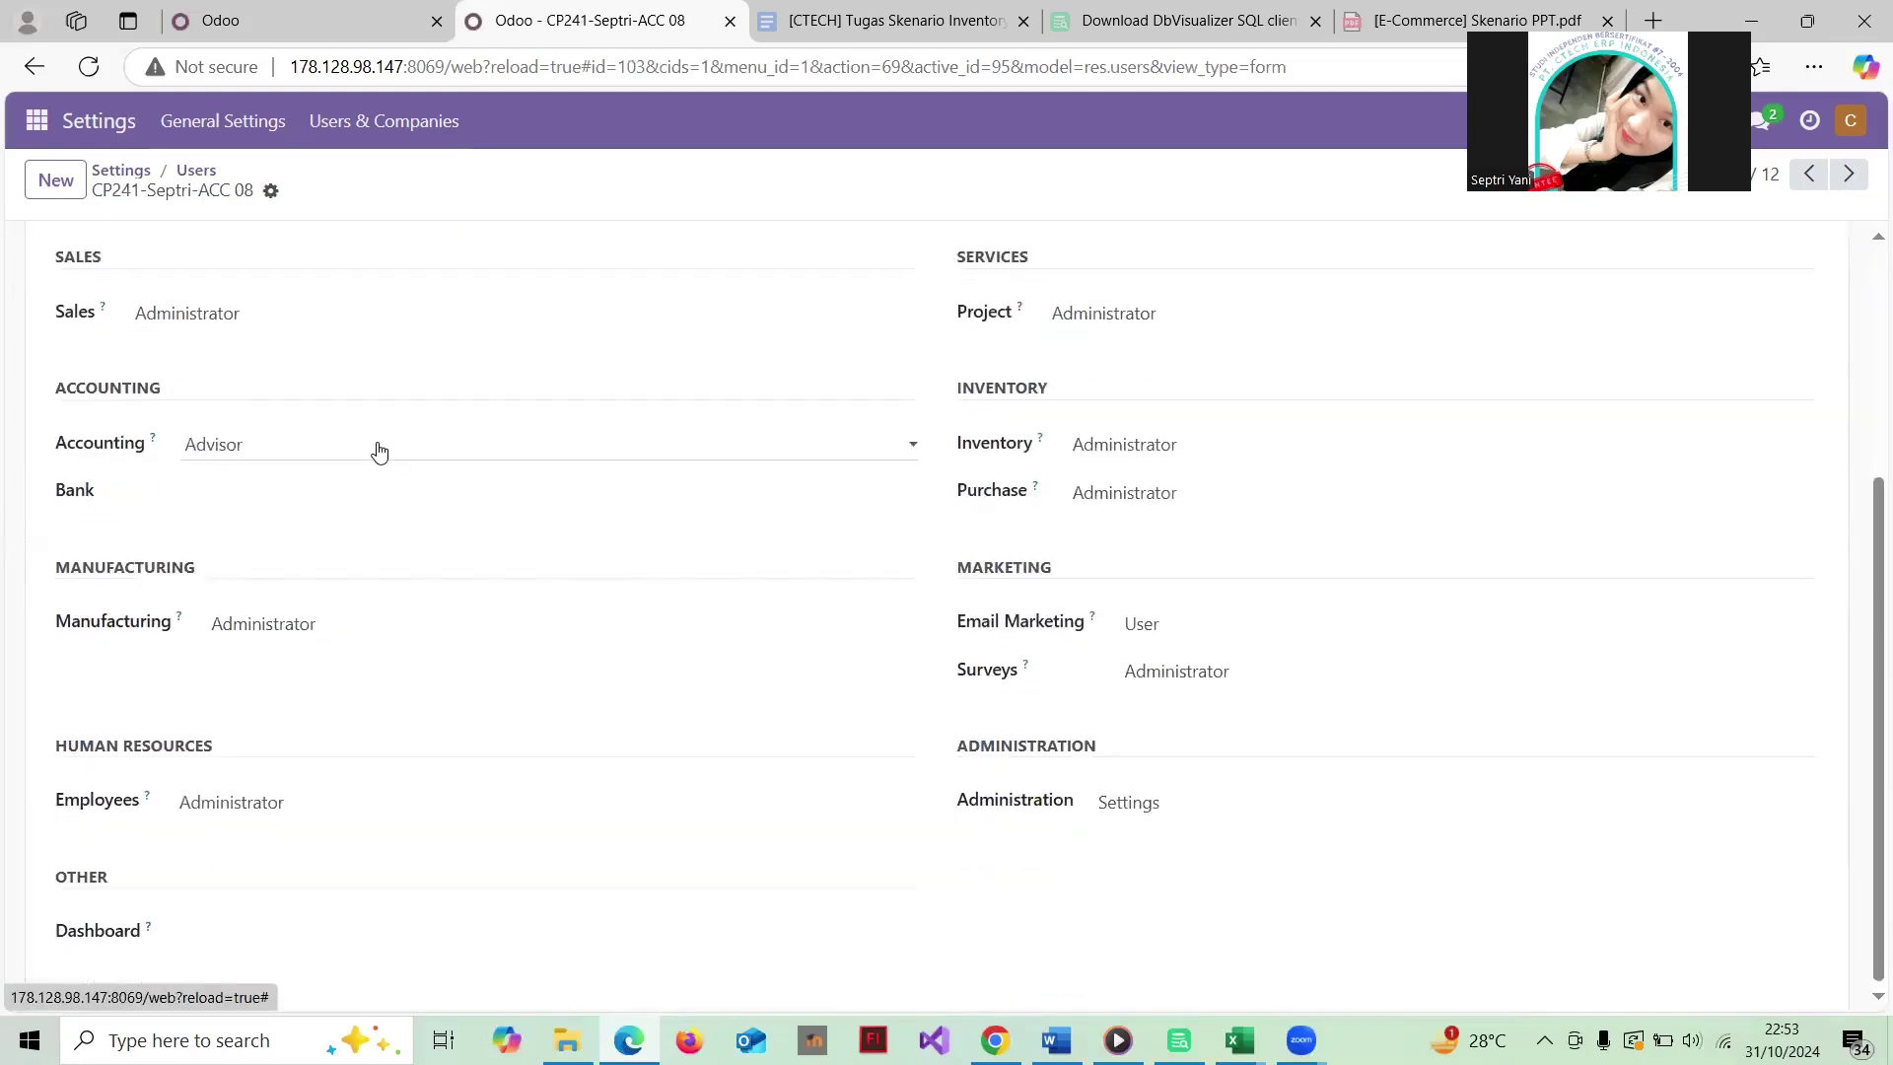
scroll(378, 450, up, 1)
scroll(379, 452, down, 1)
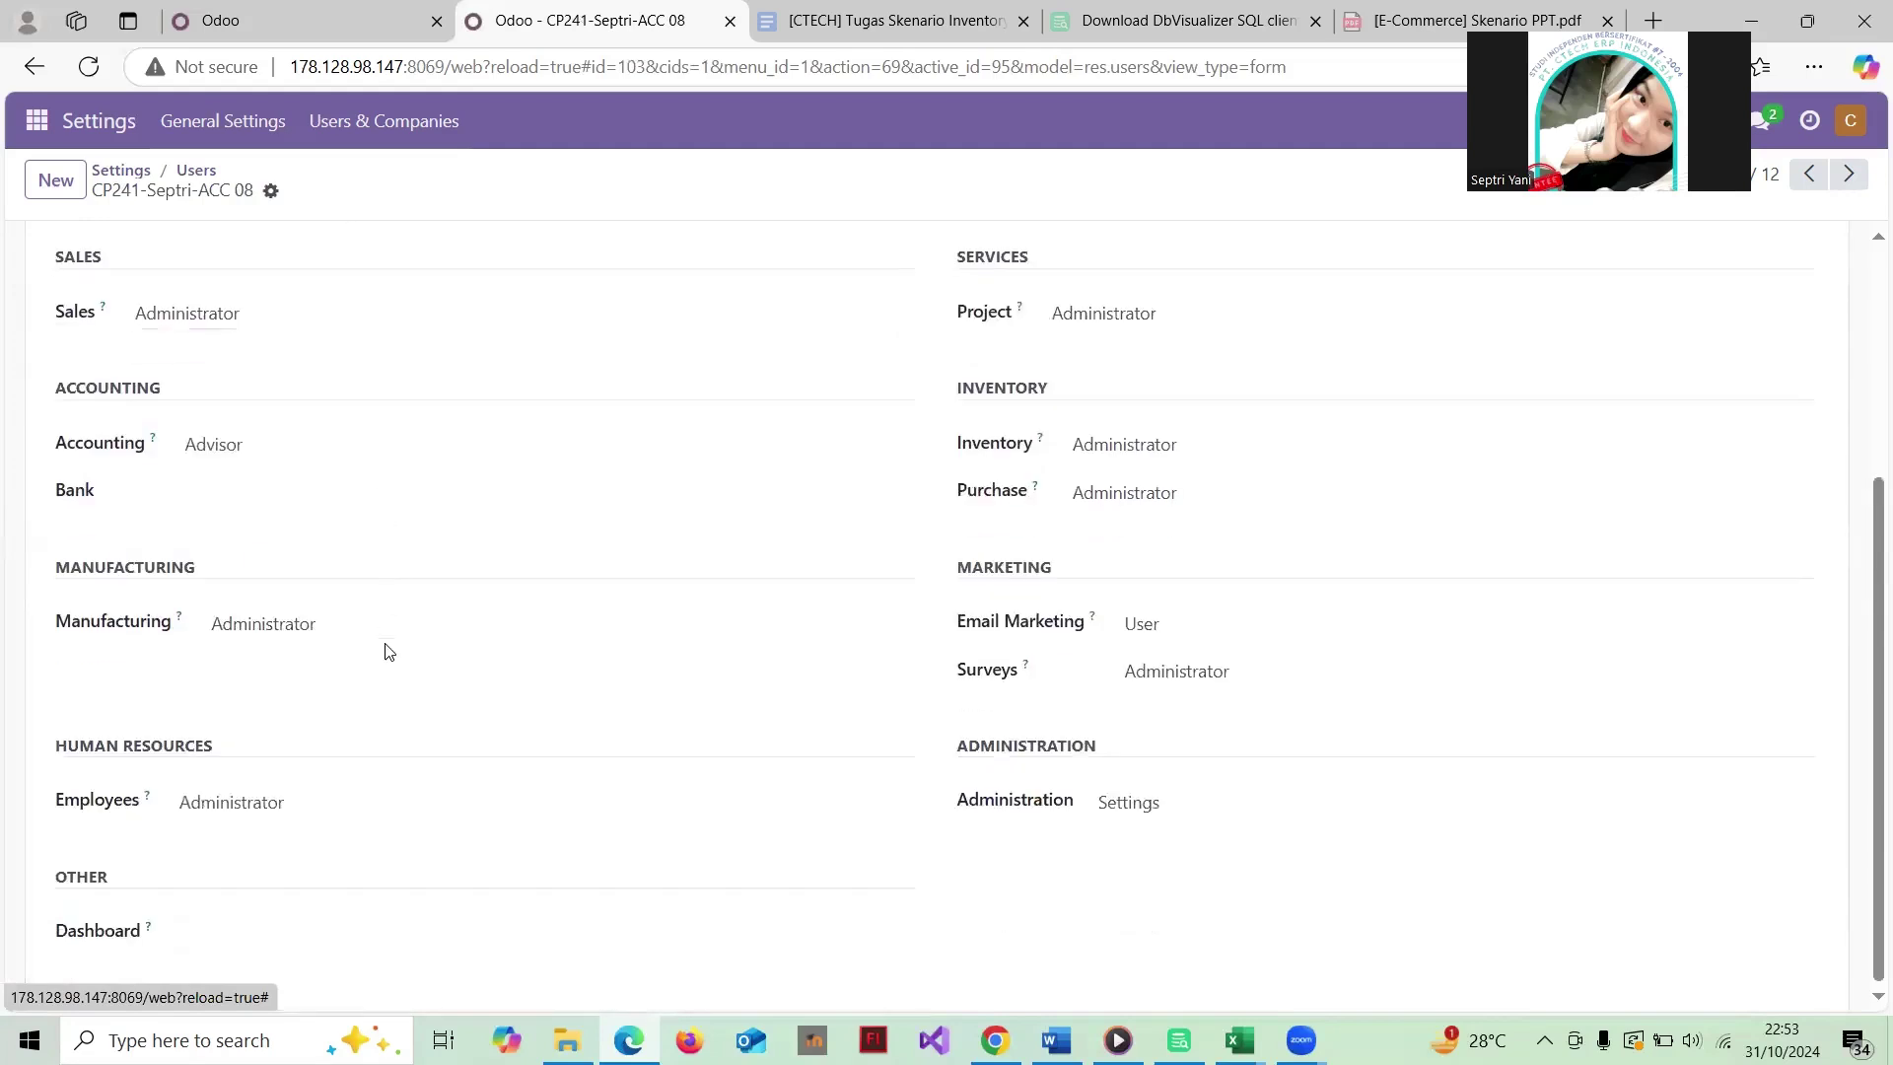
scroll(342, 595, down, 1)
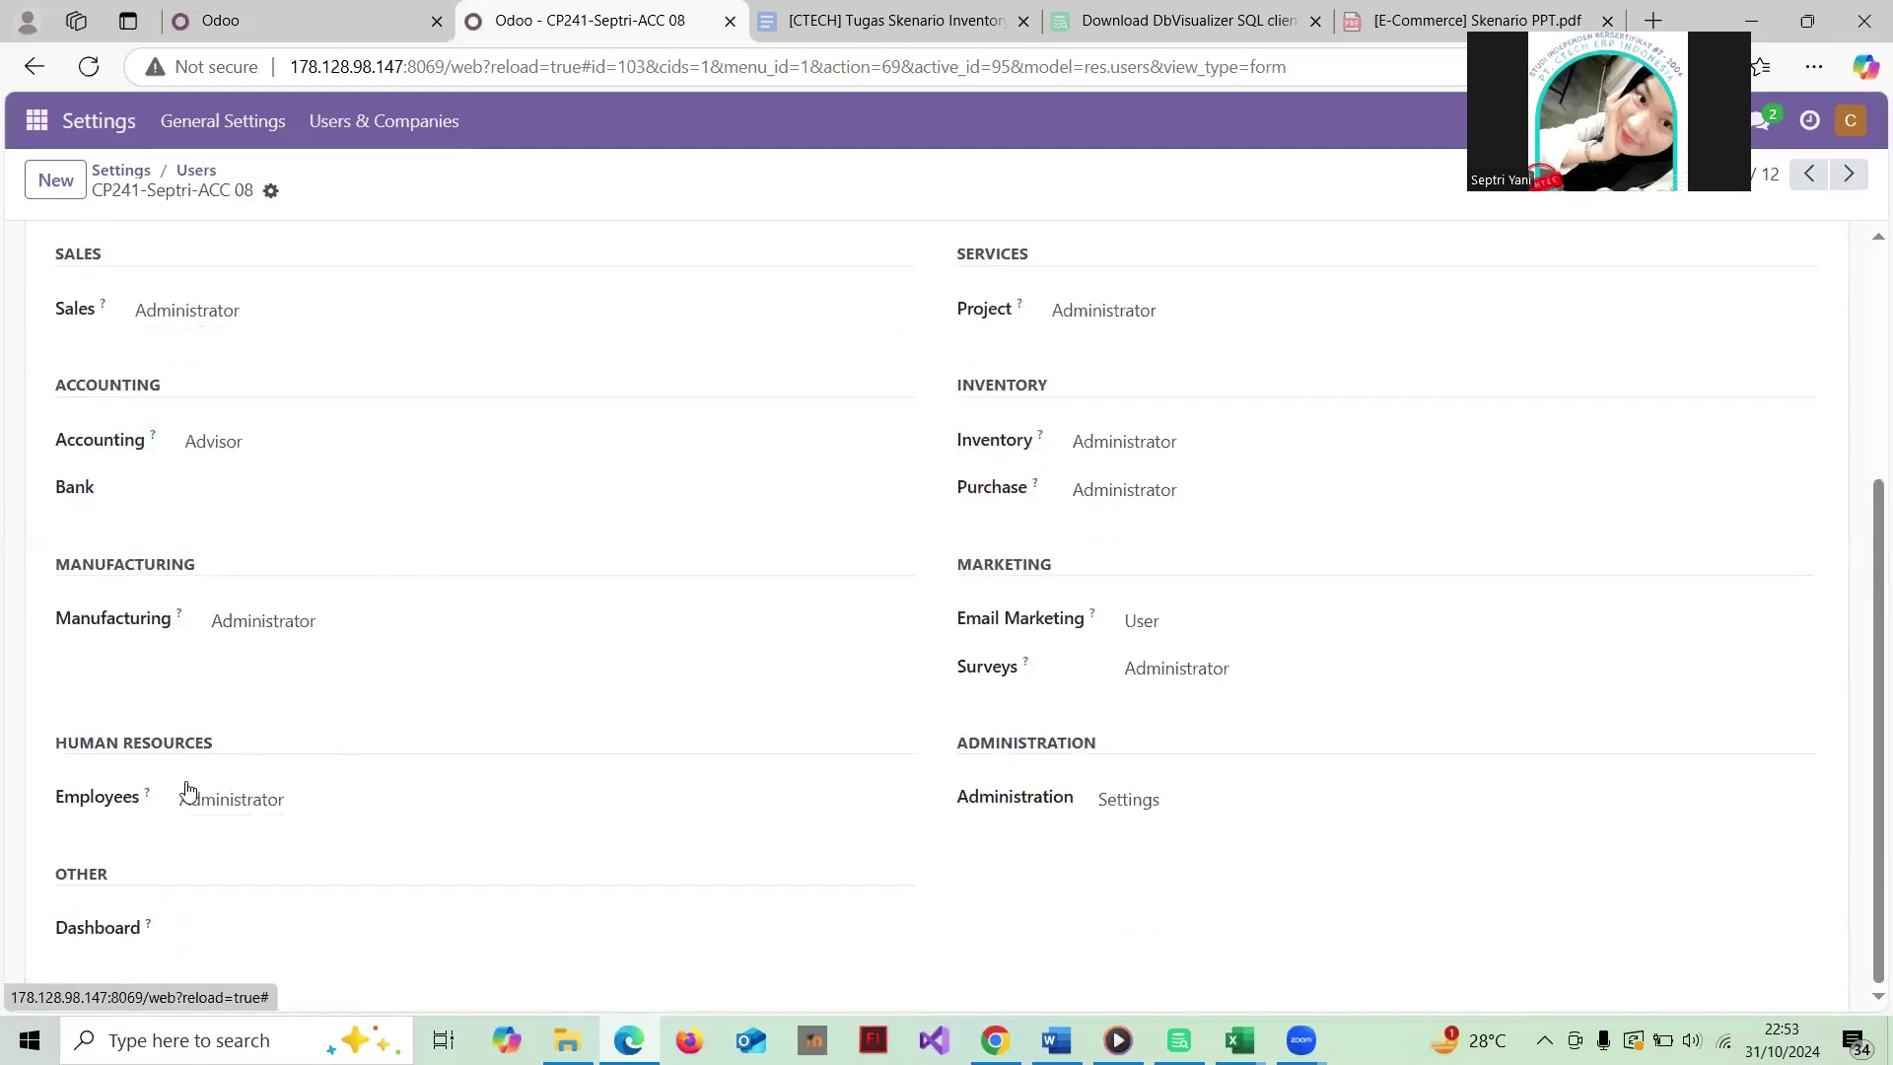
scroll(750, 468, up, 1)
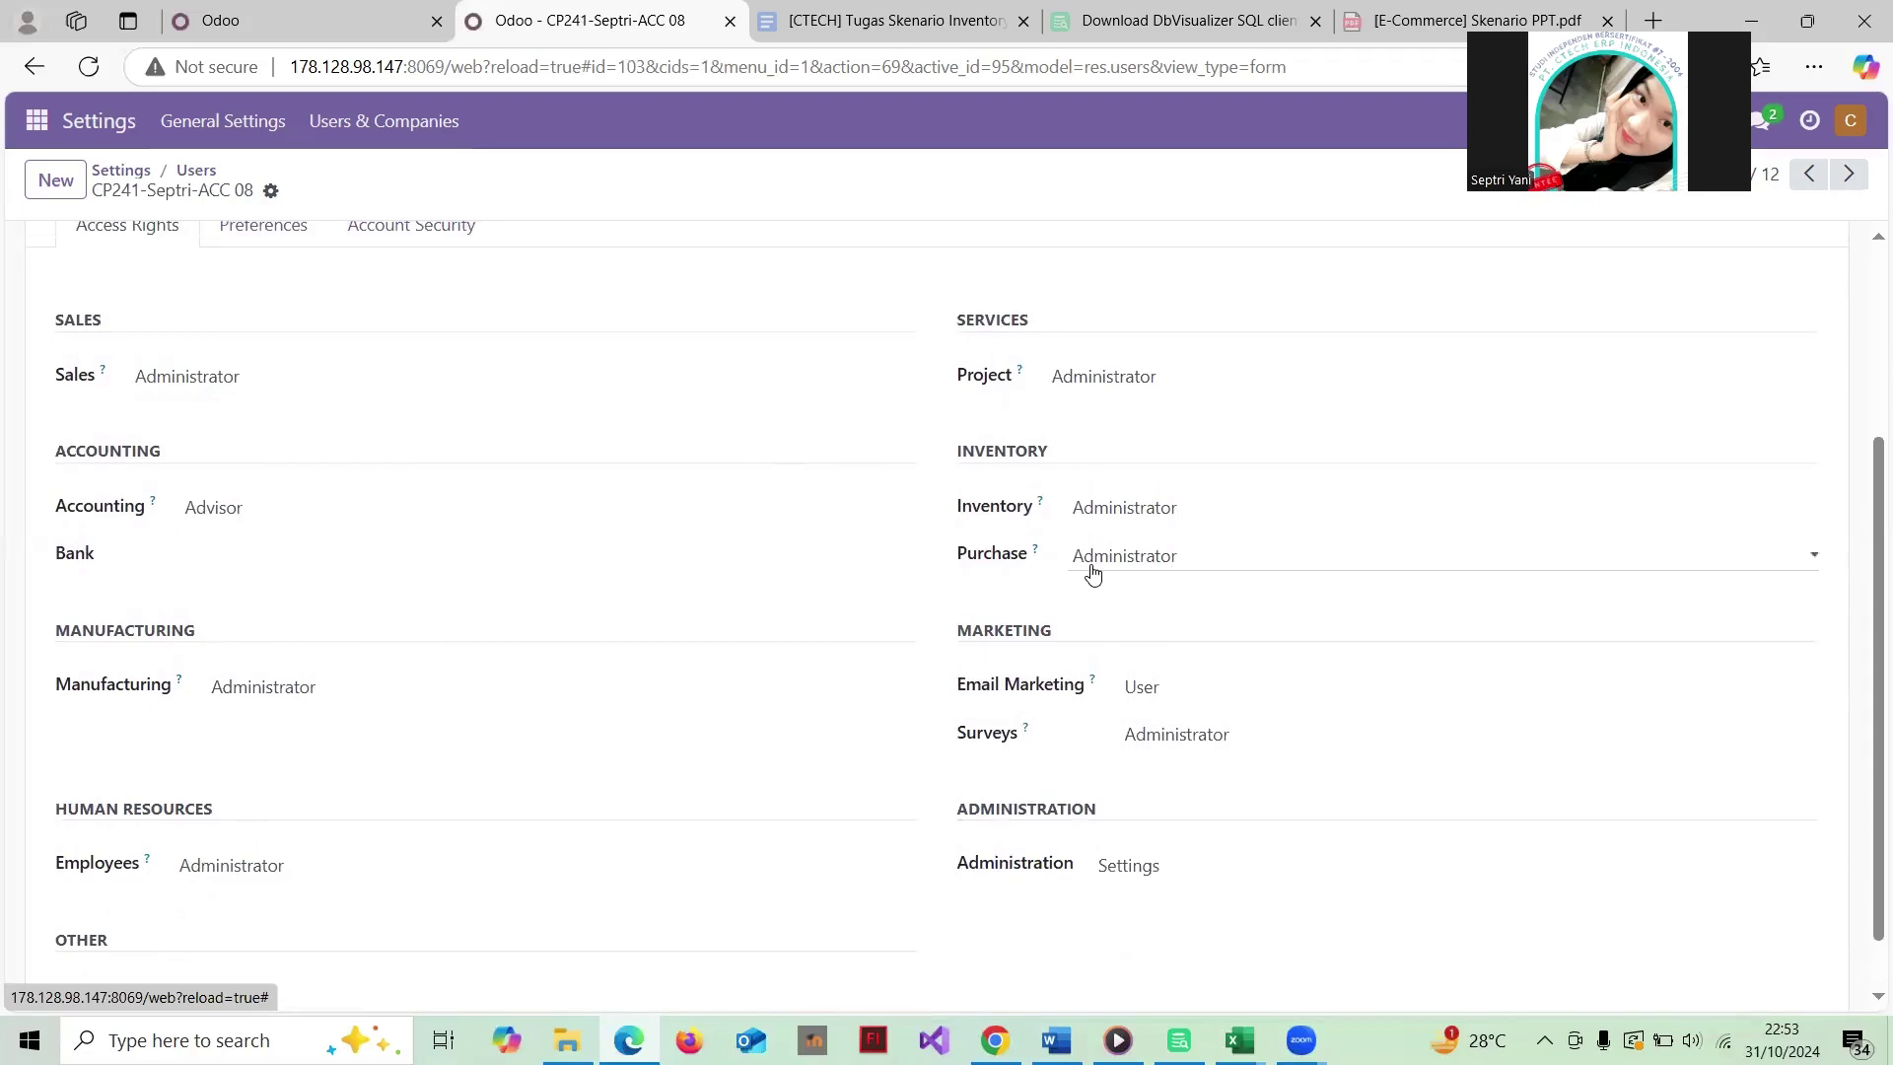
scroll(1092, 574, down, 1)
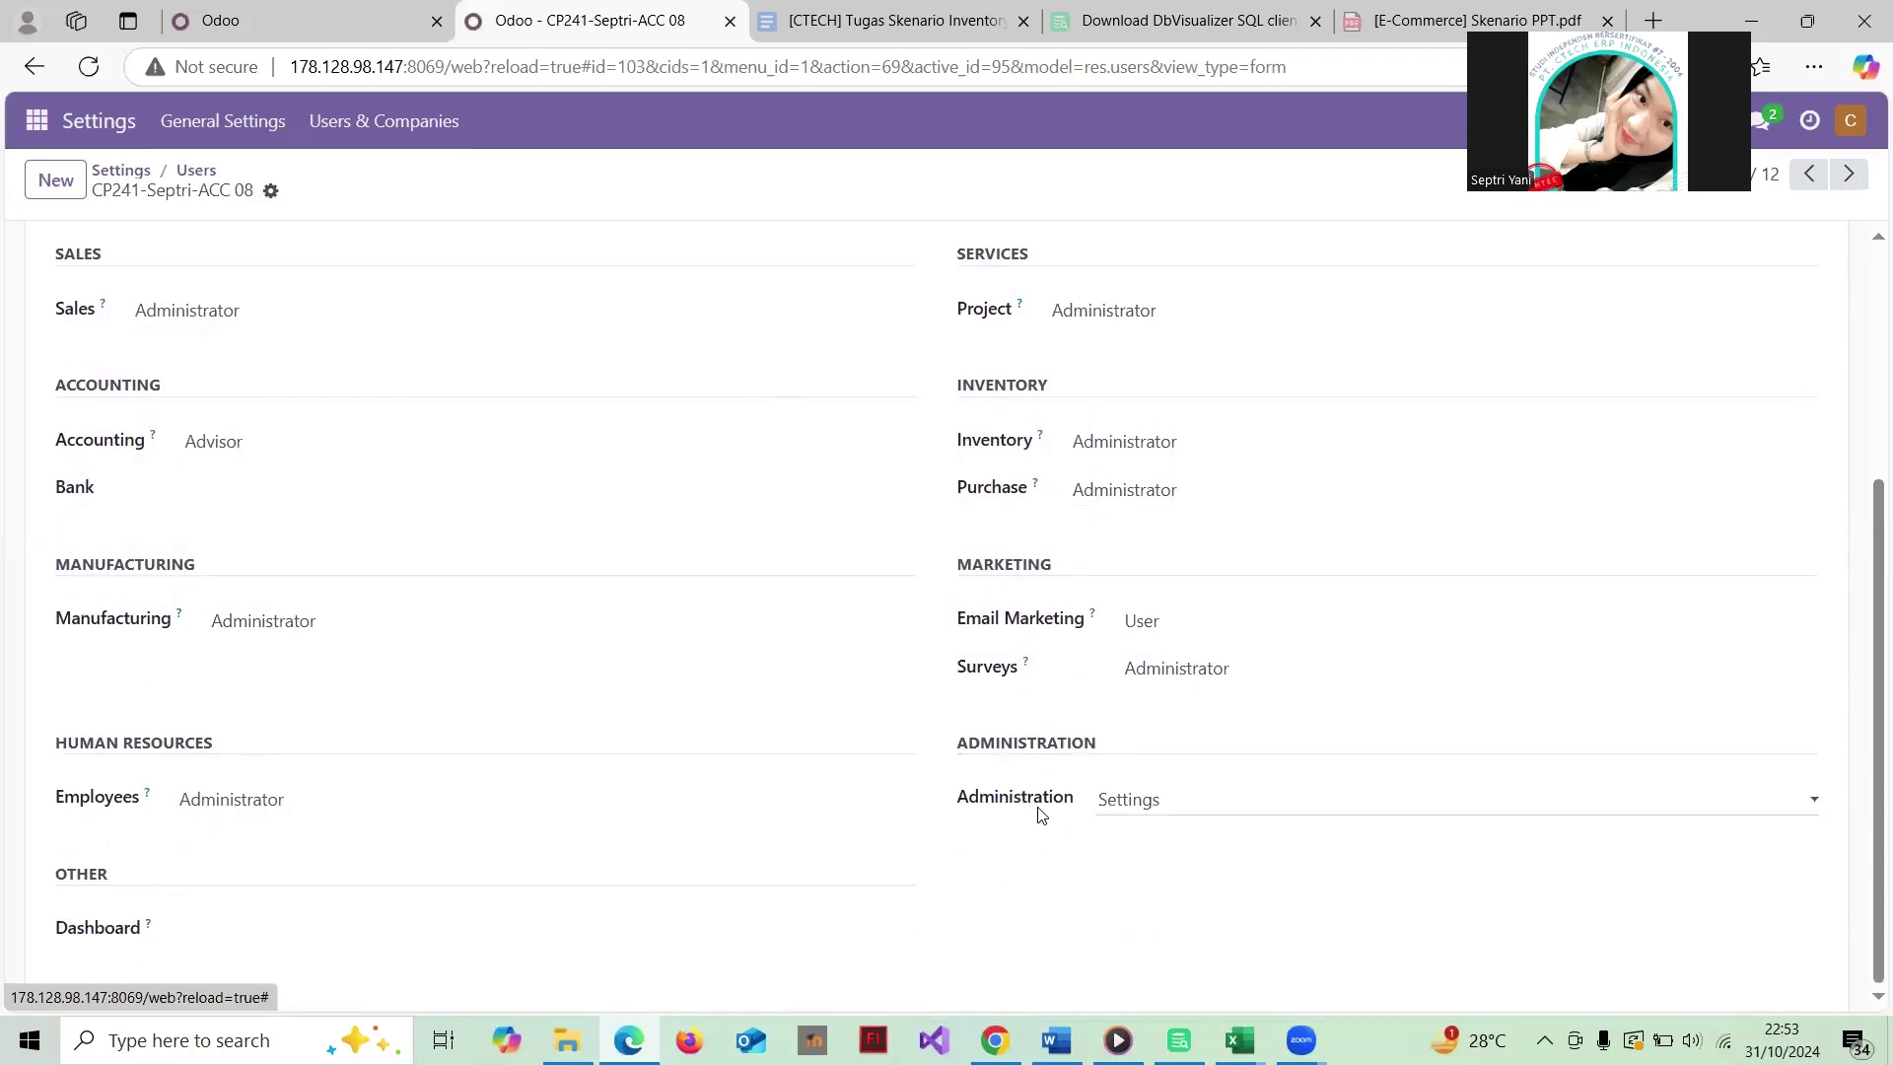
scroll(1173, 587, up, 4)
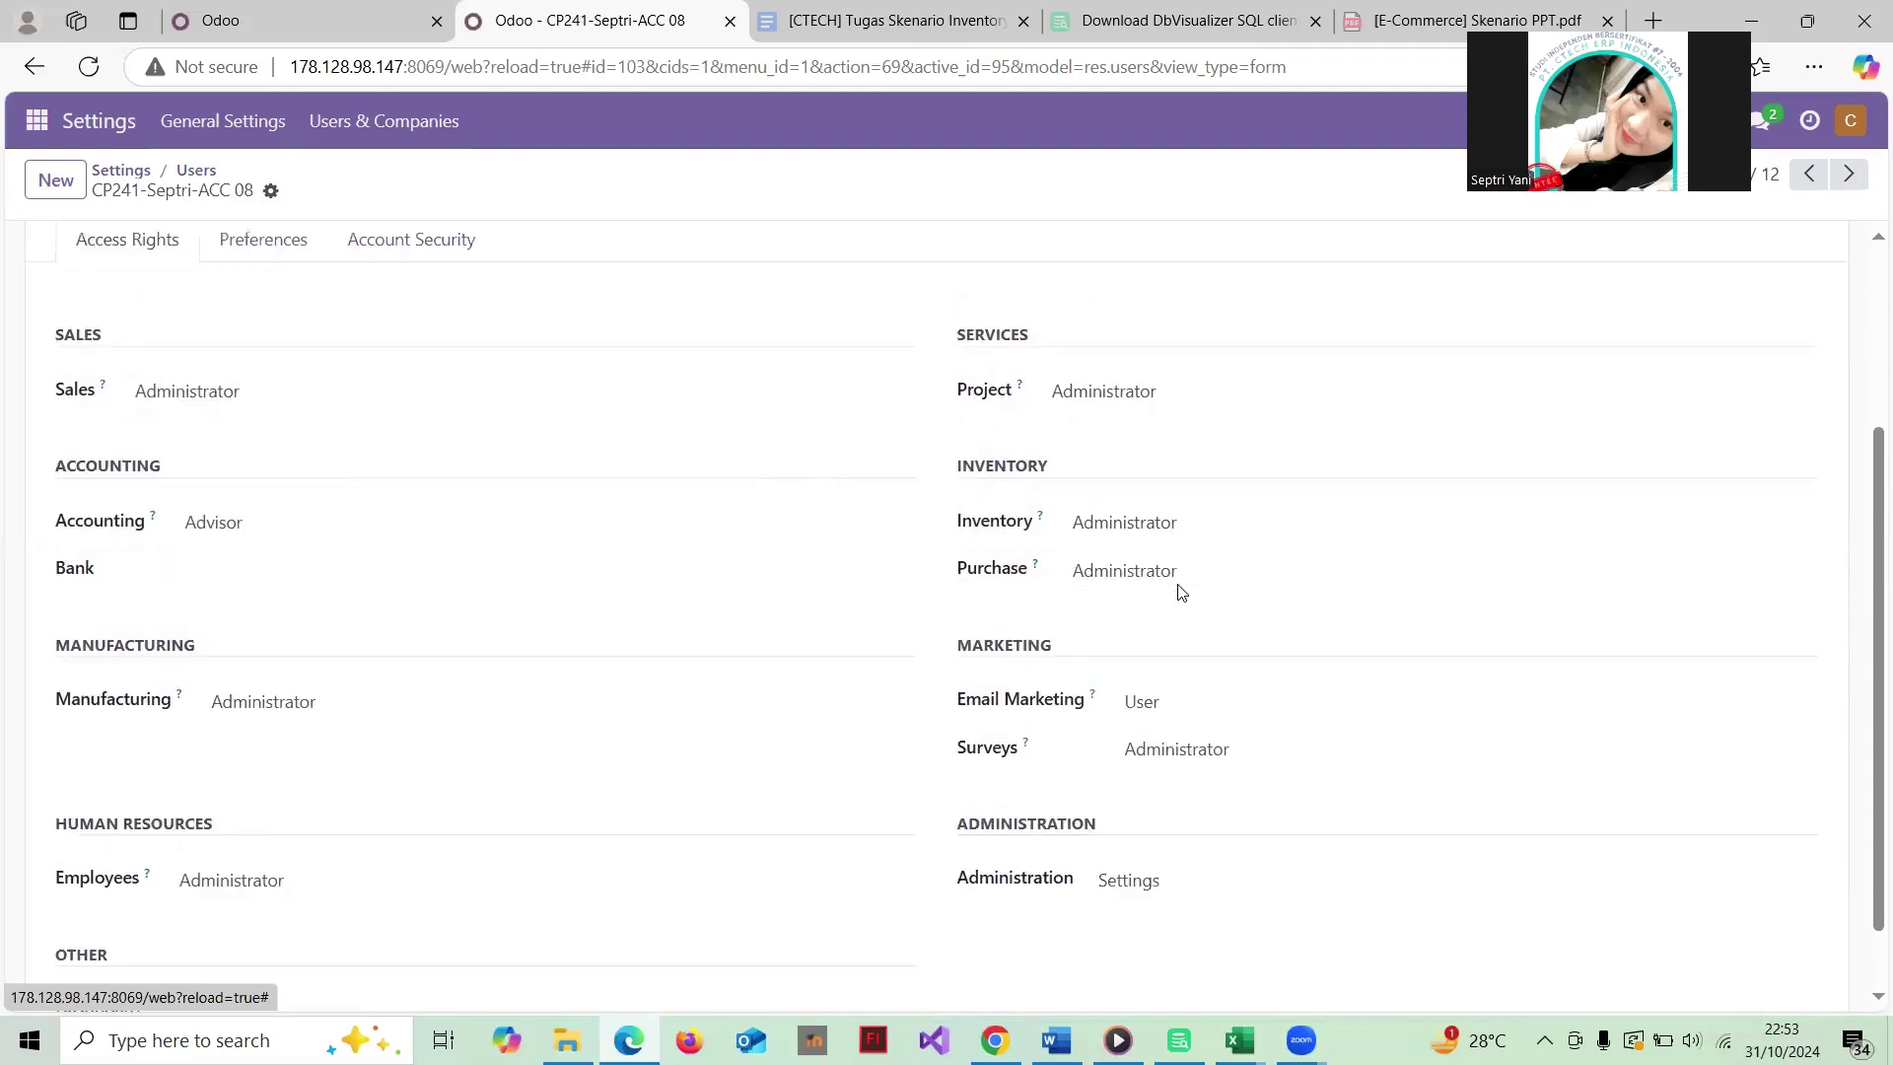
scroll(1181, 592, down, 2)
scroll(1181, 592, up, 2)
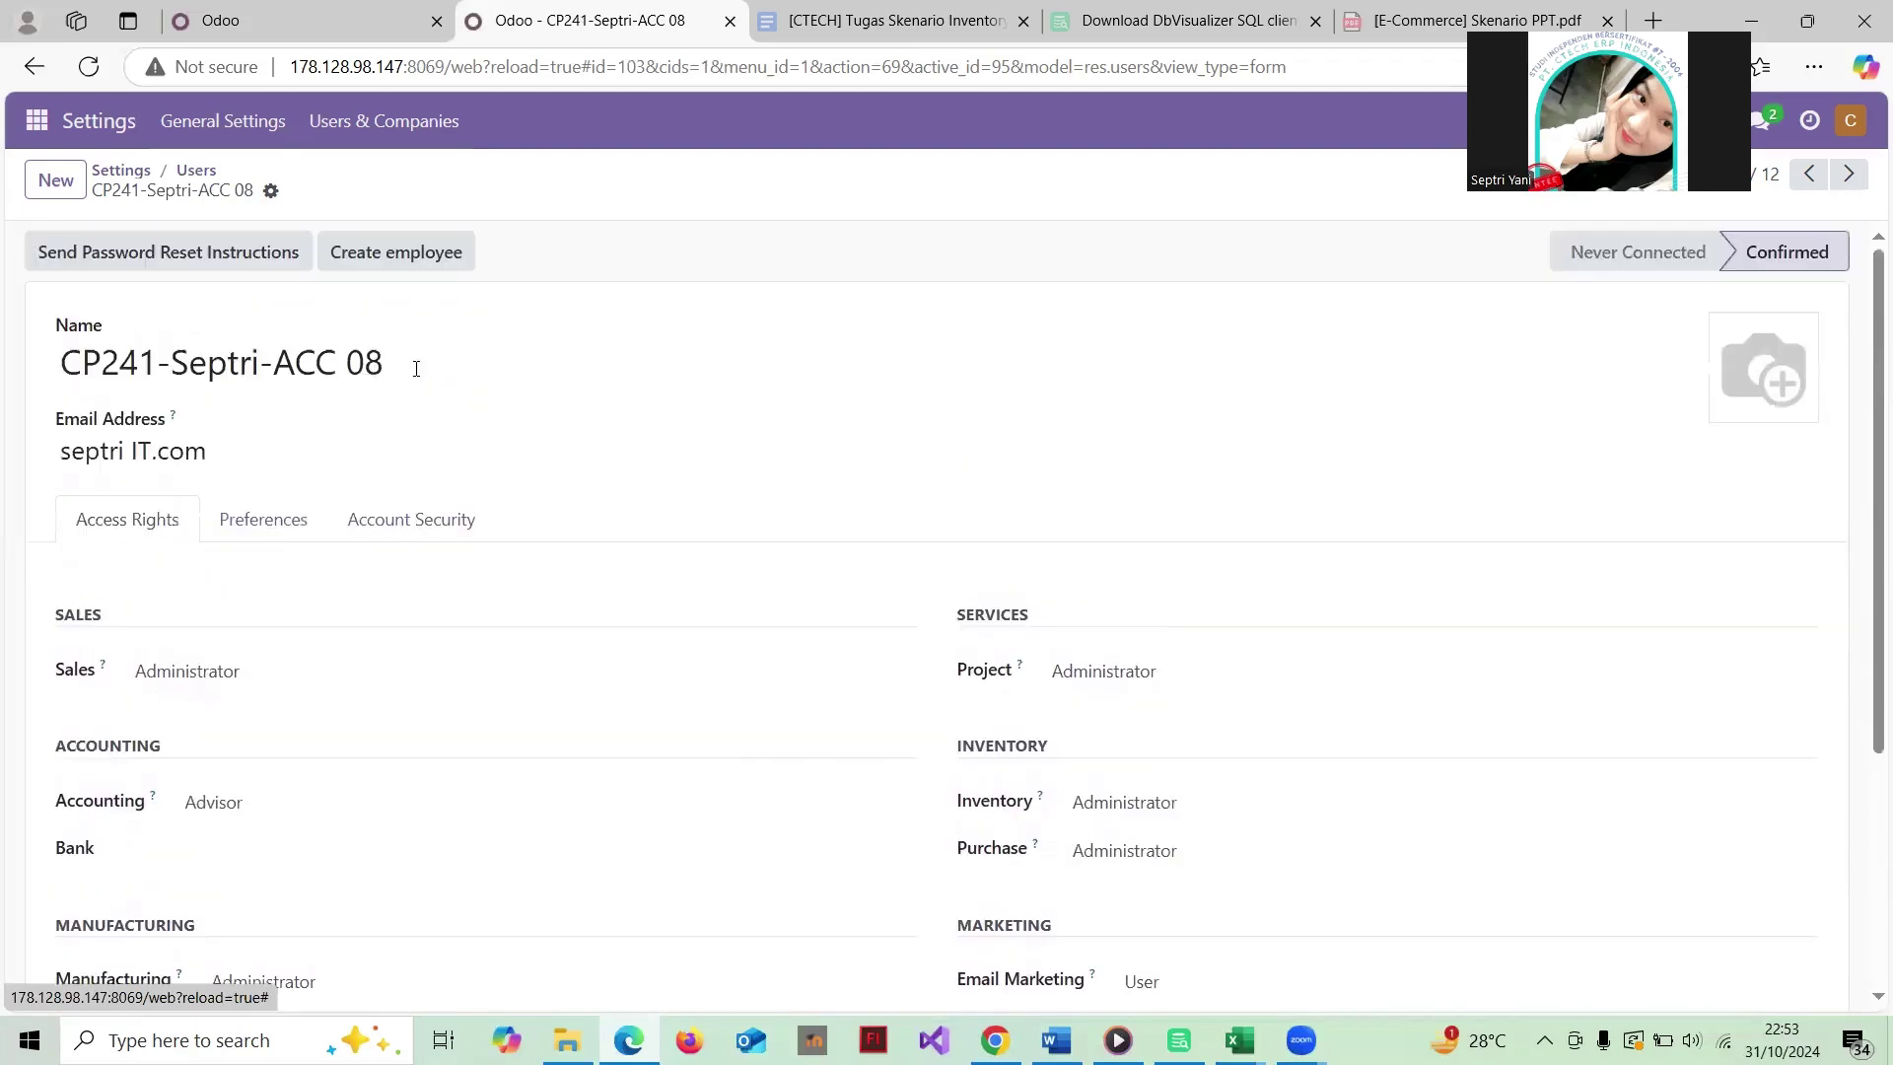
click(196, 174)
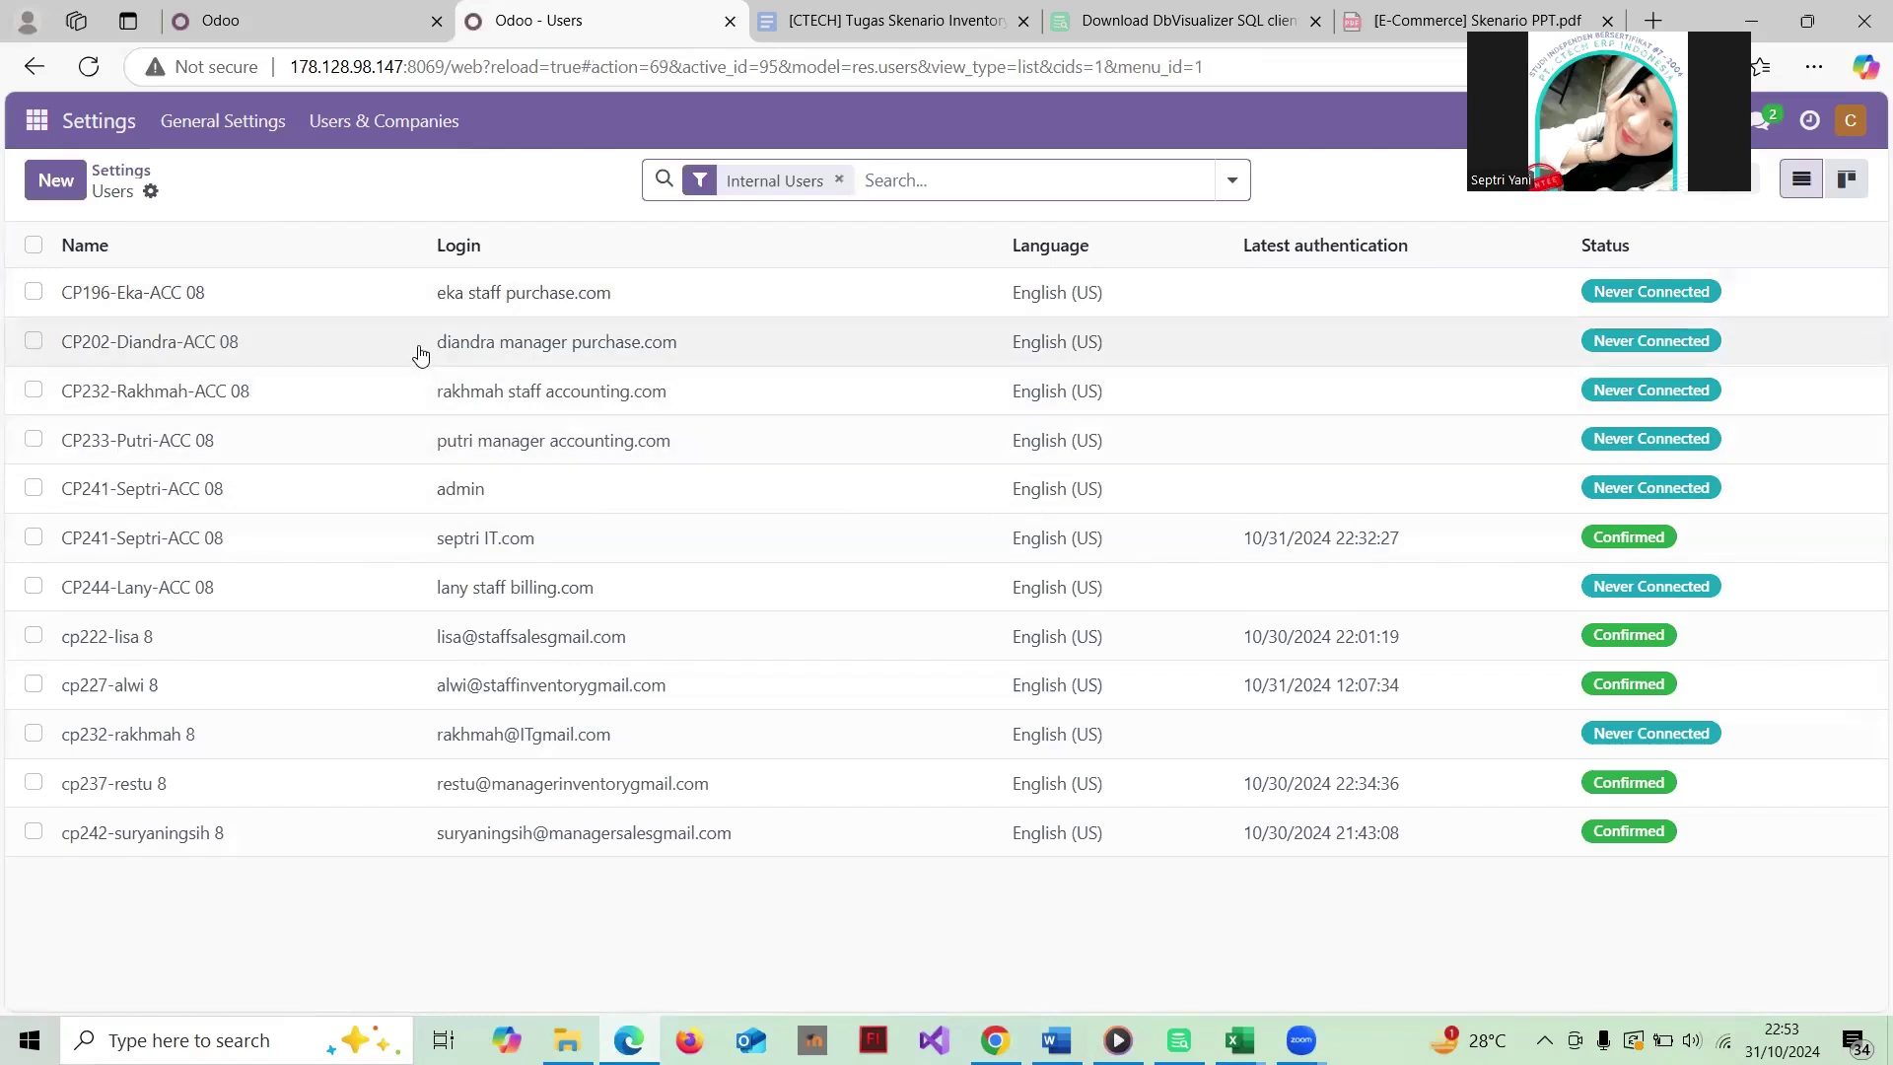
click(39, 123)
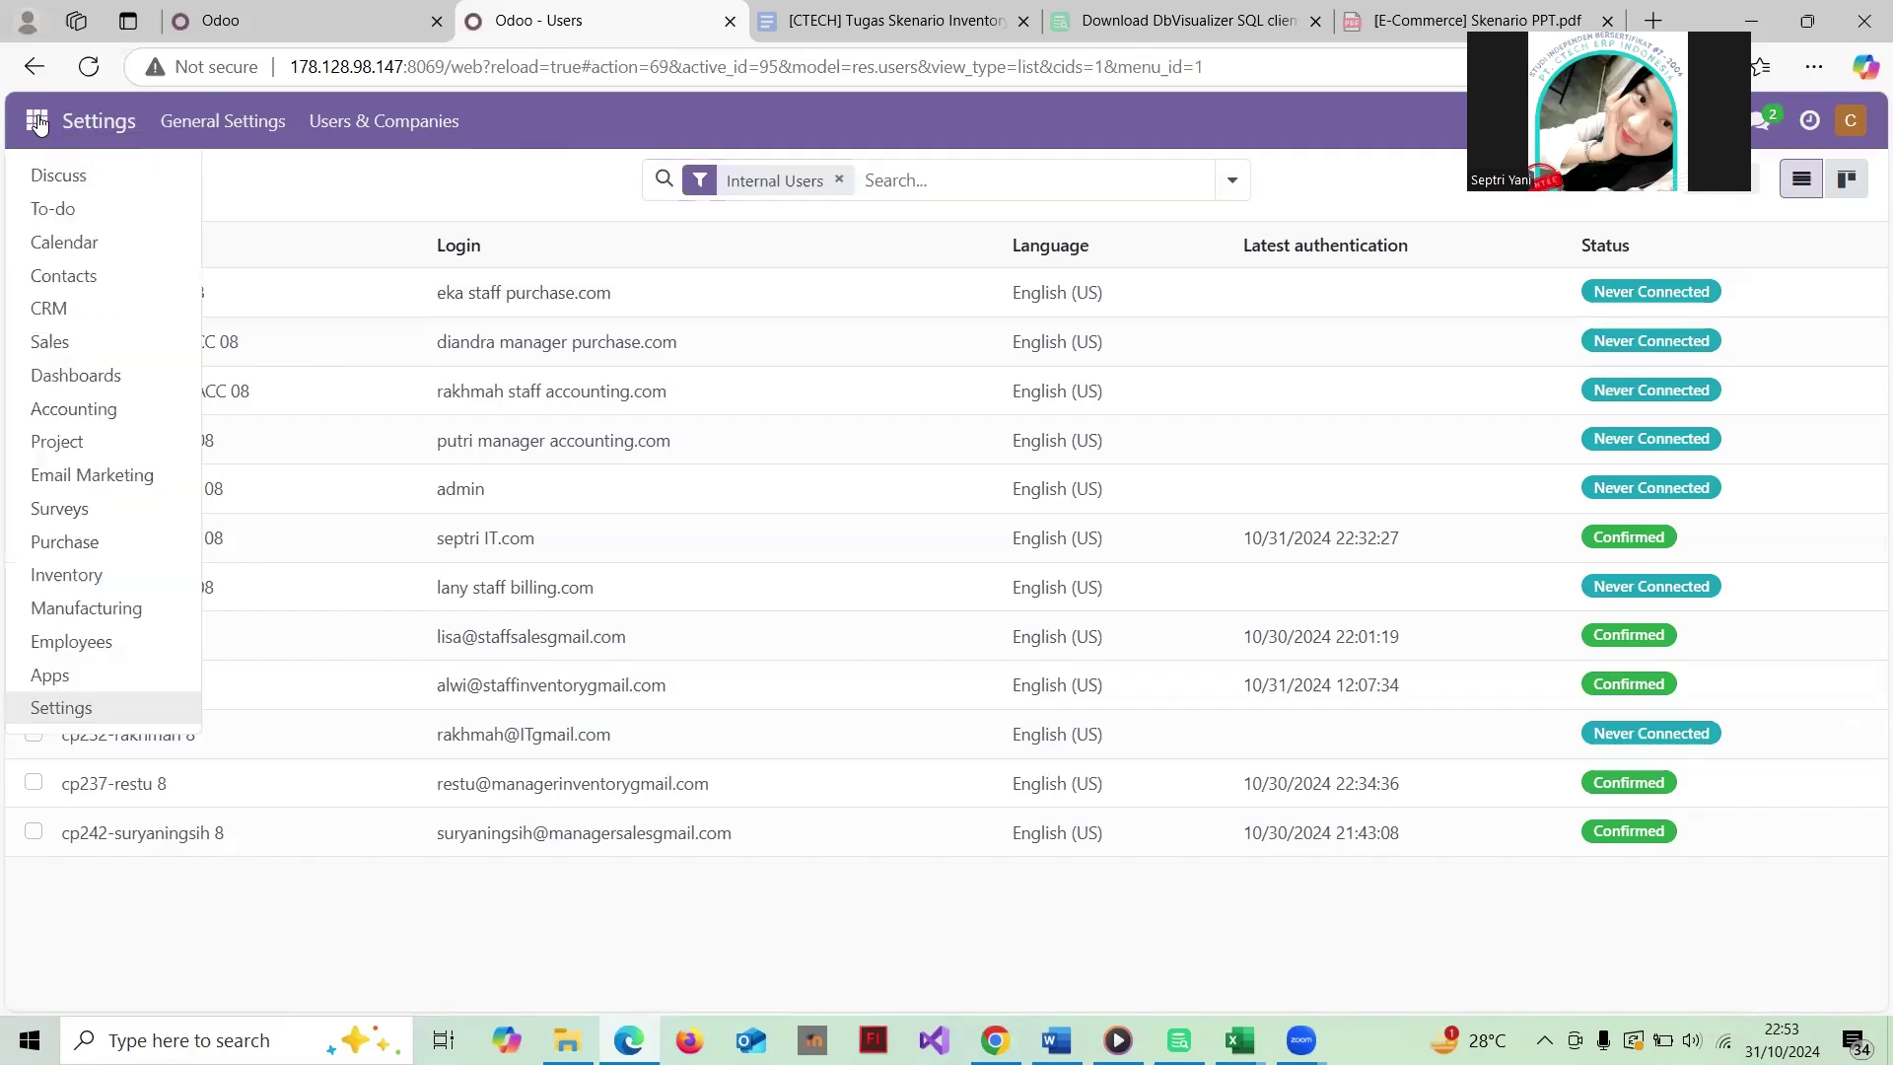
click(105, 579)
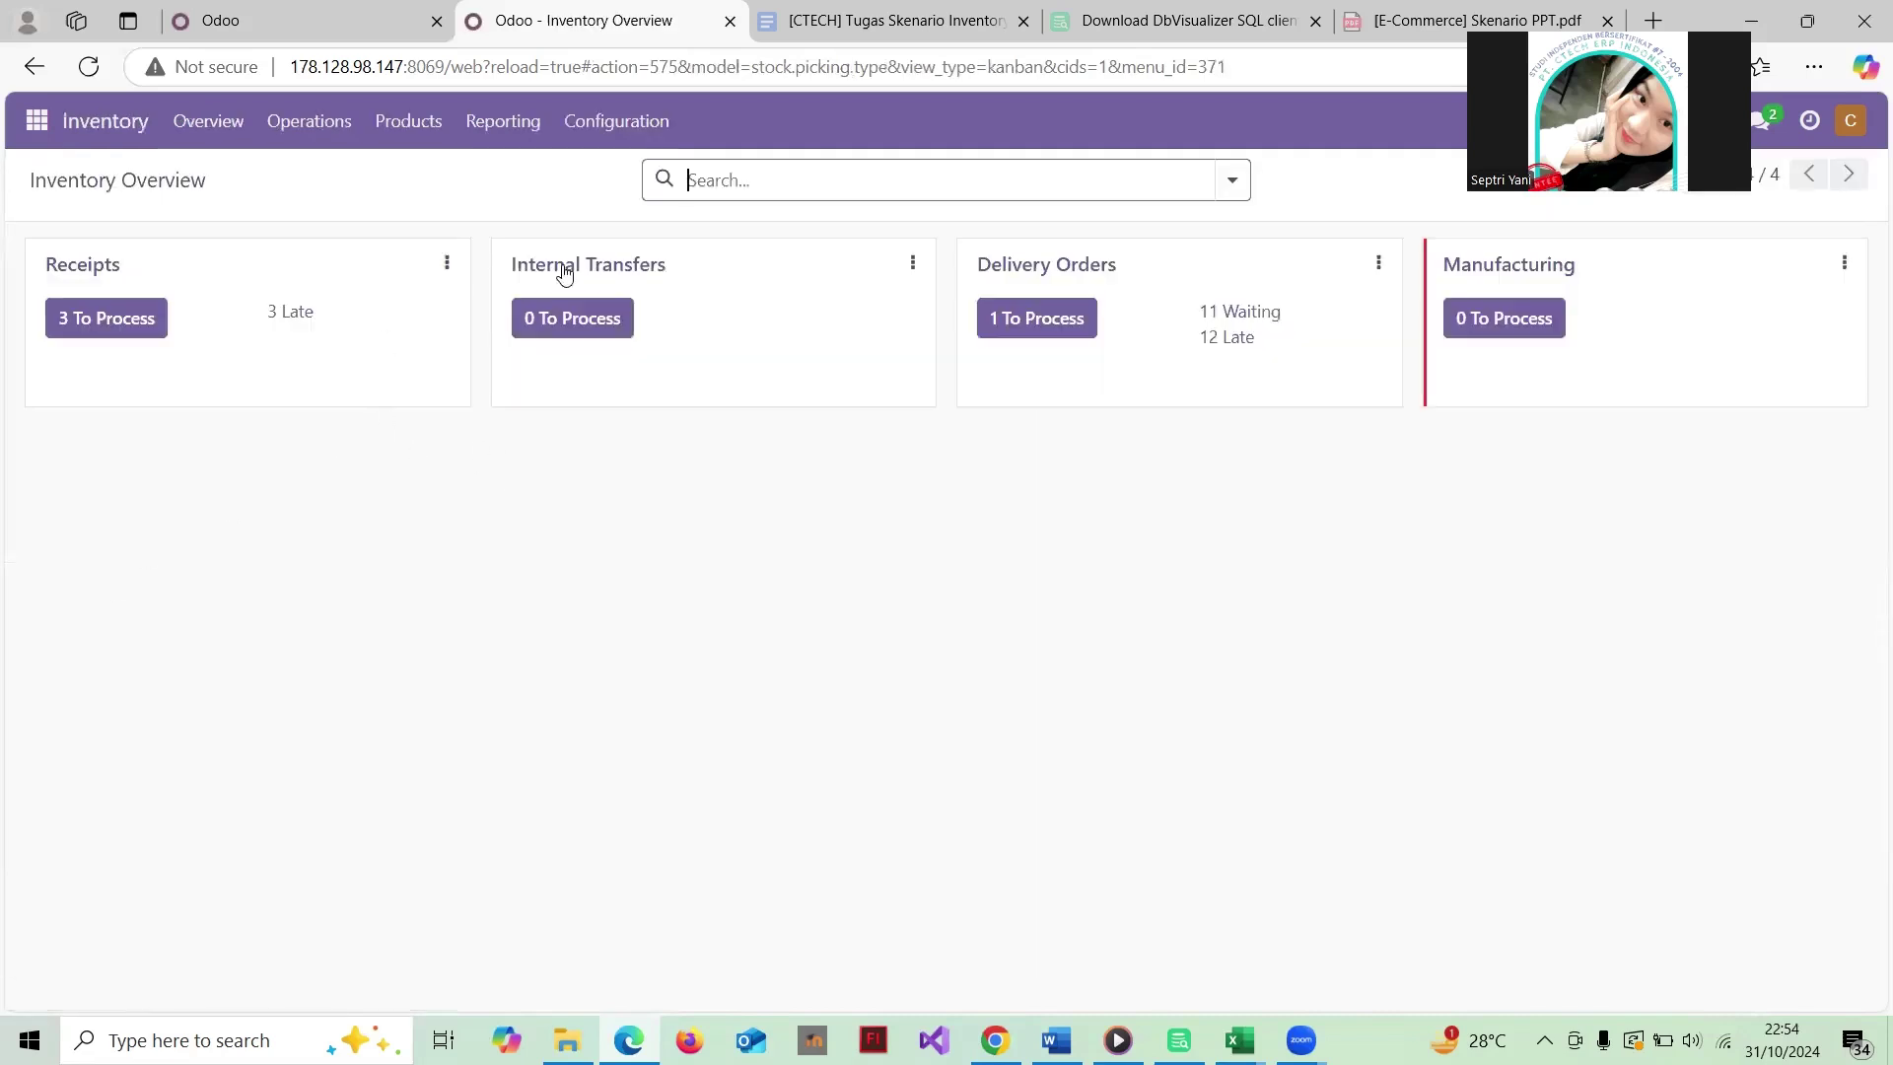
click(417, 122)
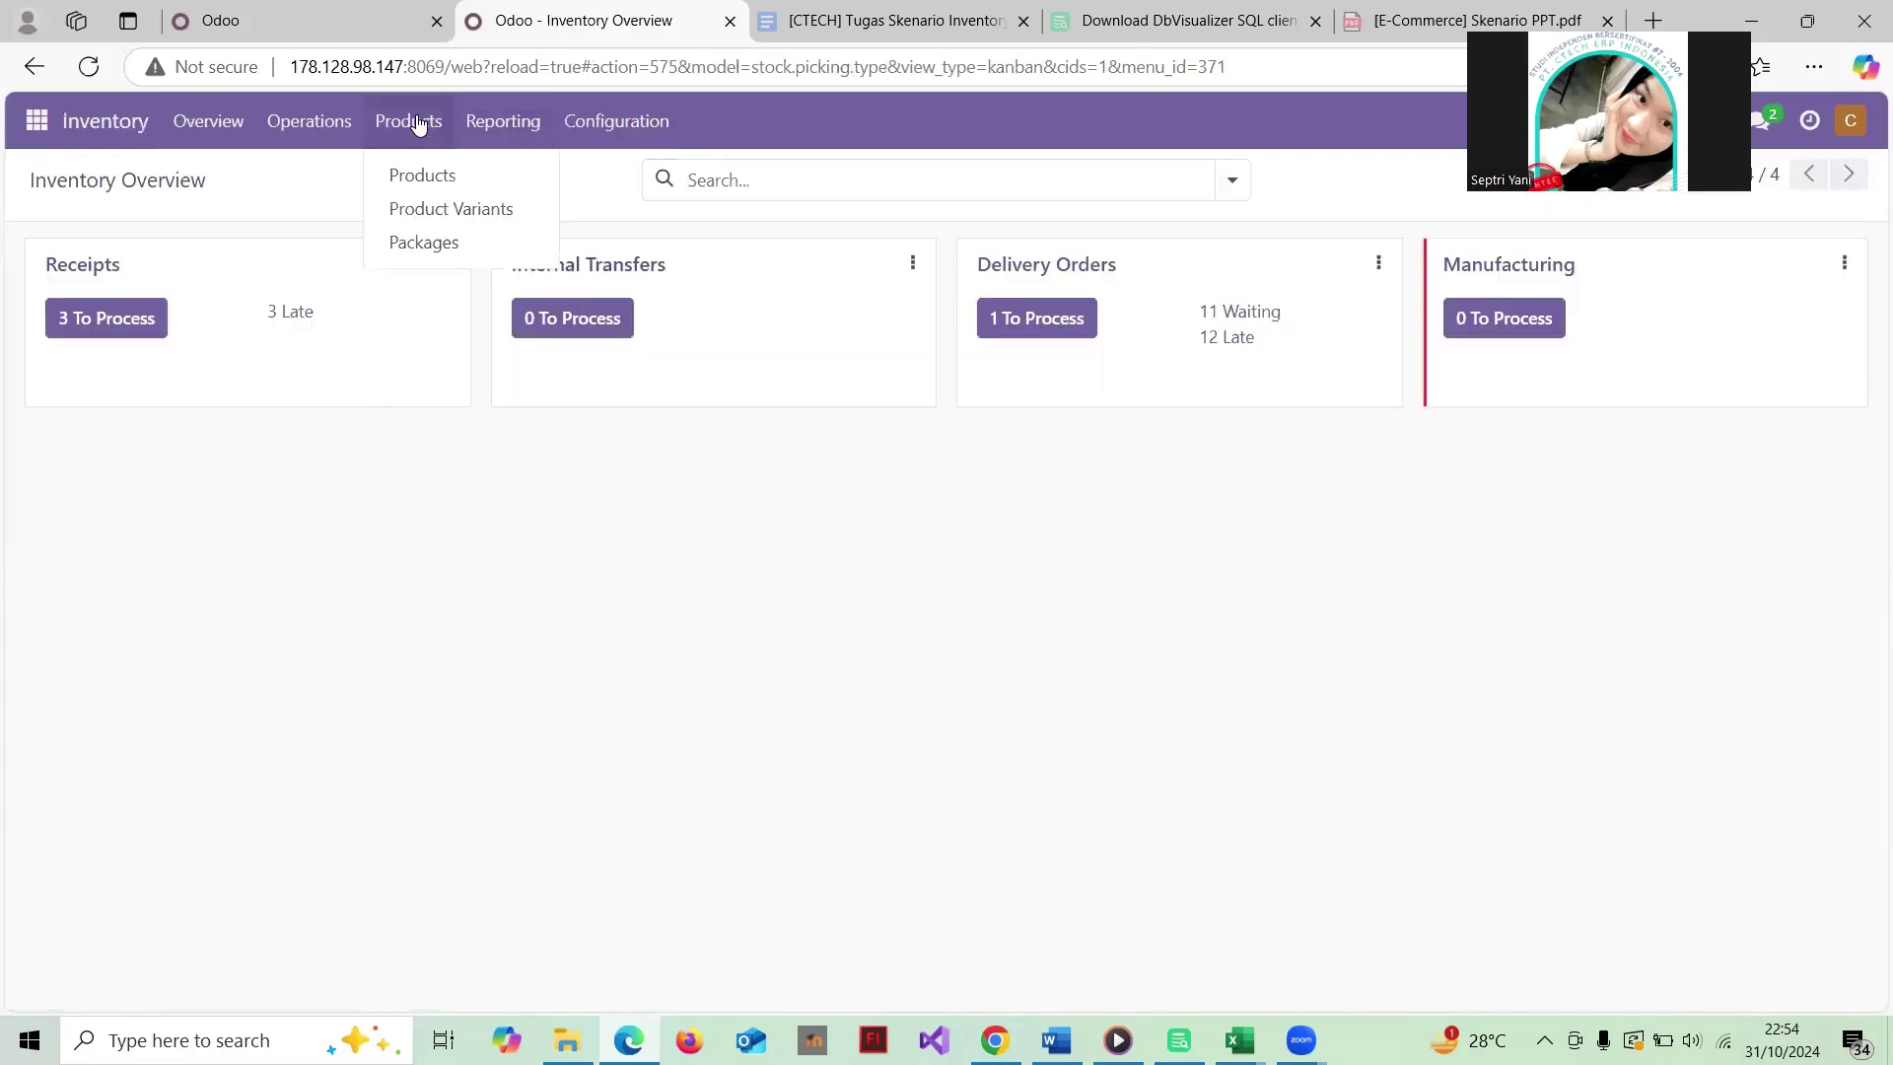
click(447, 177)
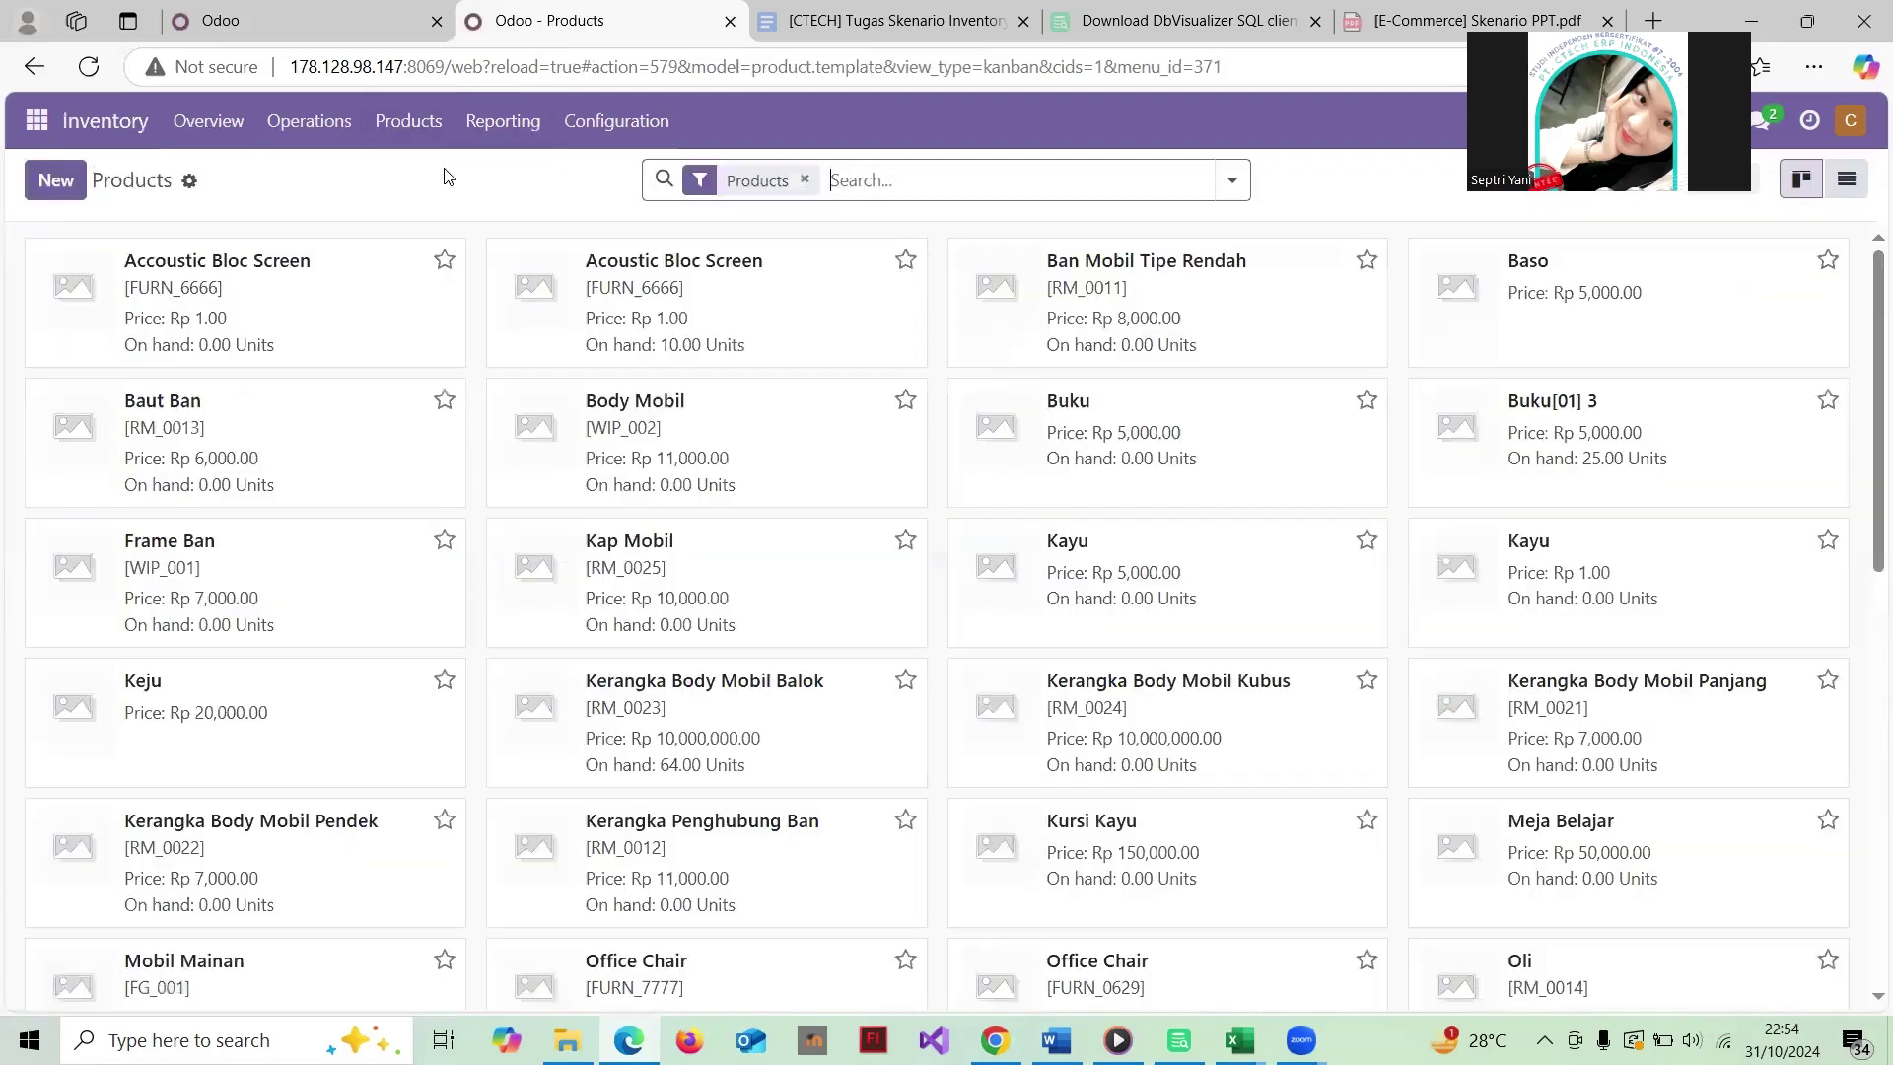
scroll(794, 394, down, 3)
scroll(795, 394, up, 3)
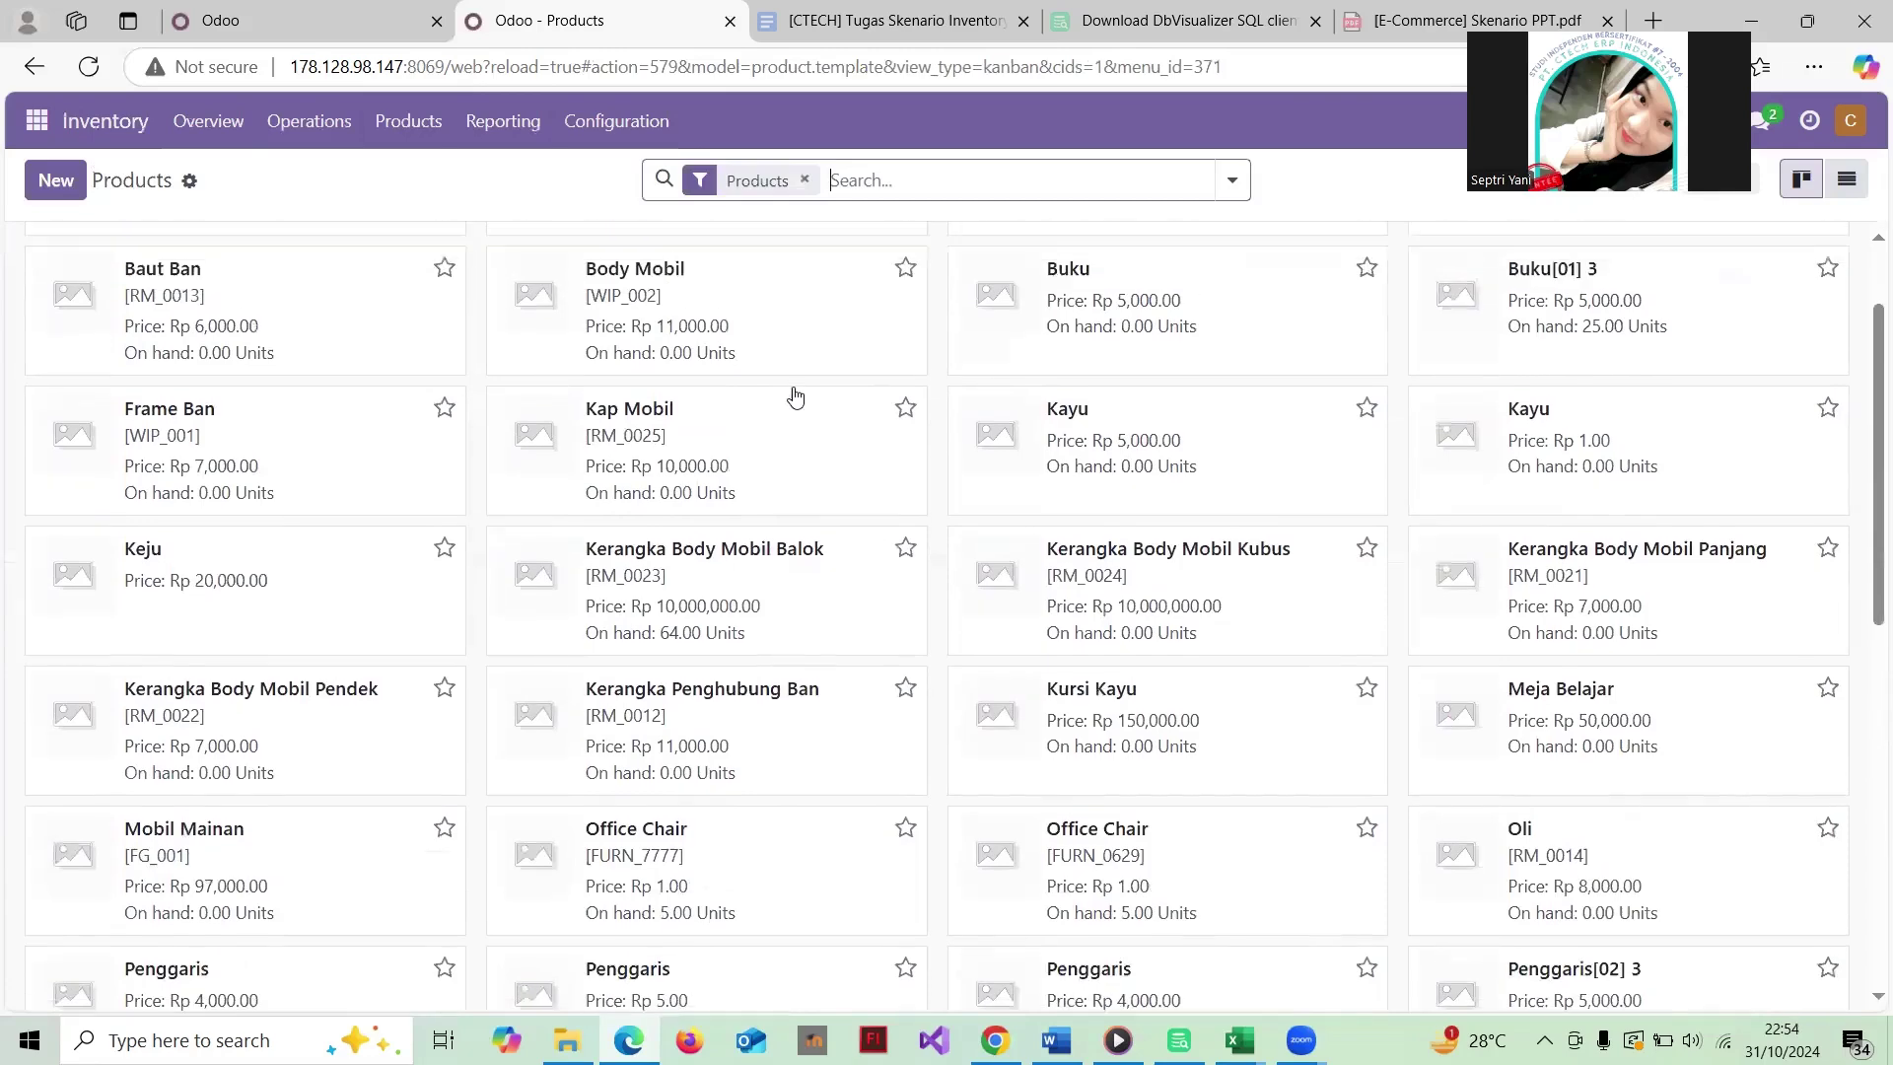
click(53, 188)
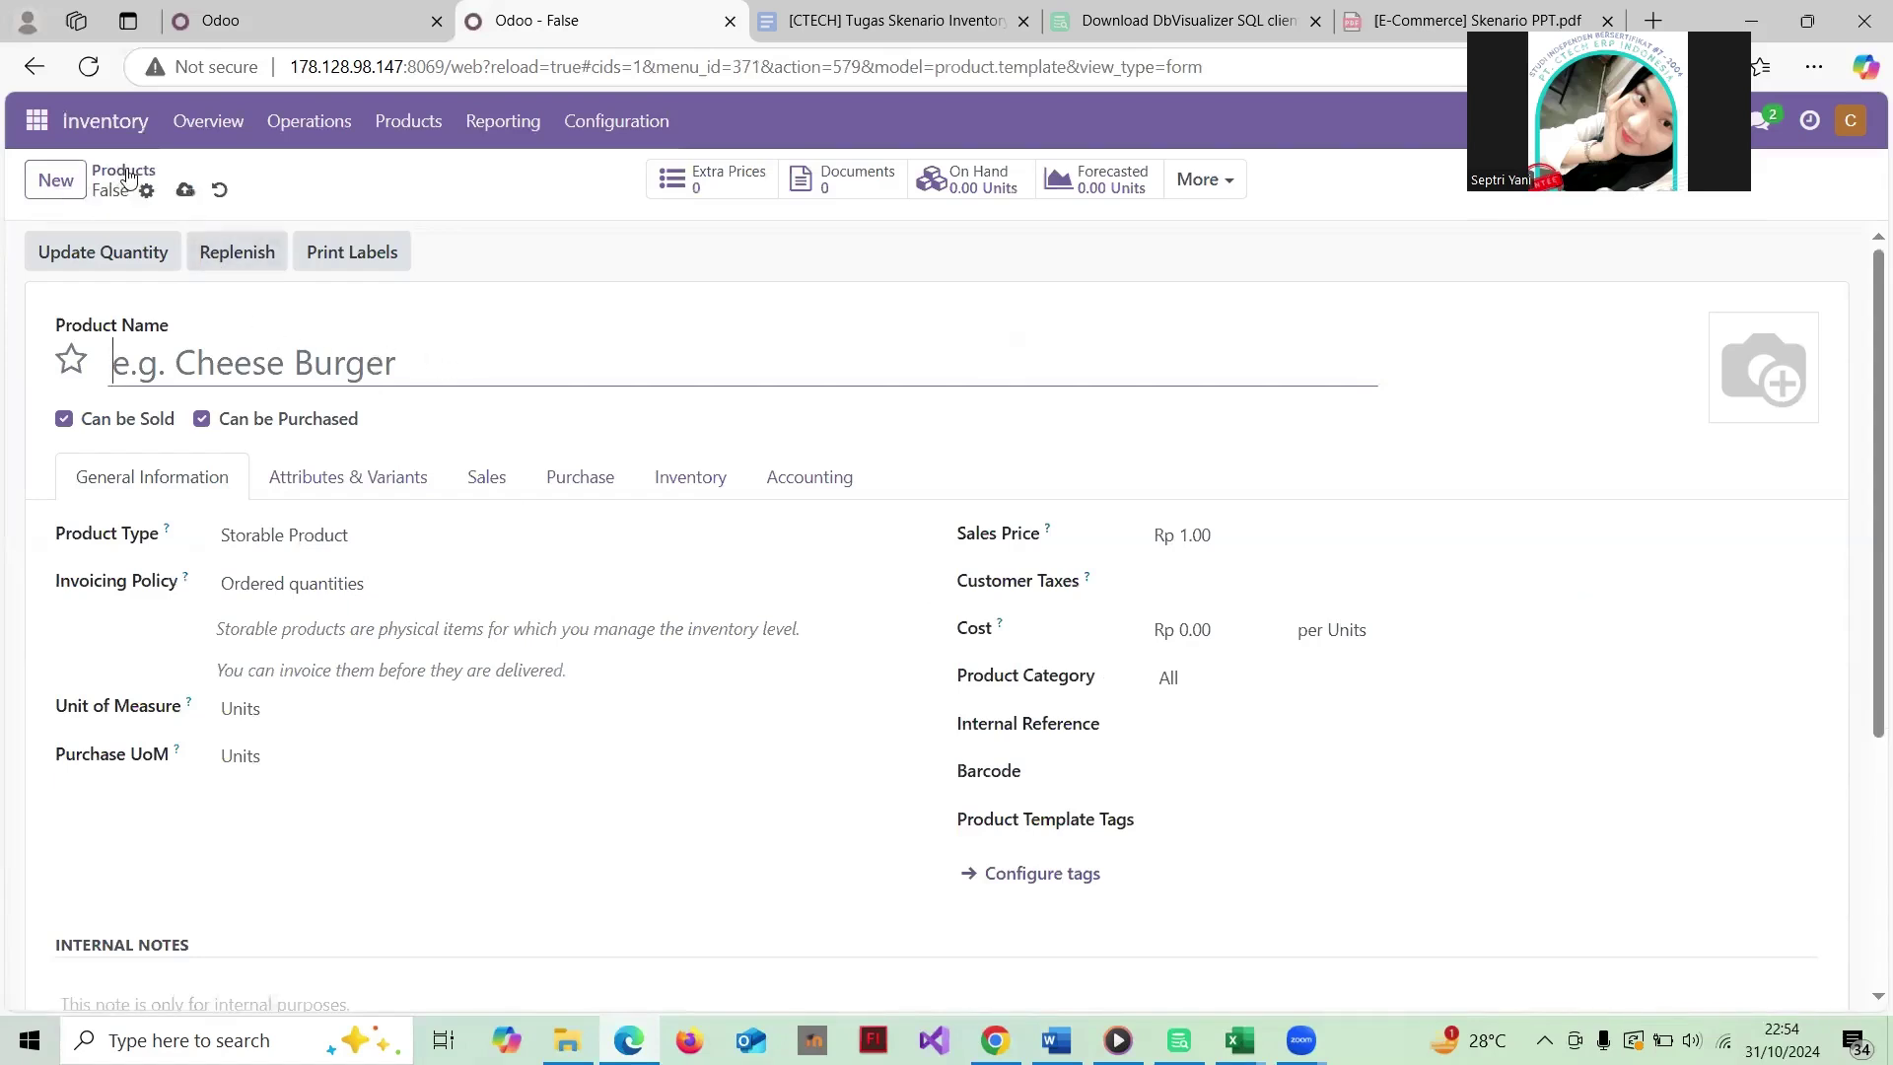
click(126, 172)
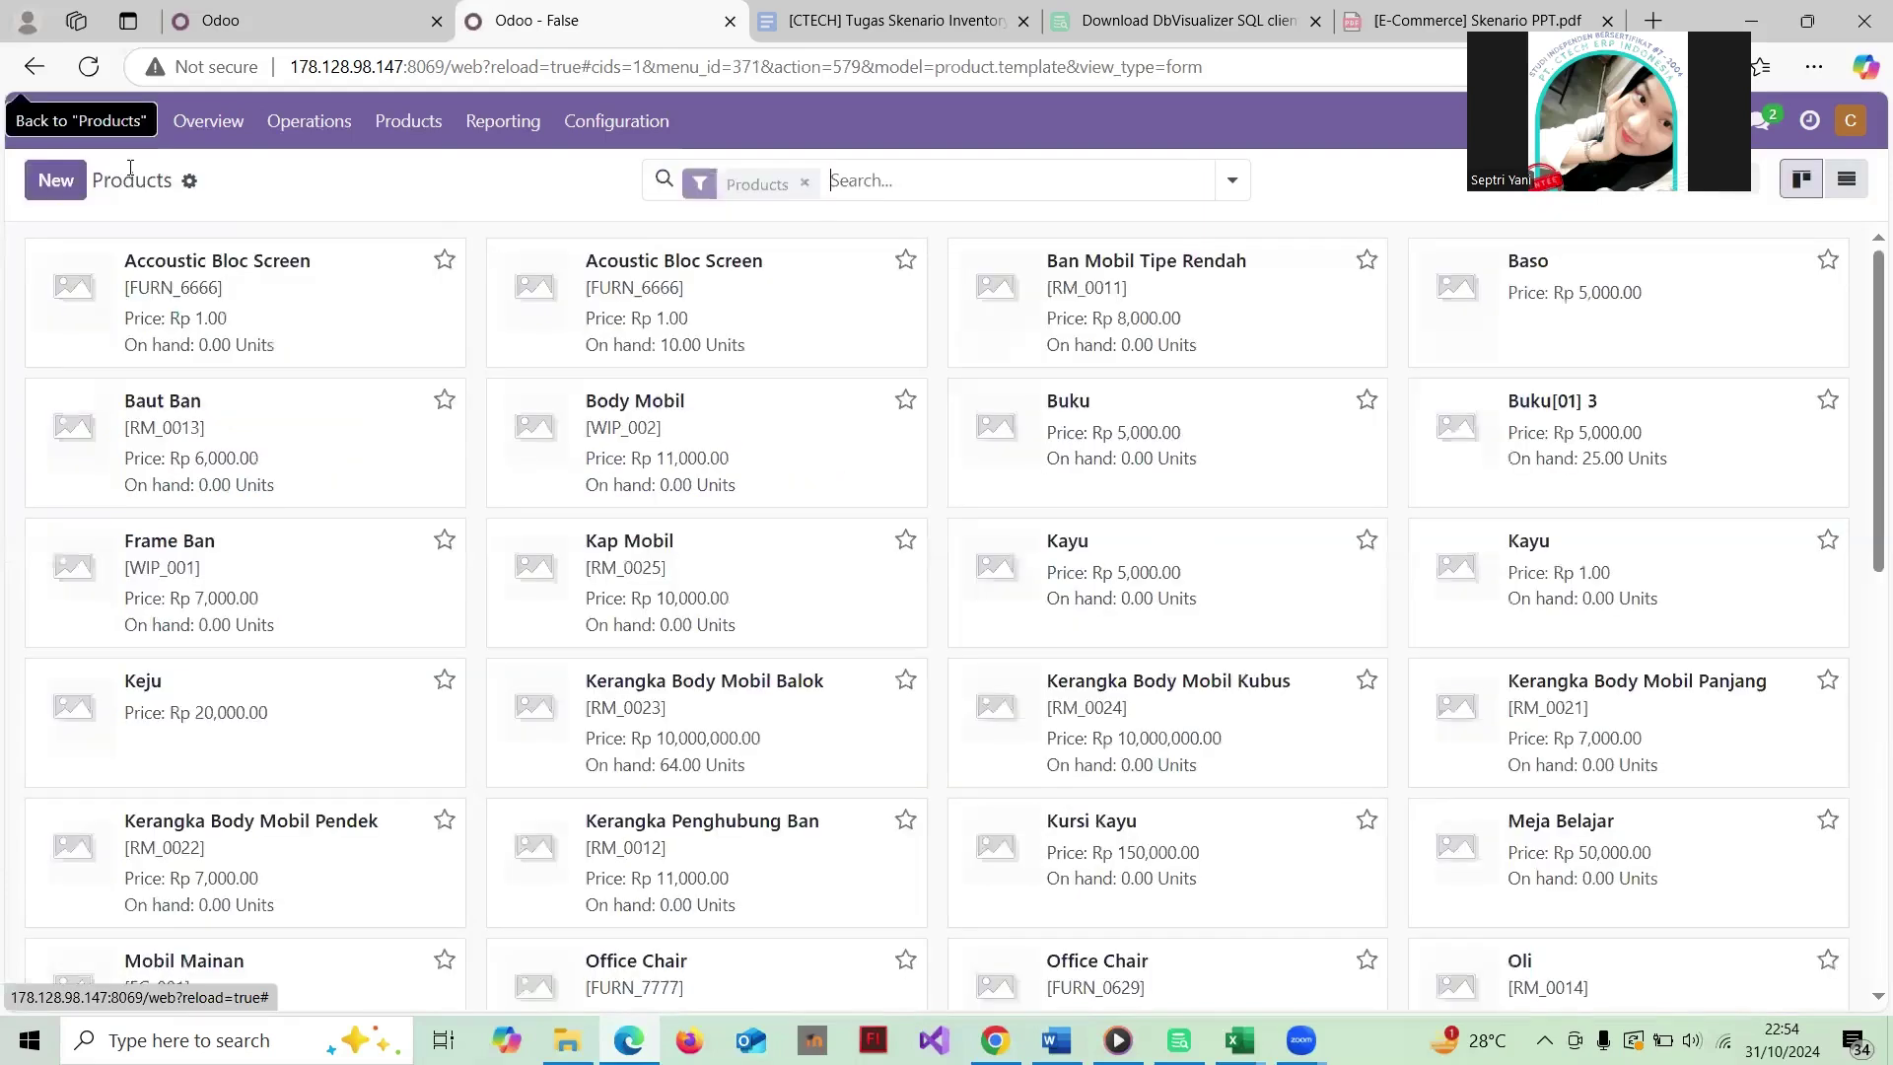
scroll(1128, 533, down, 2)
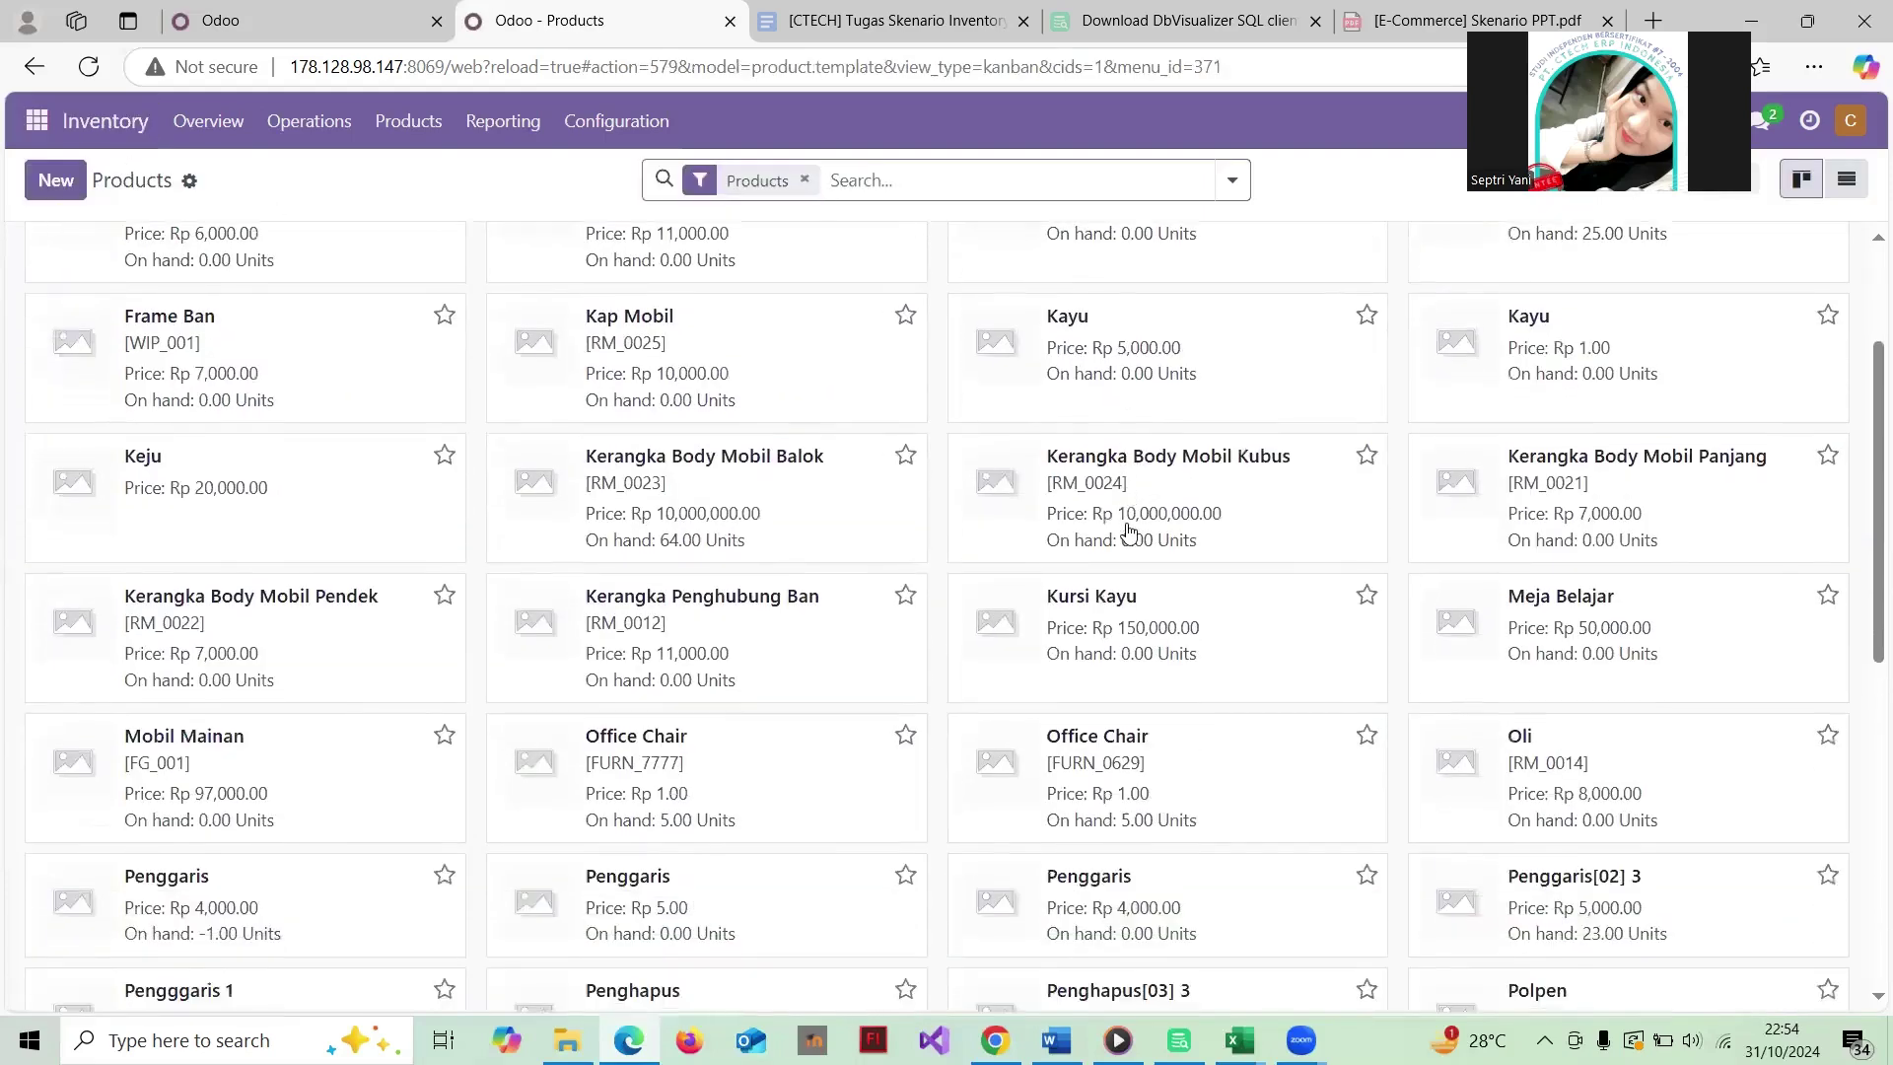
scroll(1129, 532, down, 2)
scroll(1131, 532, down, 2)
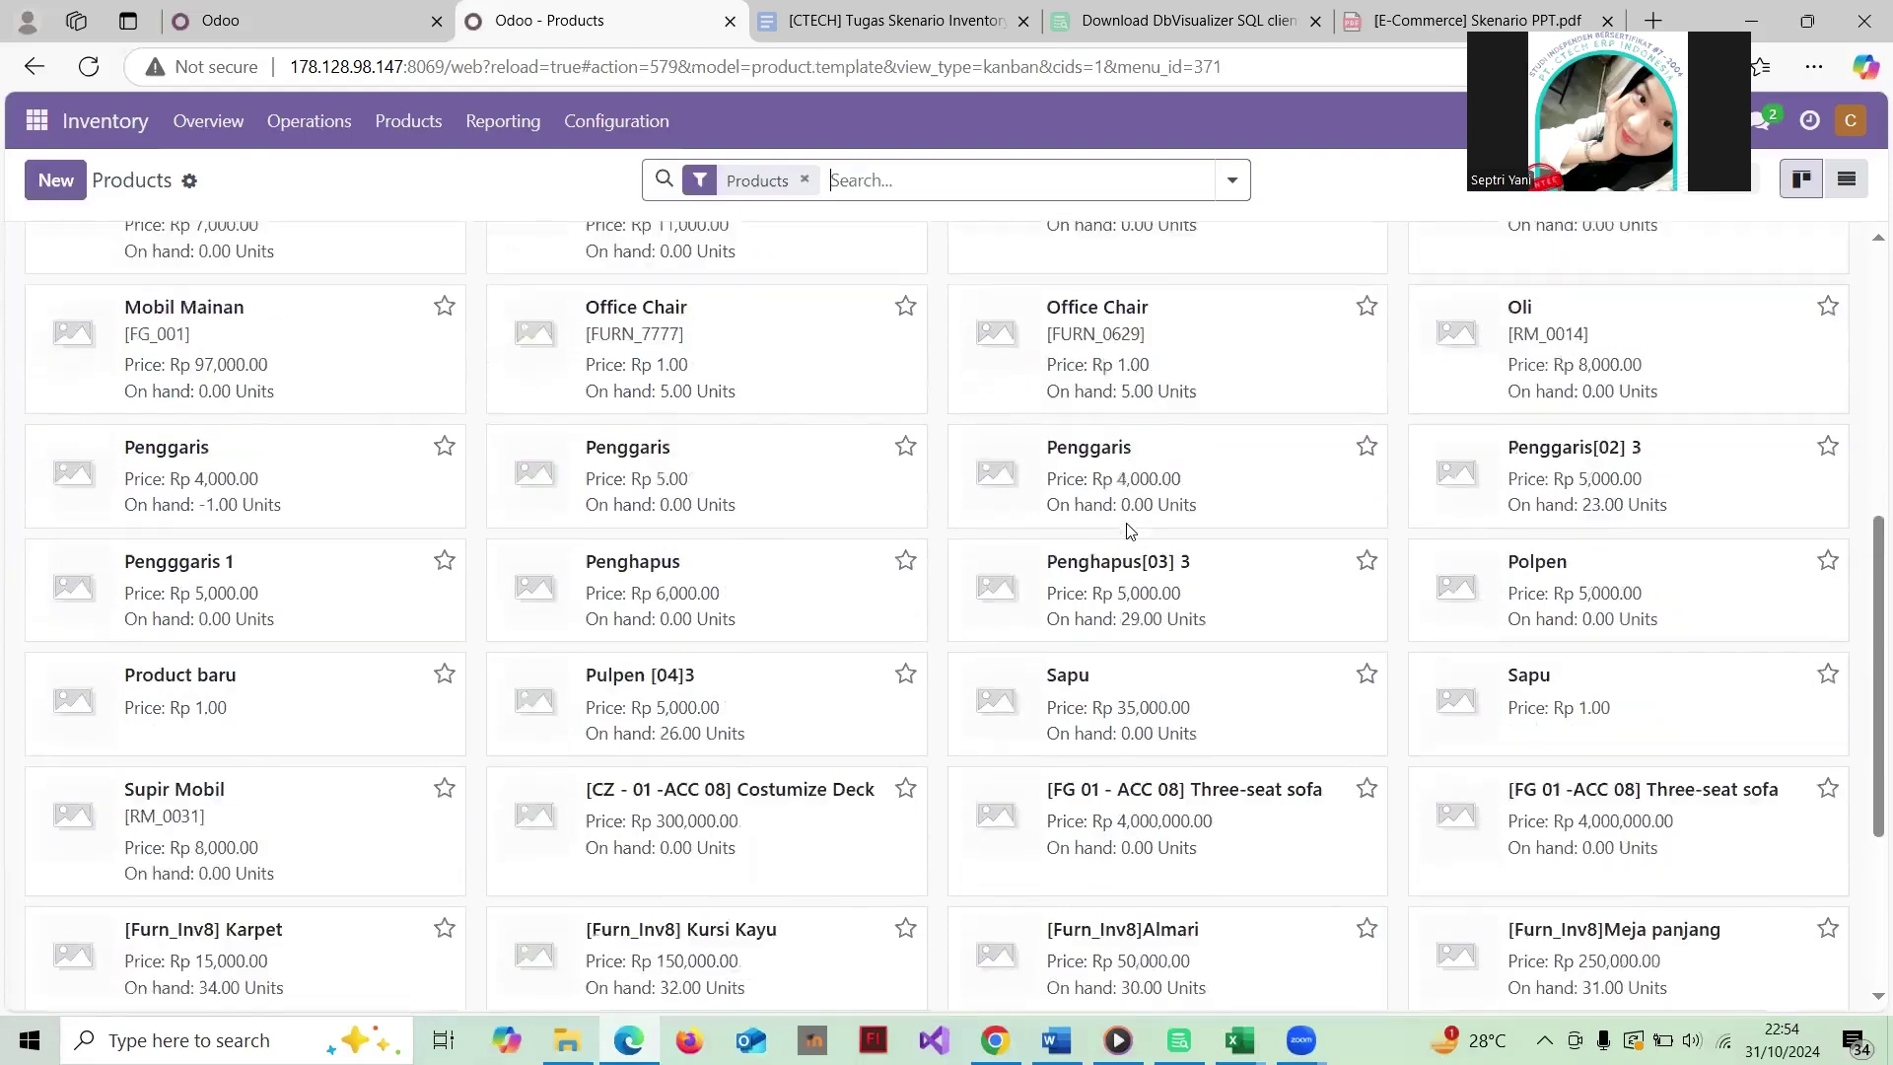
scroll(1131, 533, down, 3)
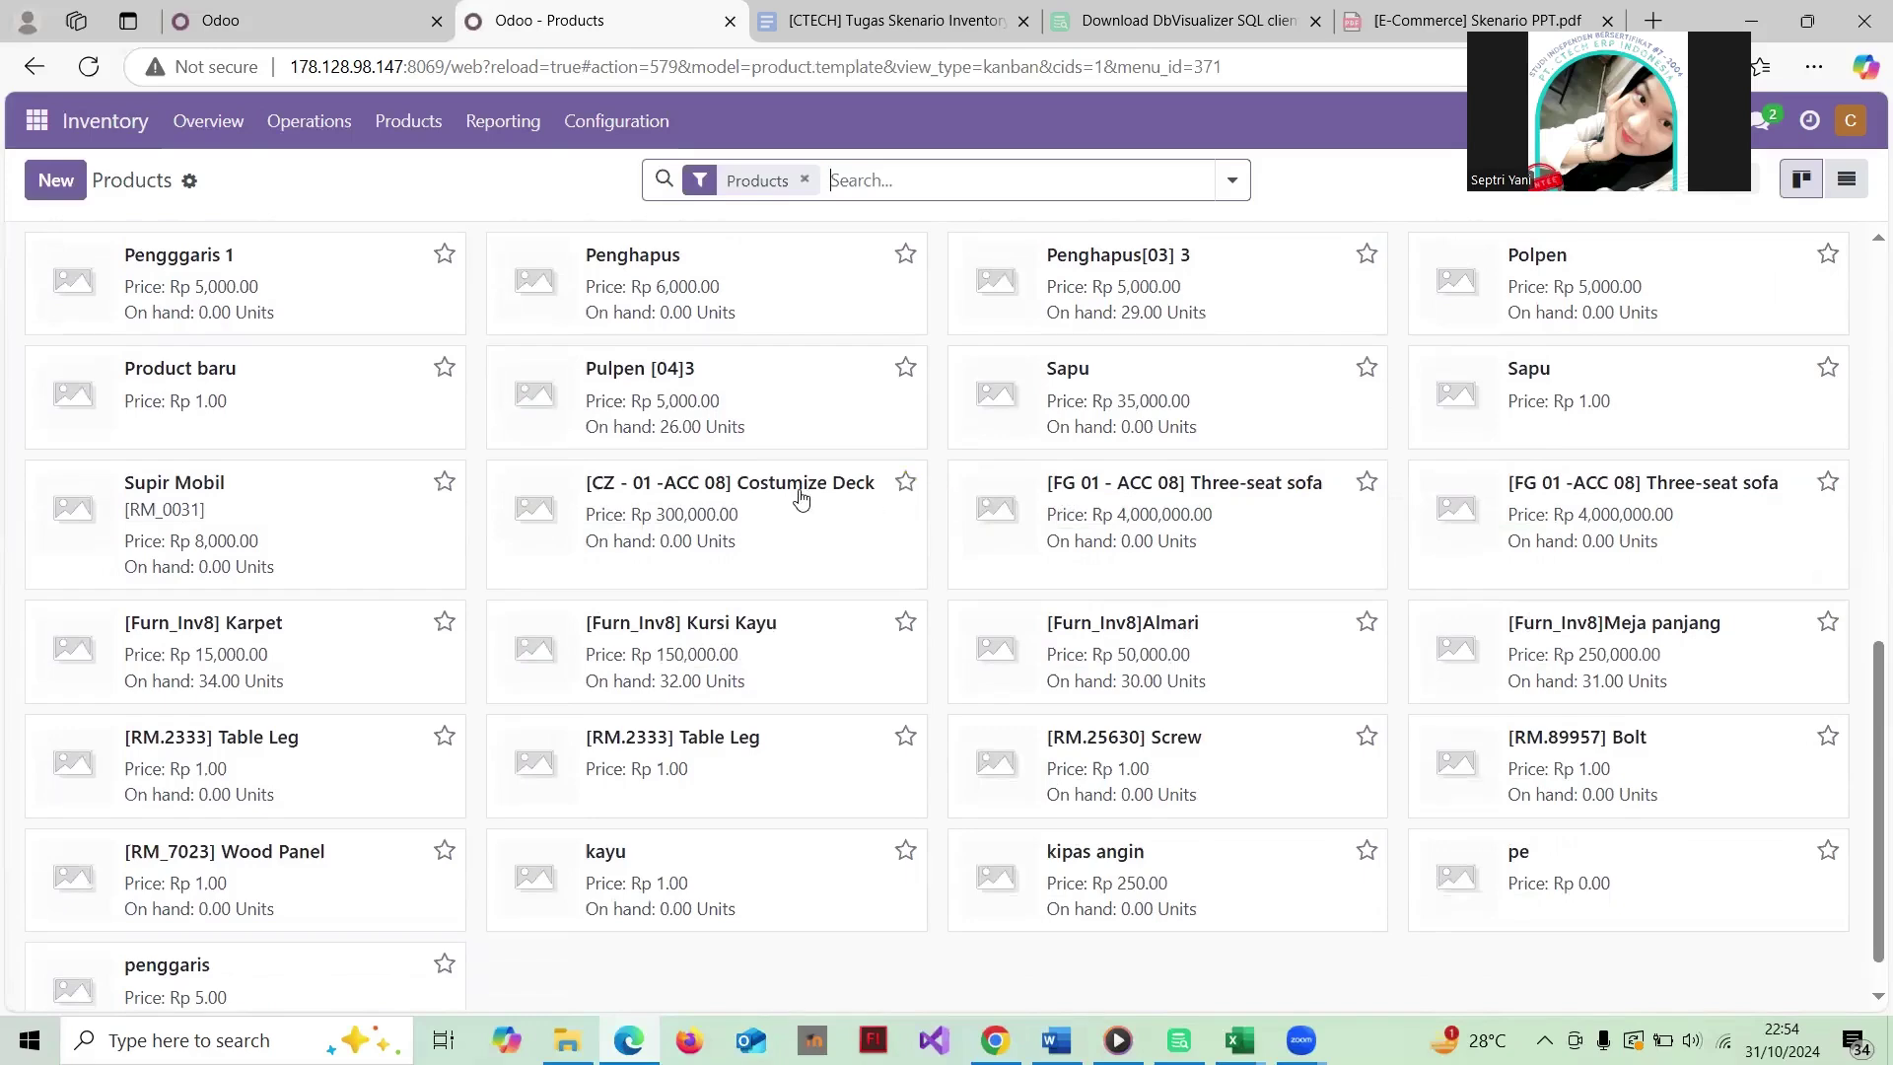
click(1198, 498)
scroll(739, 506, down, 1)
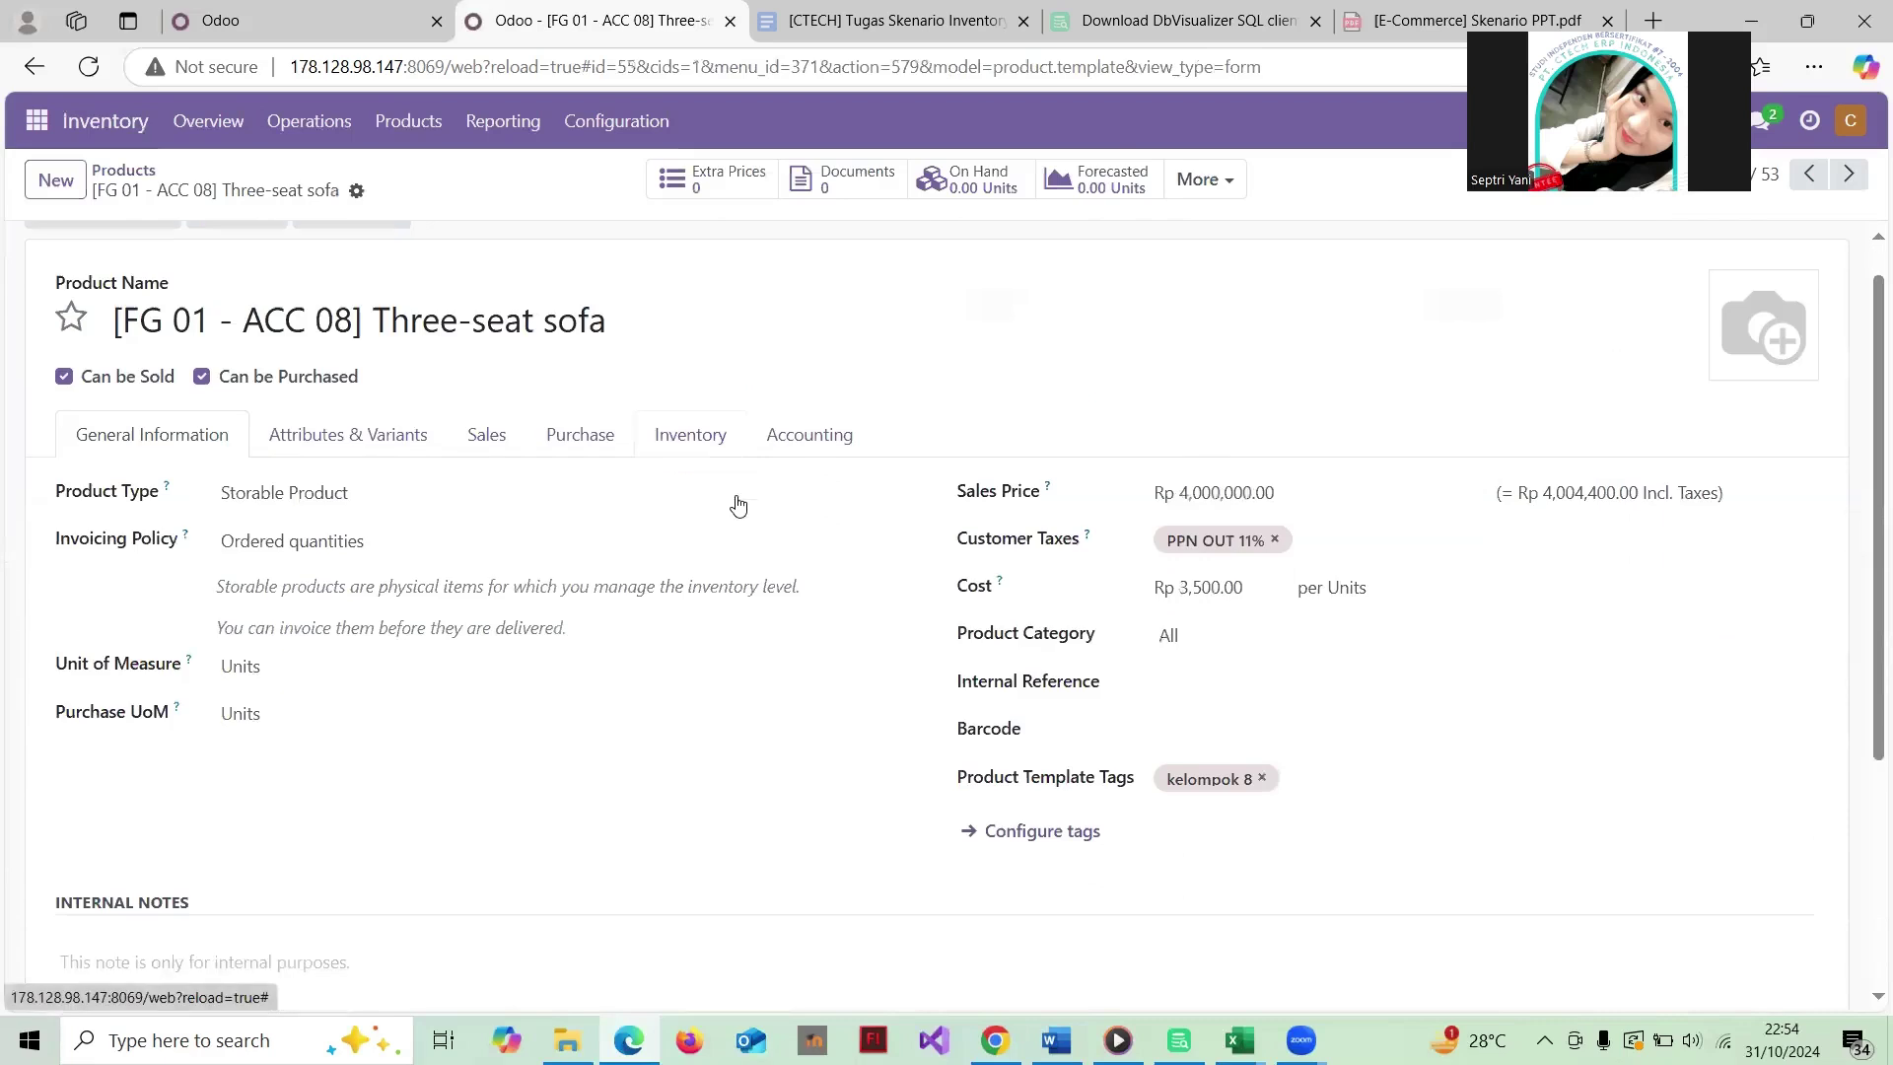
scroll(738, 506, down, 1)
scroll(739, 506, up, 2)
scroll(738, 505, down, 1)
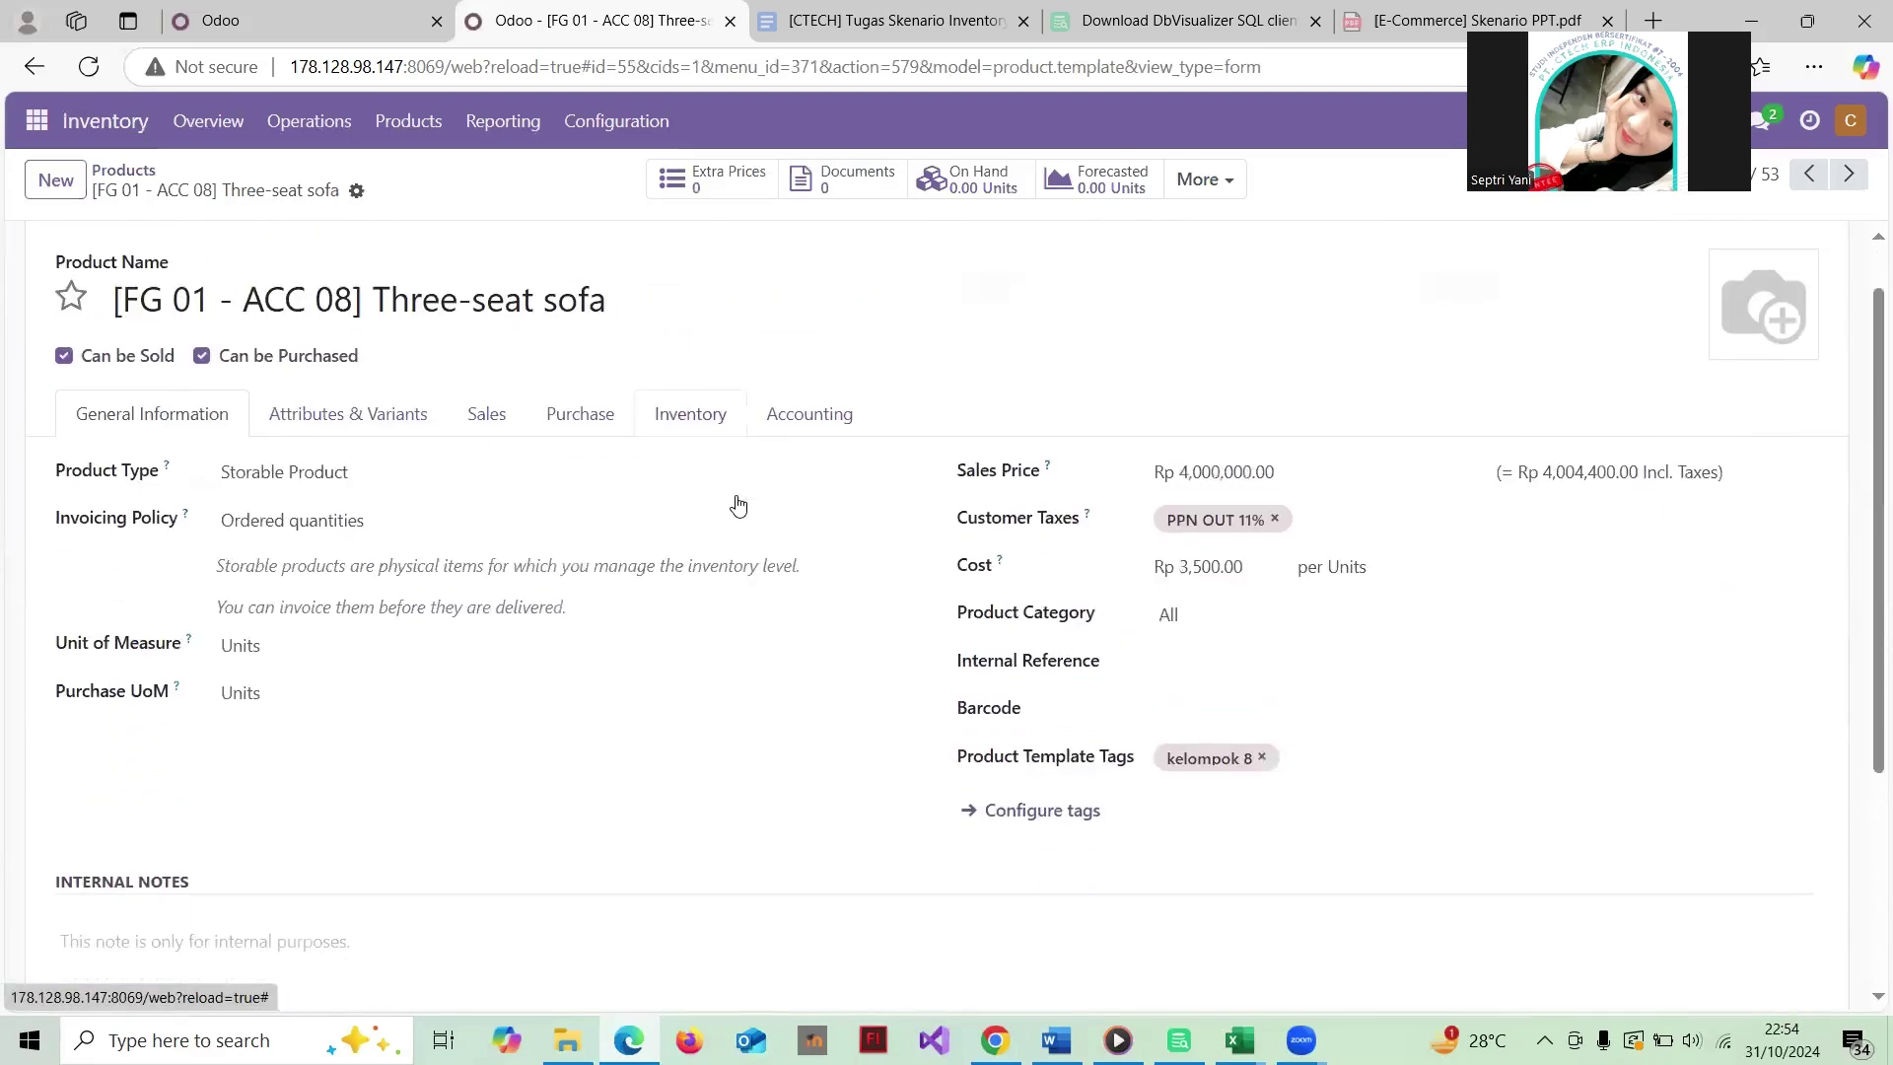
scroll(737, 501, up, 1)
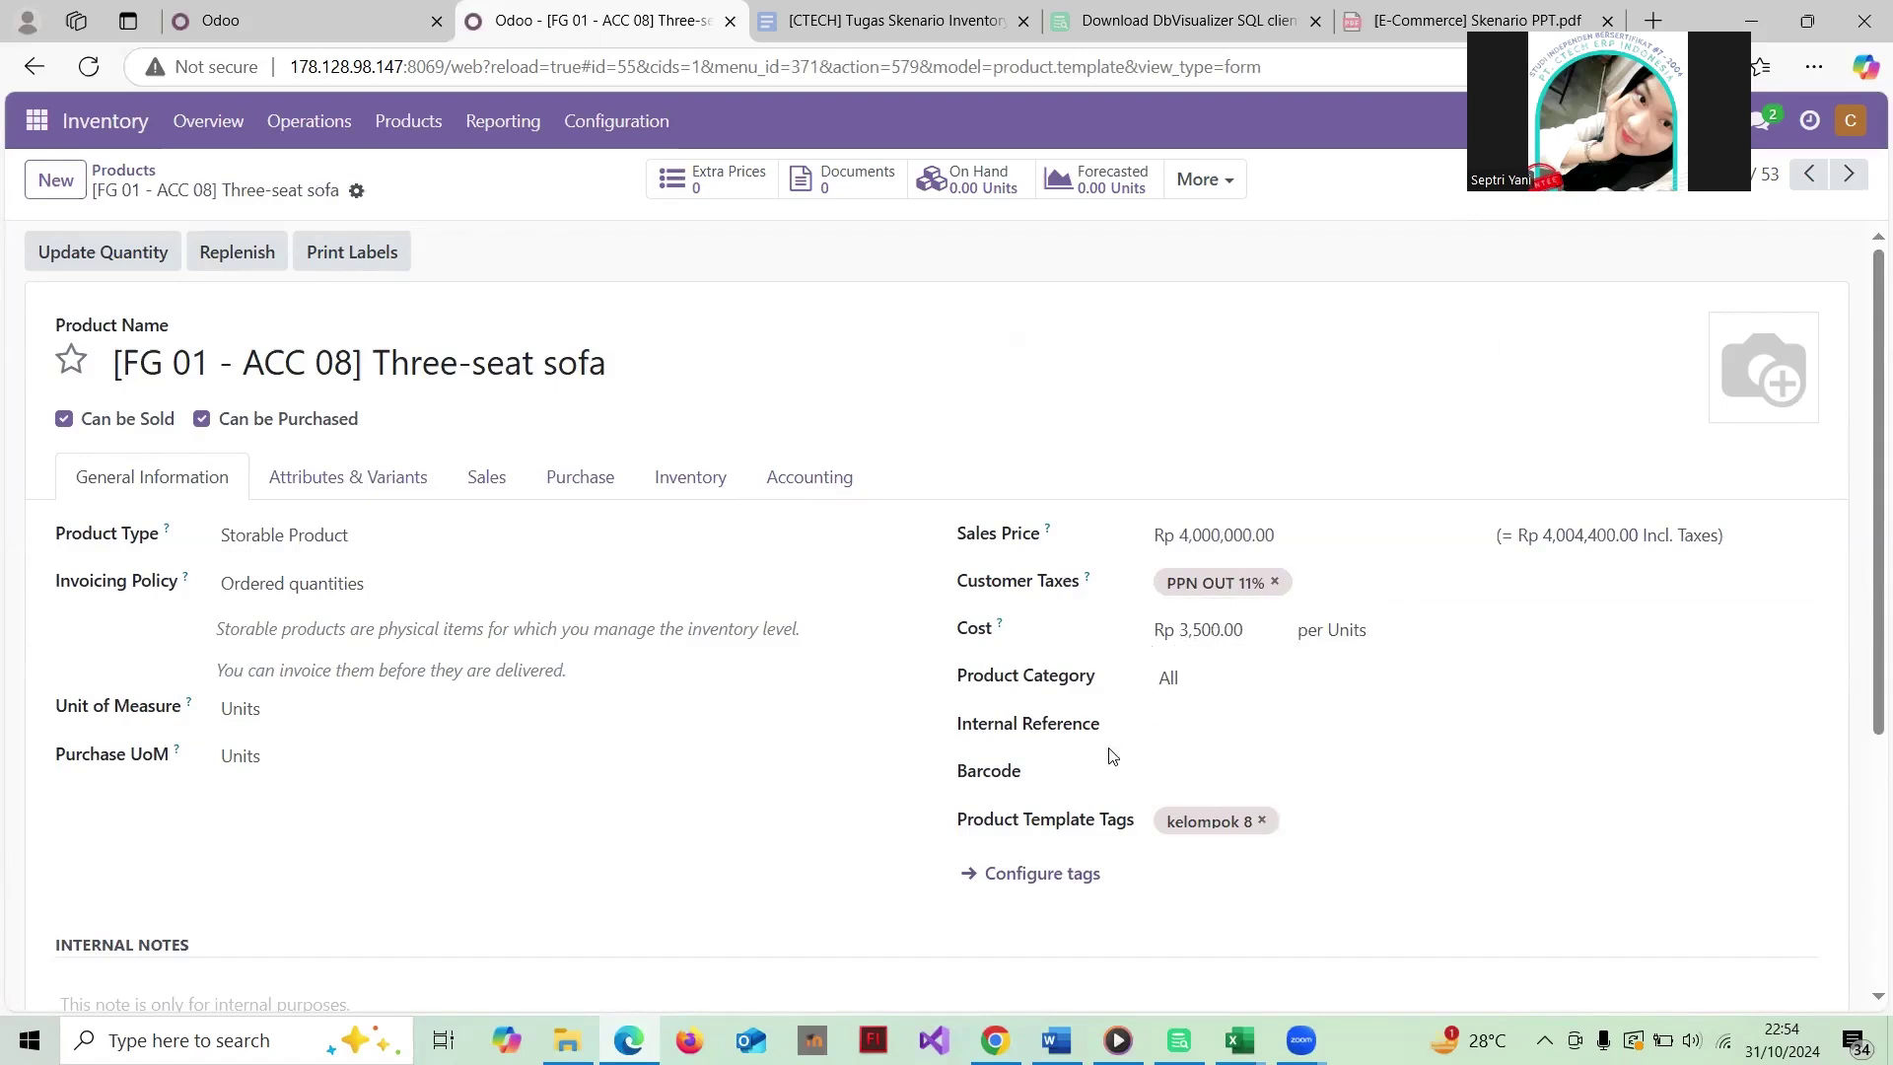
scroll(1112, 756, down, 1)
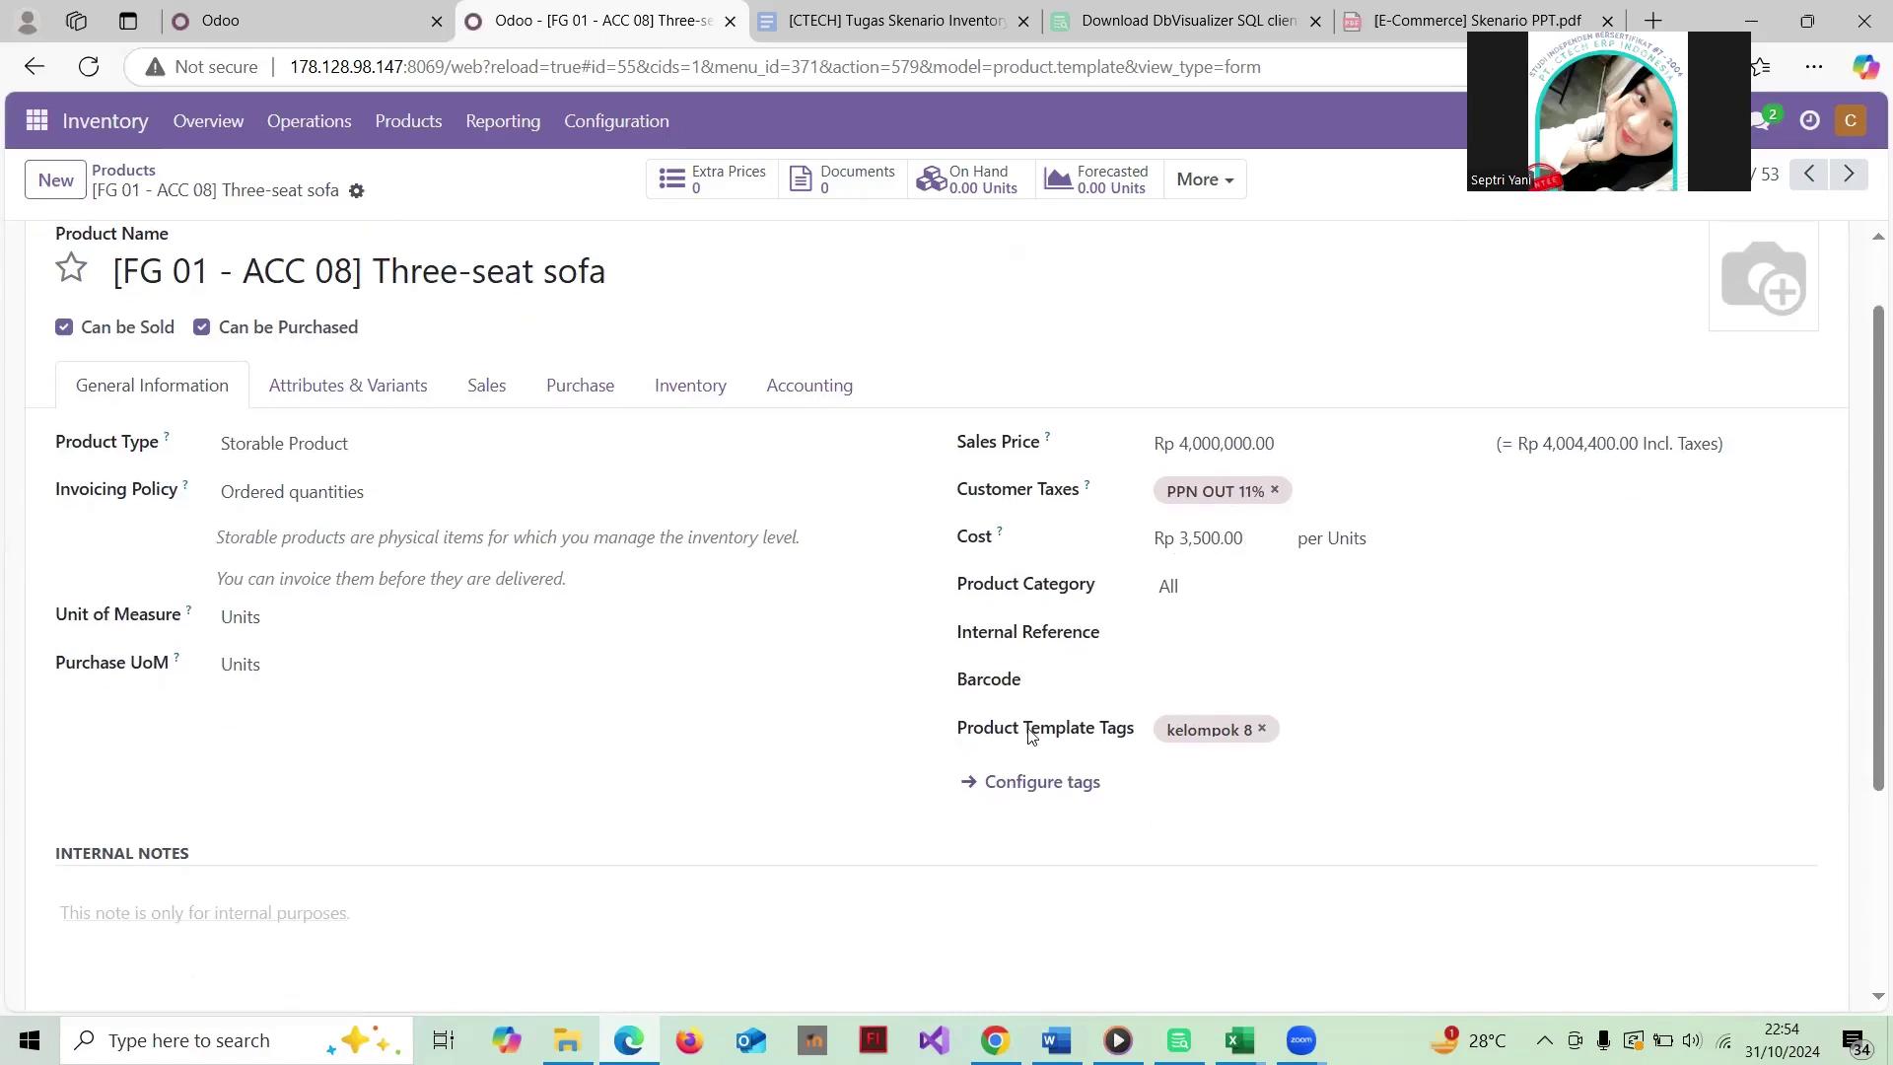
scroll(1128, 710, up, 1)
scroll(1129, 710, down, 1)
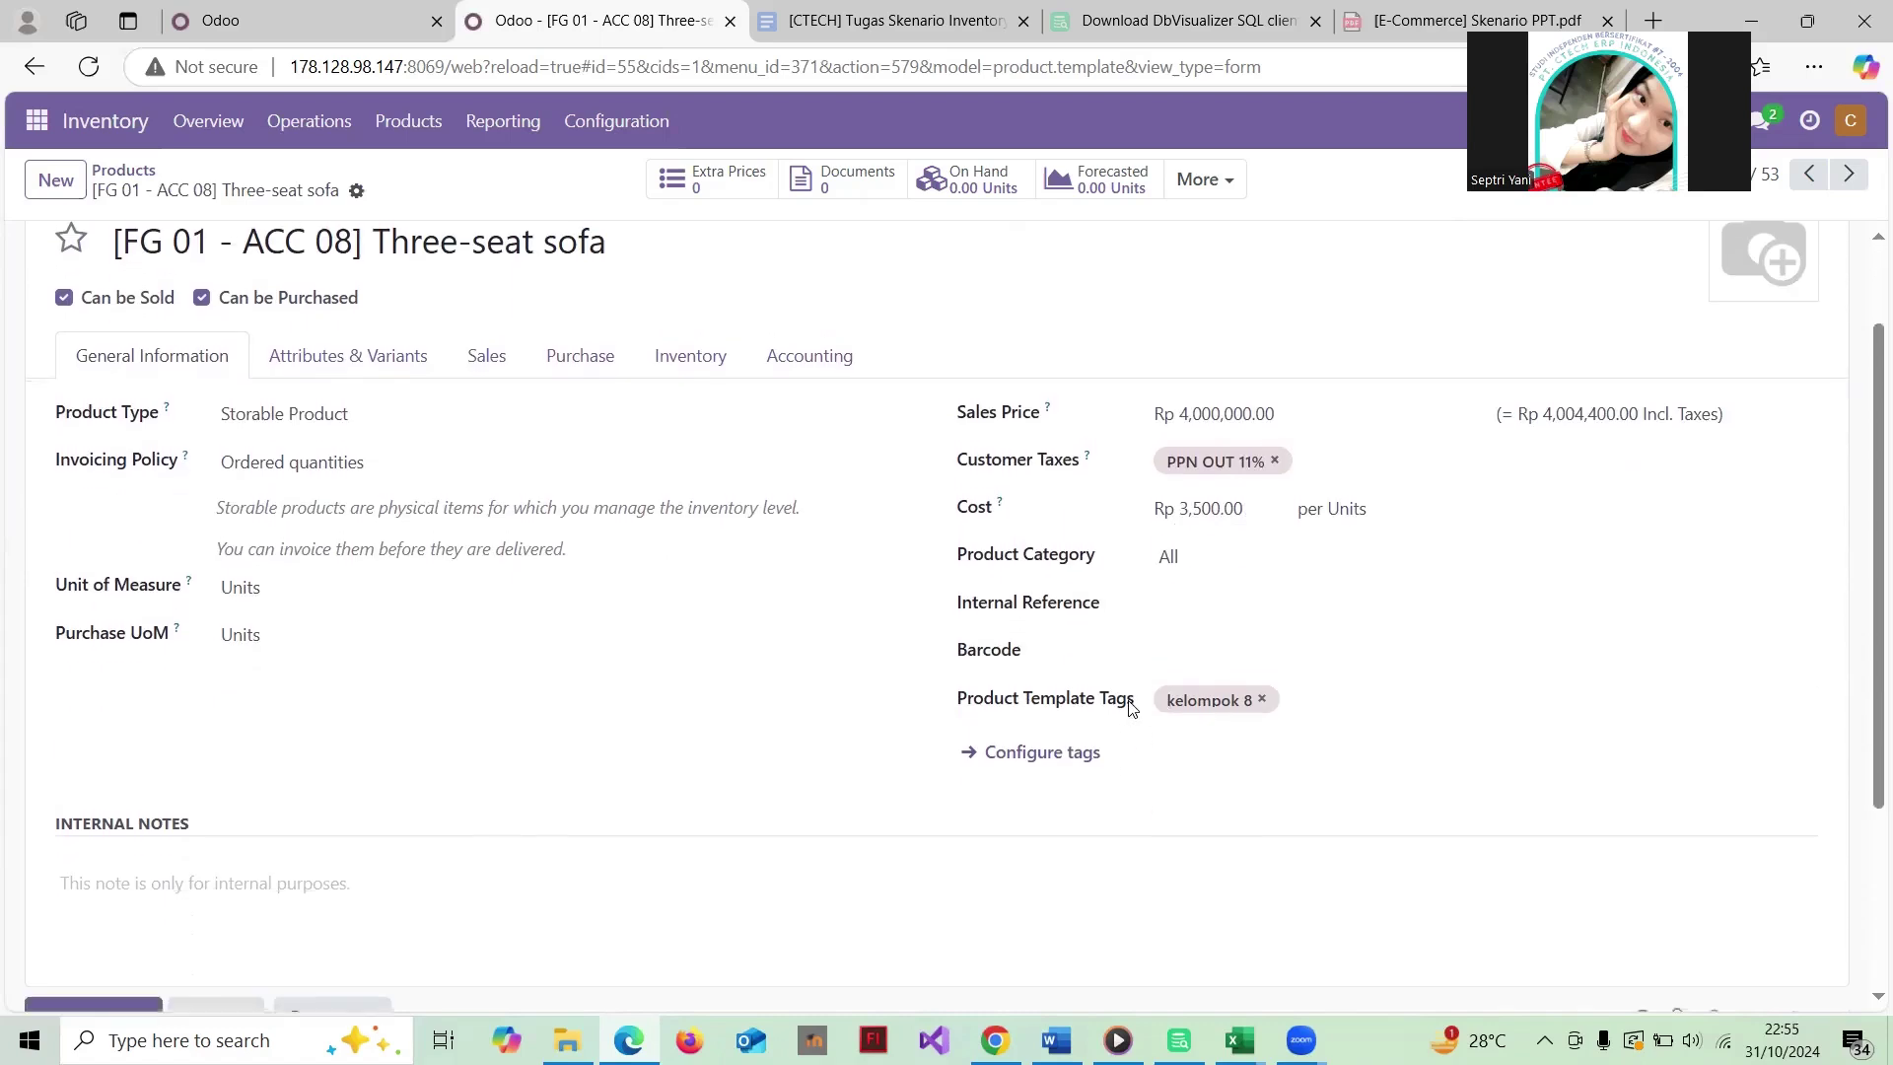
click(357, 582)
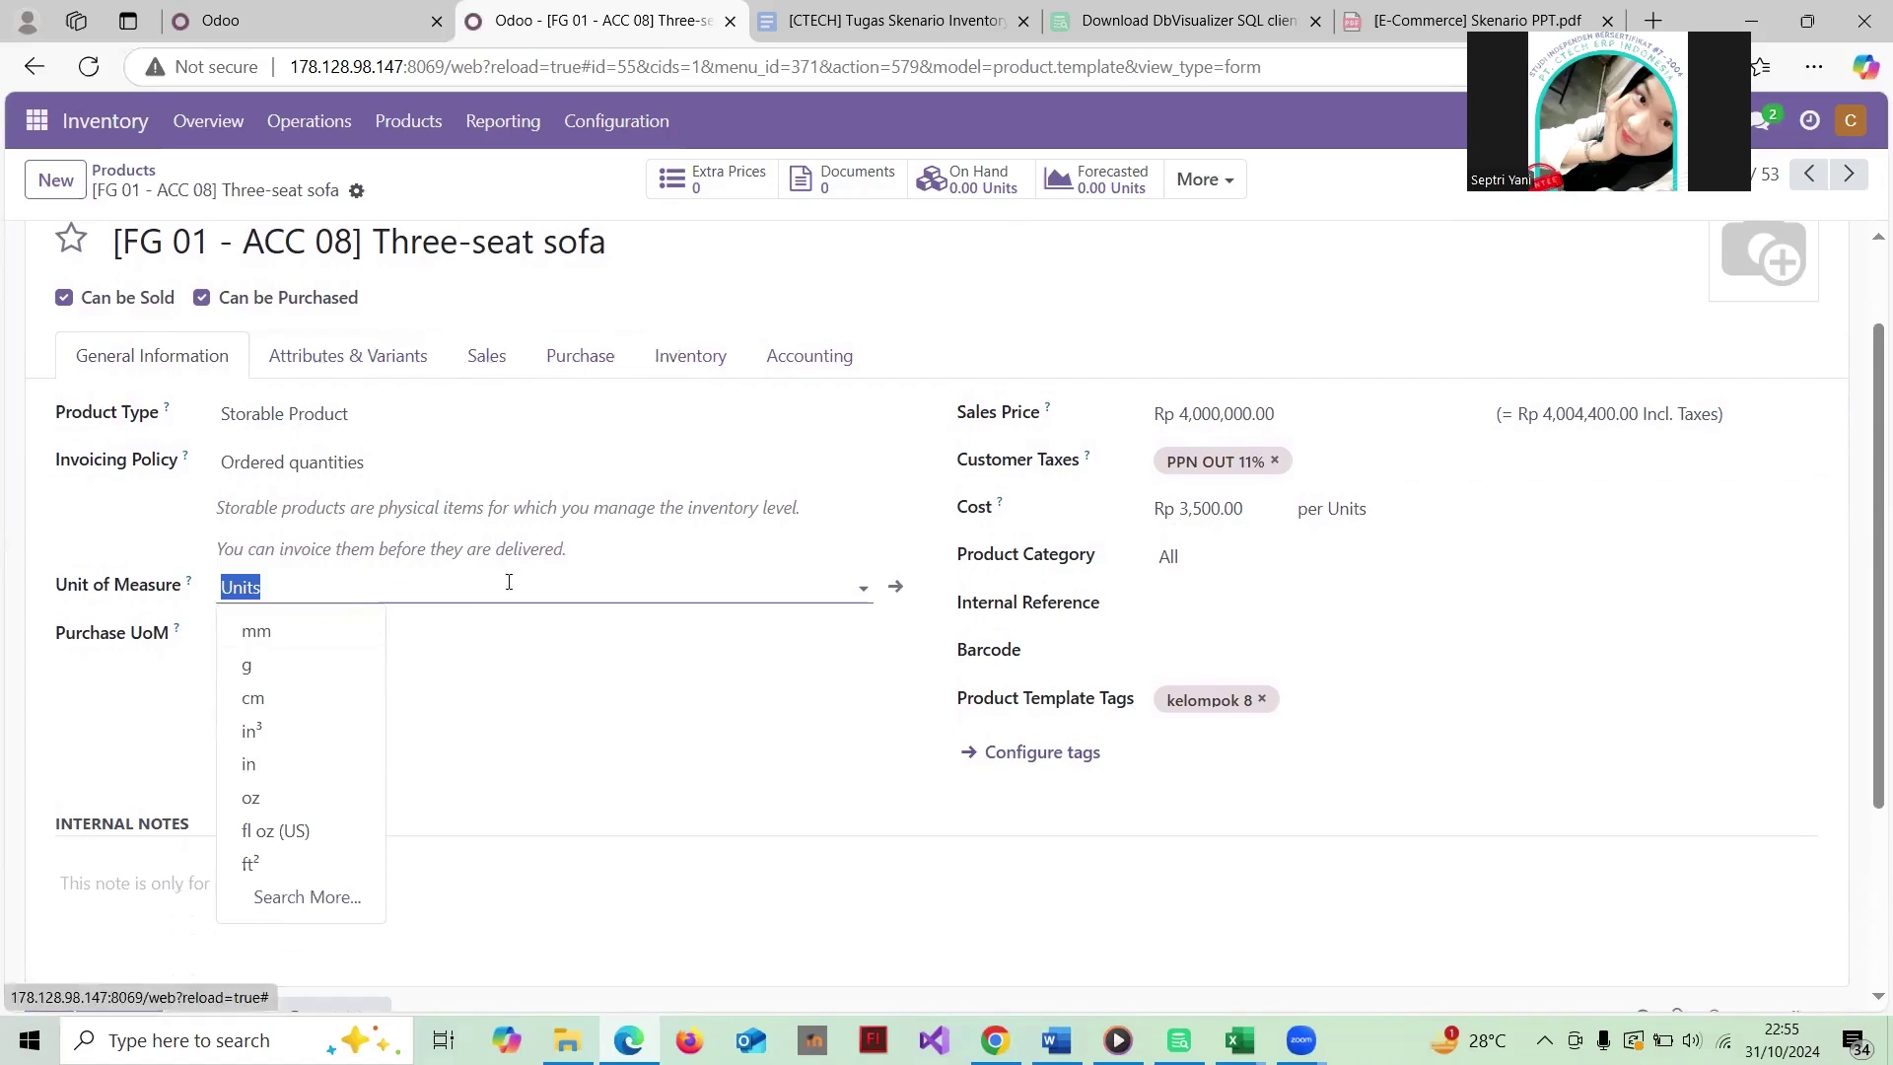
click(546, 591)
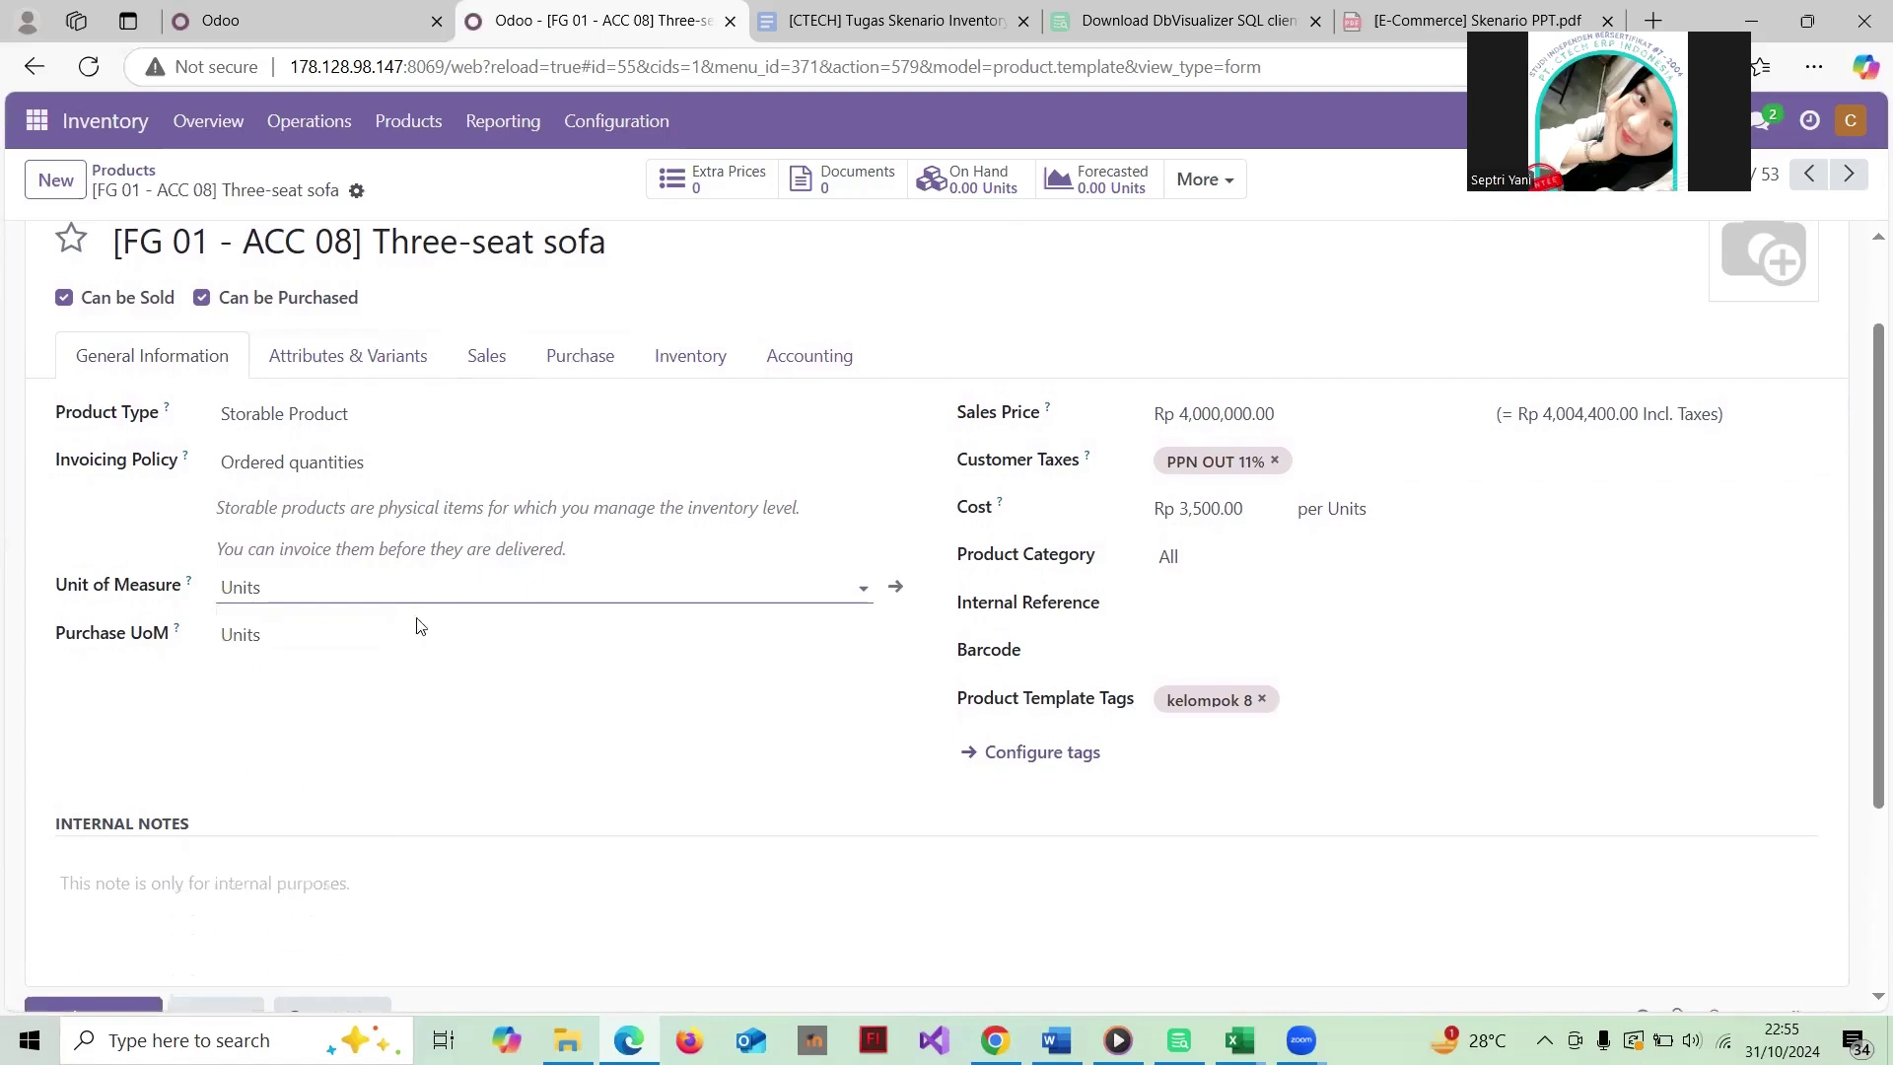
scroll(513, 366, up, 2)
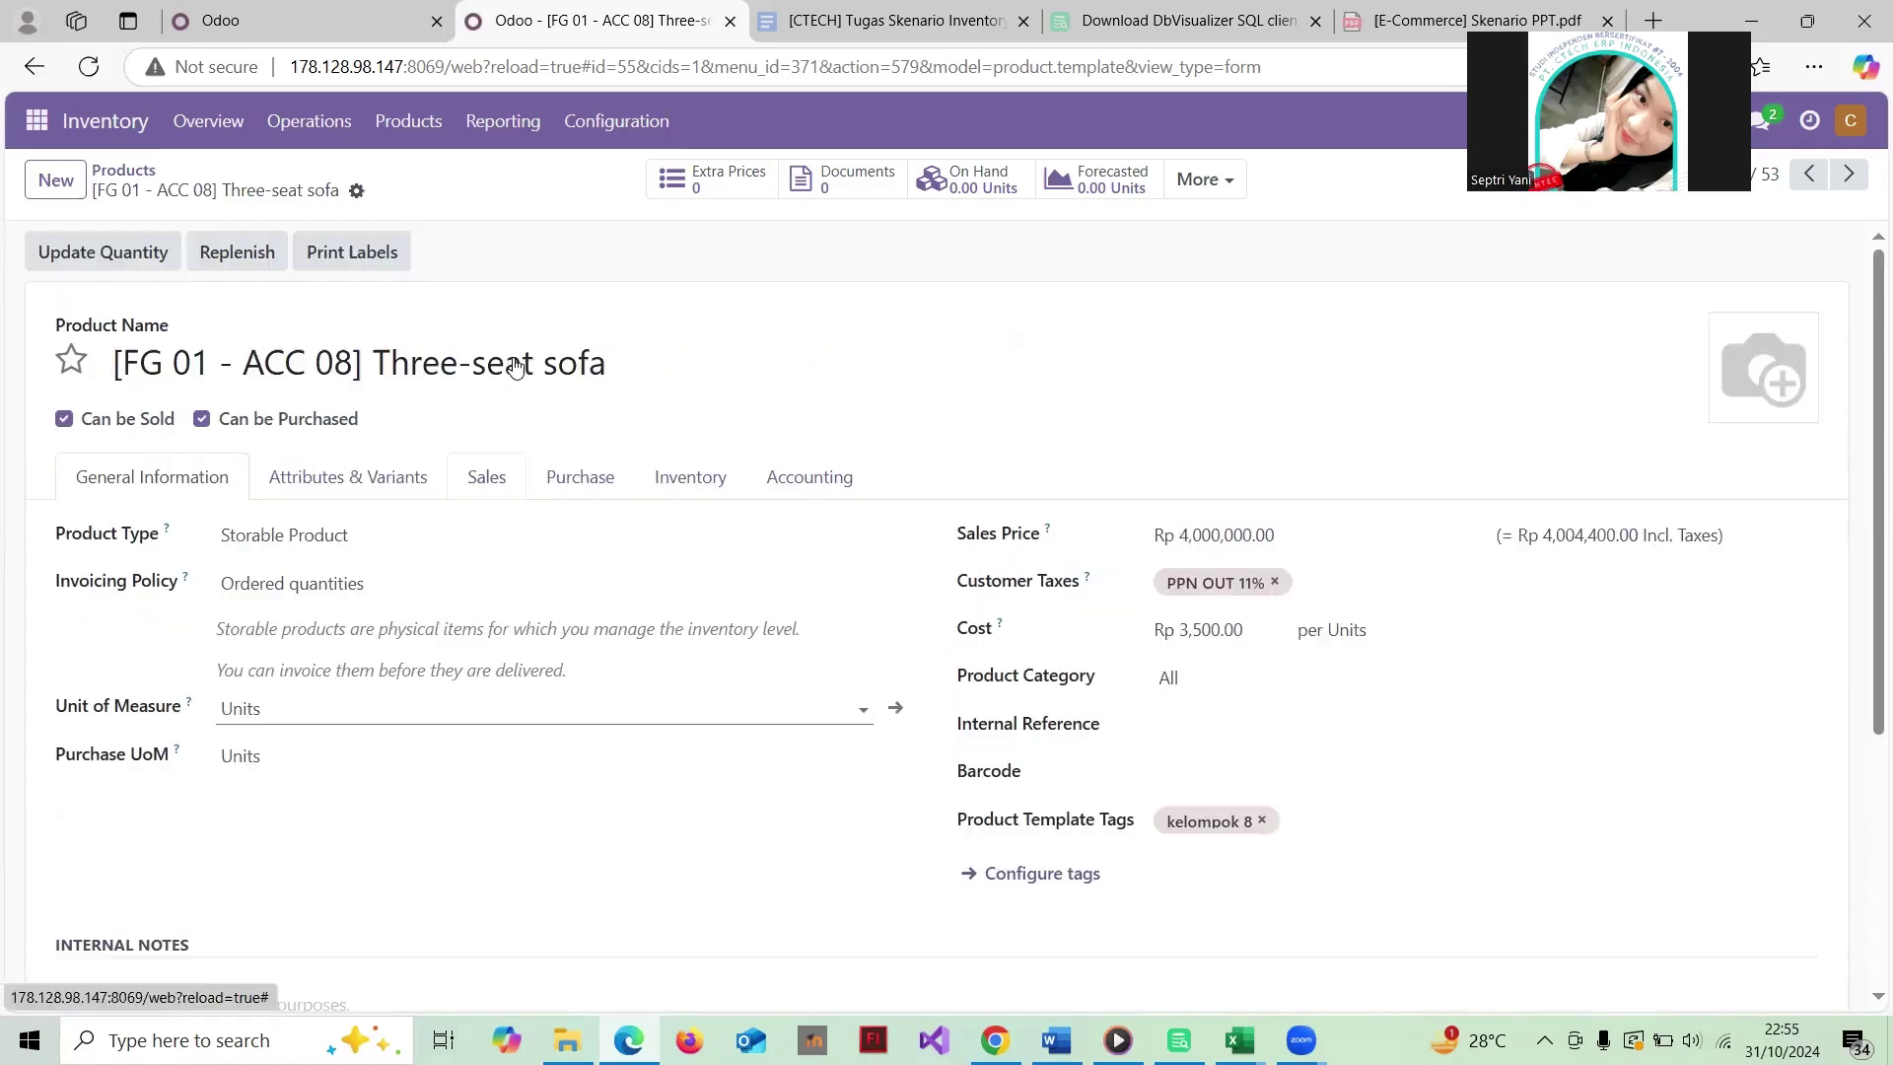
click(138, 174)
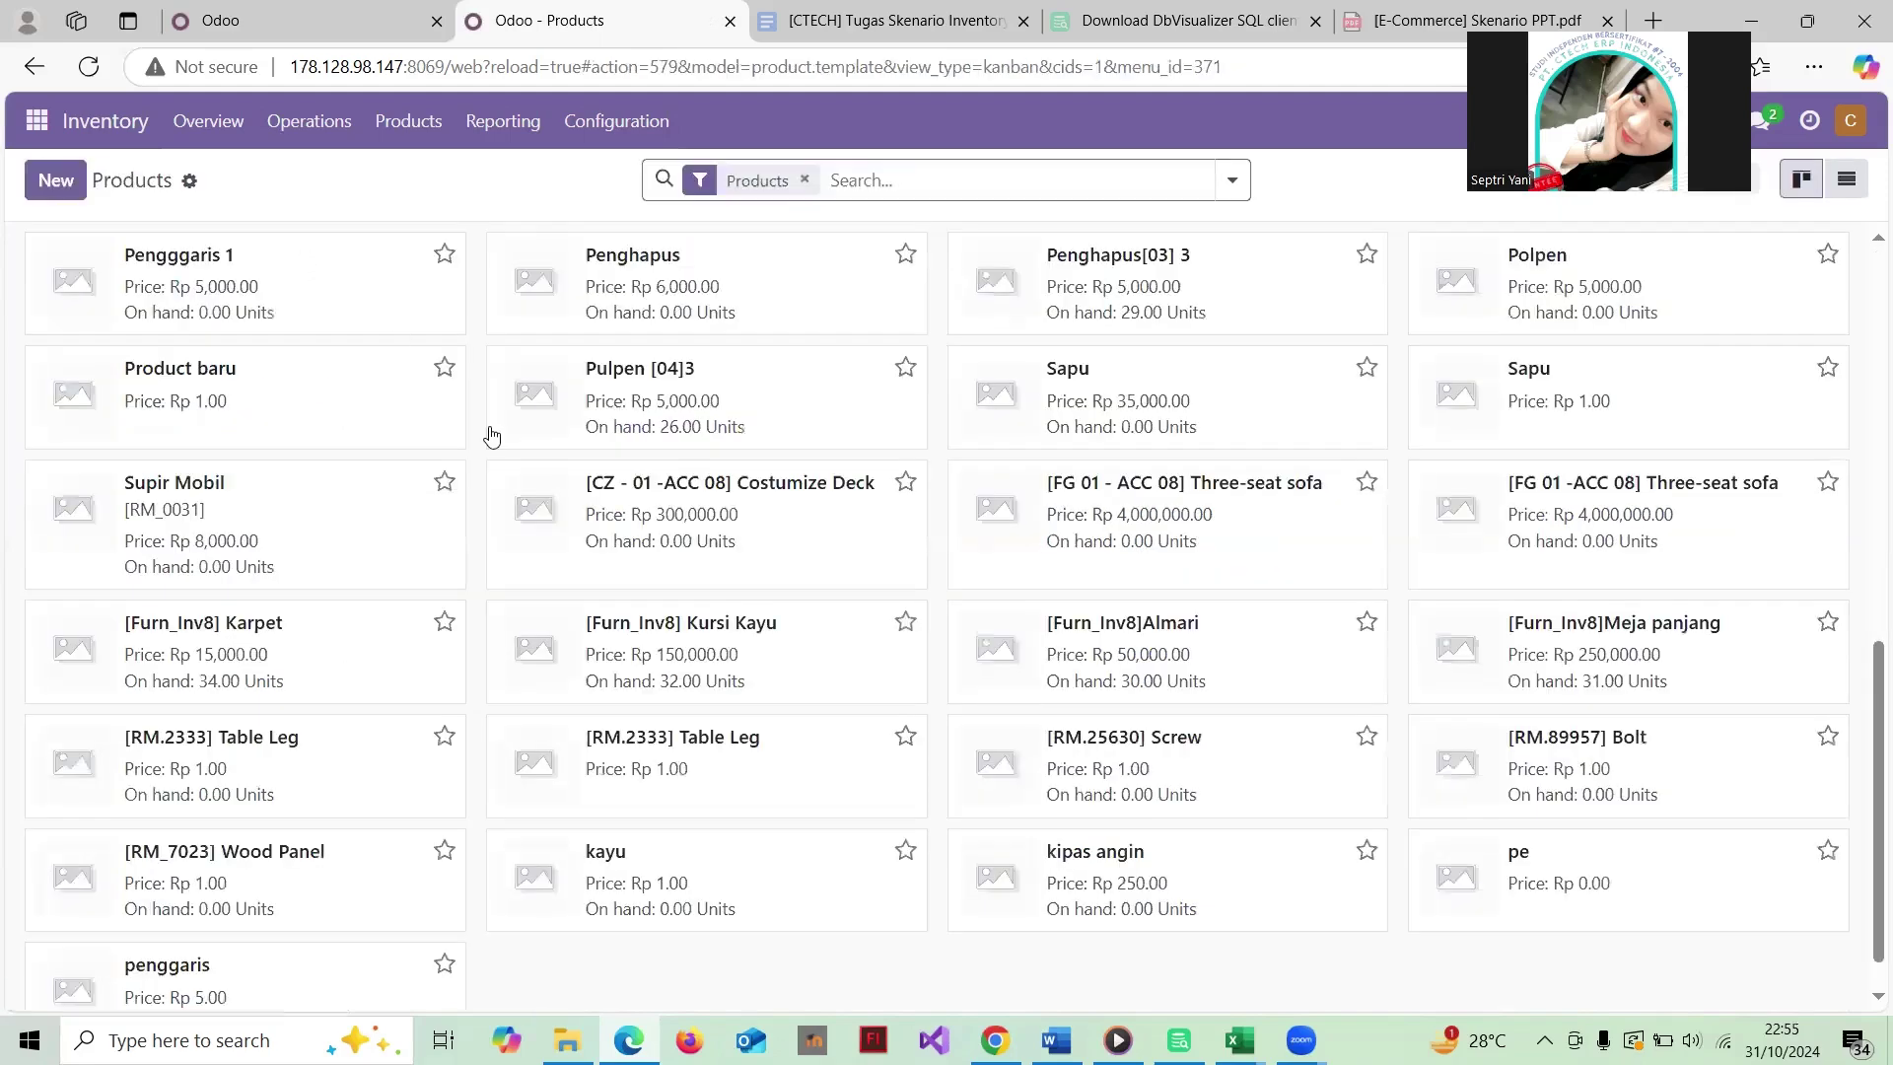
click(768, 496)
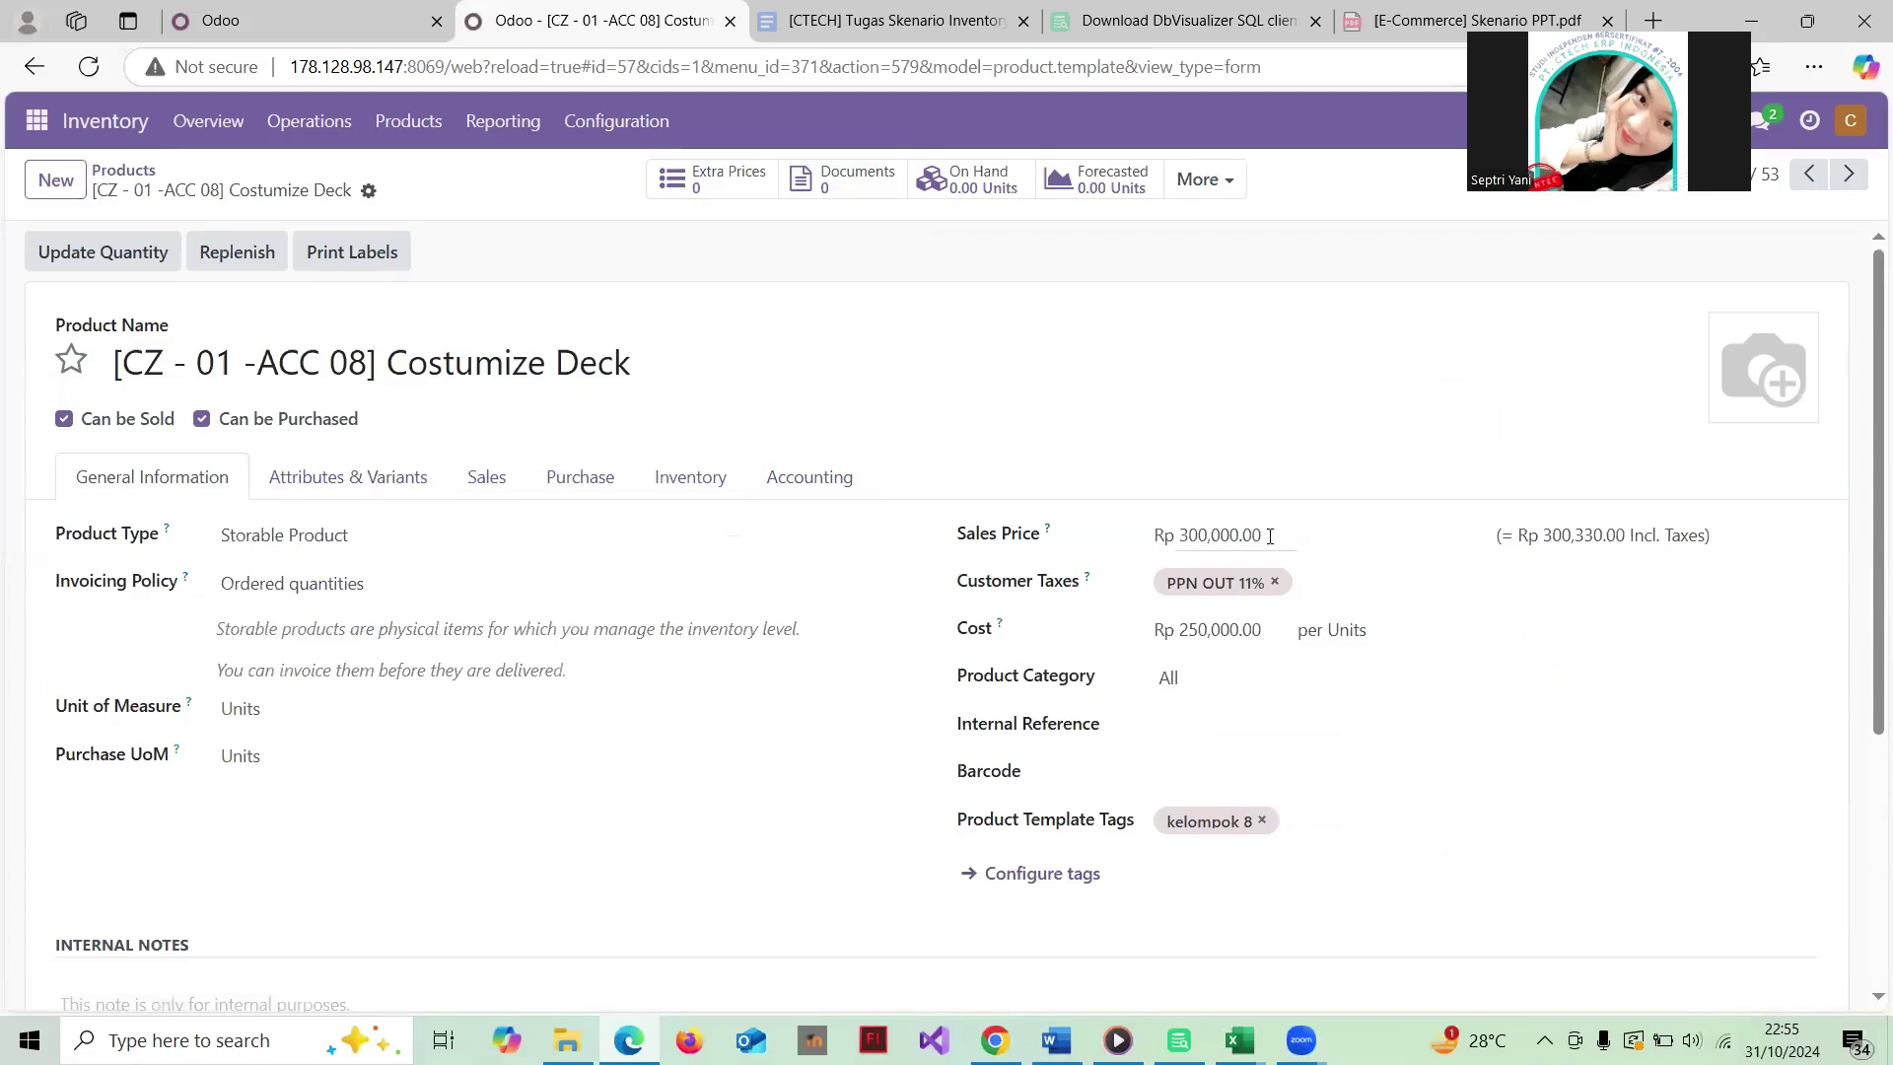
scroll(1134, 540, down, 1)
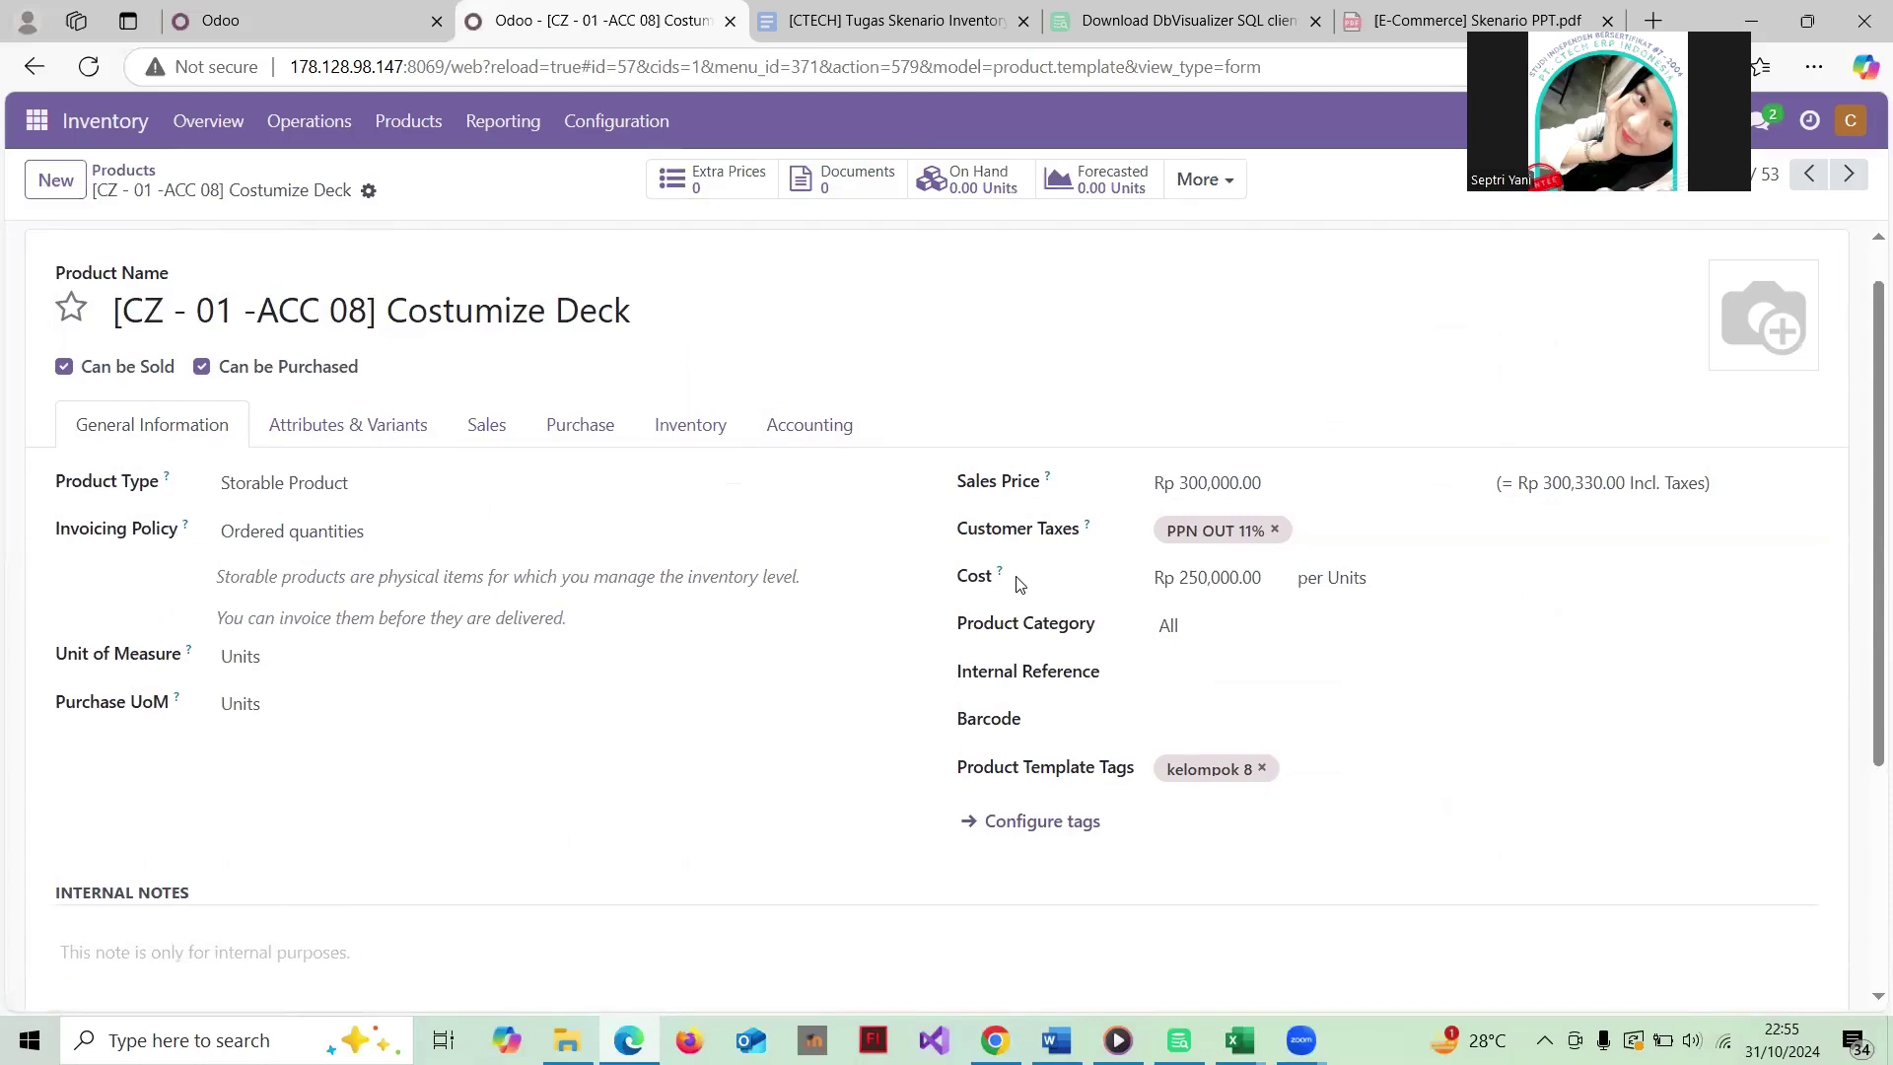
scroll(1199, 587, down, 3)
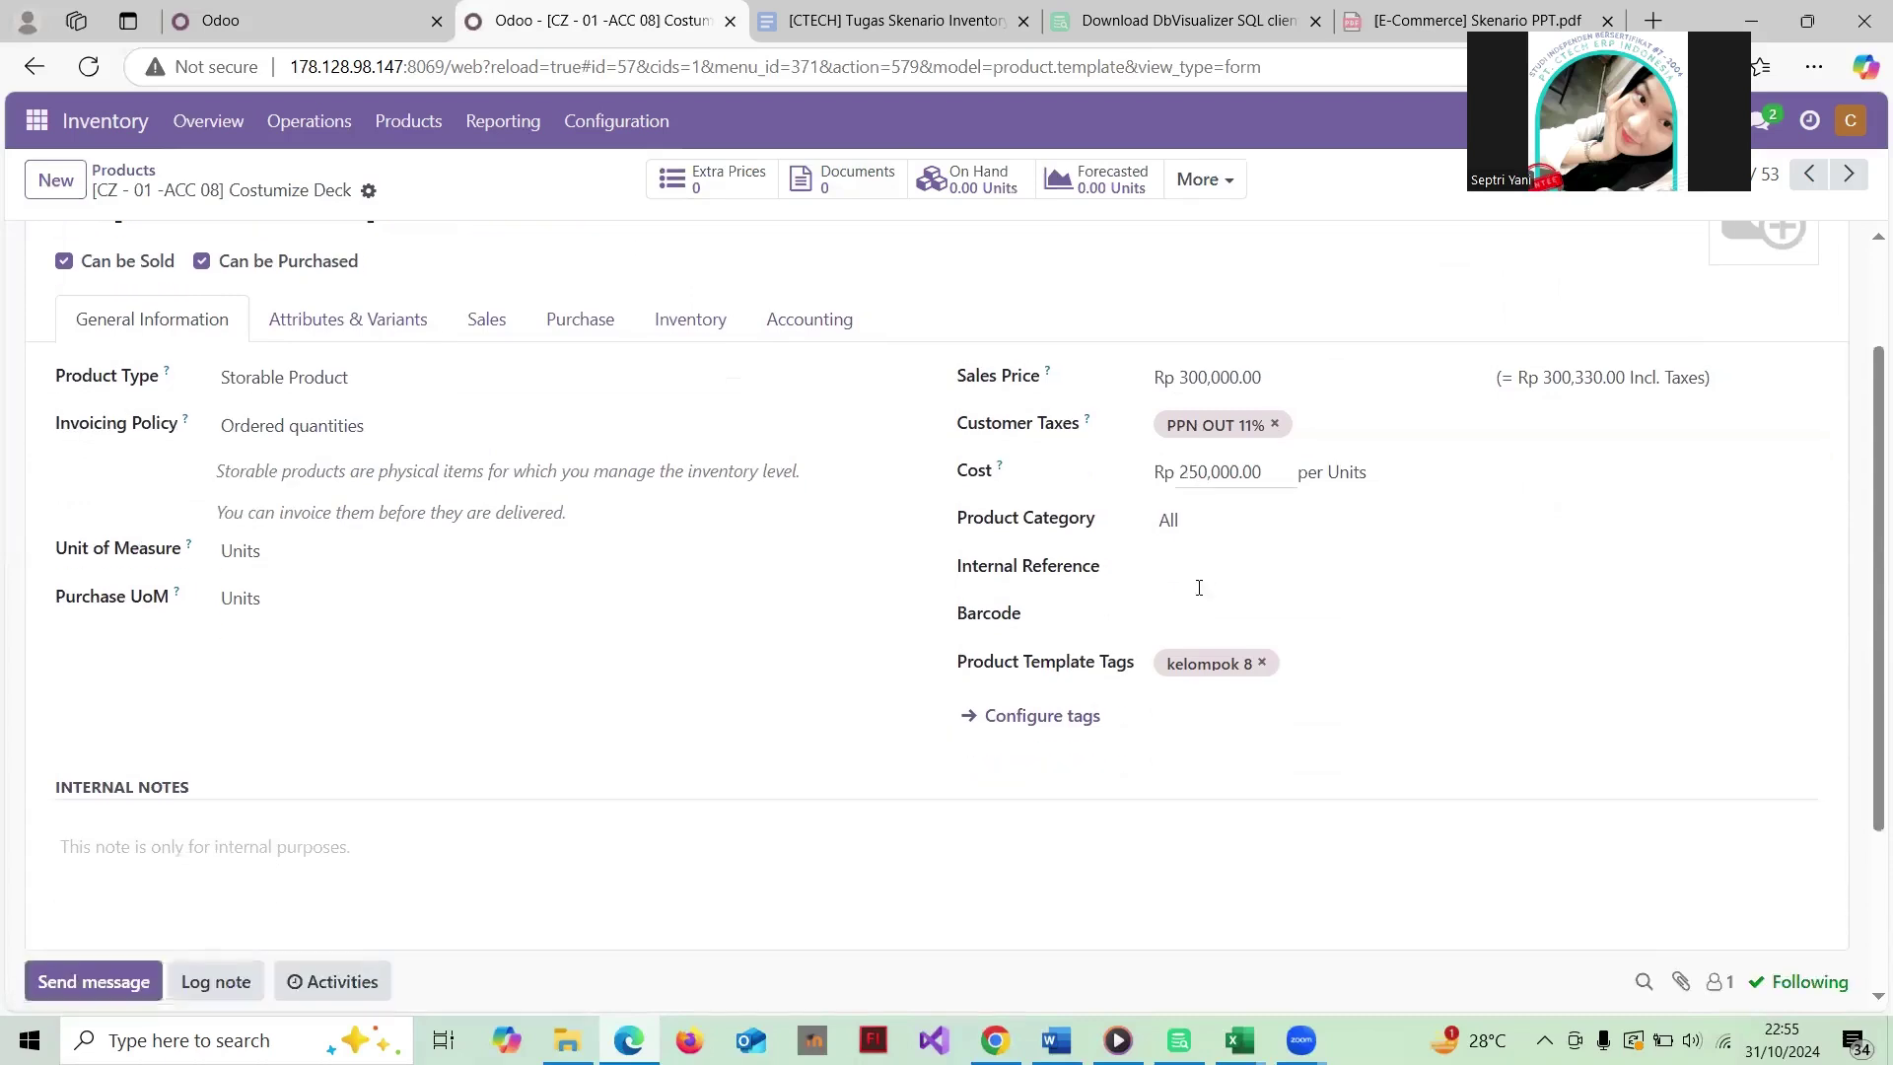
scroll(1198, 592, up, 2)
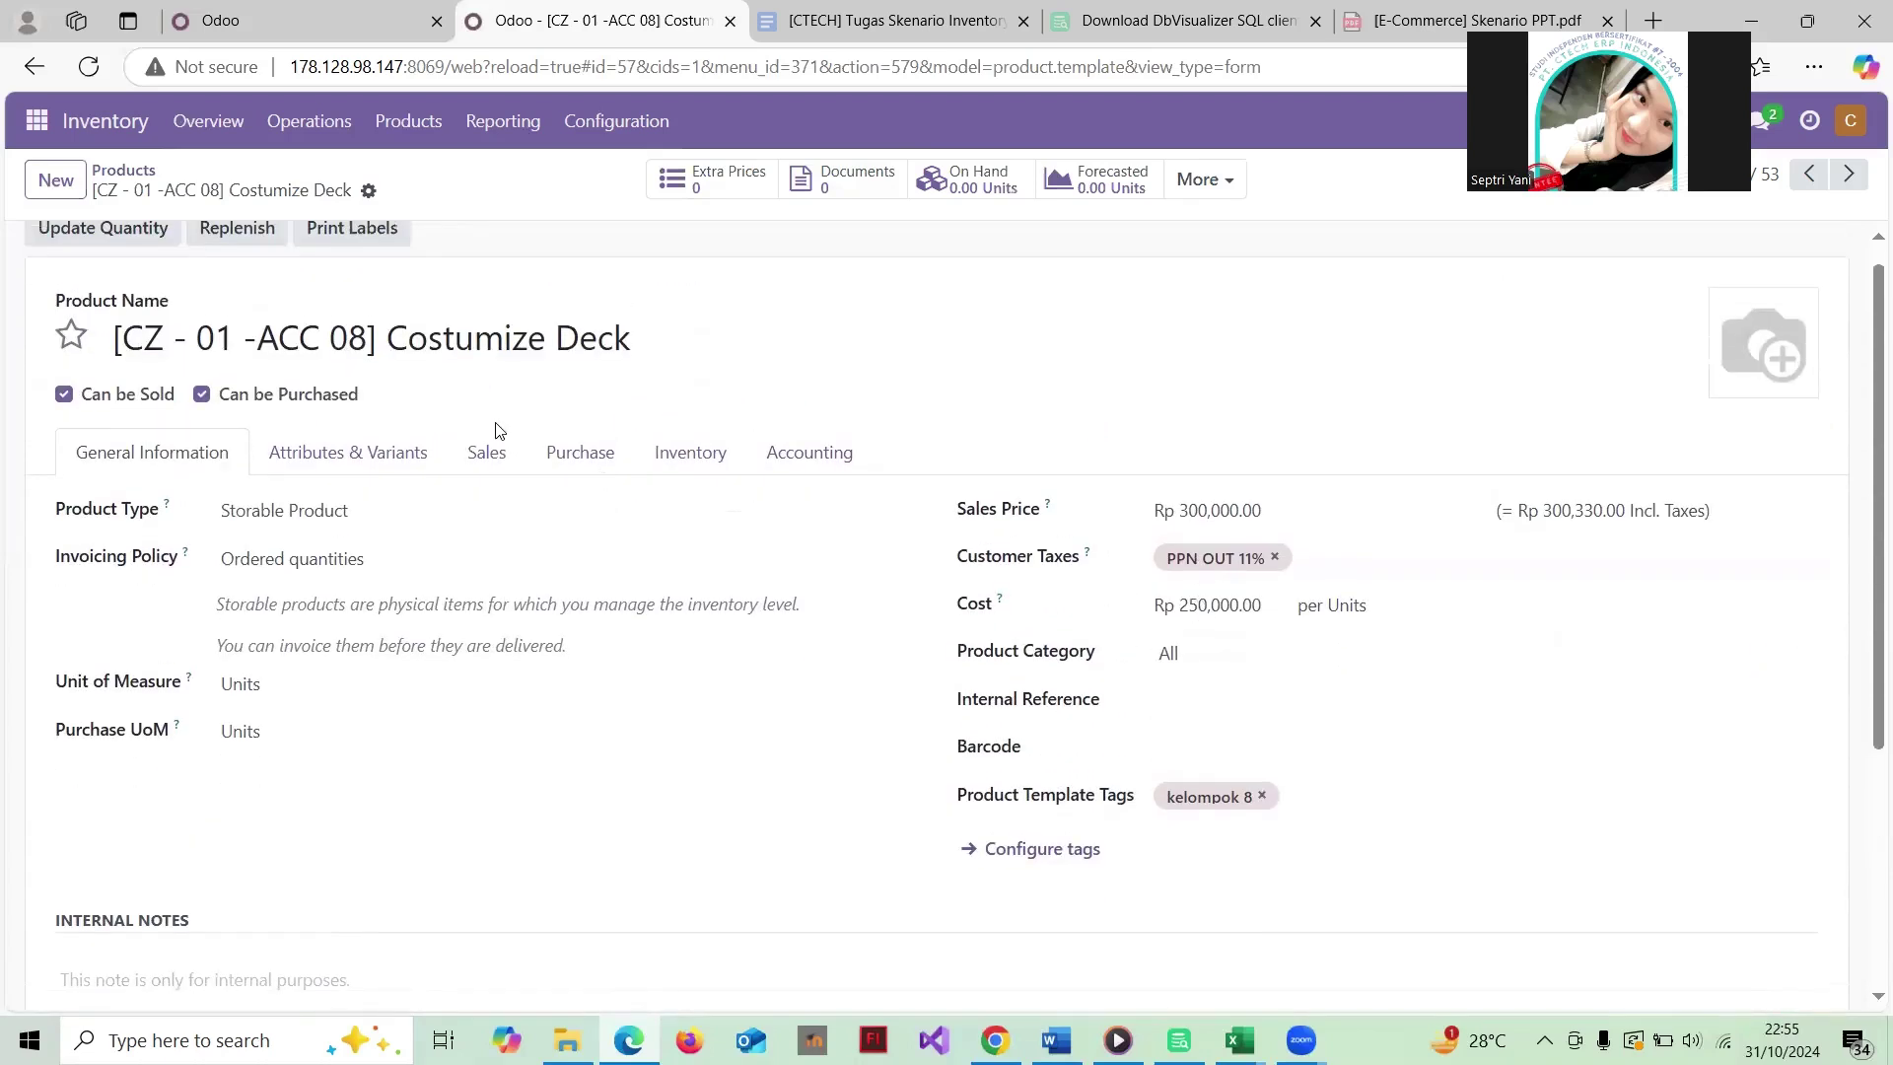
scroll(498, 431, up, 1)
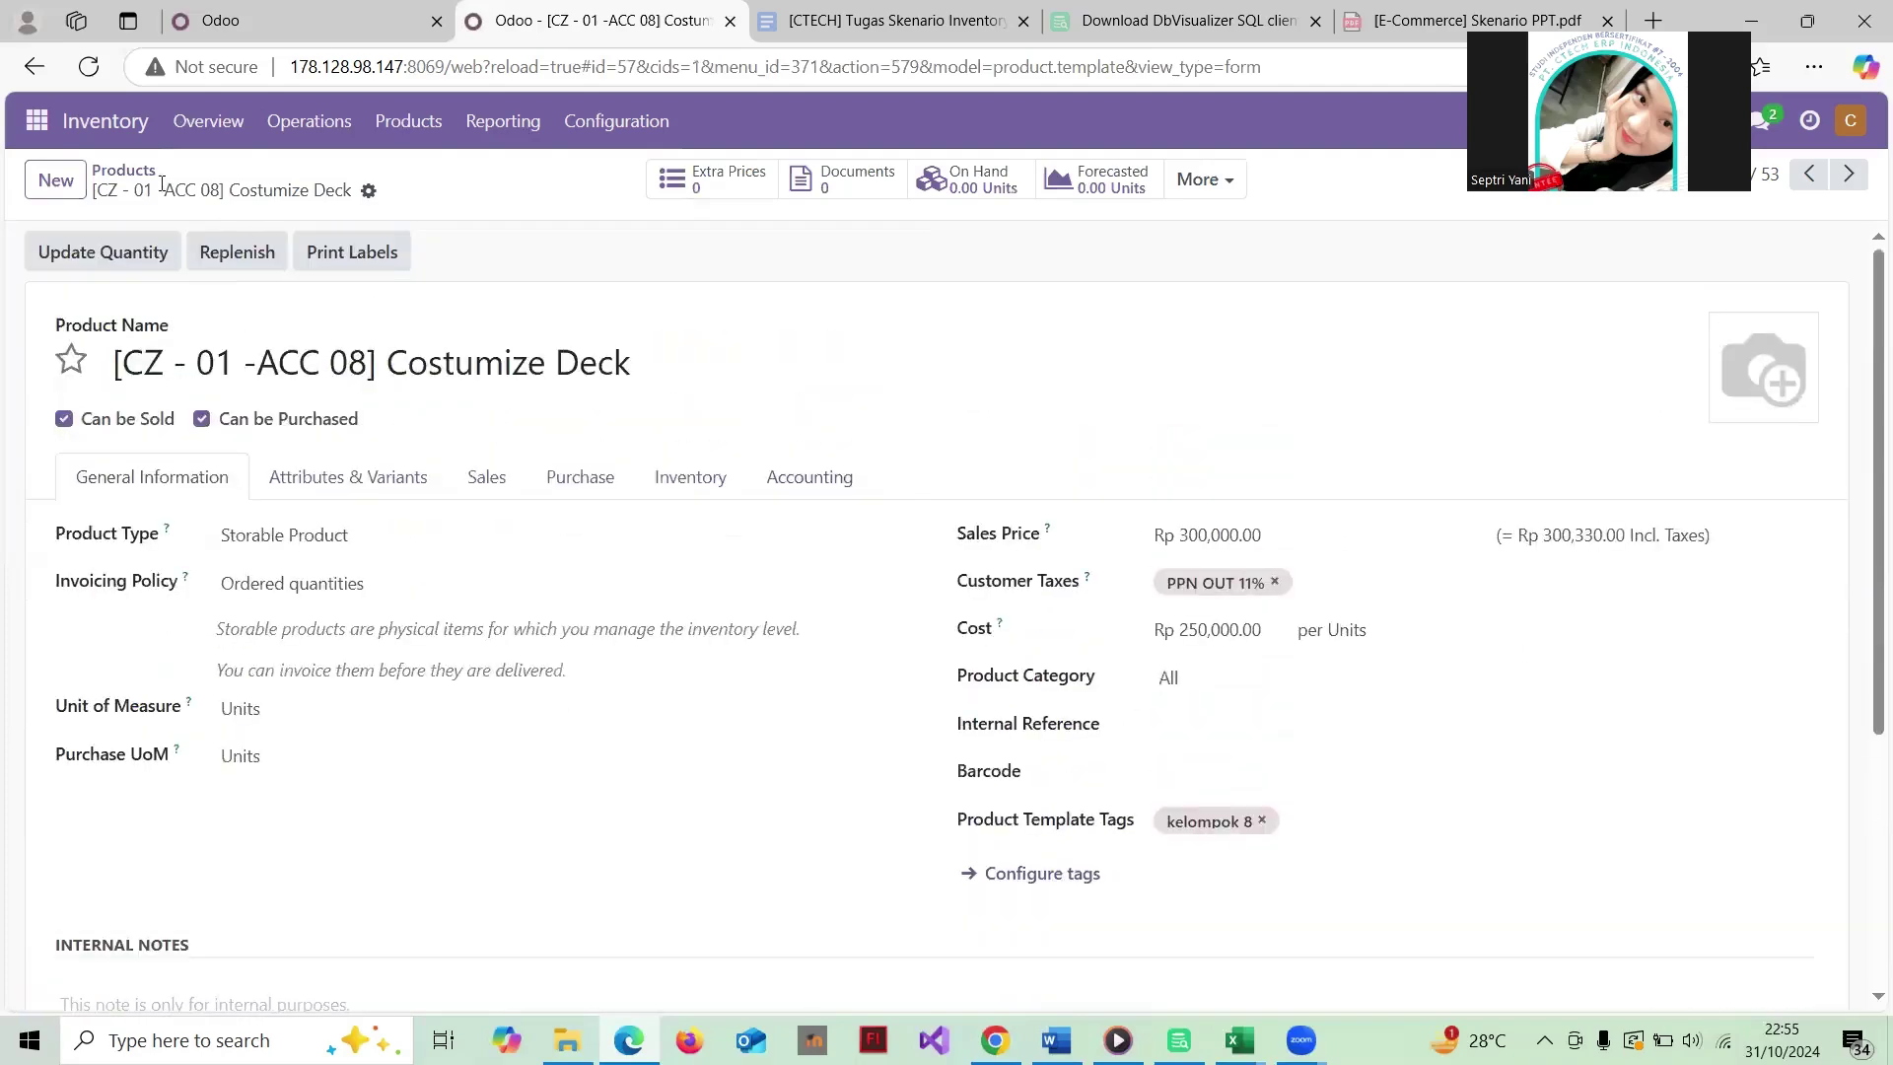
click(127, 171)
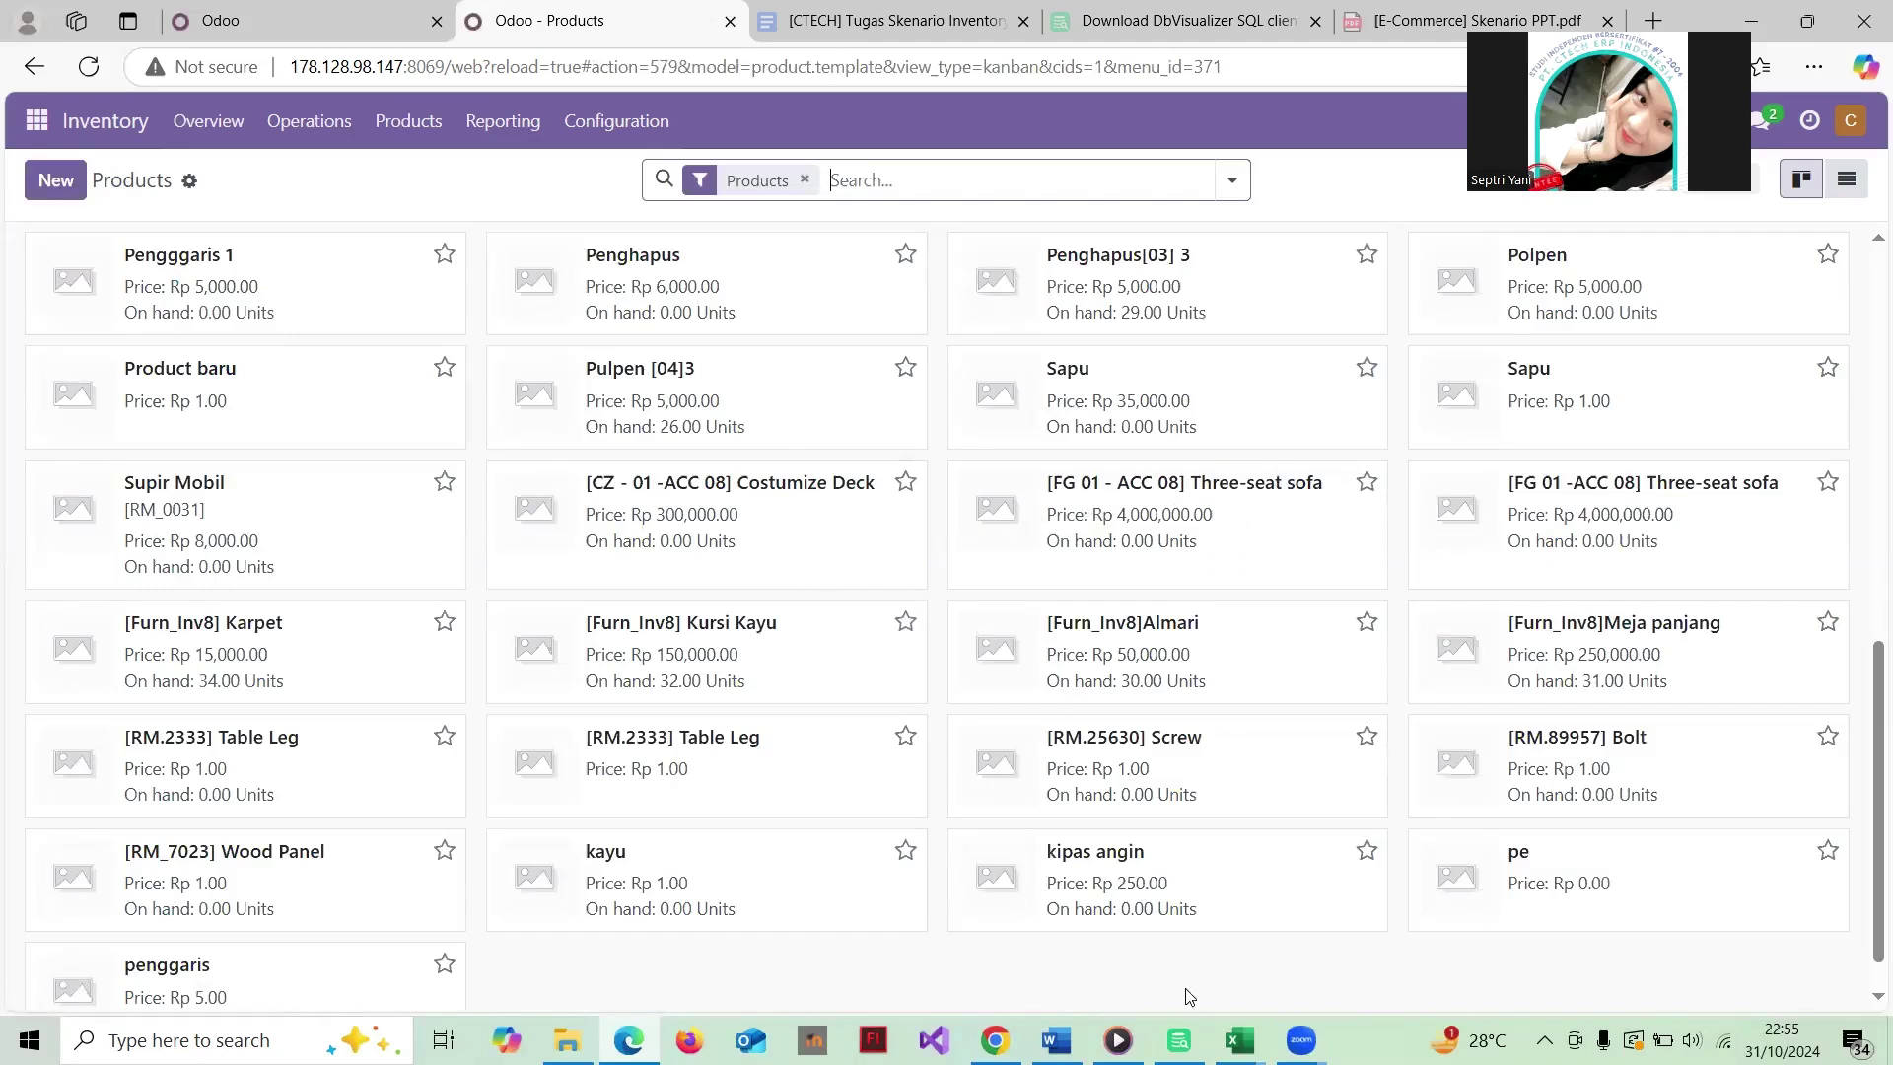
click(1239, 1040)
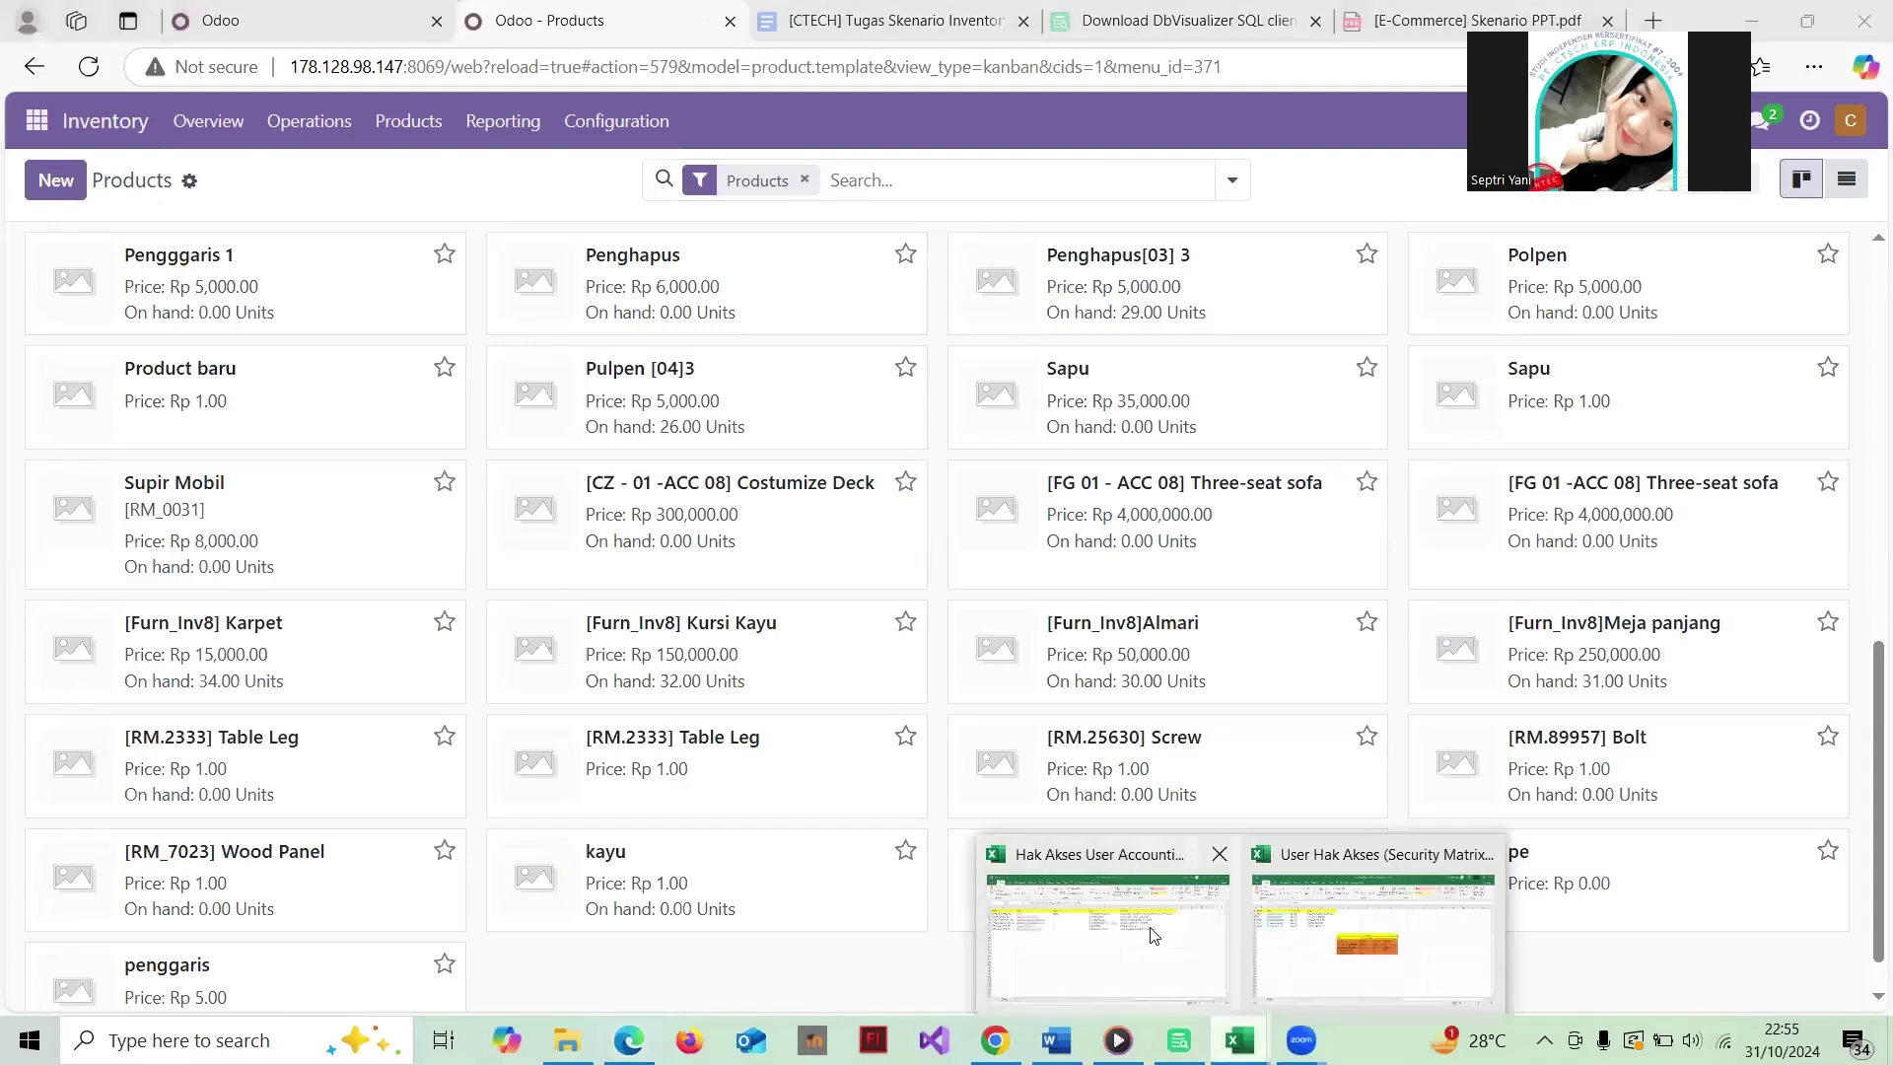
click(1153, 935)
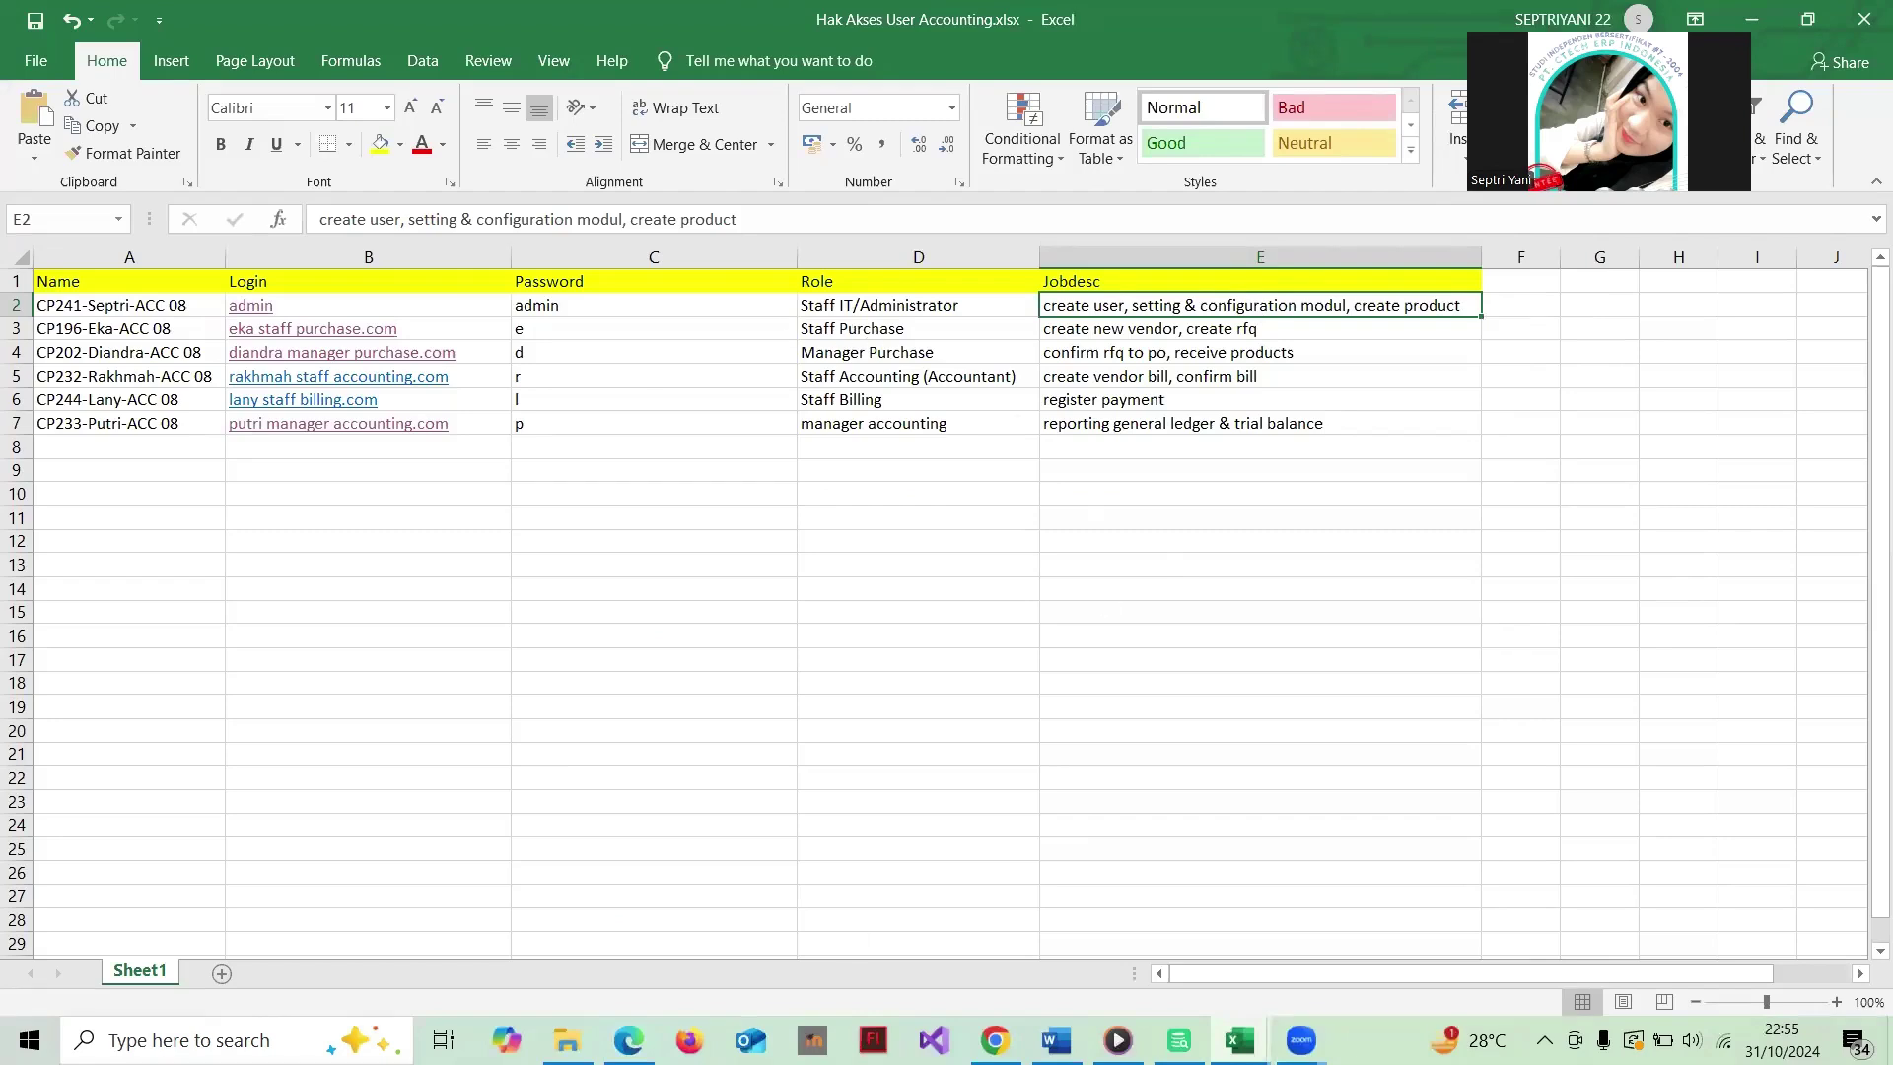
click(633, 1041)
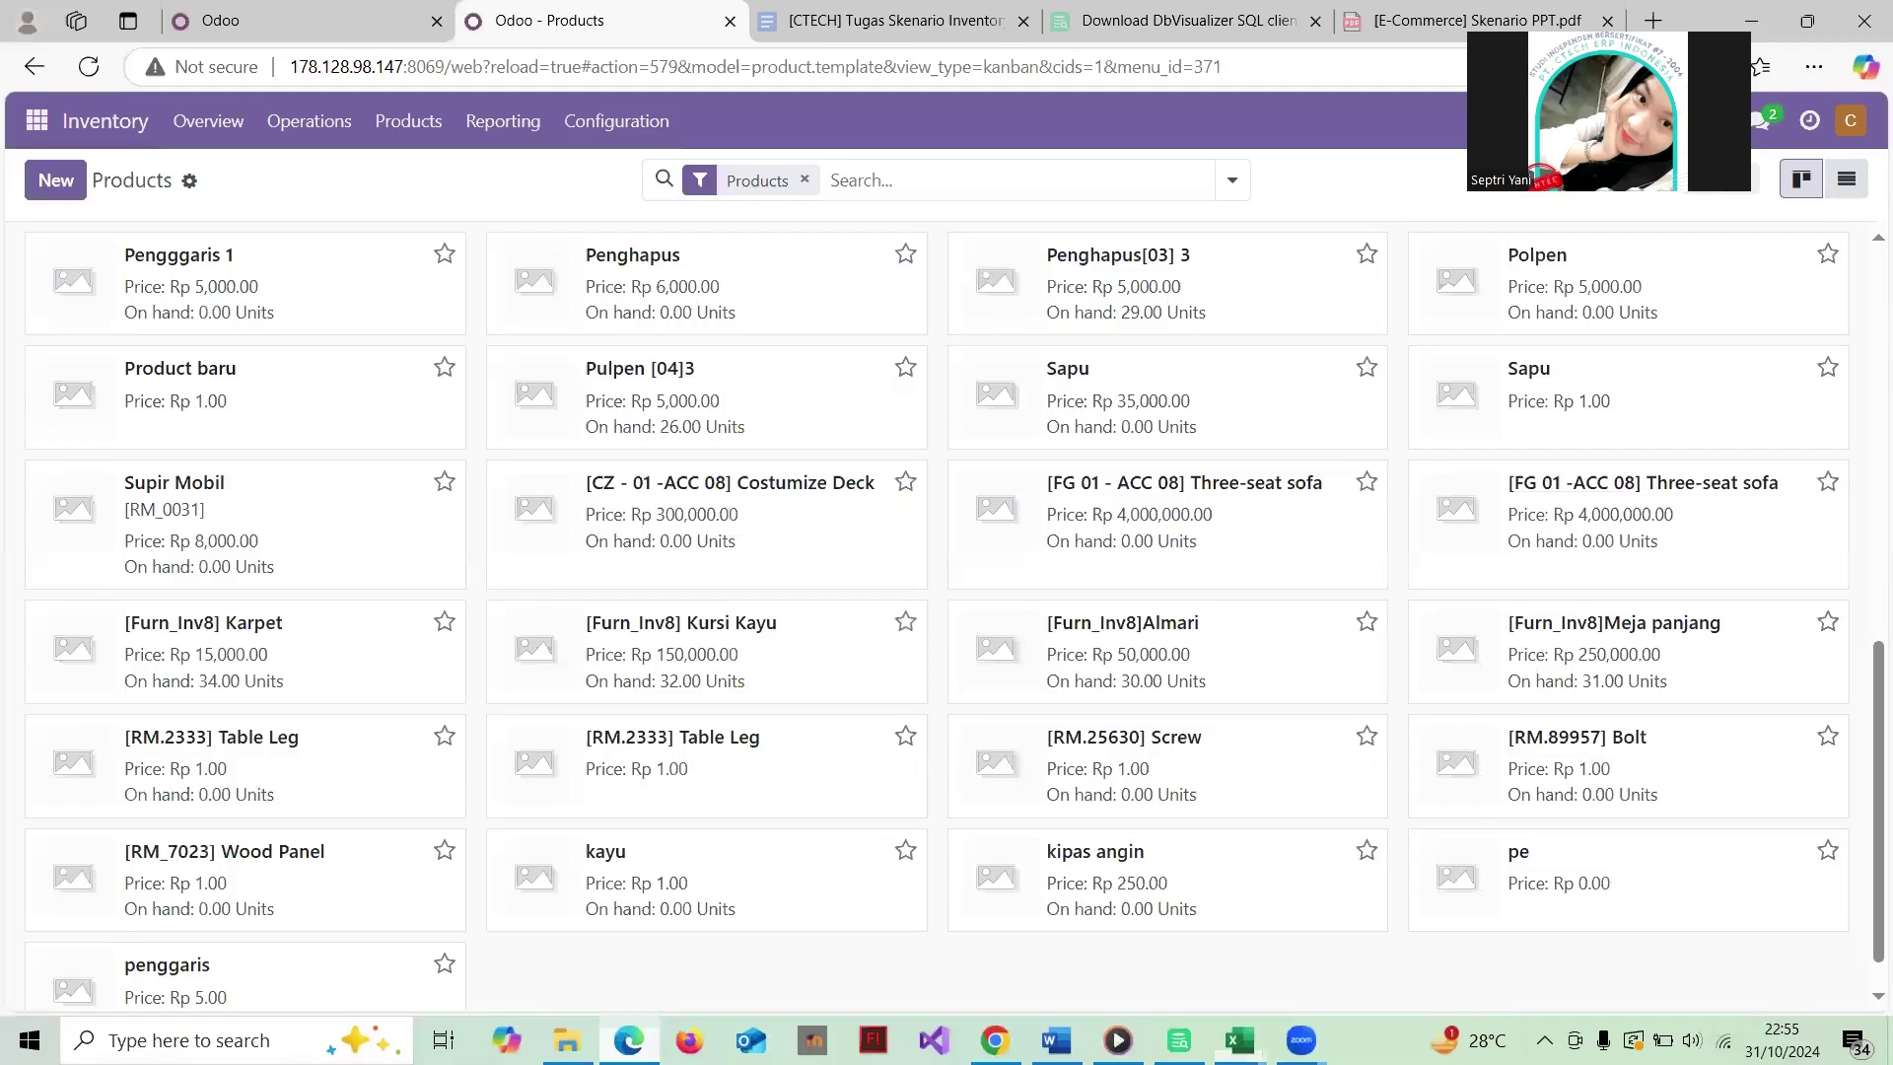
Step: Switch to Discuss, showing the Inbox and the accounting kelompok 8 and general channels
click(36, 121)
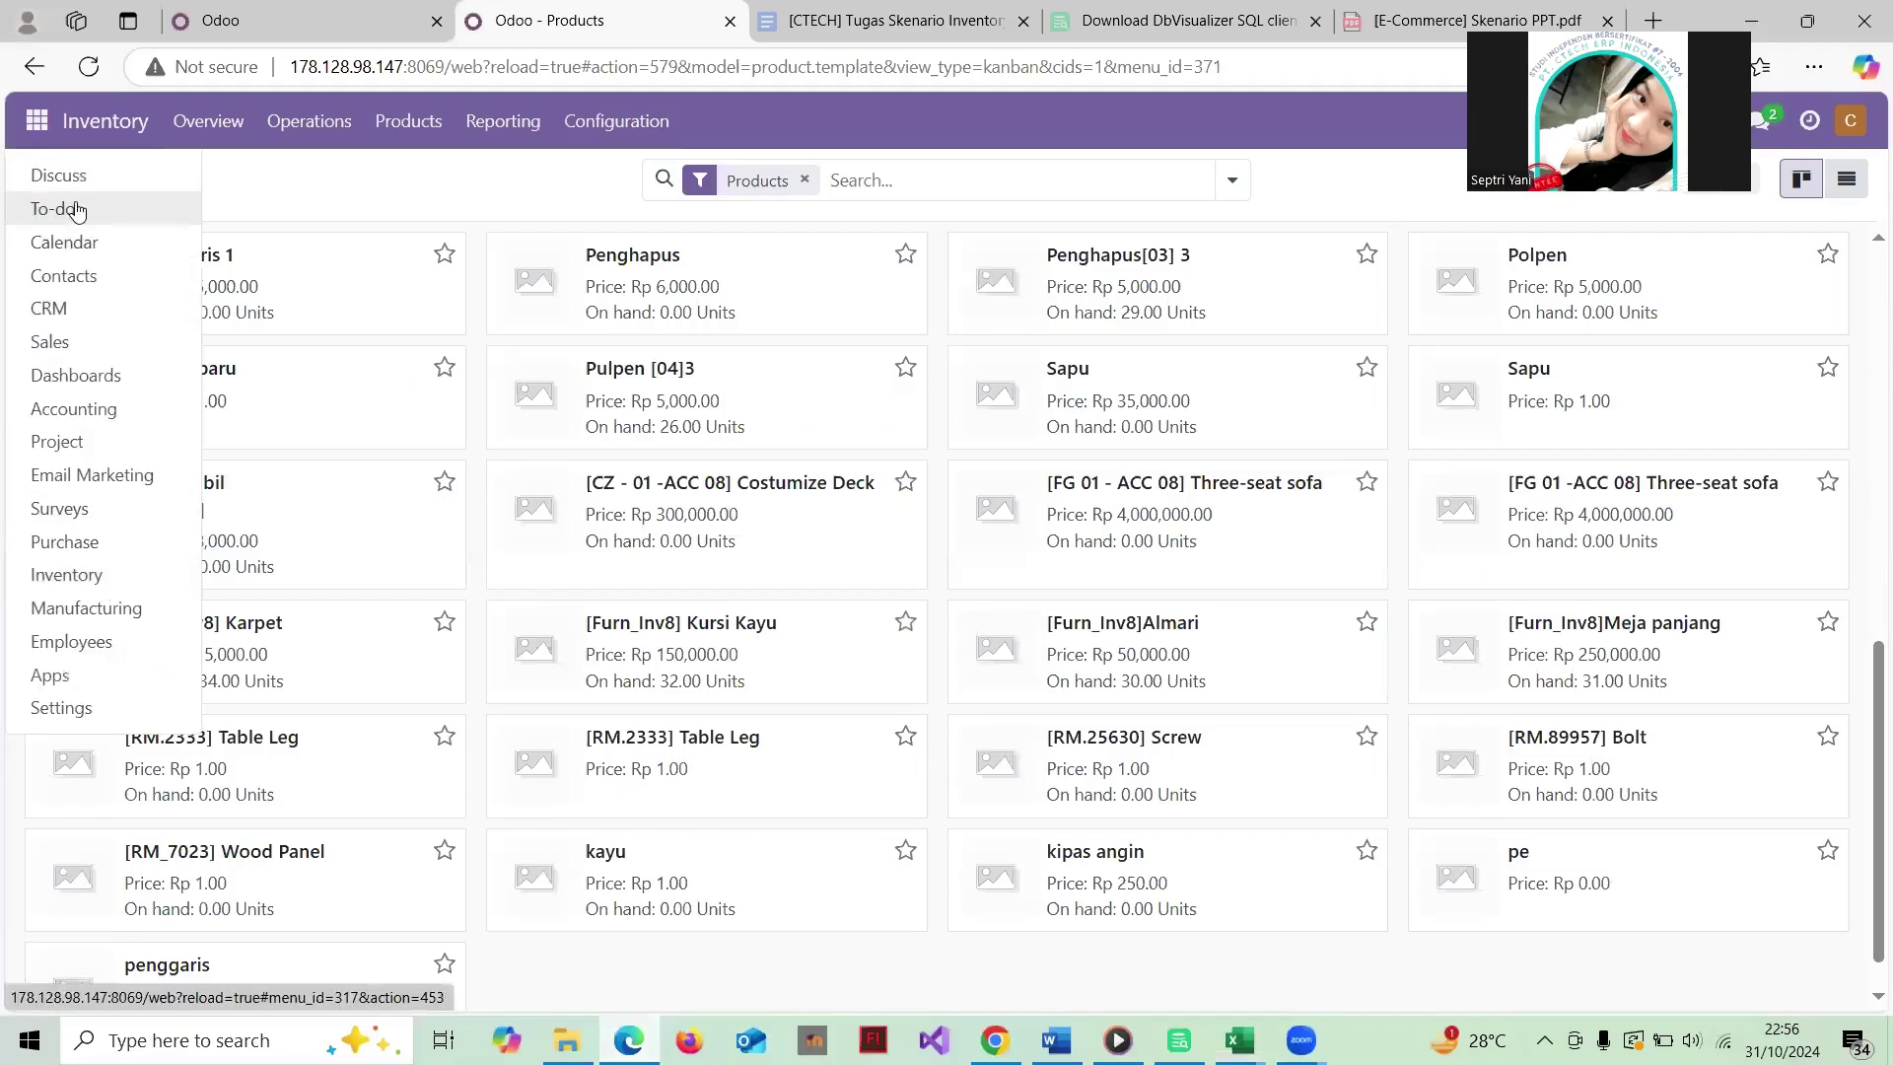
click(58, 176)
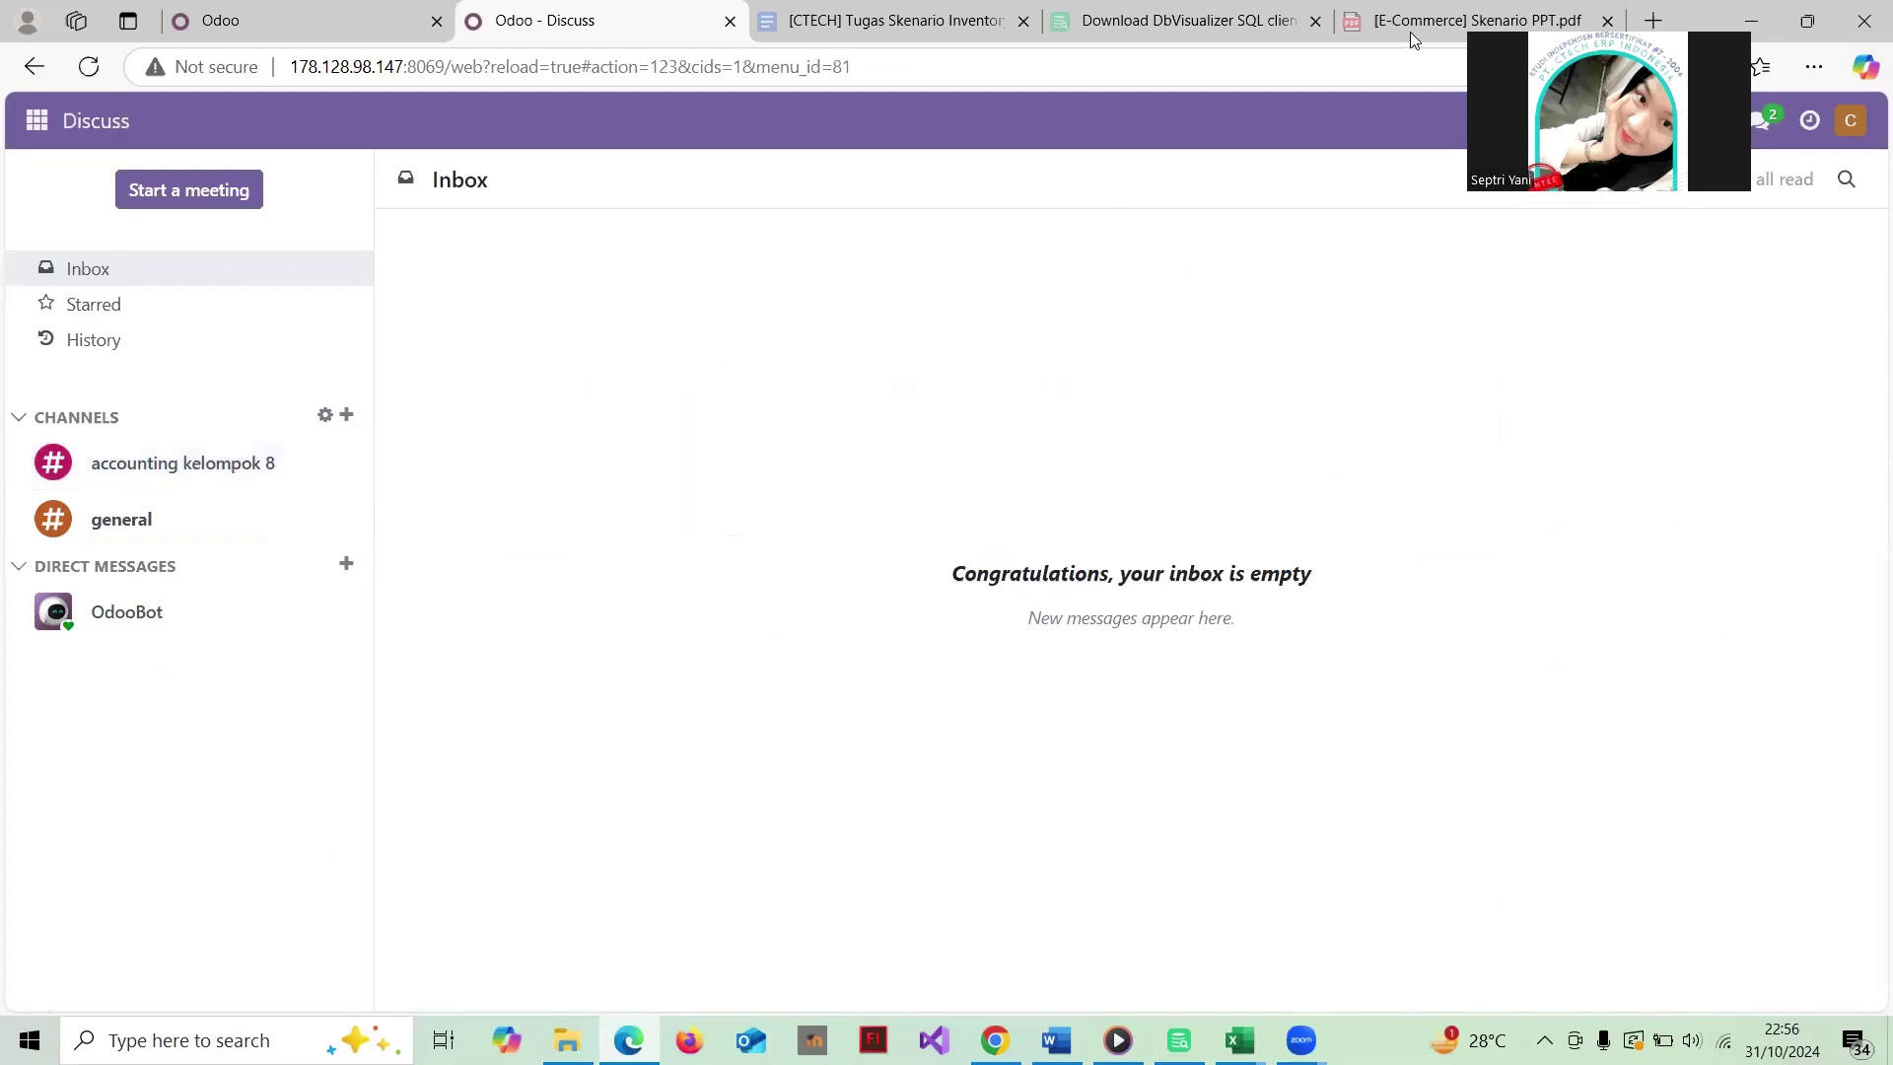
drag(1474, 39, 1238, 39)
Step: Open the accounting kelompok 8 channel's Add Users list and select the first team member
click(232, 465)
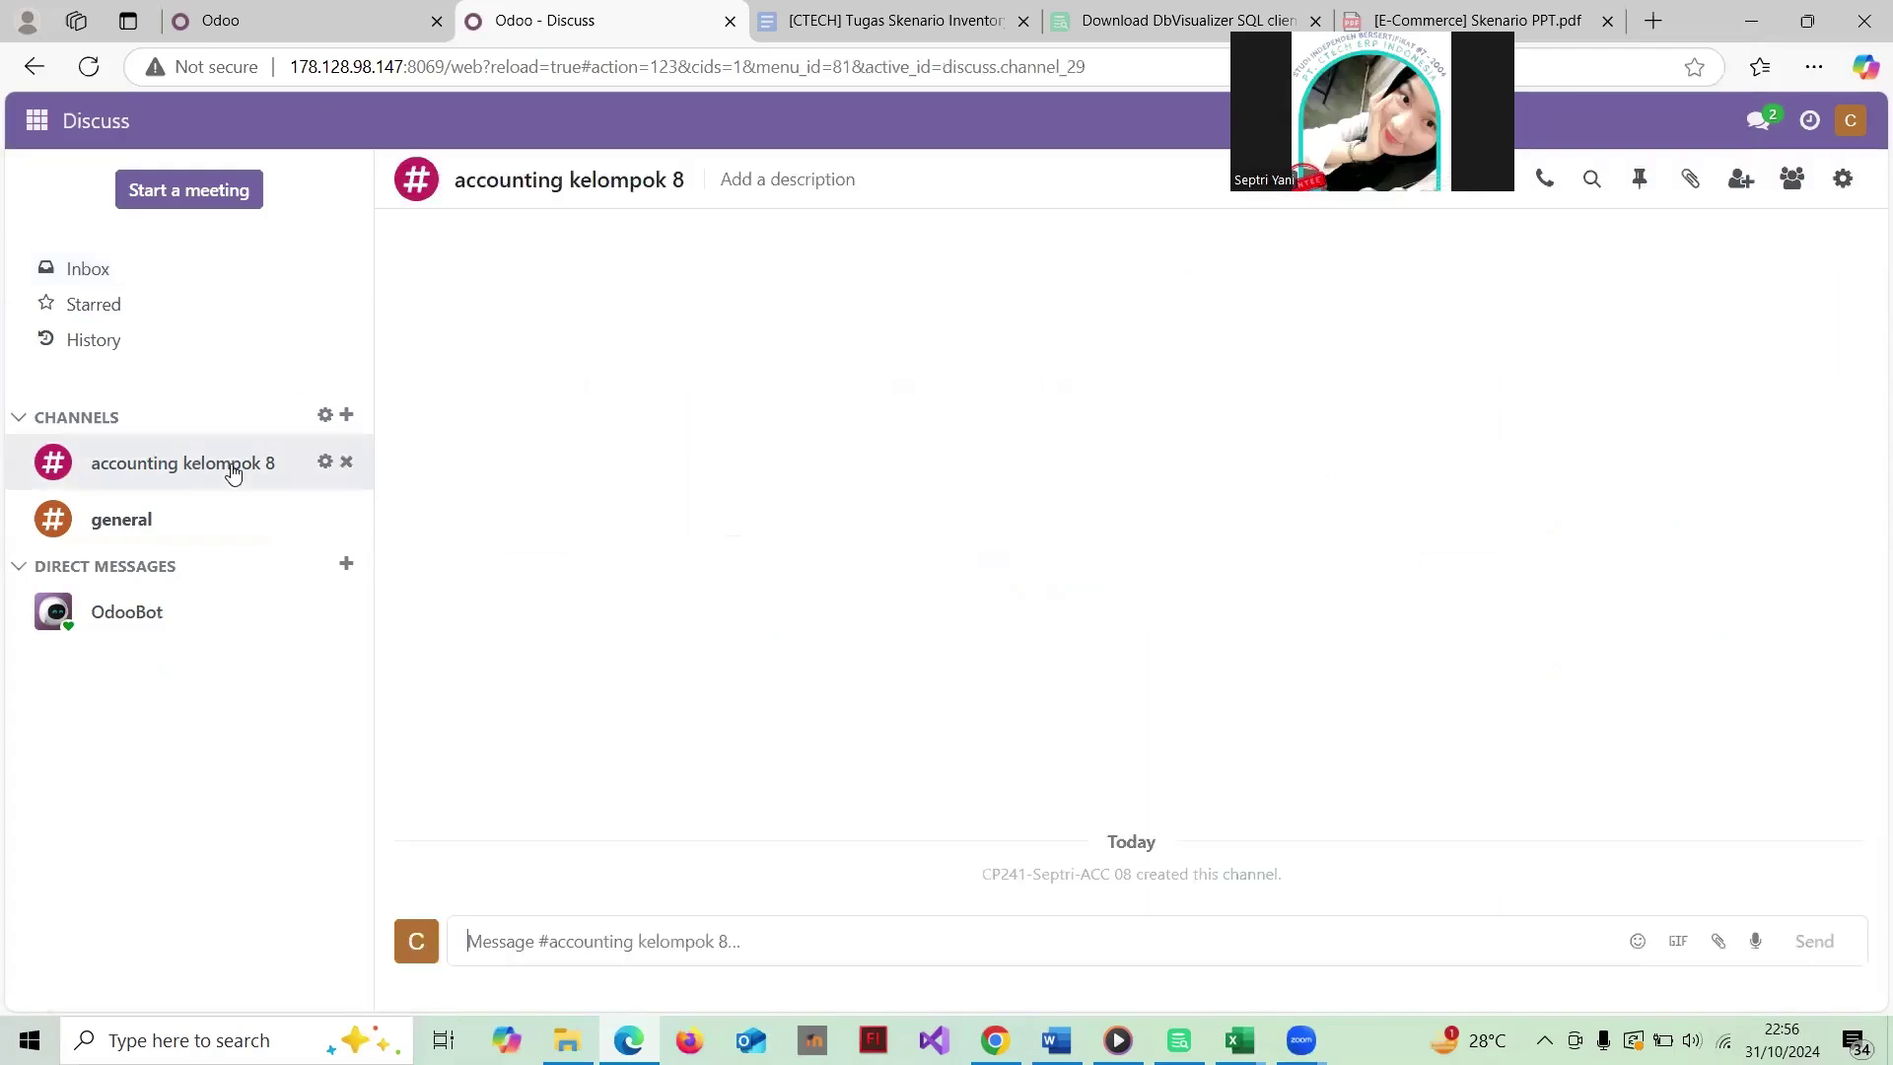
click(1741, 182)
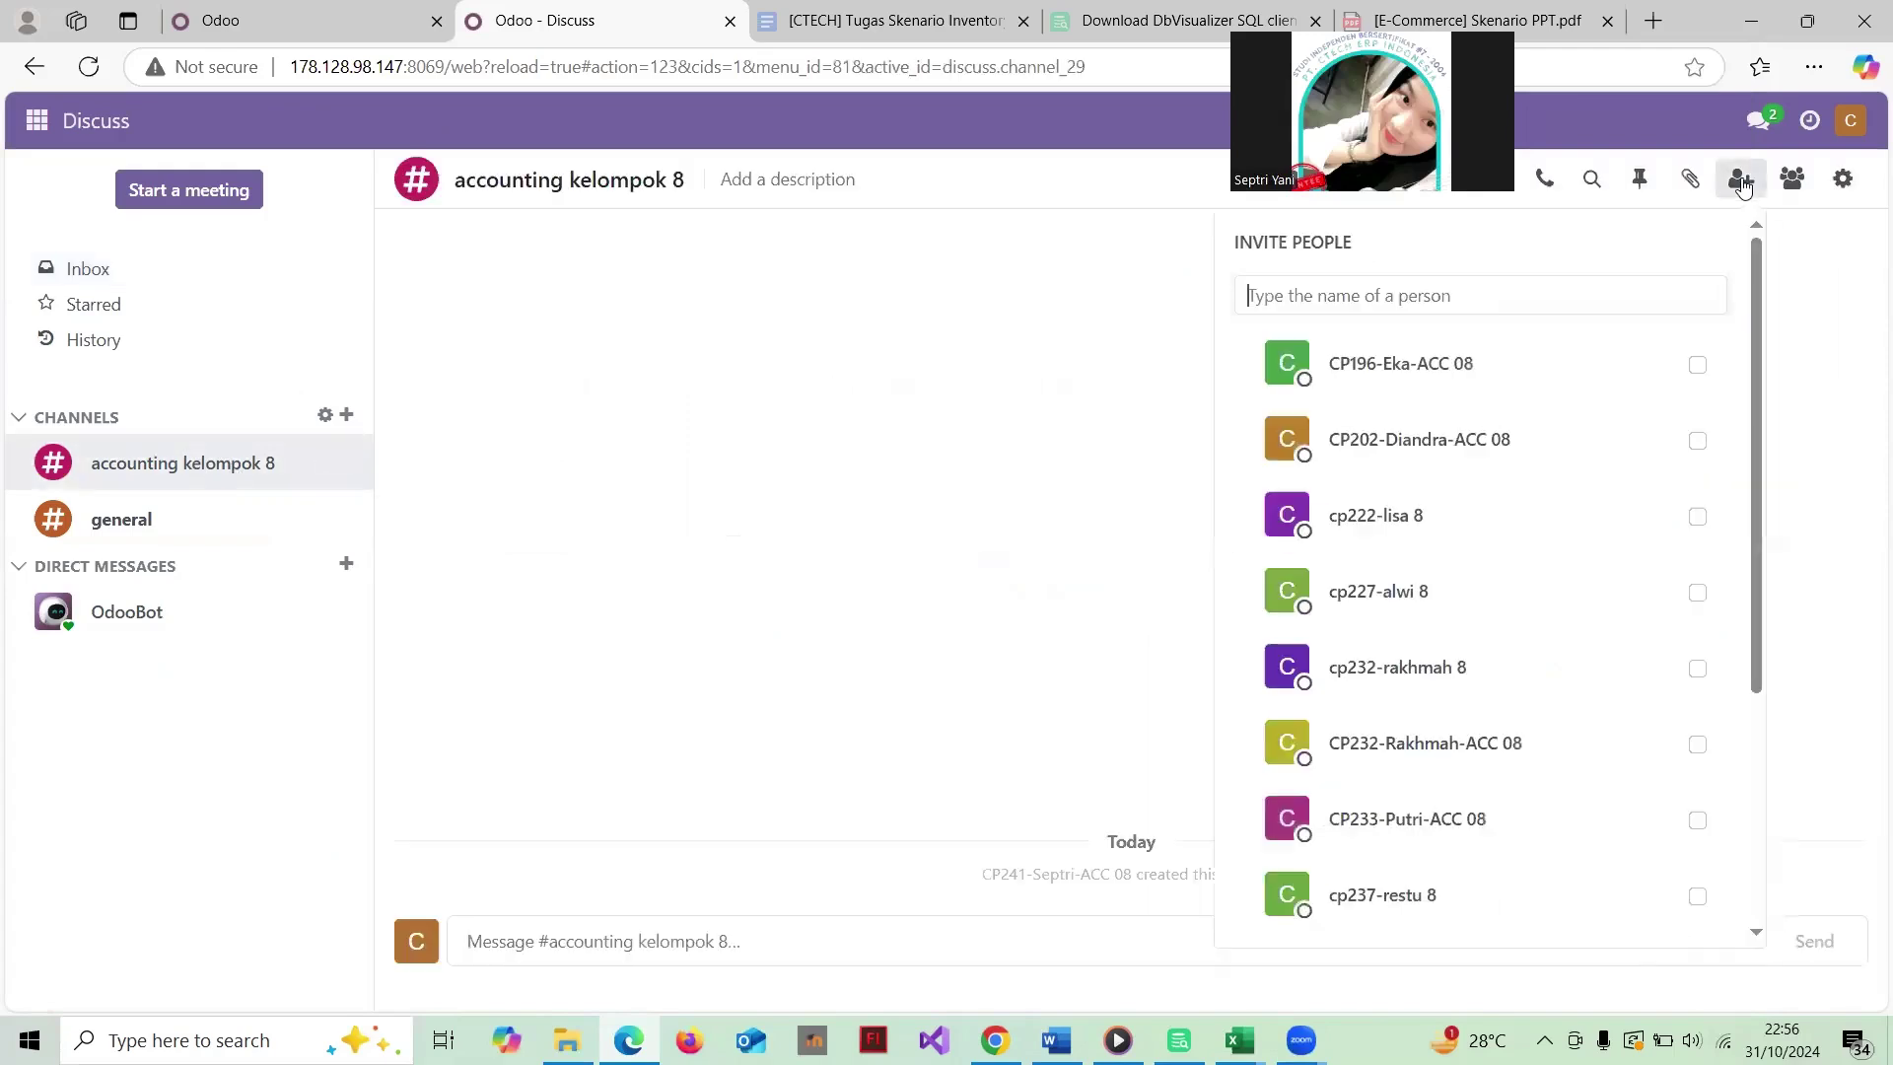
click(1697, 366)
scroll(1702, 454, down, 1)
scroll(1703, 455, up, 1)
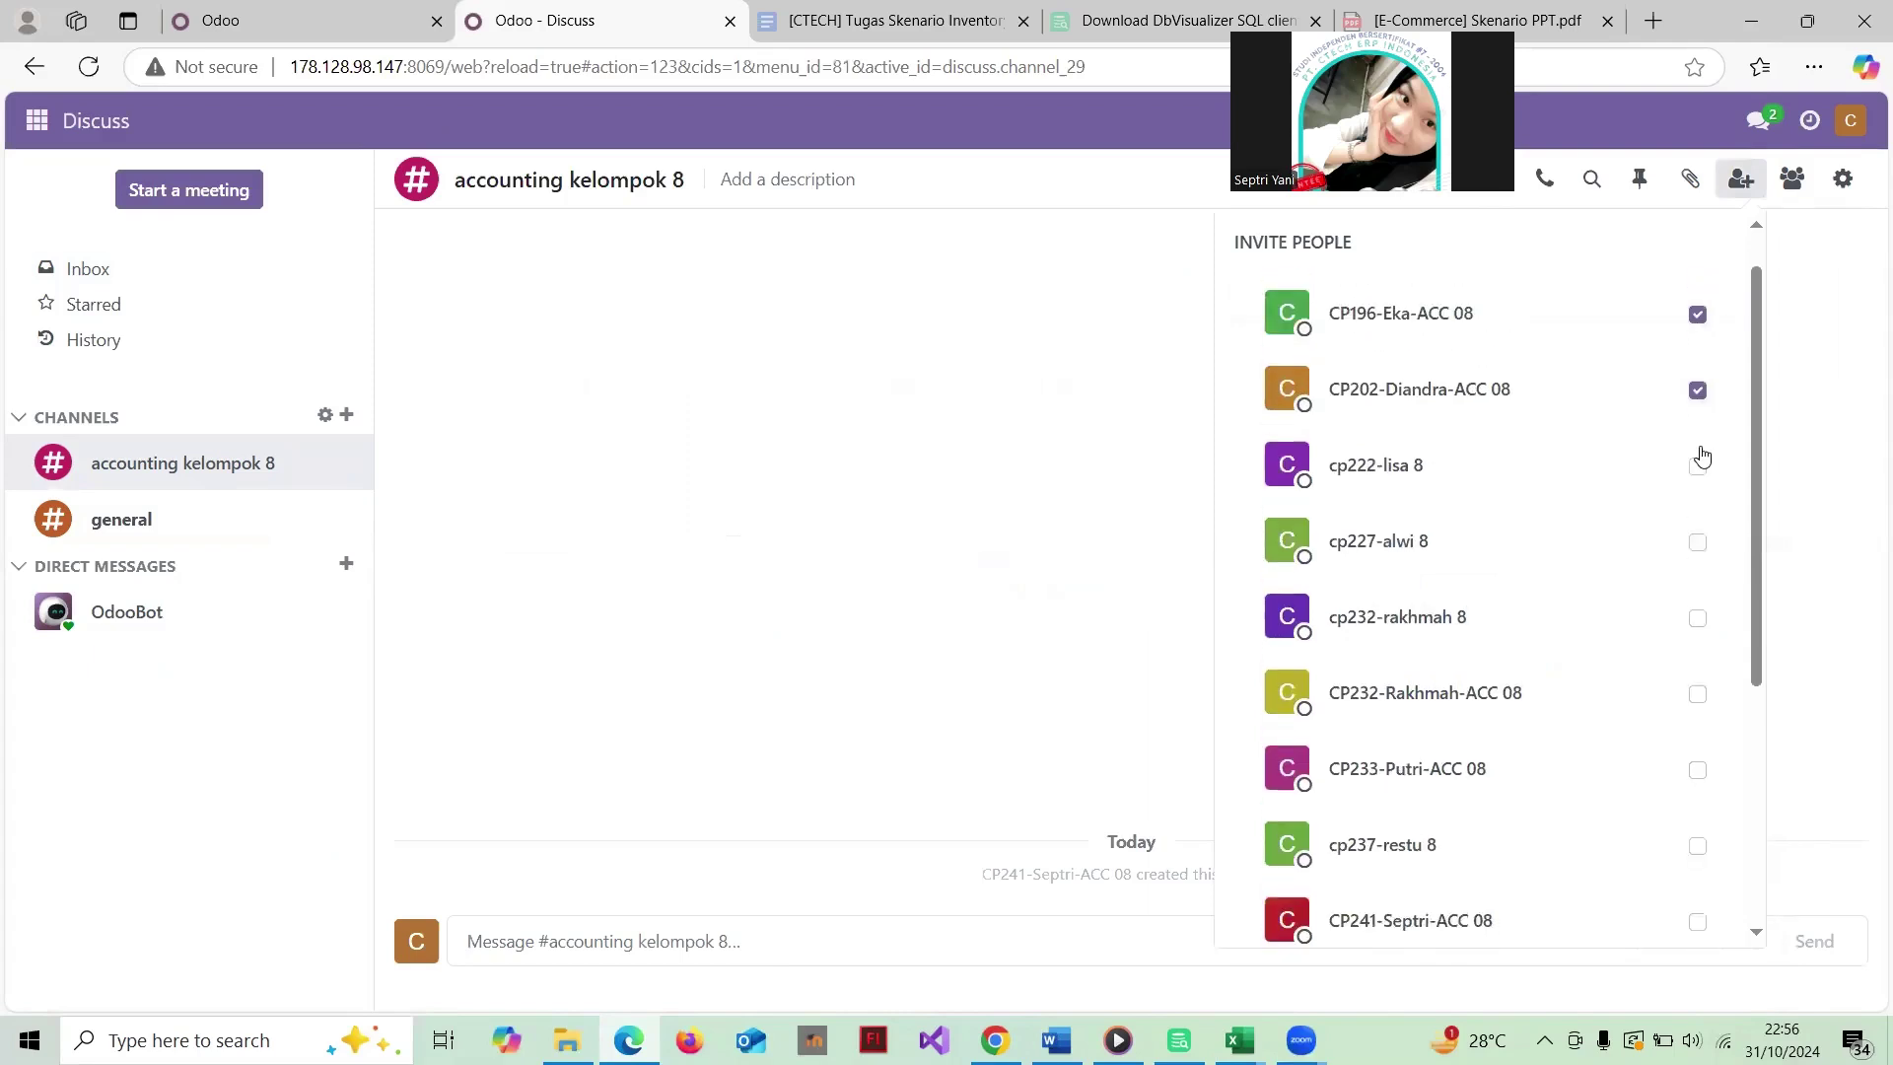
scroll(1702, 453, down, 2)
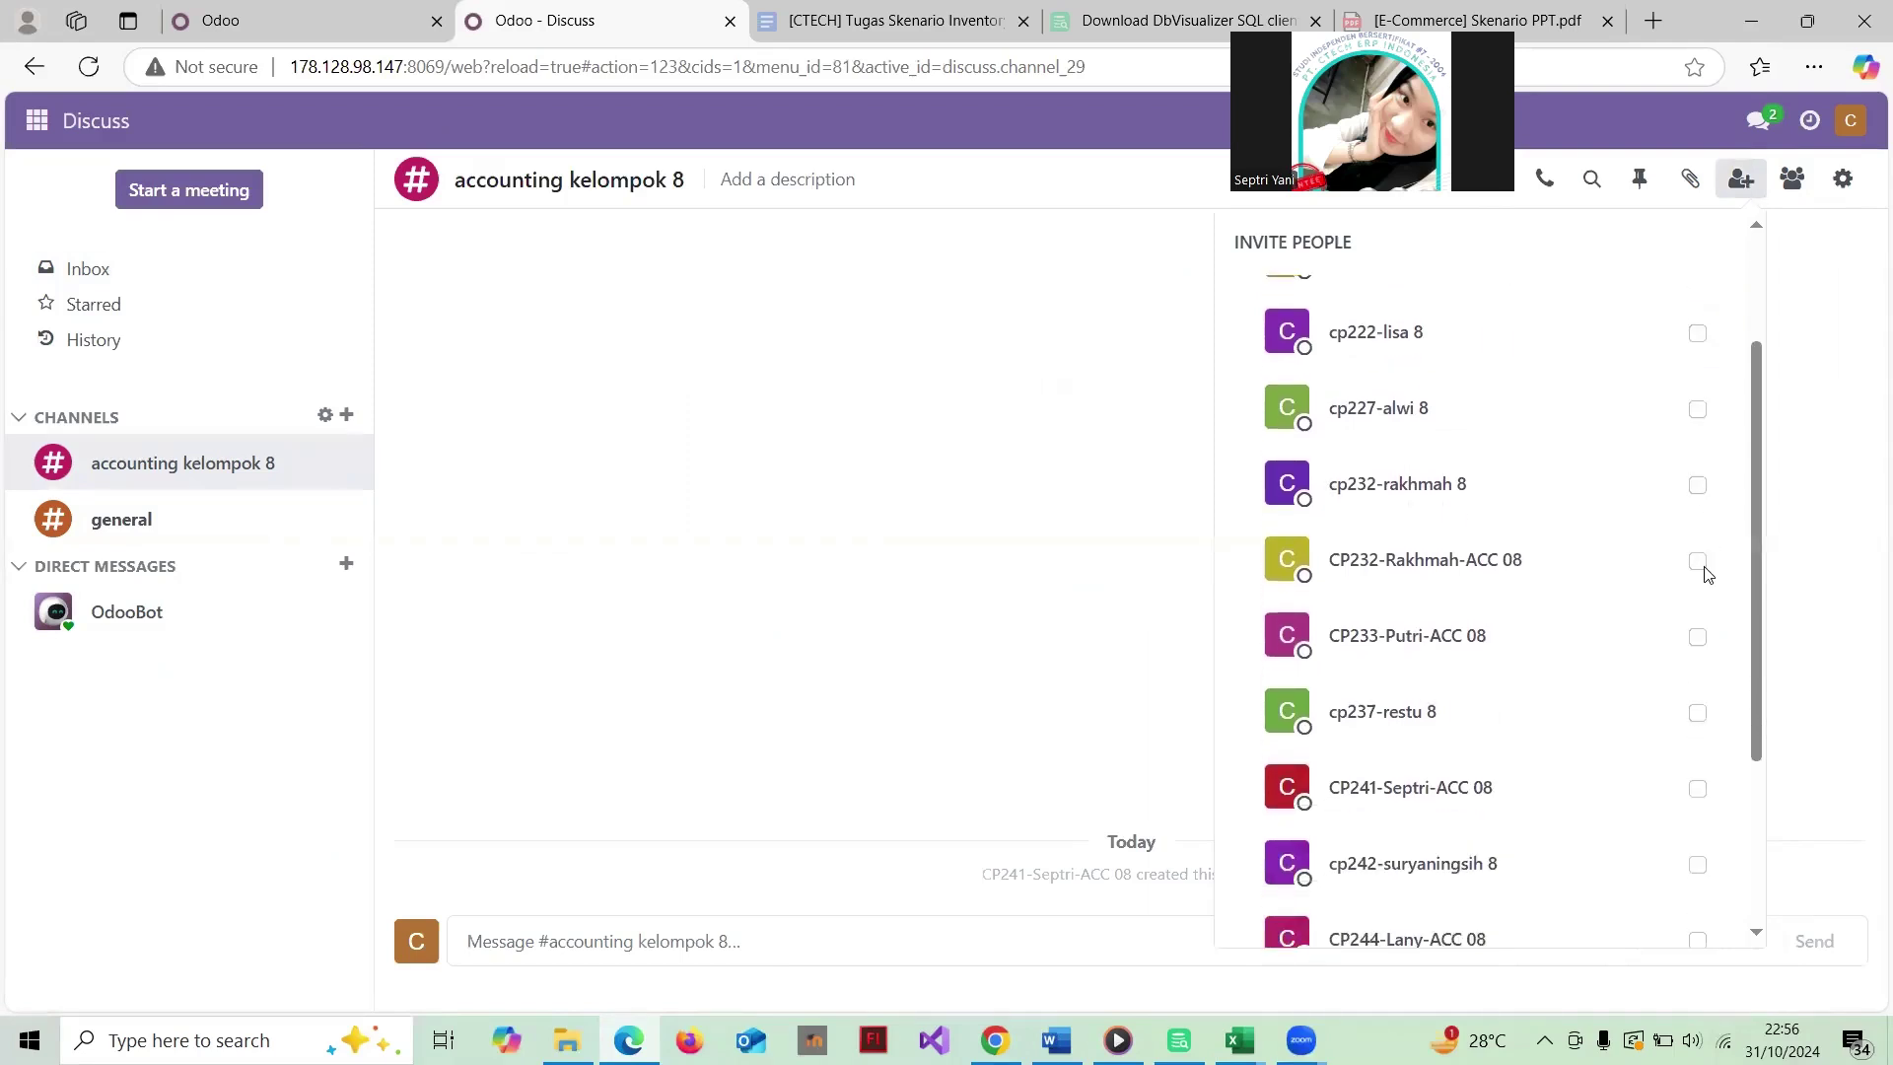
Step: Select the remaining team members and send the channel invitations
click(1697, 560)
scroll(1702, 575, down, 2)
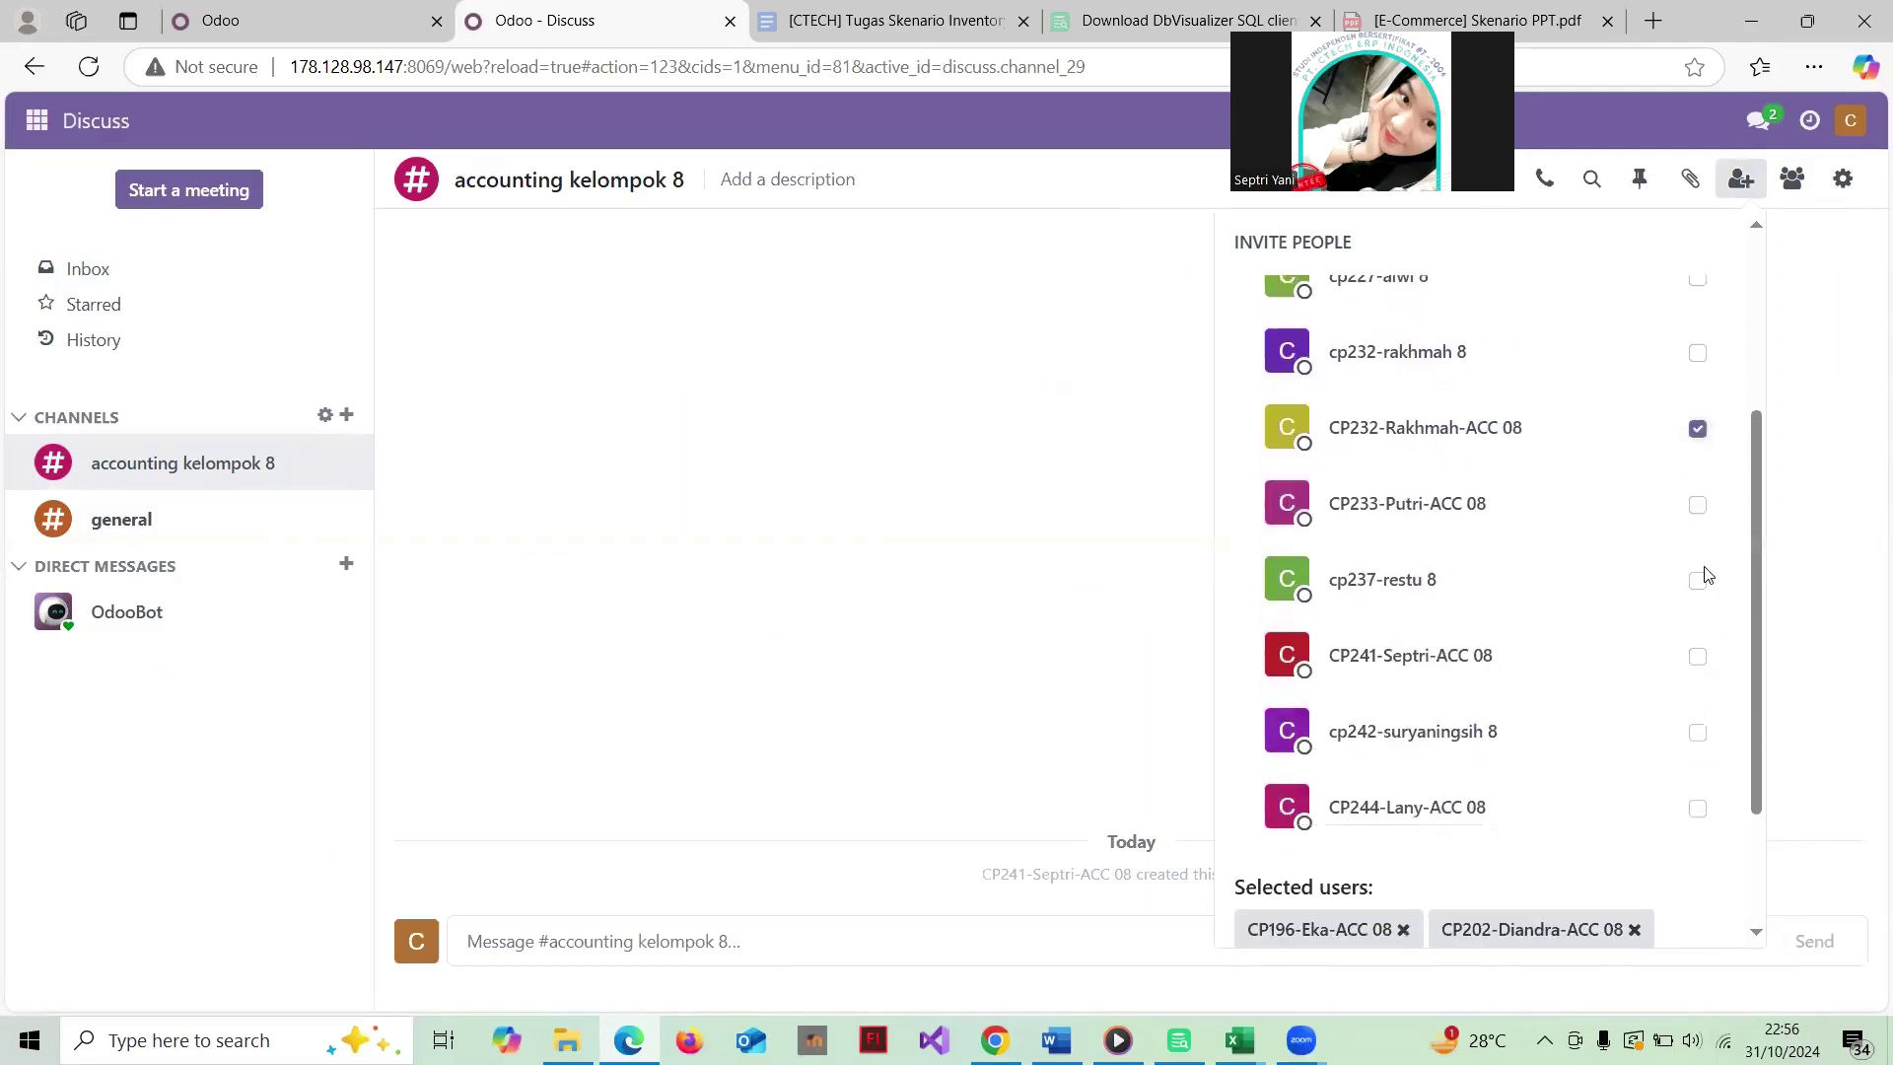
click(1697, 649)
click(1697, 799)
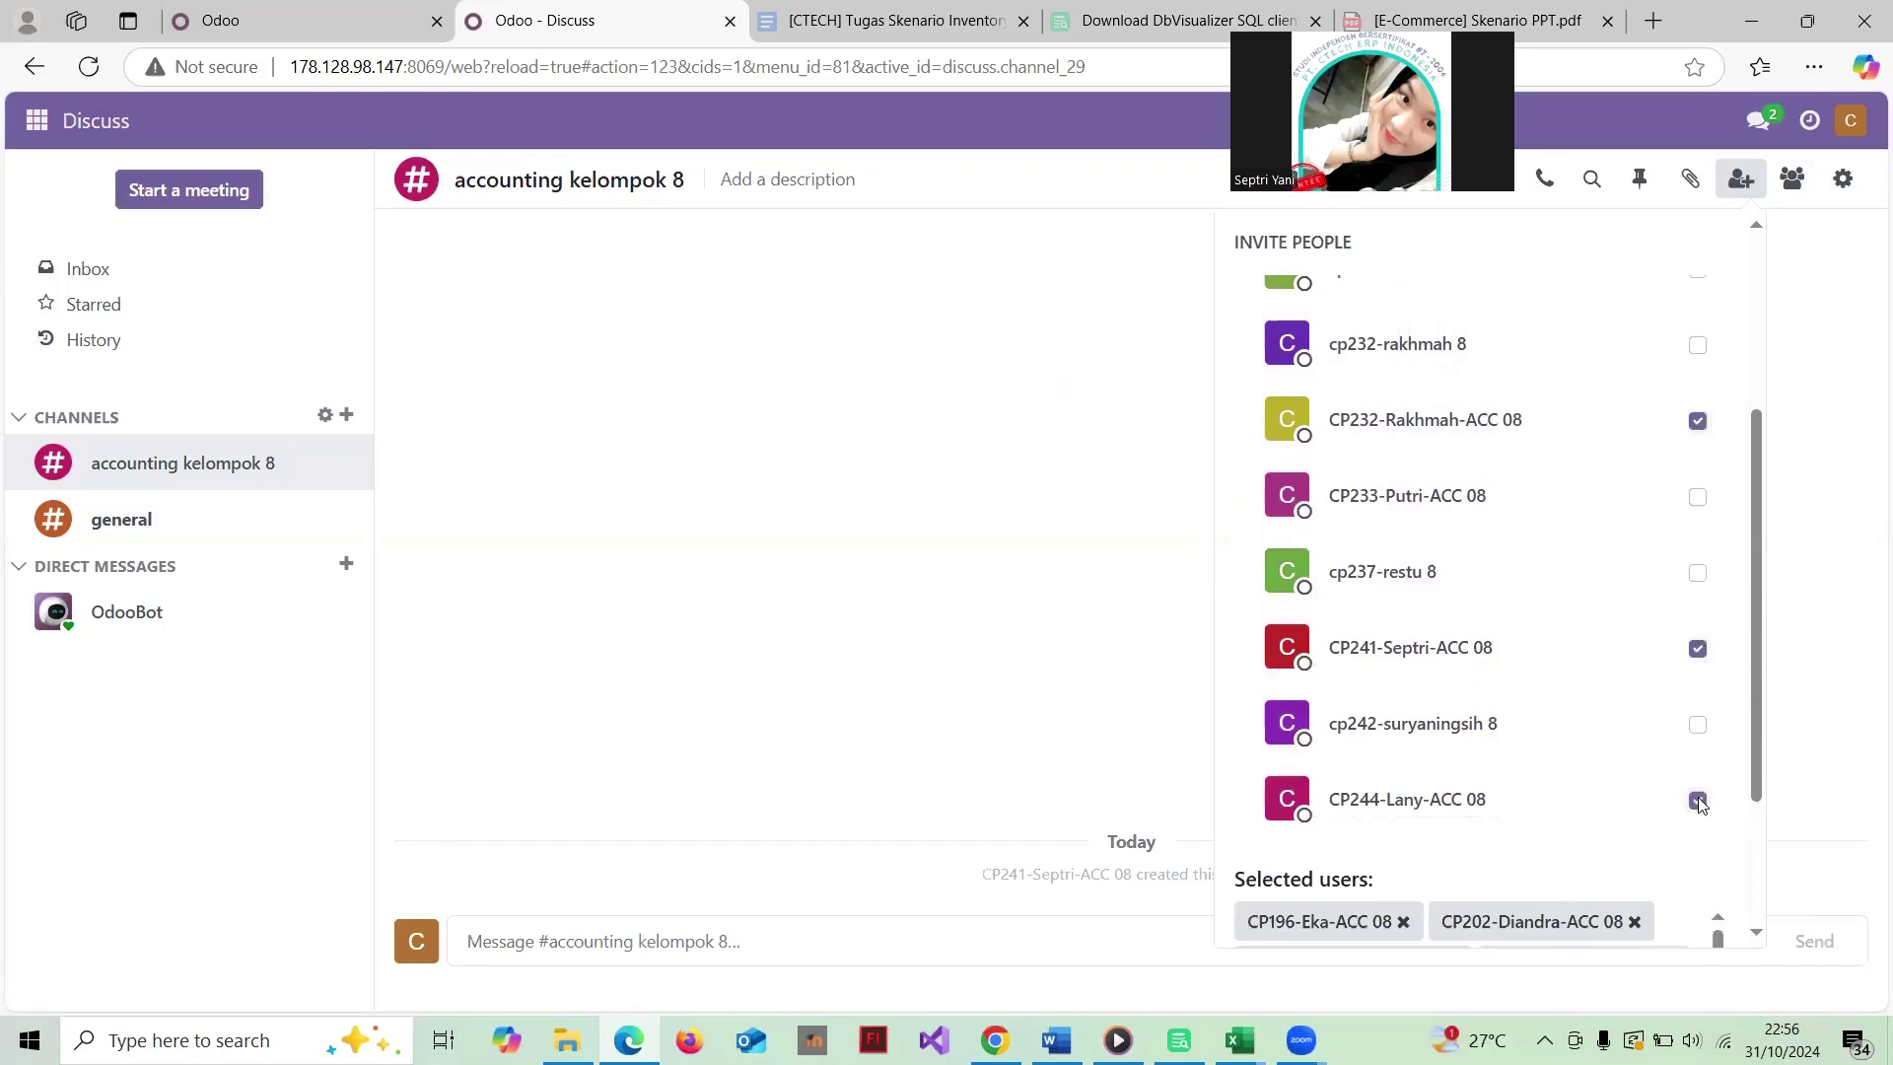
scroll(1698, 805, down, 2)
scroll(1698, 805, up, 2)
scroll(1698, 806, down, 3)
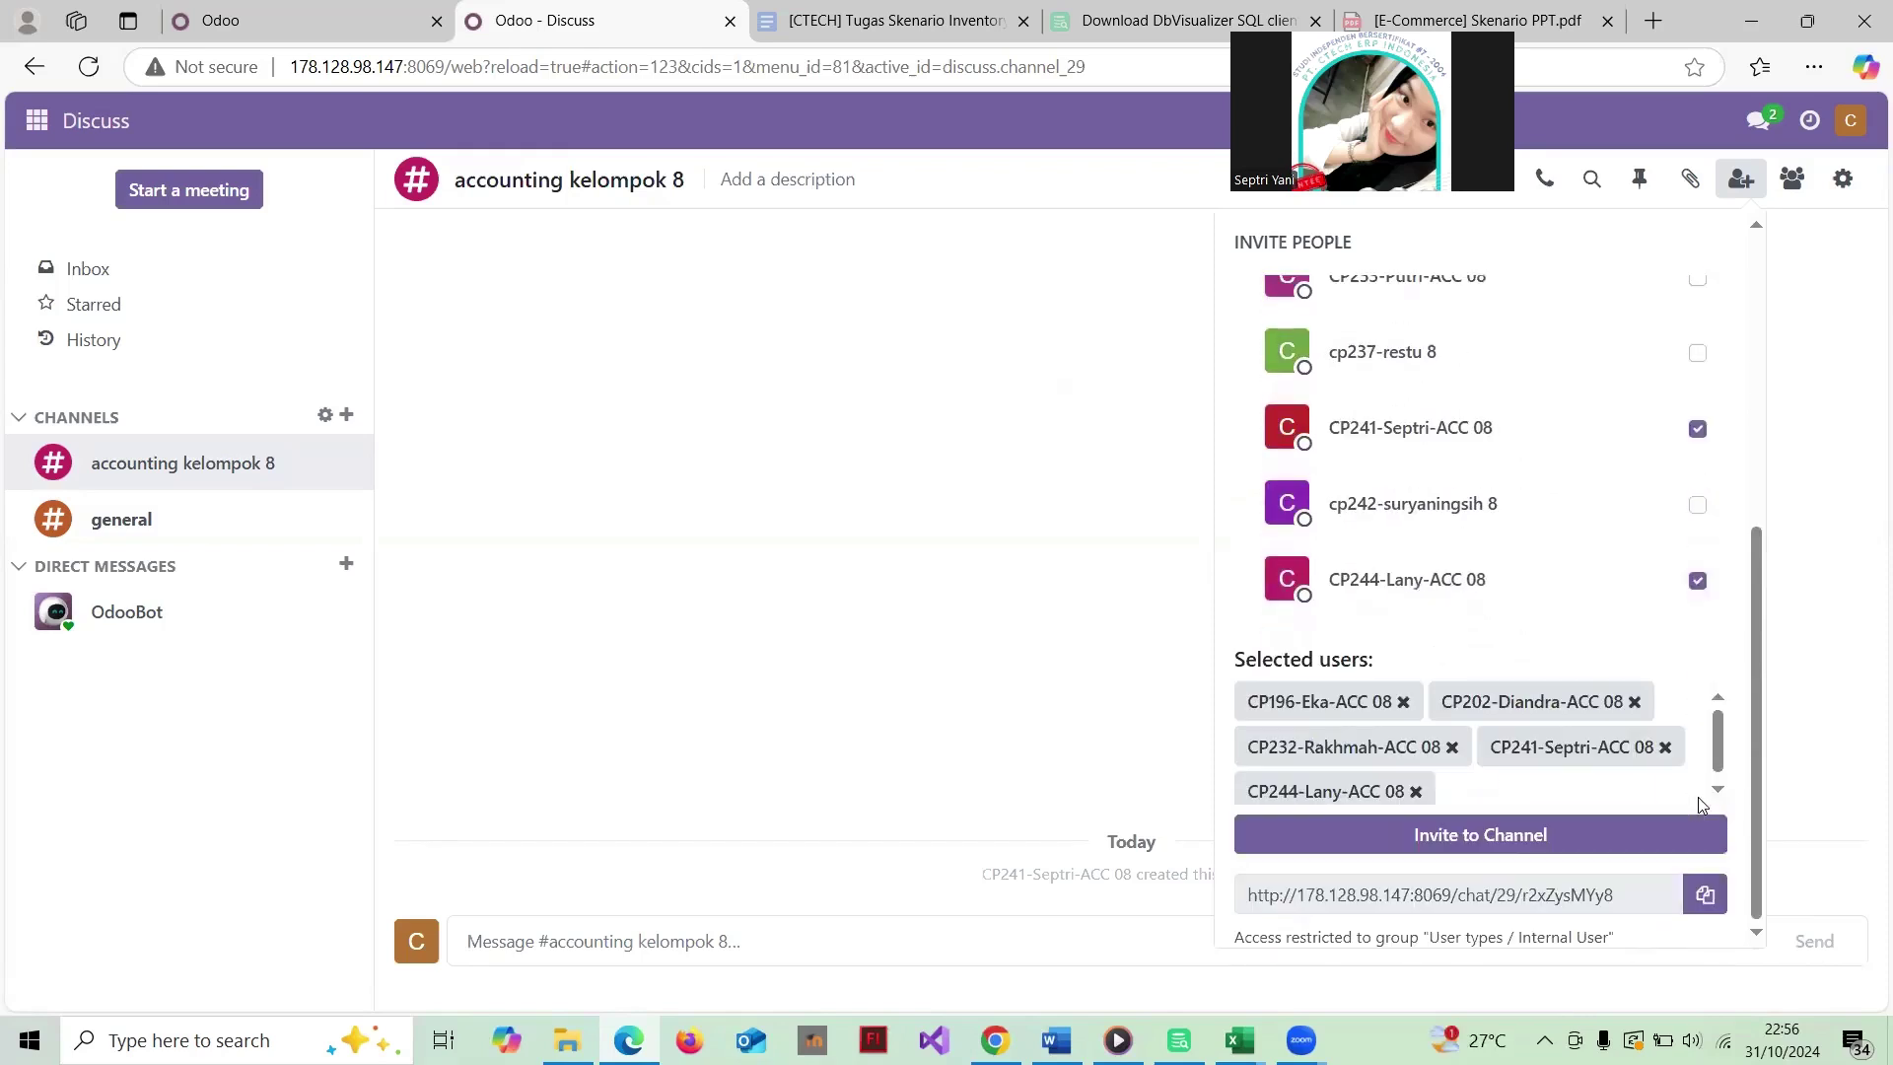
click(1484, 836)
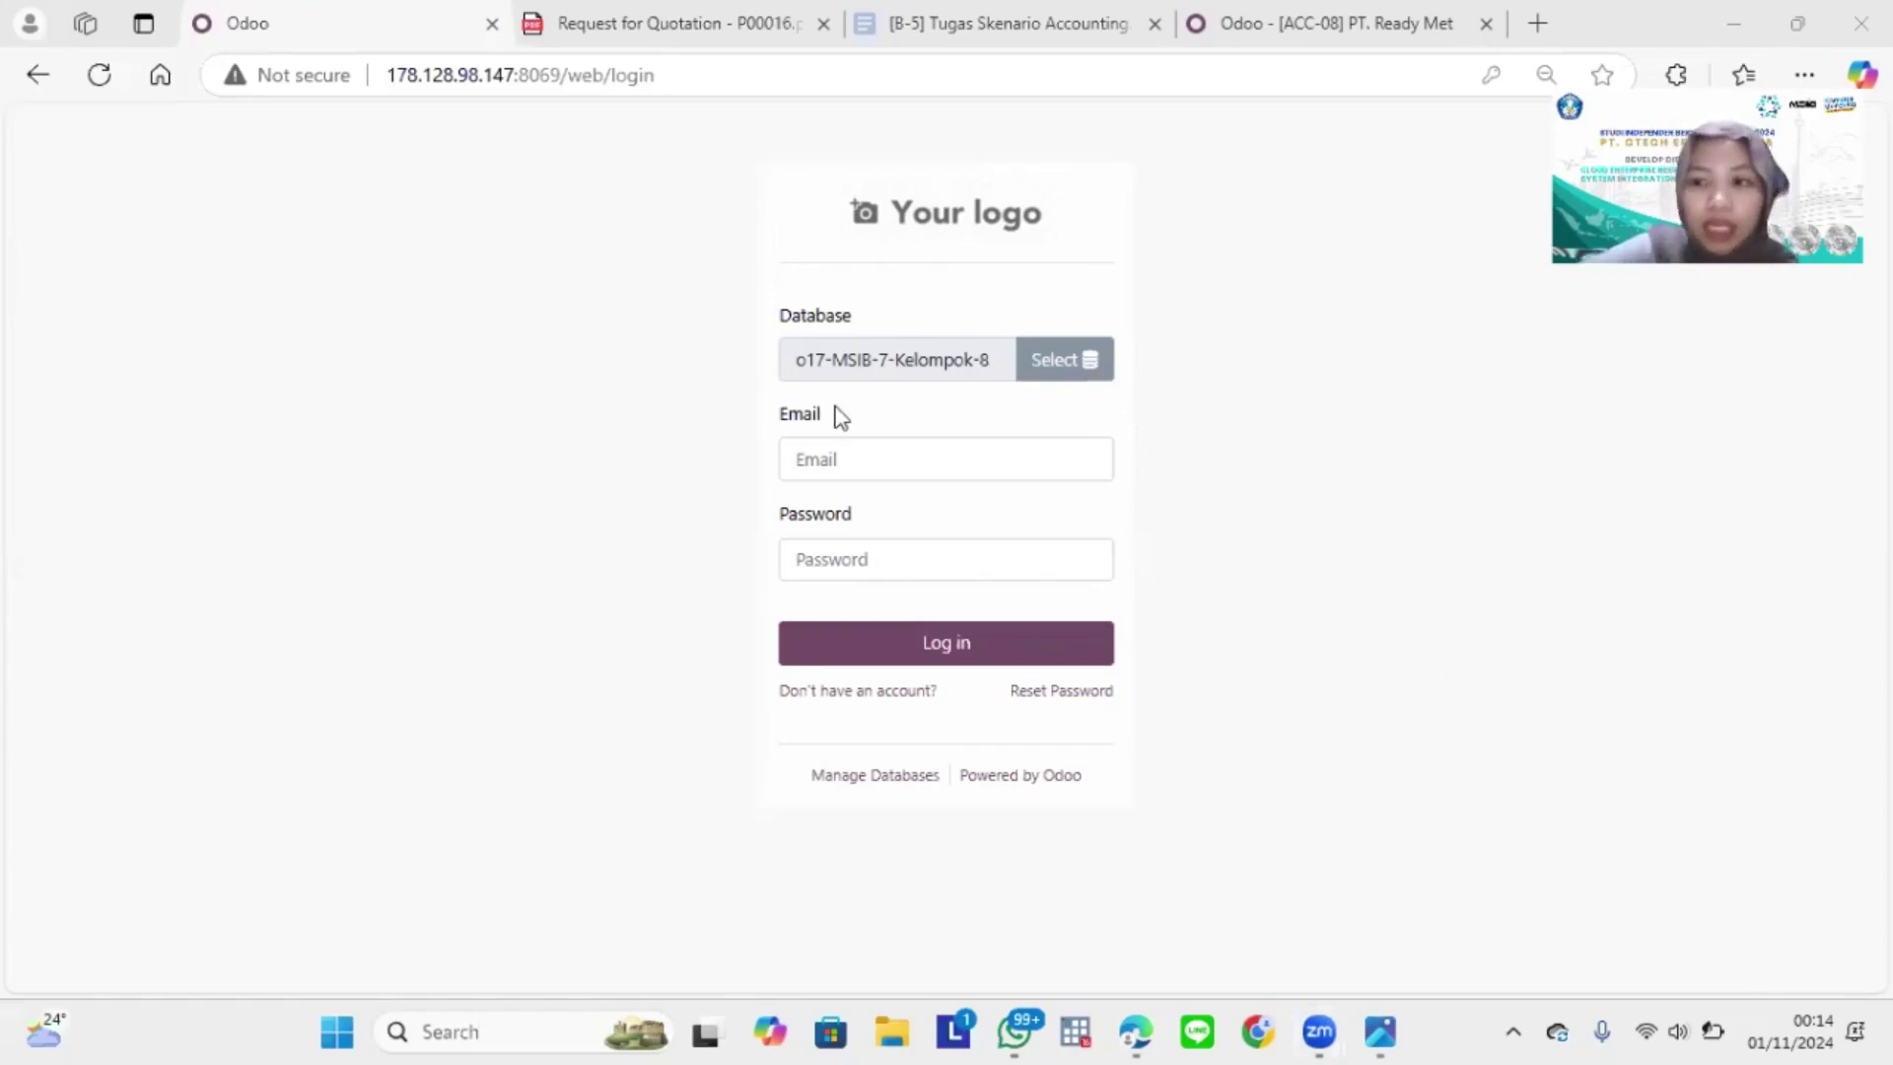
Step: Log in with the purchase staff account's e-mail and password
click(916, 470)
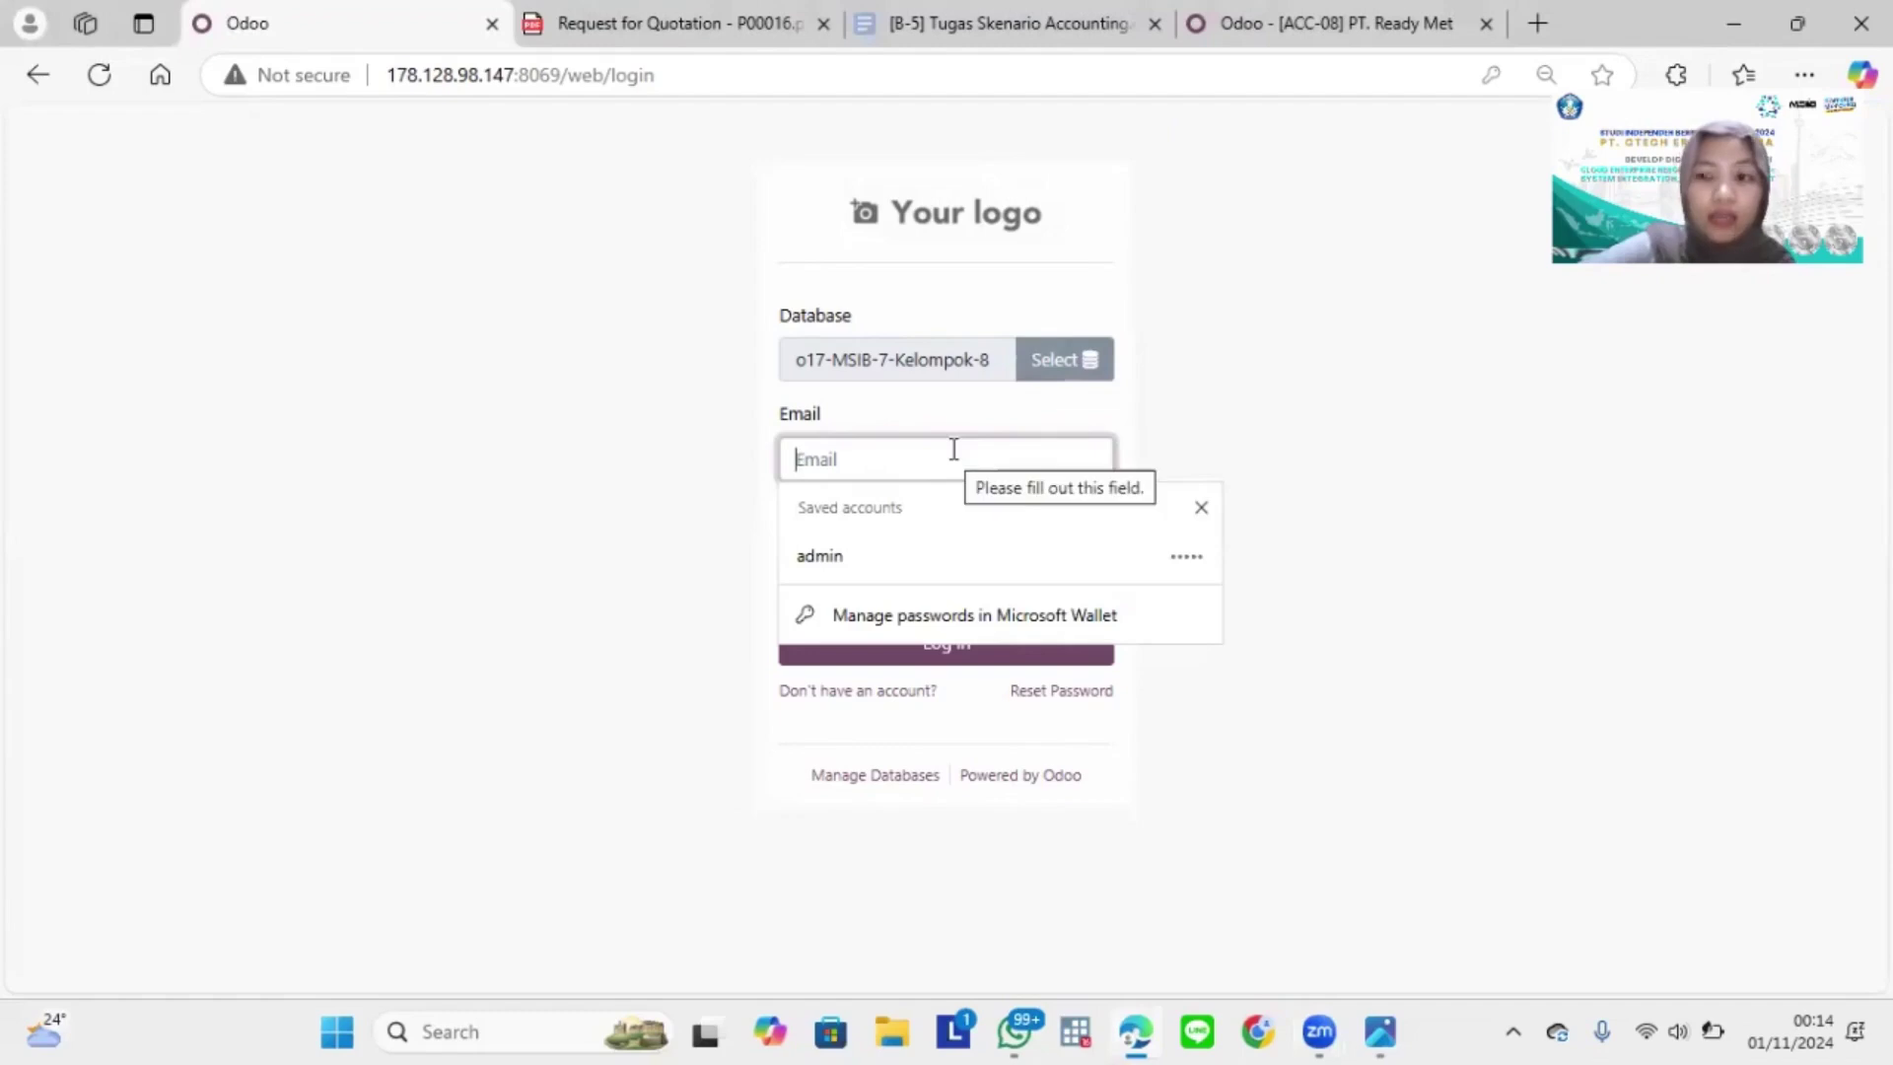
text(e)
click(846, 544)
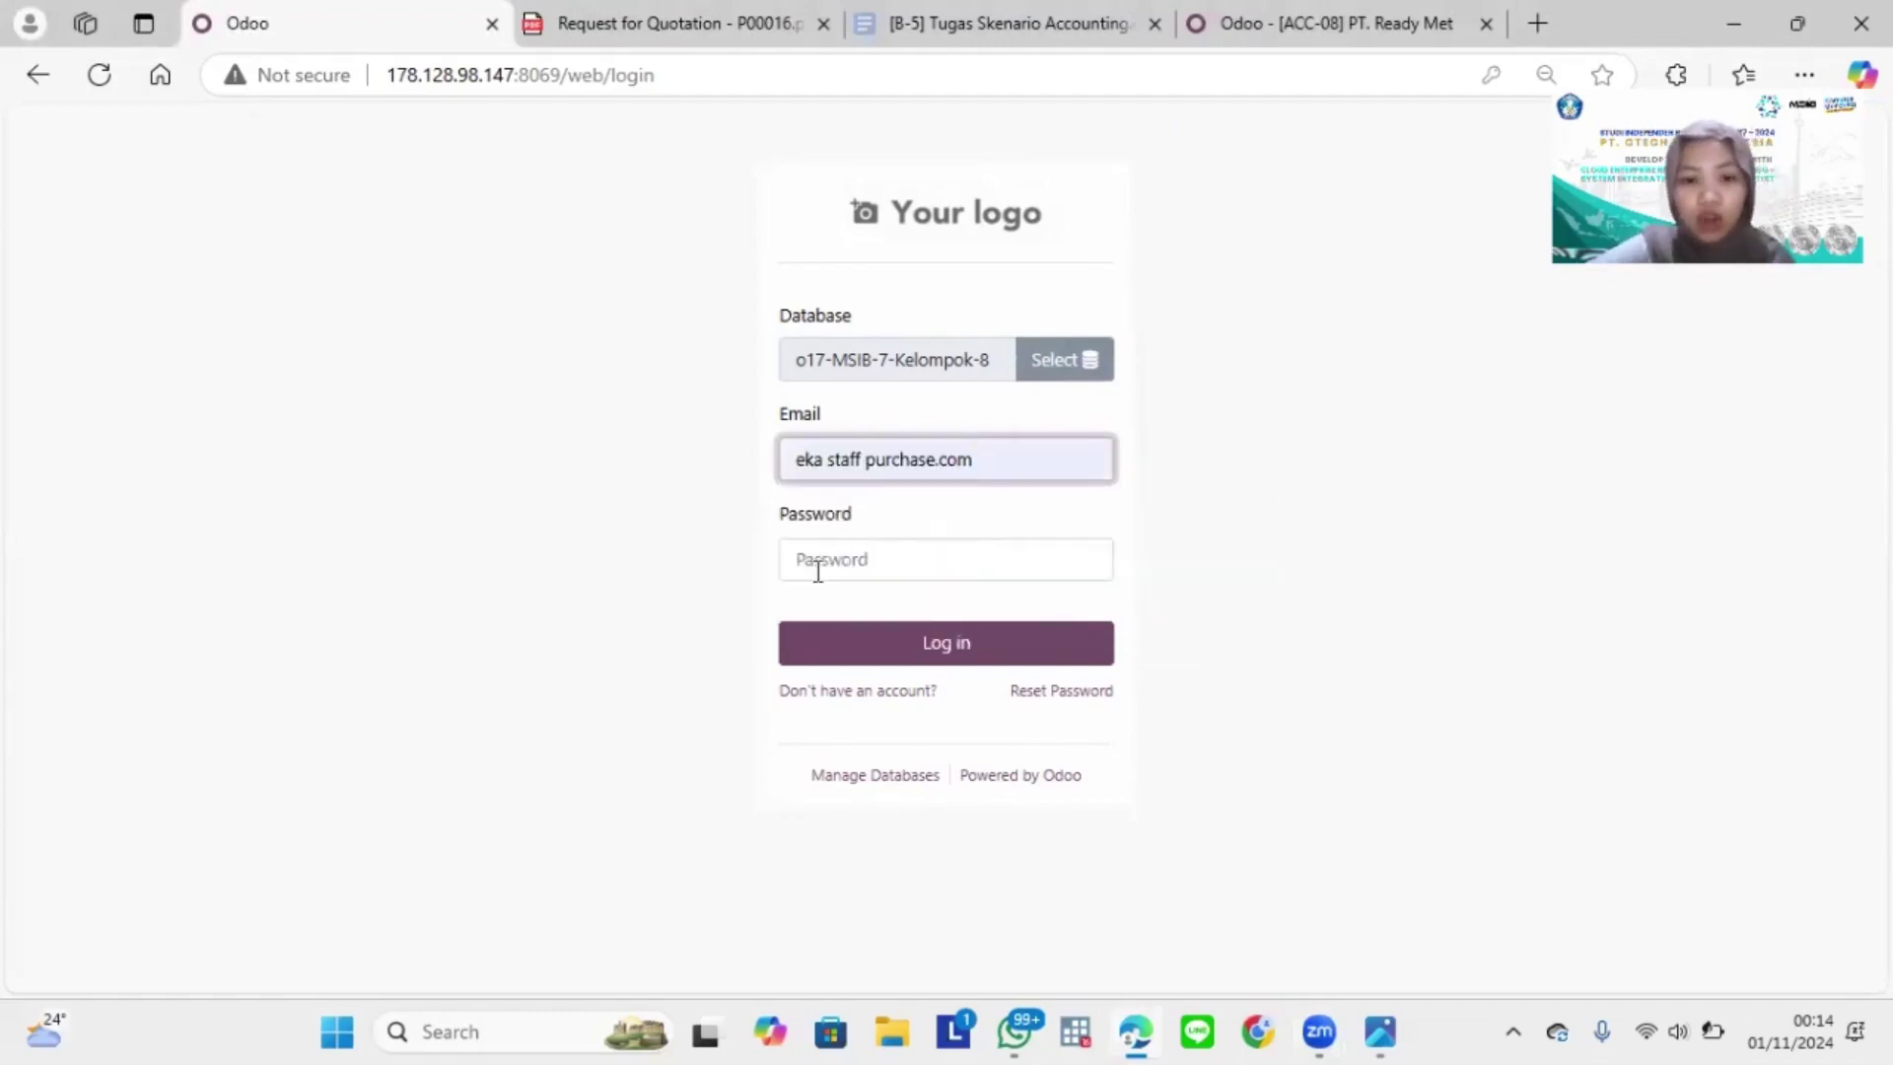
click(817, 570)
text(•)
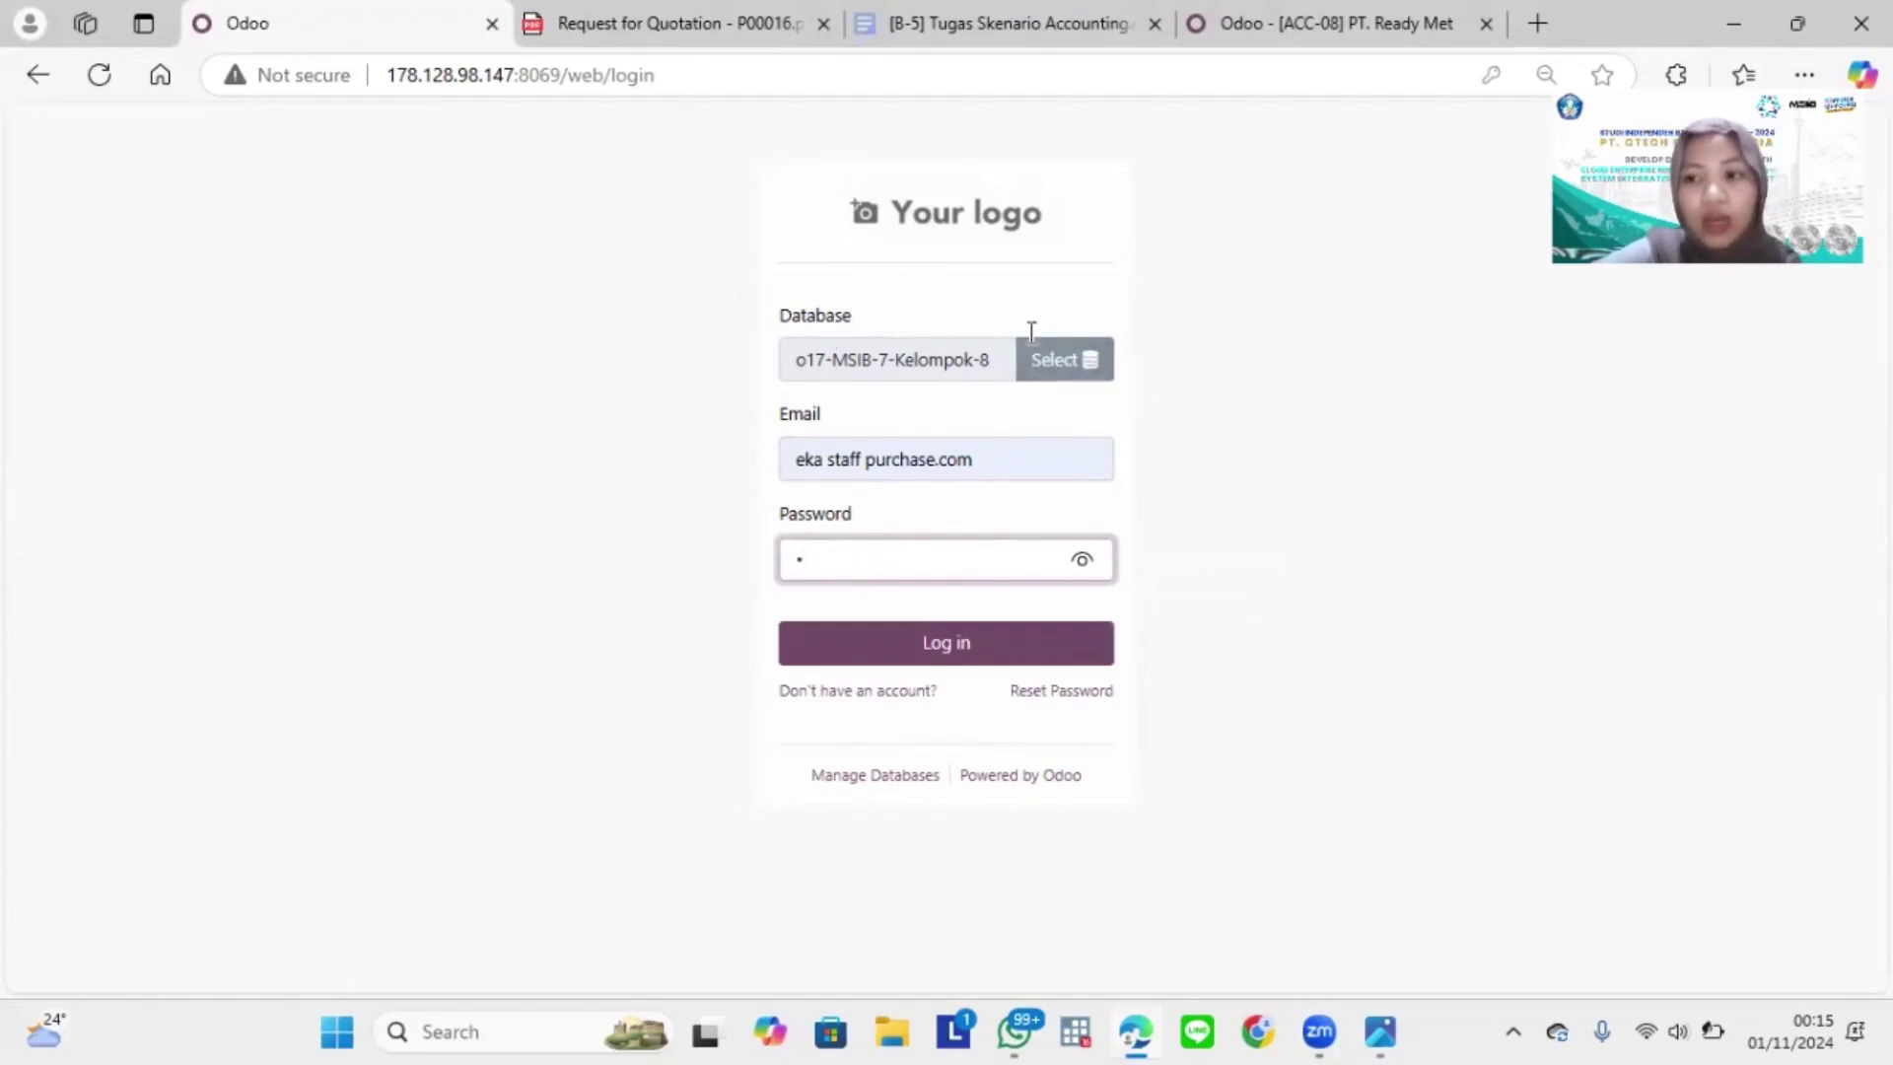
click(941, 656)
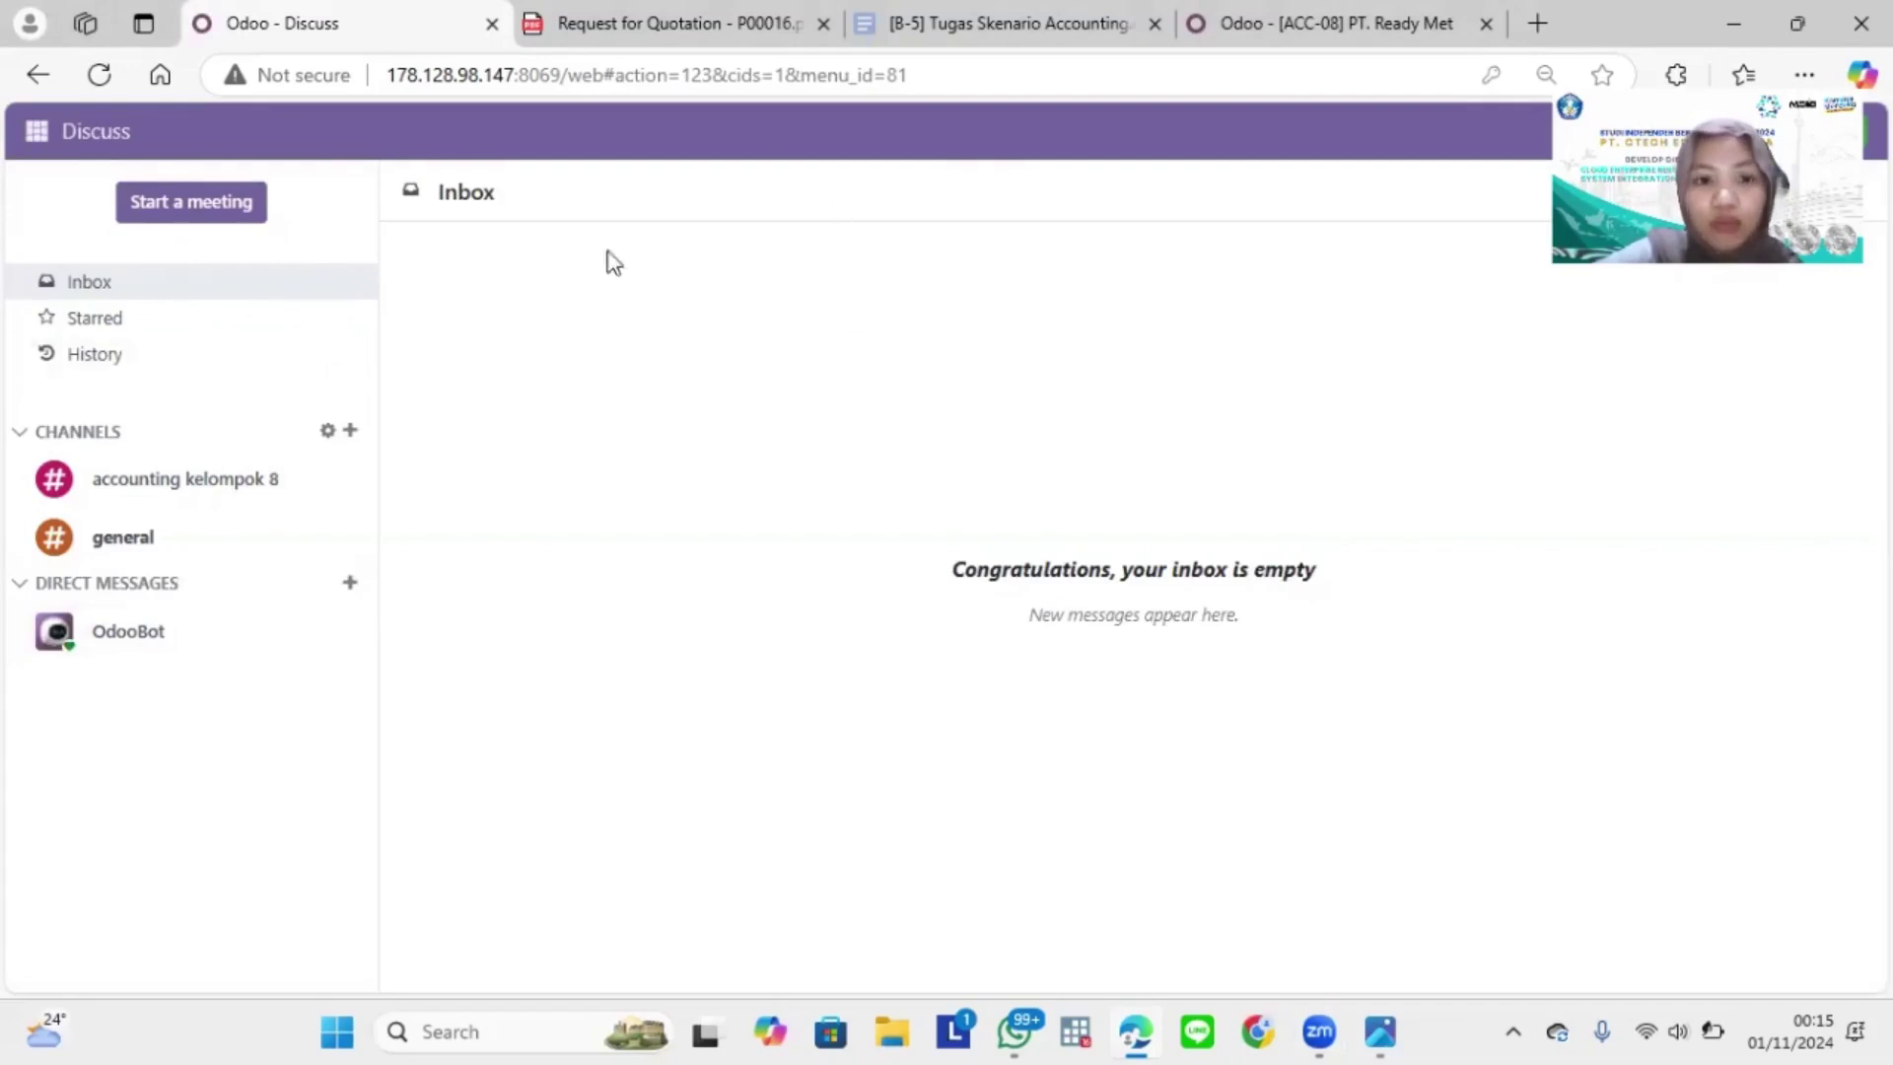
Step: View the accounting kelompok 8 channel's history, then switch to the Purchase app
click(226, 485)
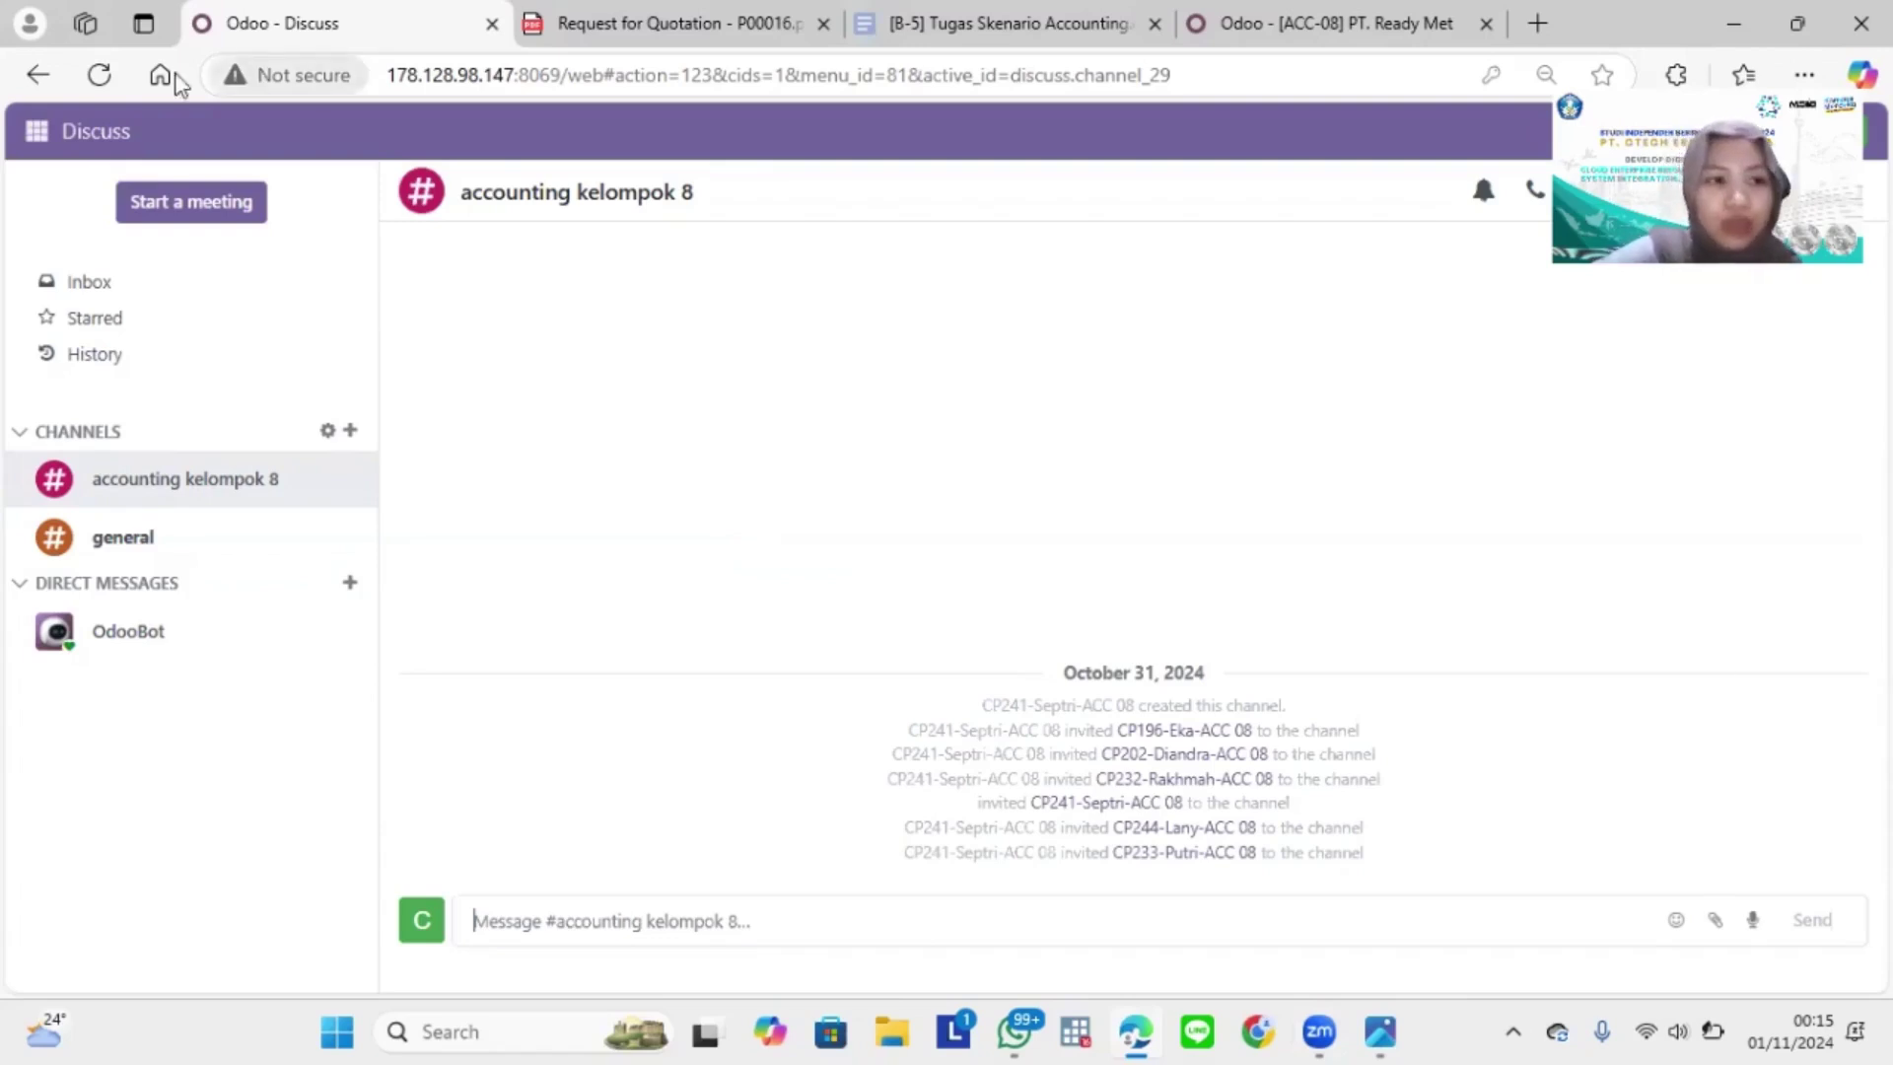
click(37, 131)
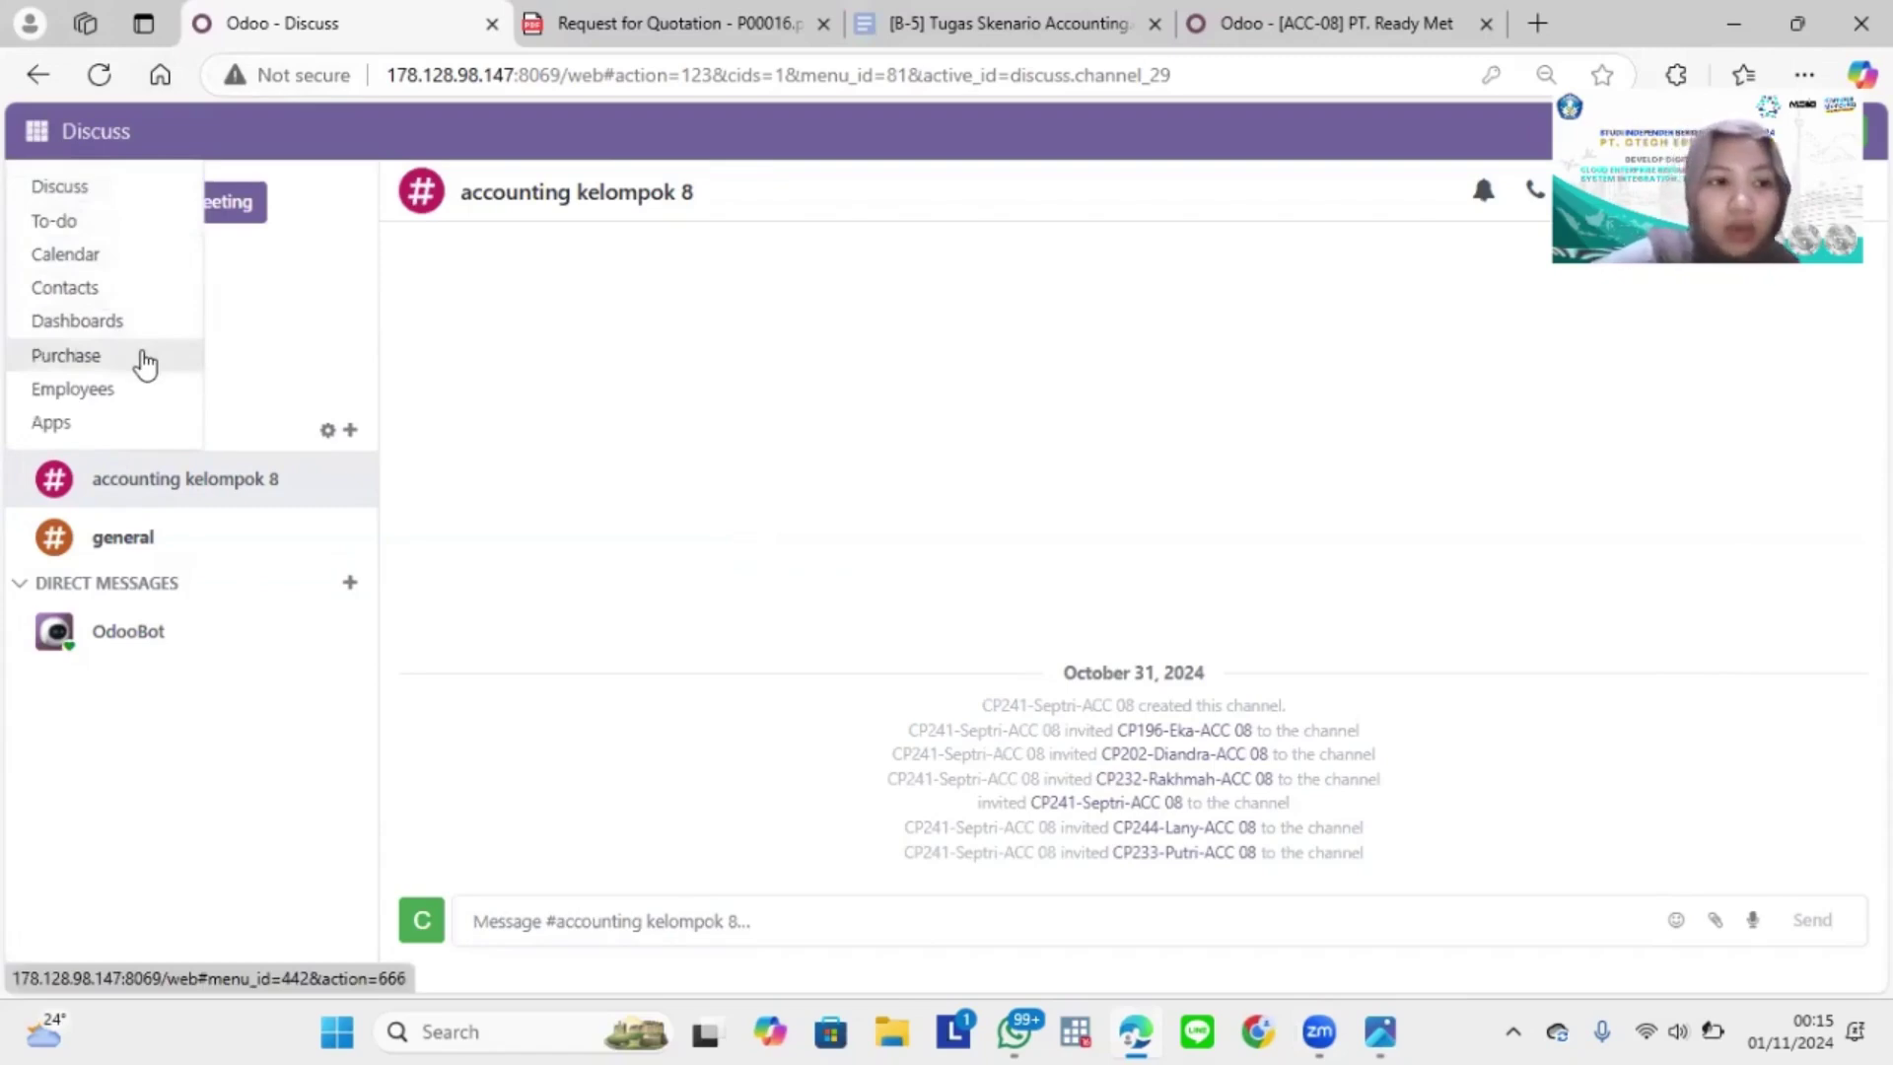
click(145, 358)
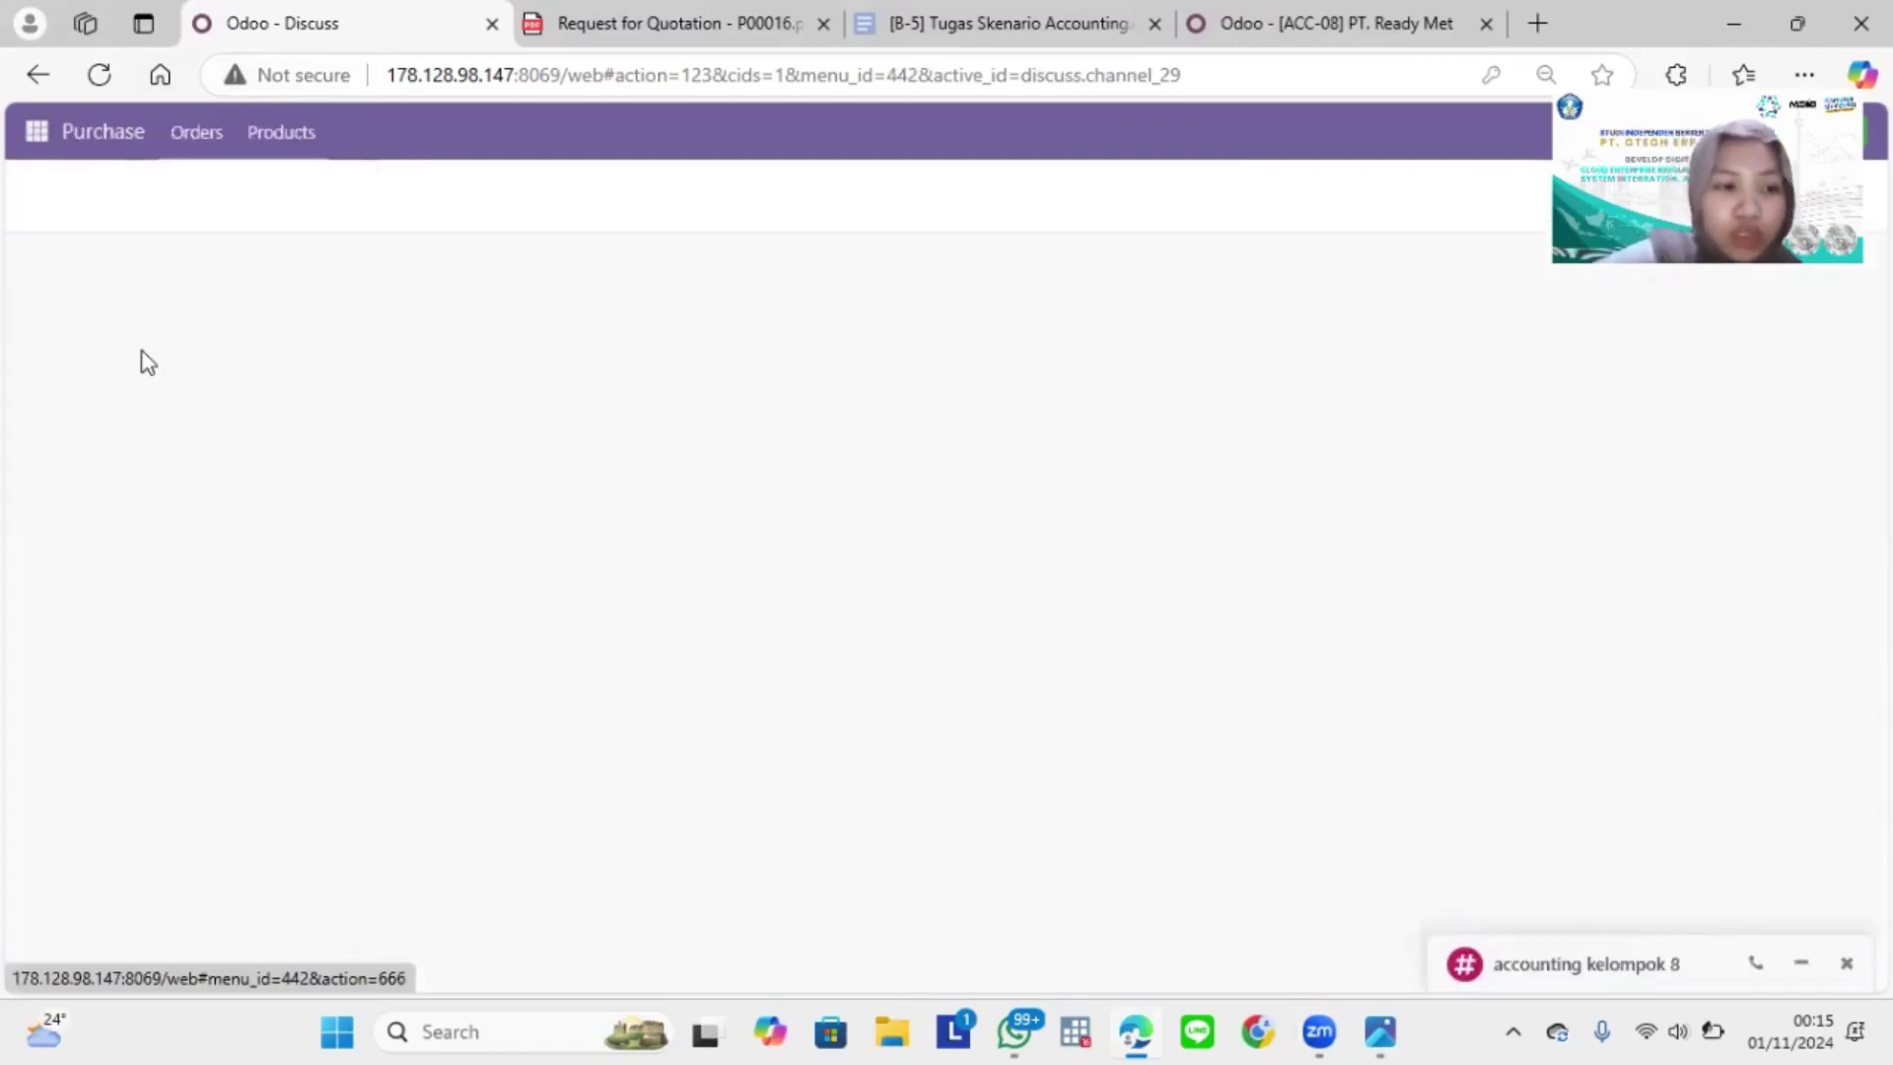
Step: Open the Vendors list without the Vendor Bills filter and start a new vendor
click(197, 138)
click(236, 254)
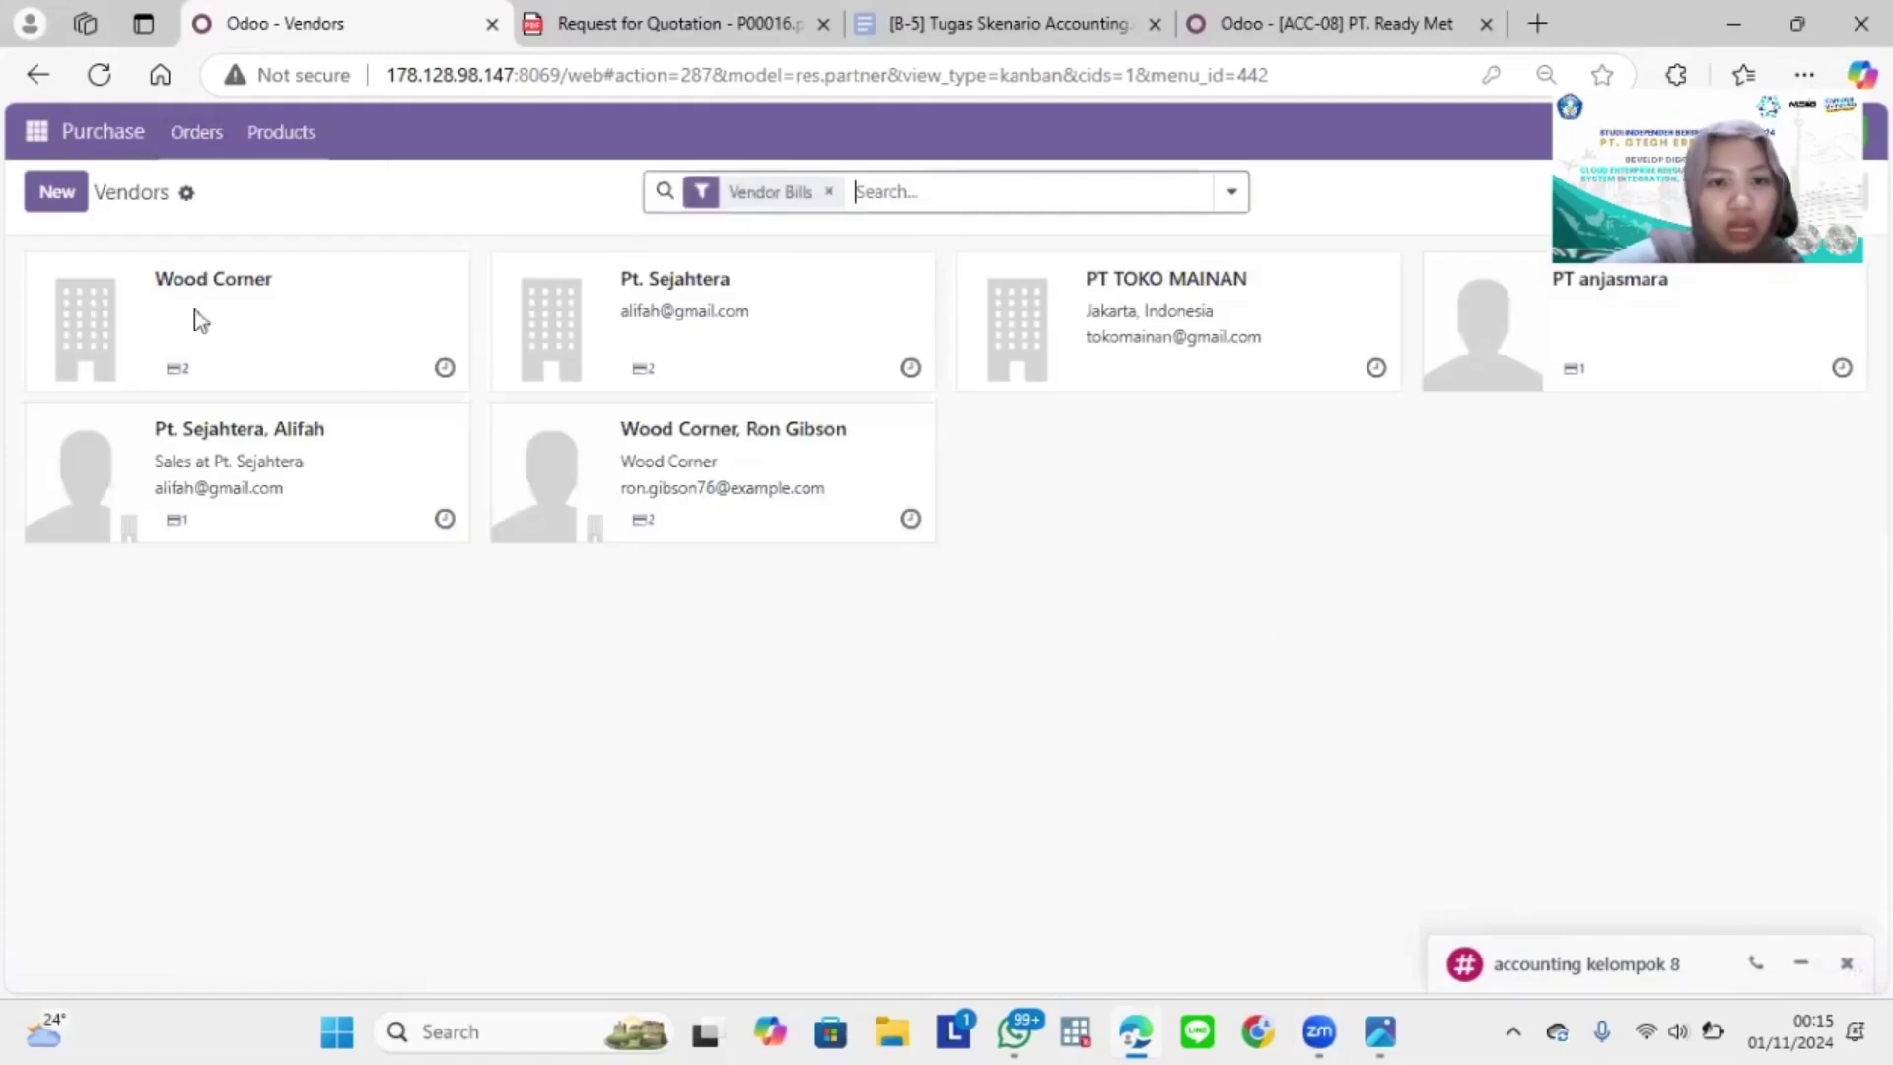
click(829, 193)
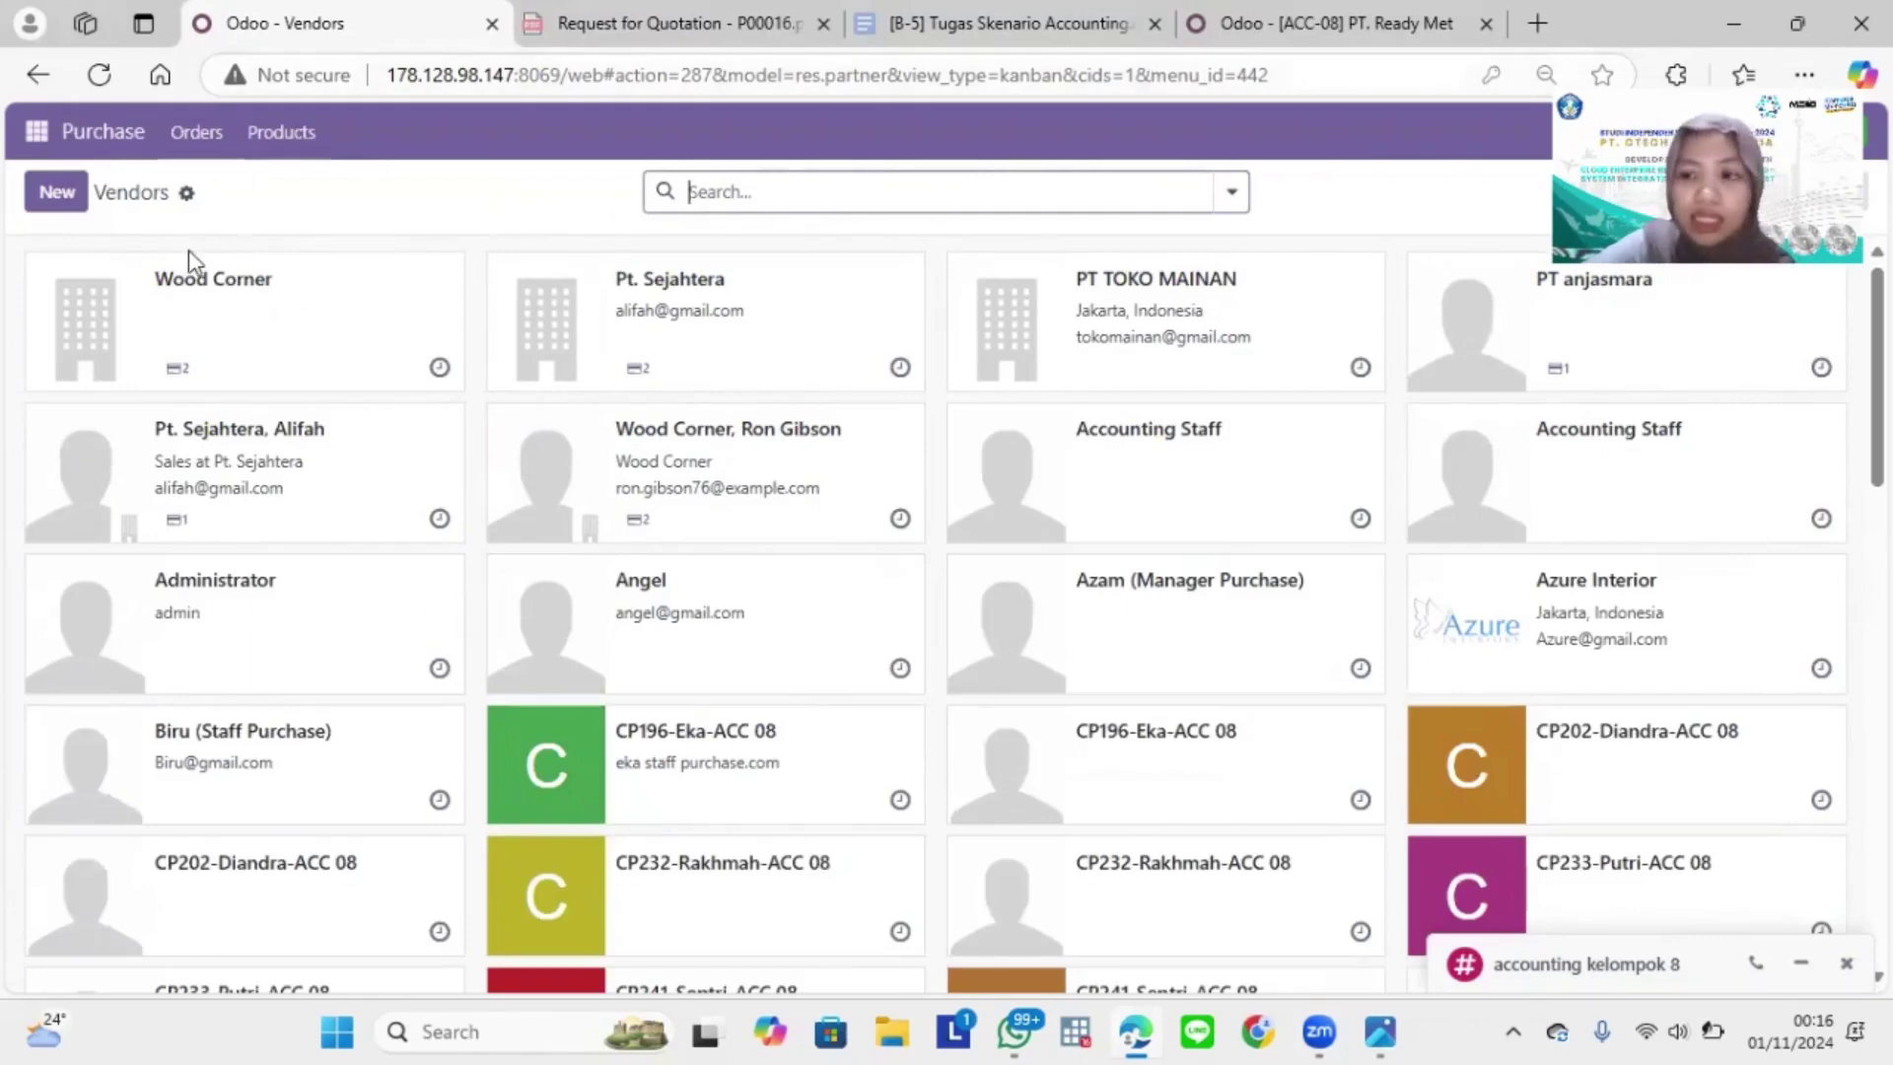
click(58, 195)
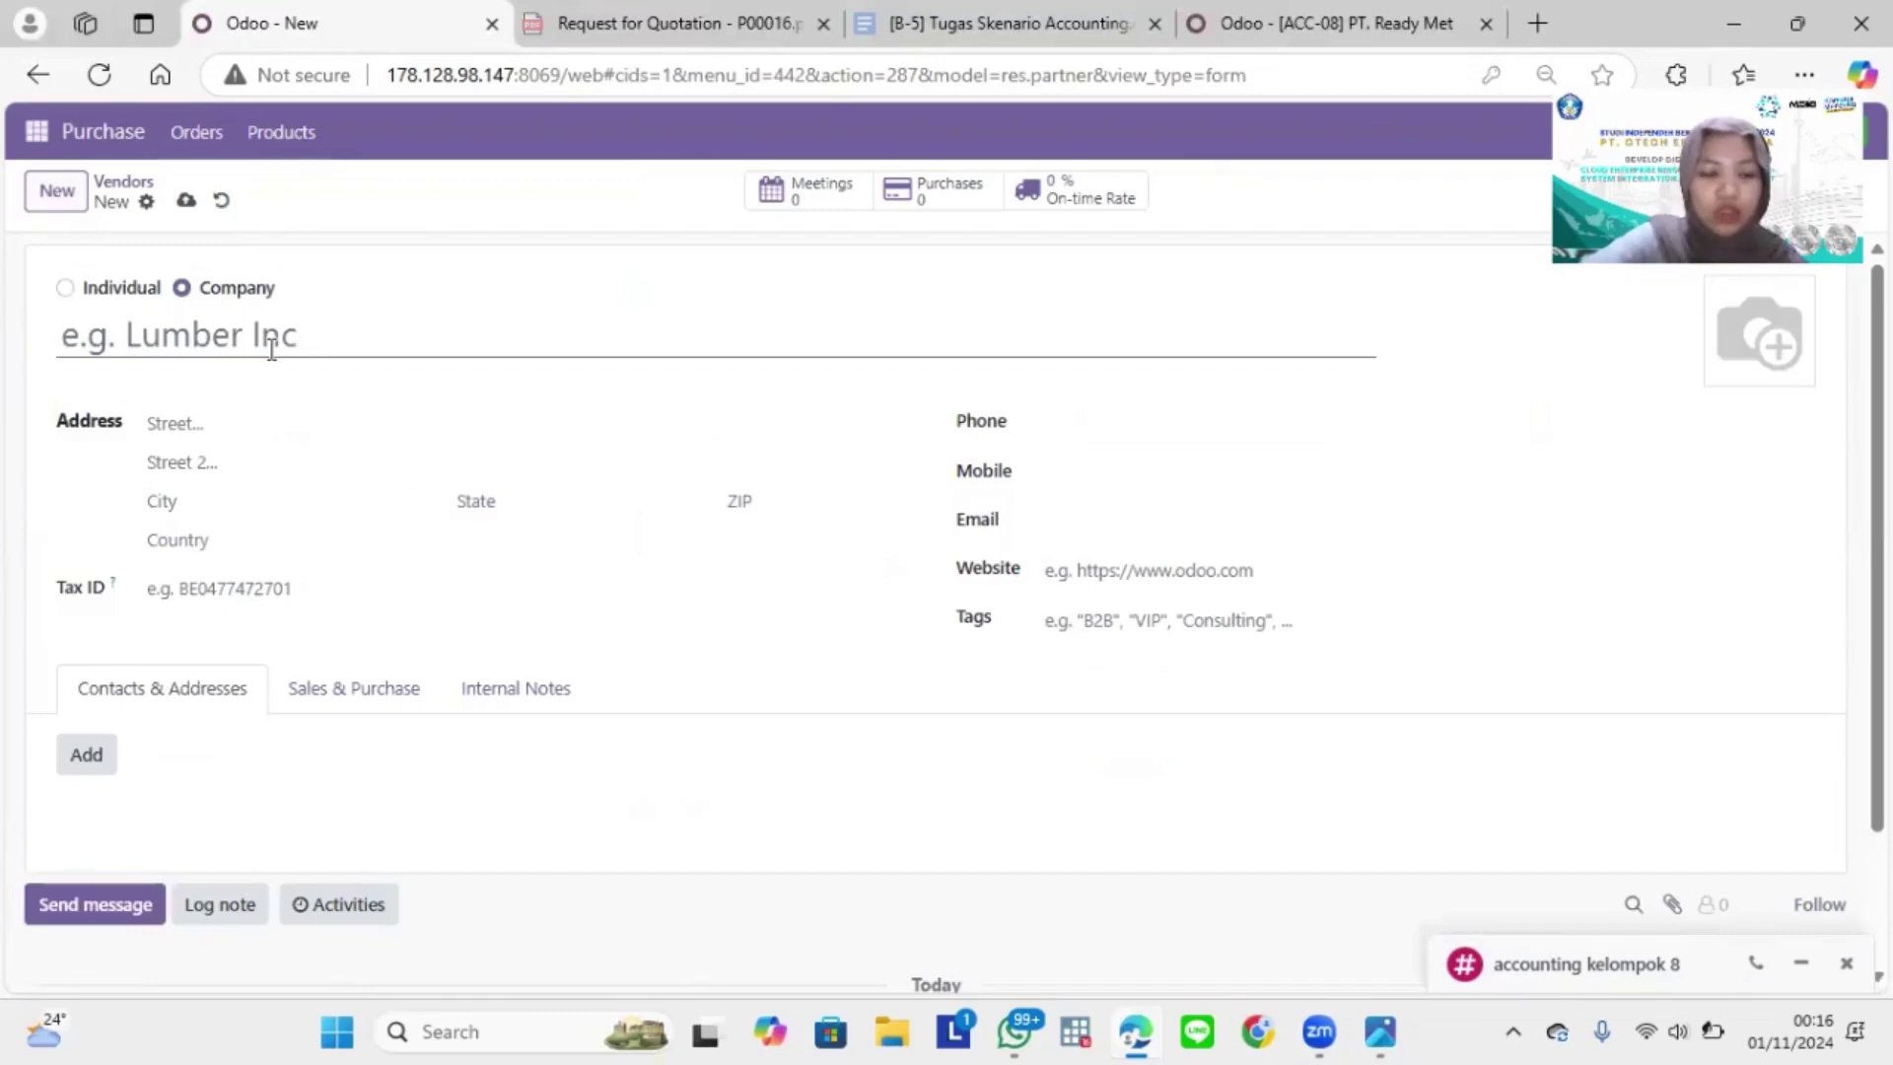
Step: Name the new vendor '[ACC-08] PT Ready Mat'
text(P)
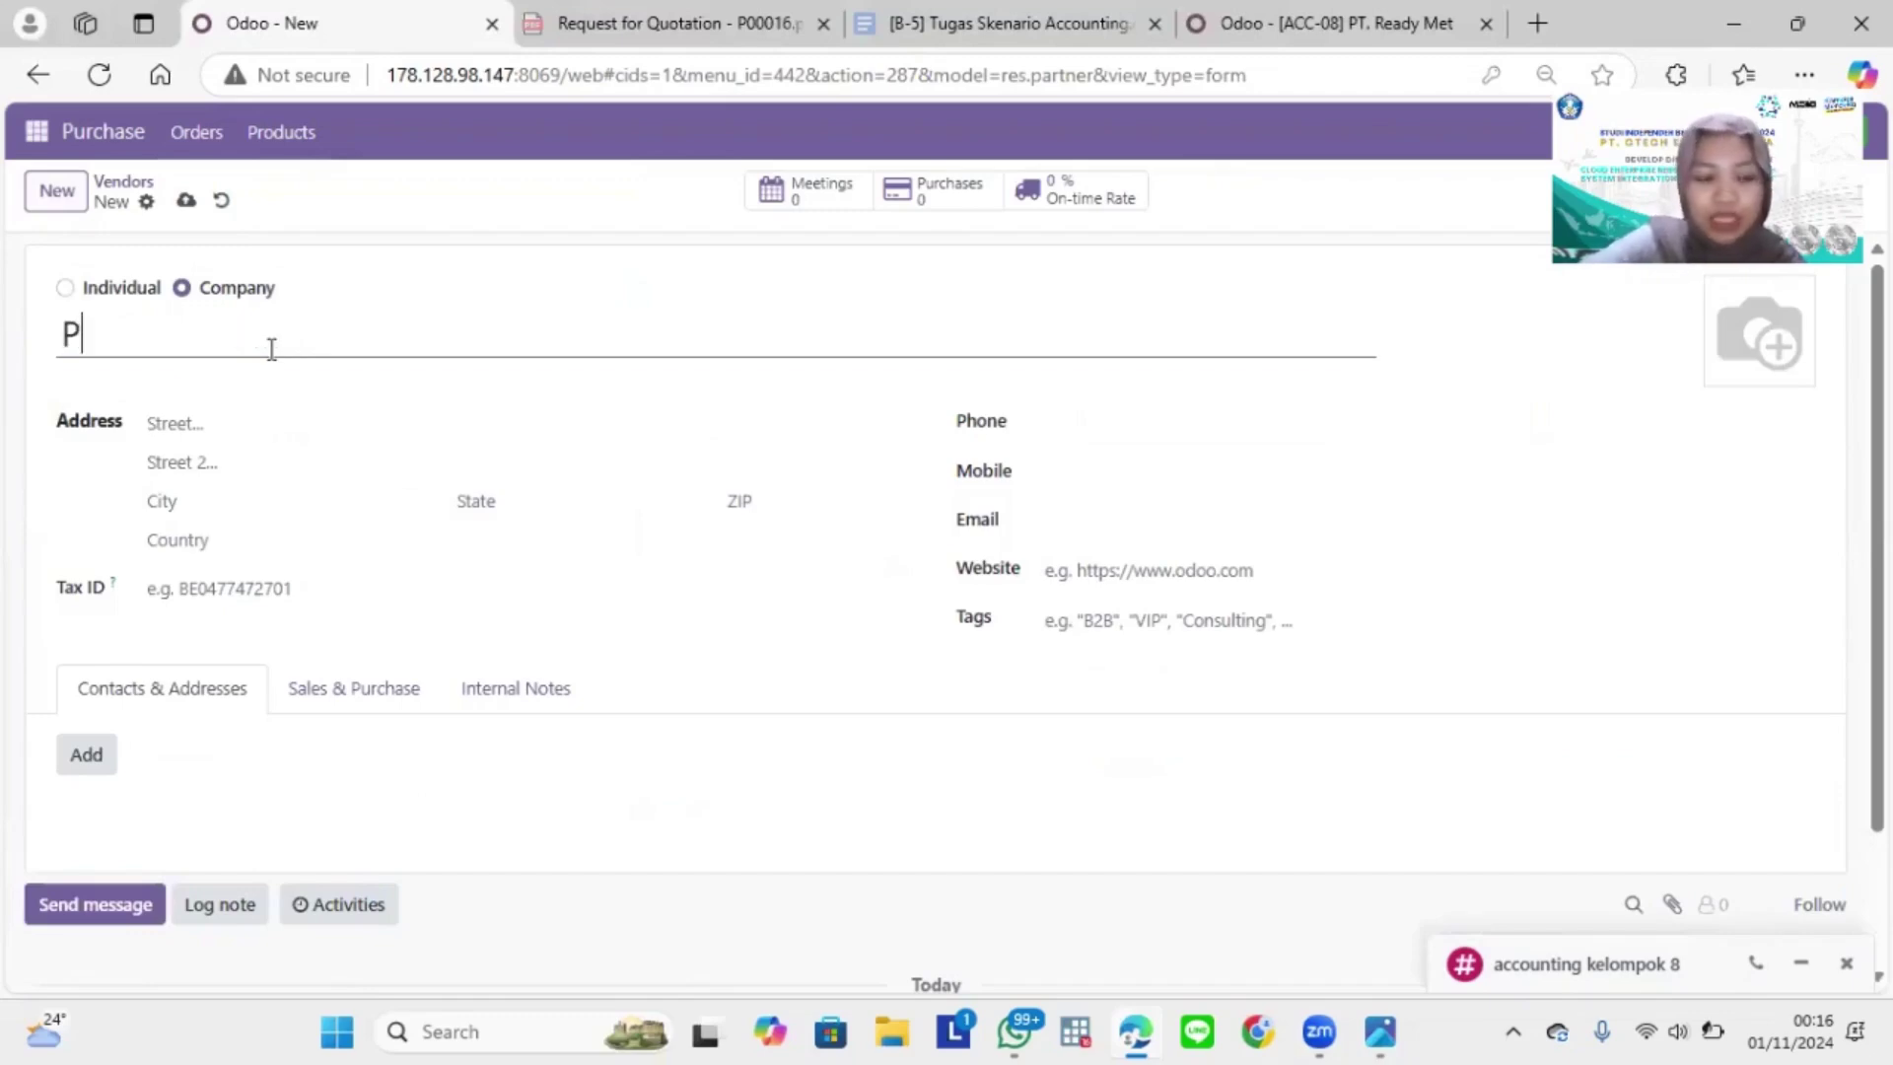
text(T Rea)
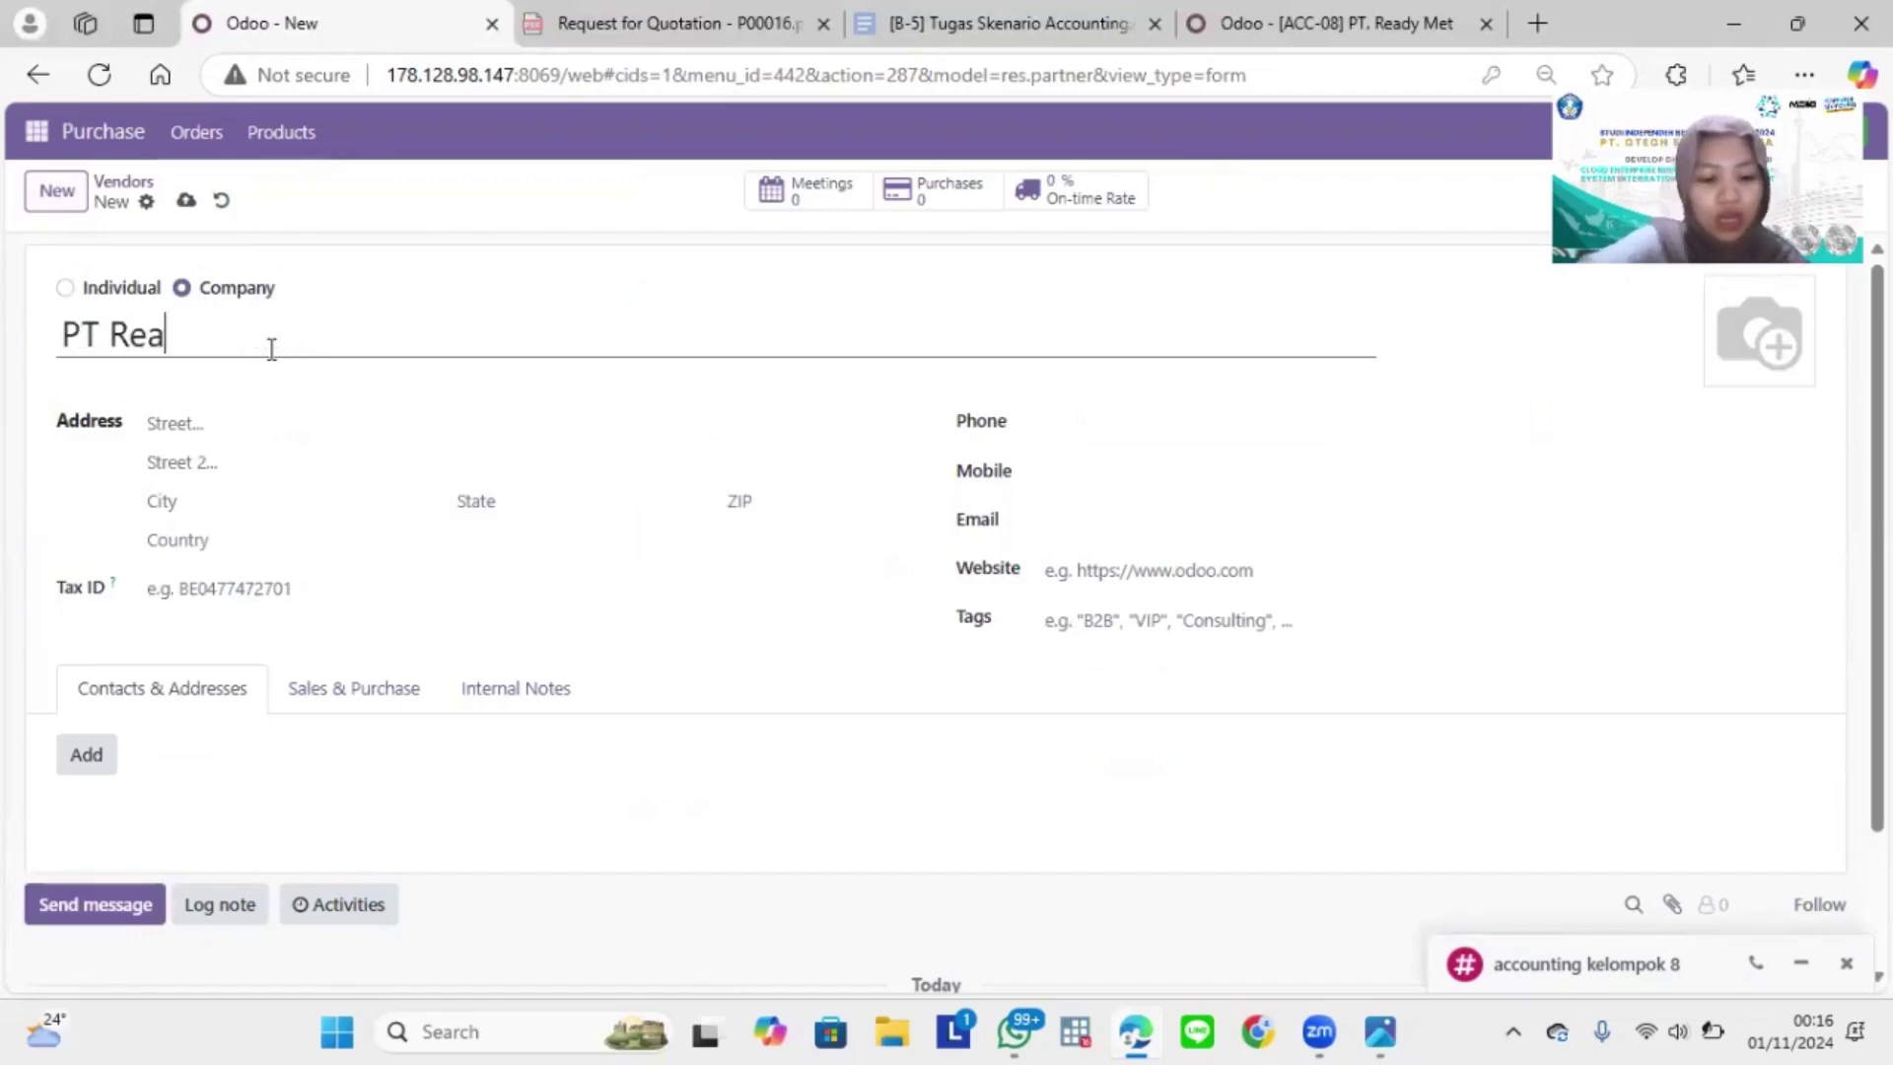
text(dy Mat)
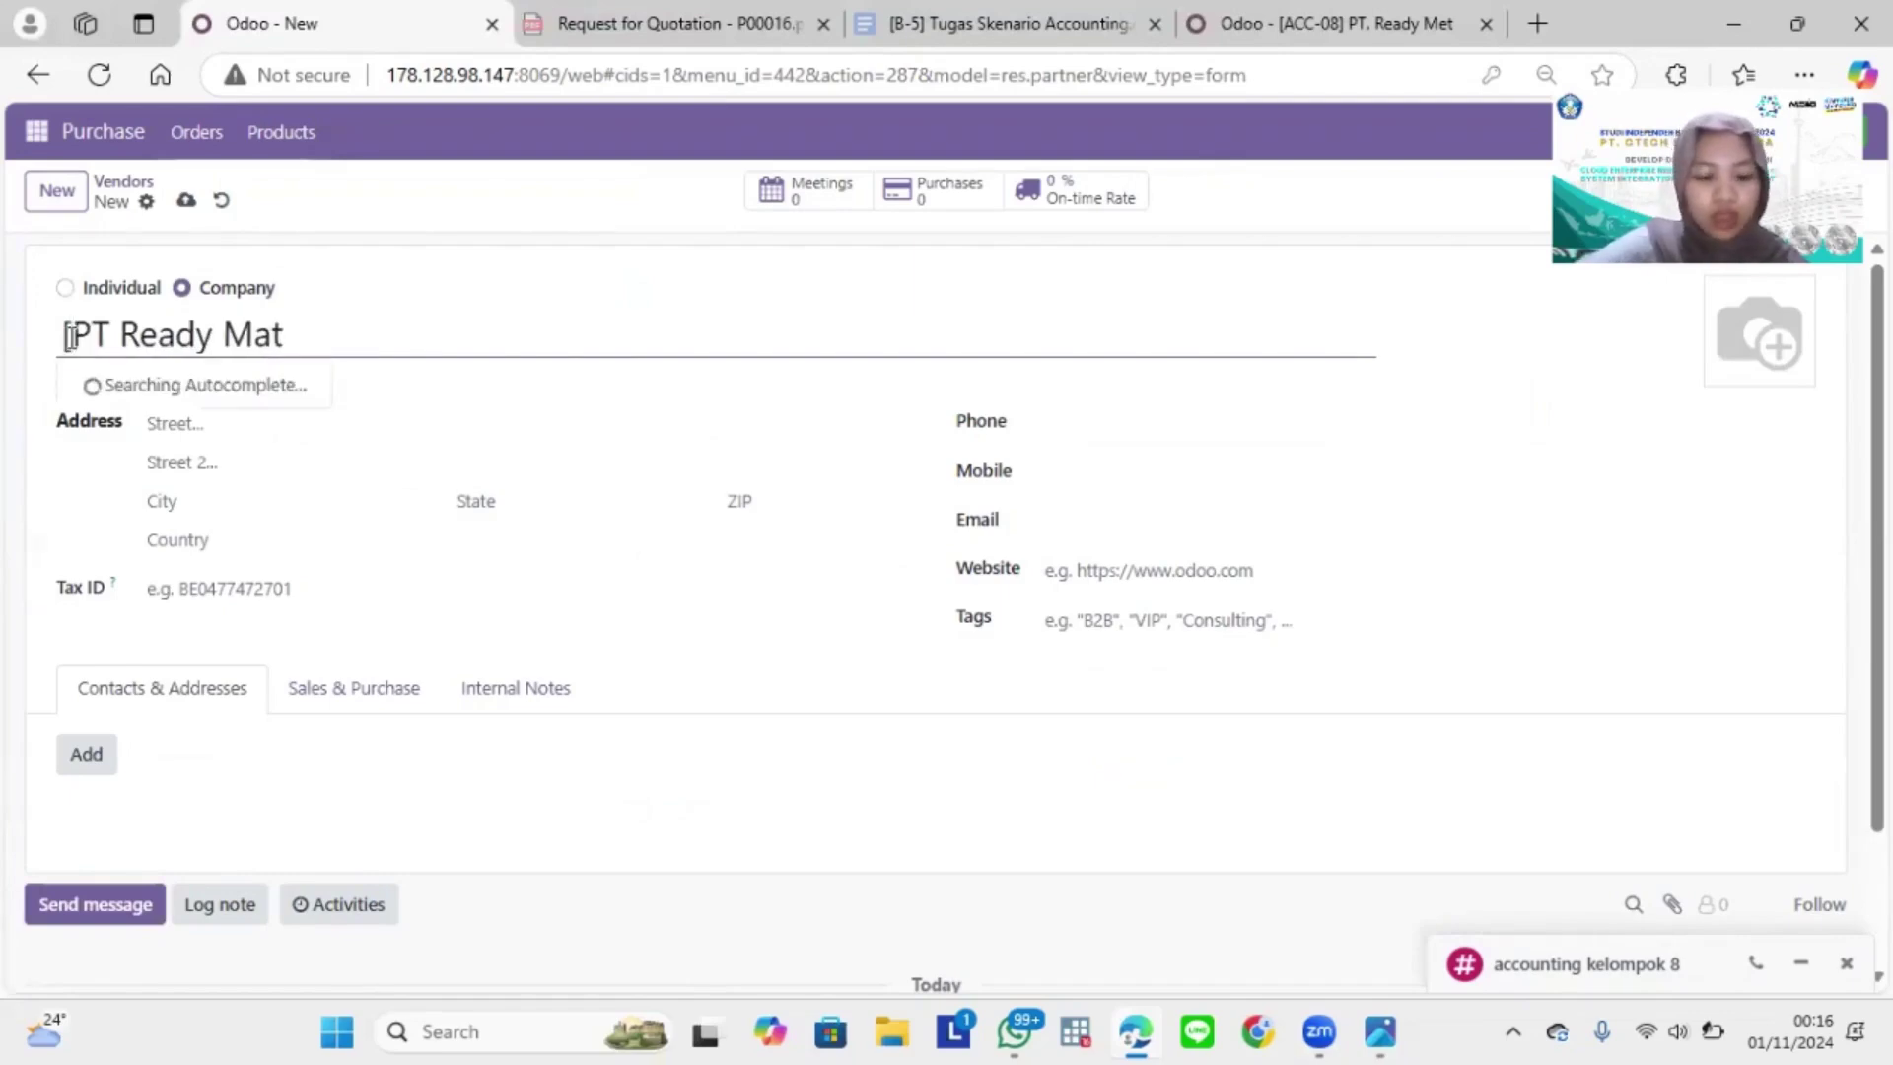
click(69, 337)
text(ACC)
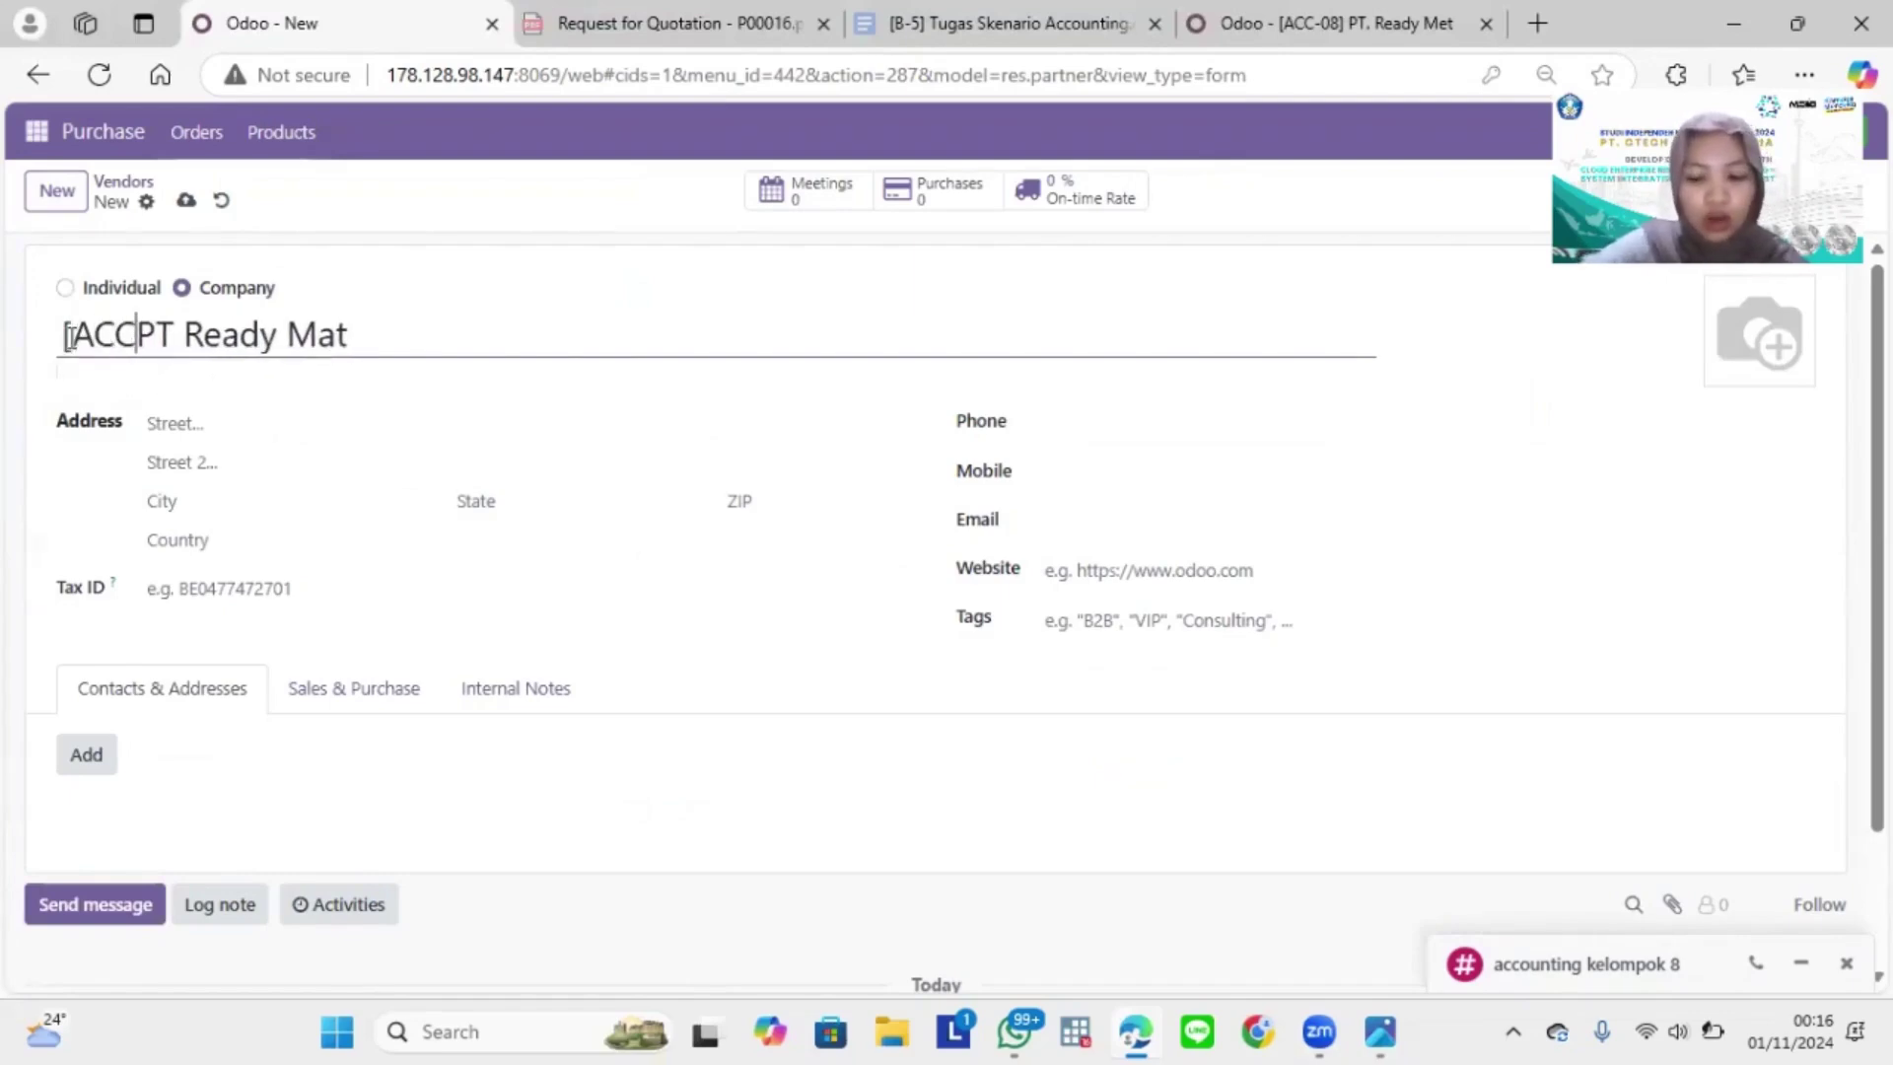
text(-08)
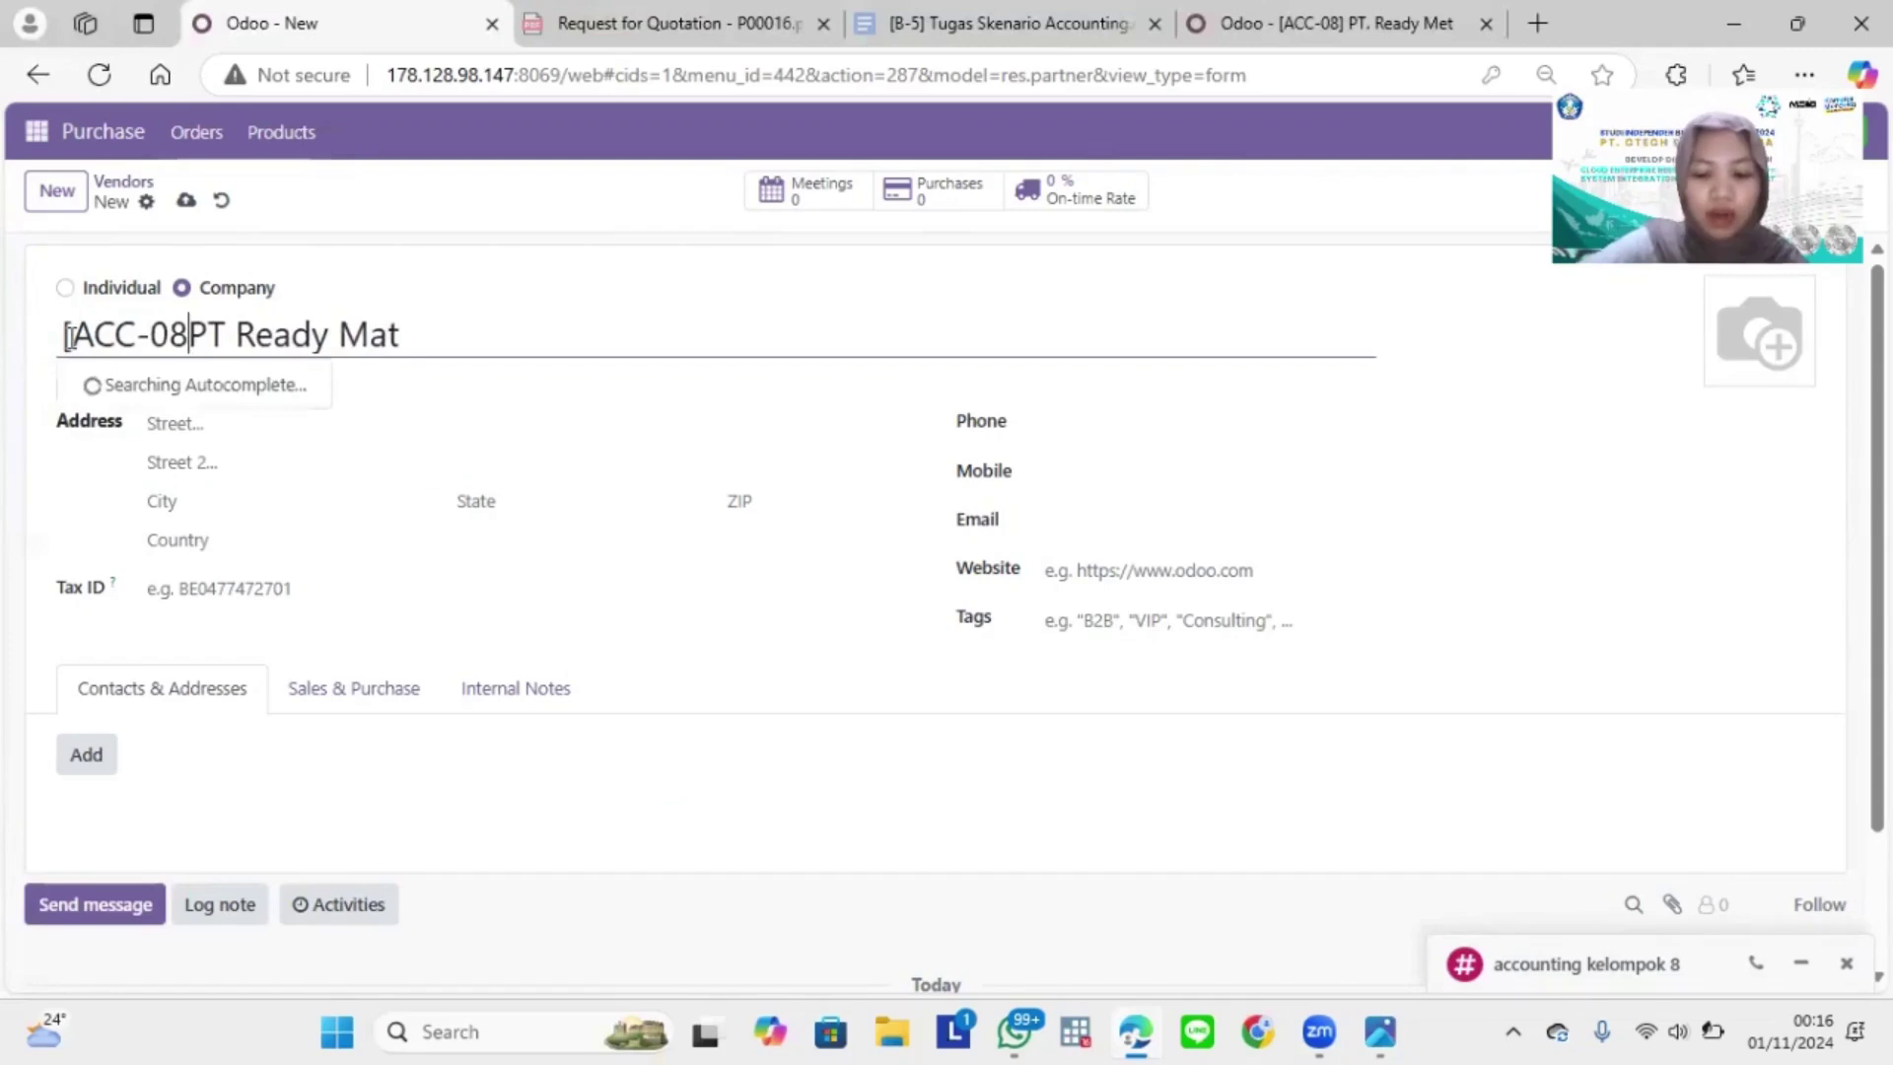
text(])
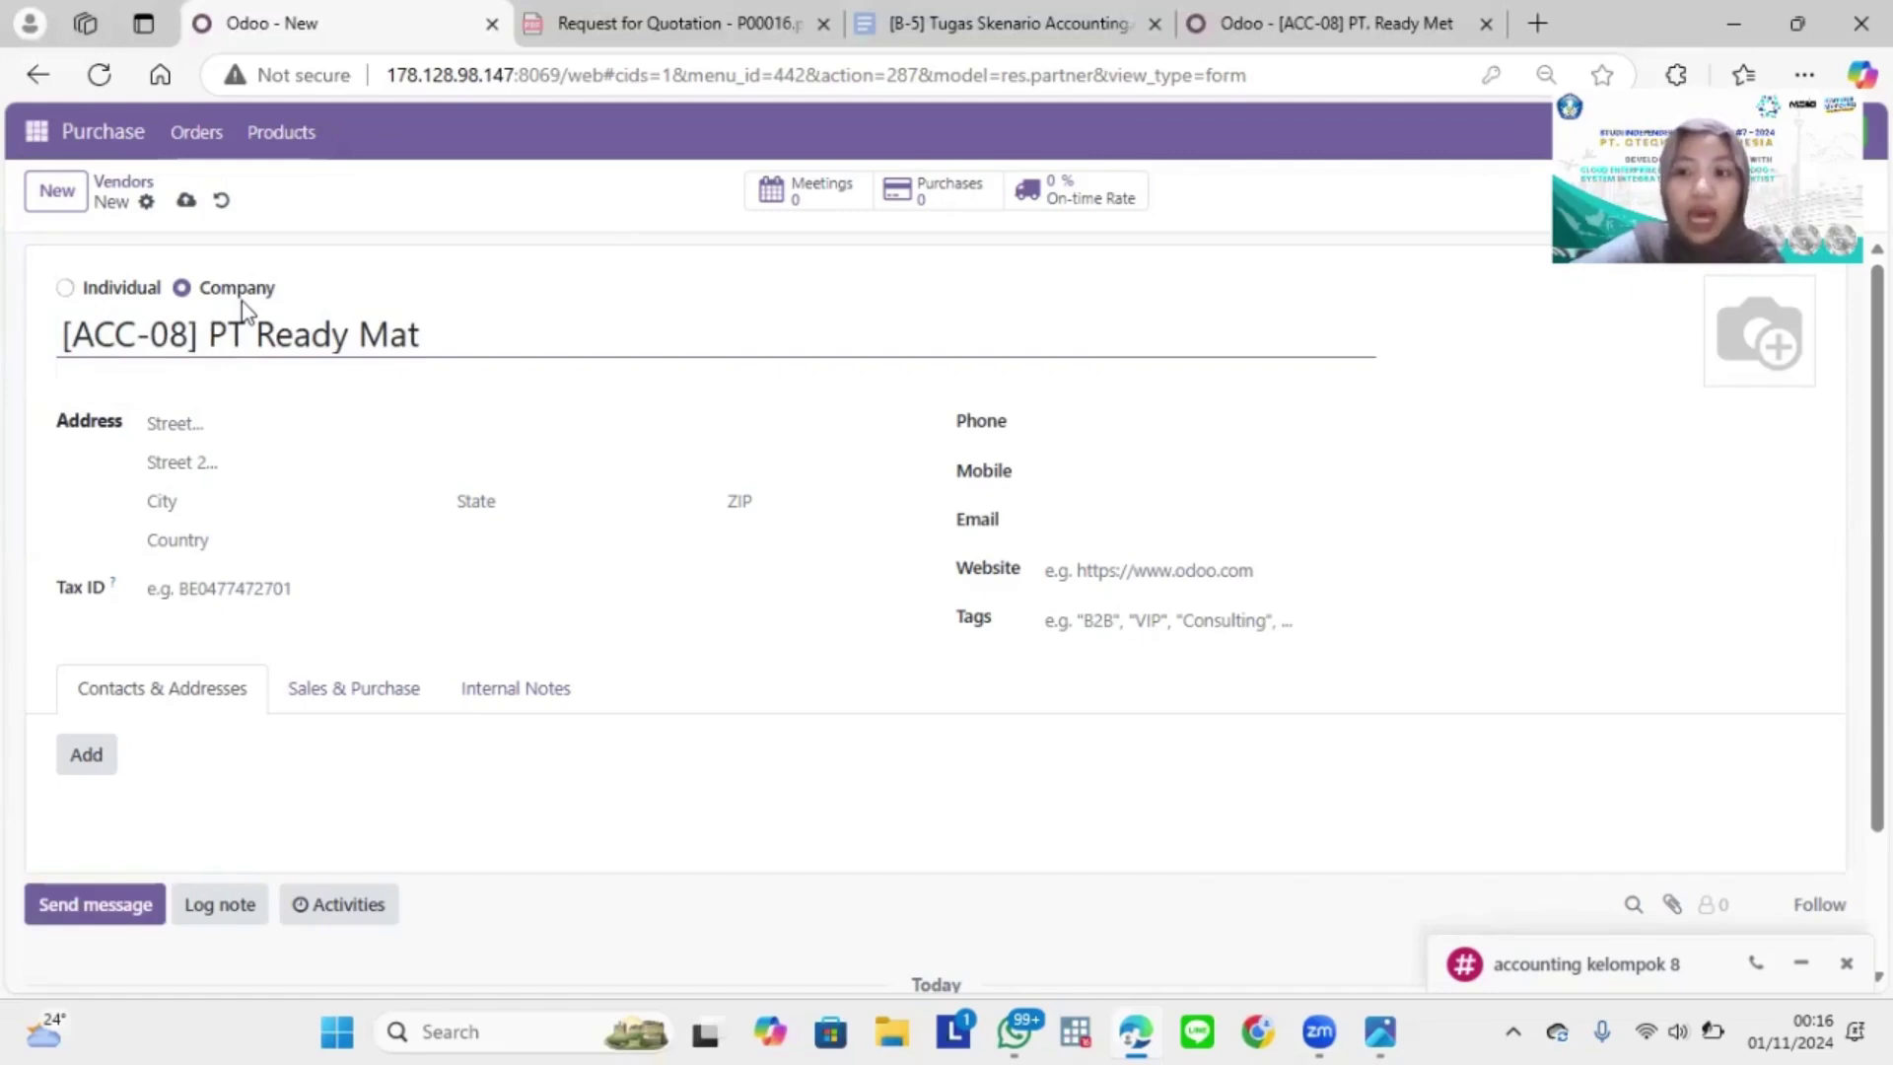
click(211, 425)
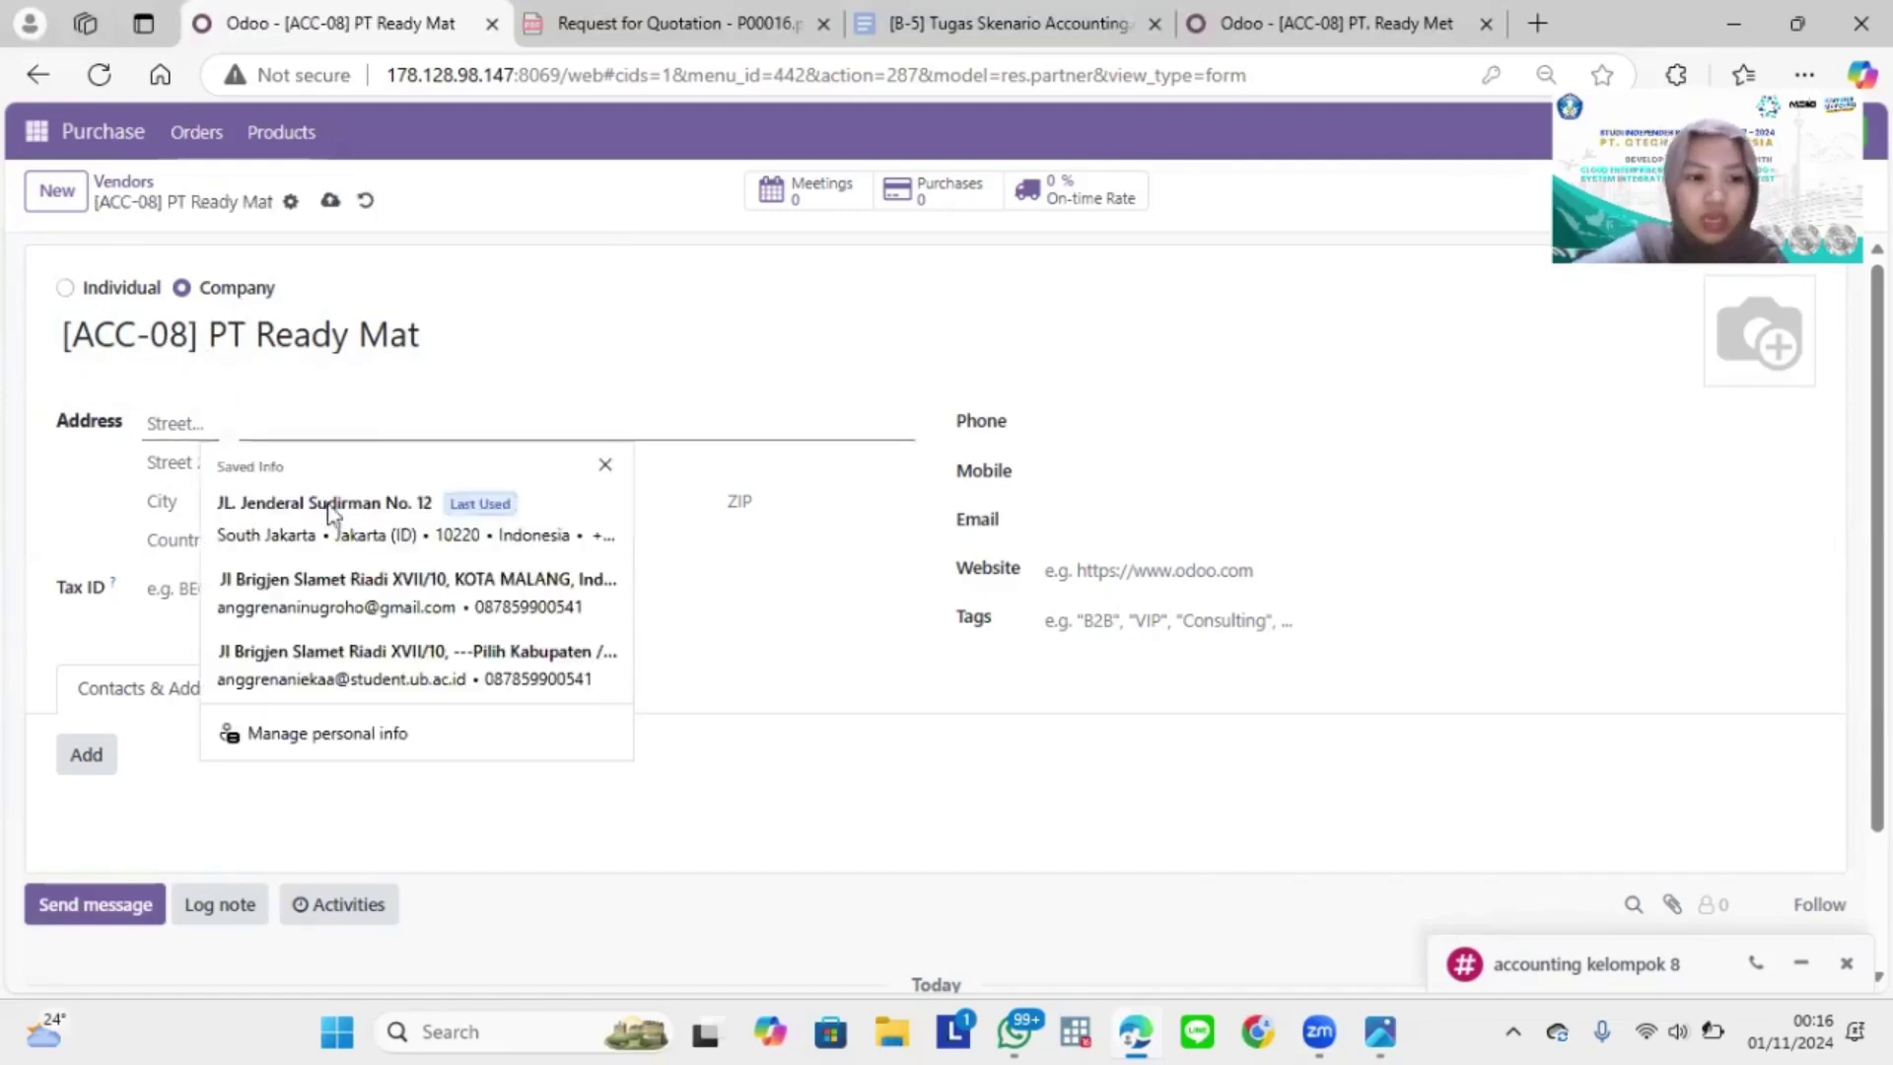
Step: Autofill the vendor's saved address and contact details and set the State to Jakarta (ID)
click(328, 511)
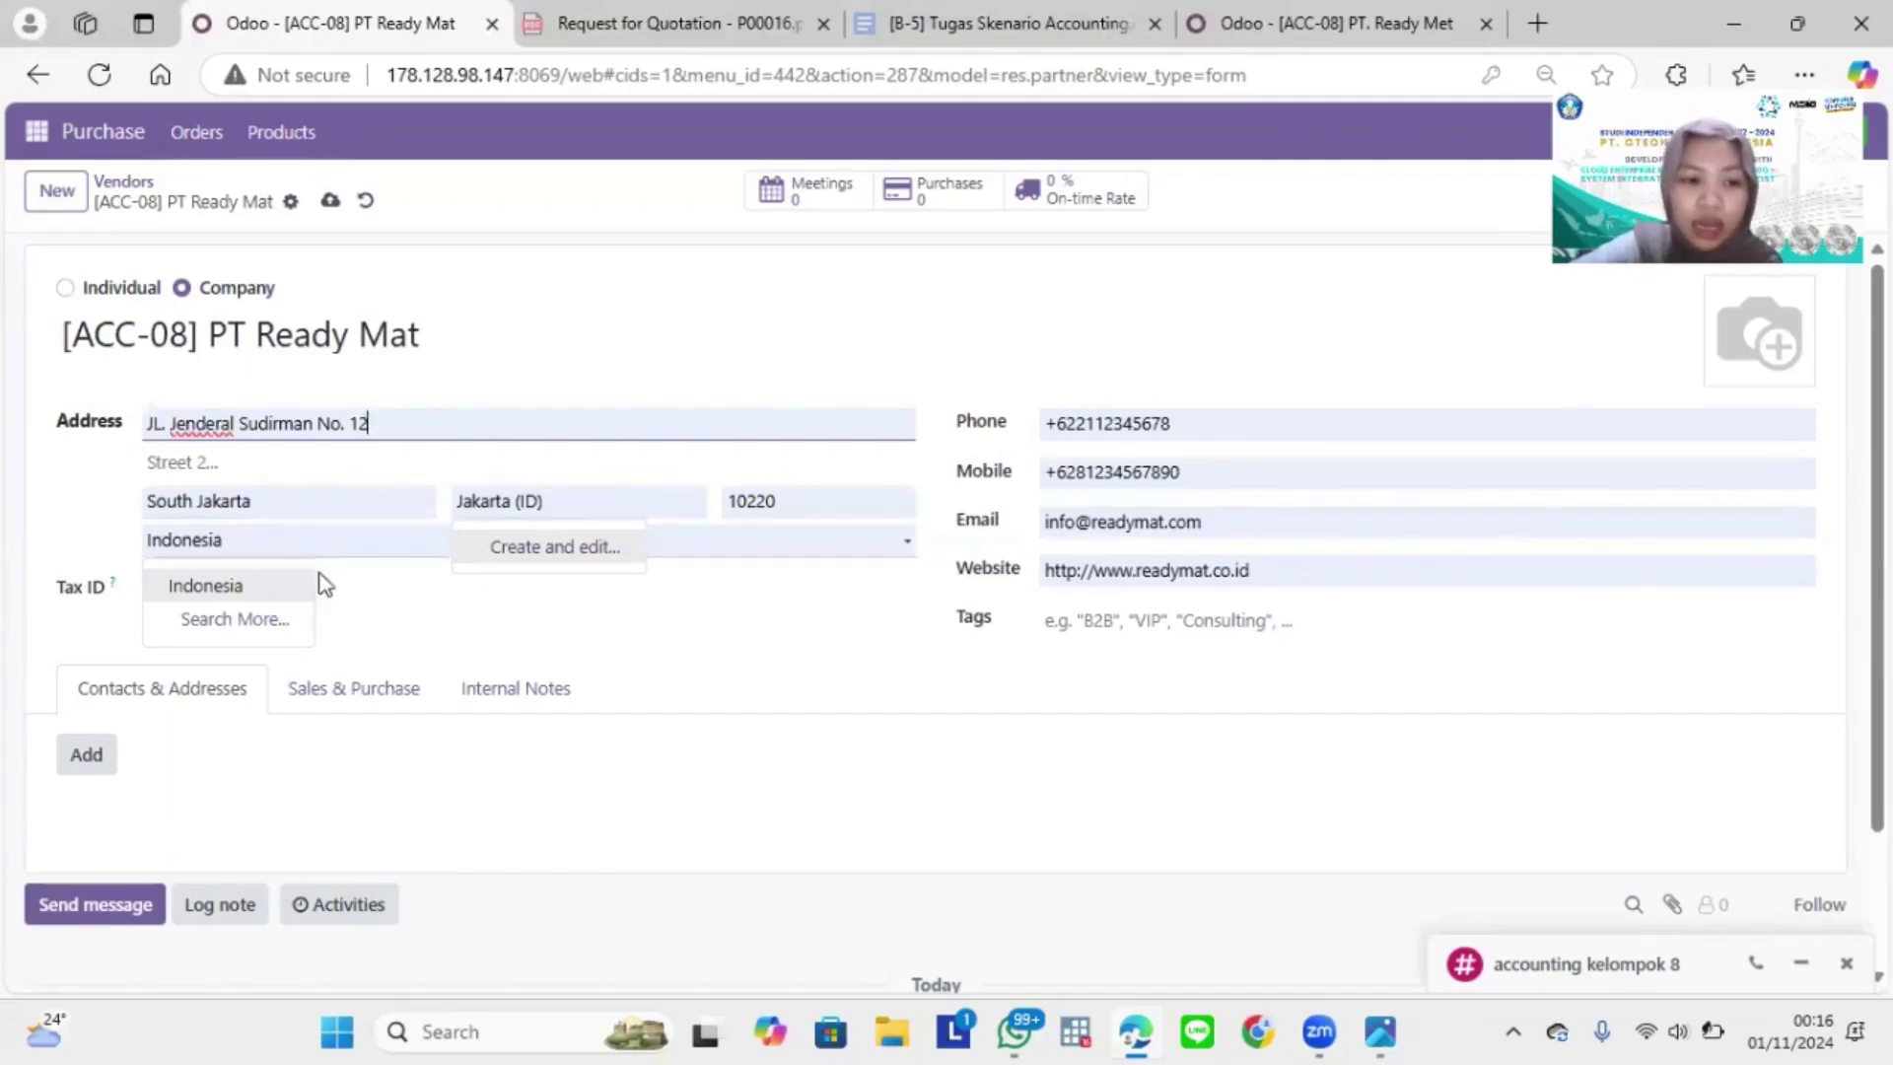
click(371, 498)
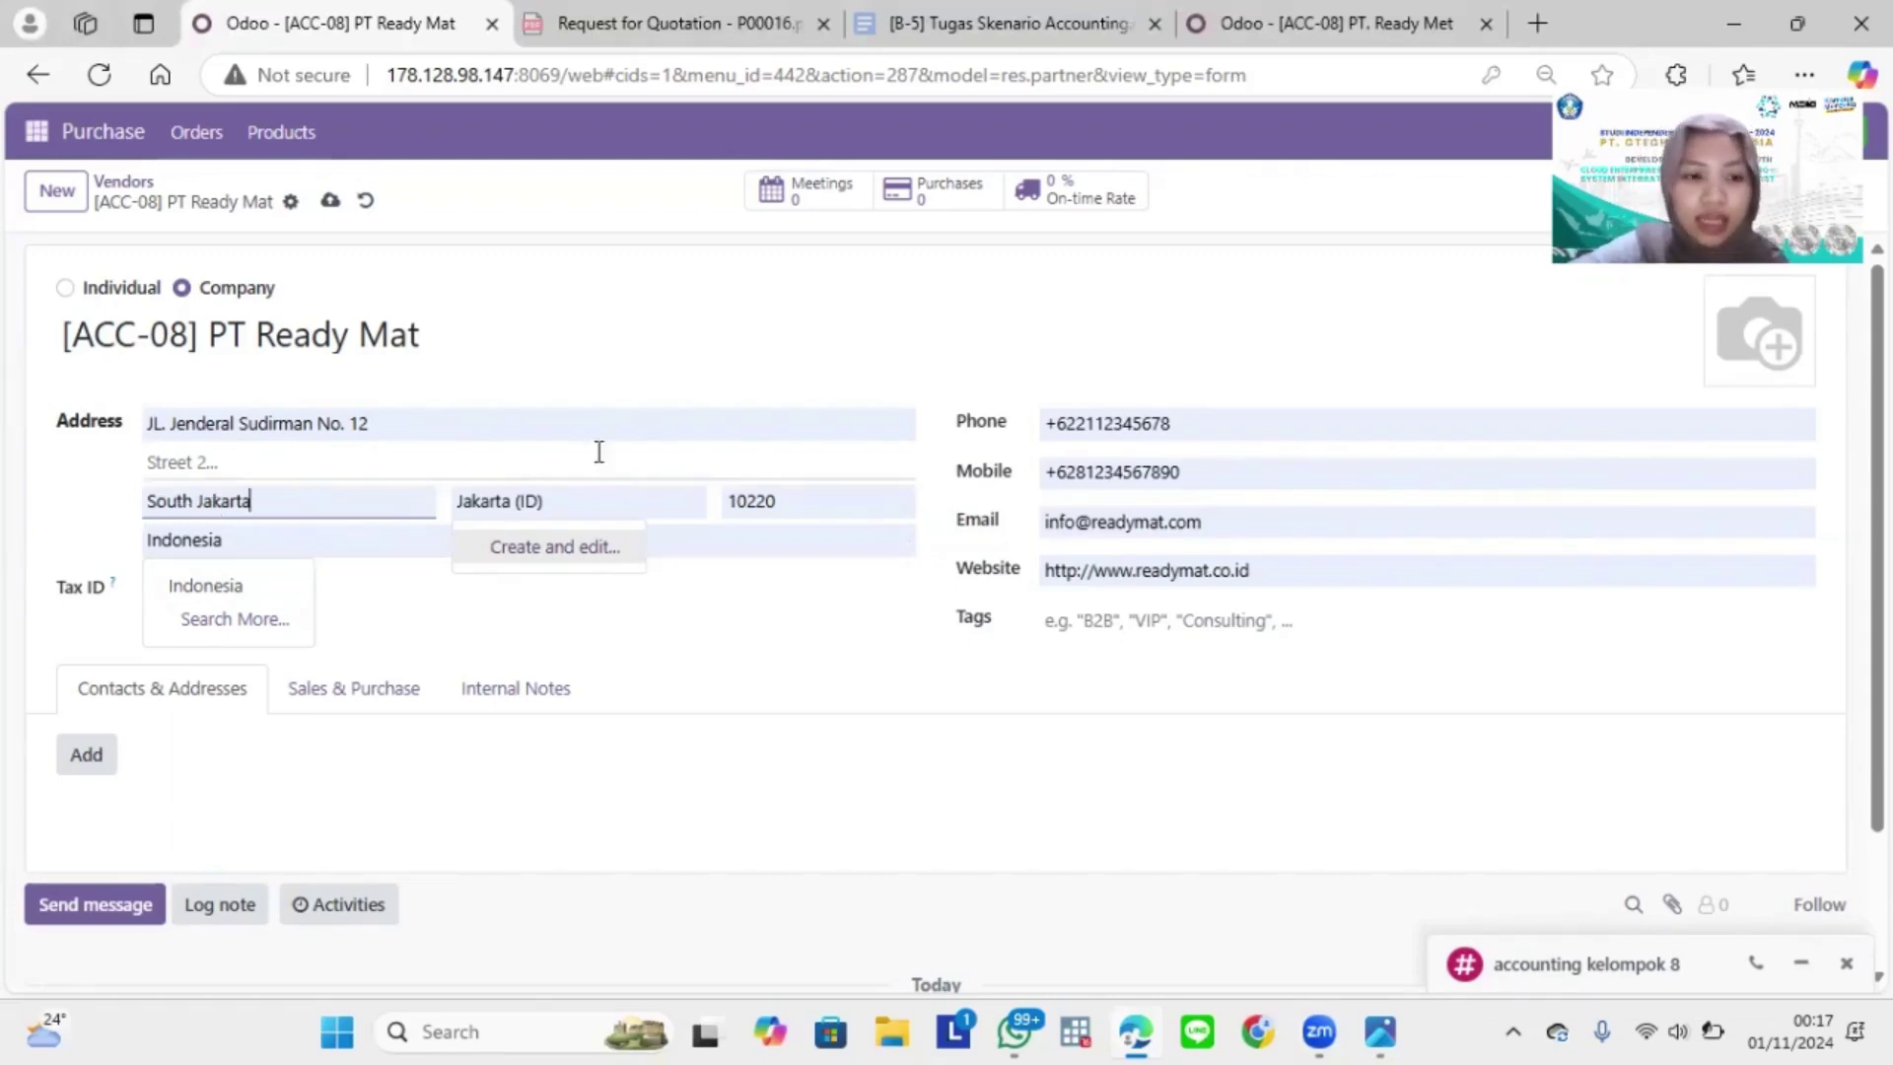
click(563, 498)
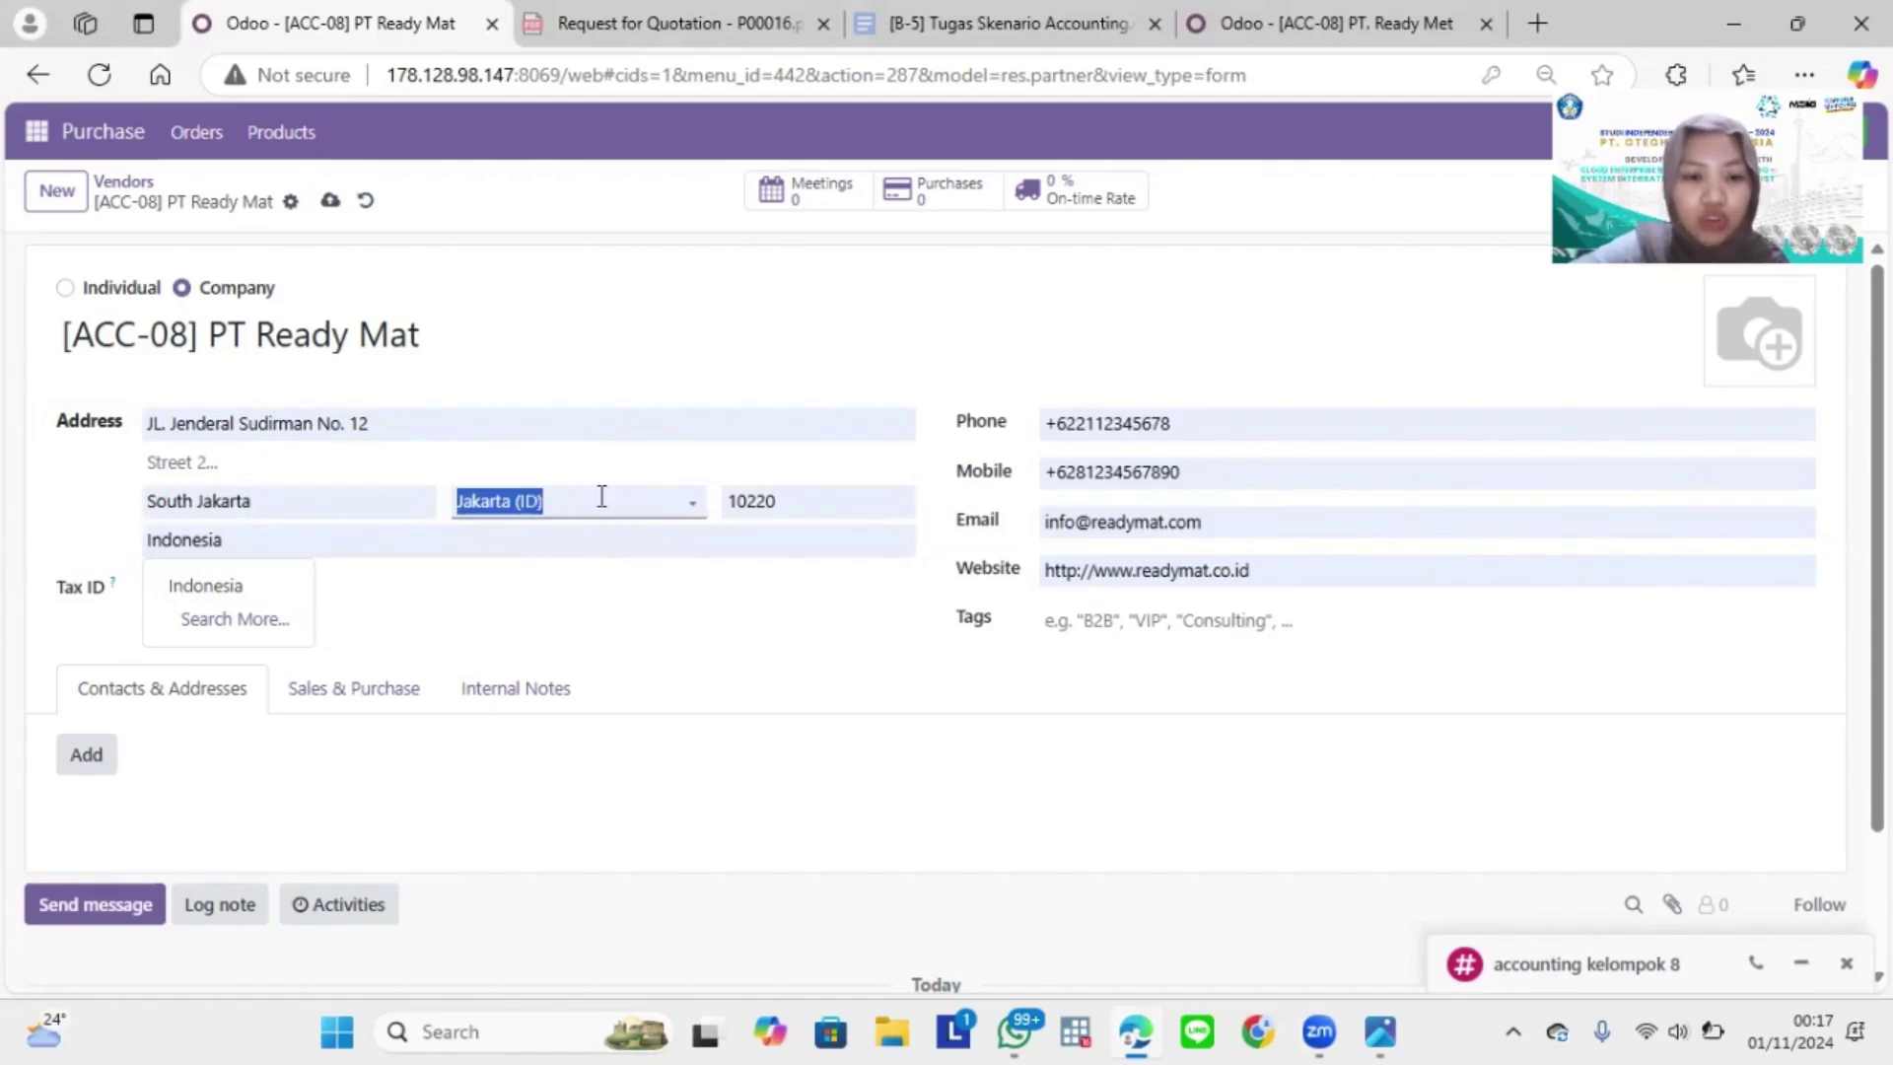
click(602, 498)
click(688, 501)
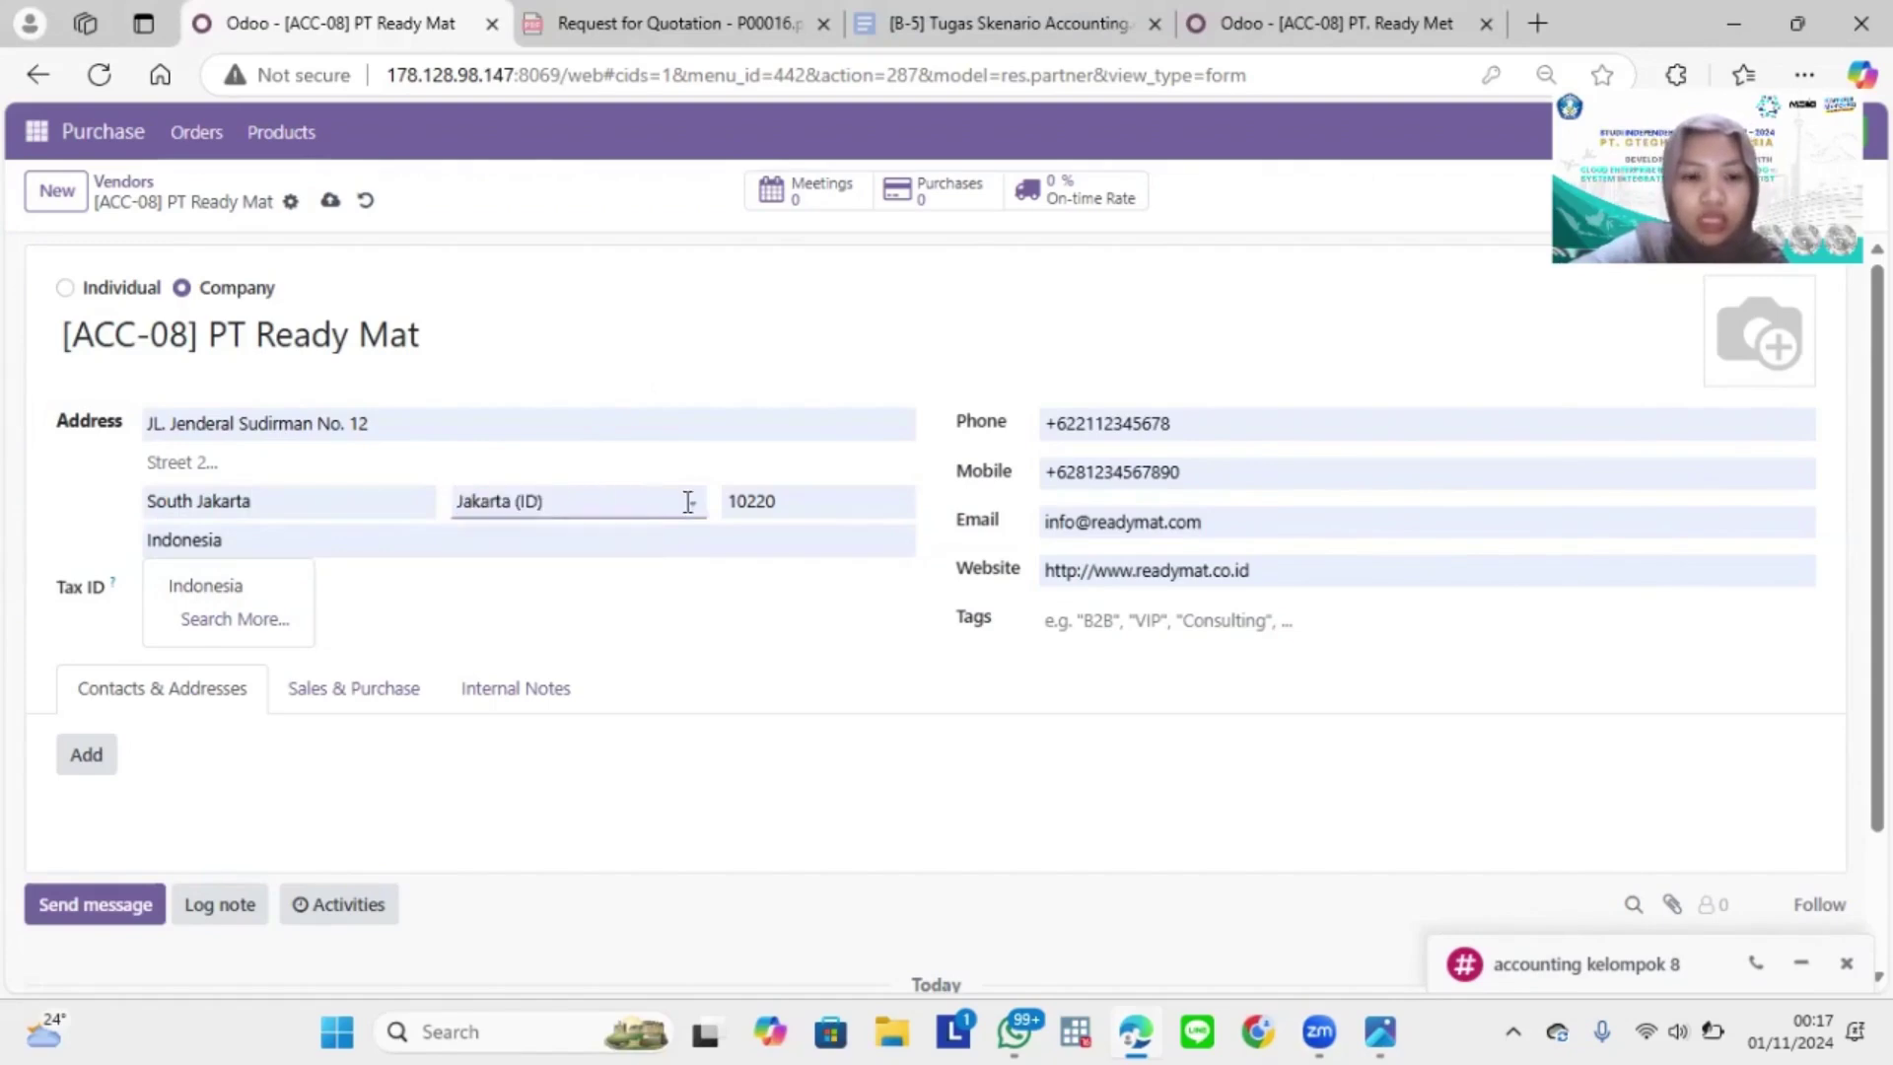
key(BackSpace)
key(BackSpace)
key(BackSpace)
key(BackSpace)
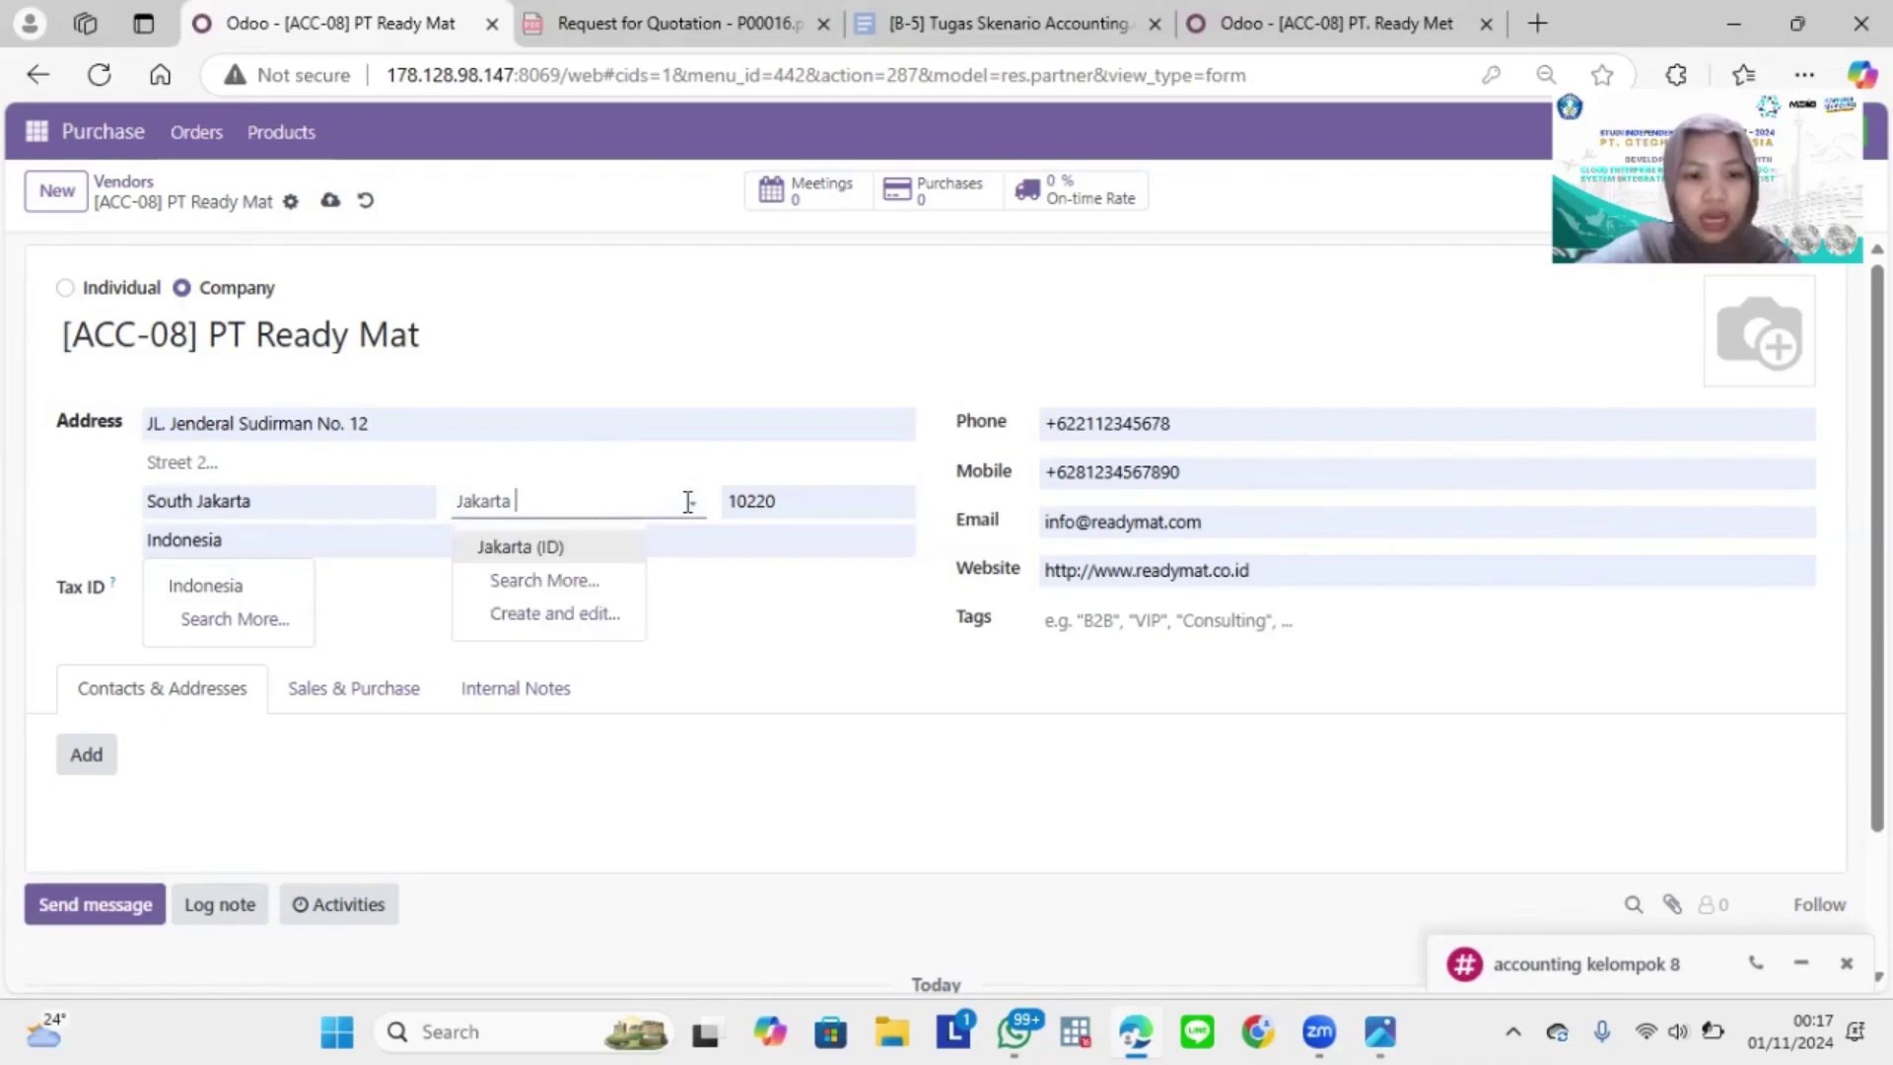
click(568, 558)
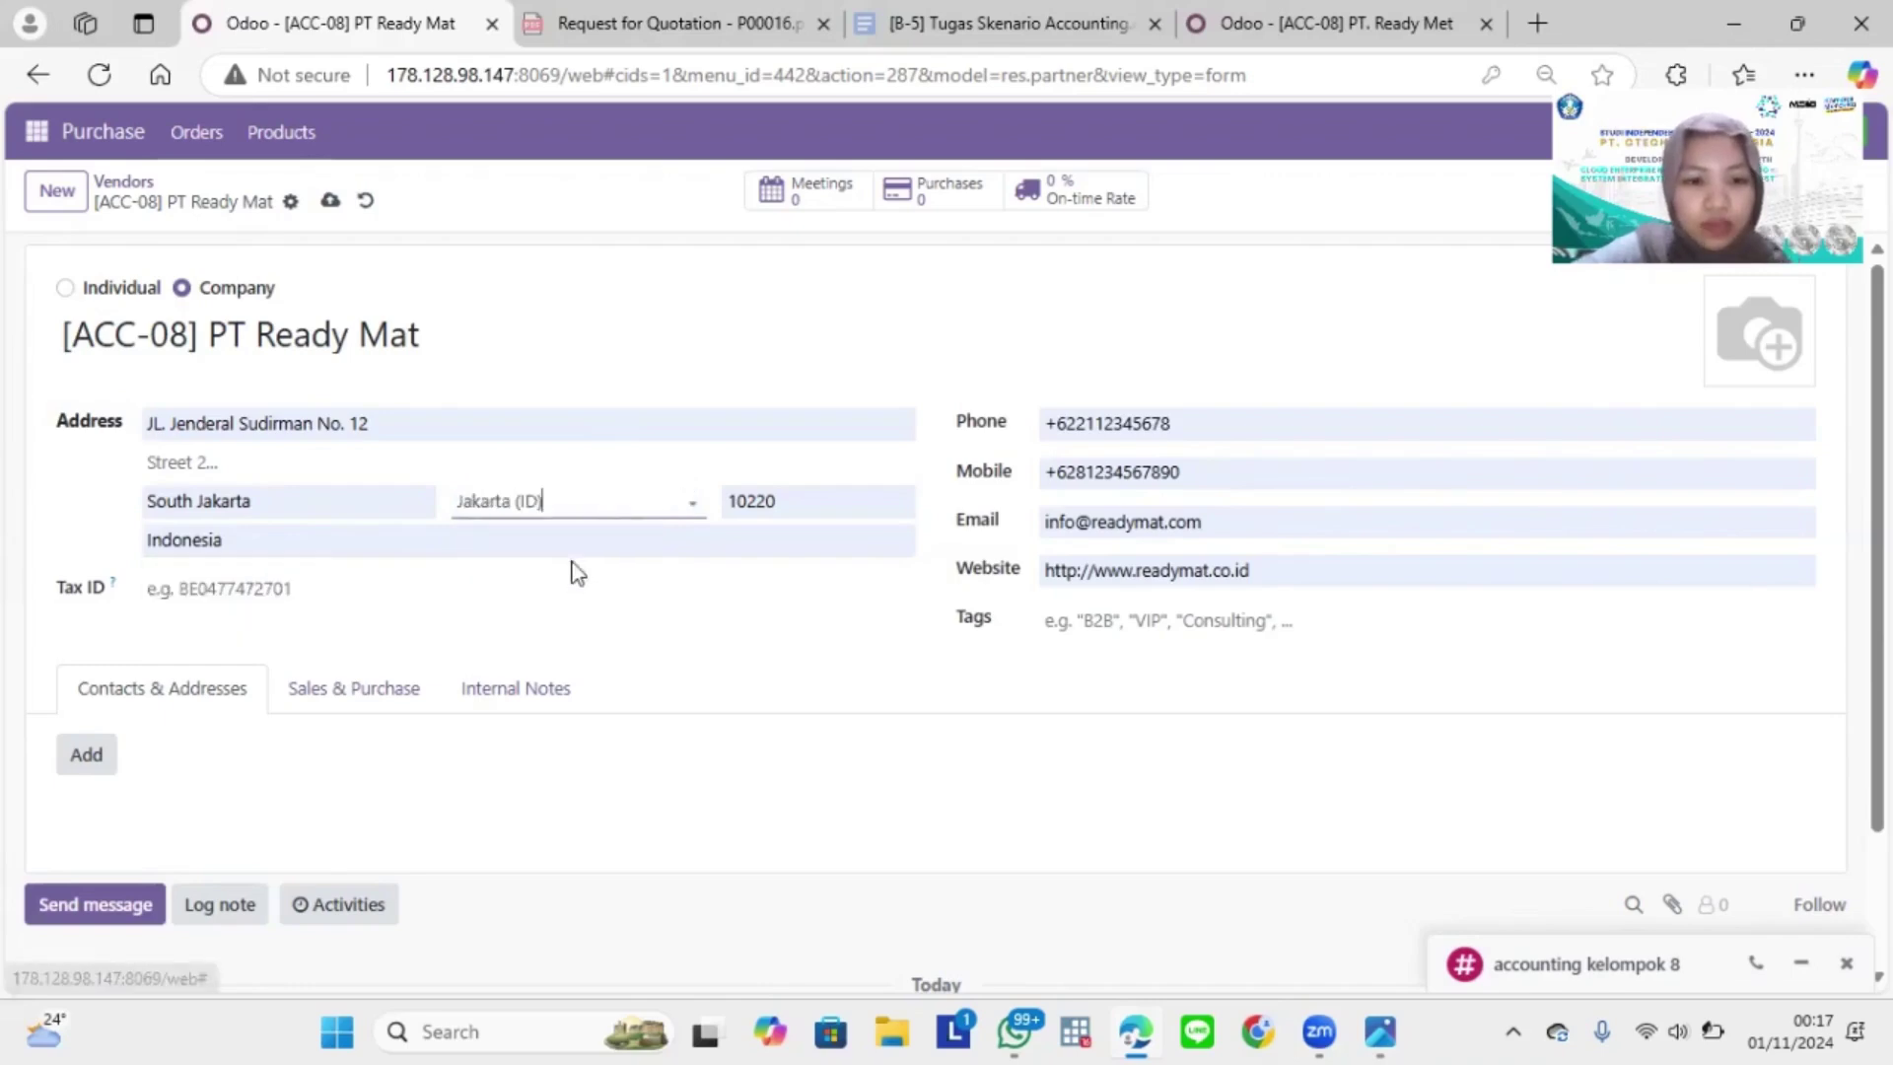
Step: Keep Indonesia as the country and correct the ZIP code's last digit to 0
click(410, 544)
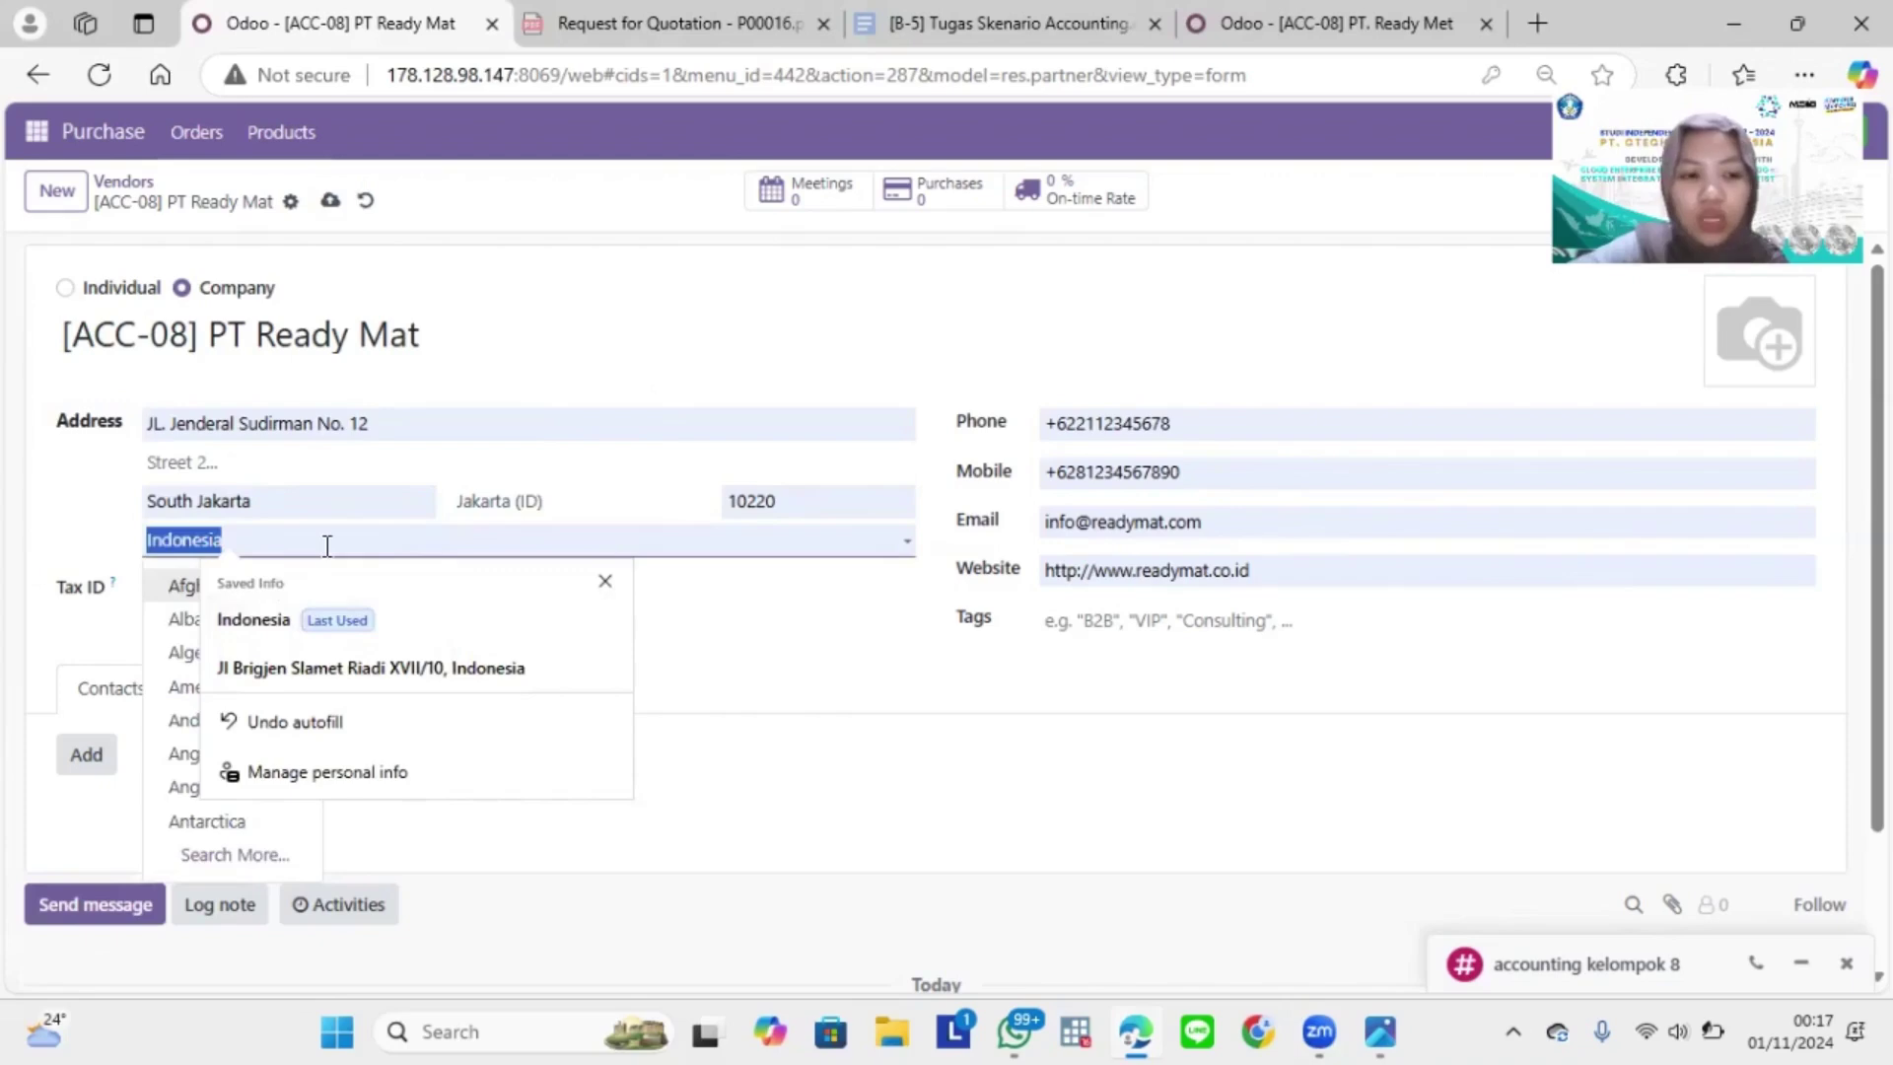
click(327, 546)
key(Escape)
click(841, 499)
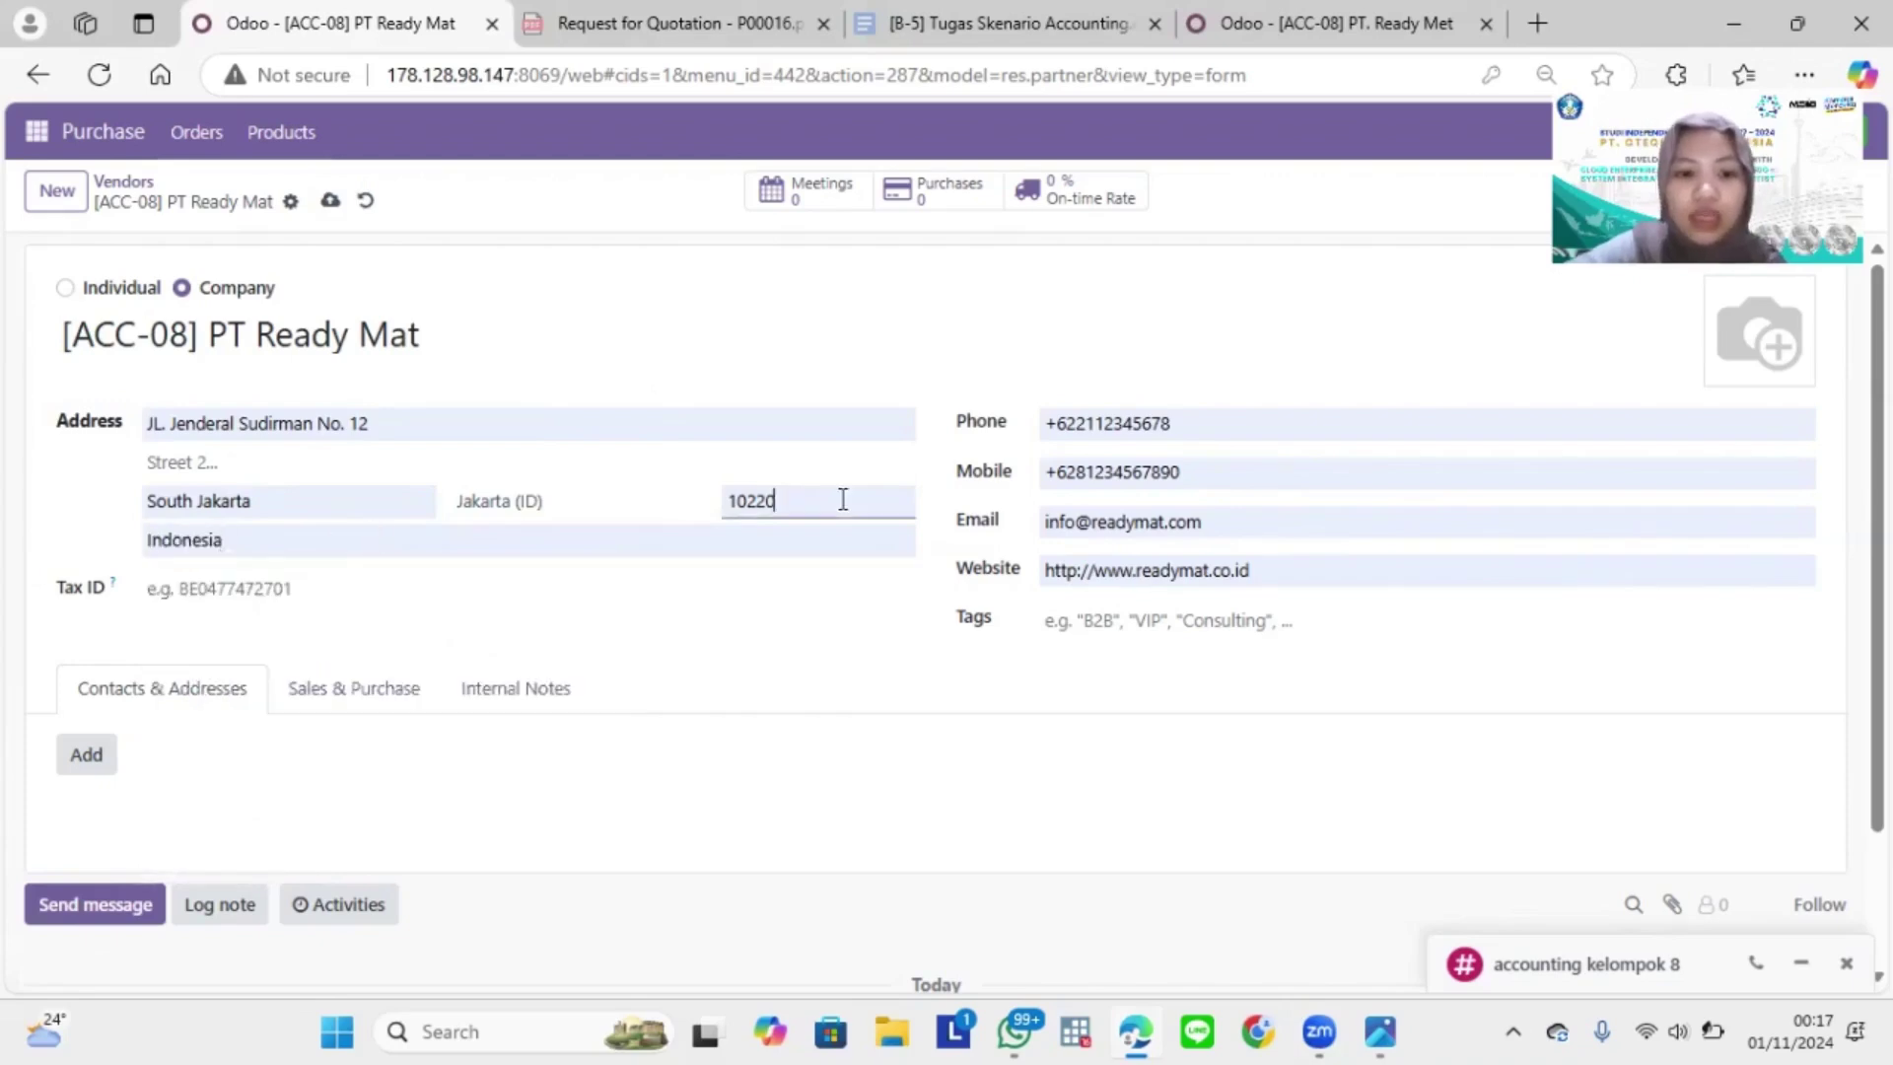
key(BackSpace)
text(0)
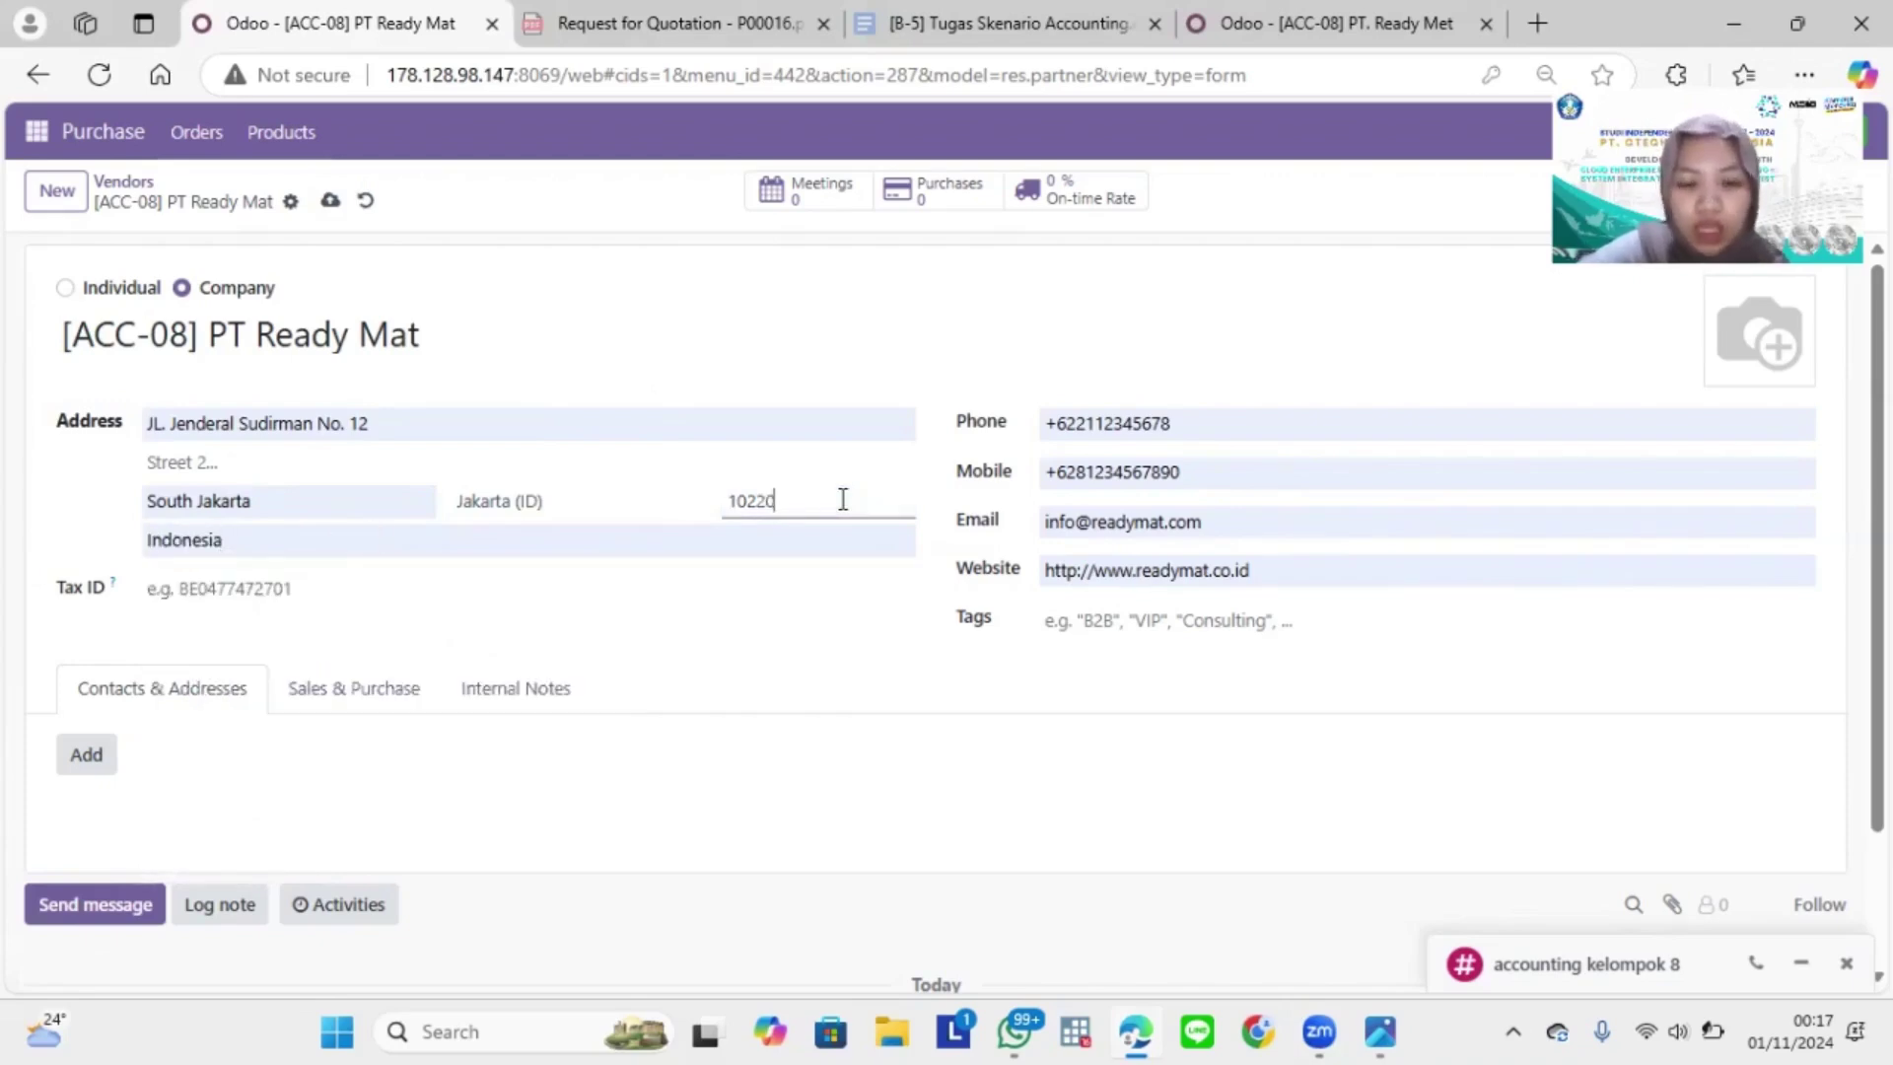
key(Tab)
key(Tab)
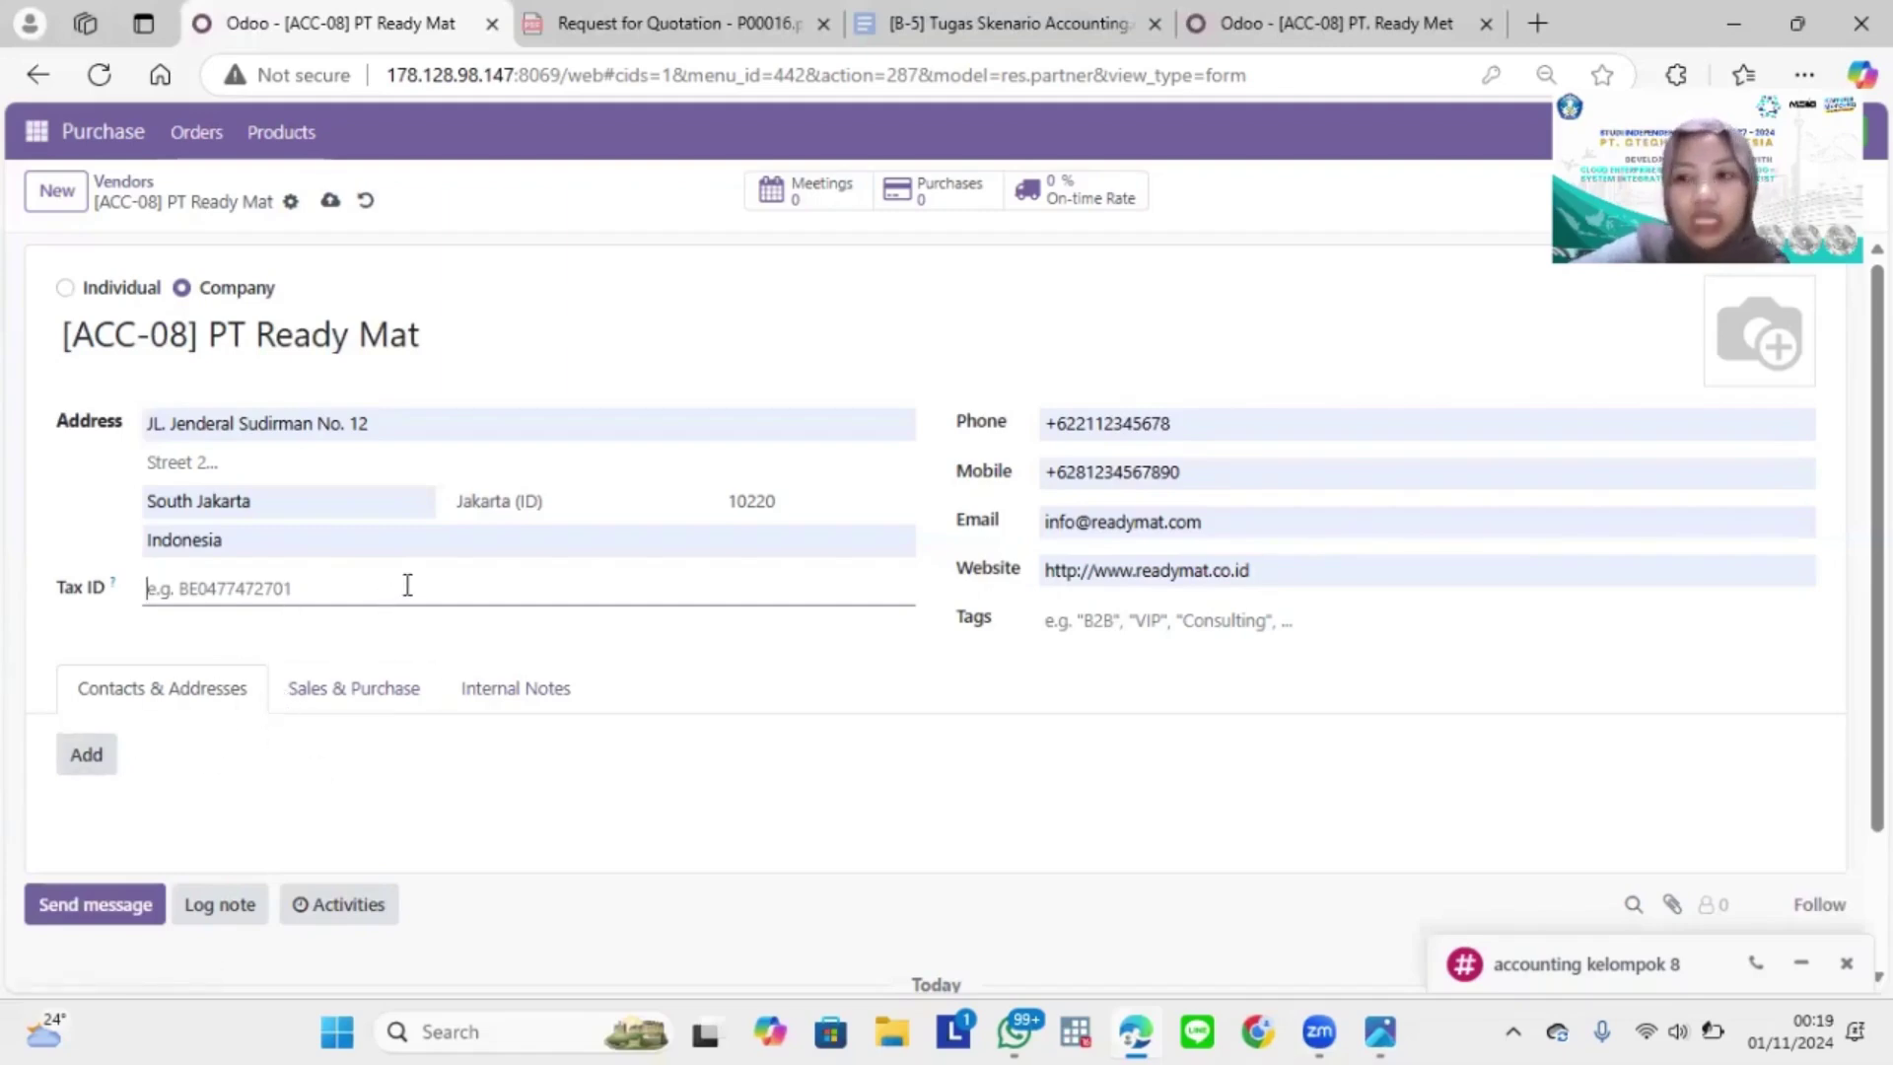
click(1134, 423)
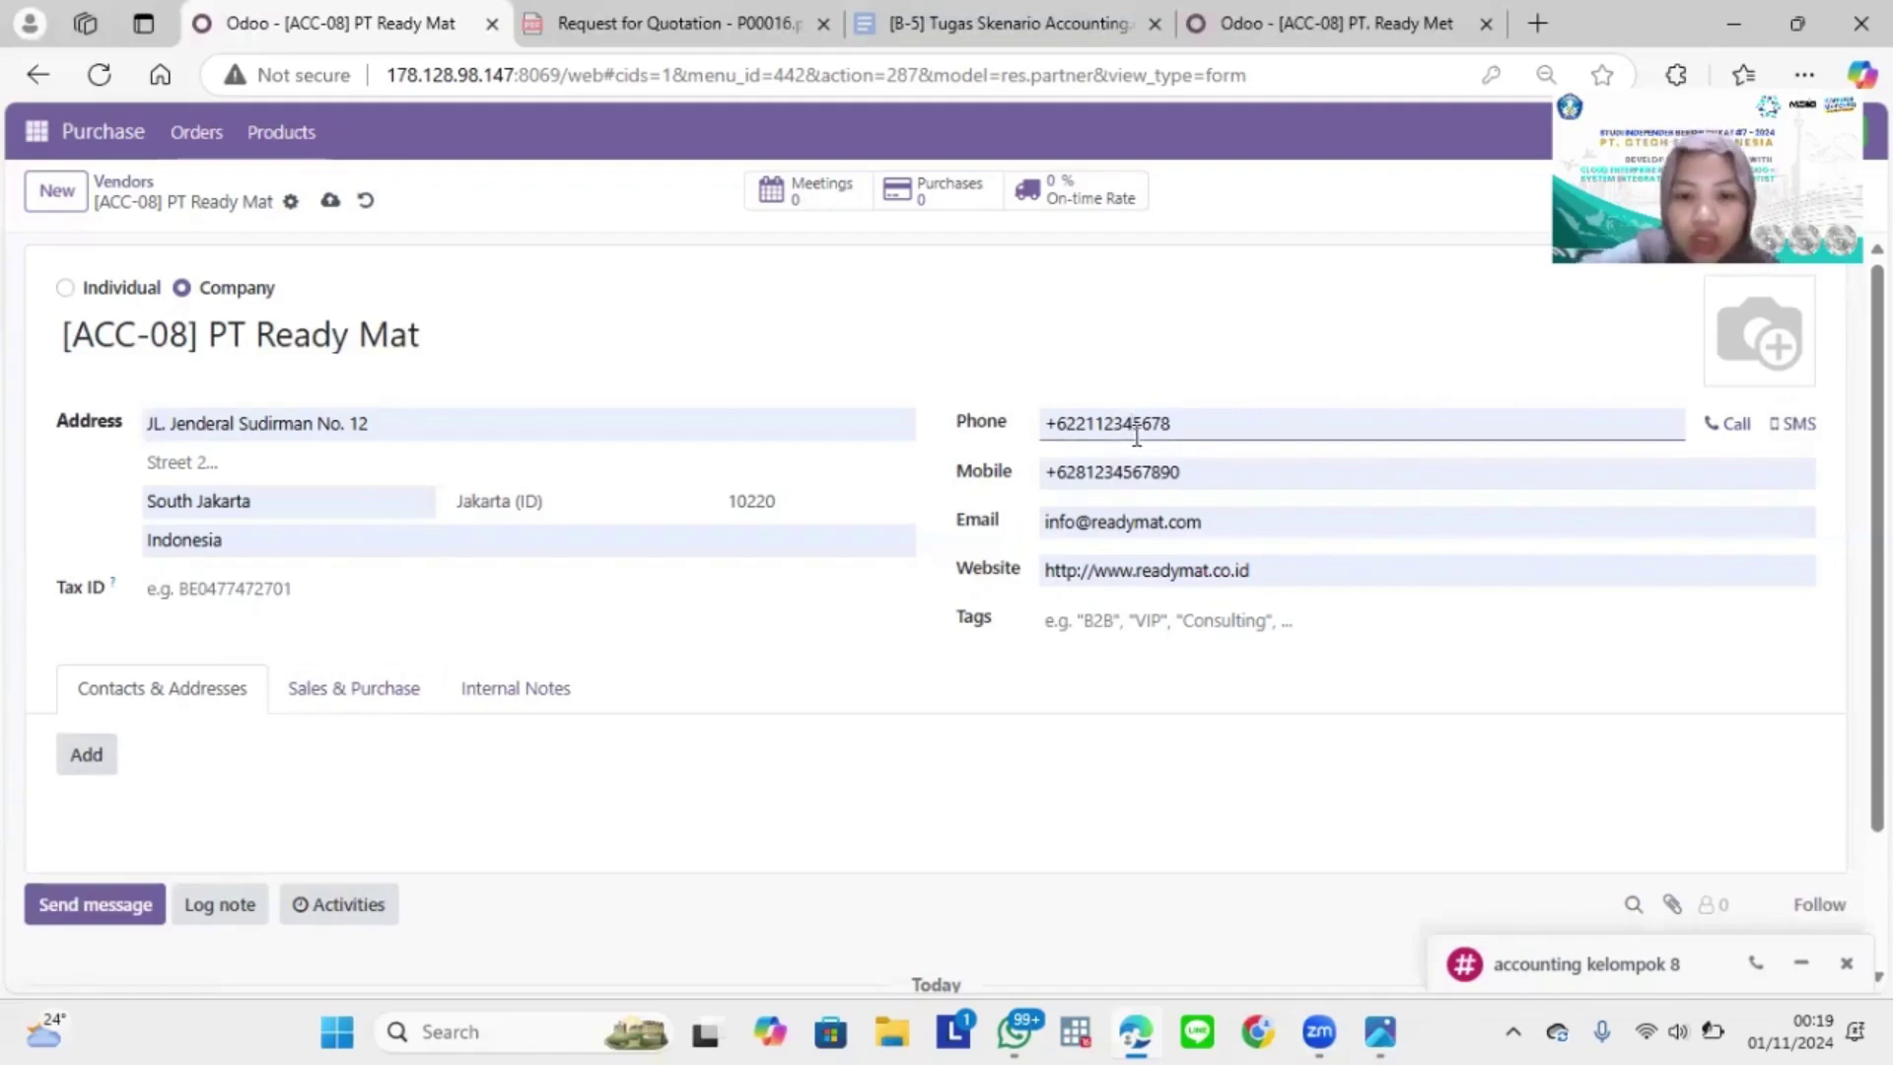
click(1190, 421)
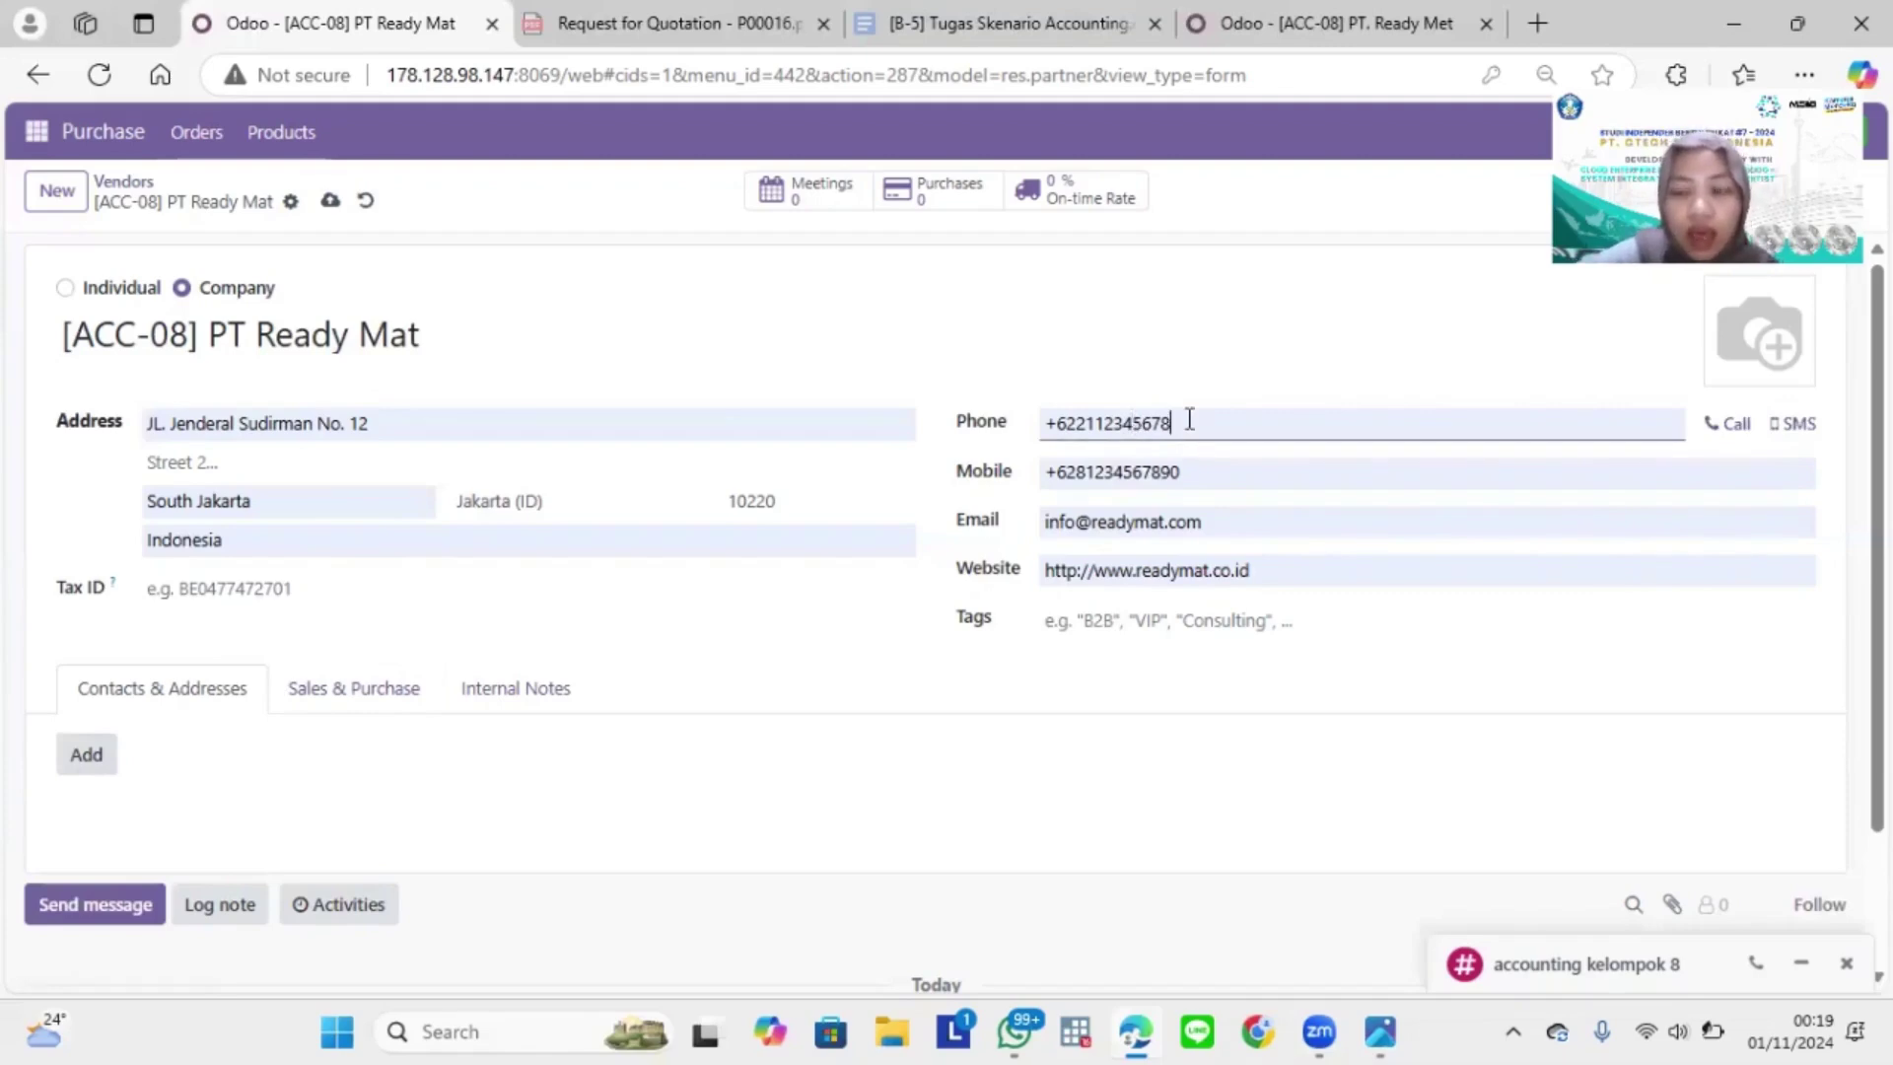
click(1179, 470)
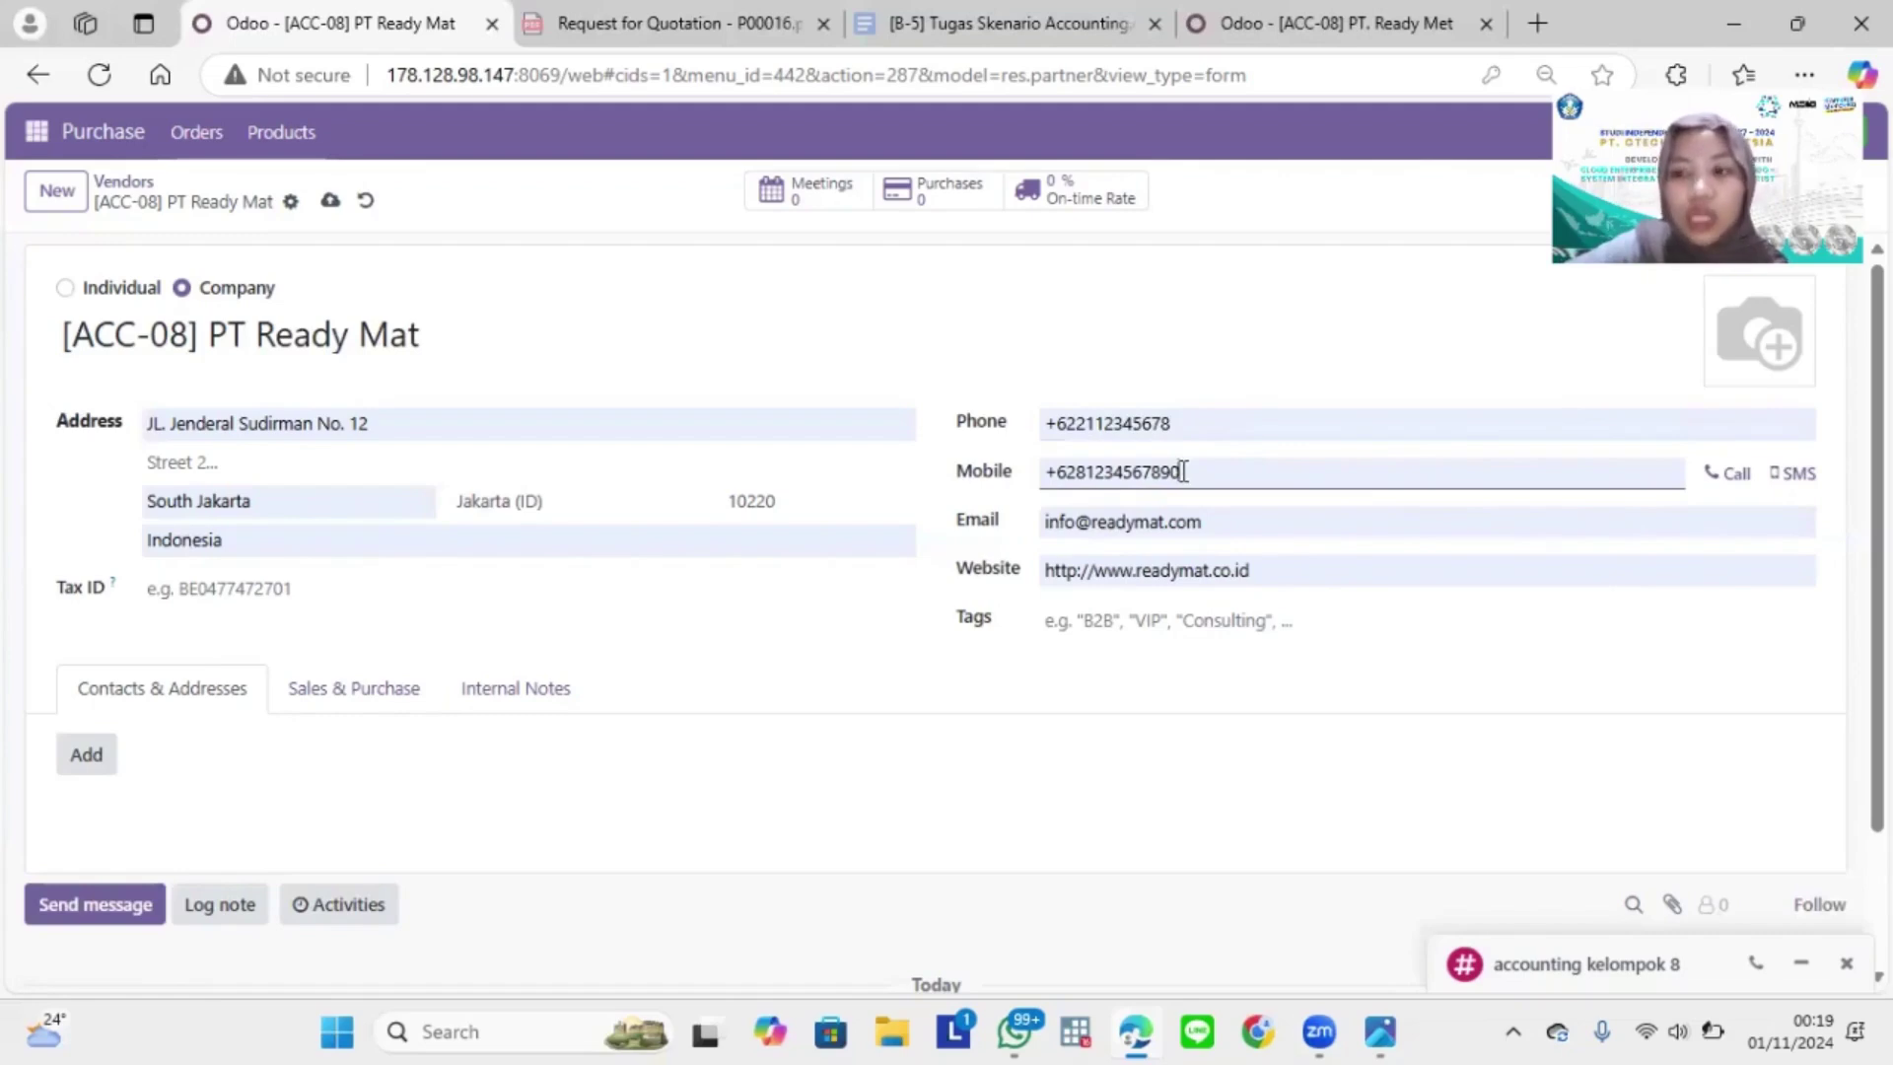
click(1187, 422)
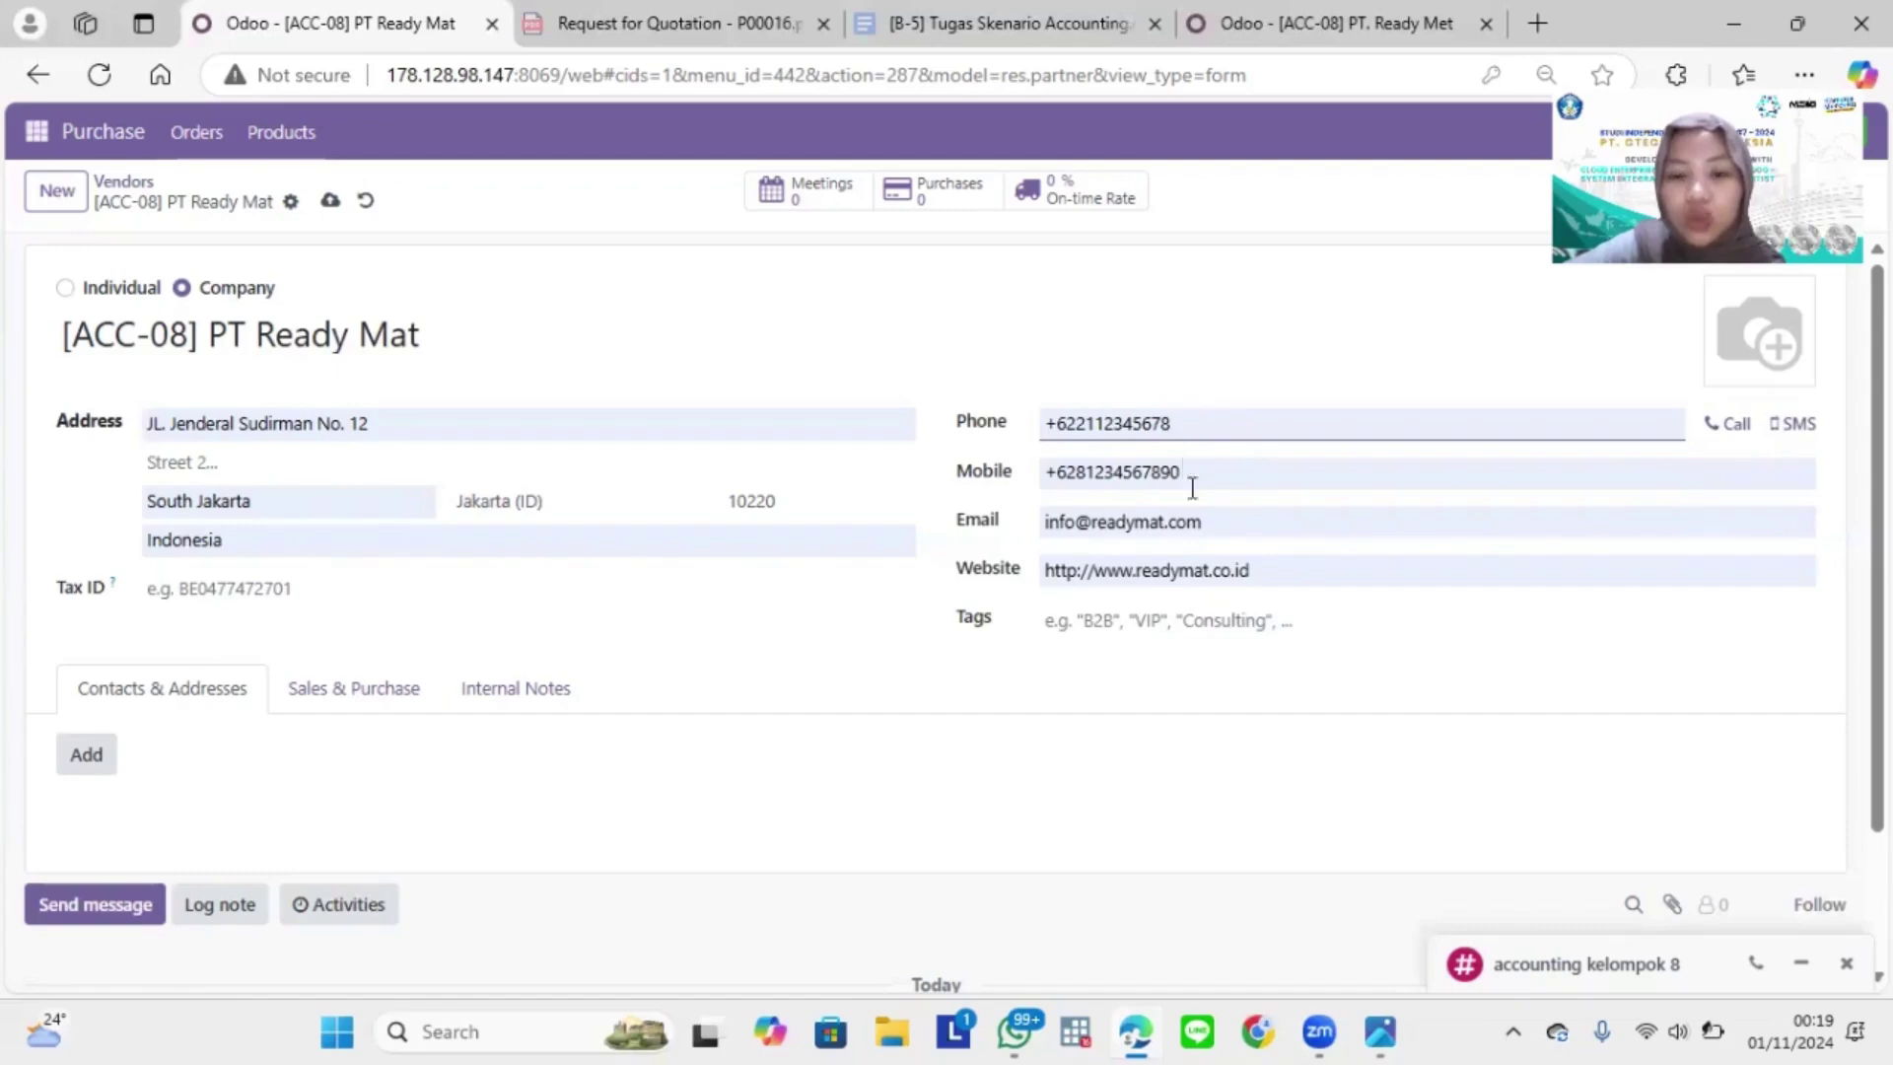
click(1209, 523)
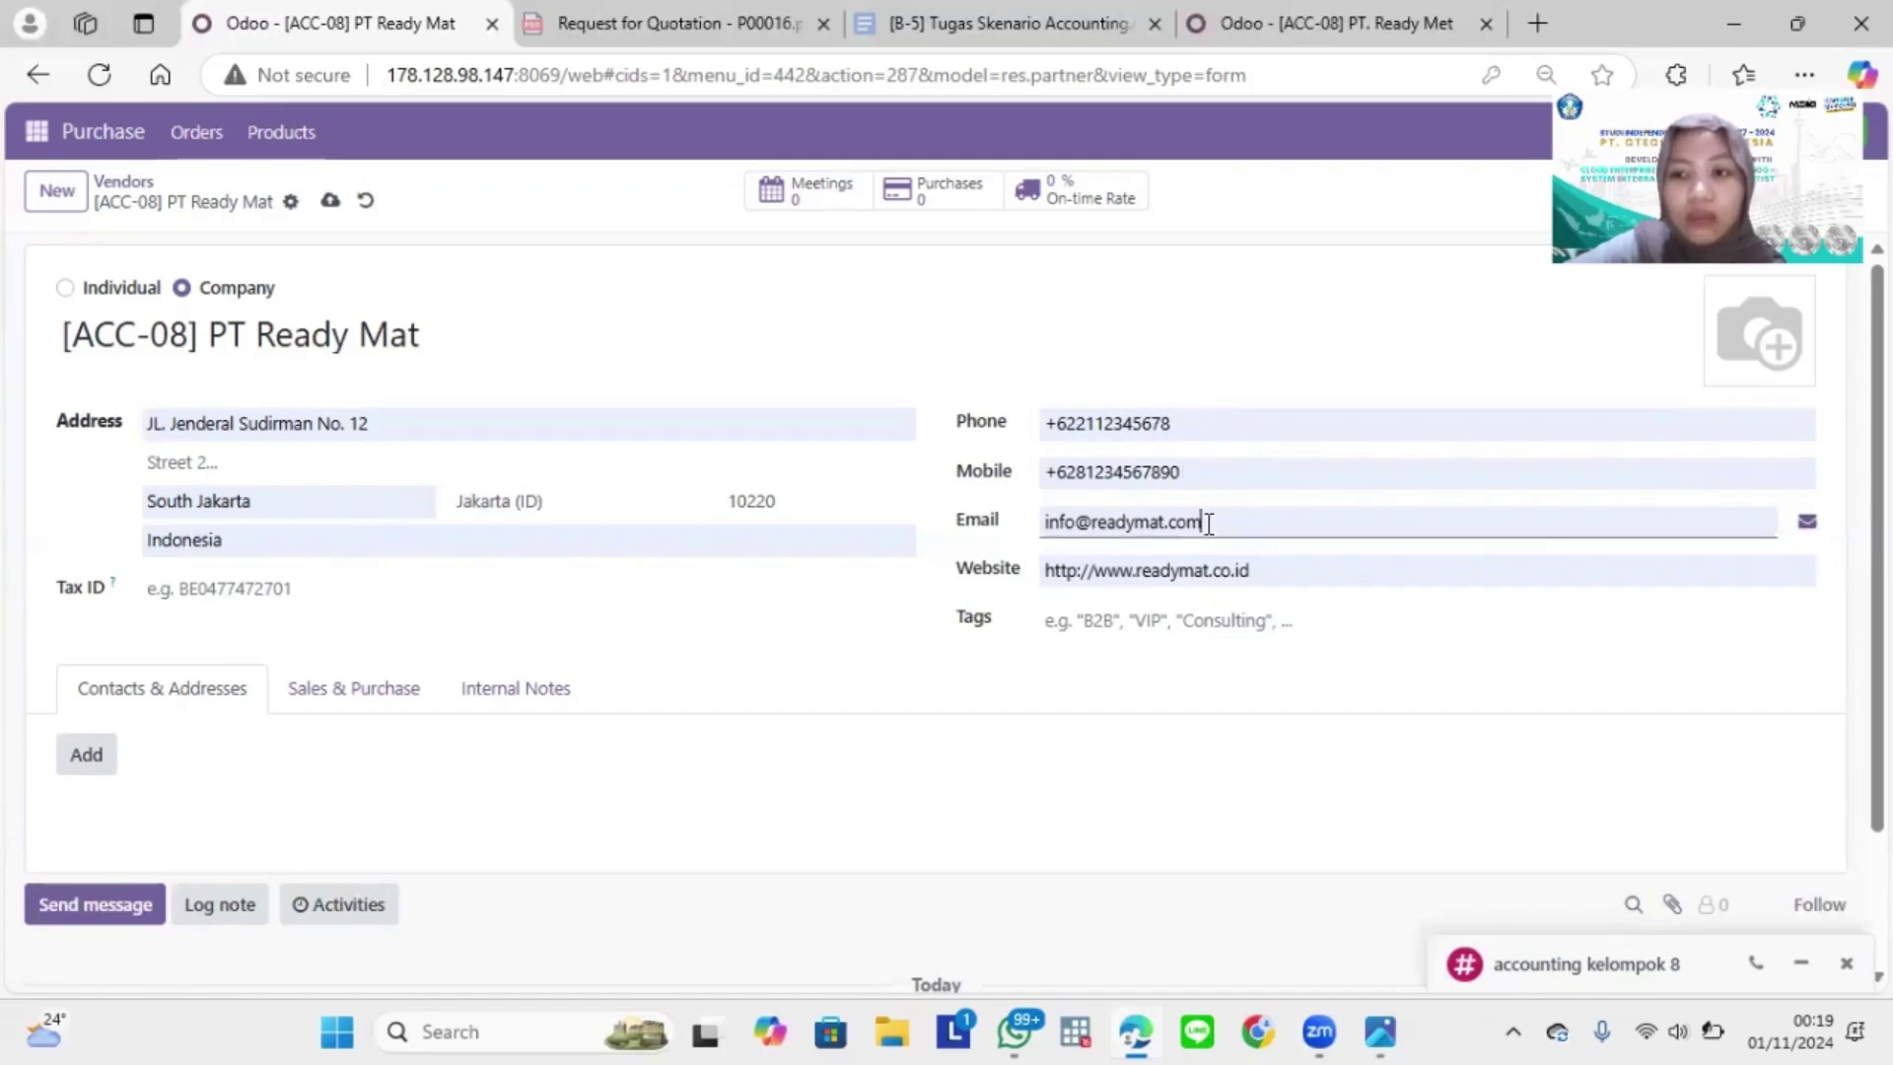
click(1272, 566)
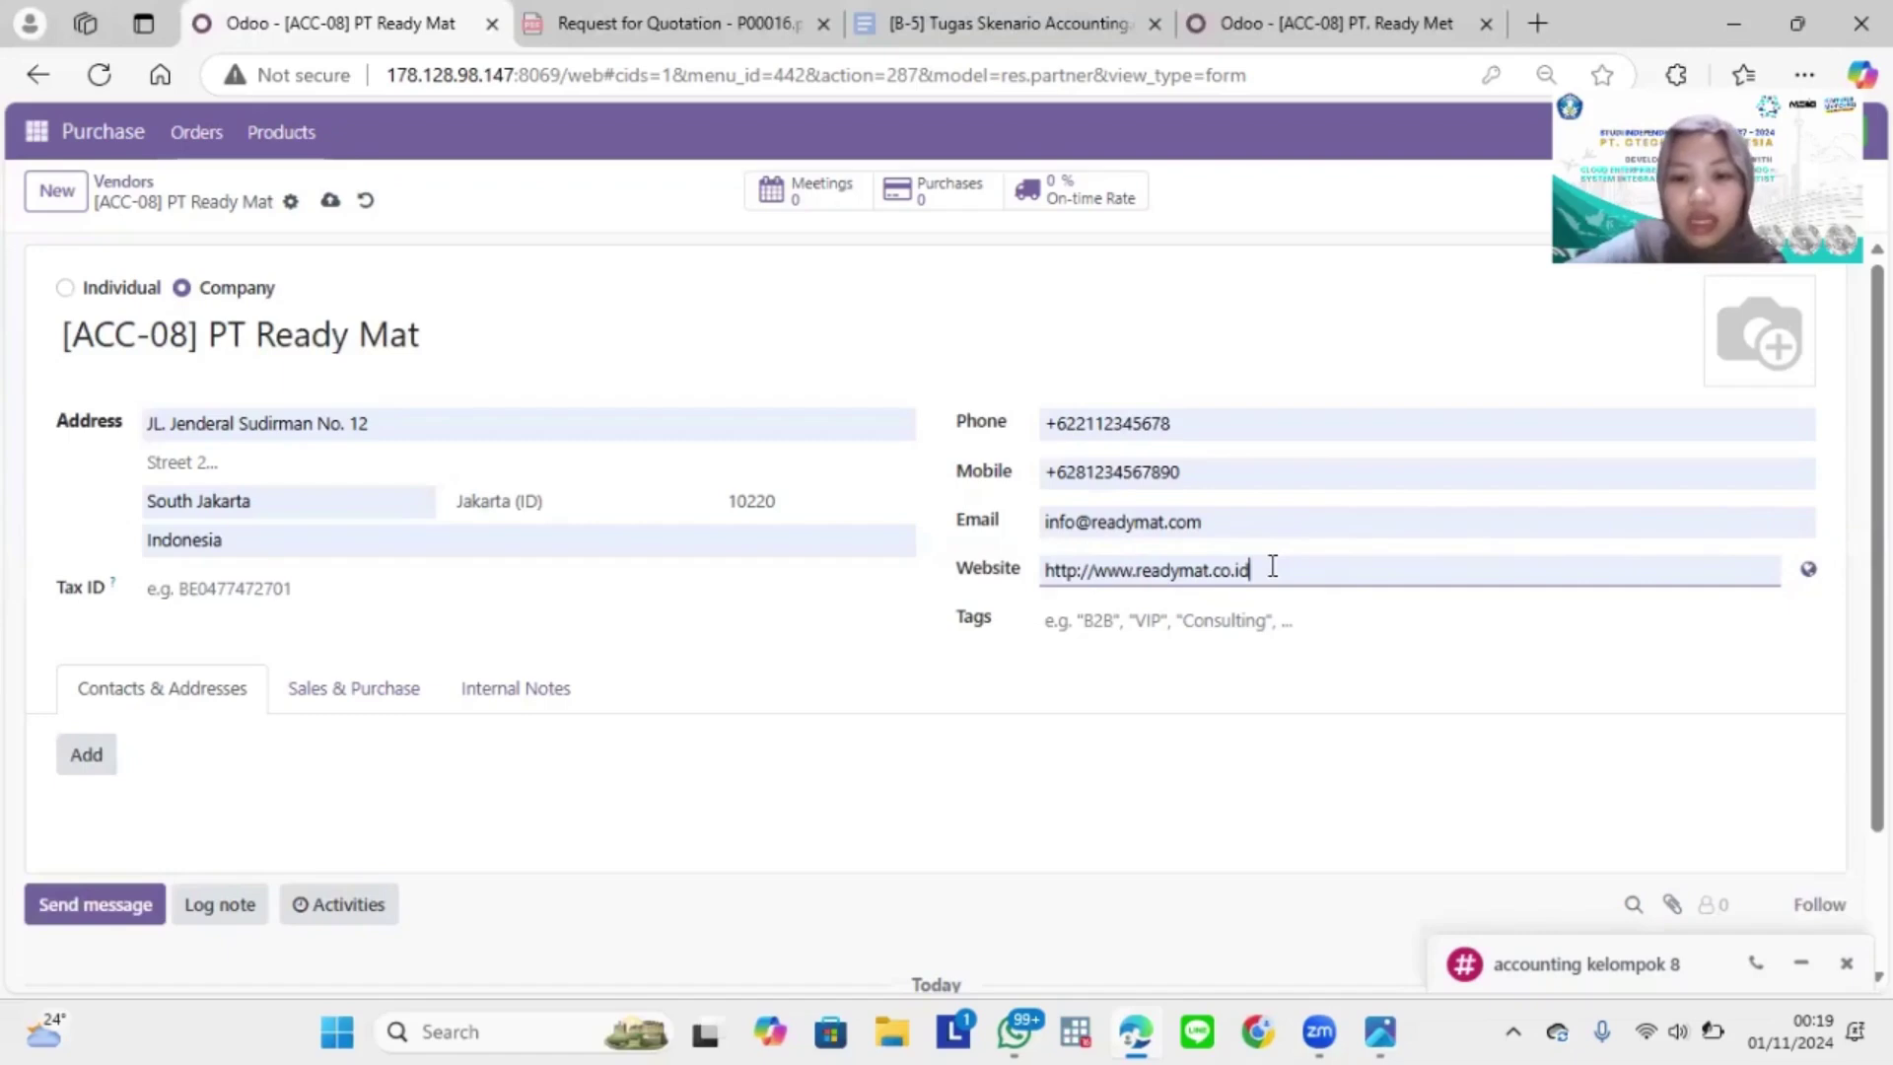
click(1228, 620)
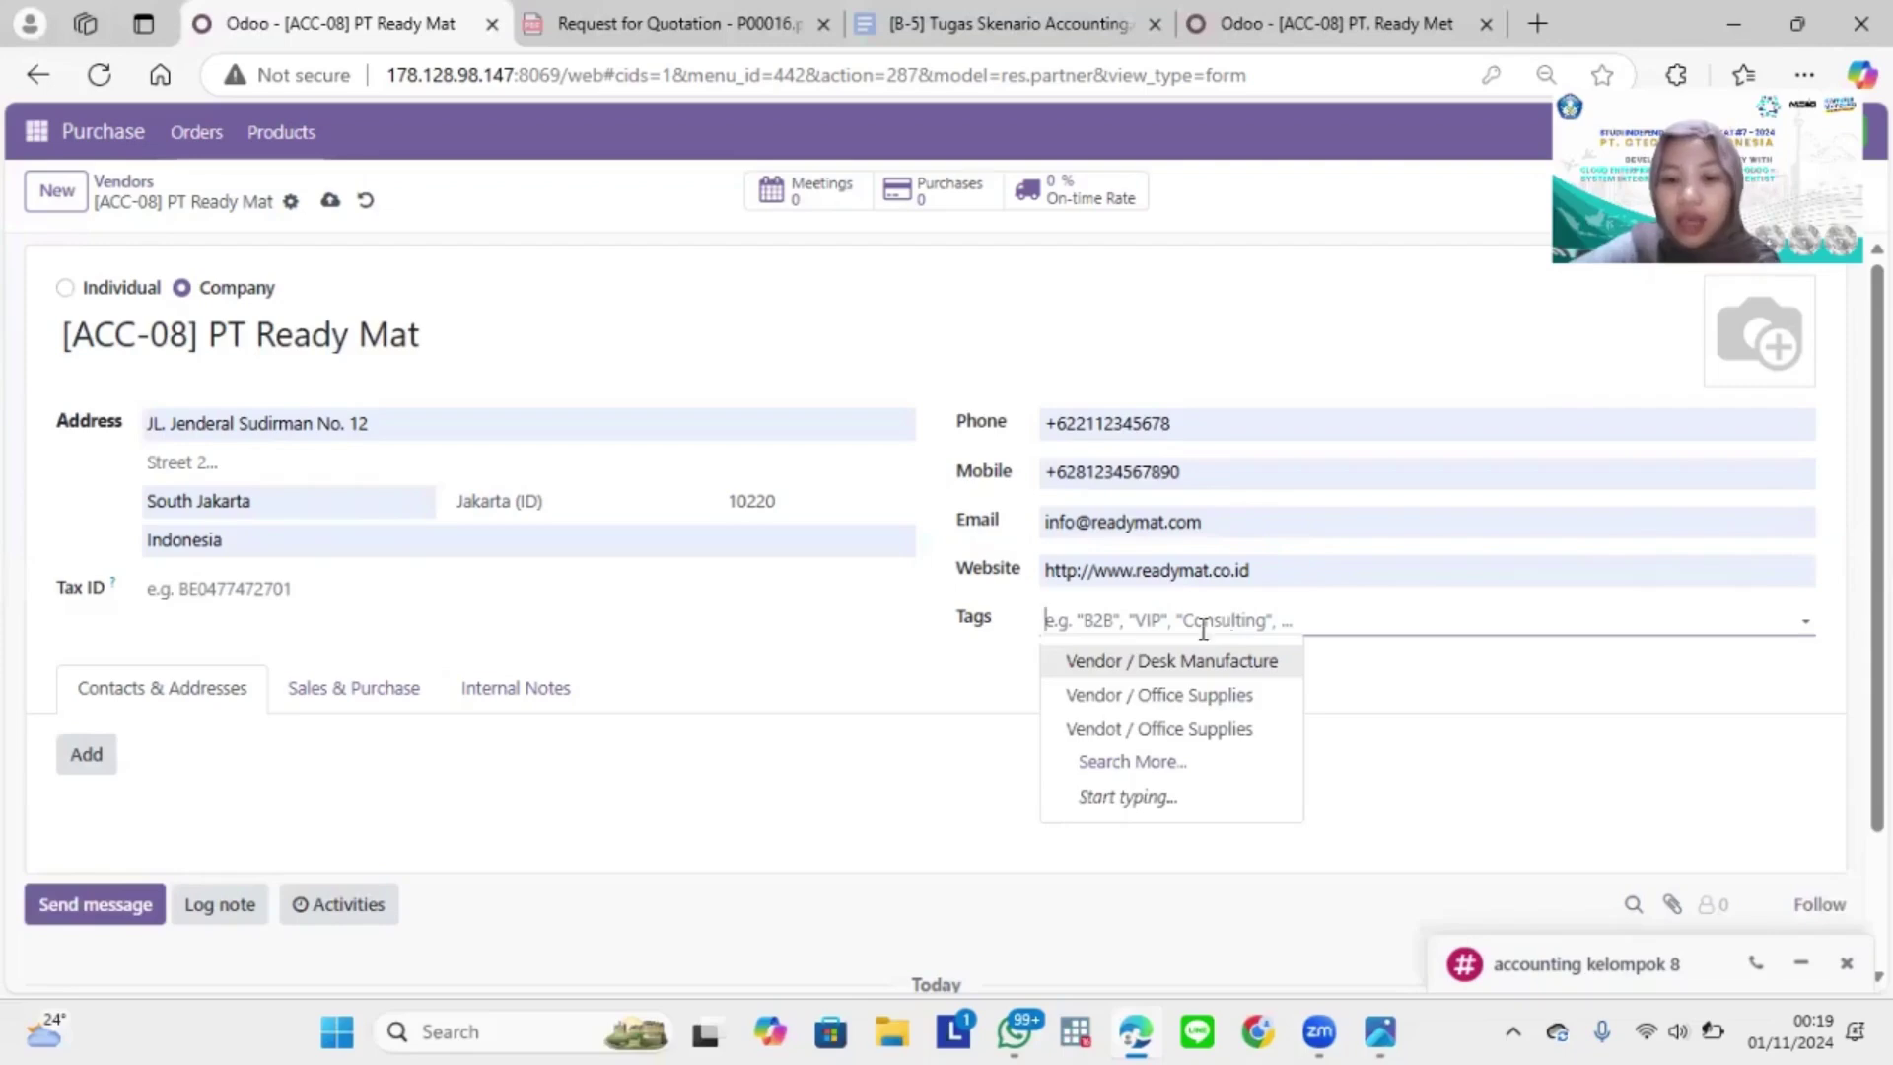
Step: Tag the vendor Vendor / Desk Manufacture and Vendor / Office Supplies, replacing the misspelled tag
click(1155, 662)
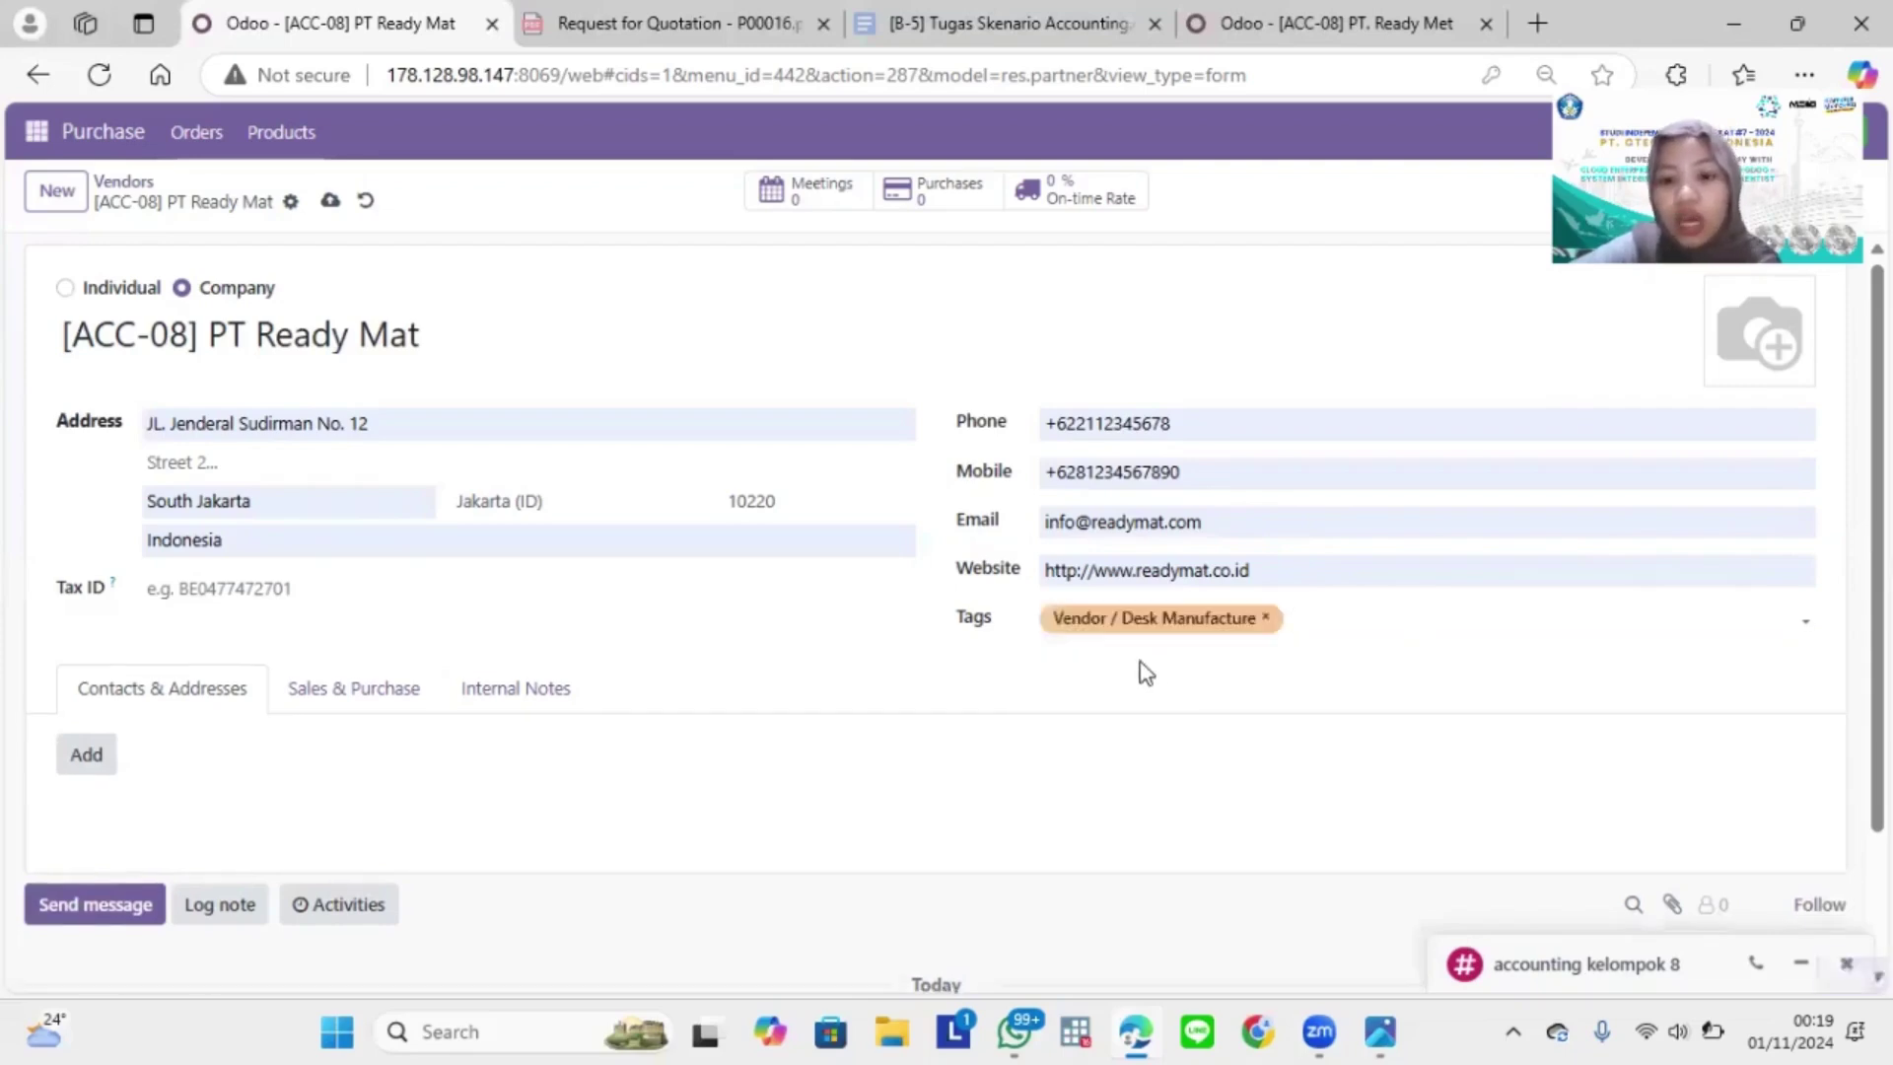
click(1292, 621)
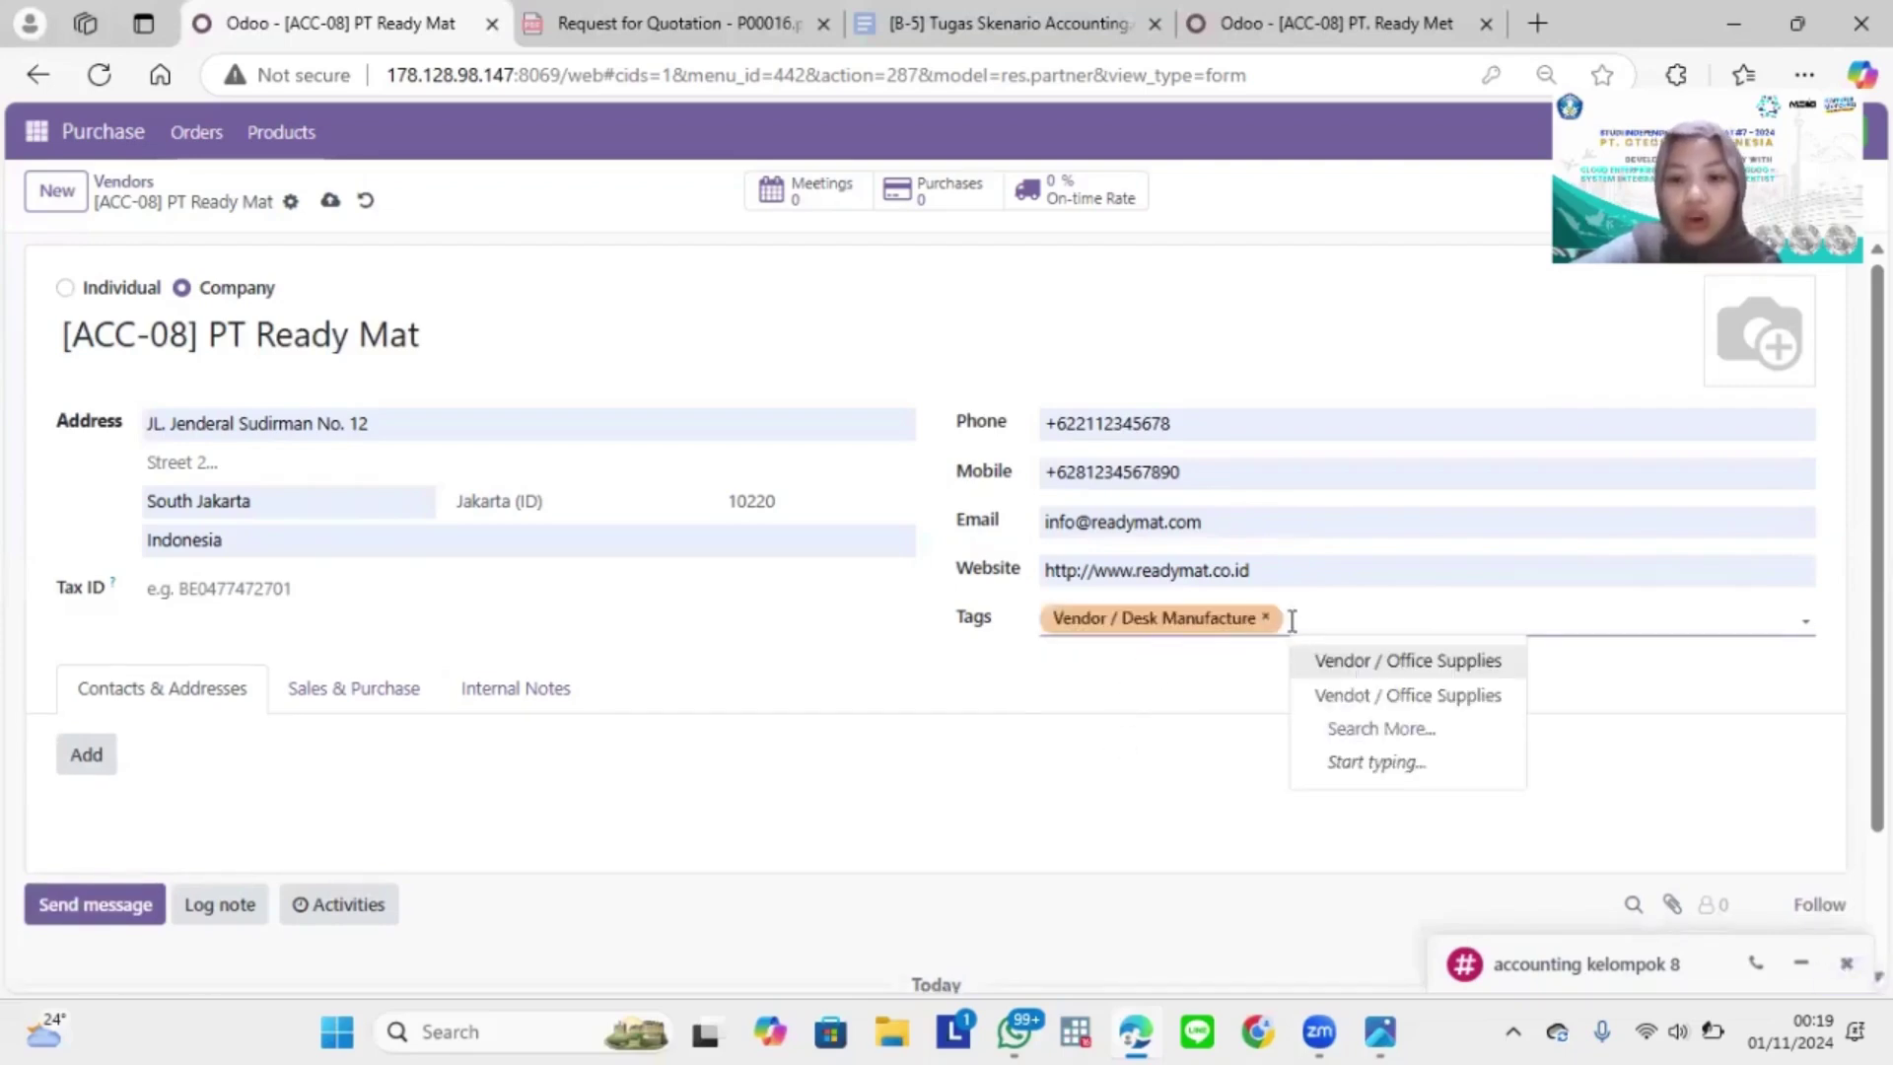
click(1380, 693)
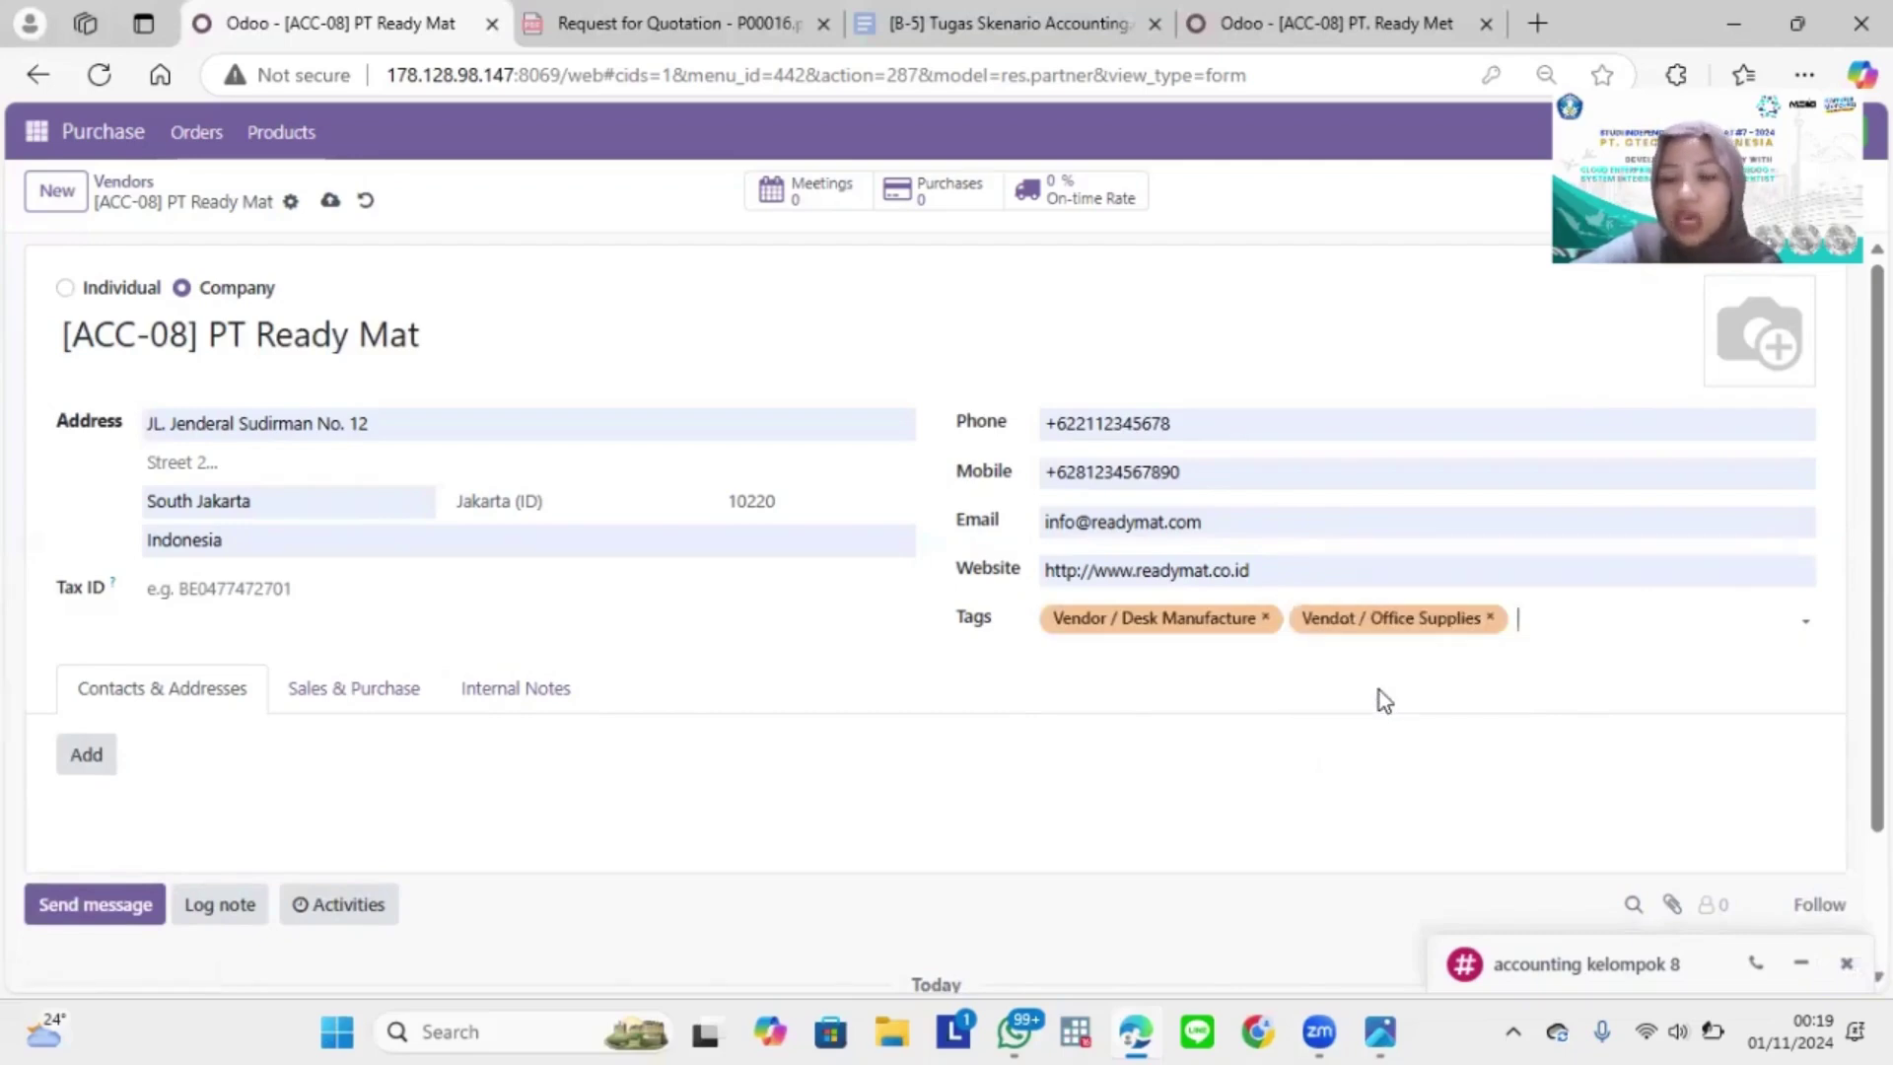
click(1490, 619)
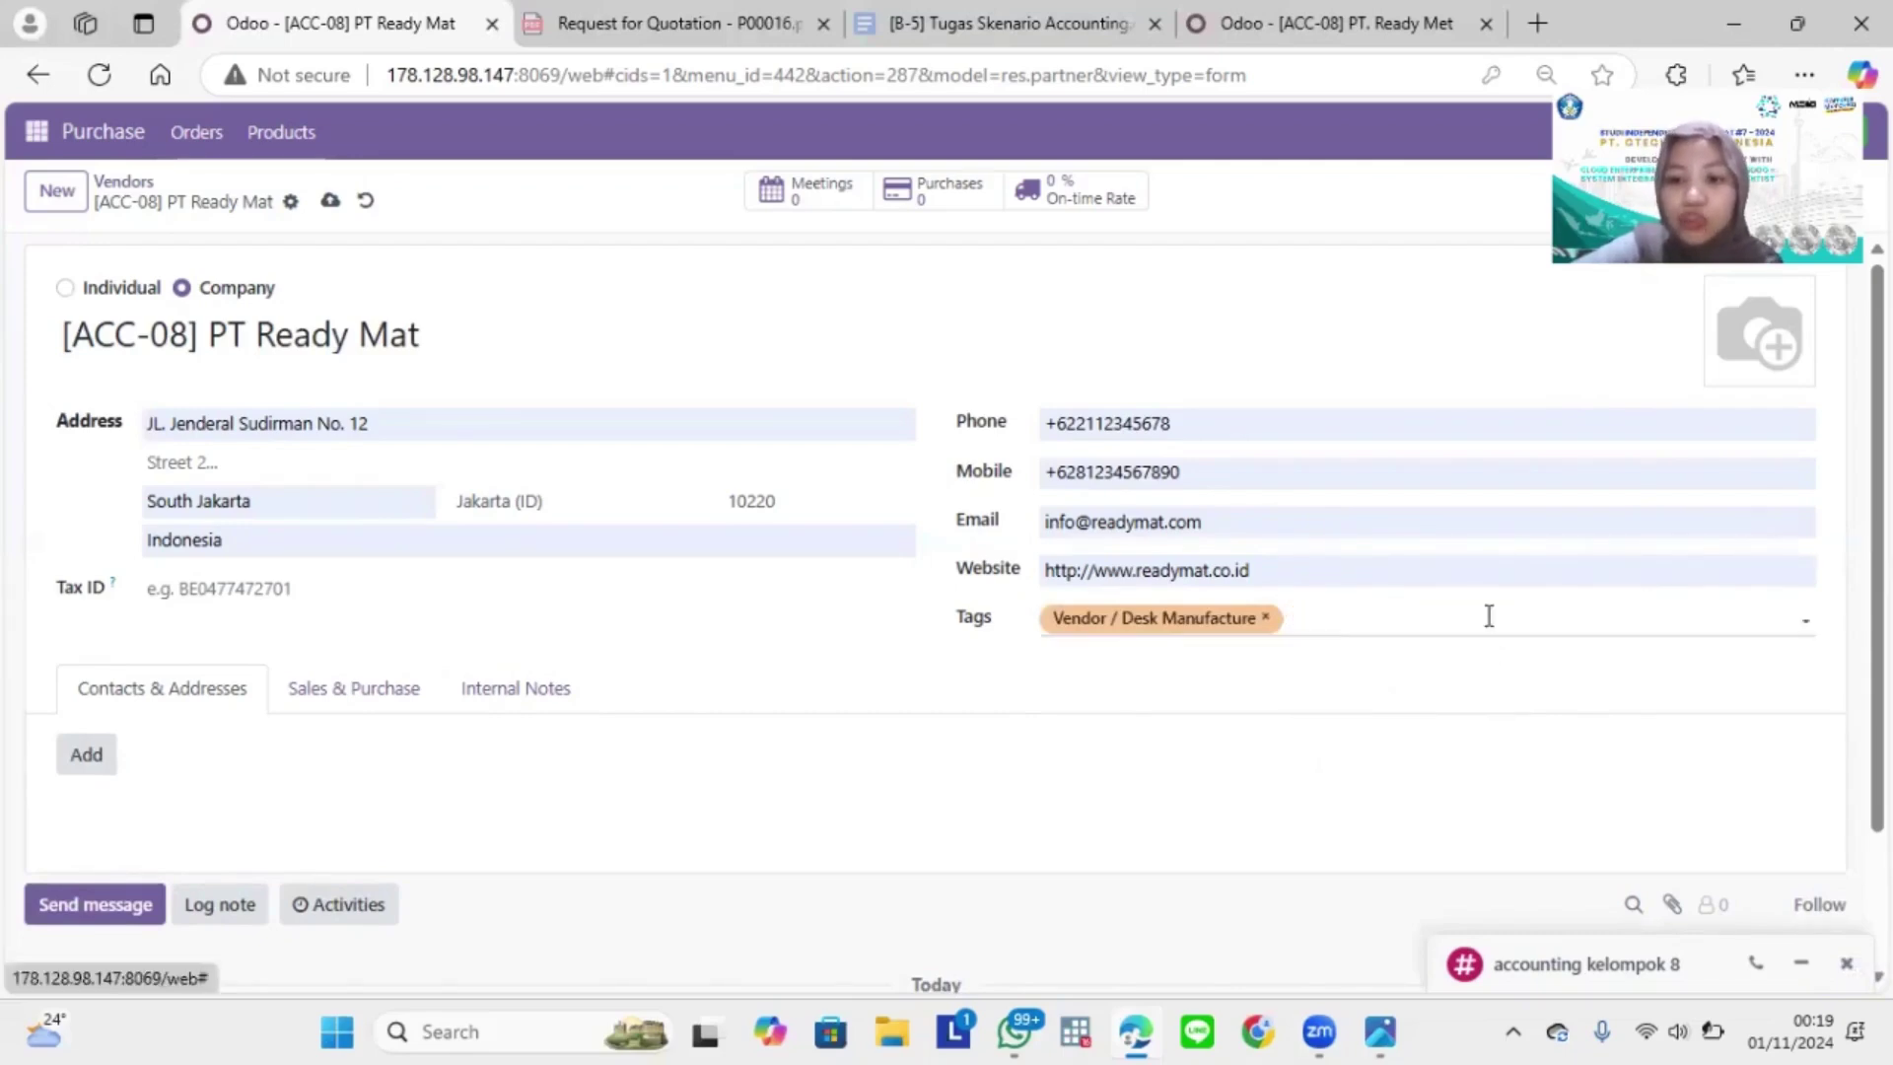
click(1403, 620)
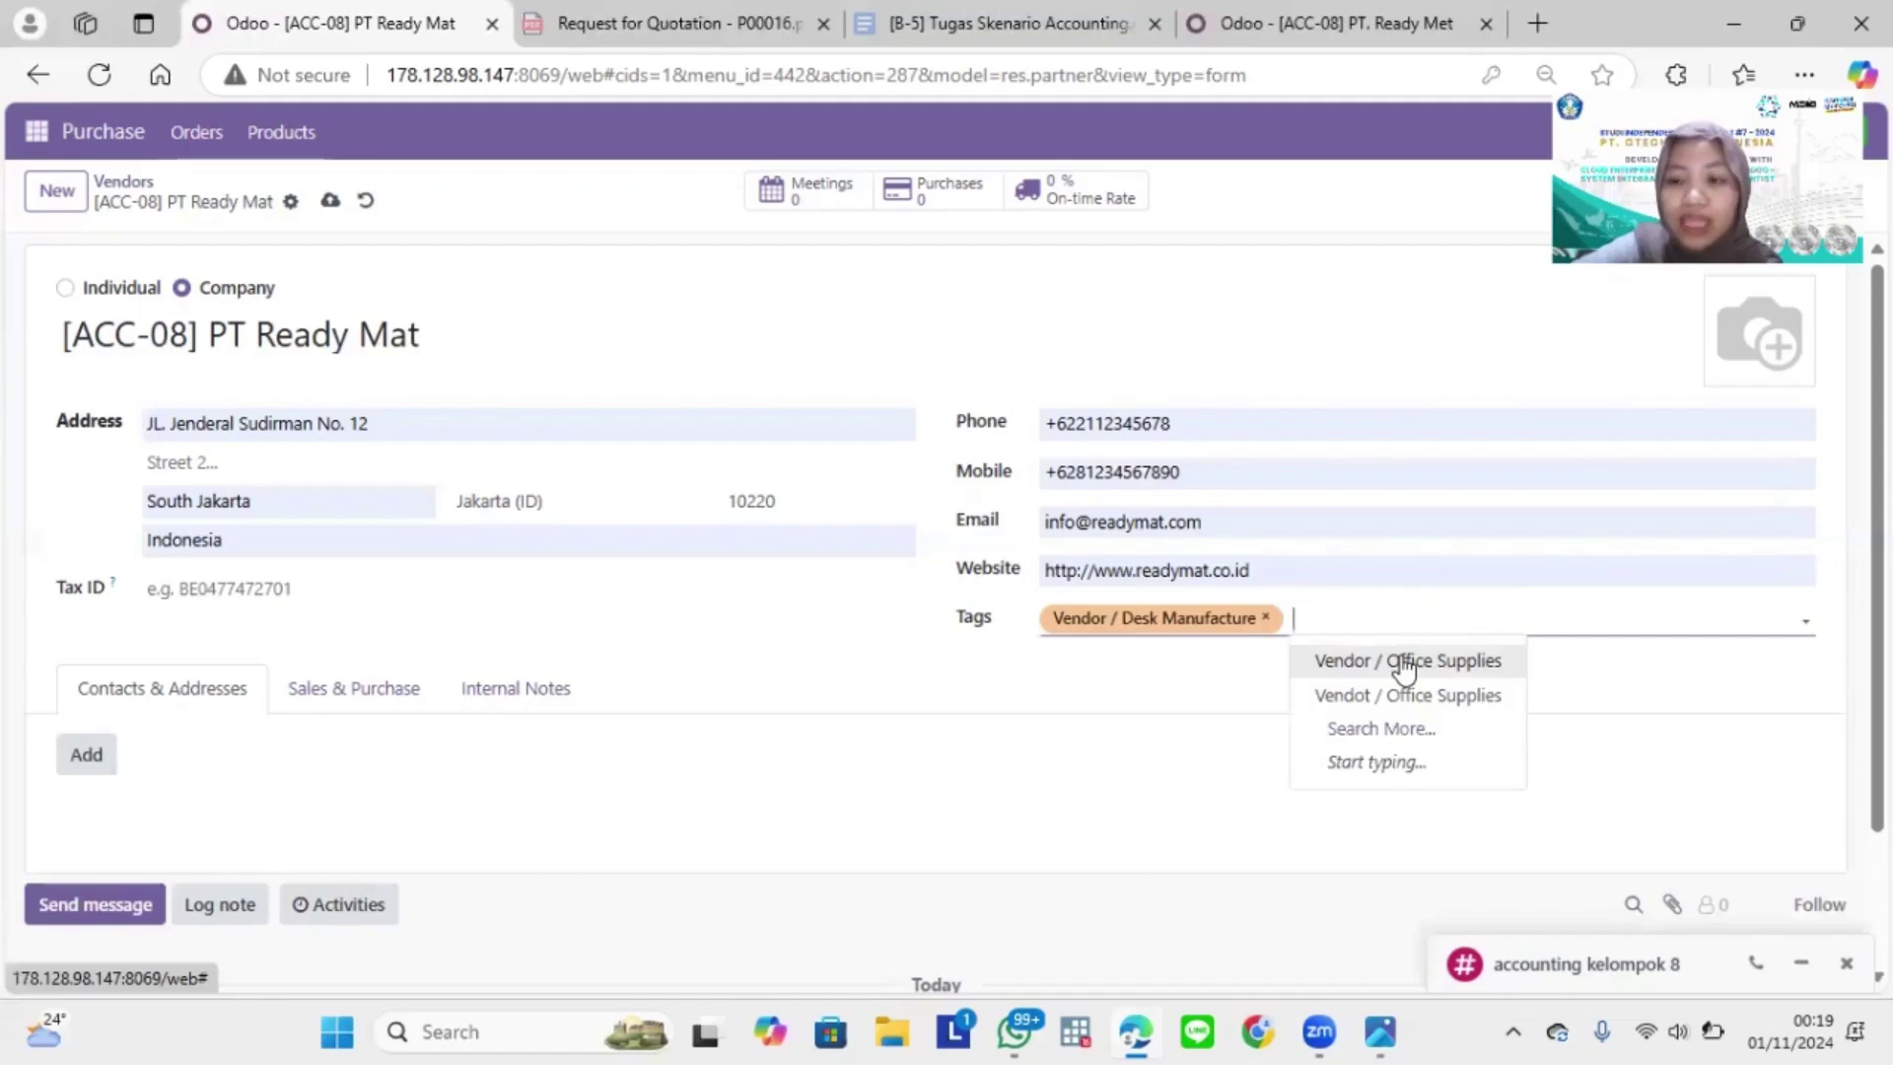
click(1405, 660)
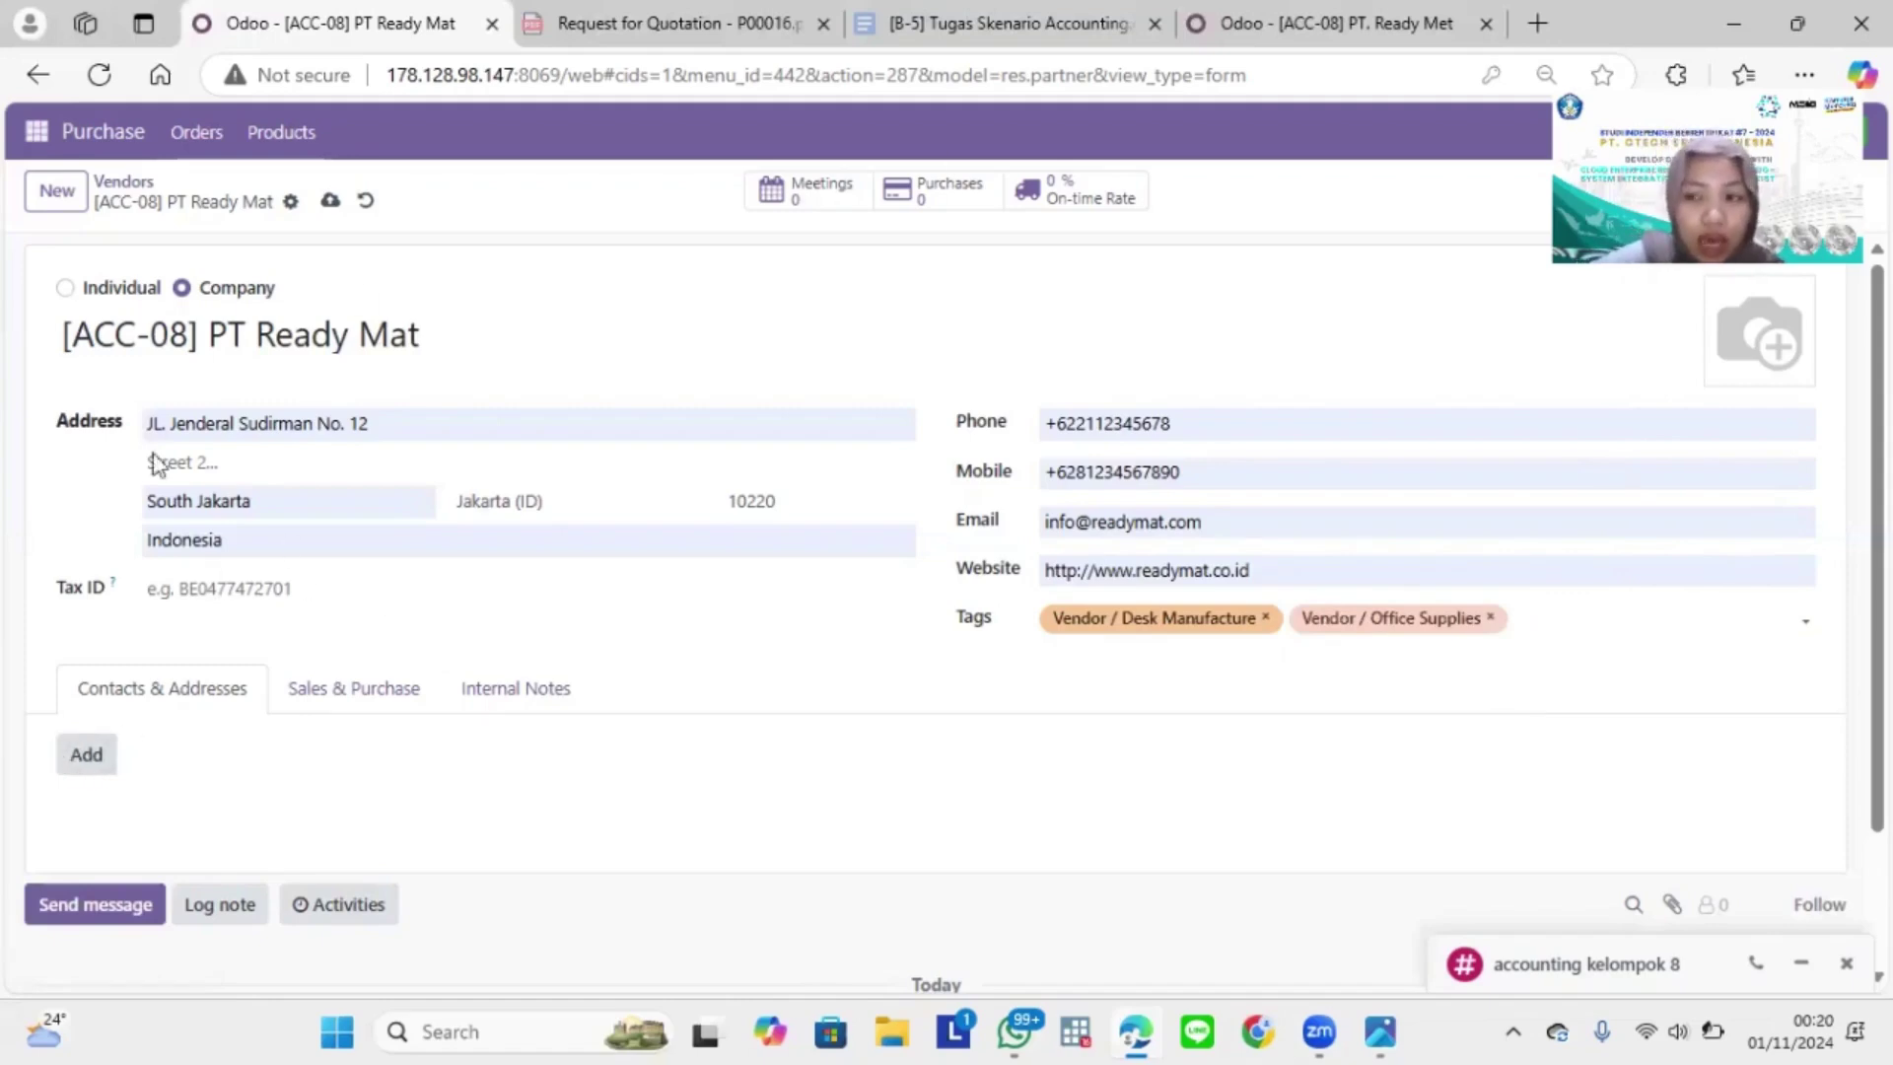
click(87, 755)
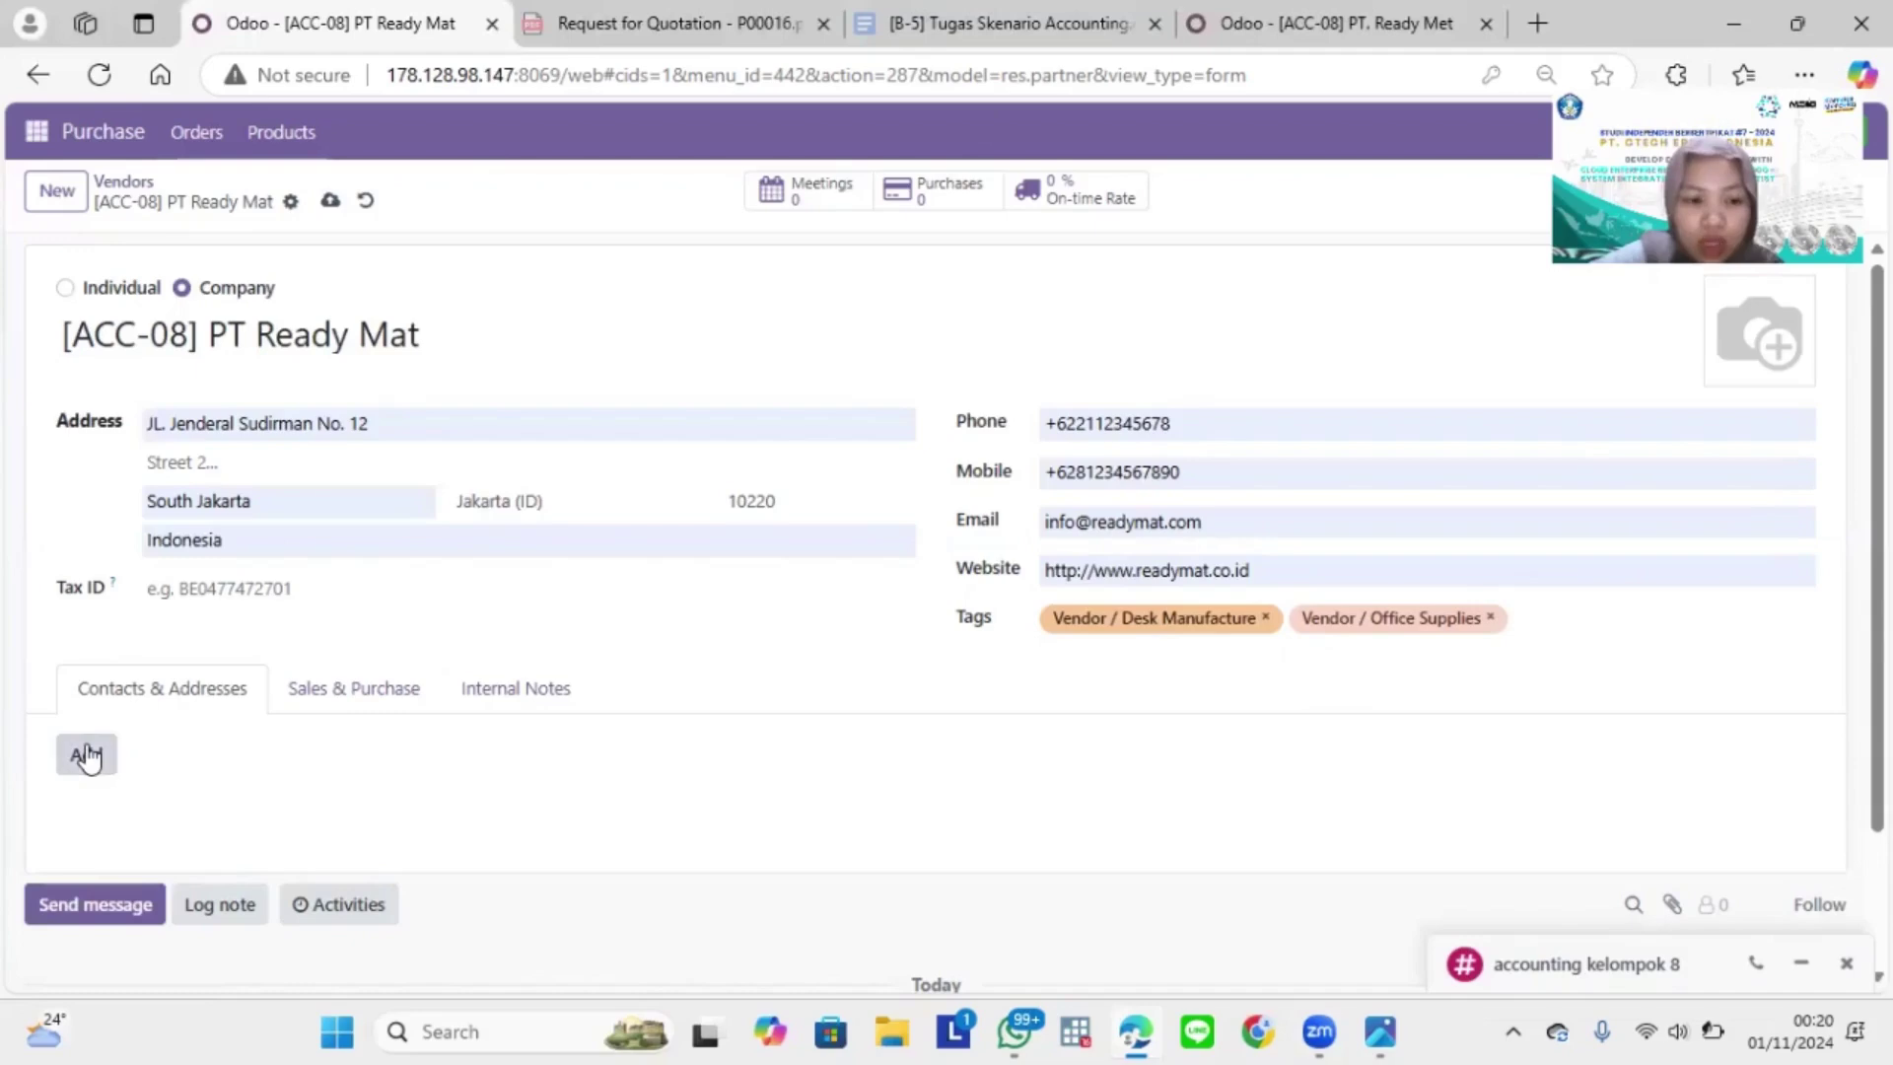
click(515, 474)
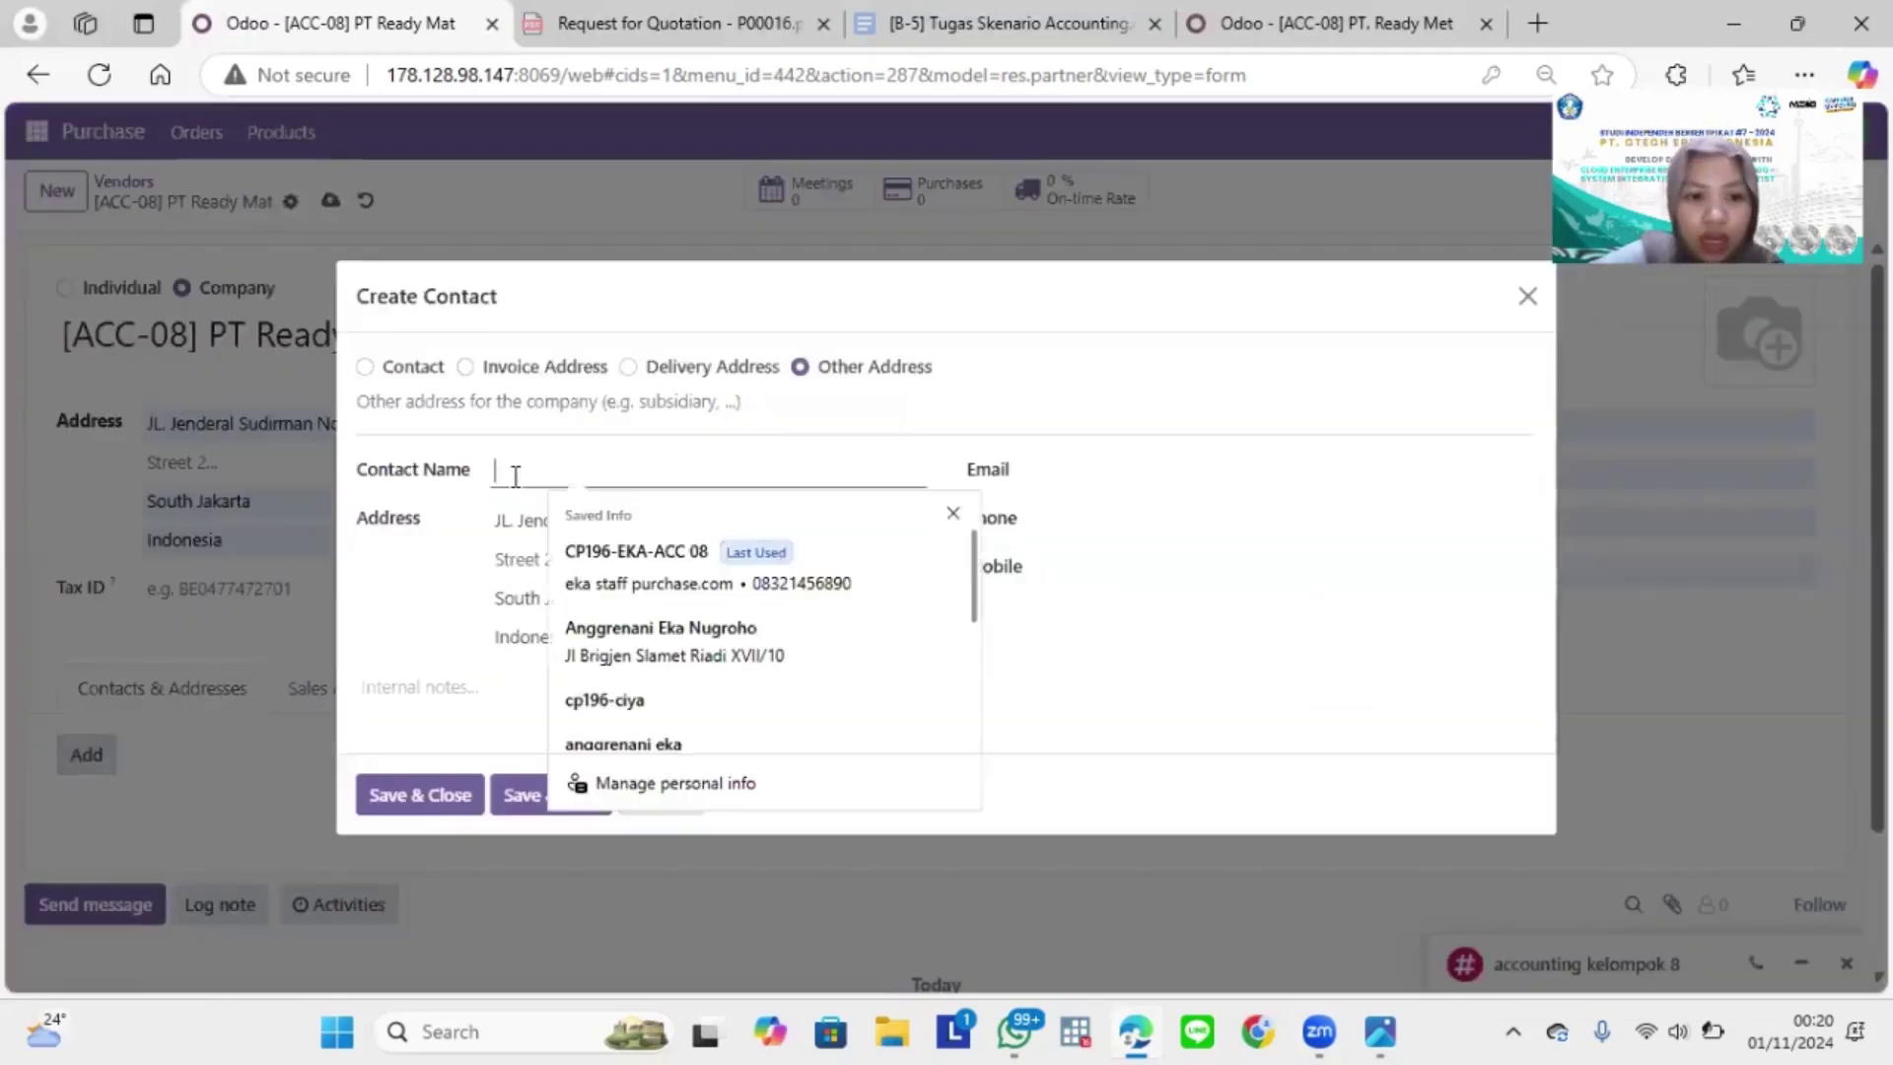
Step: Add an Other Address contact with name, e-mail and mobile from saved info, and save the vendor
key(Caps_Lock)
text(CP)
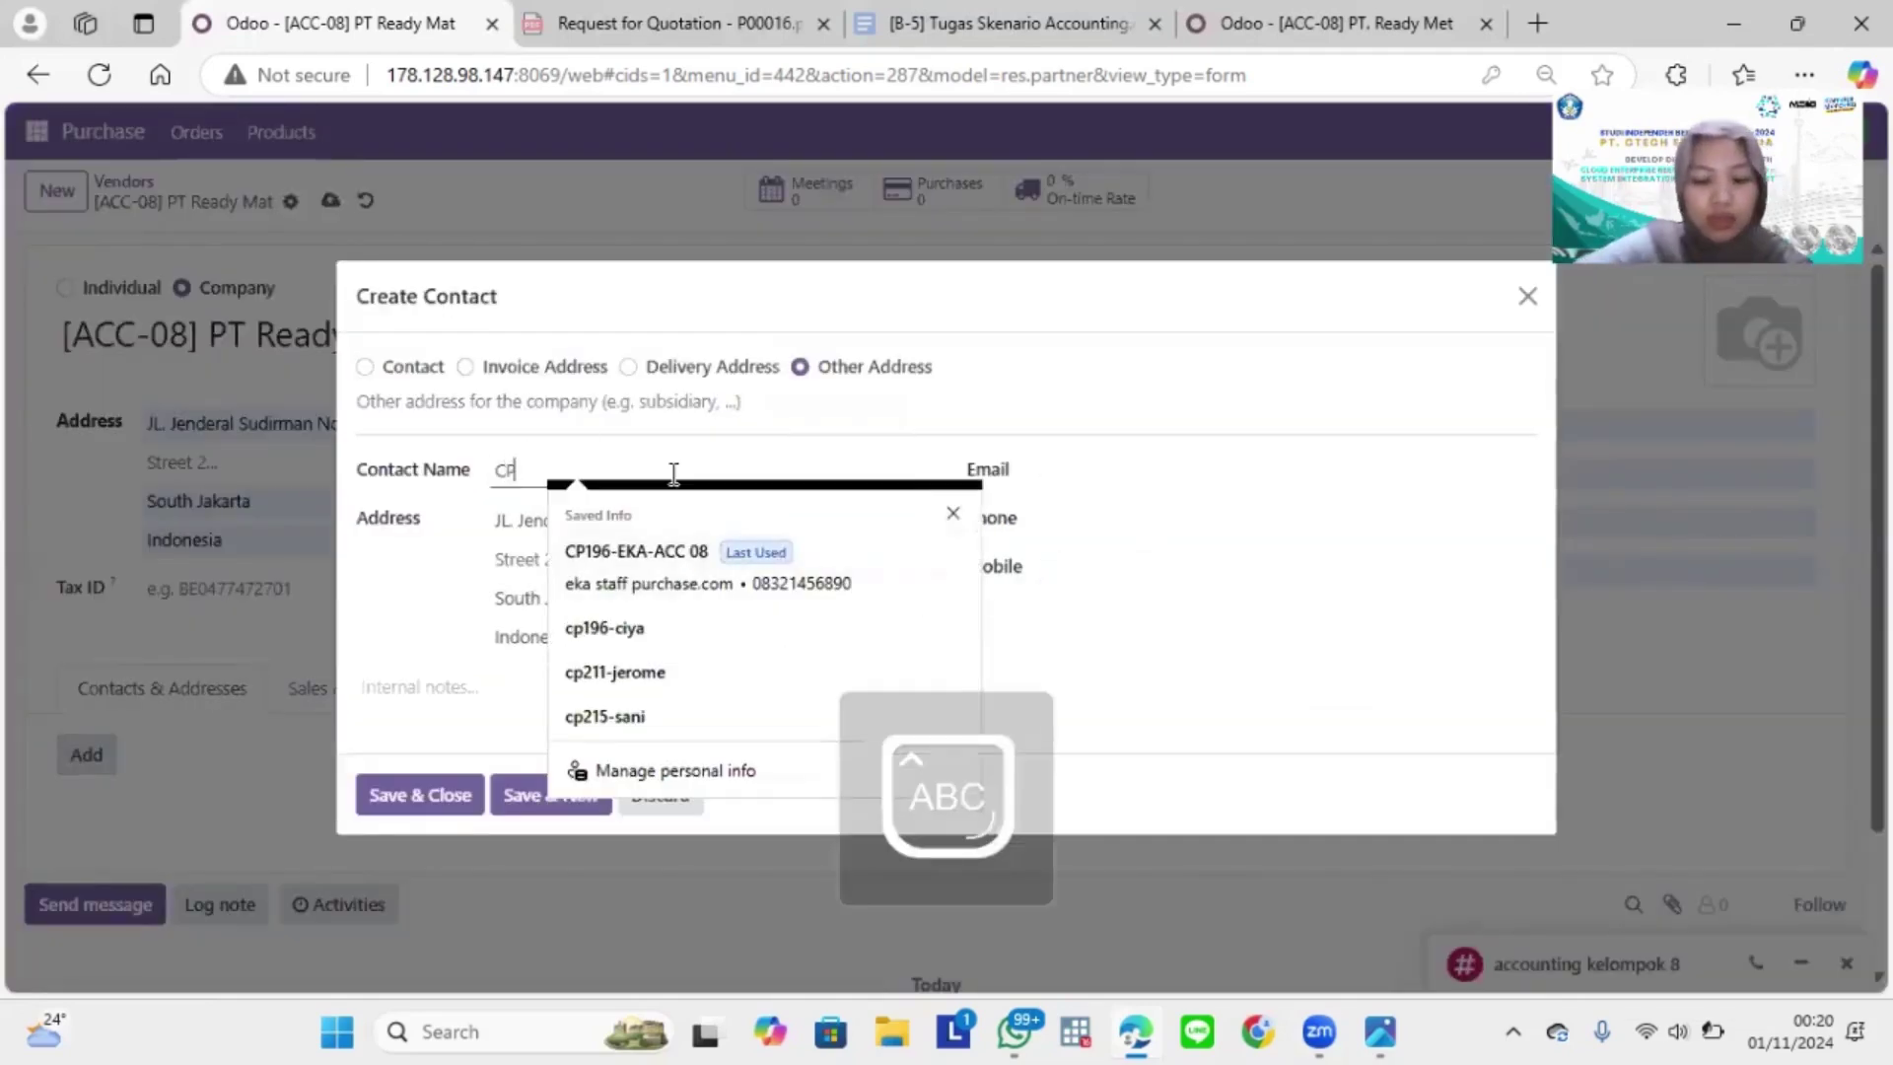
text(196-EKA-ACC 08)
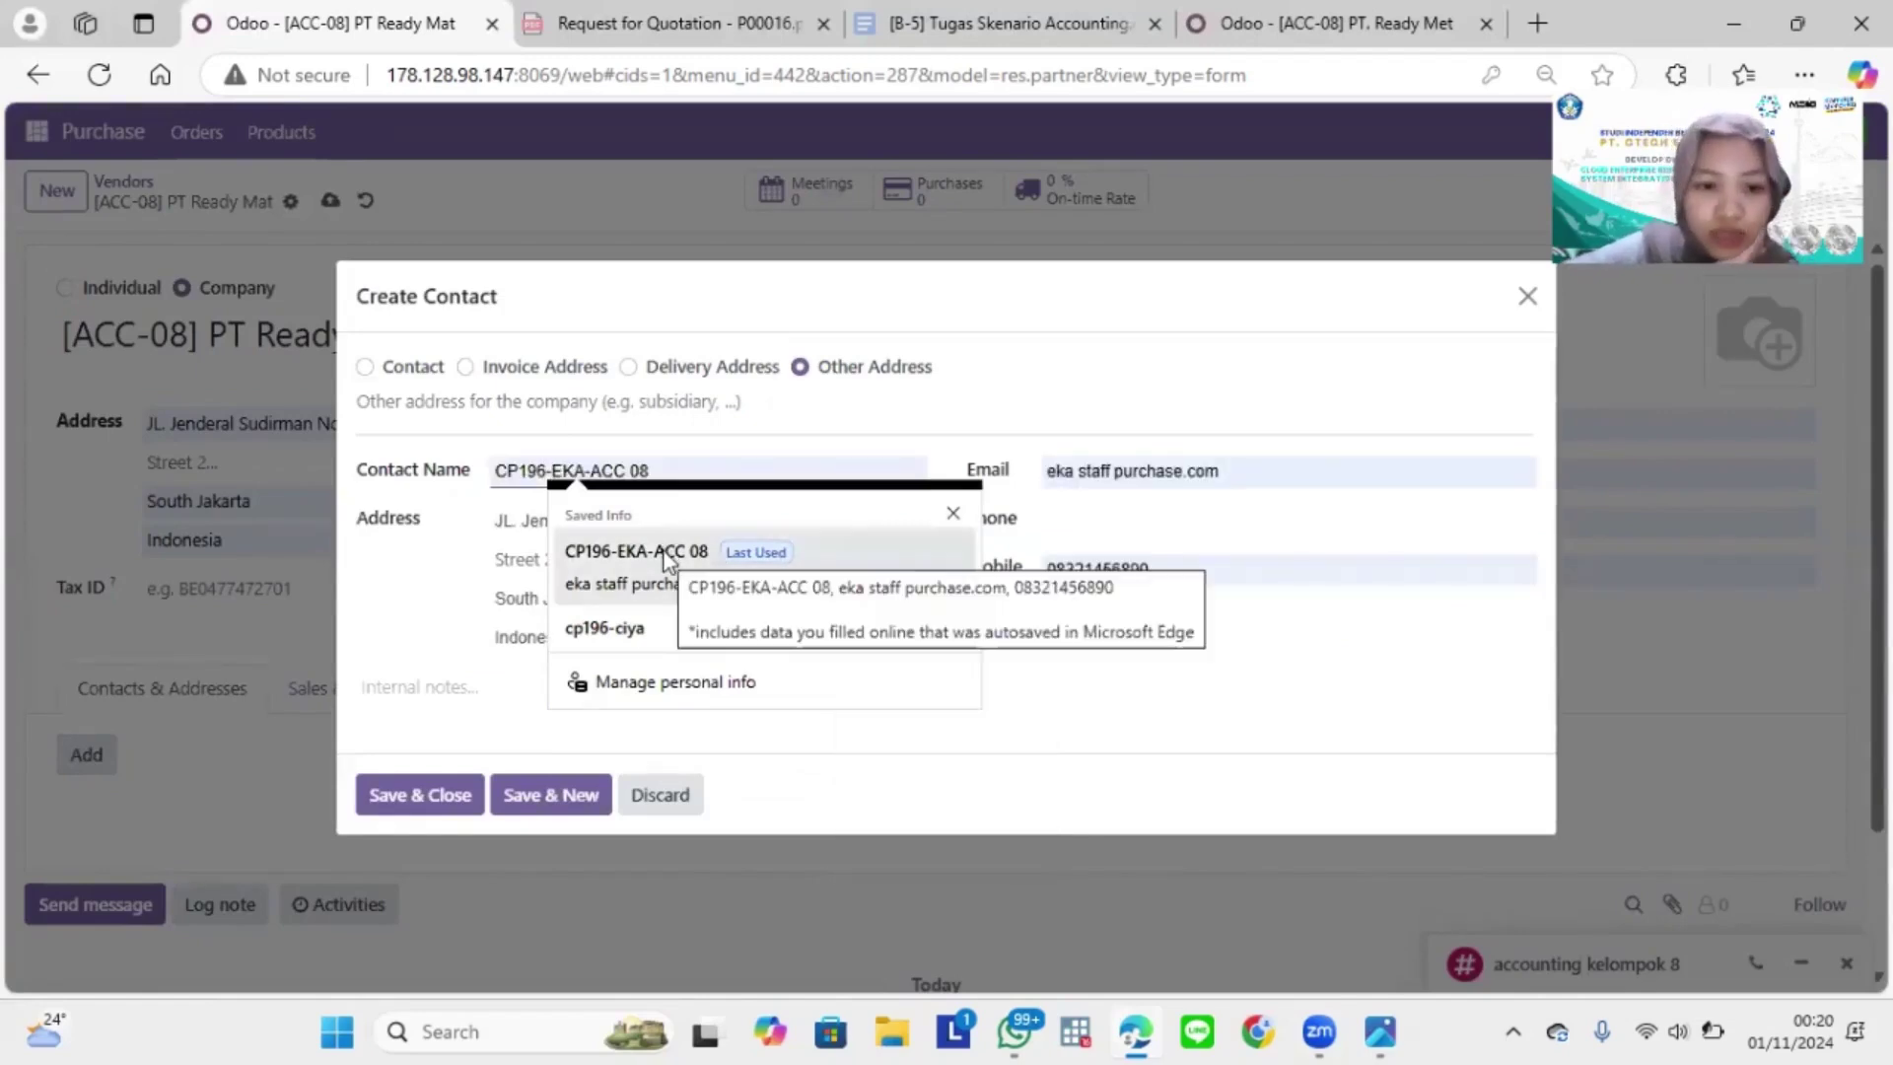
click(636, 582)
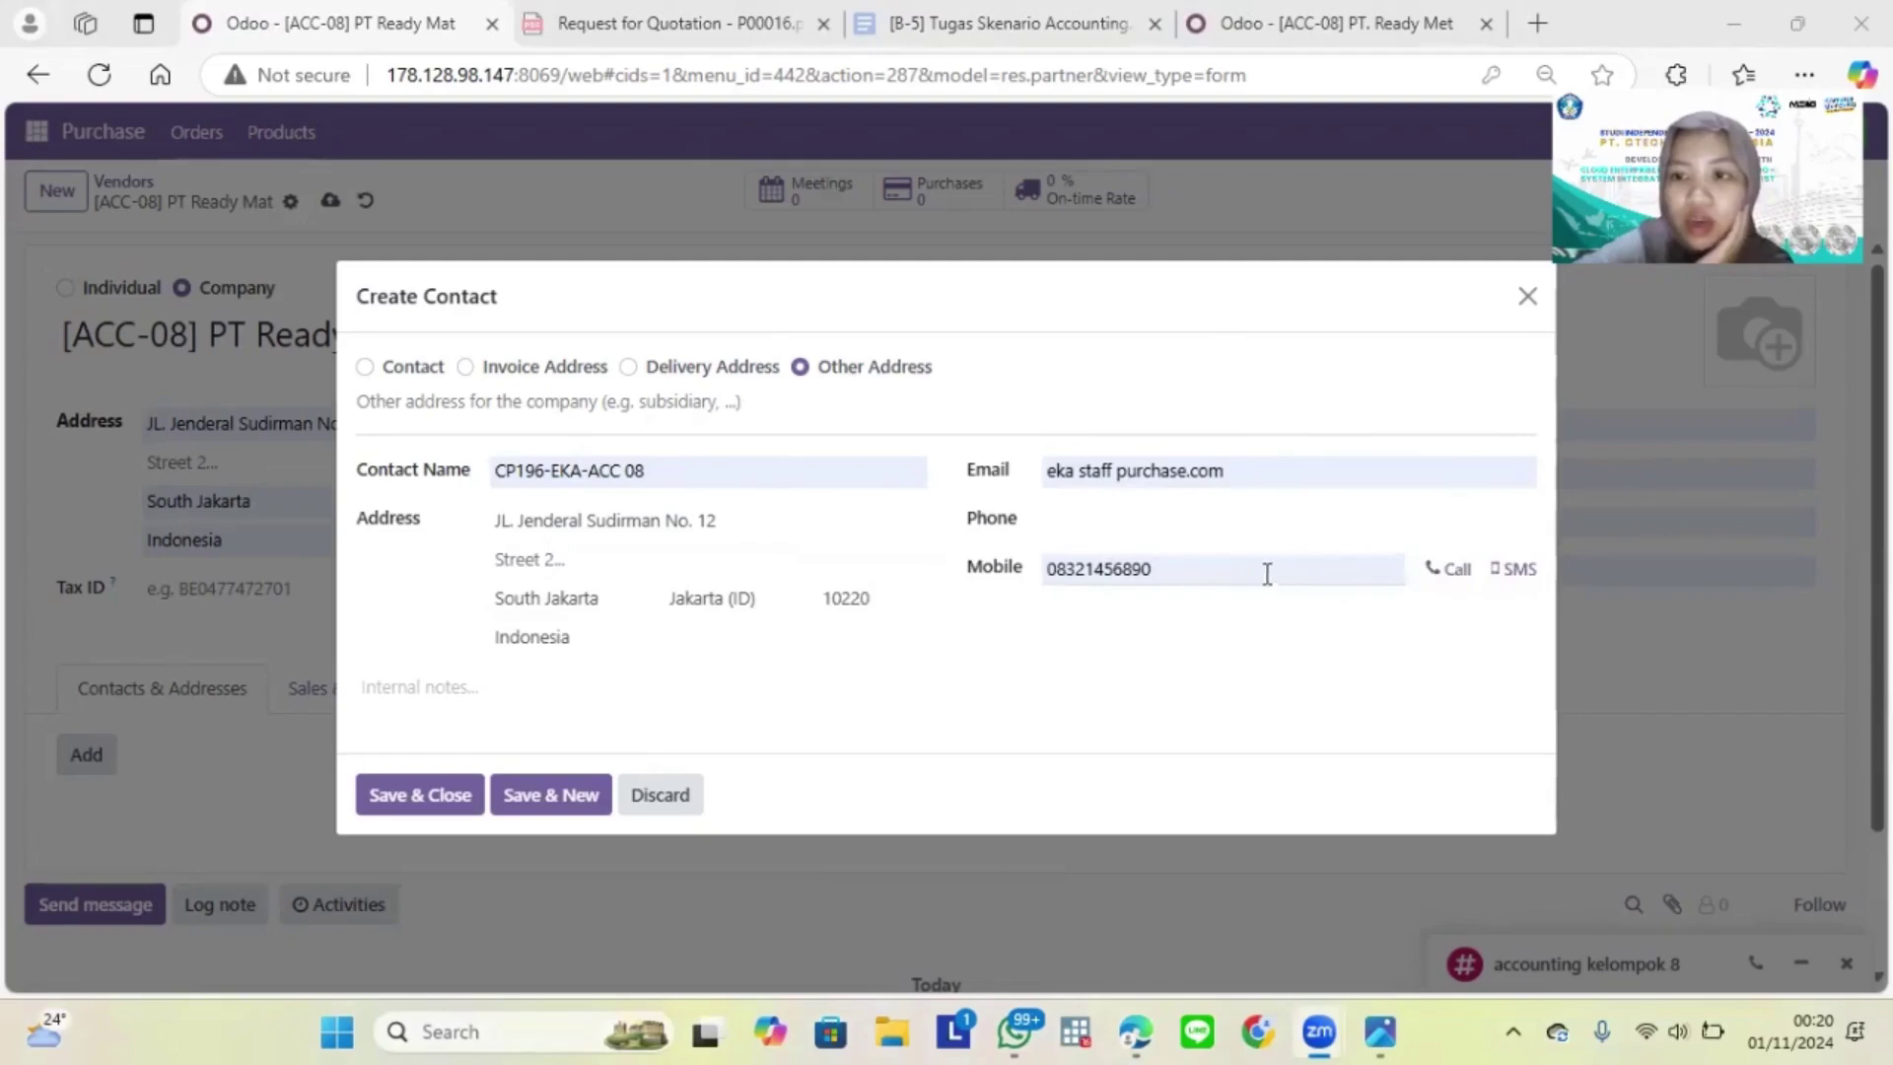
click(1209, 386)
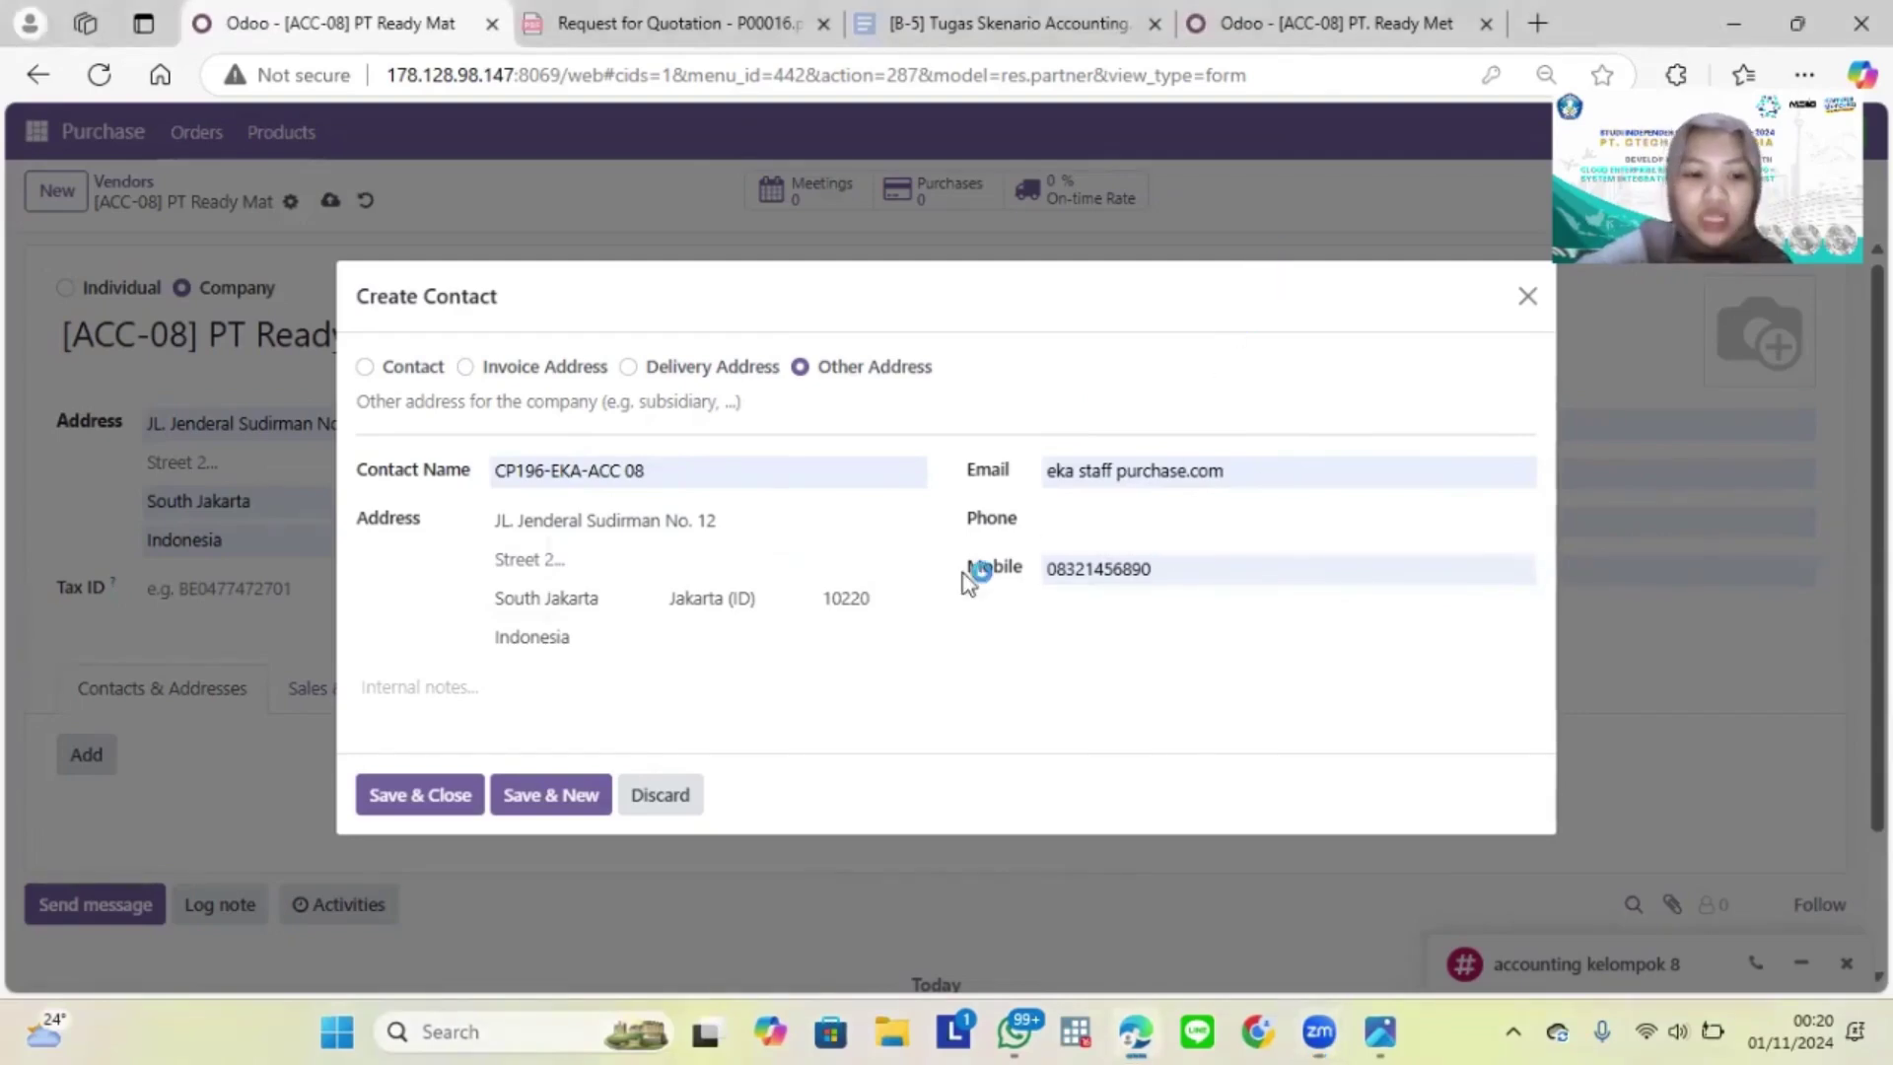
click(420, 795)
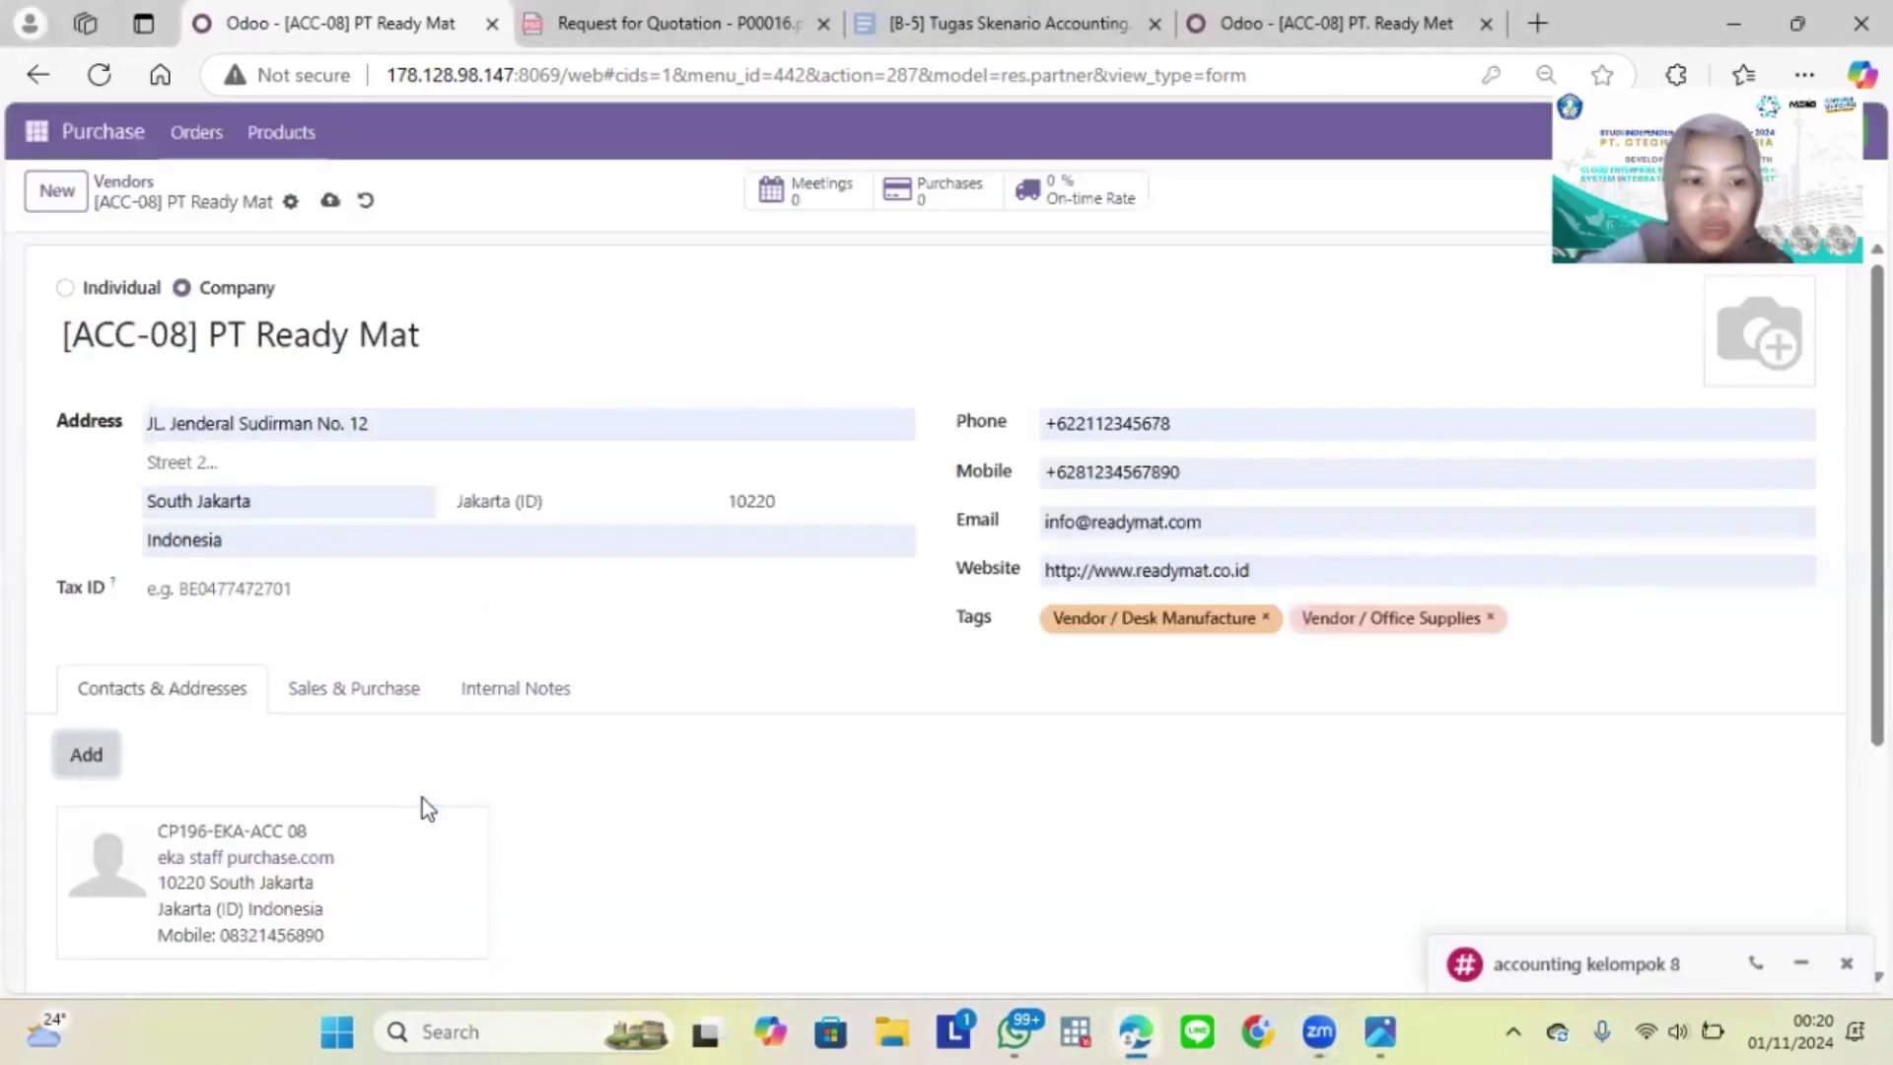
click(333, 200)
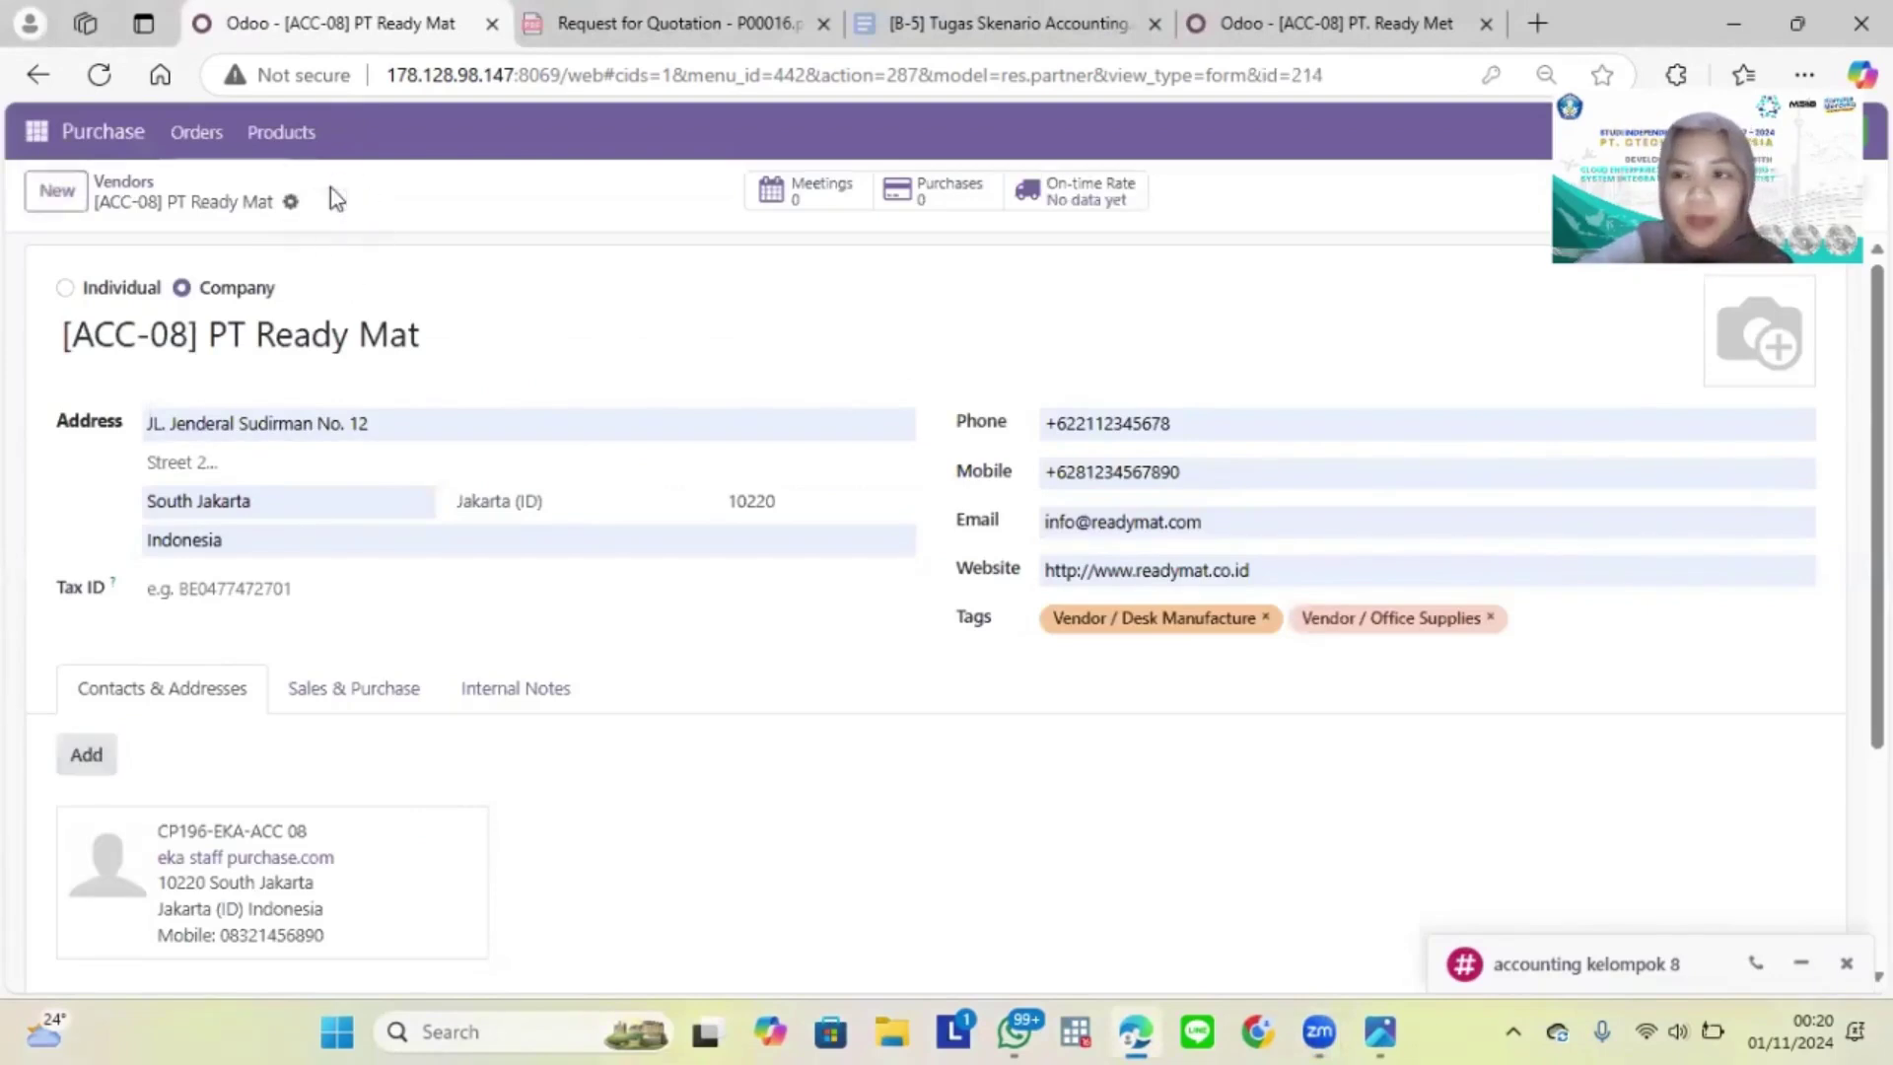
Step: Return to the Vendors list and start a new Request for Quotation in Purchase
click(124, 182)
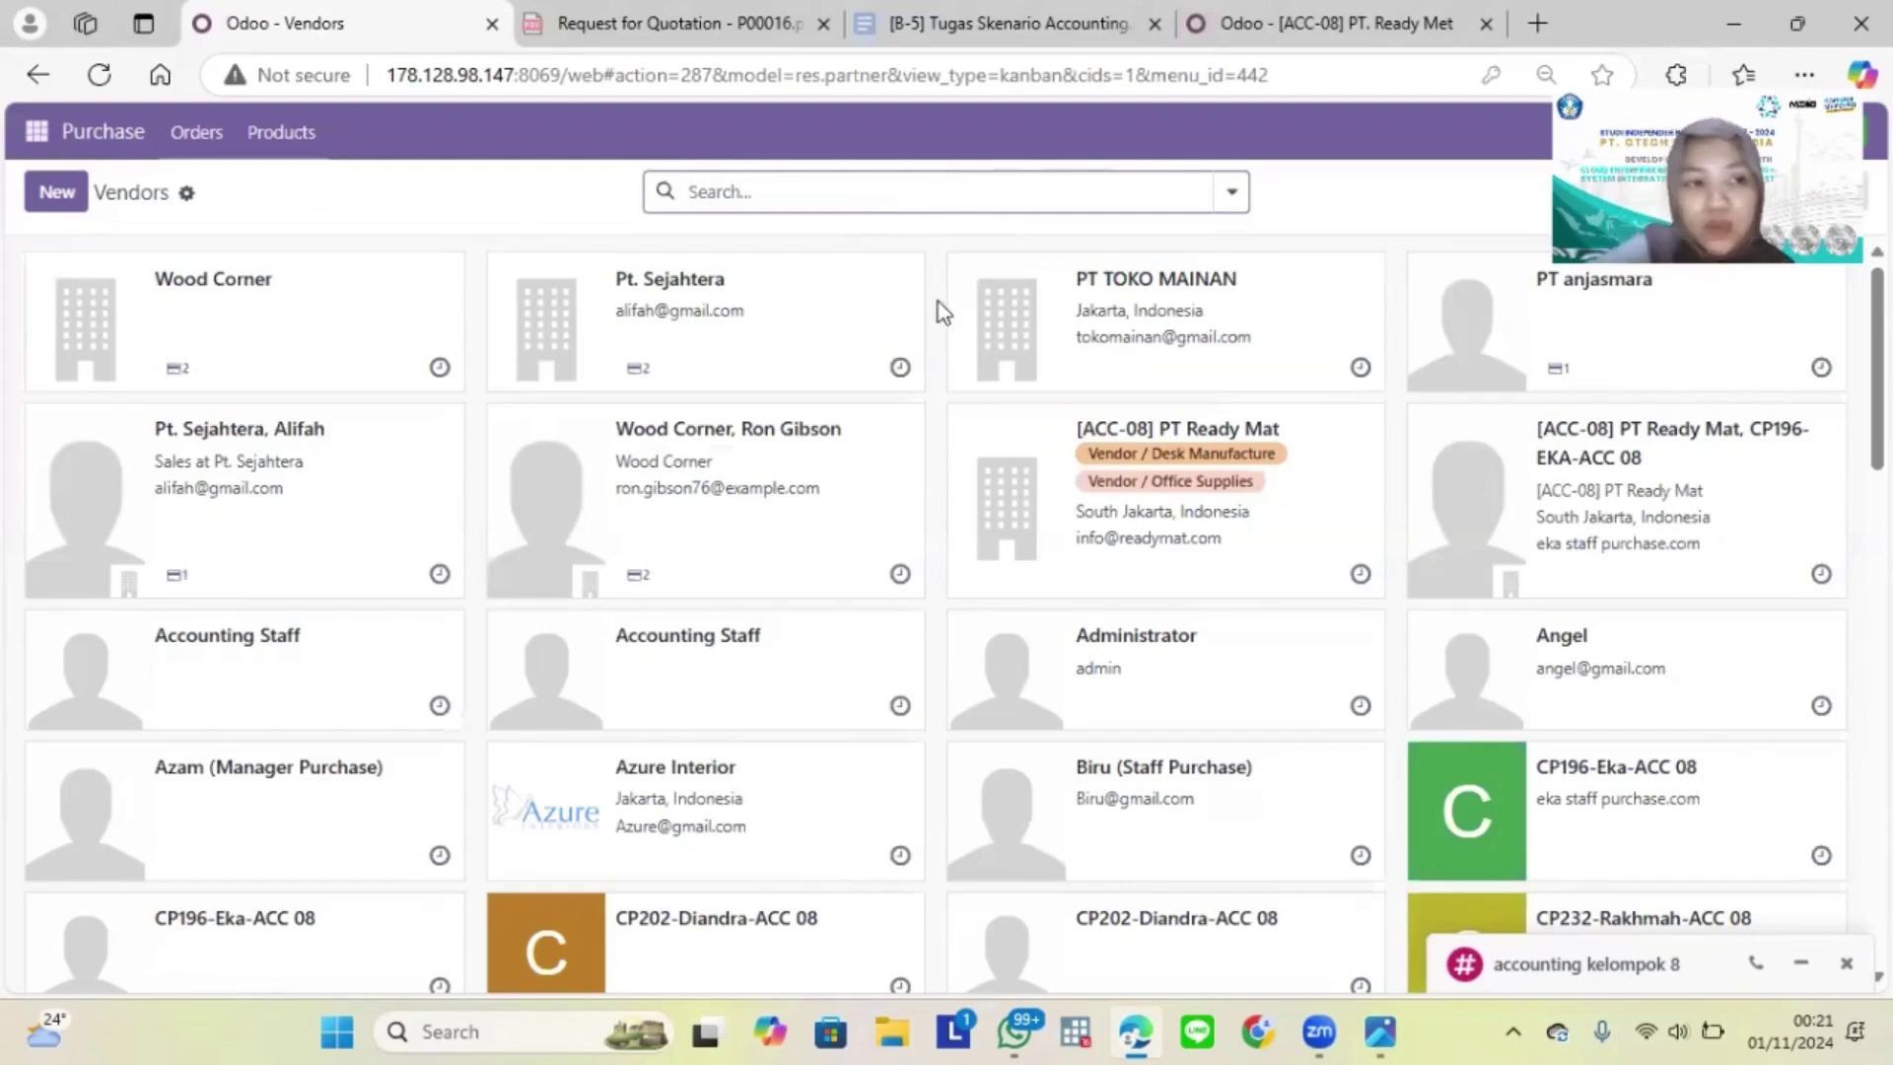
click(107, 148)
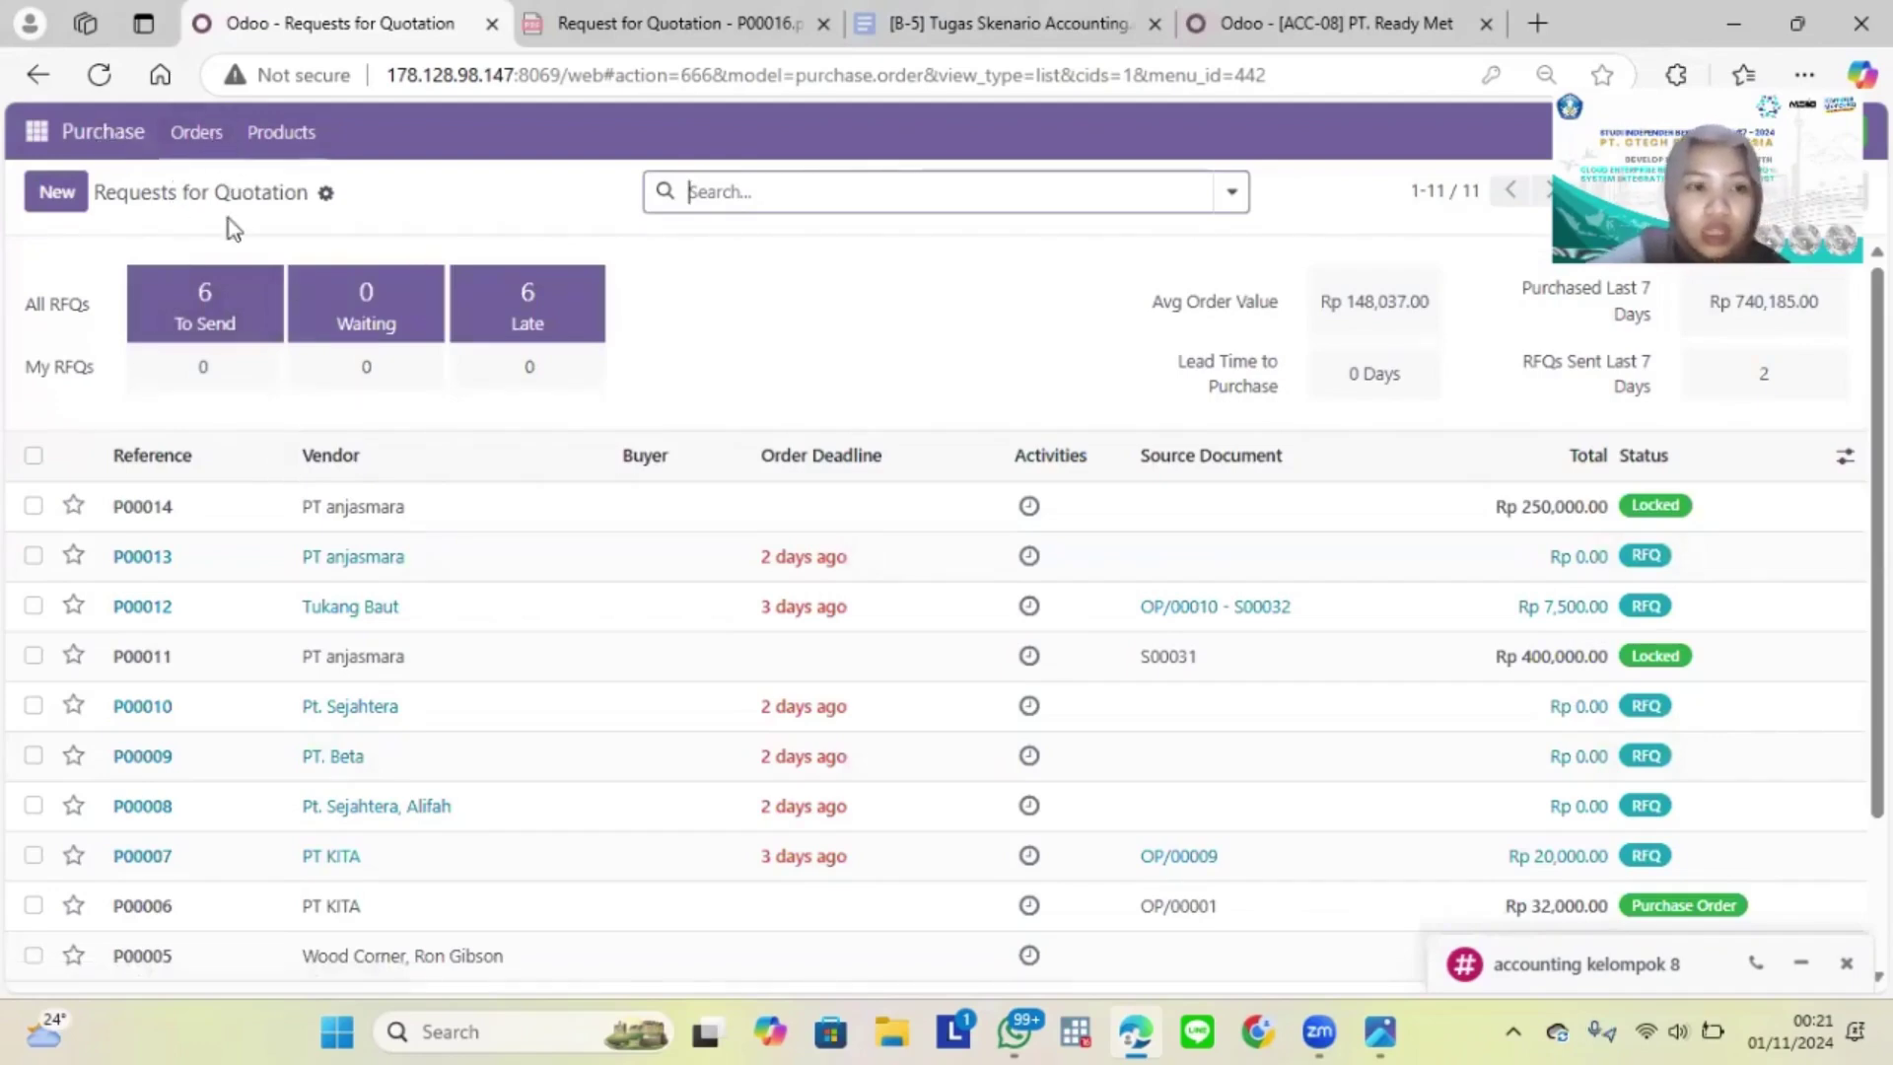
click(75, 196)
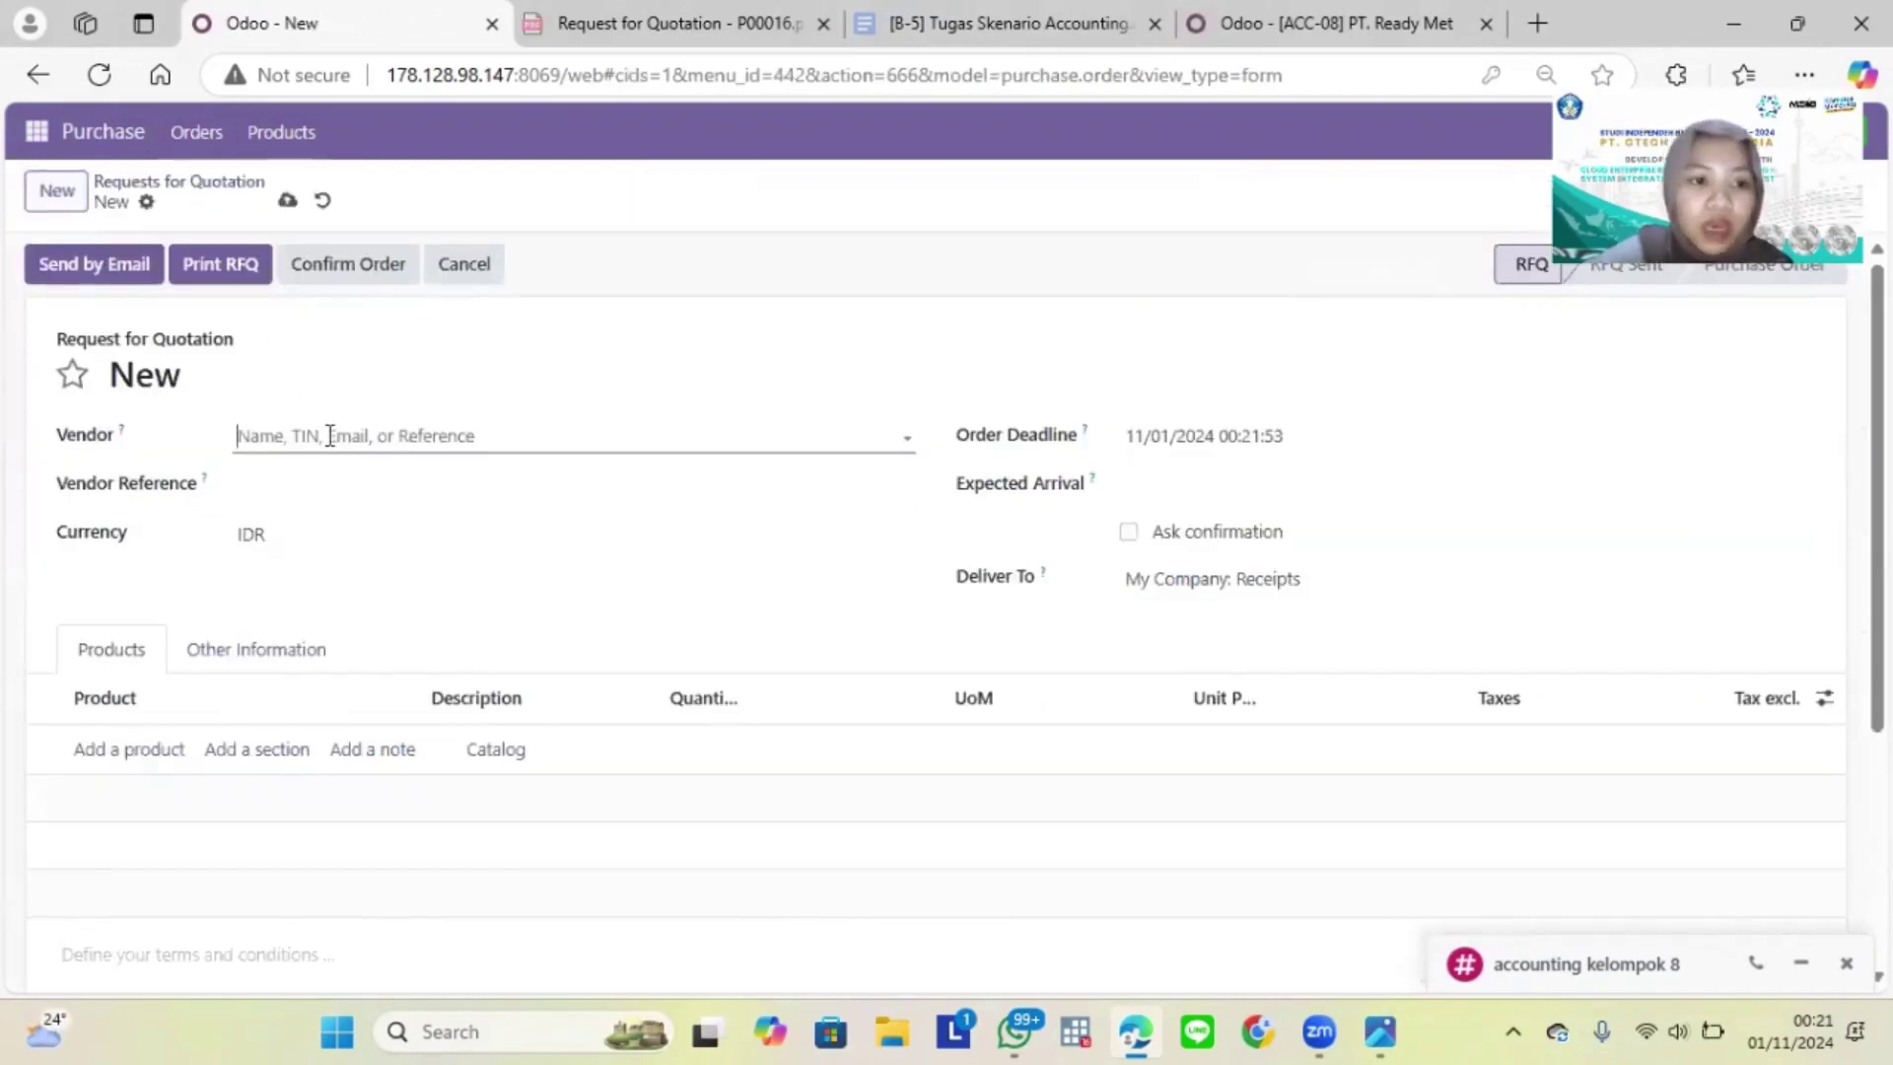
click(329, 435)
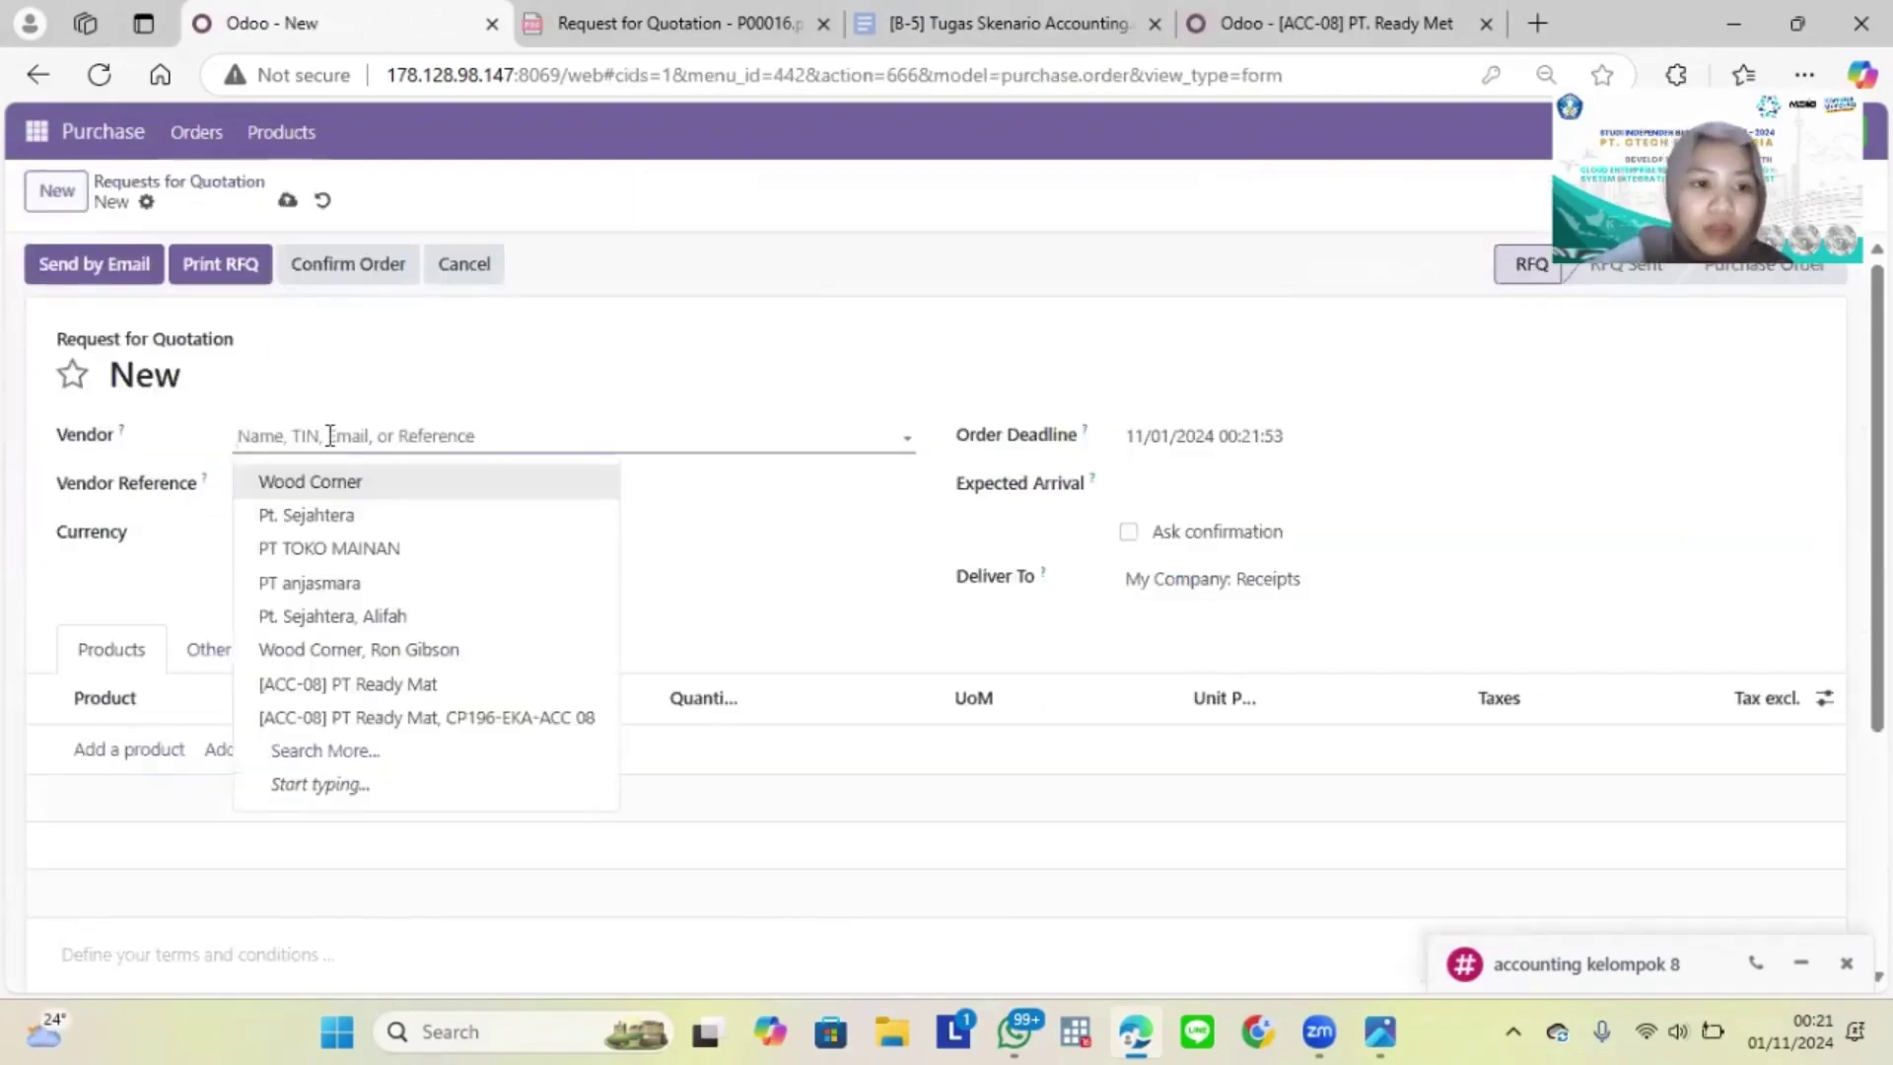
Step: Set the RFQ vendor to [ACC-08] PT Ready Mat and Order Deadline to 11/07/2024 08:00:00
click(440, 718)
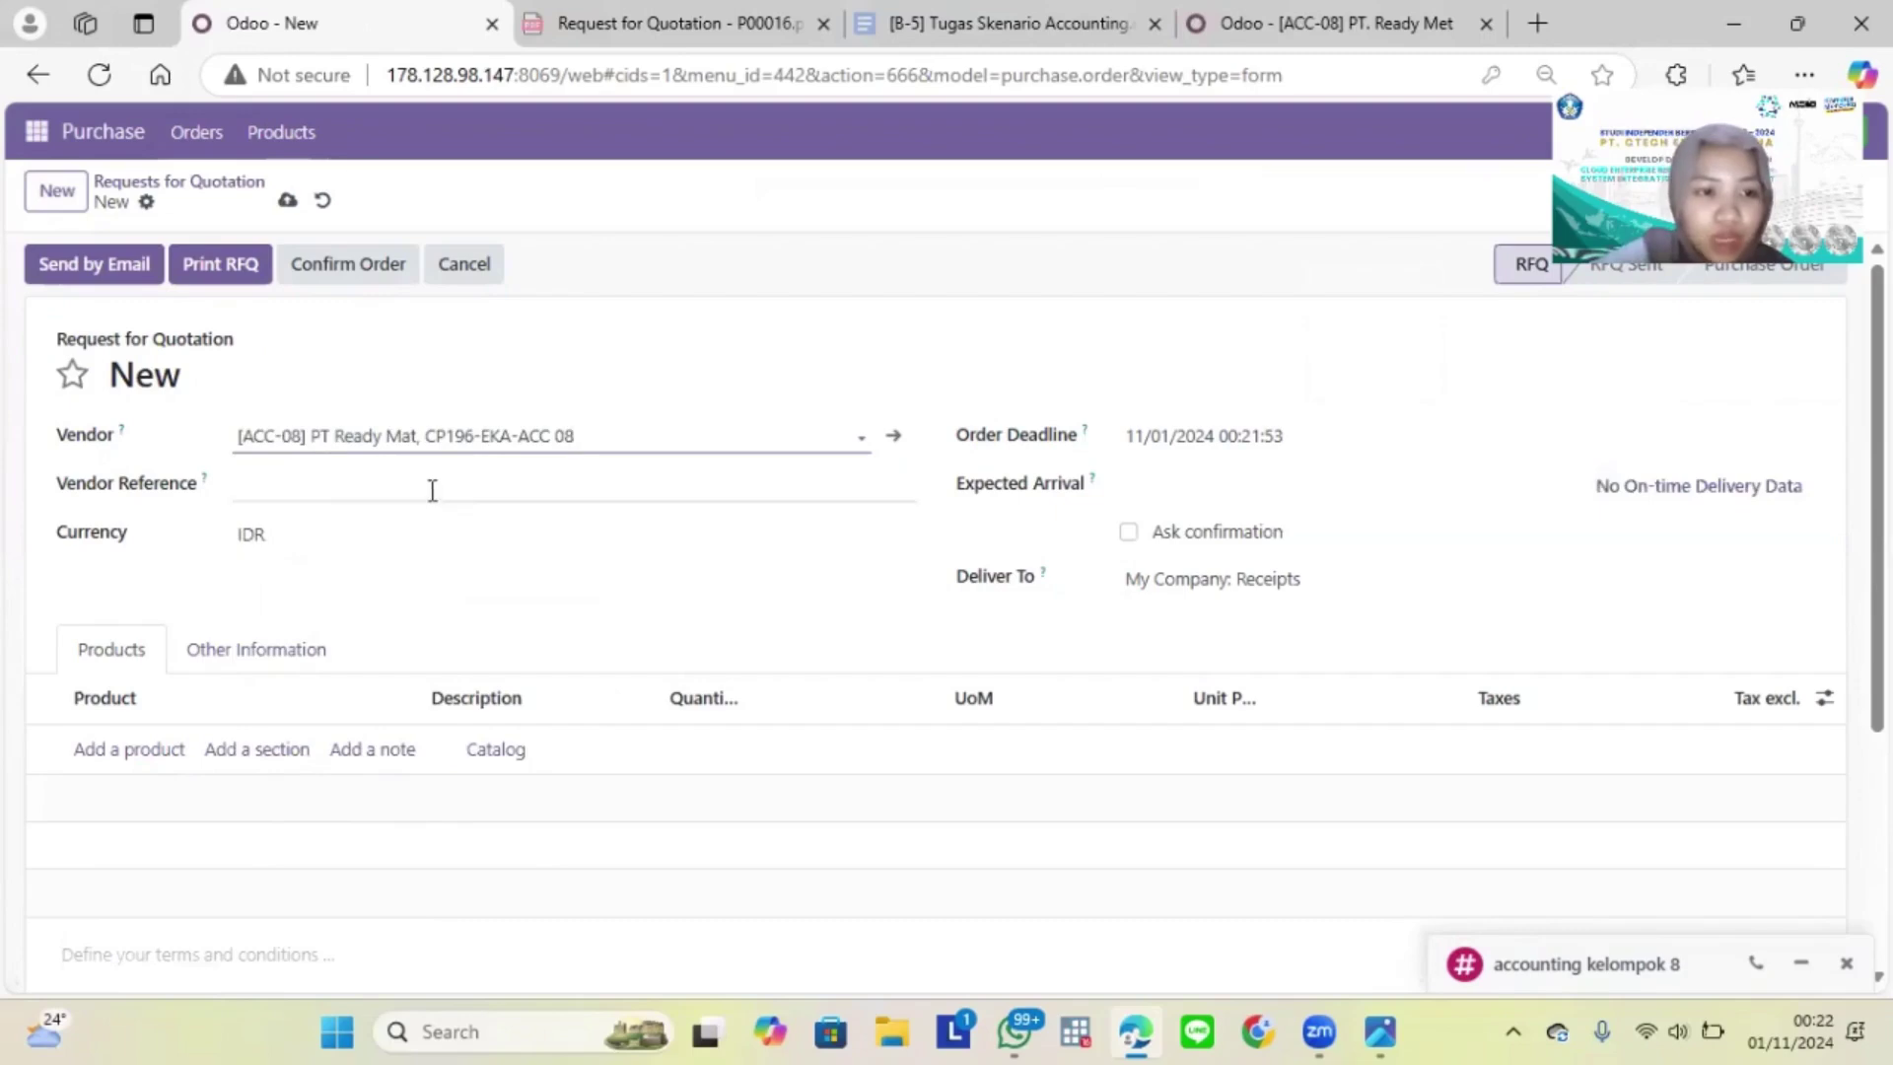
click(1254, 449)
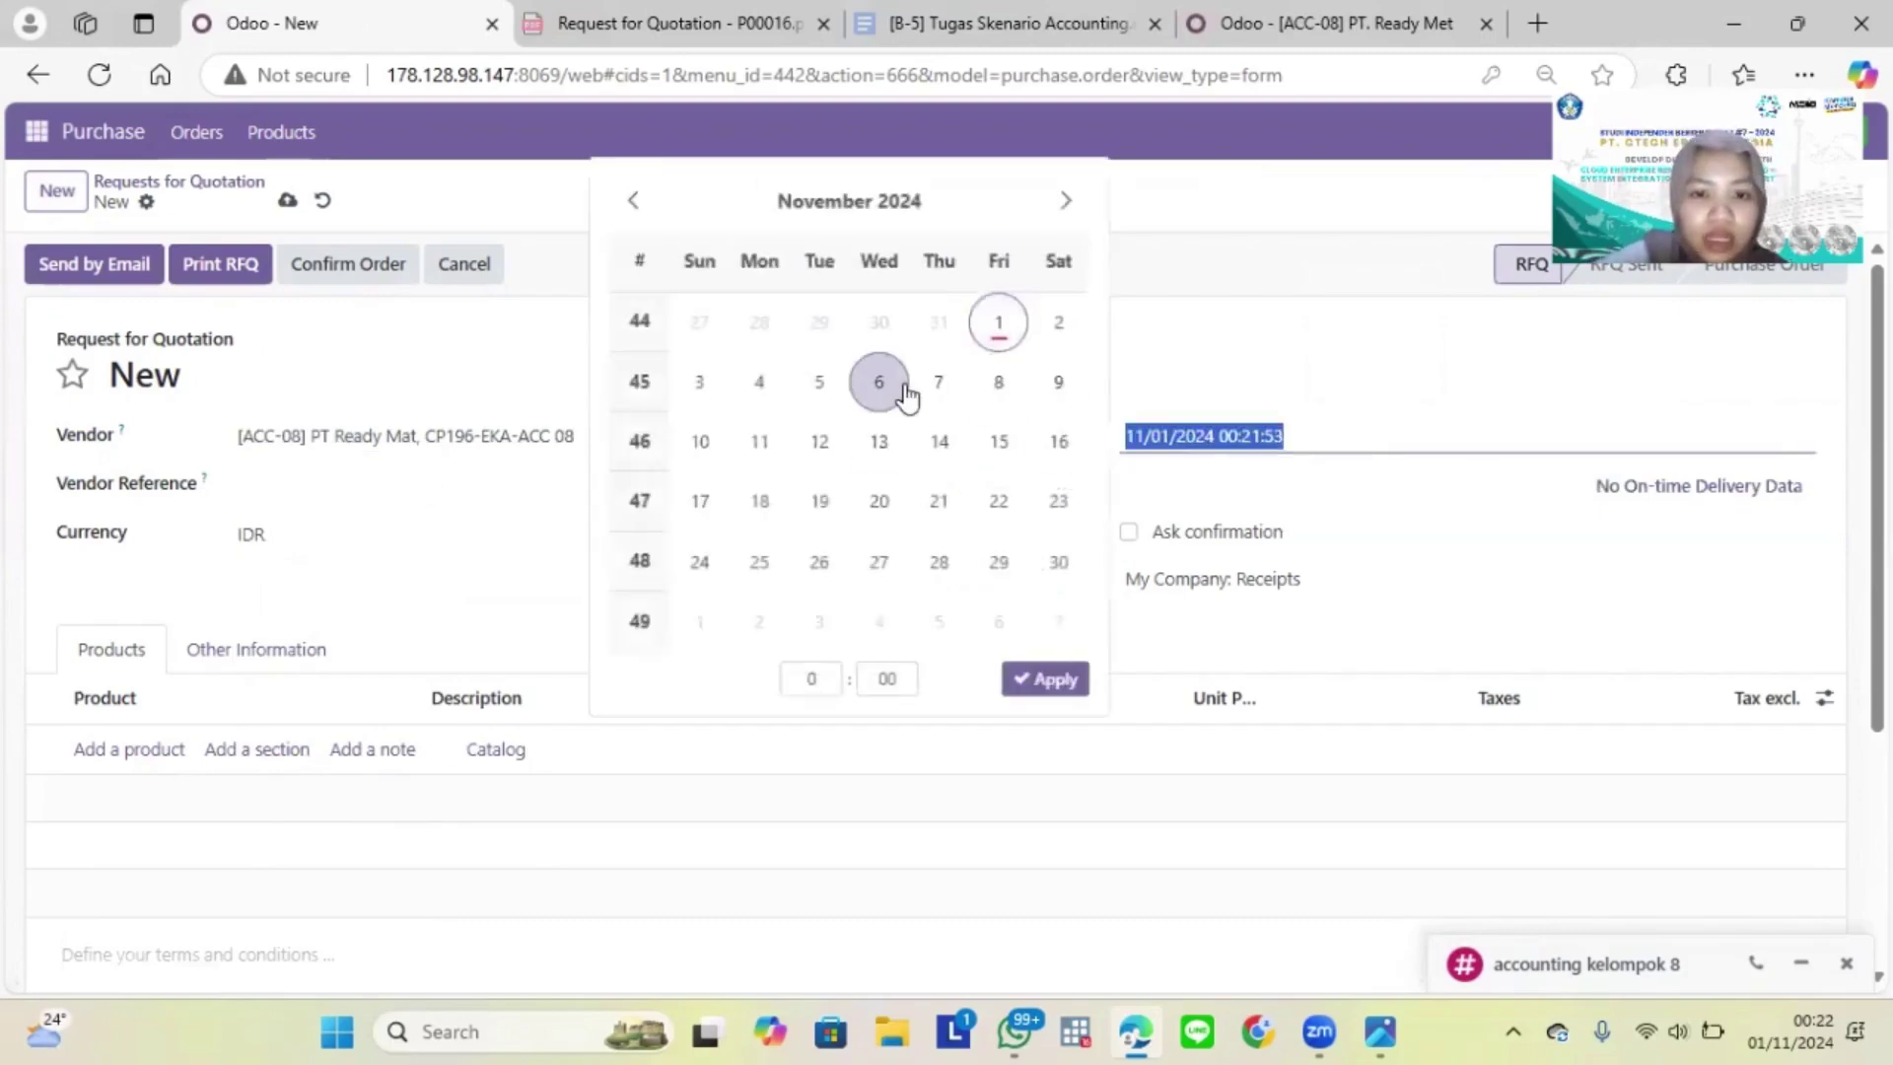
click(942, 390)
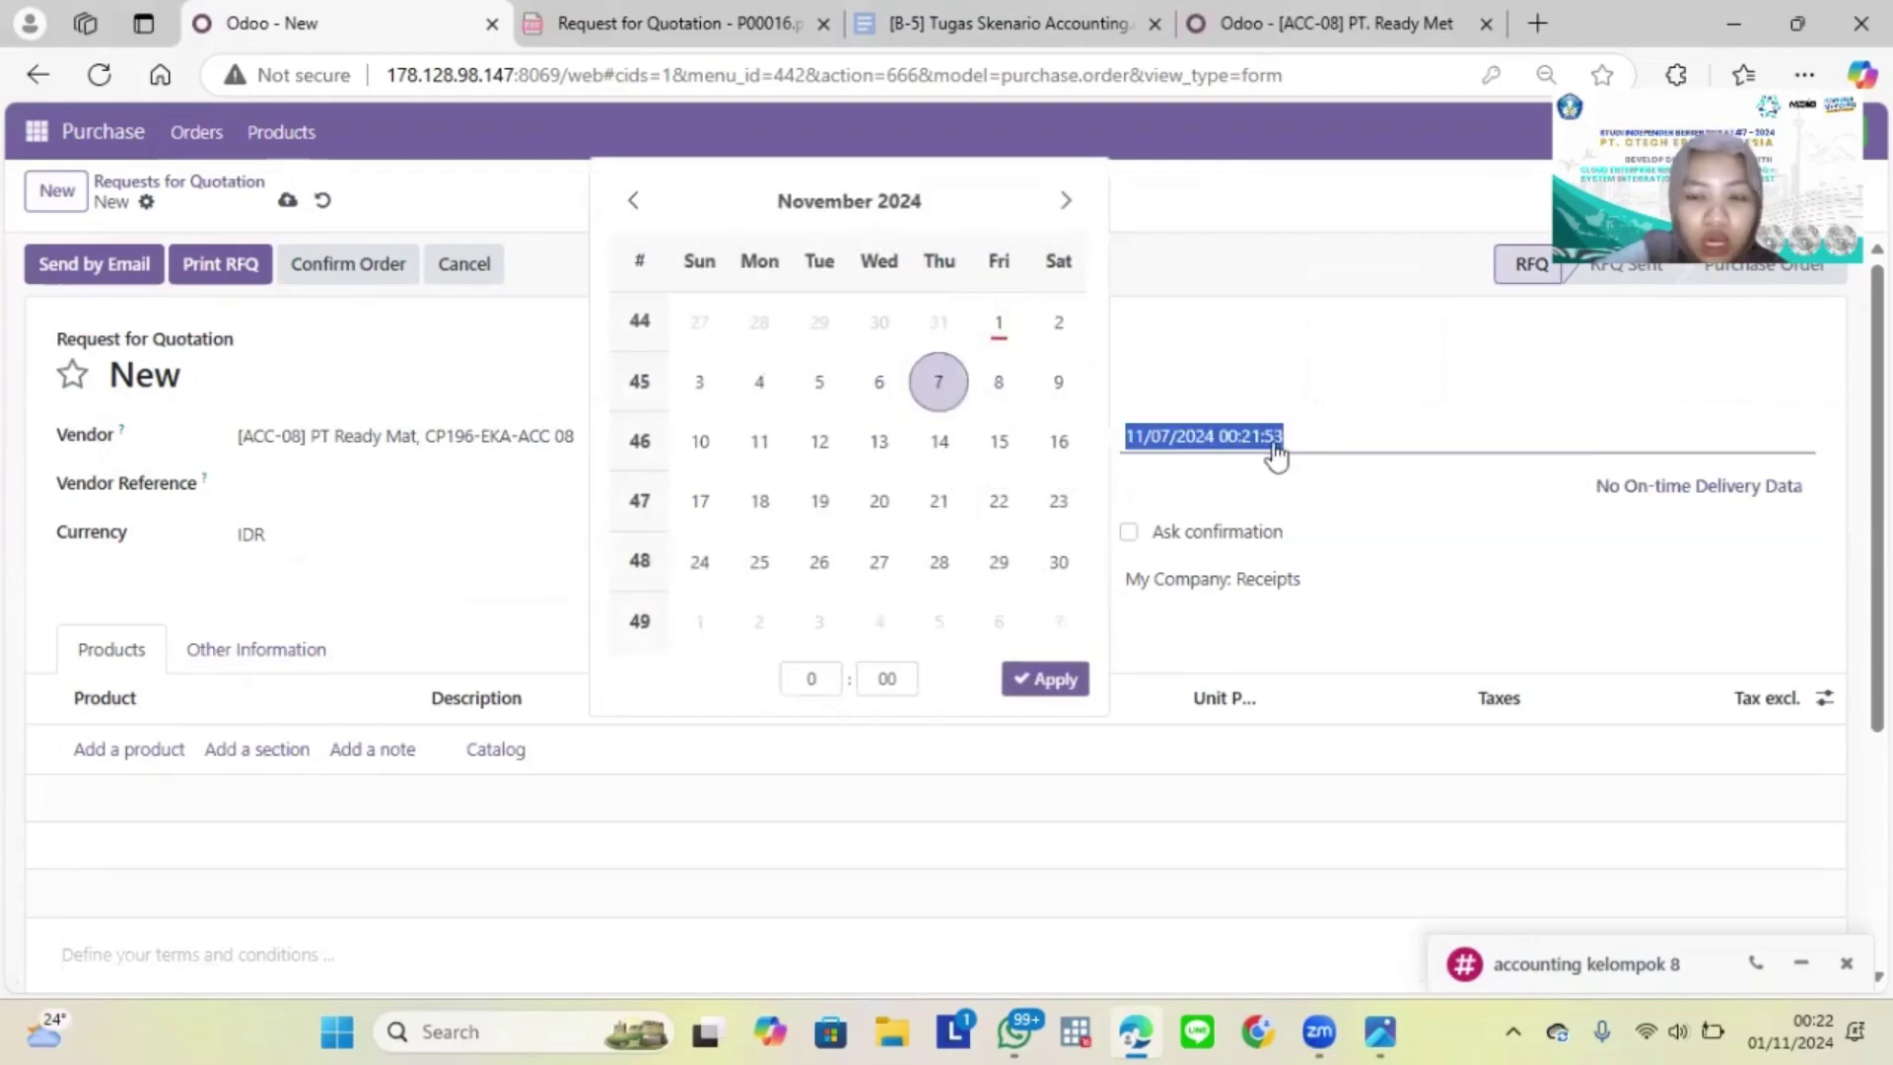
click(831, 690)
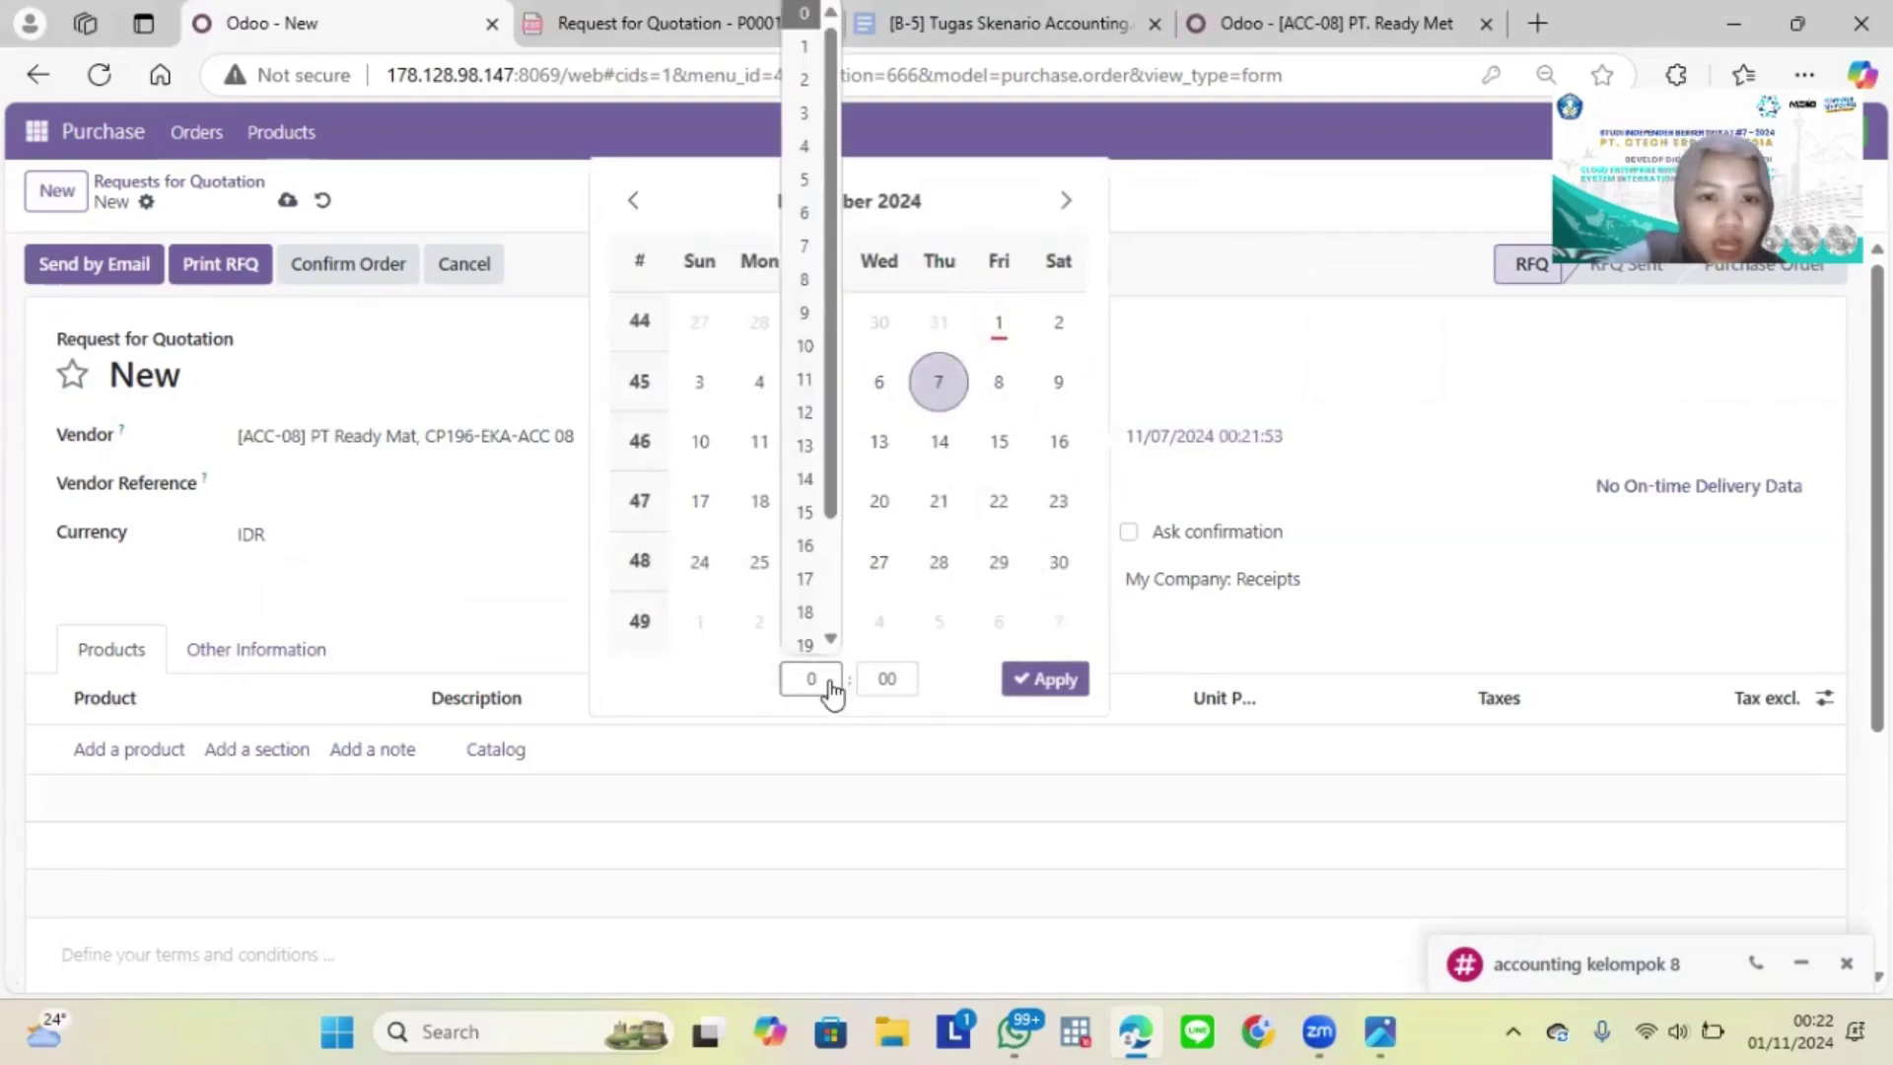
click(805, 279)
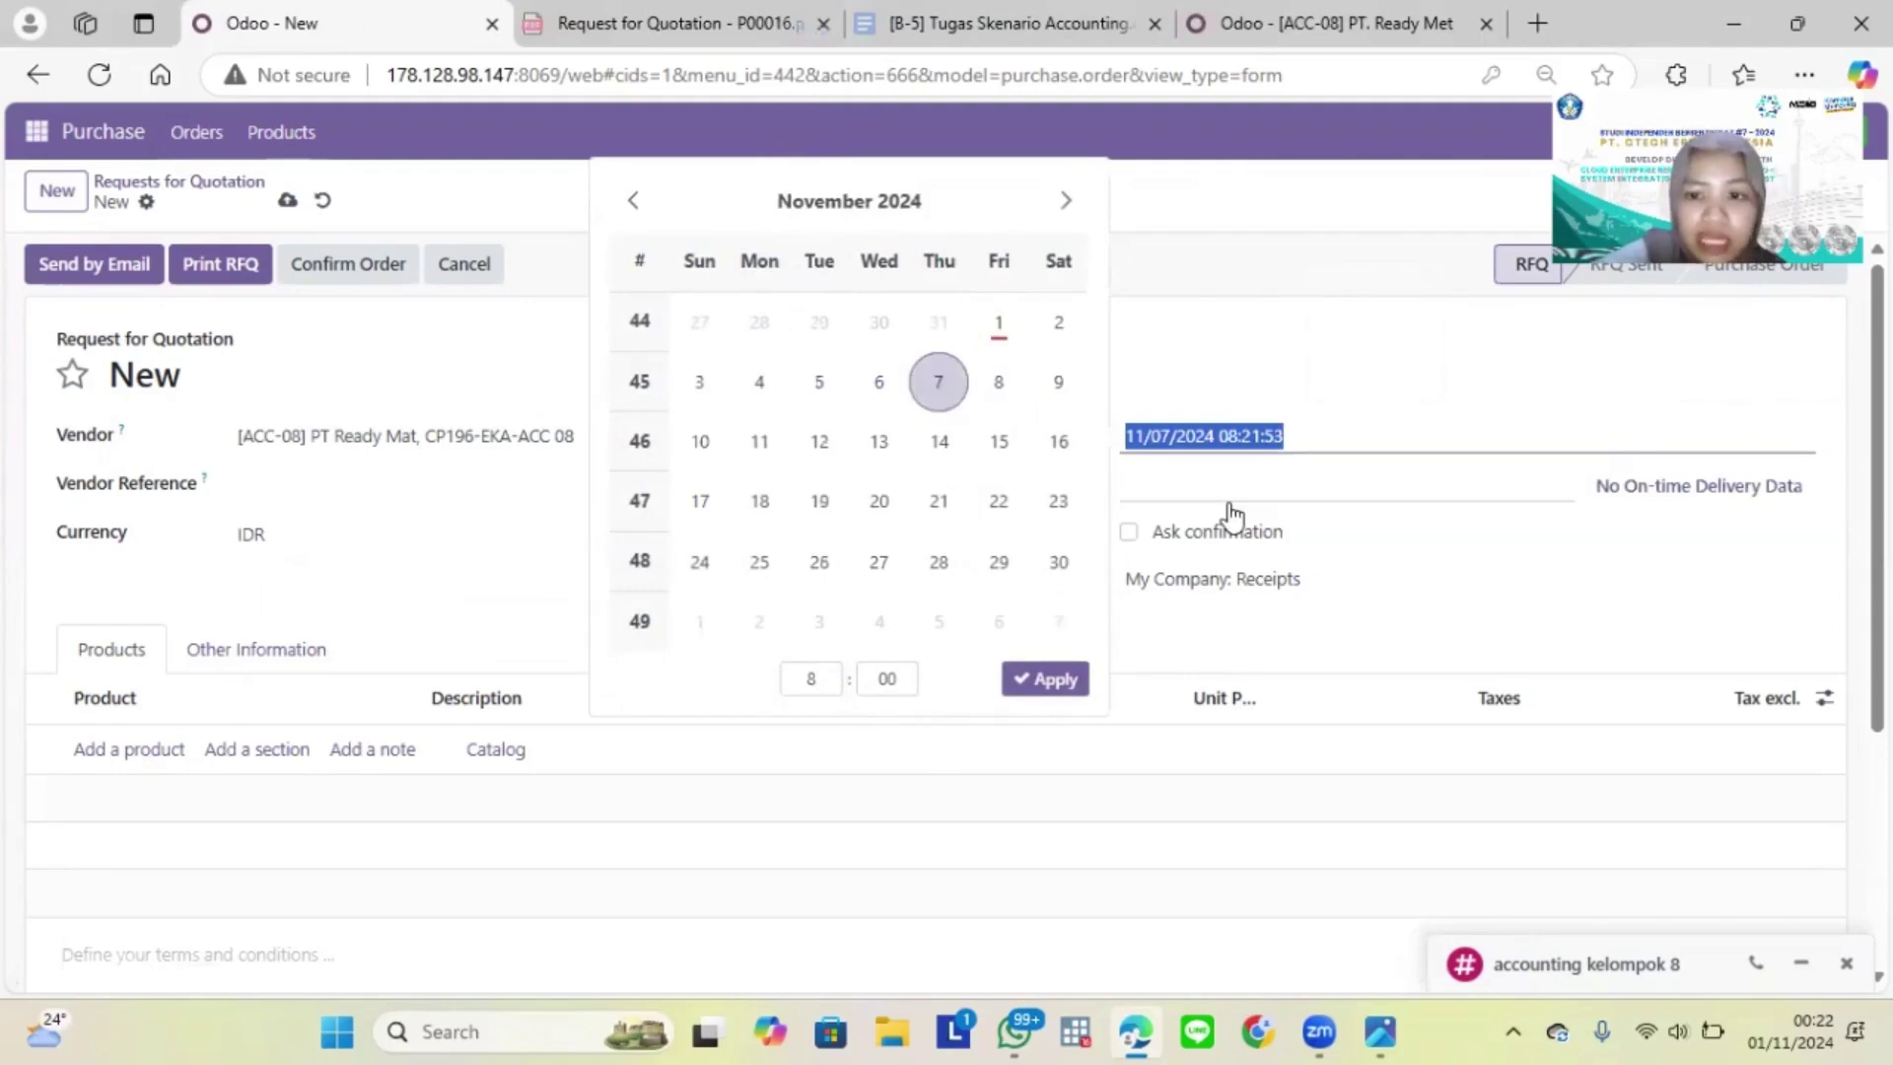
click(1045, 685)
Step: Set the Expected Arrival to 11/05/2024 08:00:00
click(1255, 493)
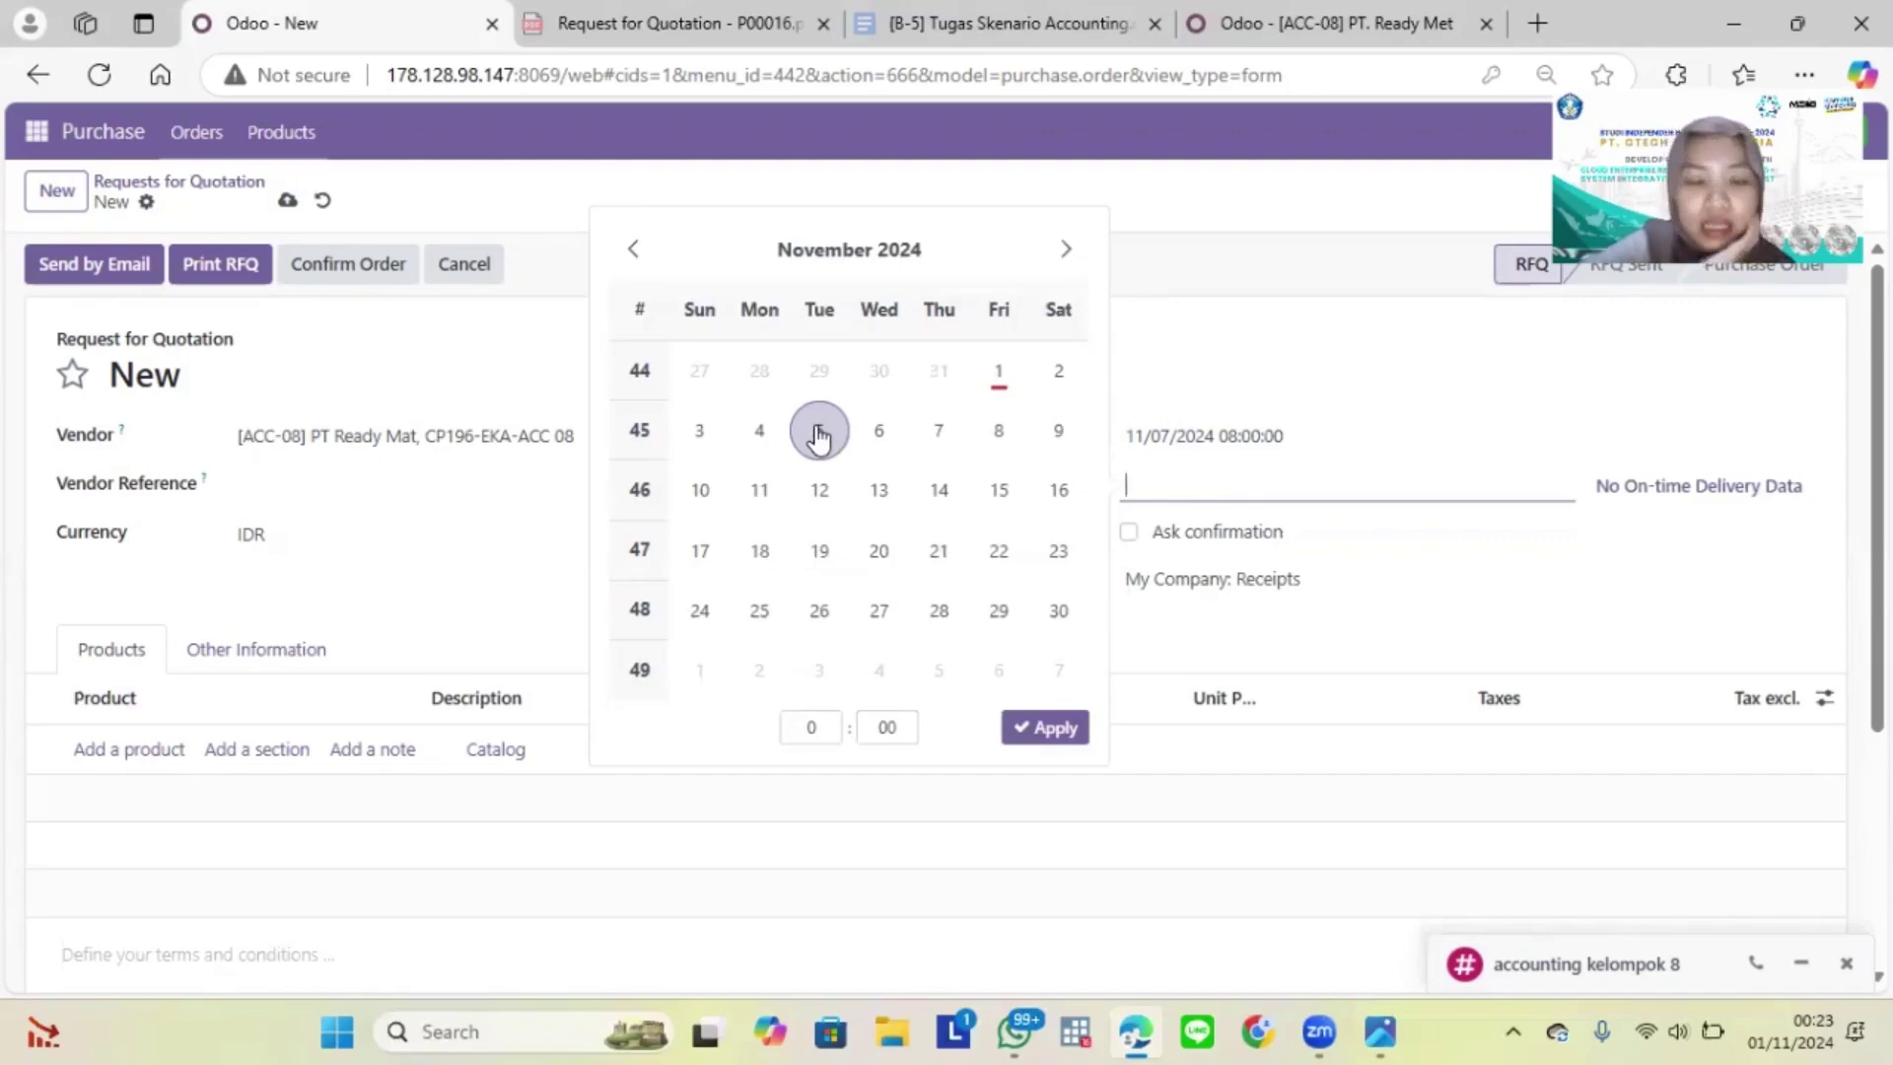
click(818, 434)
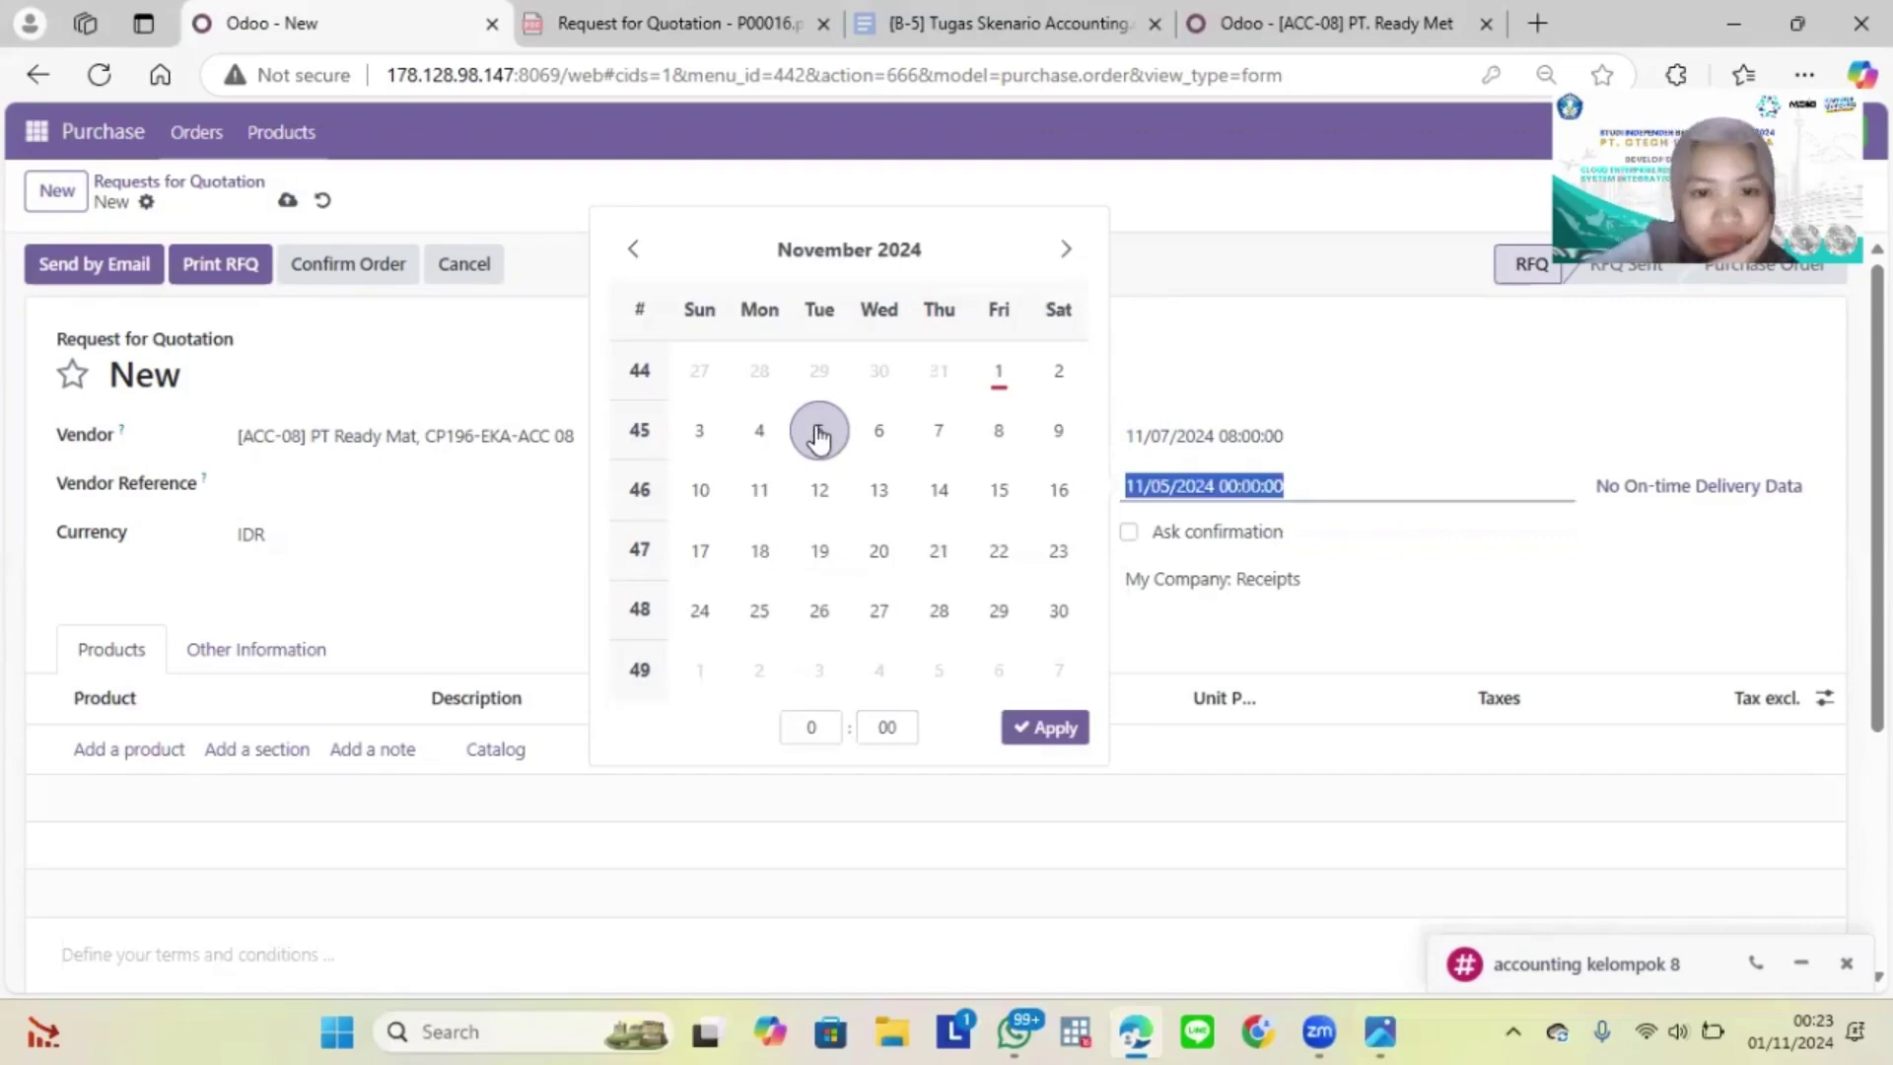
click(833, 742)
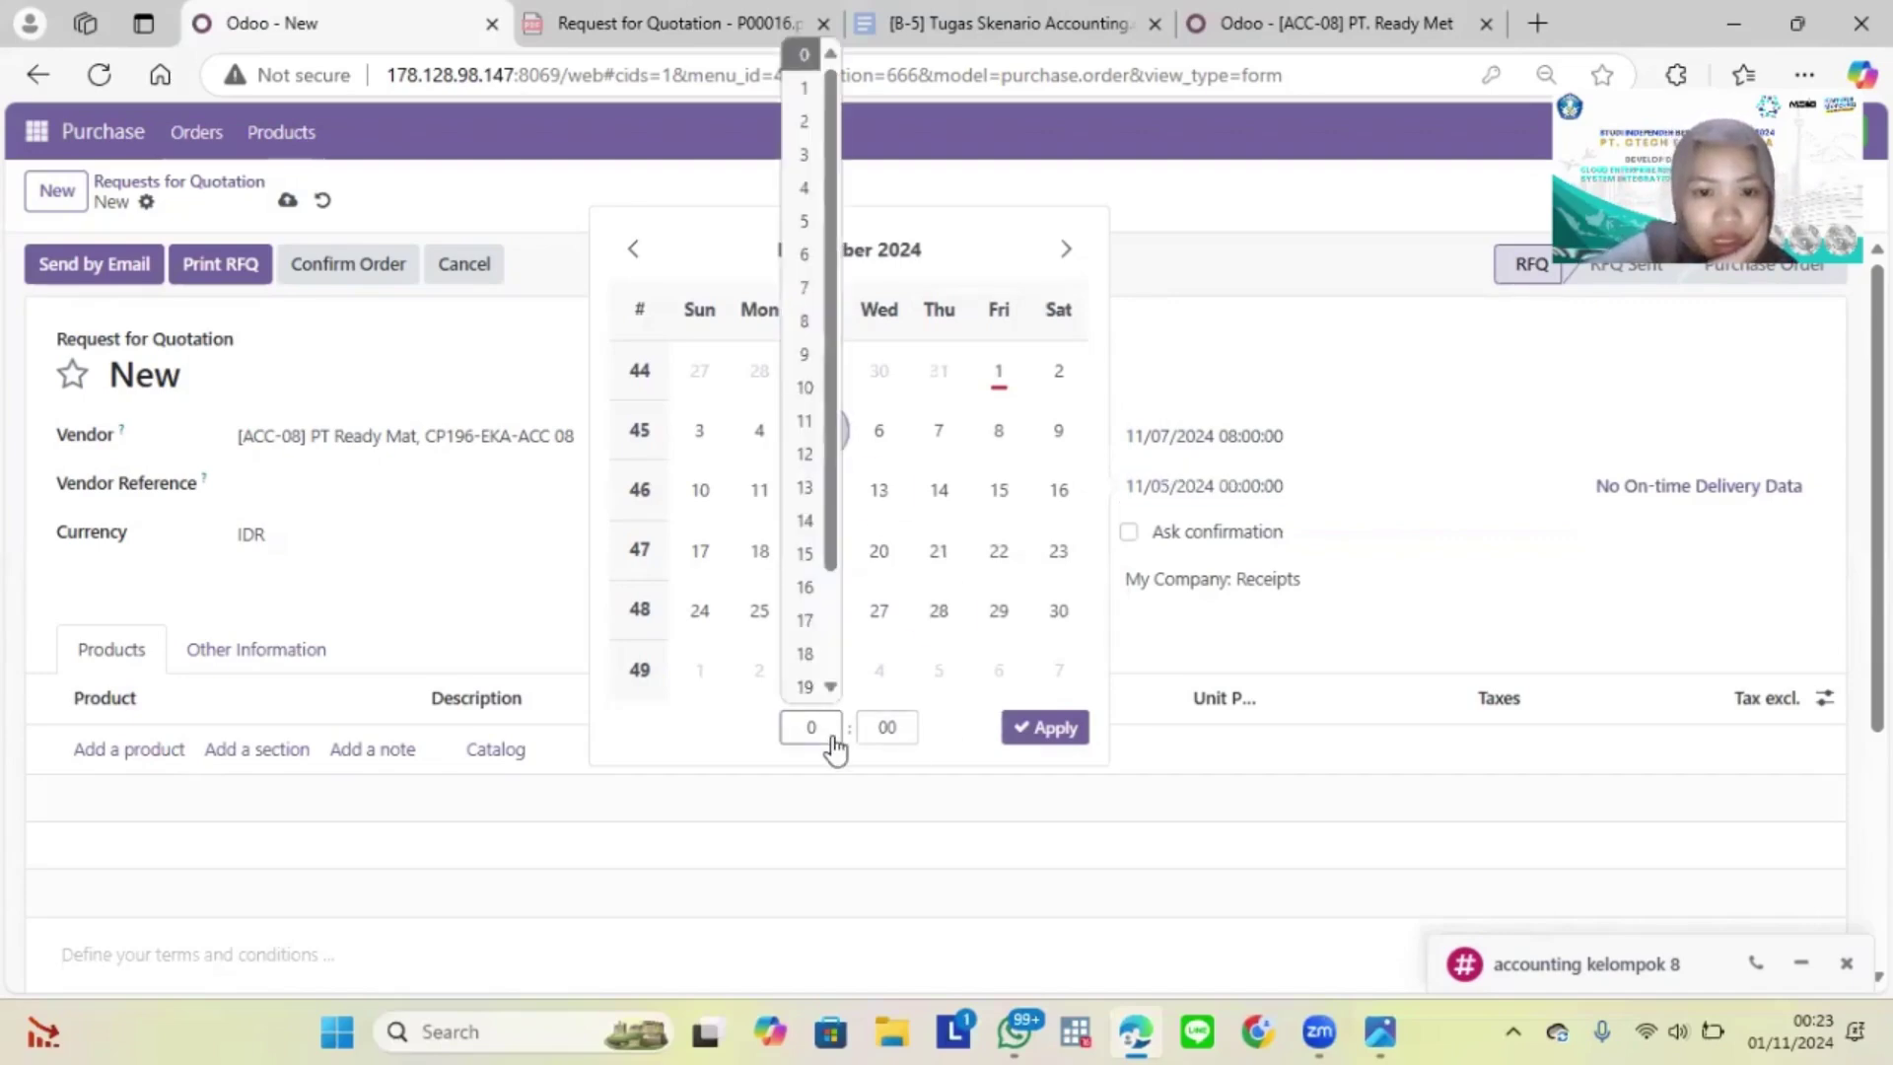
click(818, 320)
click(1053, 728)
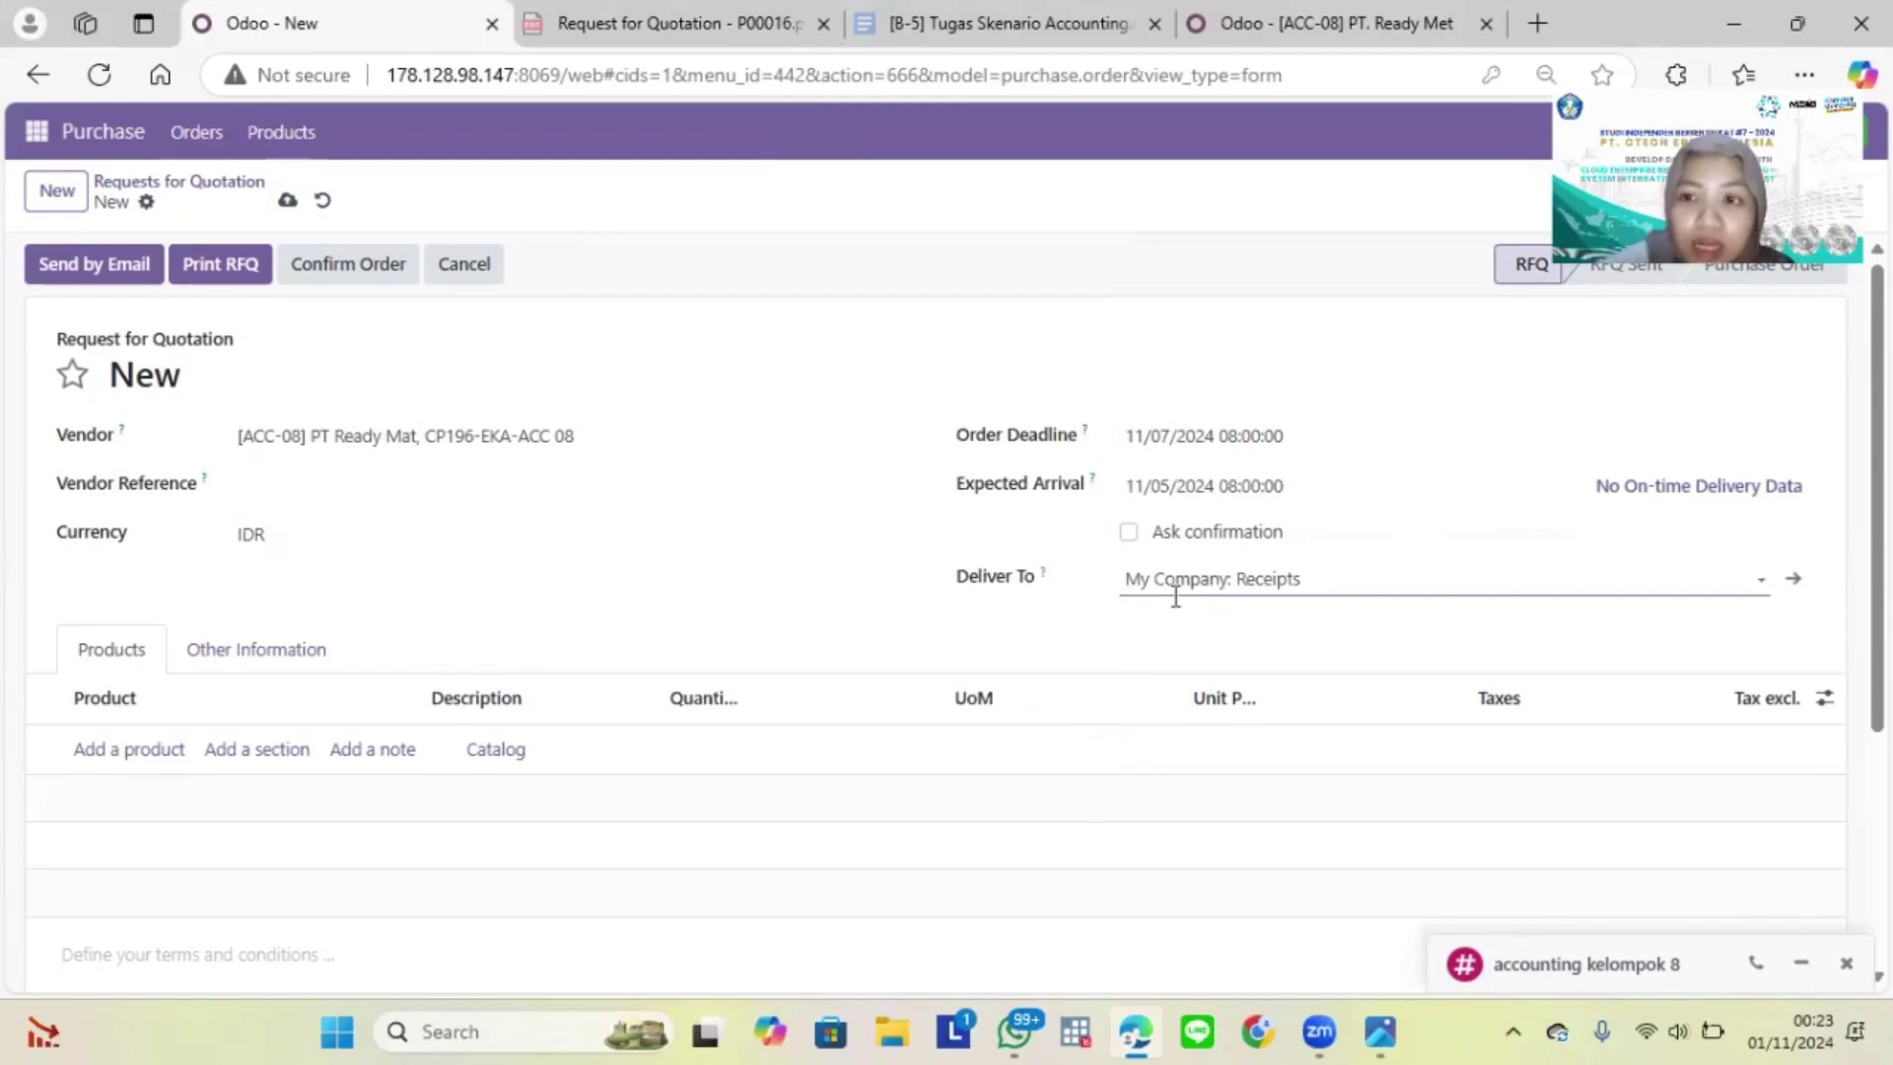
click(103, 755)
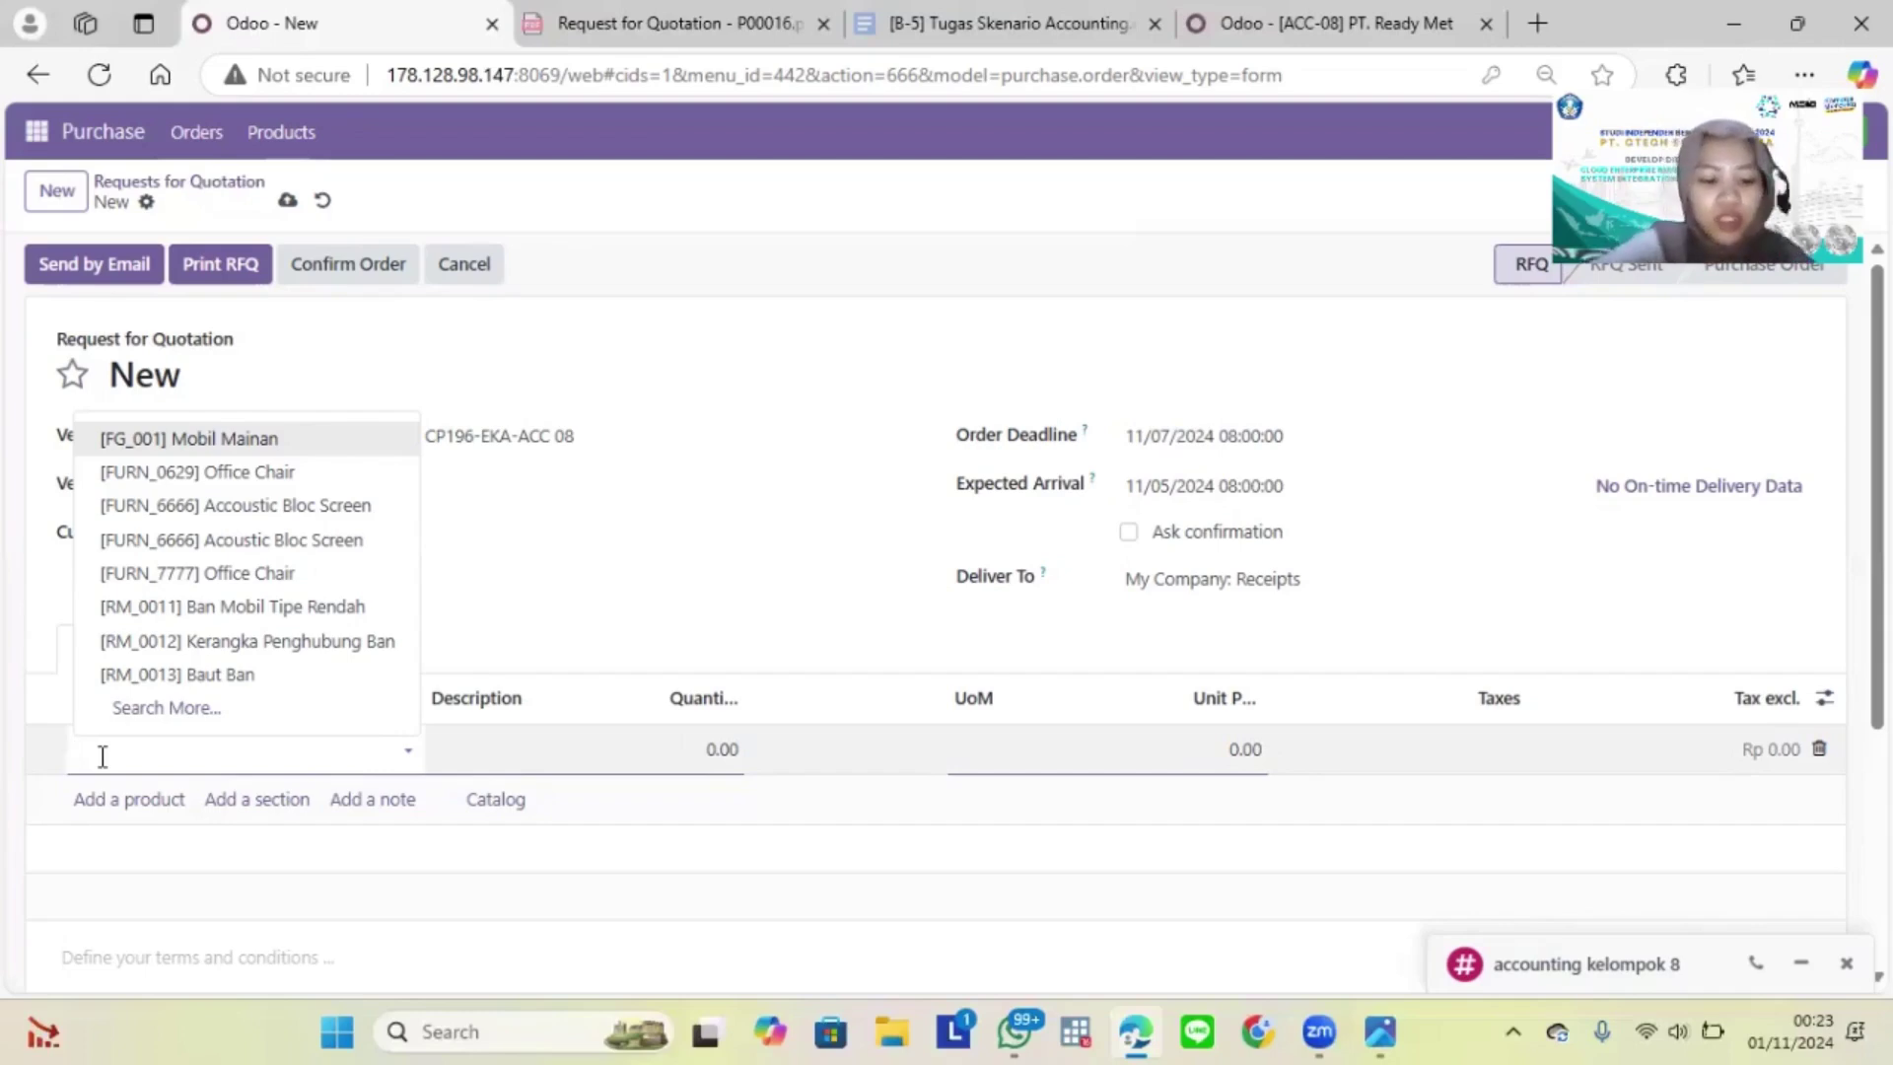
Step: Add a [FG 01 -ACC 08] Three-seat sofa line with PPN IN 11% tax
text(acc)
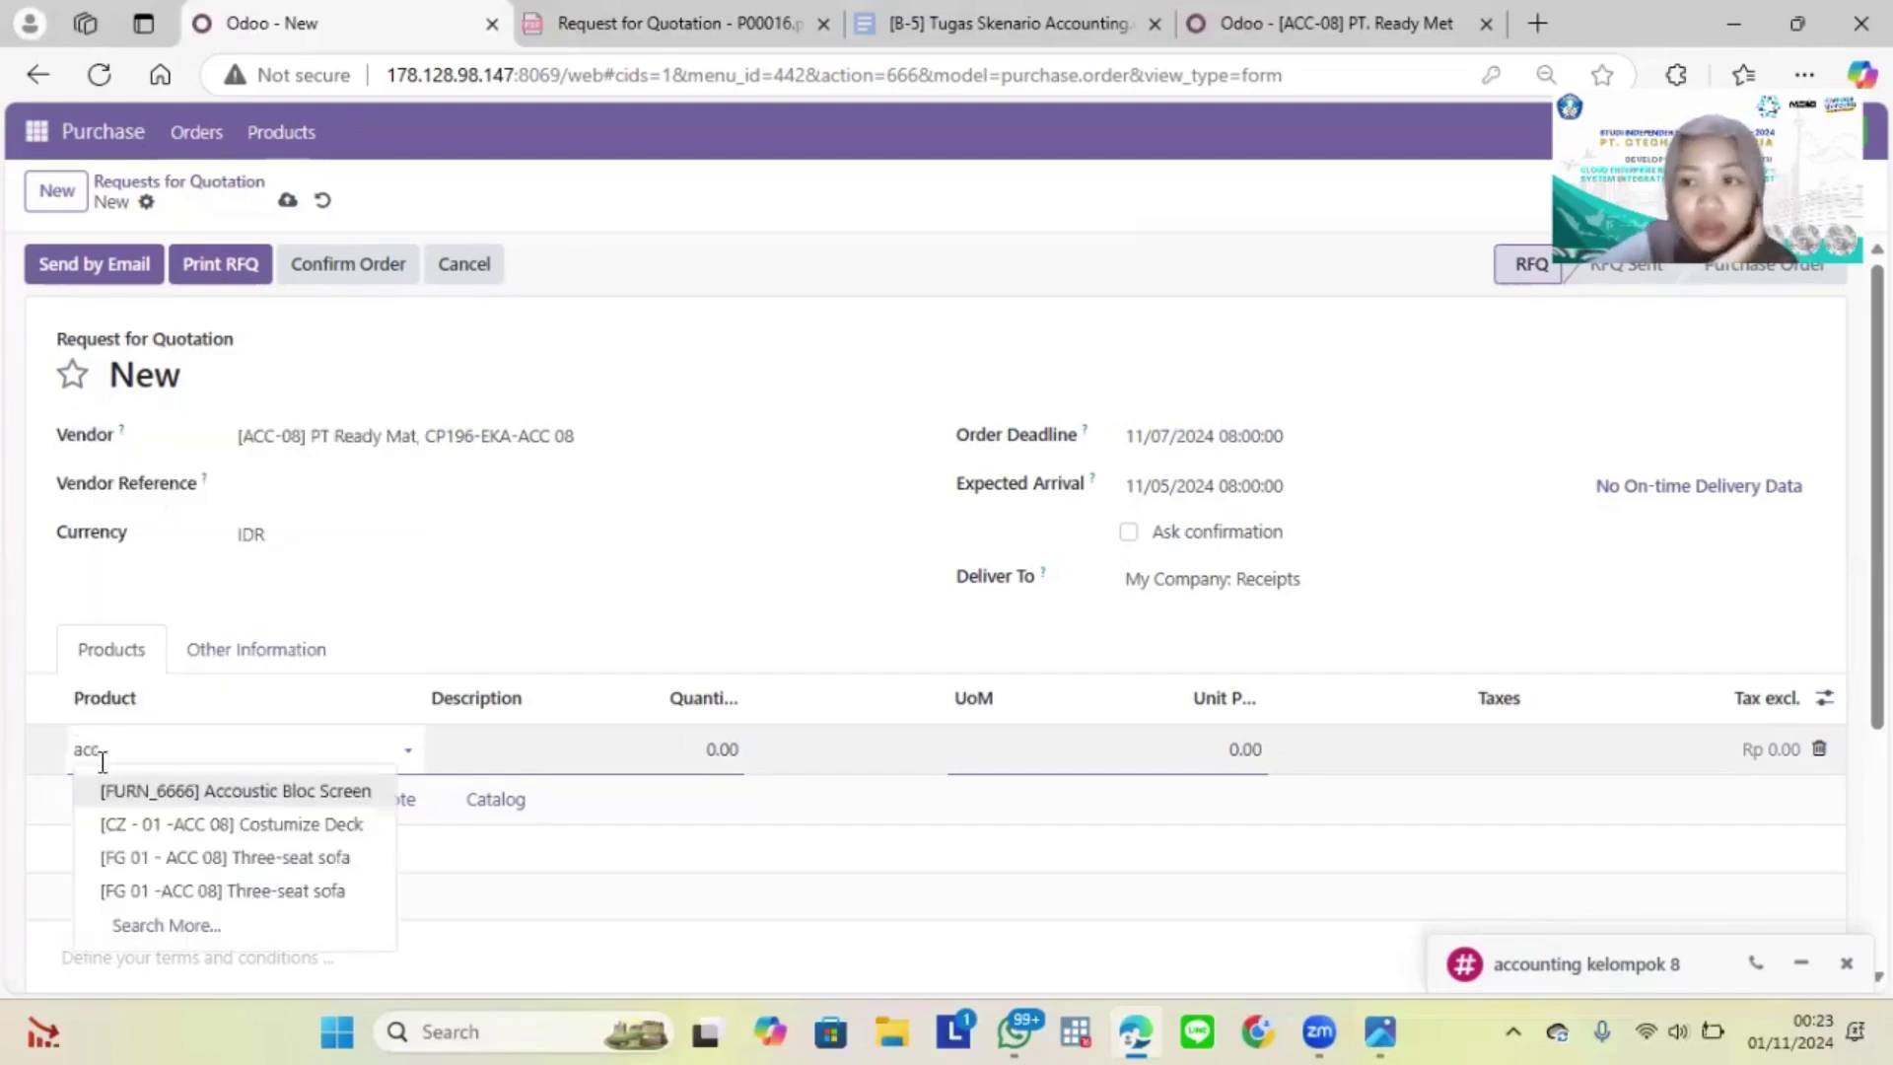
click(172, 860)
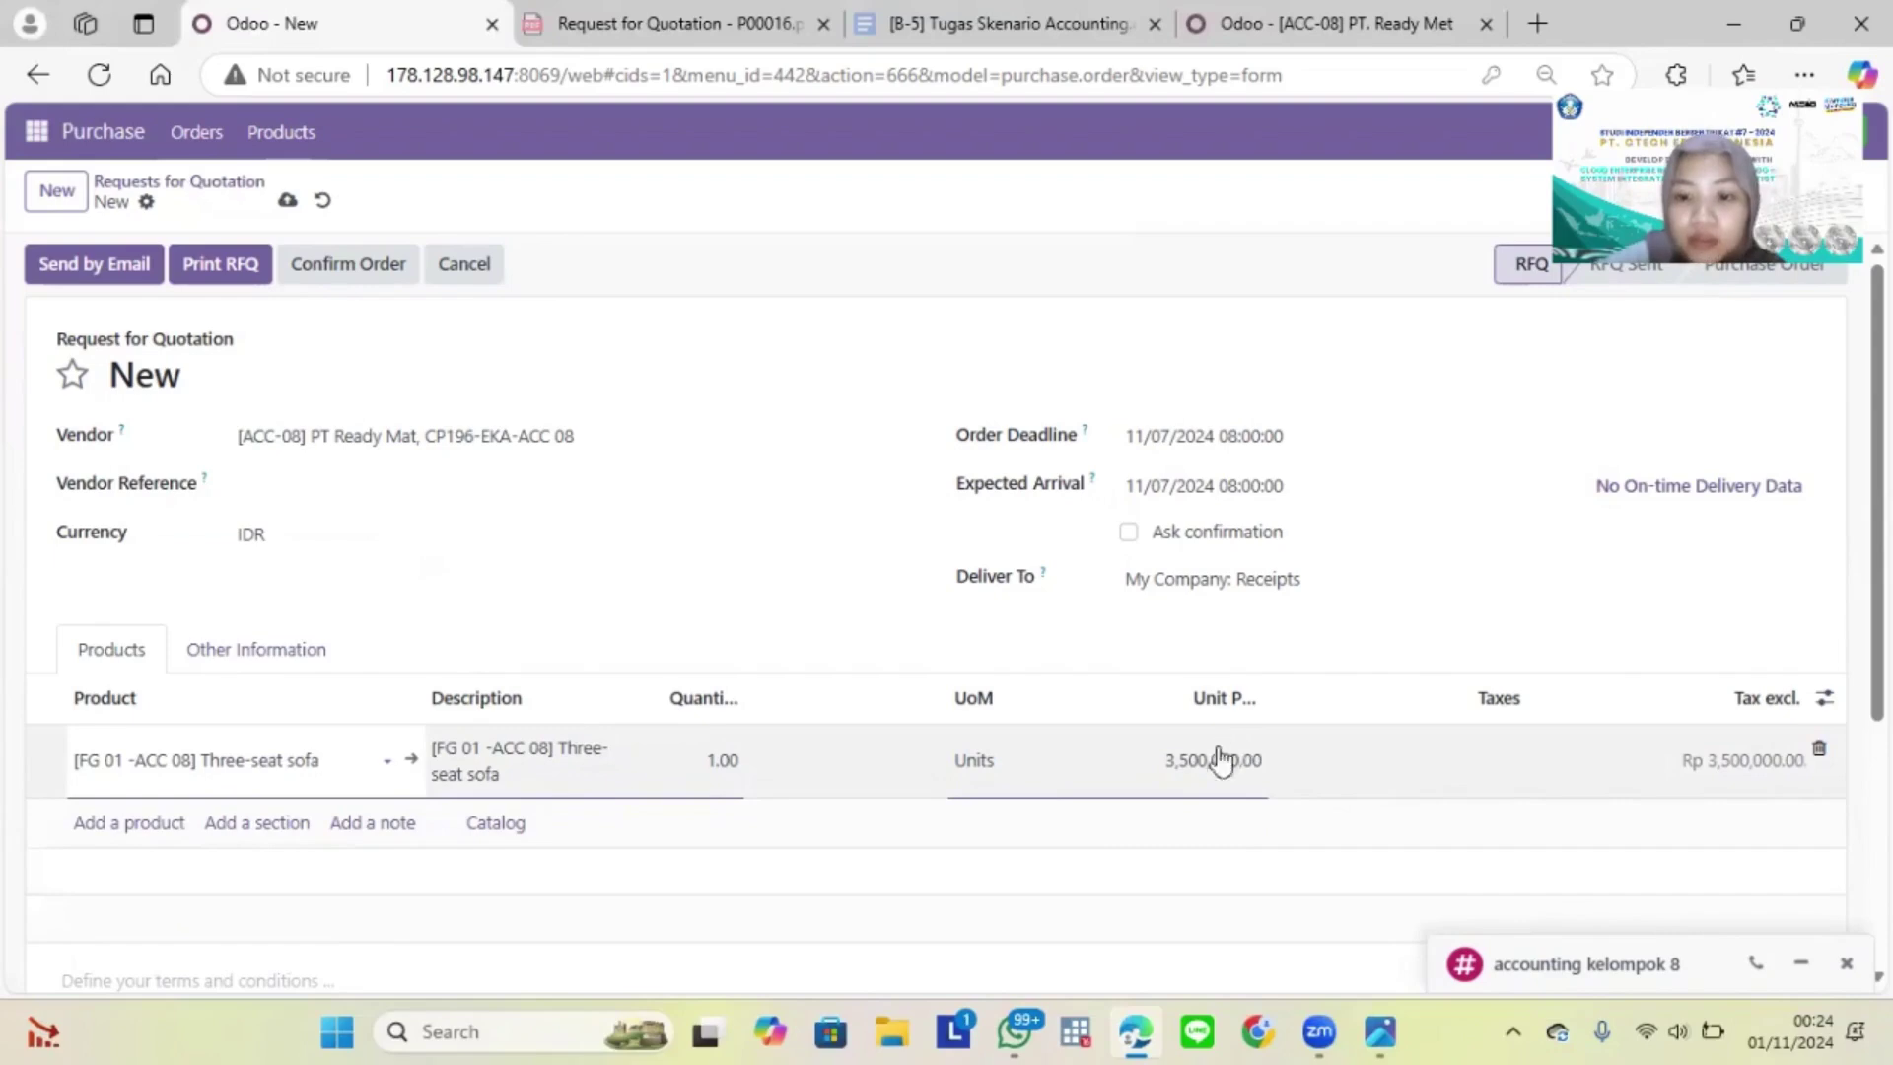
click(1512, 761)
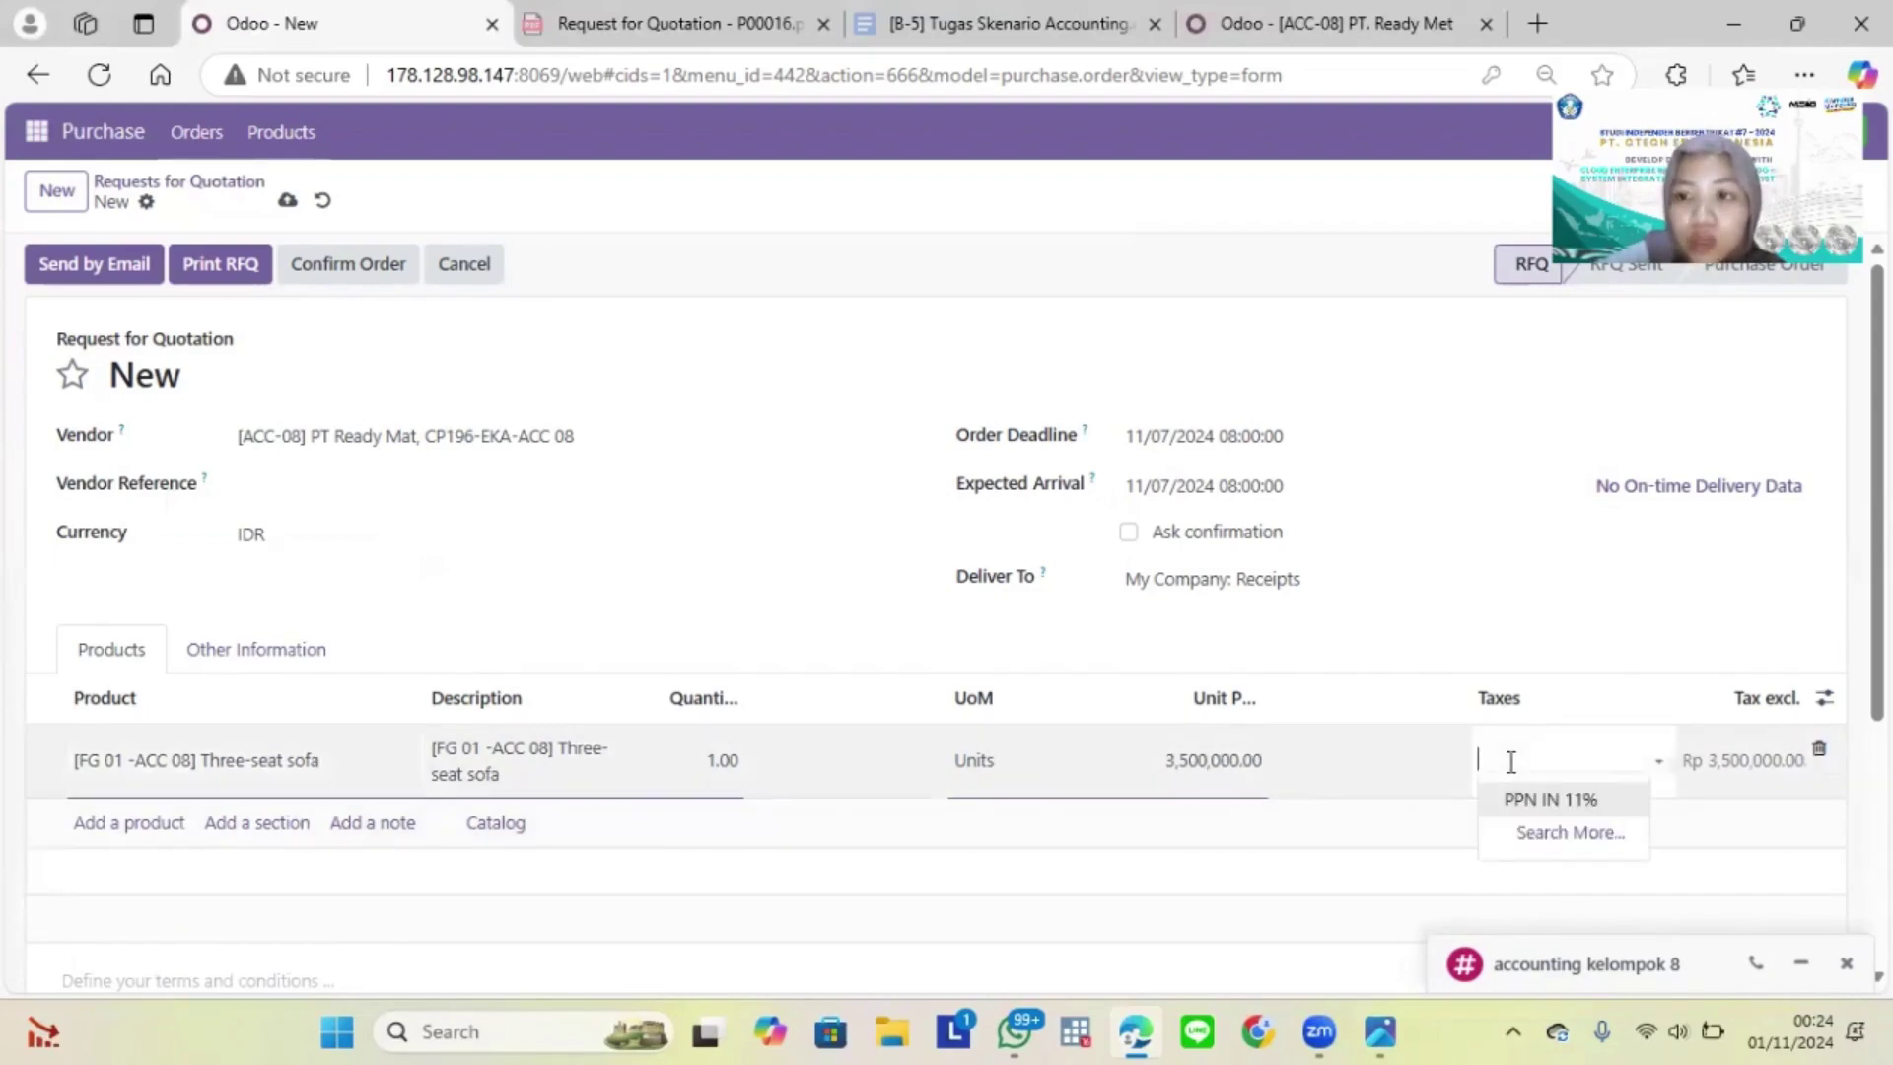
click(1543, 800)
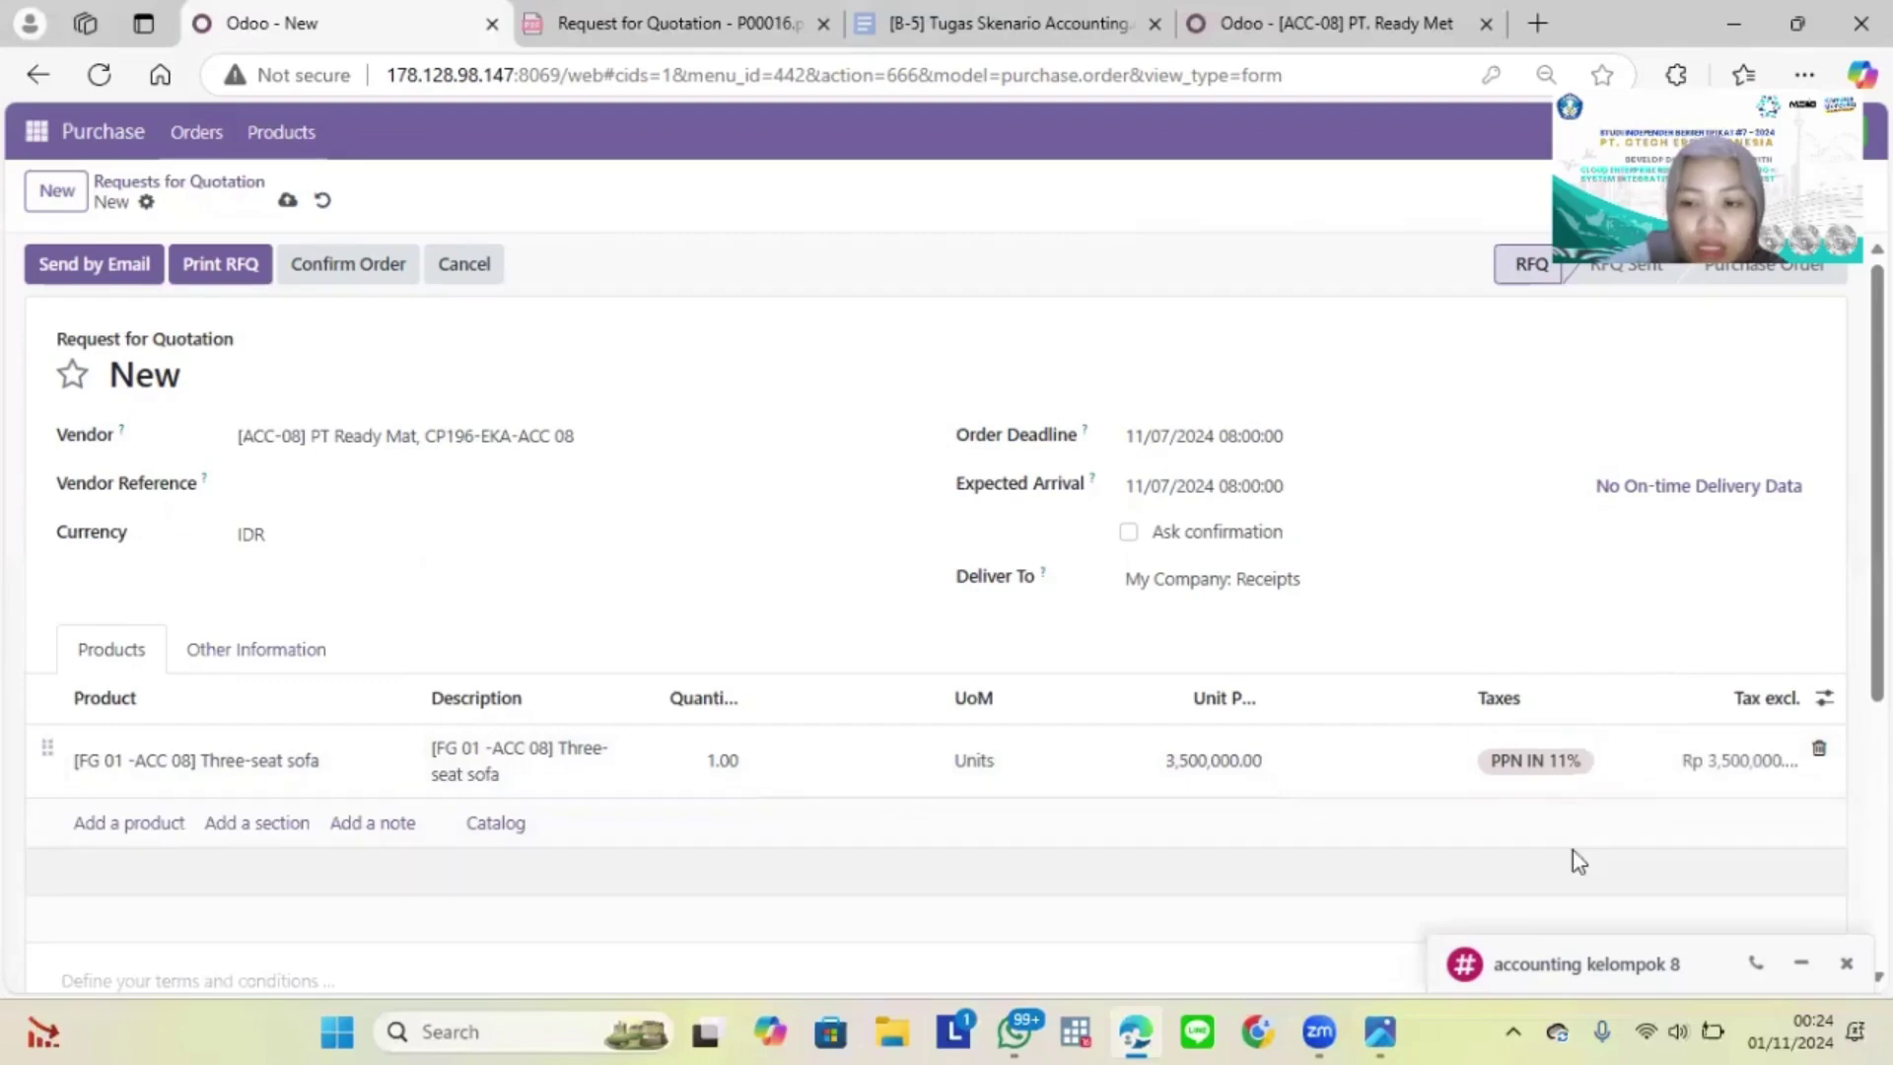
click(1571, 850)
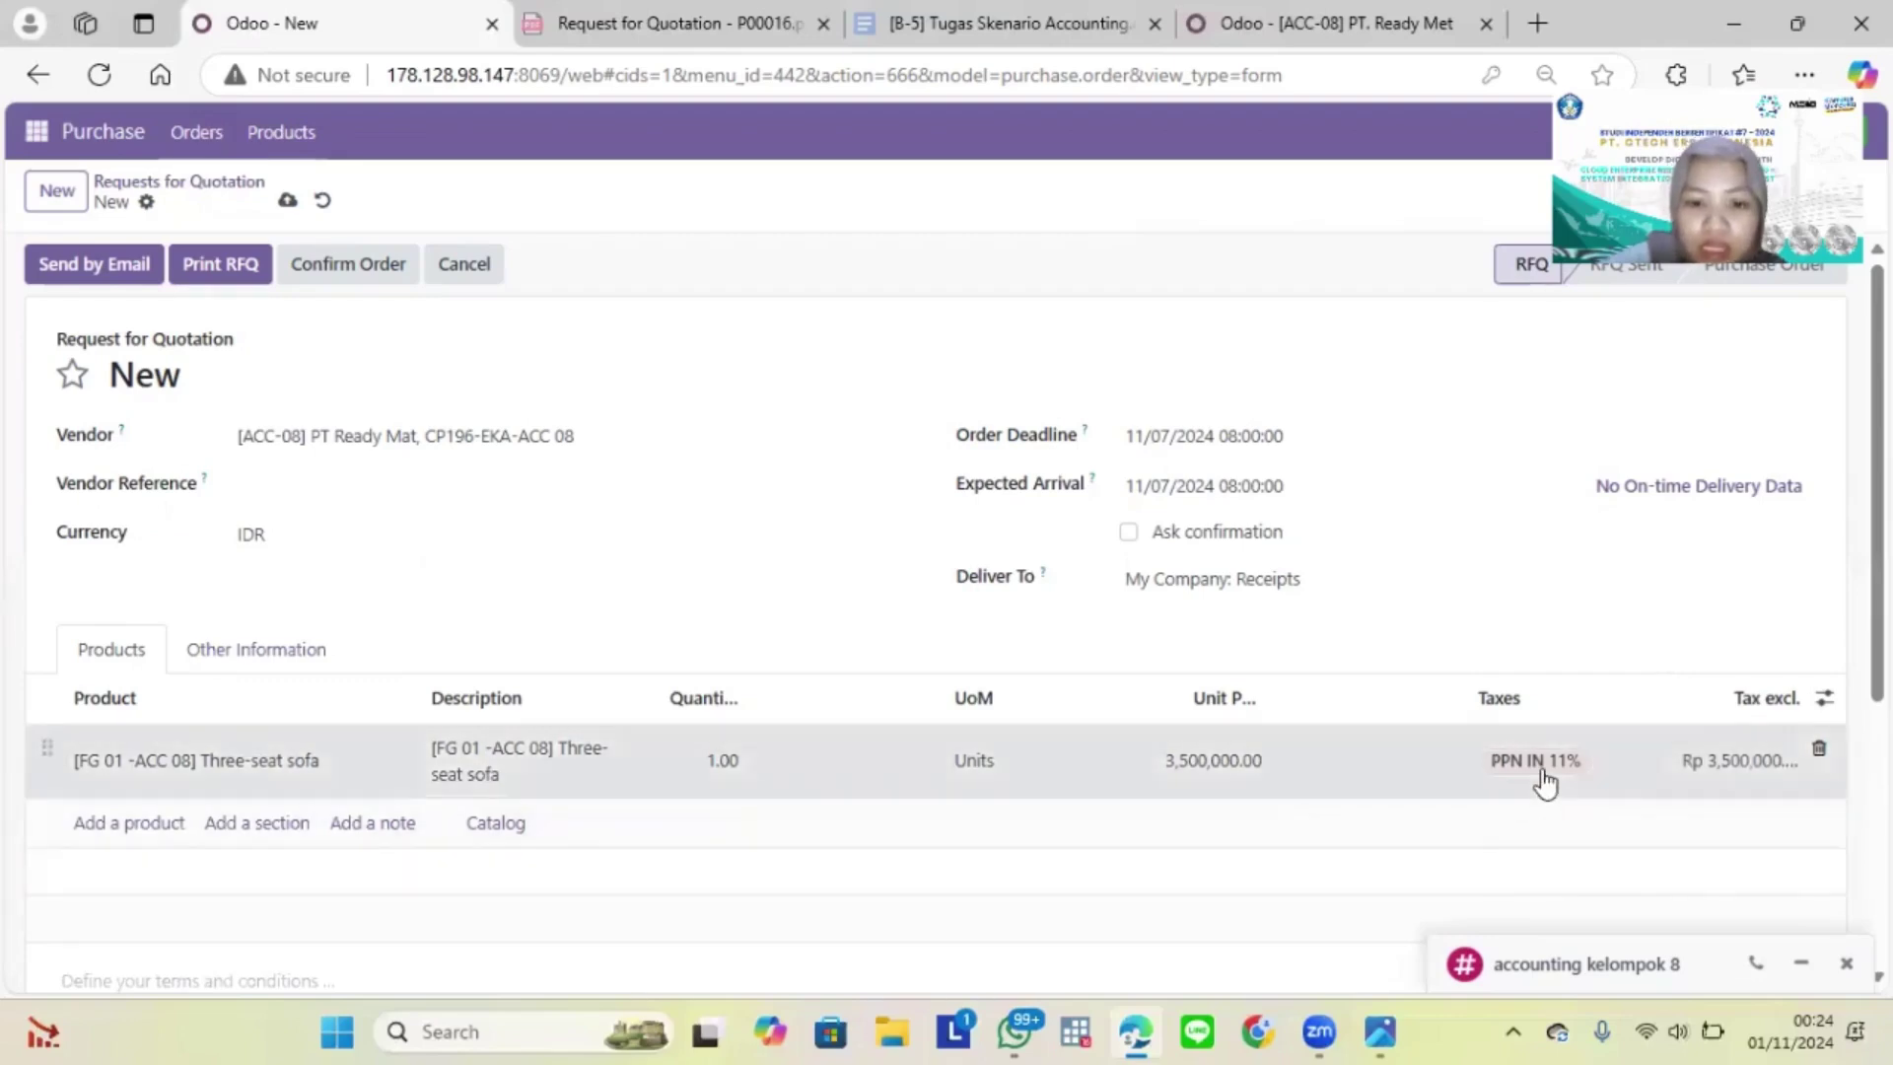
click(1543, 782)
scroll(1544, 782, down, 2)
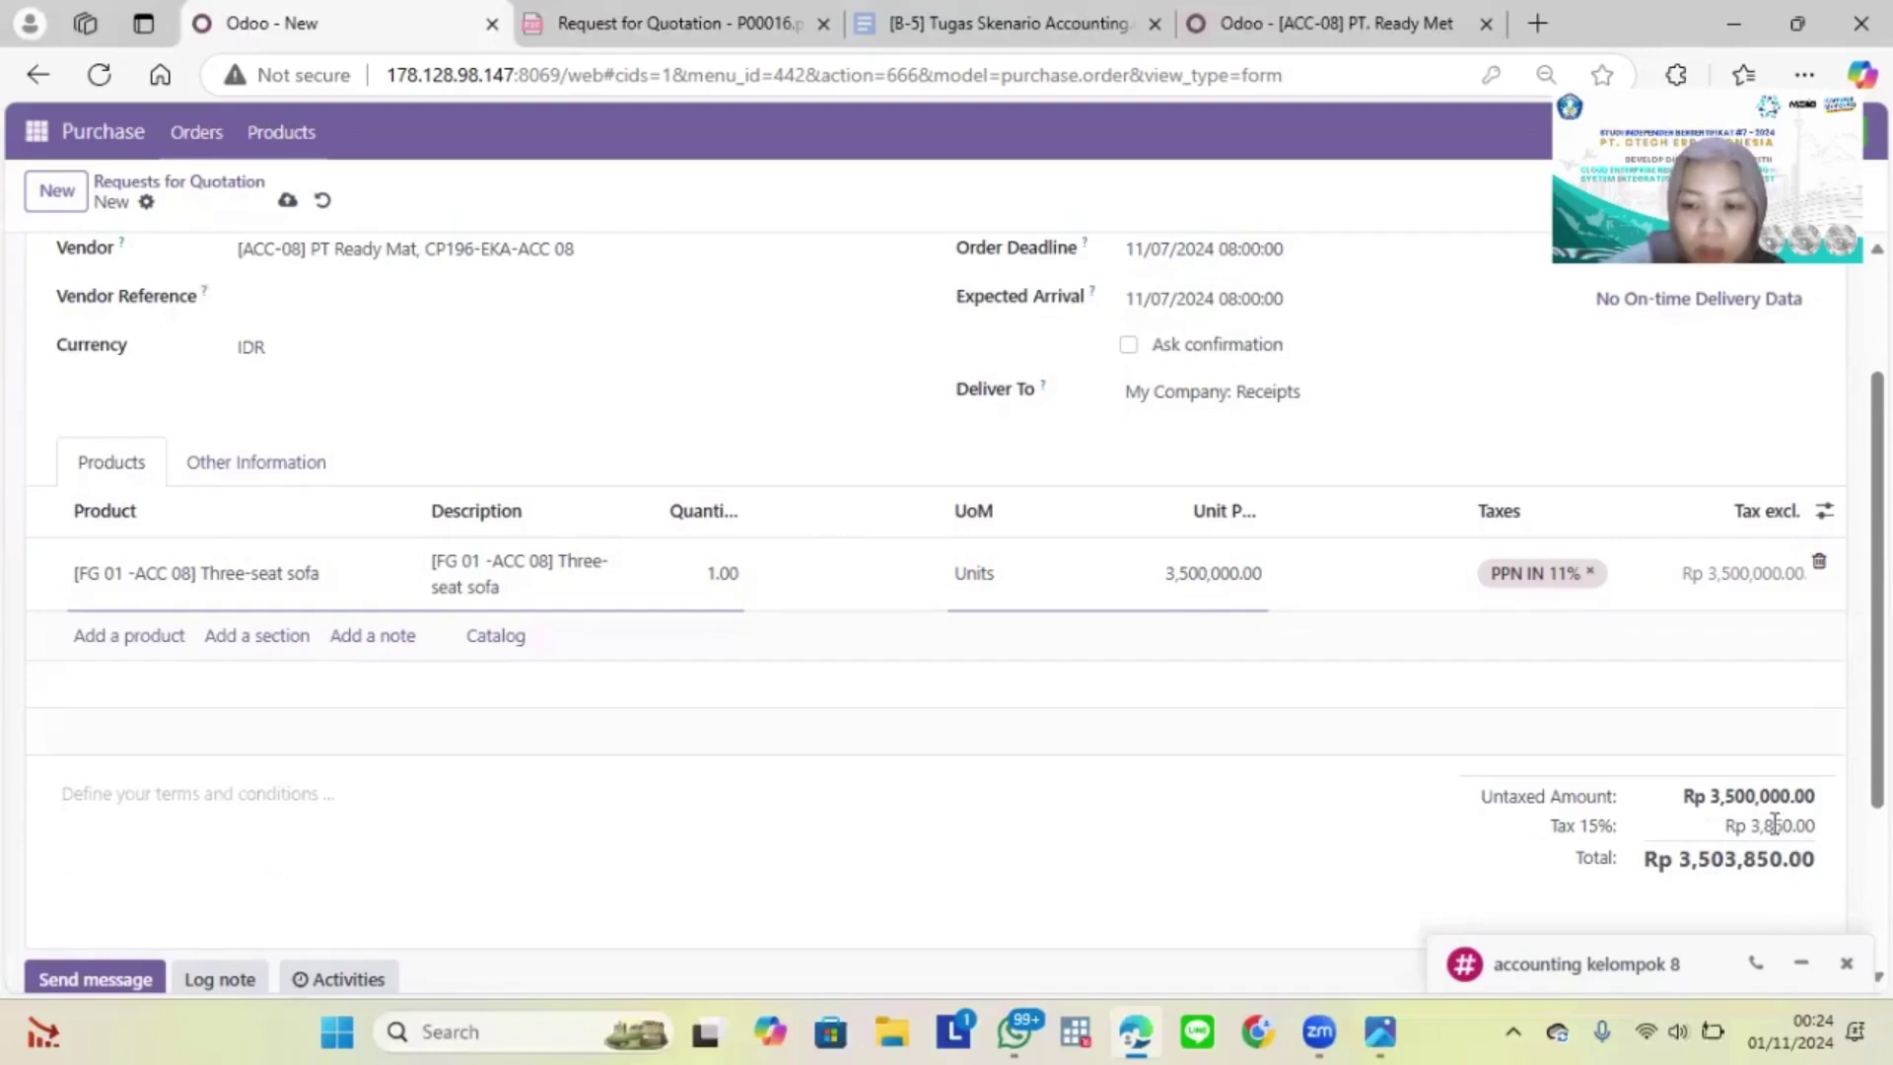
click(1776, 825)
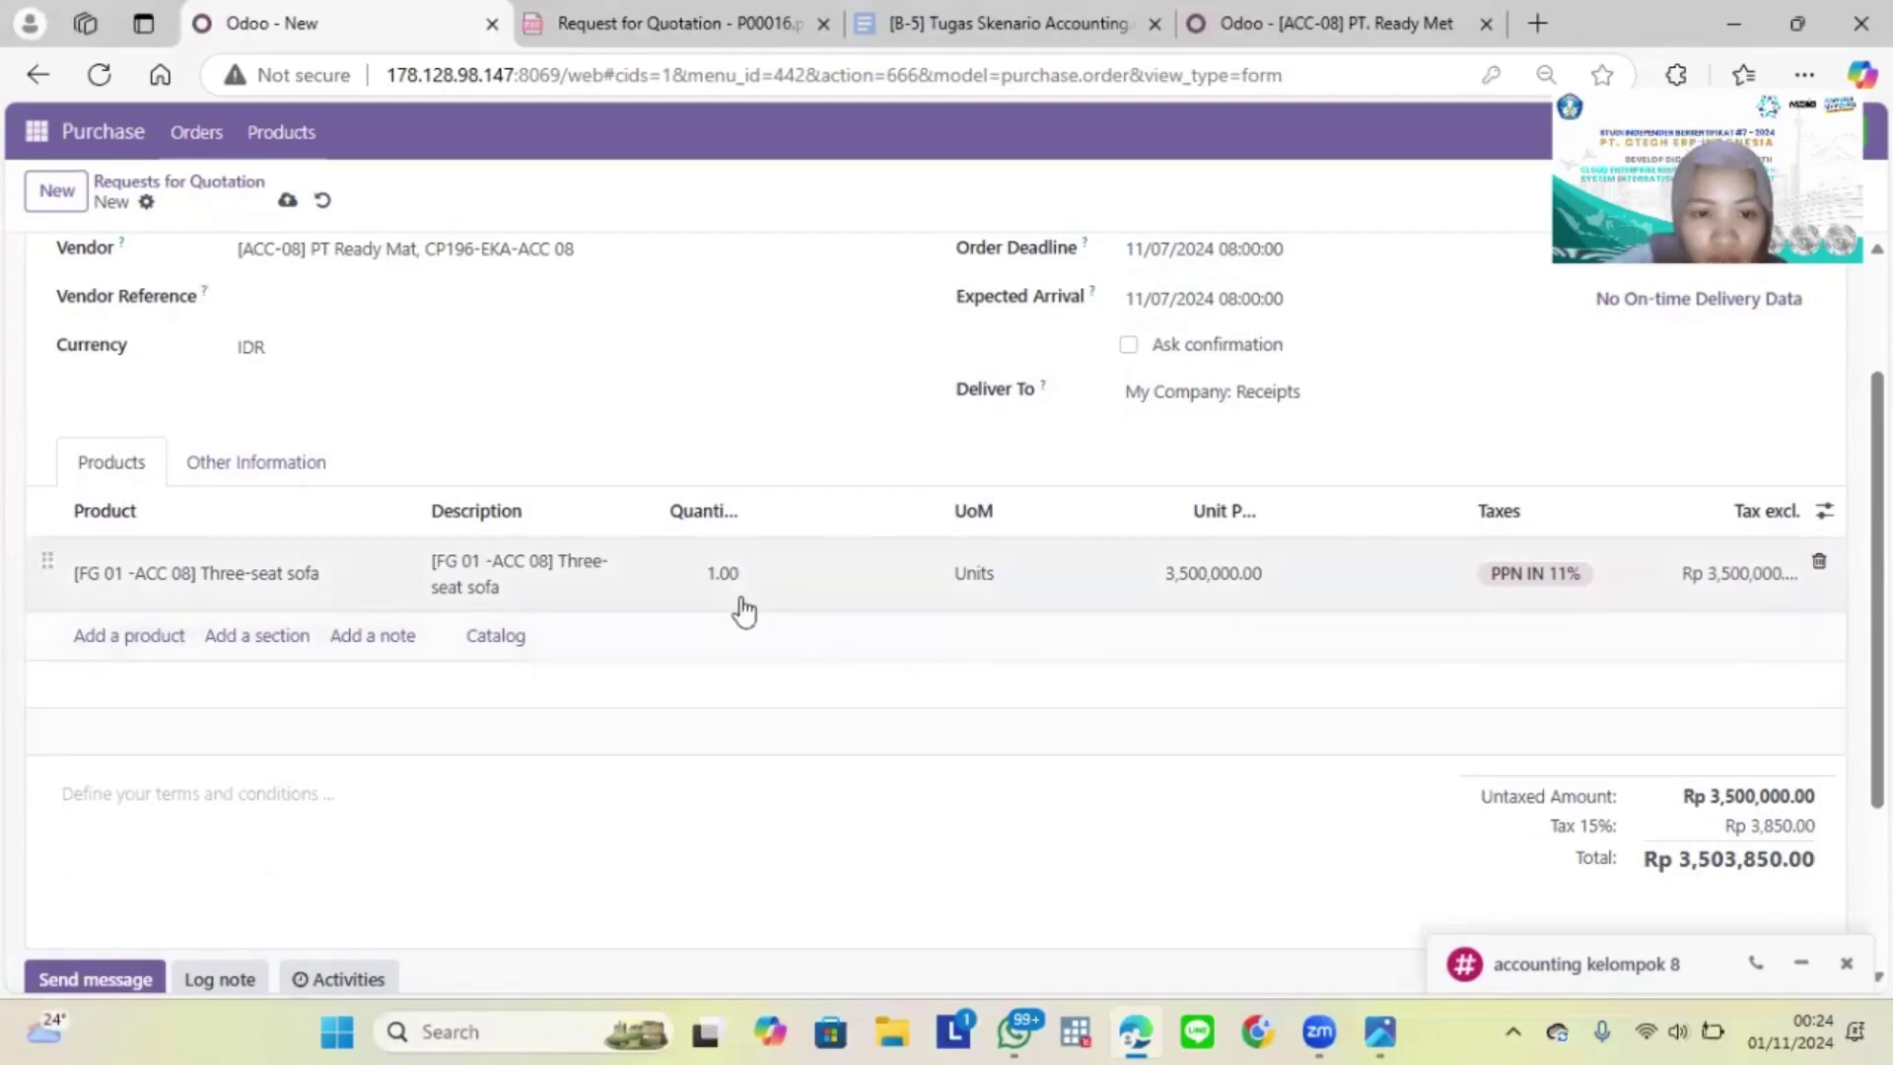
Step: Change the sofa line to quantity 6 at unit price 3,300,000.00
click(734, 603)
key(BackSpace)
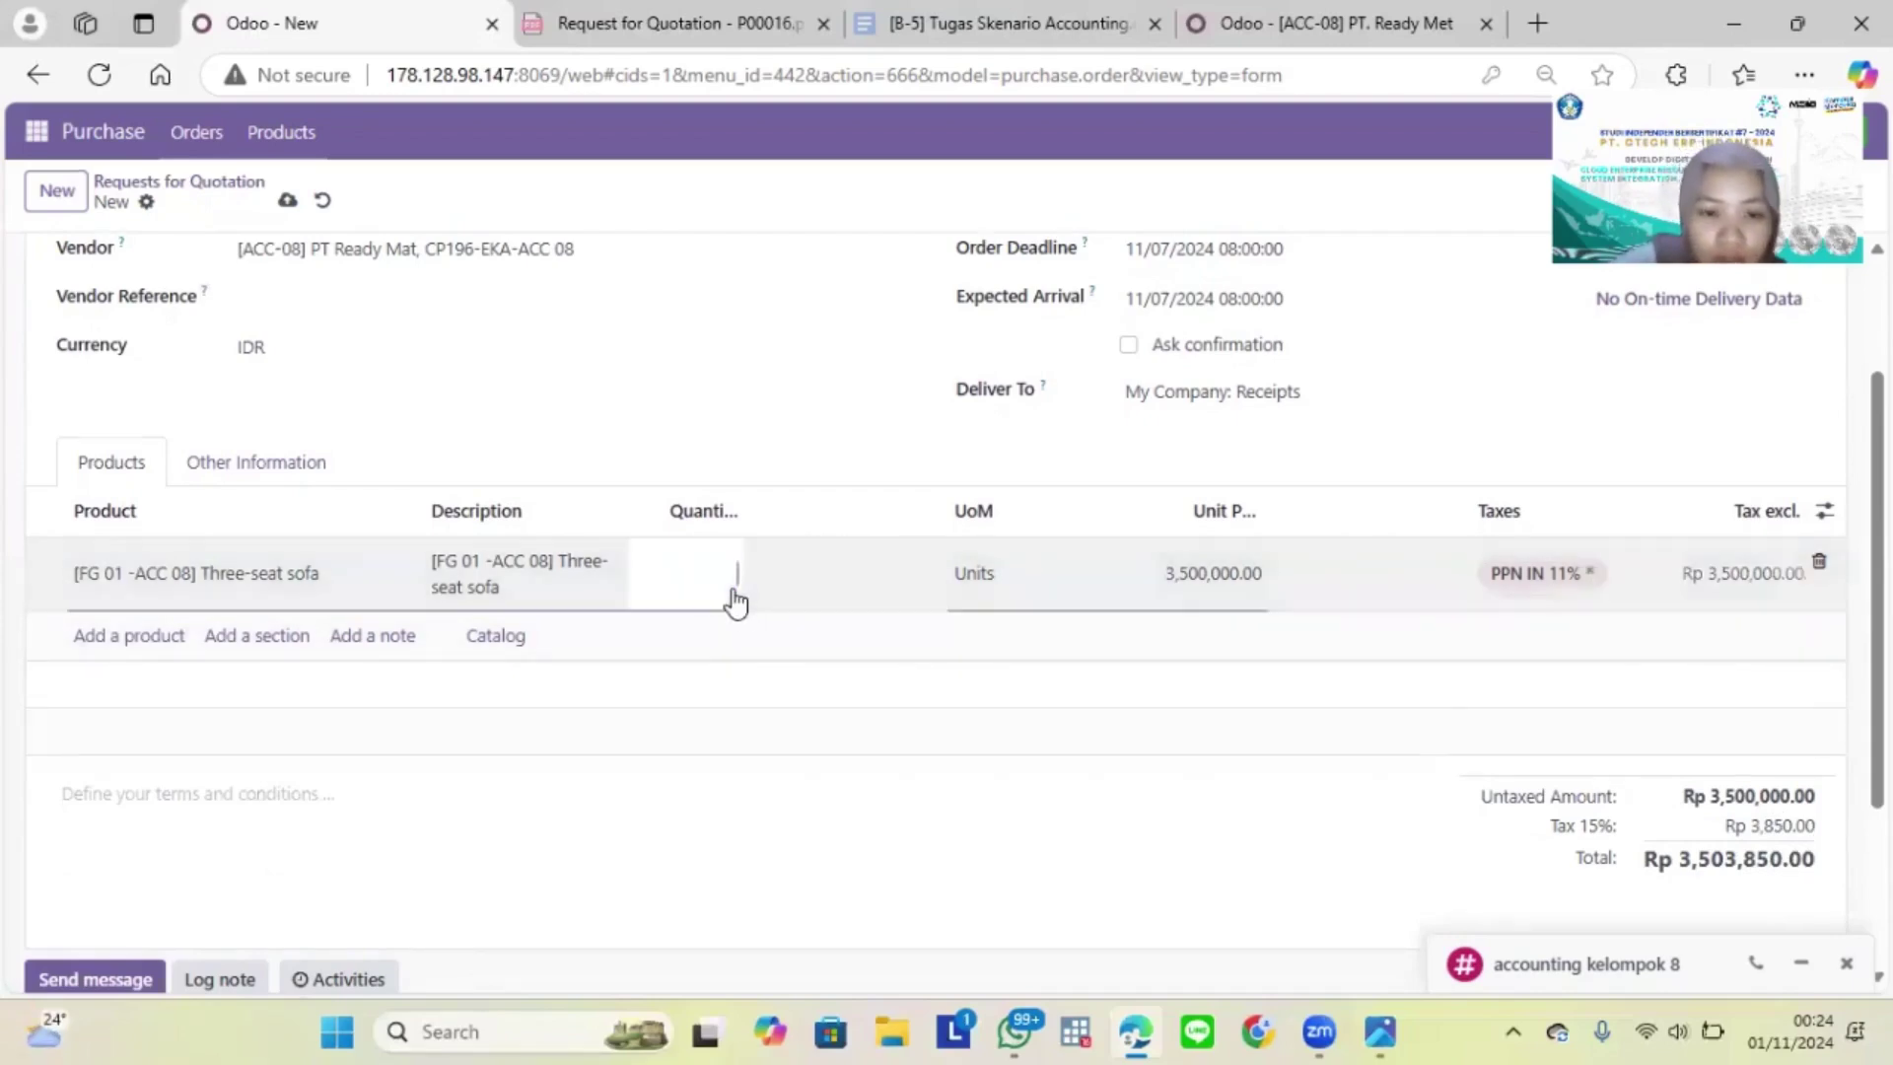
text(6)
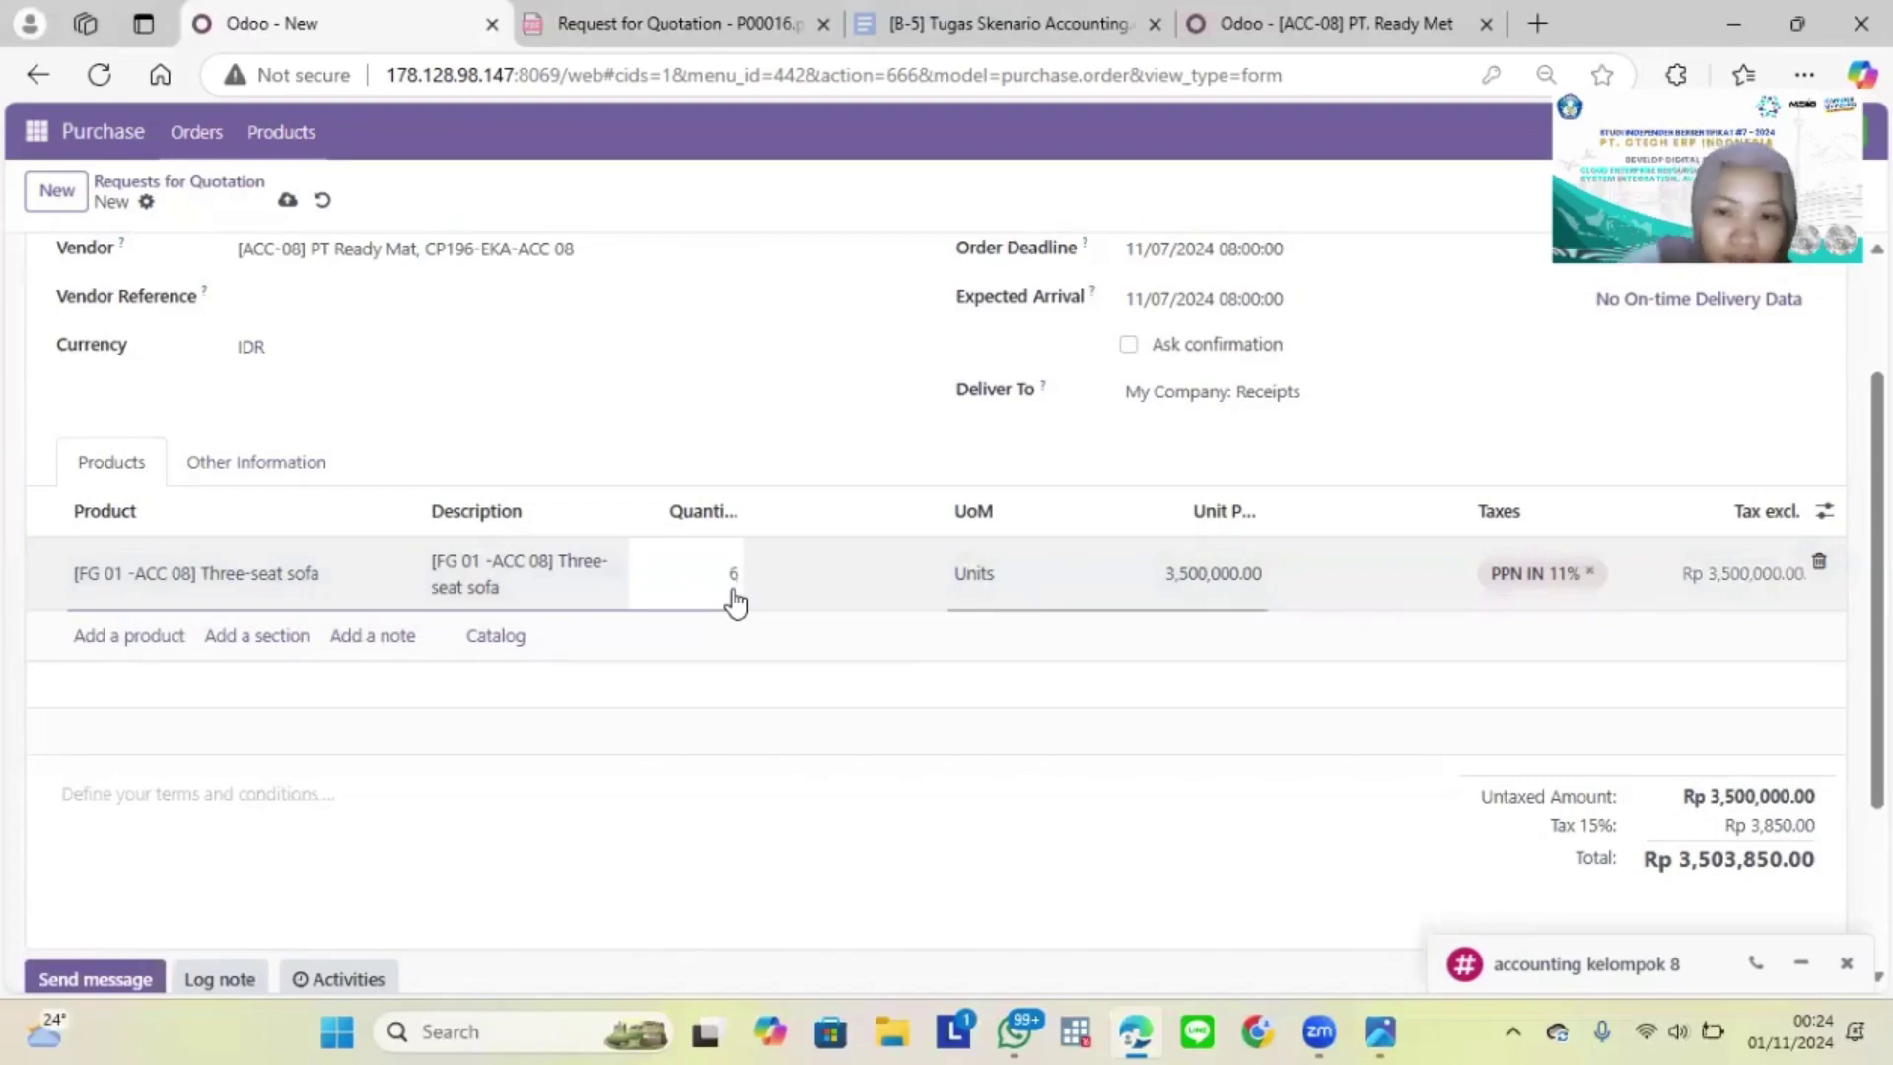
click(1278, 589)
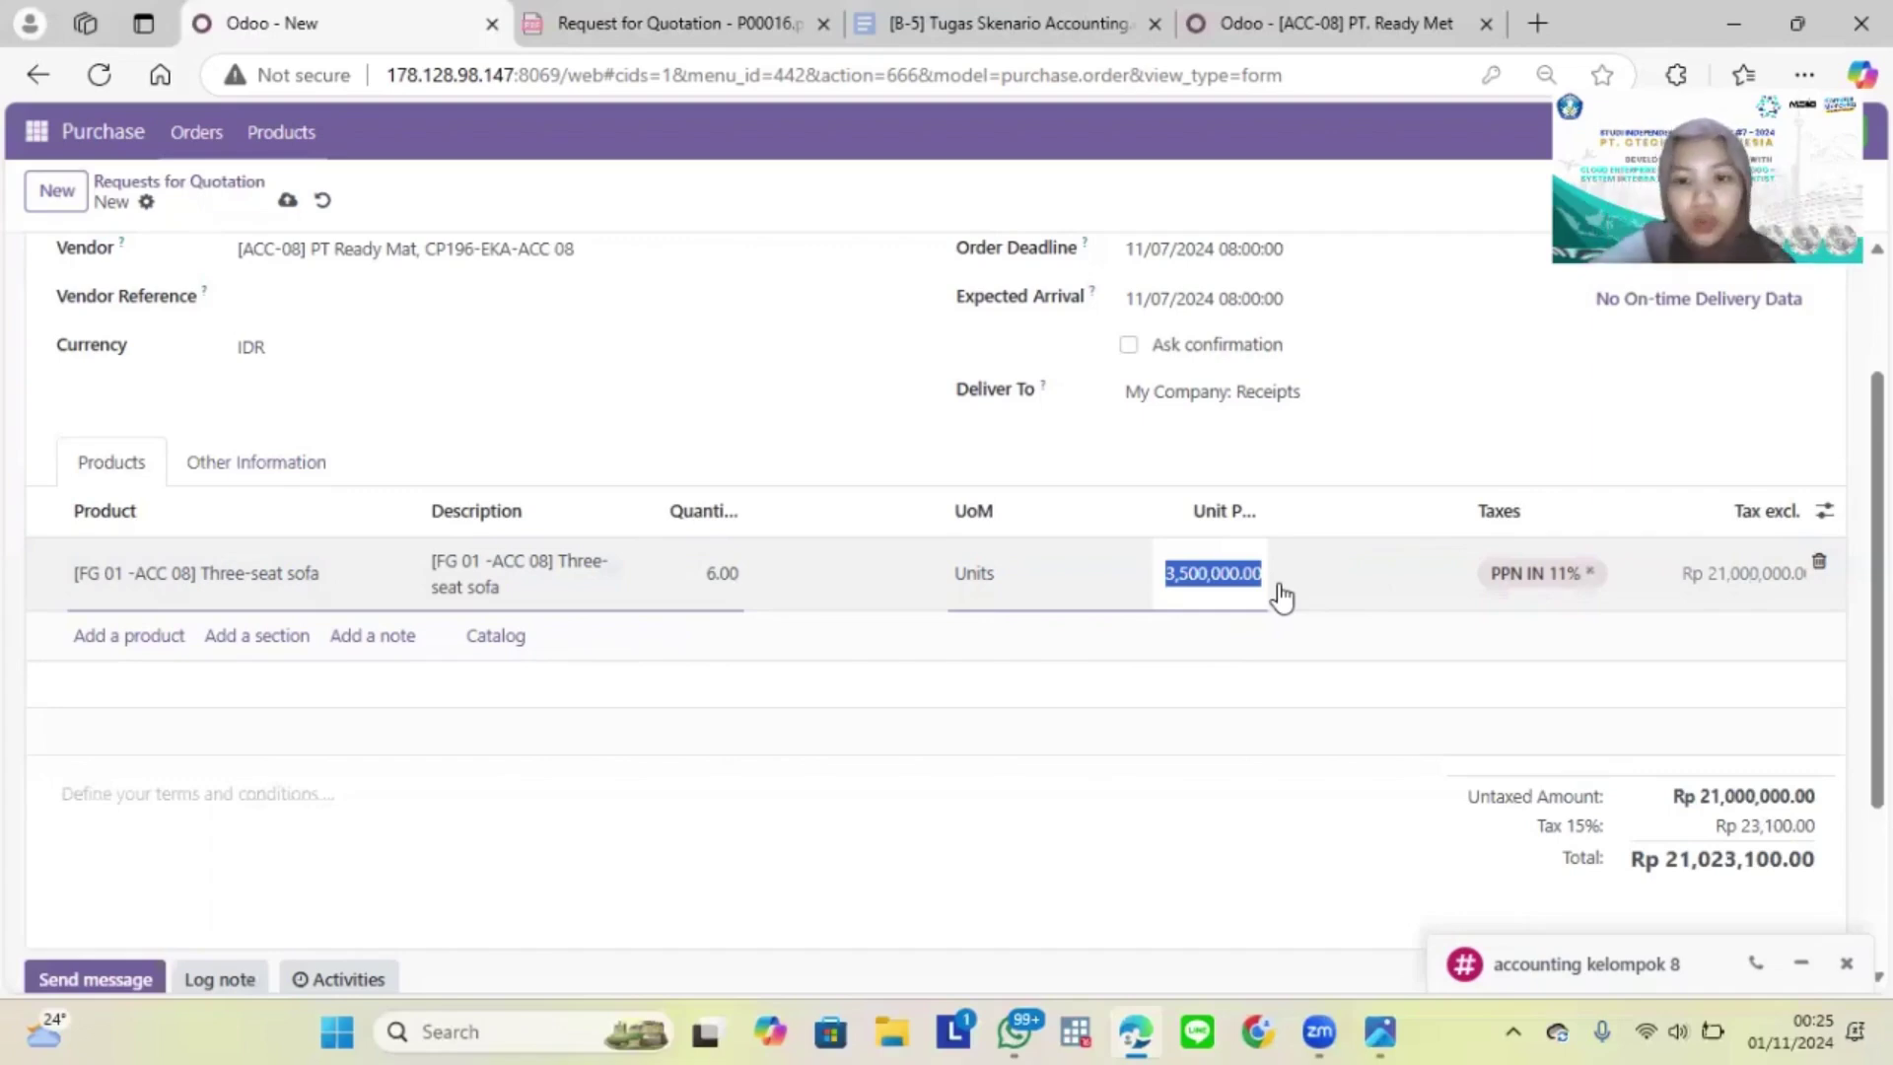
key(BackSpace)
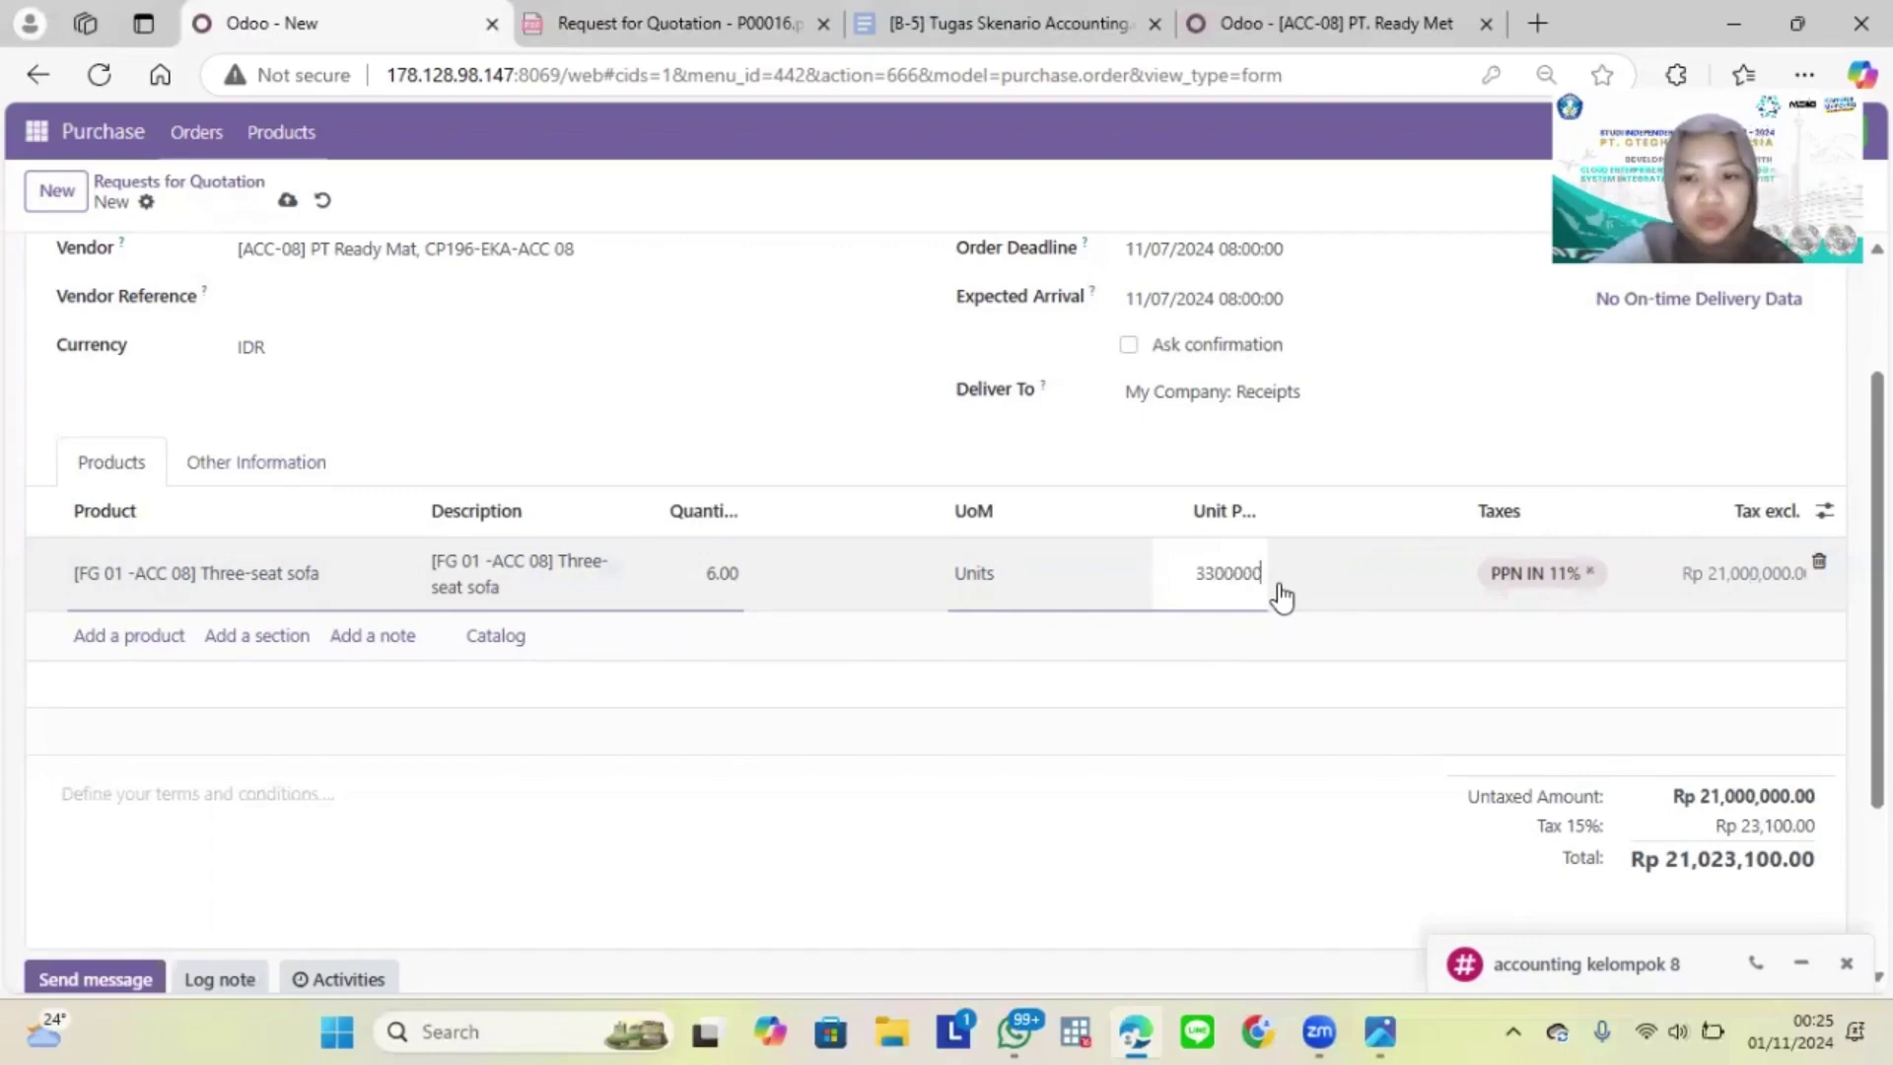
click(1152, 746)
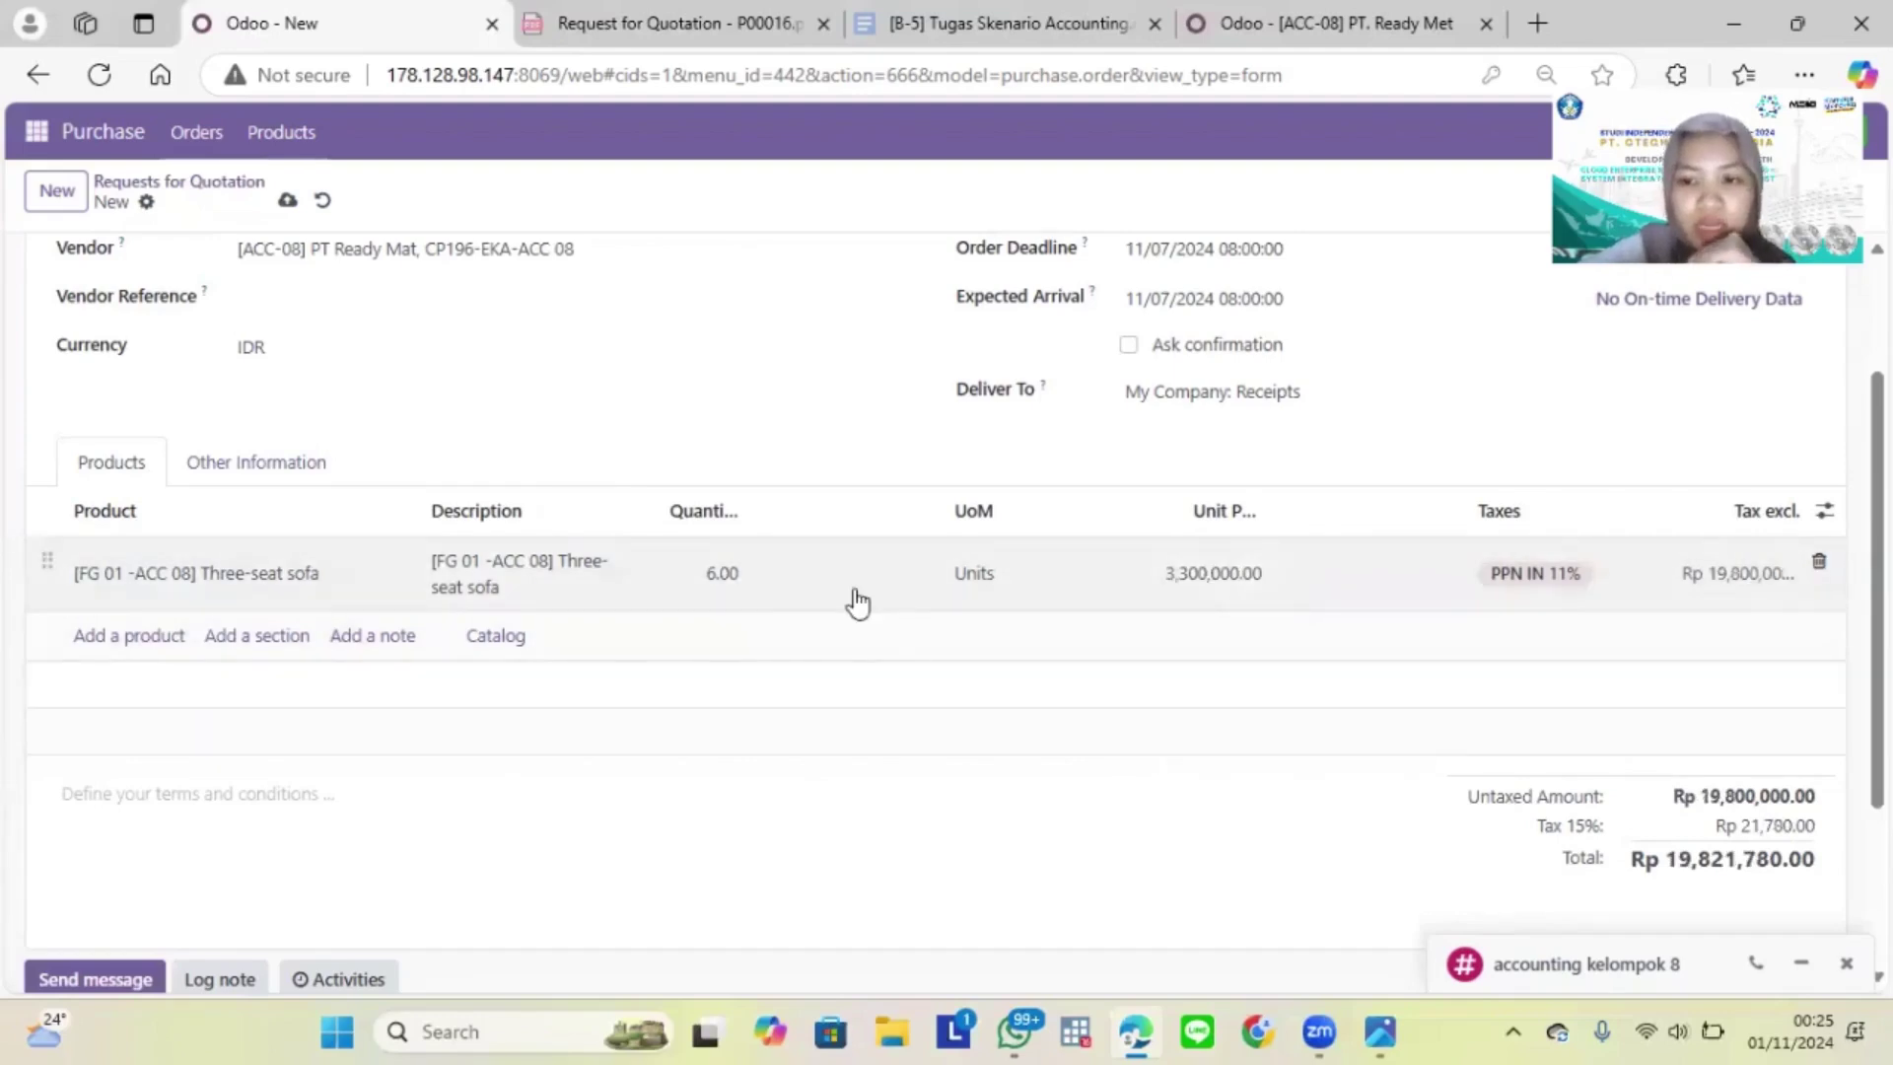
Step: Add a Costumize Deck line with quantity 2 at unit price 230,000.00
click(116, 638)
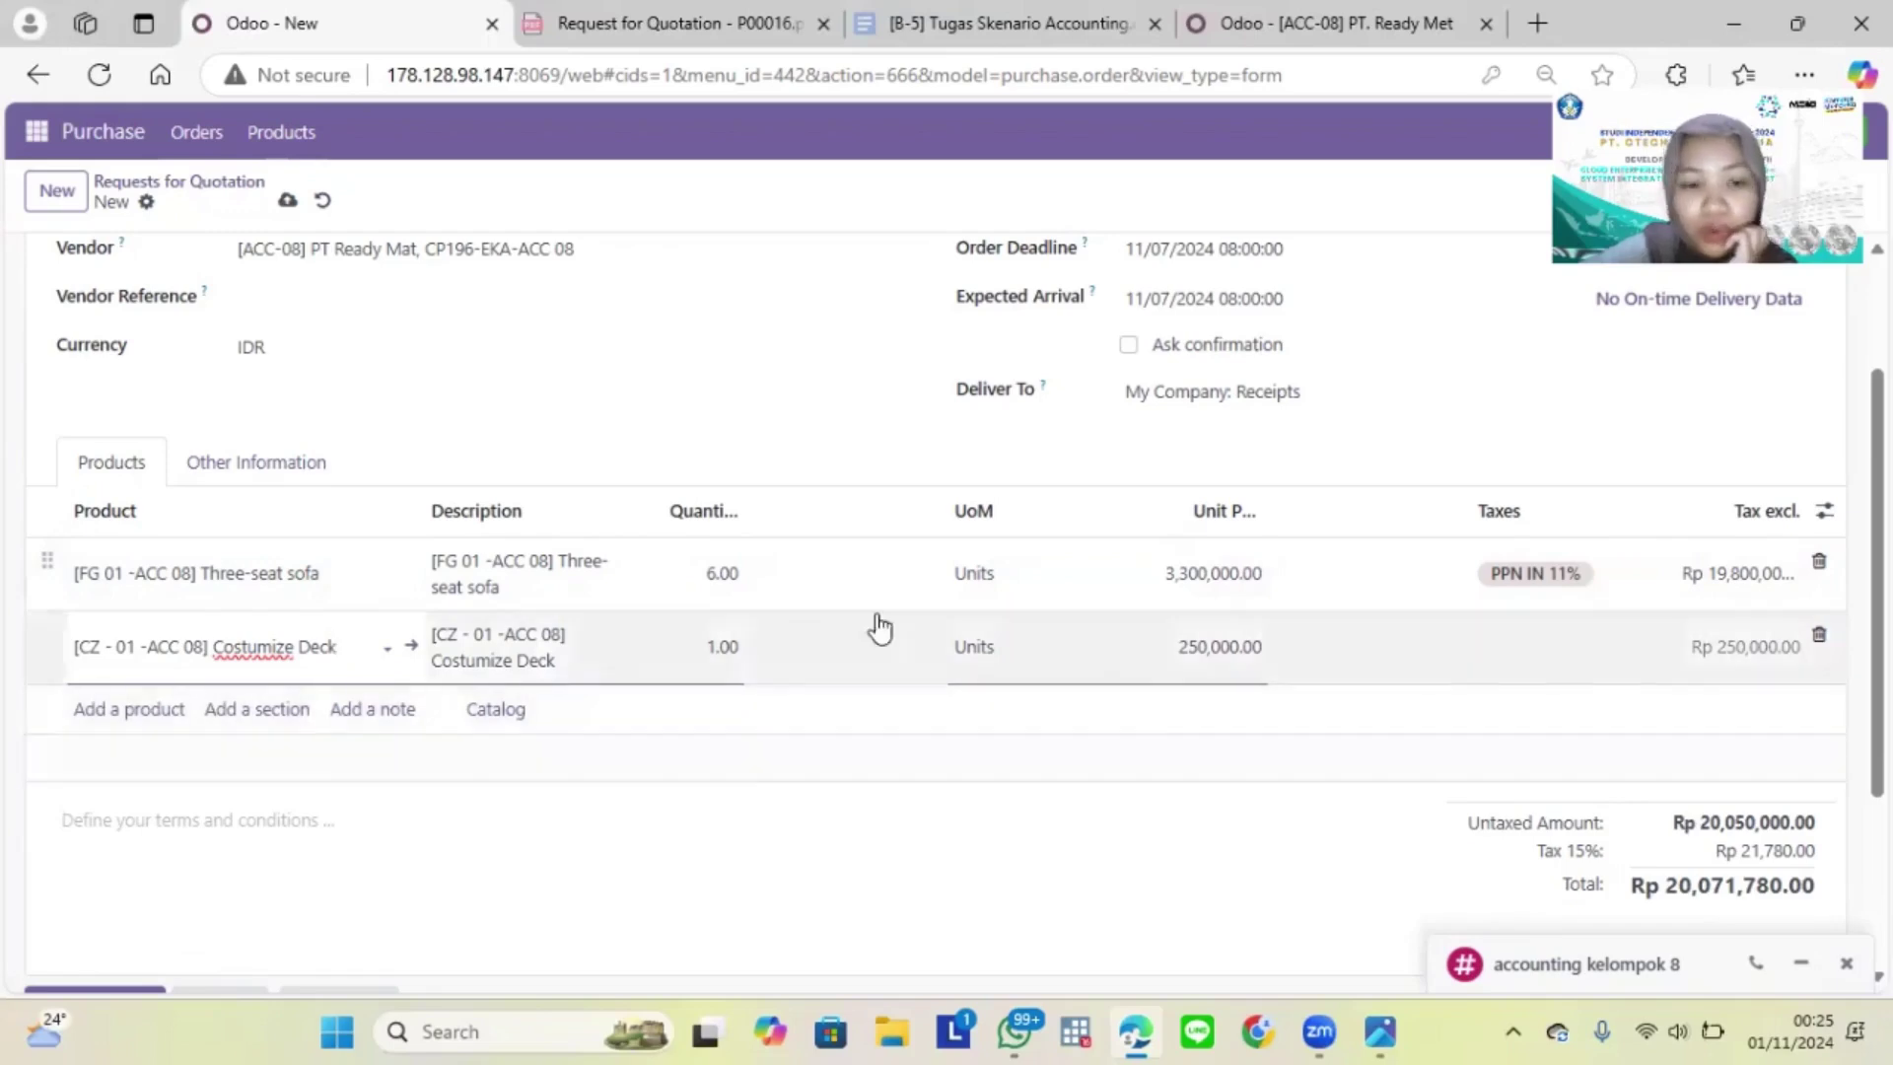
click(703, 646)
key(BackSpace)
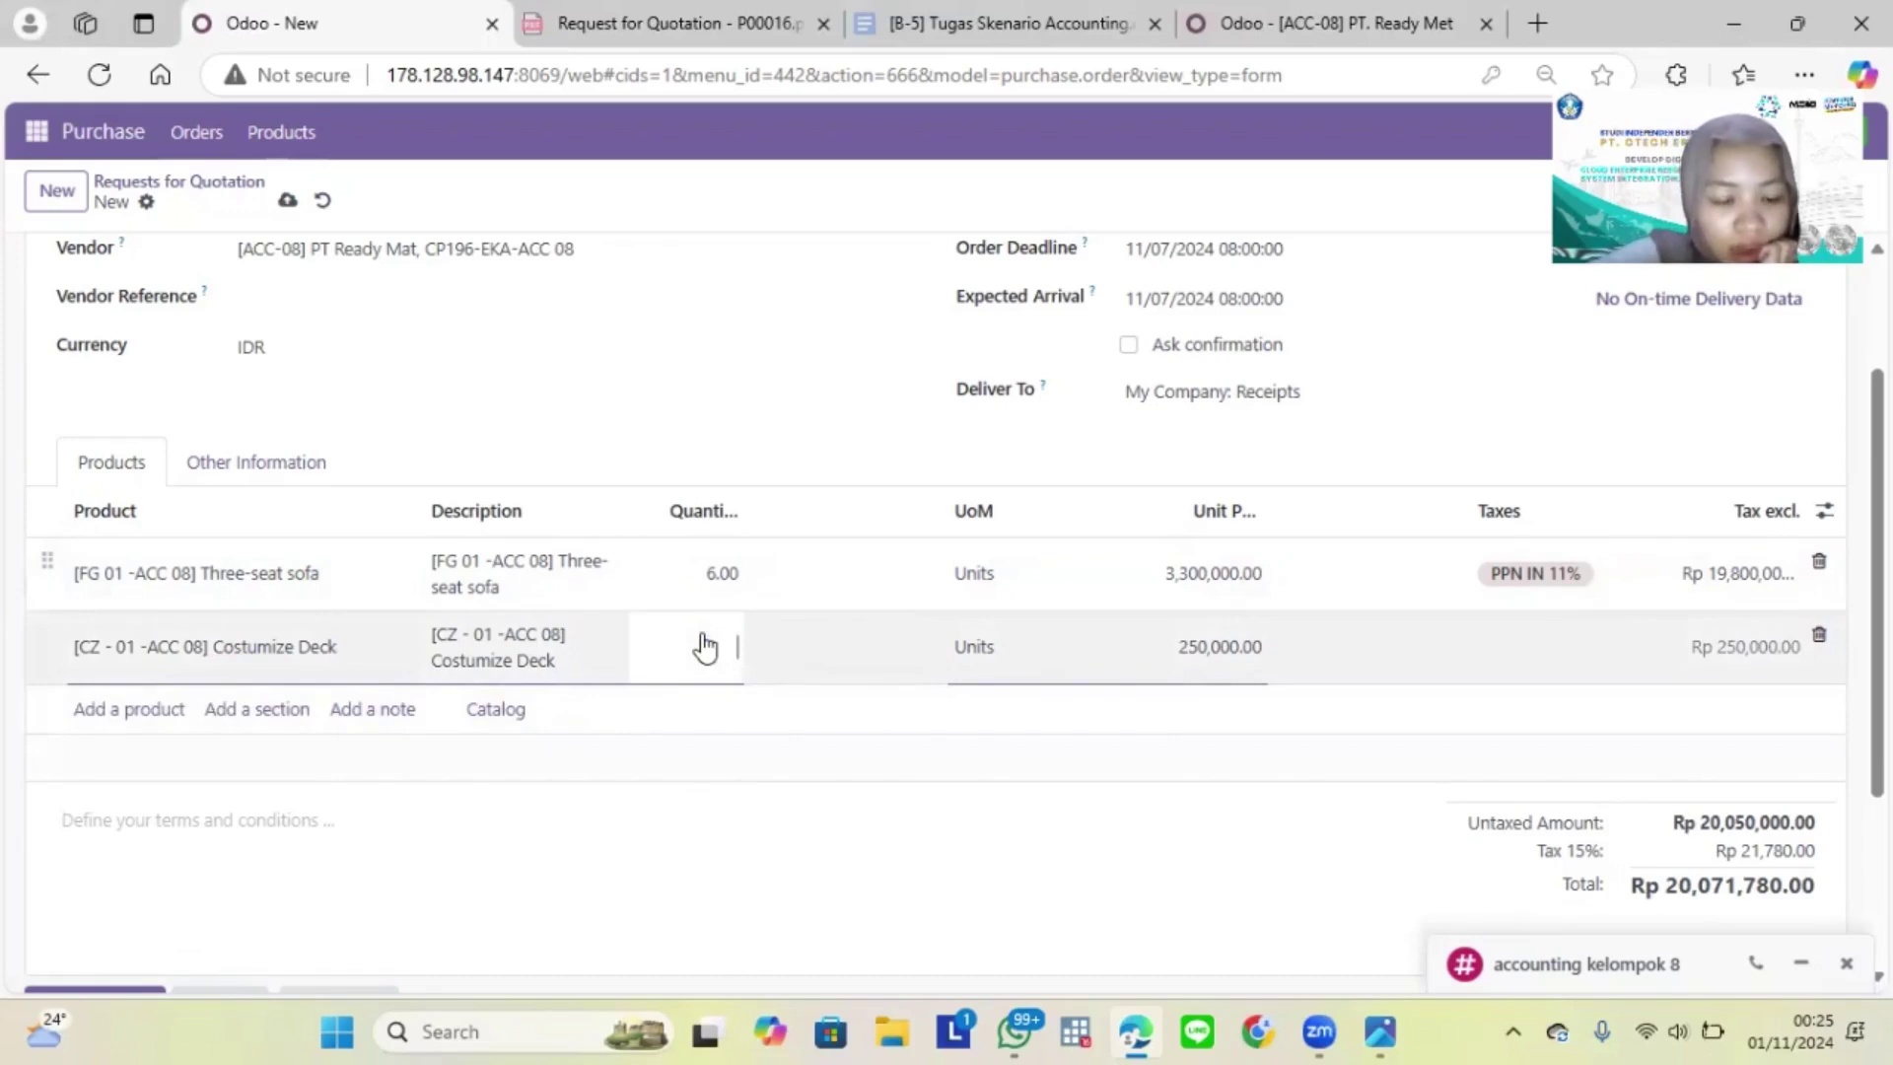
click(1219, 651)
click(1202, 653)
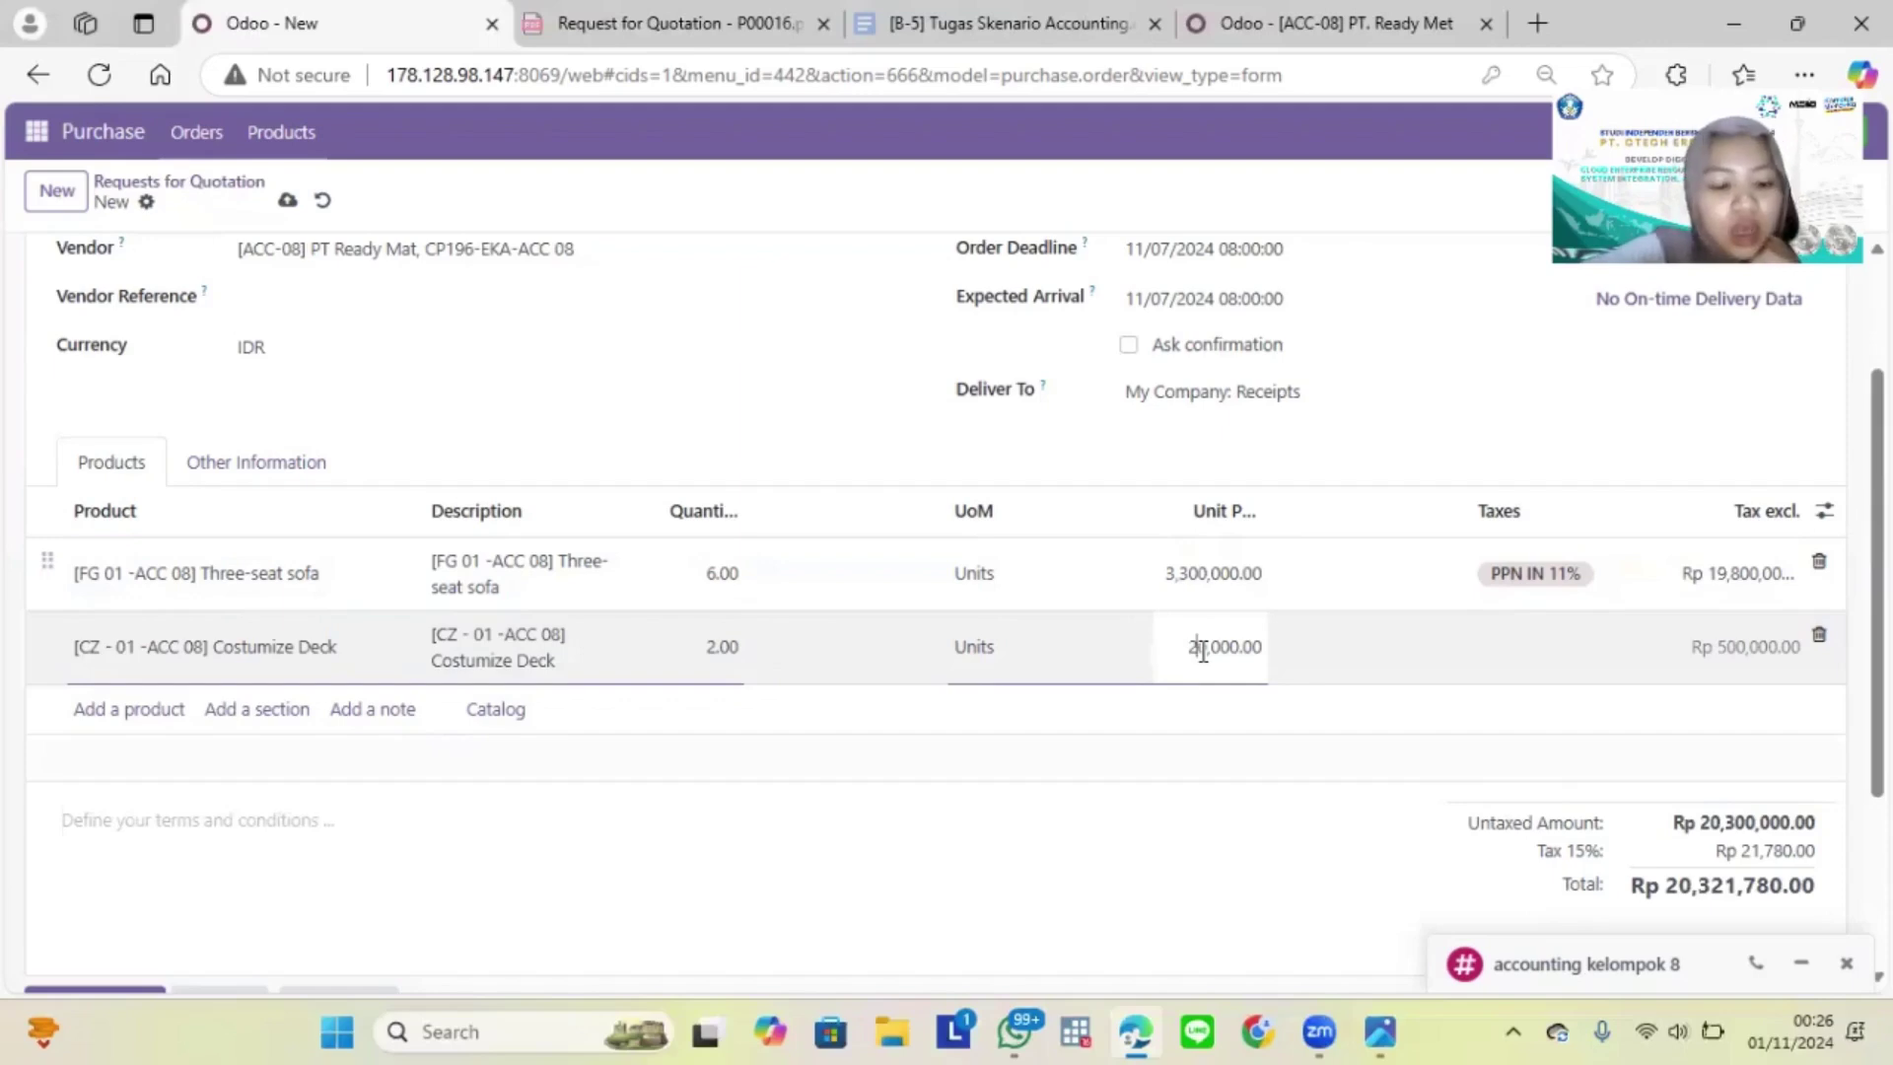
click(1279, 759)
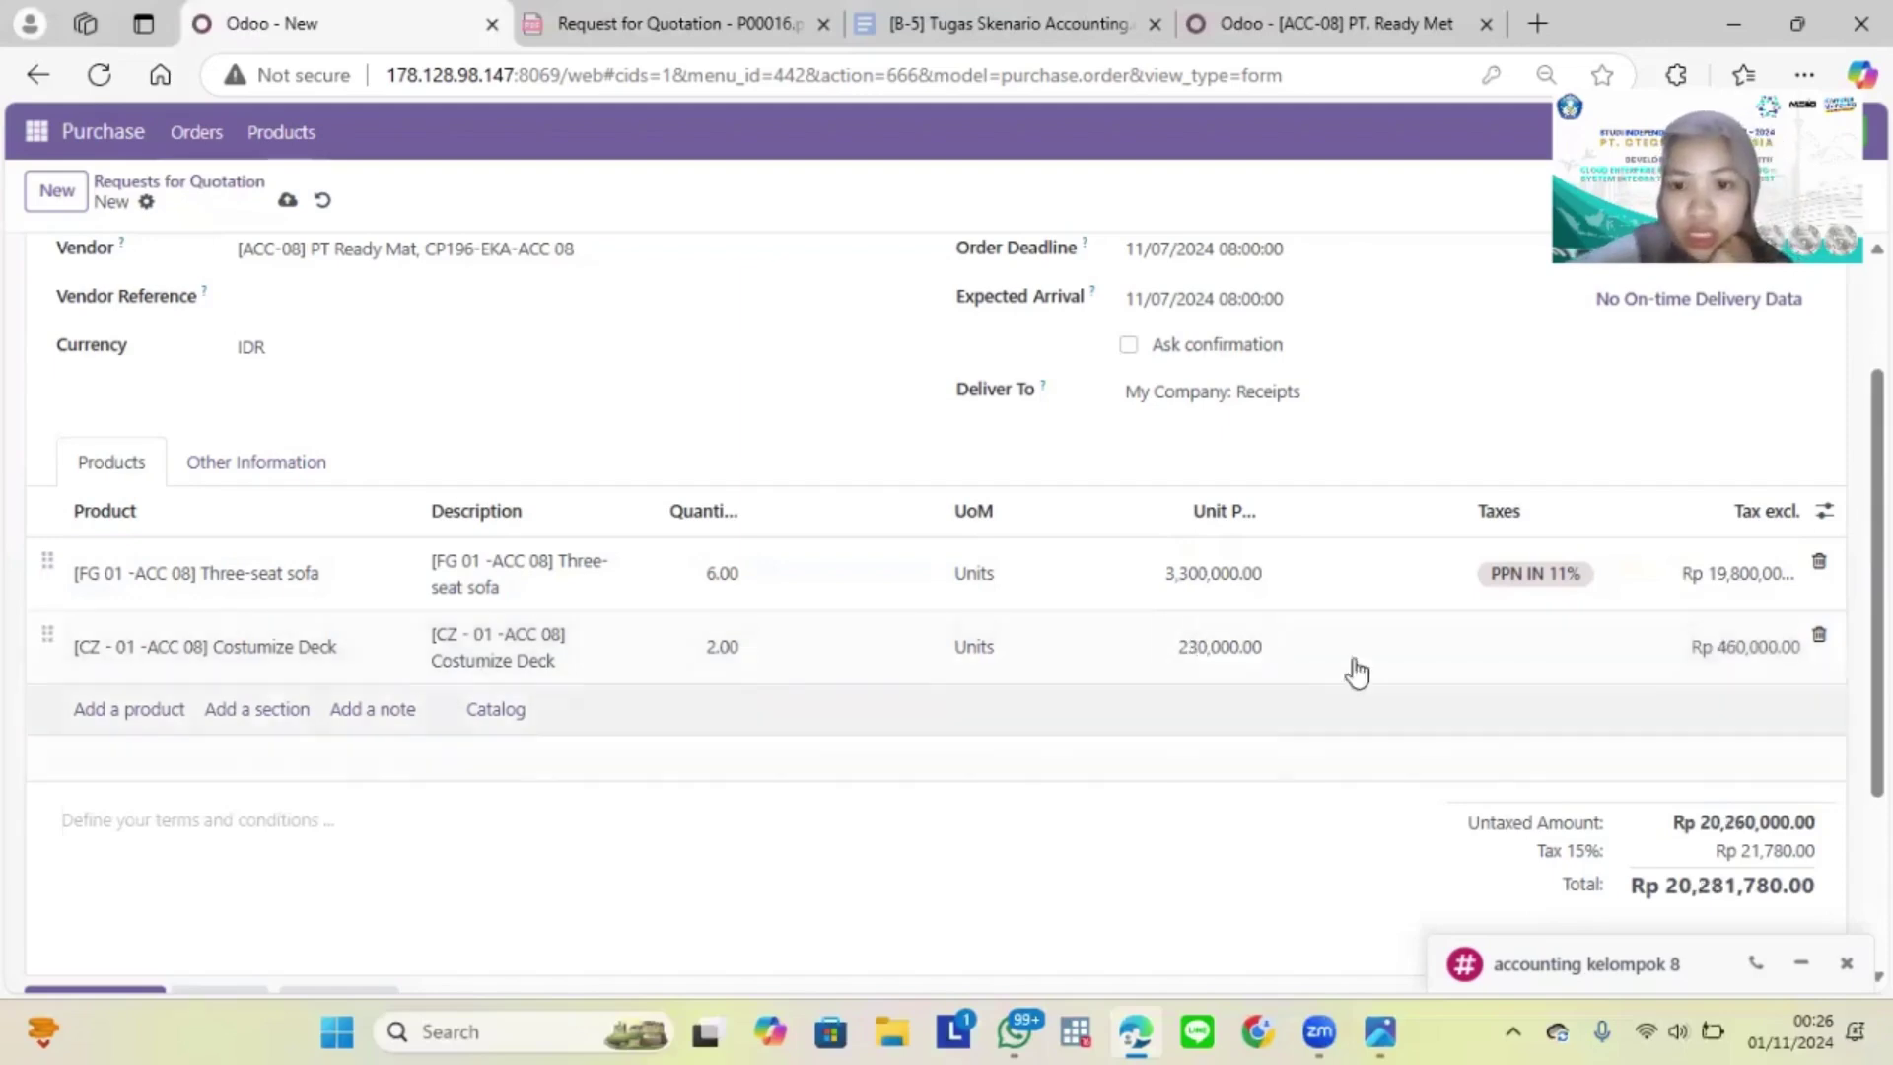
Step: Apply PPN IN 11% tax to the Costumize Deck line and save the RFQ
click(1508, 678)
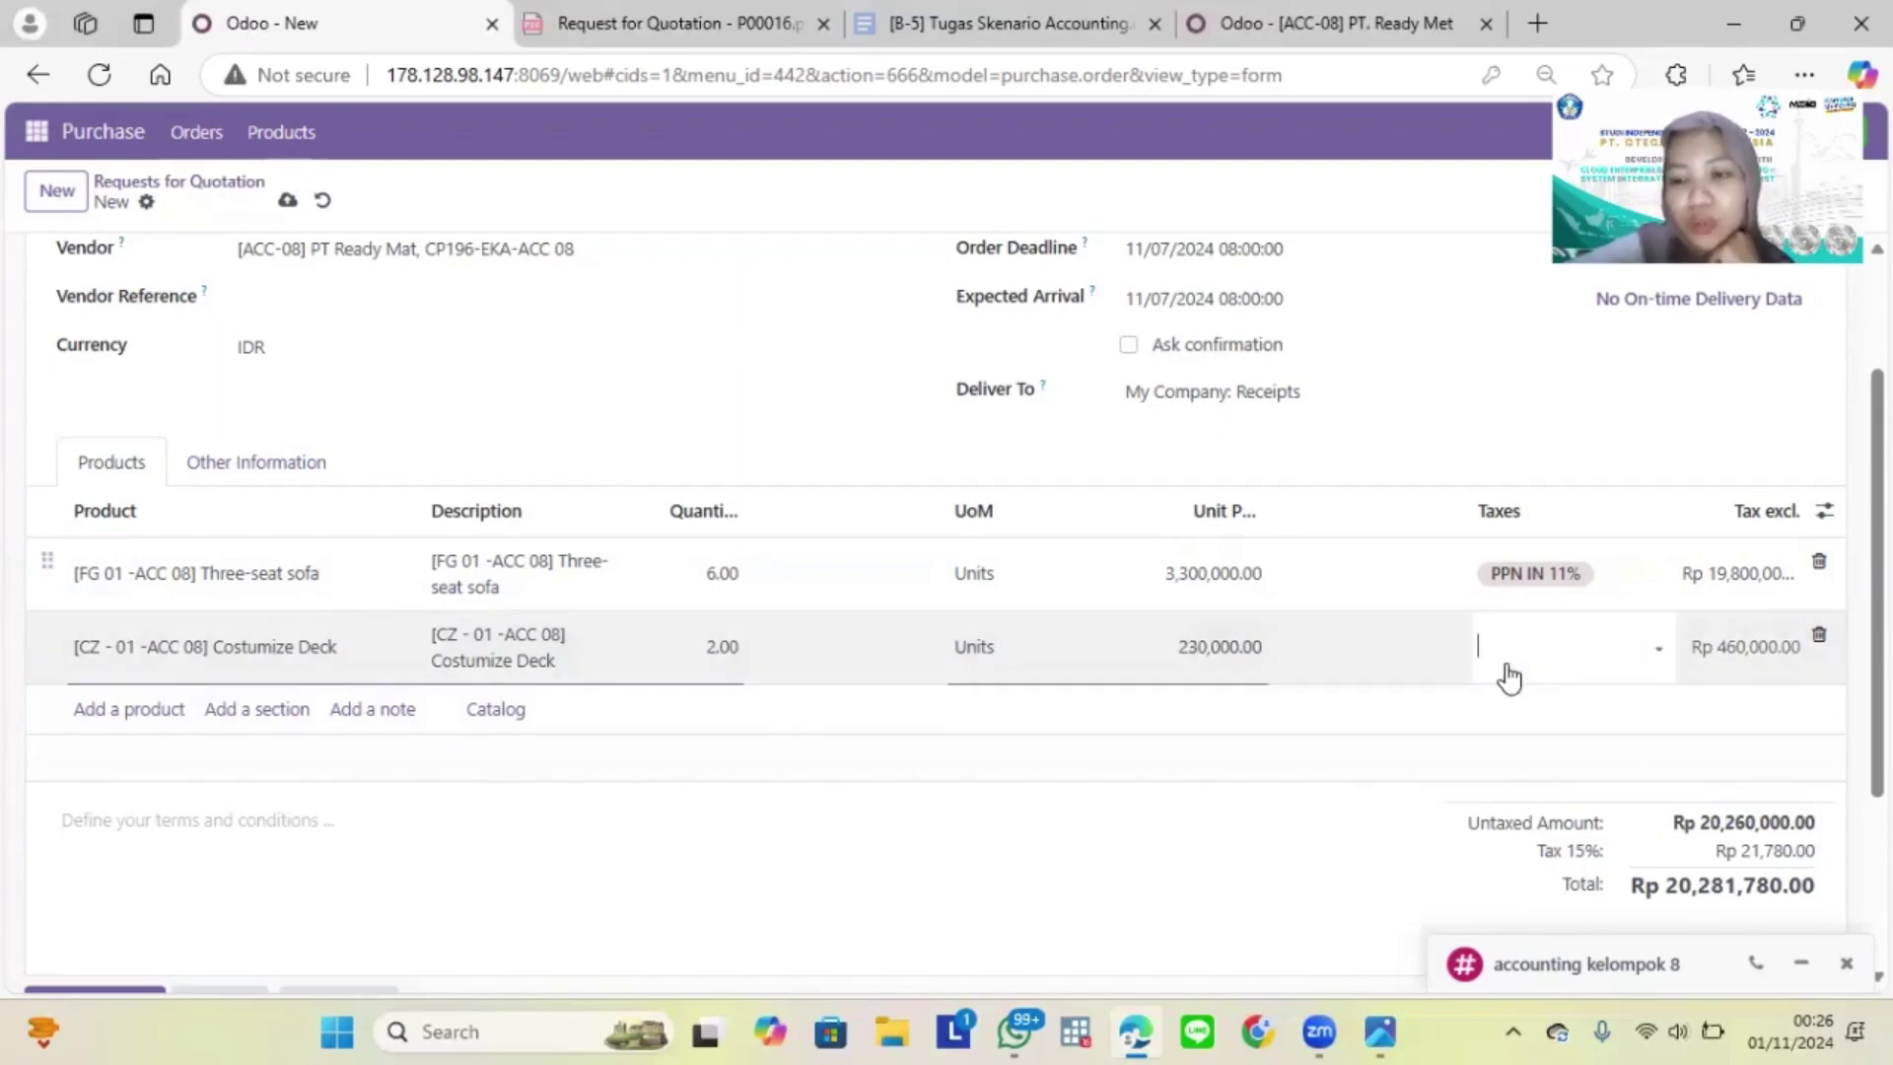
click(1526, 650)
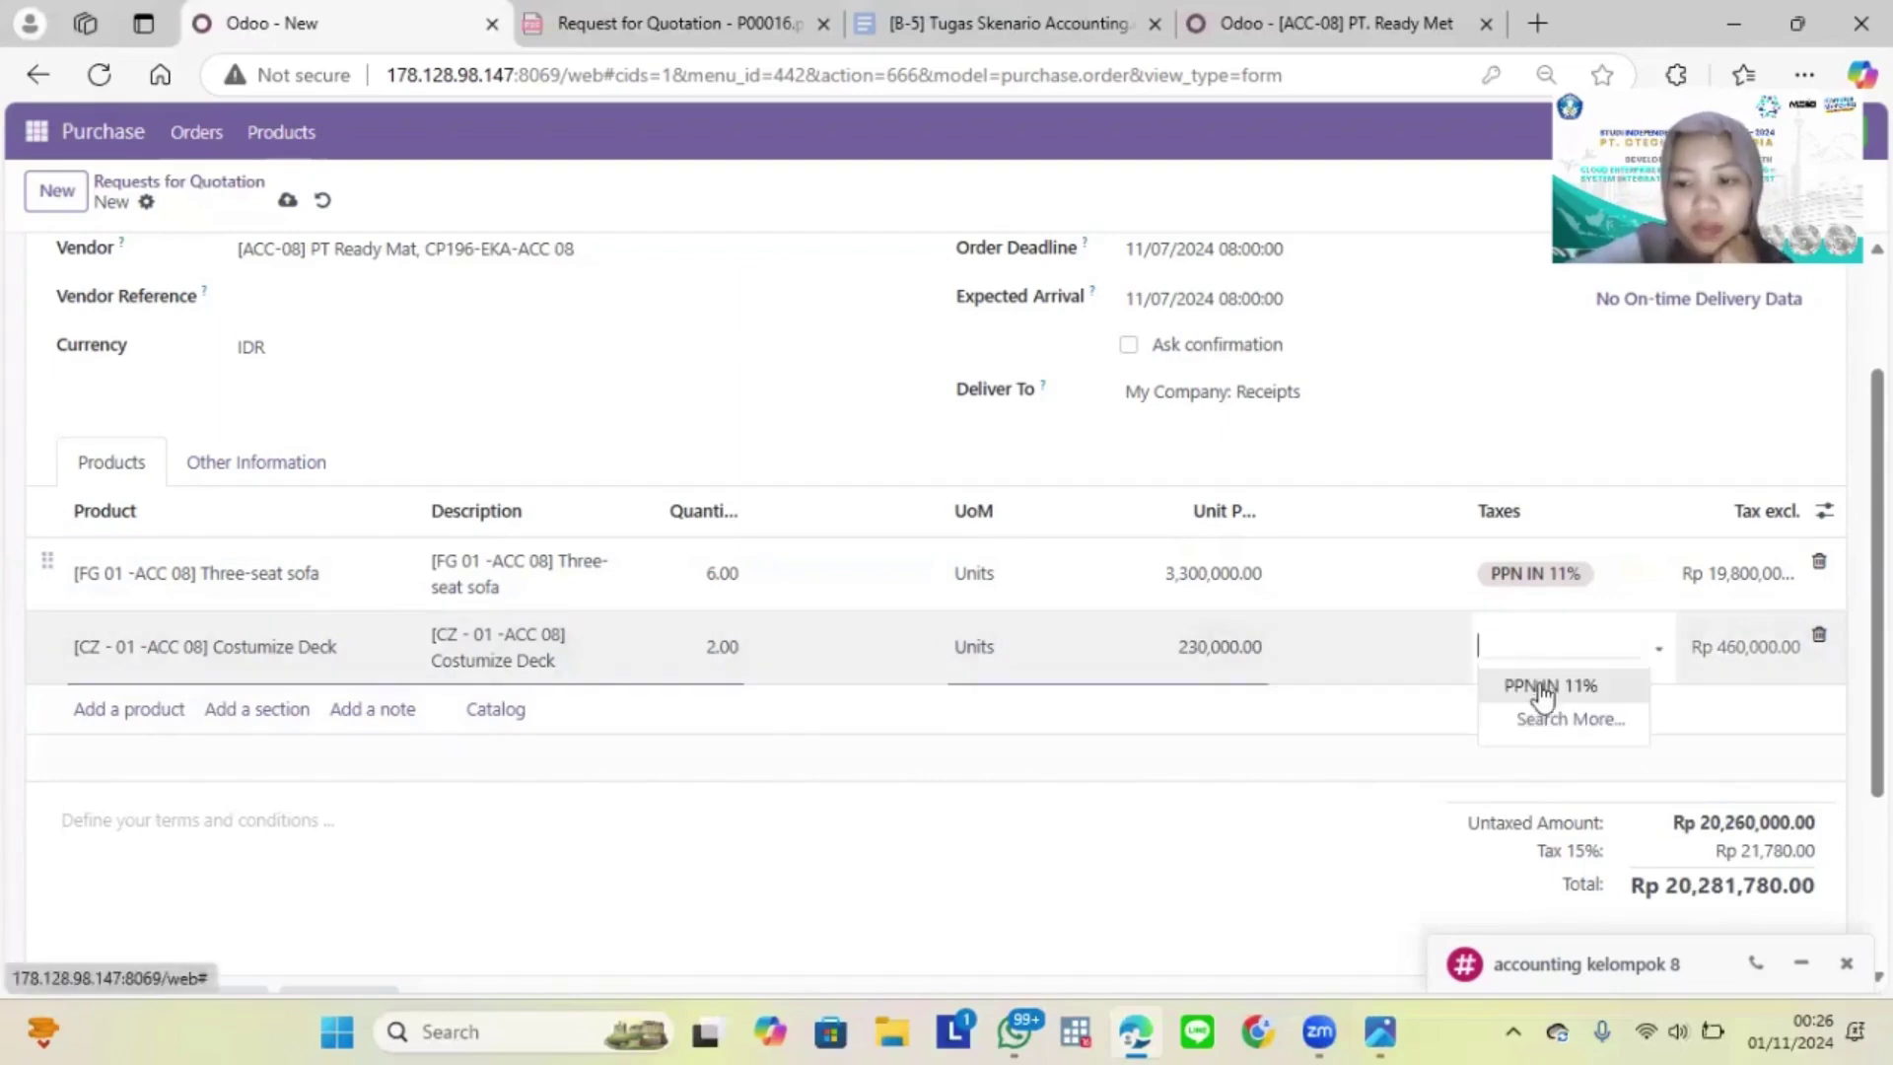
click(1541, 682)
scroll(1543, 697, down, 3)
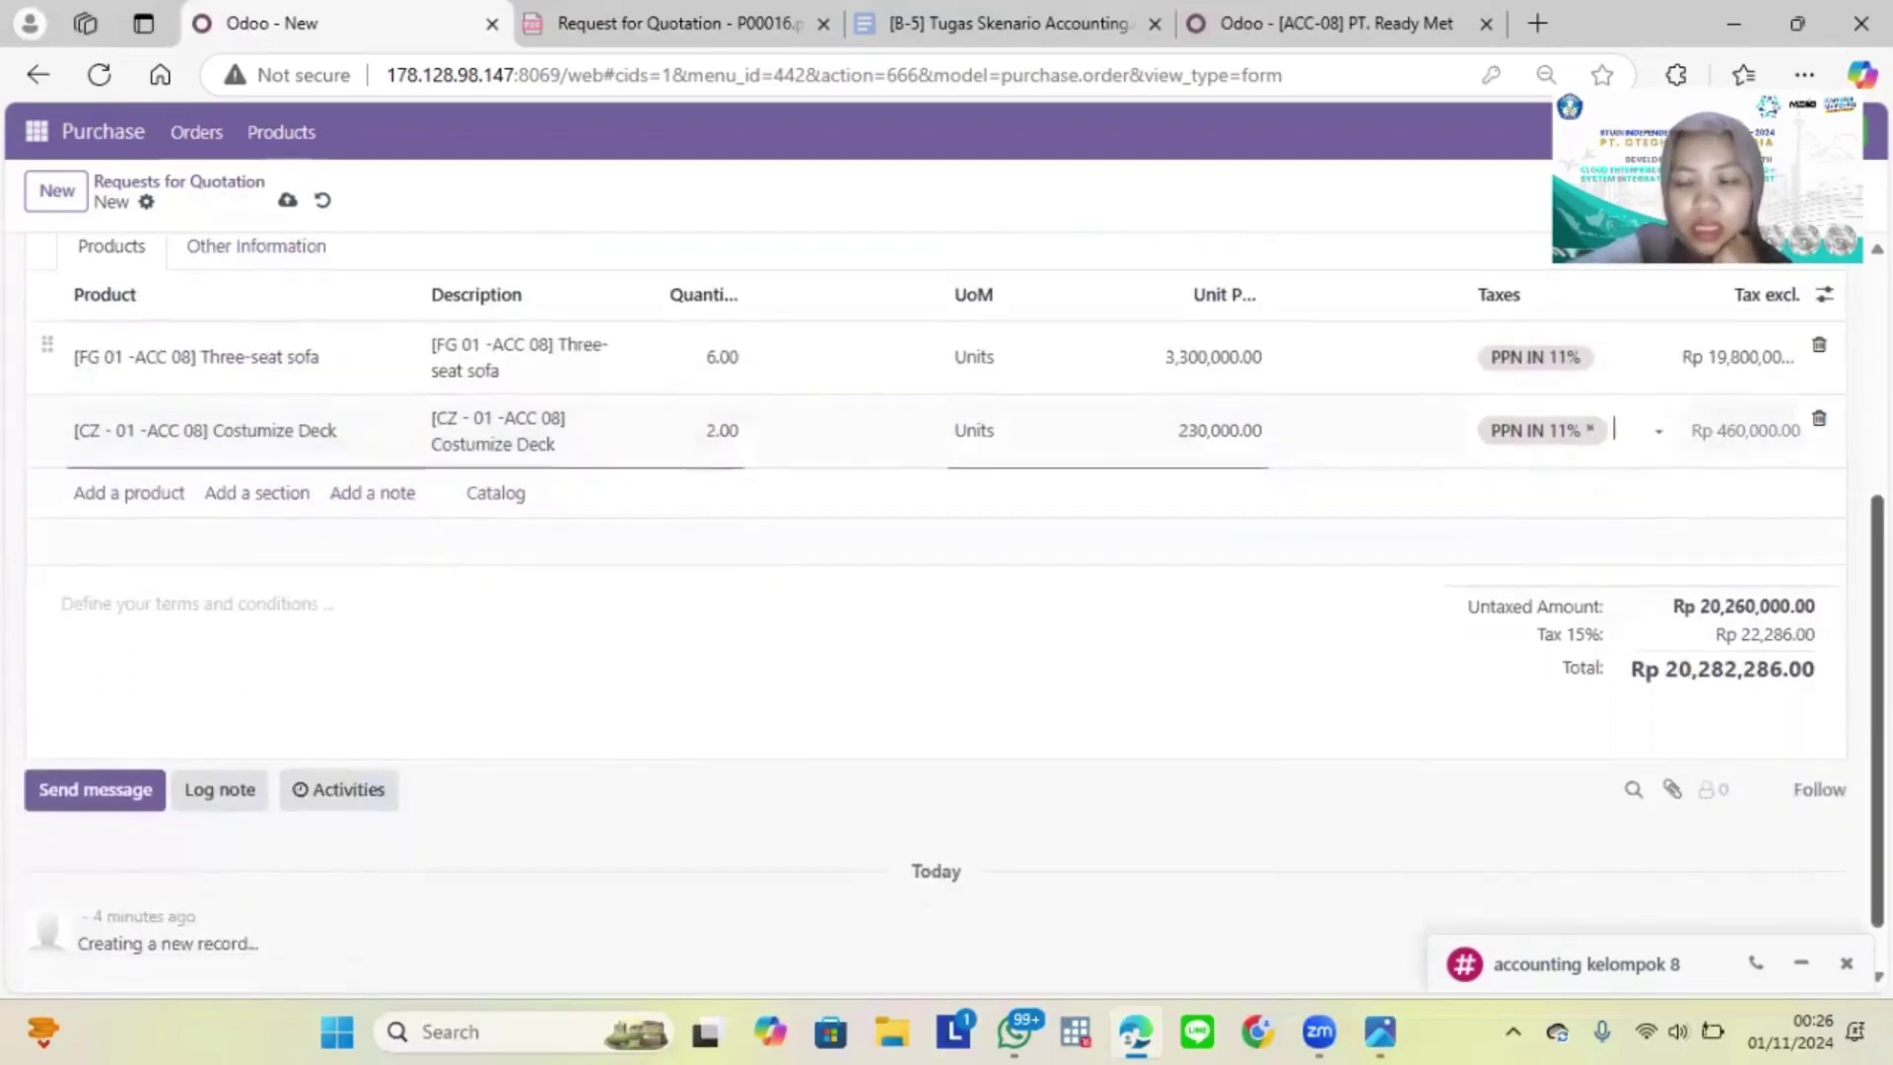
scroll(1543, 697, up, 2)
scroll(1500, 740, down, 1)
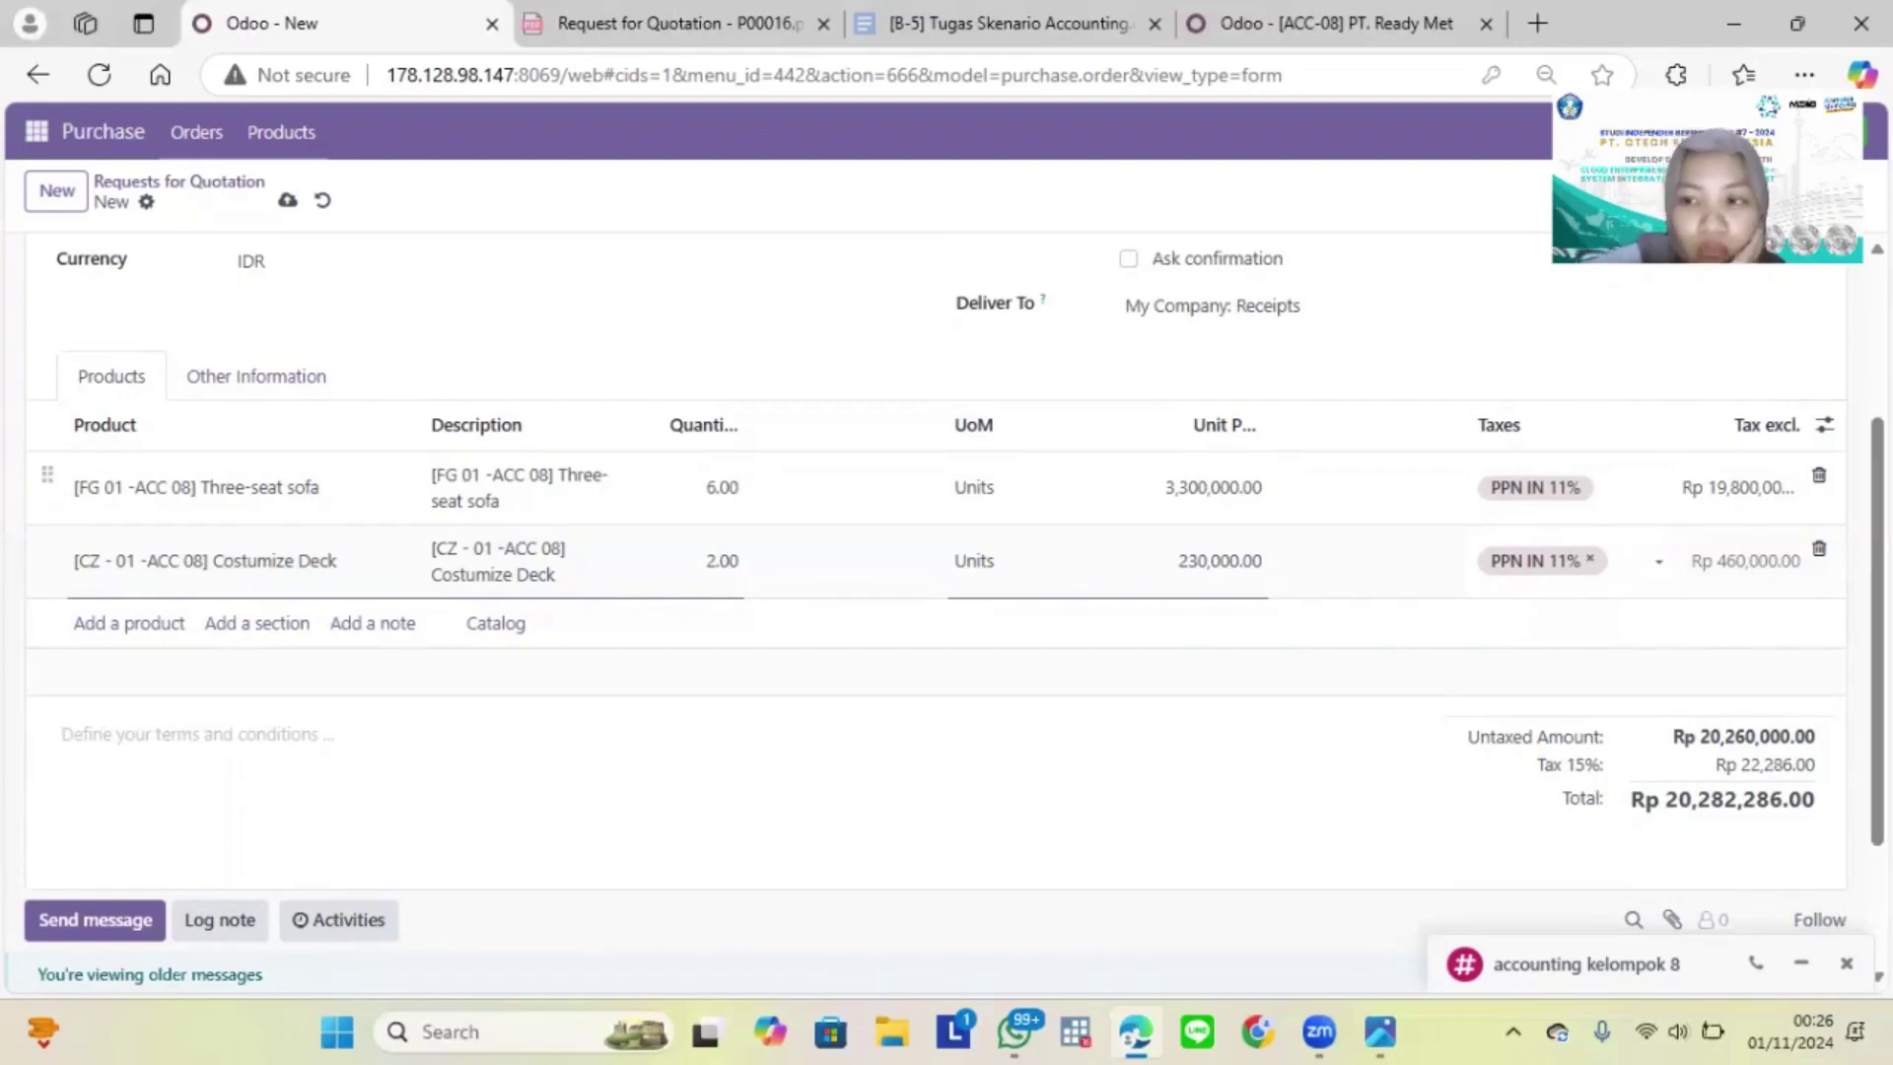
scroll(946, 592, up, 3)
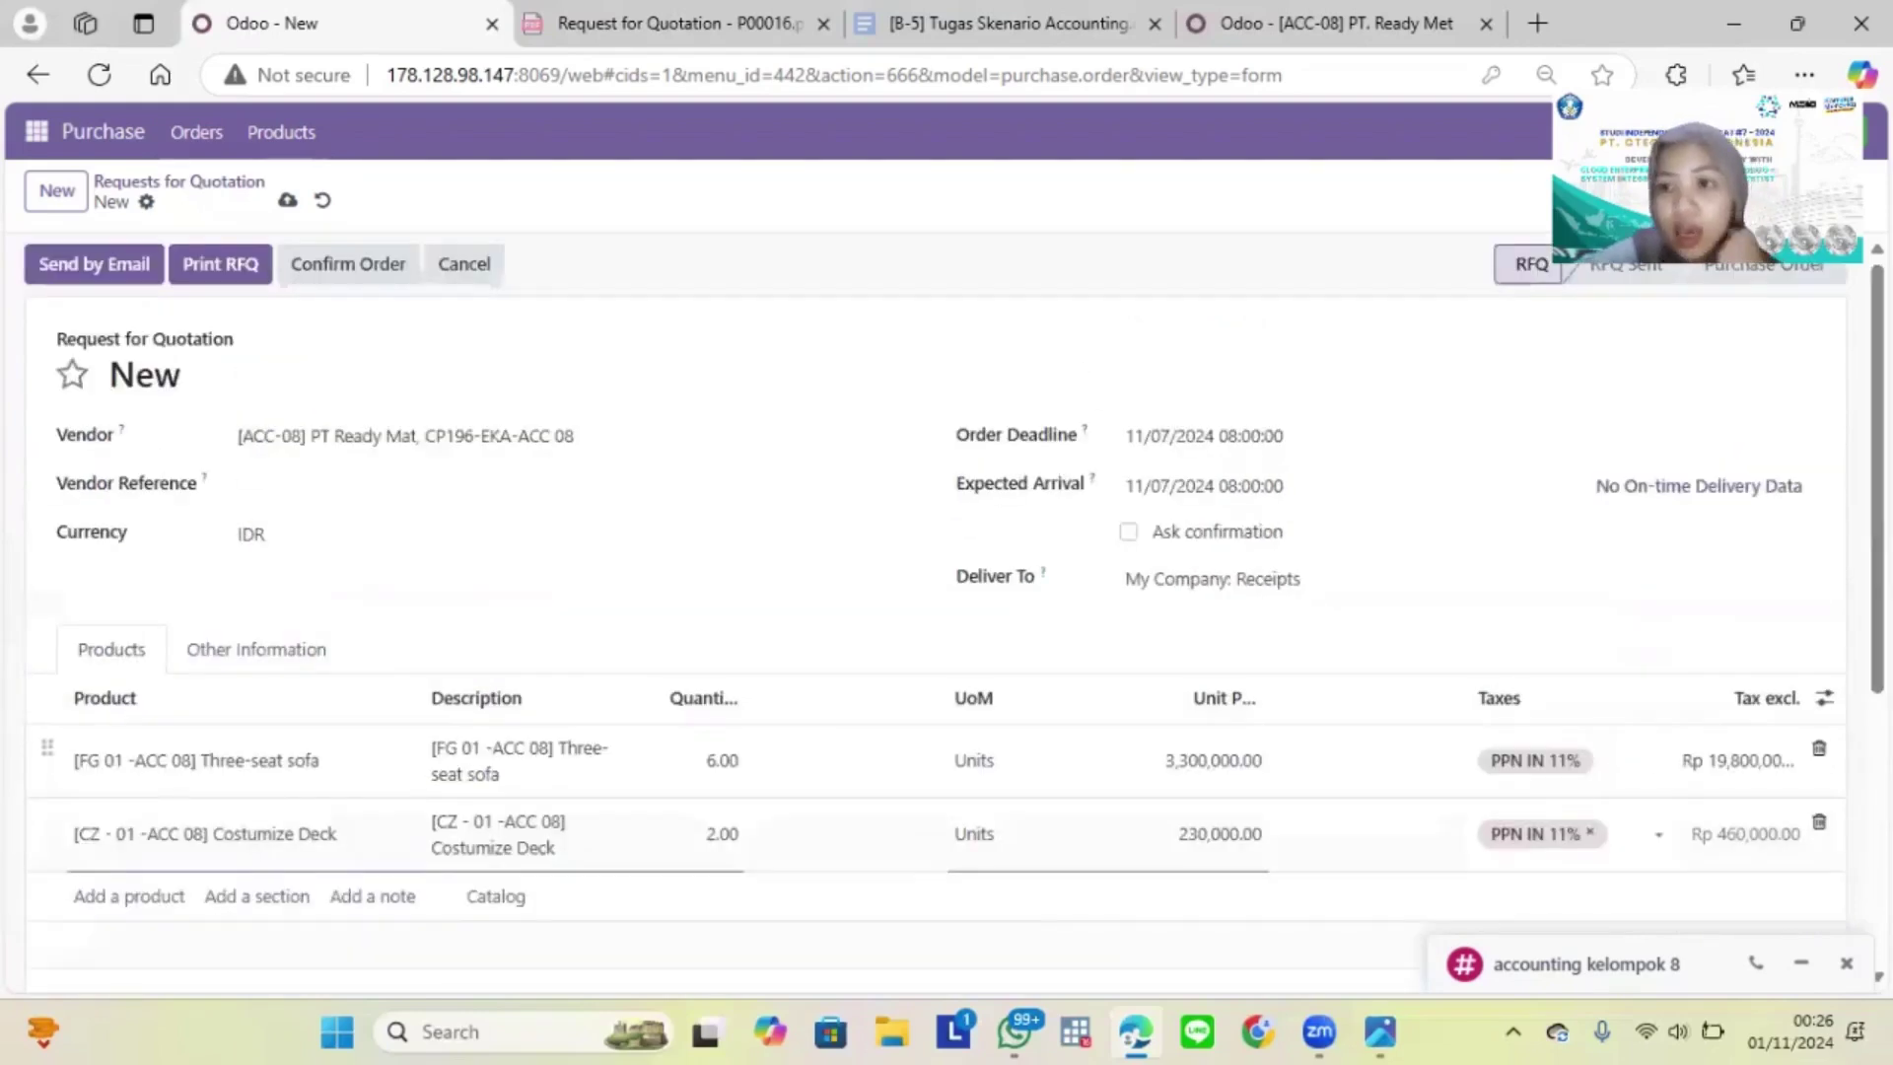
click(133, 281)
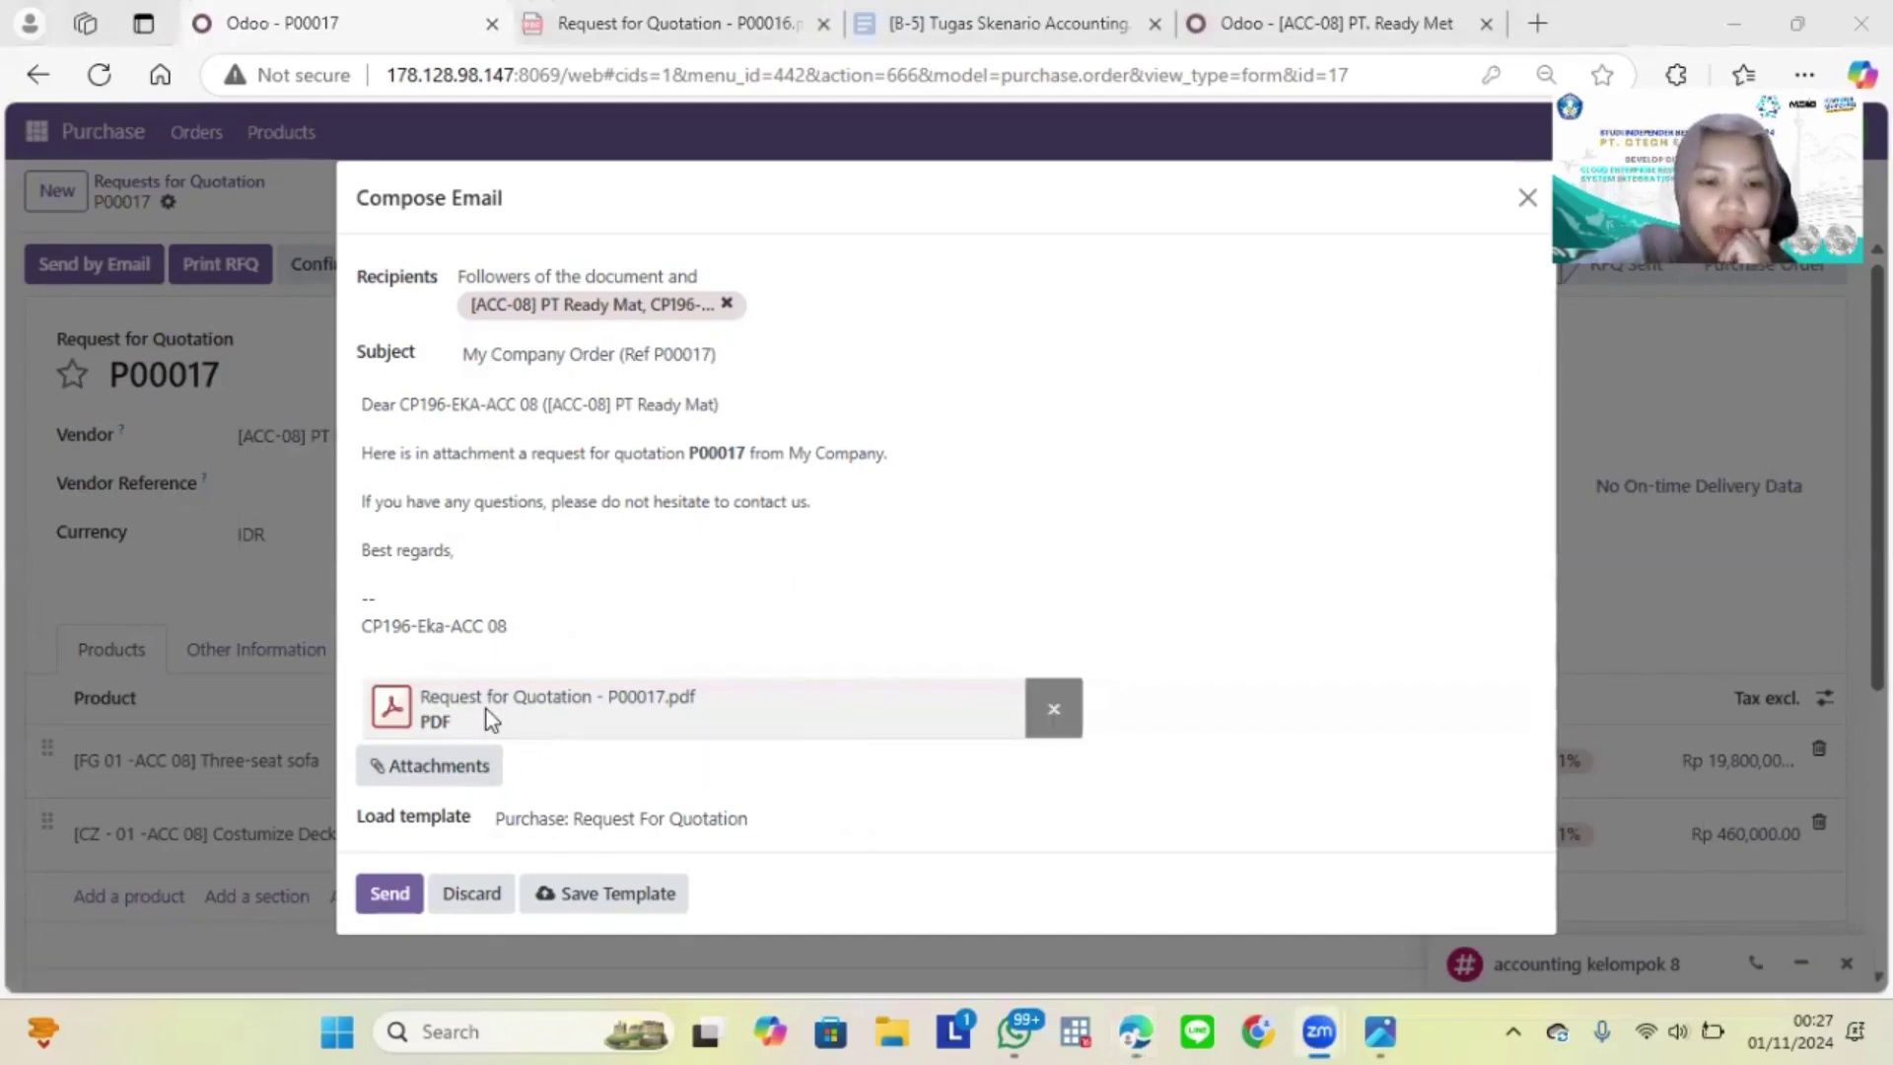
Step: Download the attached RFQ P00017 quotation PDF
click(426, 704)
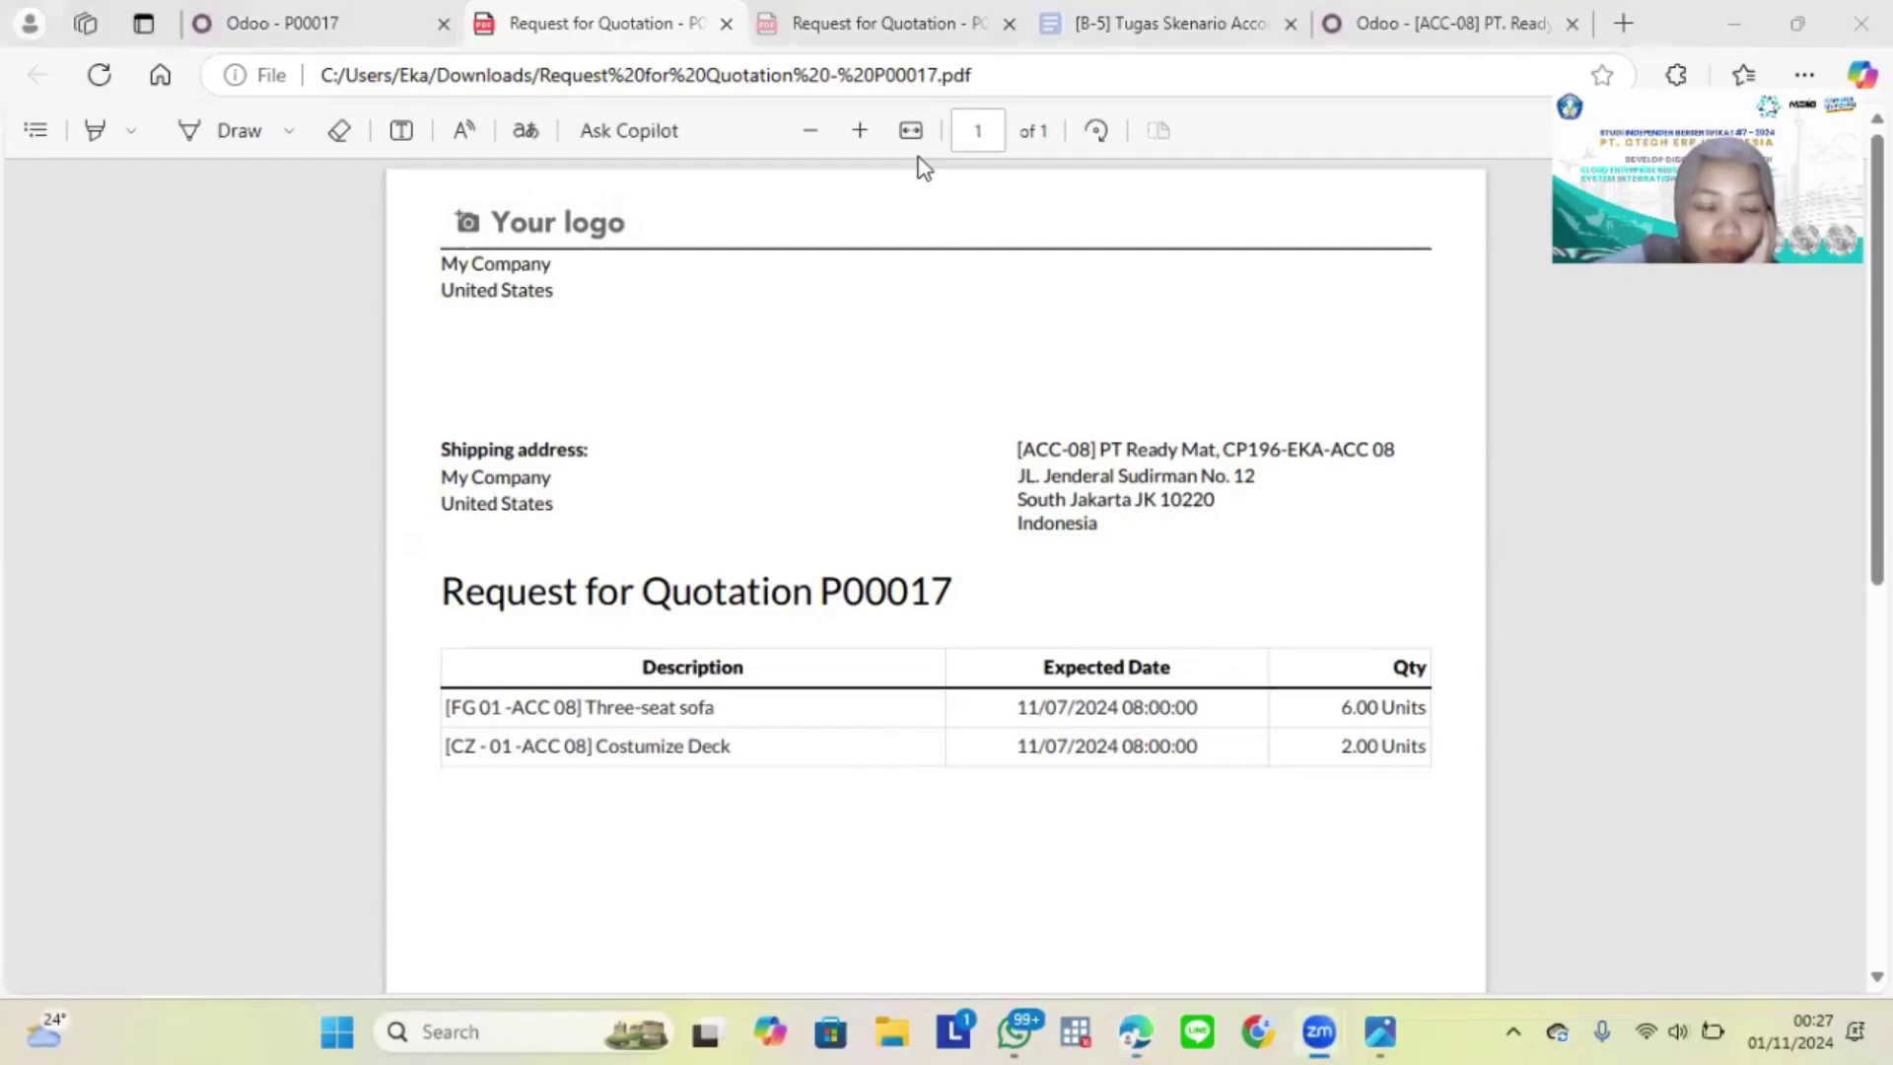
Step: Return to the P00017 email draft and send the RFQ to vendor PT Ready Mat
click(357, 7)
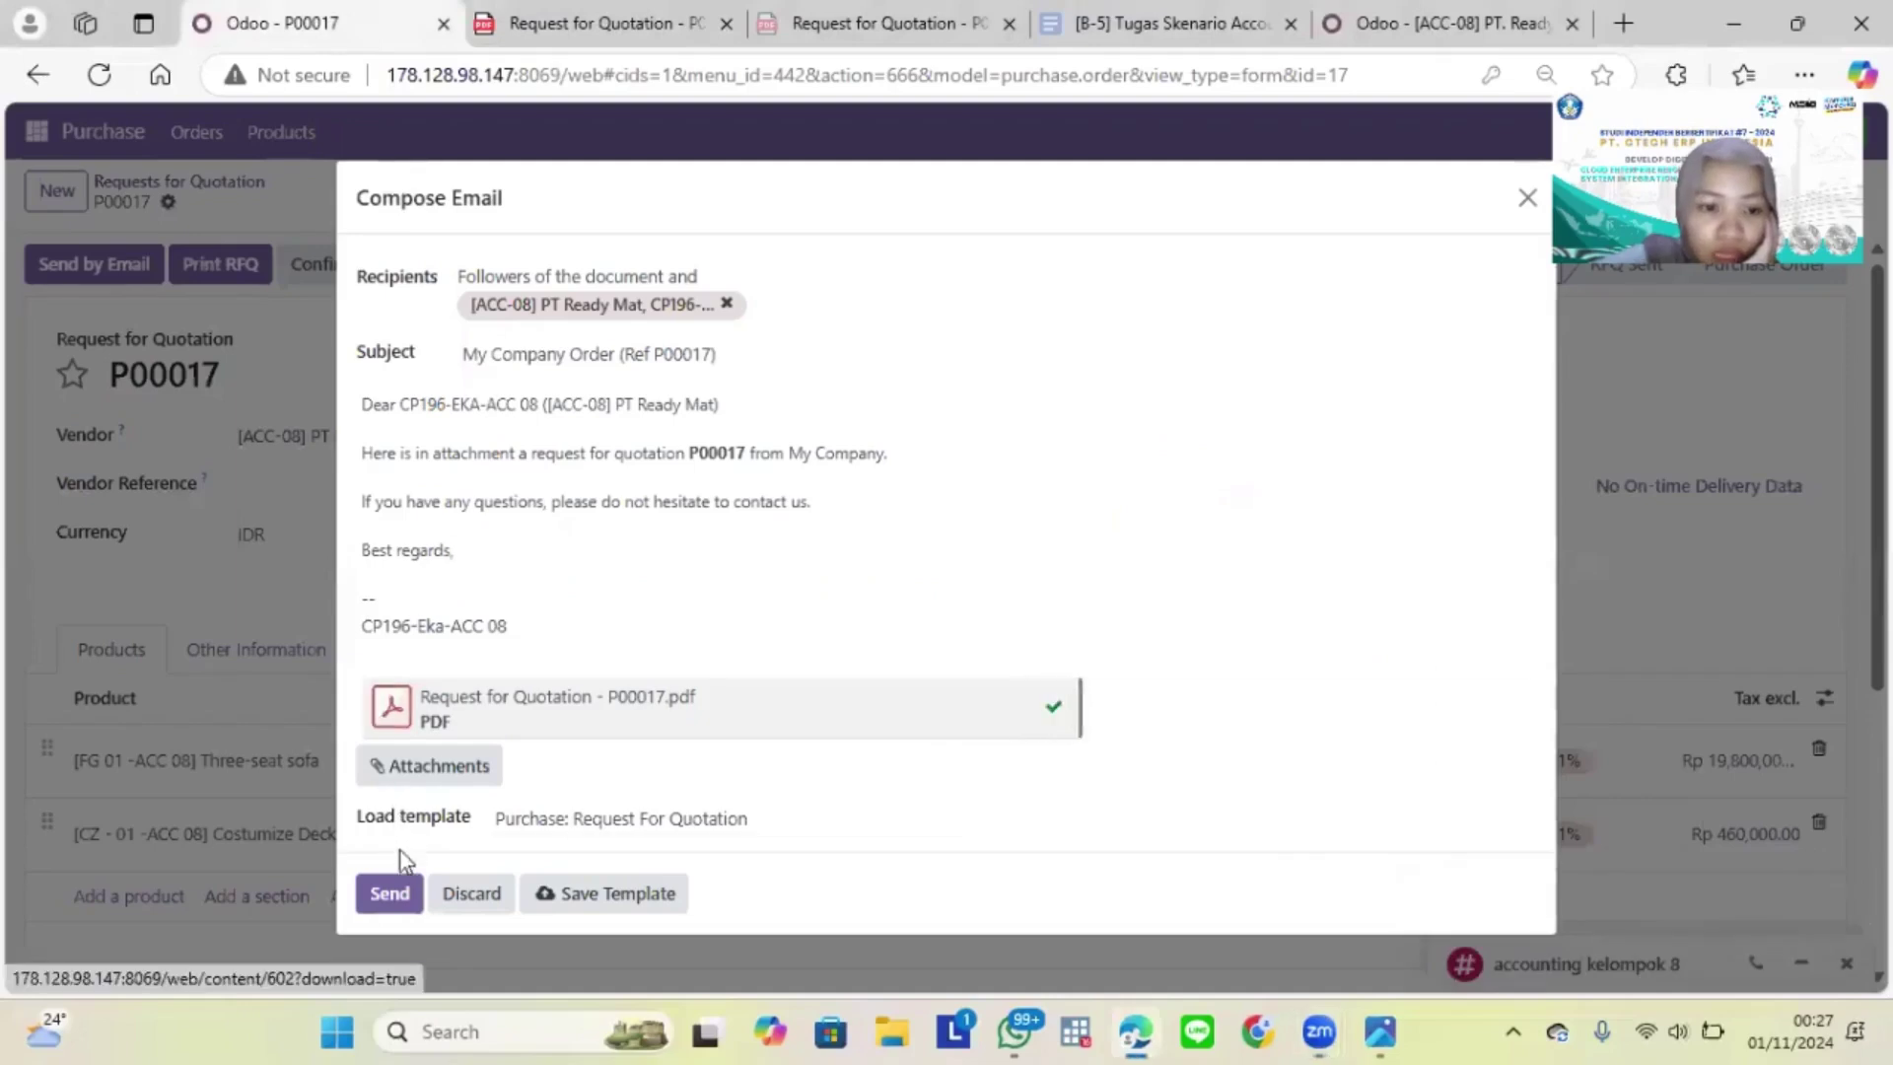
click(395, 887)
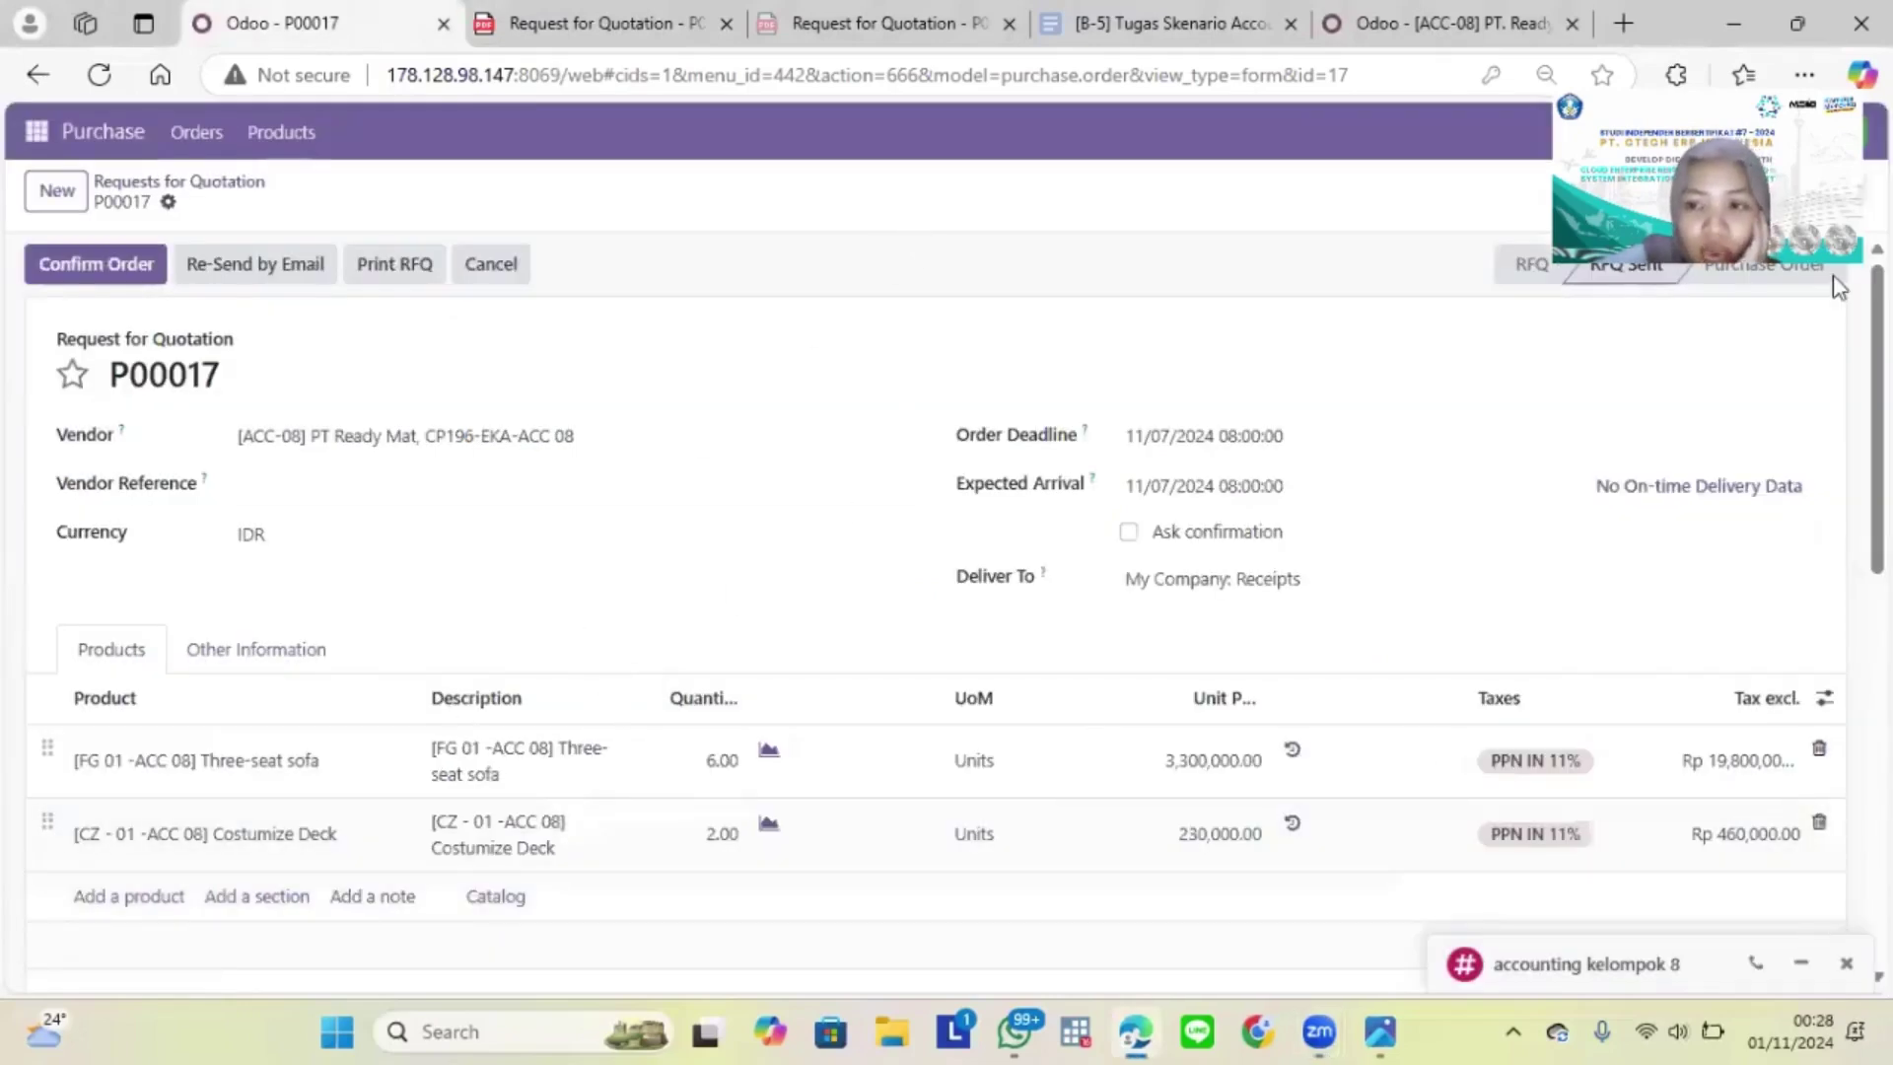
Step: Review RFQ P00017 at RFQ Sent, then expand the accounting kelompok 8 chat window
click(1698, 277)
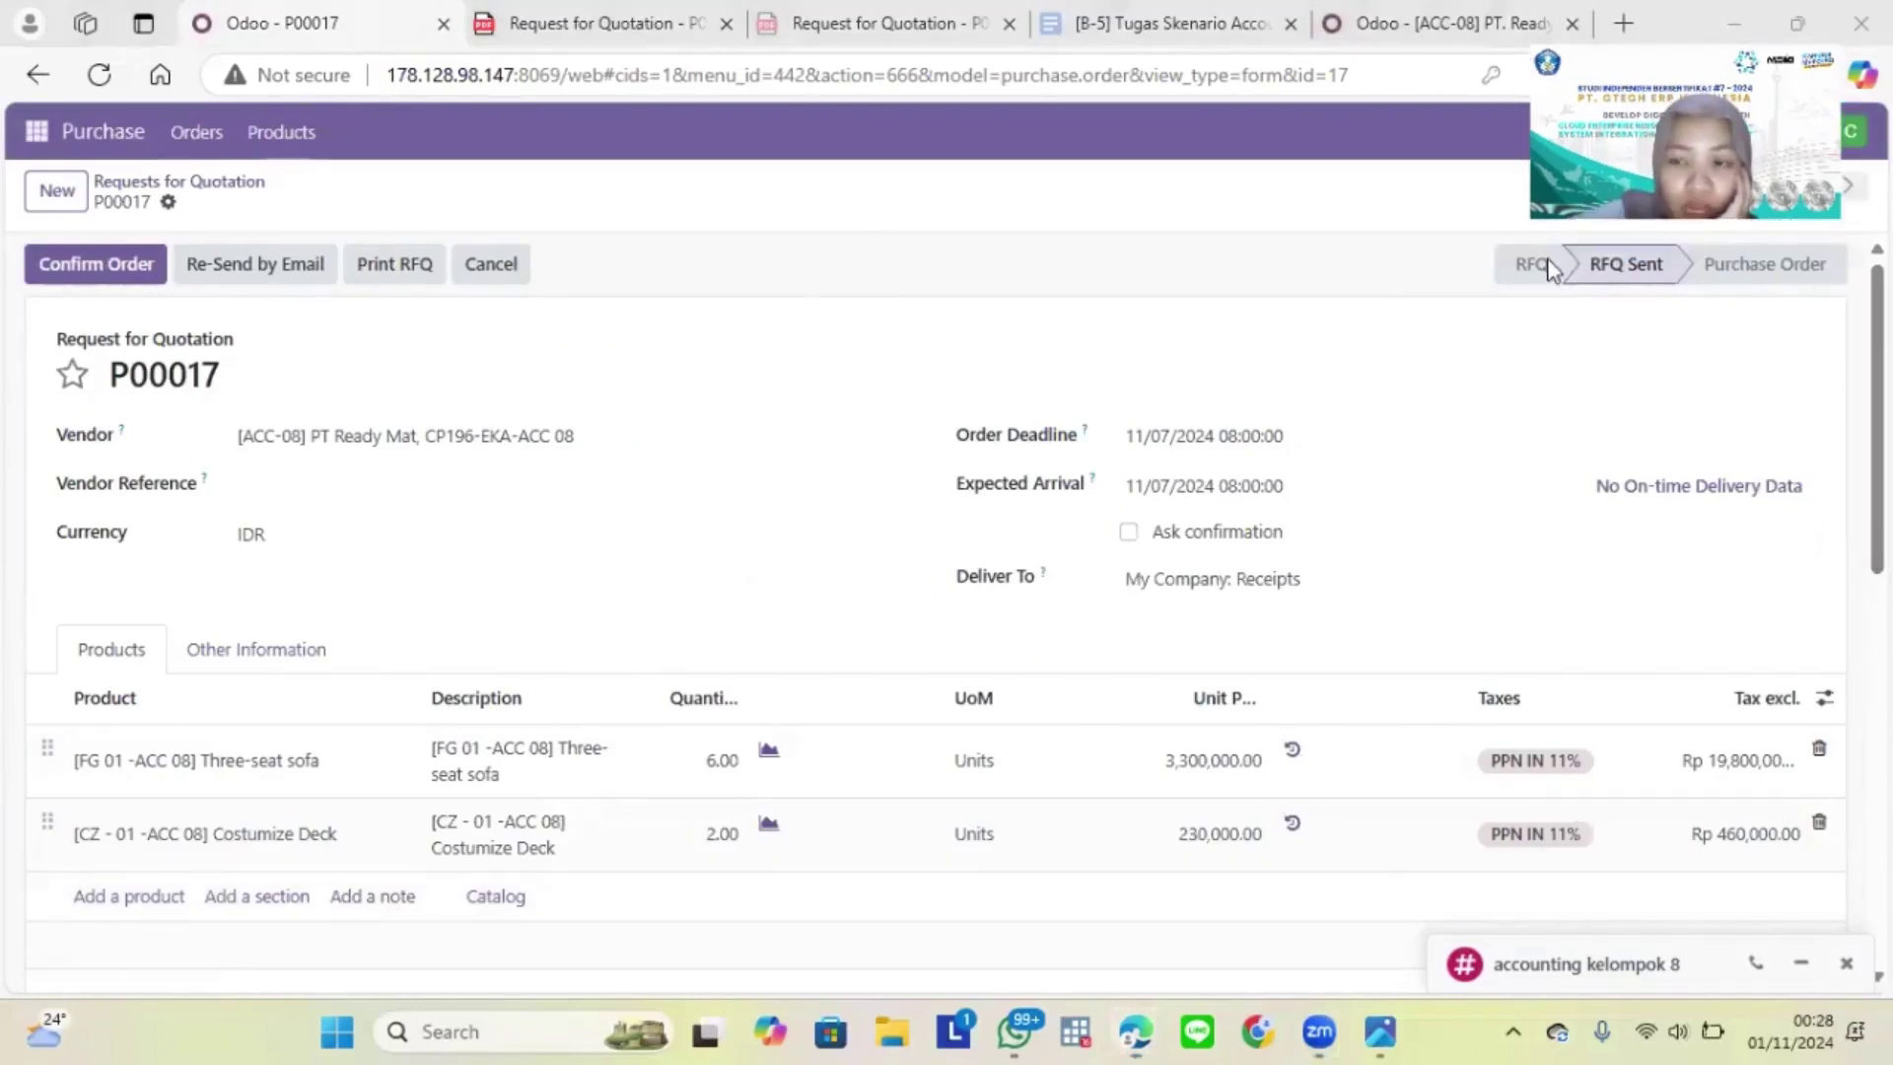
click(225, 384)
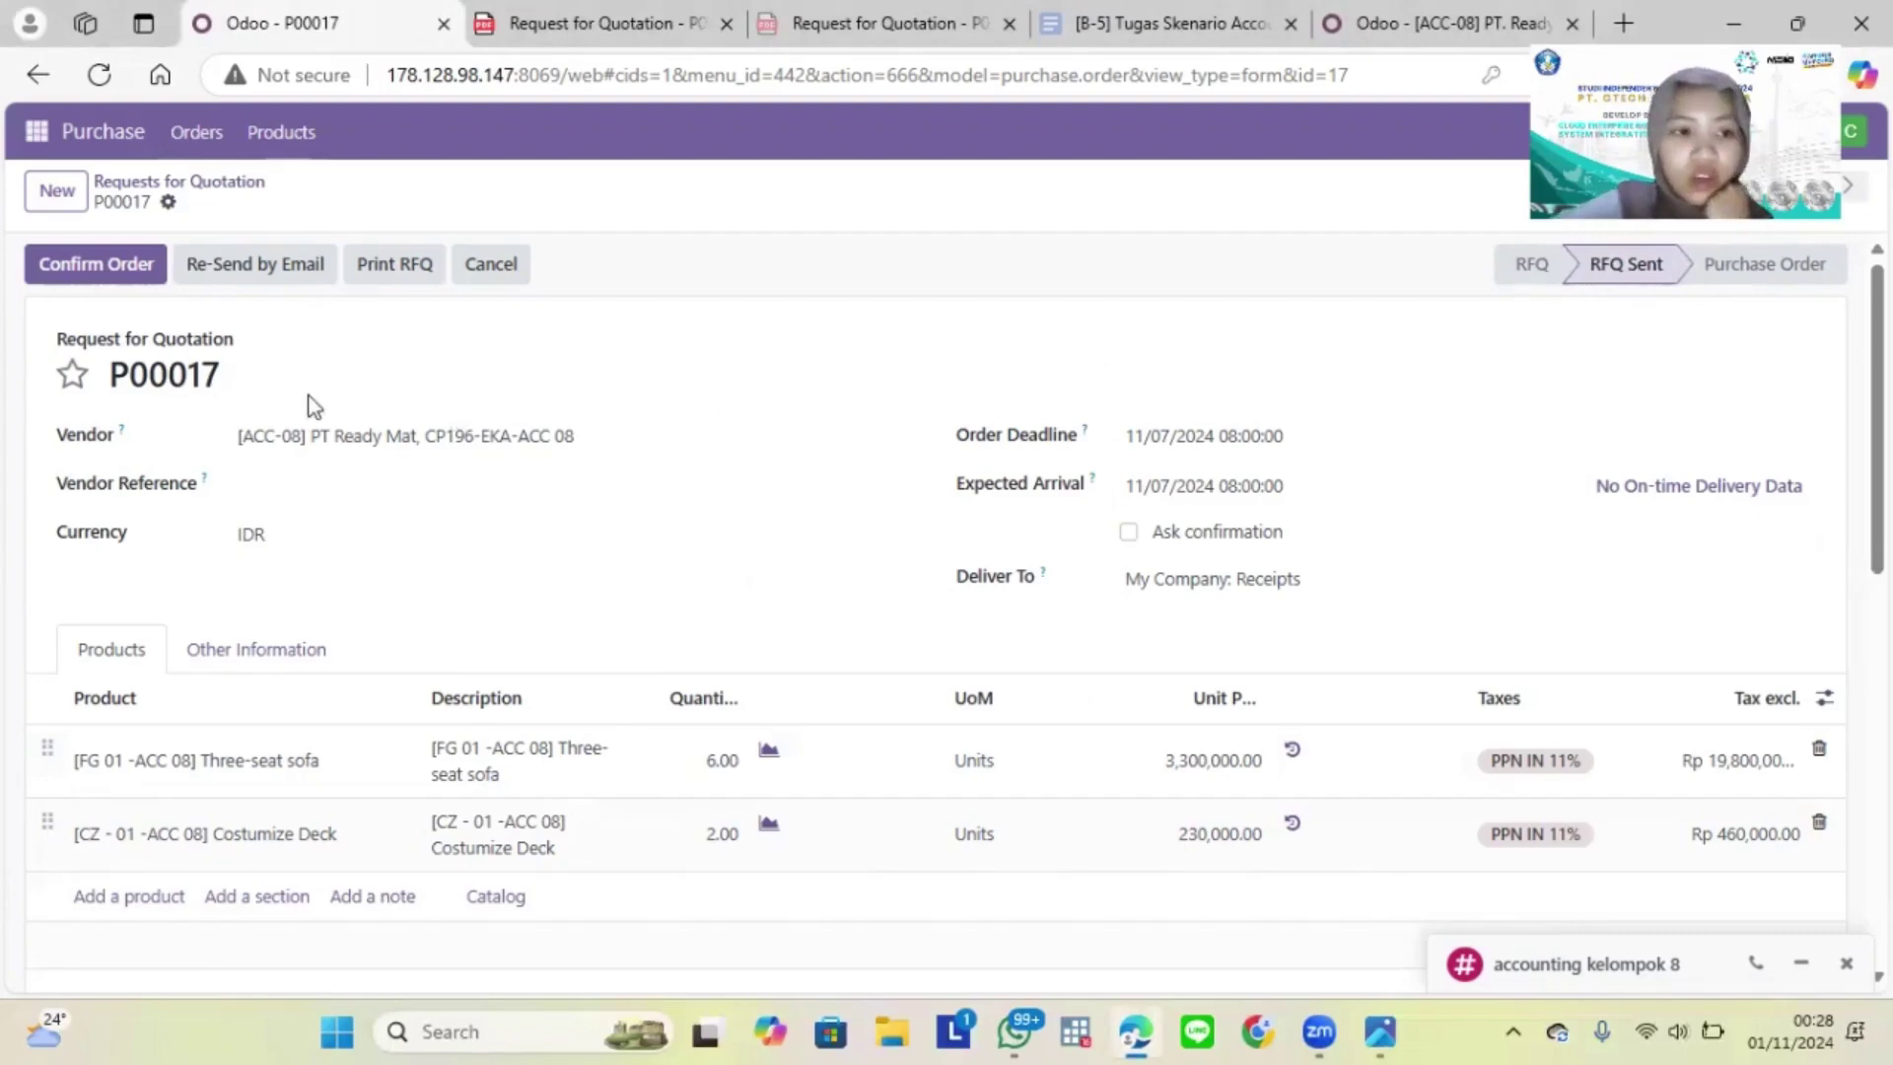
drag(222, 377, 97, 394)
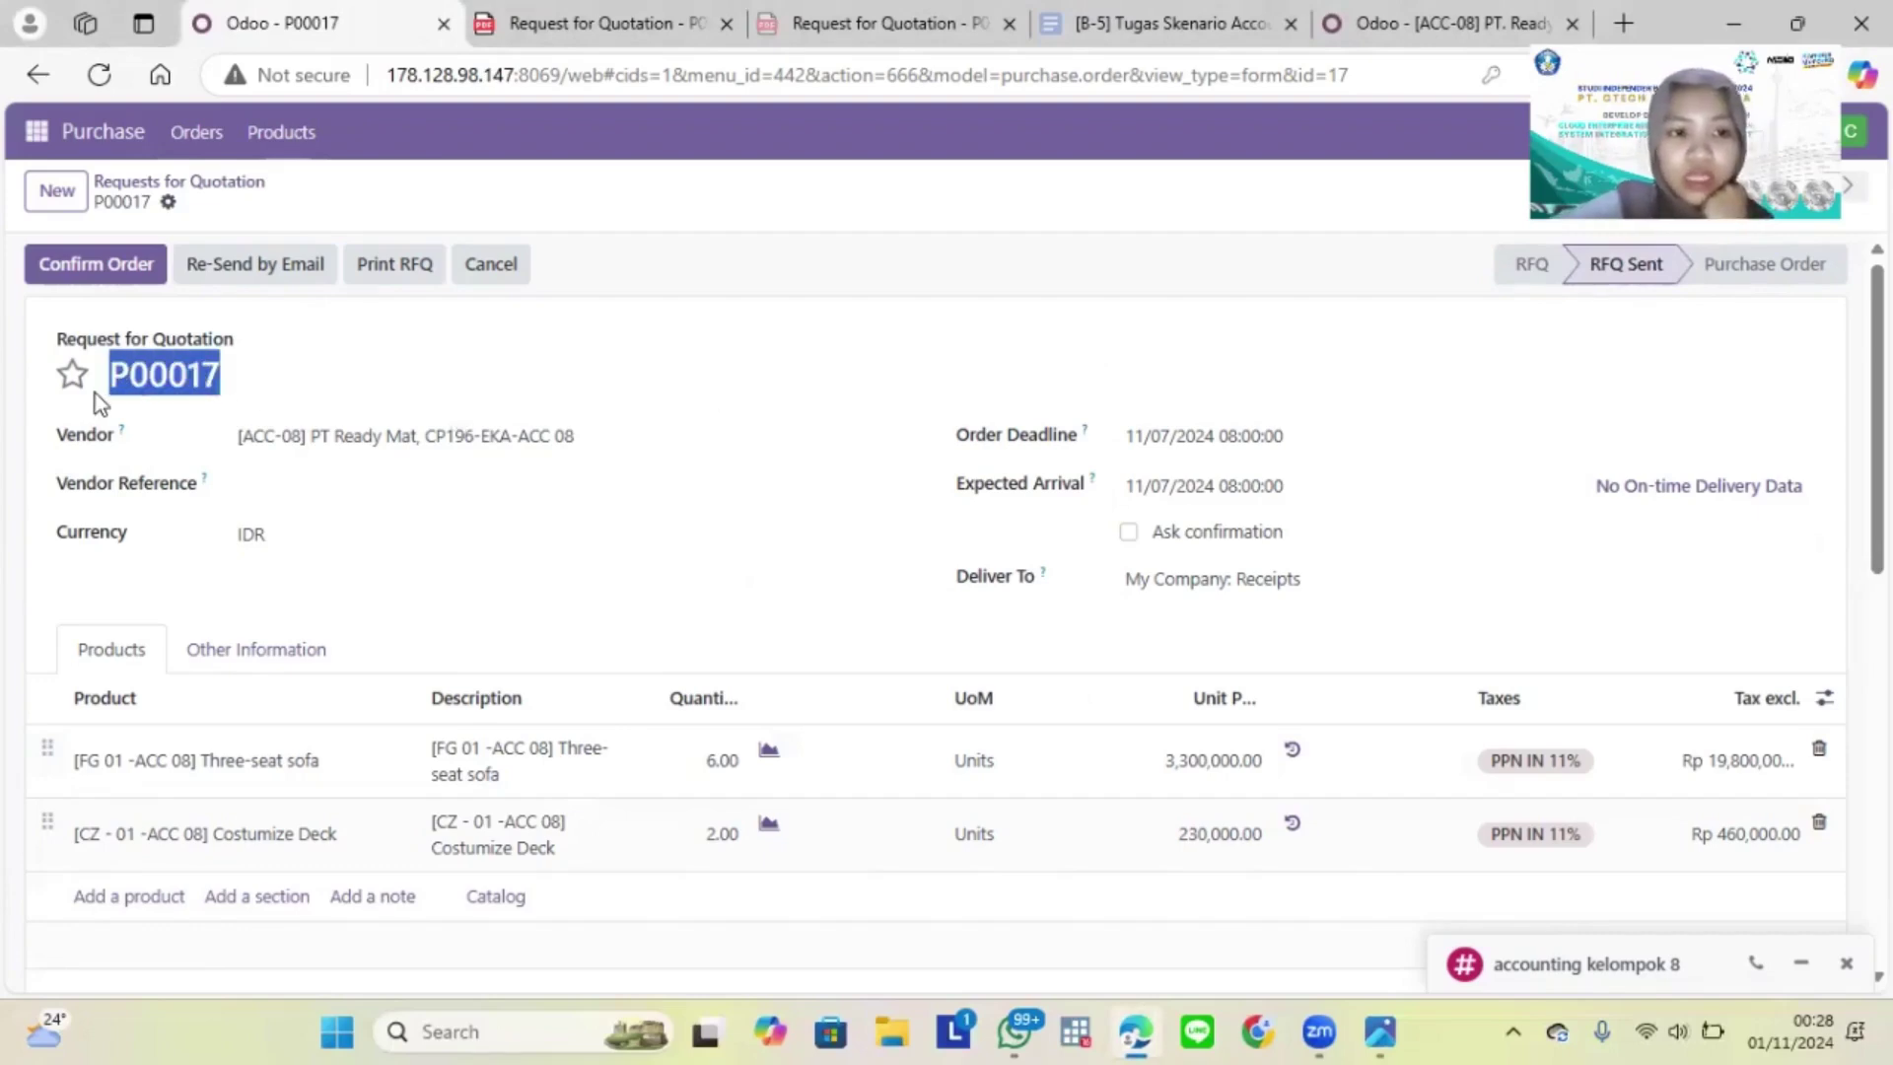
click(96, 393)
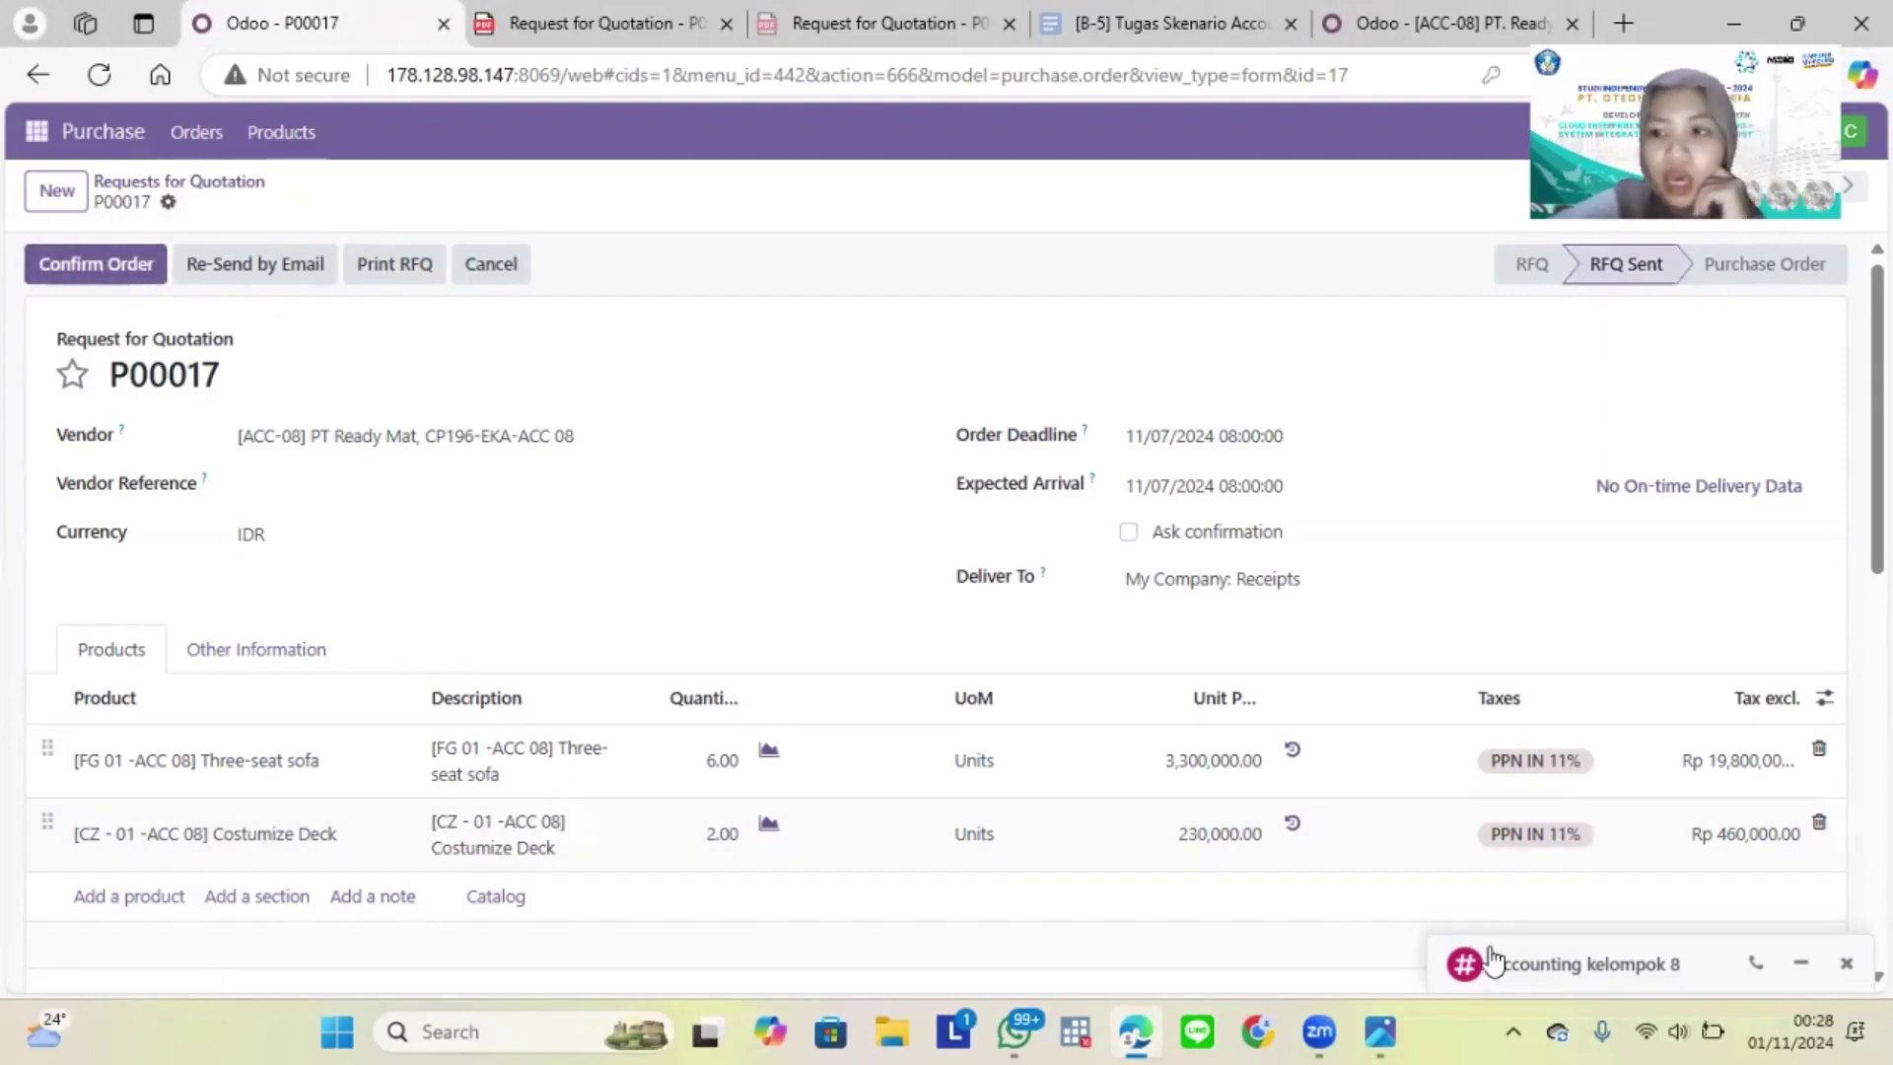
click(1620, 966)
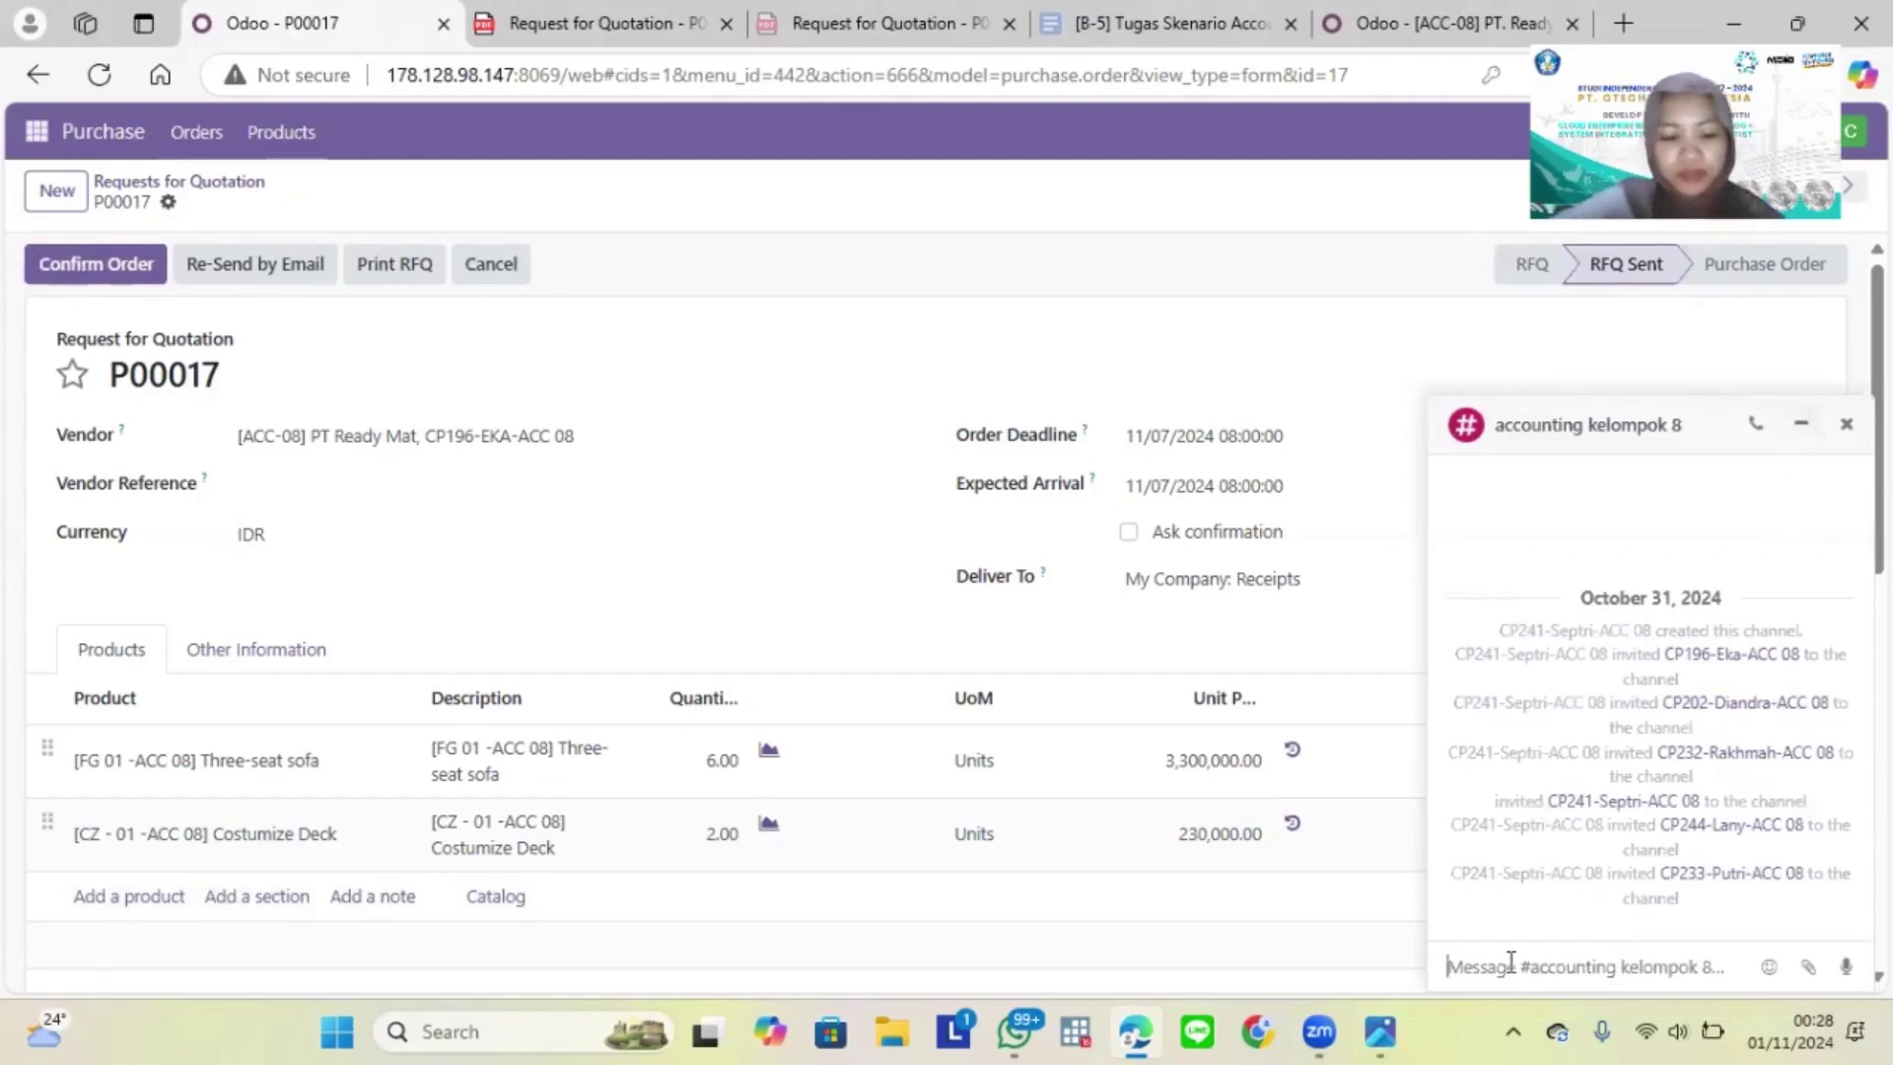
Step: Post a chat note that RFQ P00017 is agreed with the vendor and ready for purchase manager confirmation
text(R)
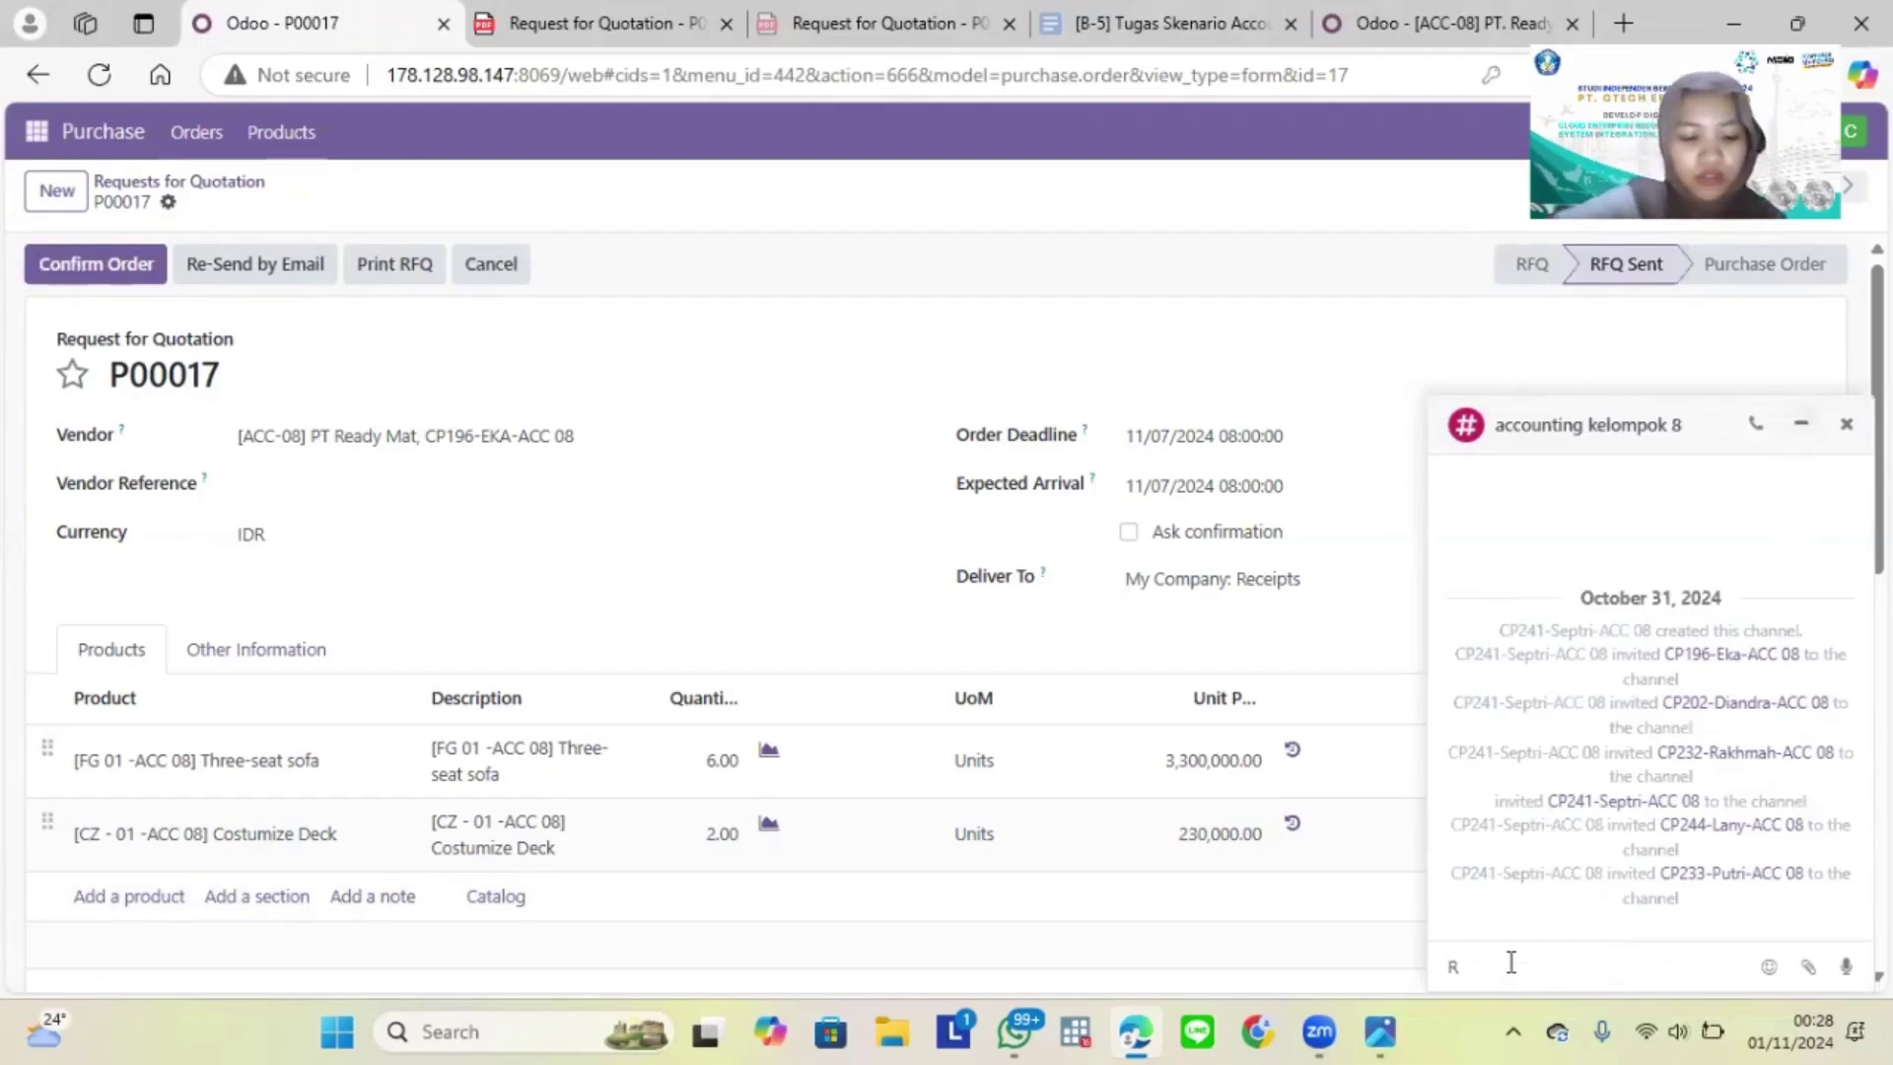
text(FQ de)
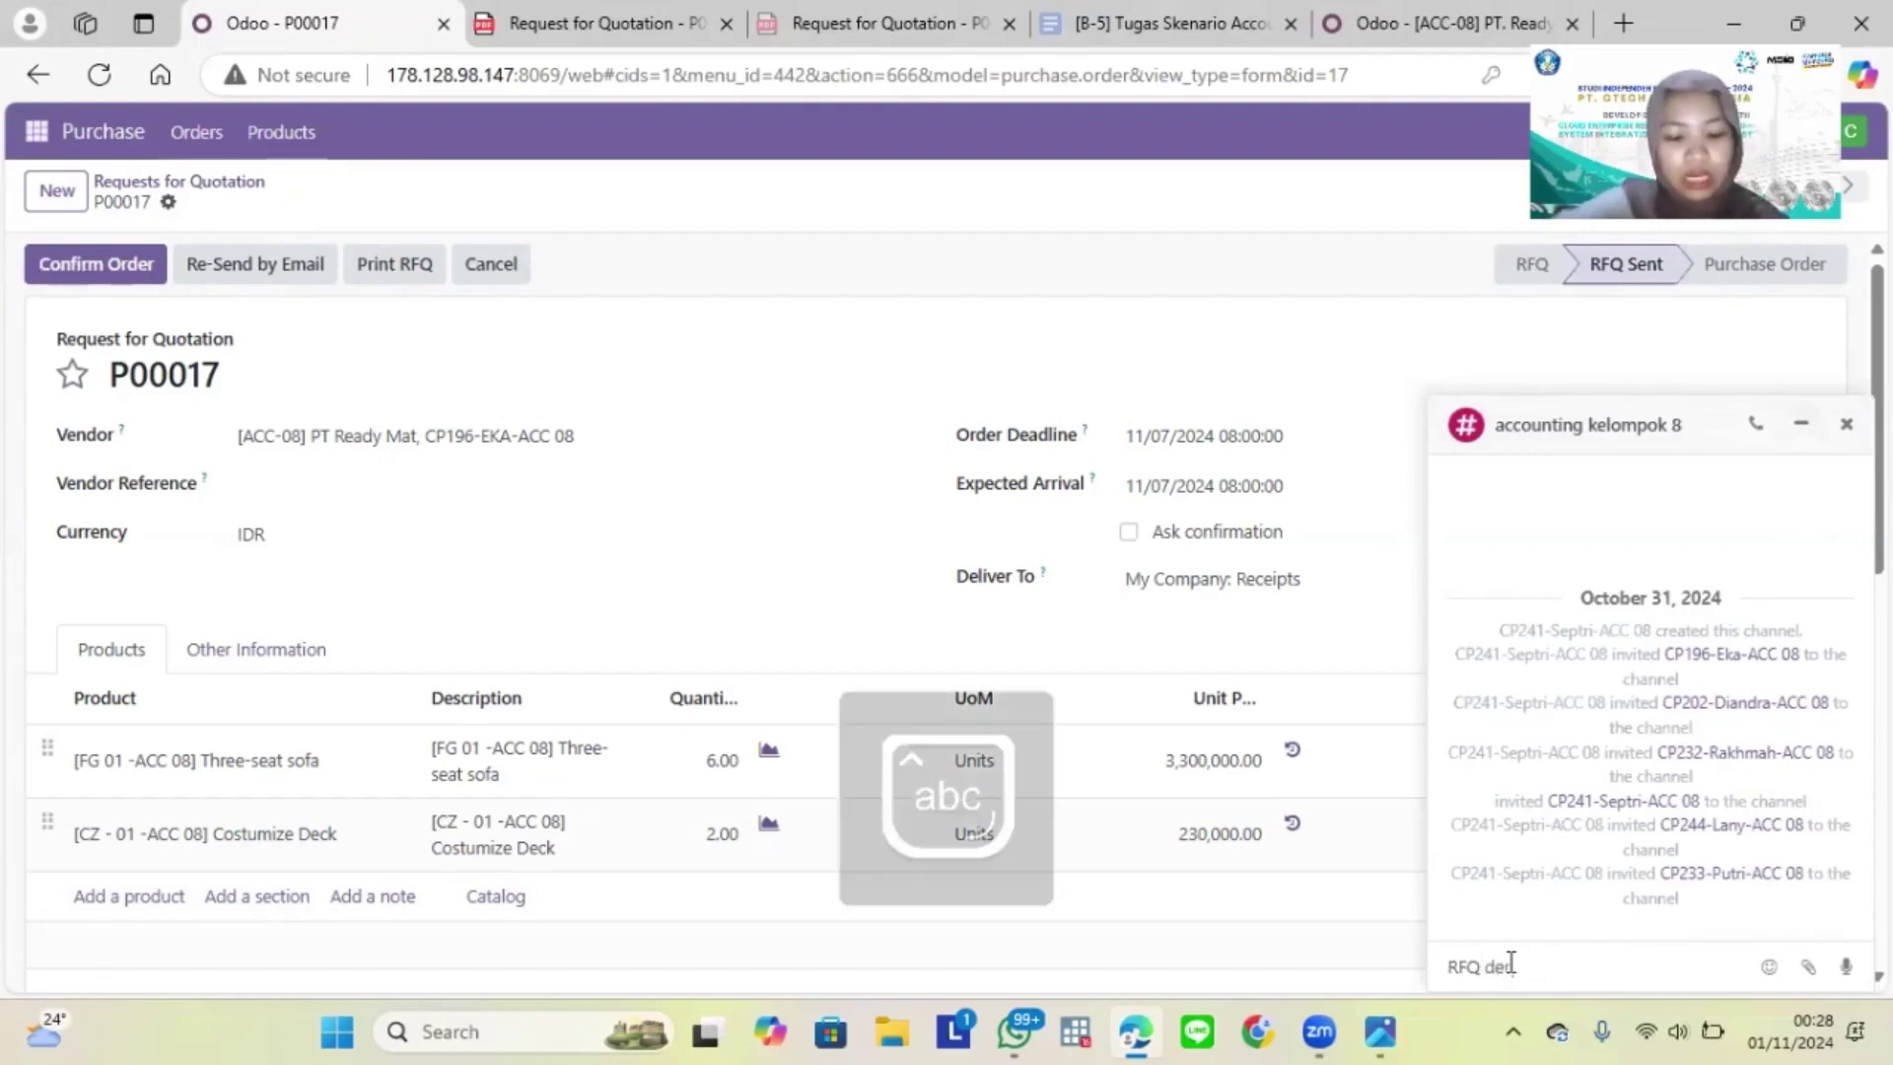
text(ngan kode P00017)
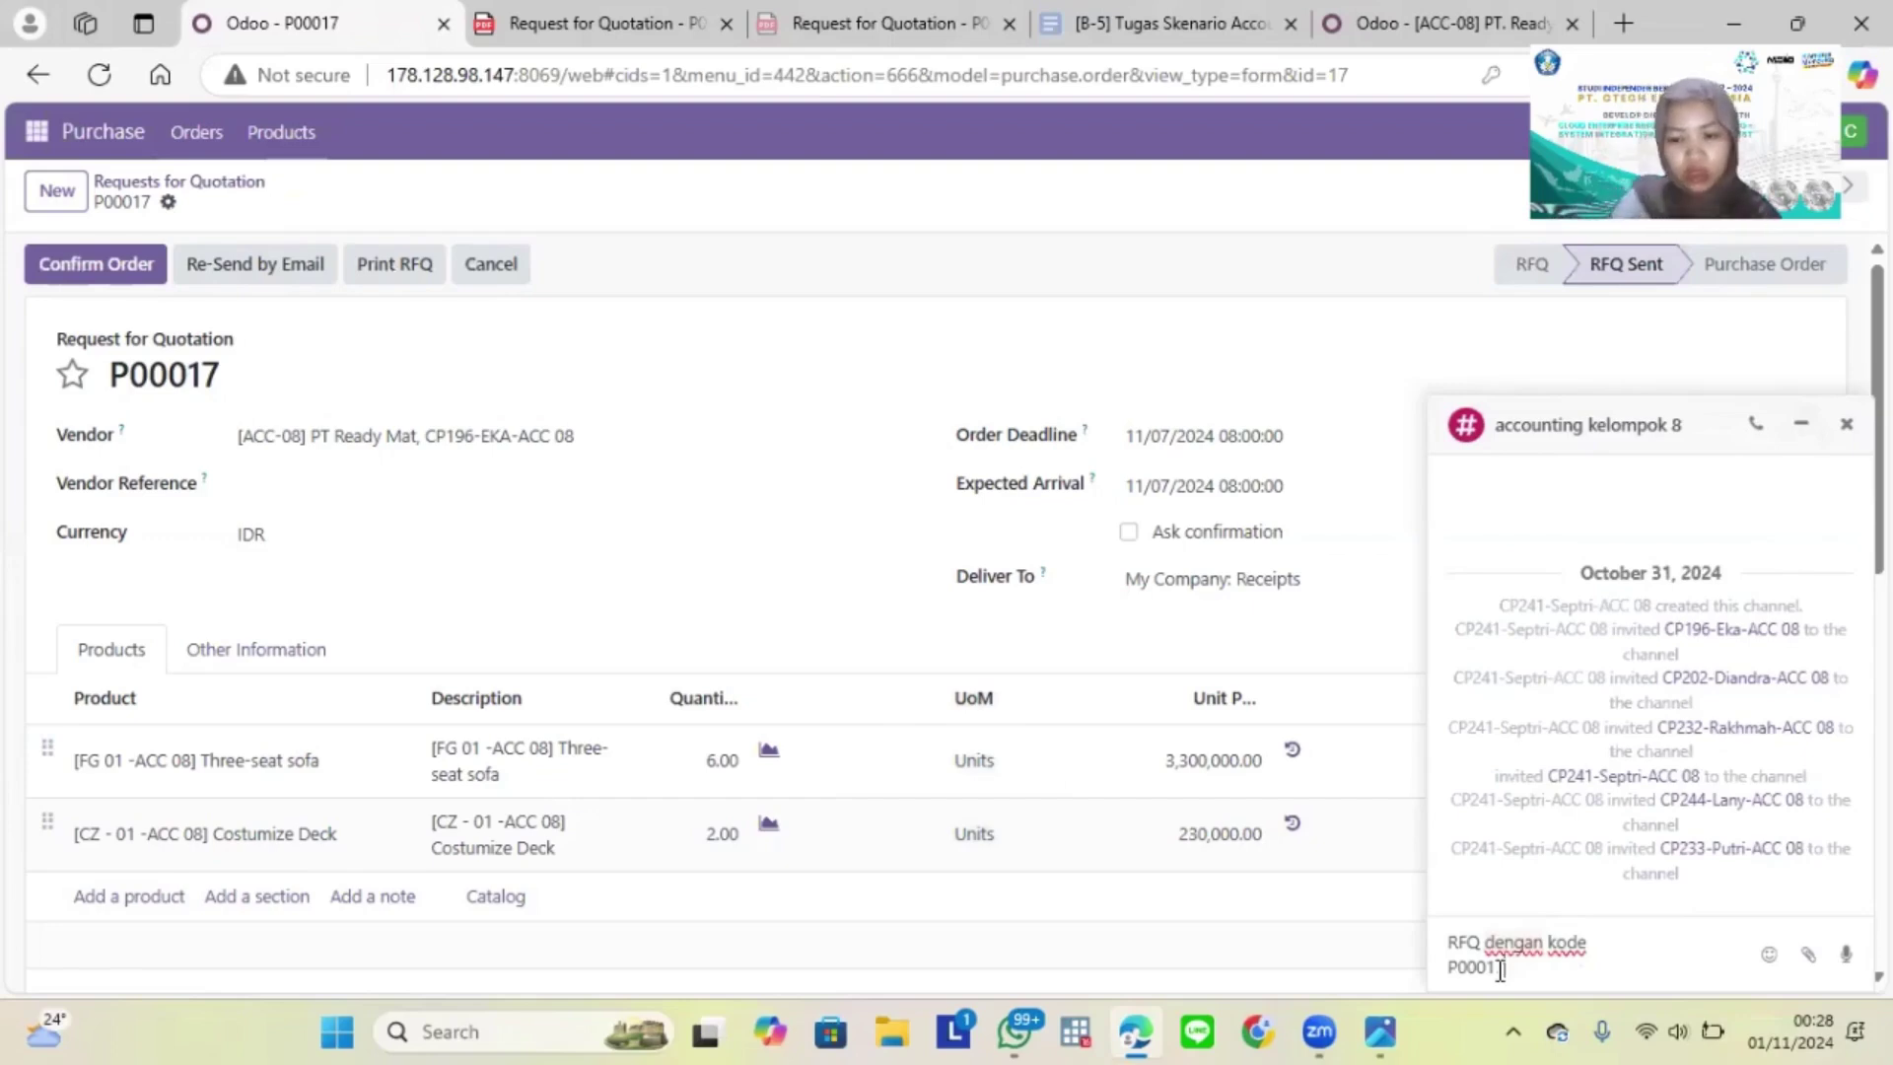
text( sudah dikrim)
key(BackSpace)
key(BackSpace)
key(BackSpace)
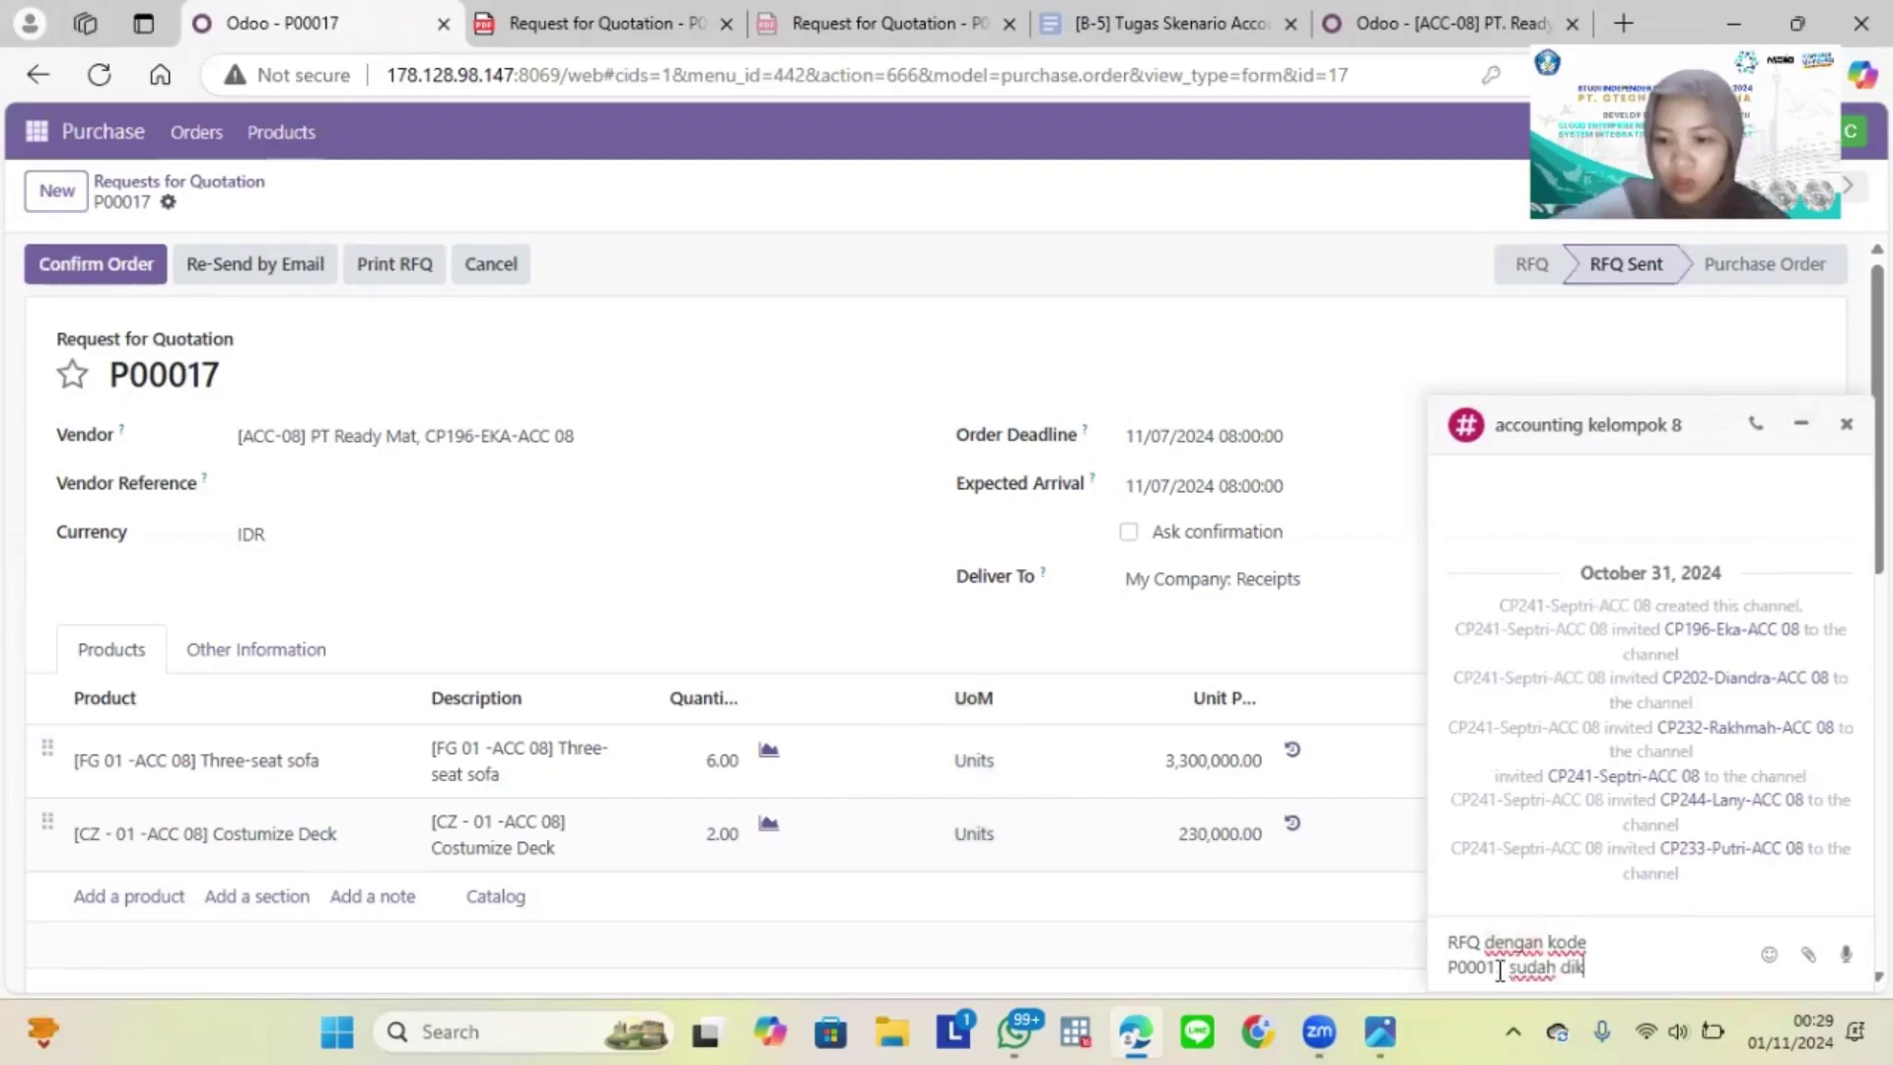
text(sepakati)
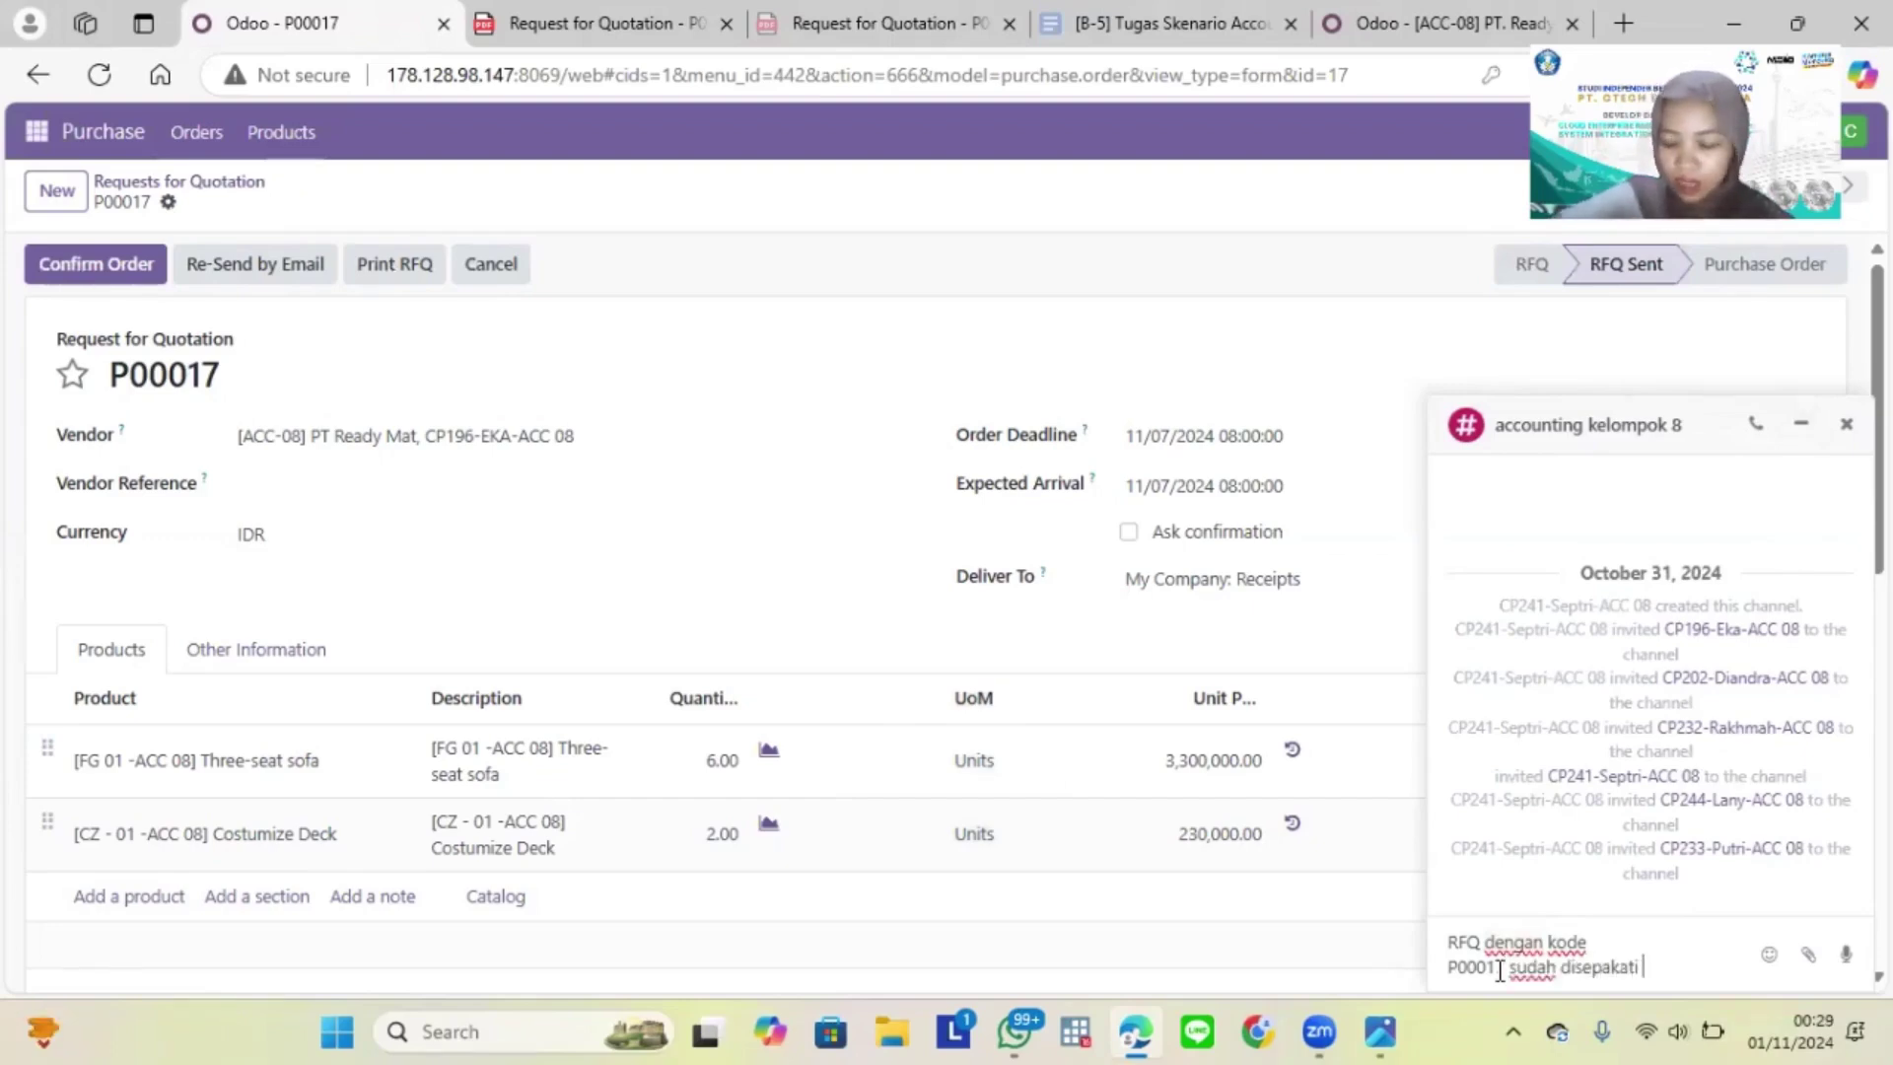
text( dengan vendor)
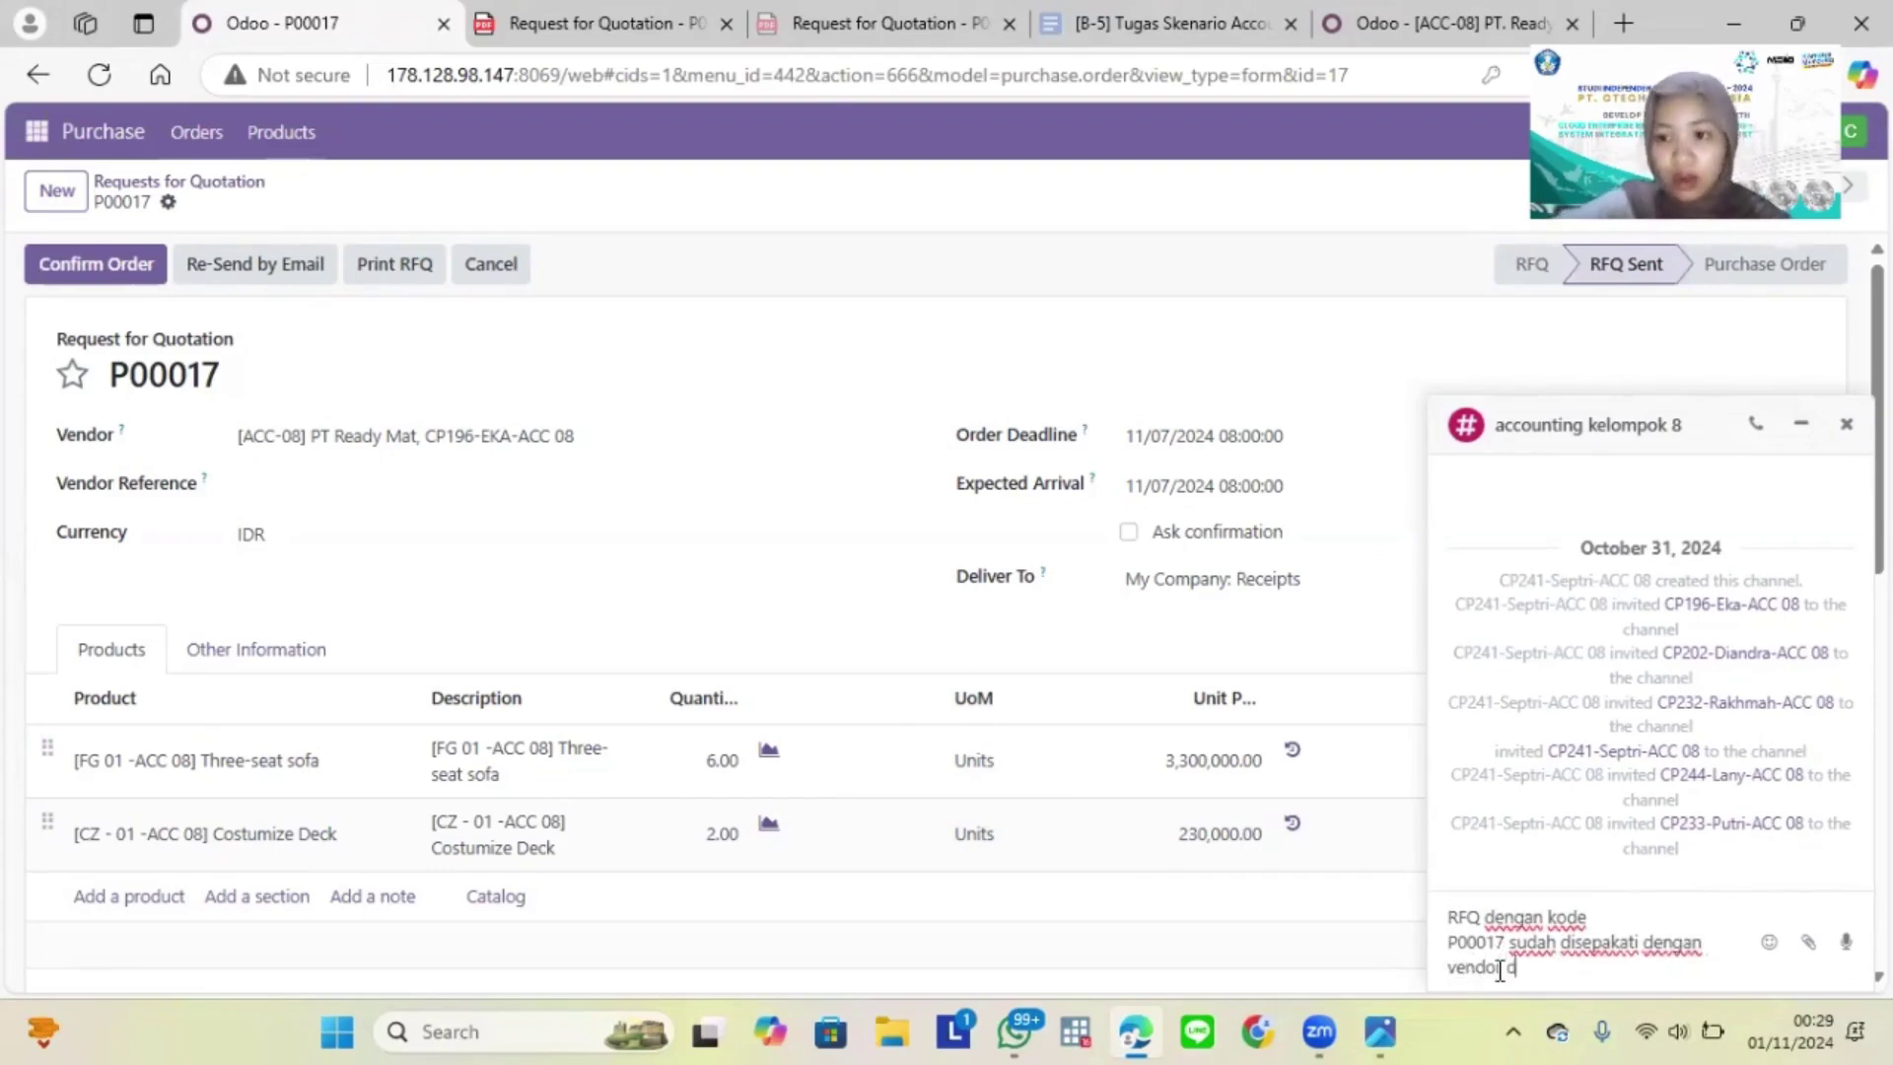
text( dan bisa )
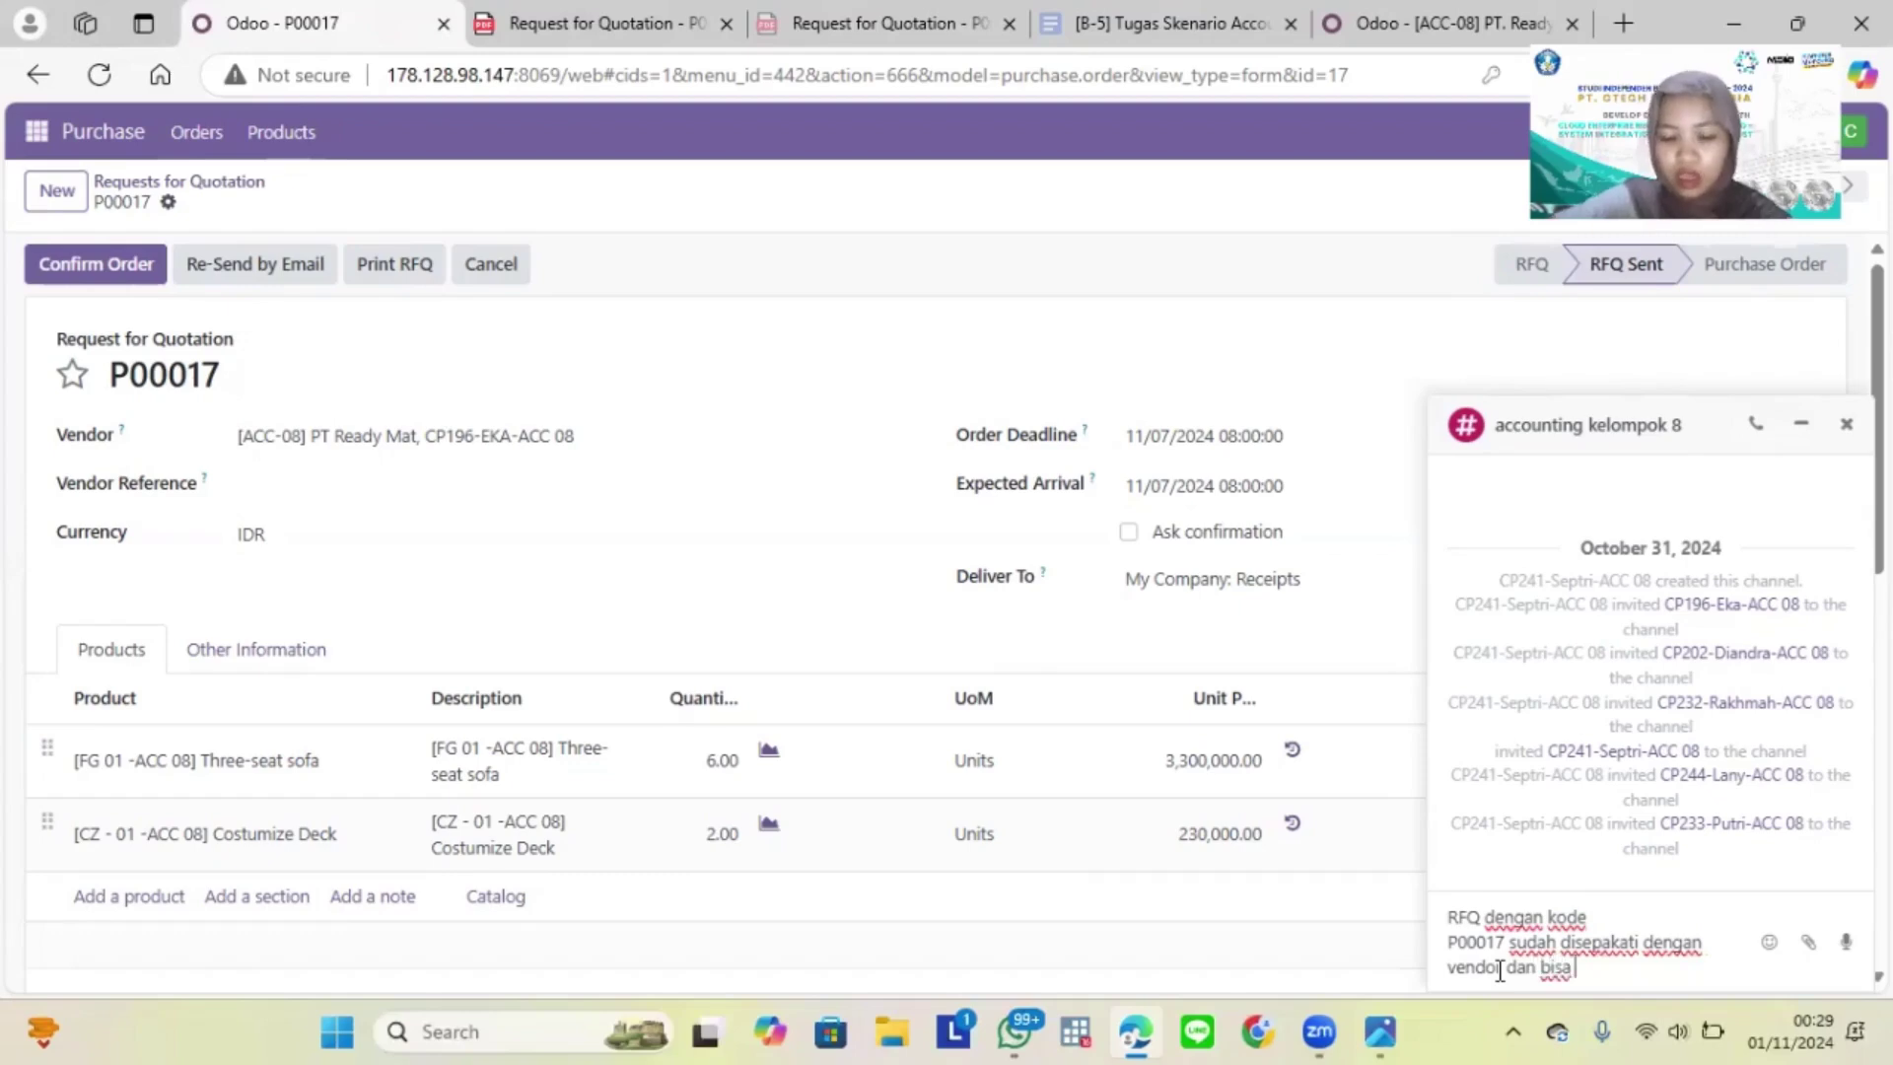
text(dikonfirmasi oleh)
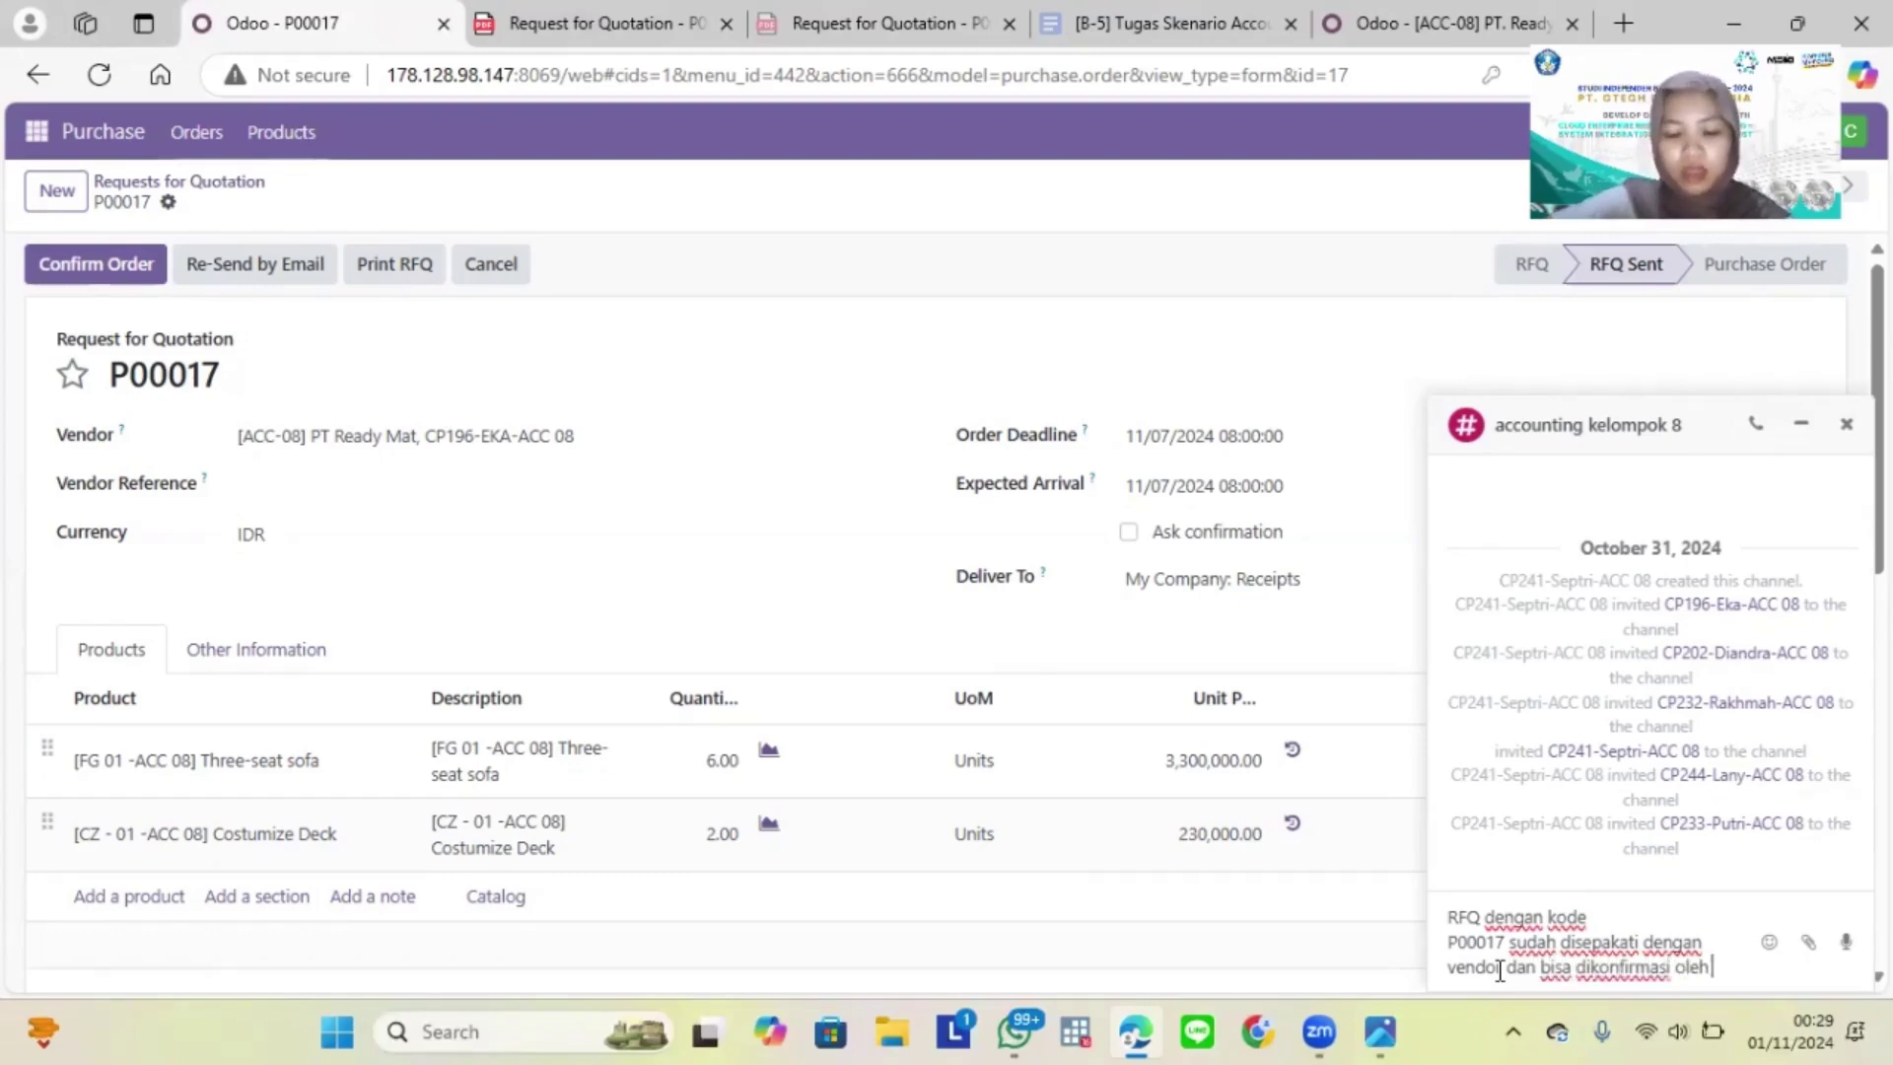
text( manager p)
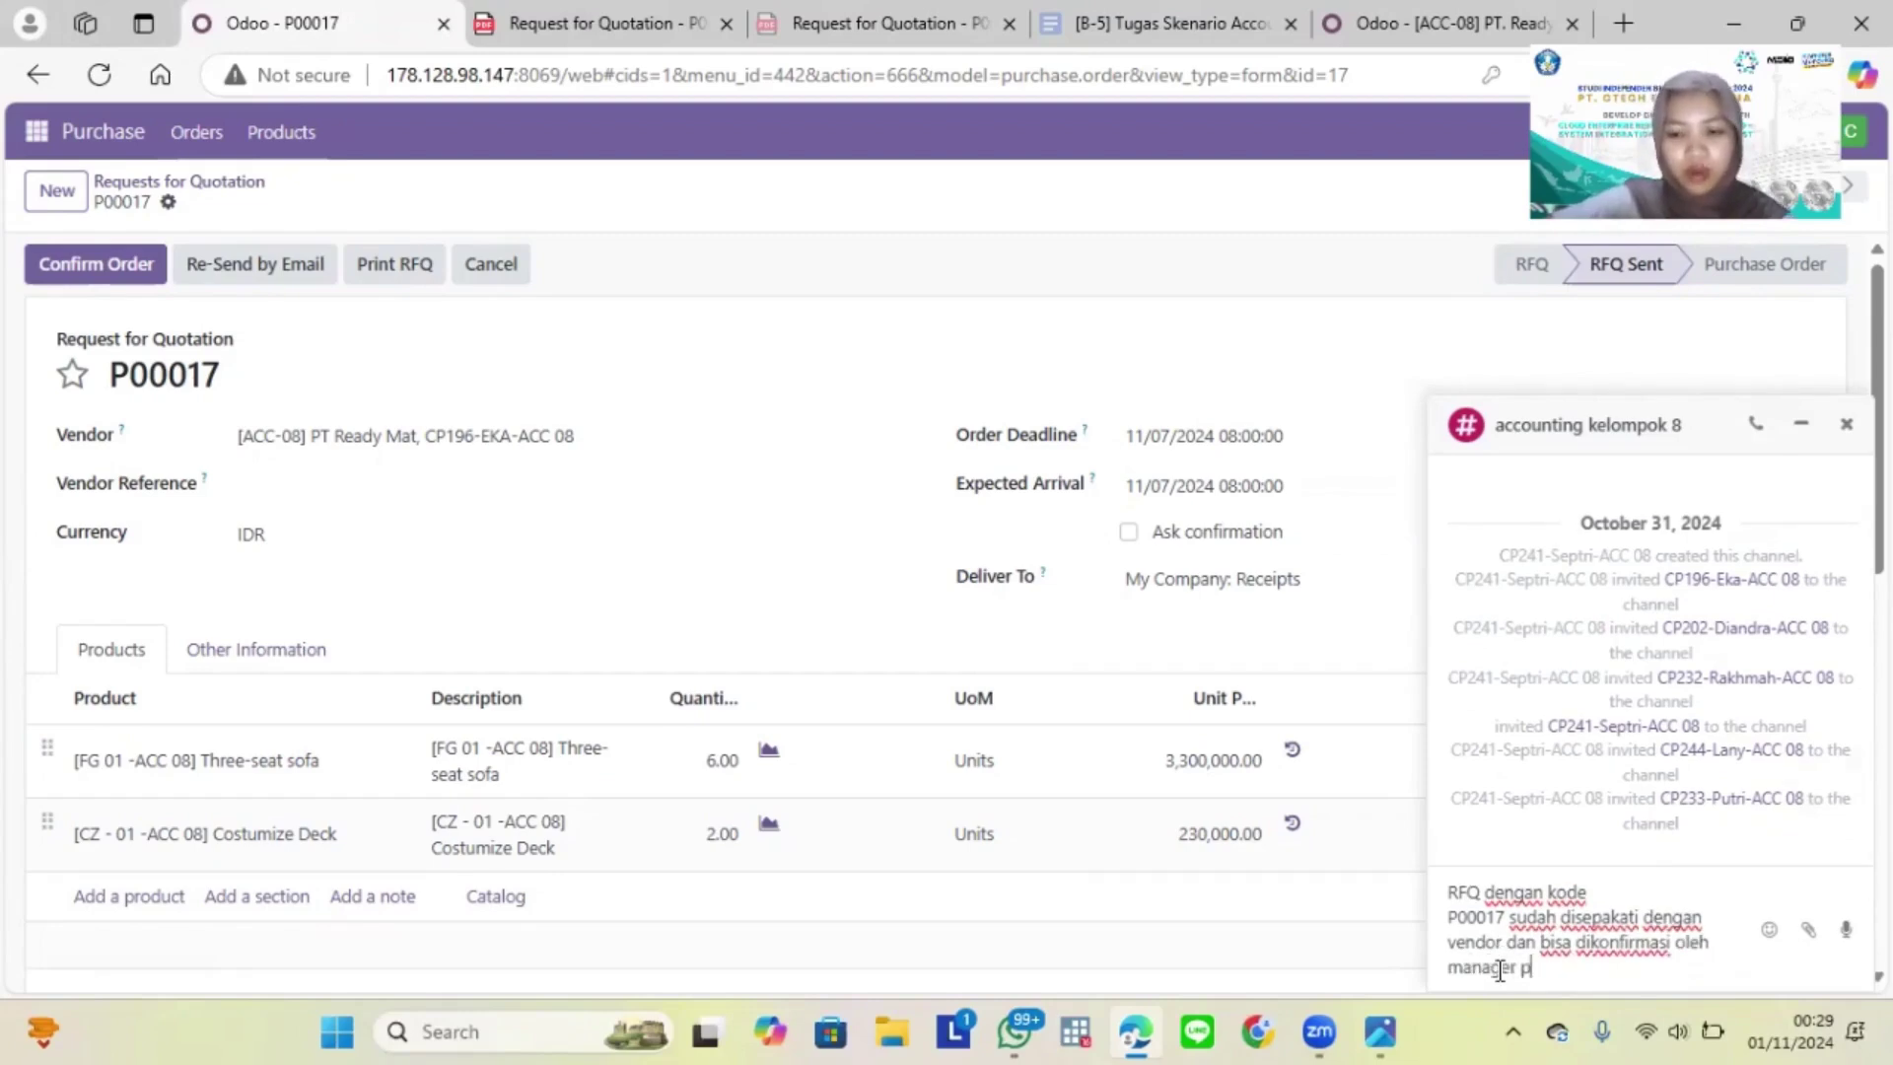
text(urch)
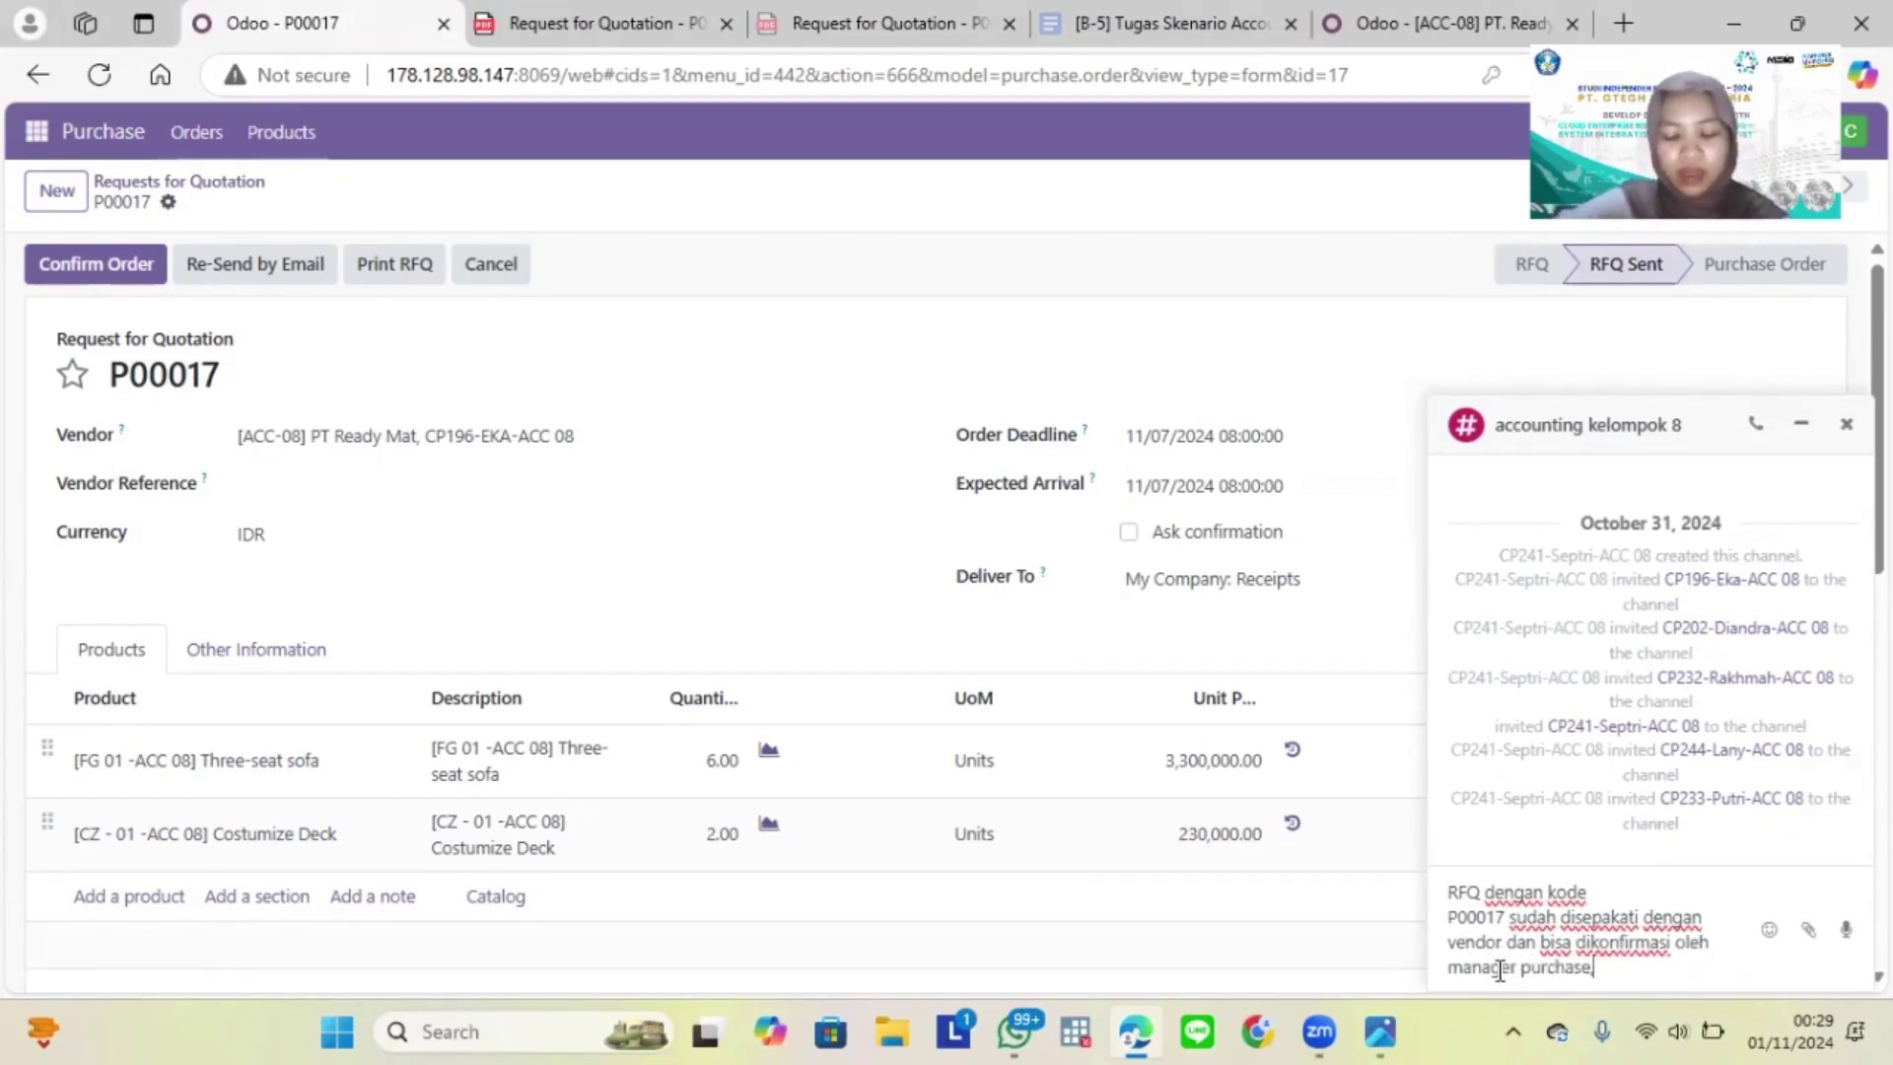
text(ase, terimak)
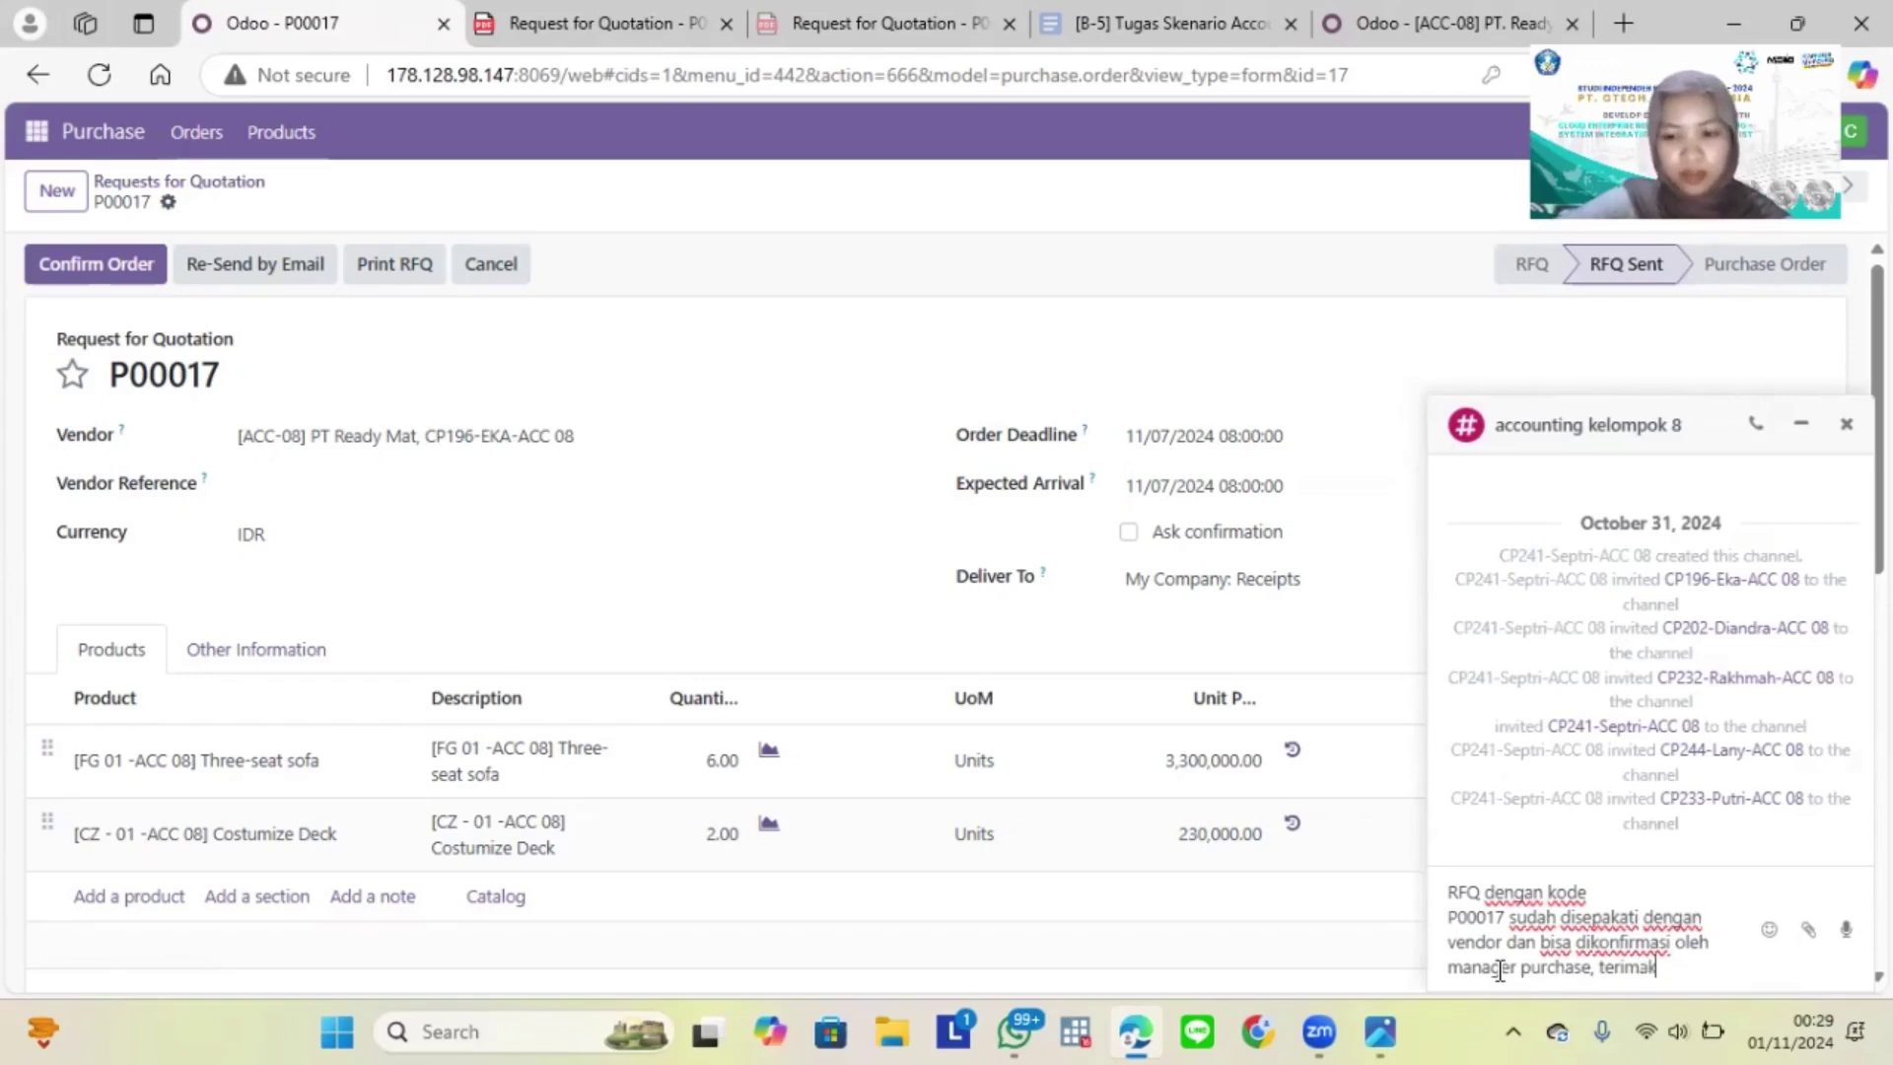
text(asih)
key(Return)
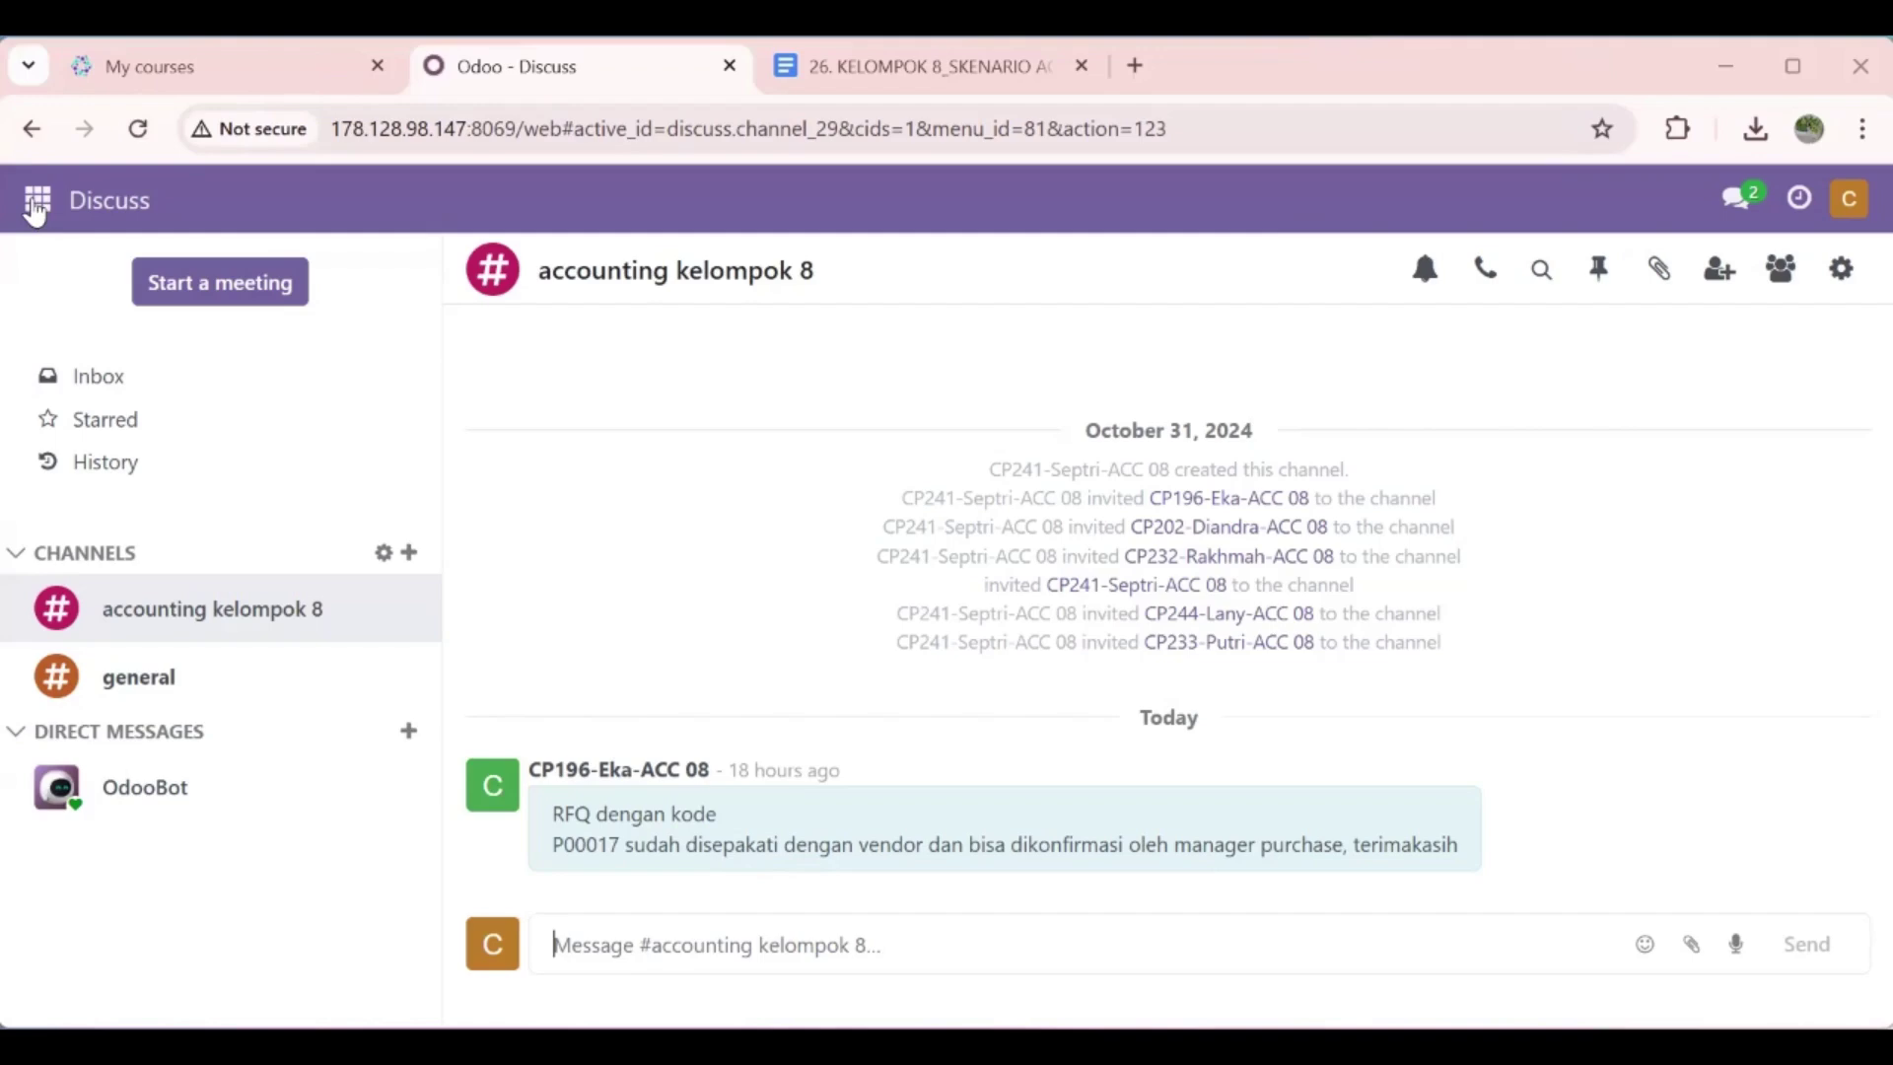
Step: Switch to the Purchase app and open quotation P00017 from the RFQ list
click(37, 209)
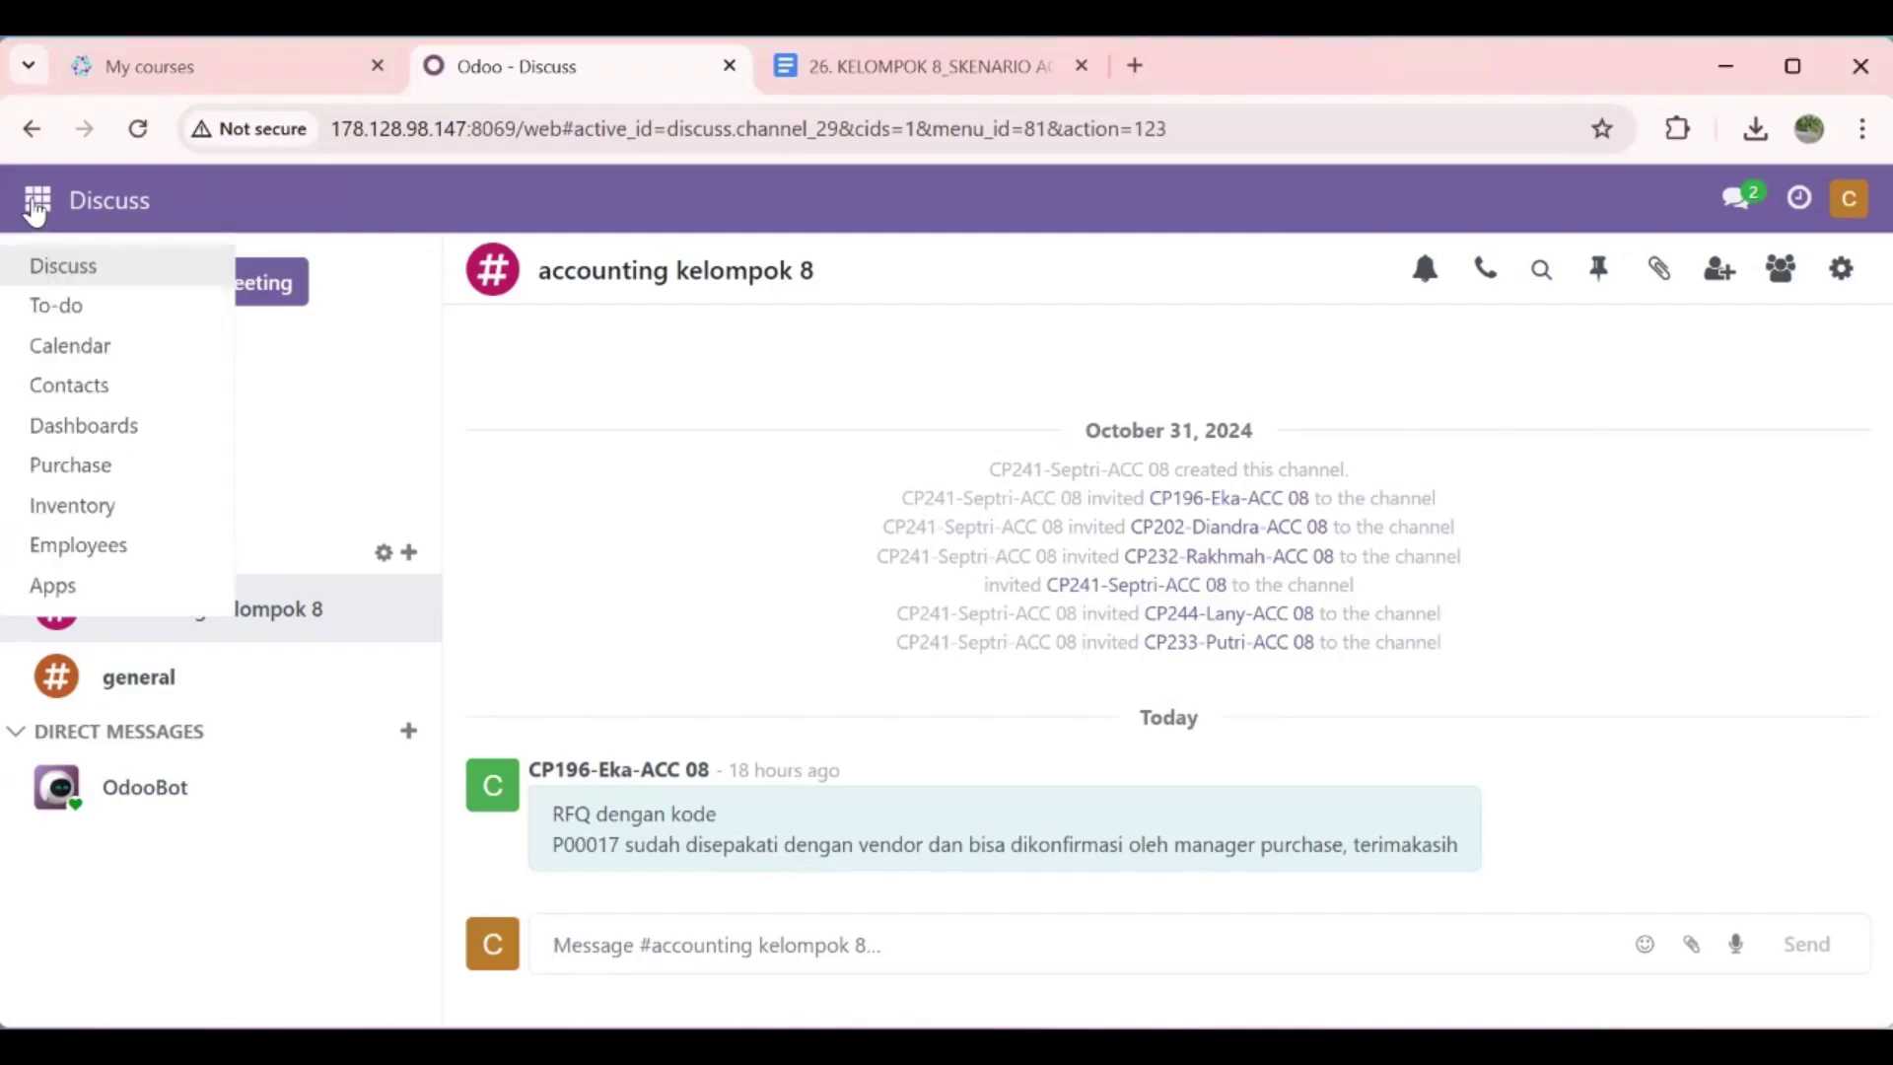
click(150, 483)
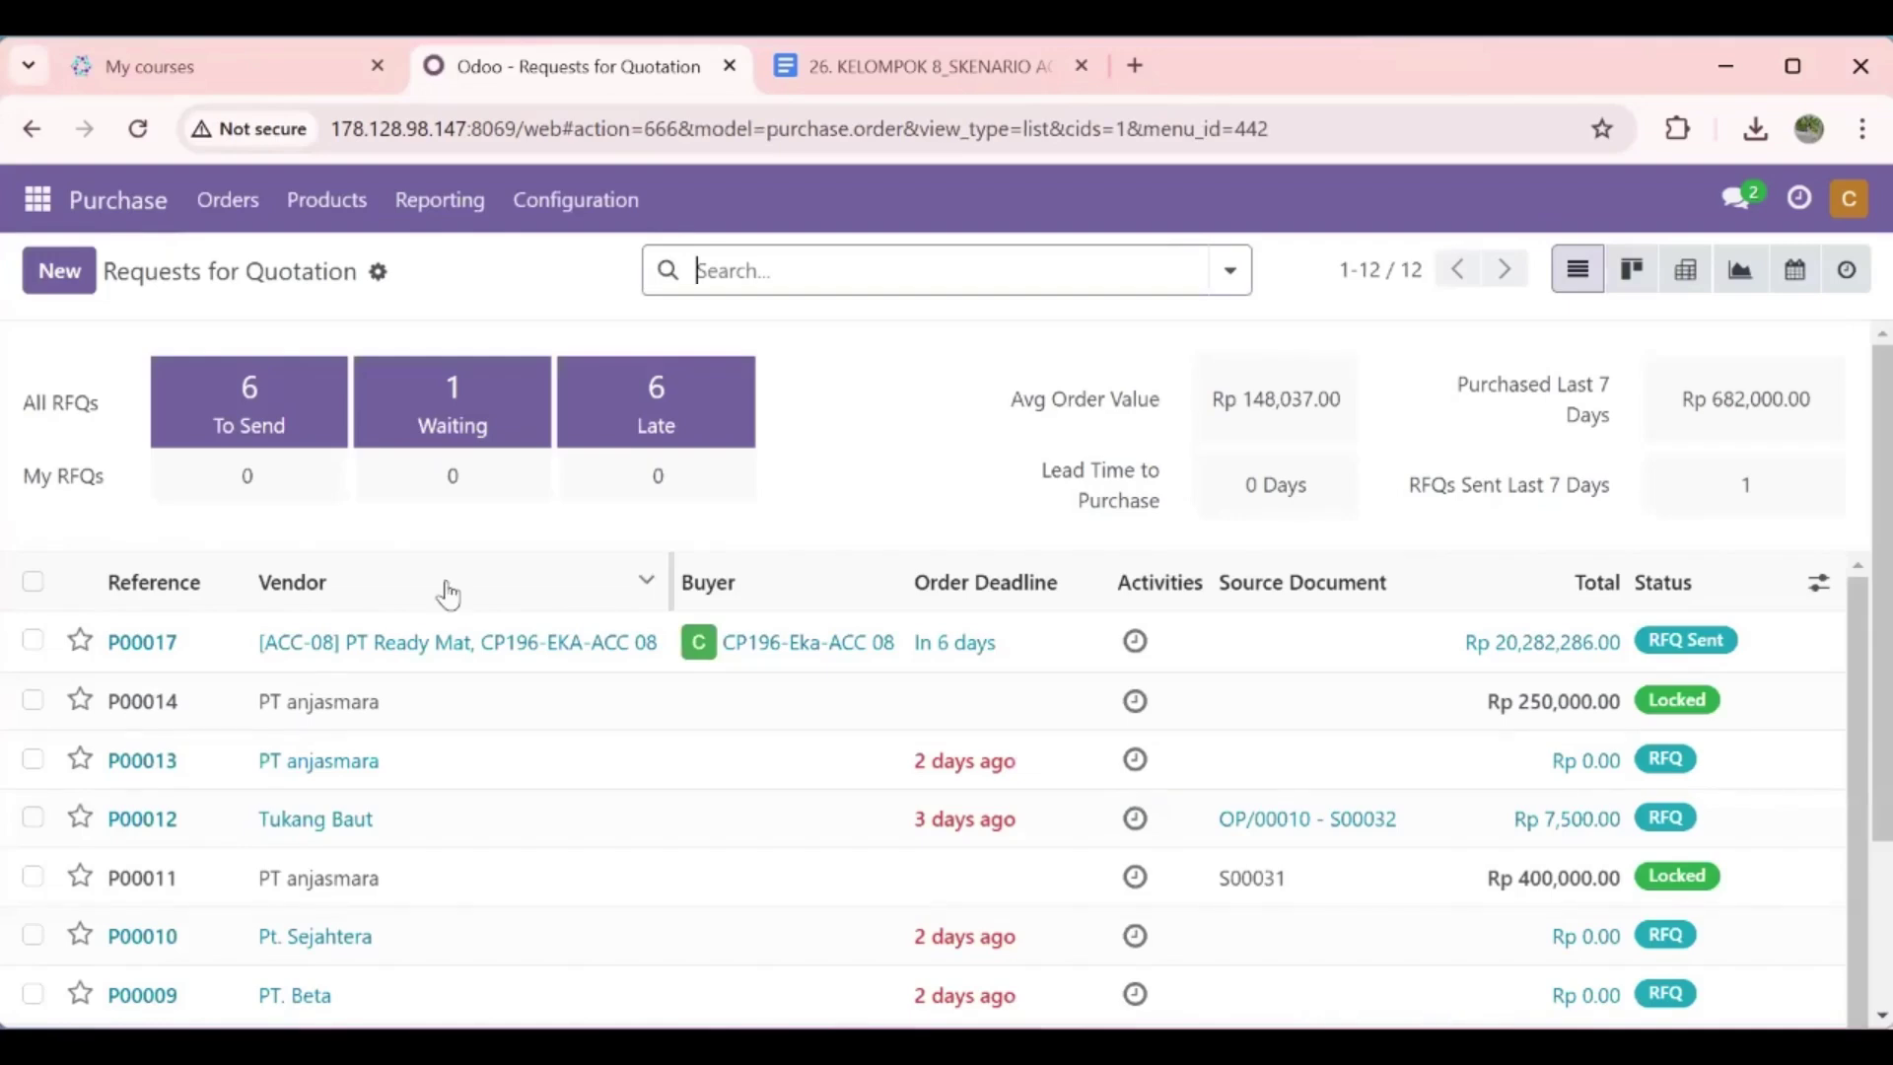
click(471, 656)
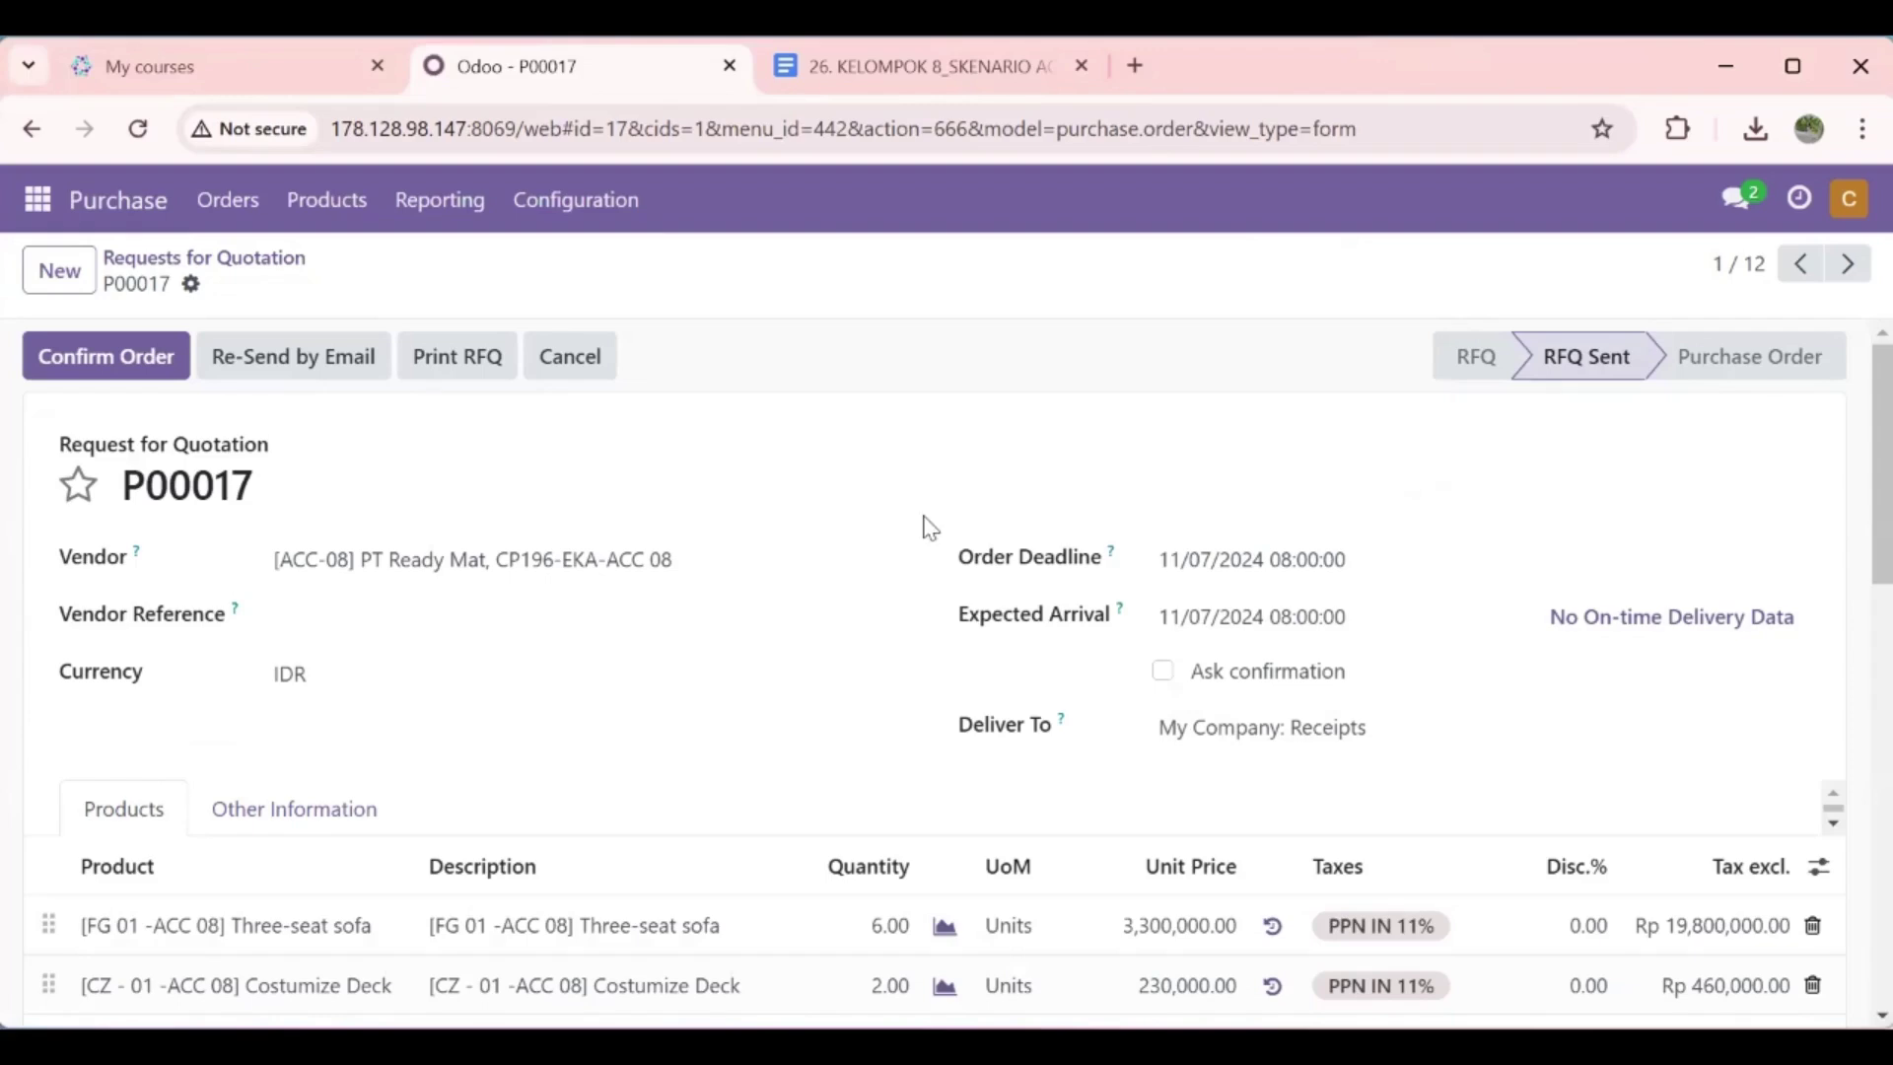
Step: Confirm P00017 as a purchase order and open its receipt WH/IN/00017
double_click(847, 451)
click(847, 452)
click(128, 365)
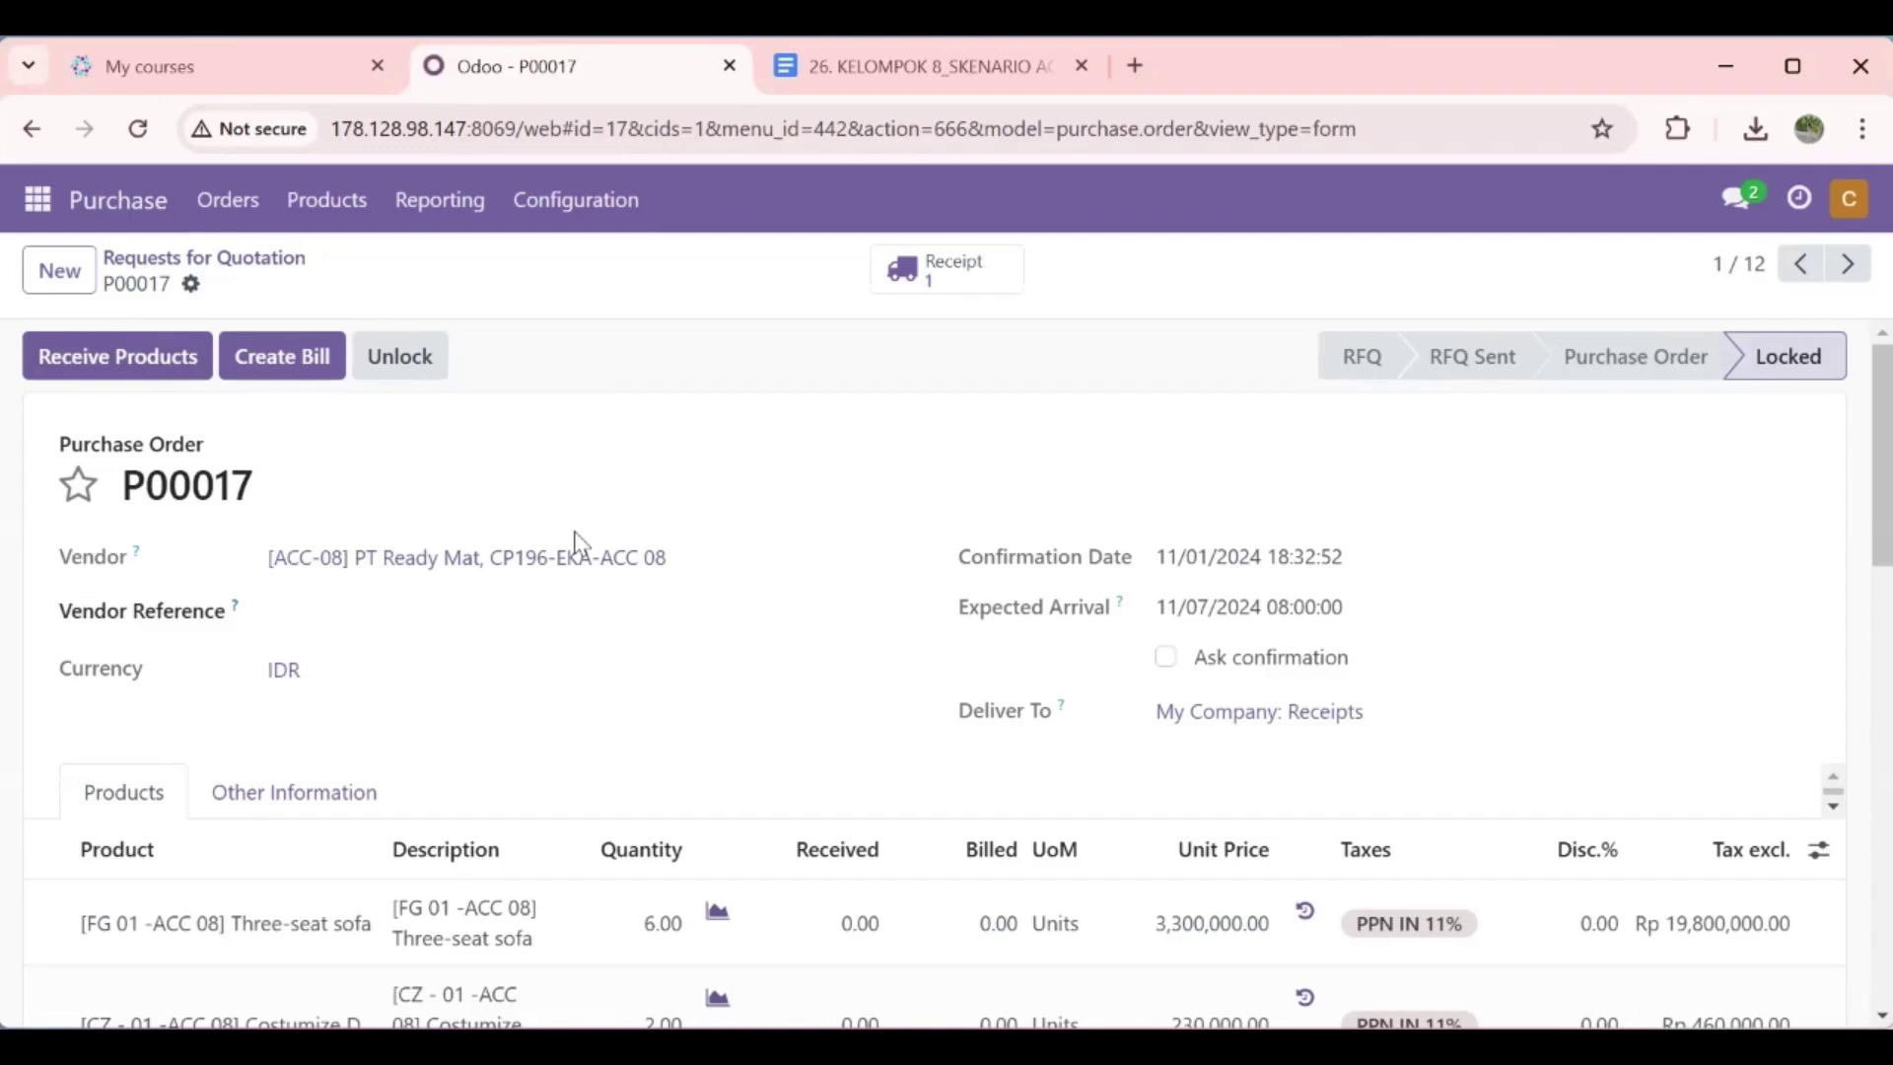
click(154, 374)
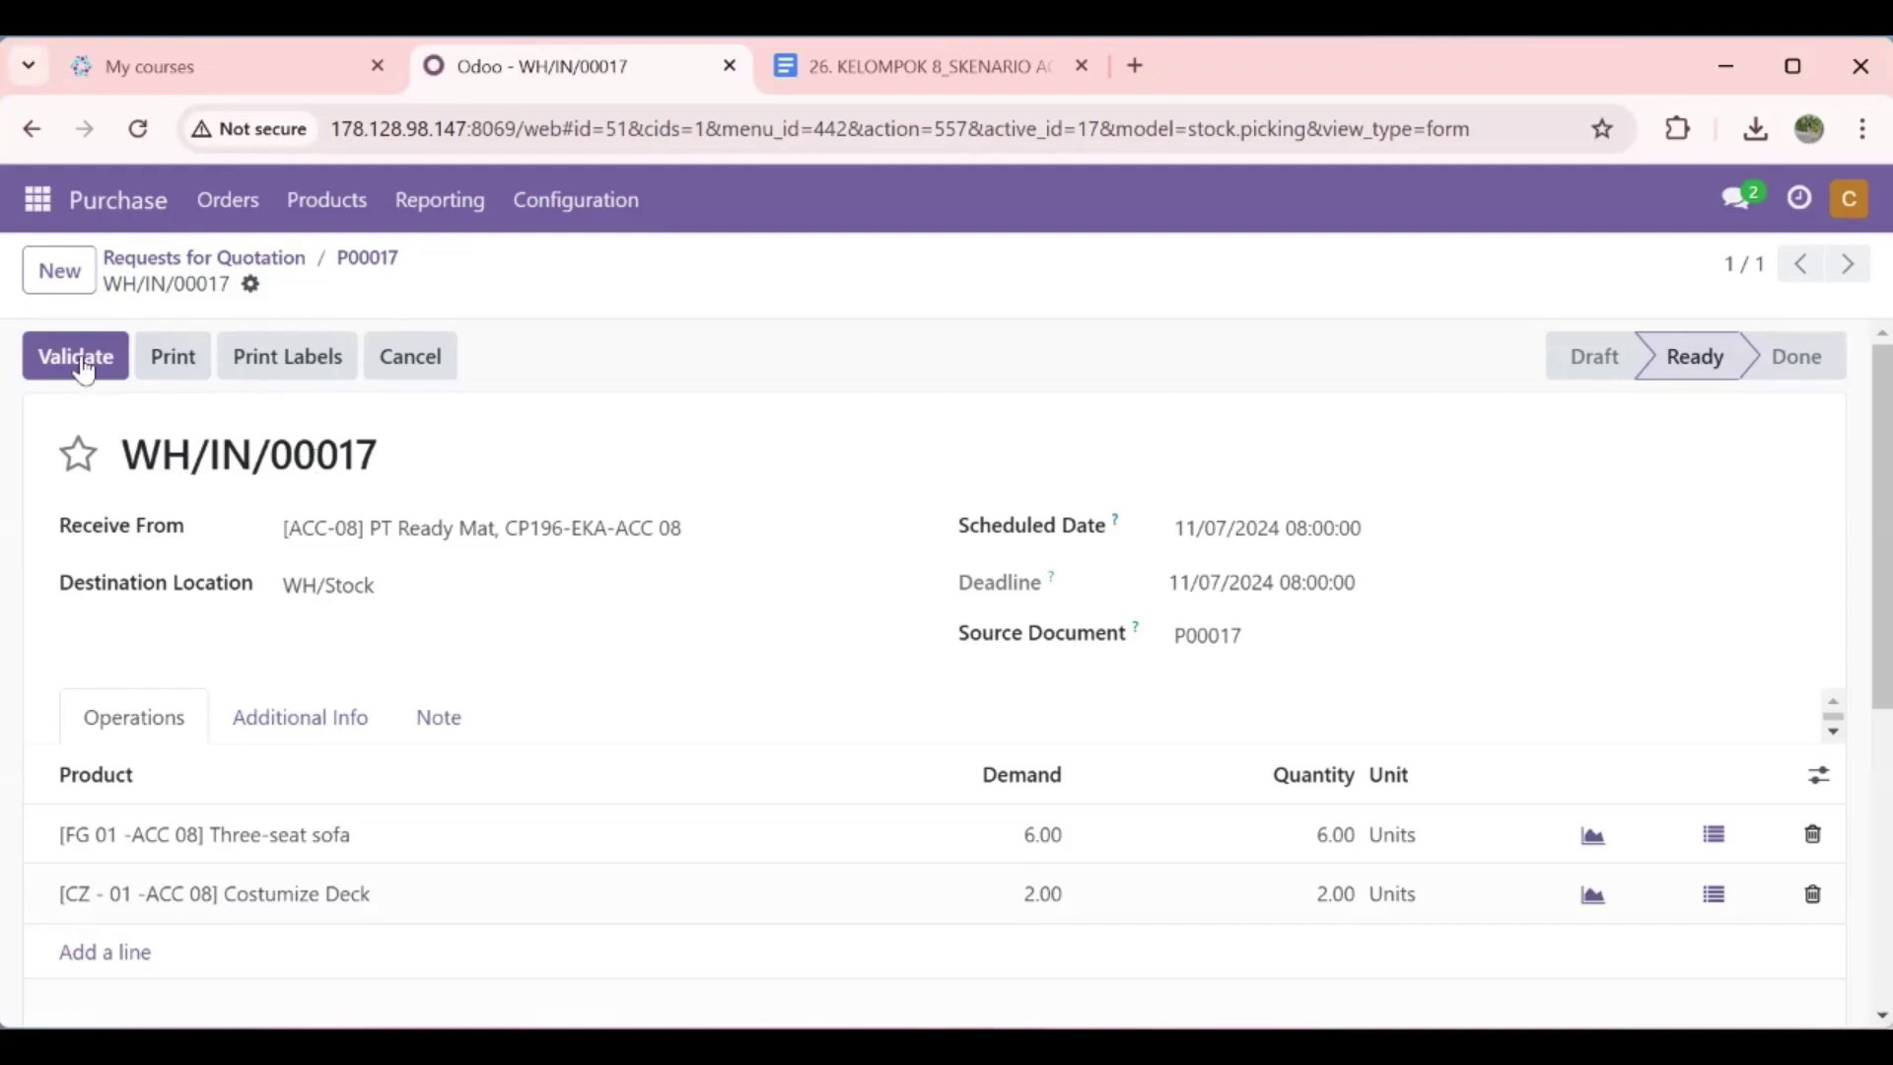
Step: Validate receipt WH/IN/00017, then reopen P00017 showing 6.00 sofas and 2.00 decks received
click(83, 369)
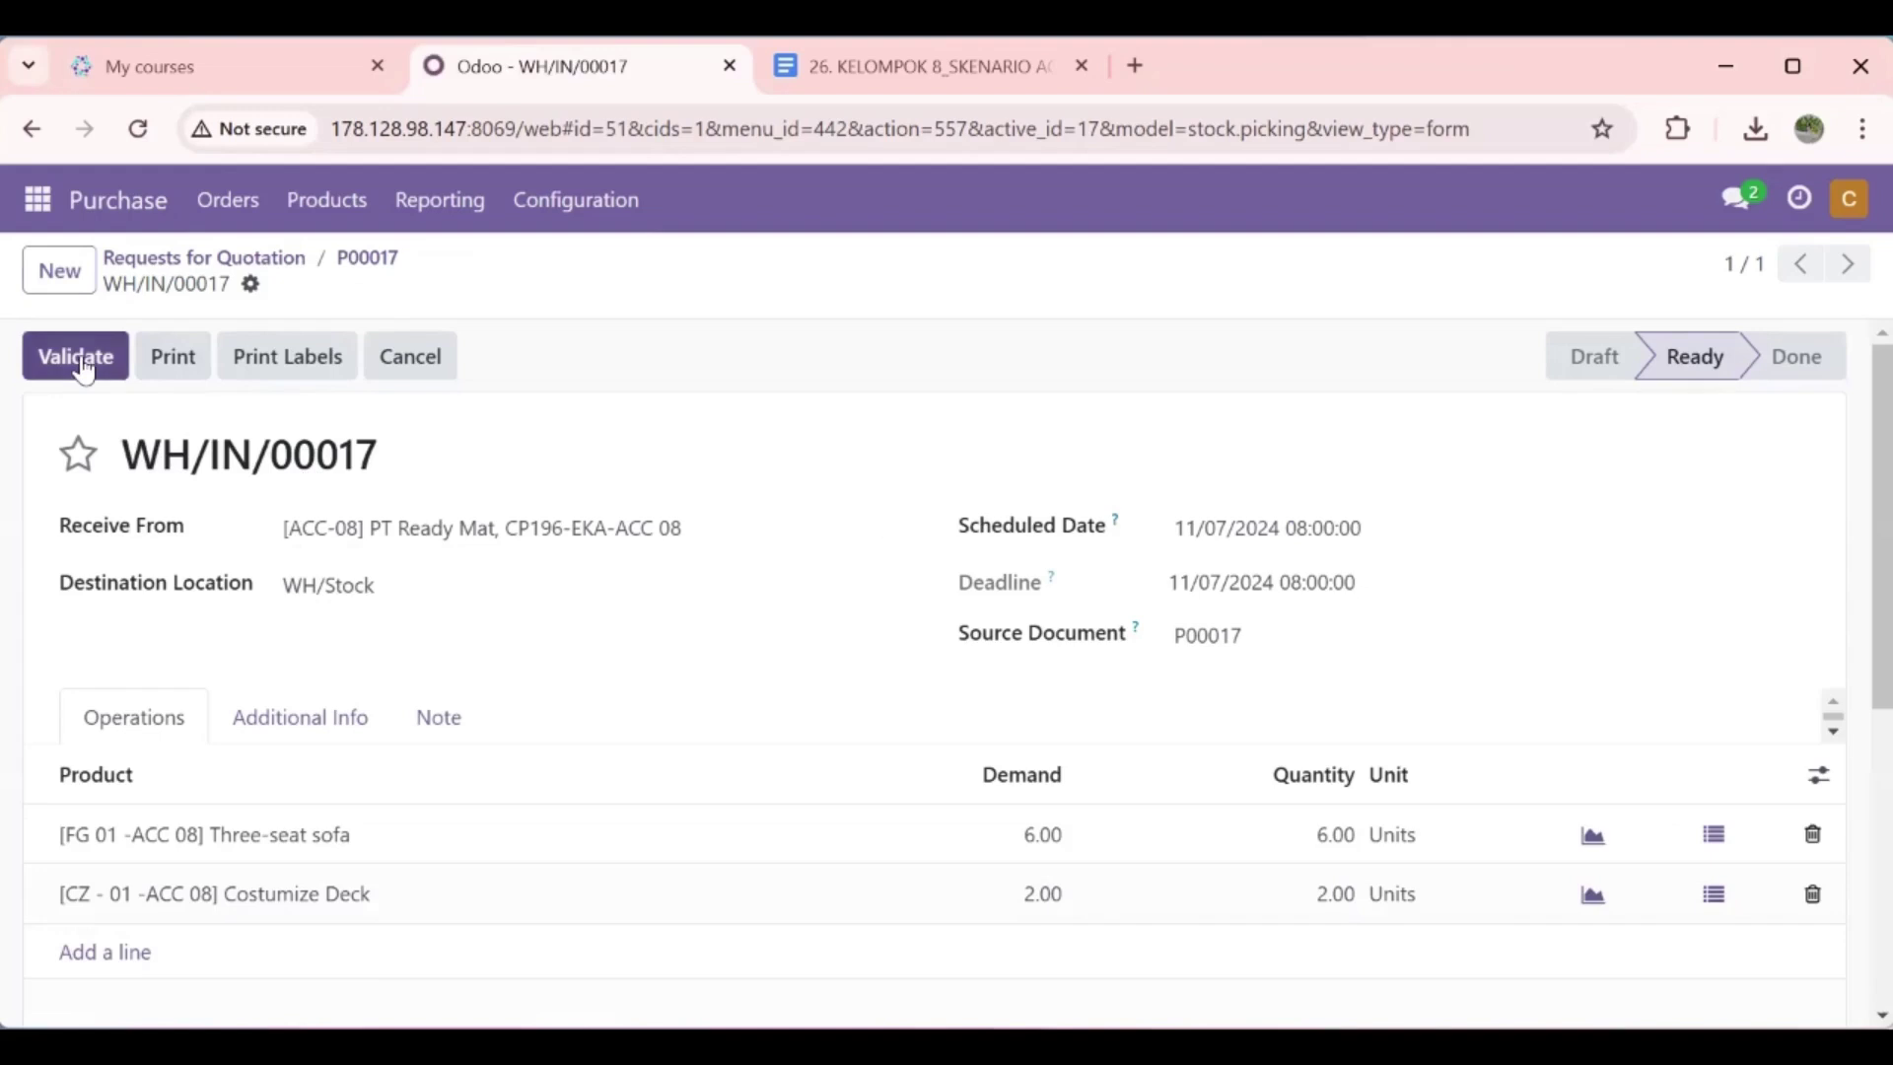
click(84, 370)
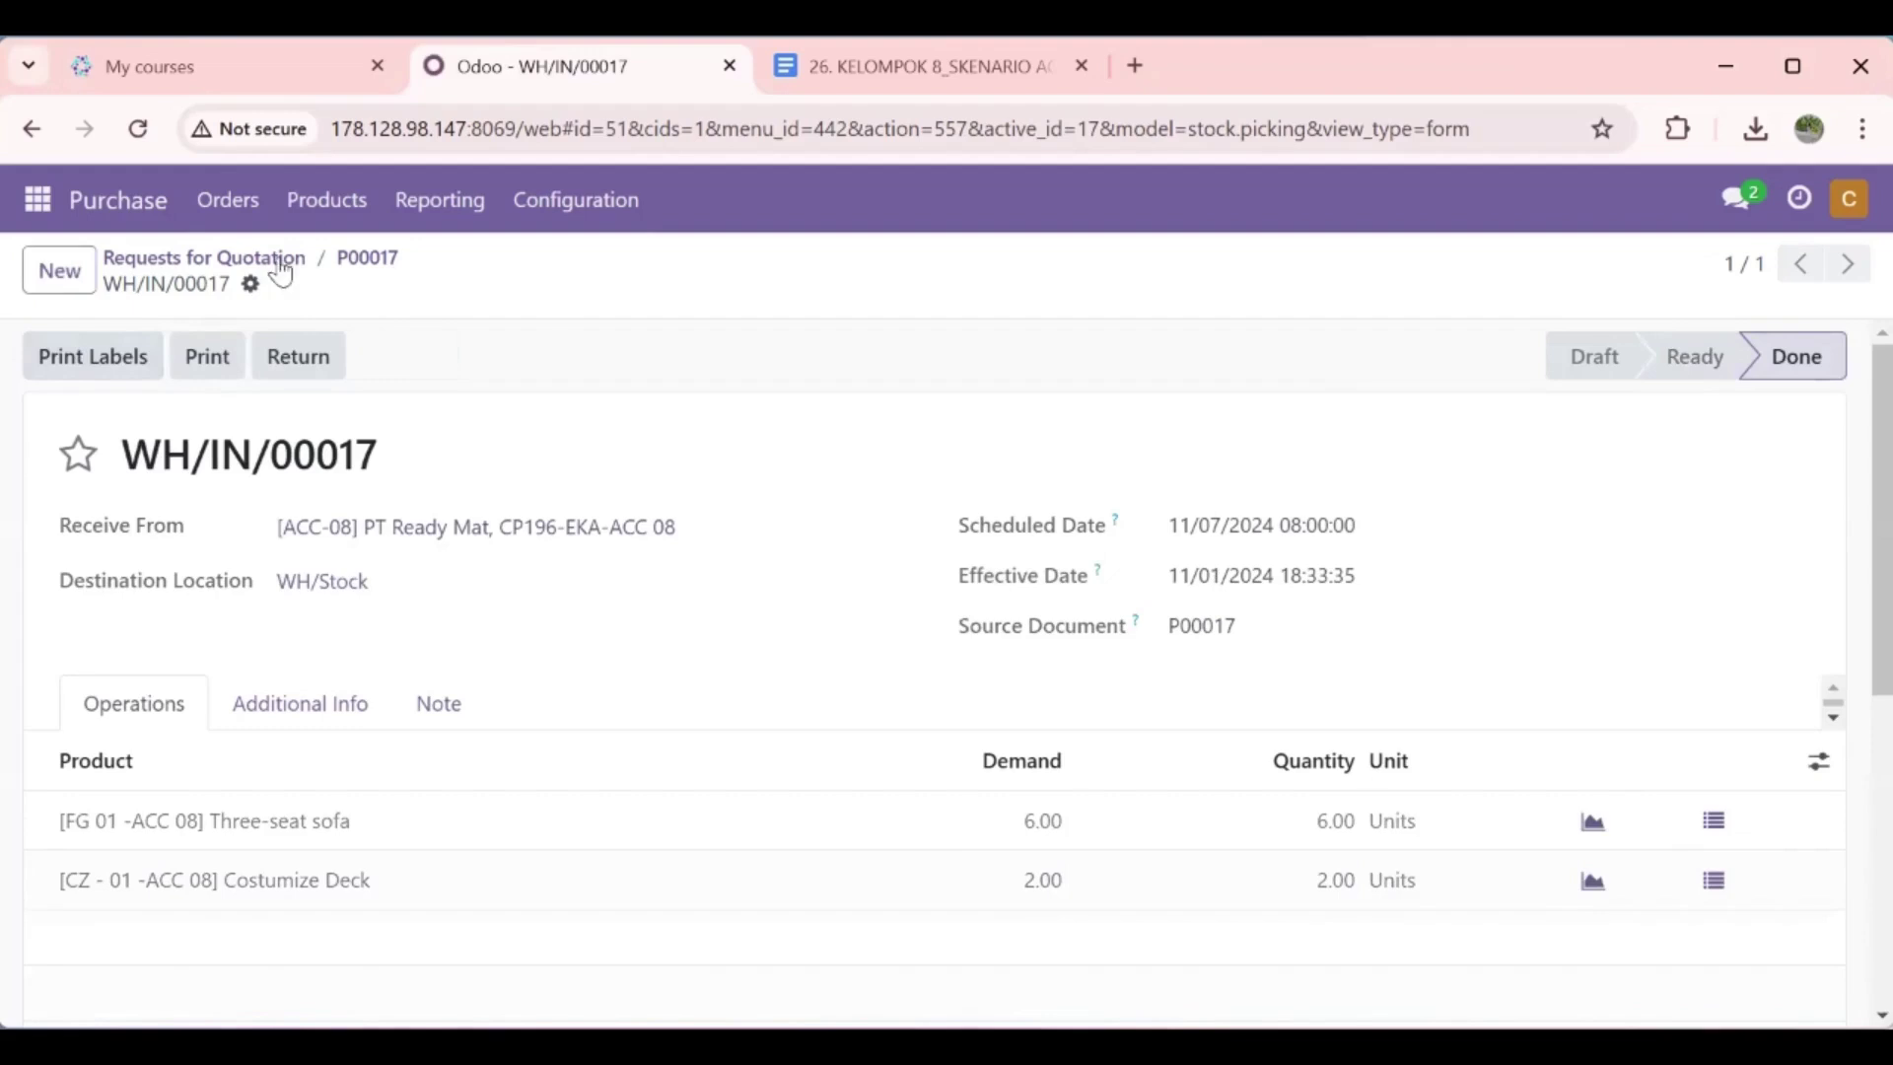
click(235, 223)
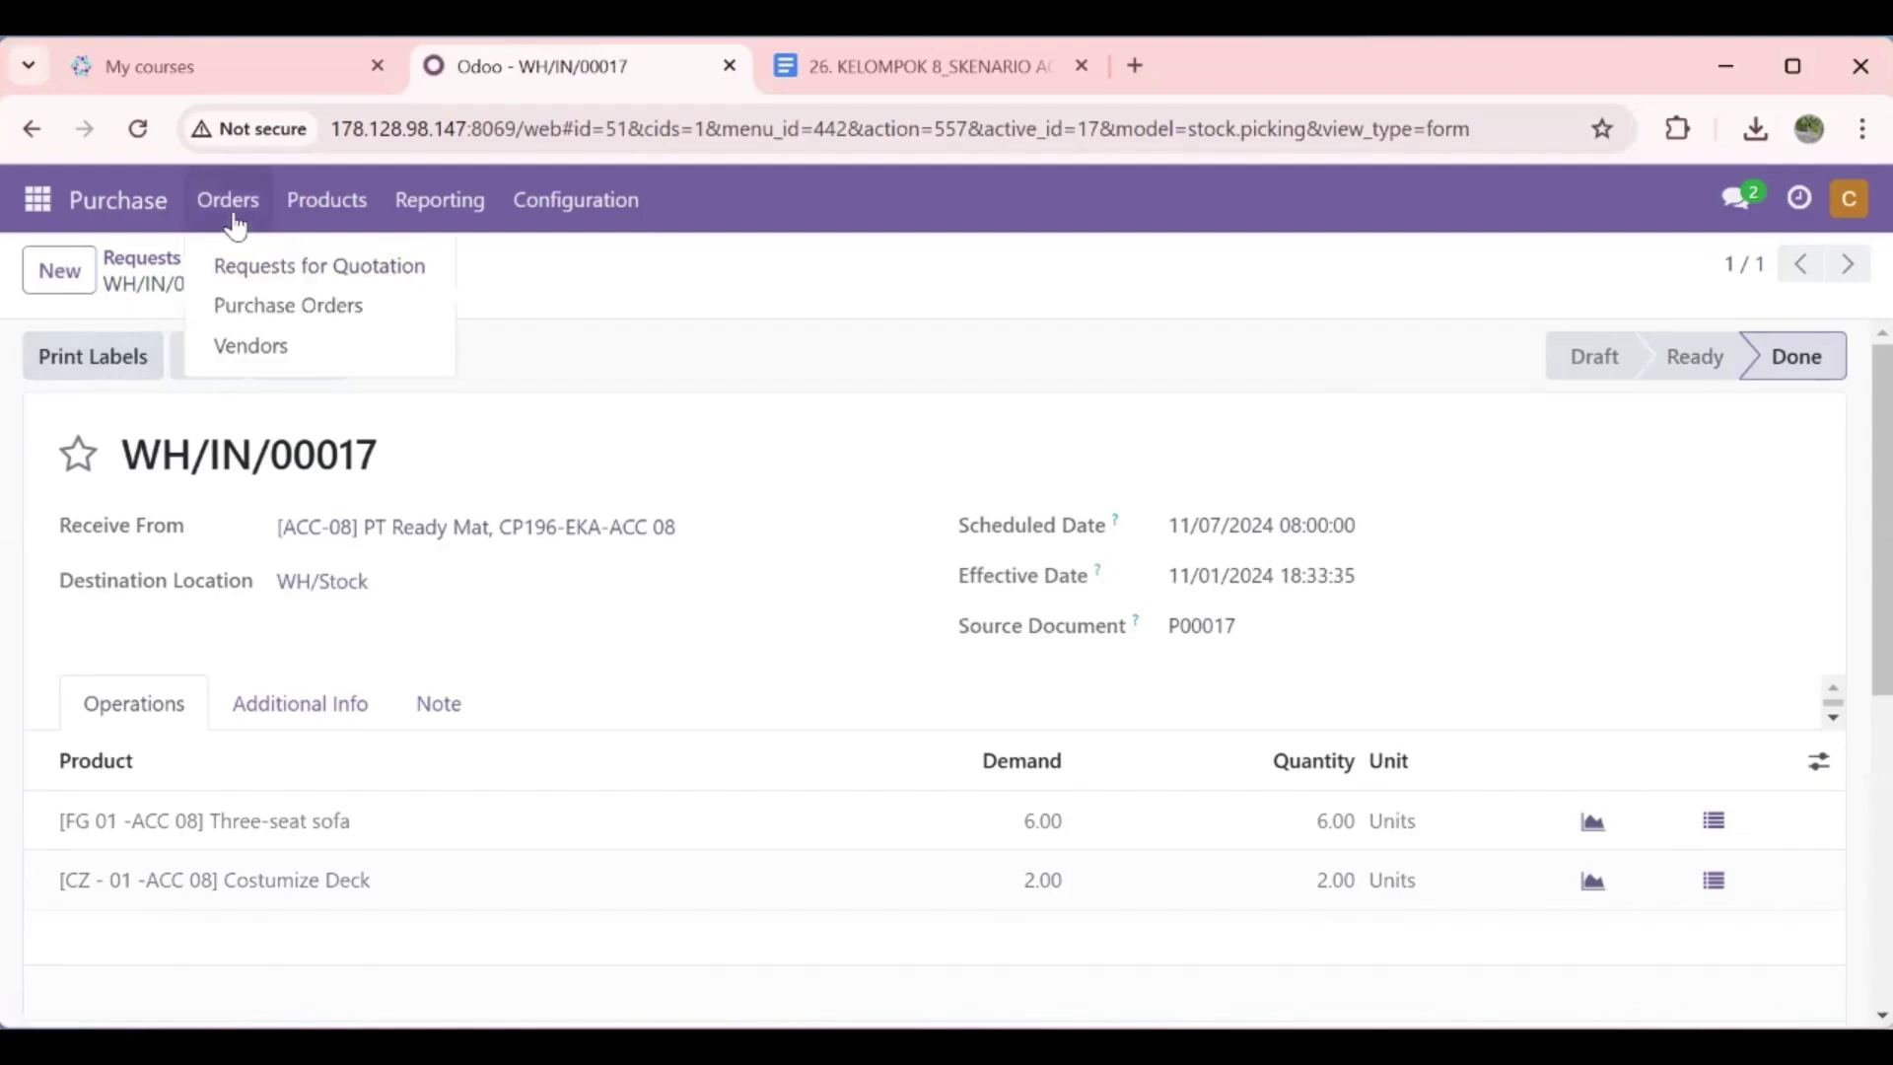
click(273, 305)
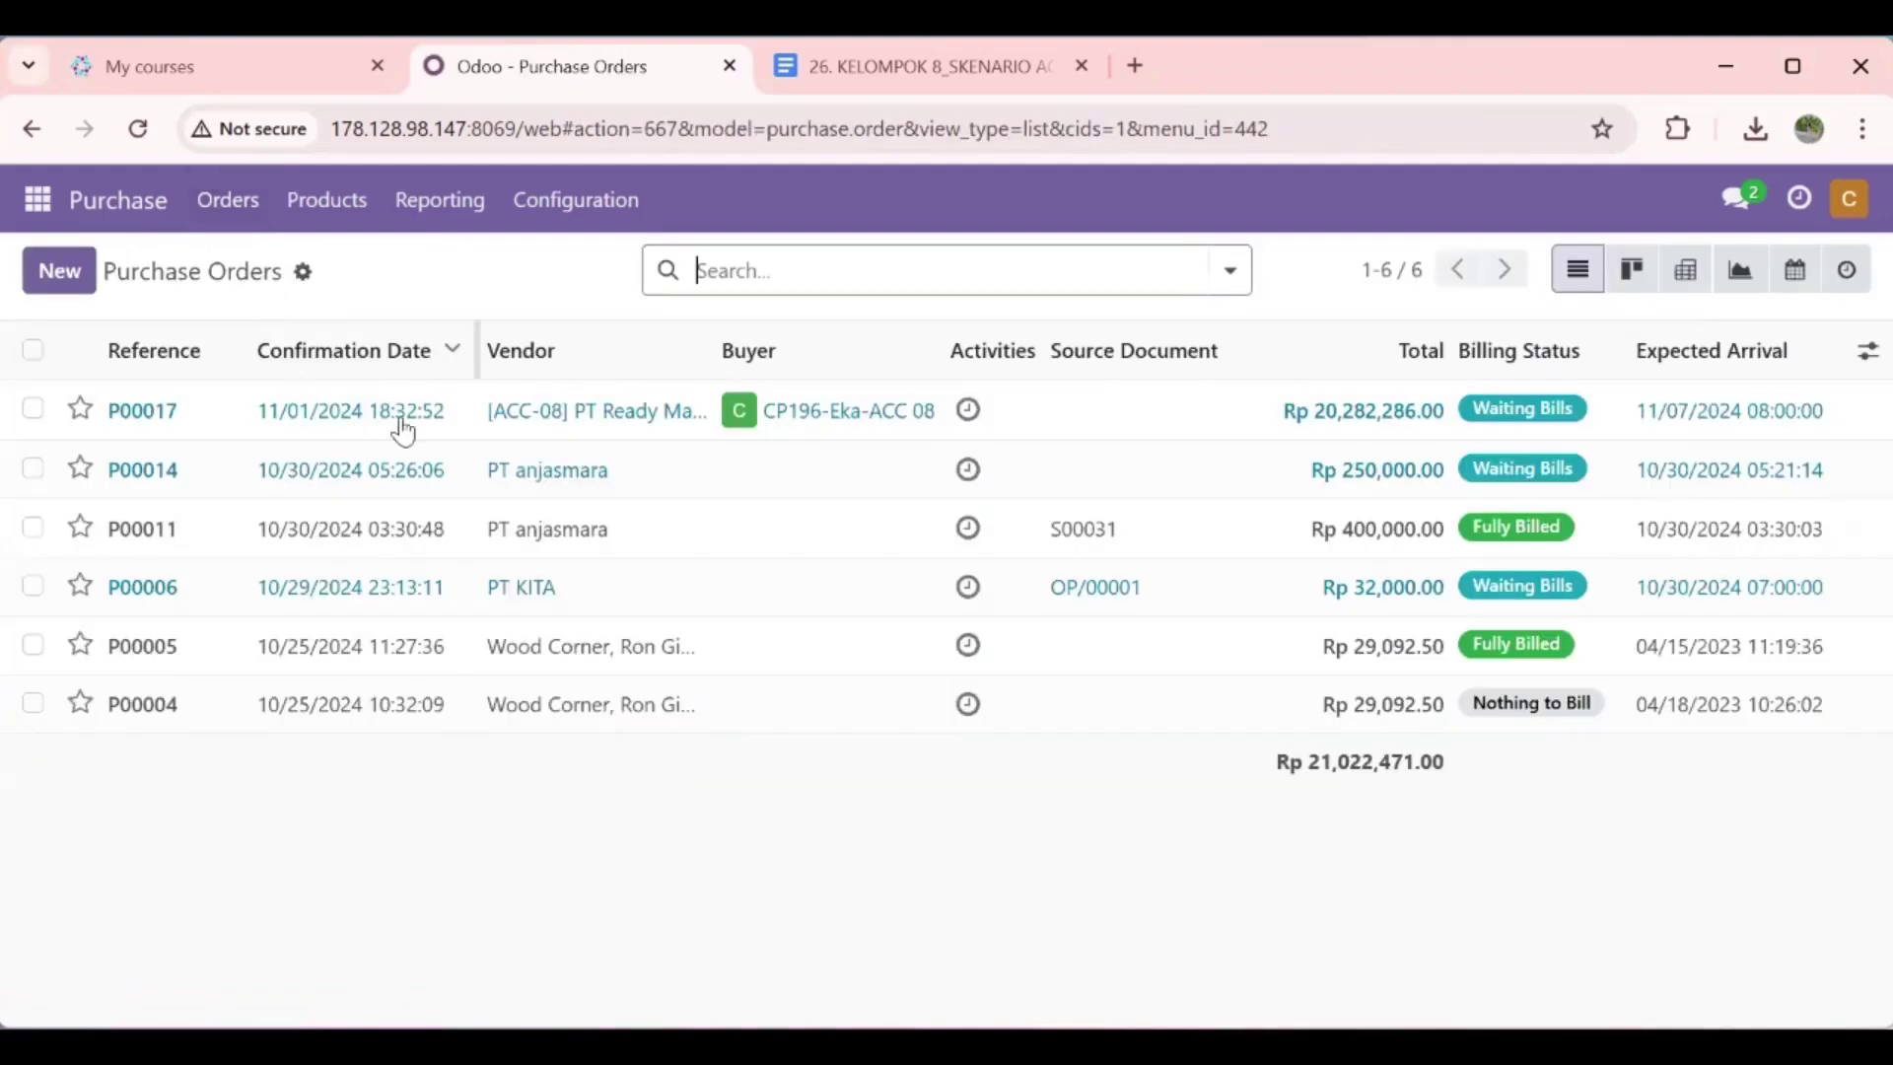
click(403, 431)
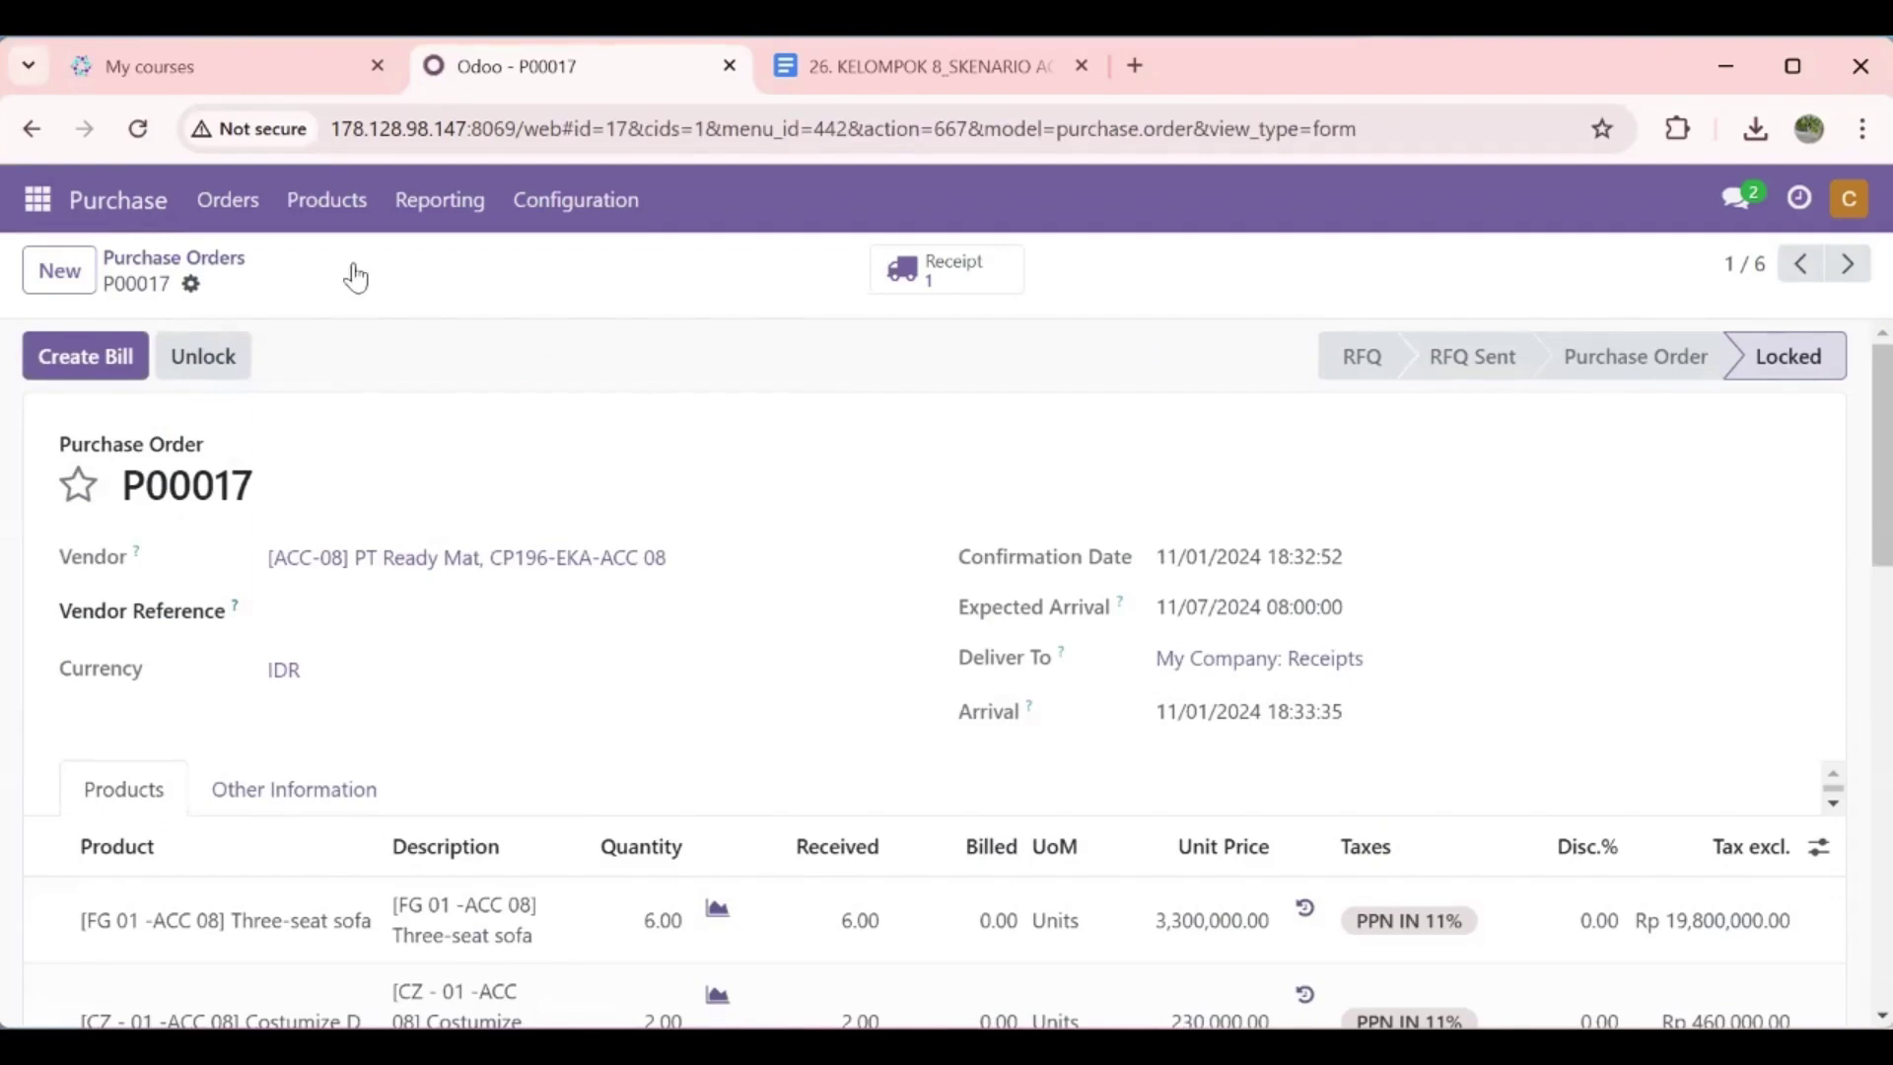
click(20, 194)
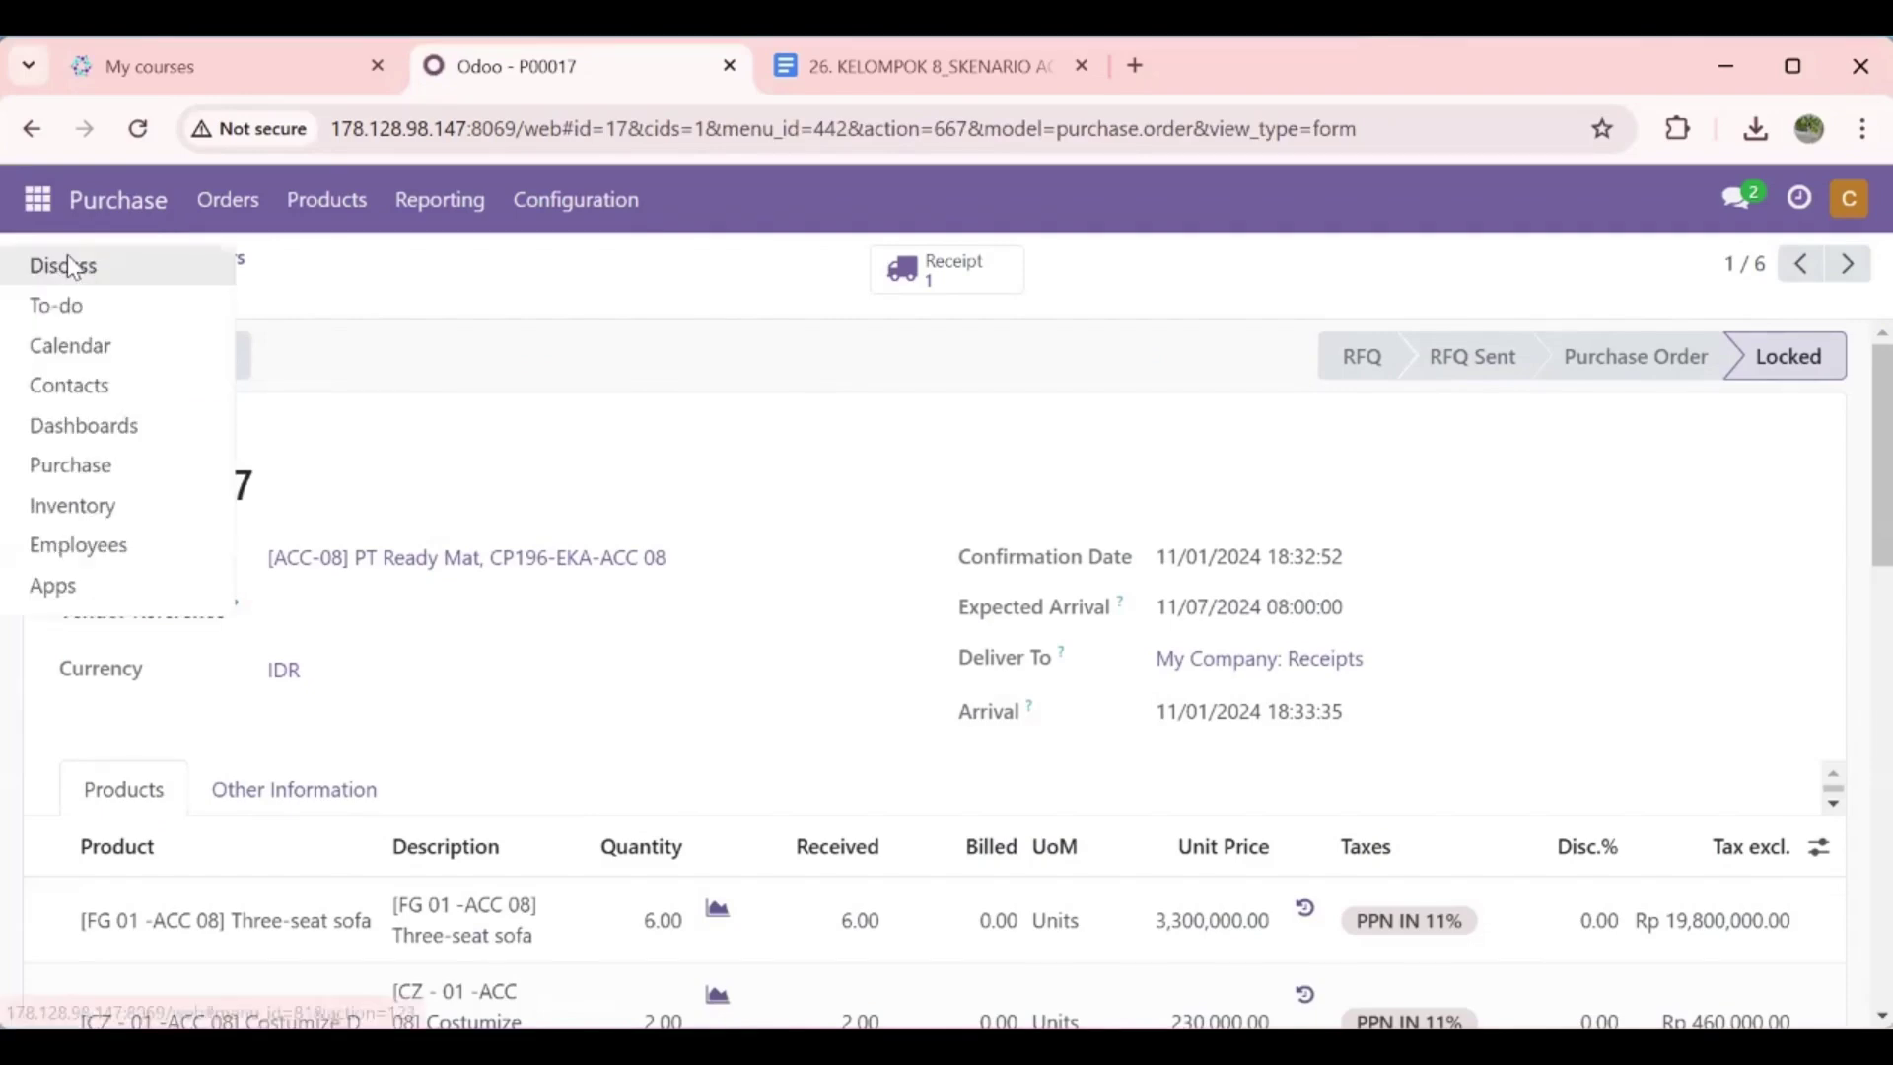
Step: In Discuss, post that P00017 is confirmed and received, @-mentioning the accounting teammate to create the vendor bill
click(69, 266)
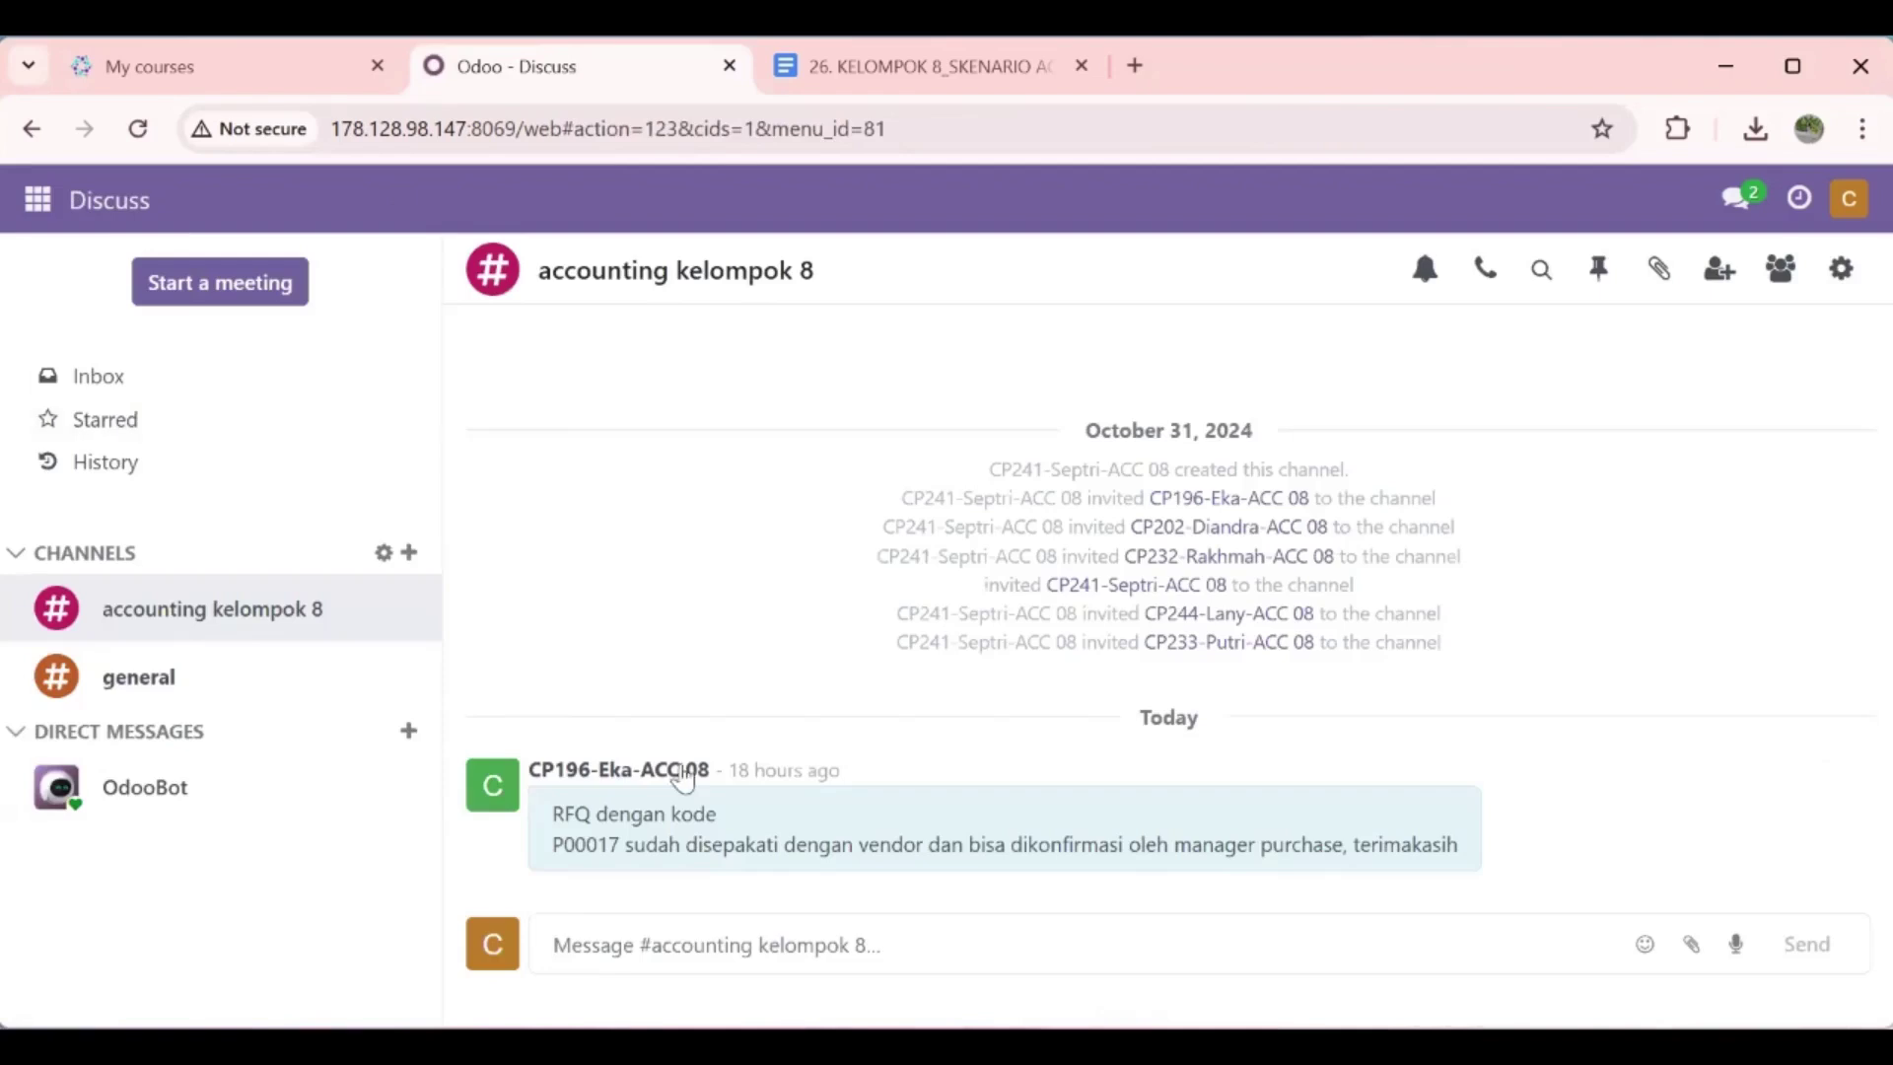
click(671, 944)
text(untuk)
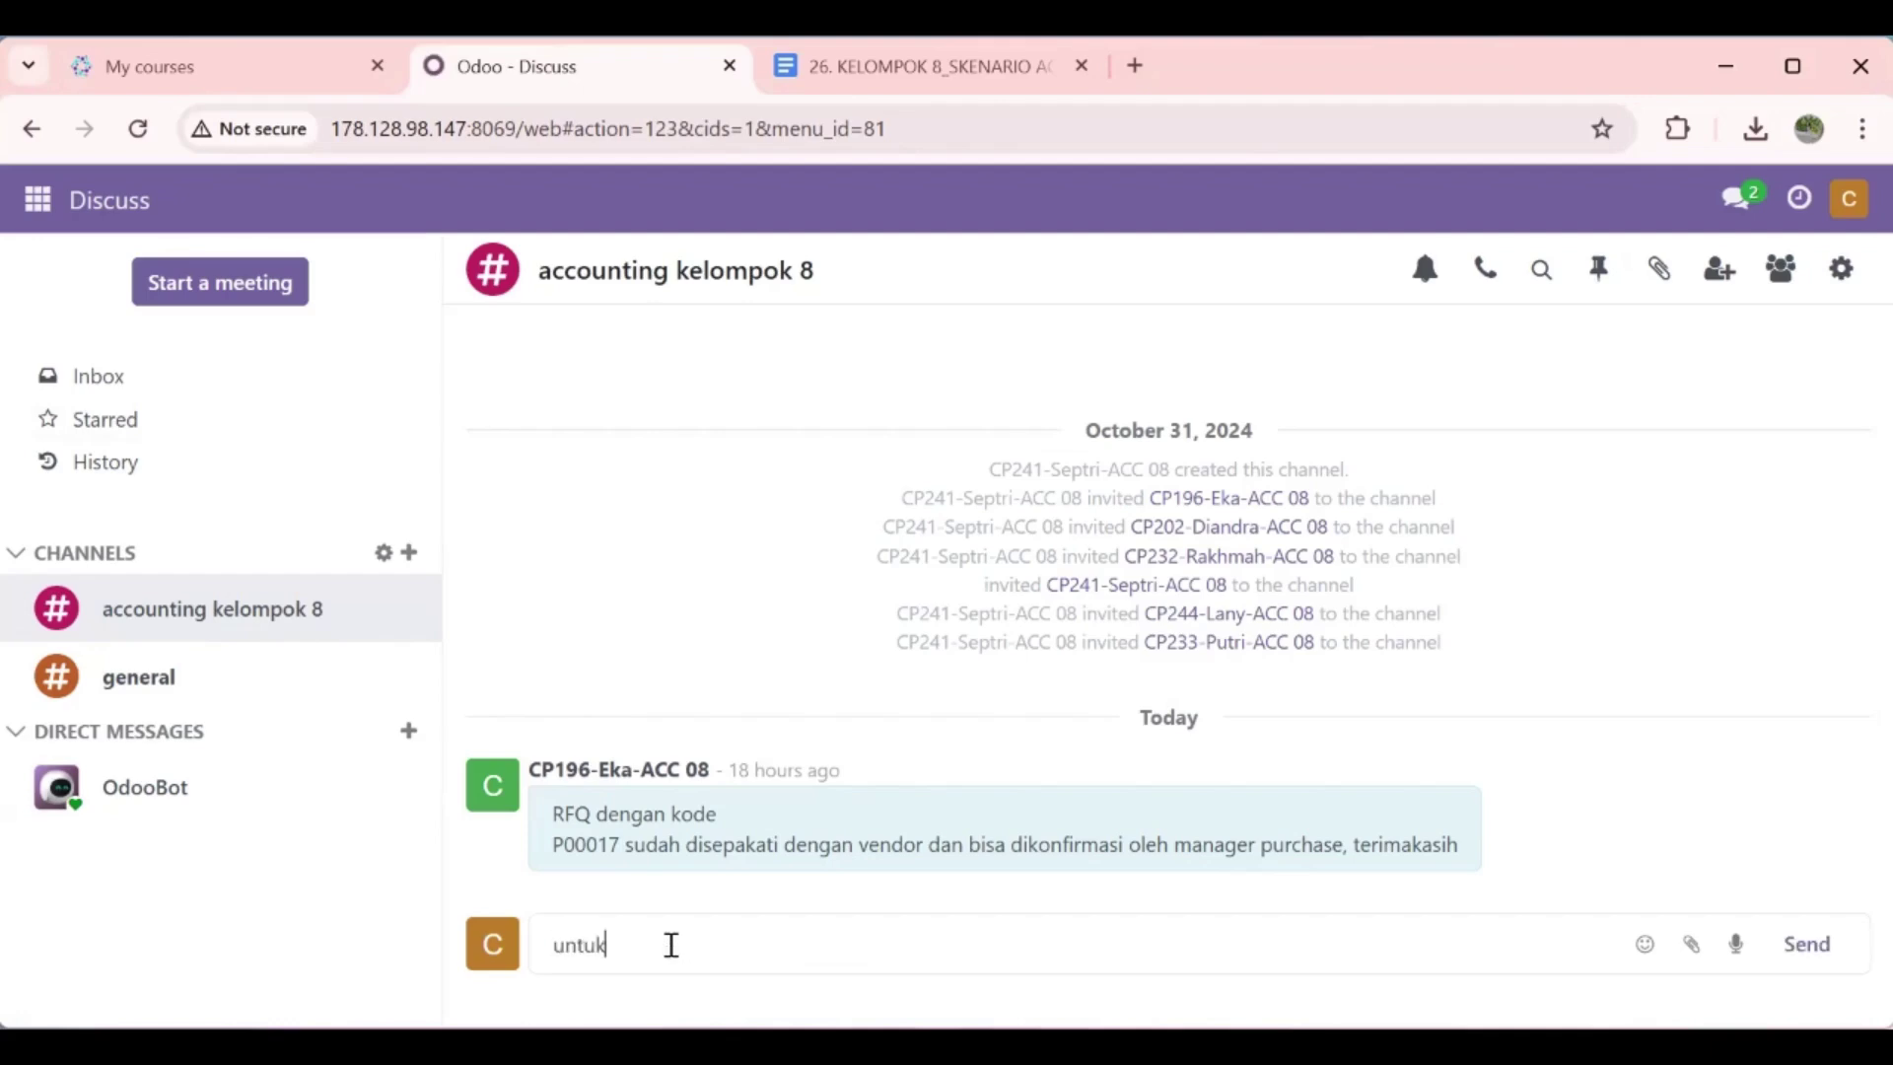
text( RFQ dengan Kode )
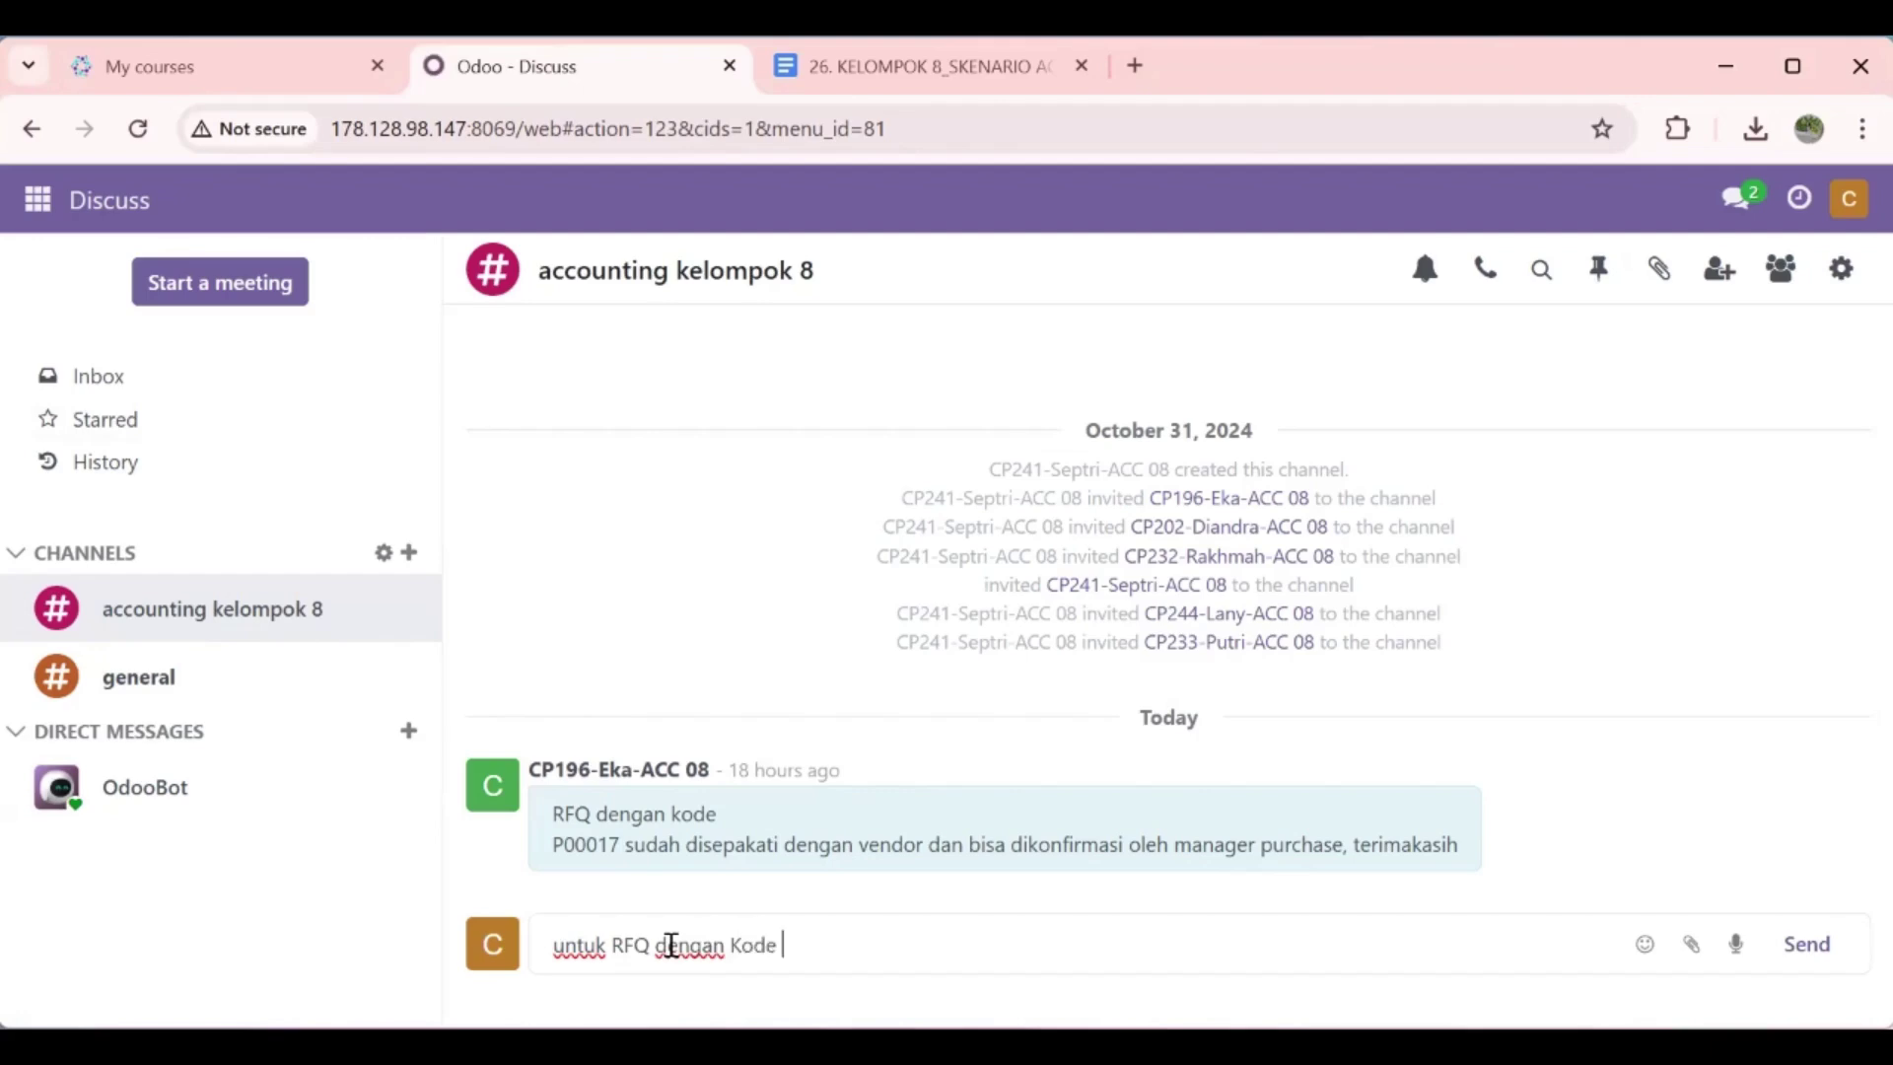
text(P00017 sudah dikon)
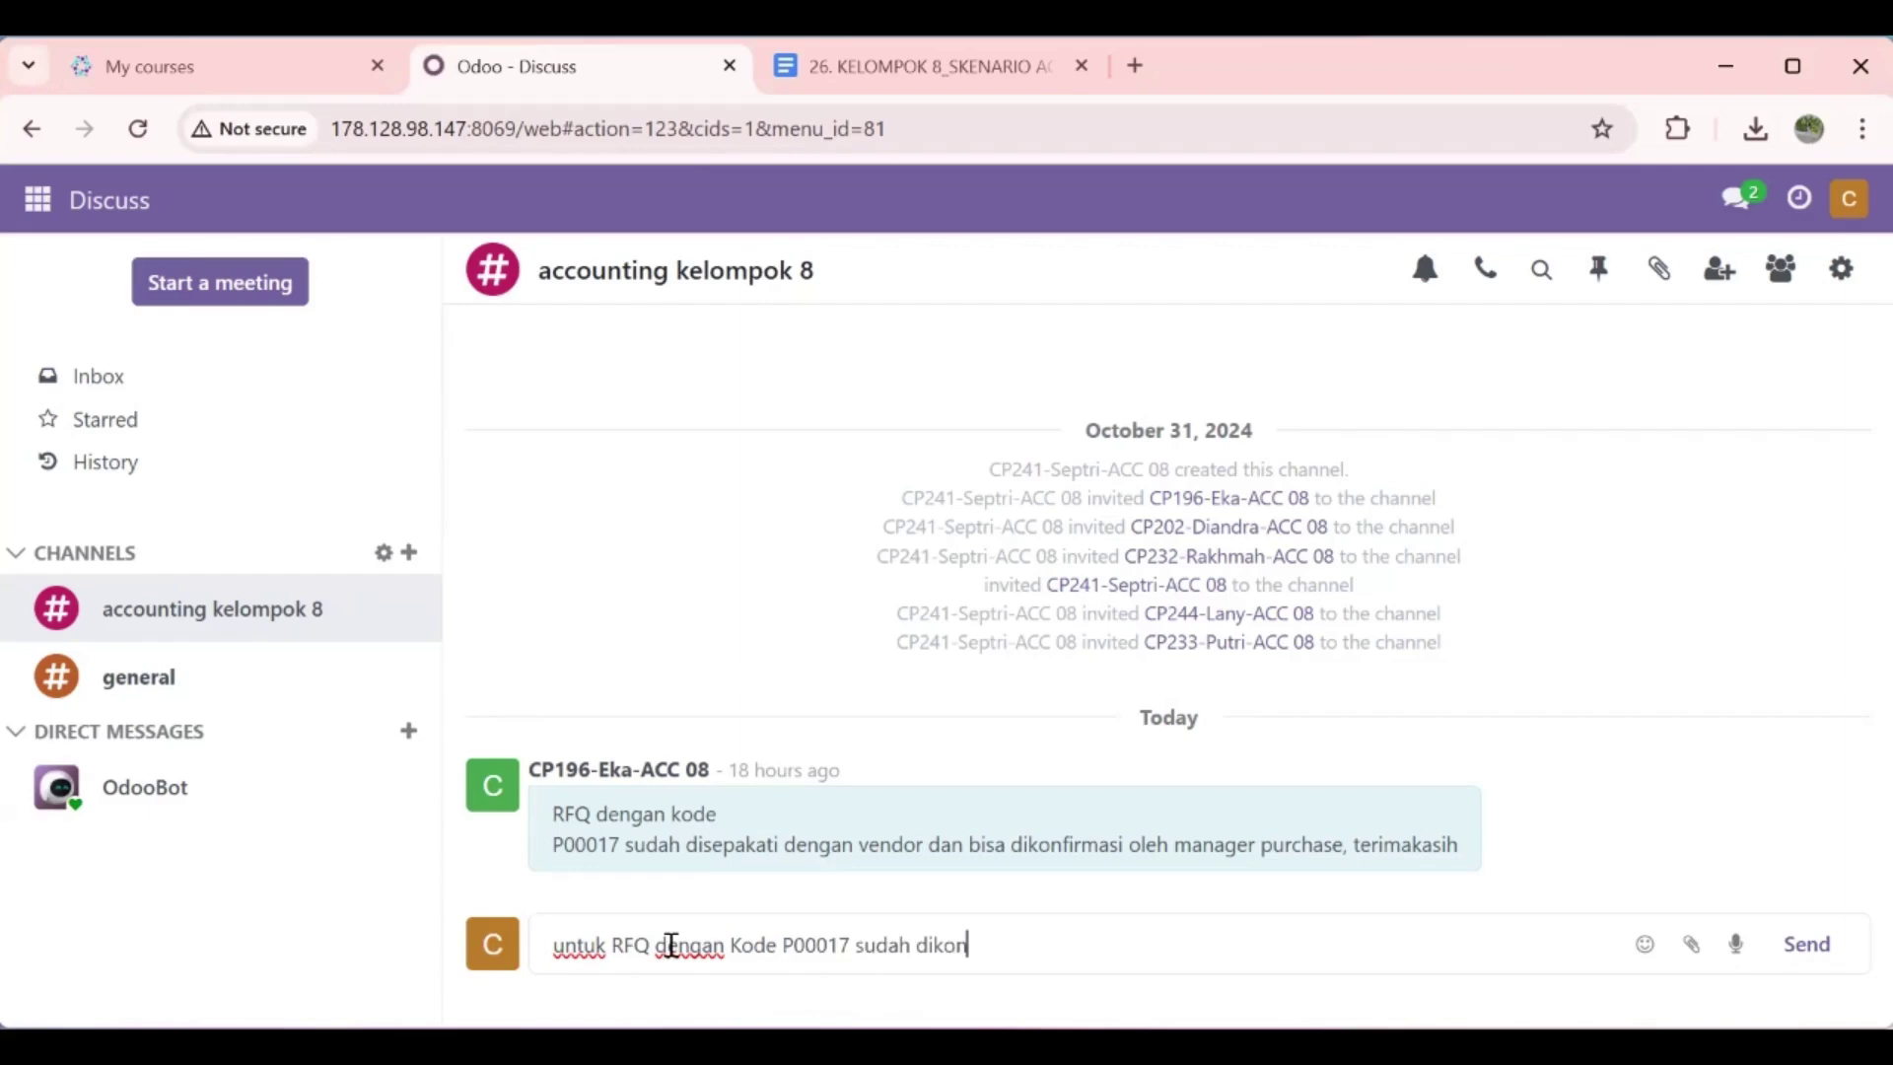
text(firmasi dan juga )
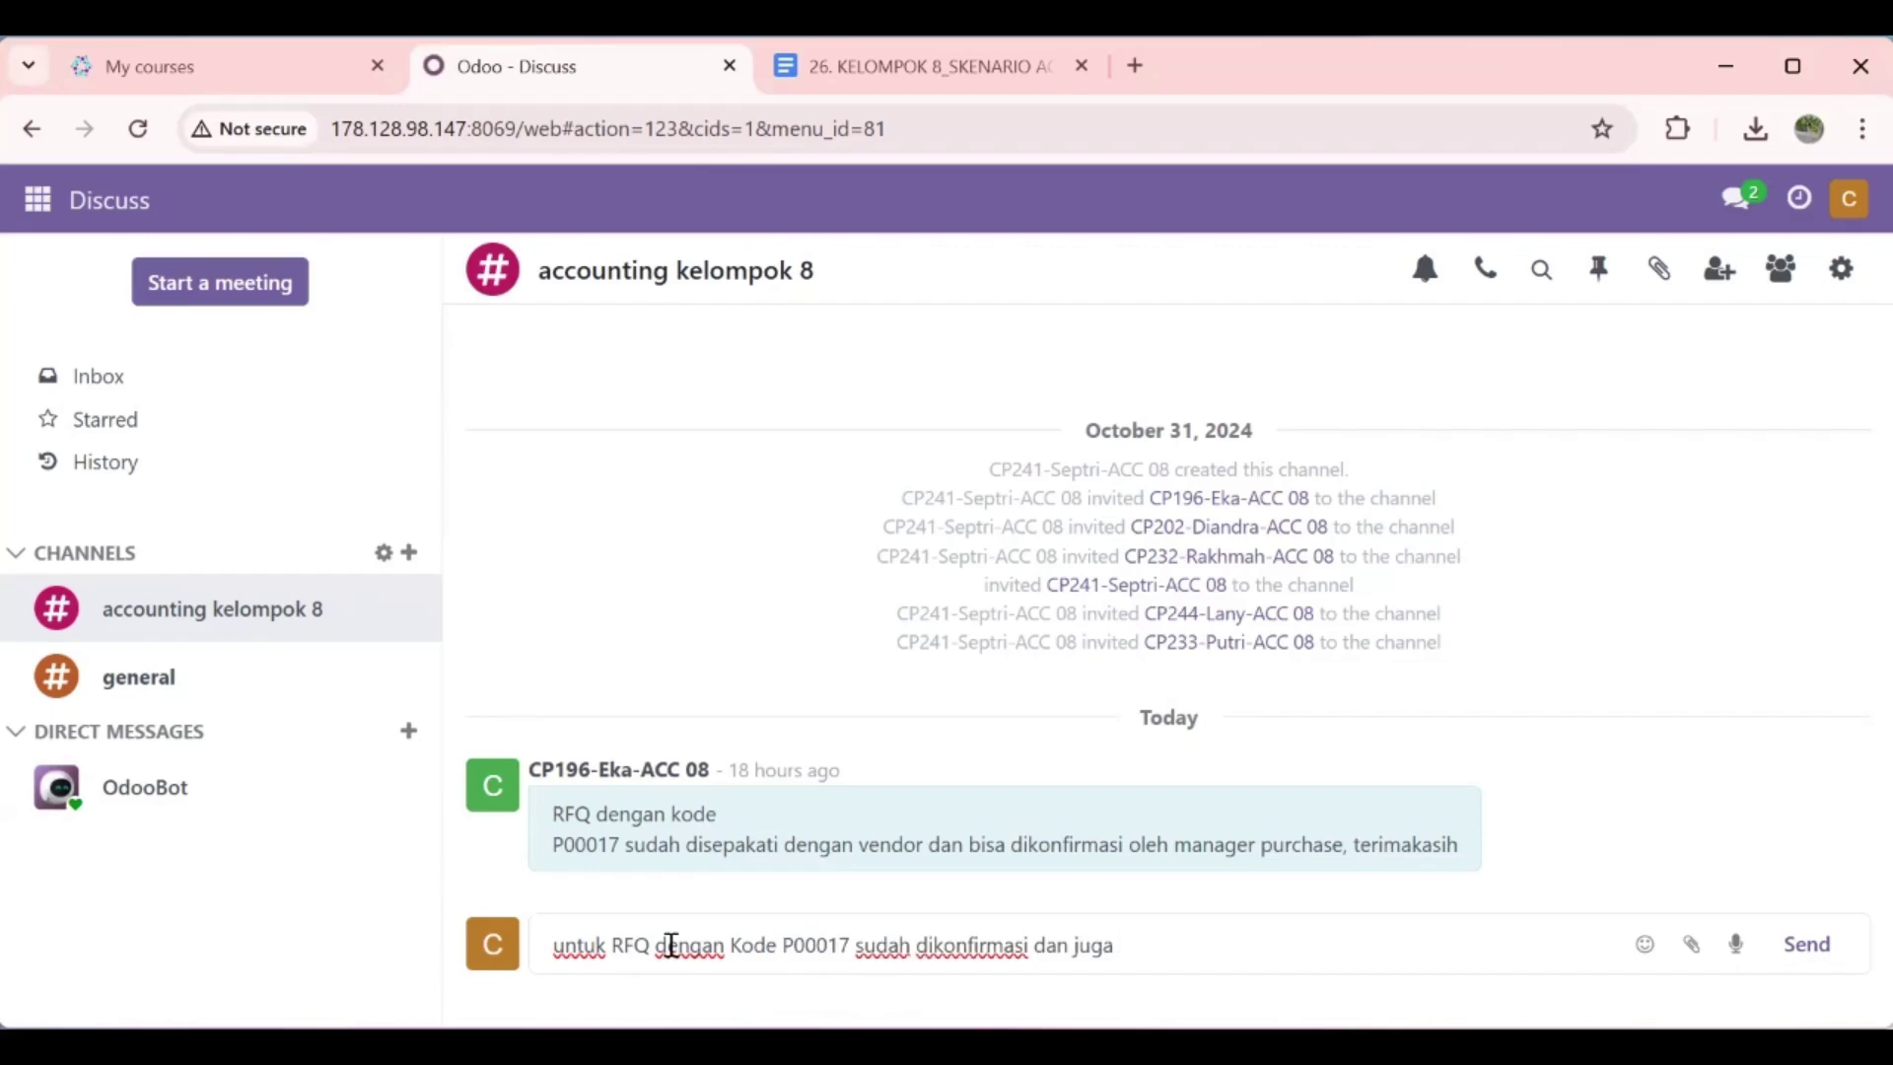
text(berubah menjadi)
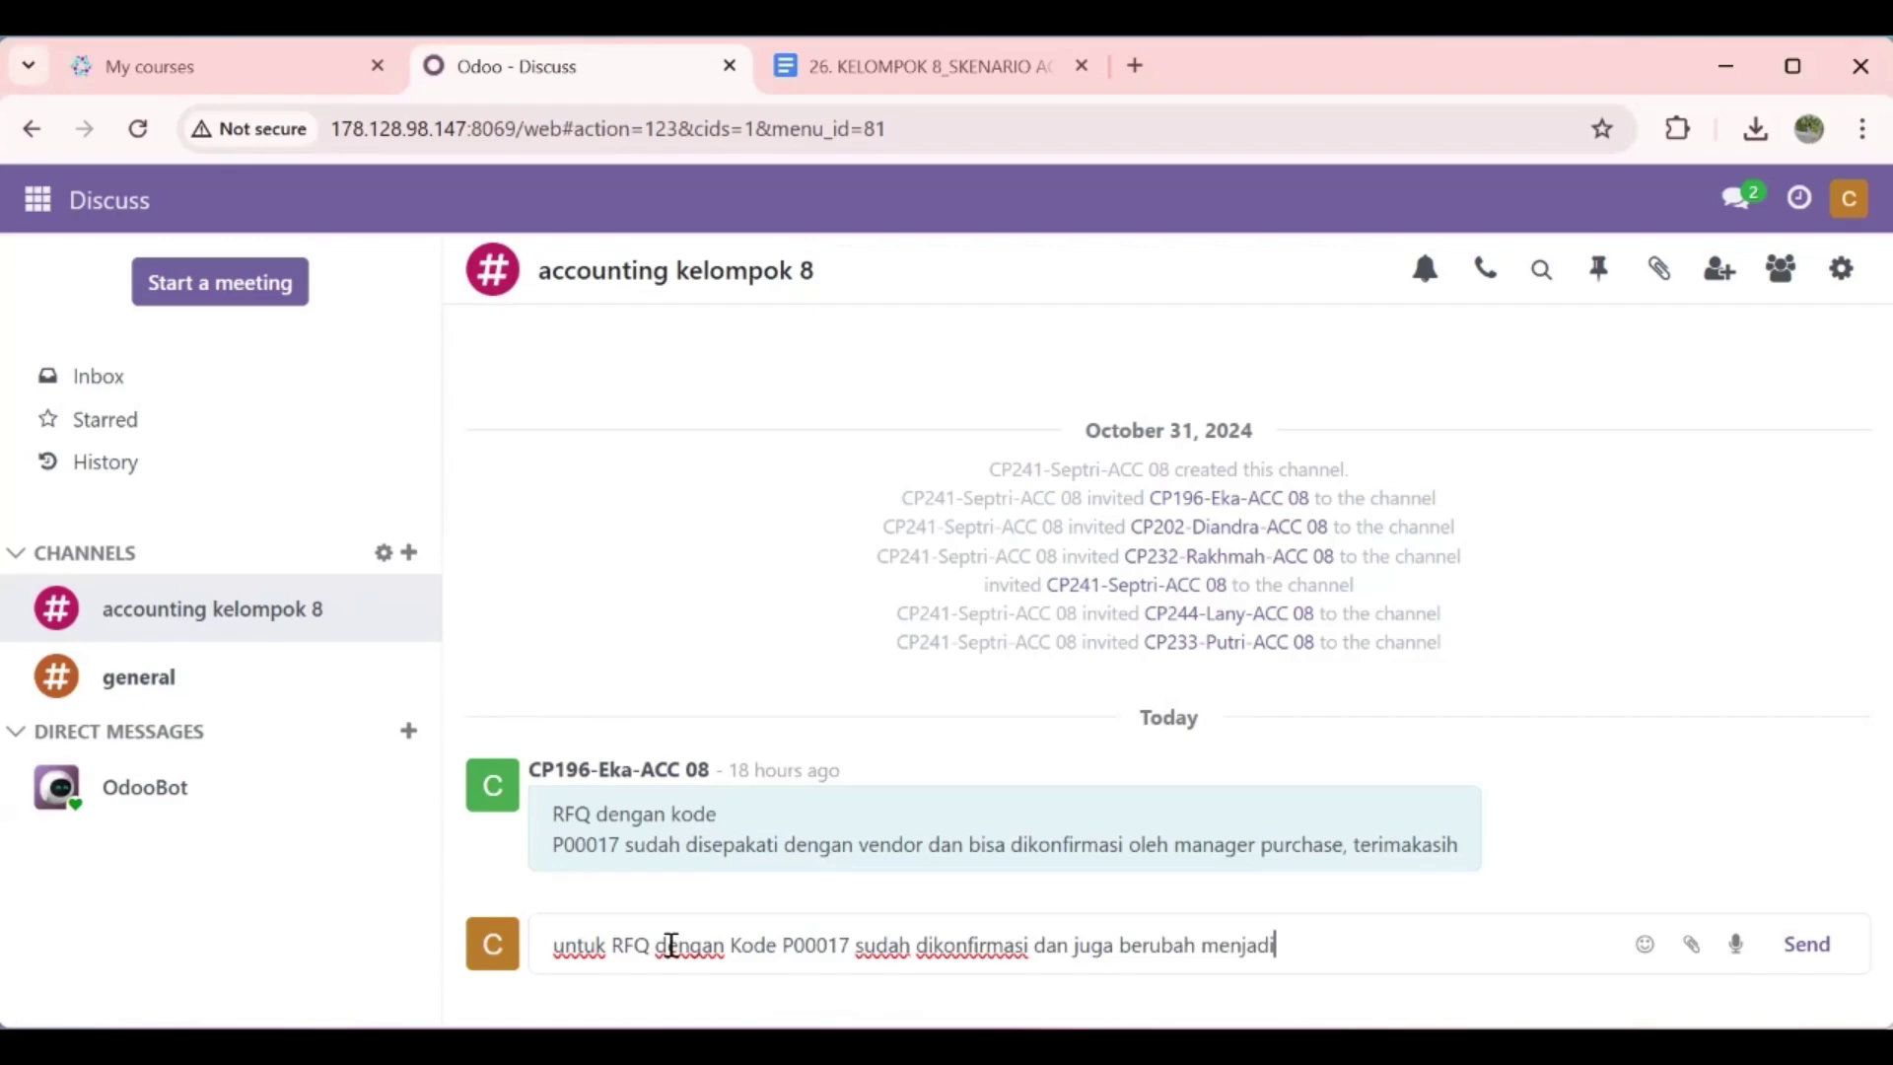
text( Po)
key(BackSpace)
text(O)
text(,)
text(, )
text(sudh)
text( di)
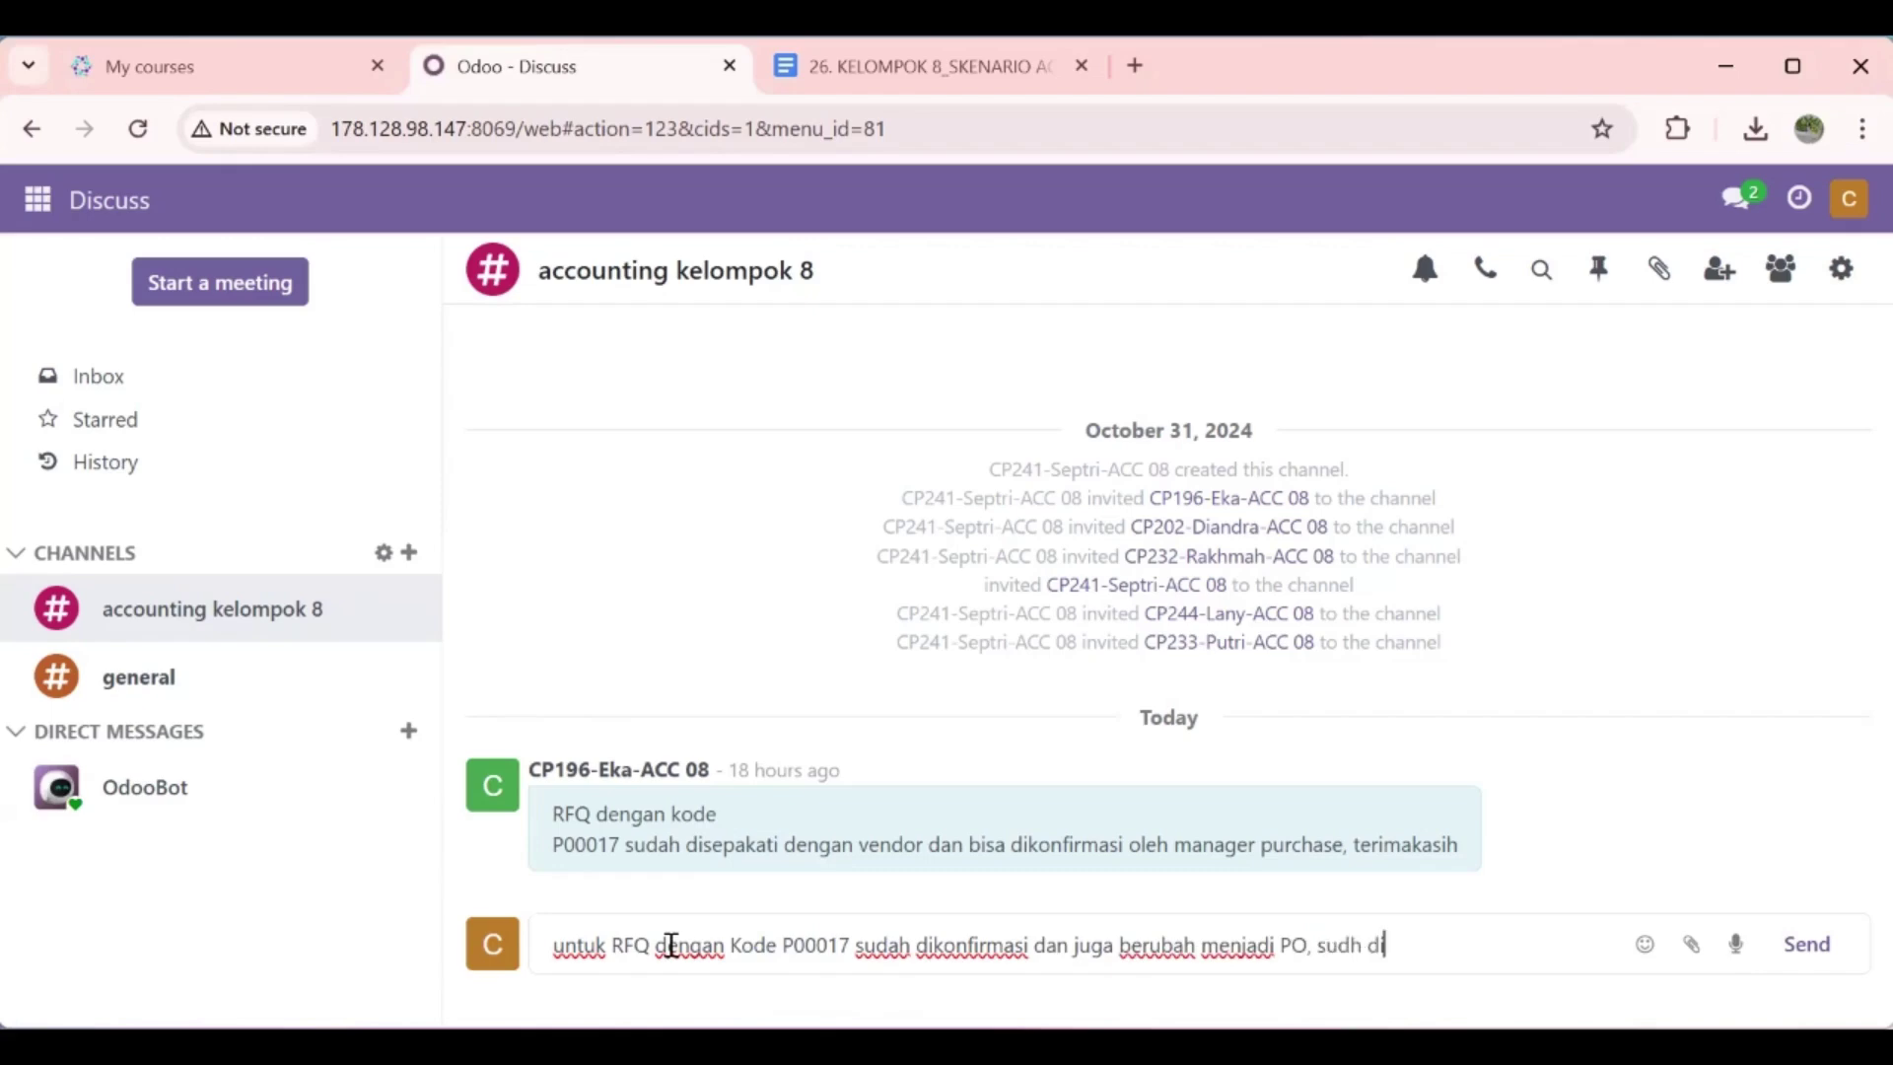
text(teri)
text(suai pesana)
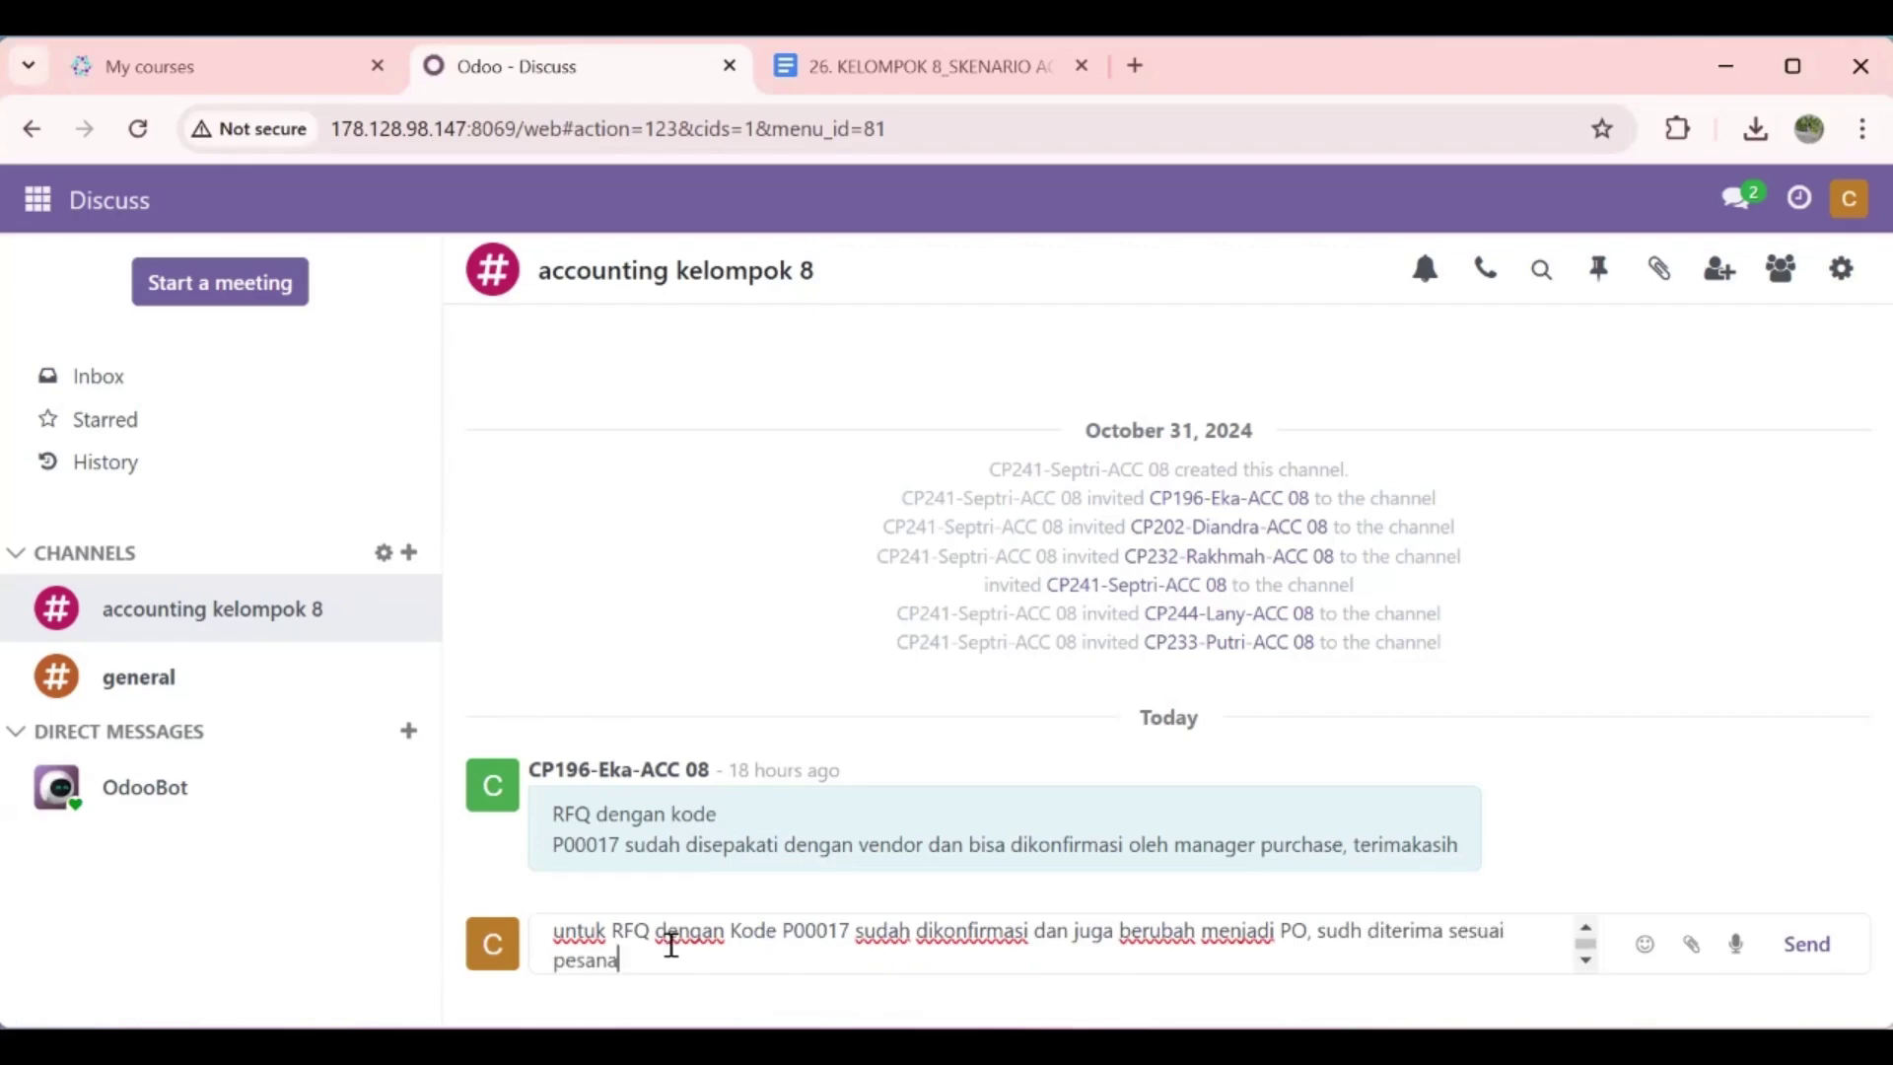
key(BackSpace)
key(BackSpace)
key(BackSpace)
key(BackSpace)
key(BackSpace)
key(BackSpace)
text(yang)
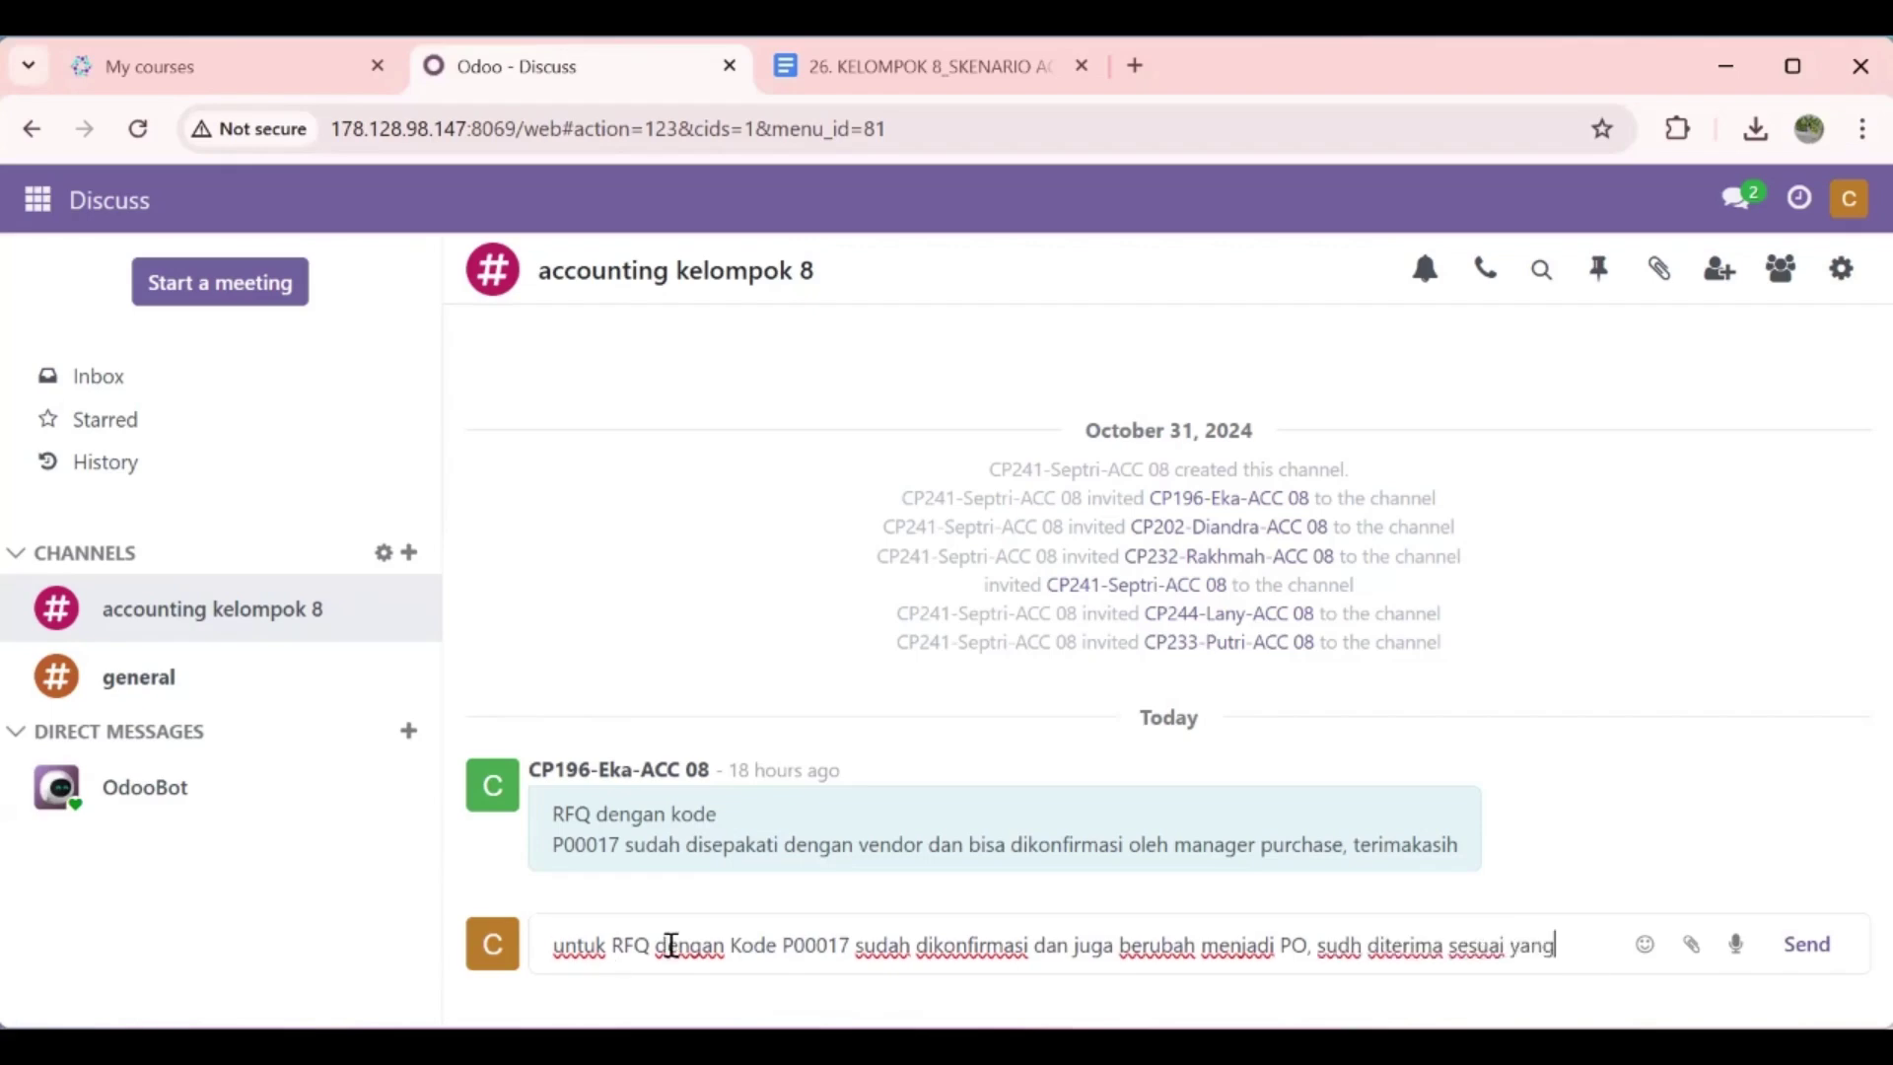
text( di pe)
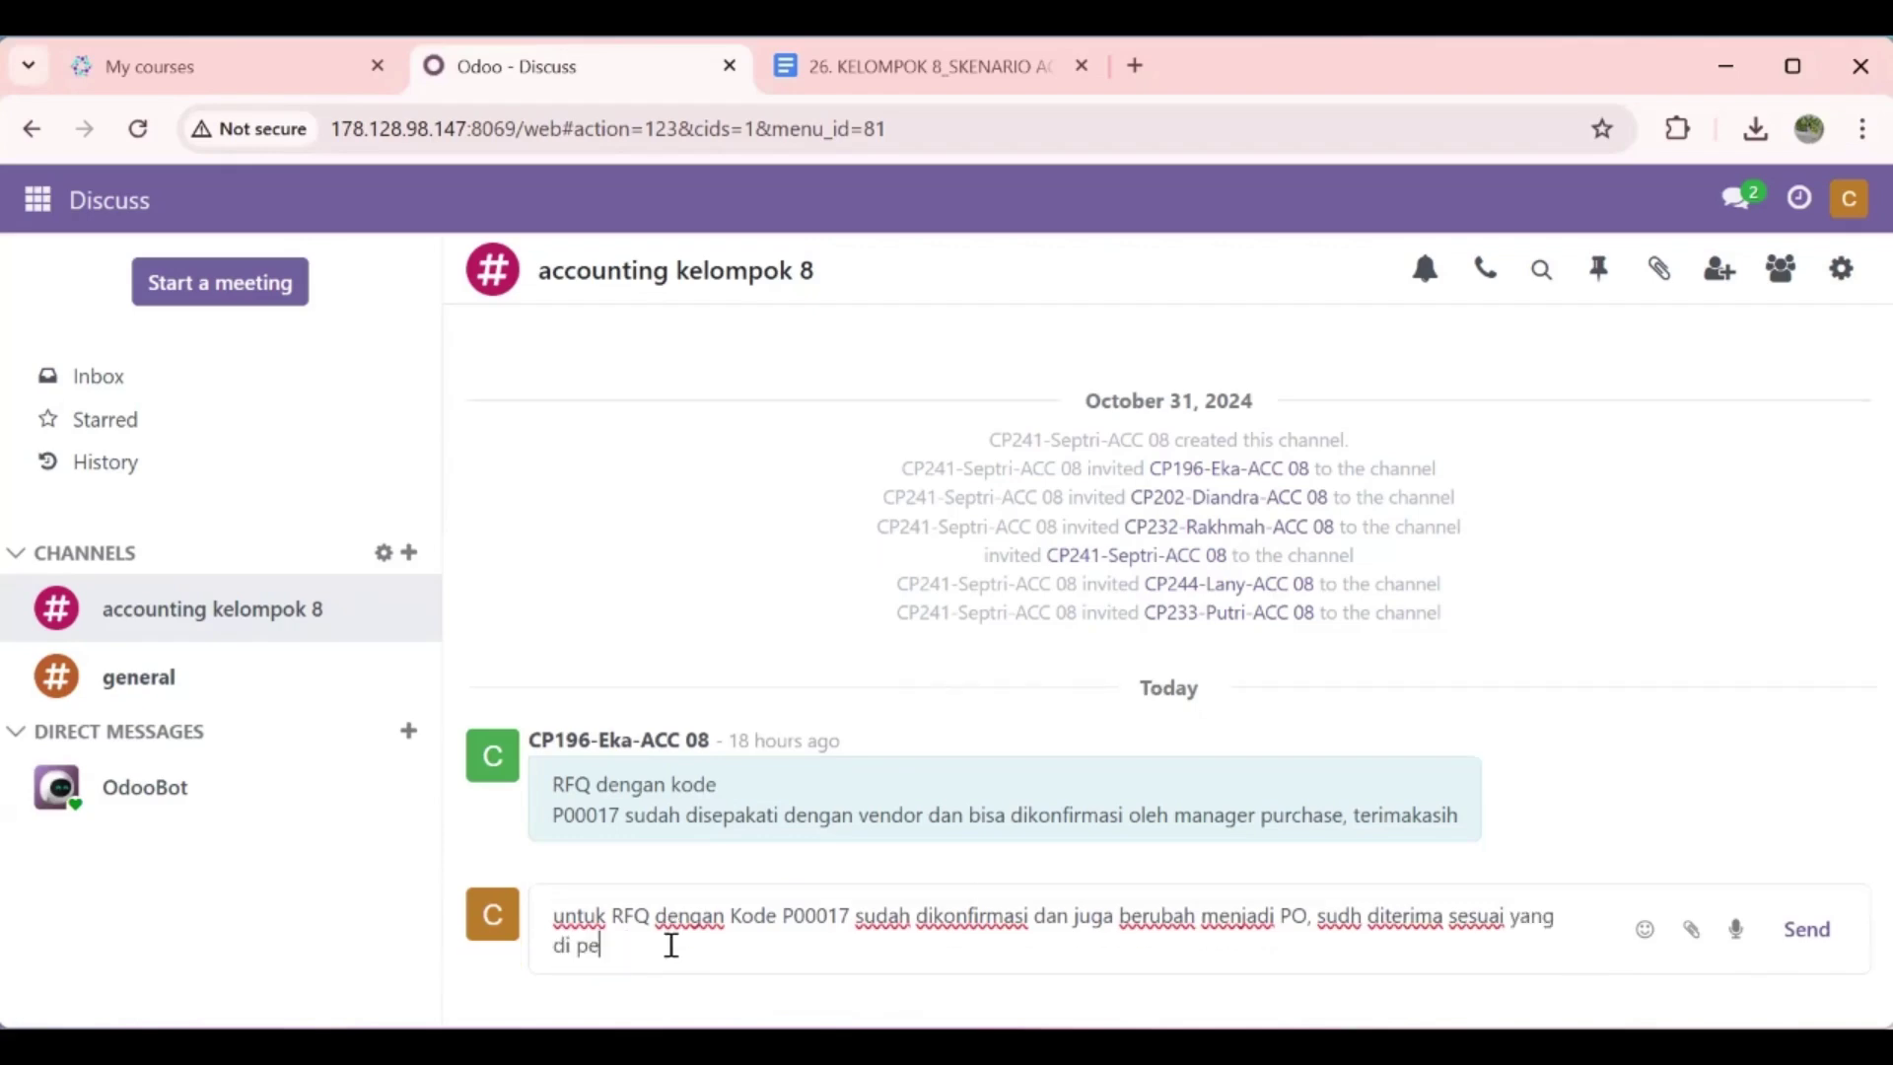
text(san @)
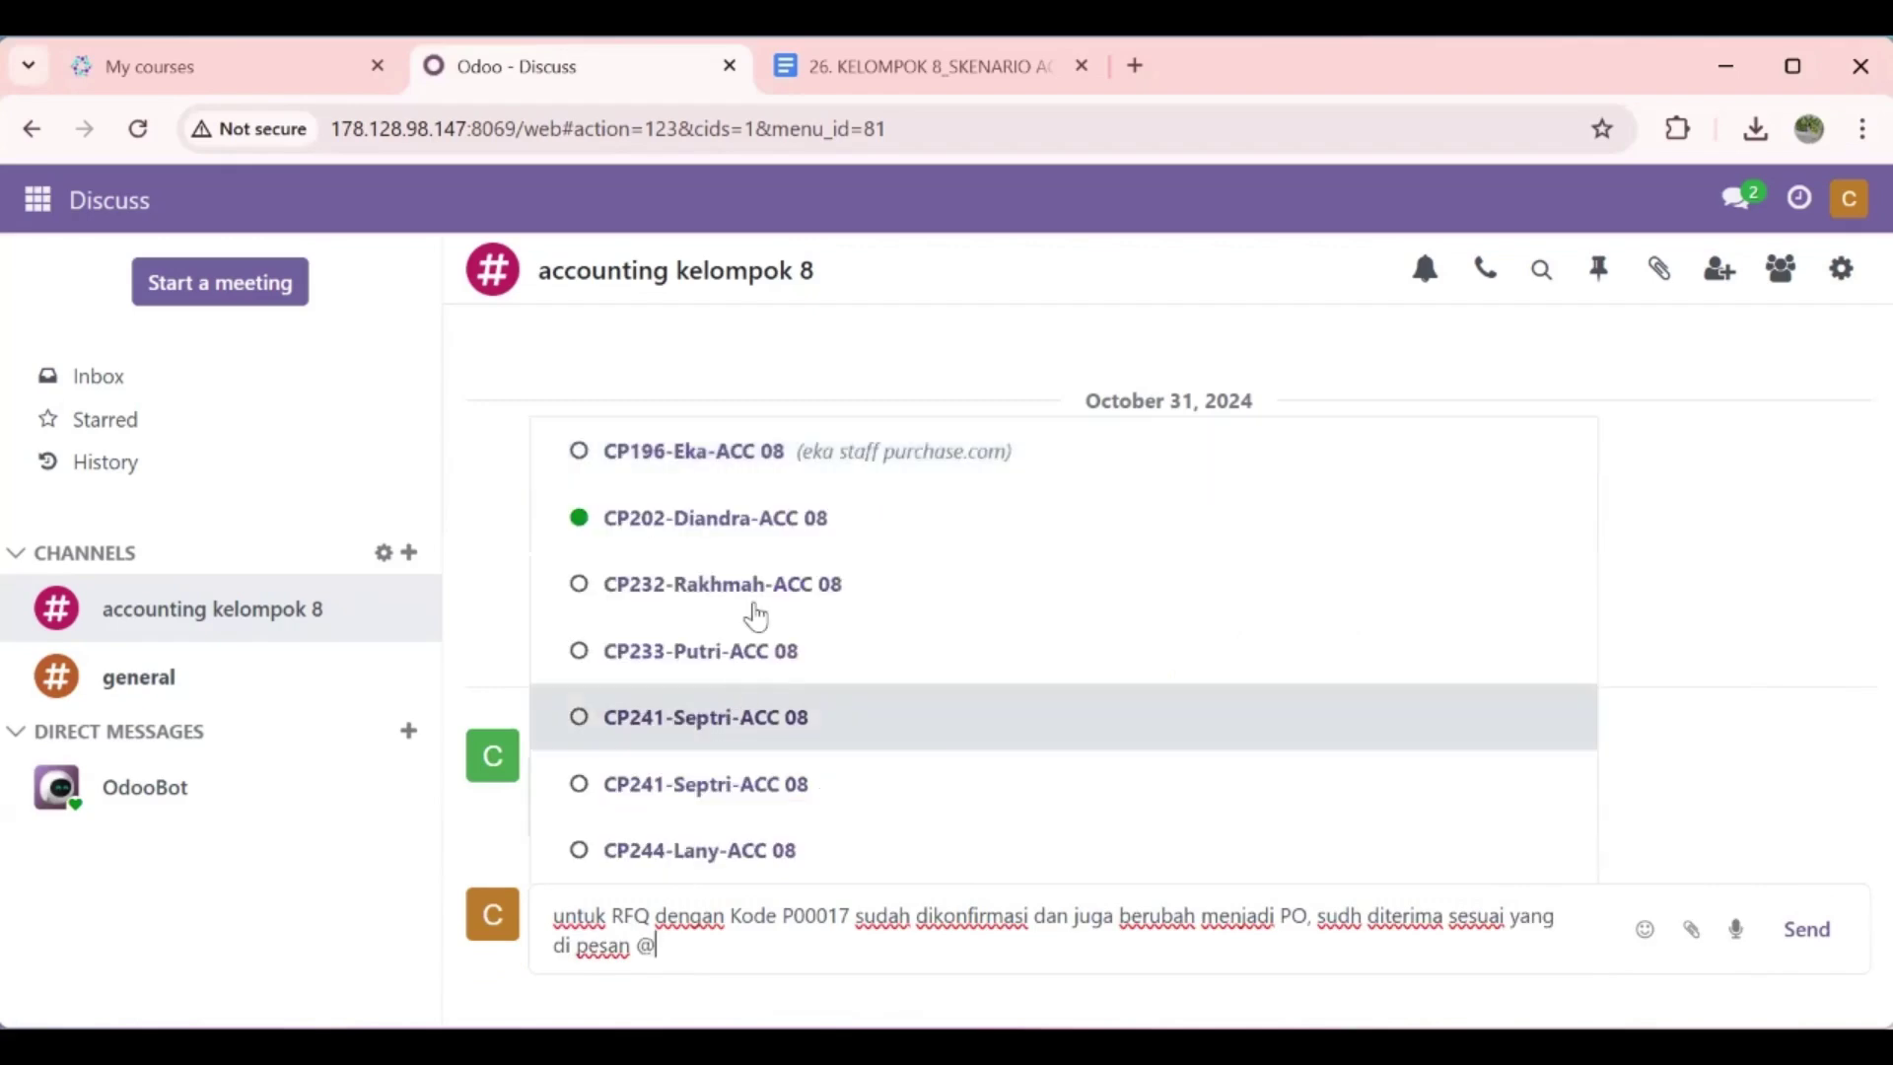
click(752, 606)
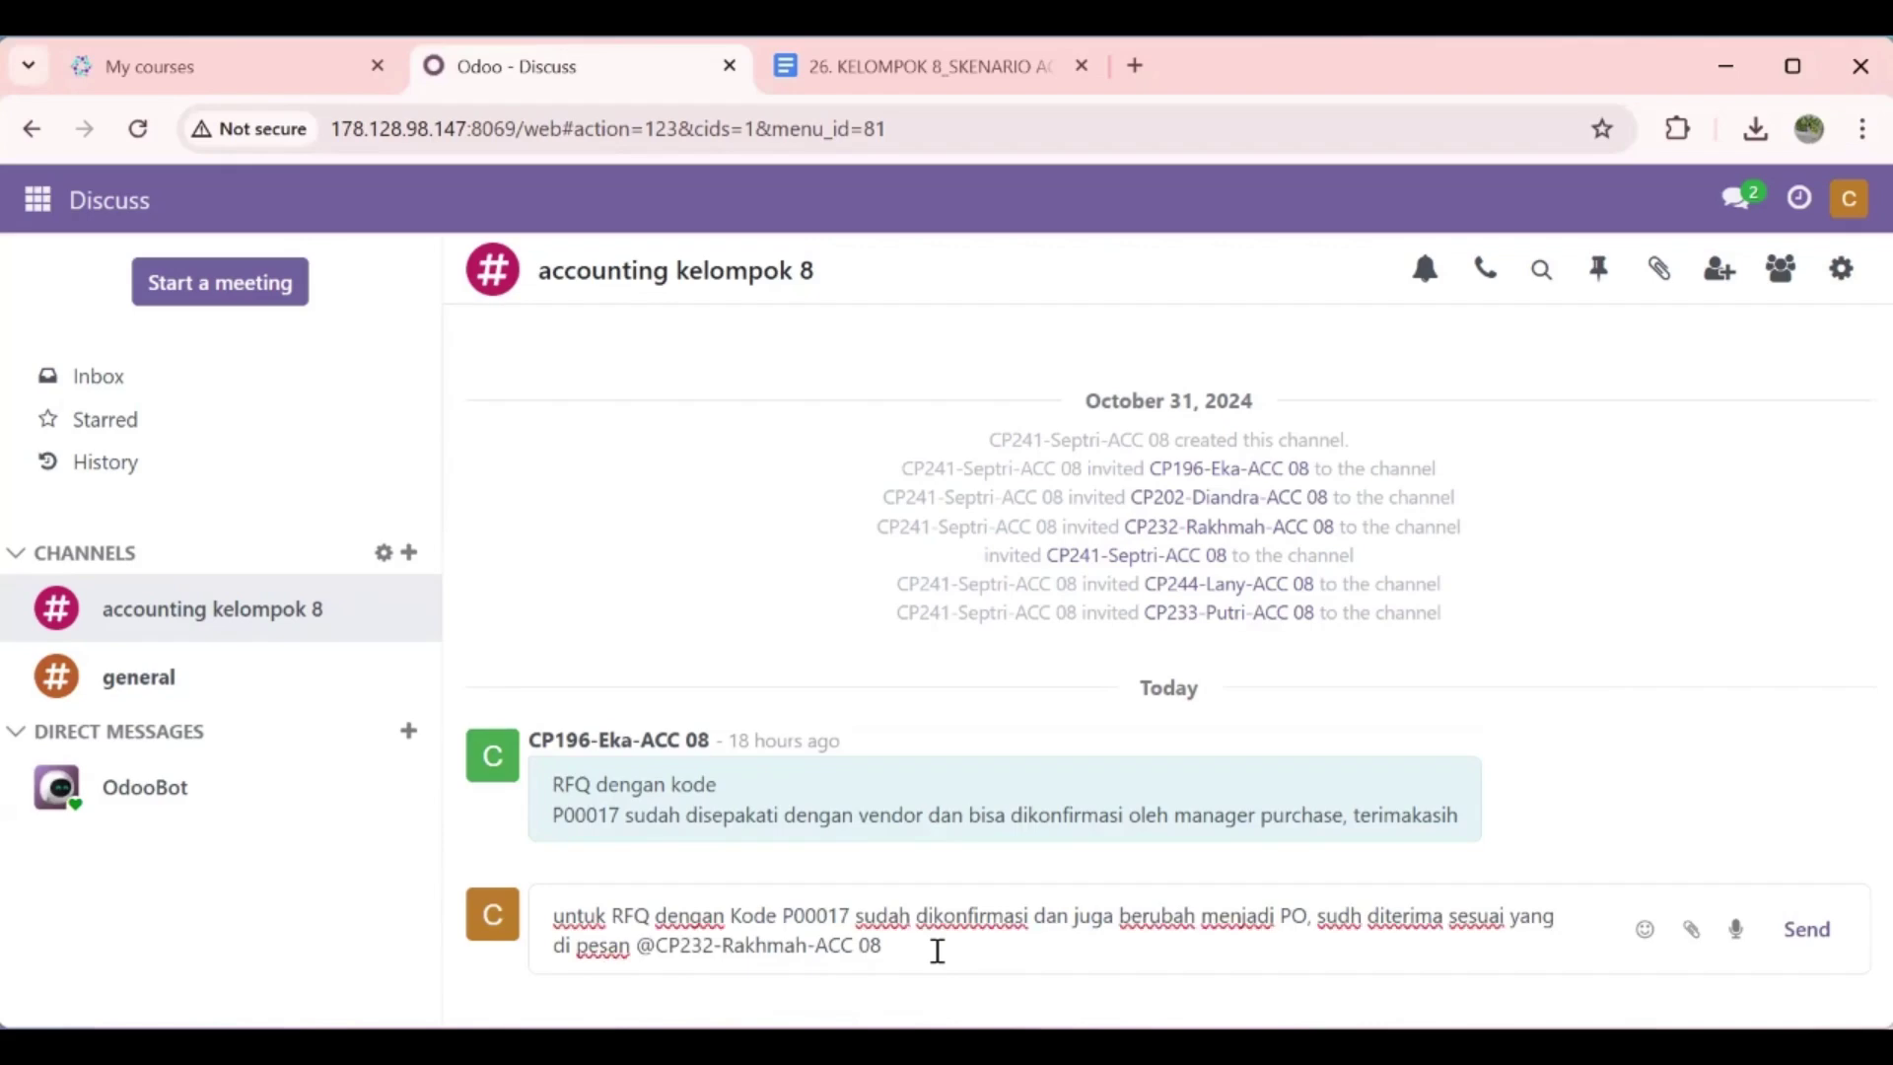
text(bisa membuat )
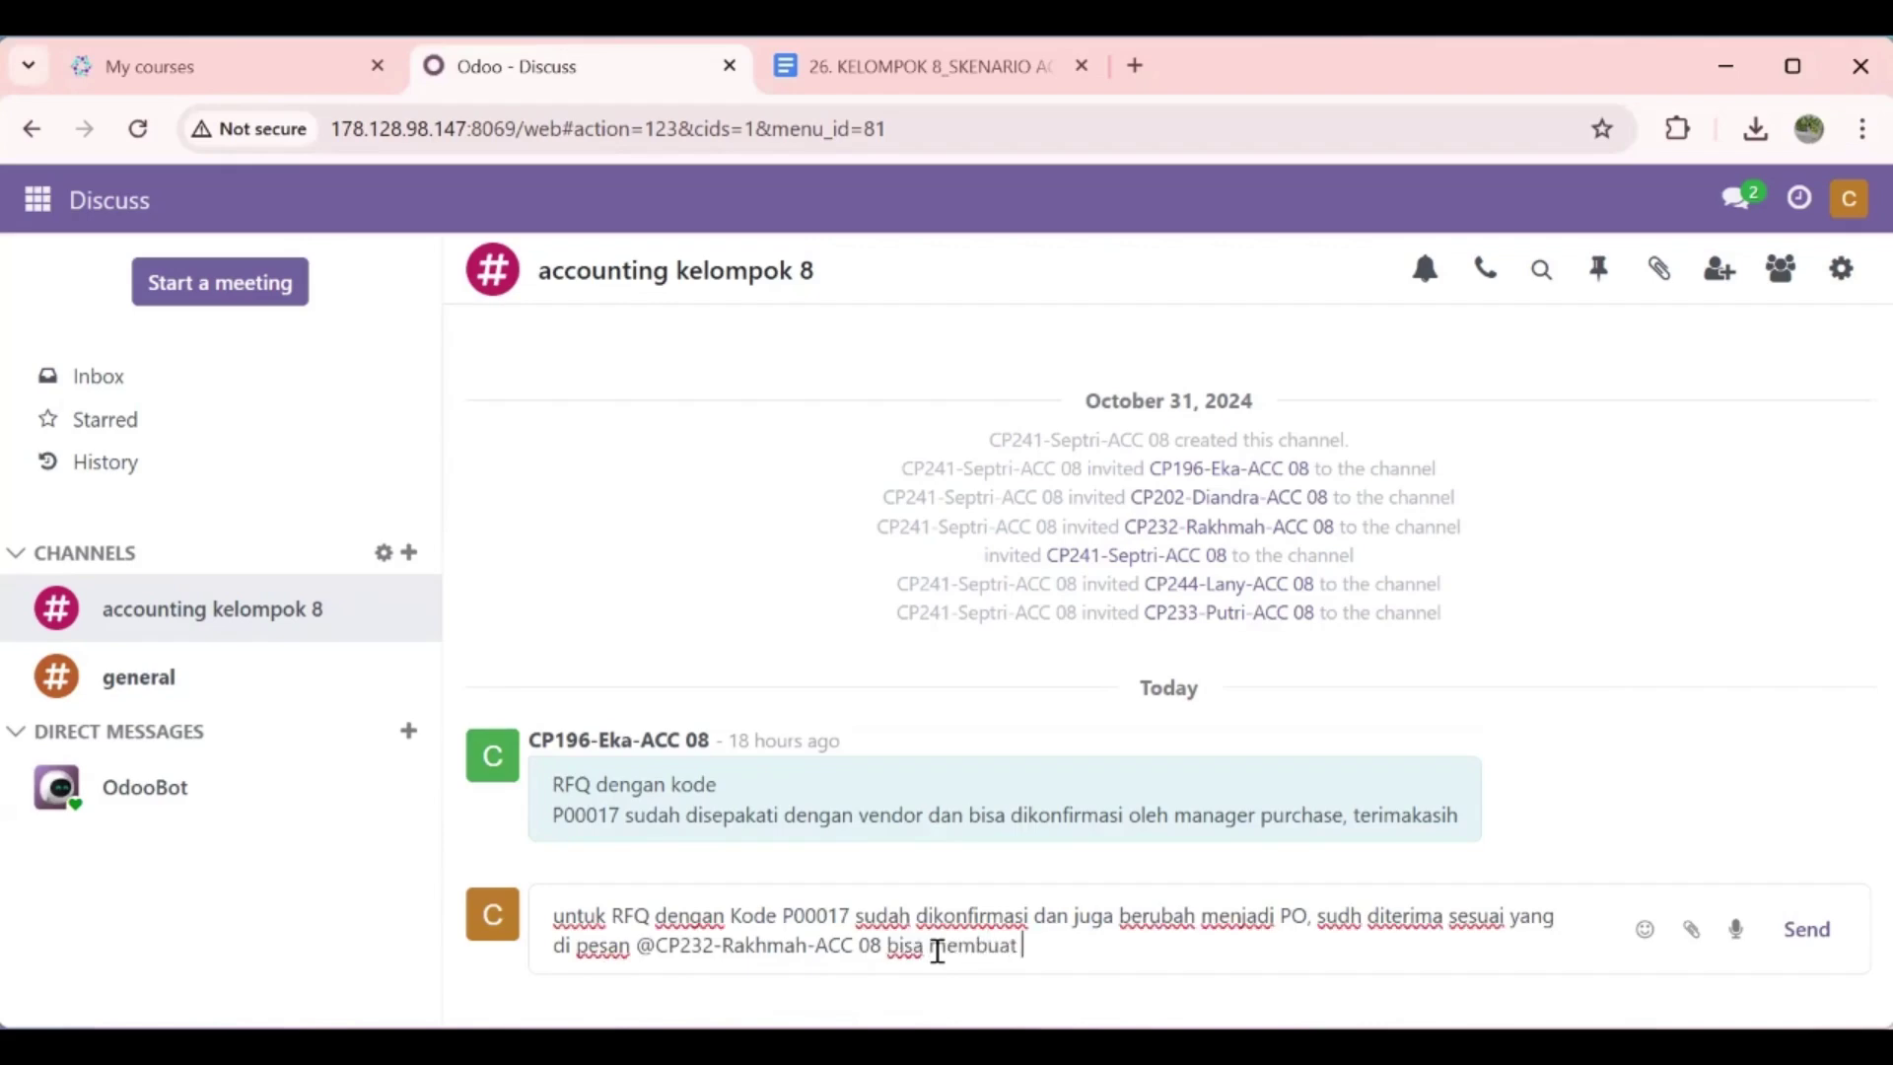
text(vendor bill untu)
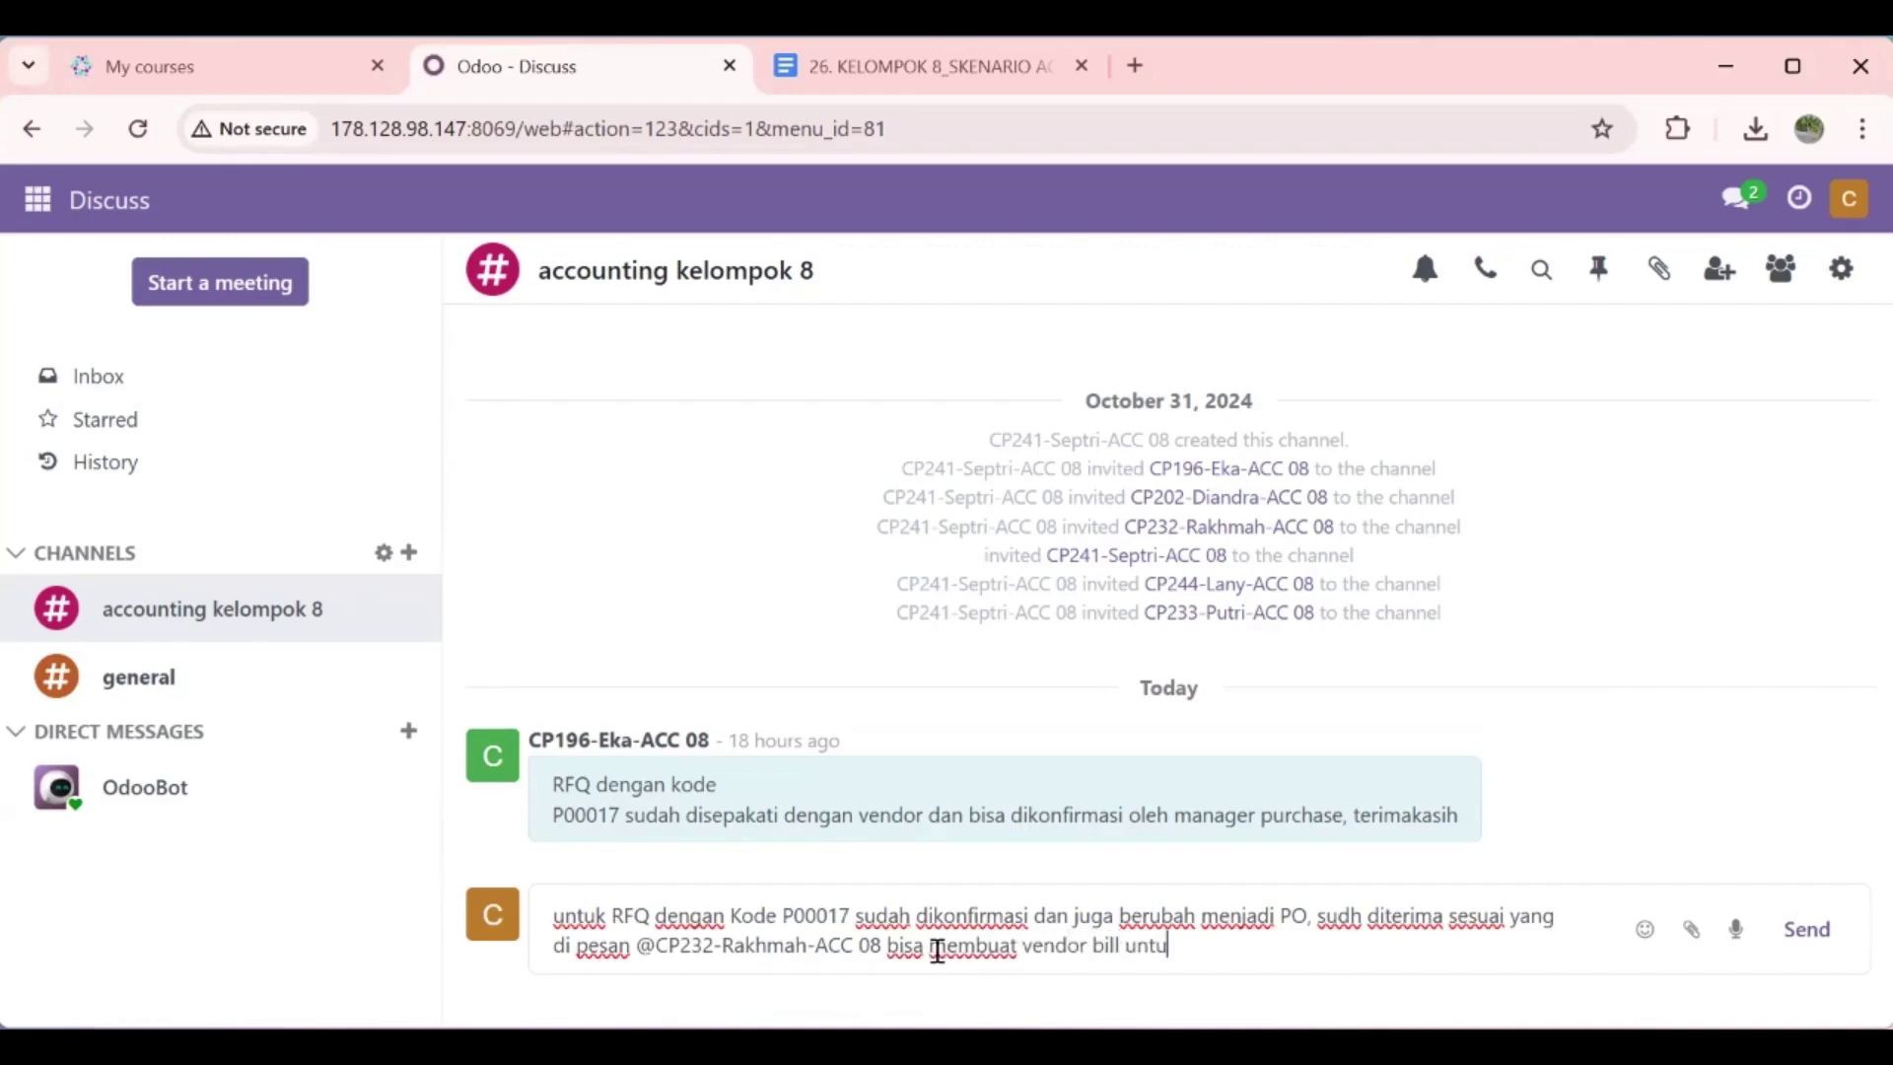
text(k po tersebut)
key(Return)
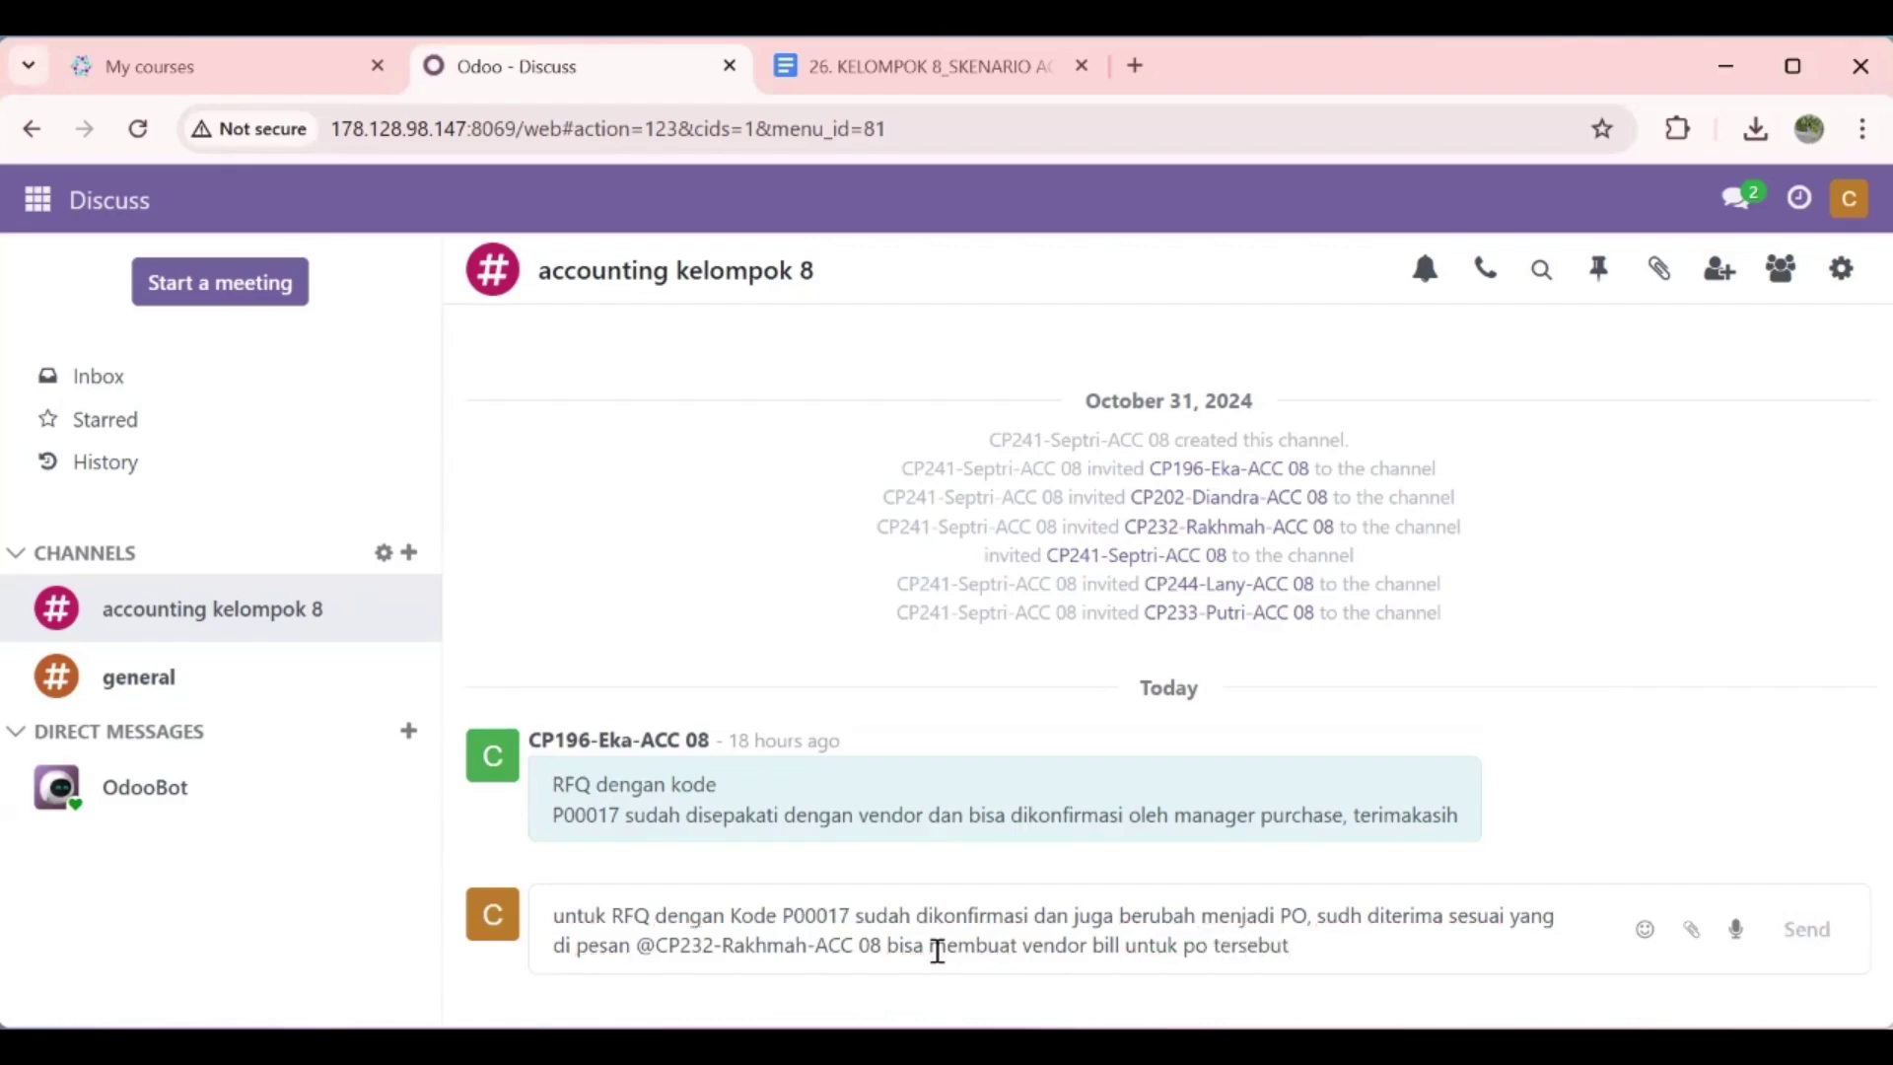
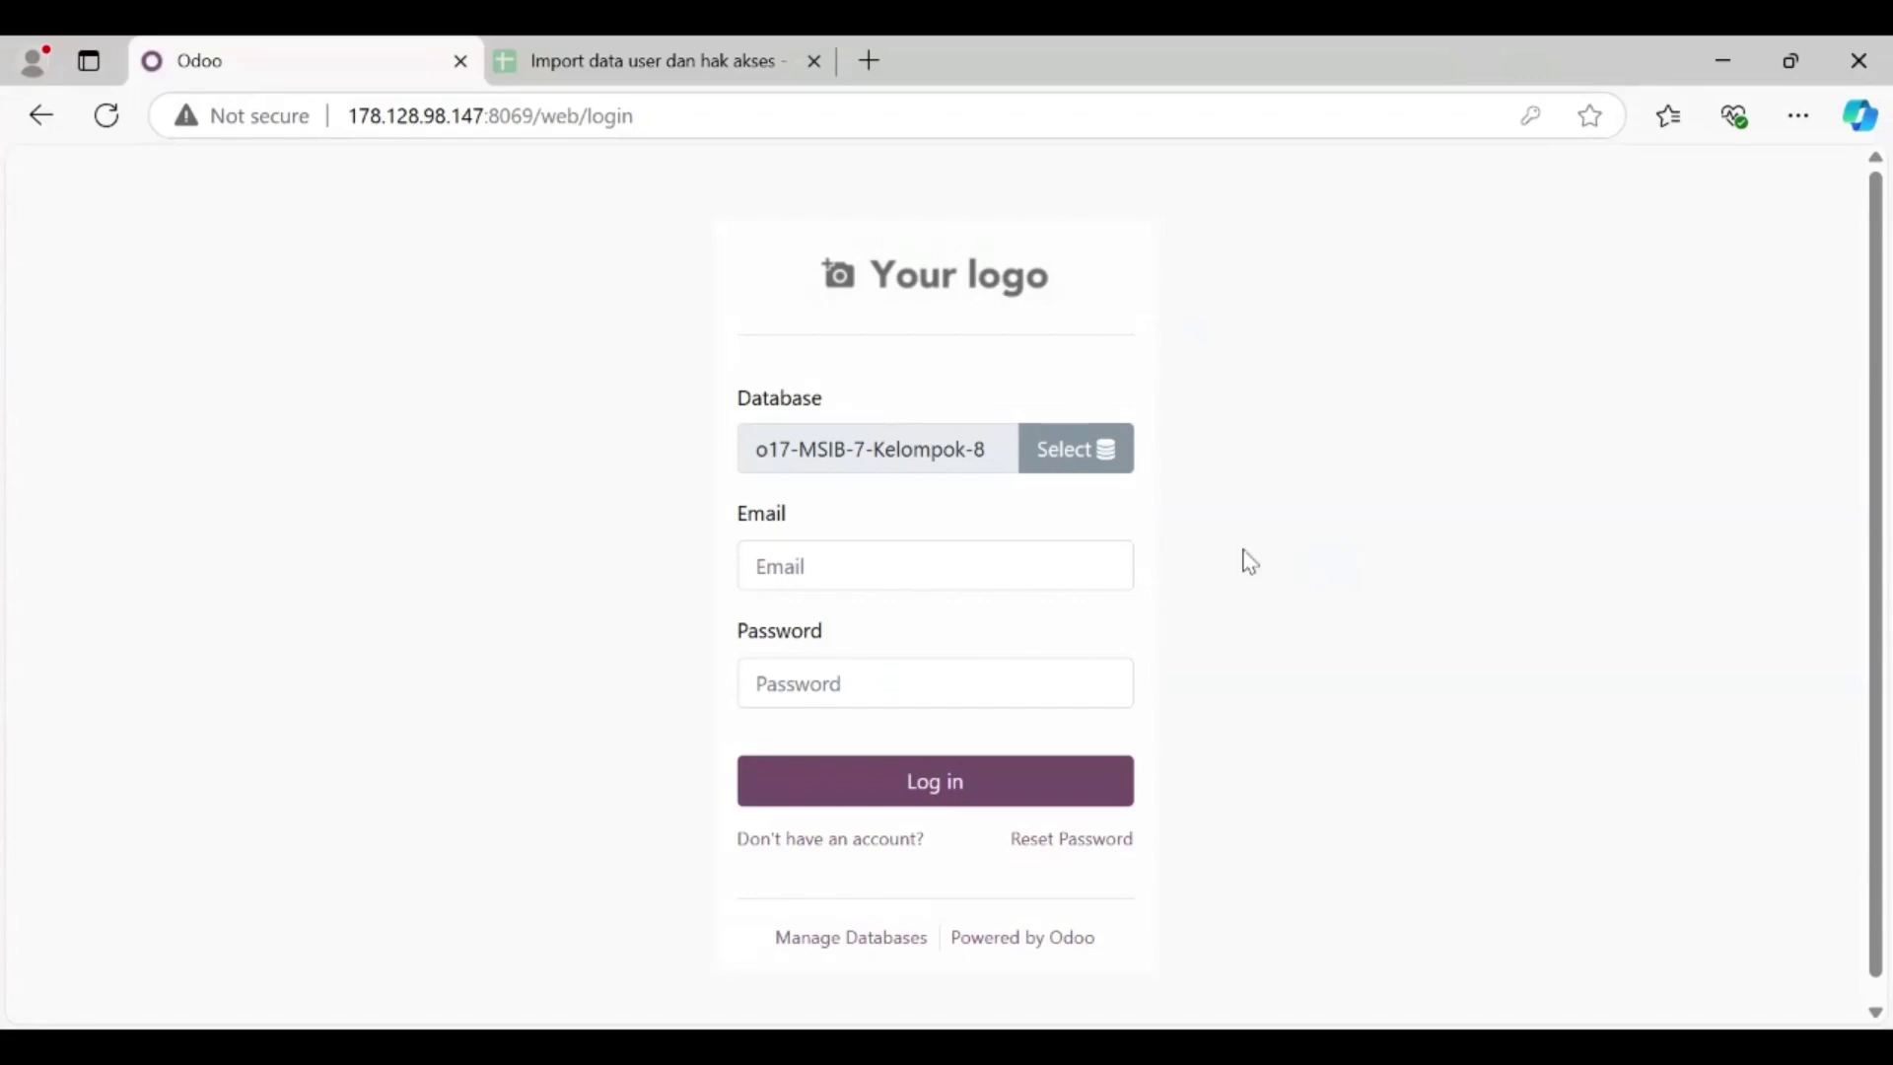
Step: Log in to o17-MSIB-7-Kelompok-8 with the saved staff accounting email and its password
click(1076, 559)
click(1333, 587)
click(1058, 572)
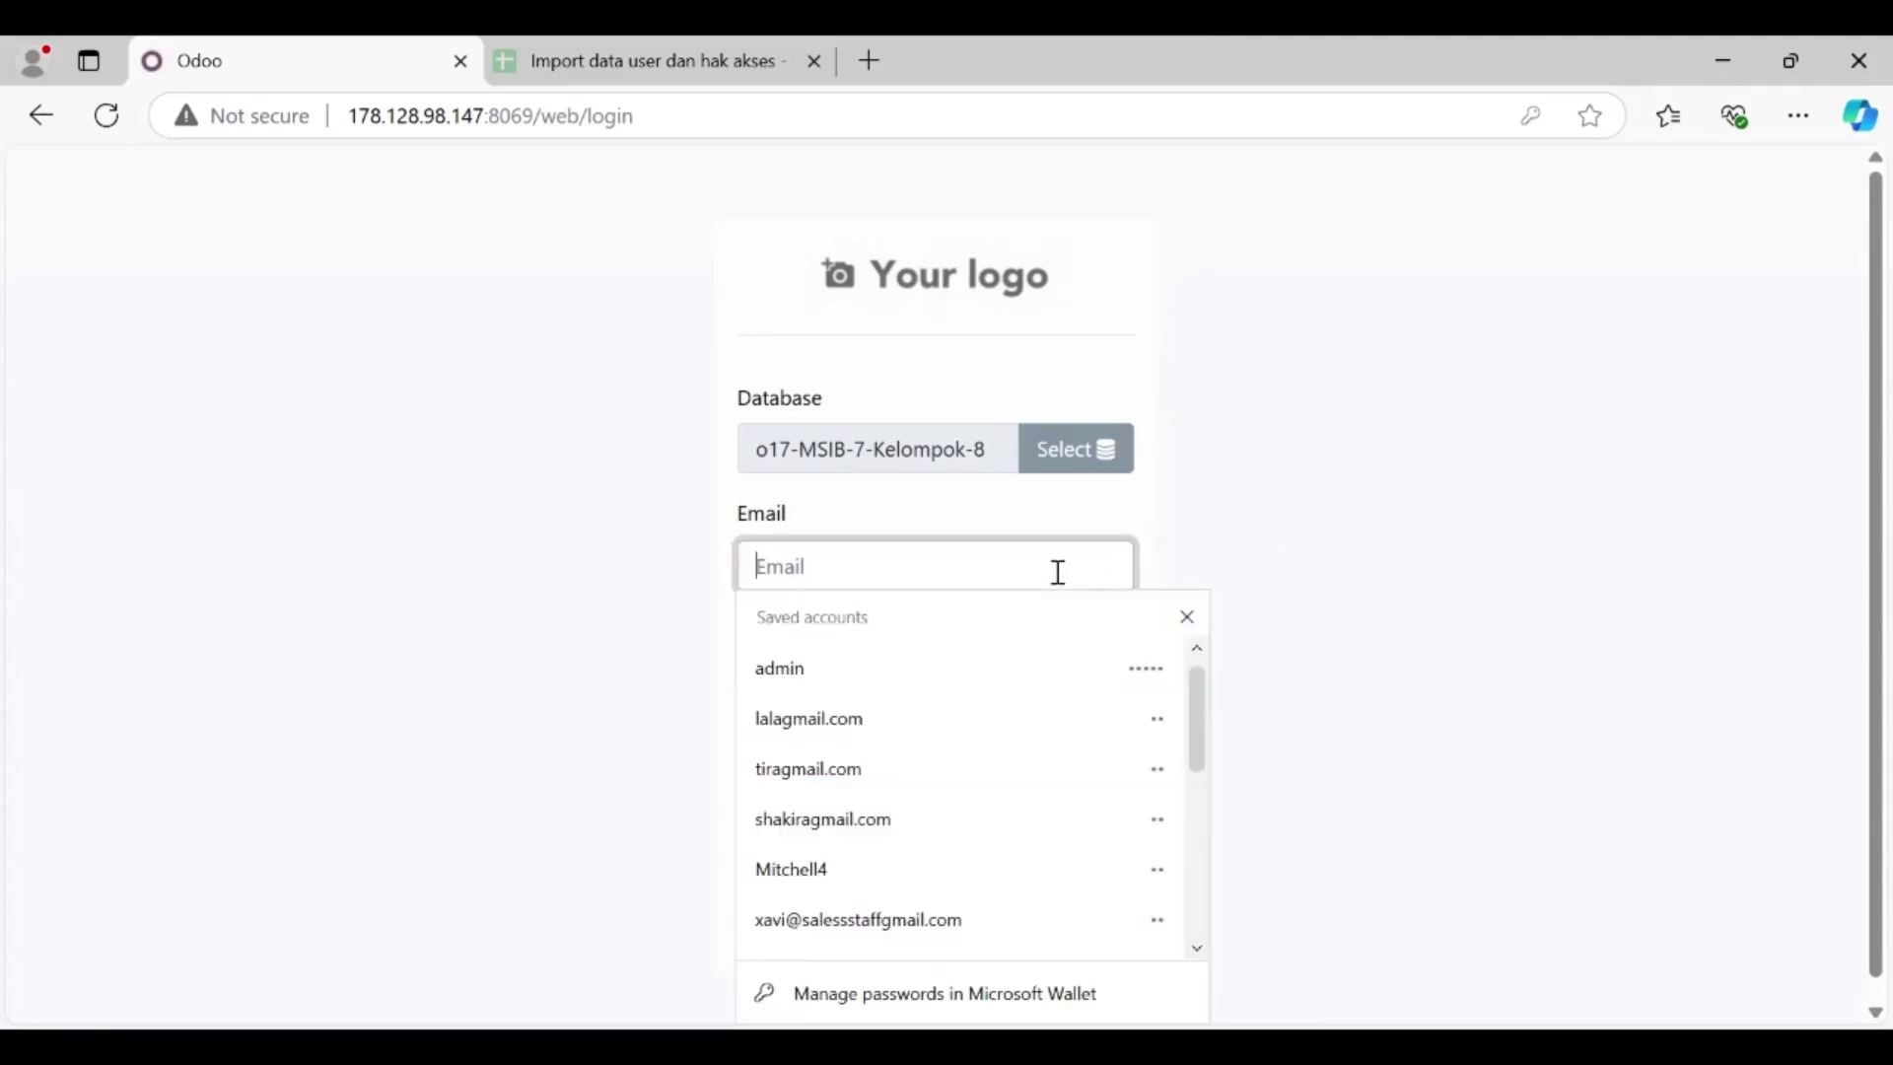
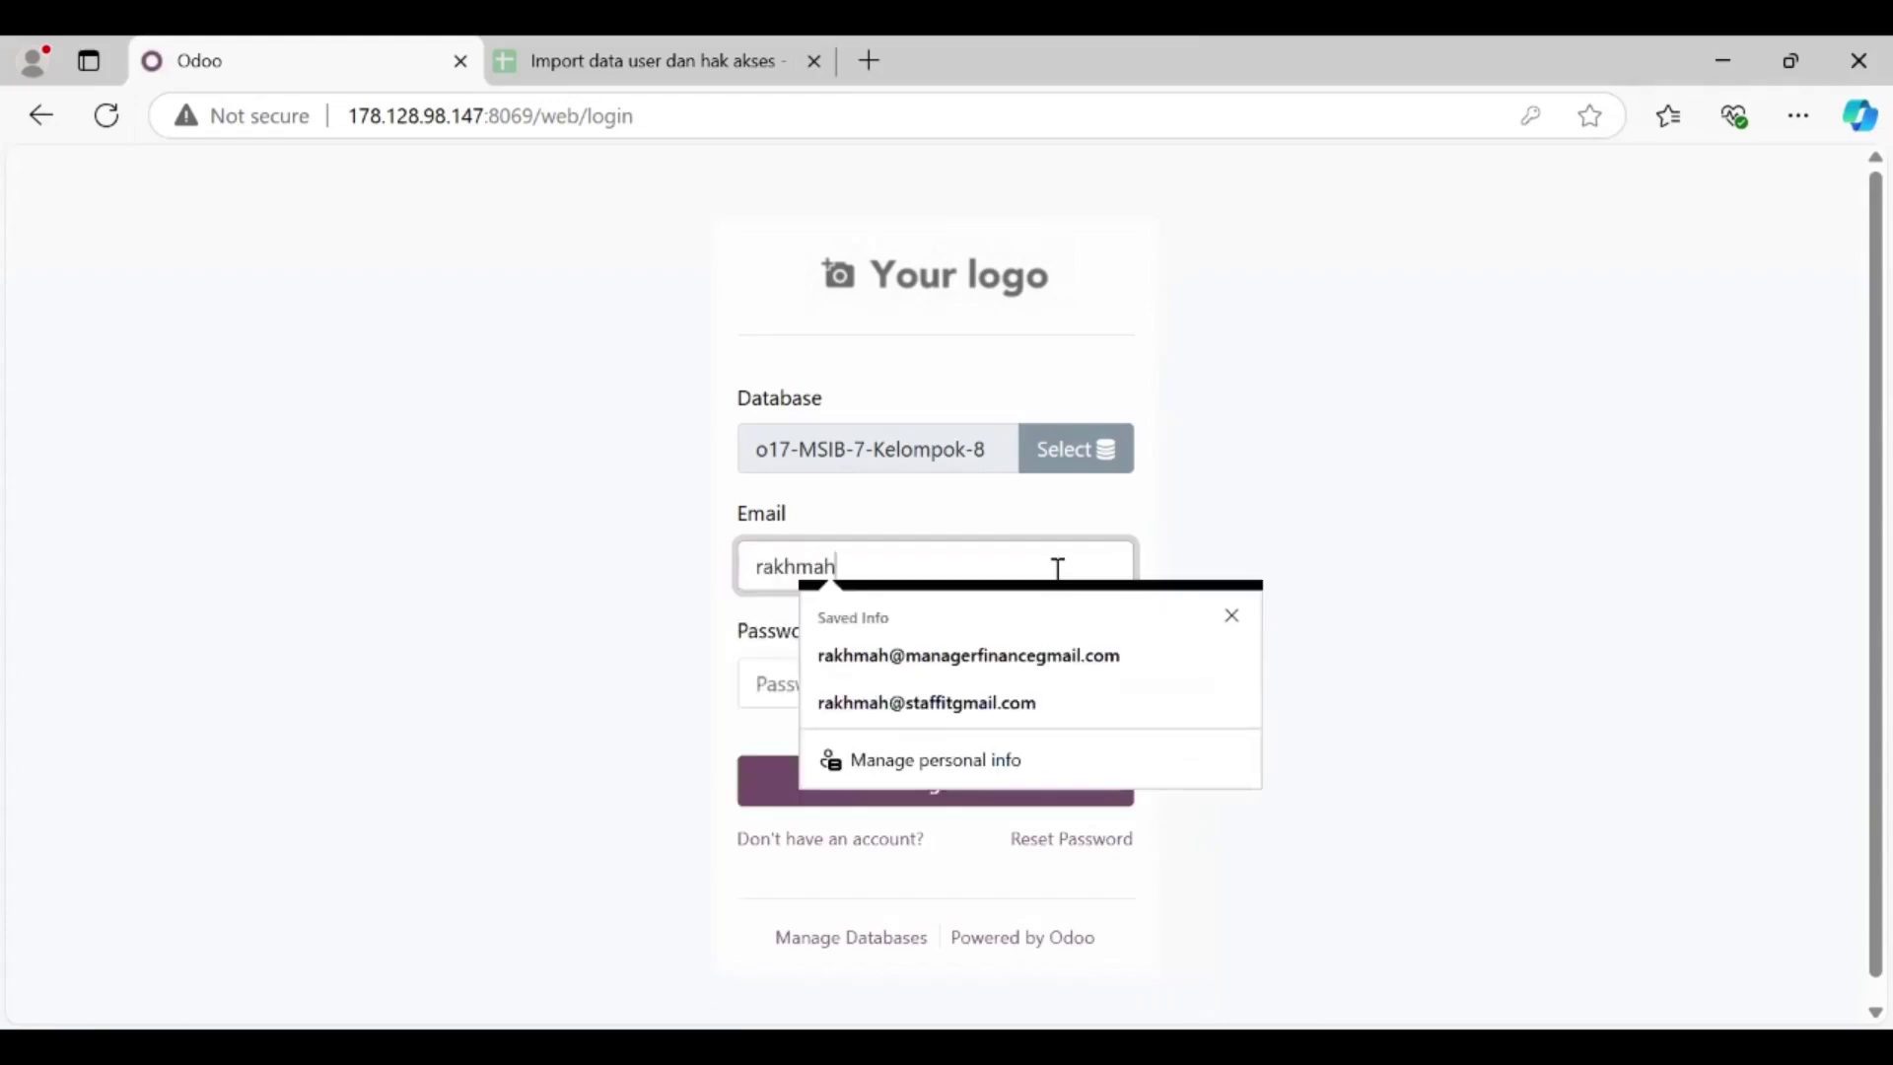
click(1069, 655)
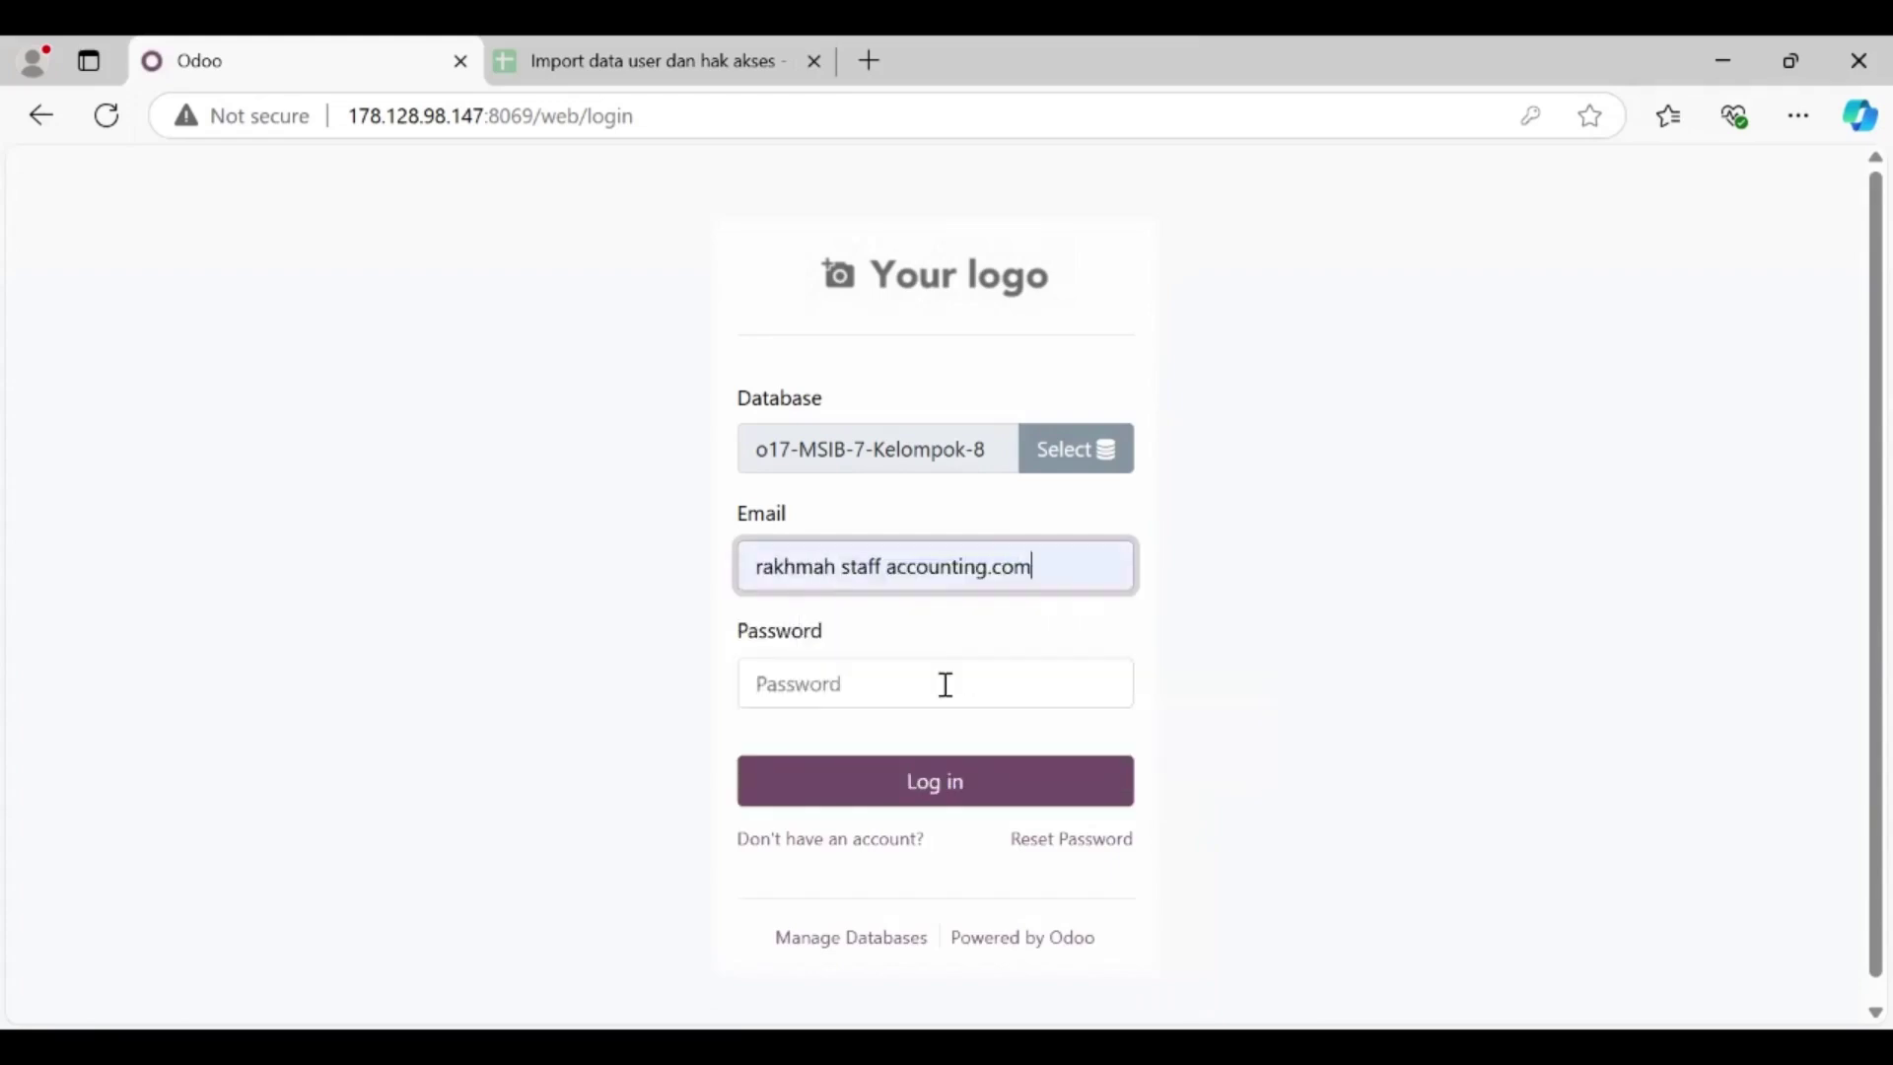
click(941, 684)
text(1)
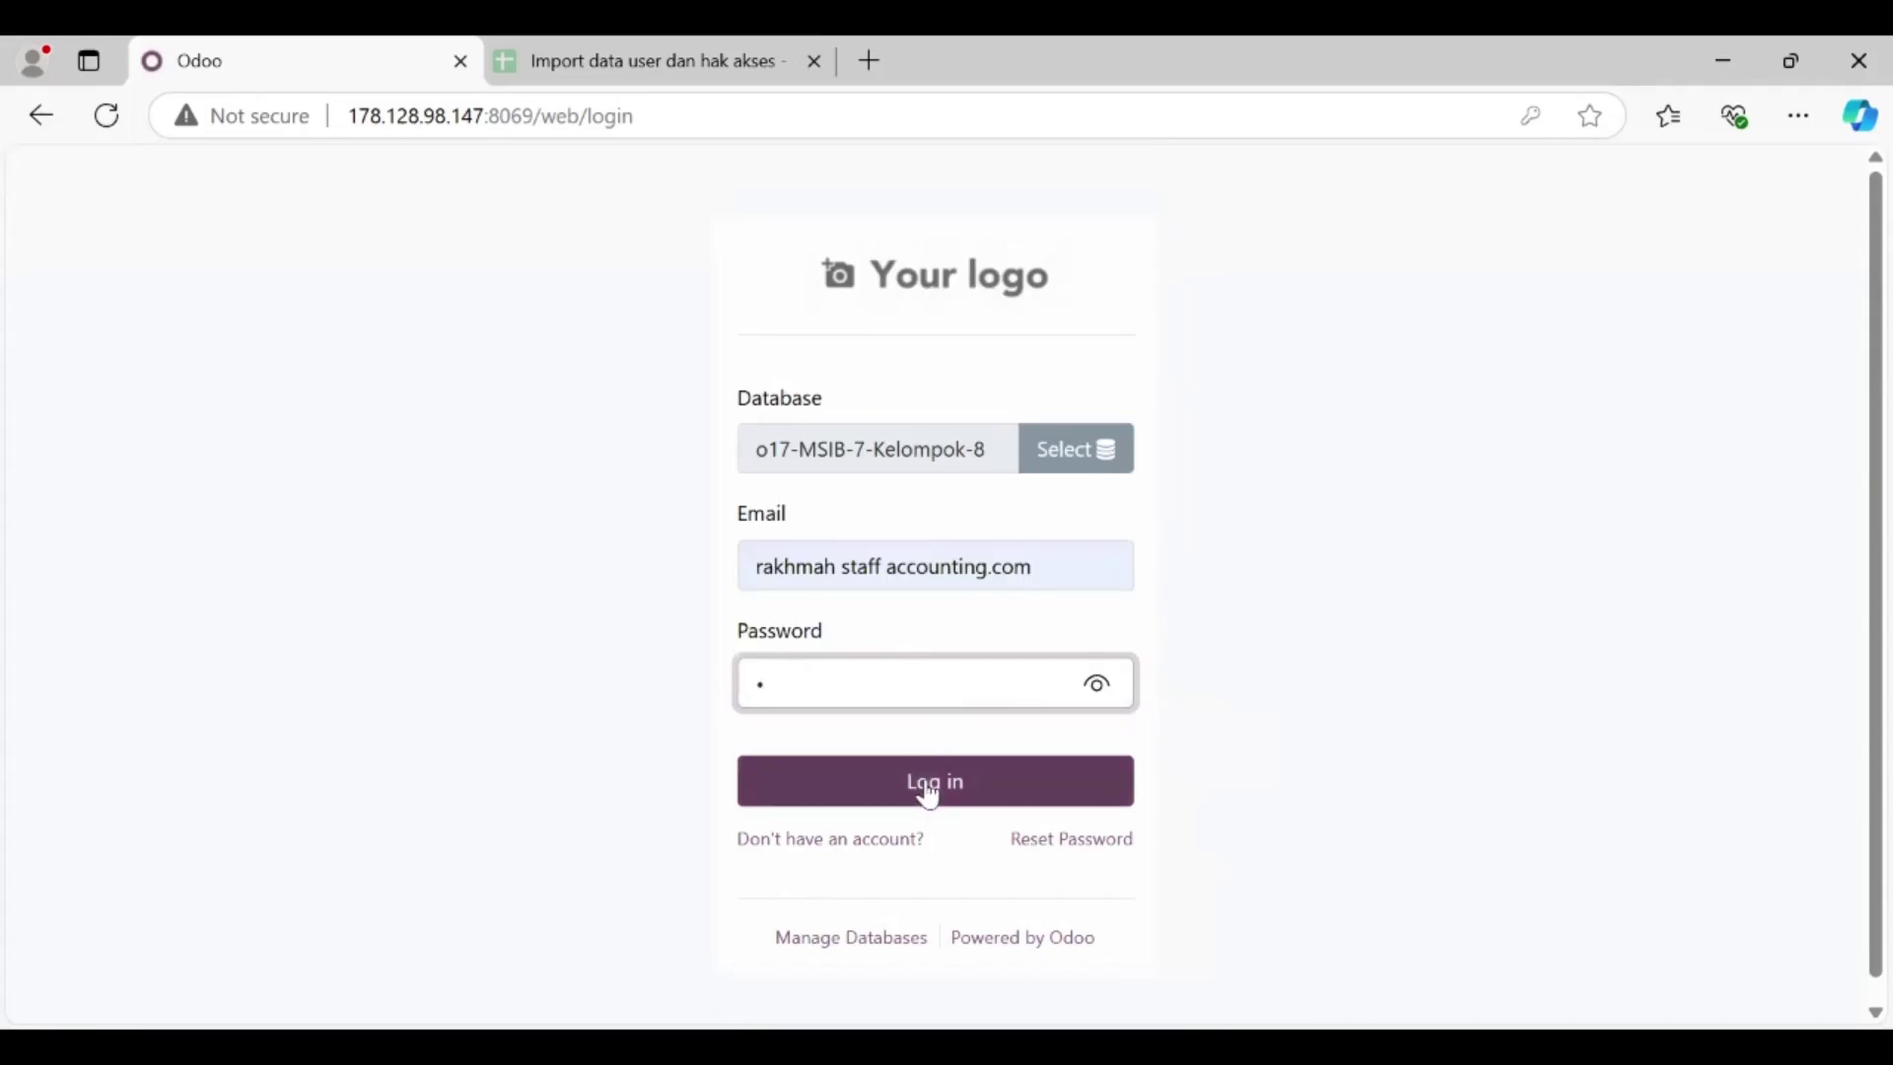
click(926, 786)
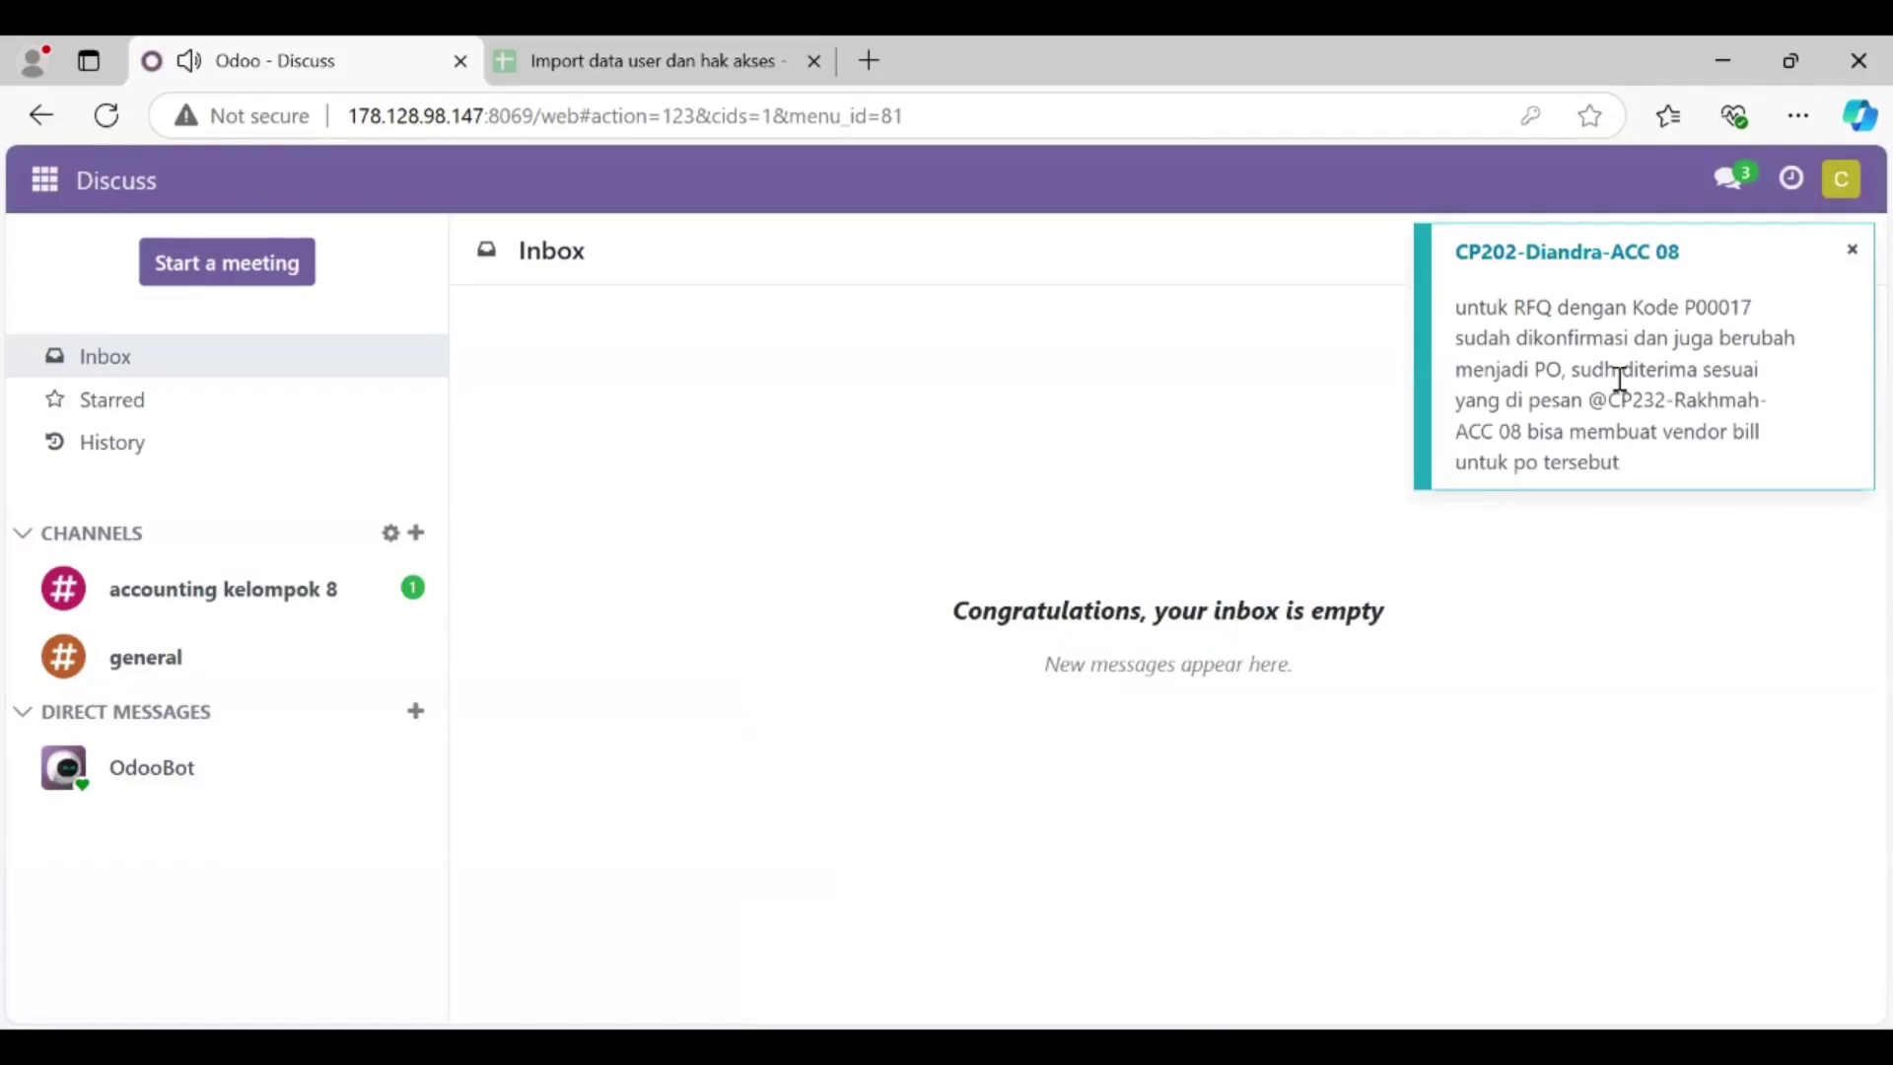
Step: In the accounting kelompok 8 channel, select P00017 in the latest message, then switch to Purchase
click(283, 596)
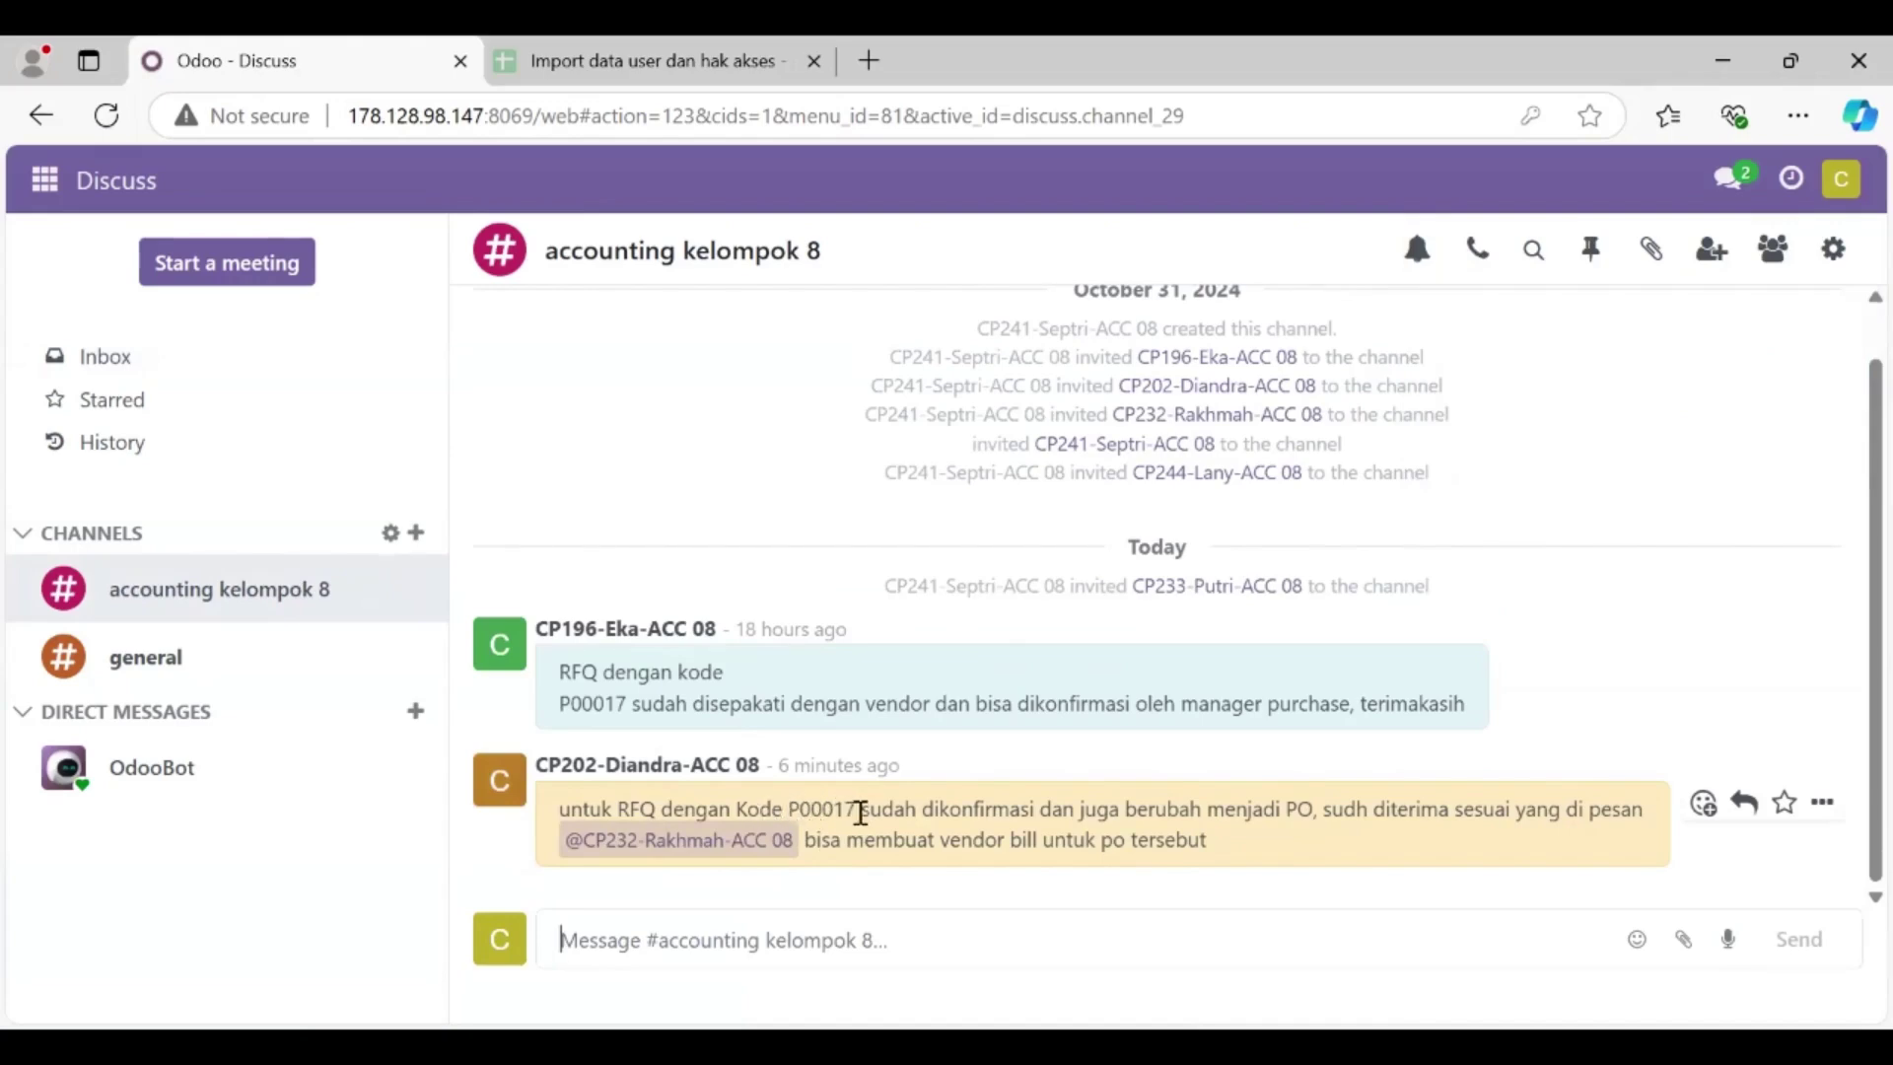
double_click(860, 810)
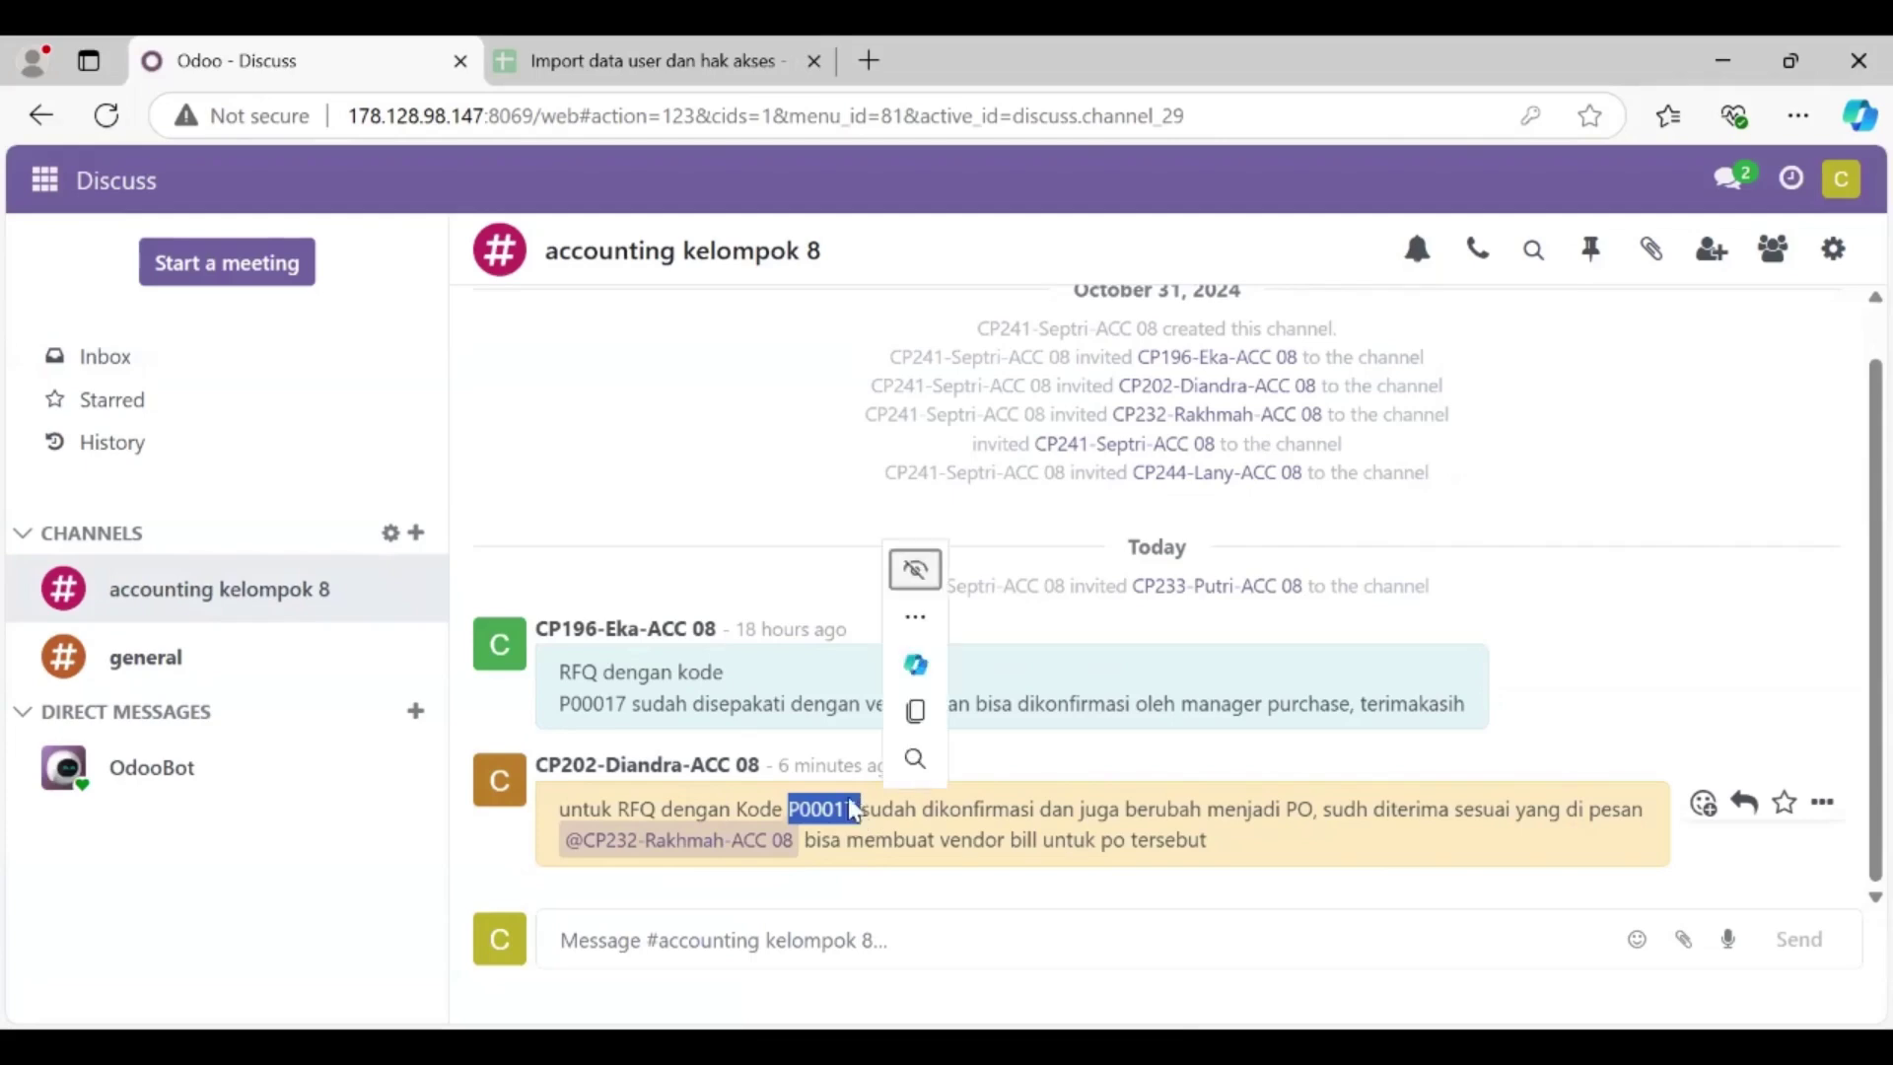
click(873, 840)
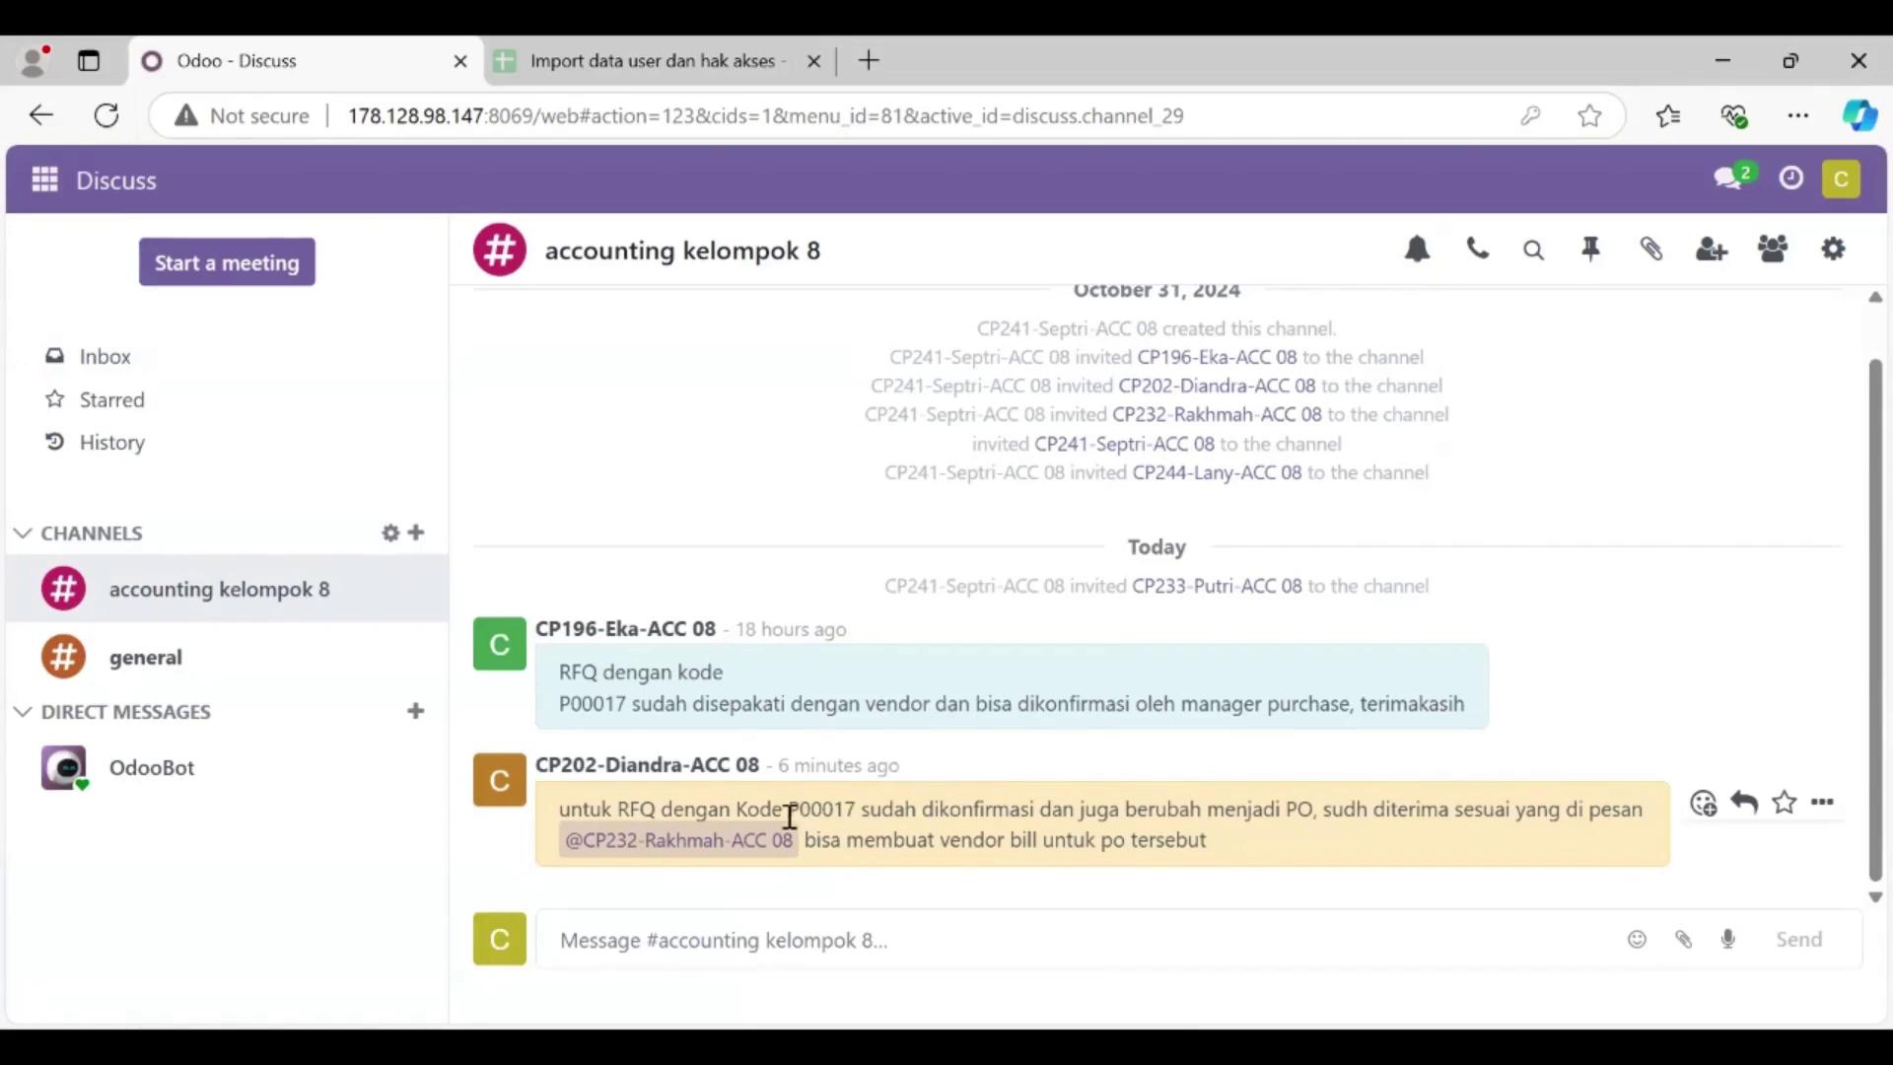
drag(790, 808, 859, 812)
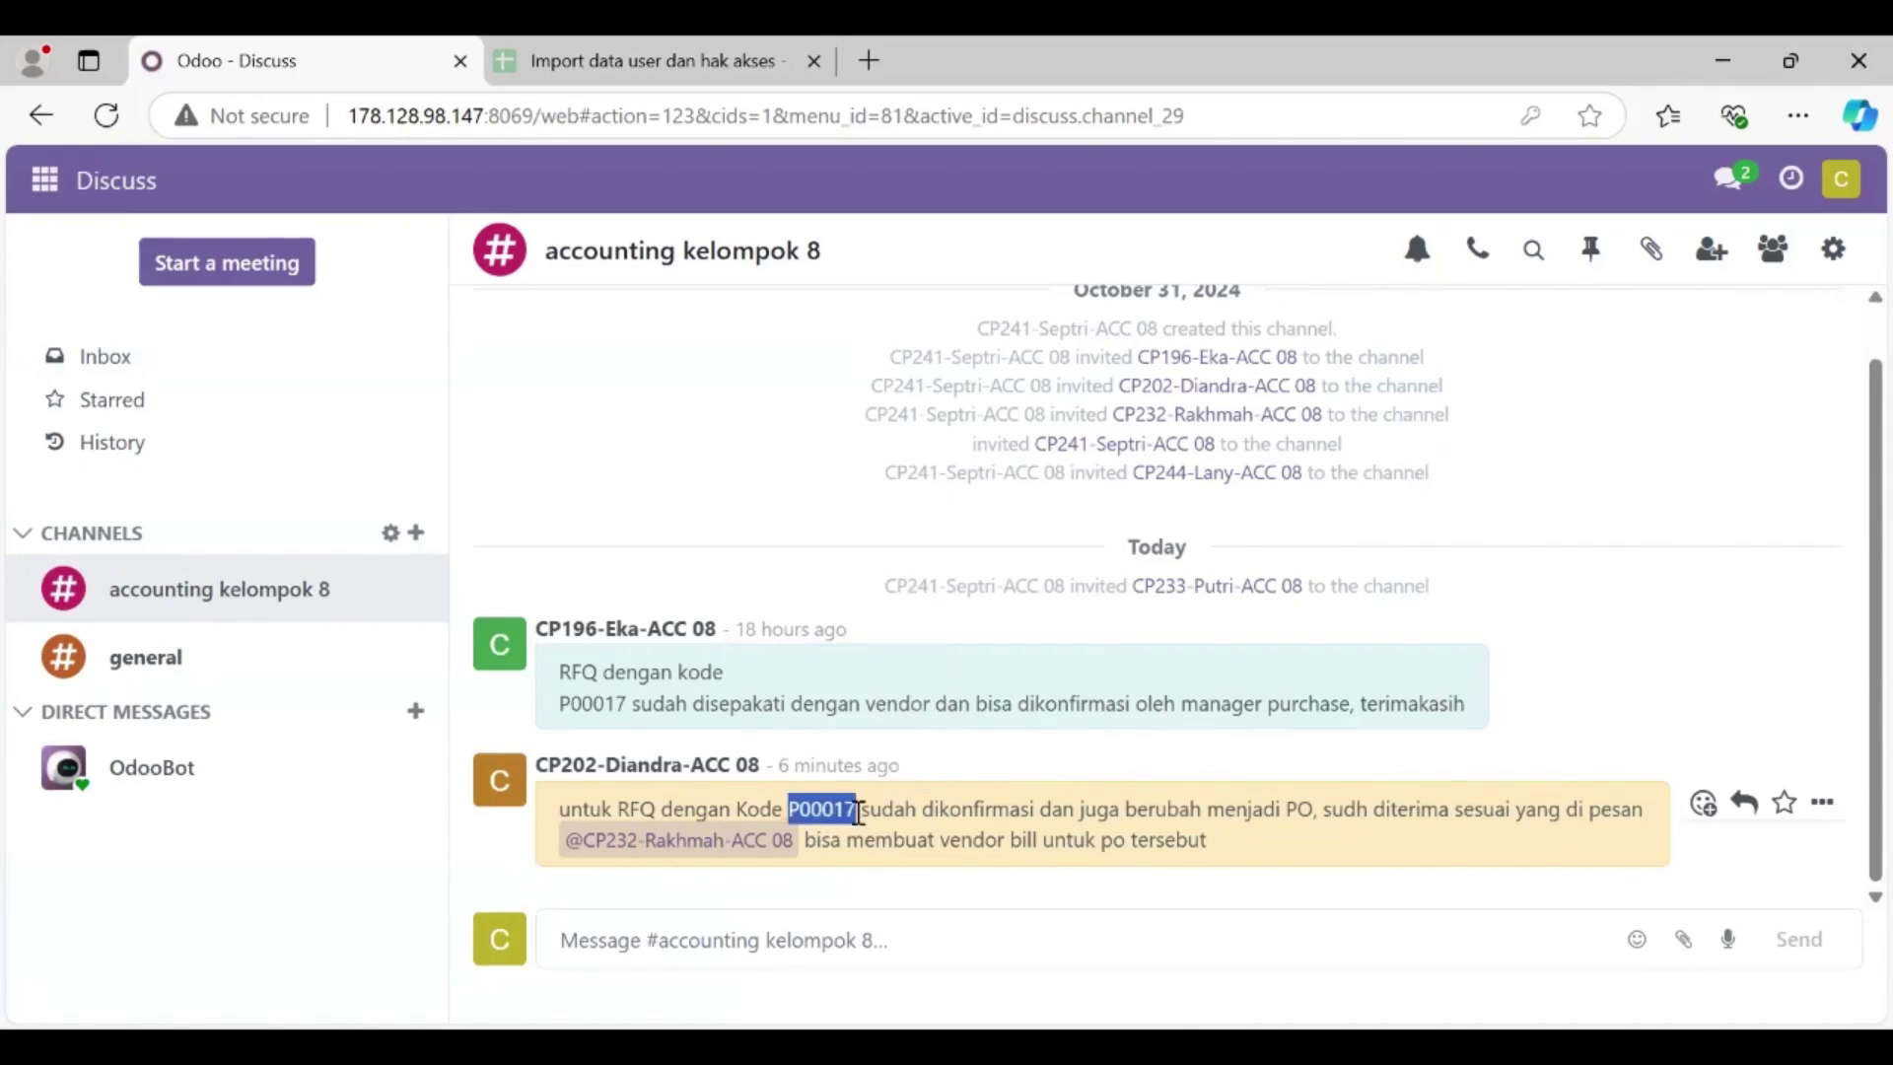
click(39, 188)
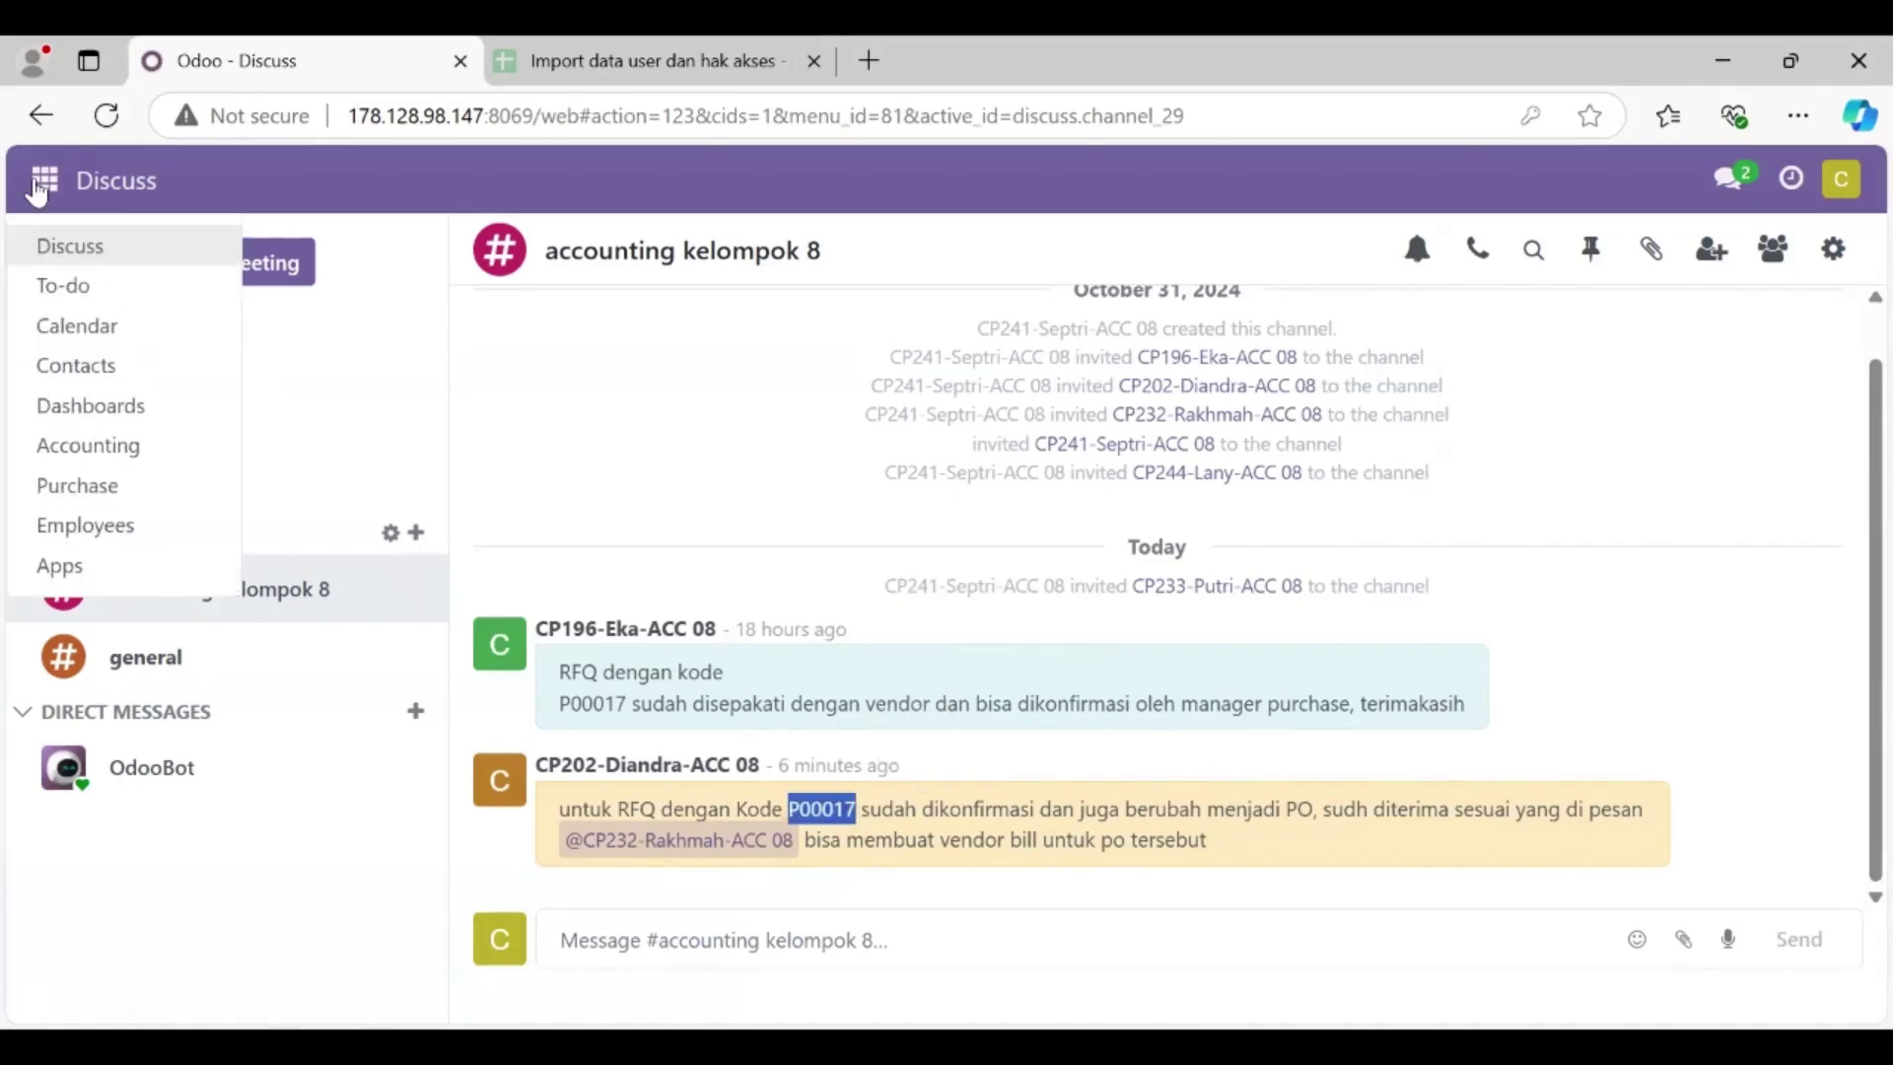
click(136, 486)
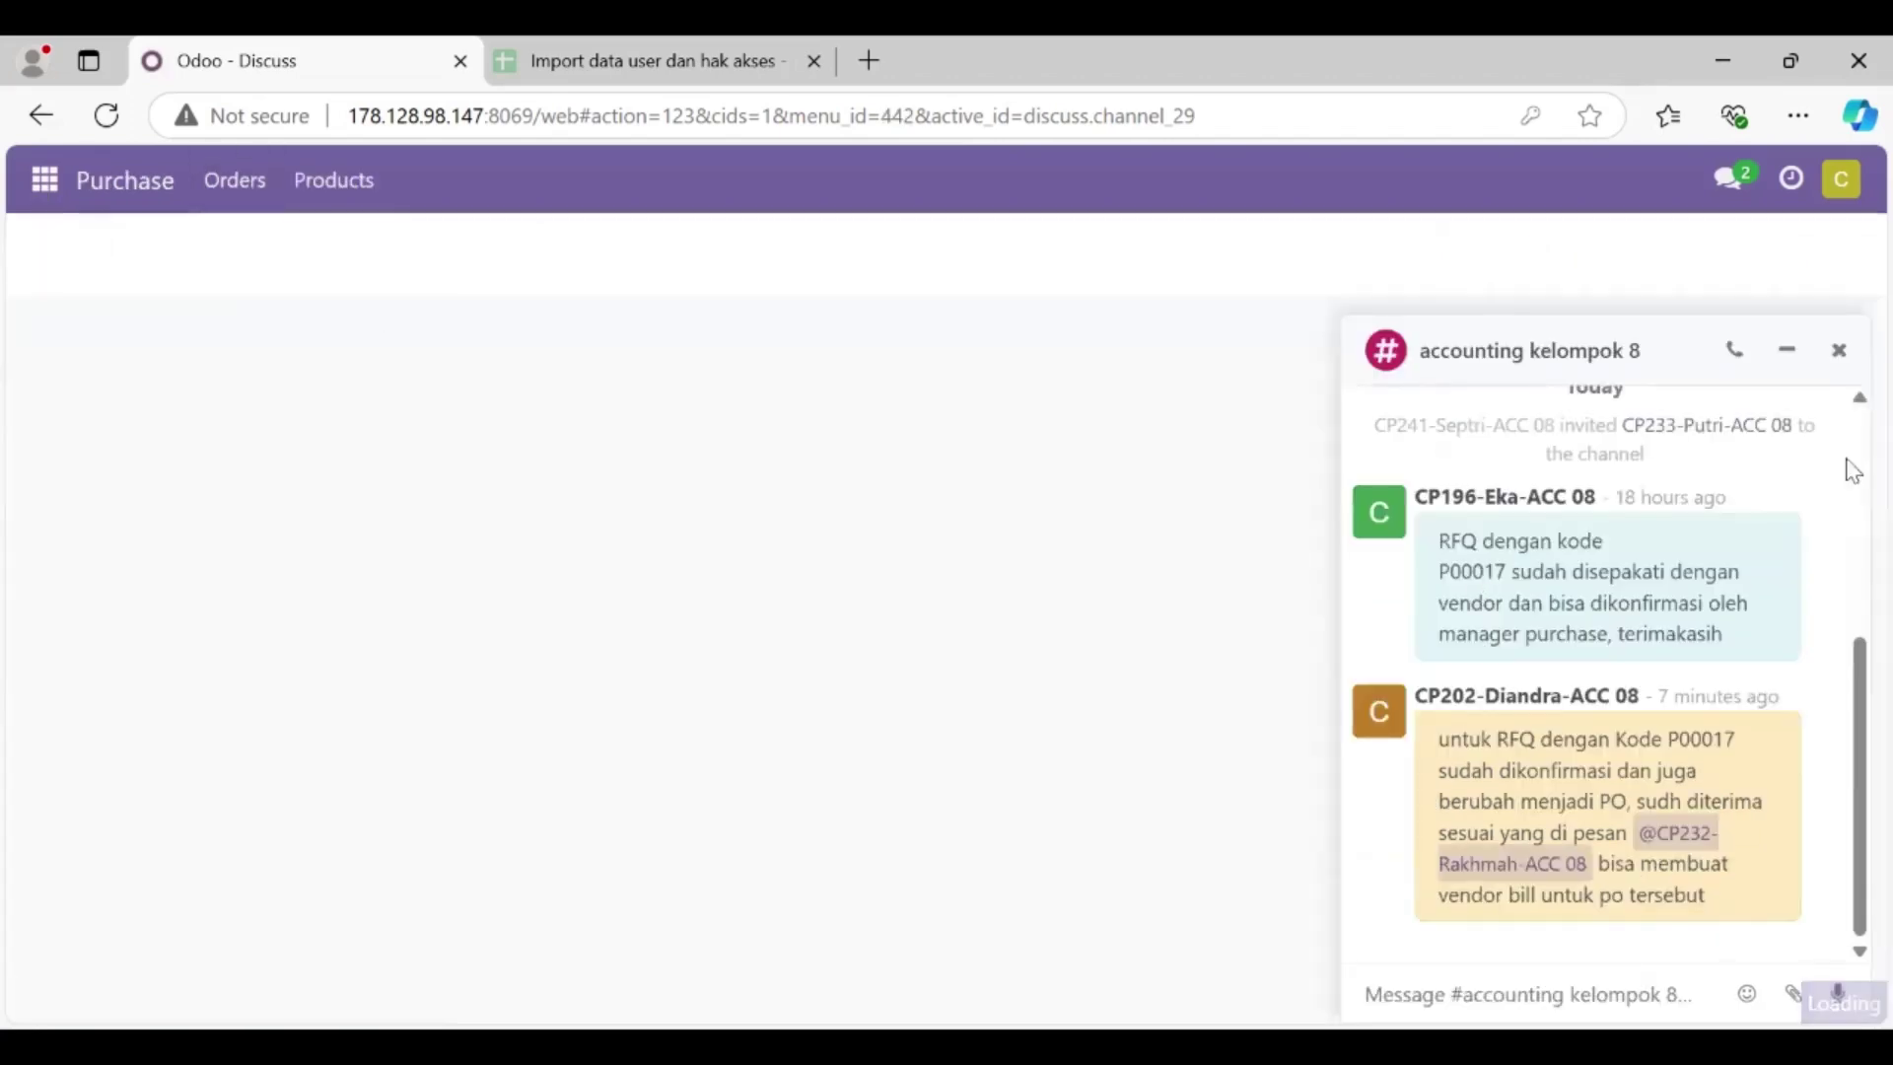
Step: Search the Purchase Orders list for P00017 and open it
click(1840, 351)
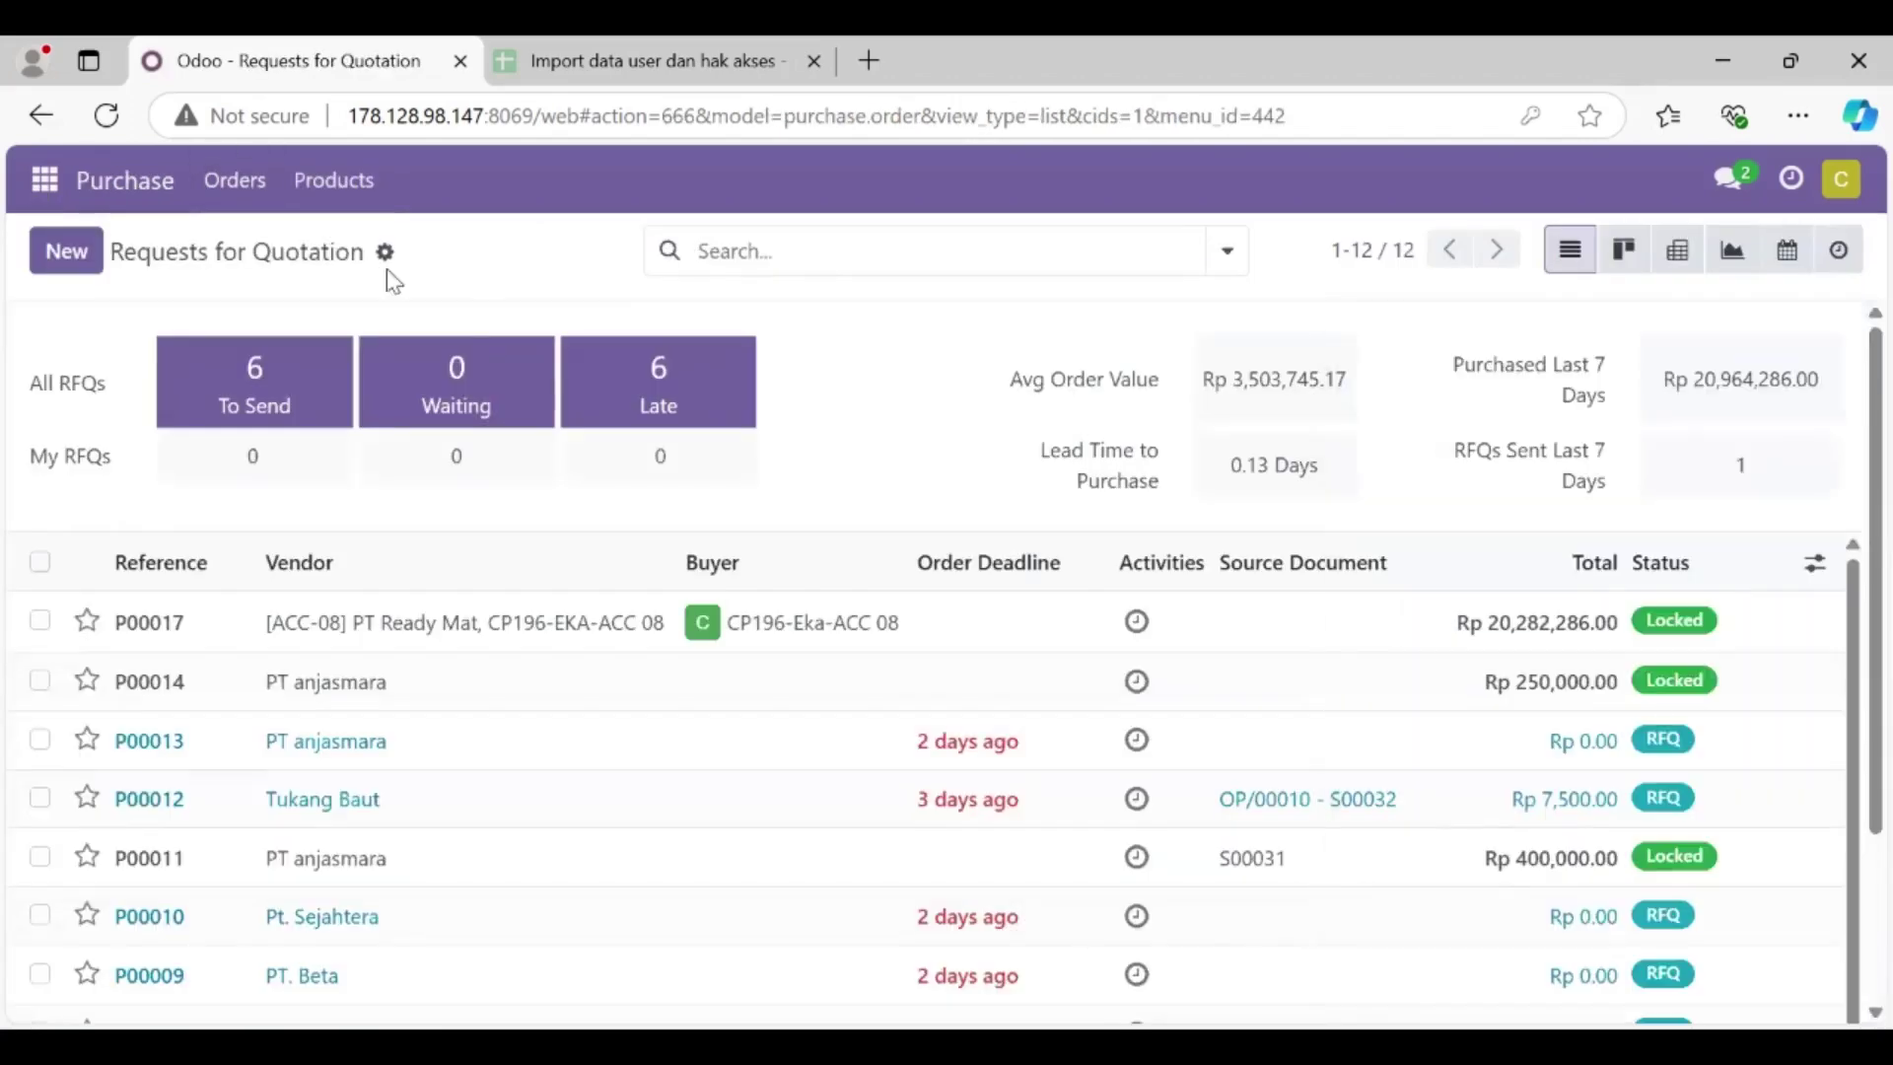
click(247, 210)
click(288, 286)
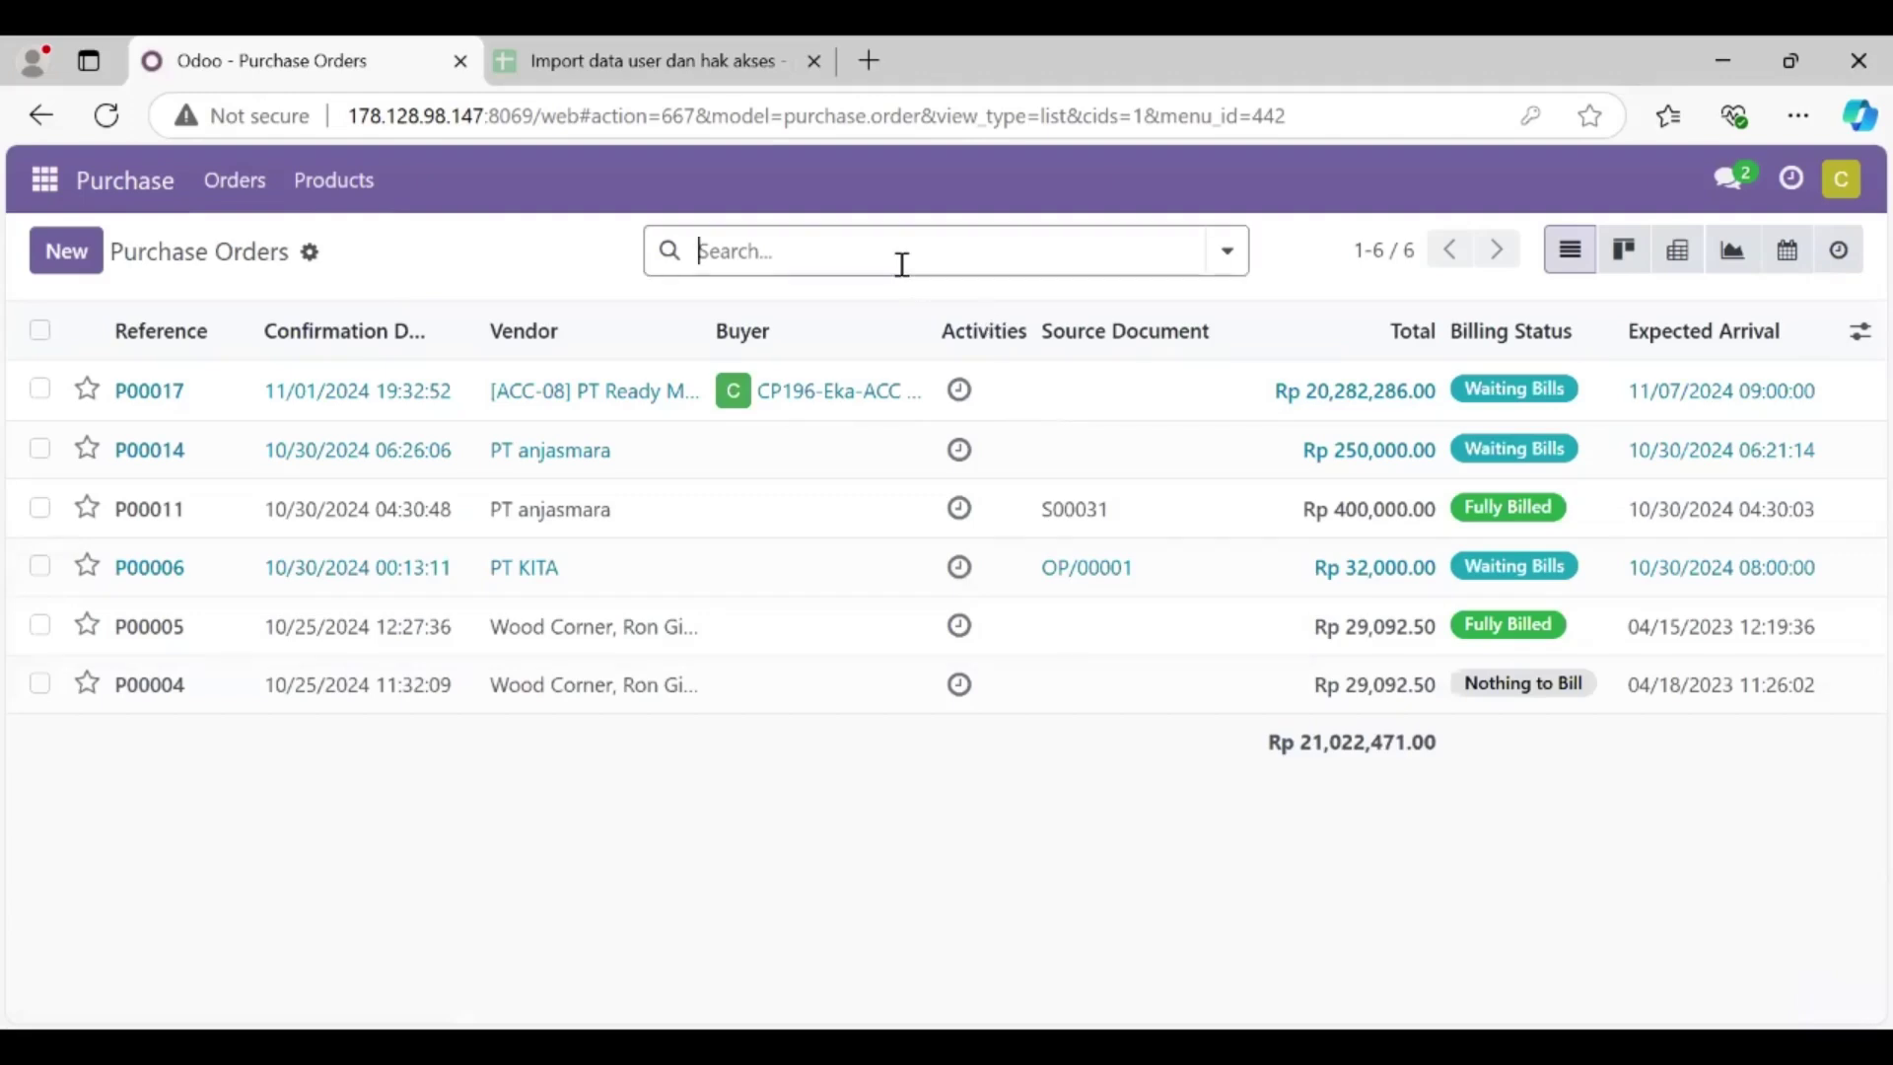
text(P00017)
key(Return)
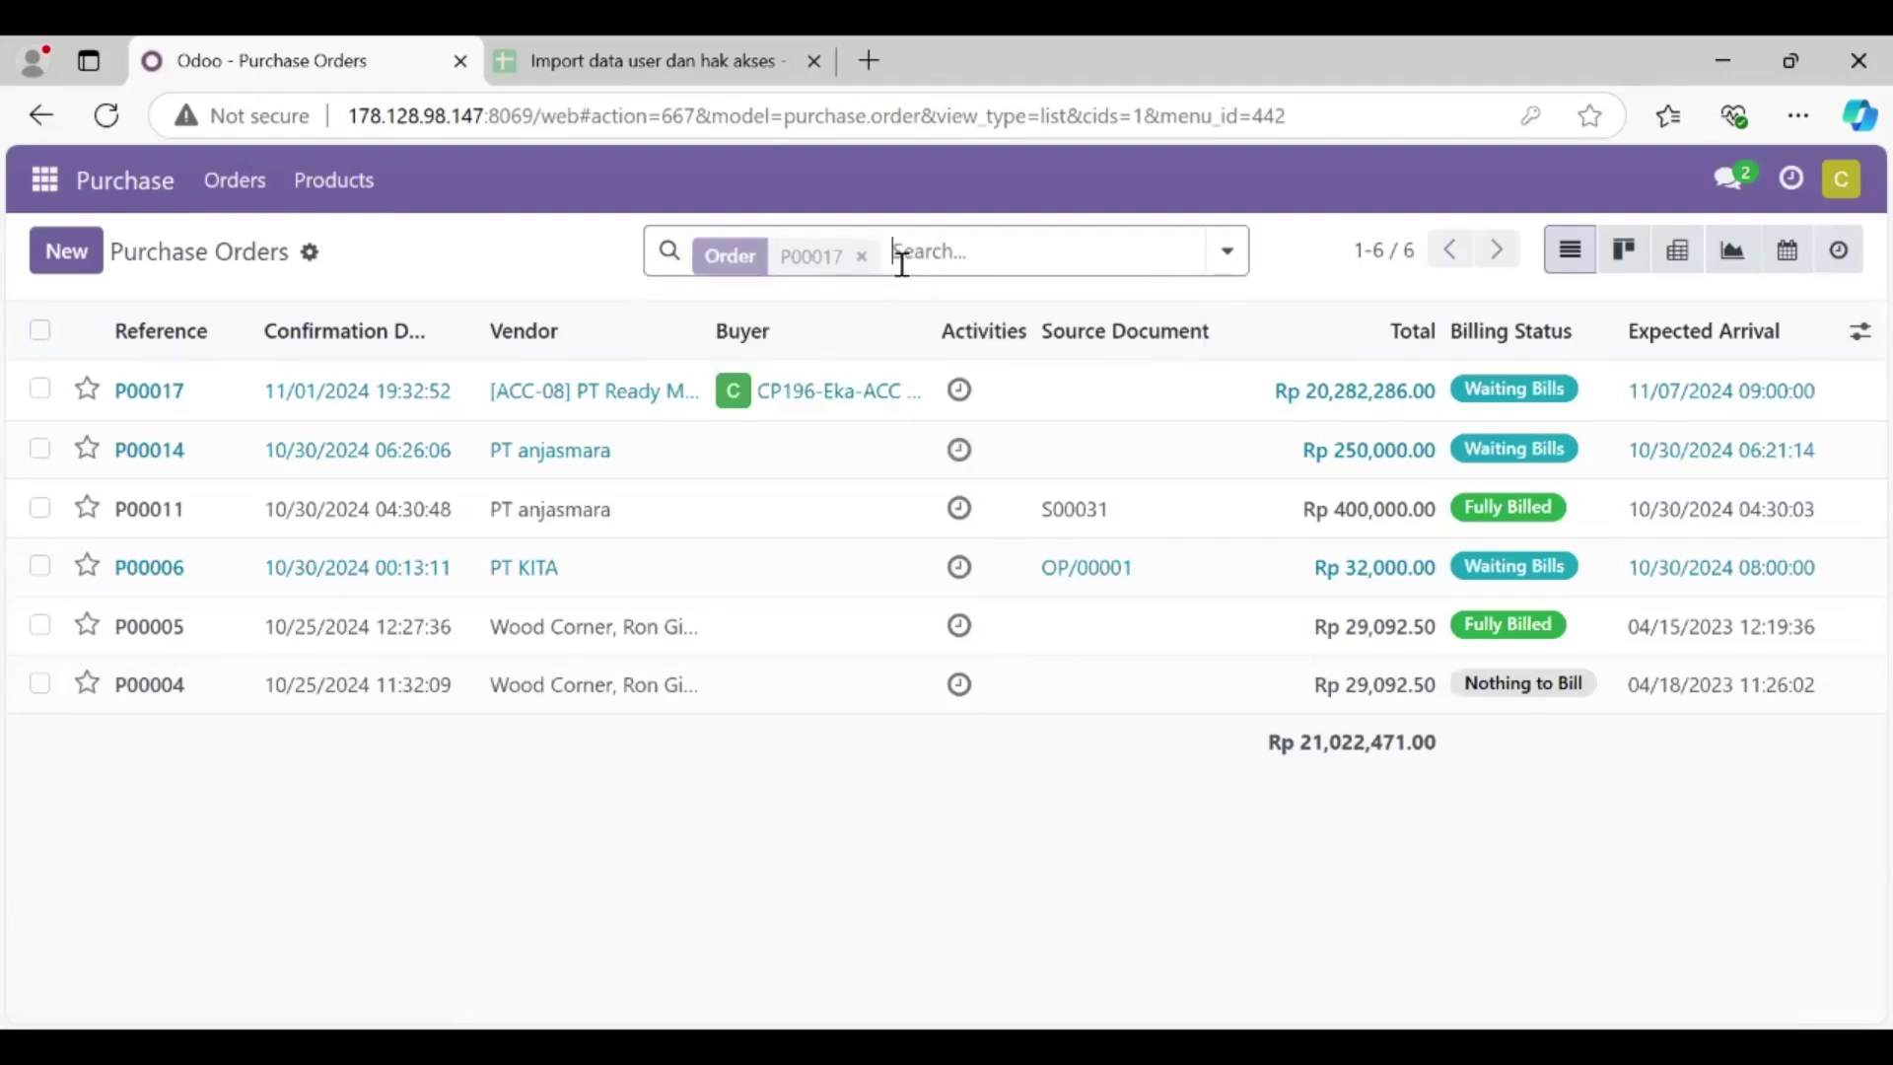
click(934, 399)
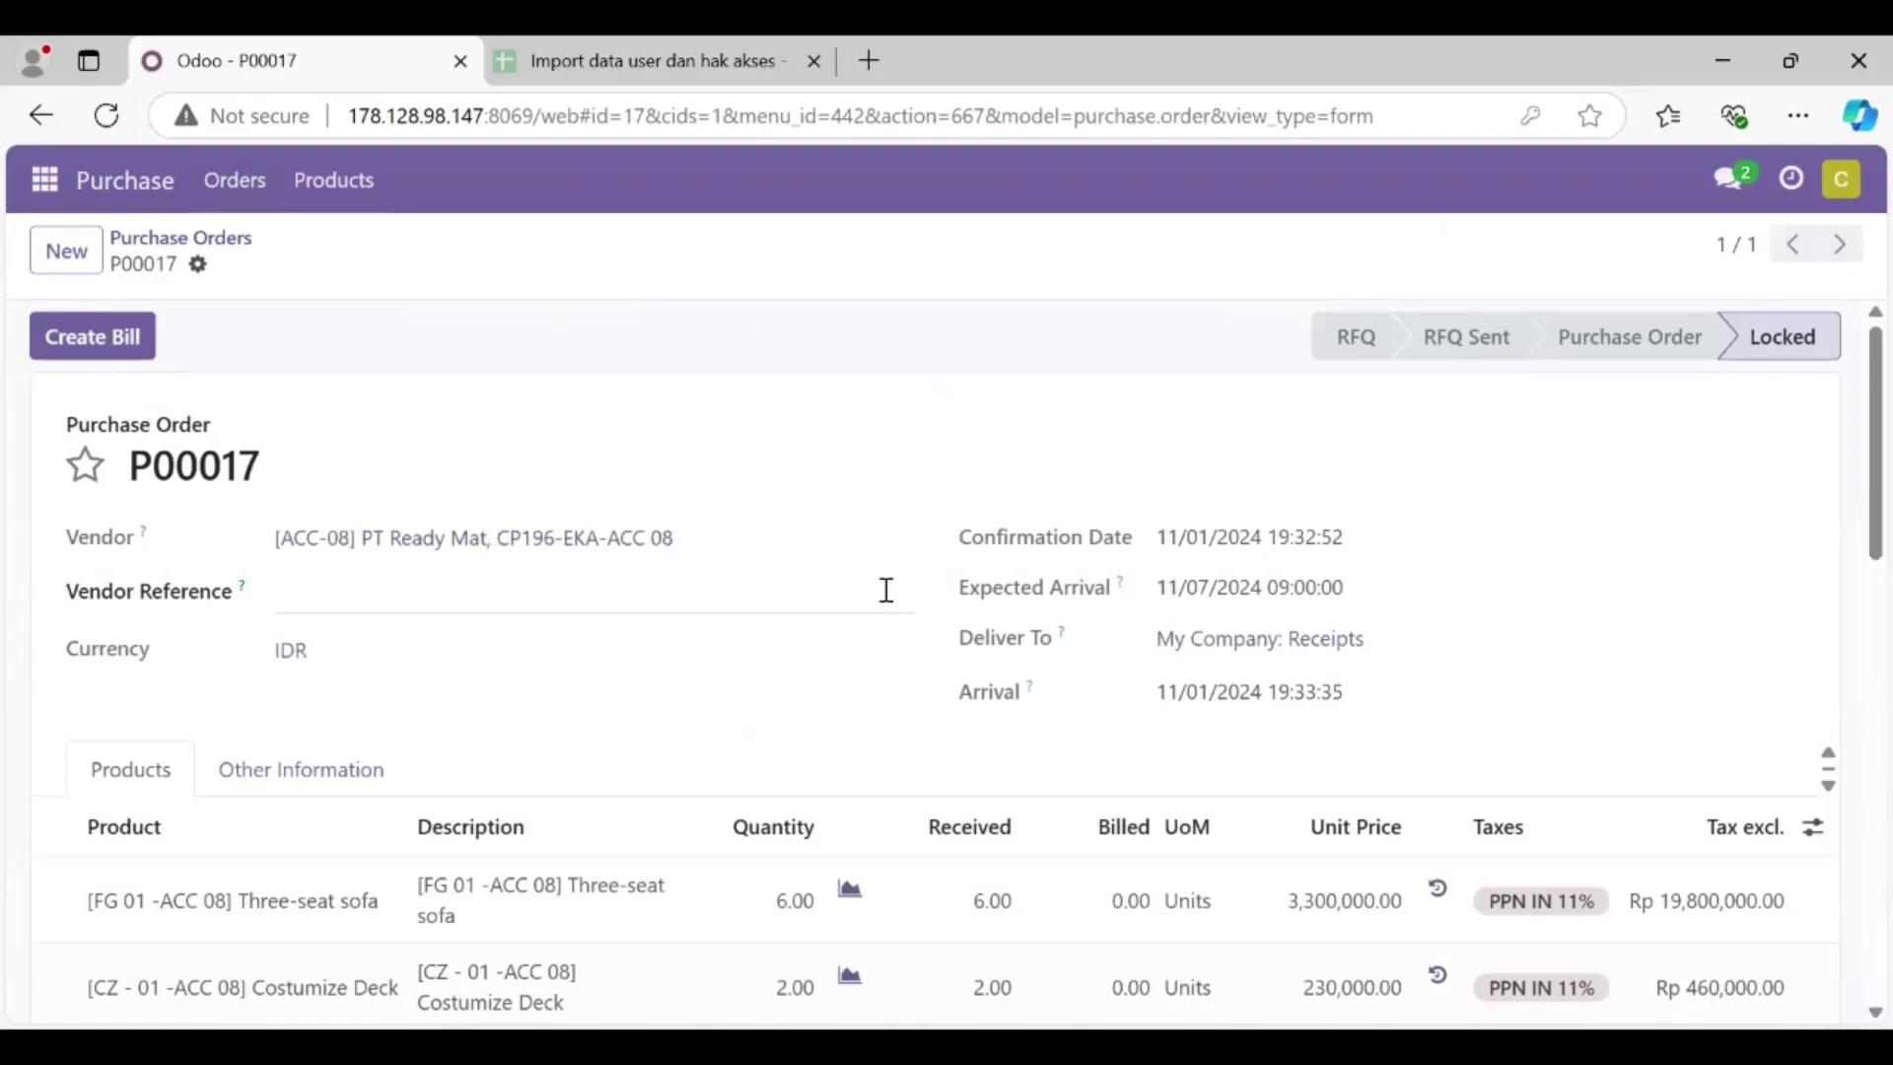
Step: Try creating a bill for P00017 and dismiss the missing-sender-email Invalid Operation error
scroll(886, 589, down, 1)
scroll(886, 589, down, 2)
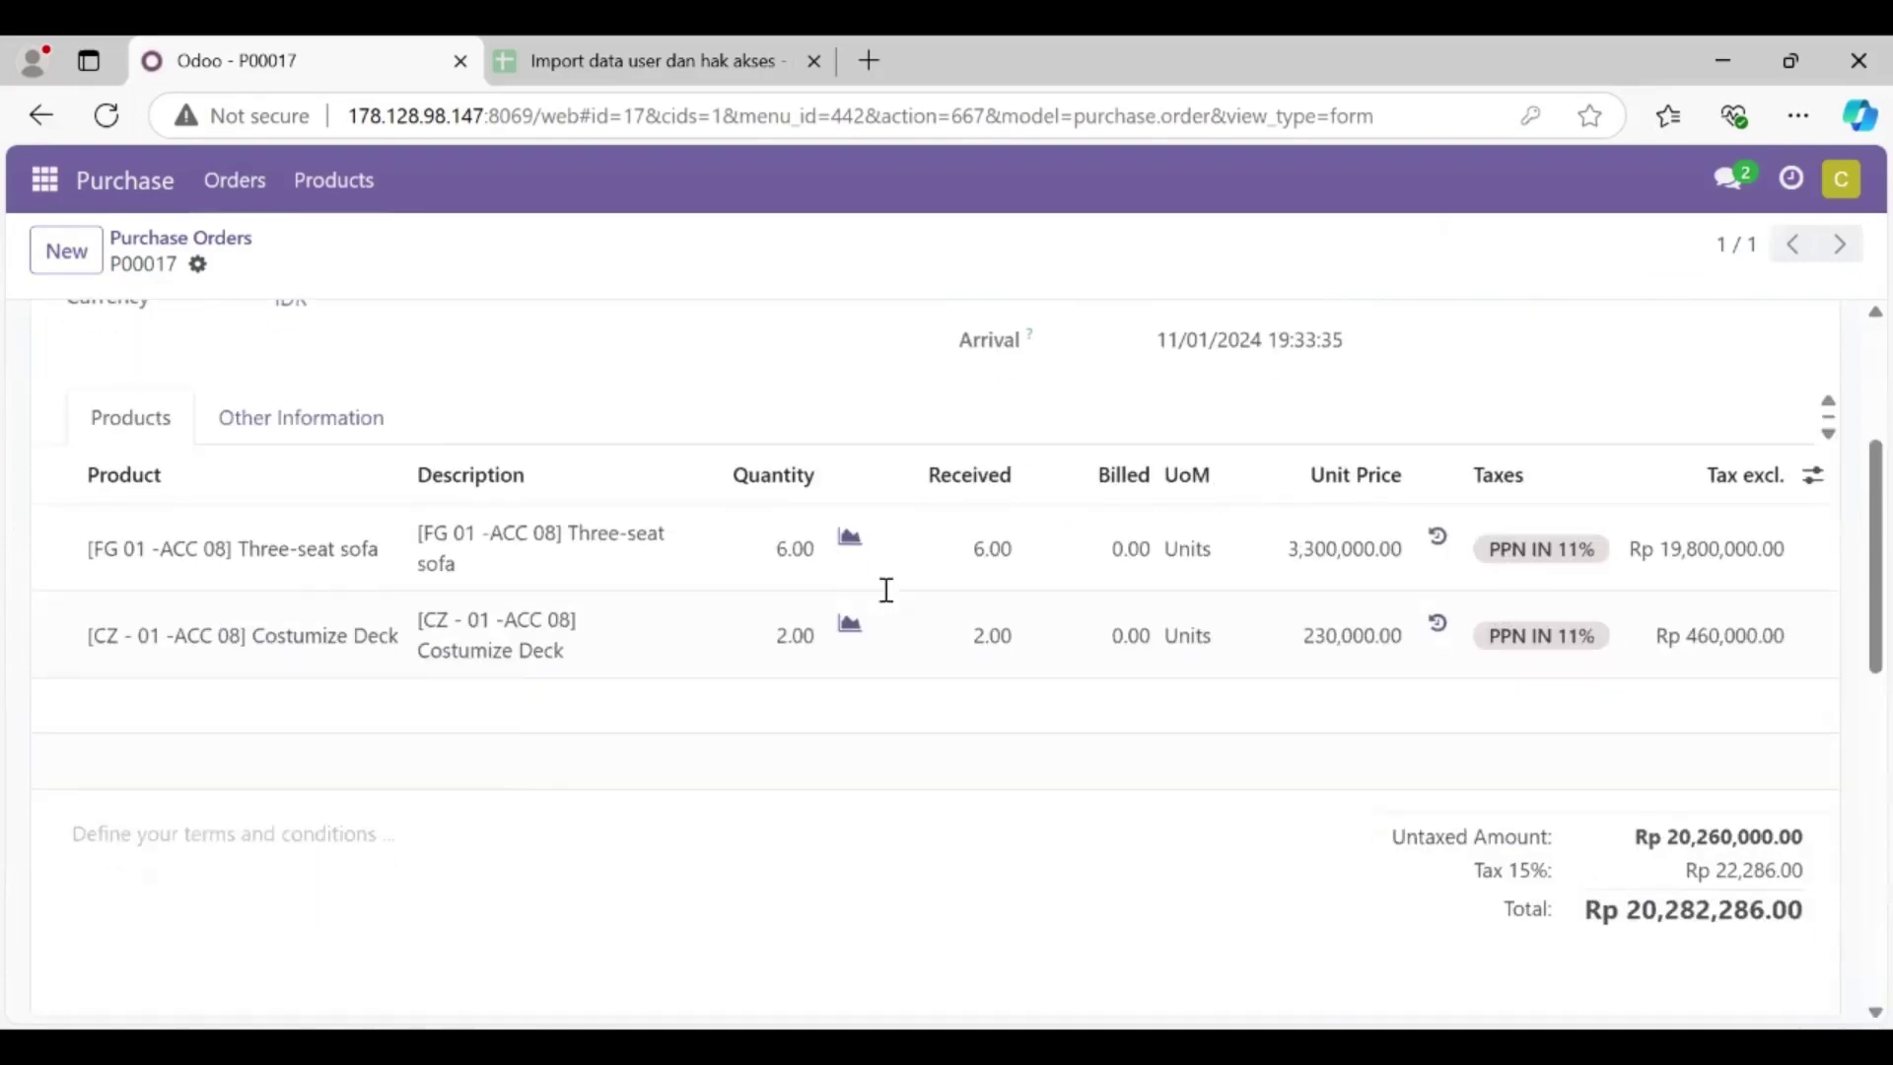
scroll(886, 589, up, 3)
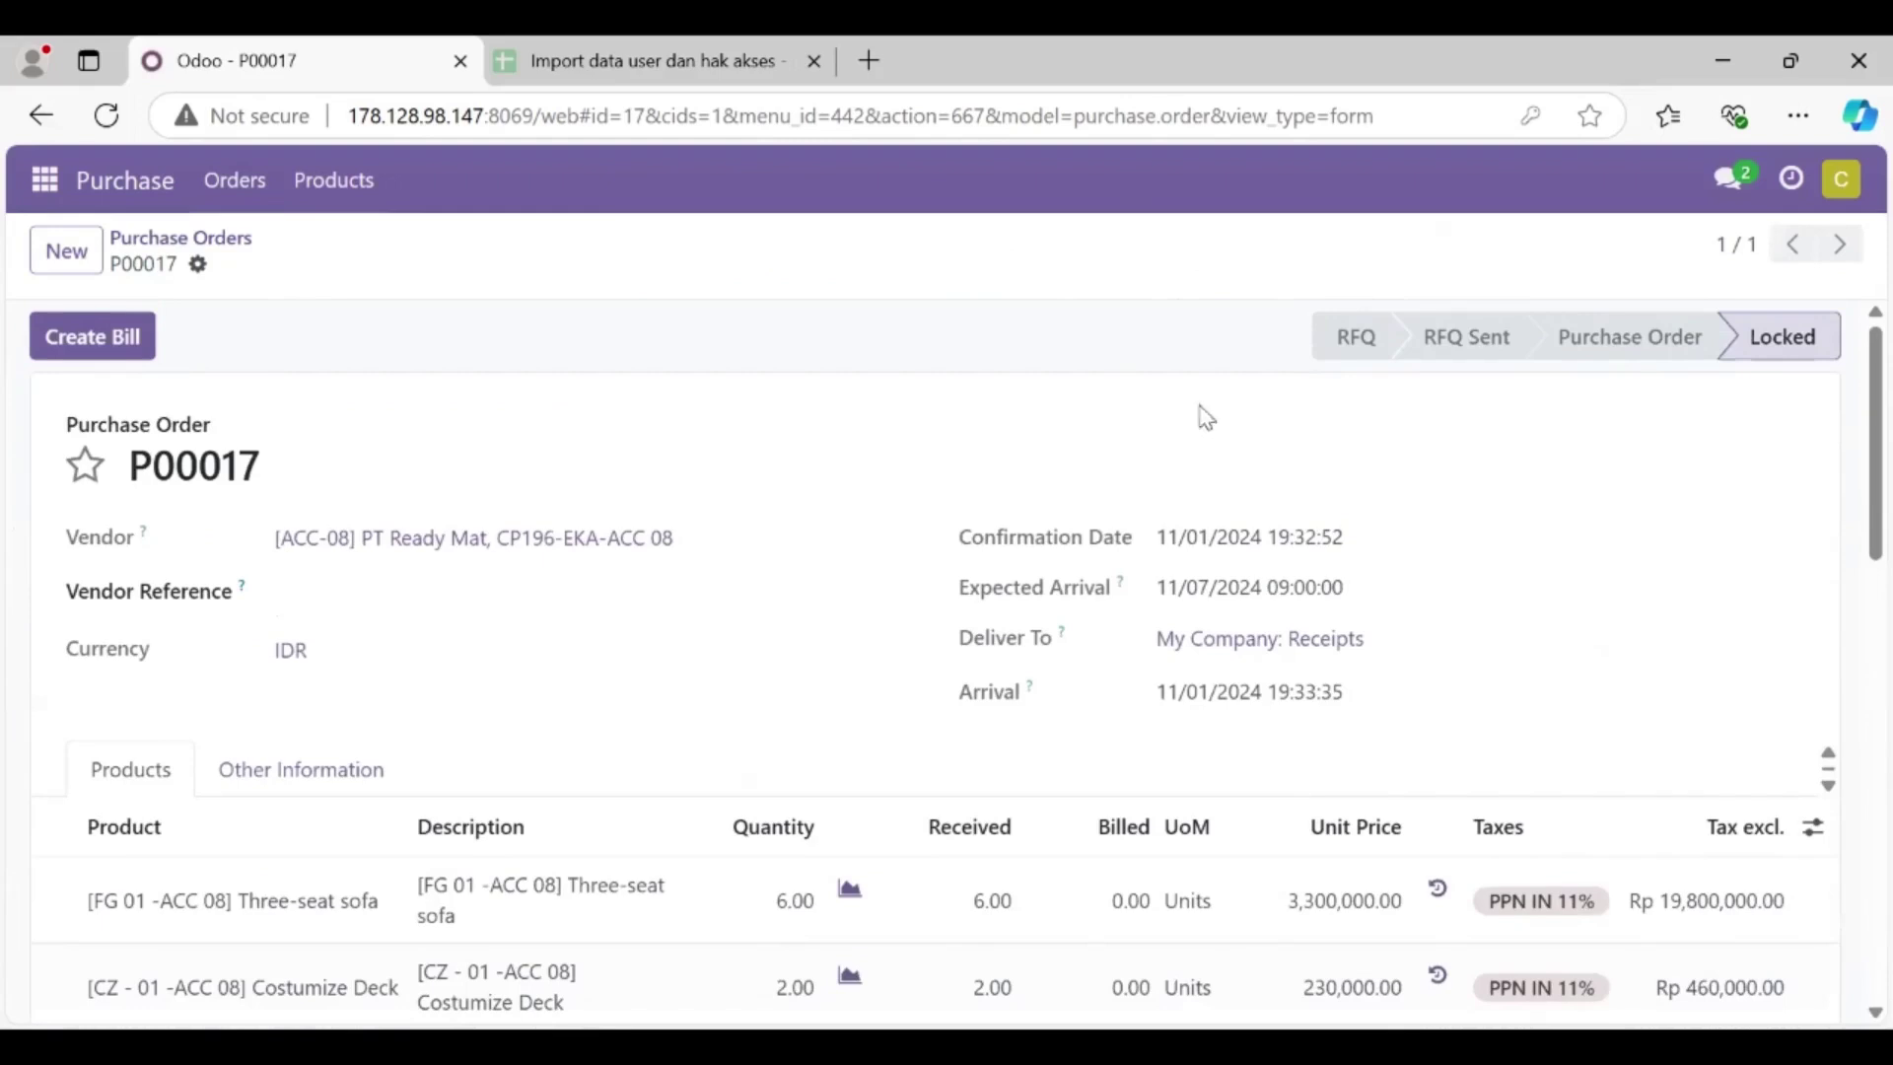
click(116, 337)
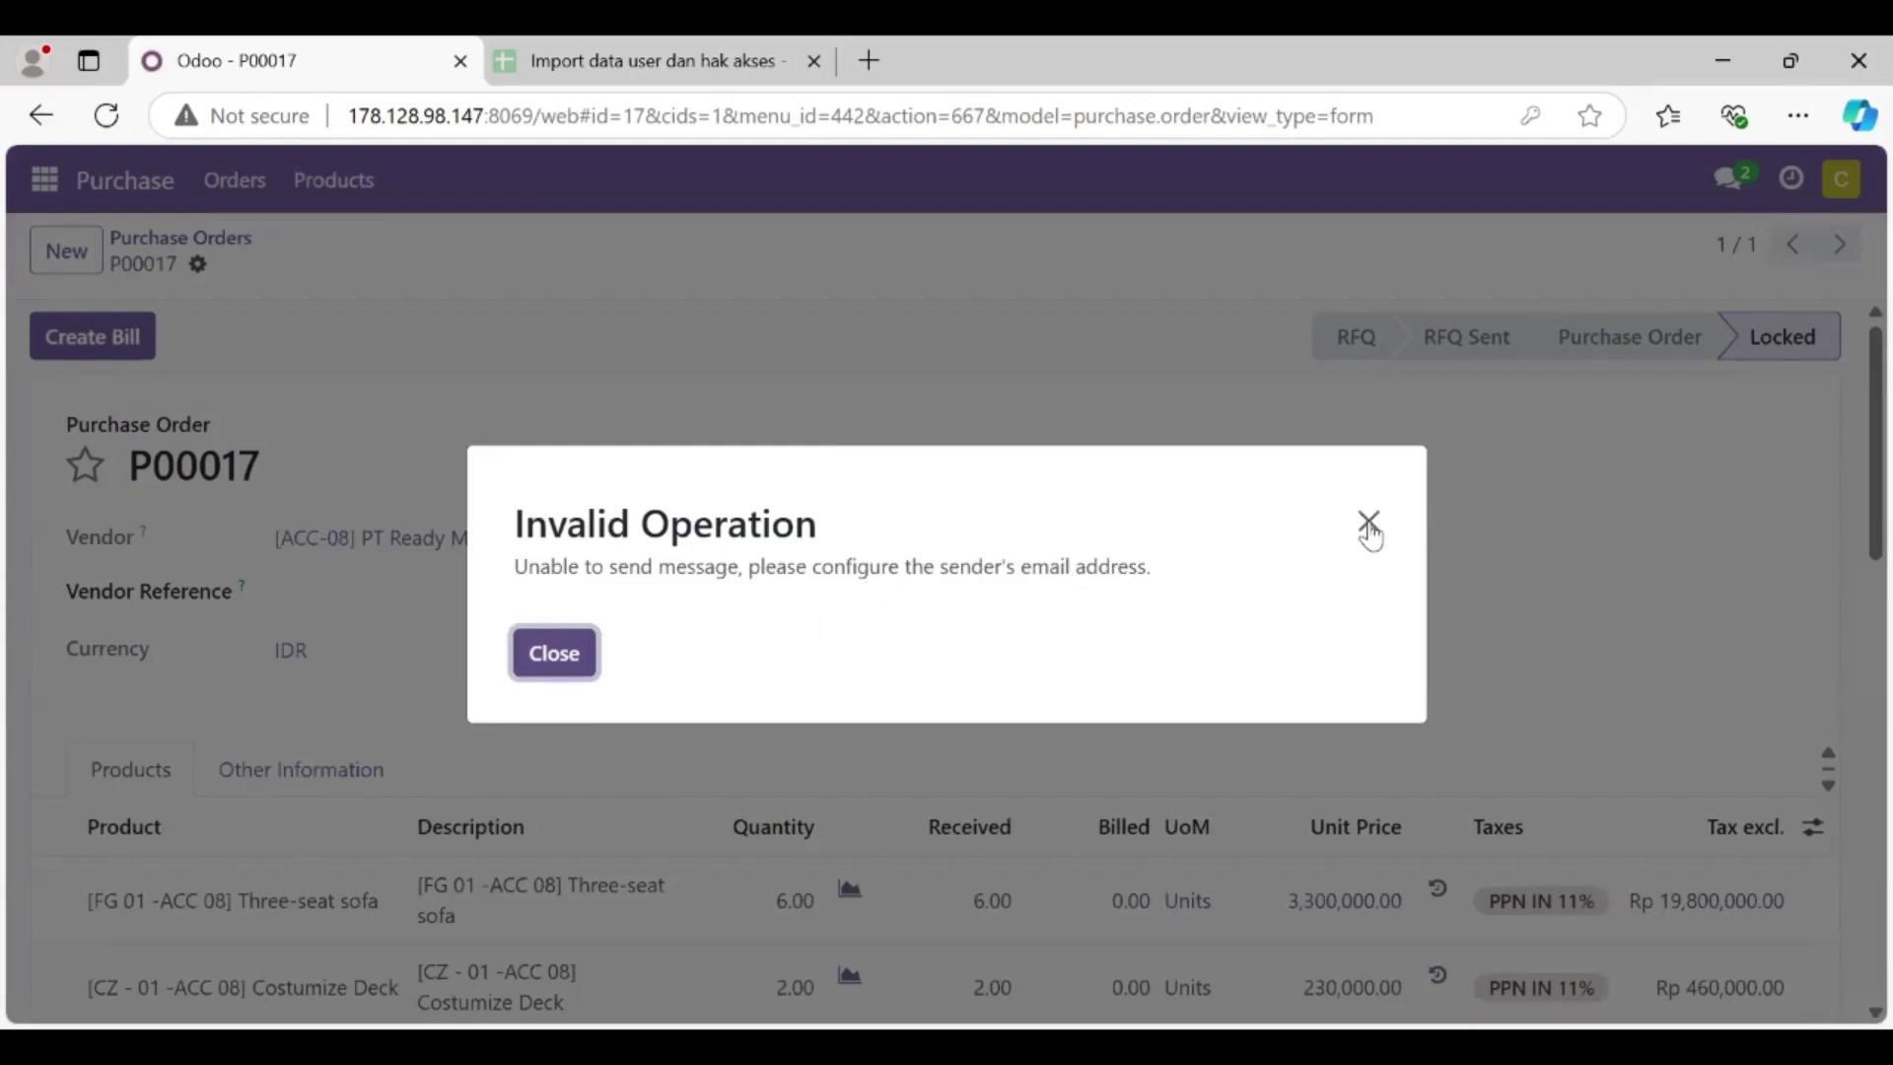
click(540, 658)
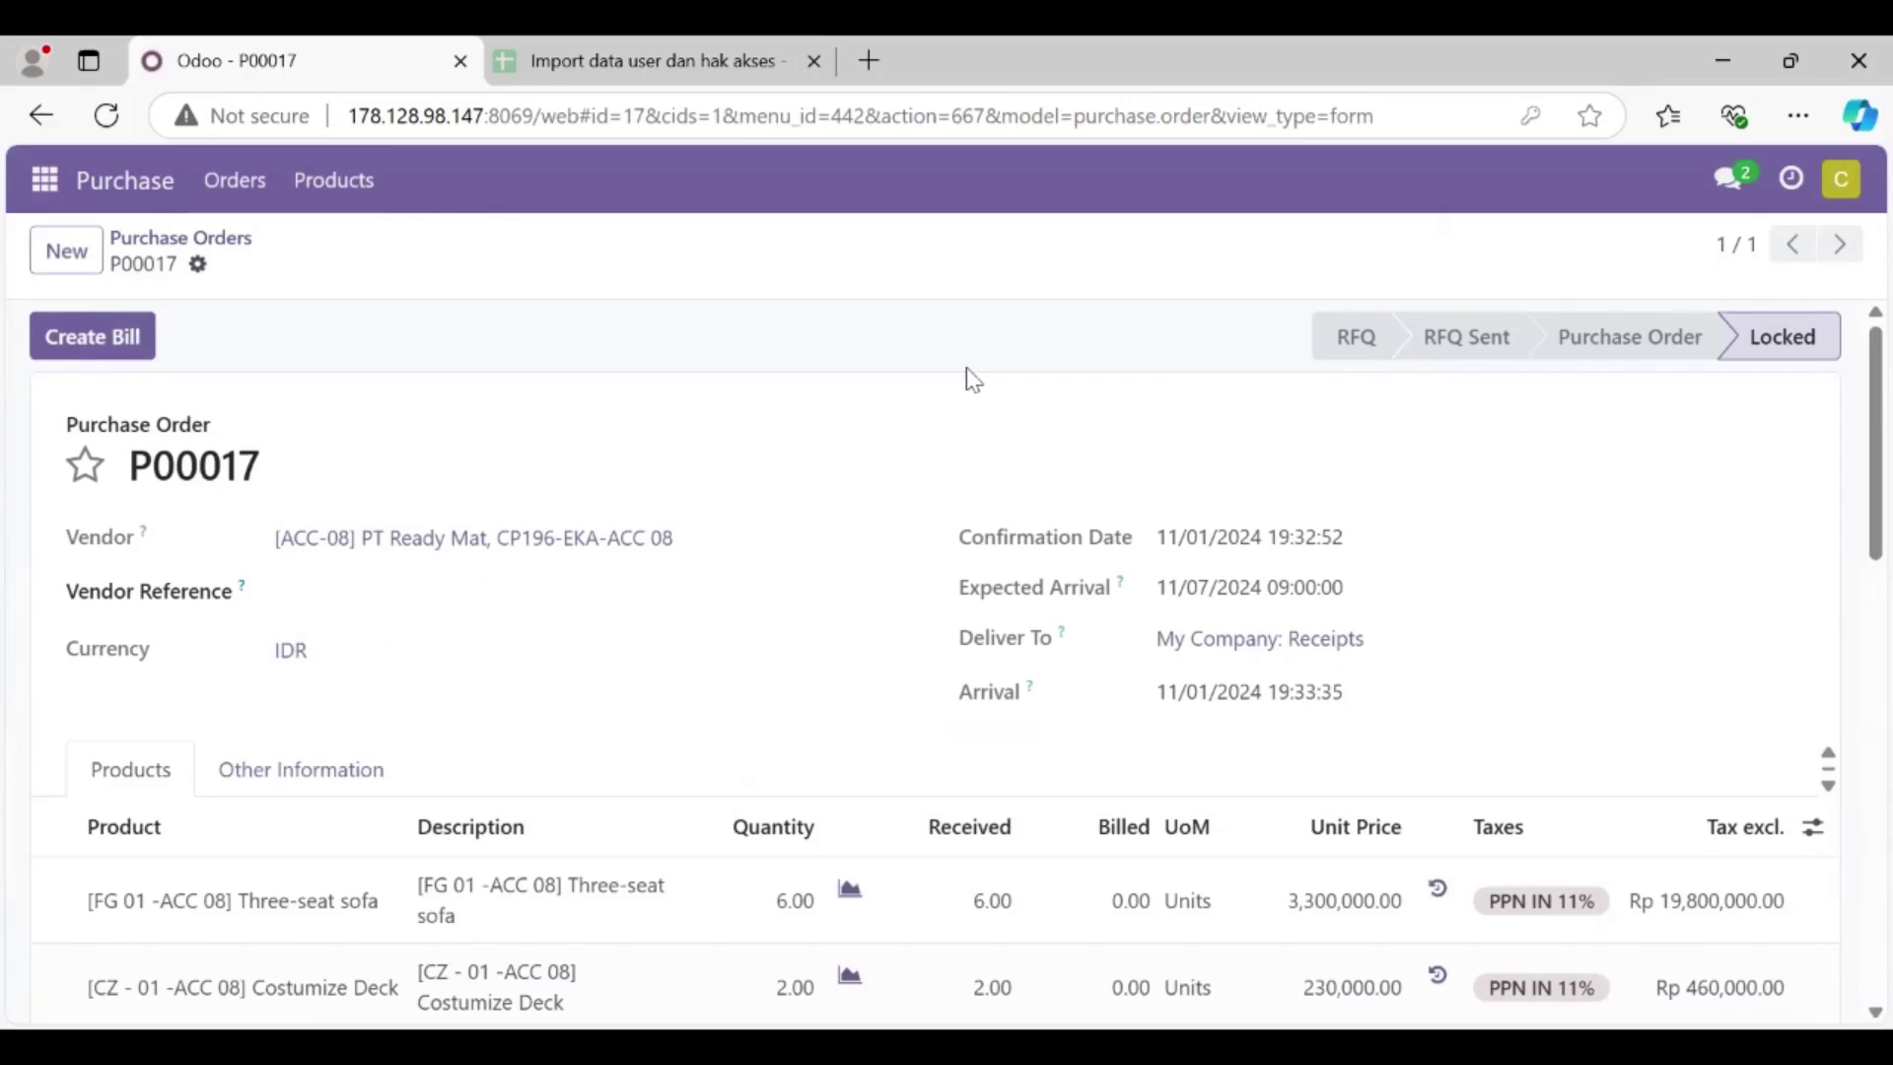
Step: Paste the user's email into My Profile and save it
click(1846, 197)
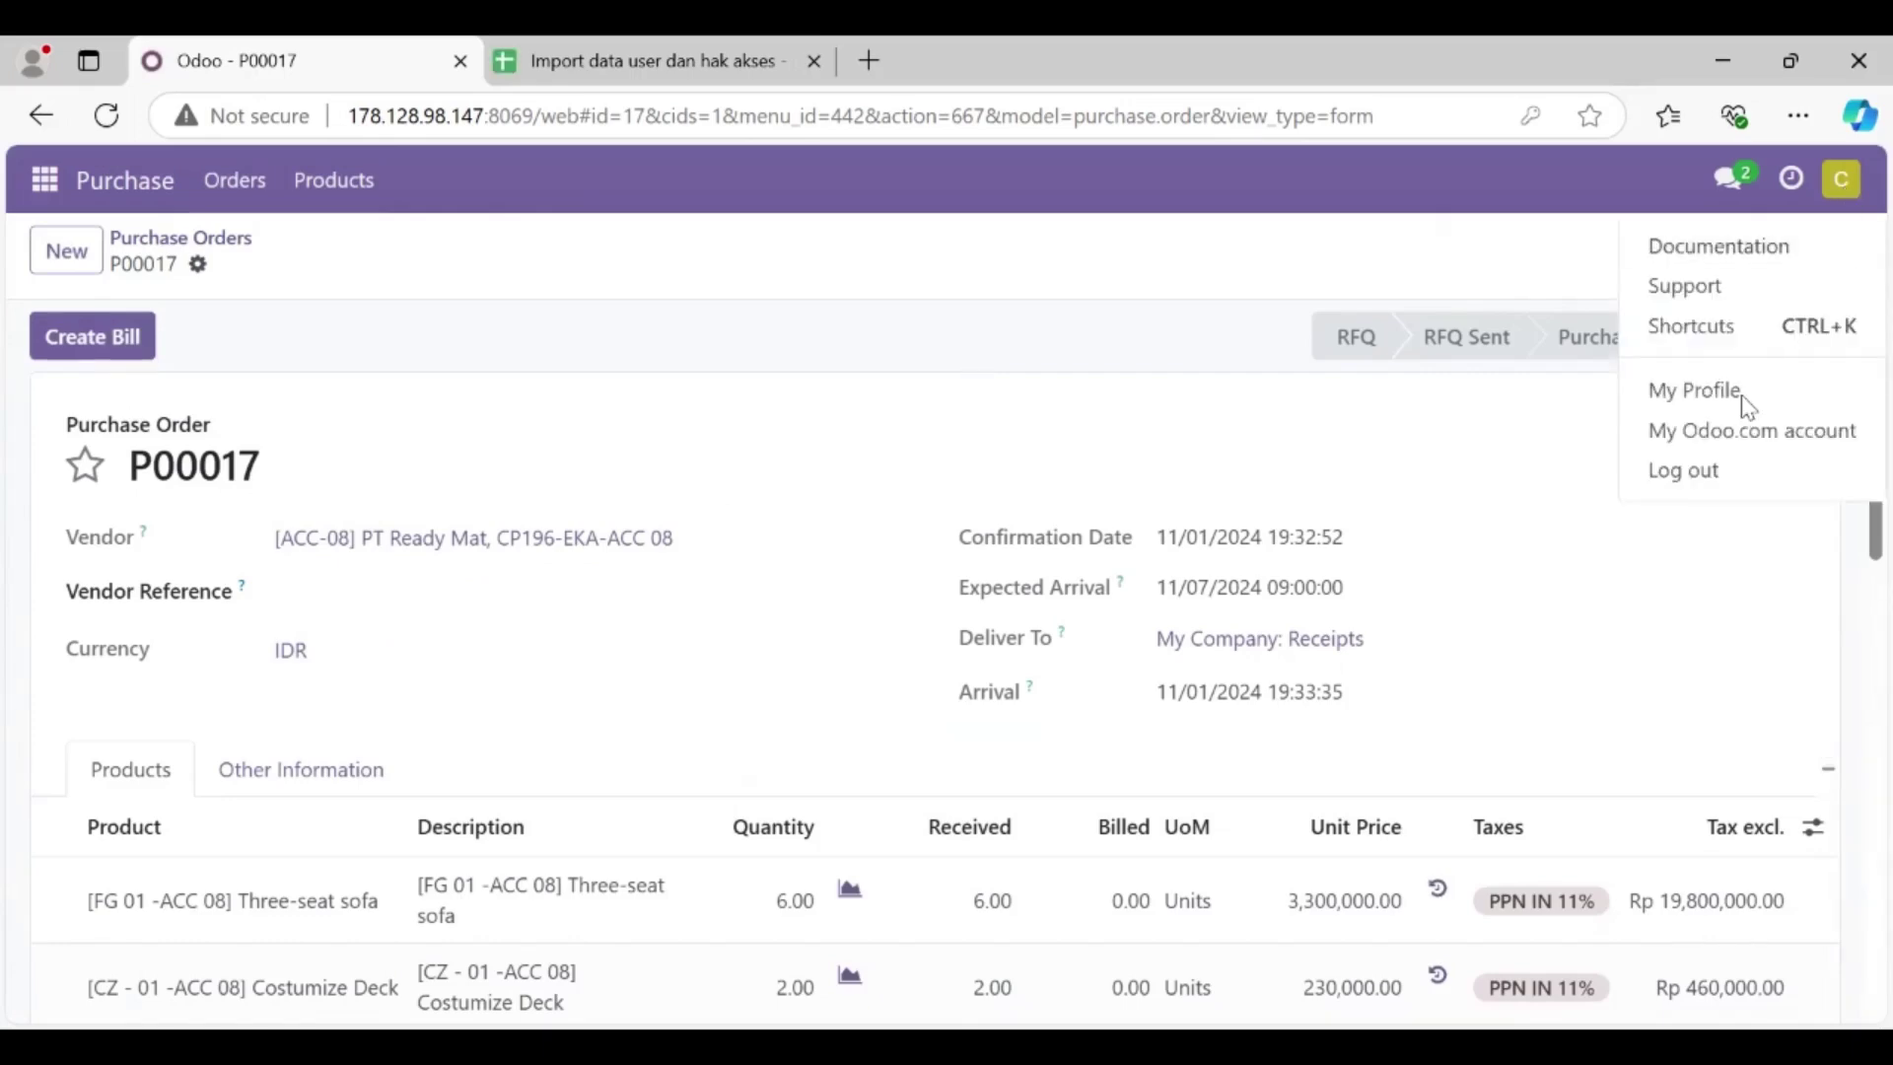
click(1115, 658)
click(608, 752)
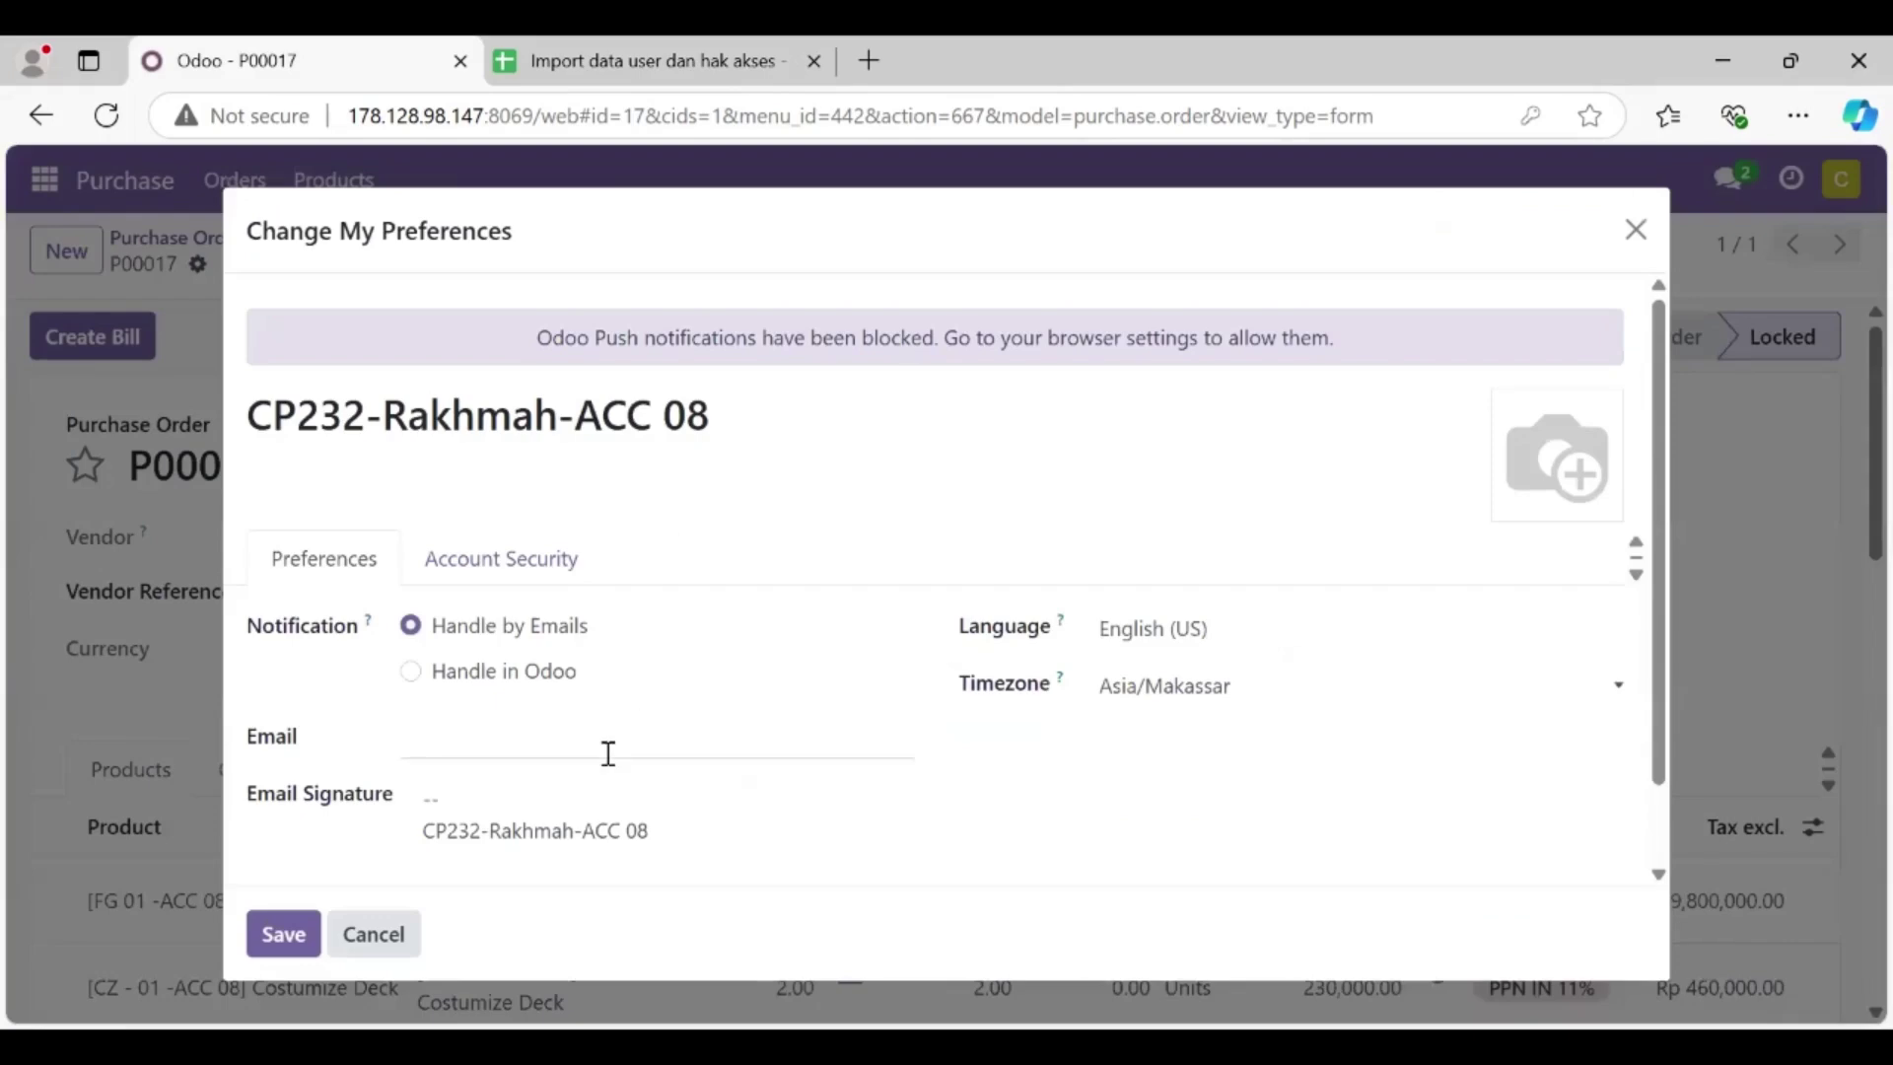
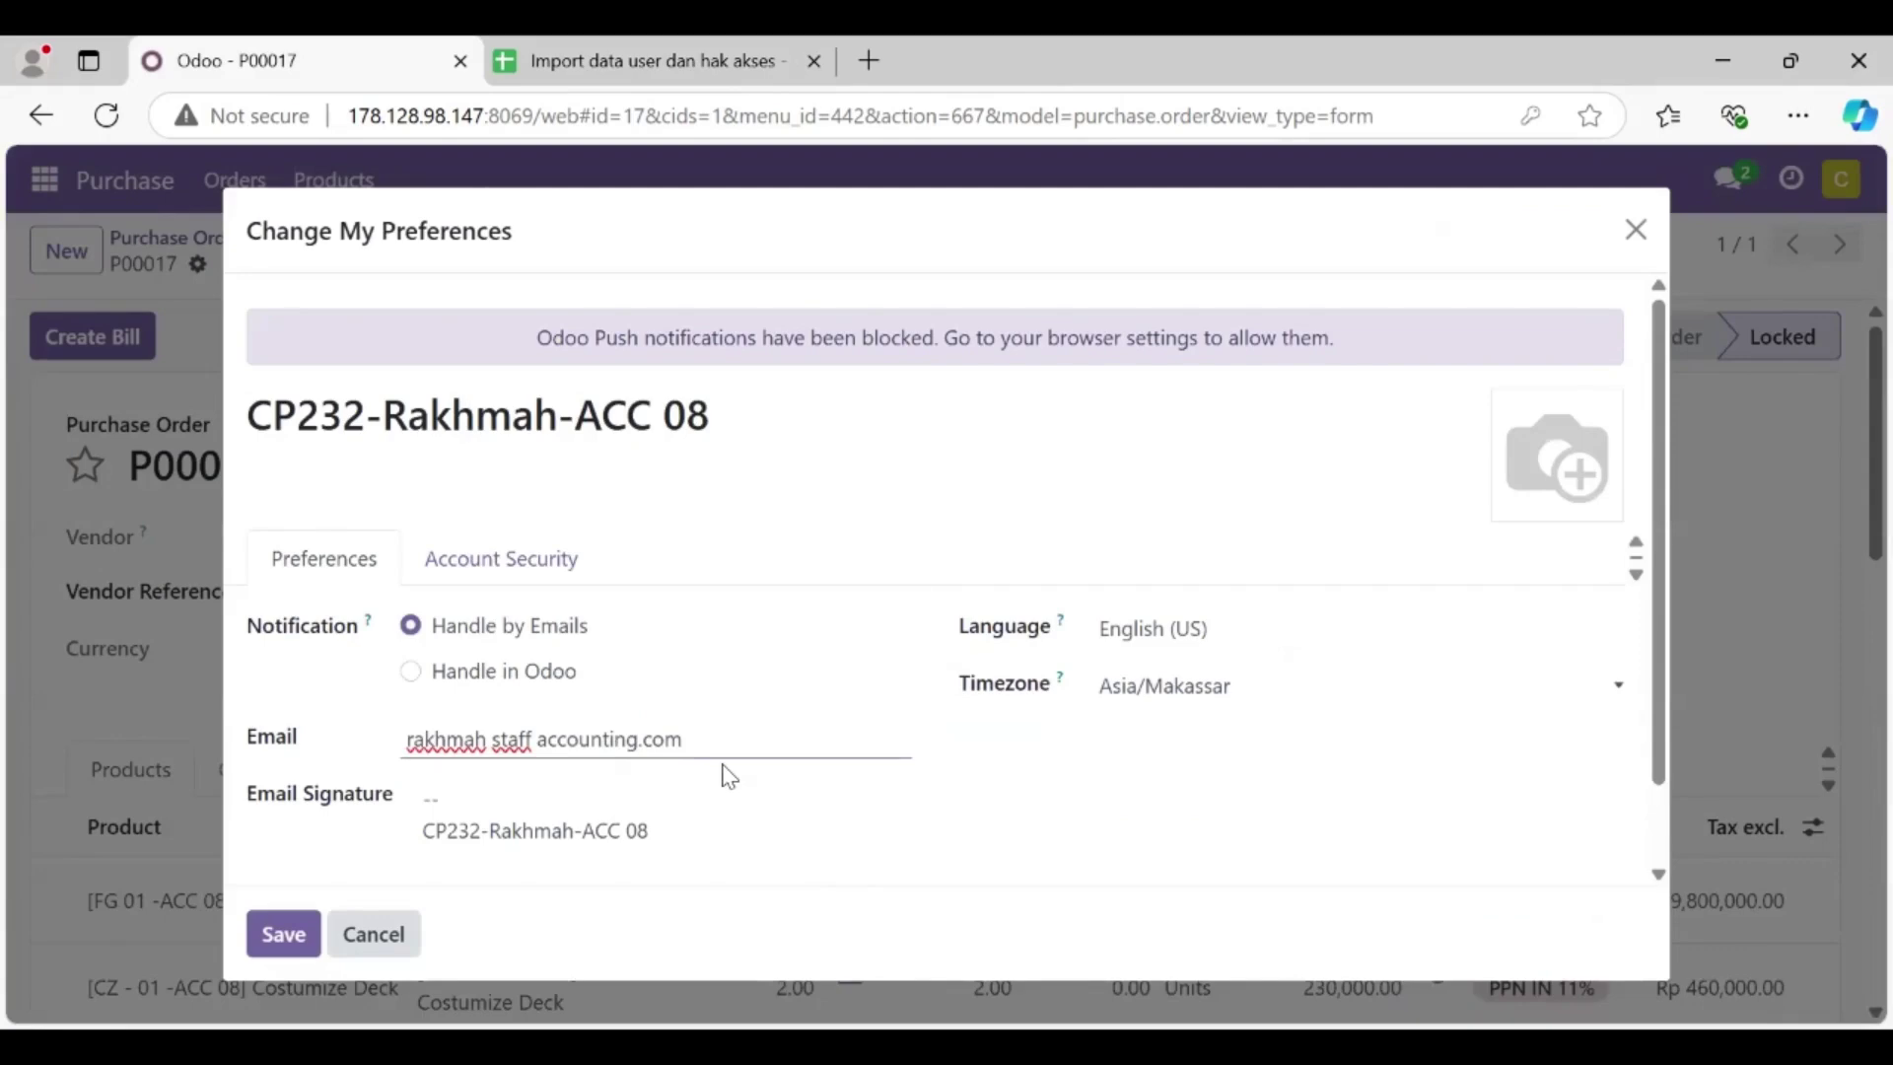
click(283, 933)
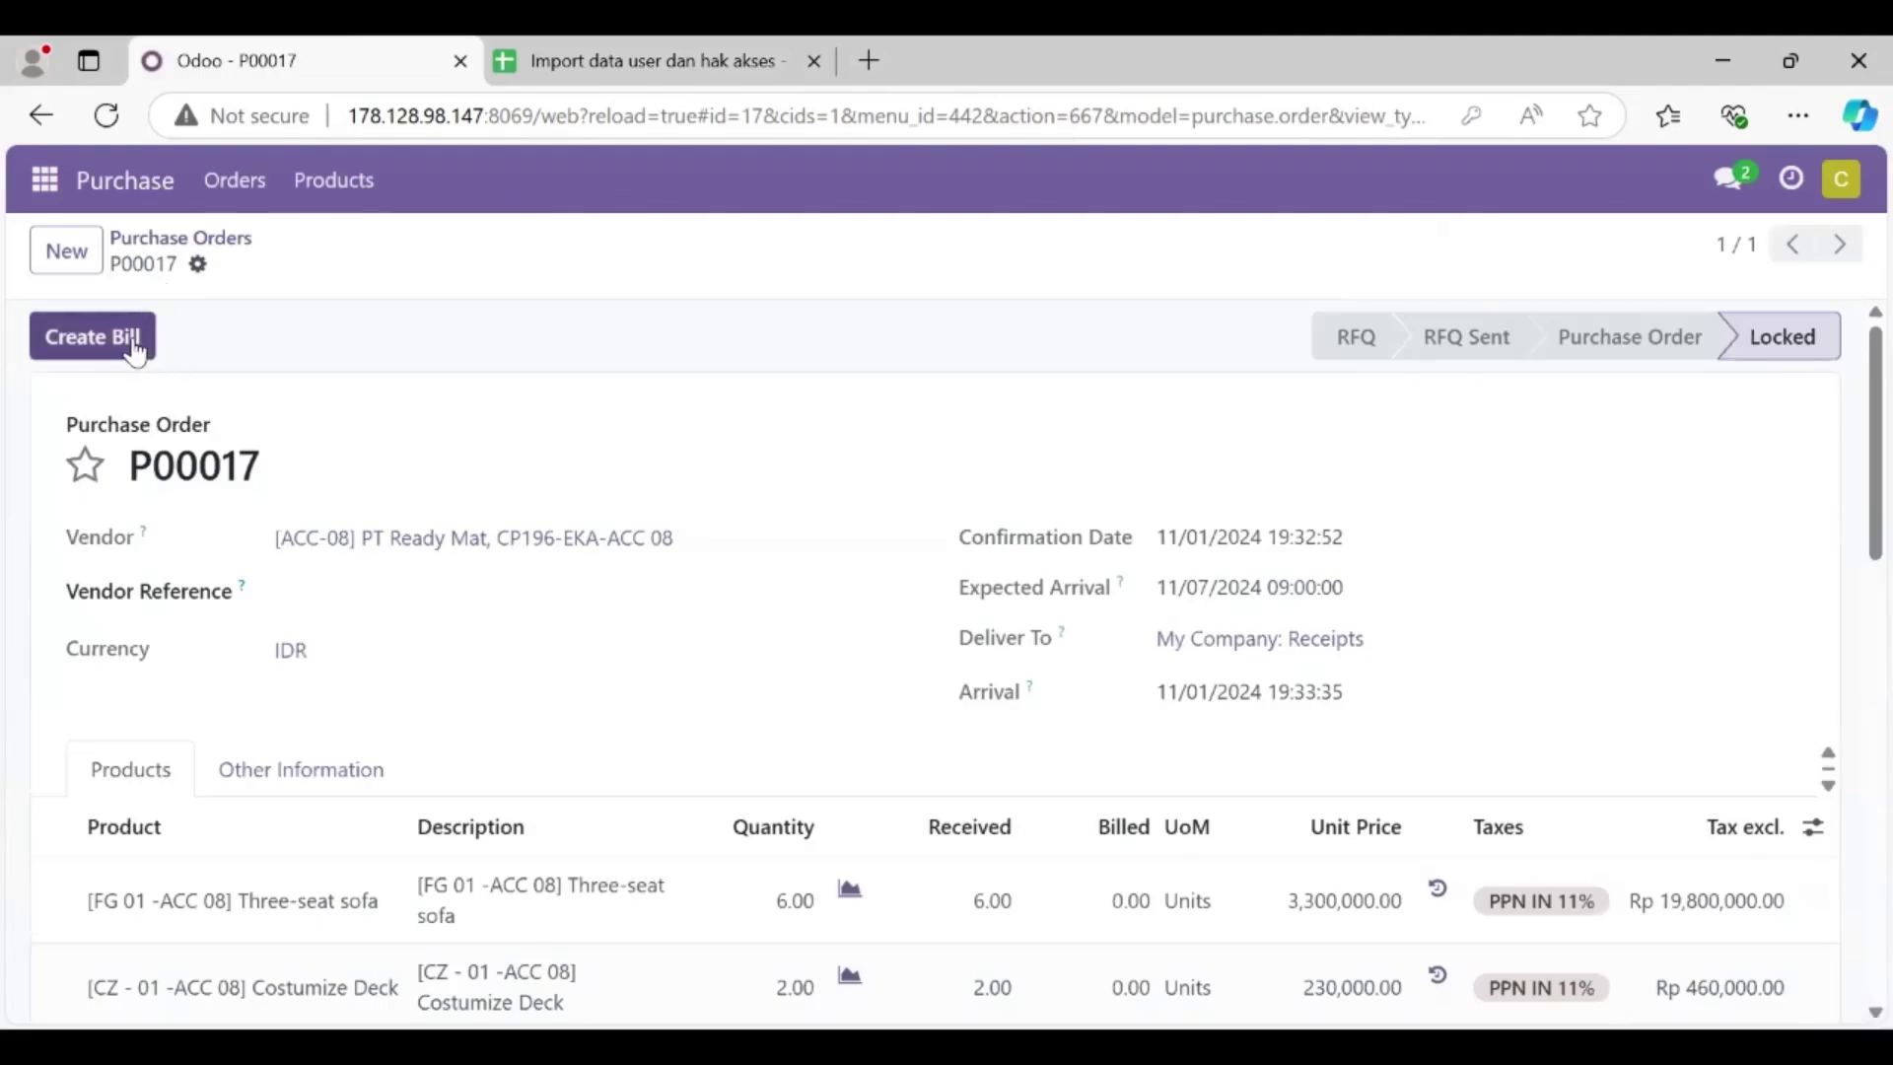
Step: Create draft vendor bill BILL/2024/11/0001 from P00017 and go to Accounting
click(135, 345)
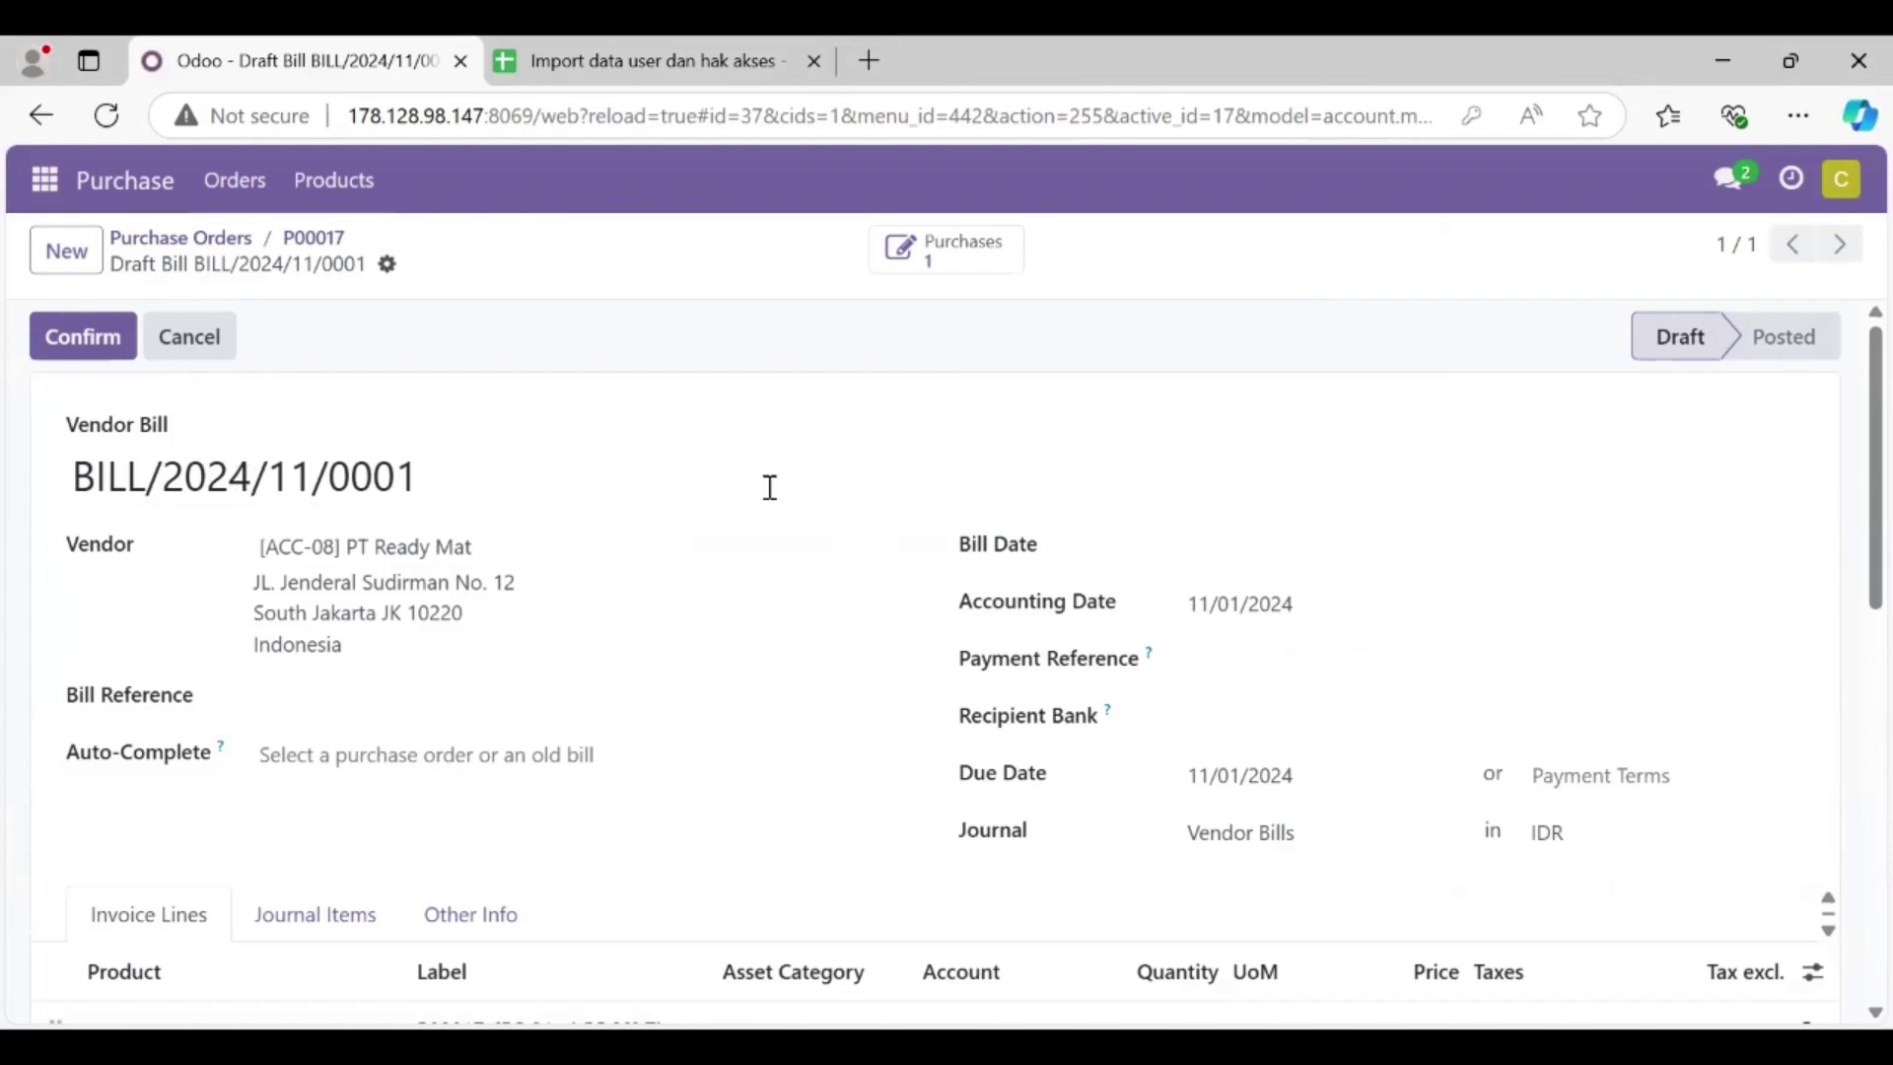
drag(451, 477, 33, 504)
key(ctrl+c)
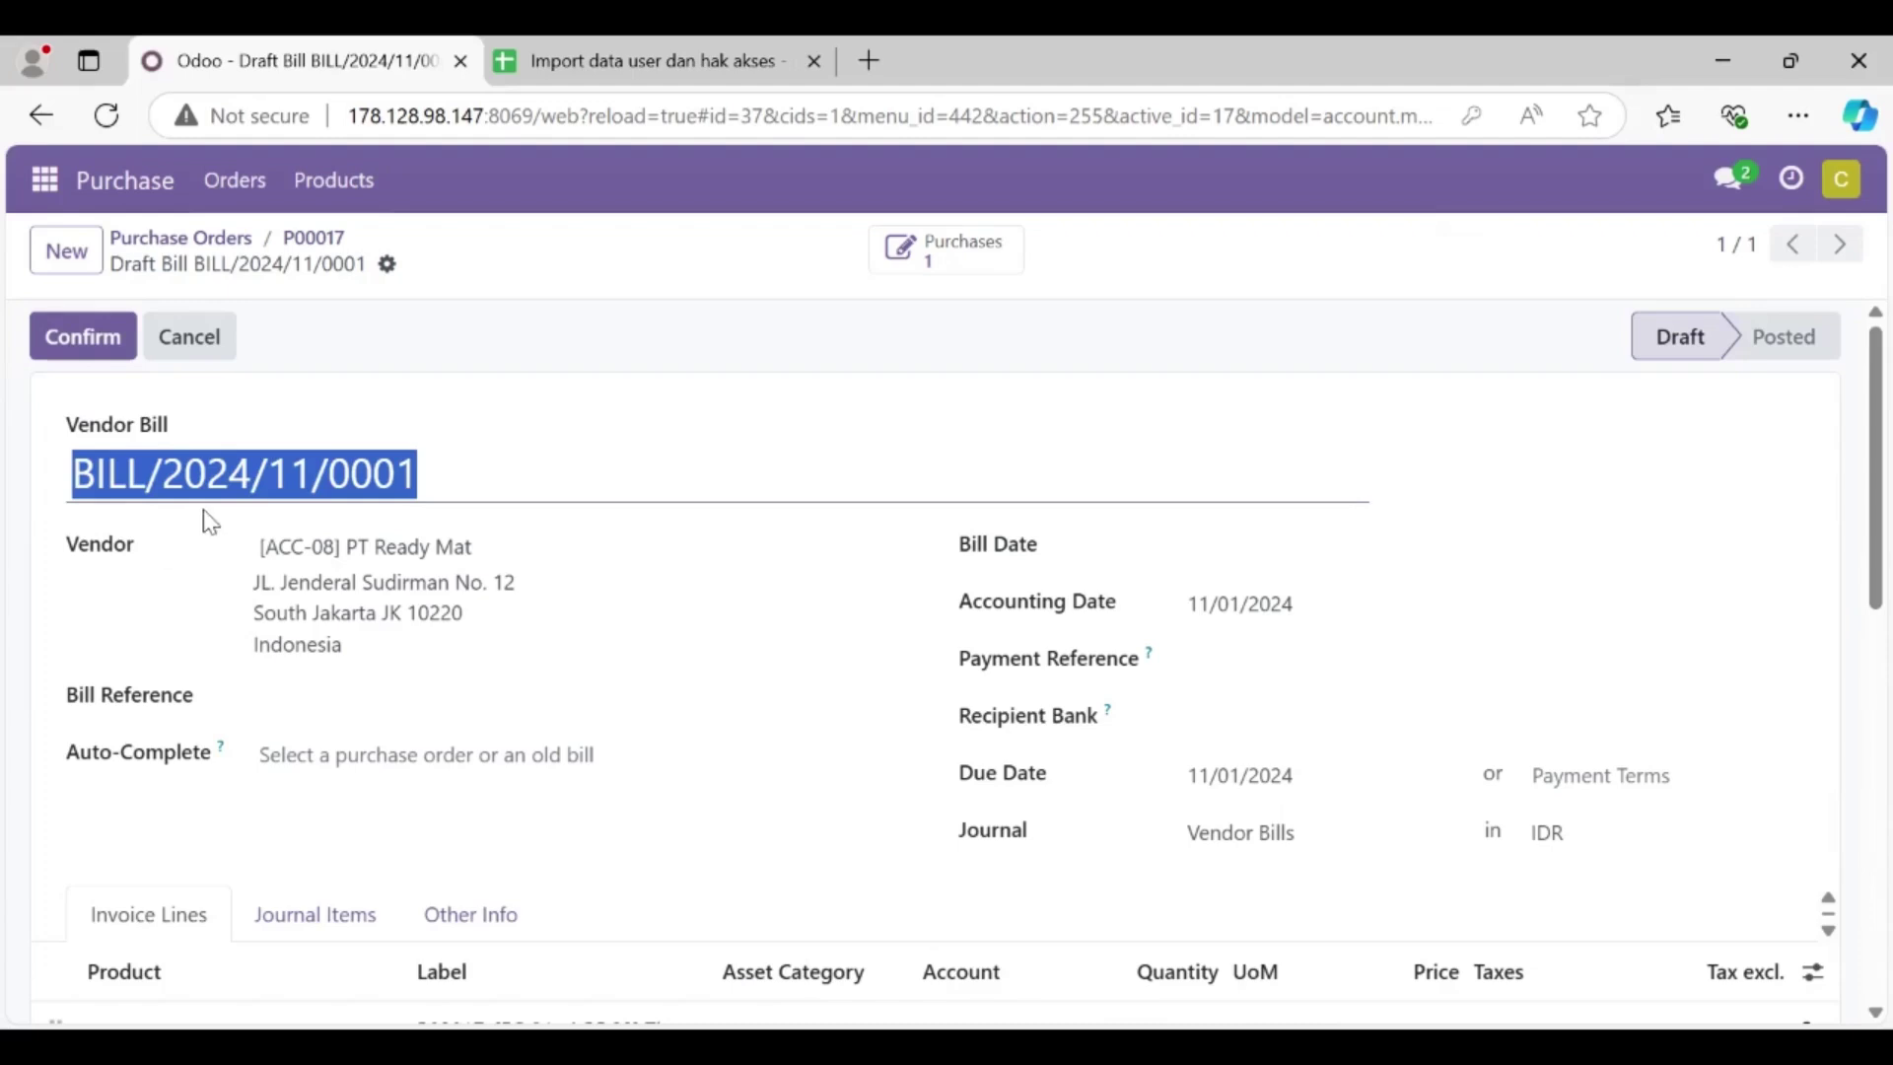
click(54, 187)
click(87, 444)
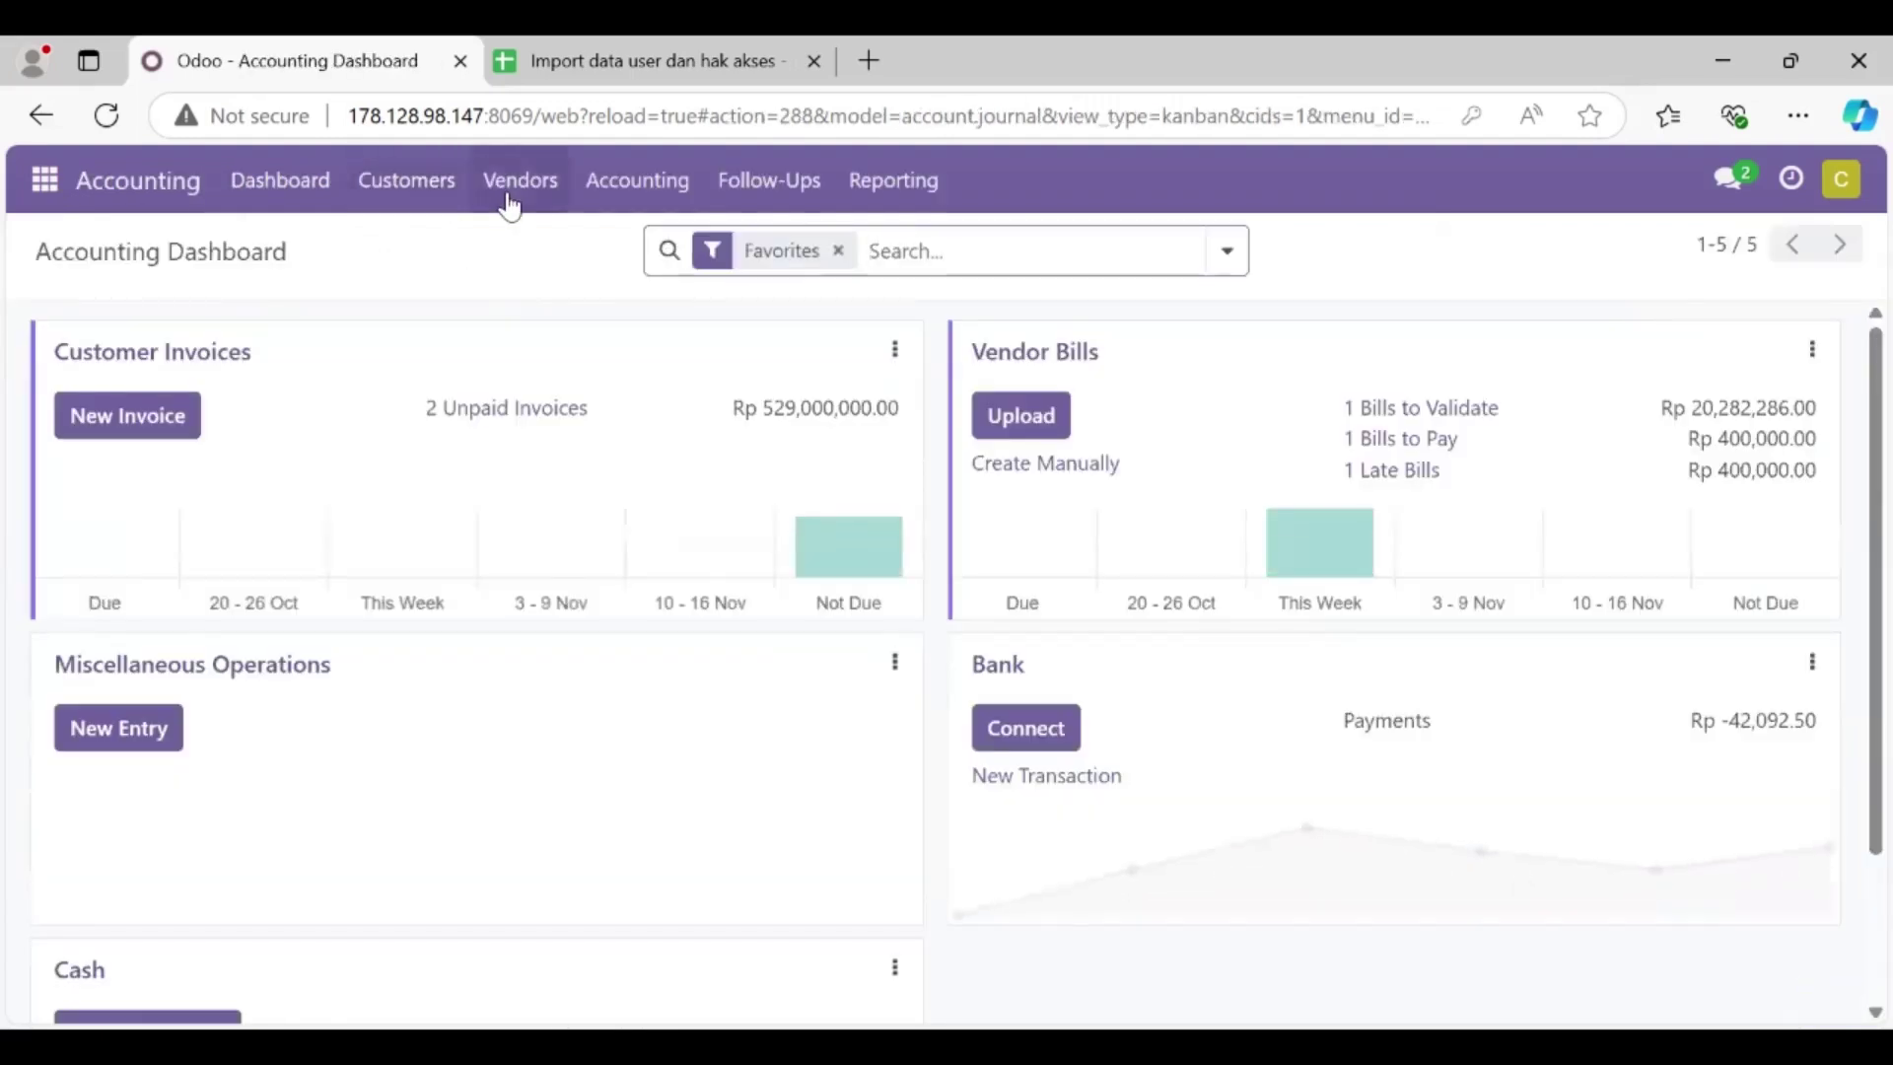
click(510, 204)
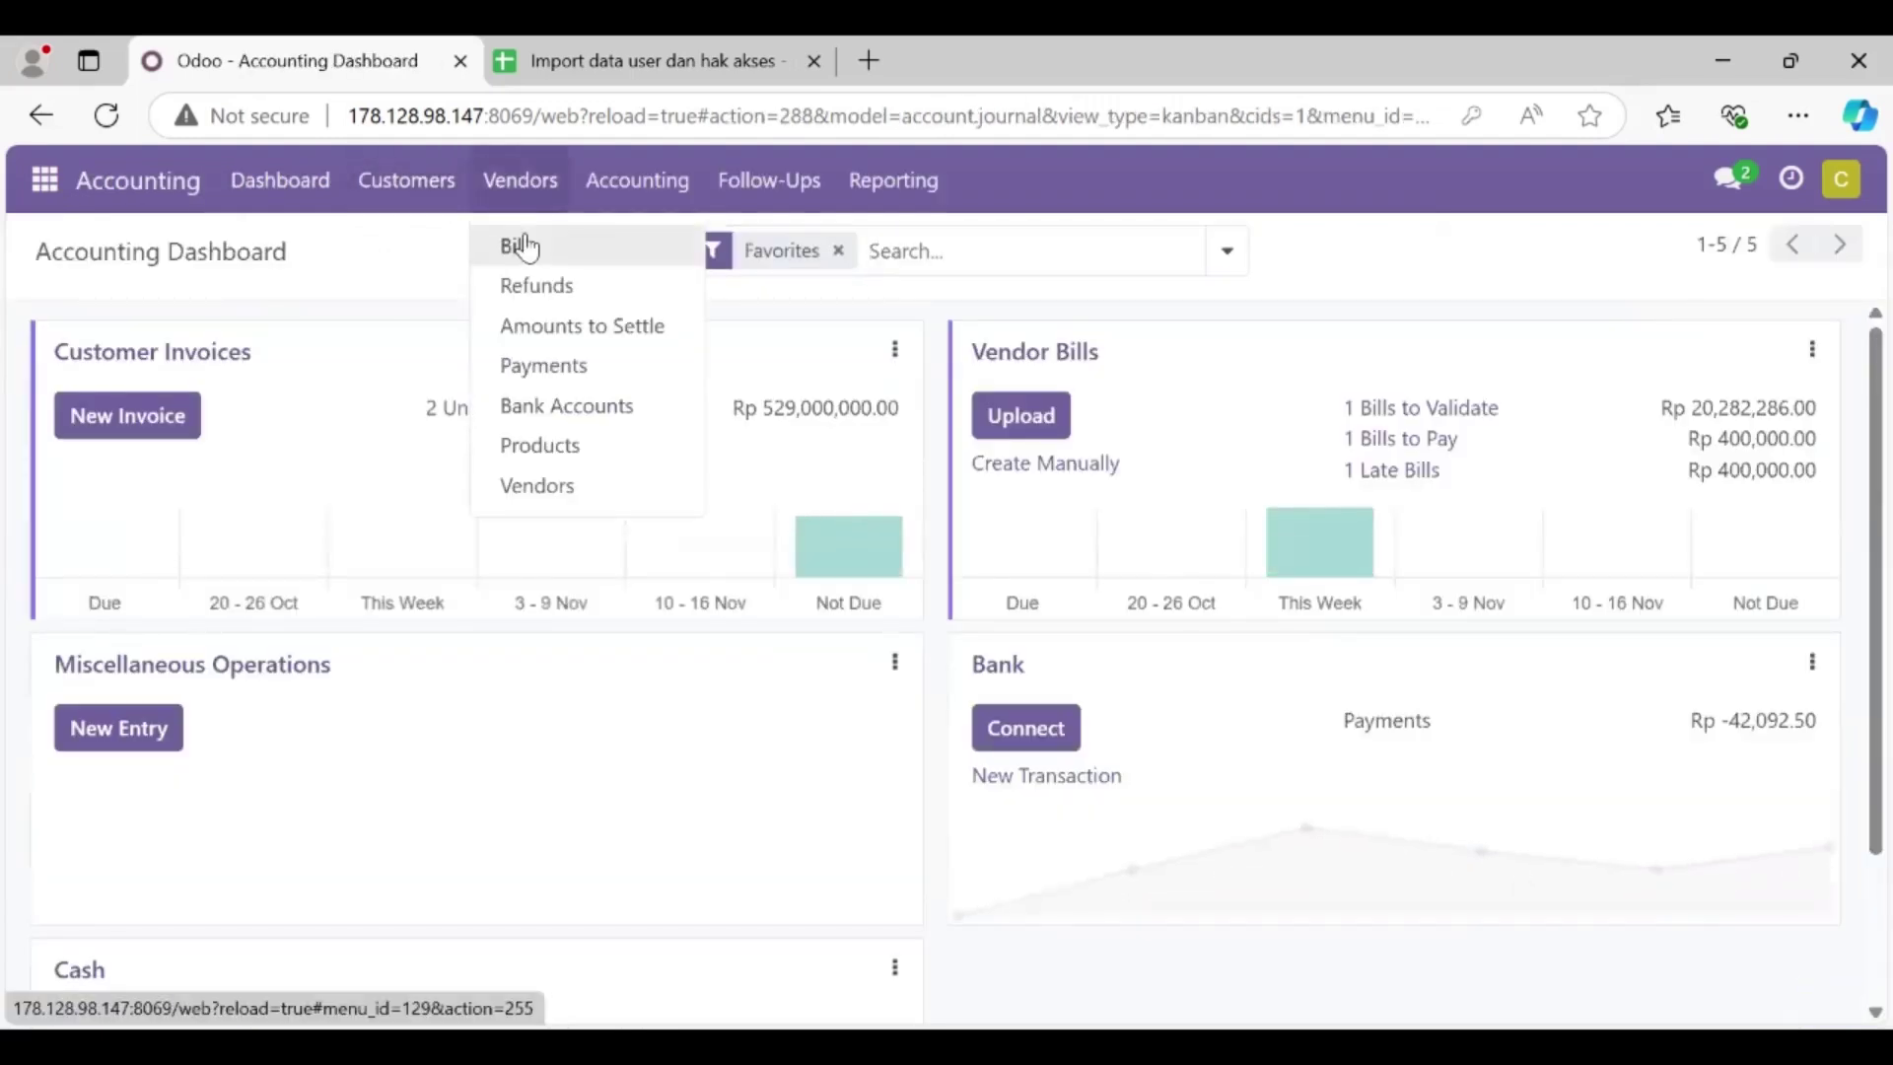
Step: Search Vendor Bills for BILL/2024/11/0001 and open the draft
click(525, 247)
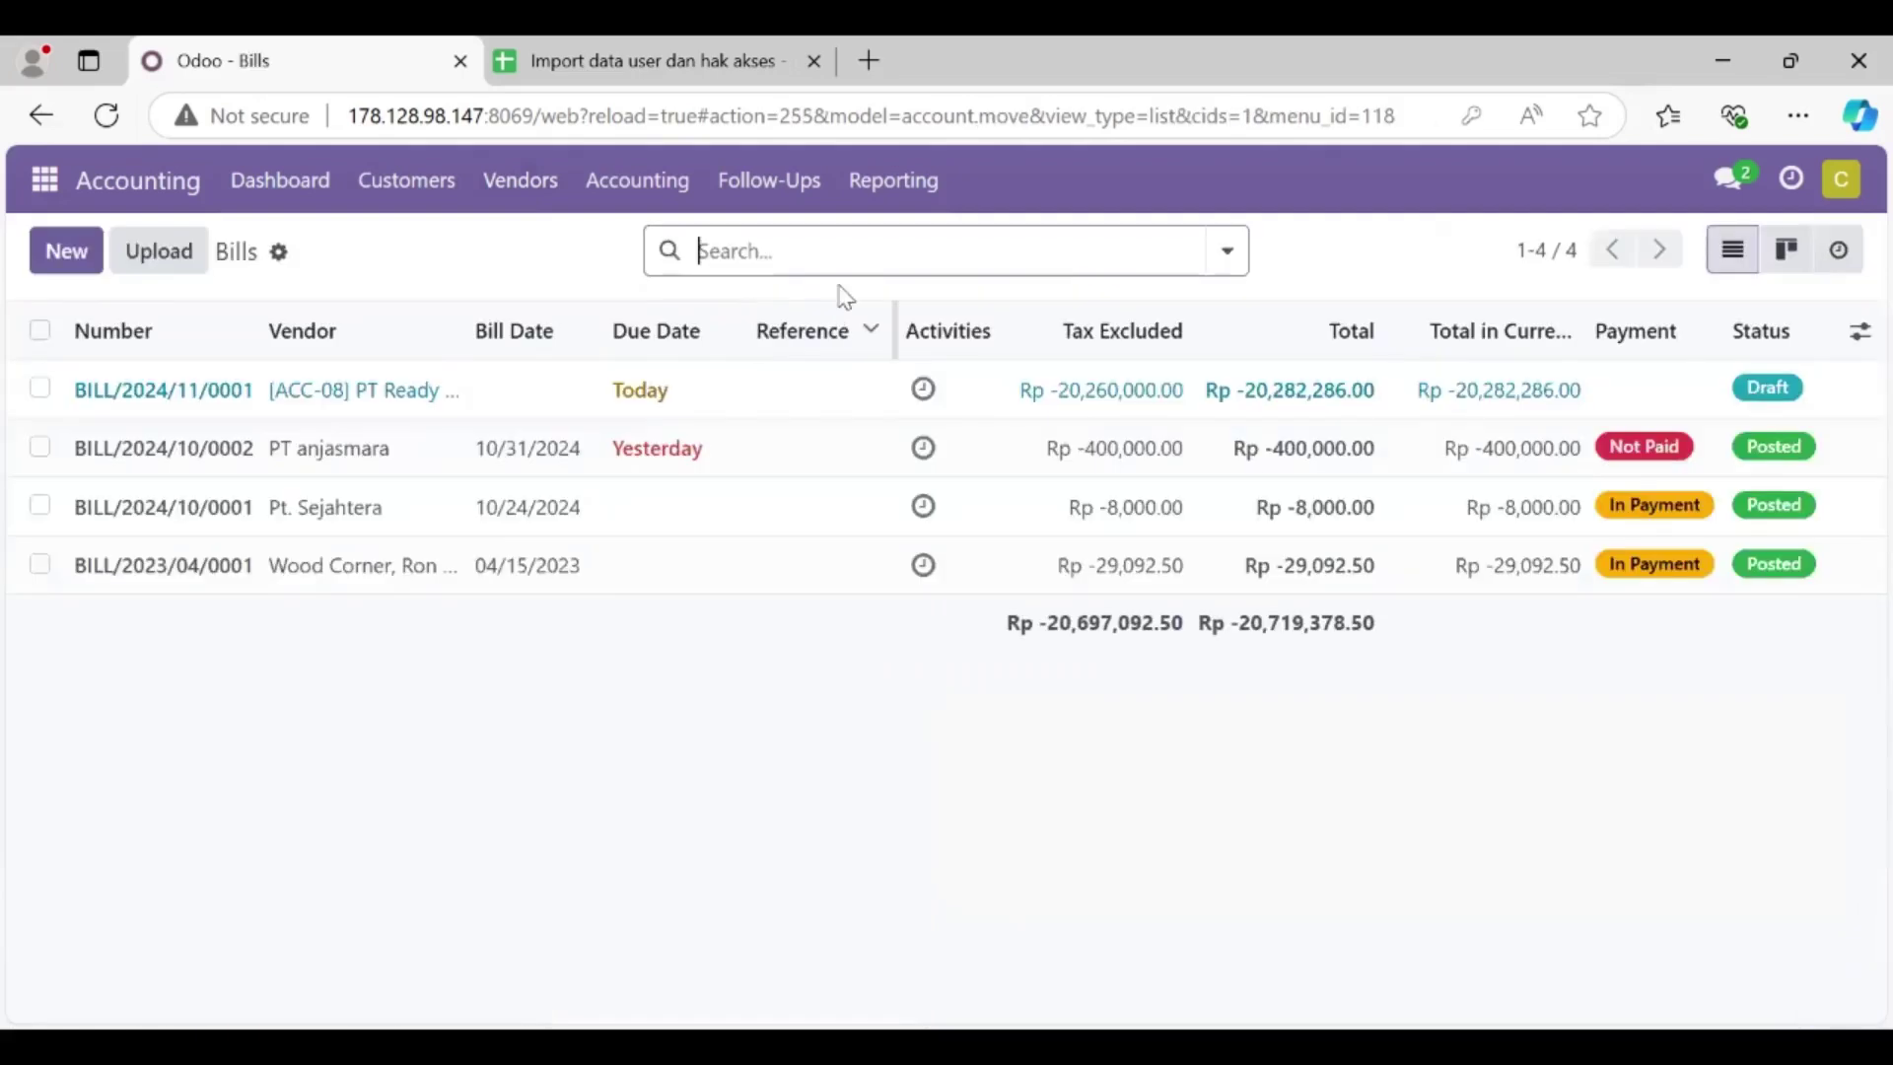
key(ctrl+v)
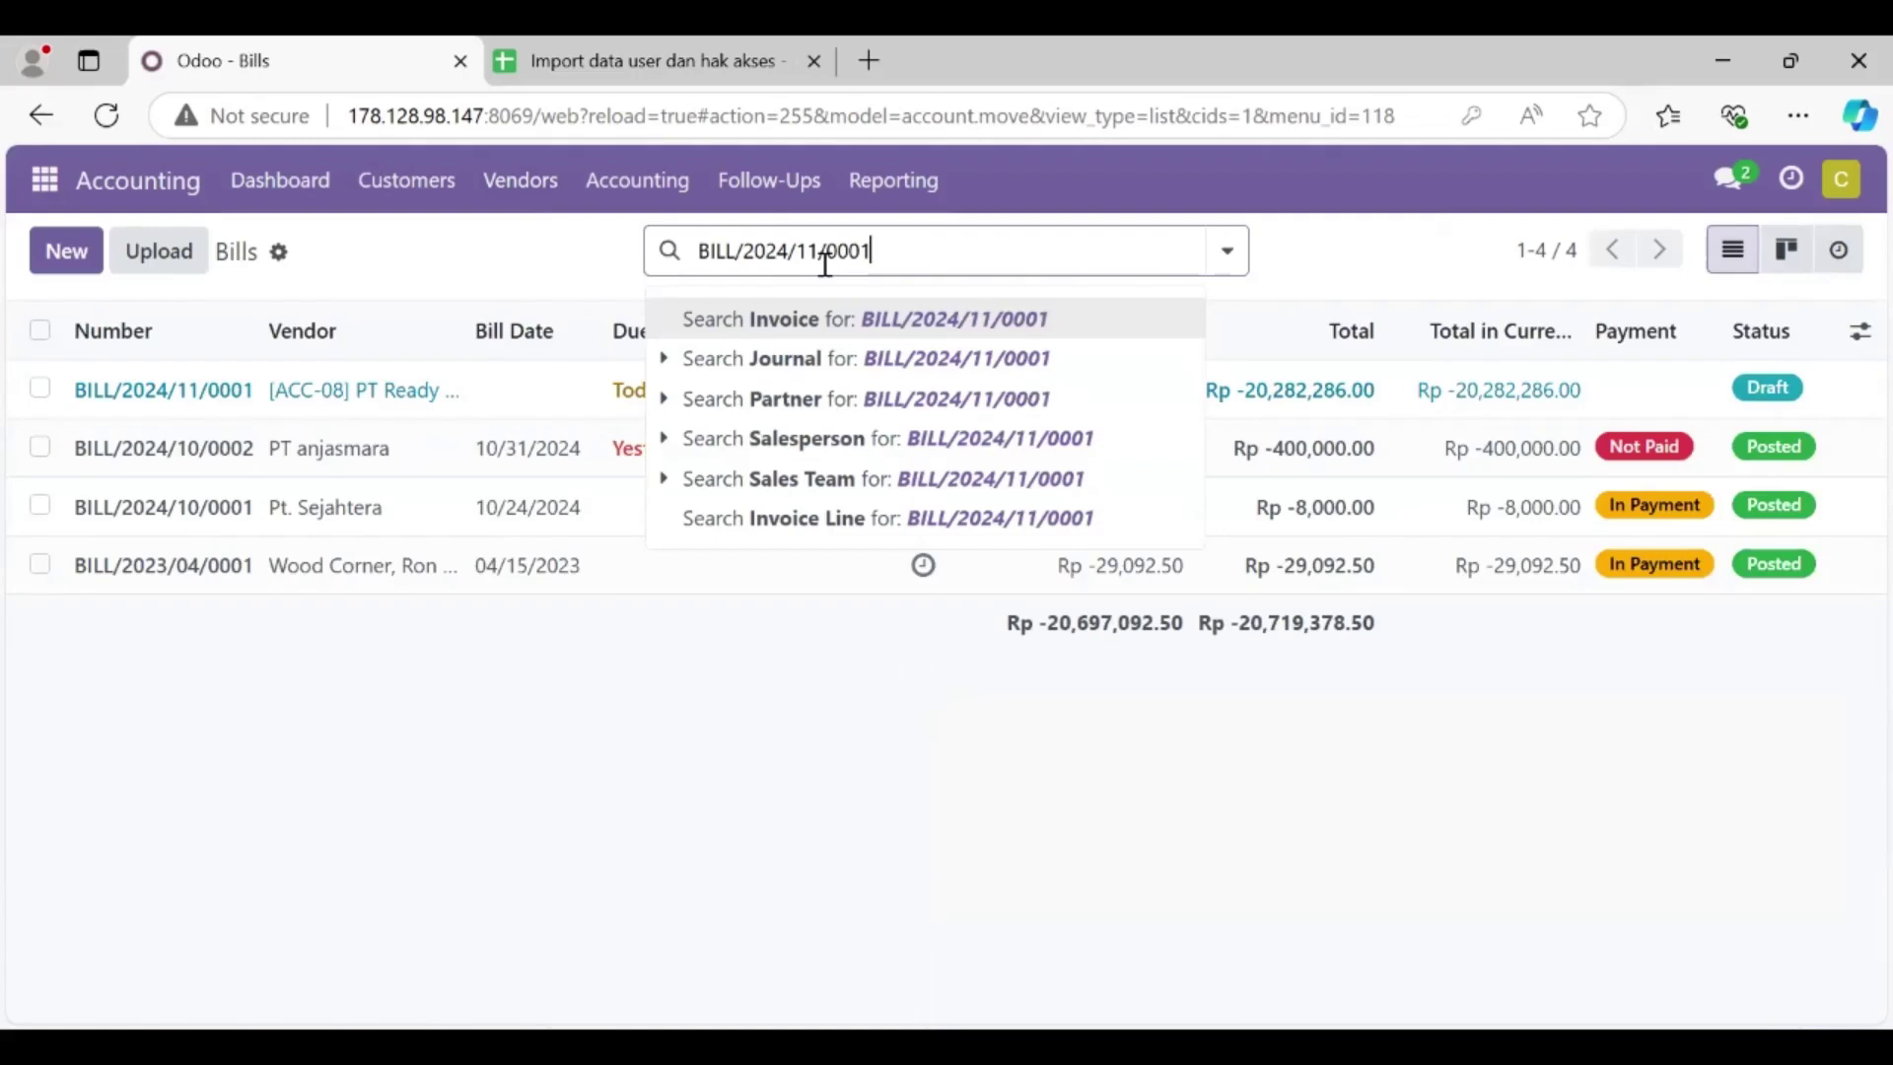
key(Return)
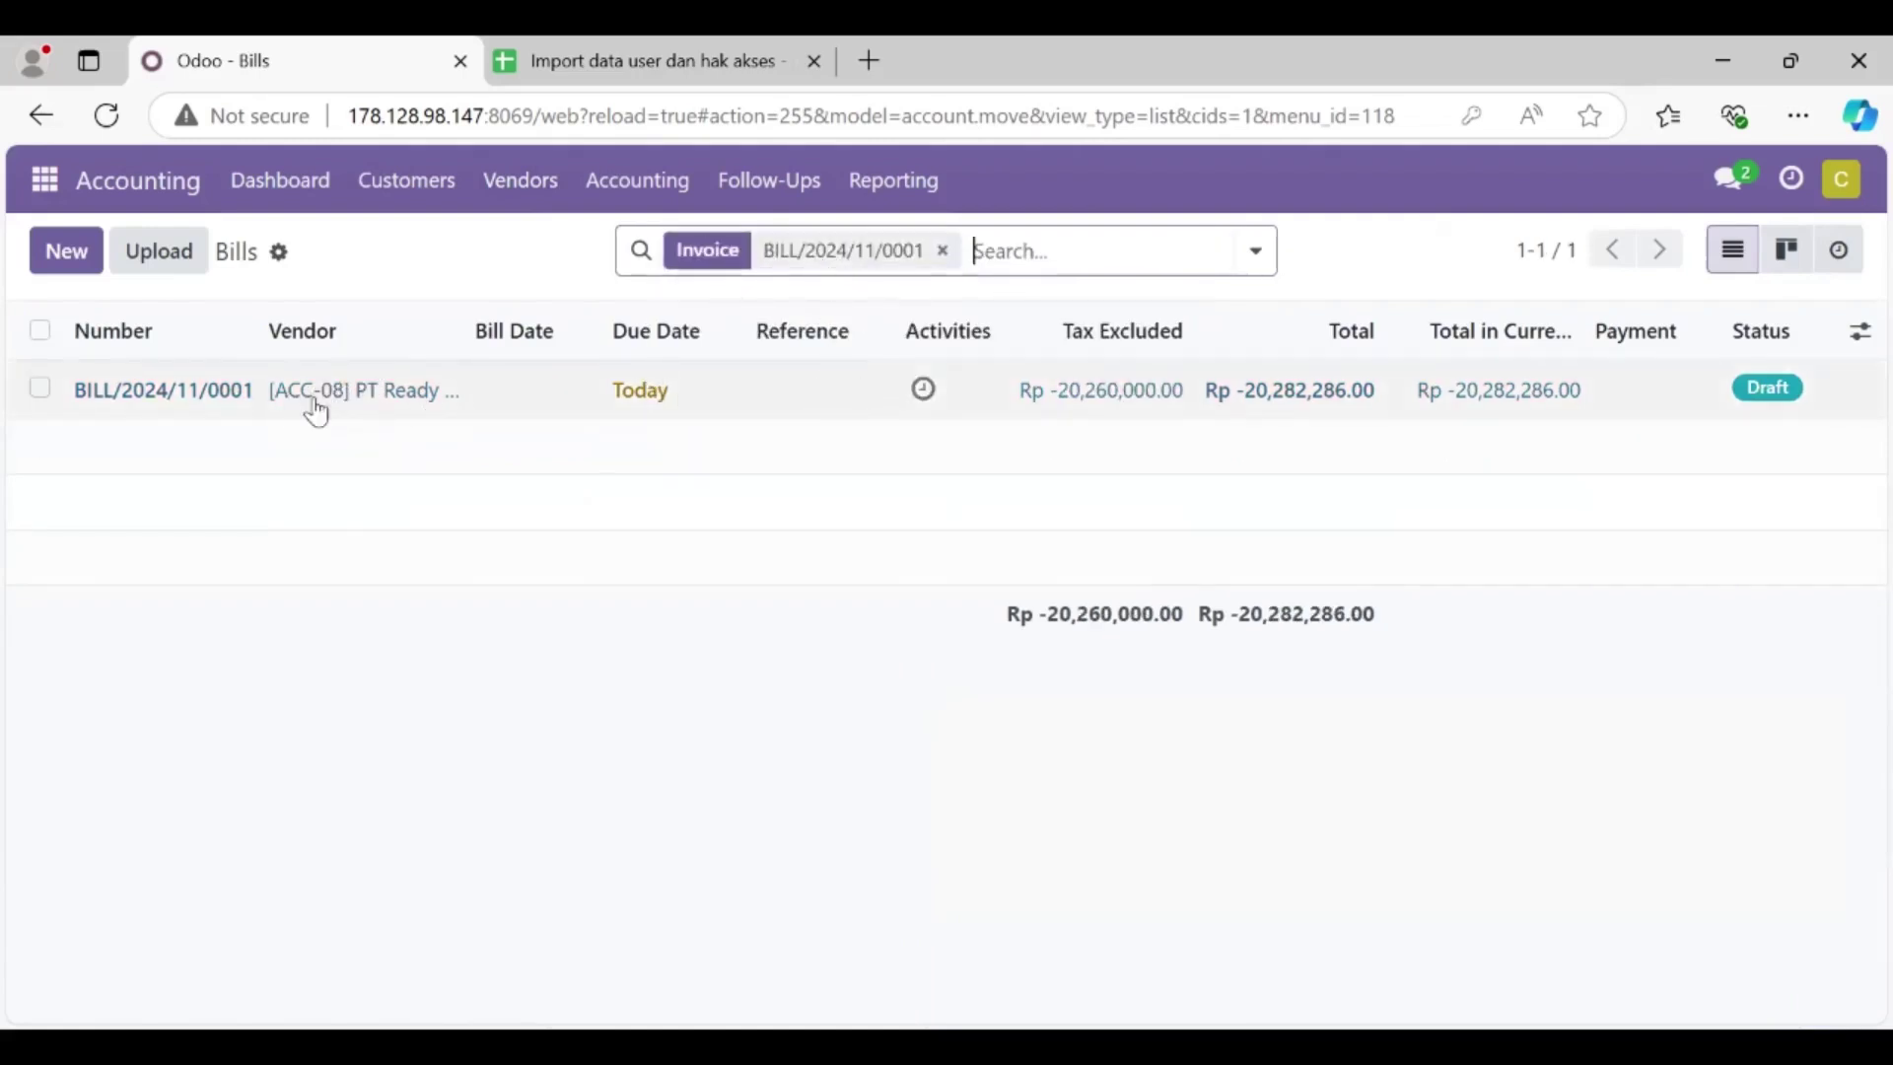
click(584, 408)
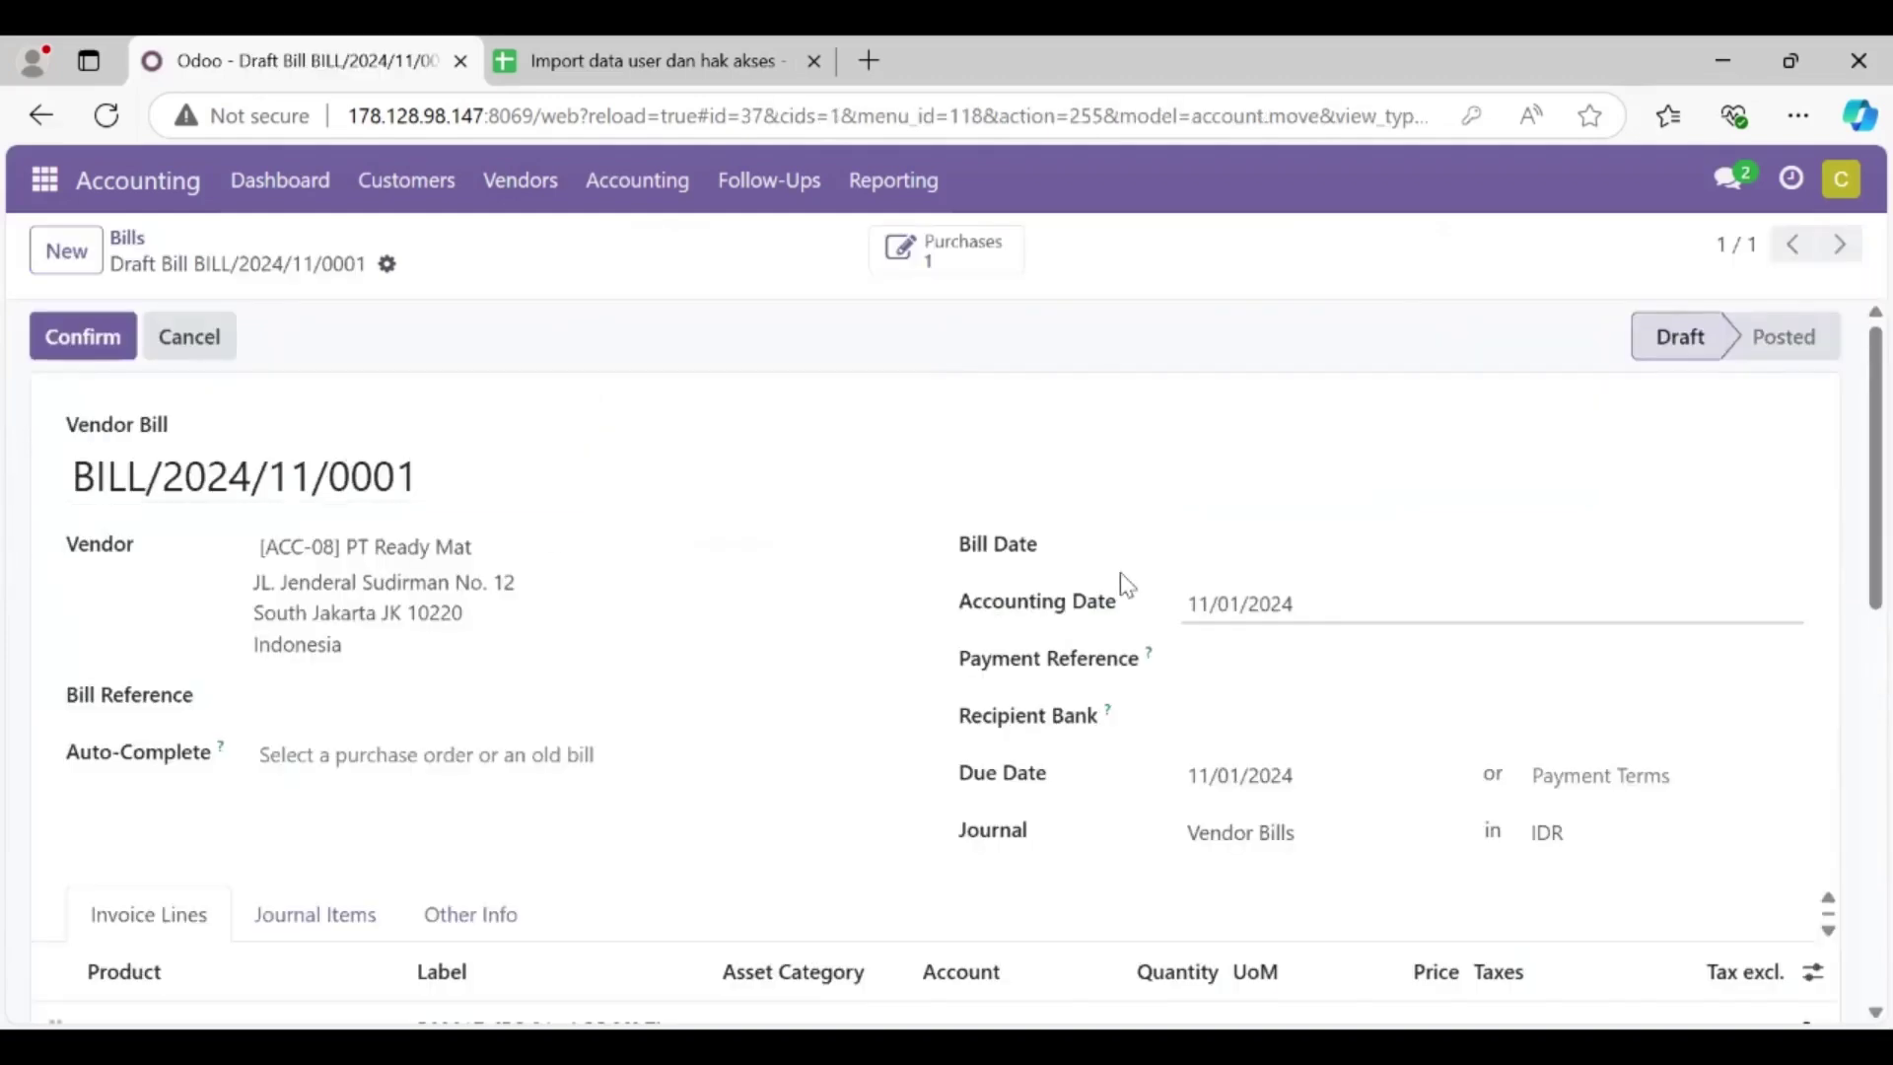
Step: Set the bill's Bill Date to 11/01/2024 and review its sofa and deck lines
click(1186, 560)
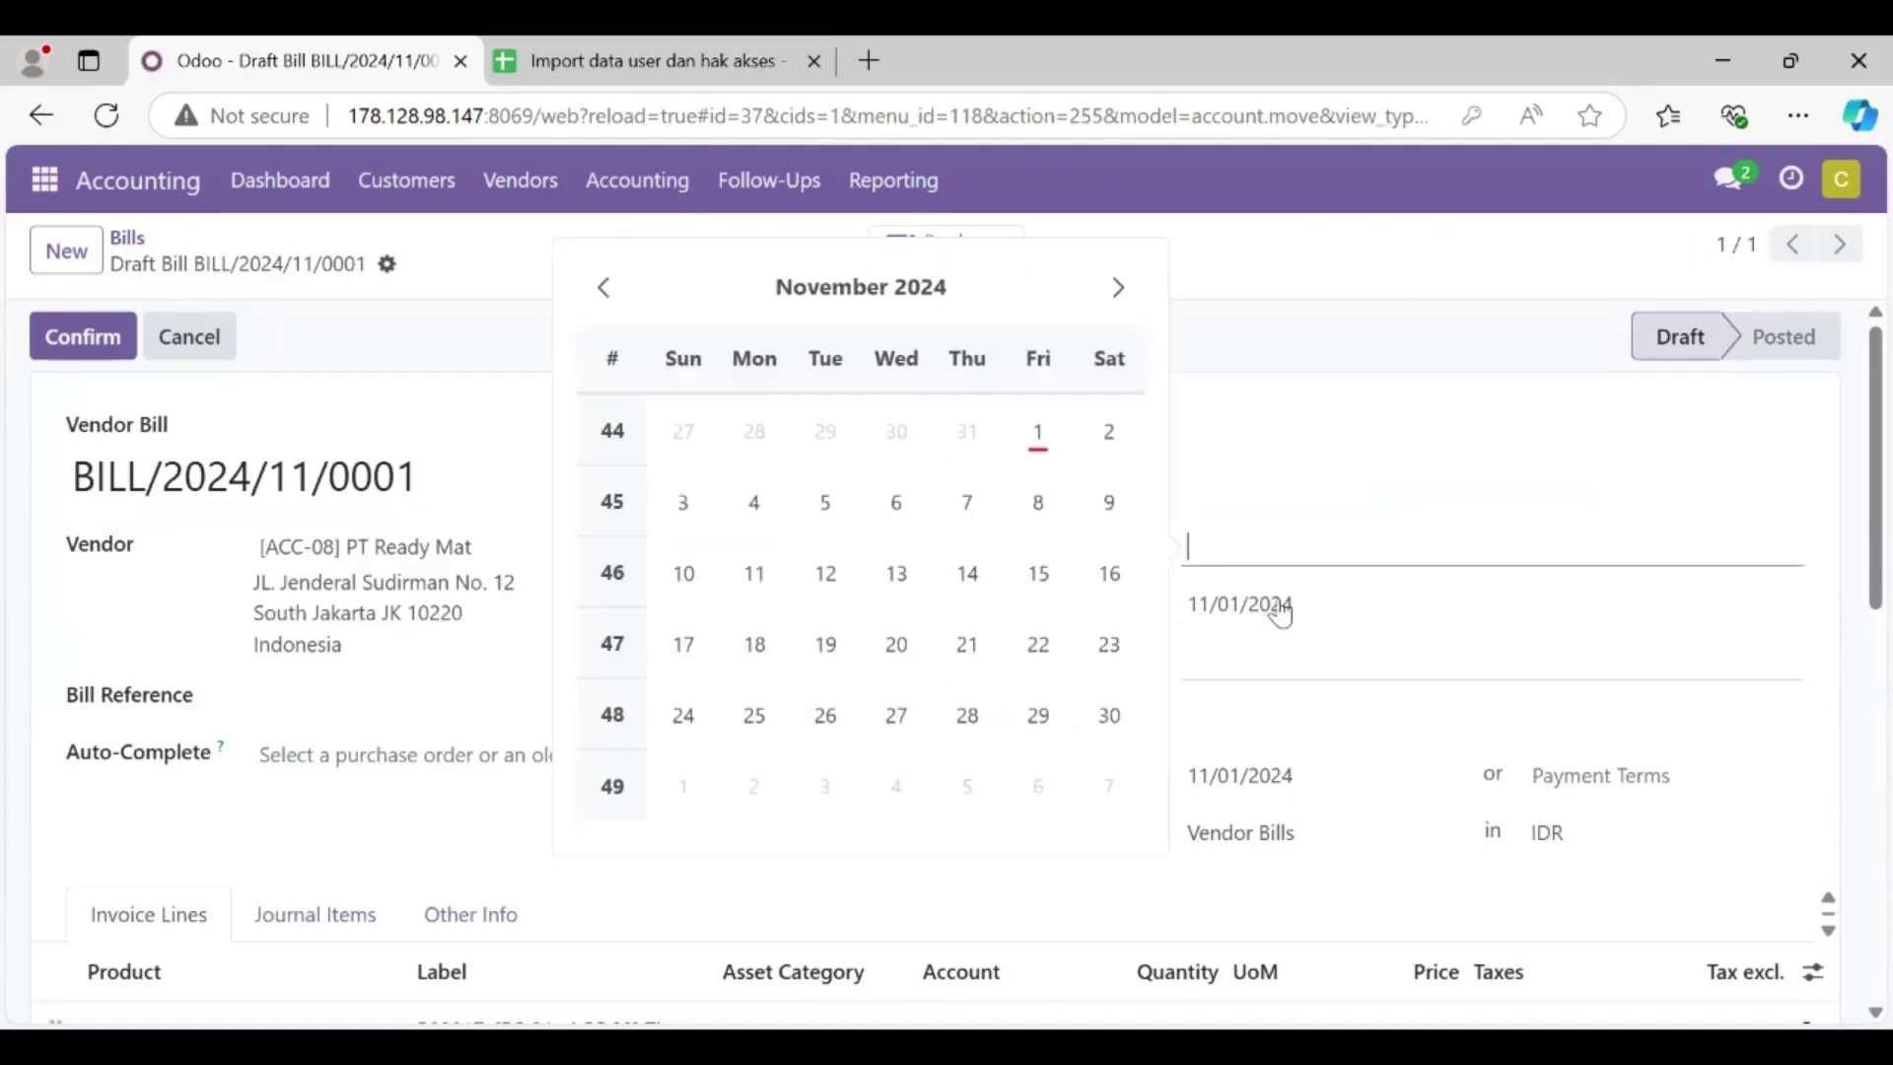
click(1297, 452)
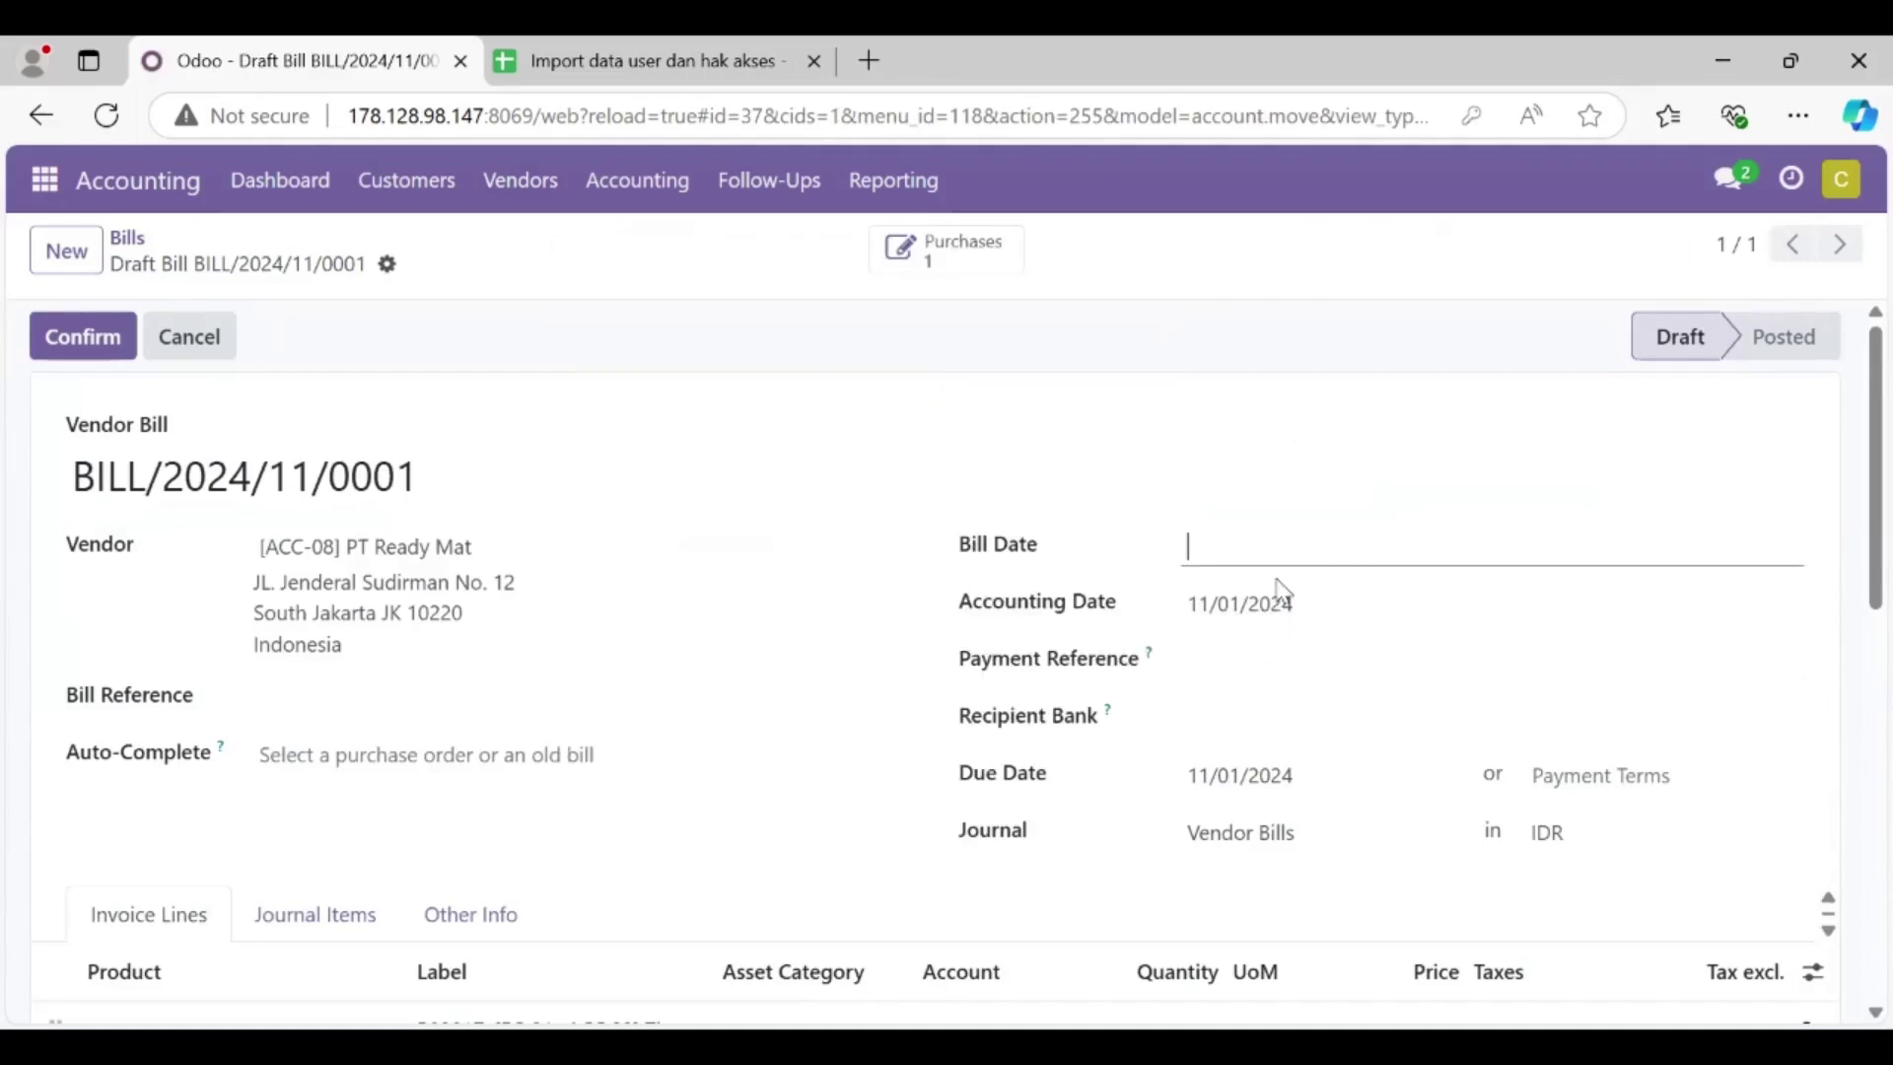
click(1241, 560)
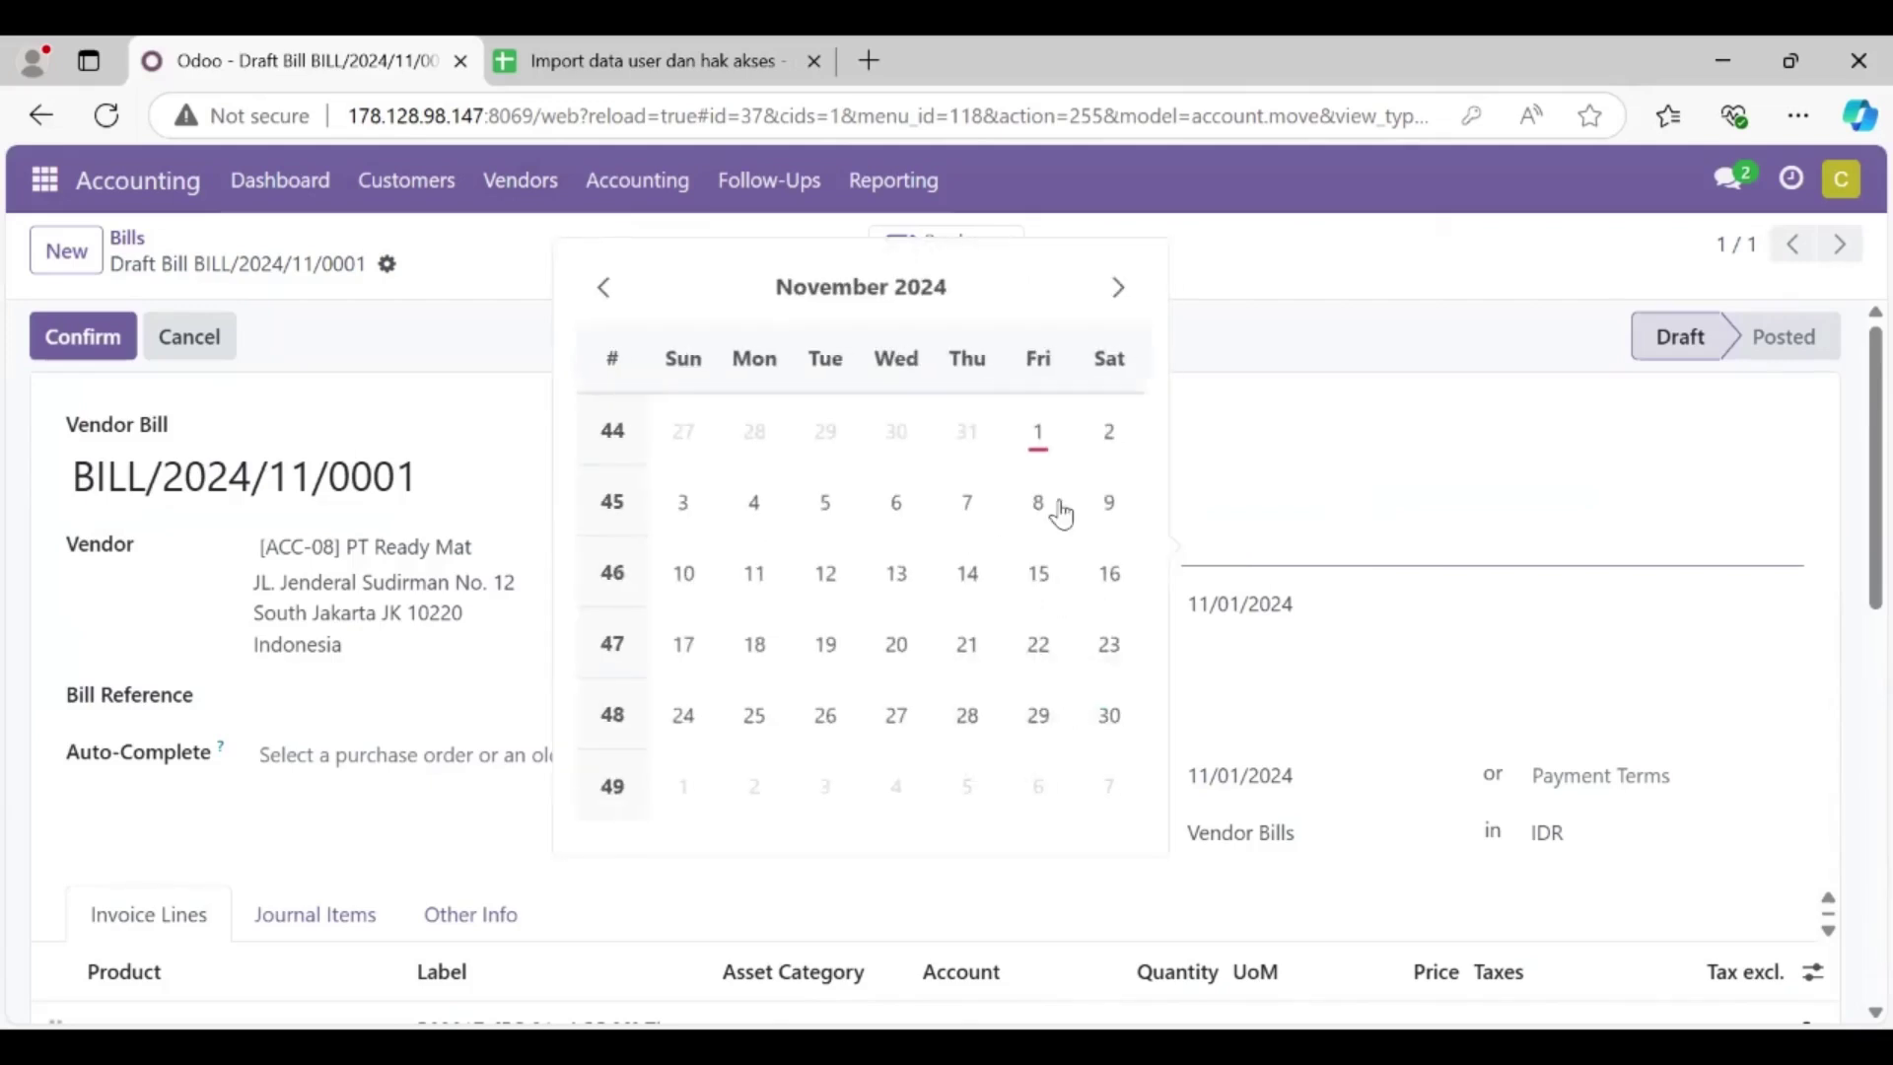
click(754, 577)
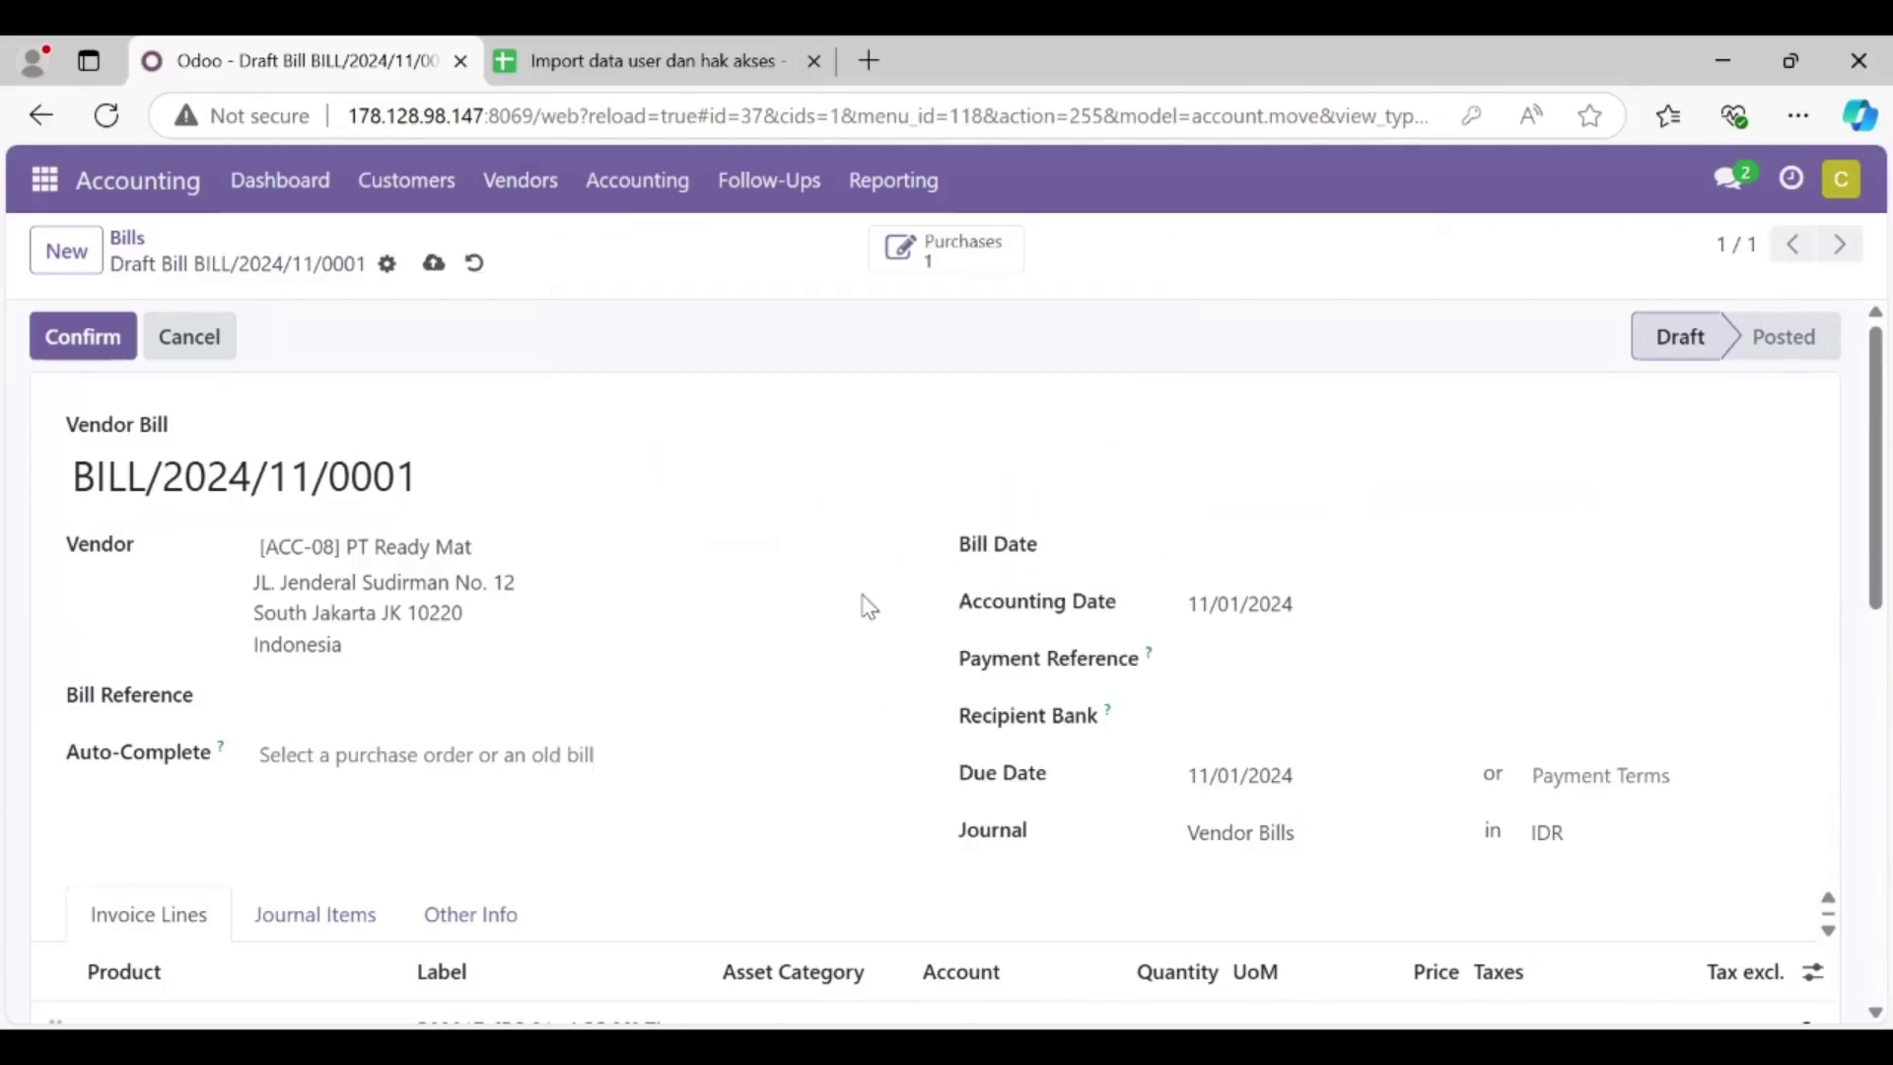
click(1291, 558)
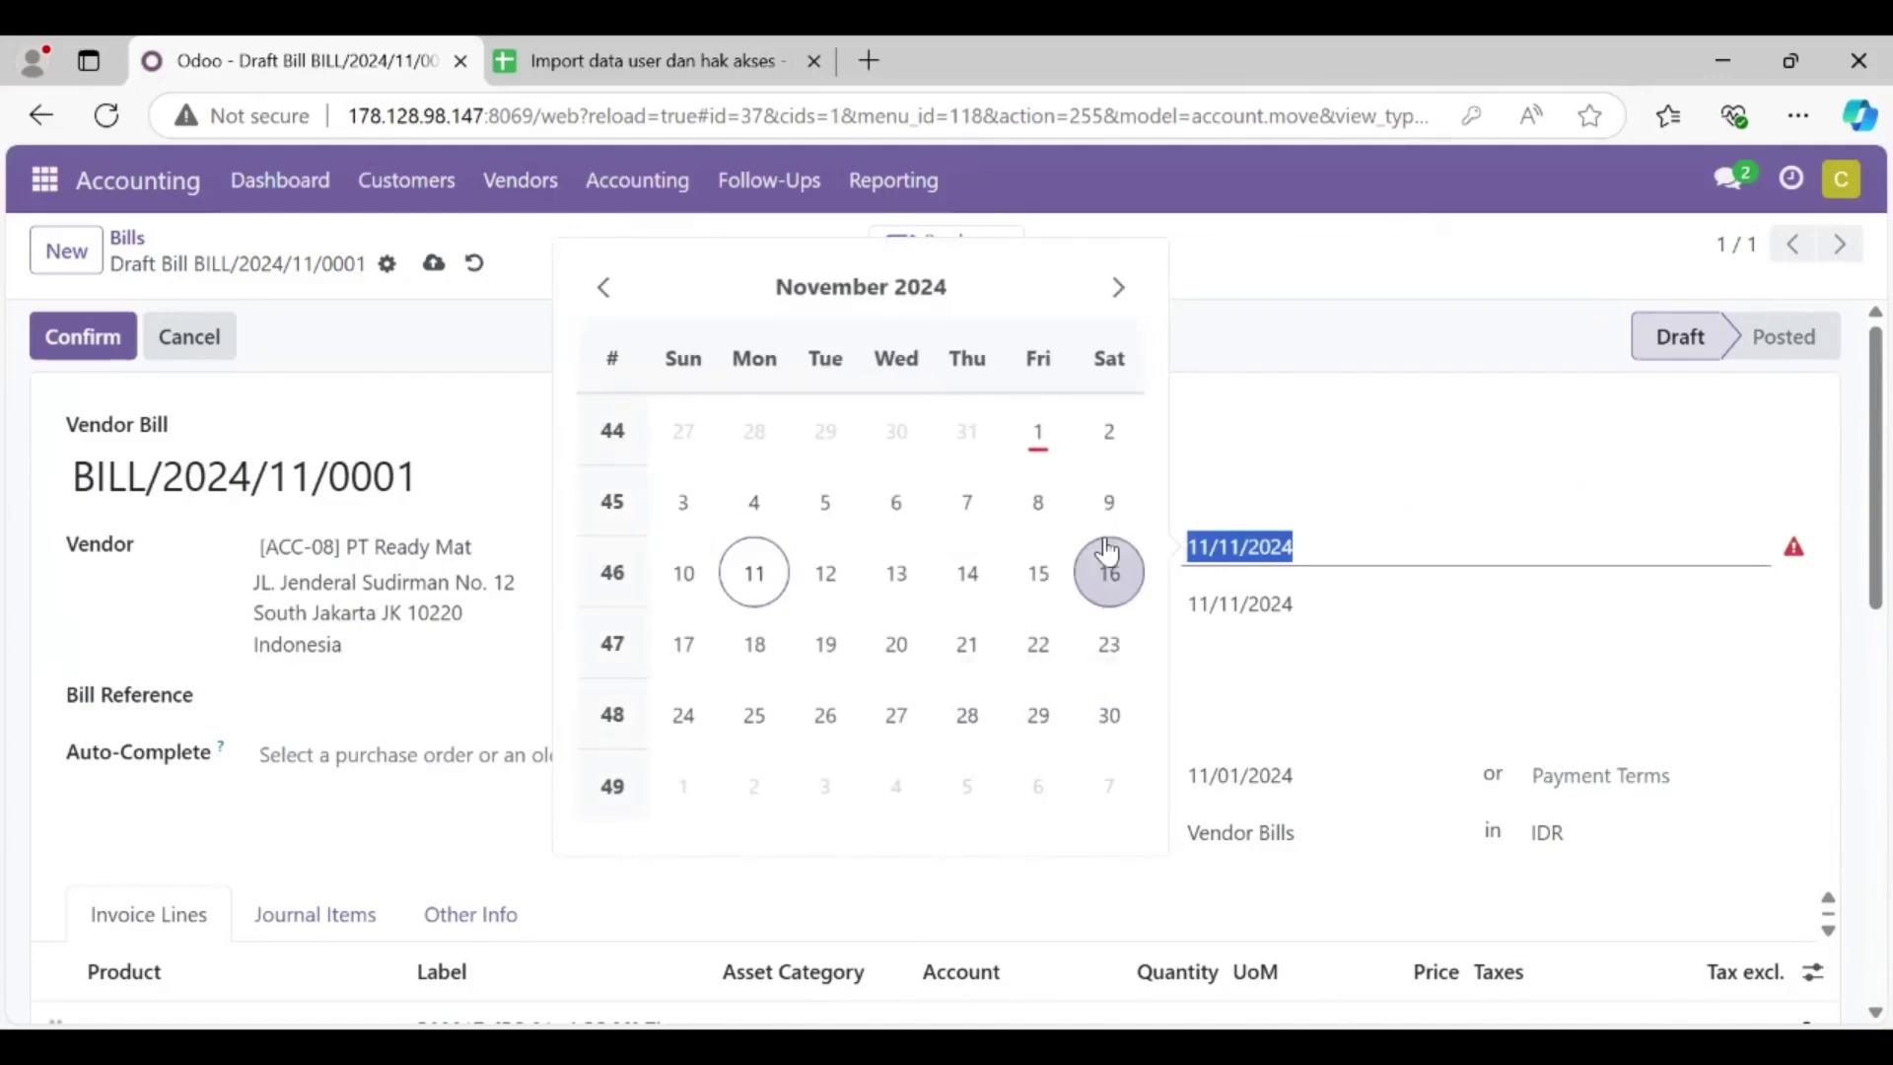
key(Escape)
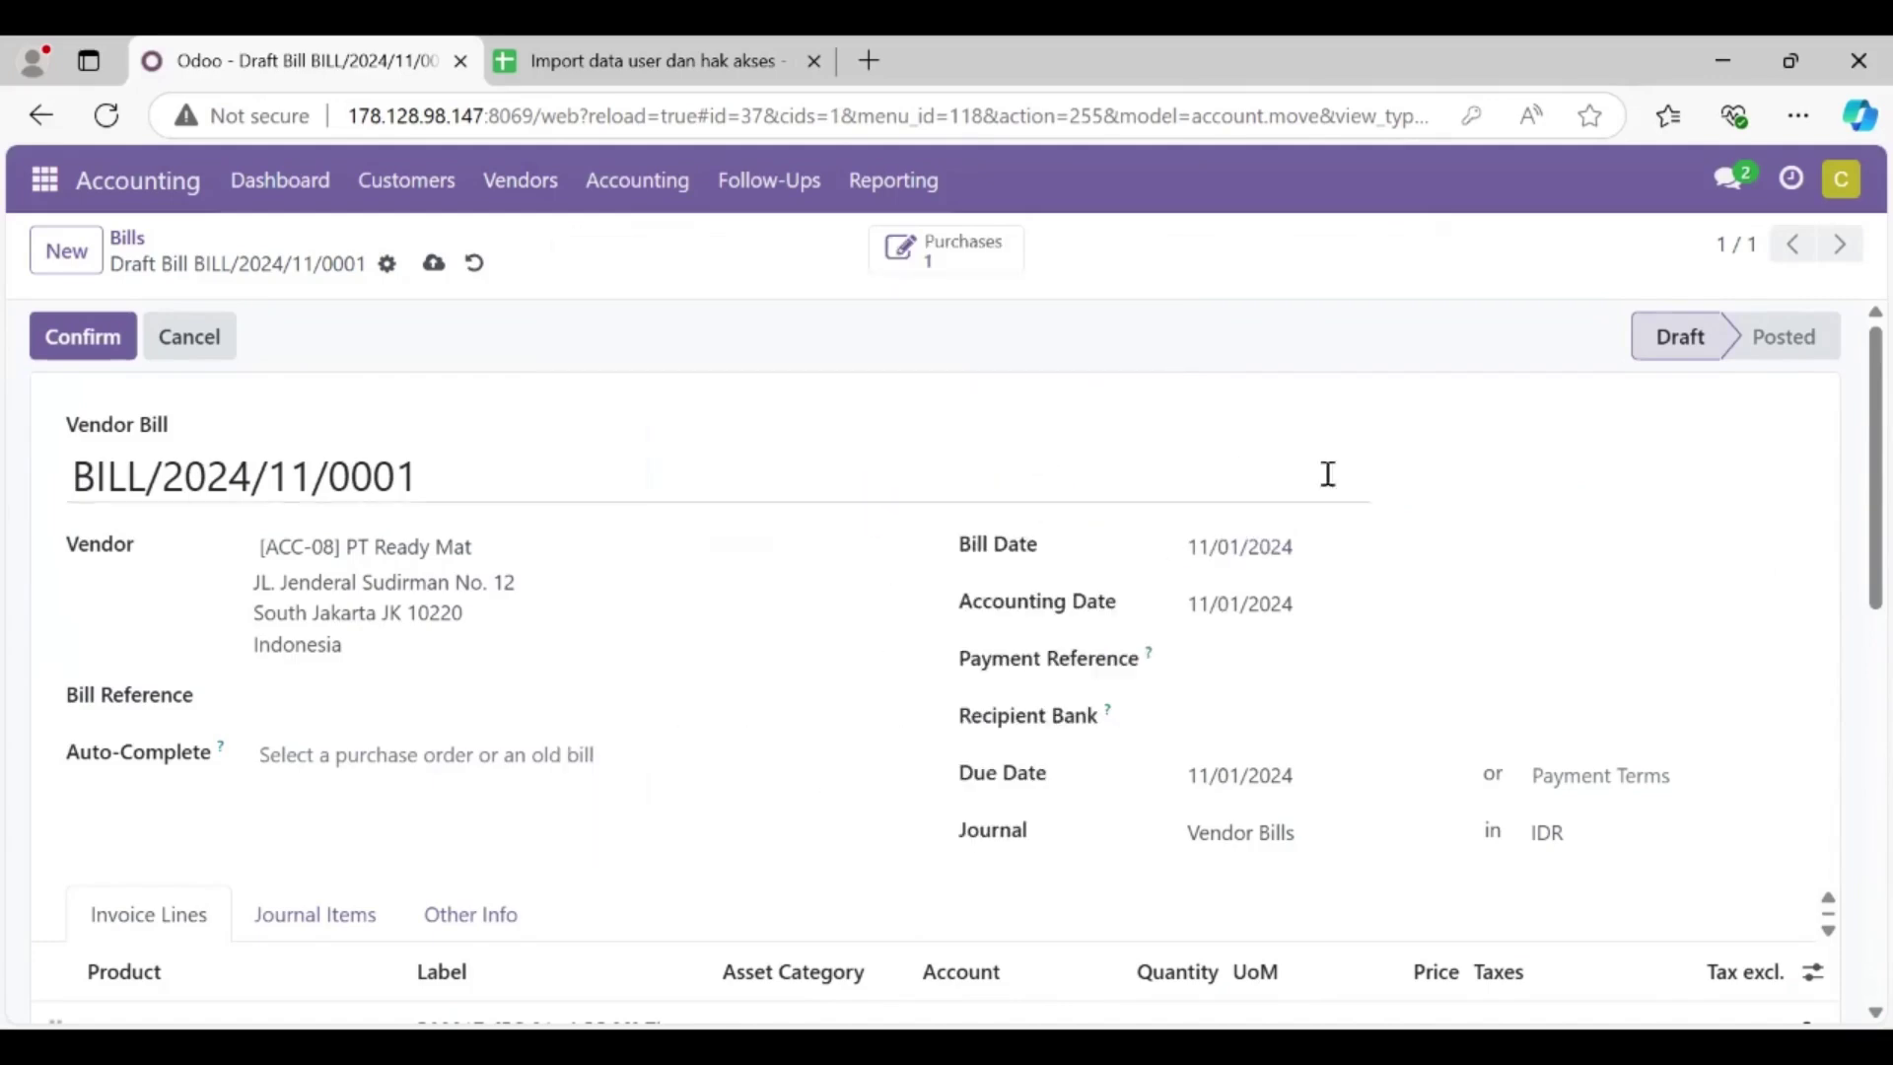
scroll(685, 706, down, 1)
scroll(685, 706, down, 3)
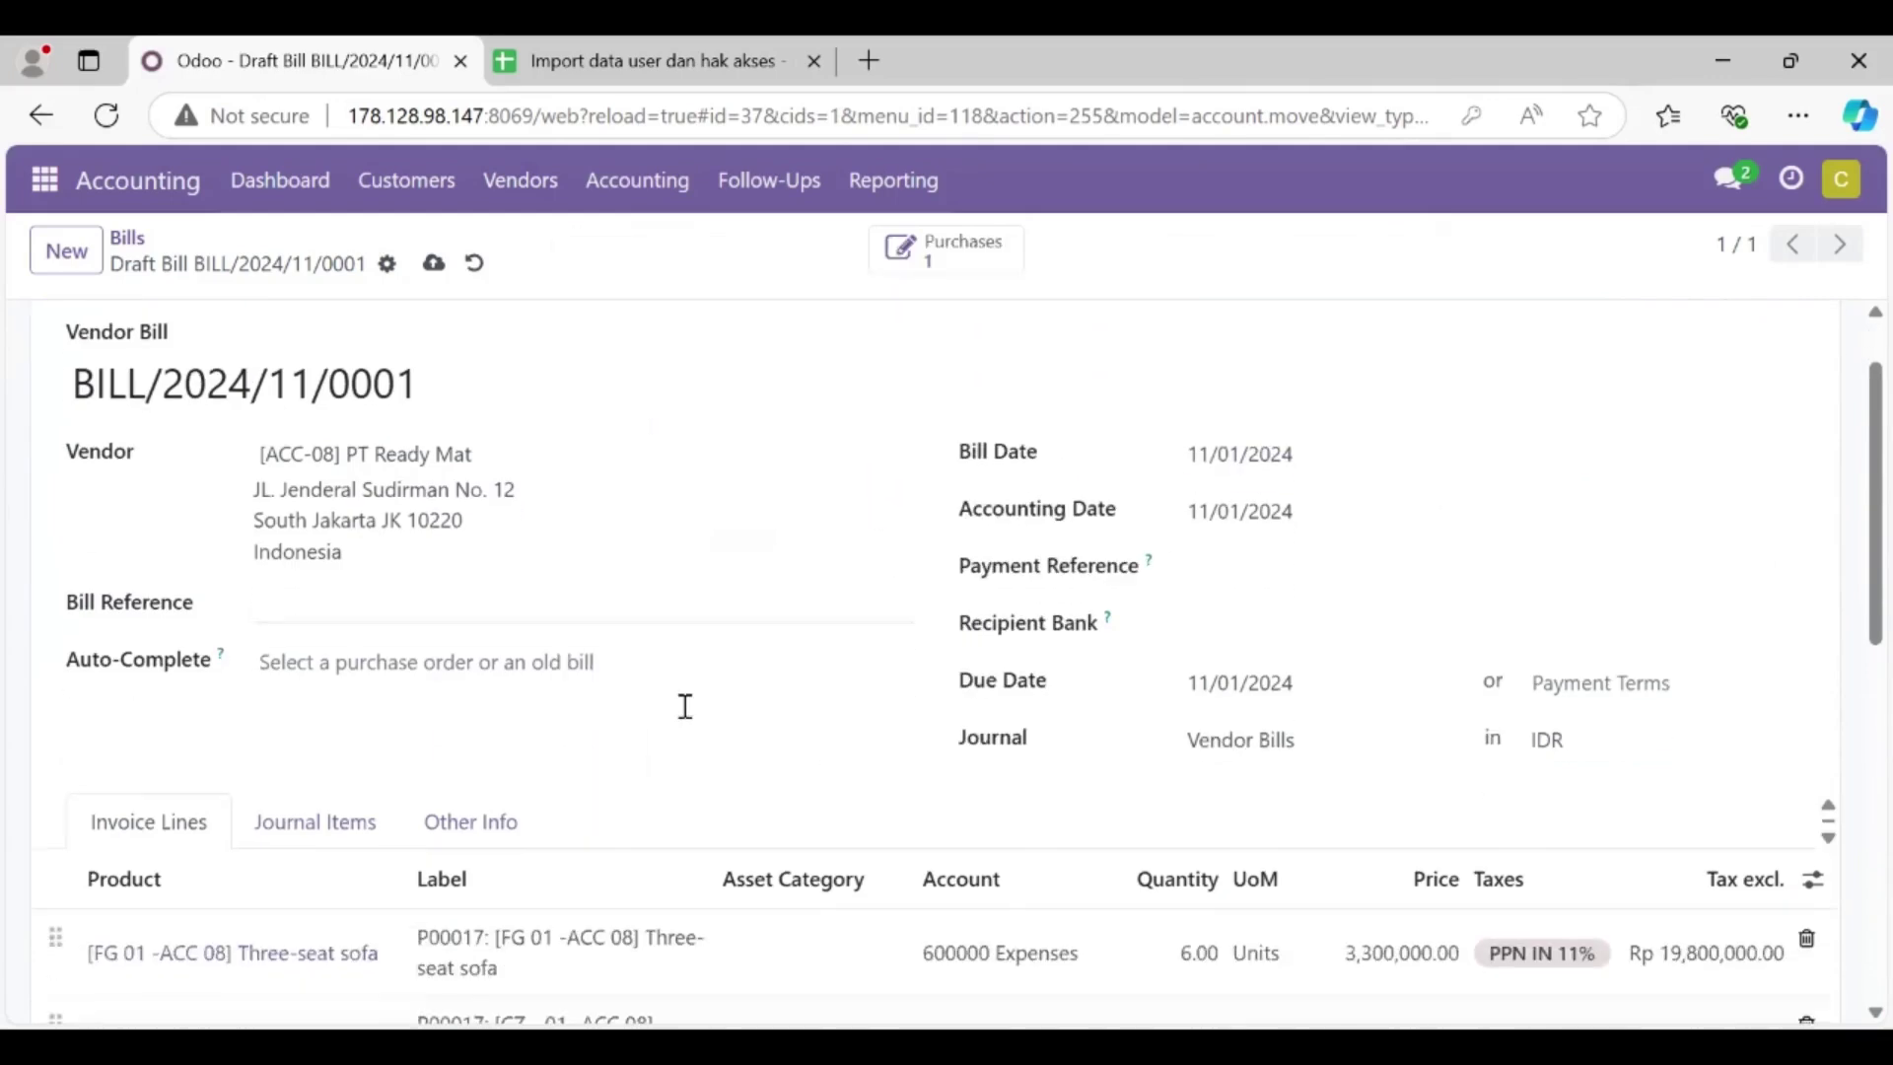
scroll(686, 722, down, 1)
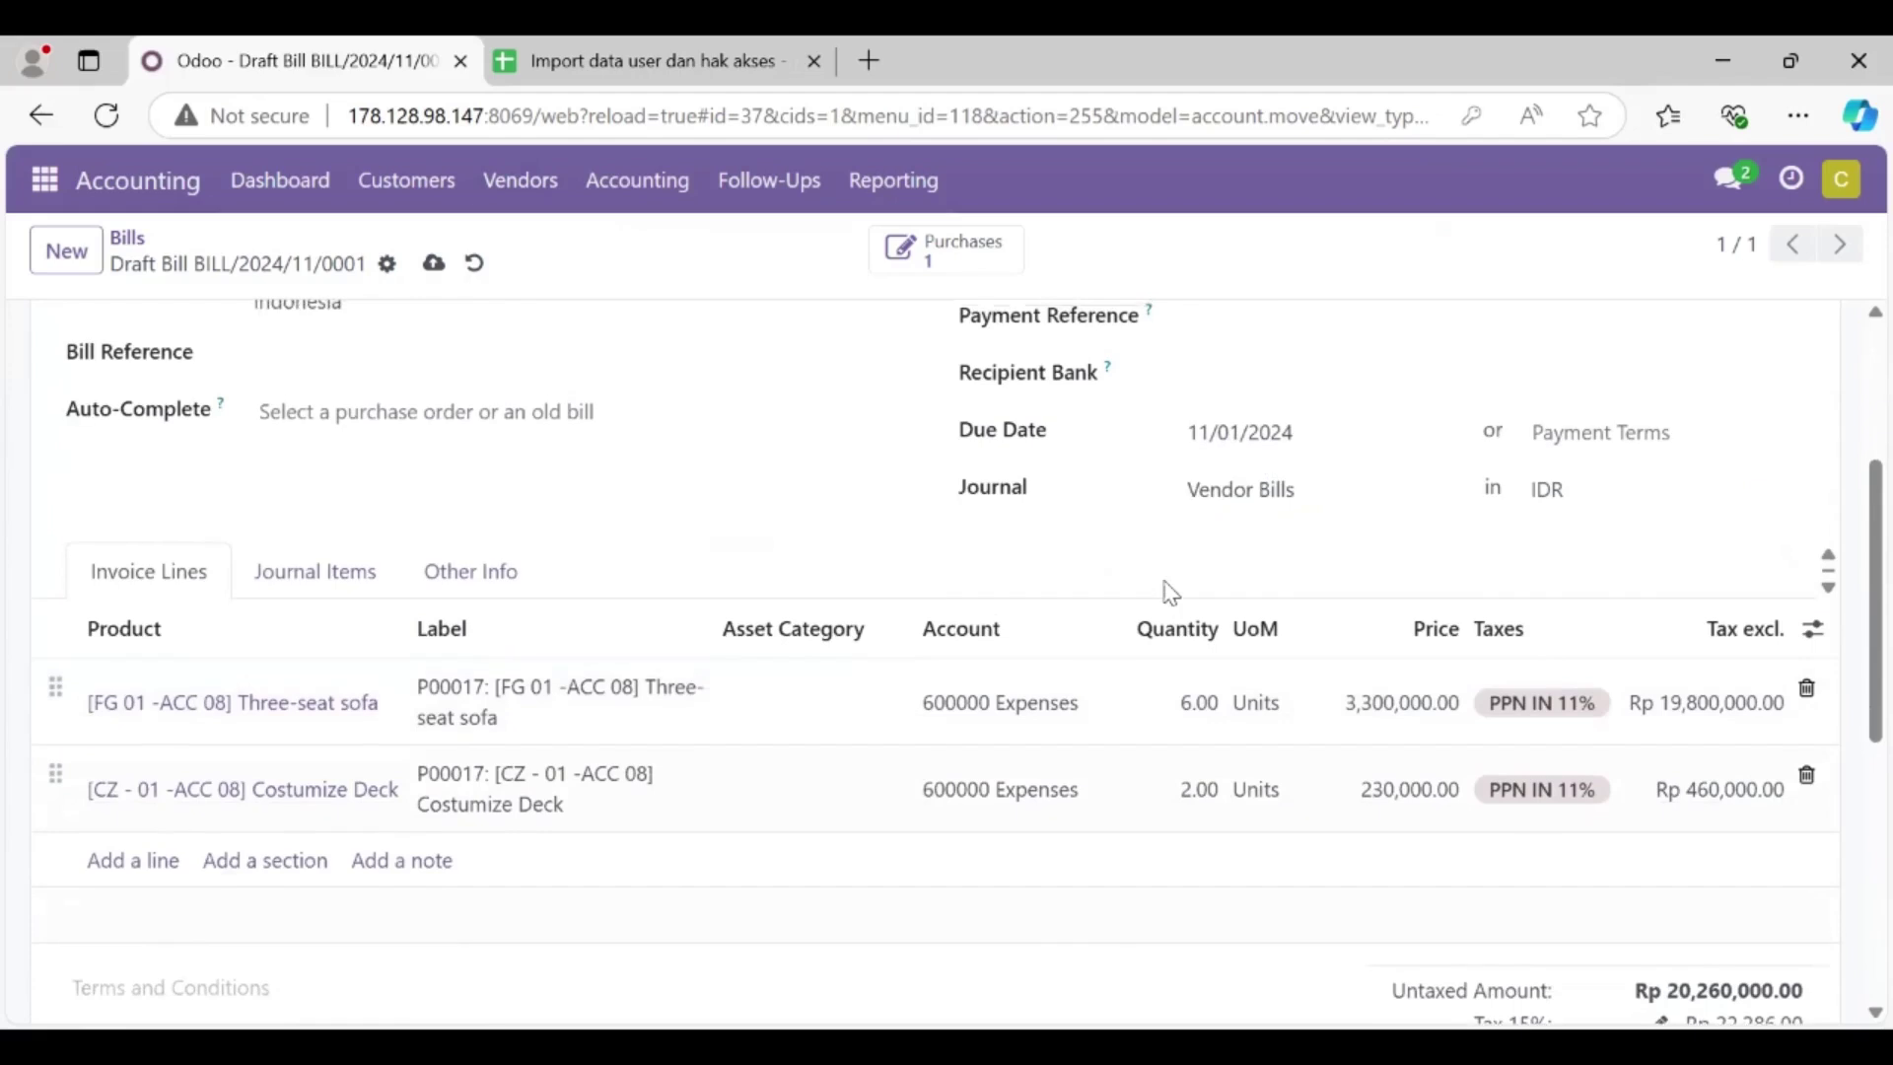
Step: Confirm BILL/2024/11/0001 to post it and copy its bill number
scroll(1168, 592, up, 4)
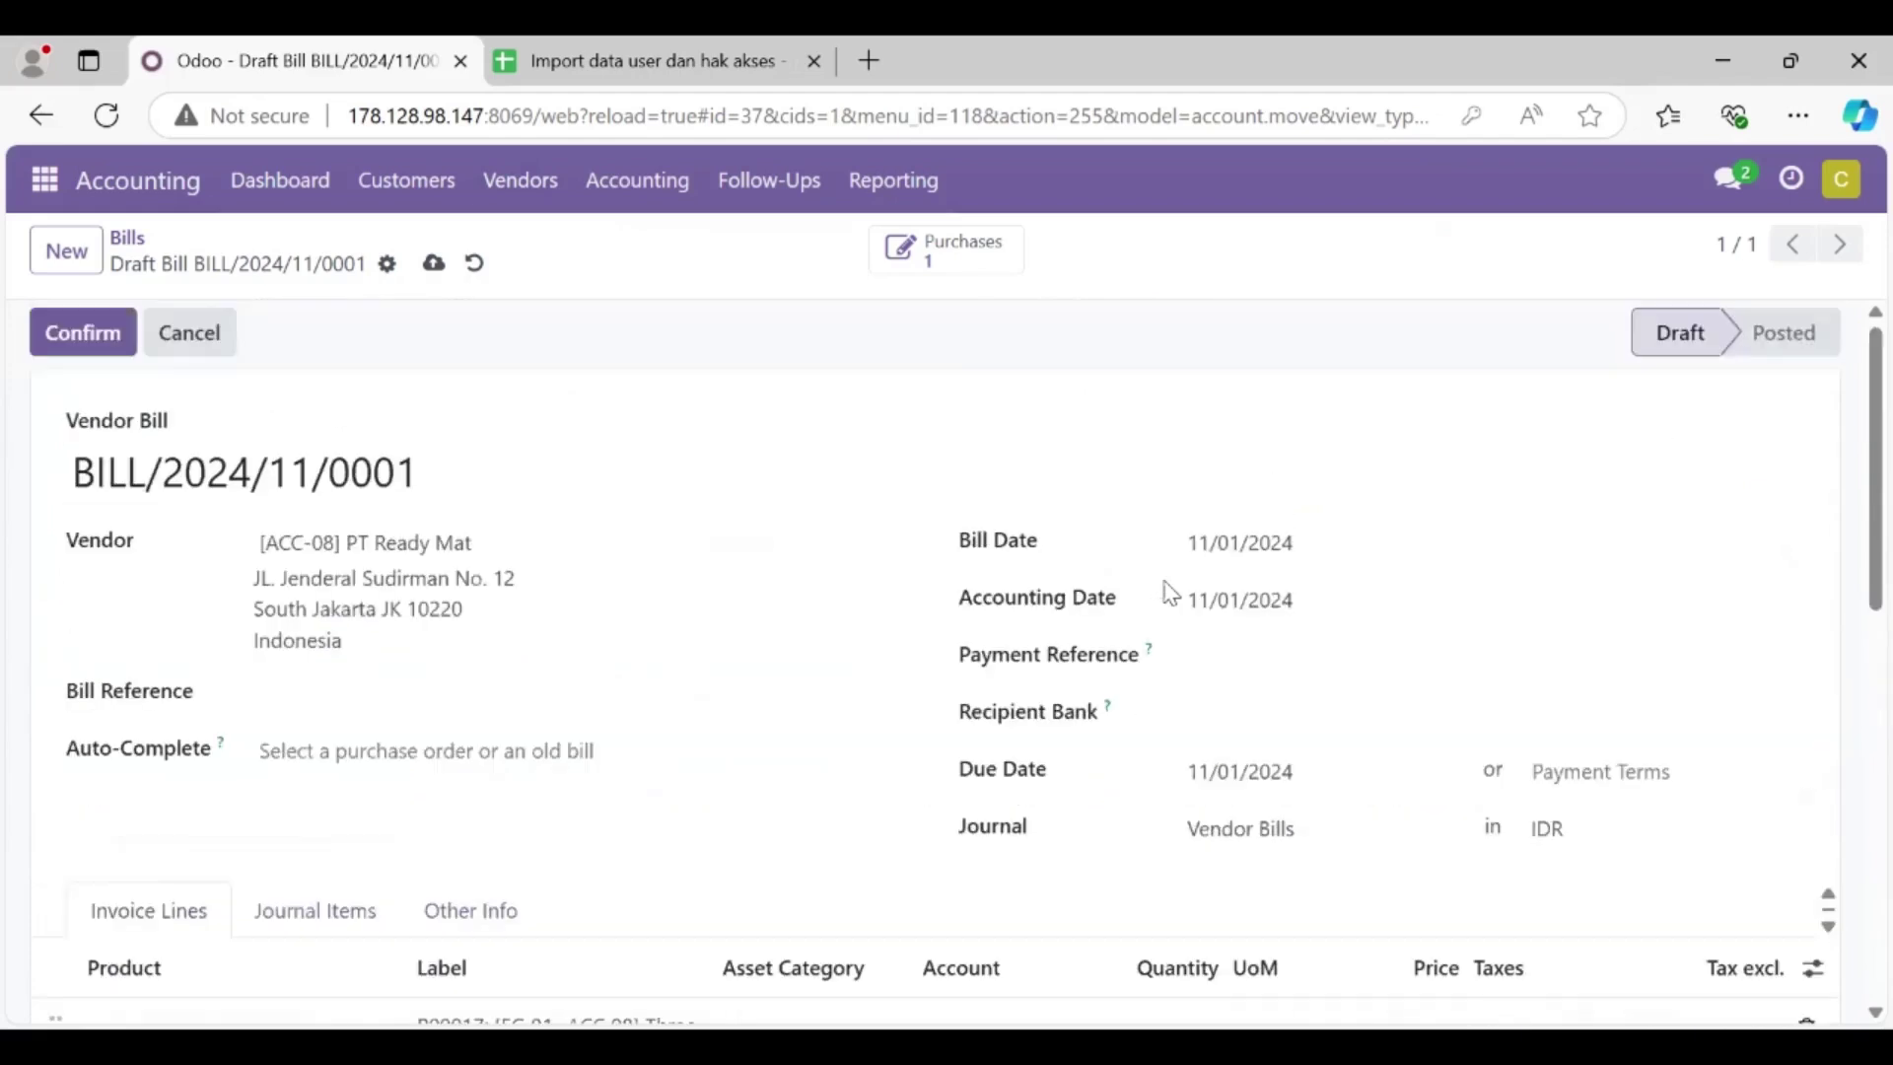
click(88, 347)
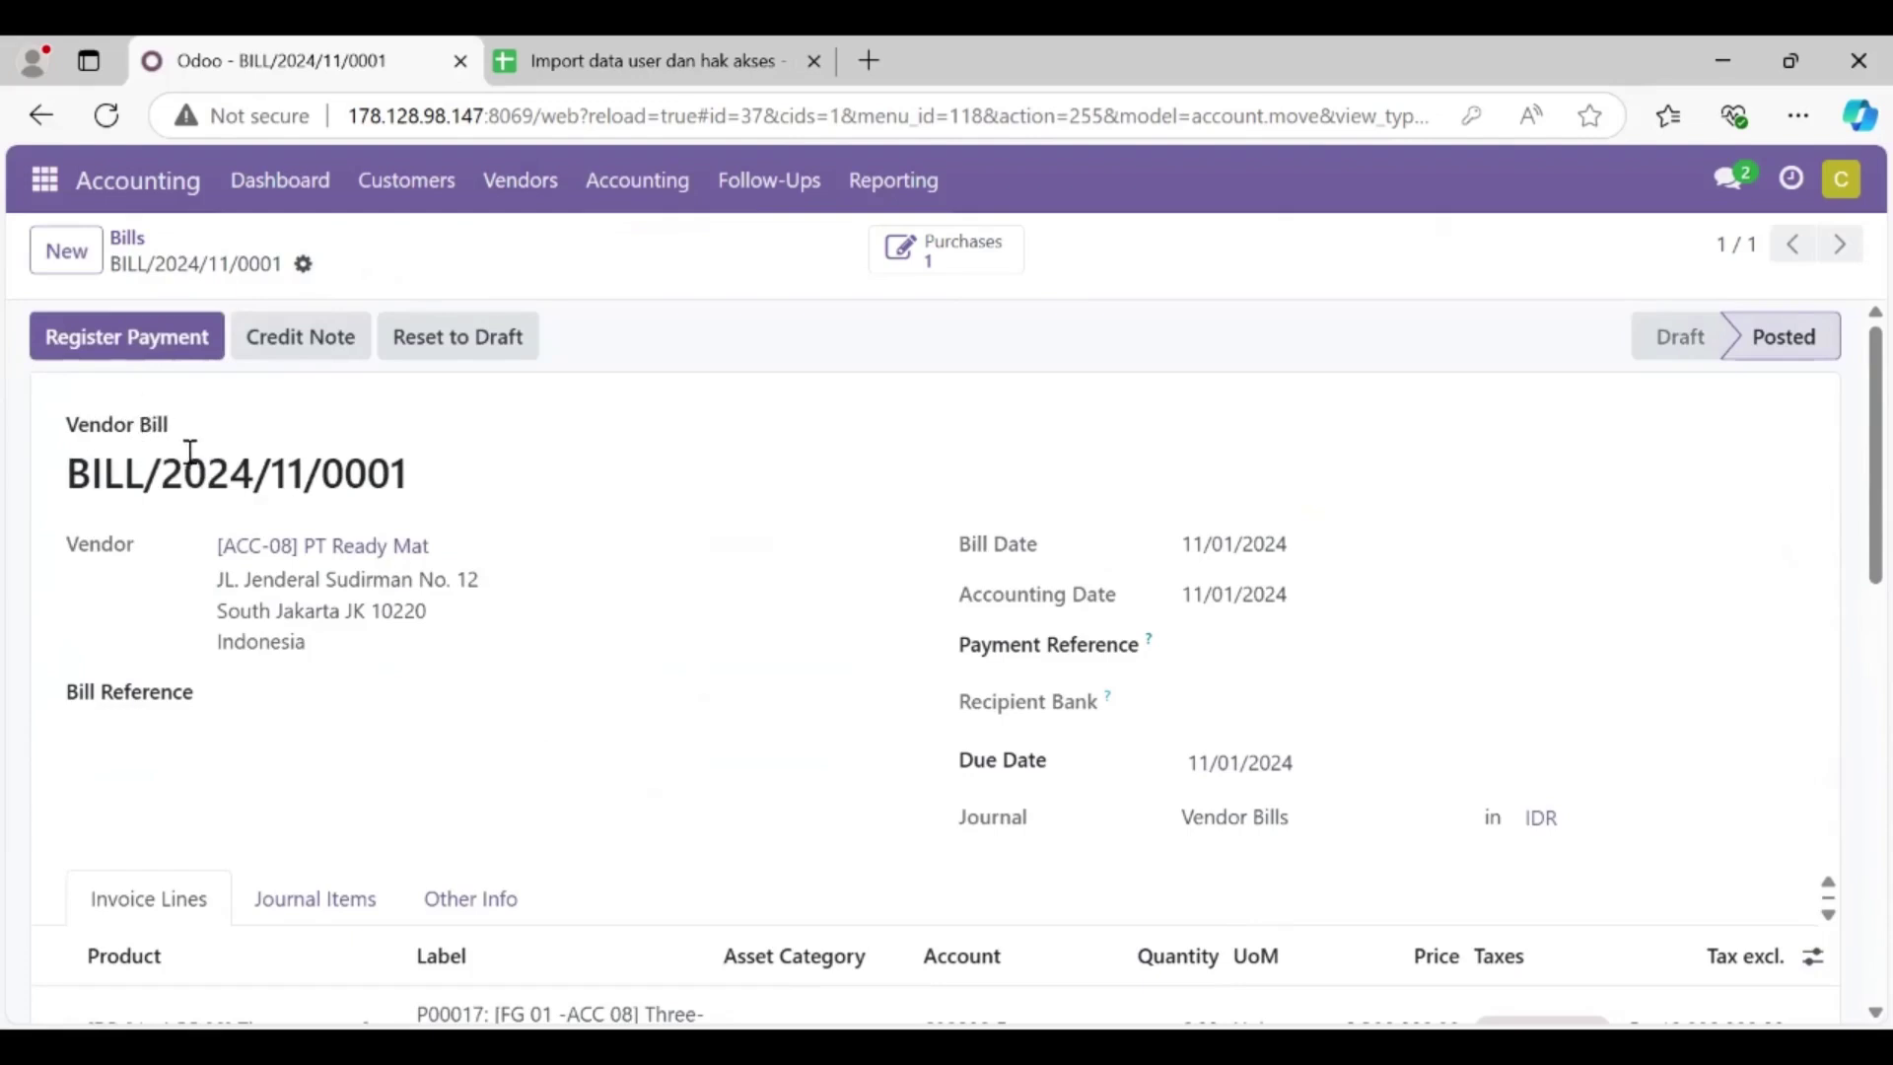
drag(430, 480, 79, 505)
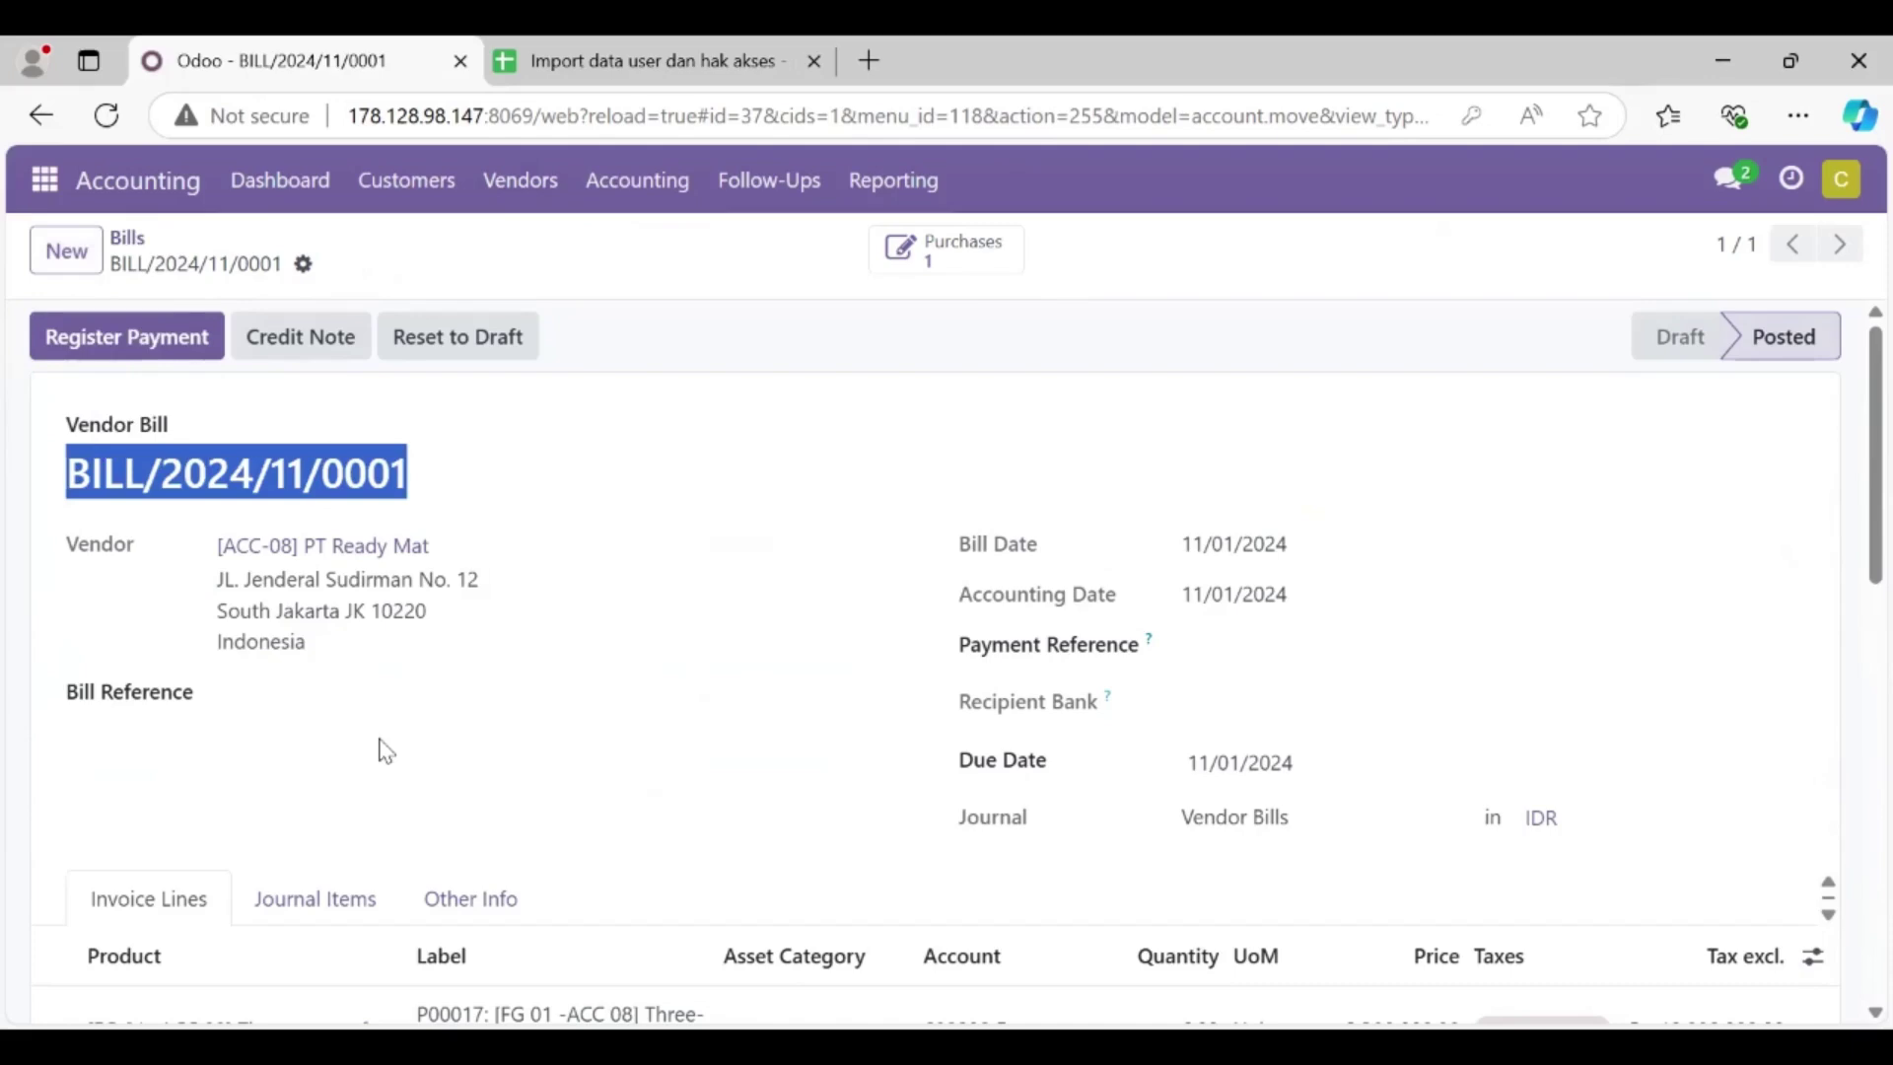
scroll(379, 743, down, 4)
scroll(380, 743, up, 4)
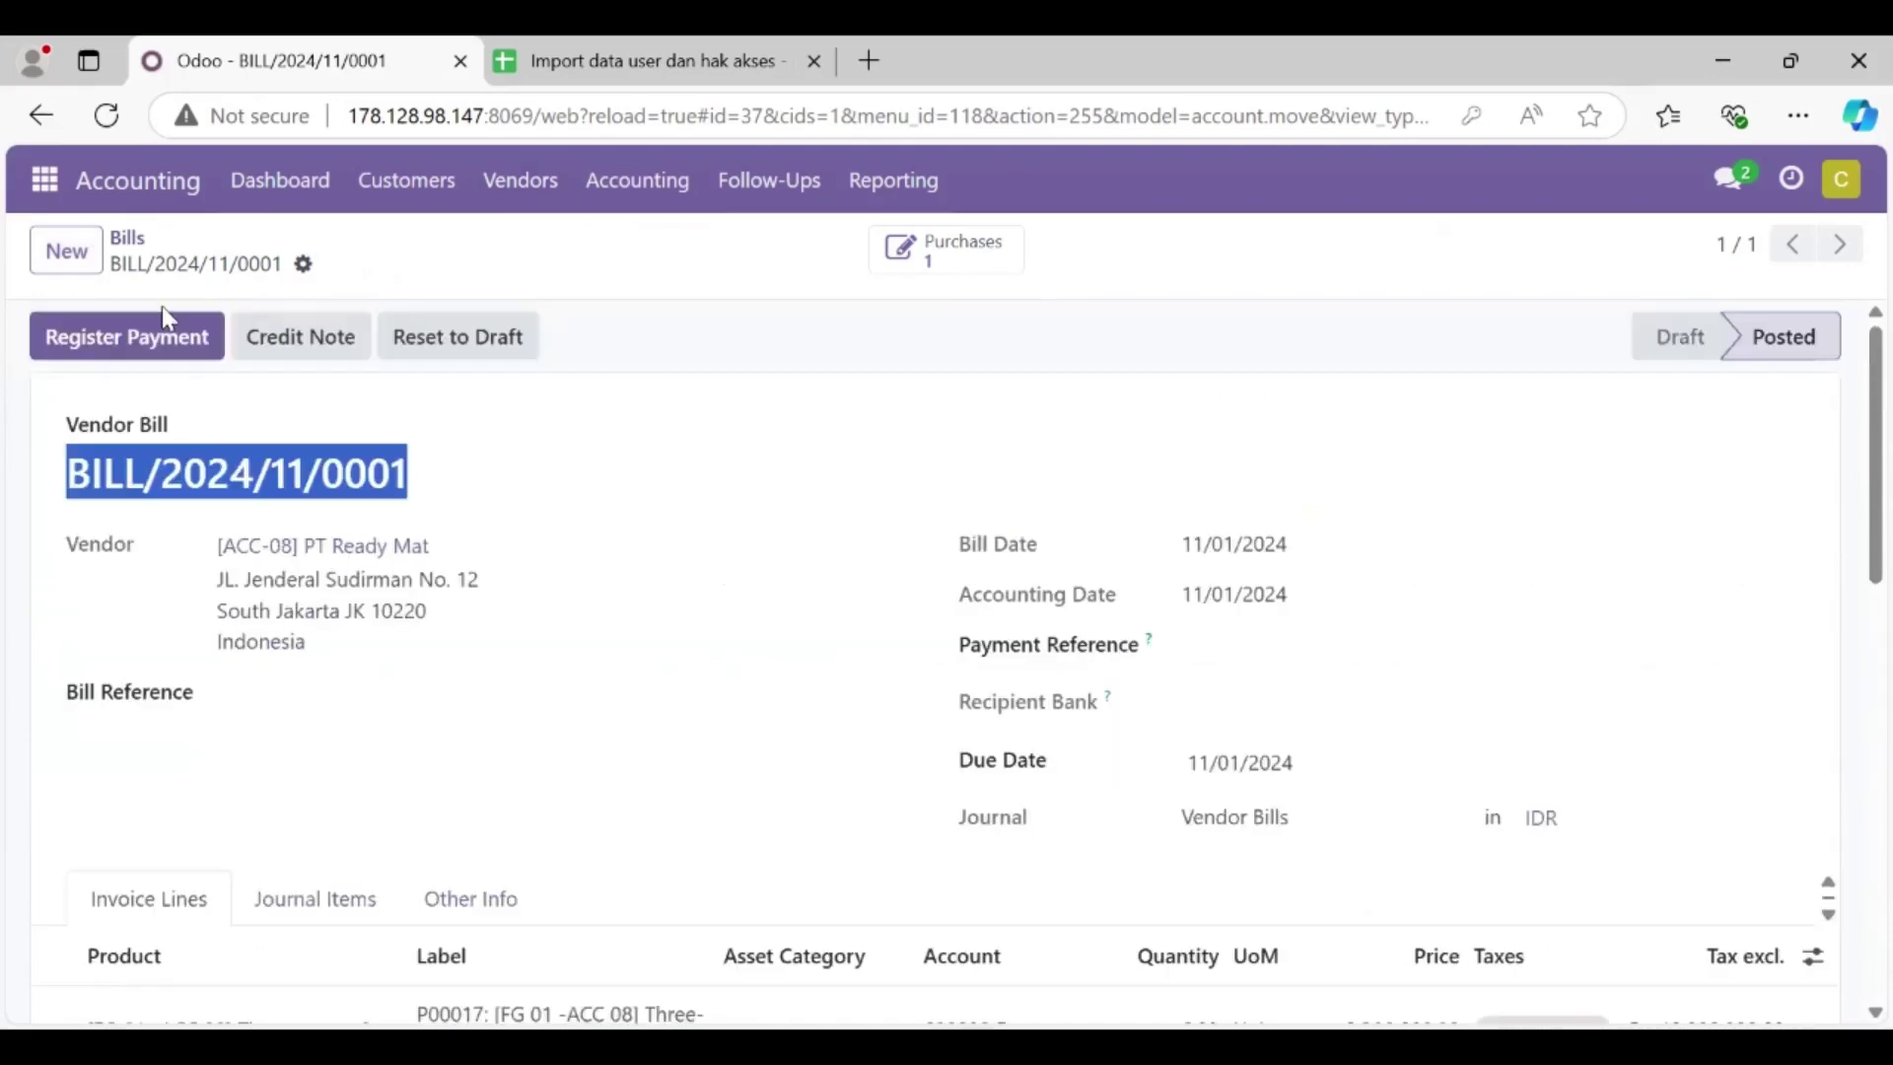
click(58, 188)
Step: Post in accounting kelompok 8 that BILL/2024/11/0001 is ready for register payments, @-mentioning the billing staff member
click(93, 259)
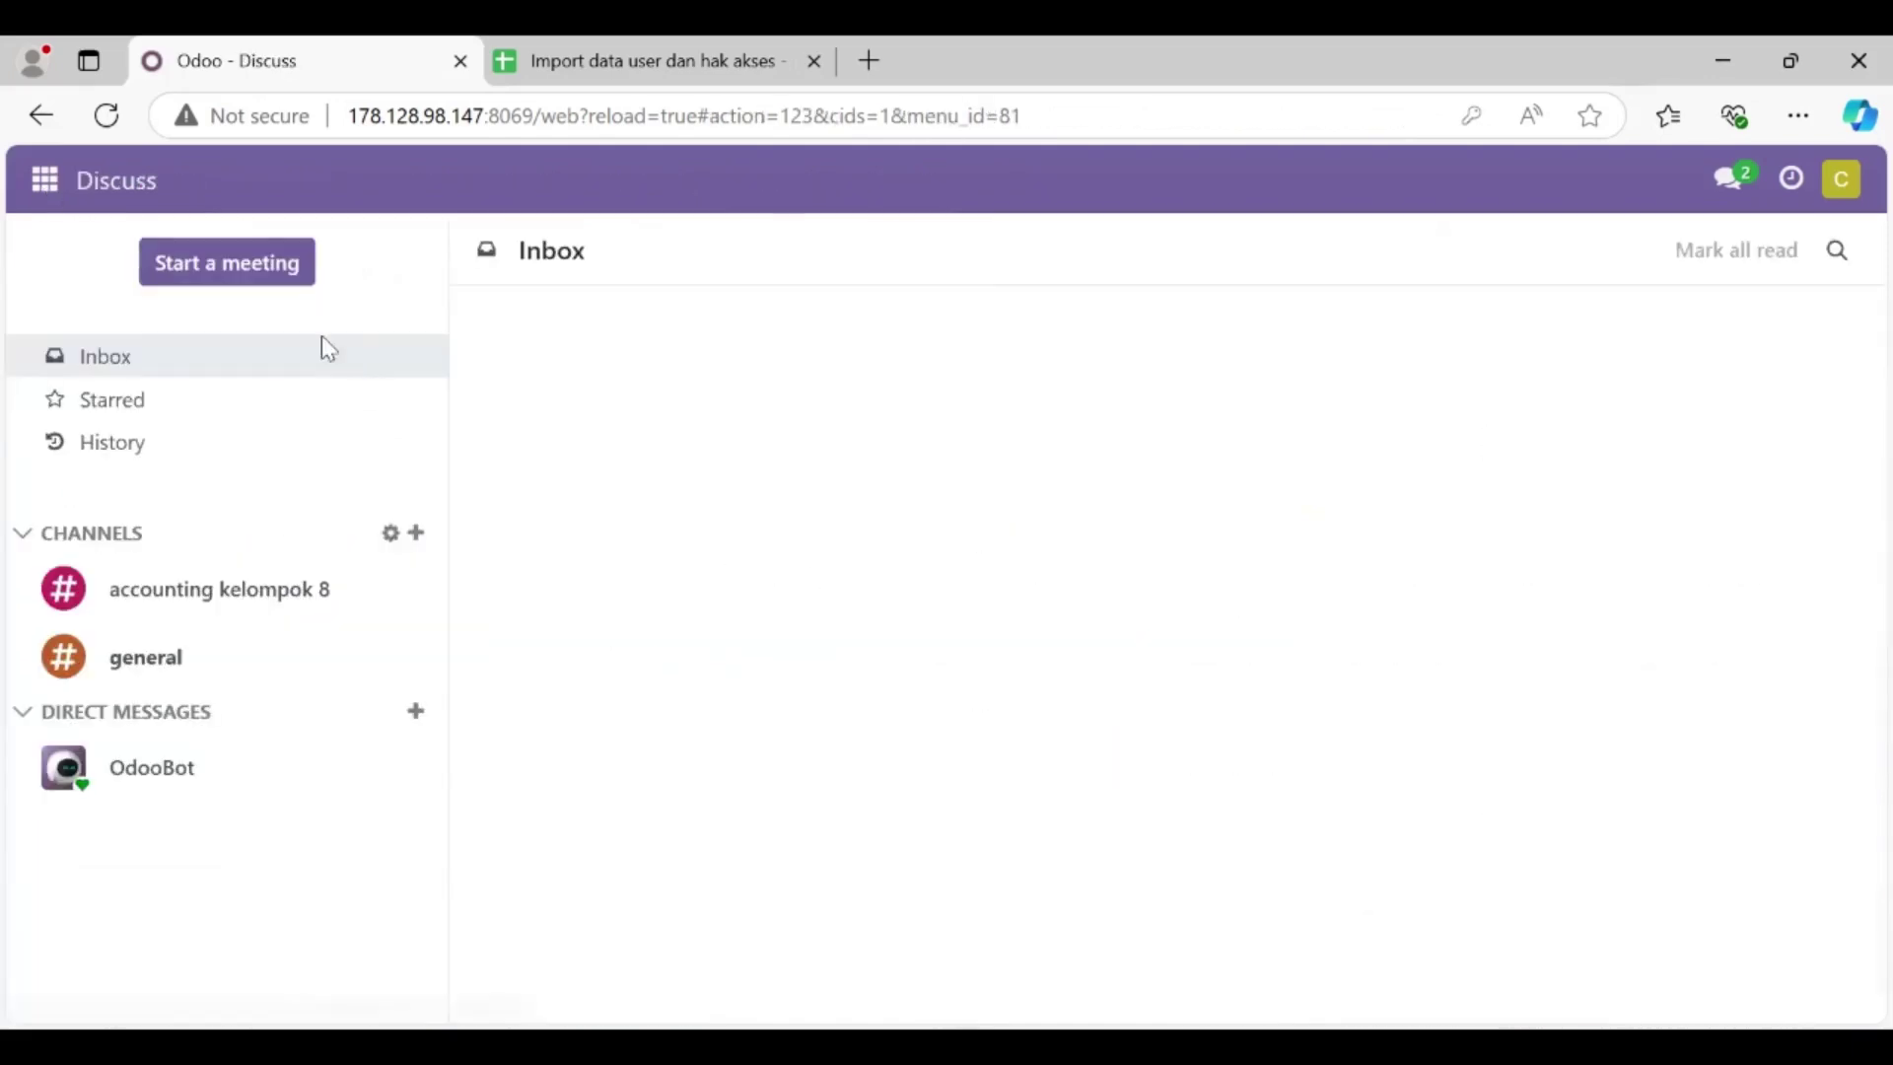
click(304, 606)
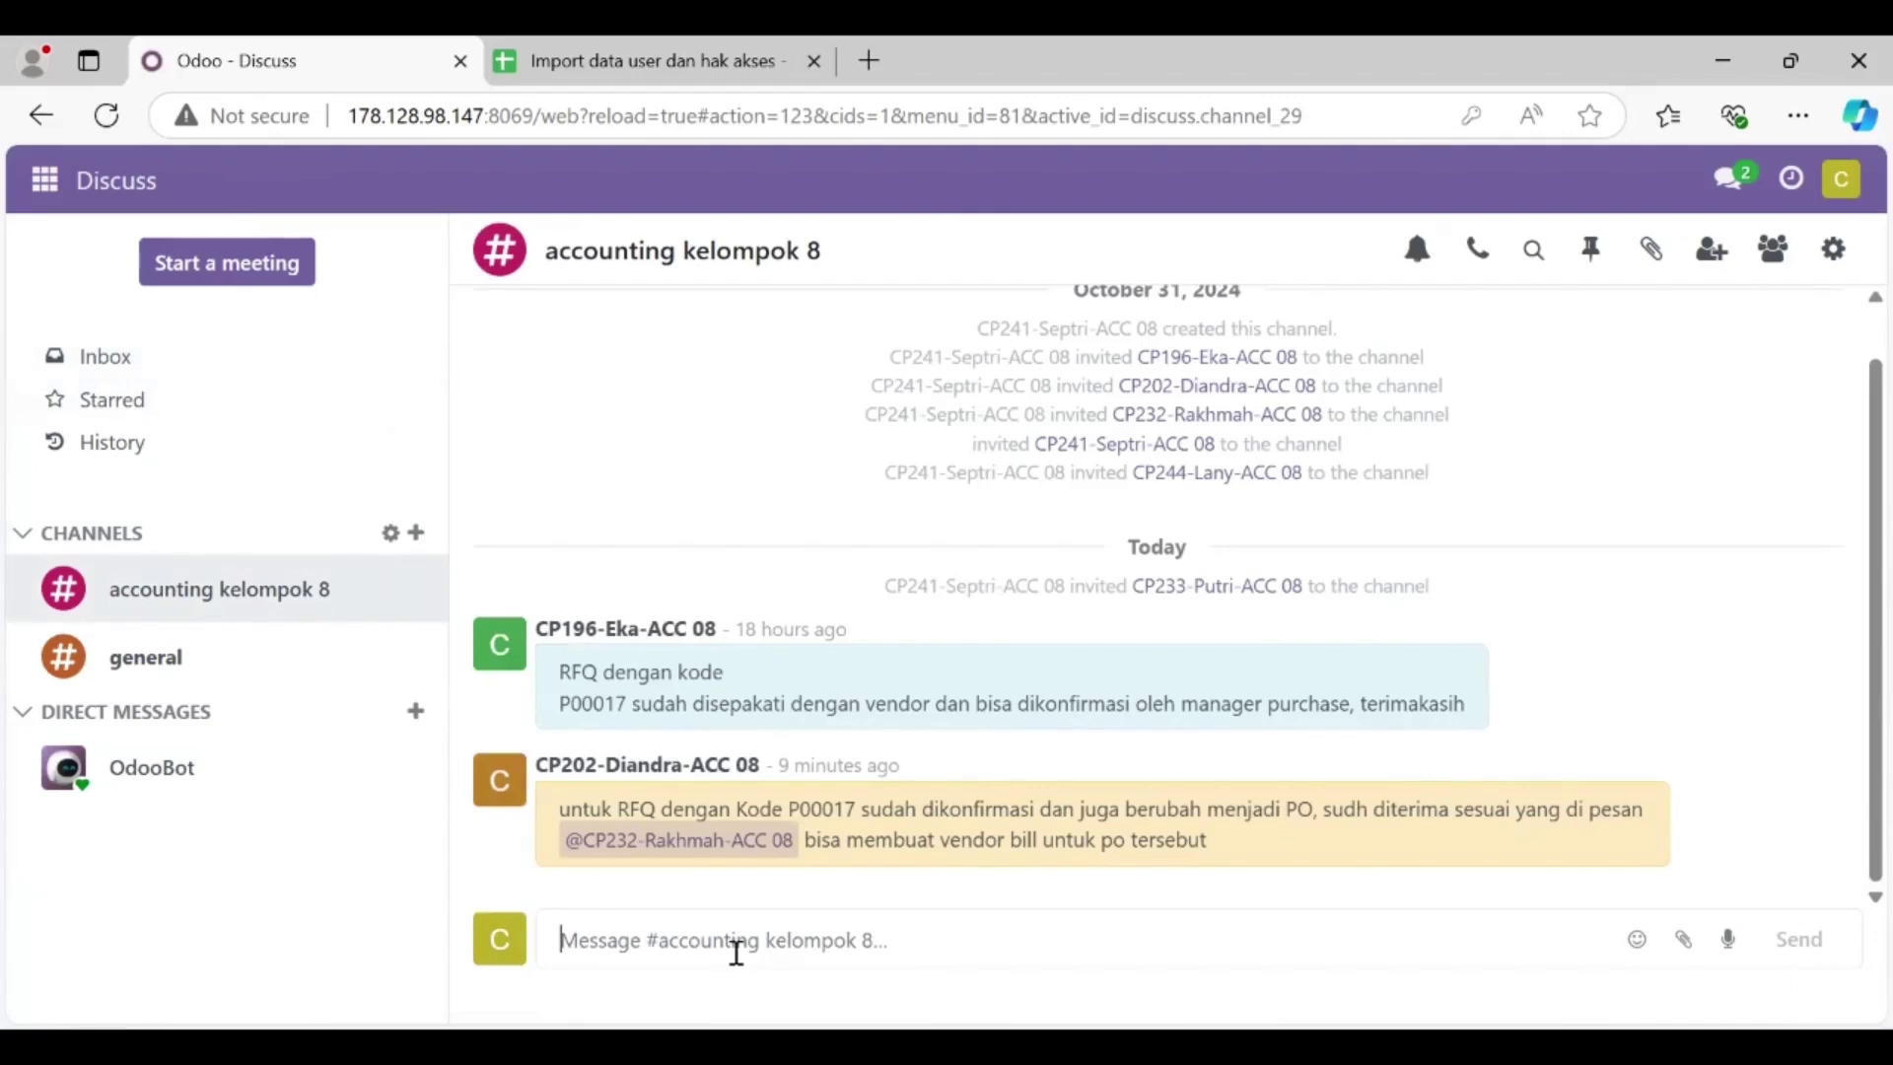
text(untuk vendor bills dengan kode BILL/2024/11/0001)
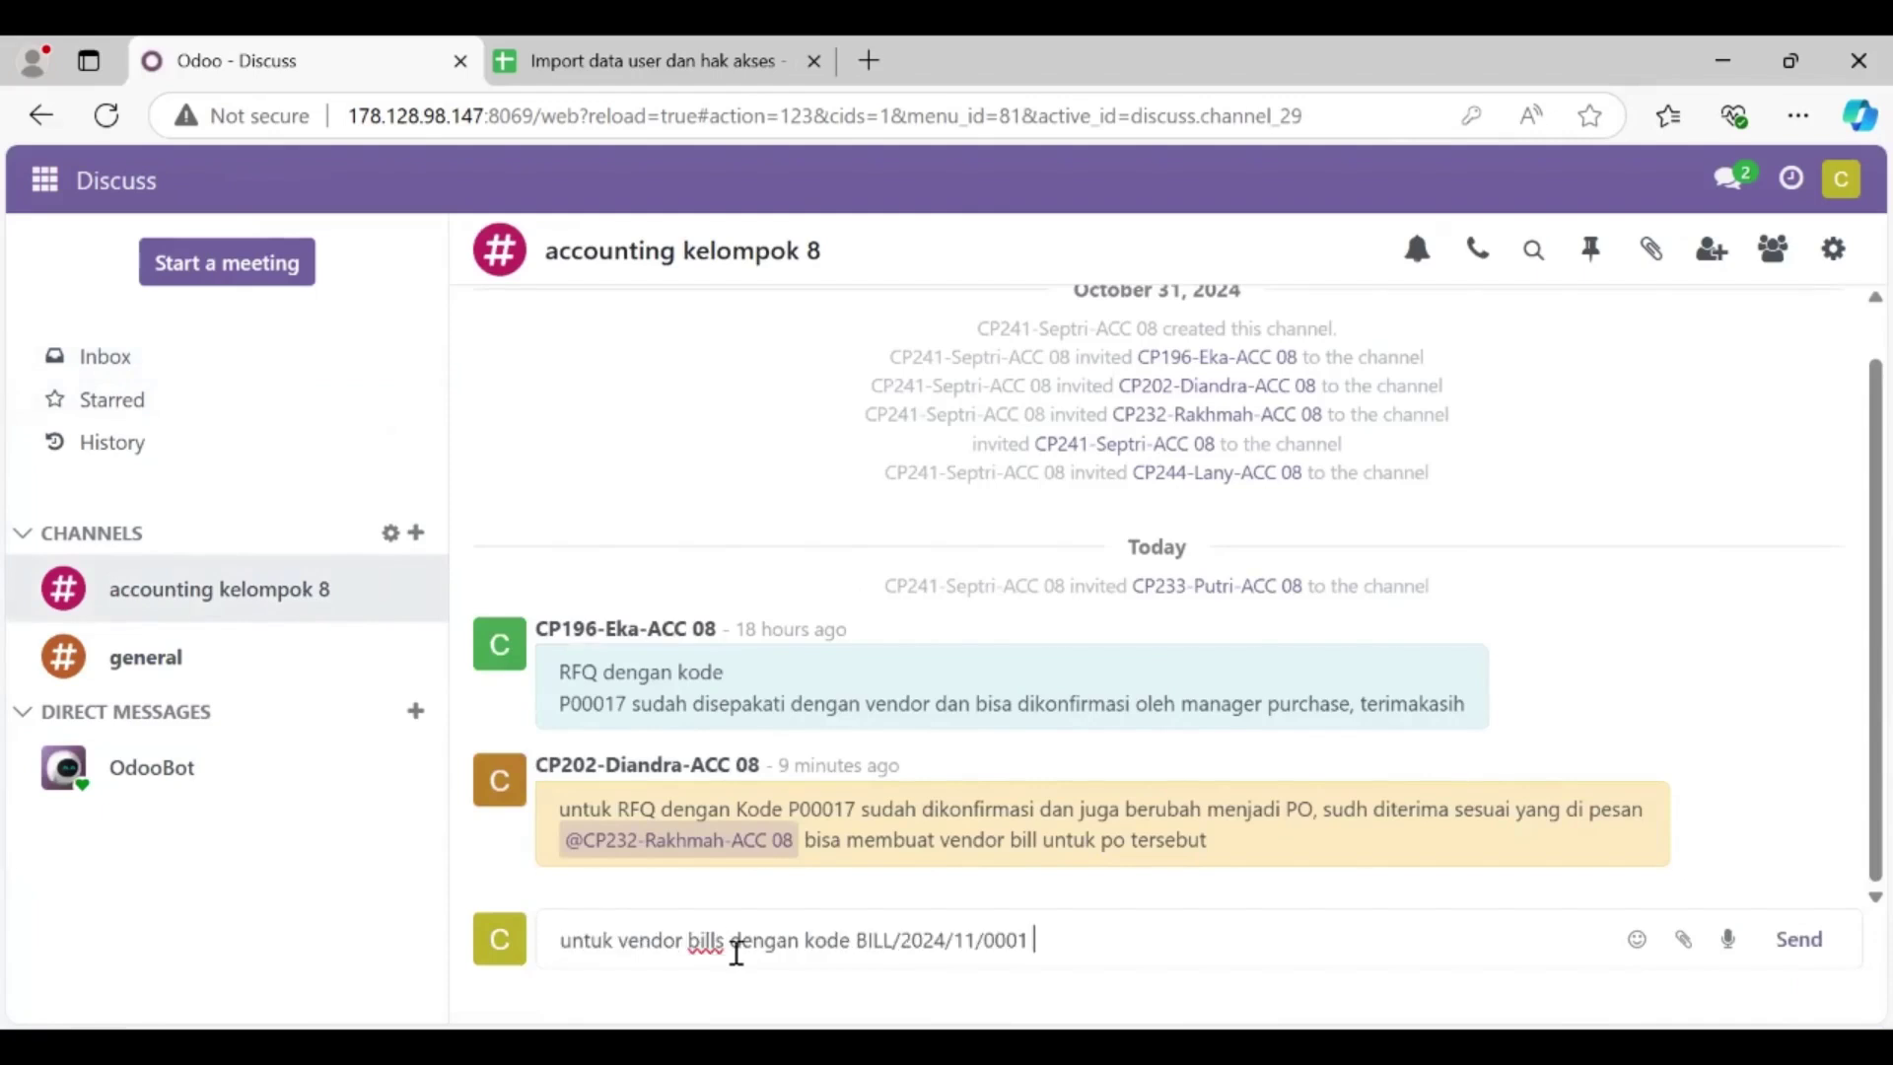
text(sudah berhasil dibuat)
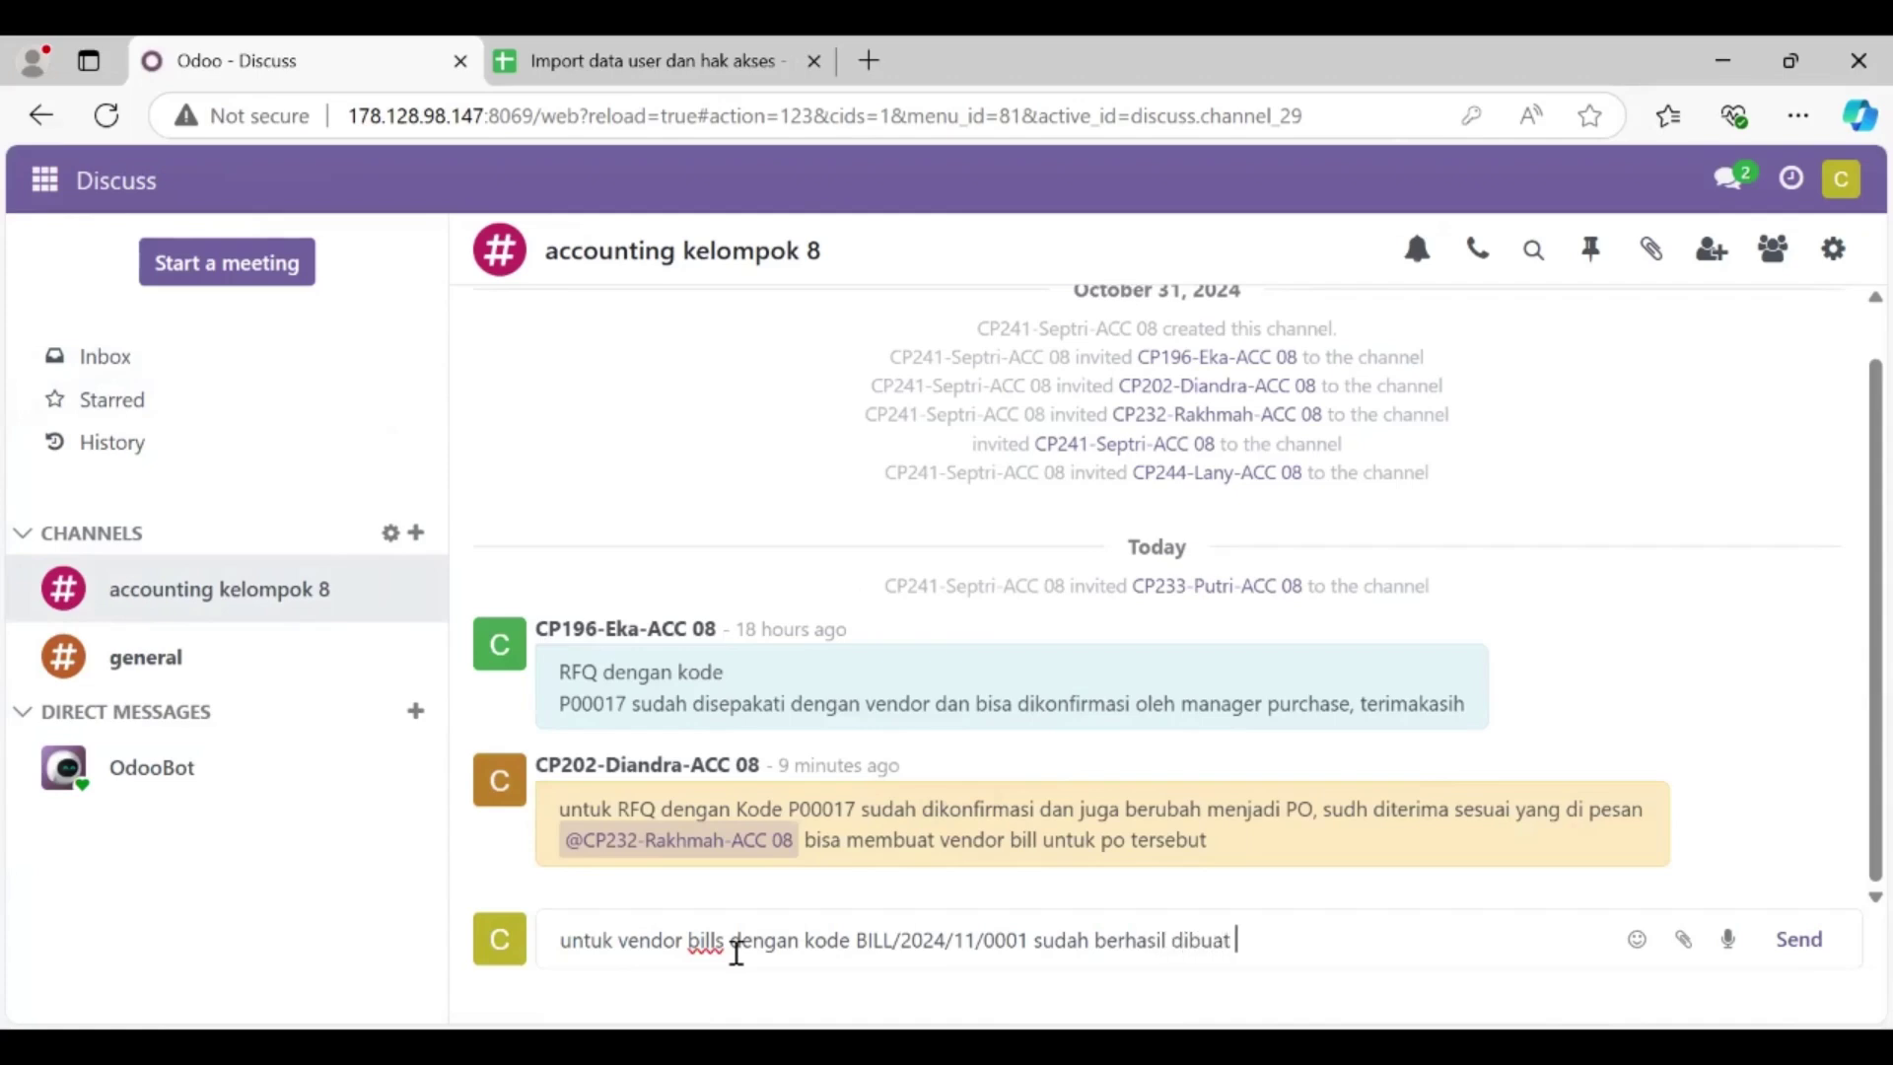
text( dan bisa dilakukan )
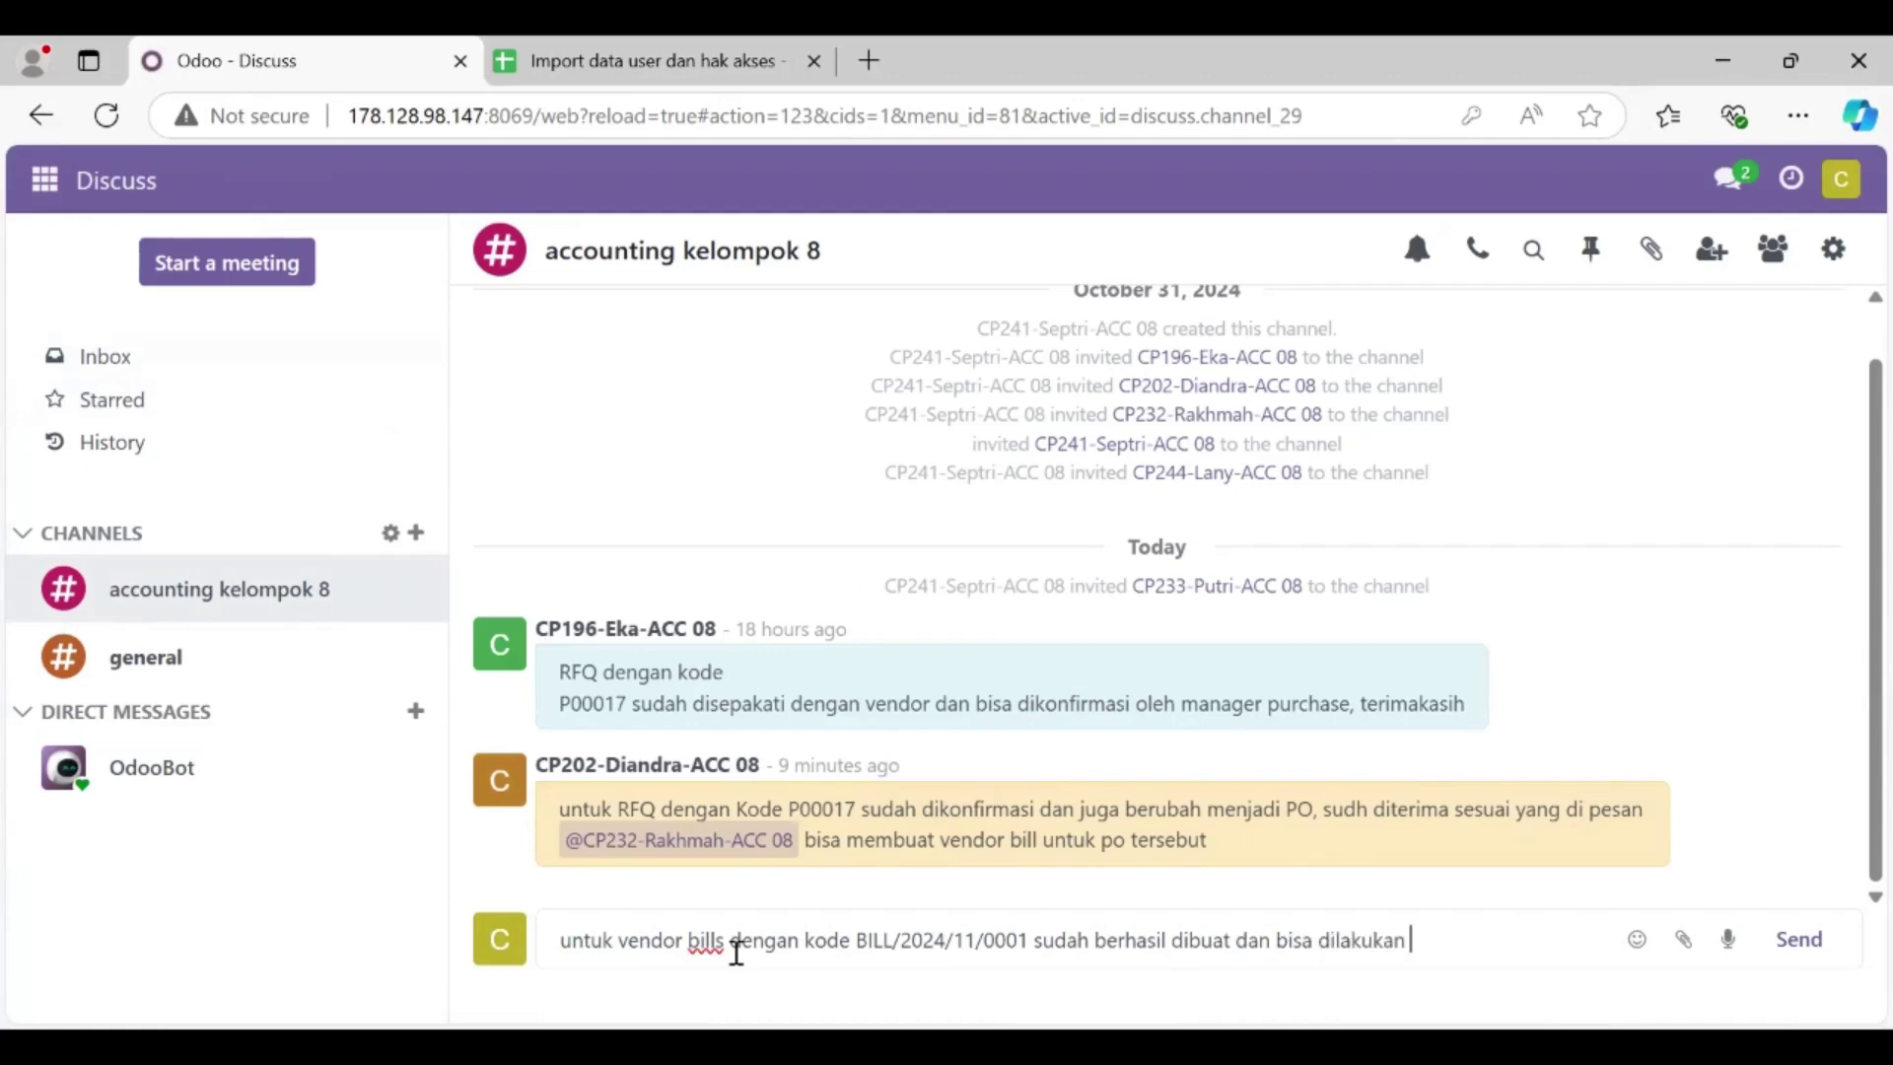
text(register payment)
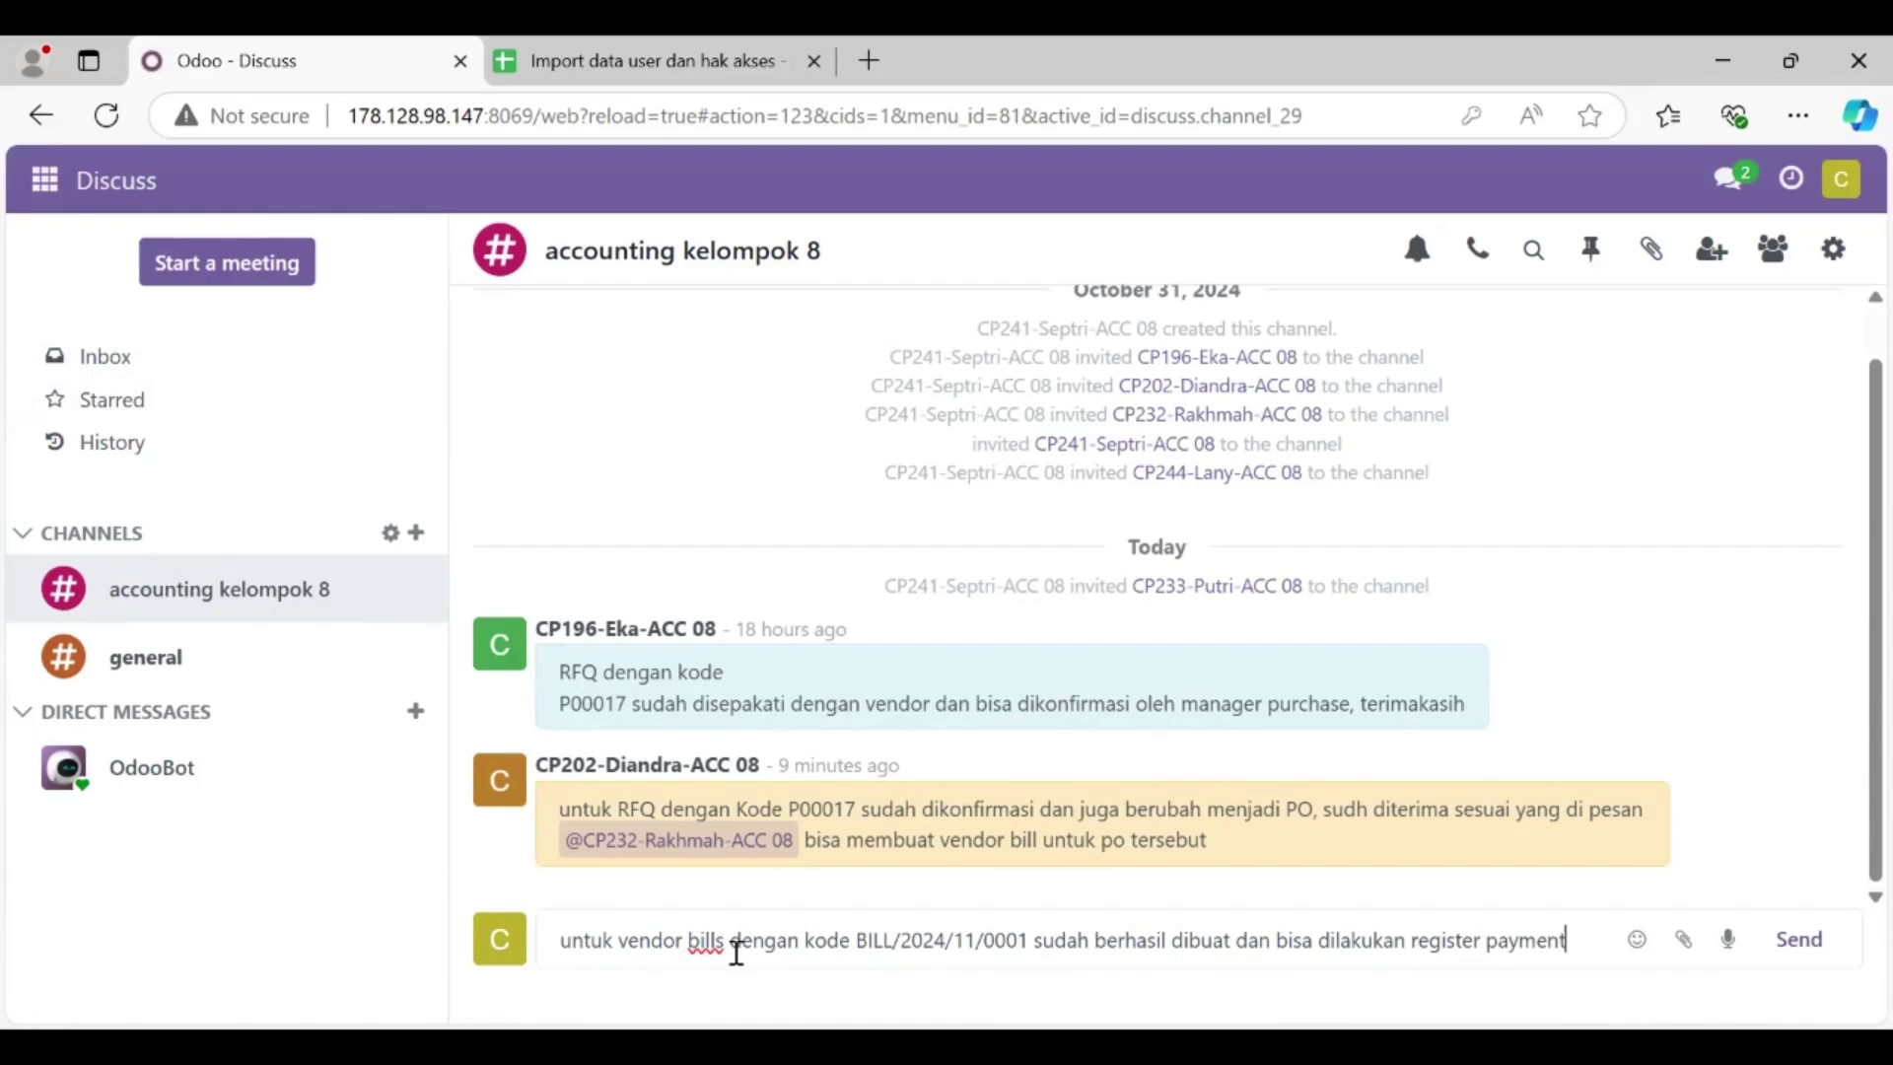
text(s oleh sat)
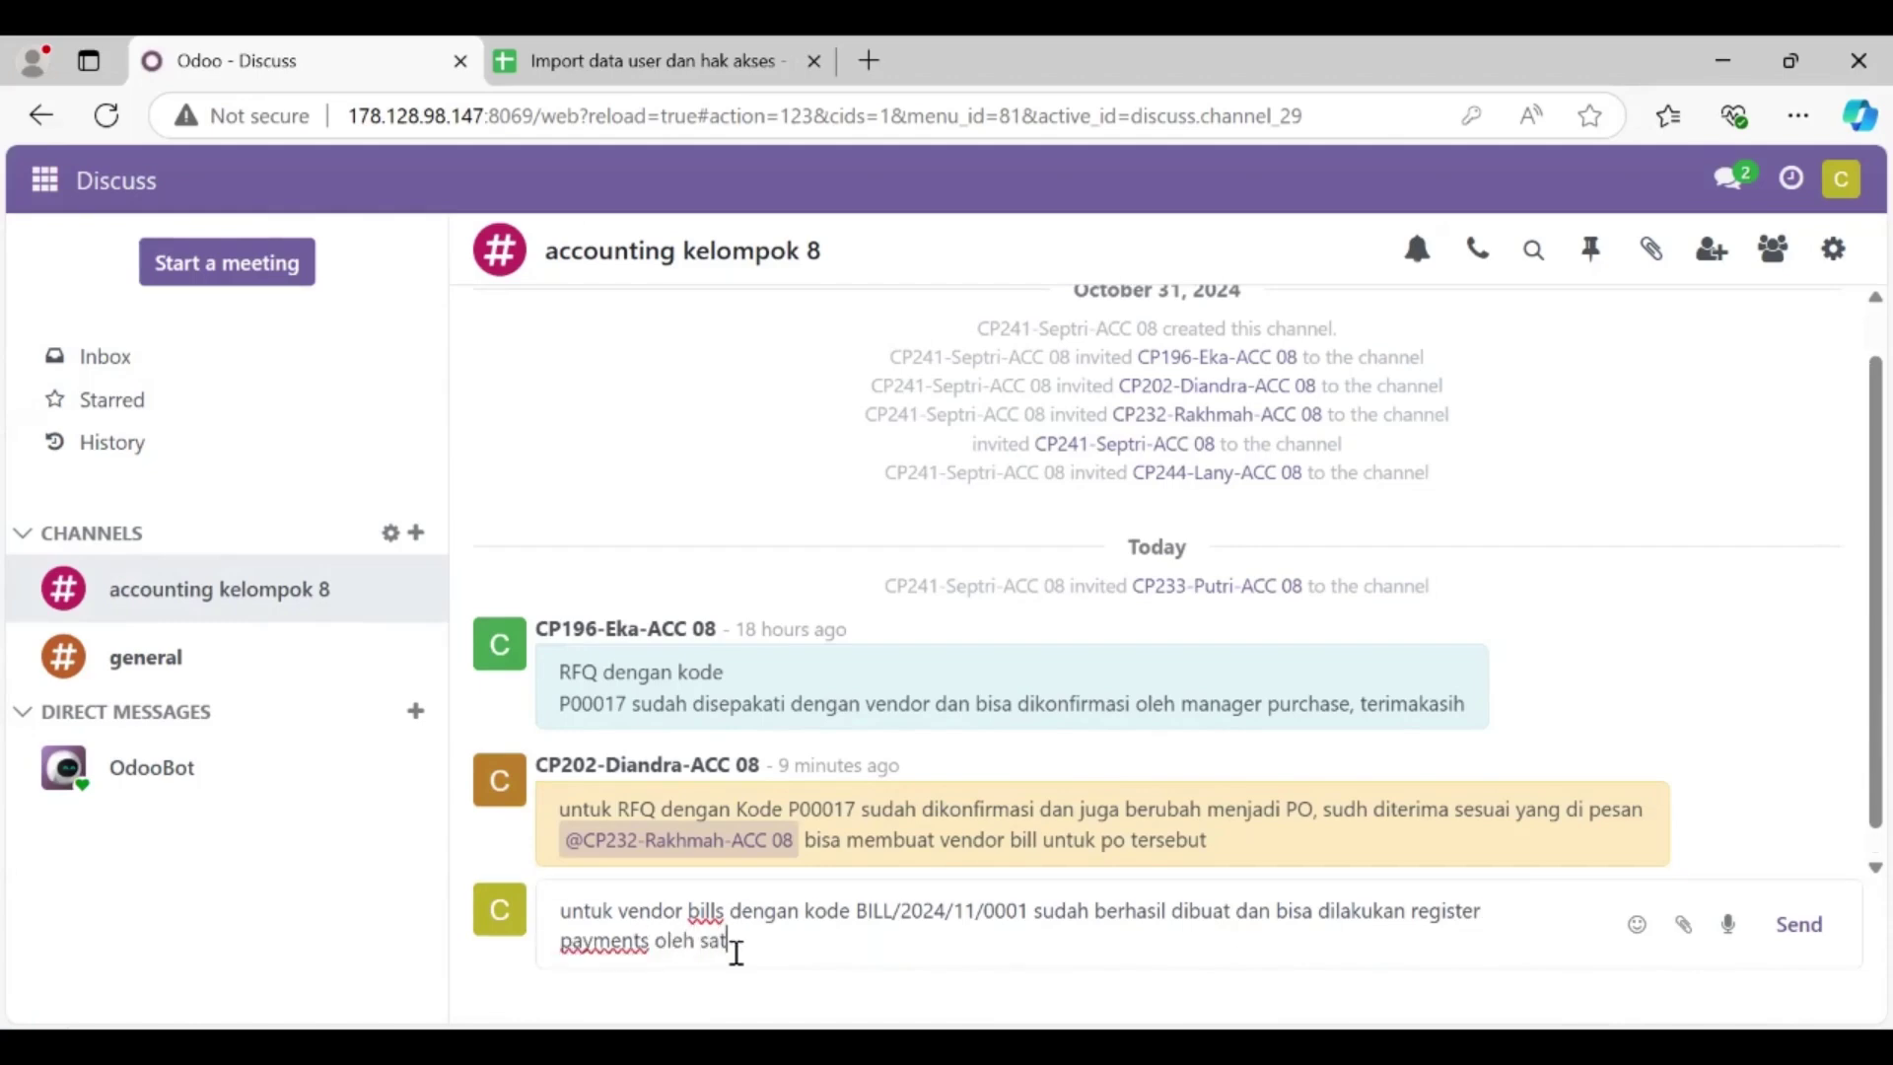
key(BackSpace)
key(BackSpace)
text(taff billing )
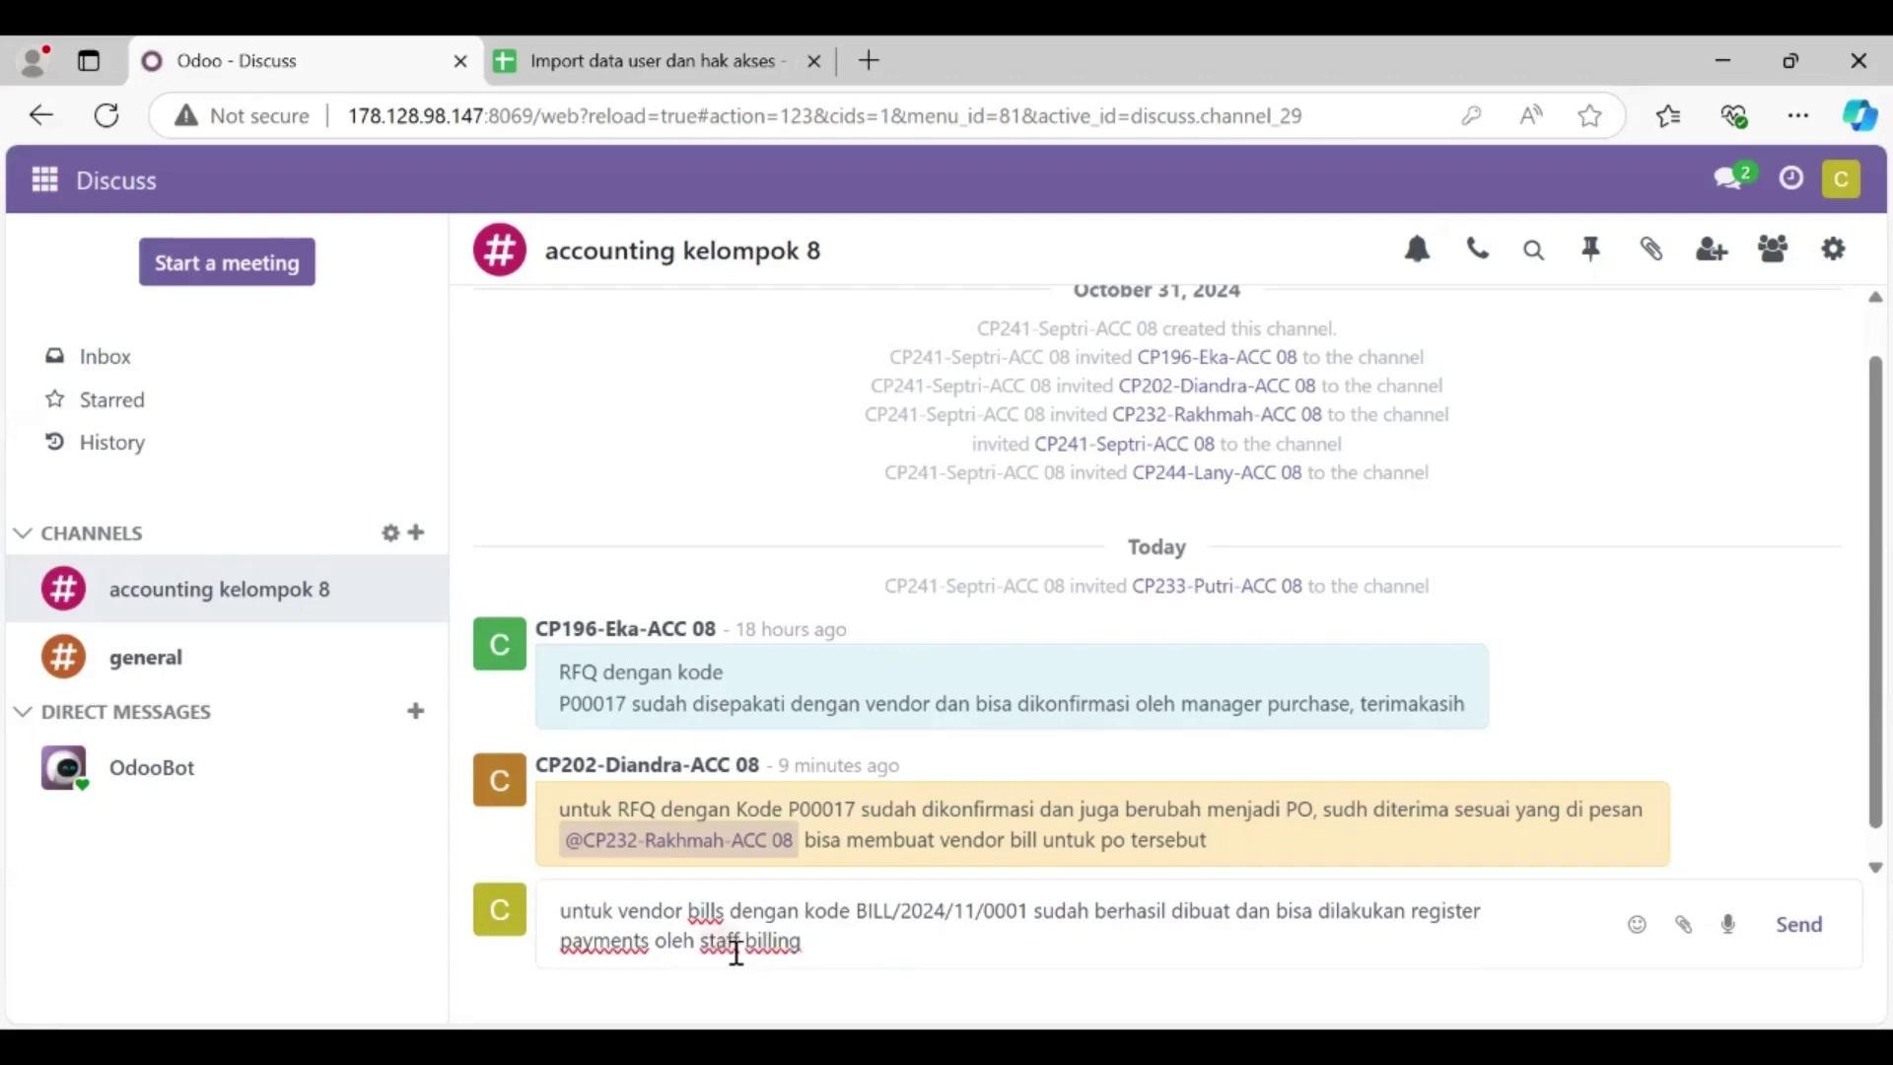
text(@)
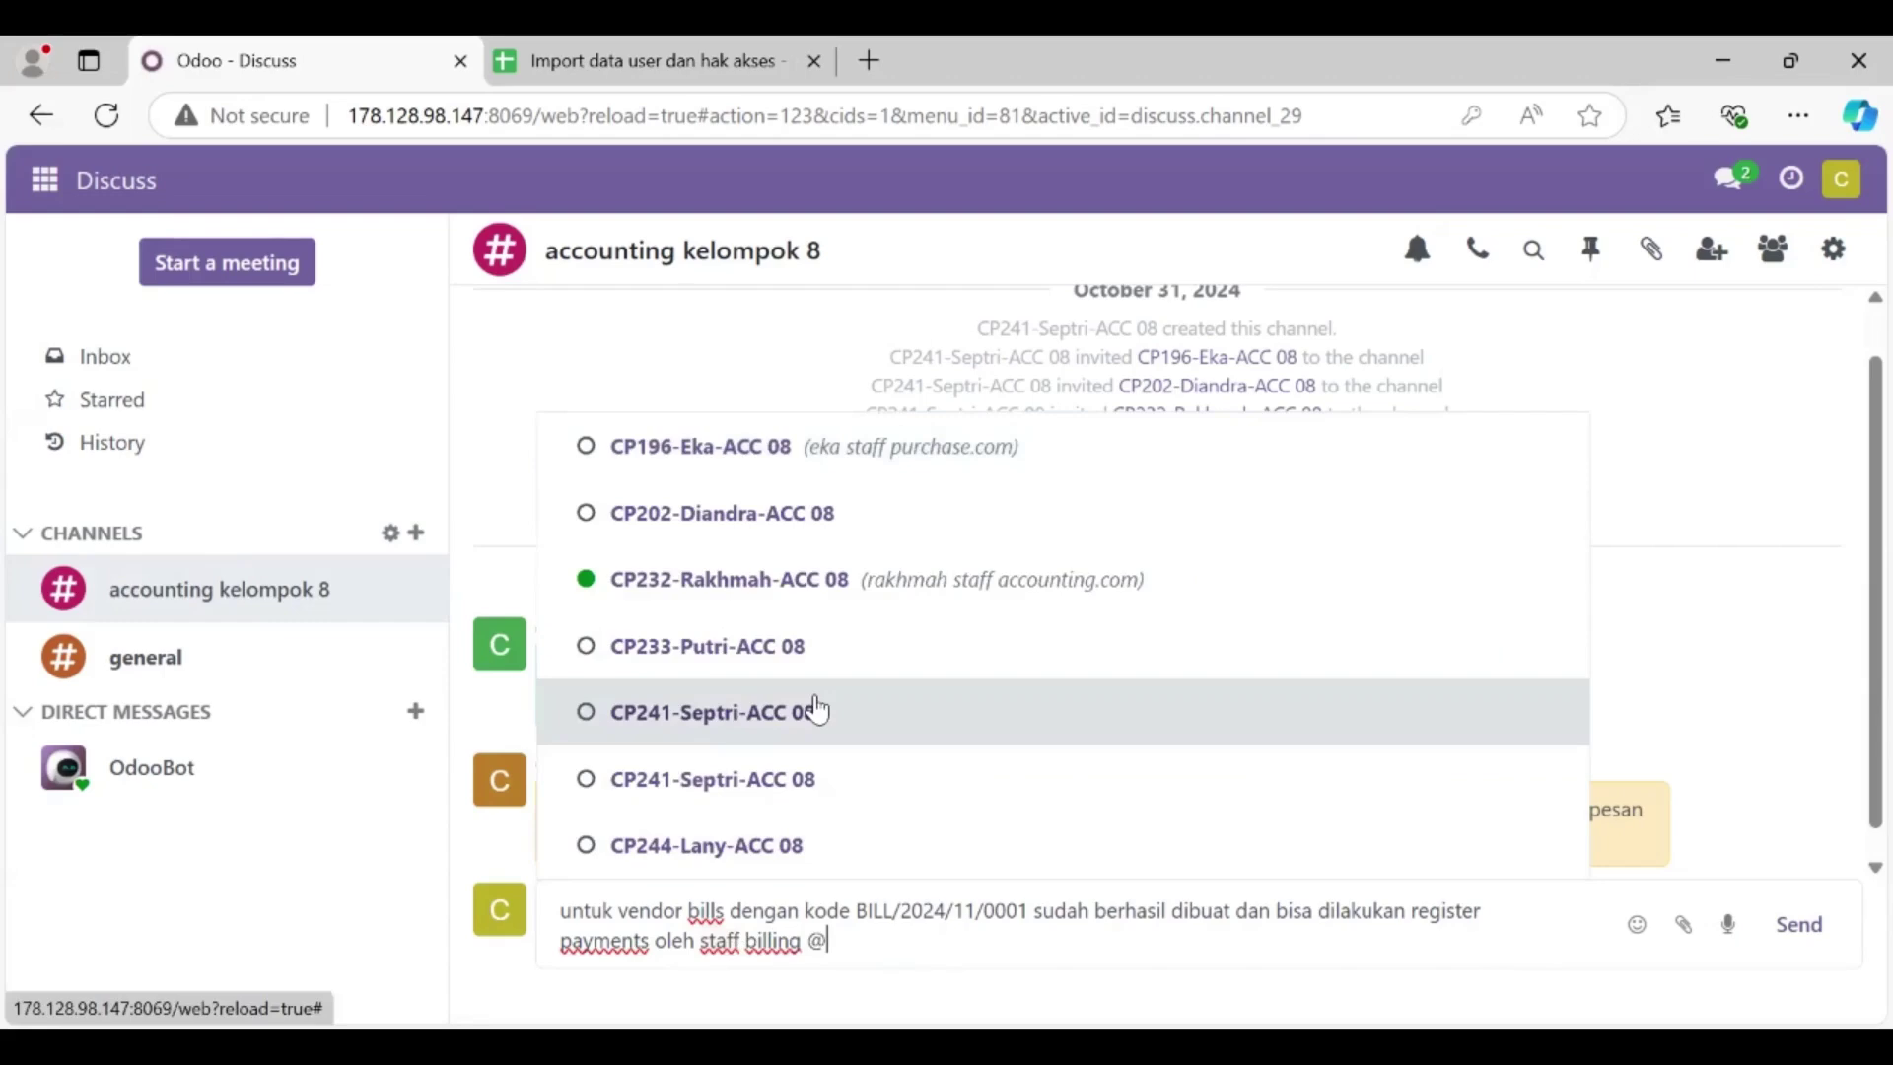
click(816, 845)
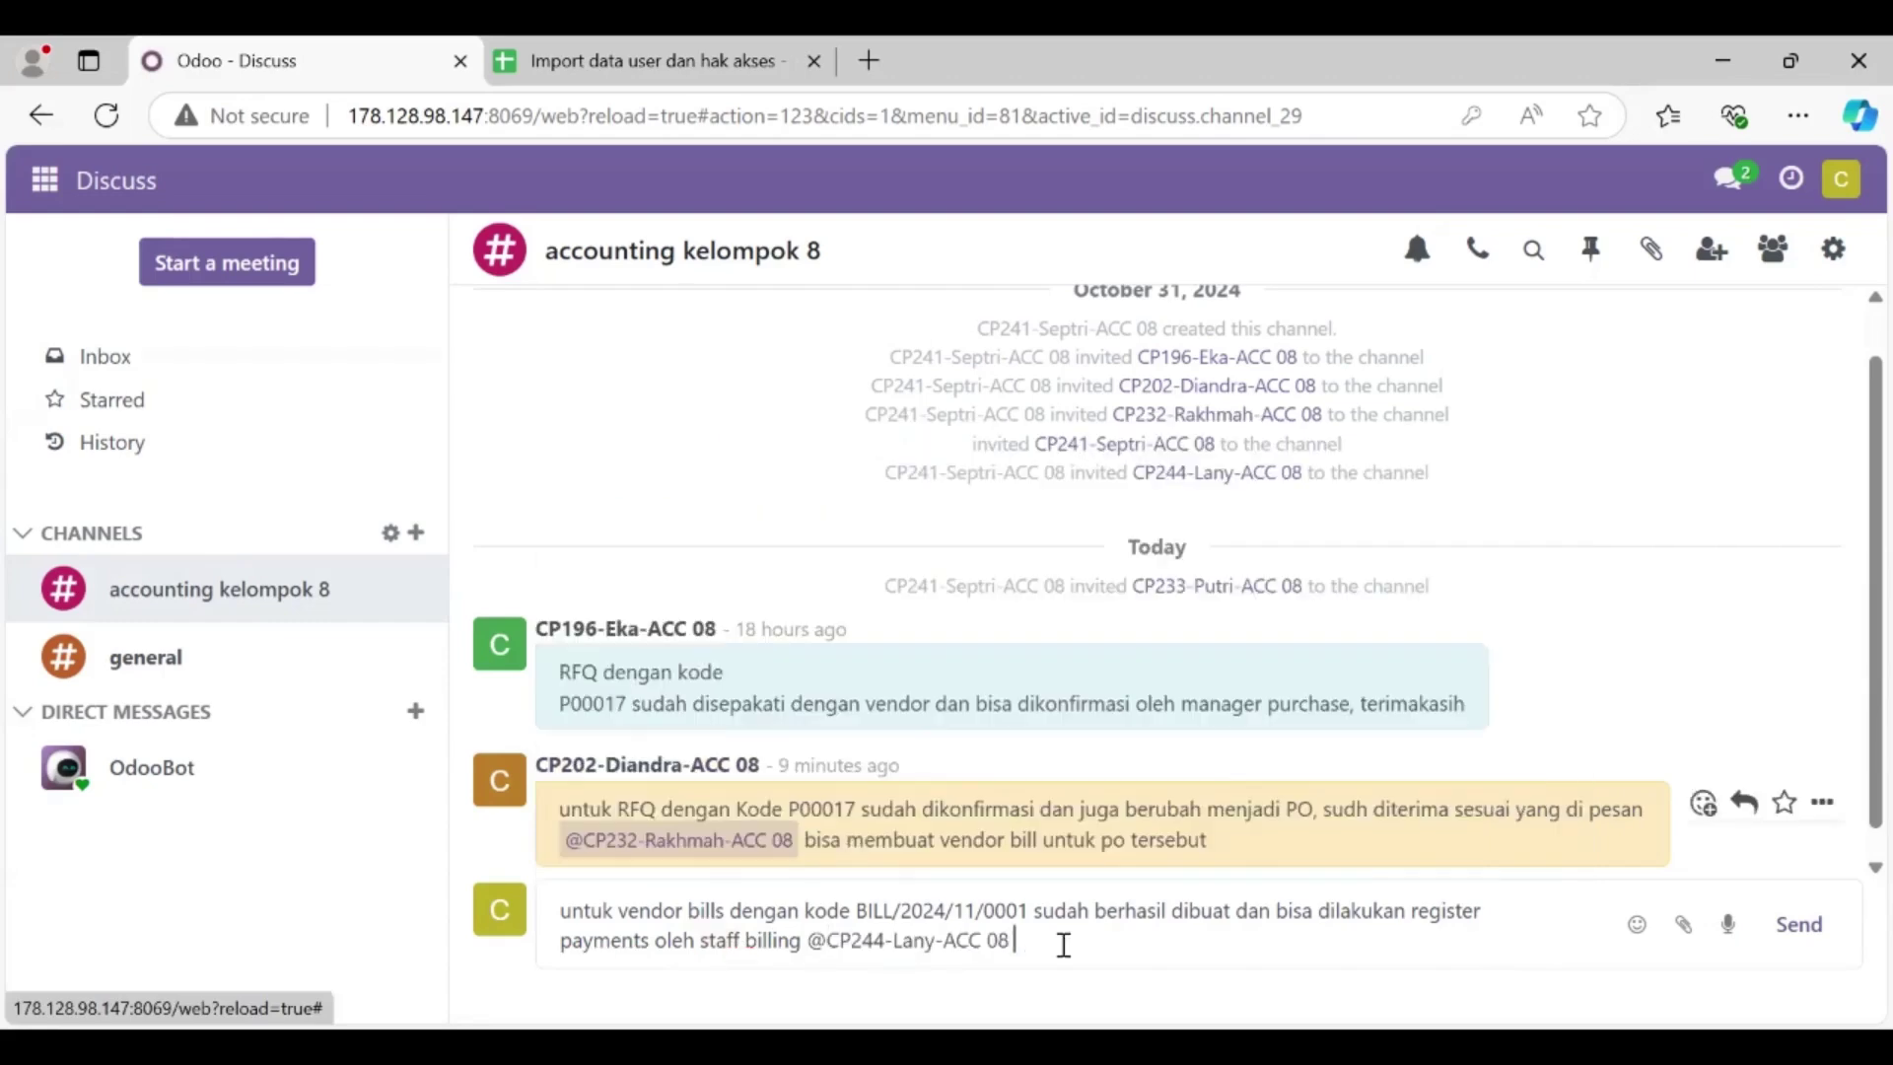
click(1799, 924)
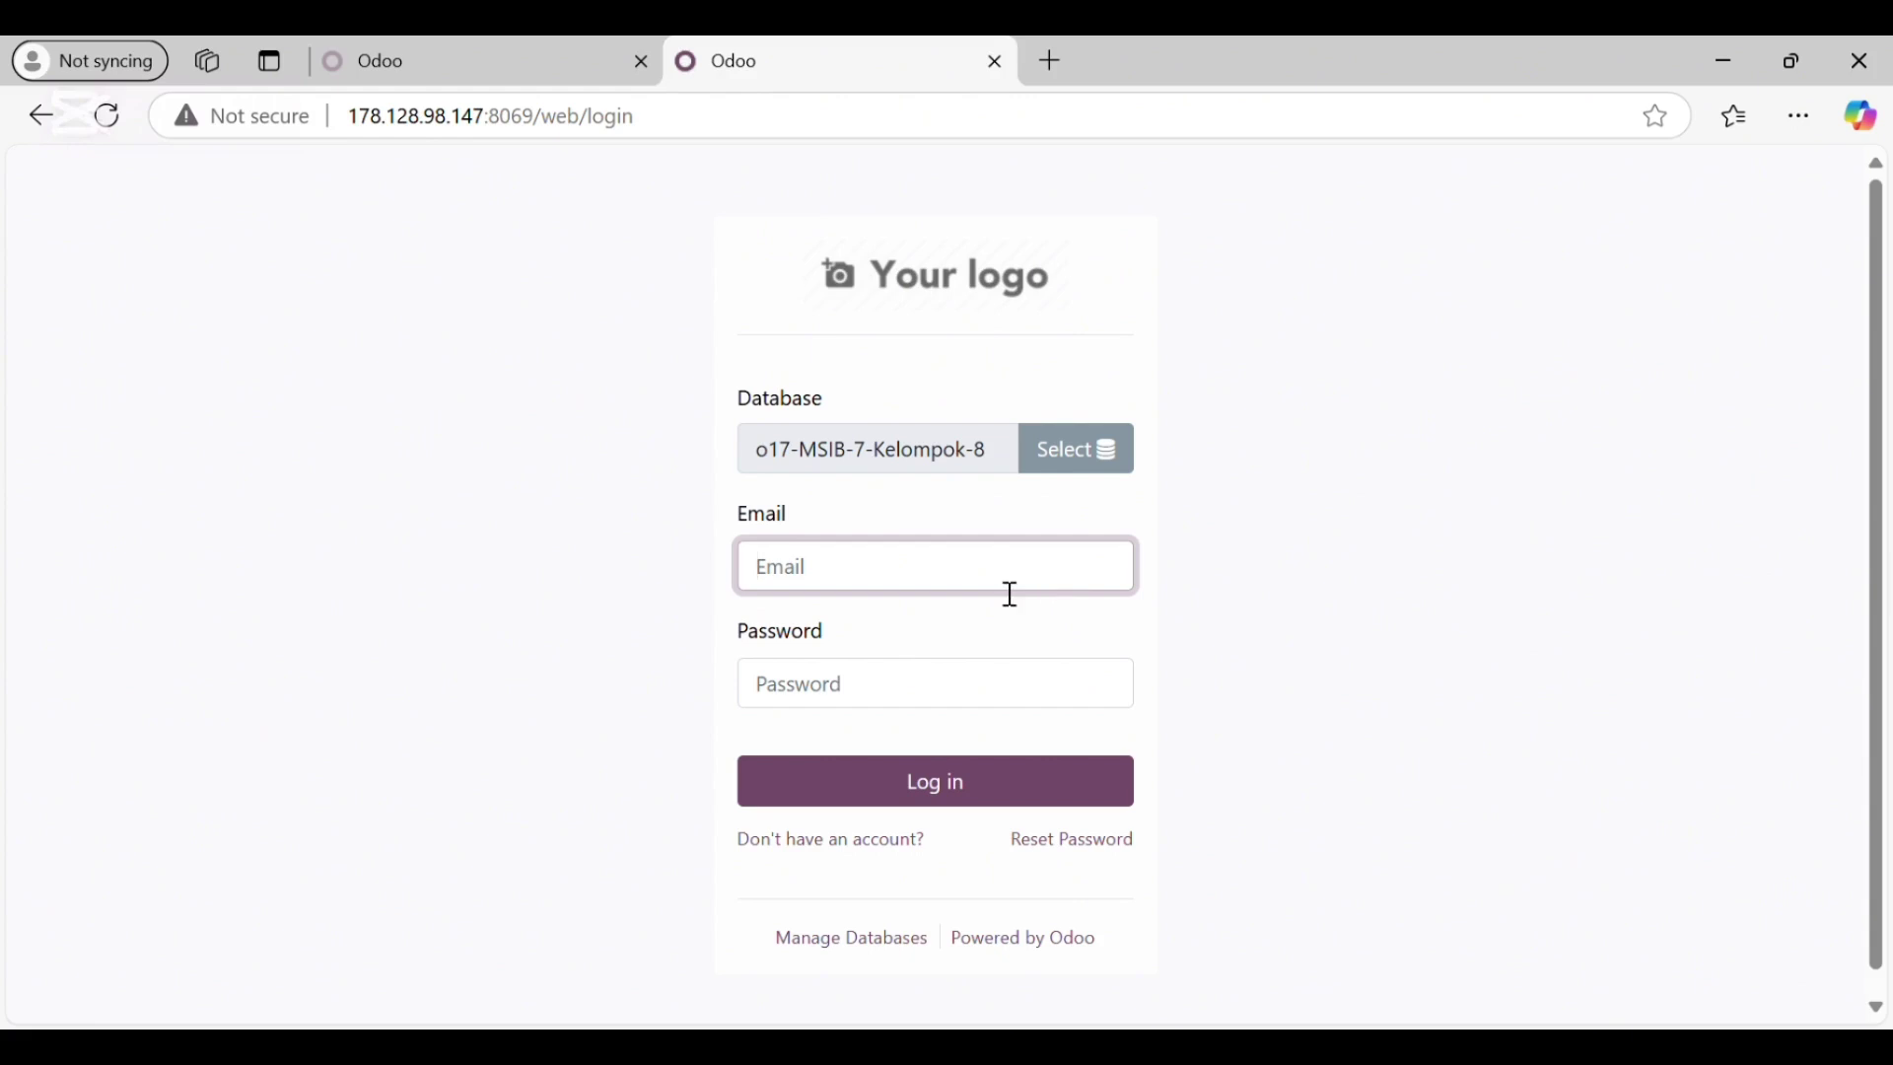
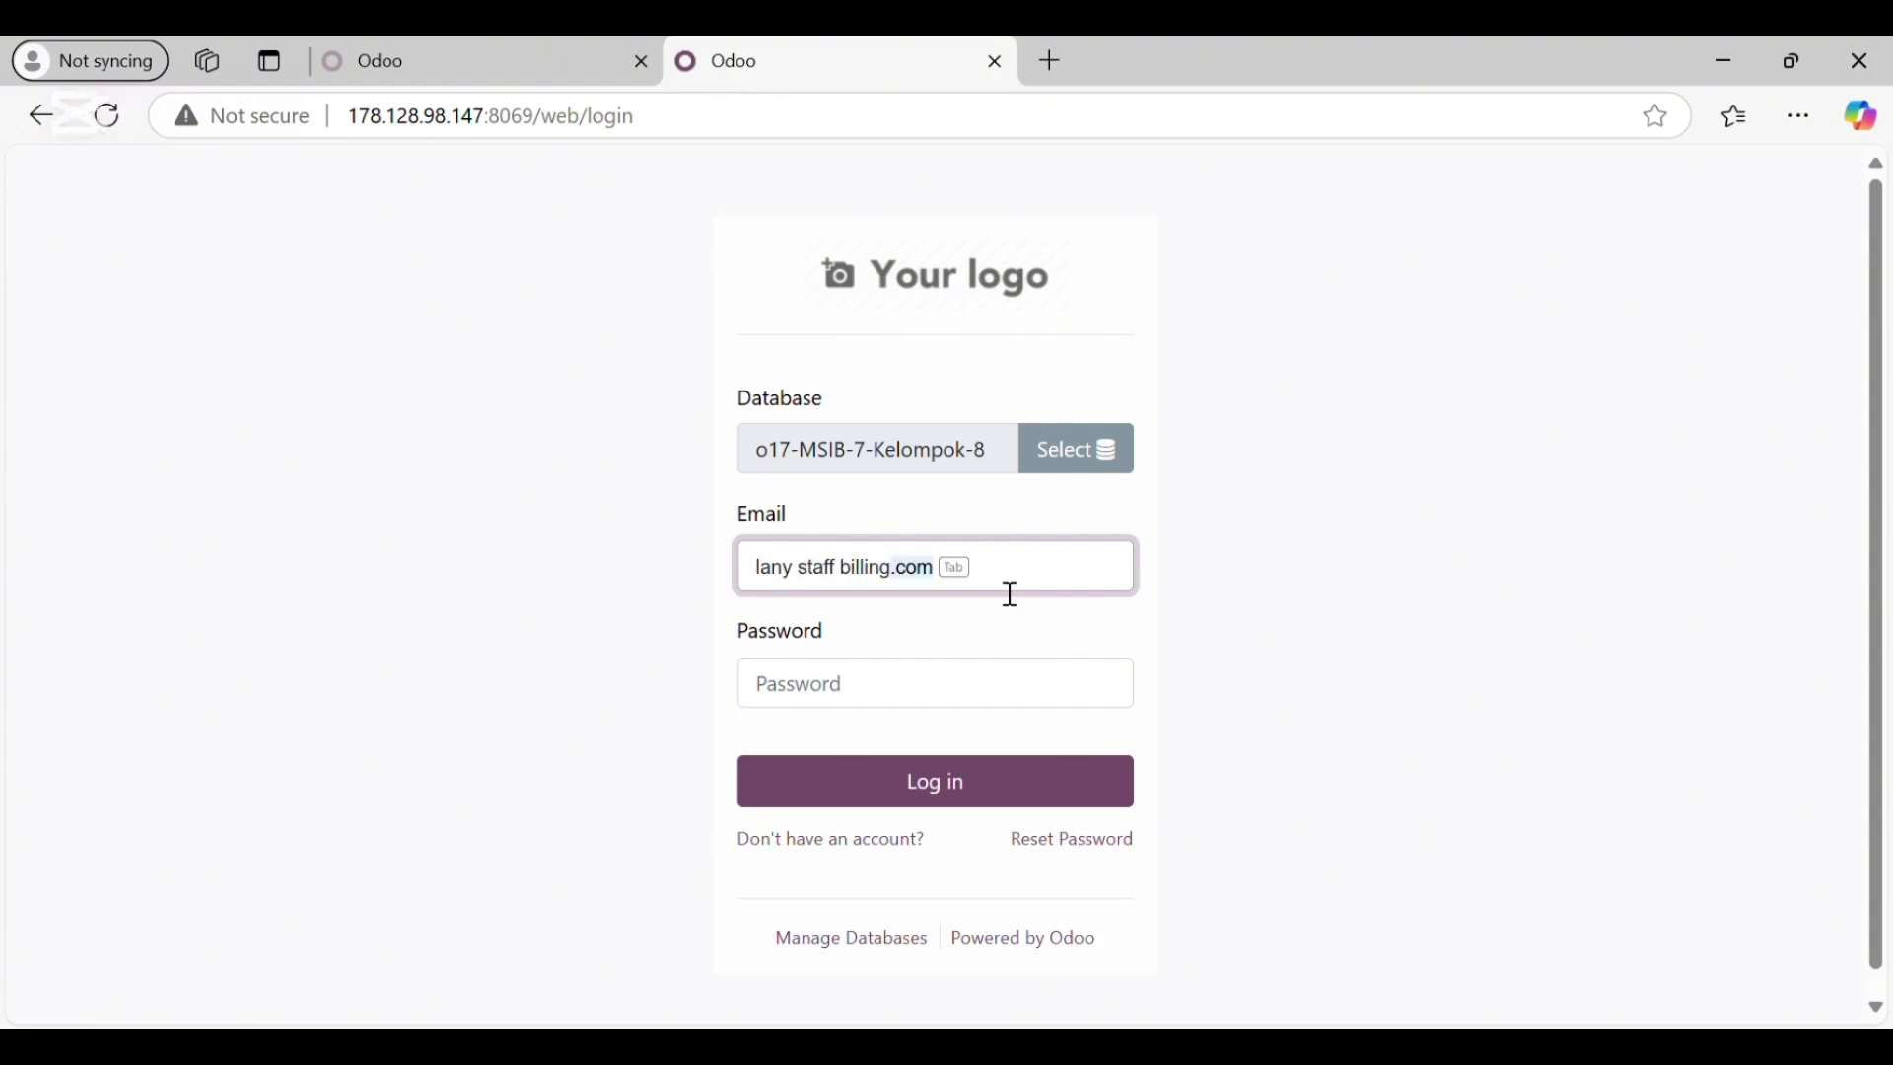
Step: Log in as the staff billing user and open the accounting kelompok 8 channel
key(Tab)
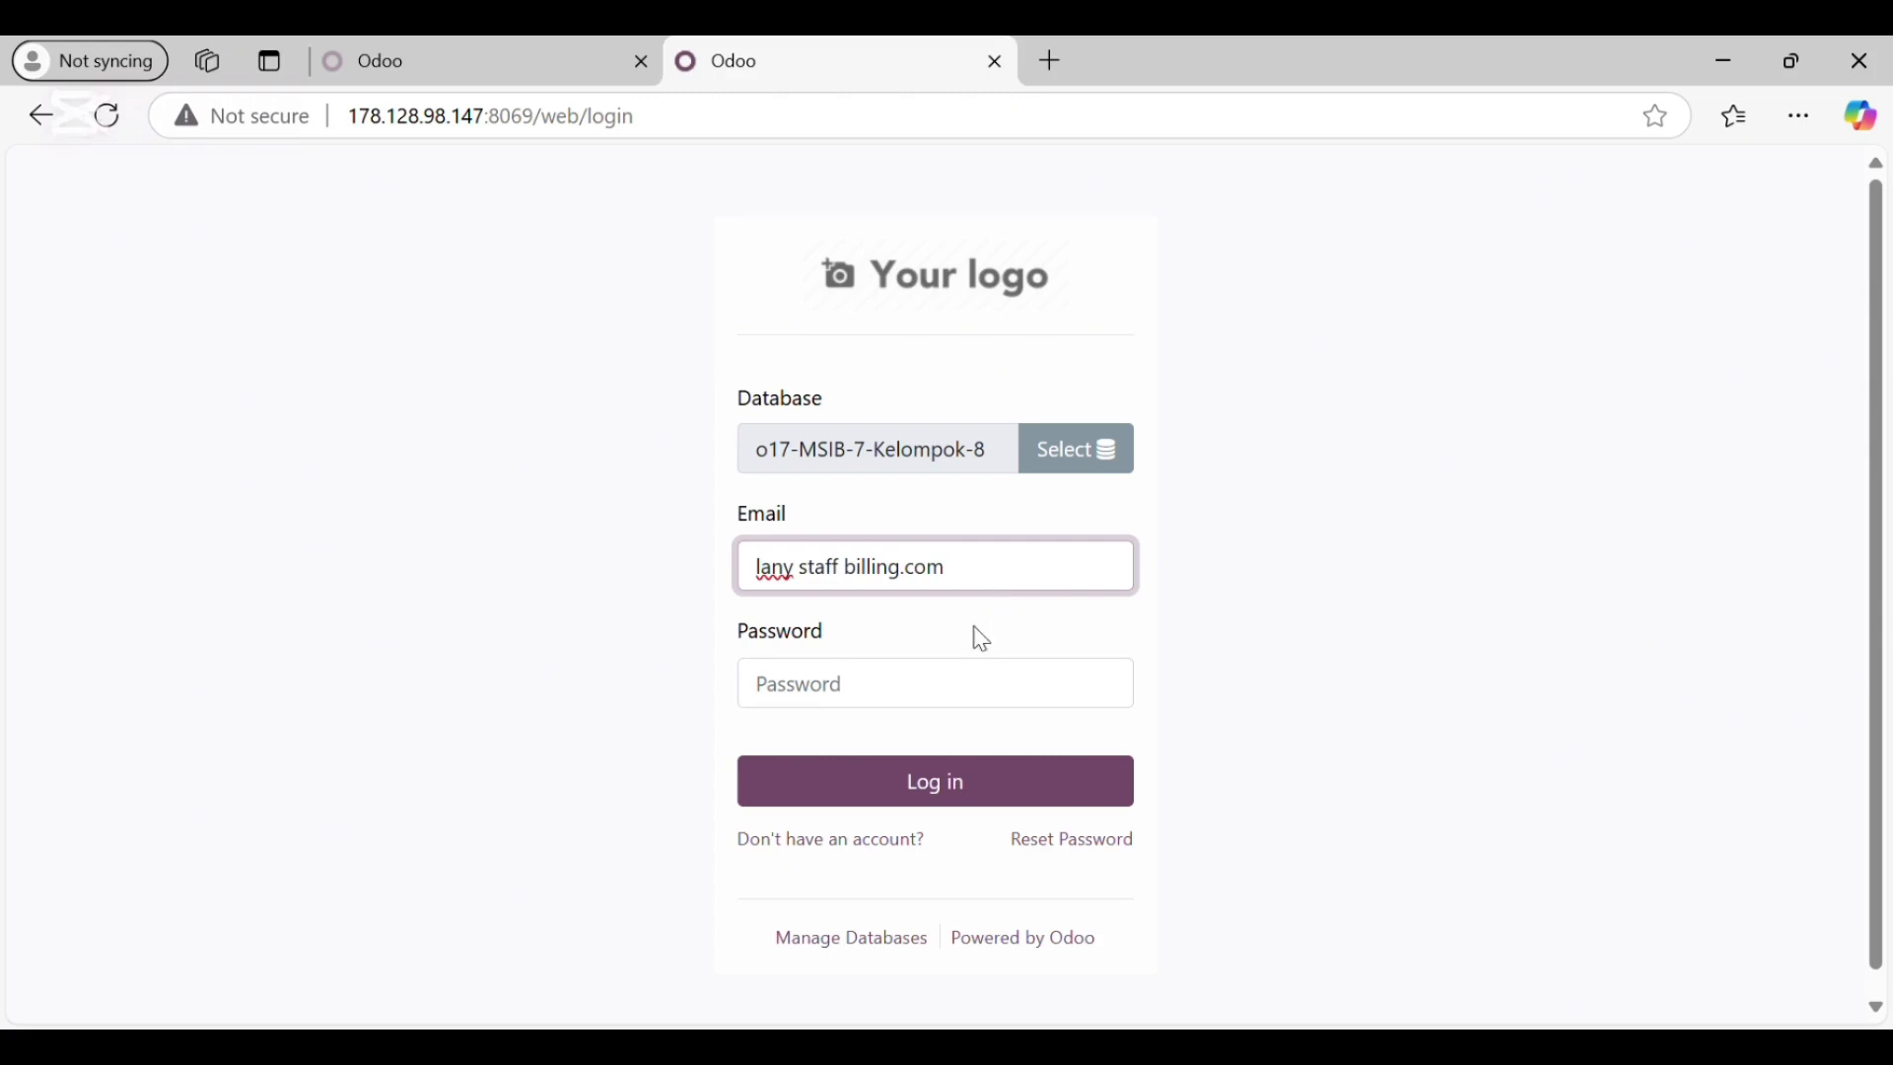
click(976, 695)
text(•)
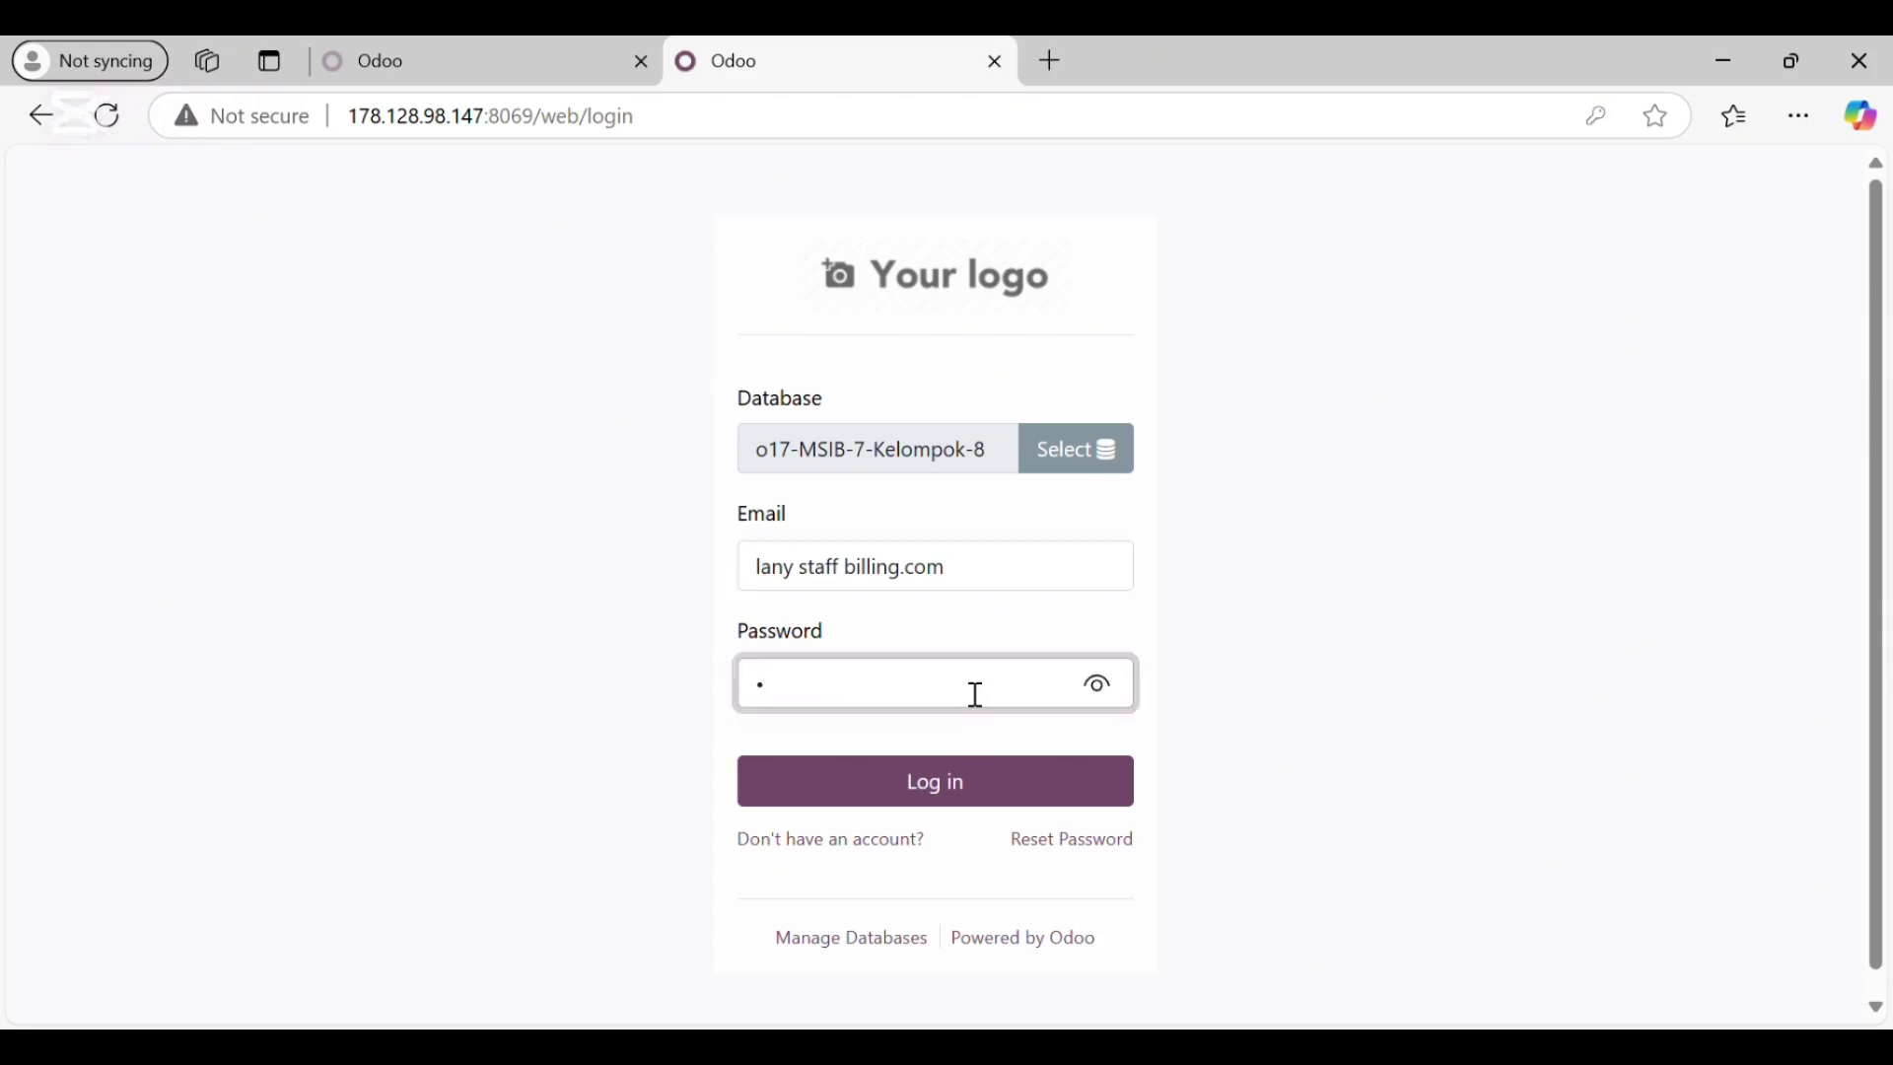
click(963, 776)
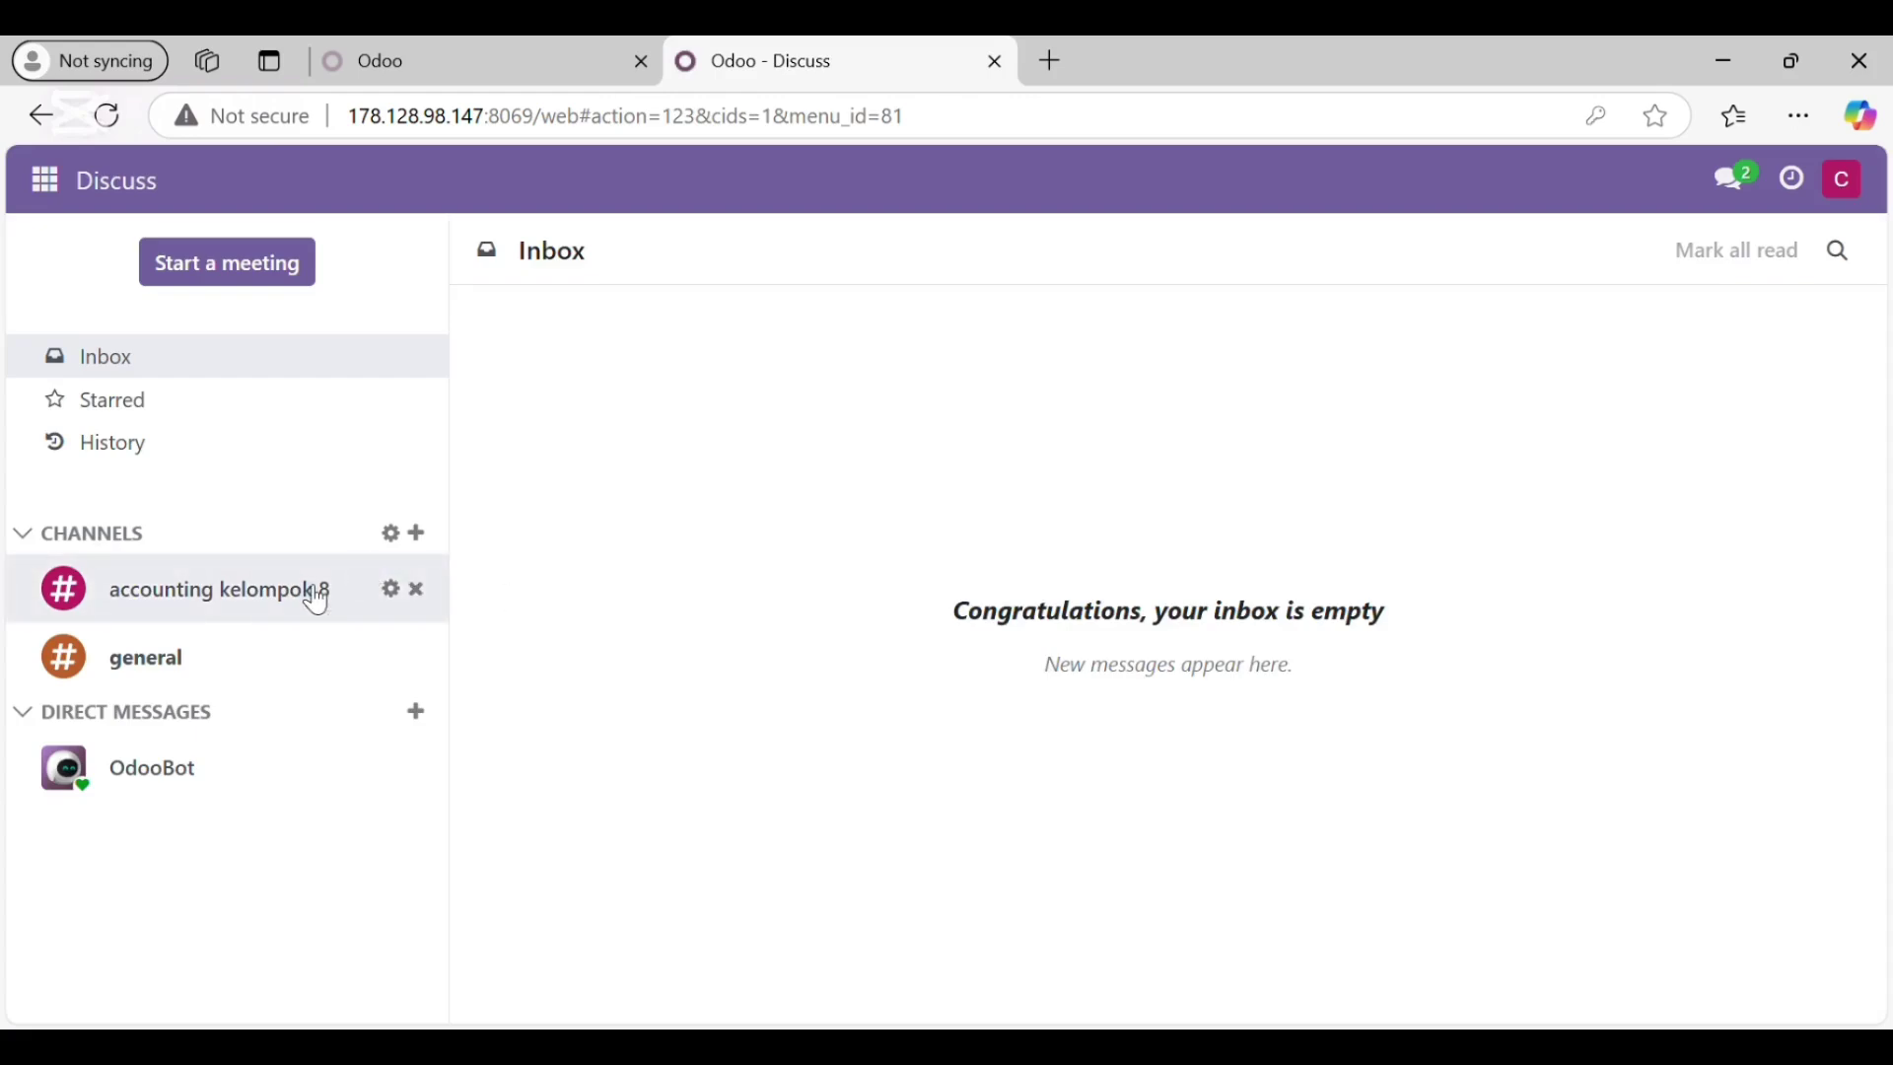
click(314, 601)
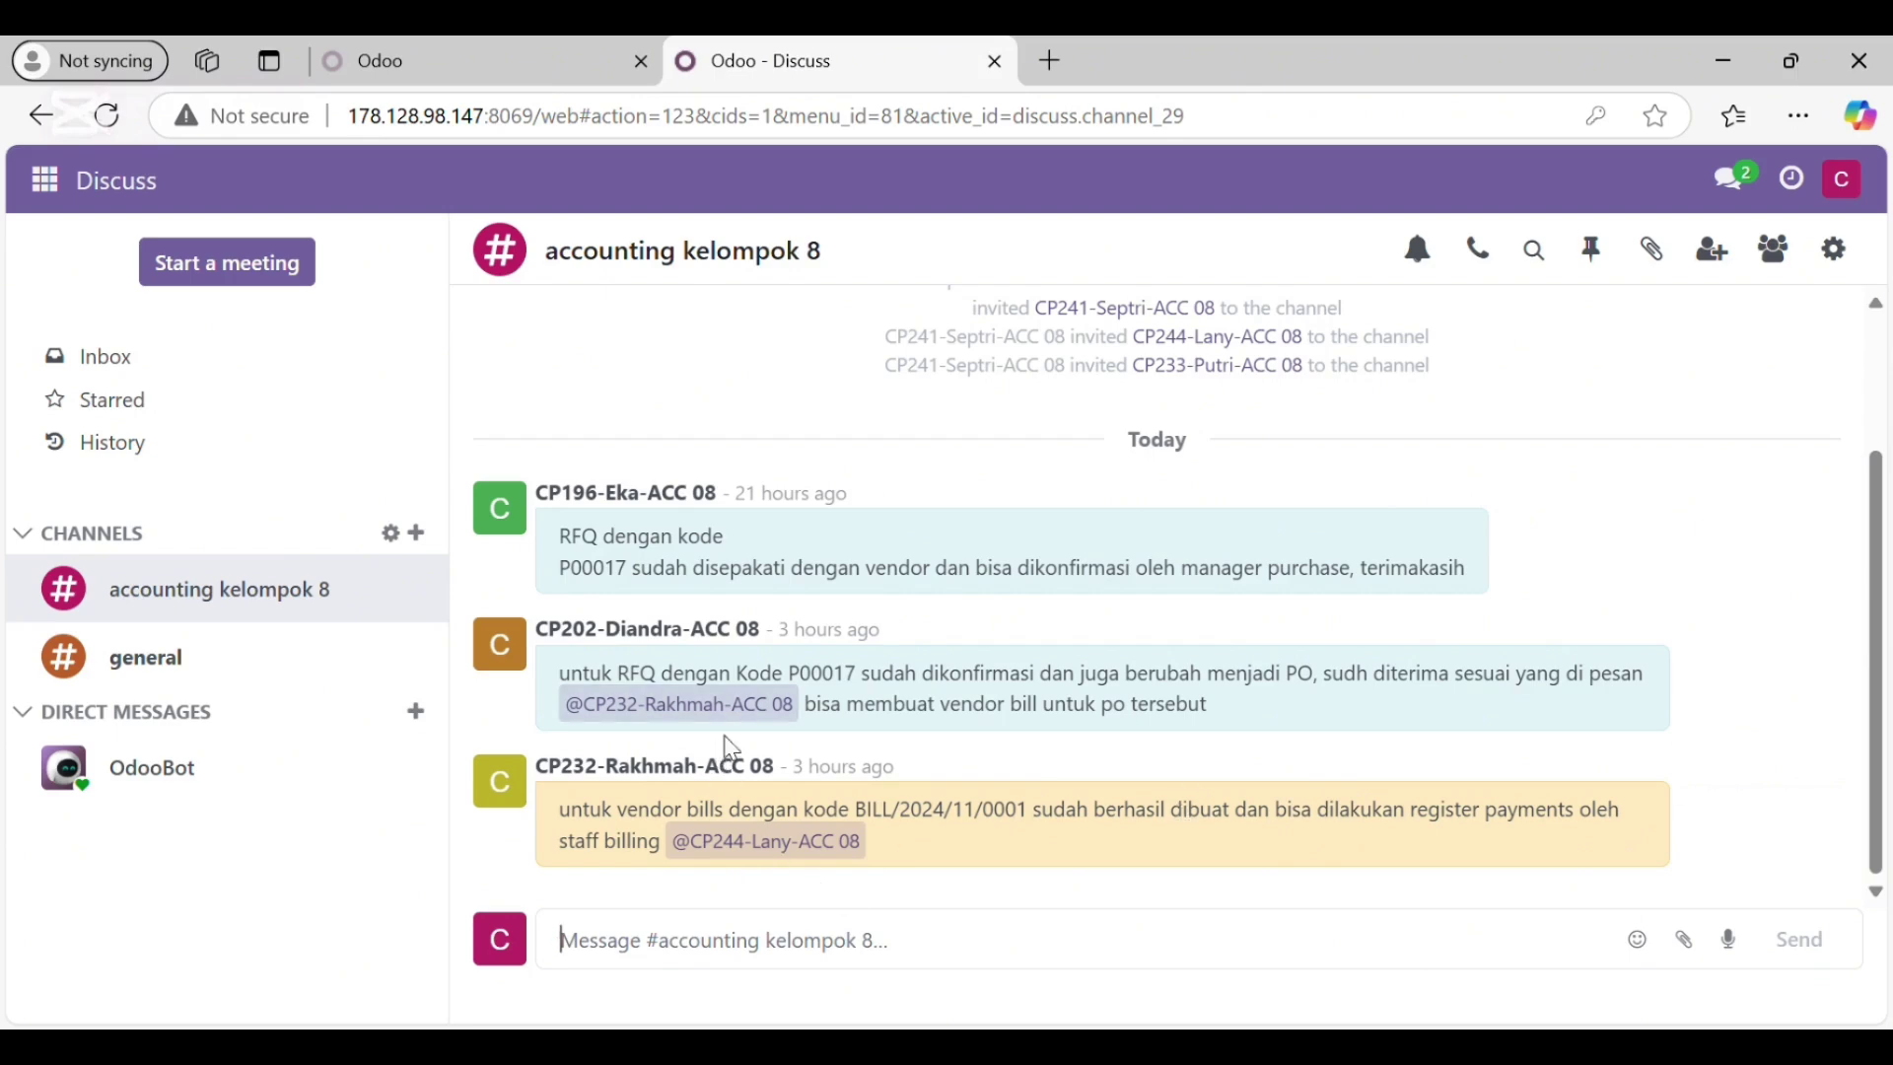
Step: Open the Vendors > Bills list in the Accounting app
click(49, 182)
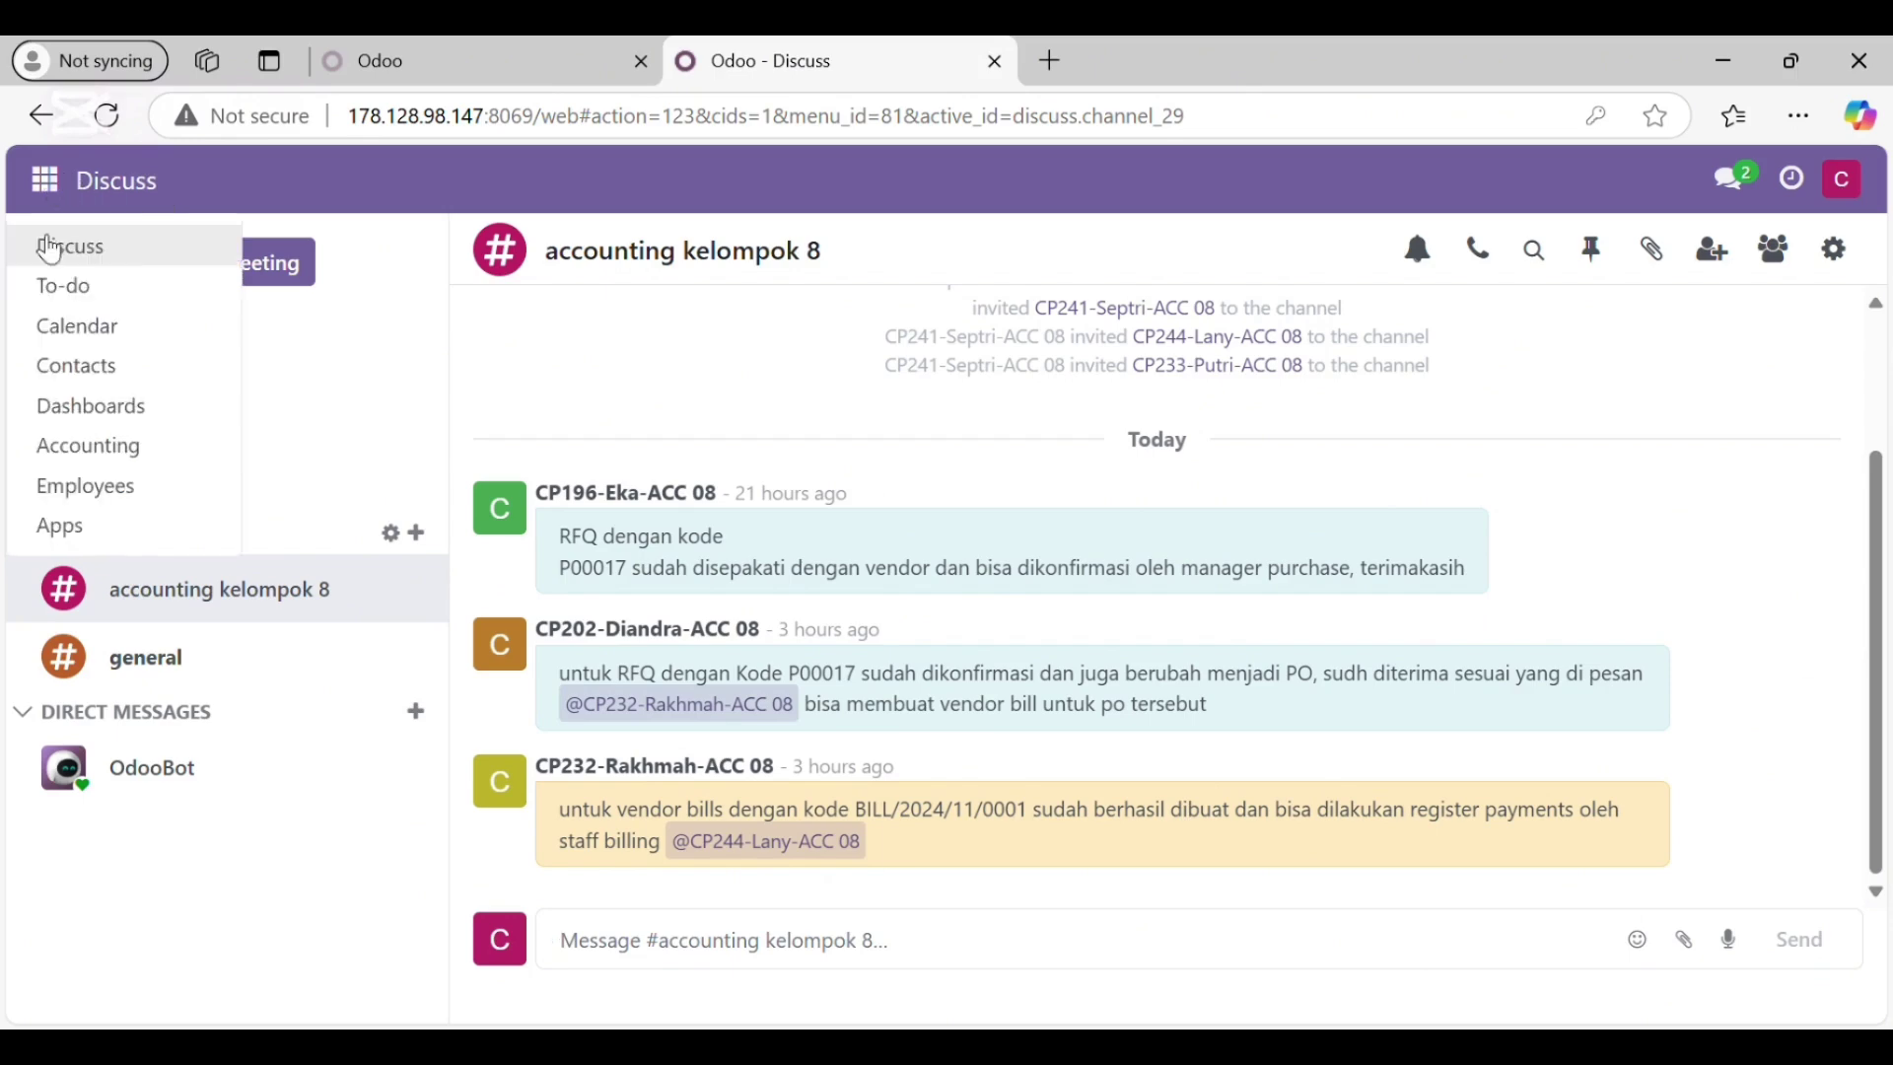
click(103, 449)
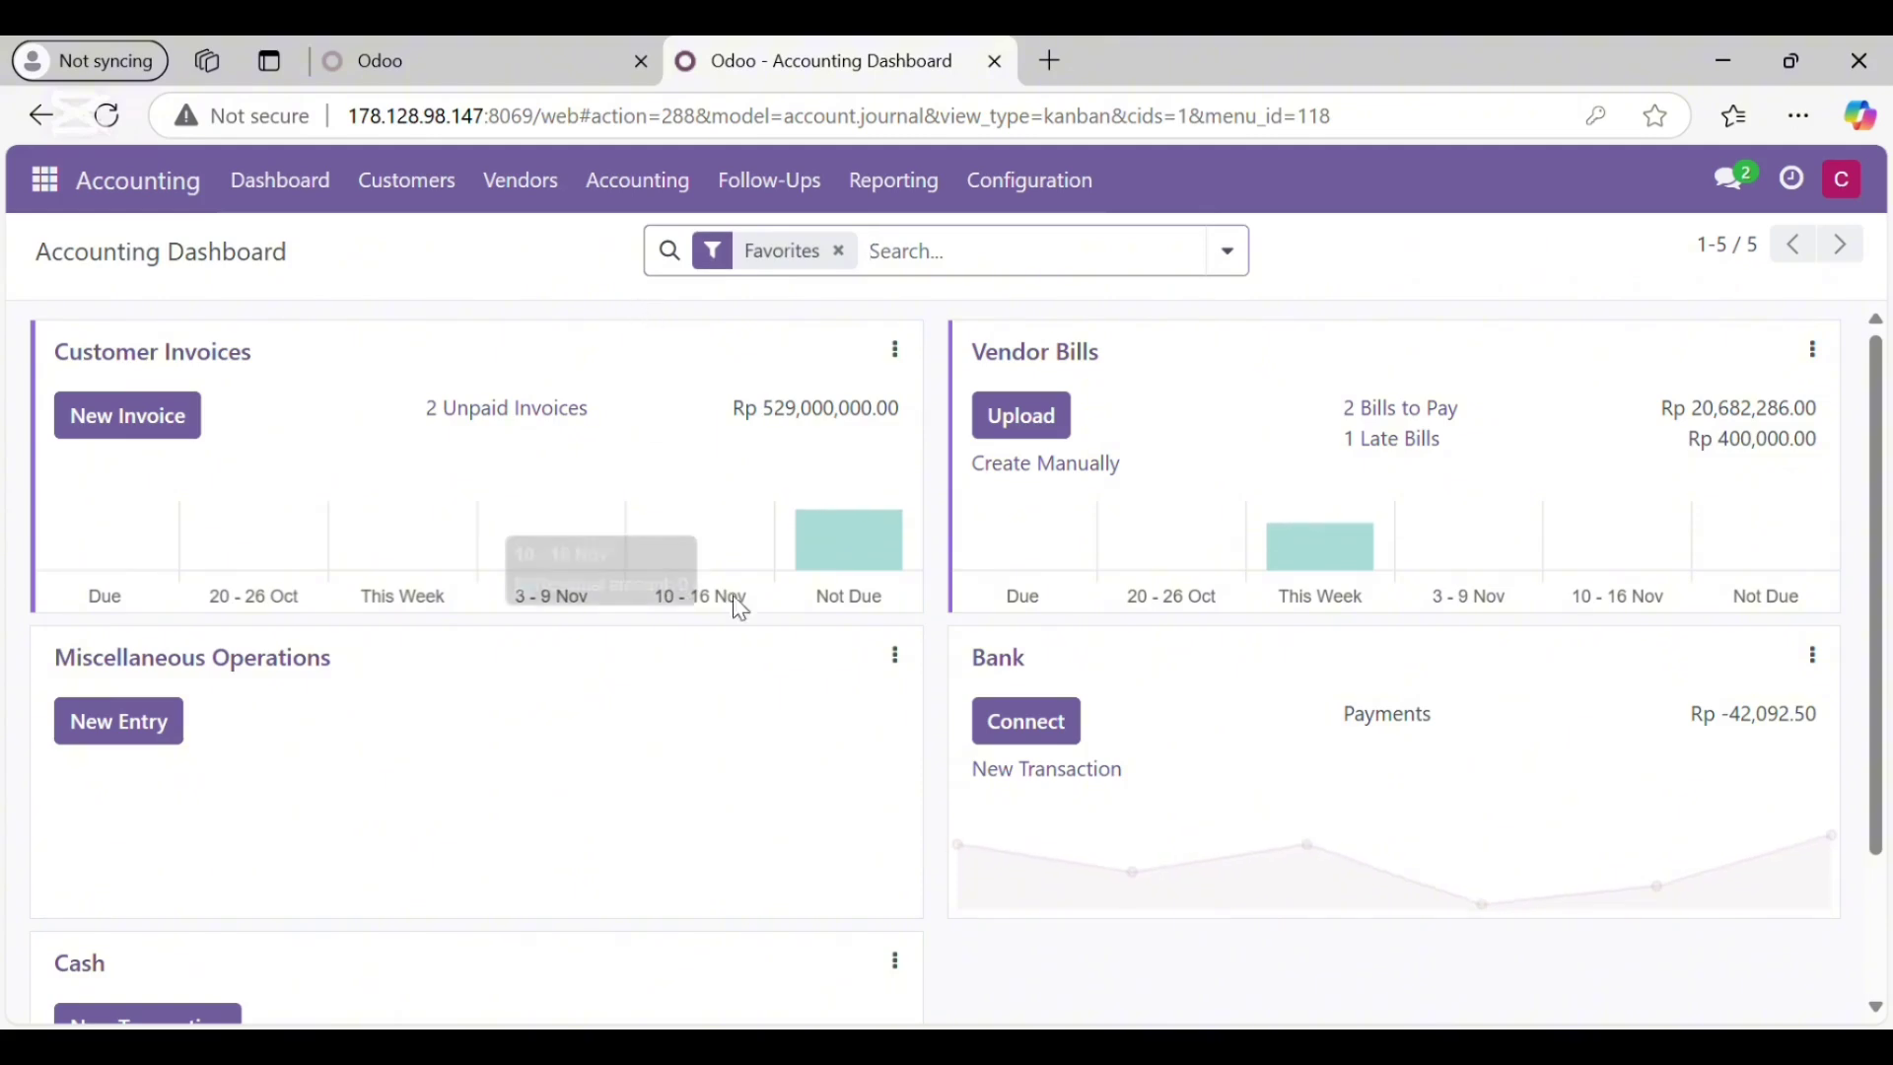
click(543, 187)
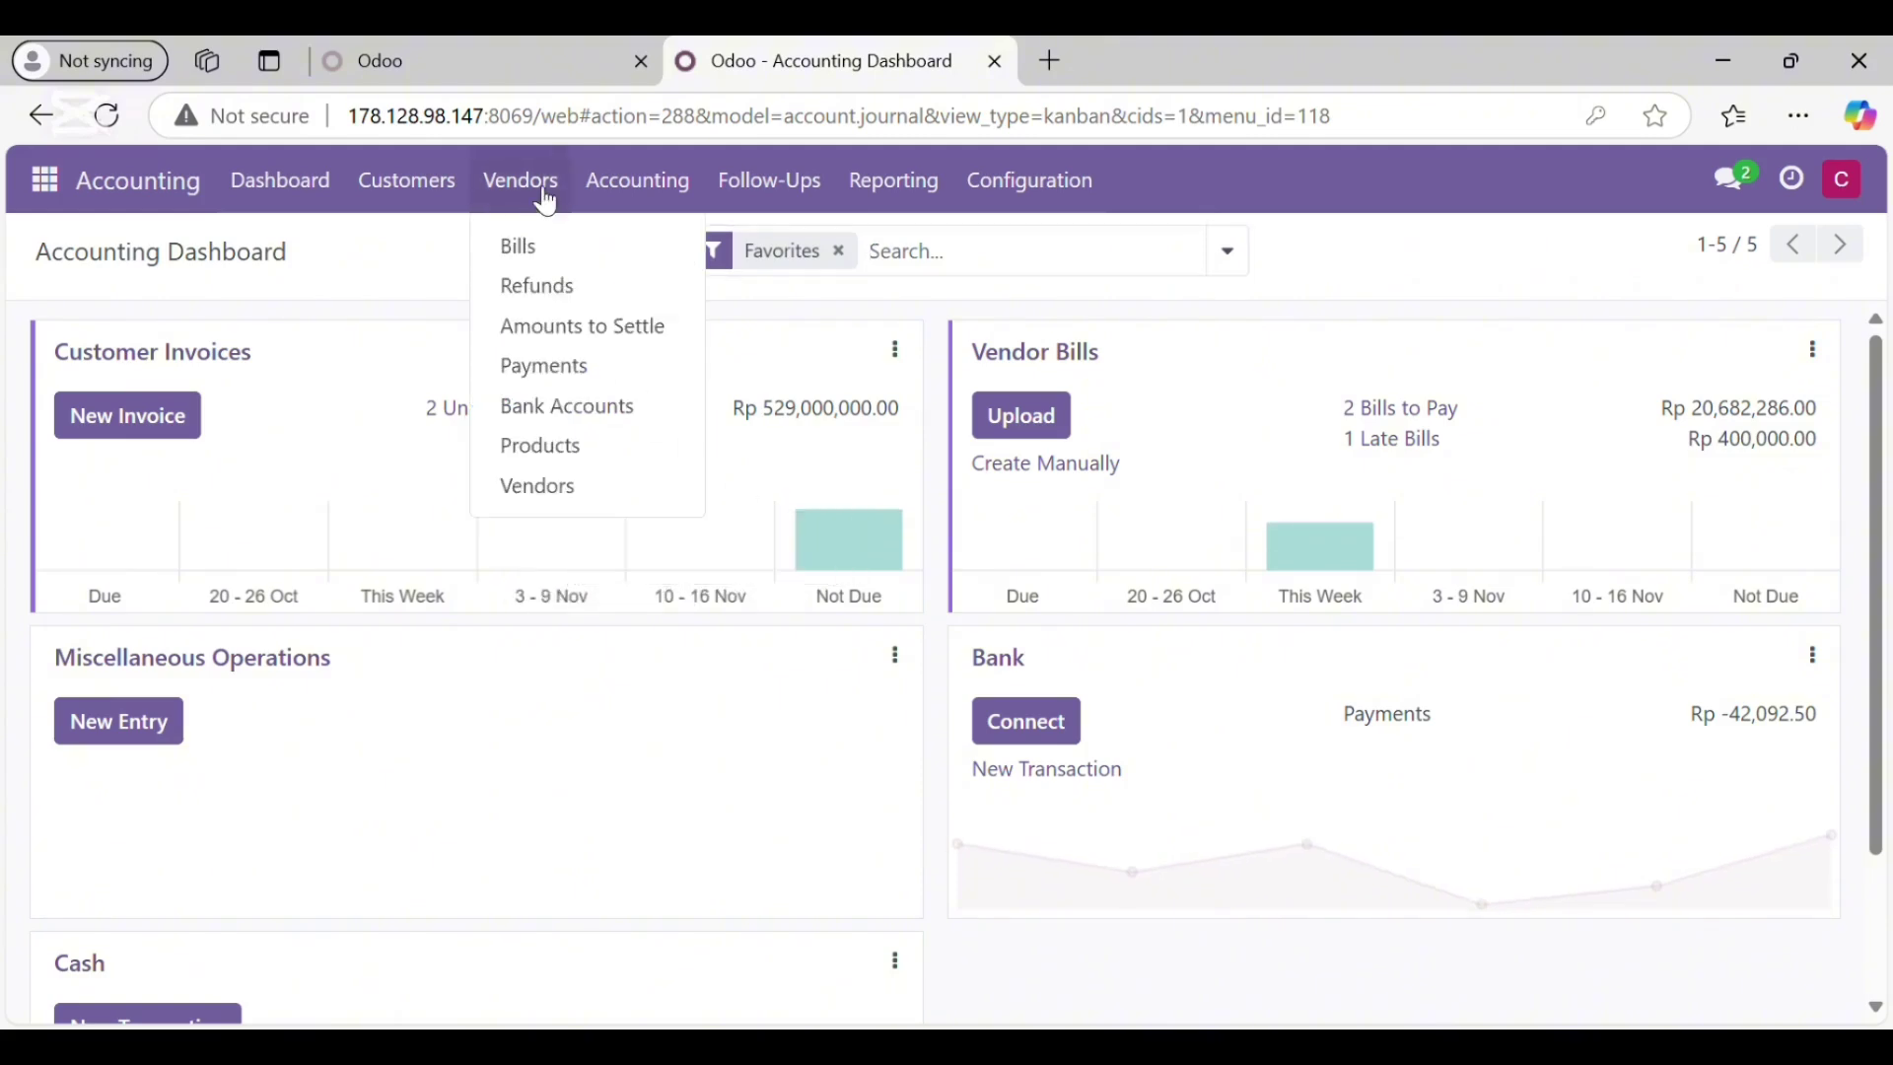
click(538, 259)
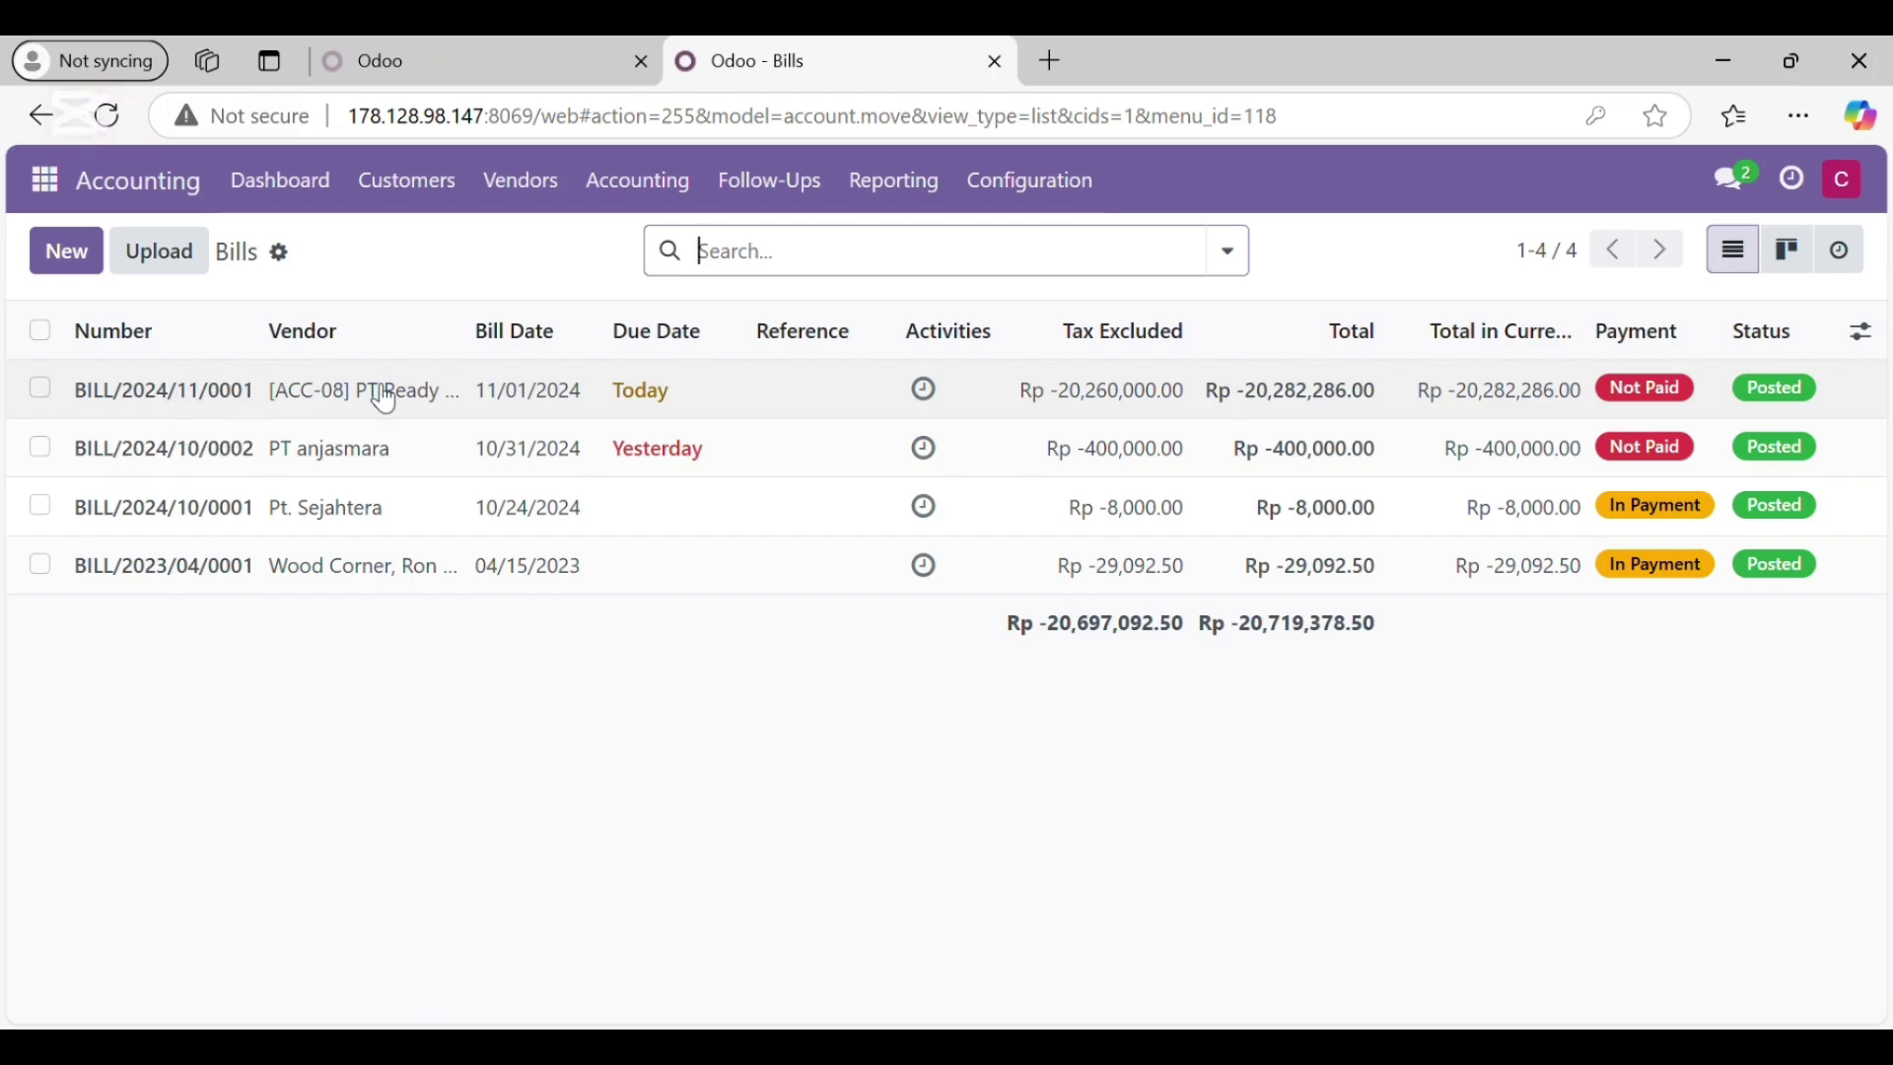
Step: Open BILL/2024/11/0001 from PT Ready Mat and review its Rp 20,282,286.00 total
double_click(666, 395)
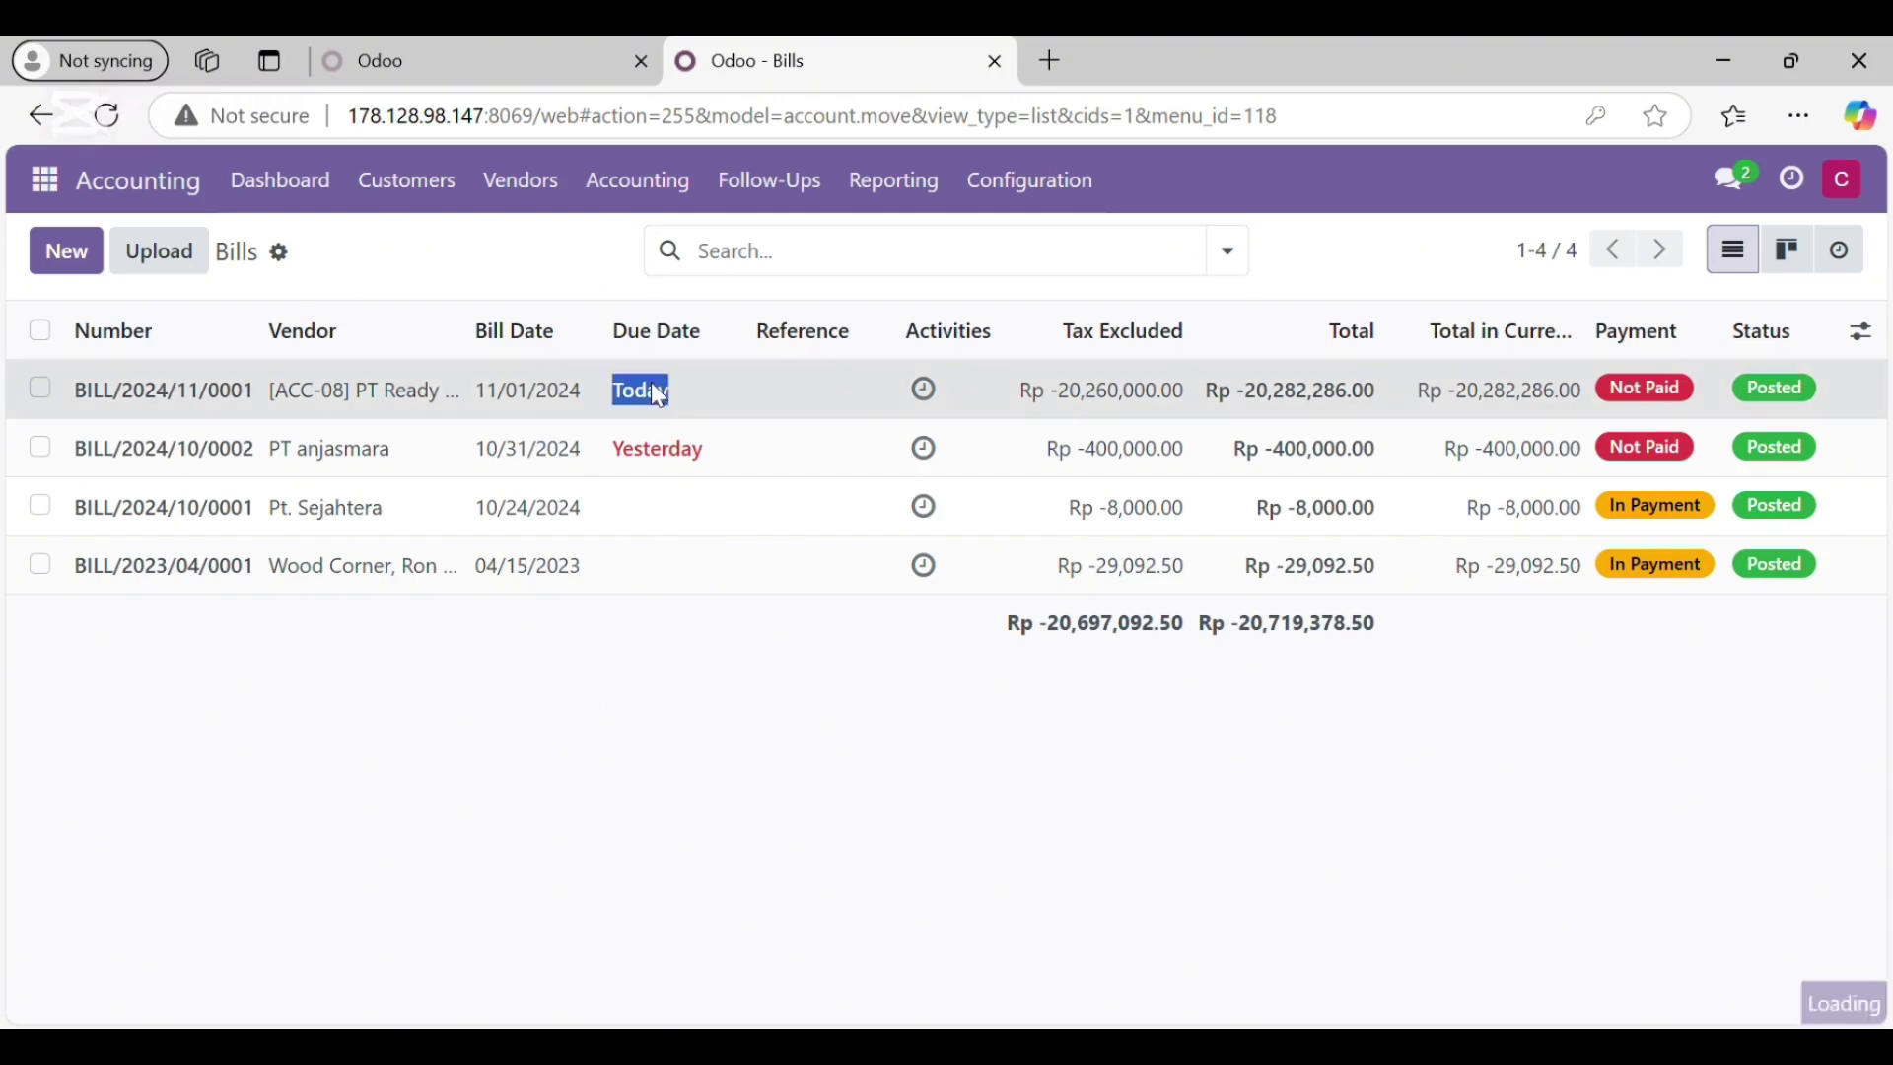
scroll(734, 564, down, 1)
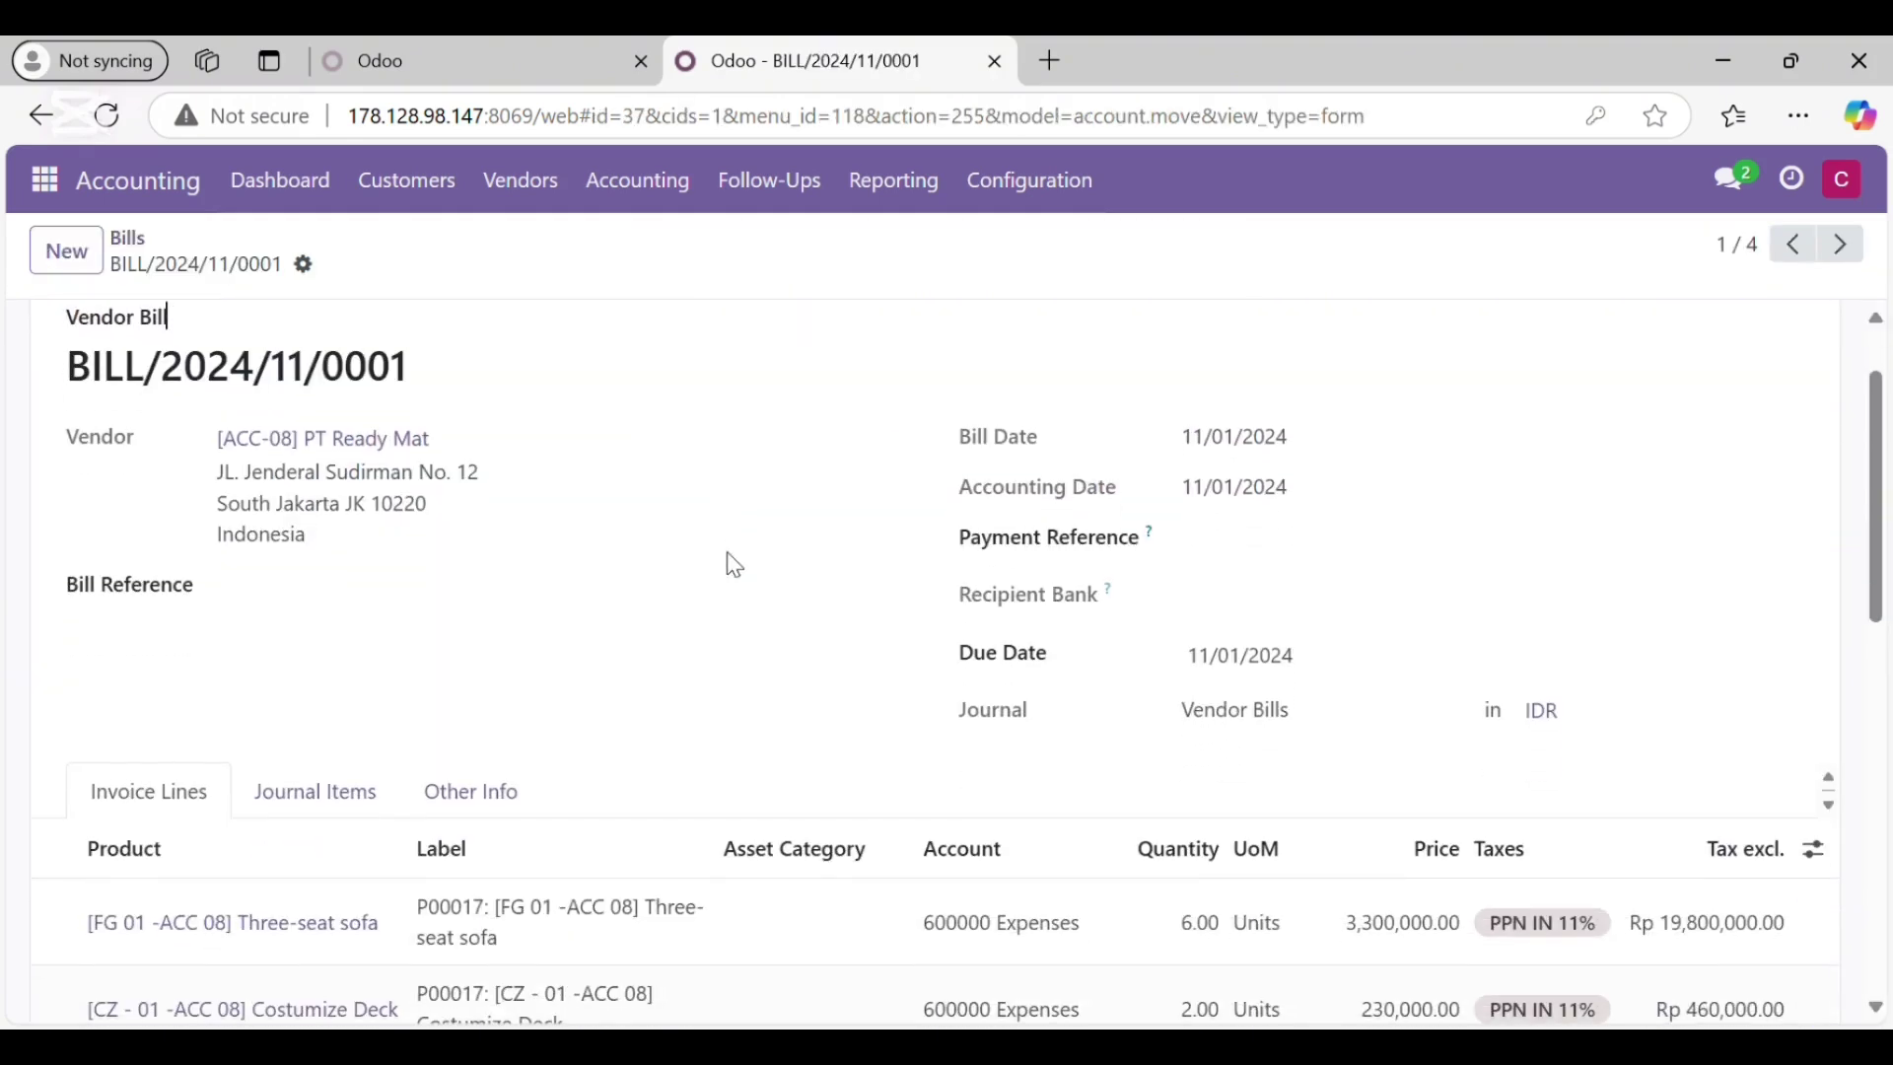
scroll(730, 562, up, 1)
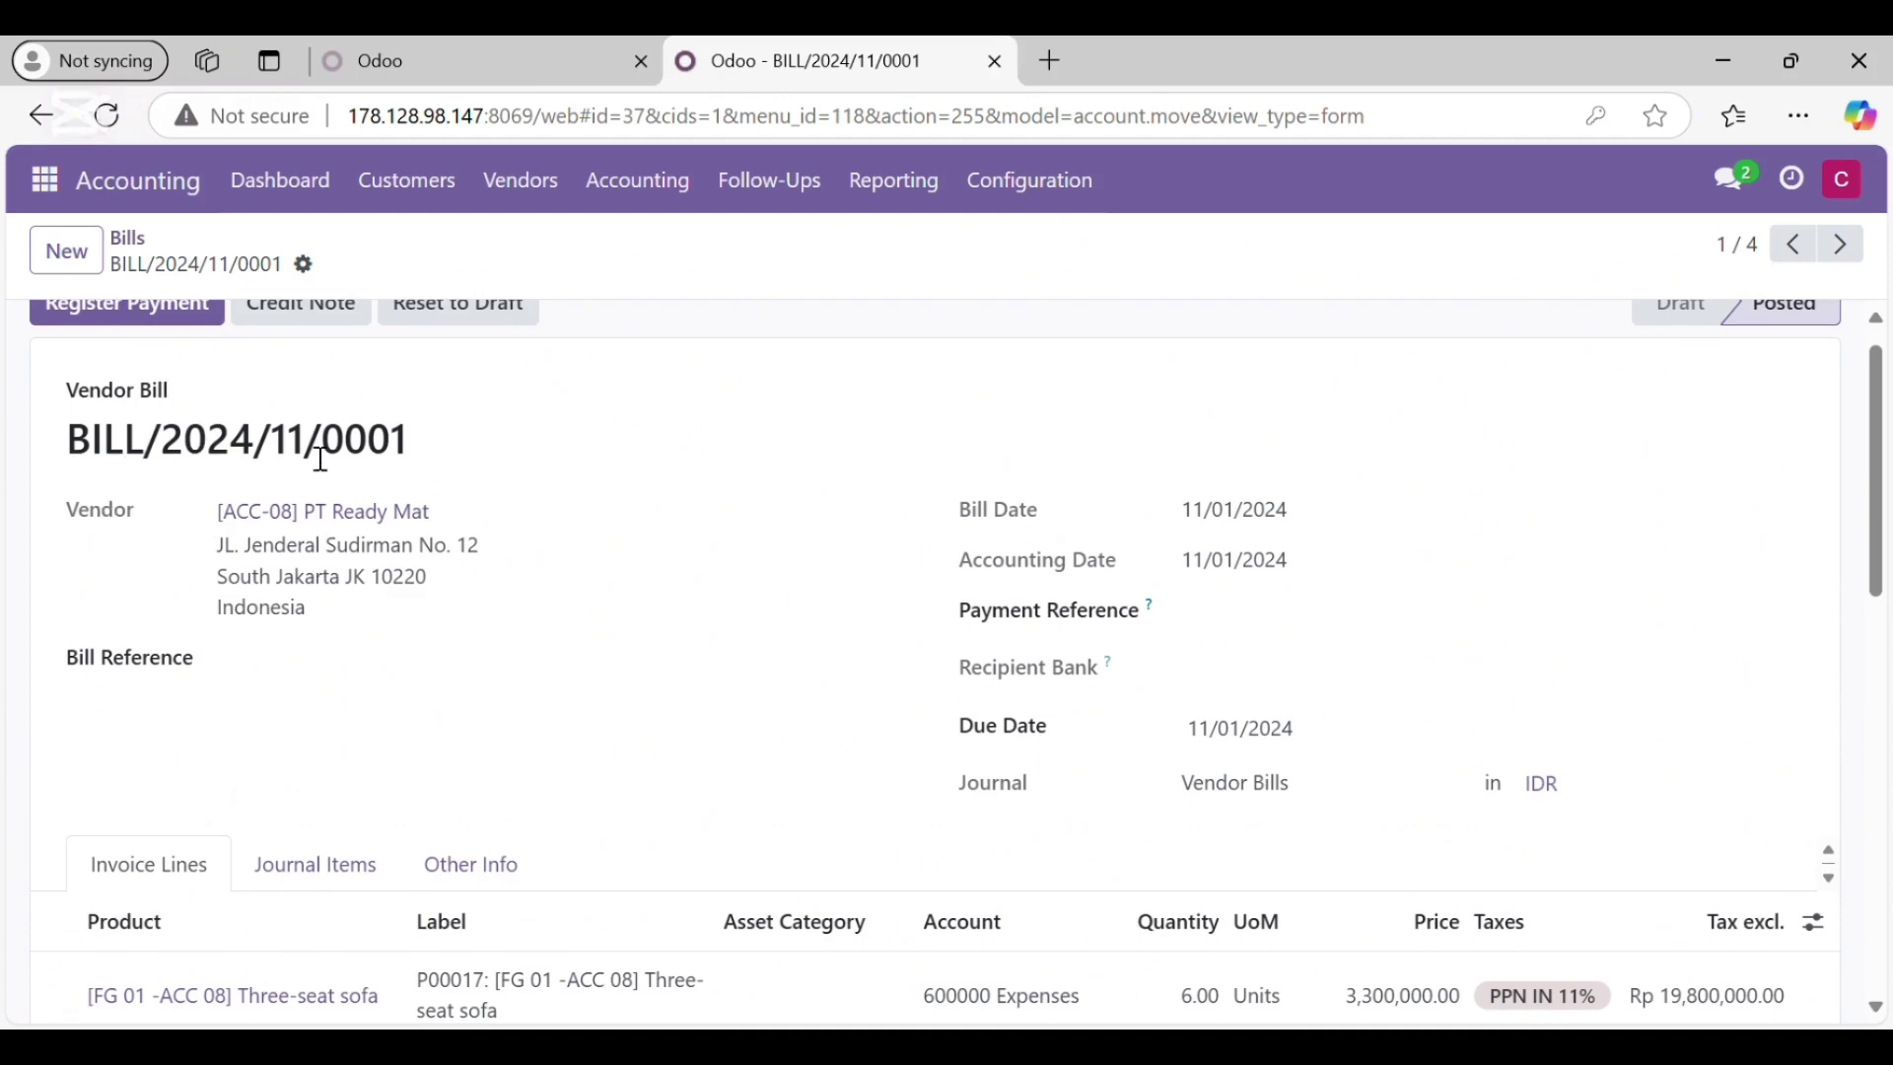
scroll(507, 562, down, 1)
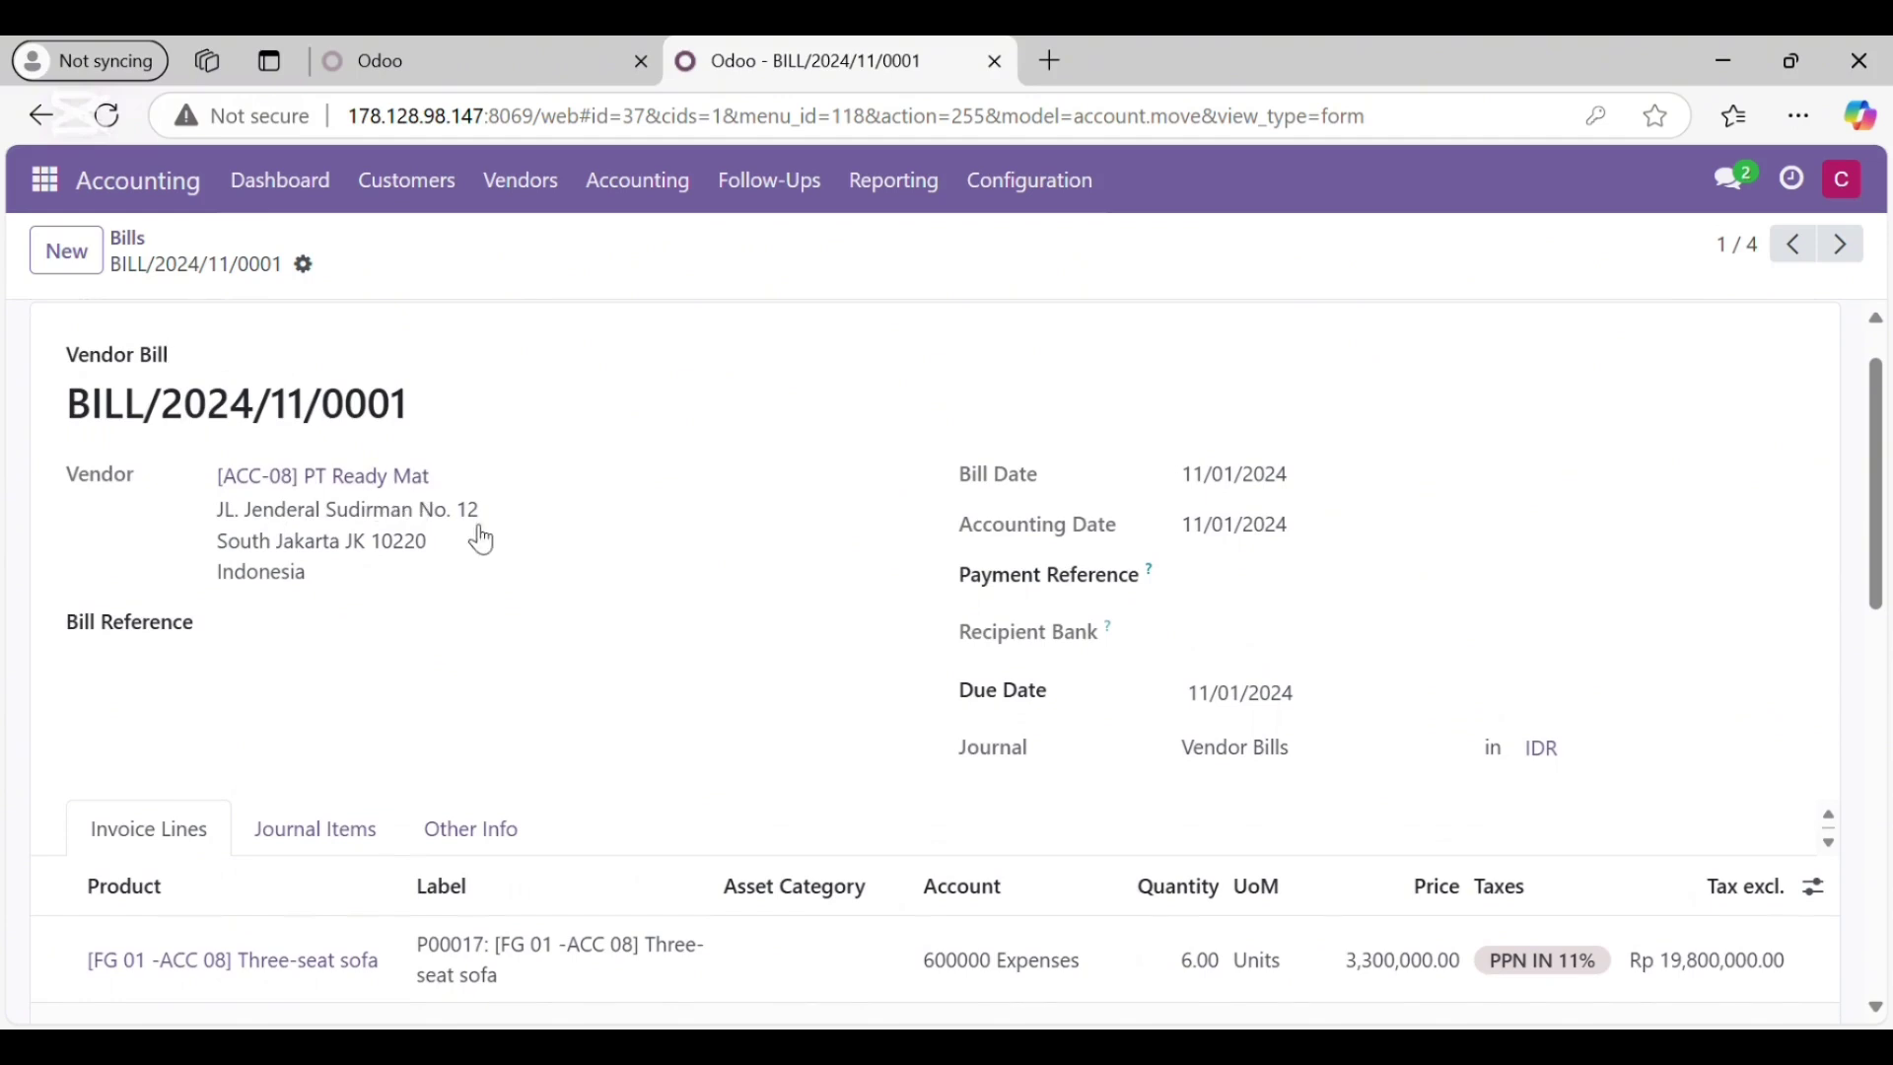
scroll(472, 557, down, 1)
scroll(947, 473, up, 1)
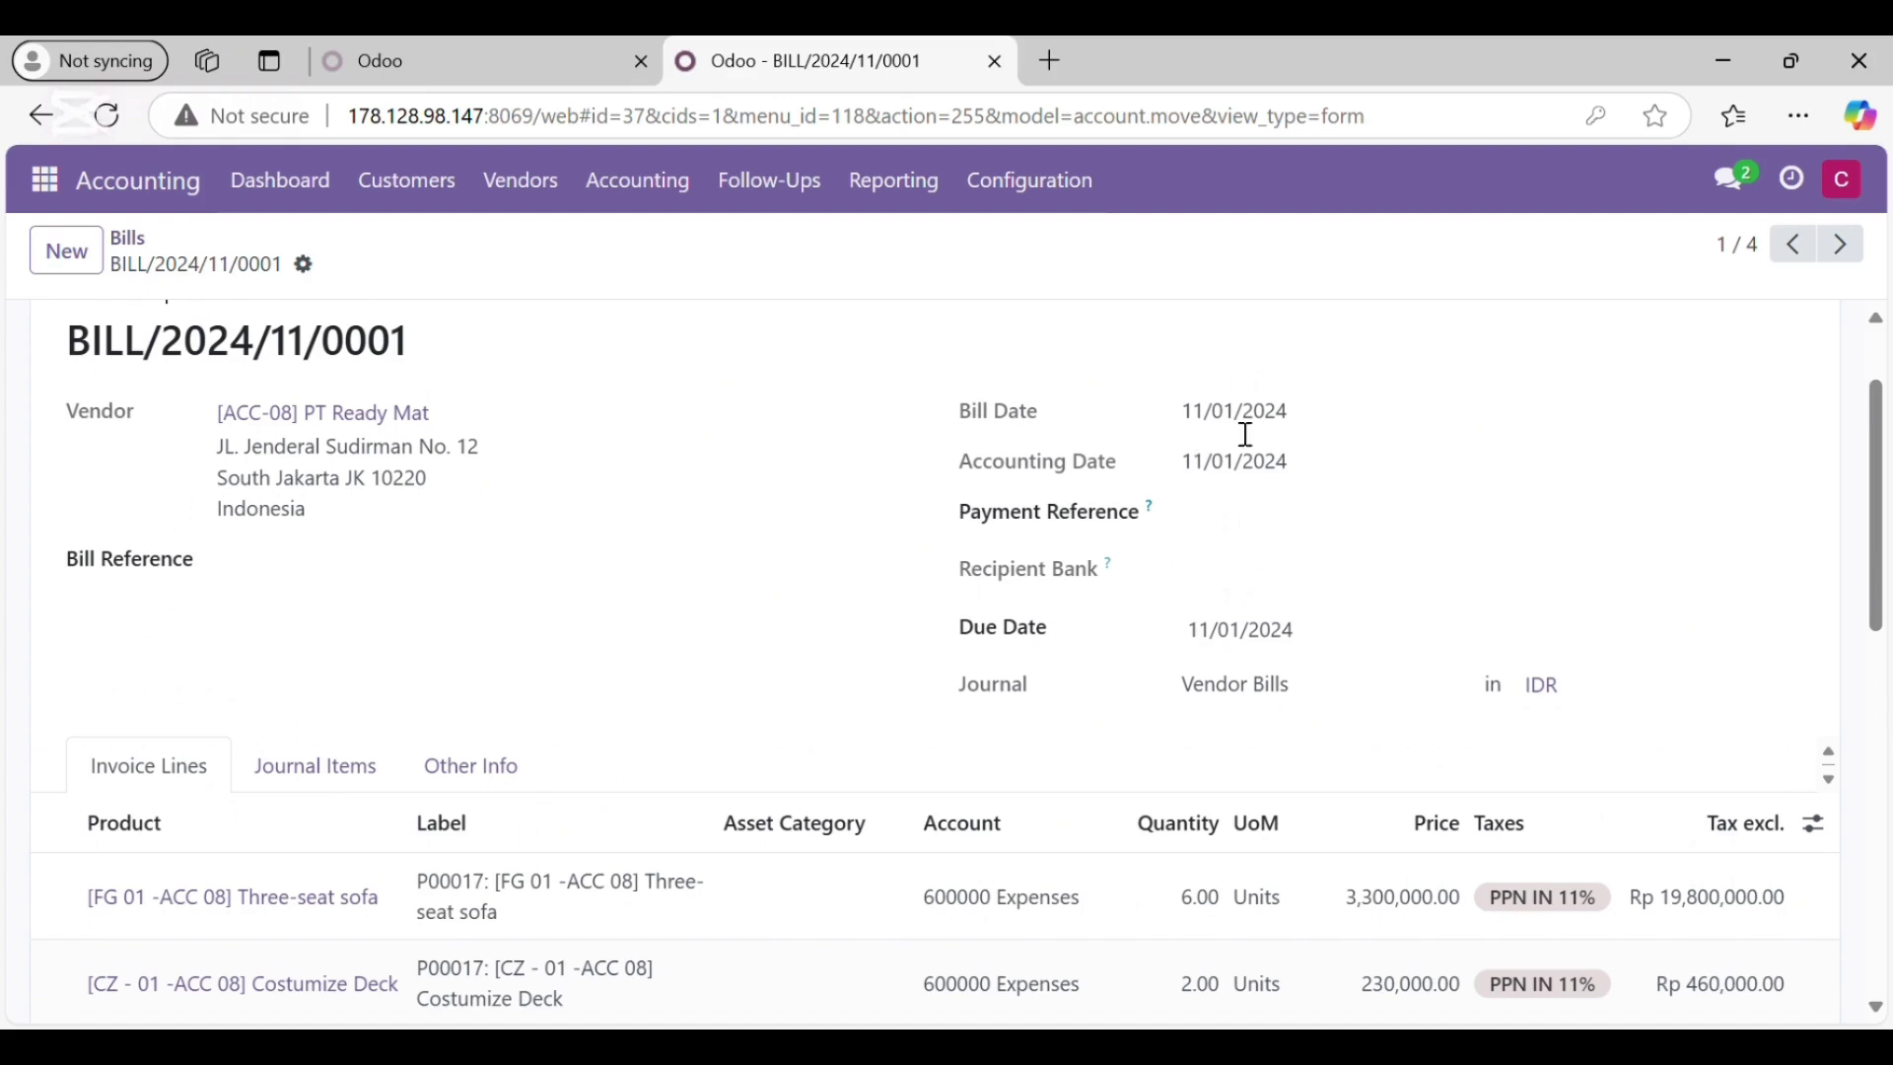
scroll(1276, 451, down, 2)
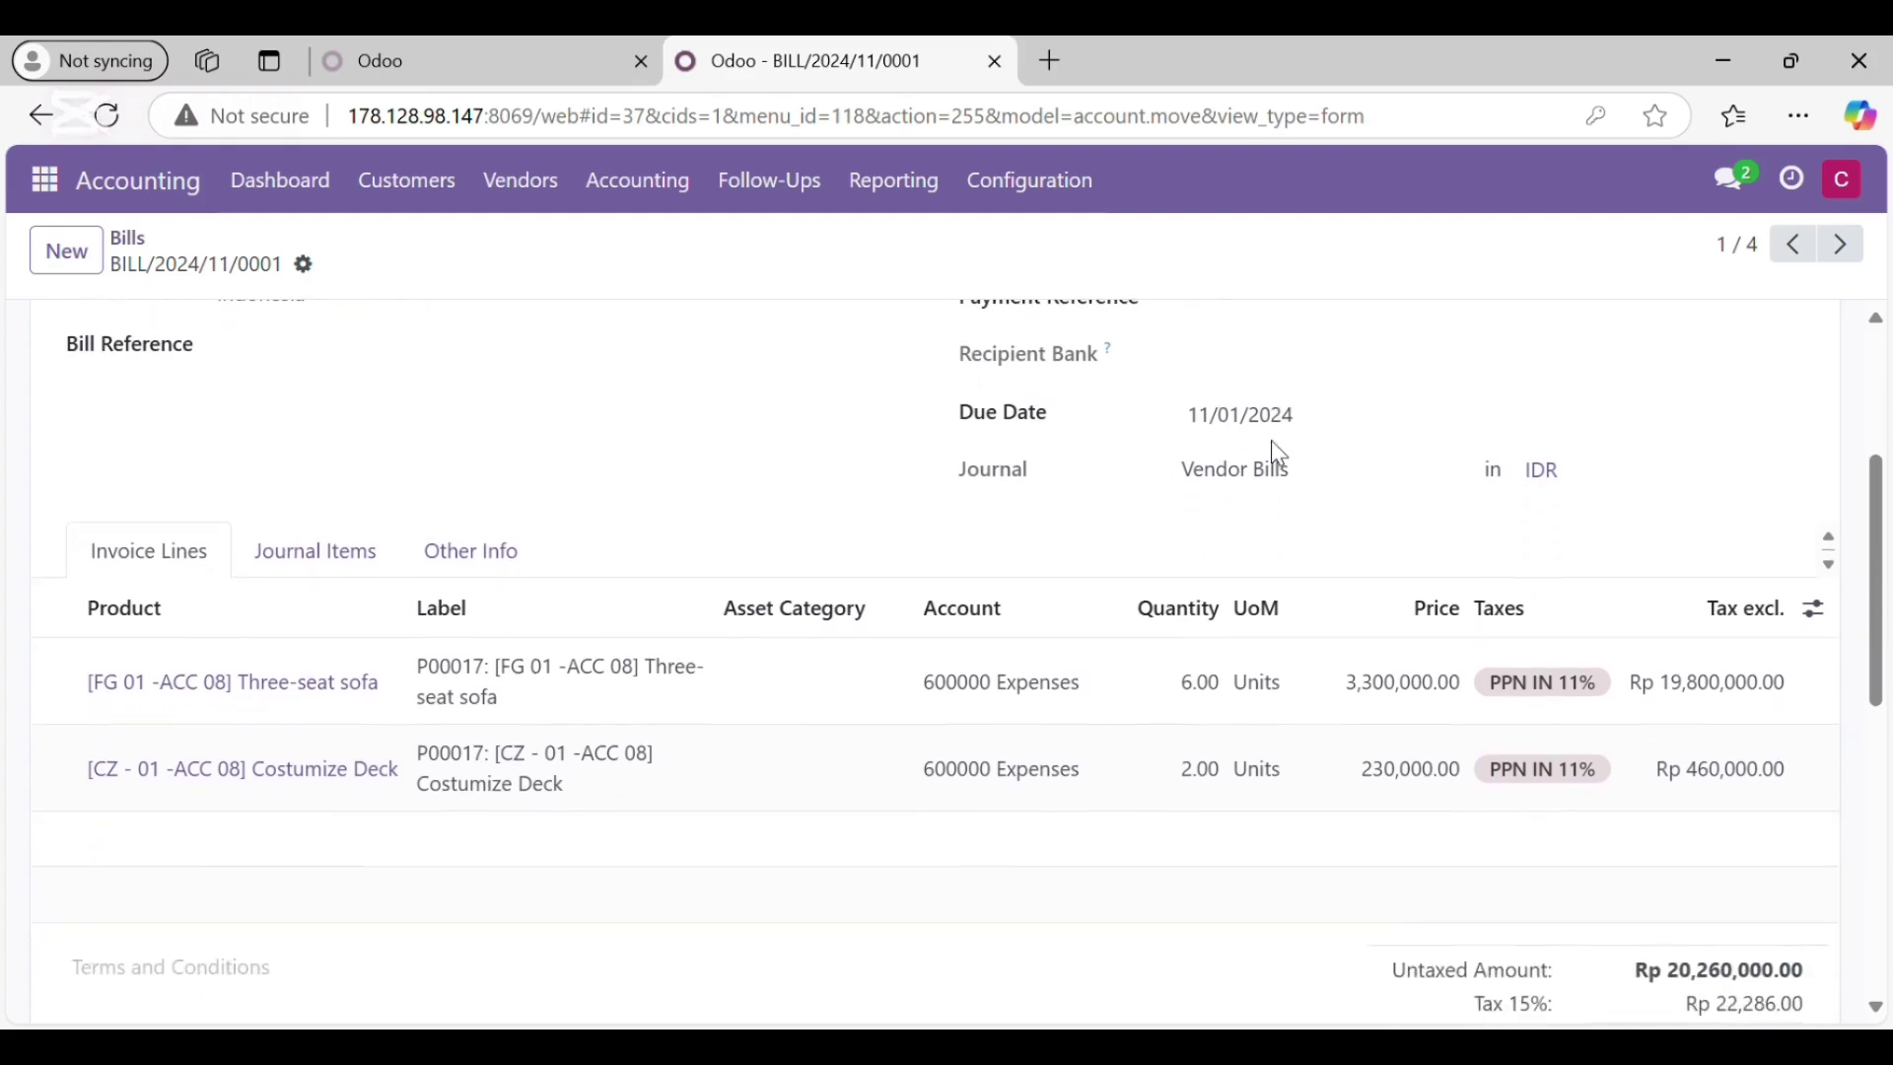
scroll(1085, 474, down, 2)
scroll(1043, 477, up, 1)
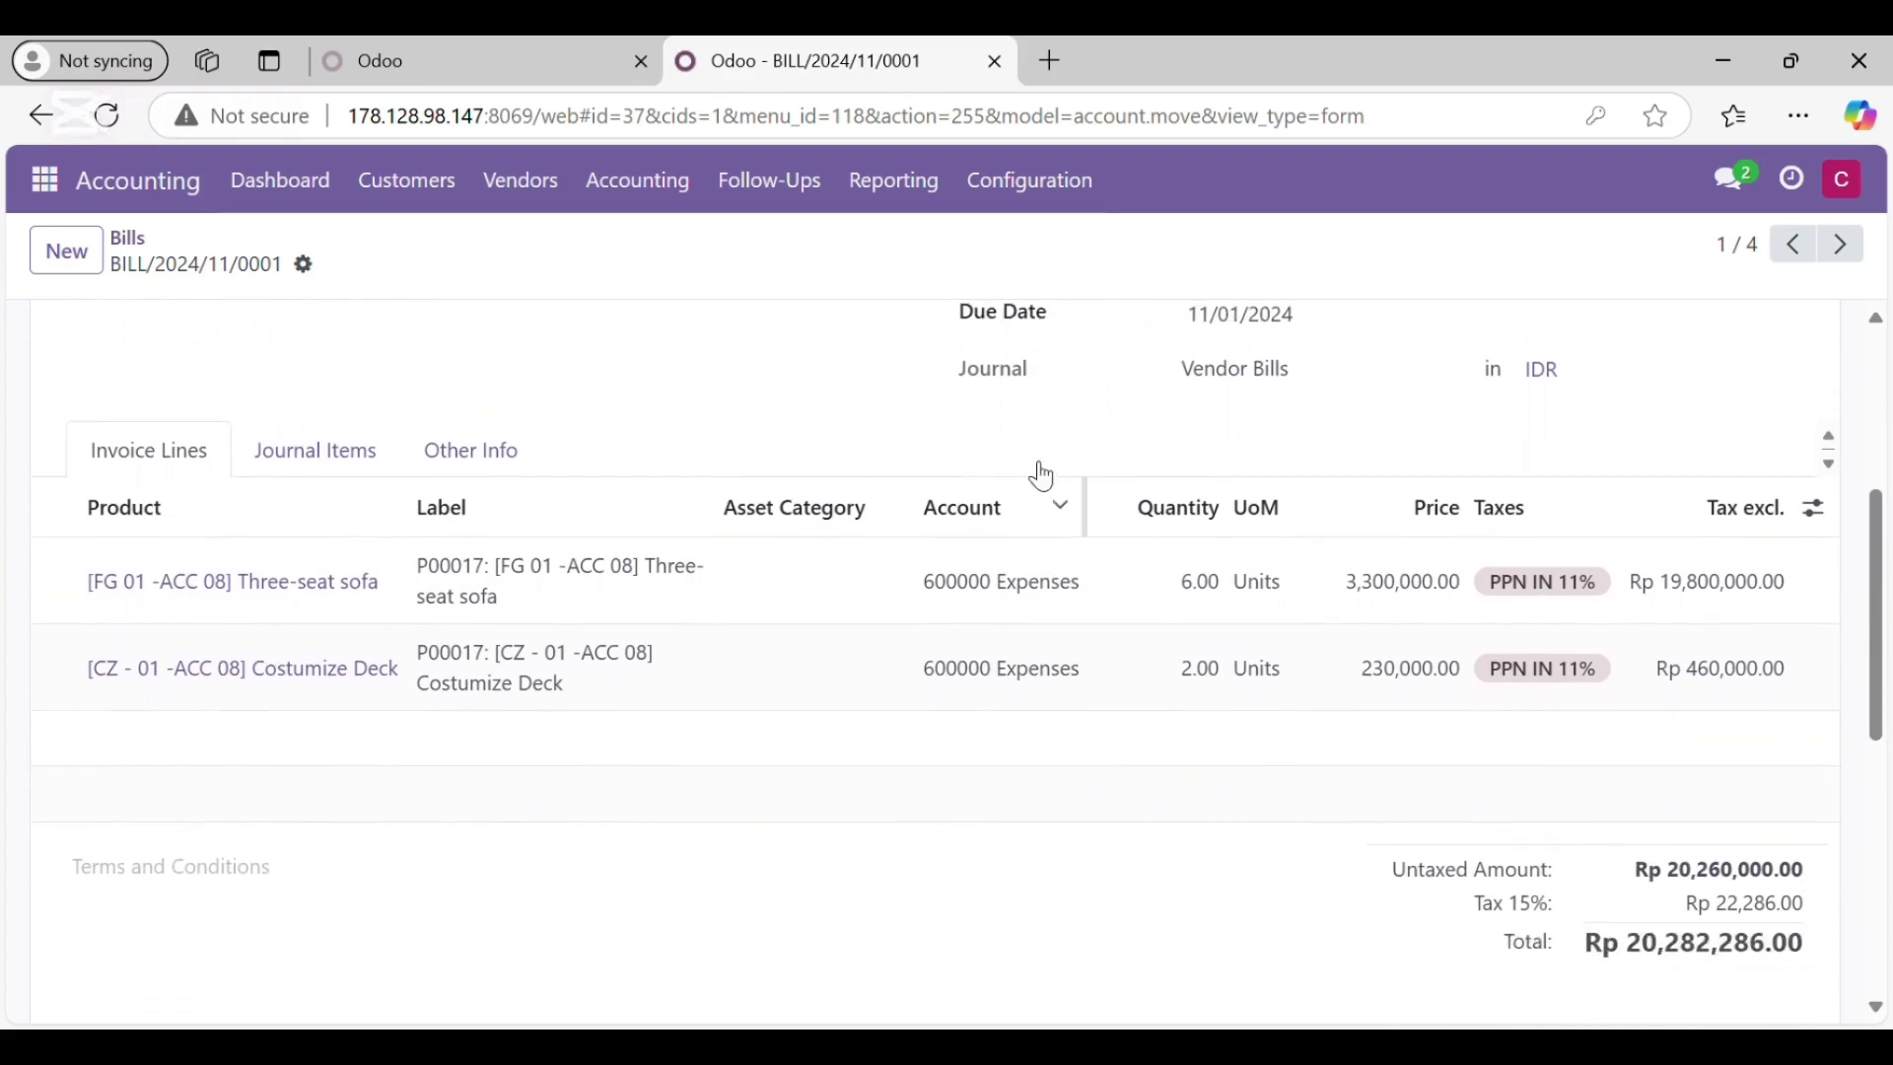
scroll(1035, 471, down, 2)
scroll(1283, 702, down, 1)
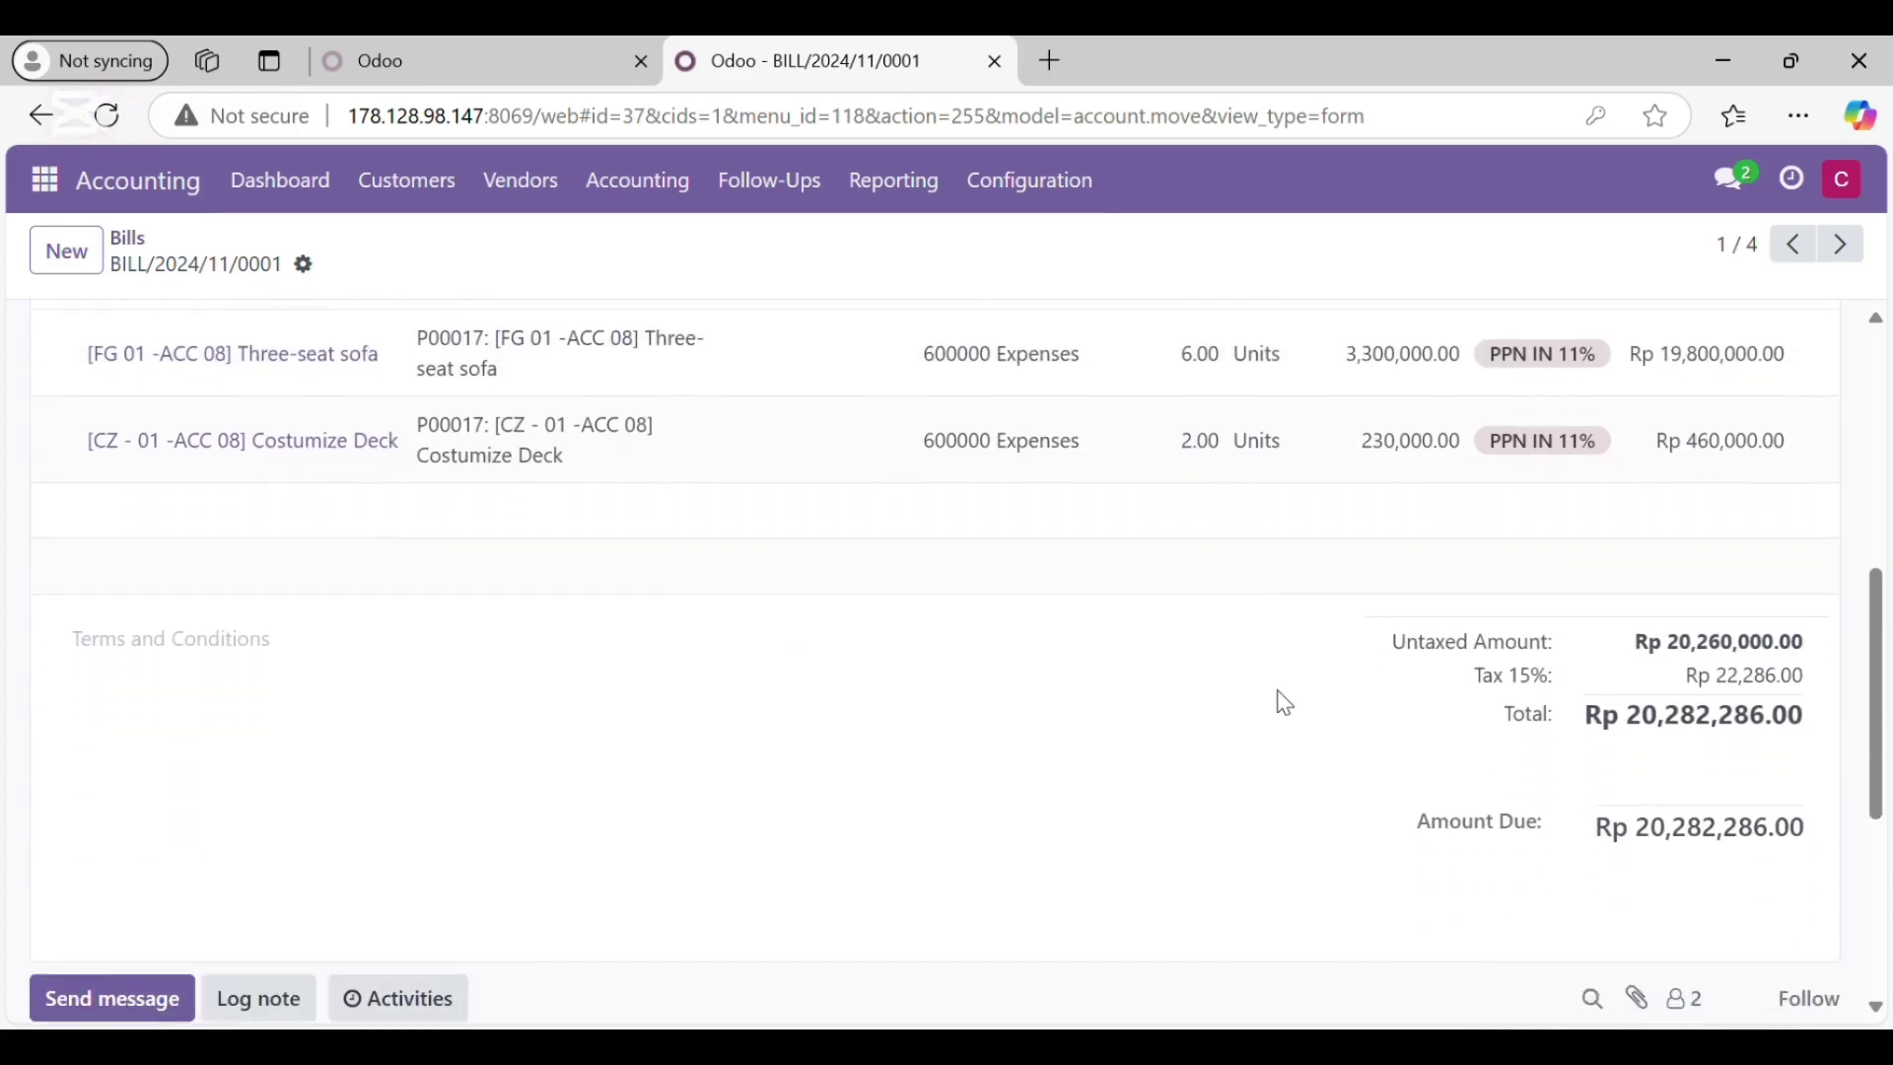
scroll(1282, 706, up, 7)
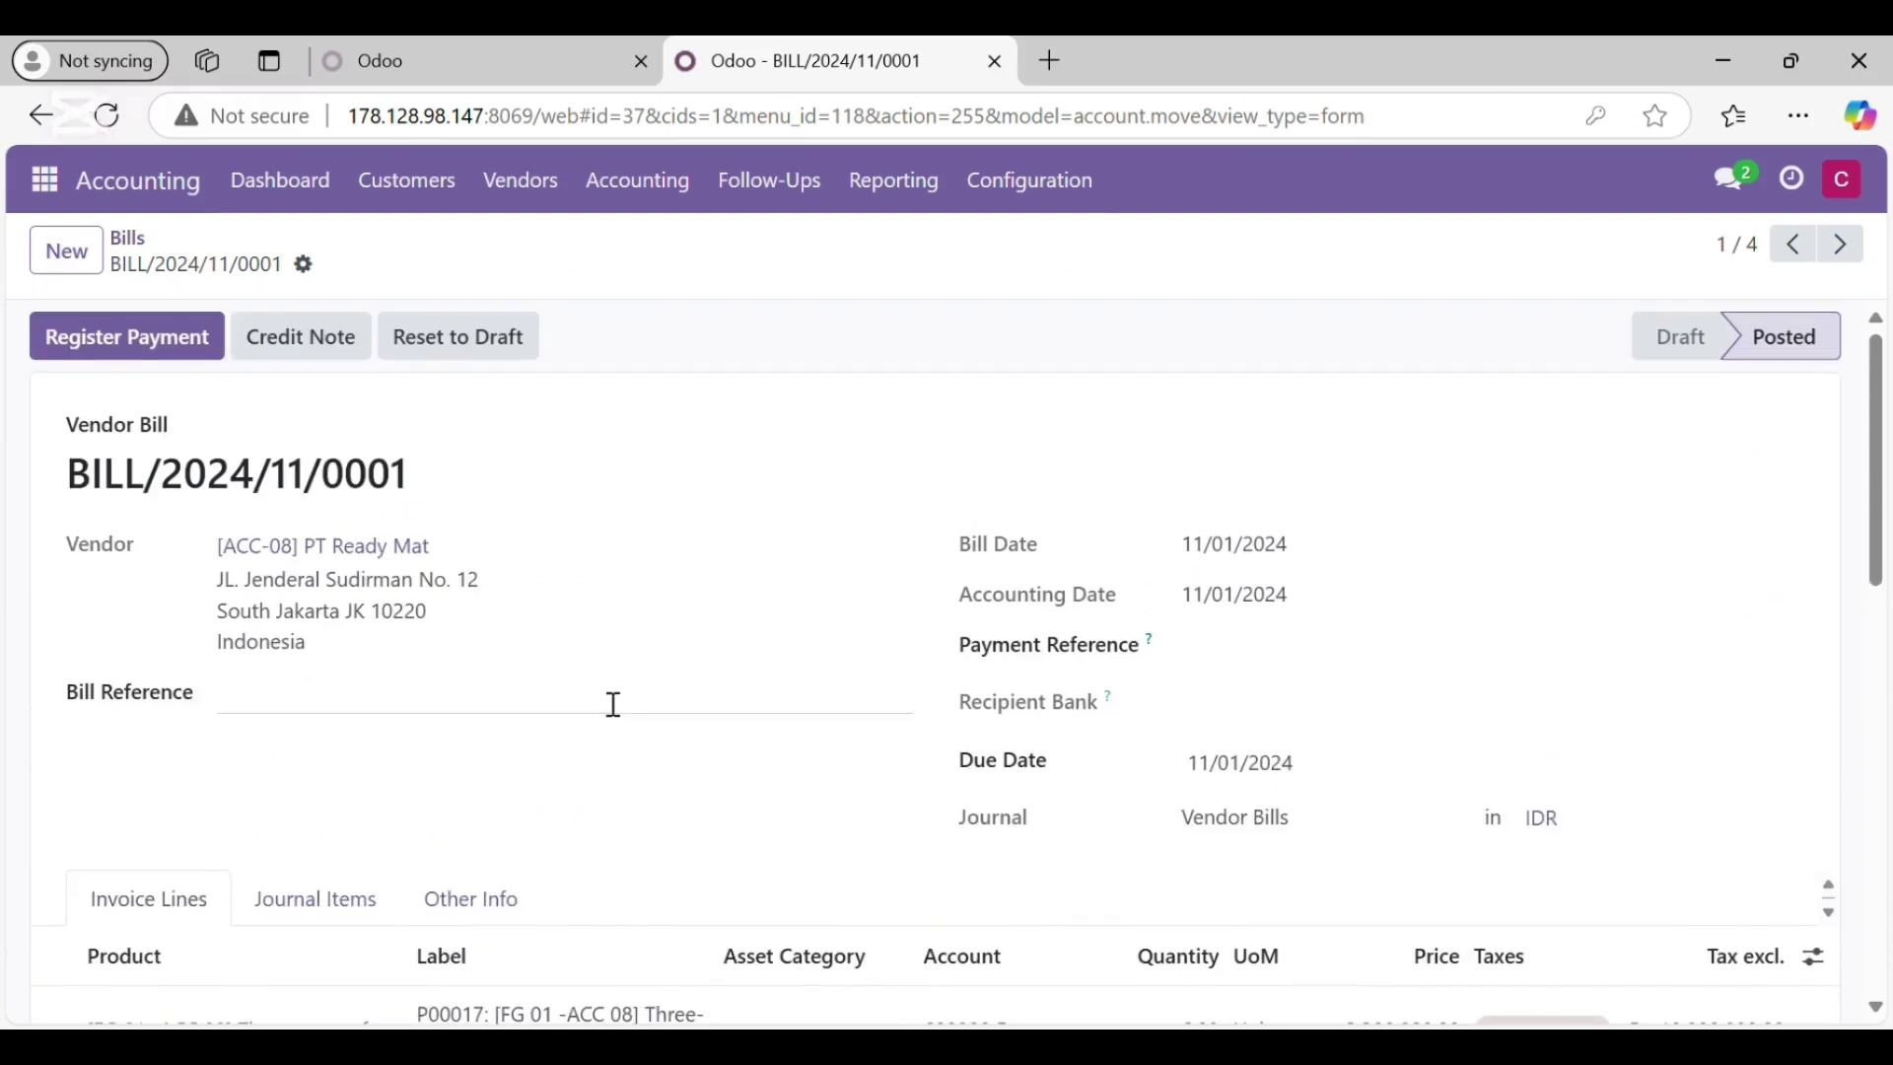
Step: Register the full Rp 20,282,286.00 payment for the bill through the Bank journal
click(169, 336)
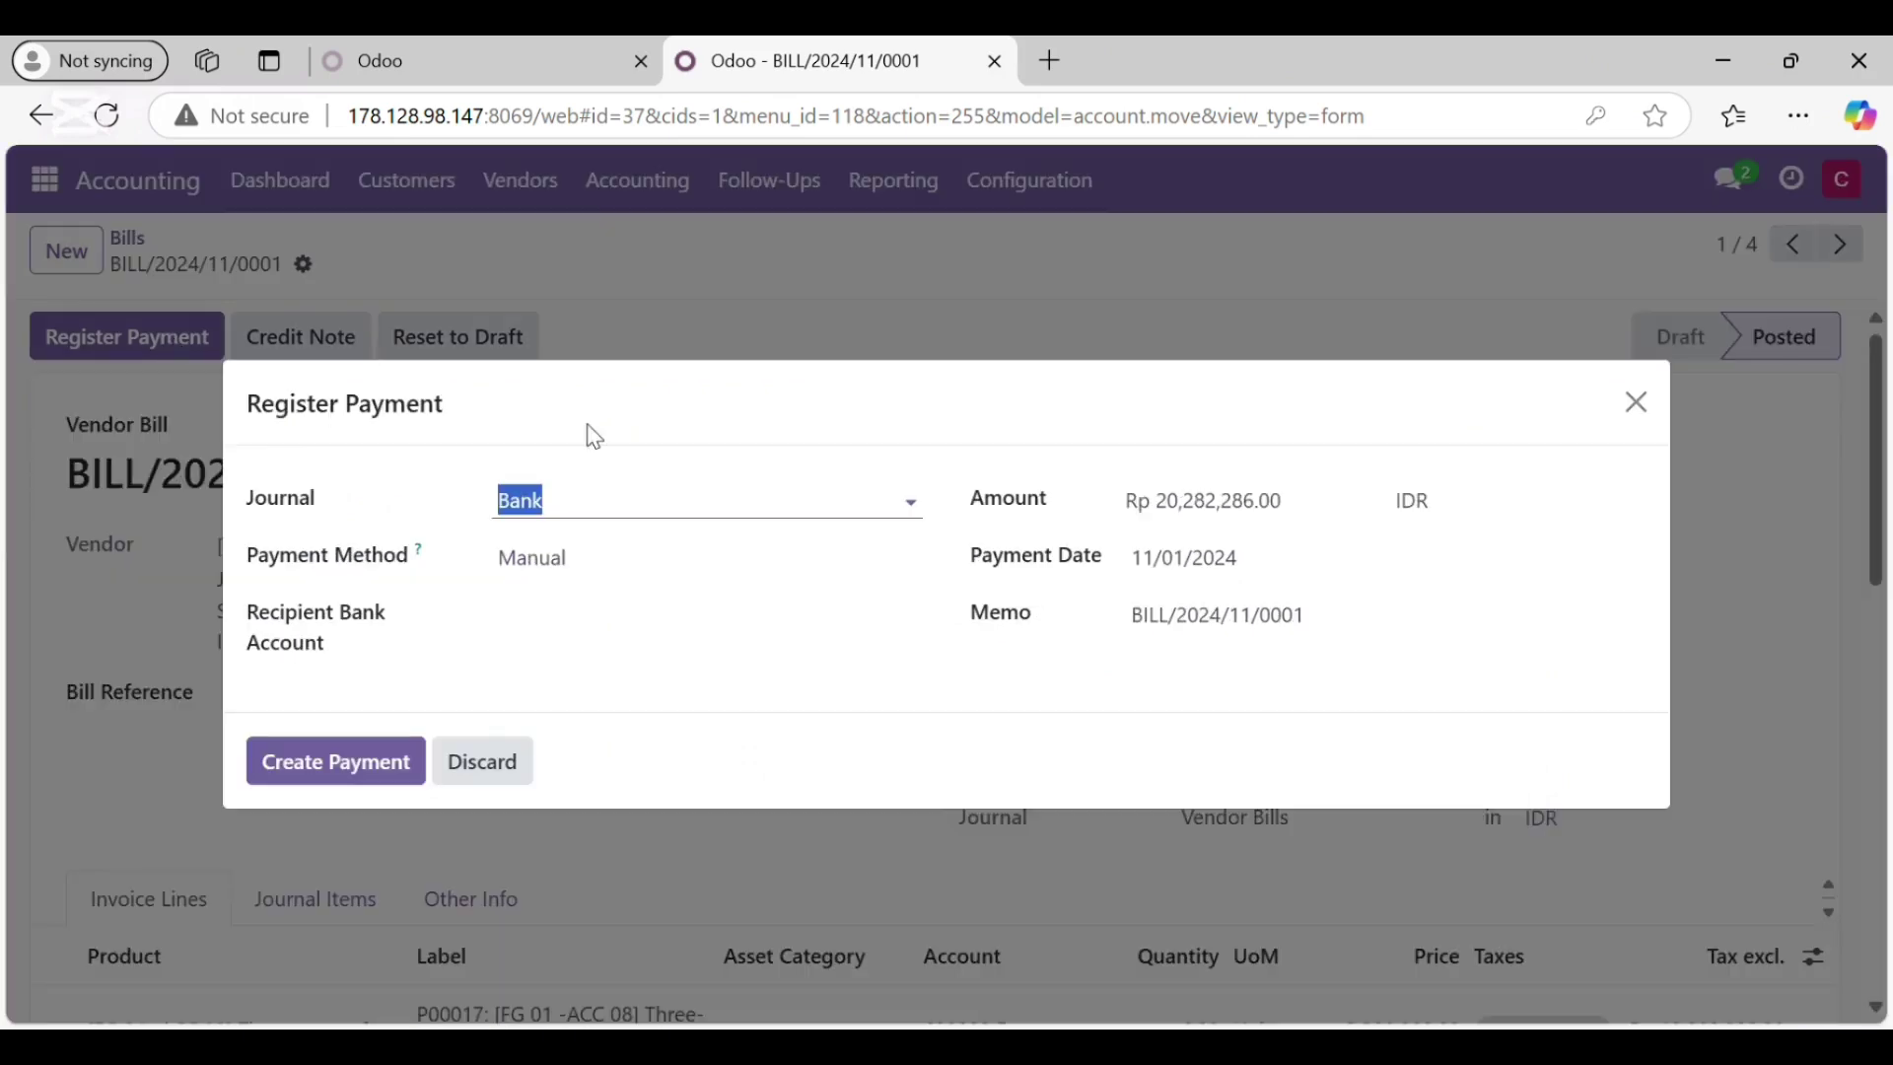
click(663, 513)
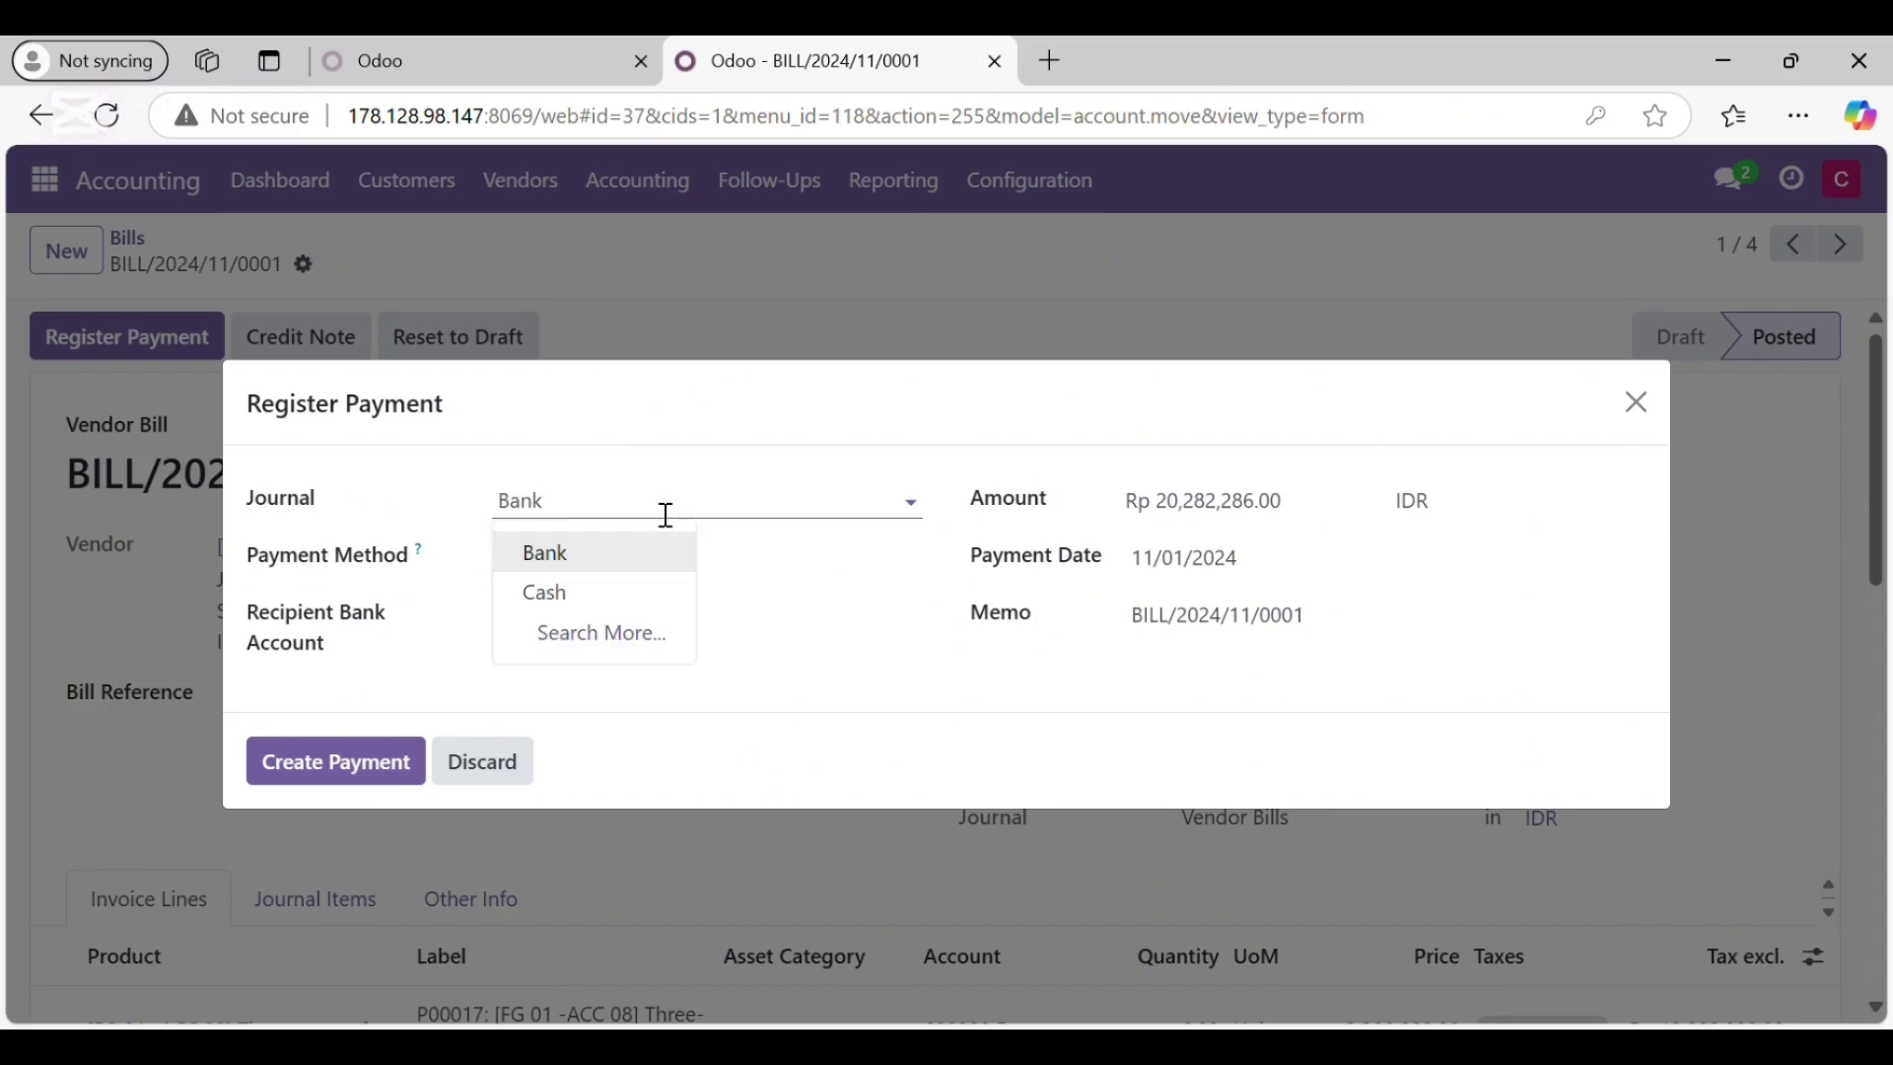
key(Return)
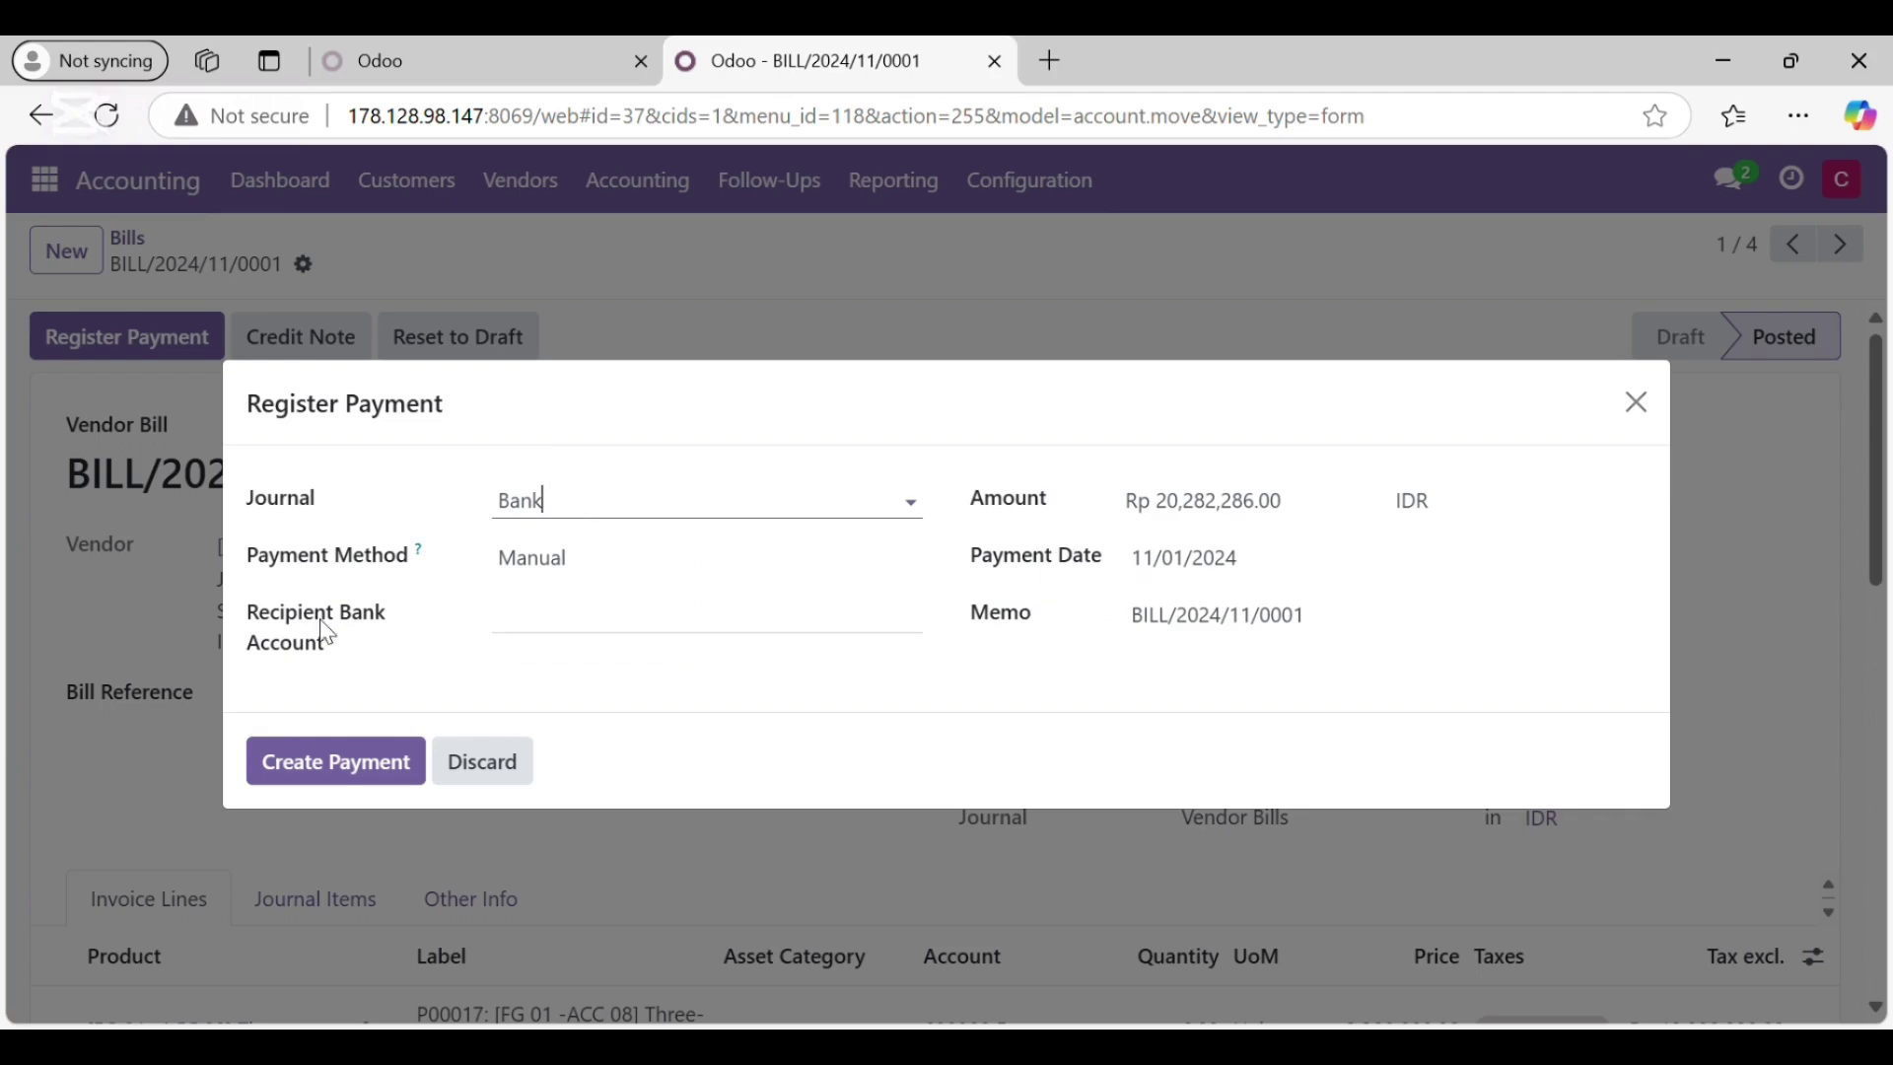
click(351, 762)
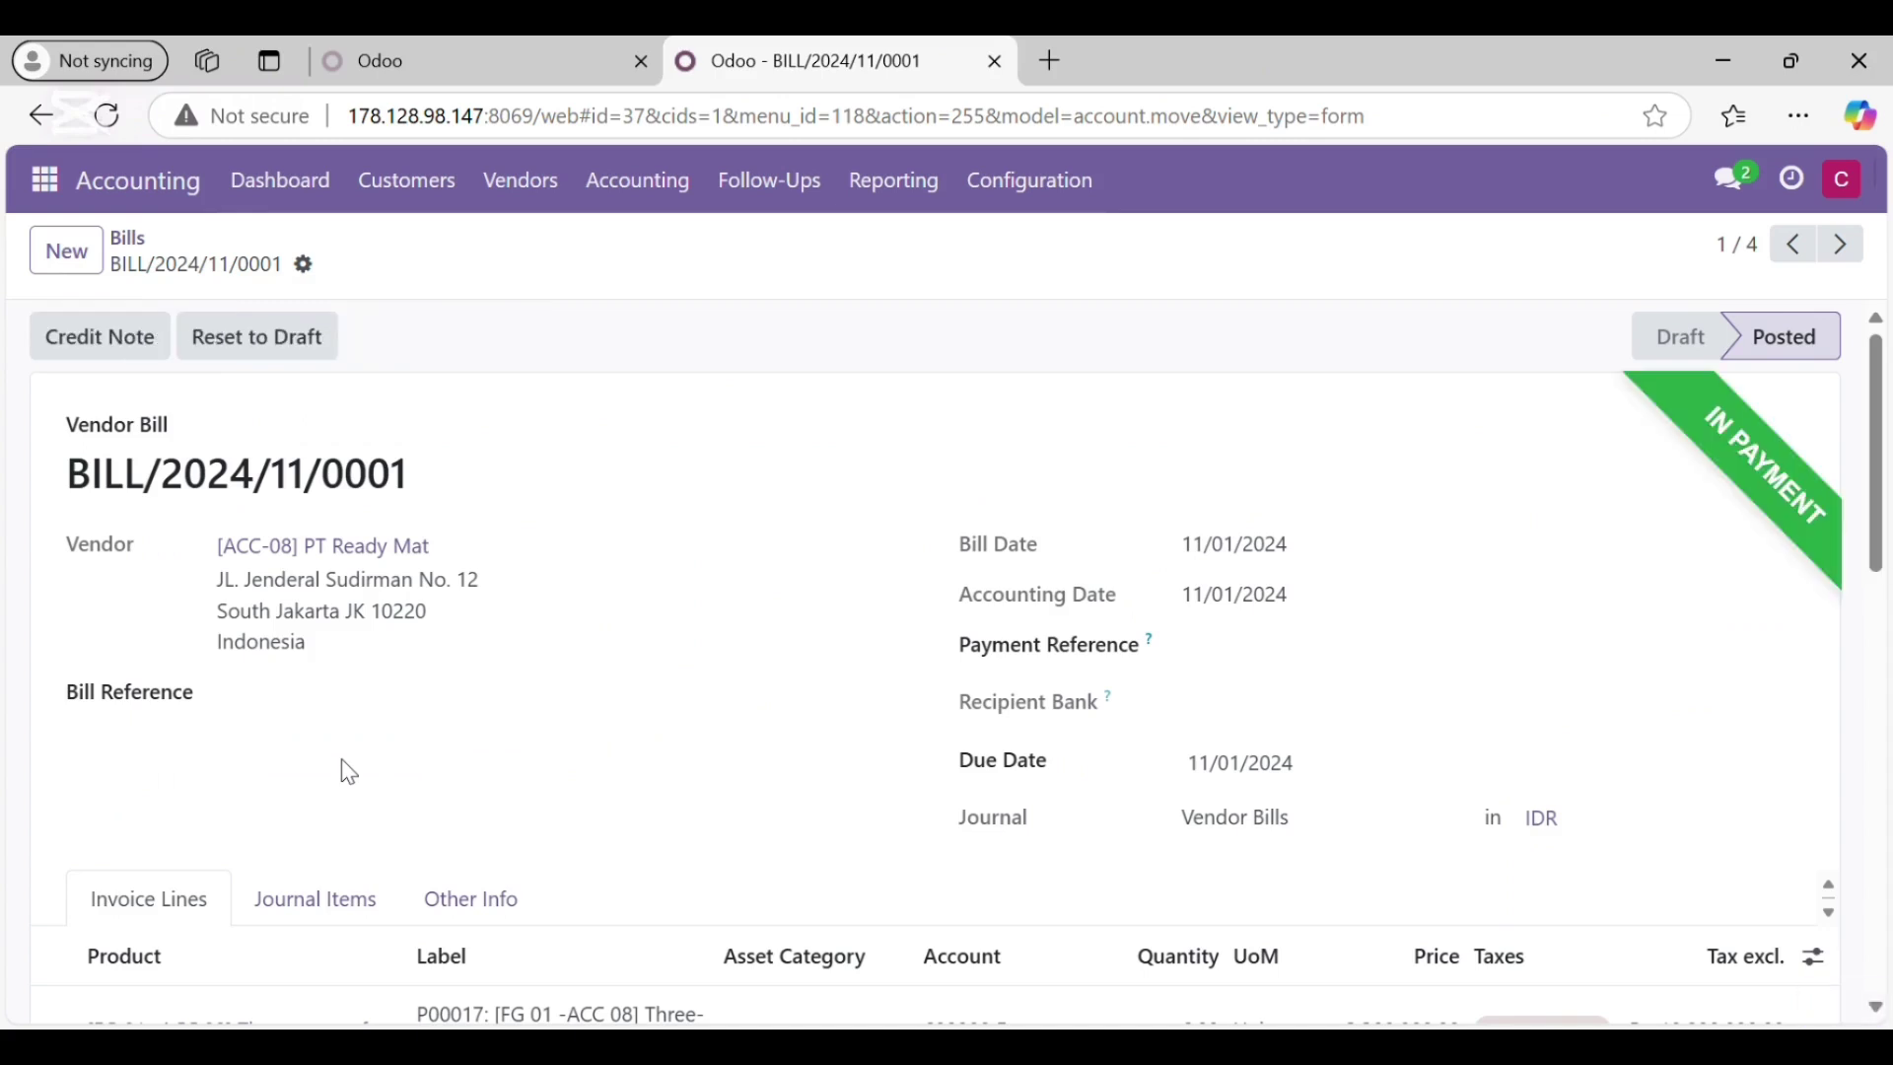
scroll(1157, 684, down, 2)
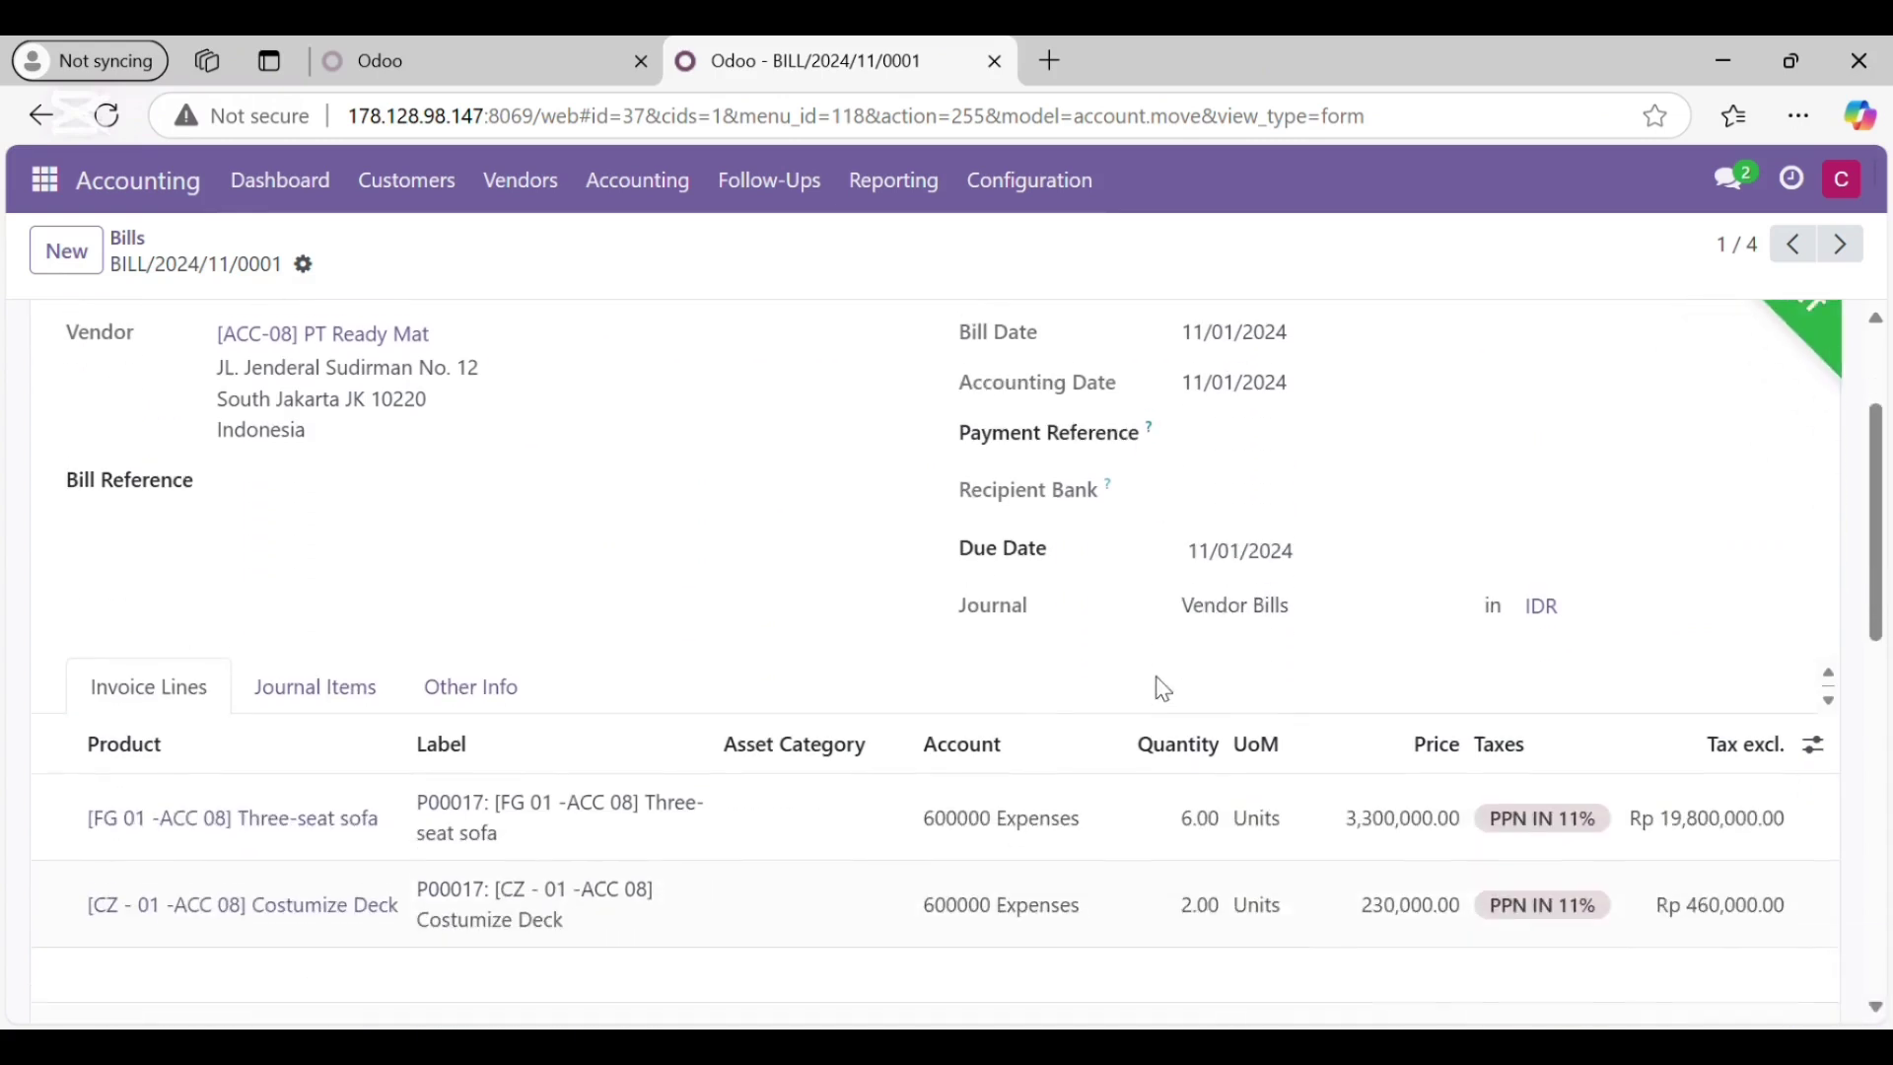
scroll(1163, 690, up, 2)
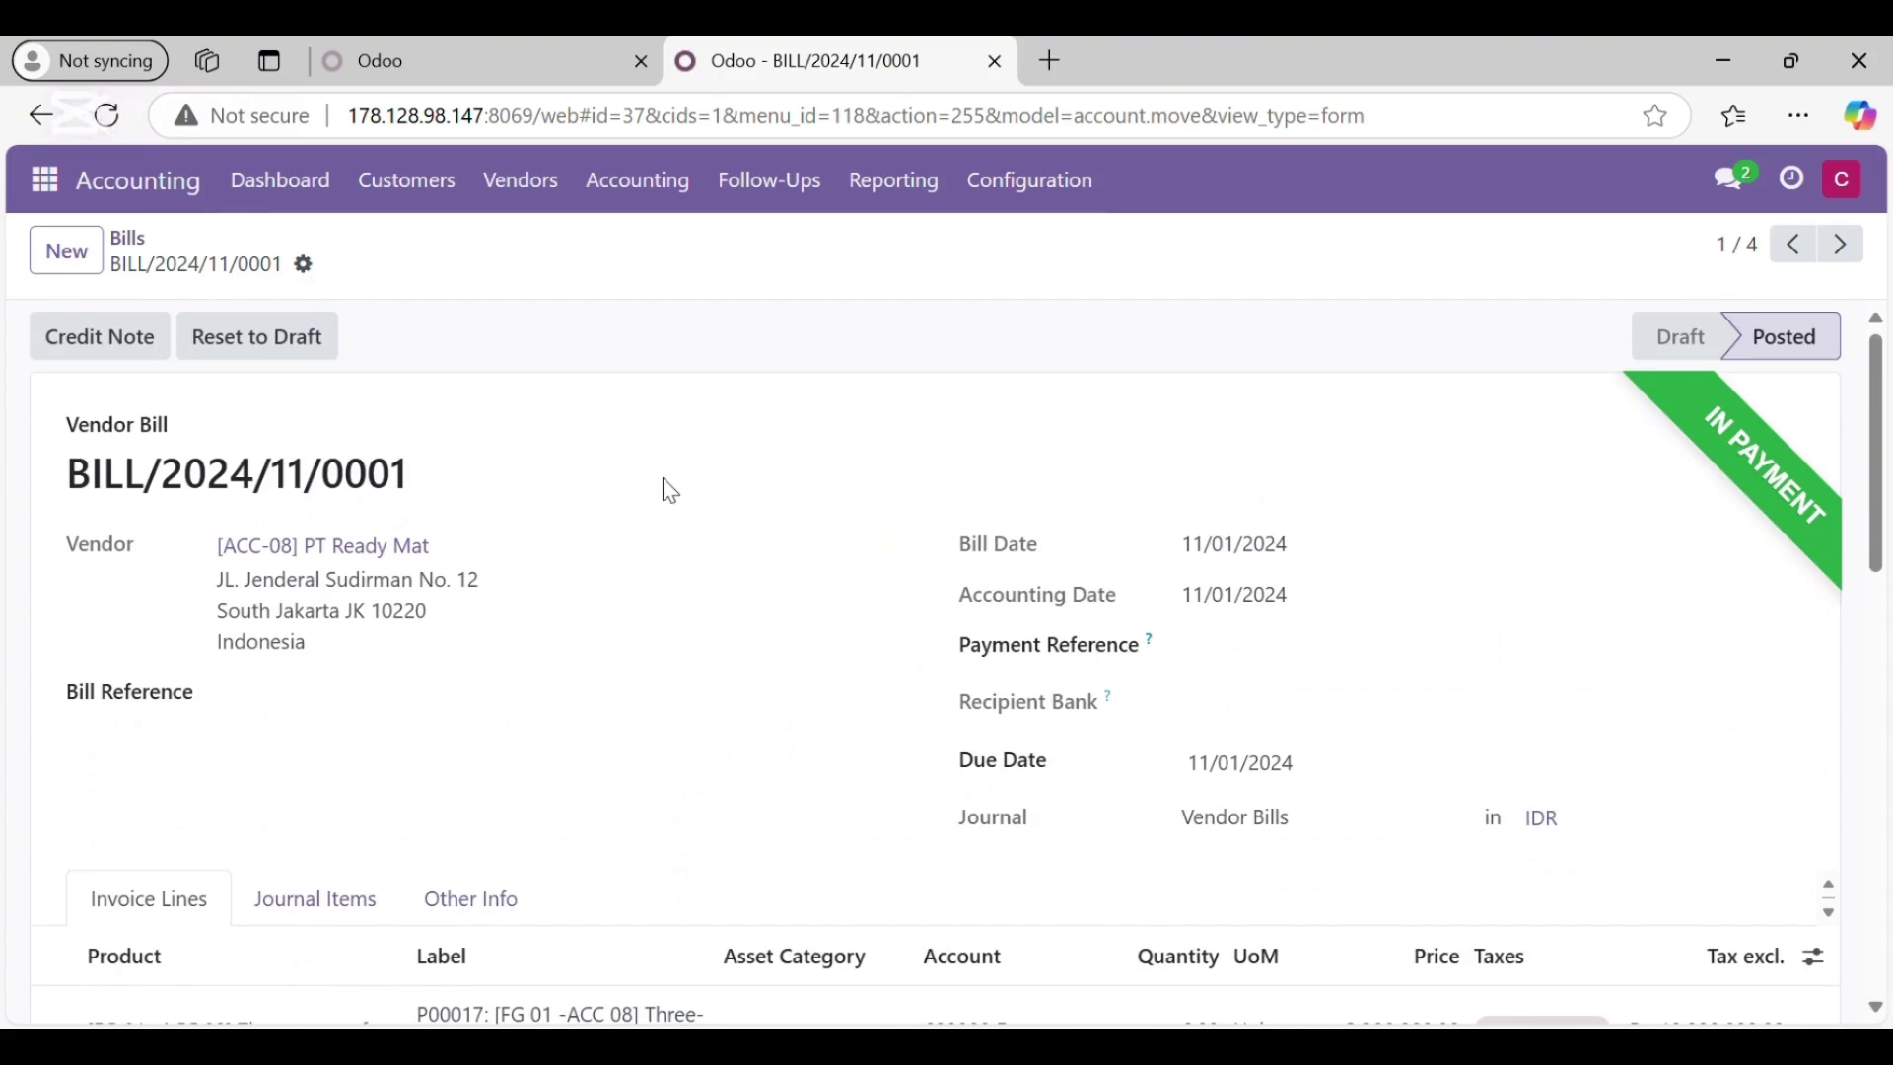
Step: Switch from the paid vendor bill to the Discuss app using the apps menu
click(56, 183)
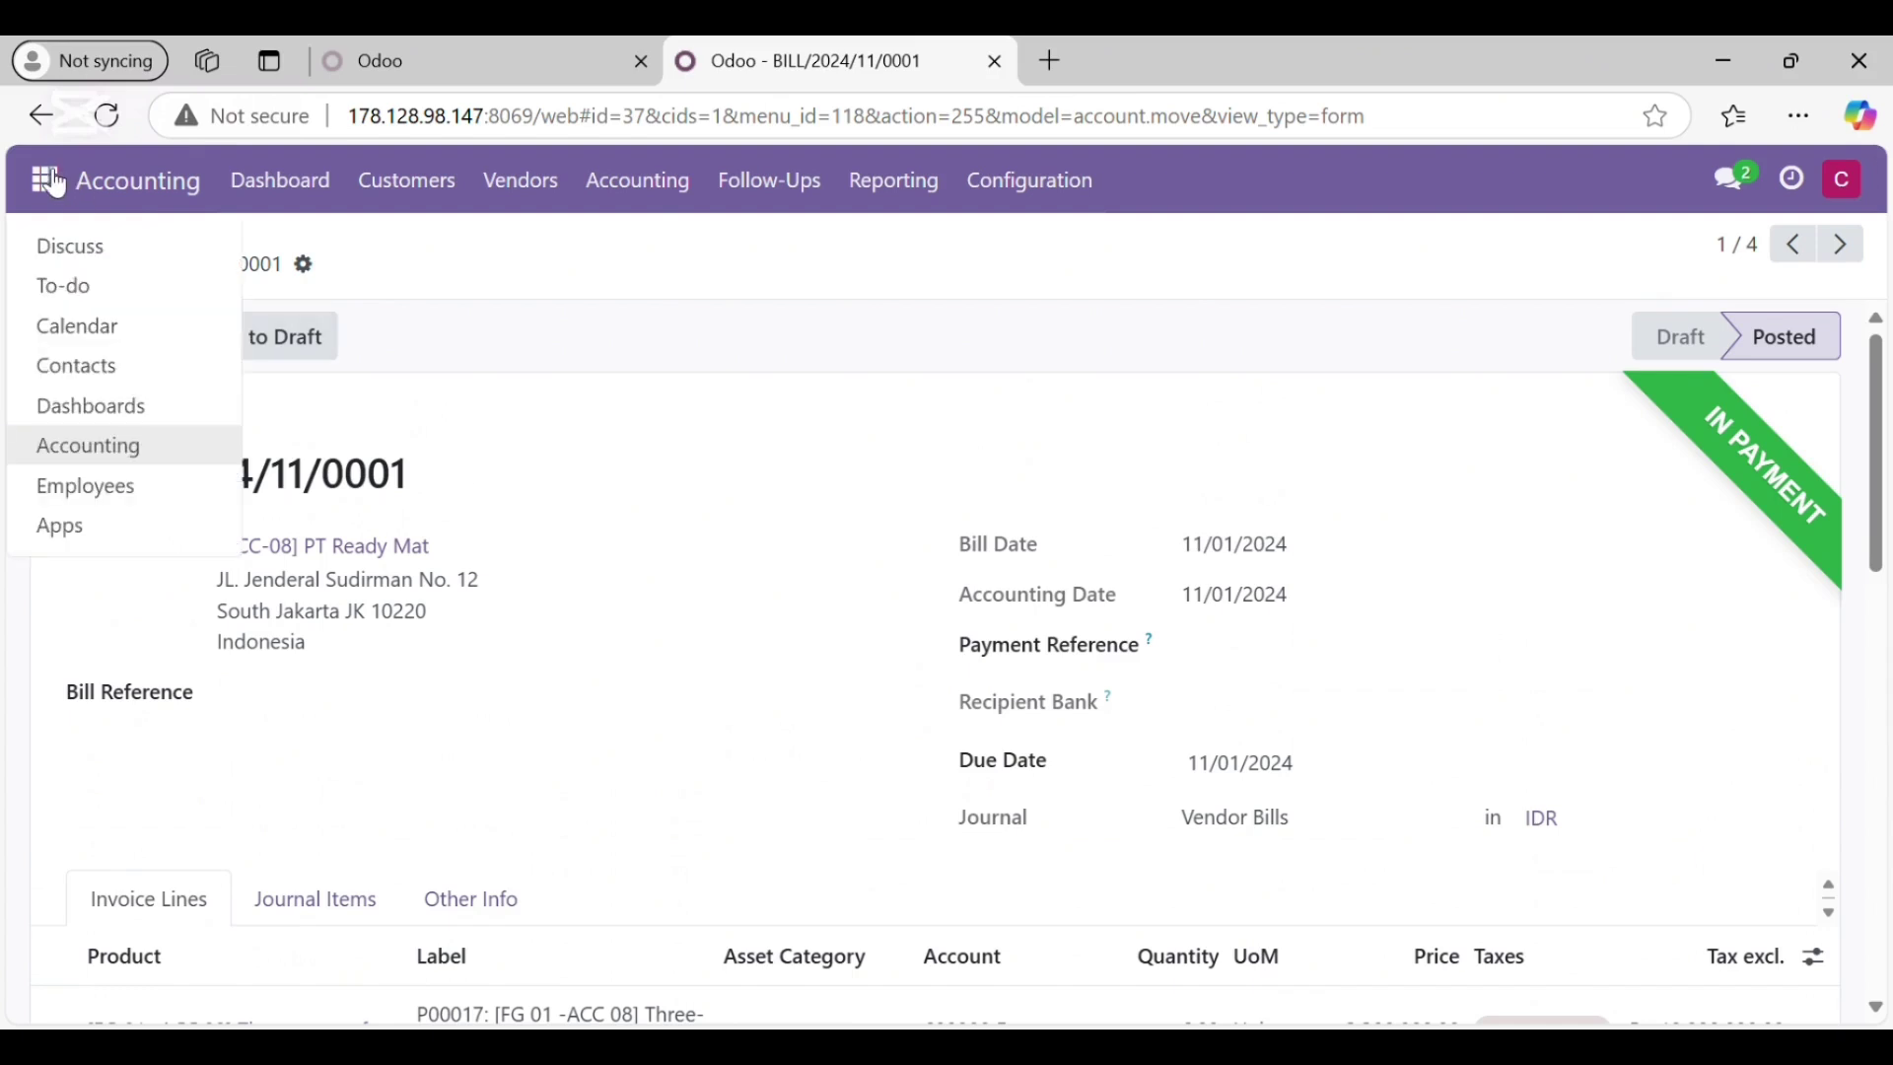
click(106, 262)
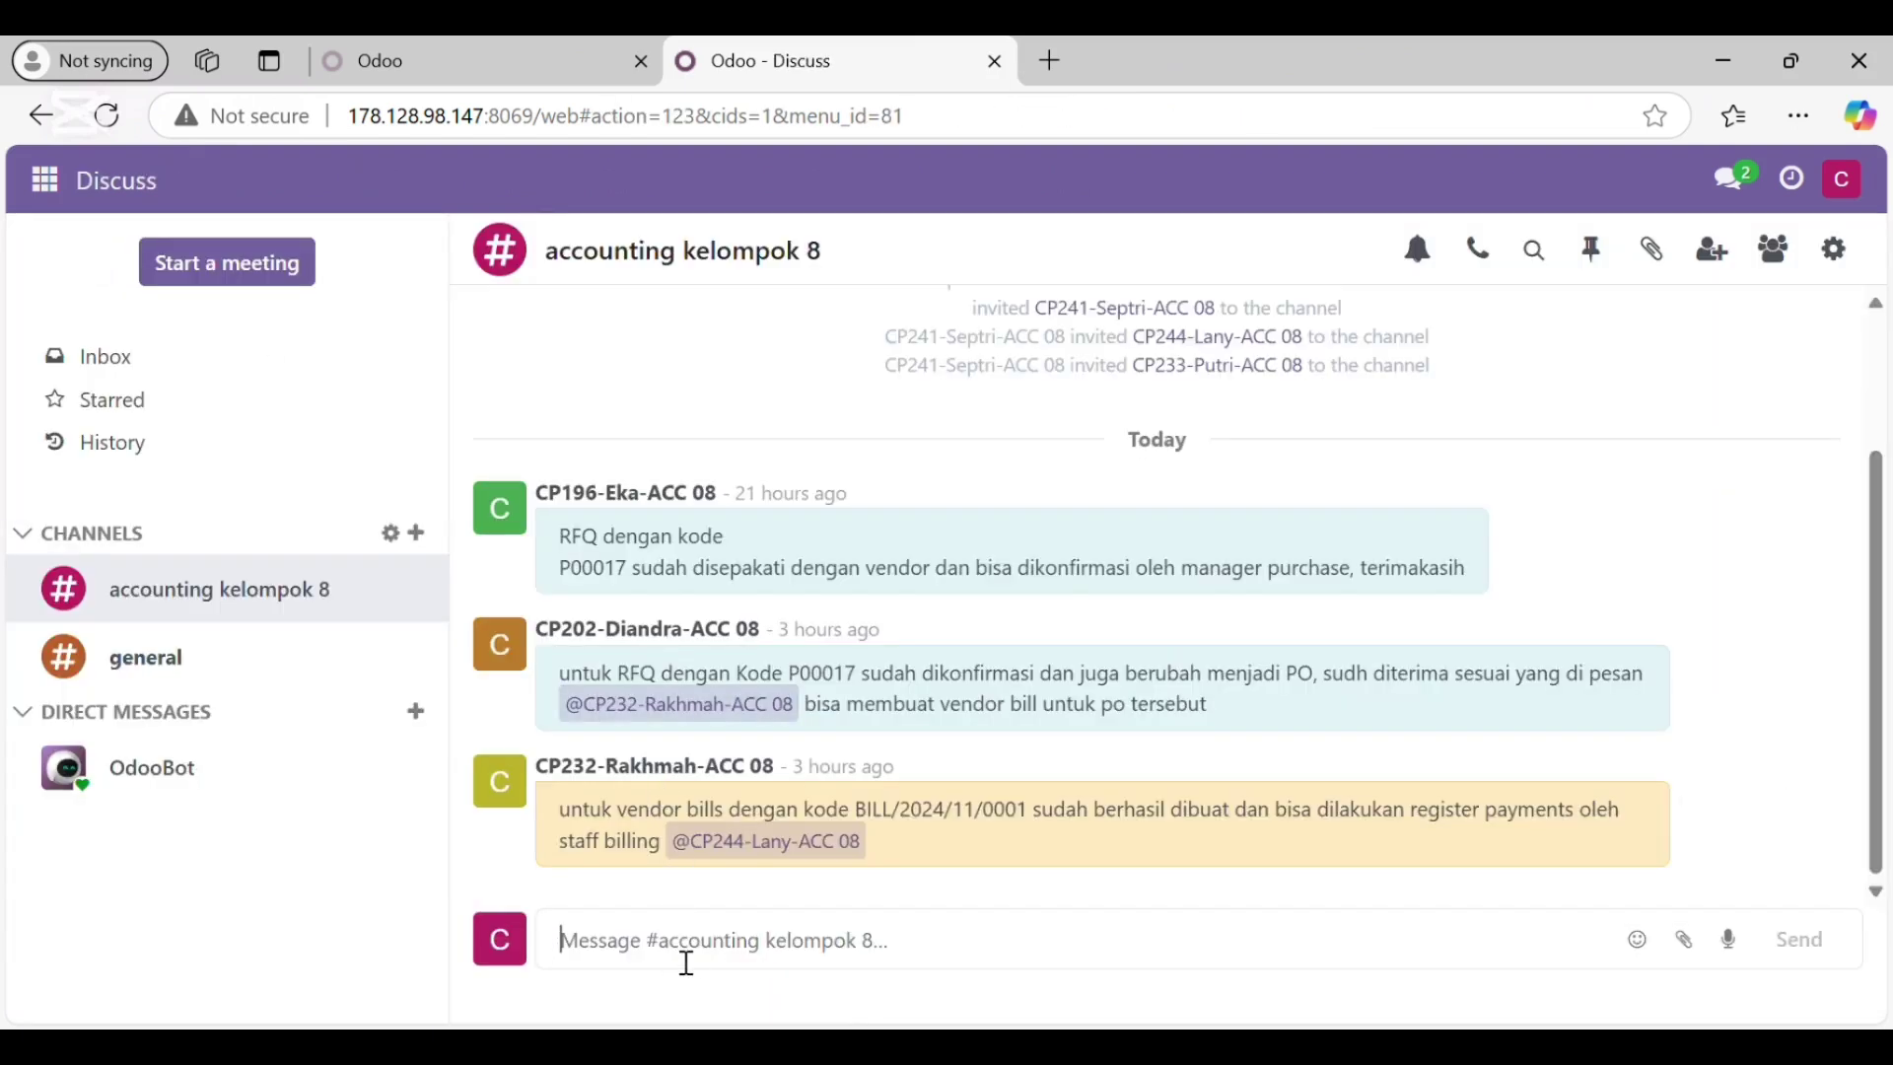
Step: Post in accounting kelompok 8 that BILL/2024/11/0001 was paid via Bank, @-mentioning a teammate
text(pe)
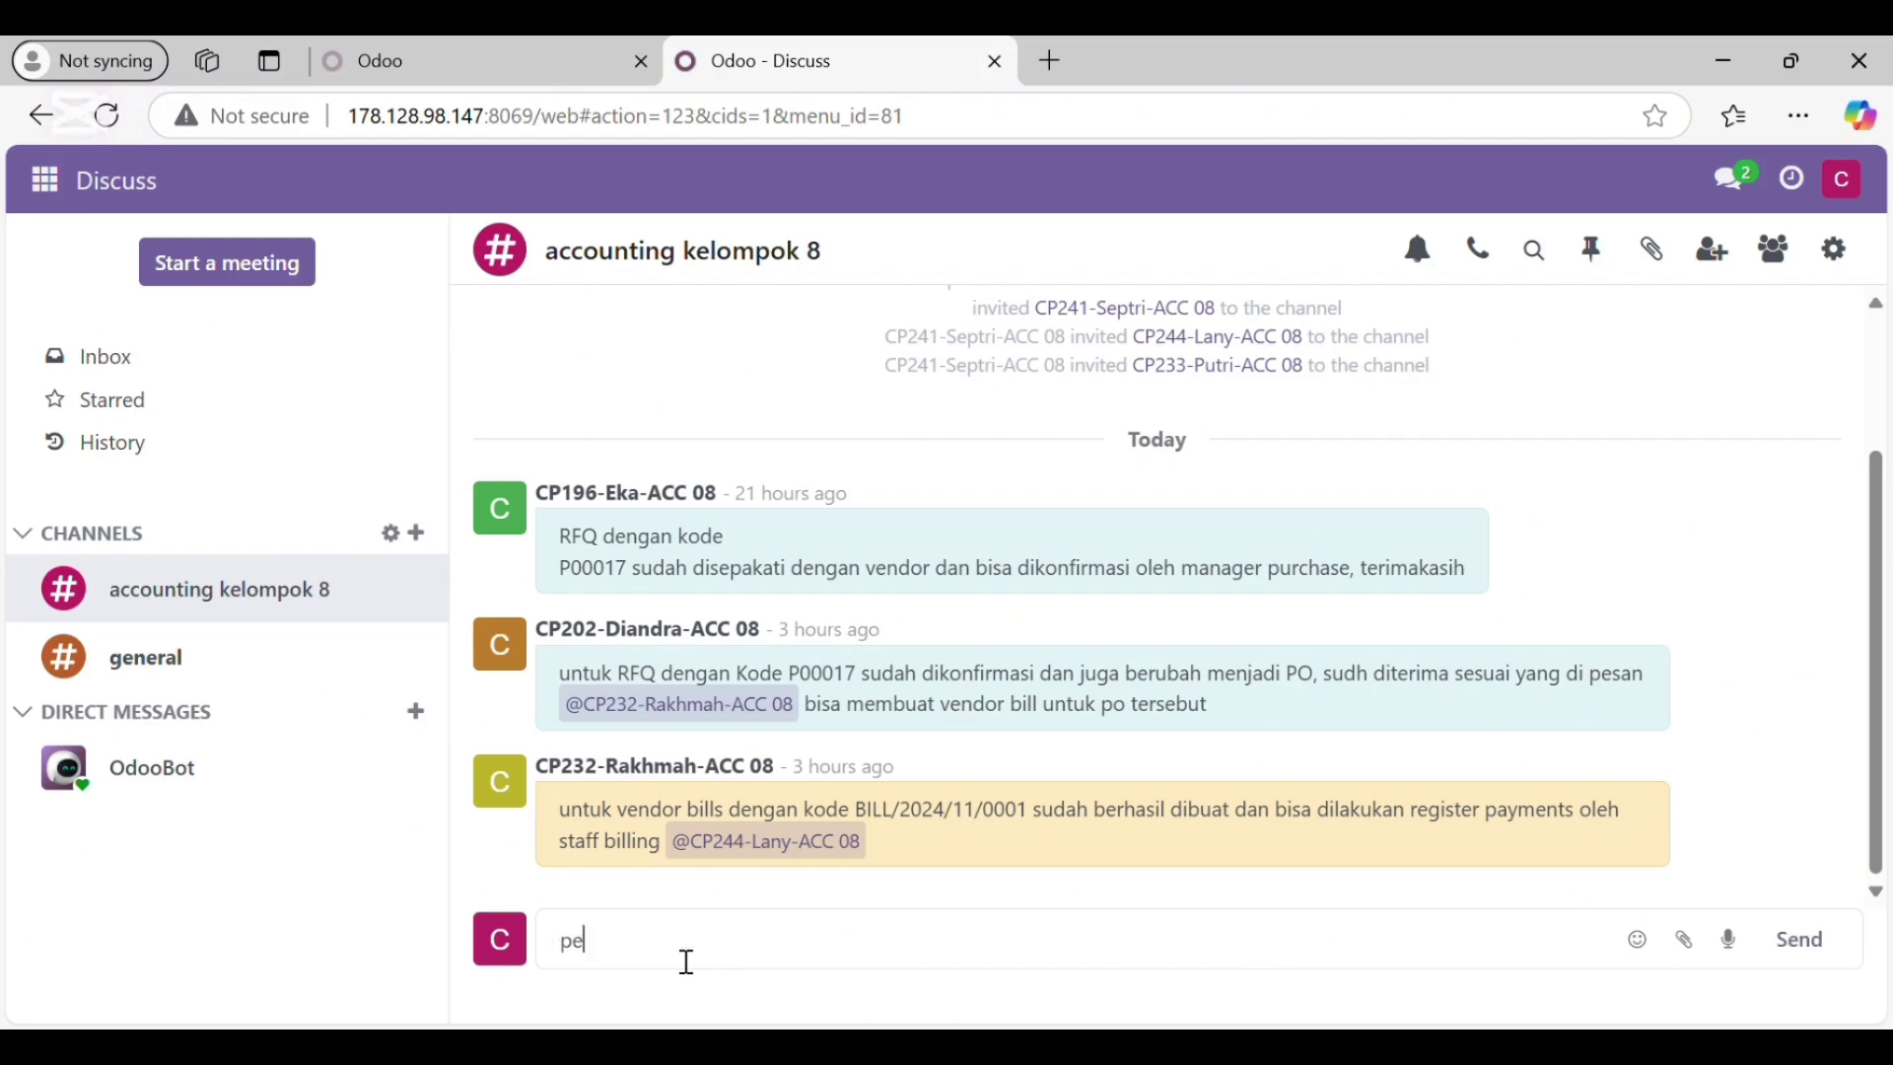
text(mbayaran un)
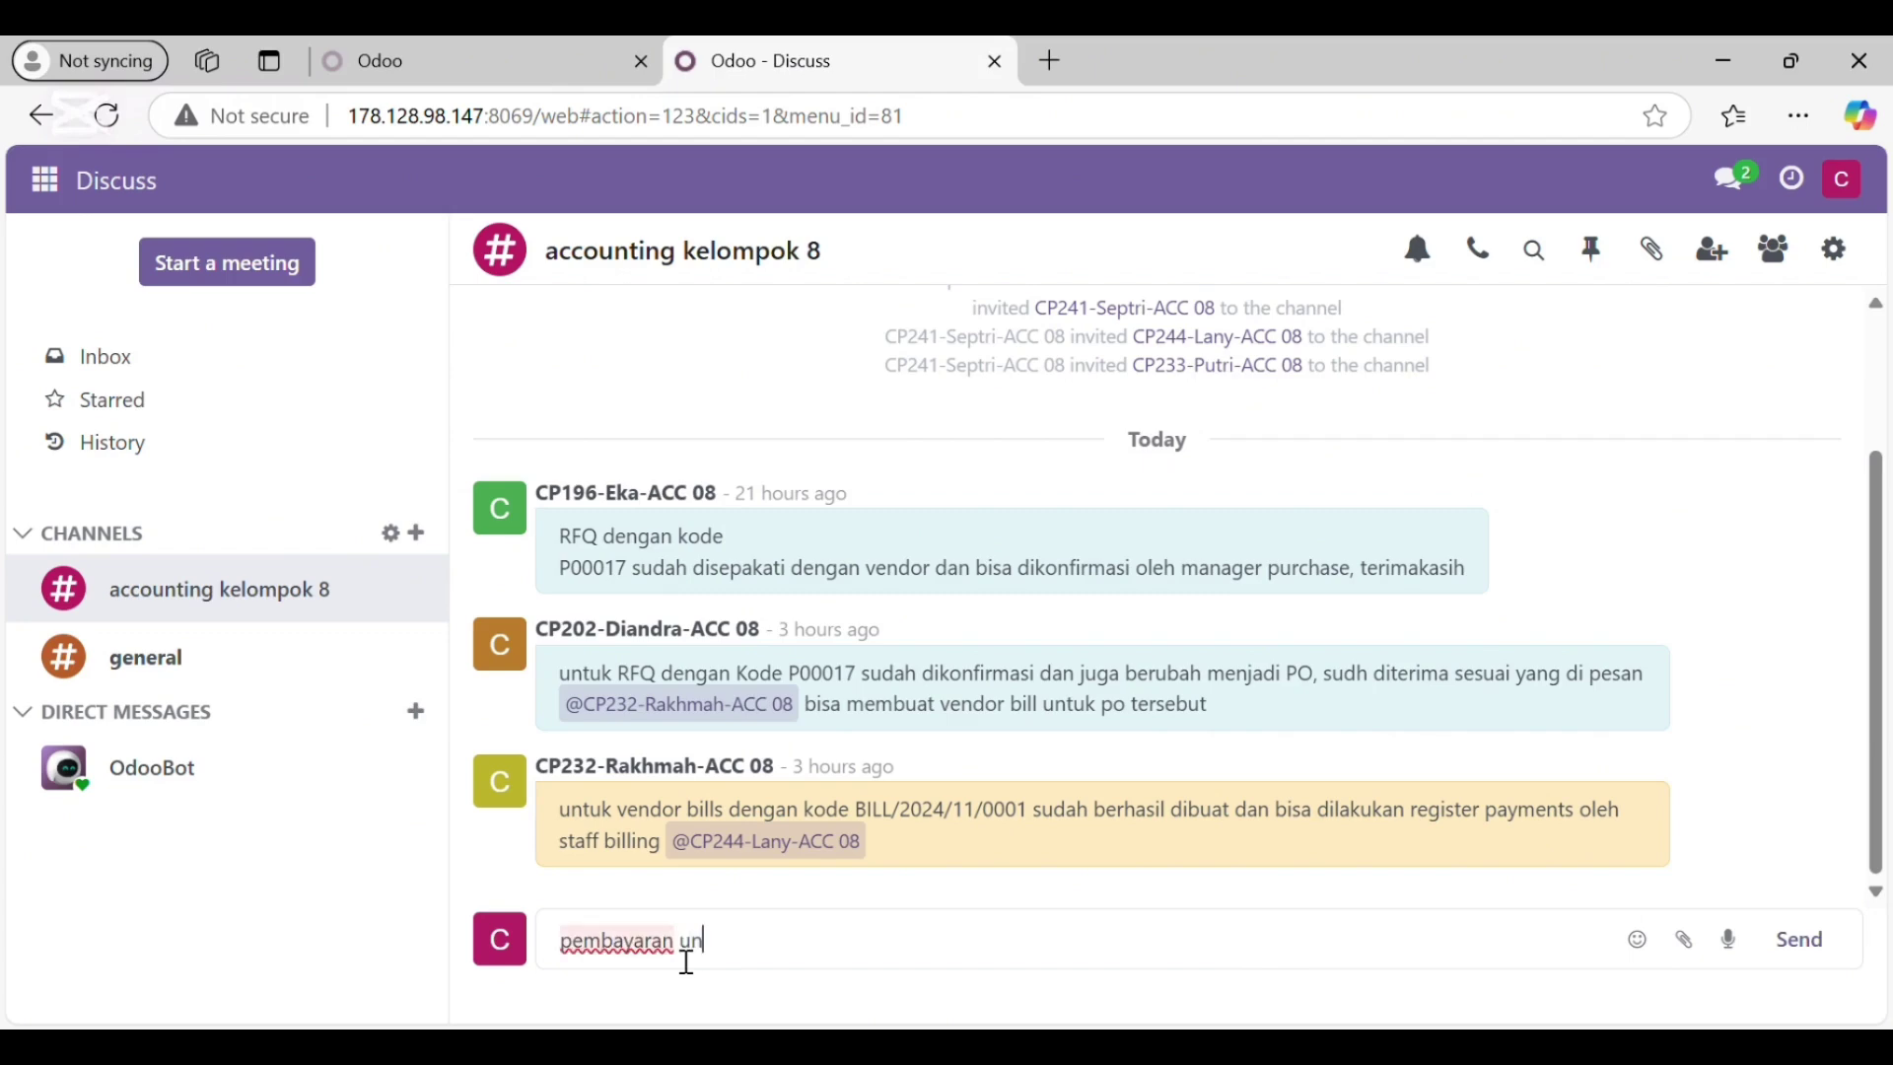
text(tuk vendor Bill)
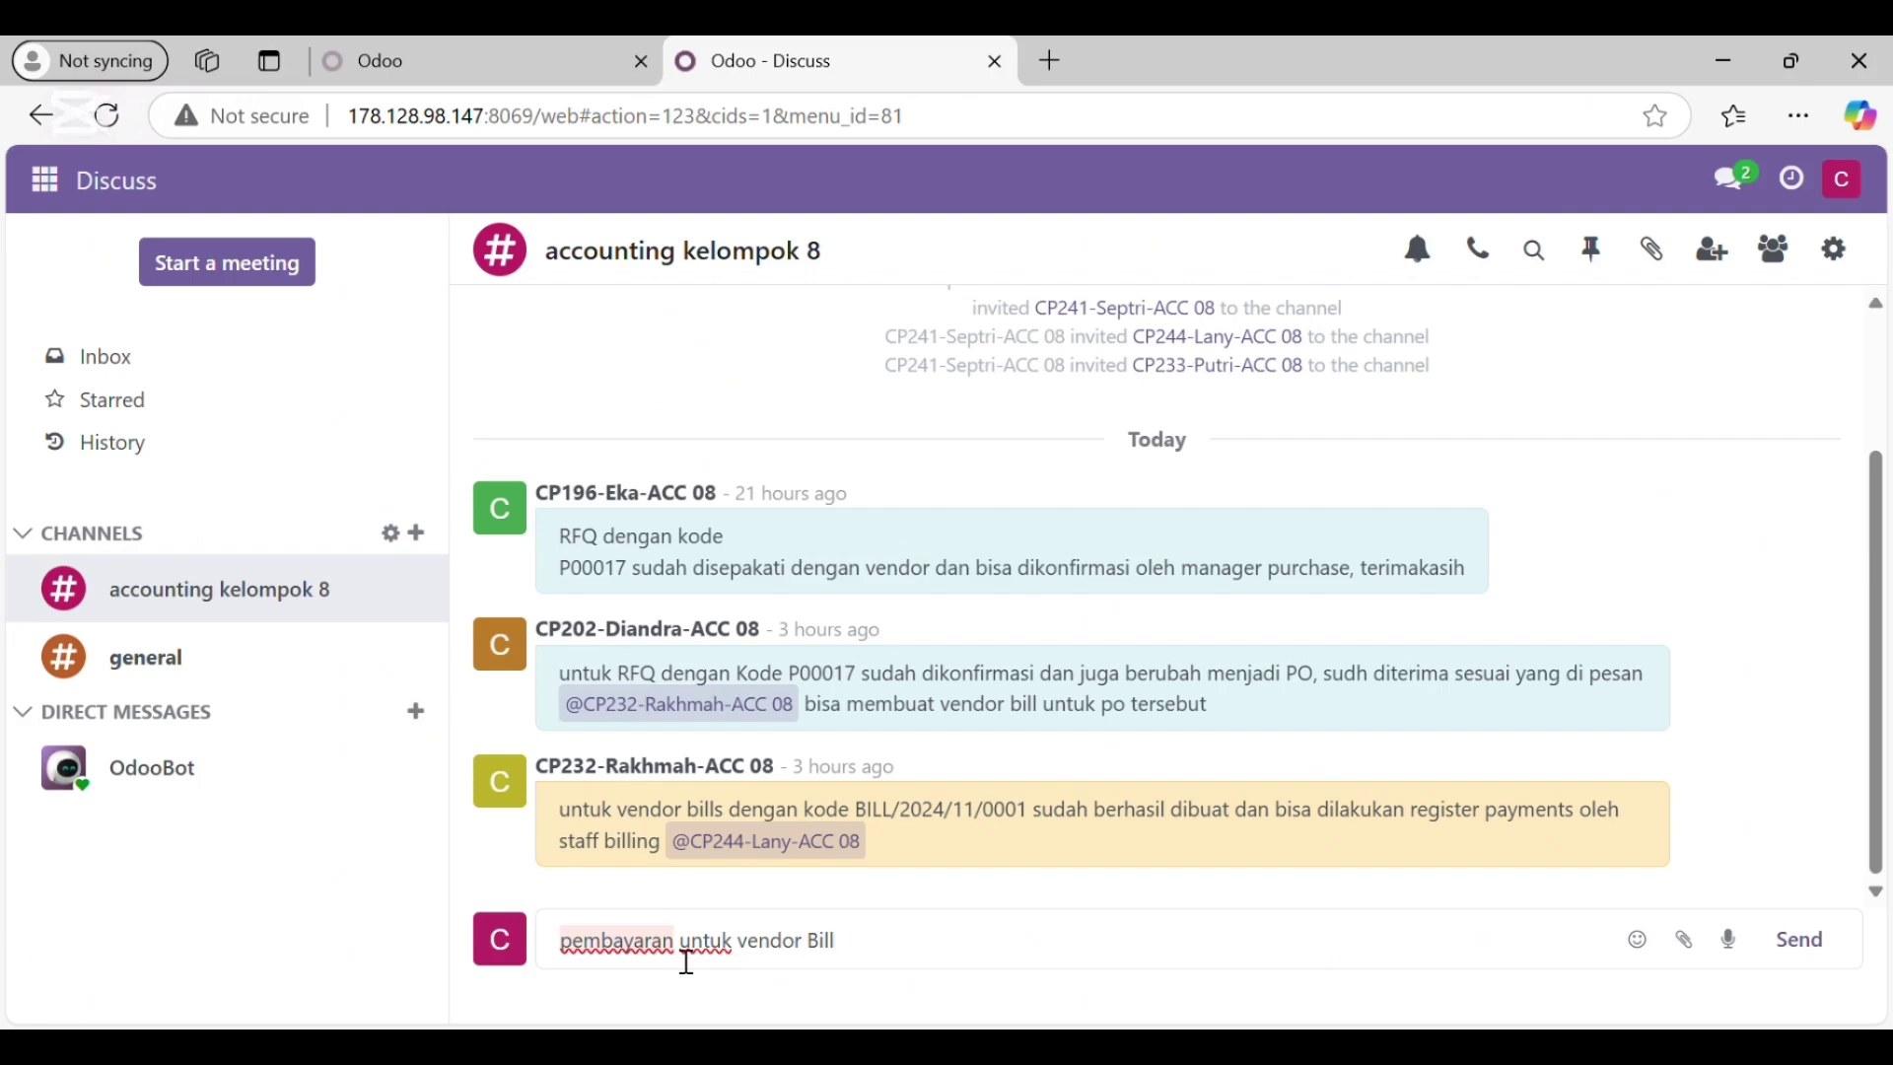
text( dengan)
text( kode )
text(BI)
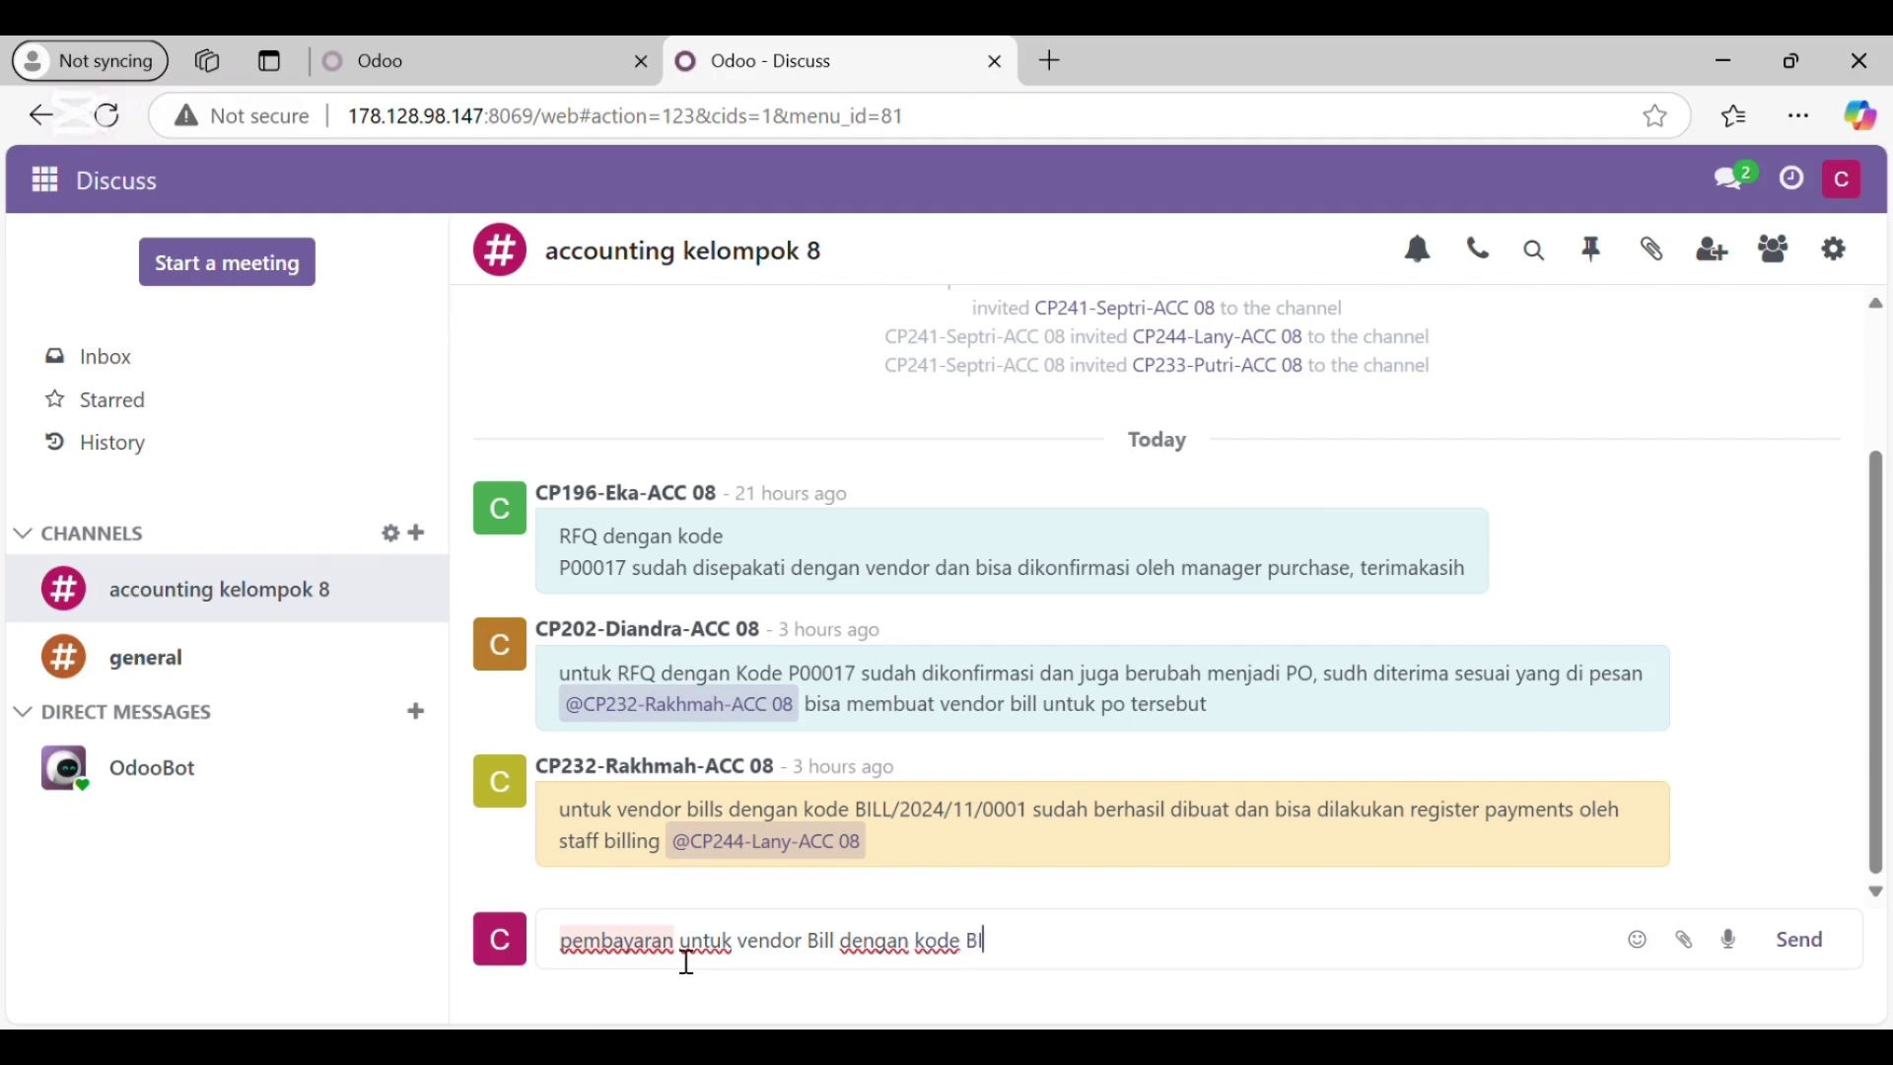
text(LL/2024)
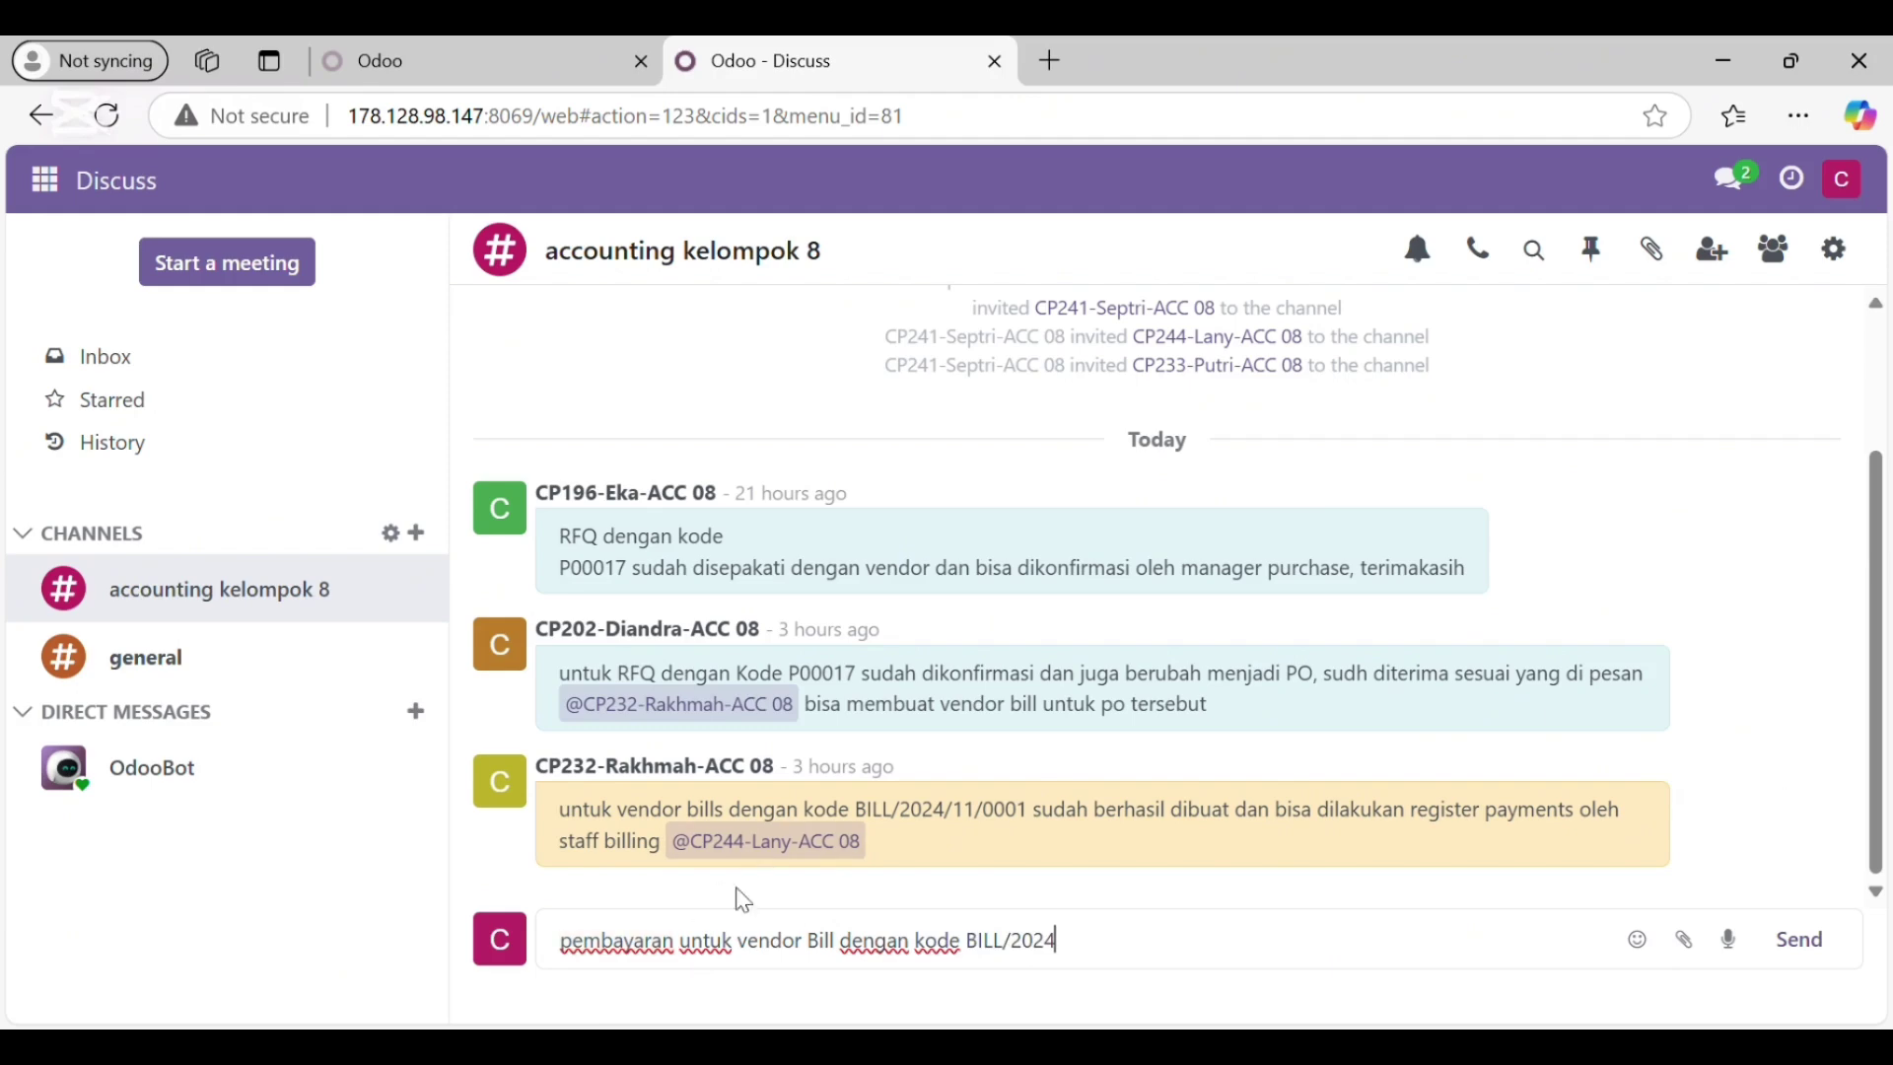
text(/11/)
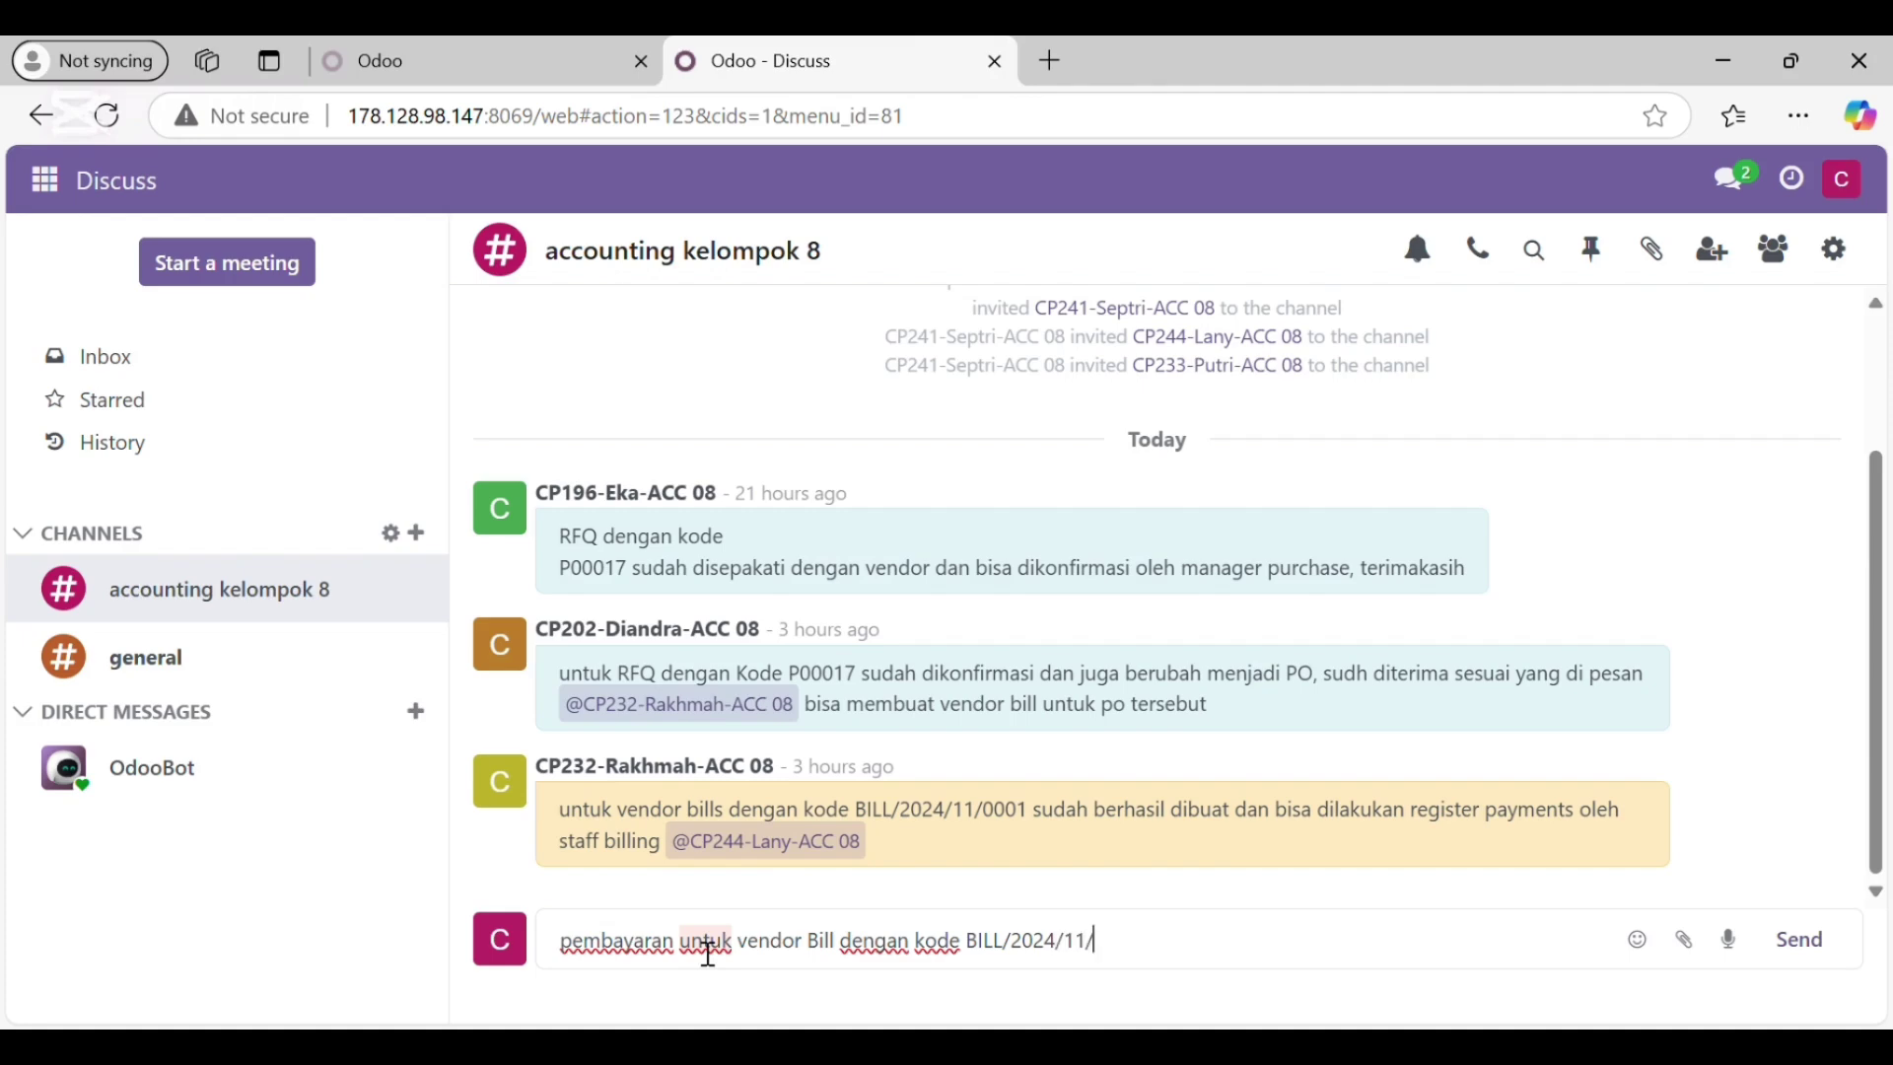
text(0001)
text(telah berhasil)
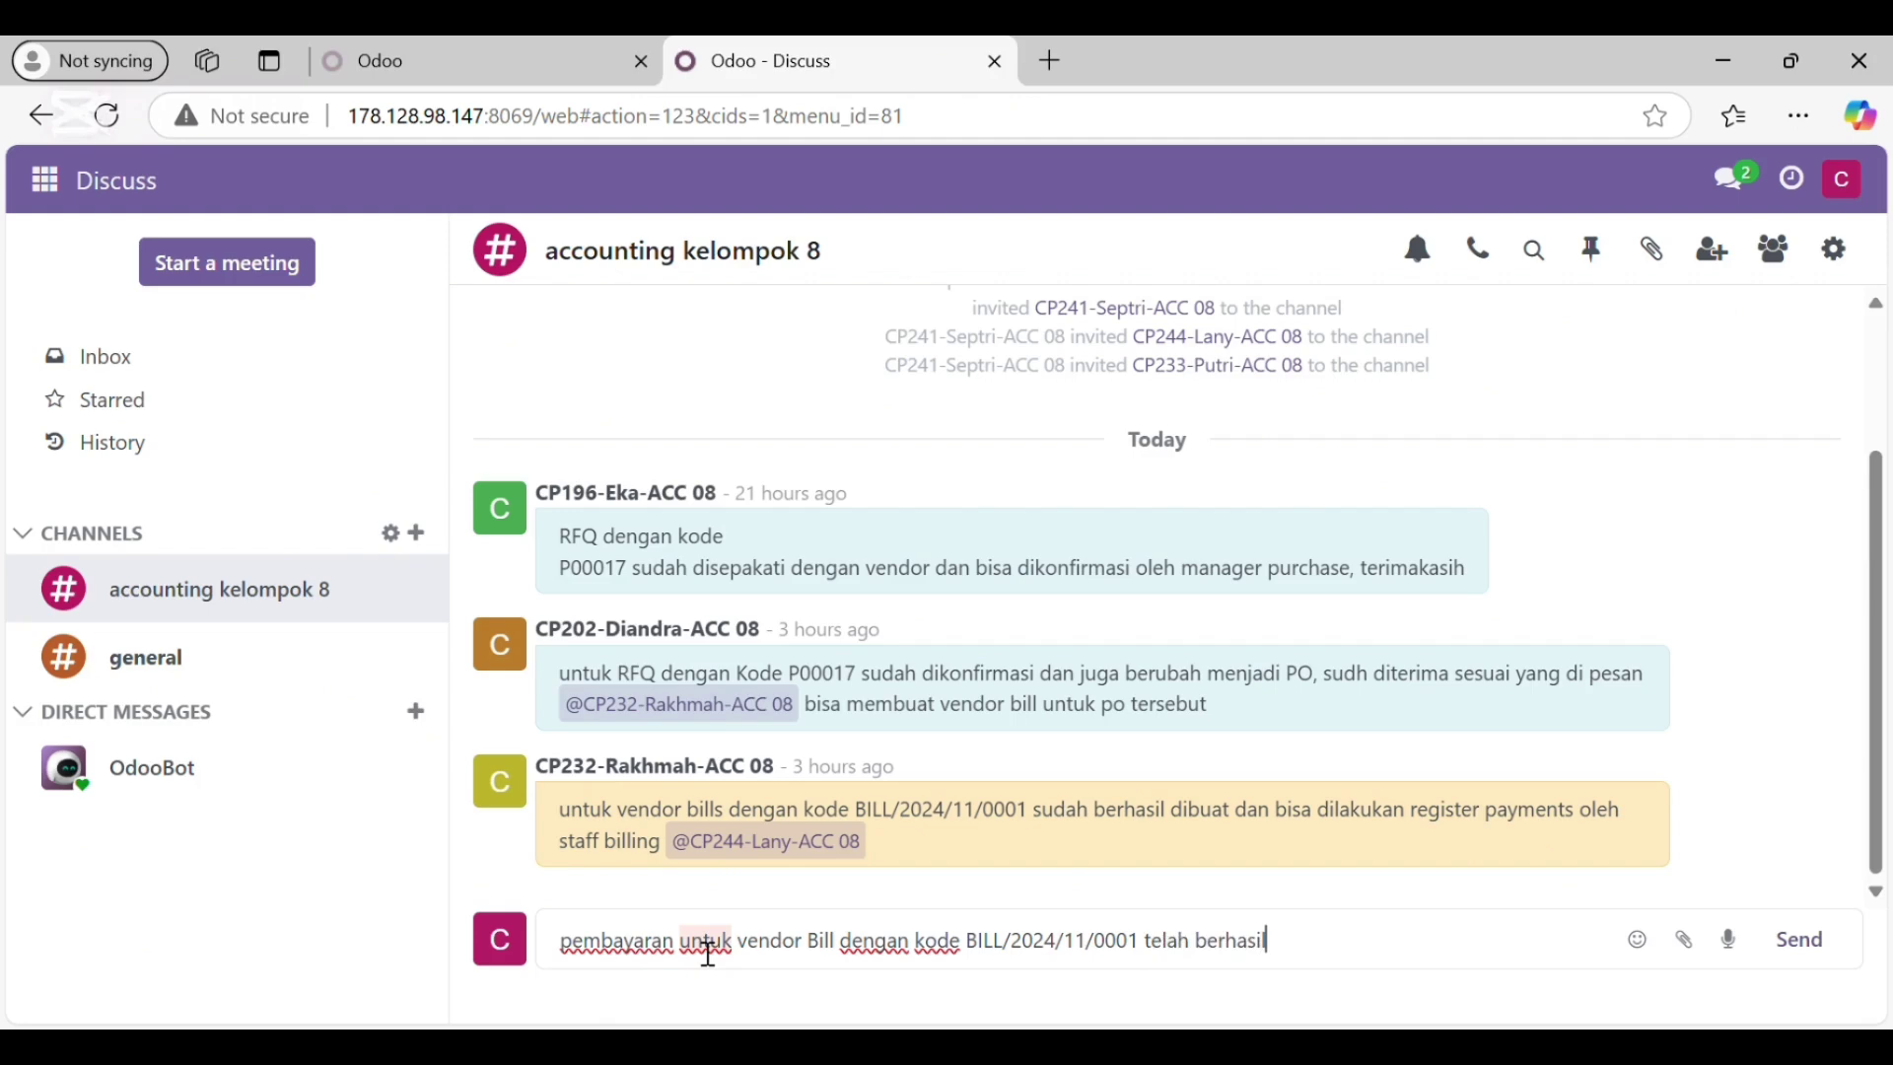
text( denga)
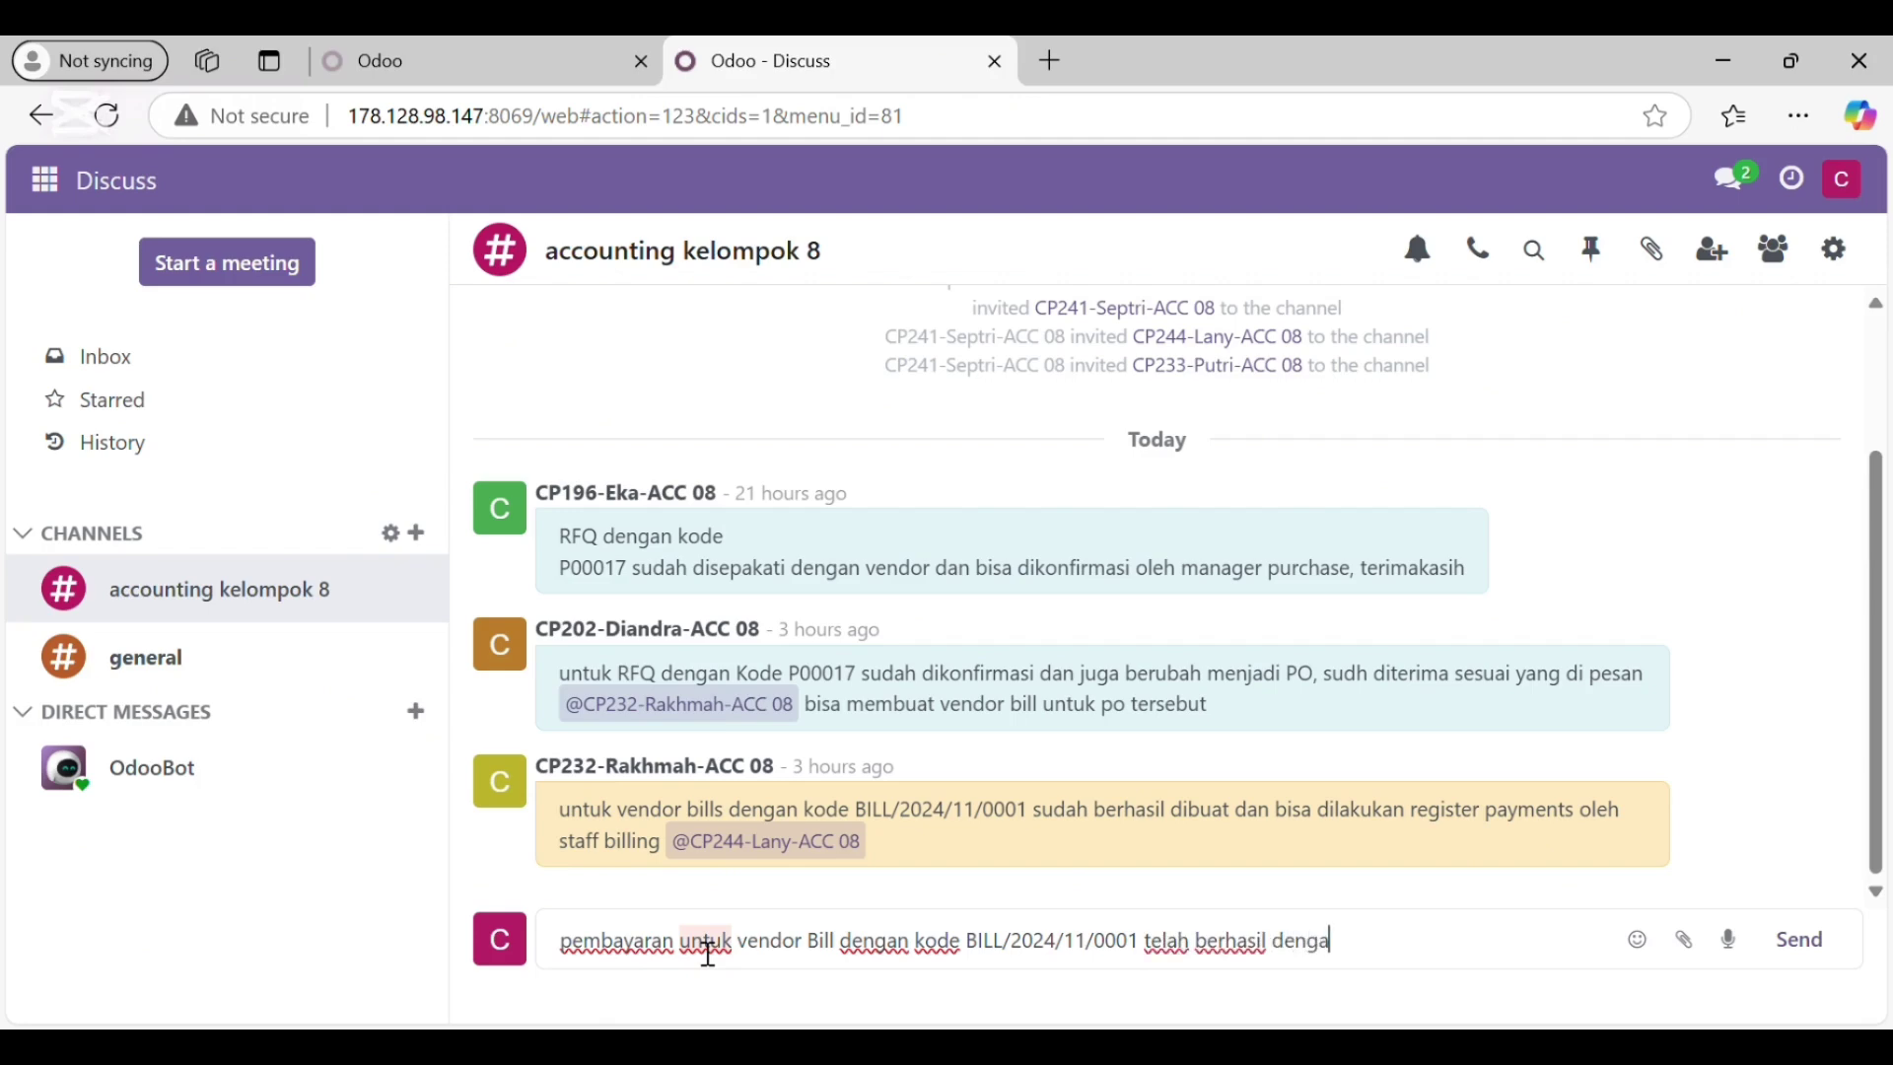
text(n)
key(BackSpace)
key(BackSpace)
key(BackSpace)
key(BackSpace)
key(BackSpace)
key(BackSpace)
key(BackSpace)
text(menggunakan Ba)
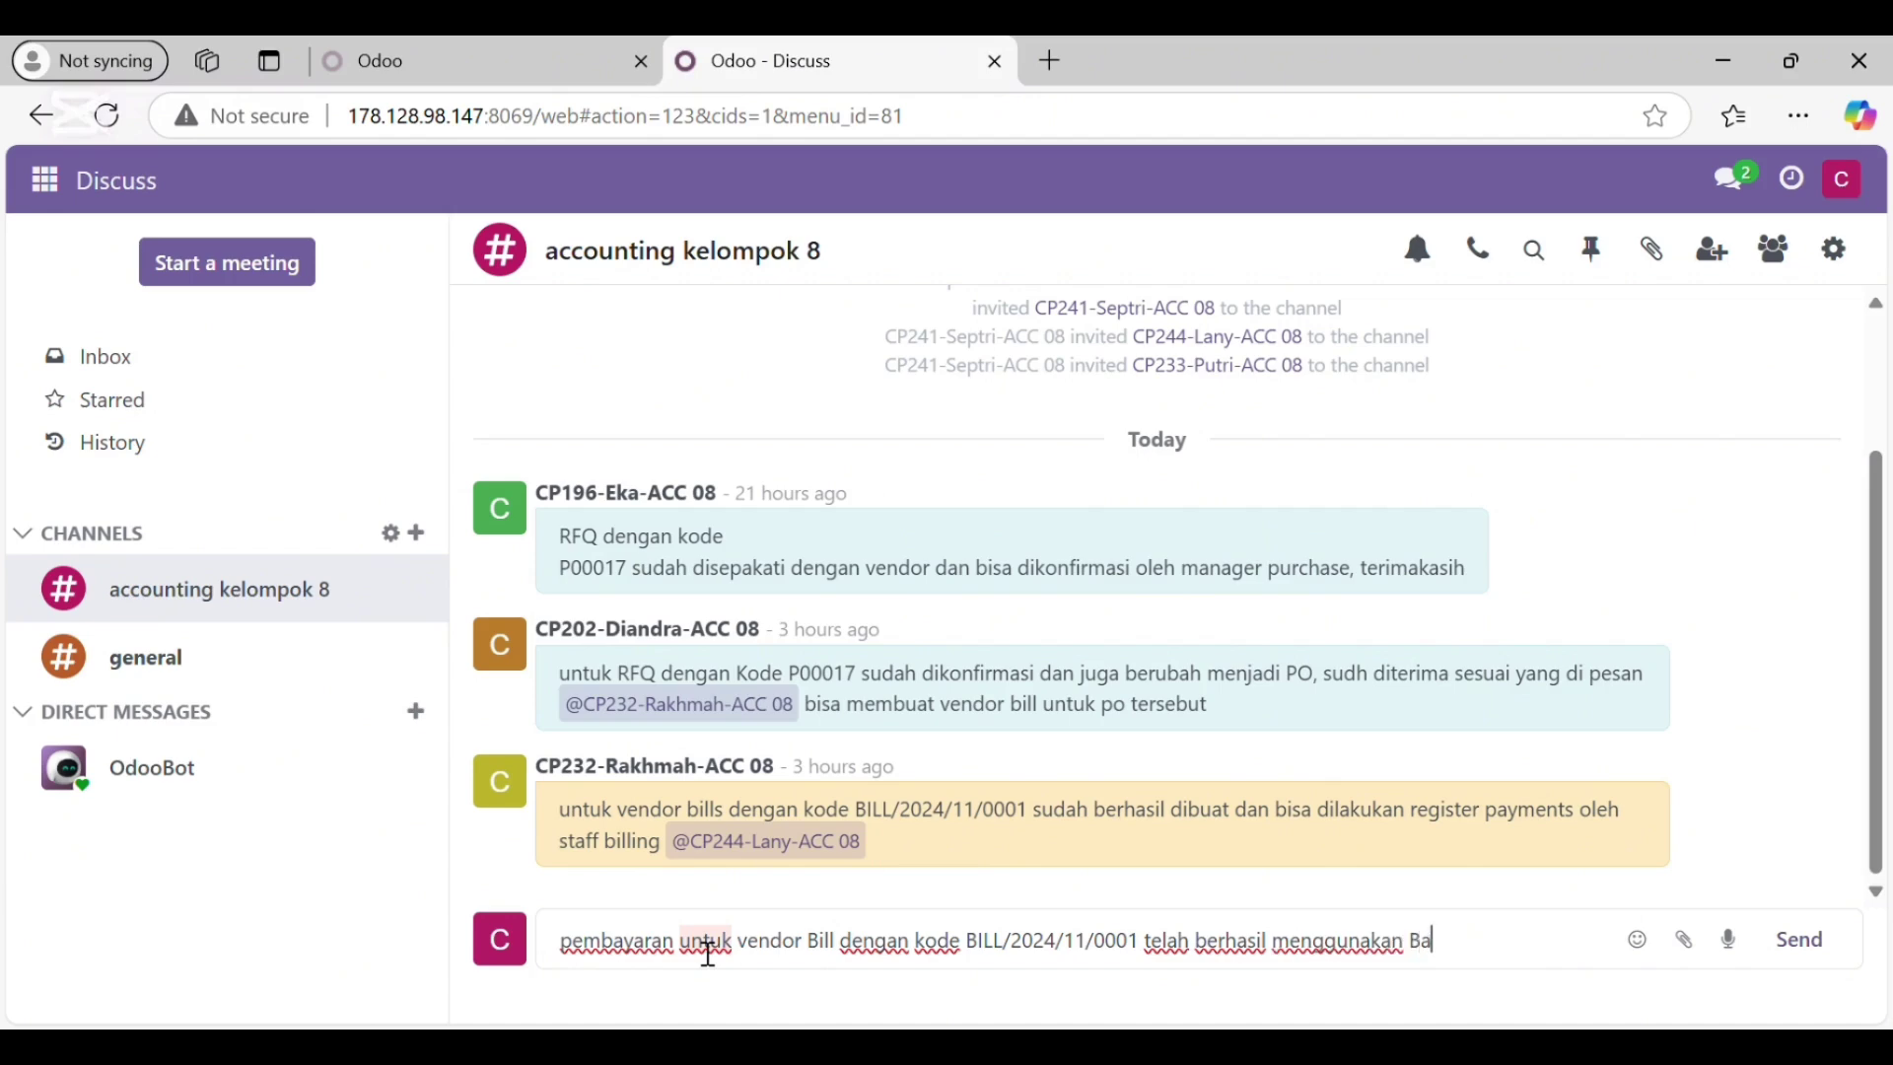
text(nk. @)
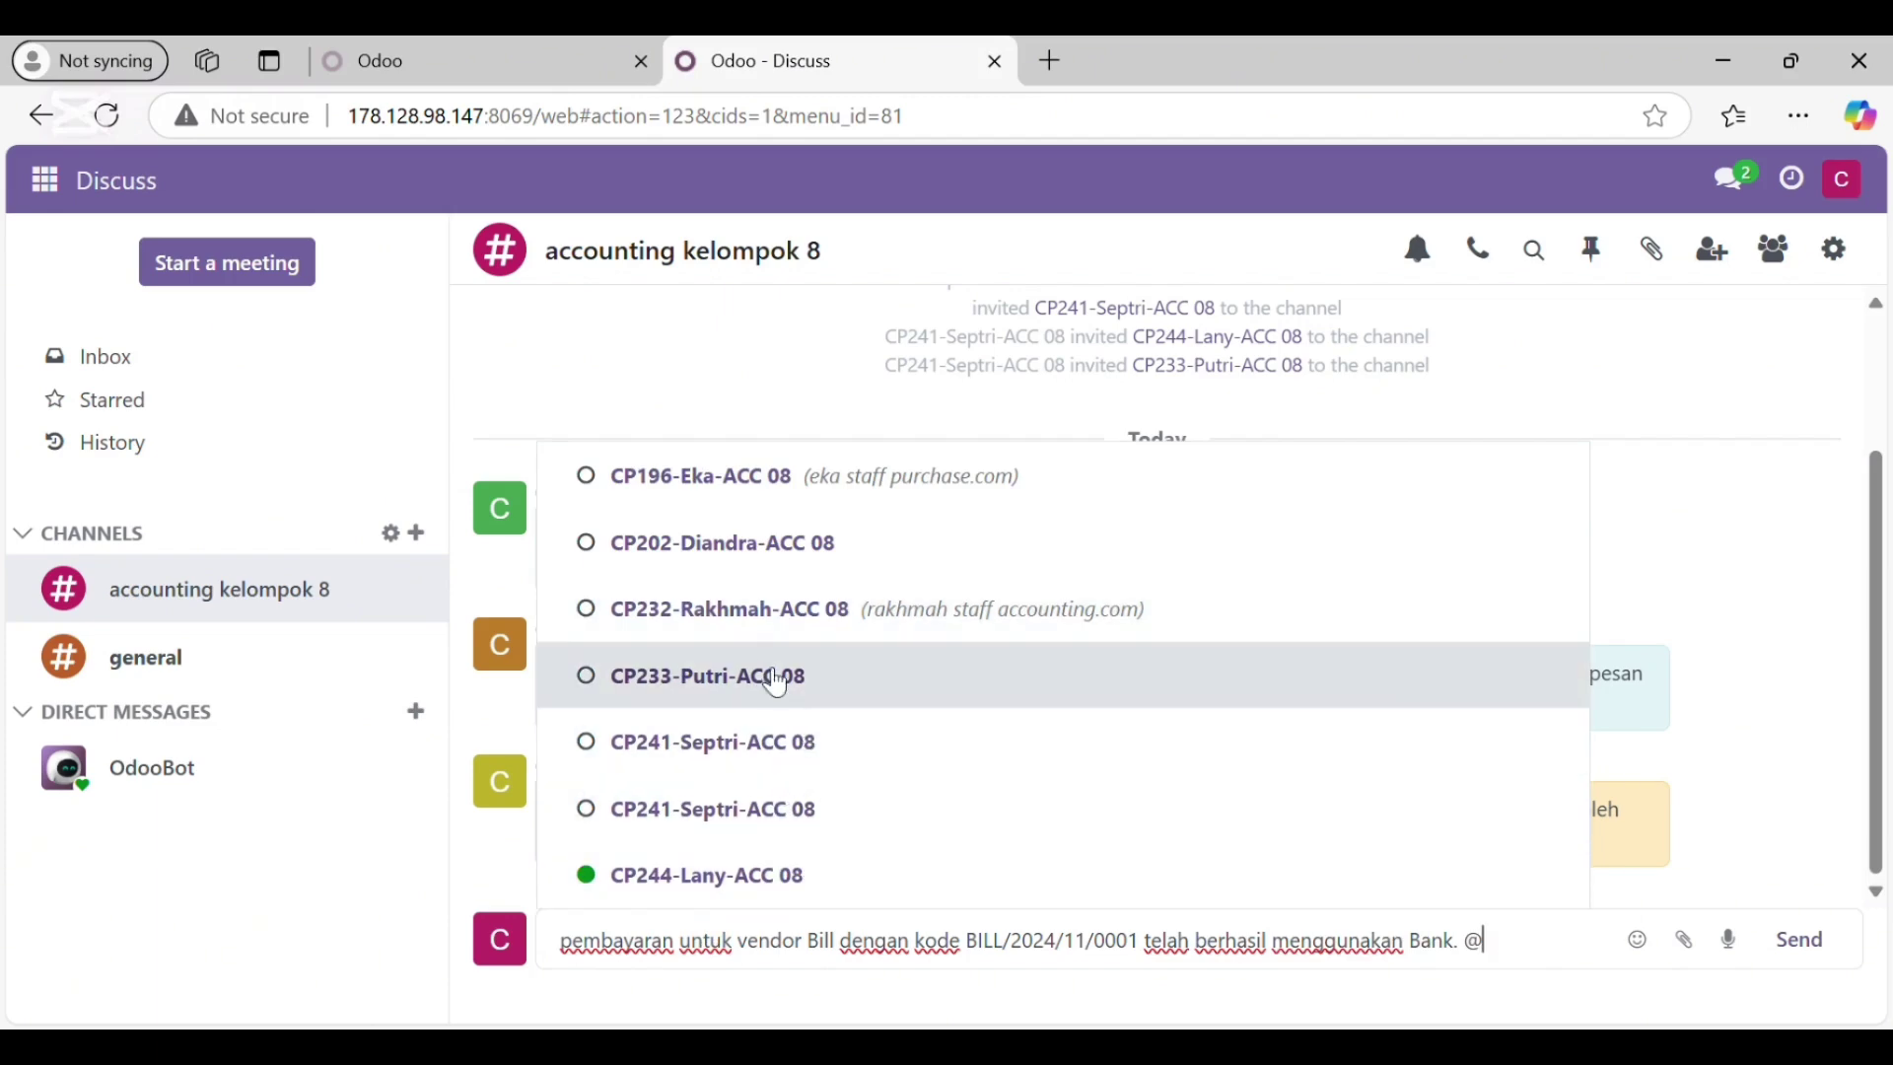
click(740, 673)
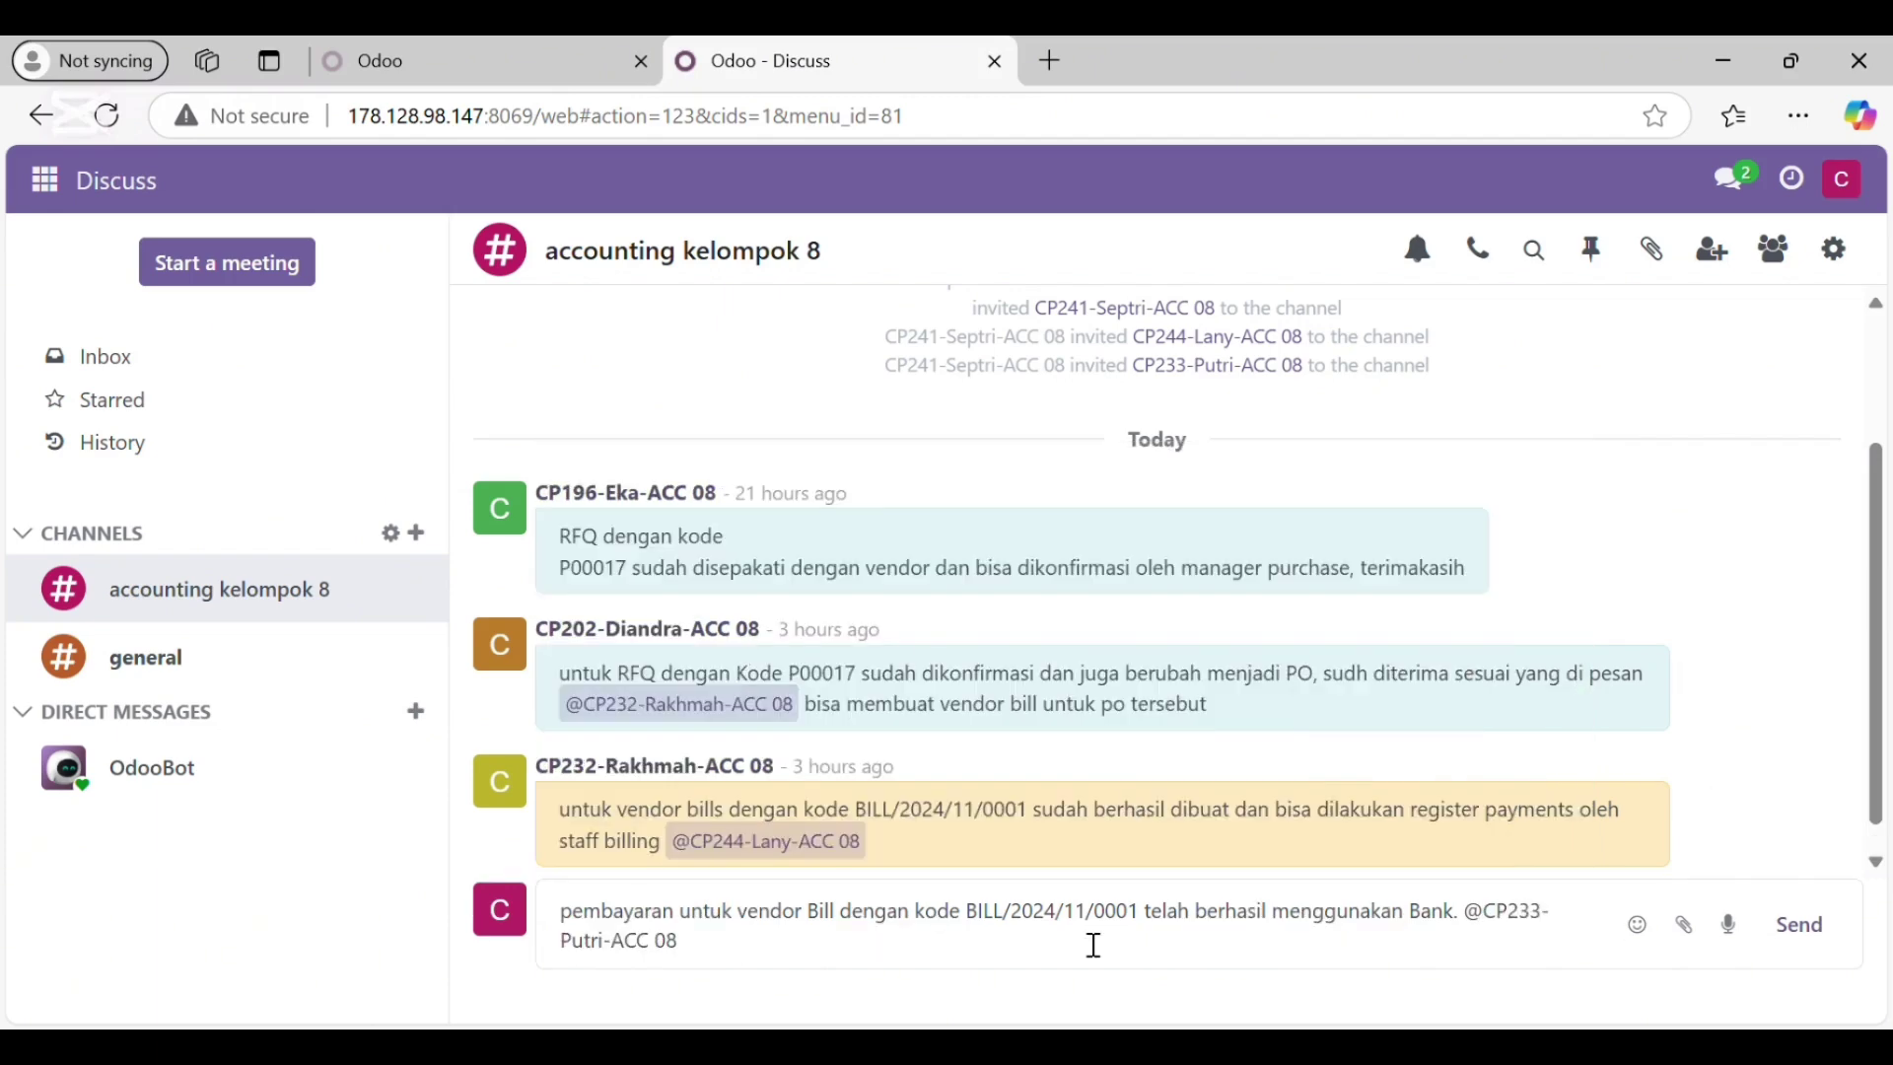
click(1810, 934)
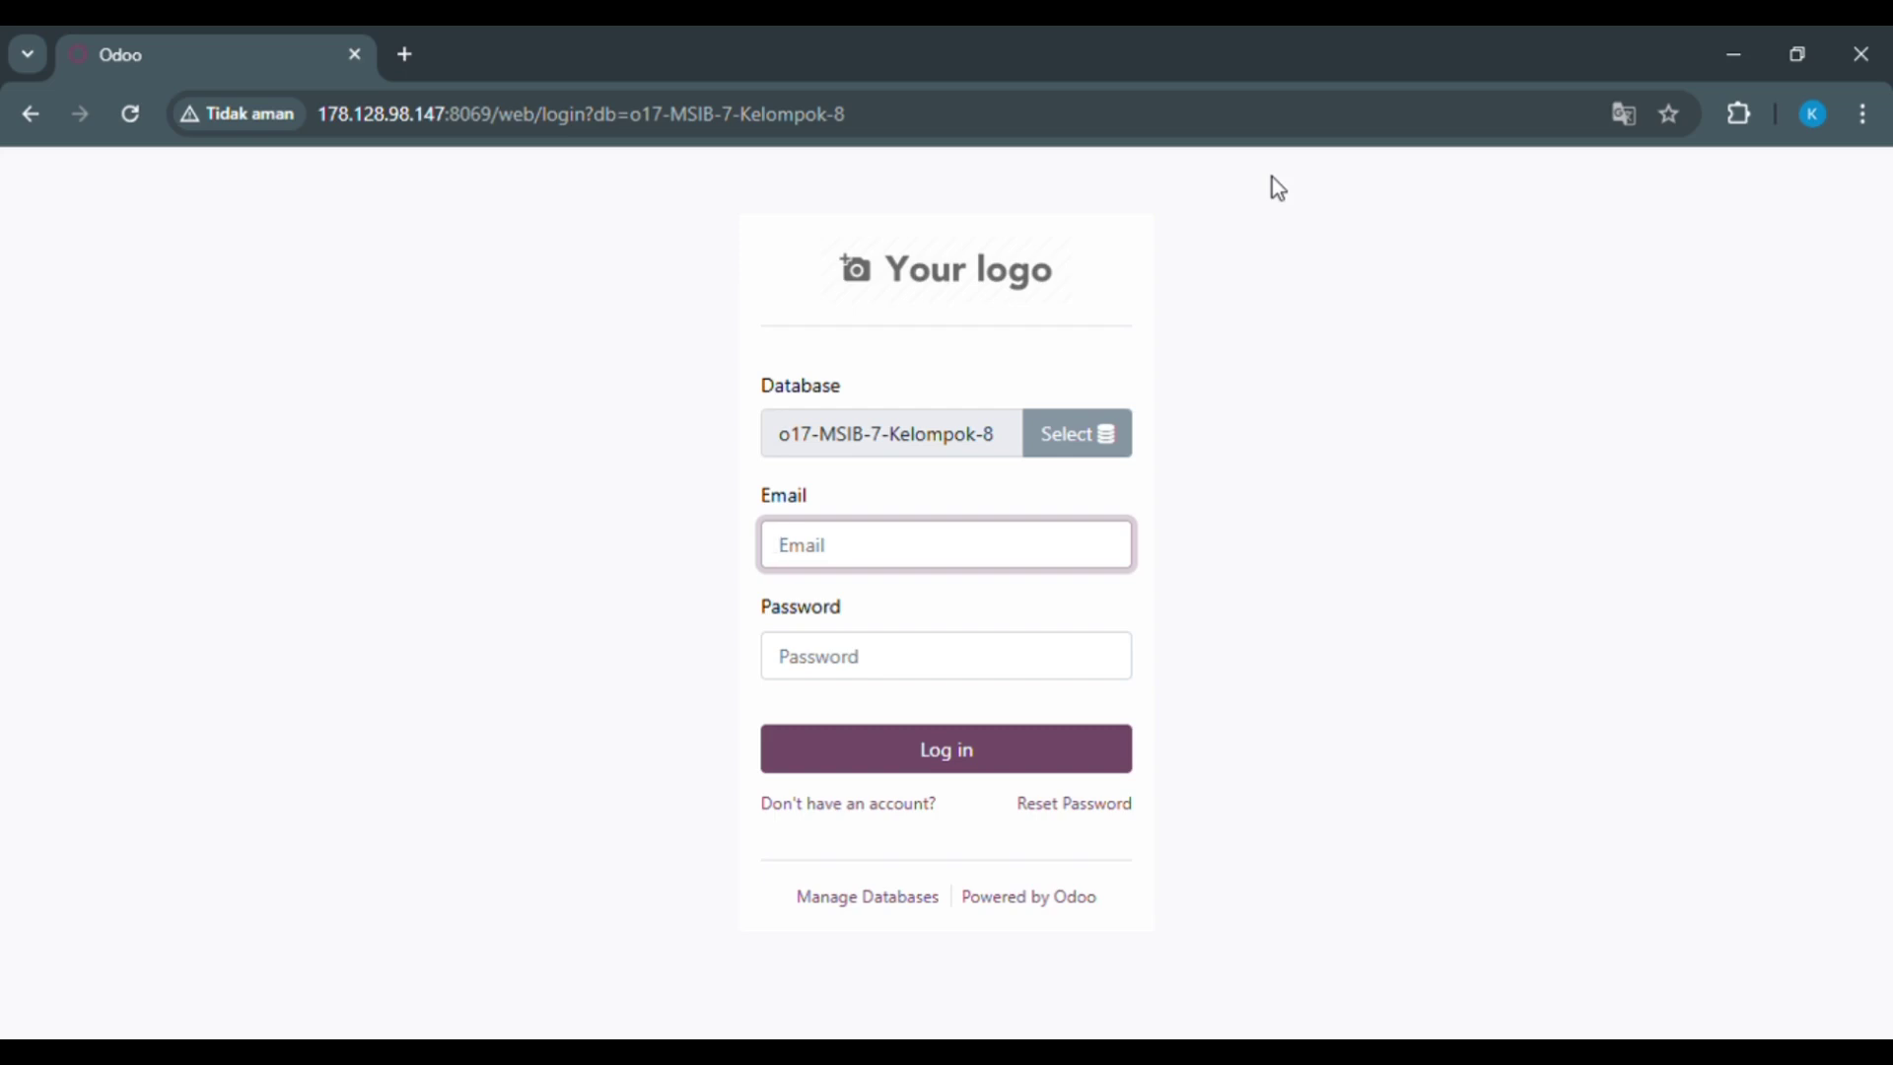
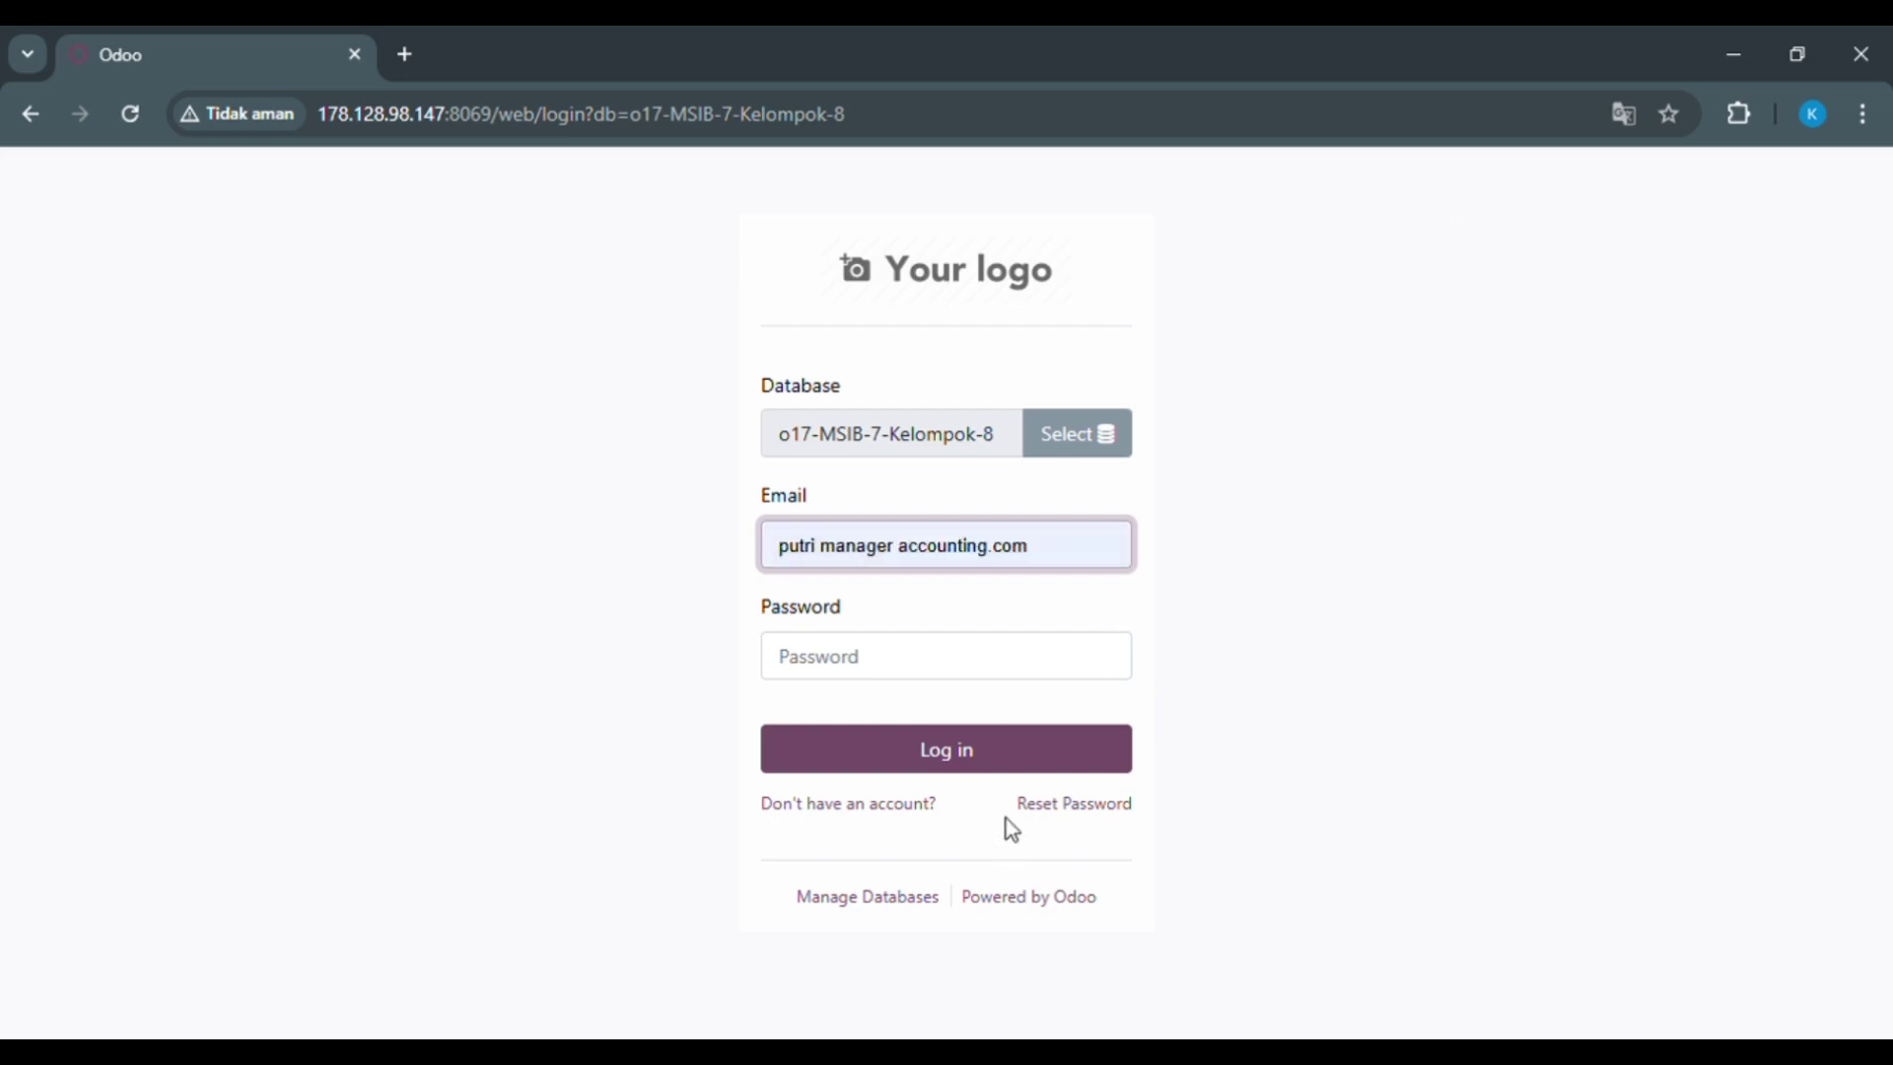
Step: Log in to Odoo as the accounting manager using the saved e-mail and account password
click(1006, 818)
click(900, 655)
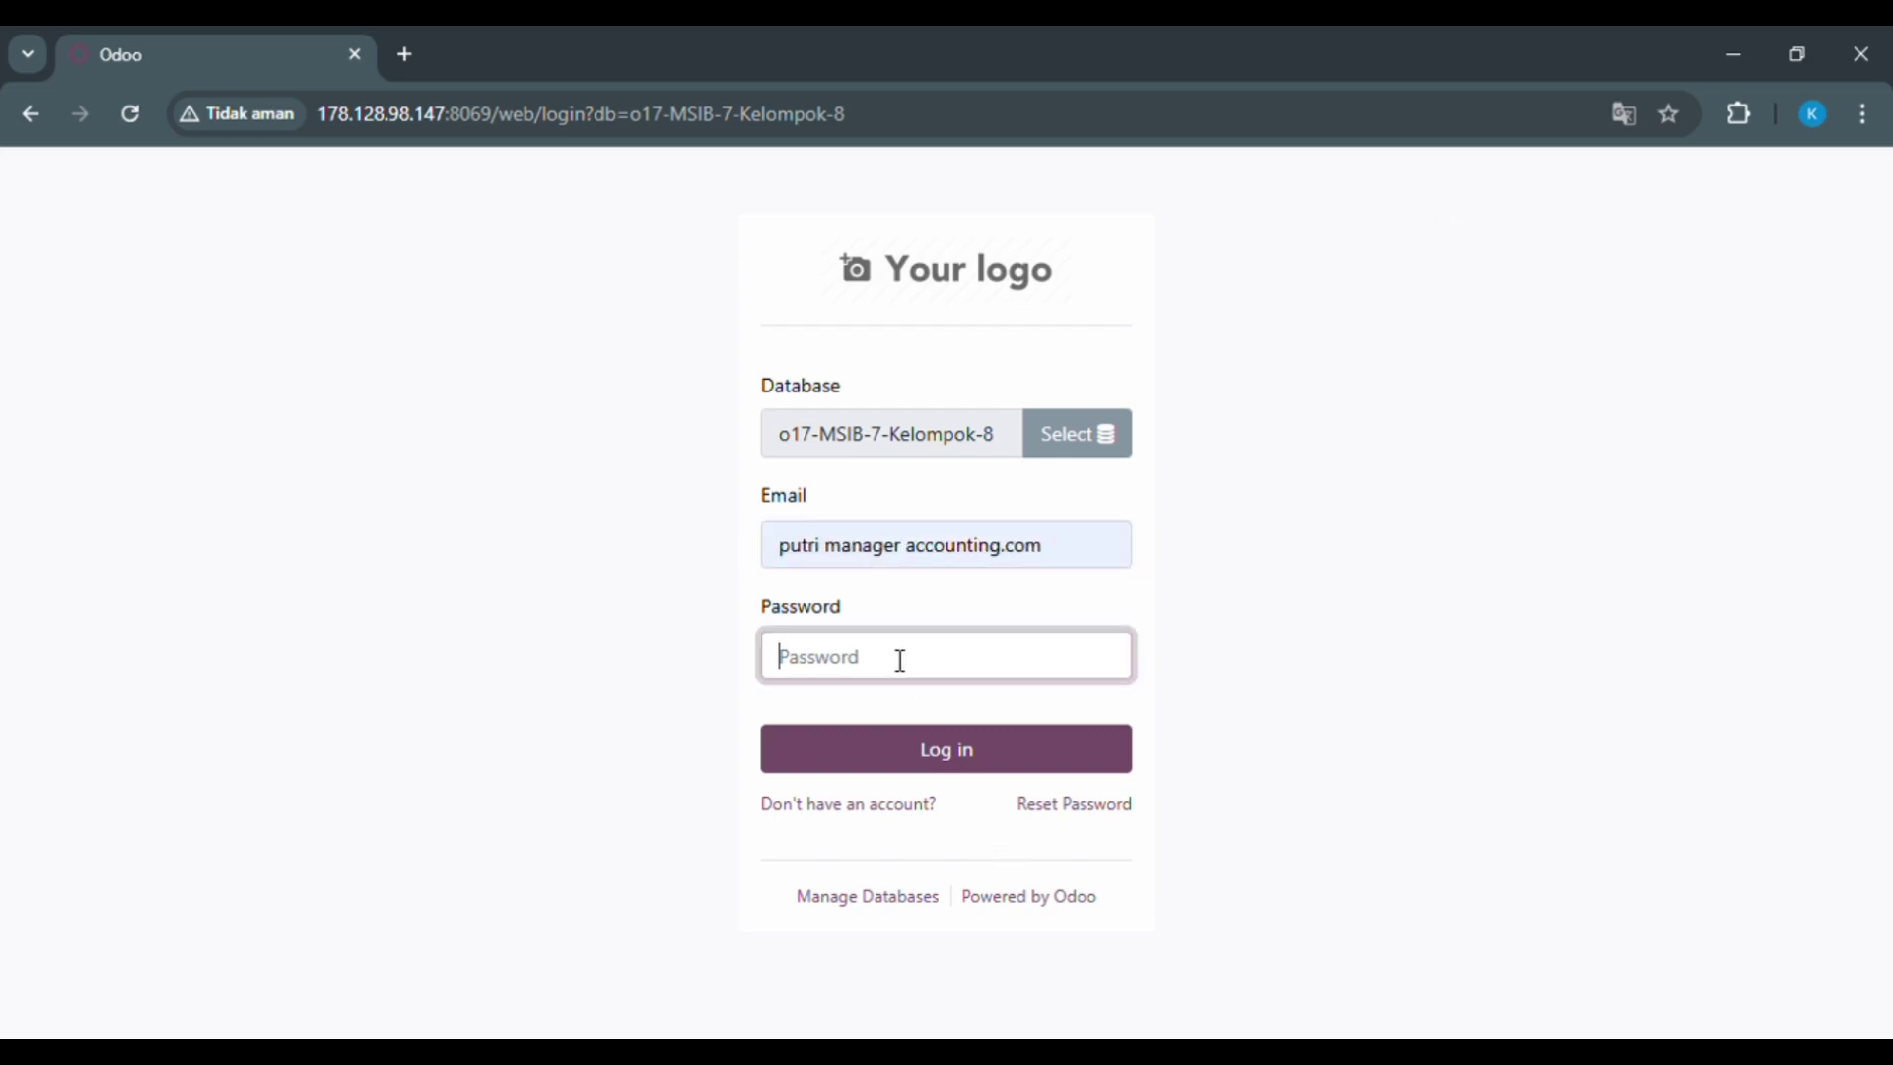
text(1)
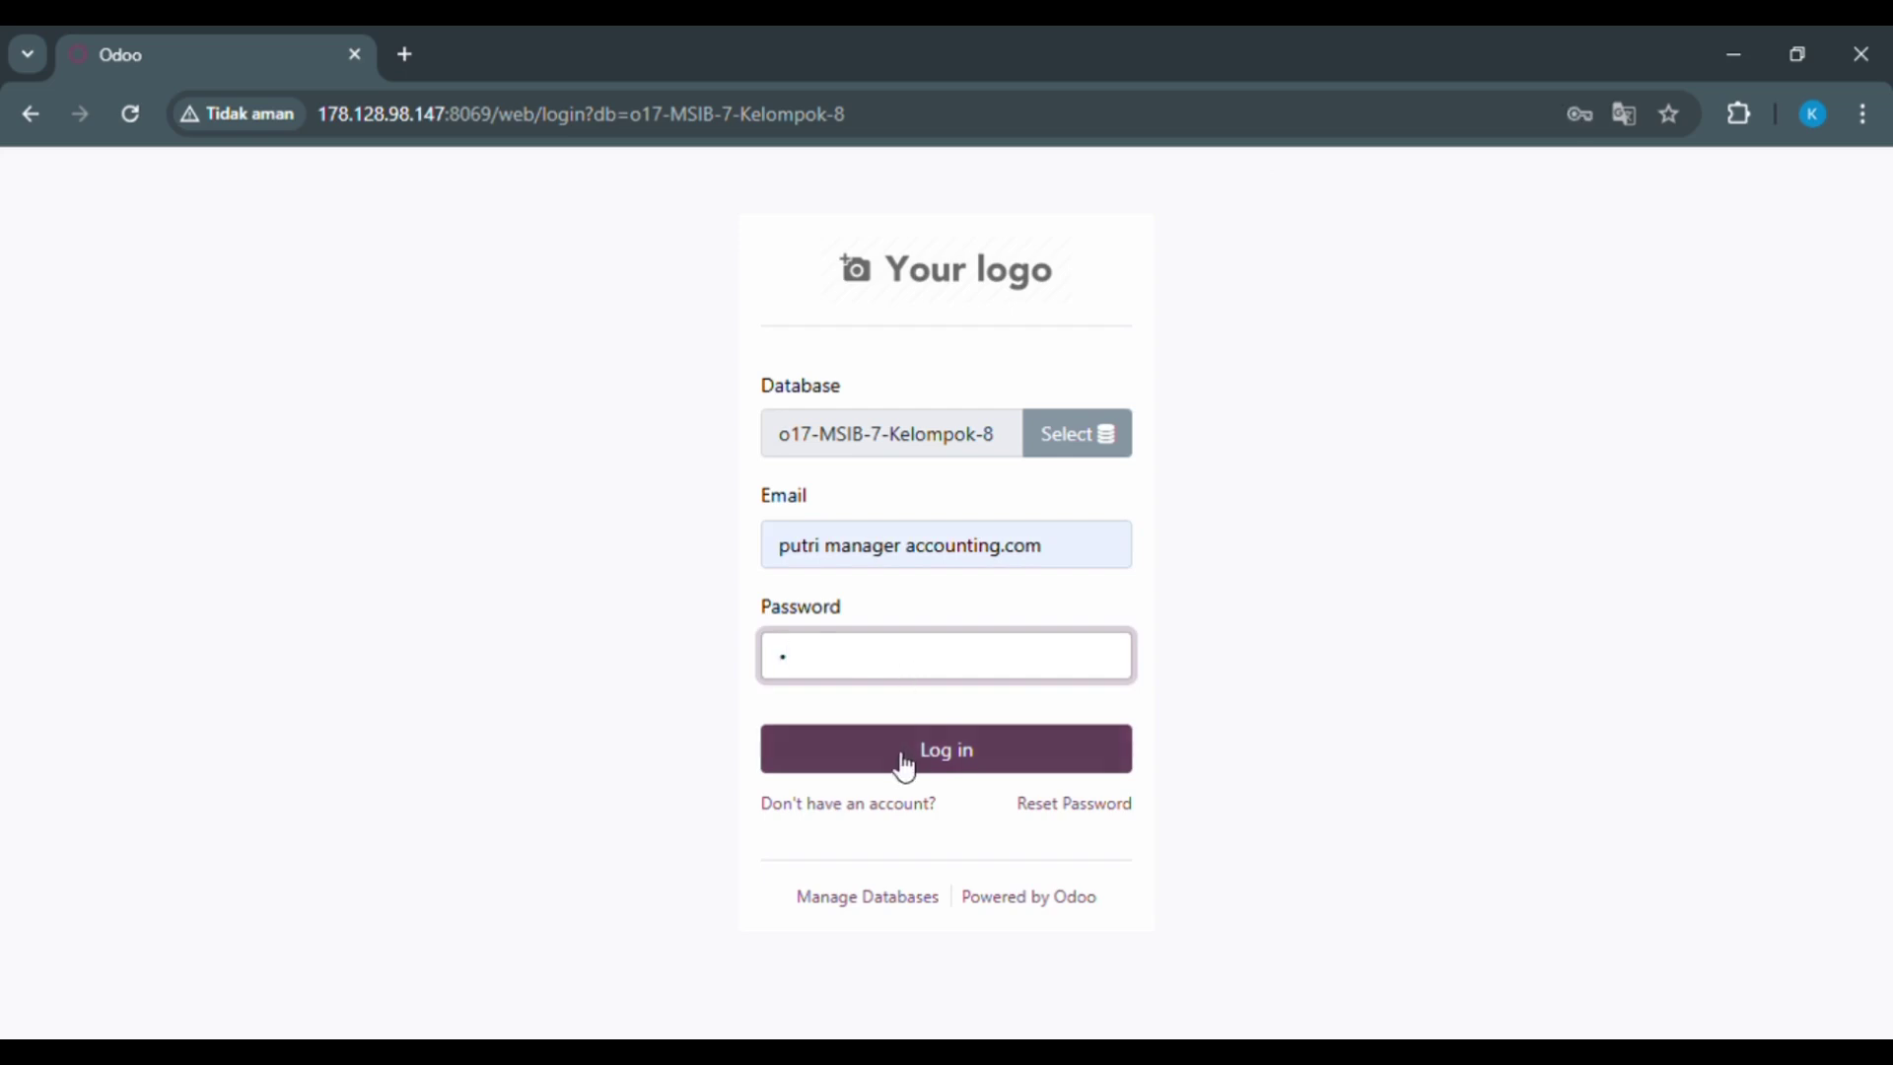
click(900, 768)
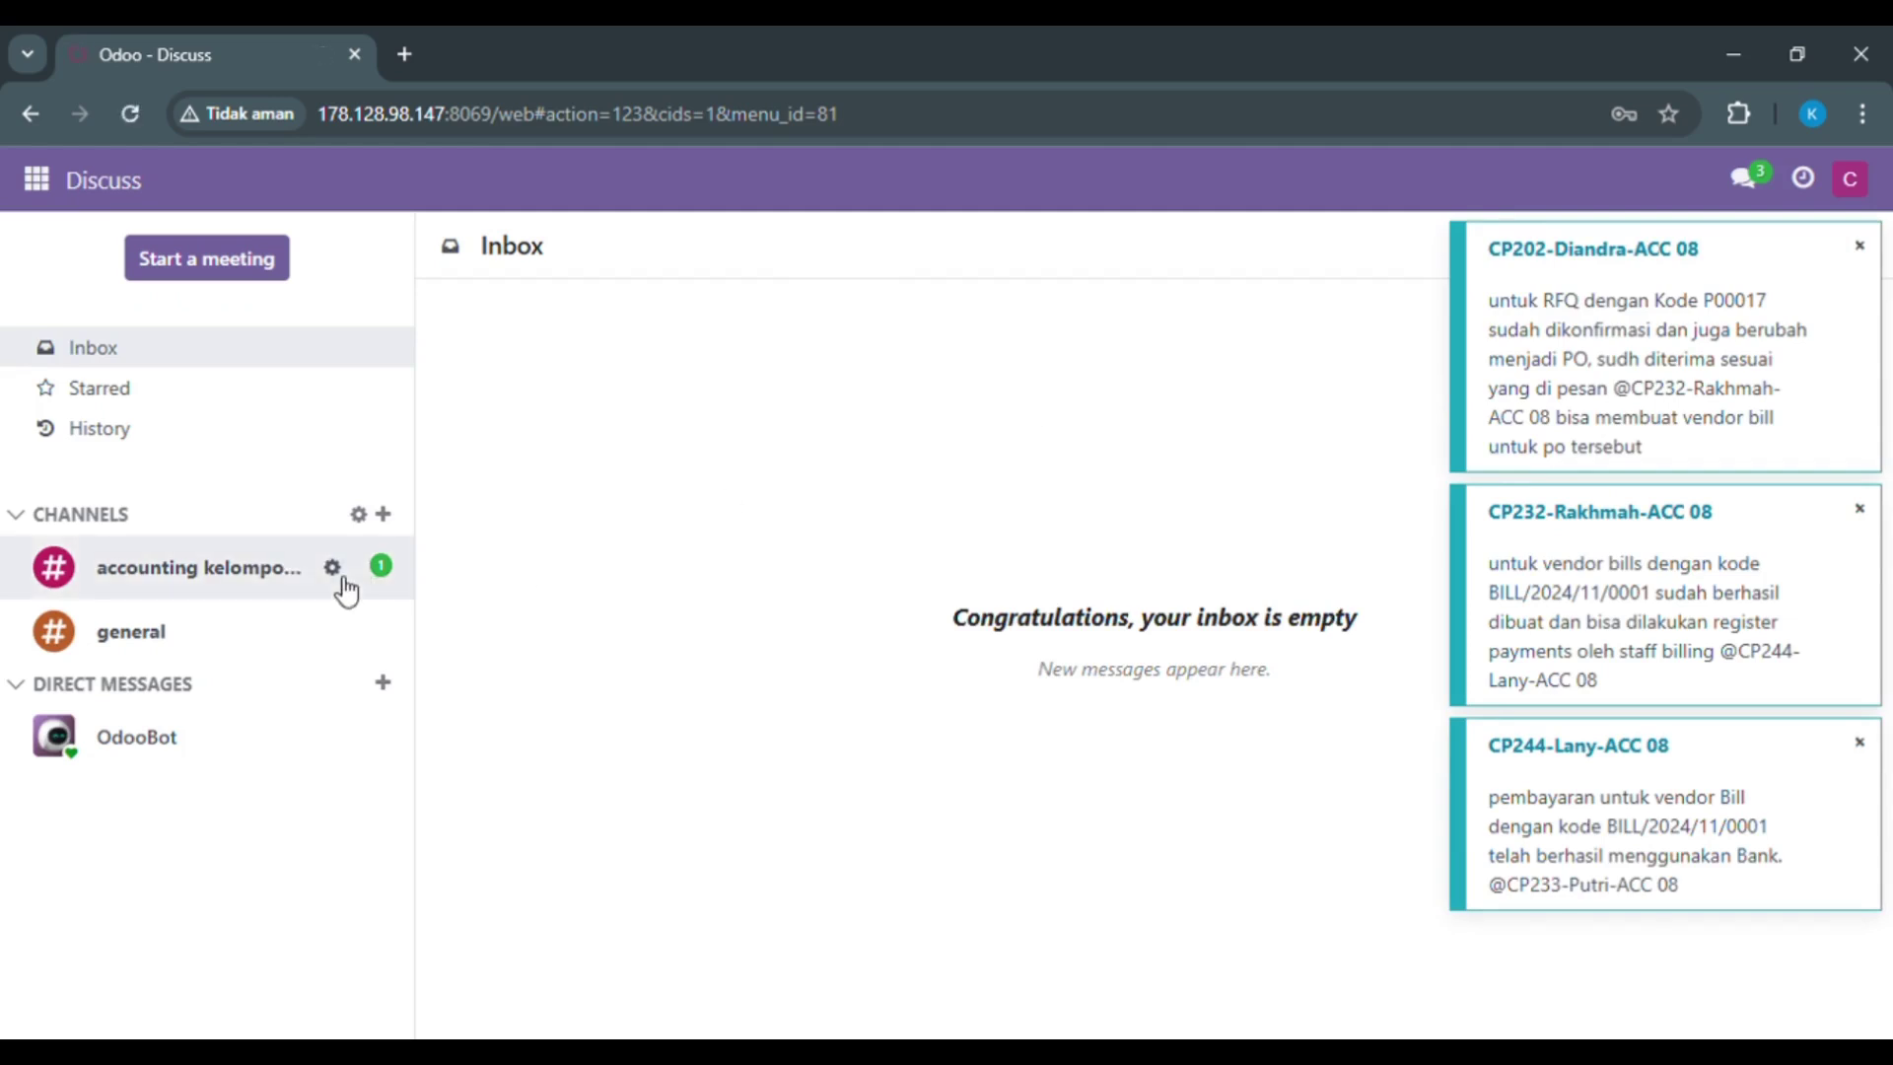
Step: Open the accounting kelompok 8 channel settings and its chat to read the payment message
click(332, 569)
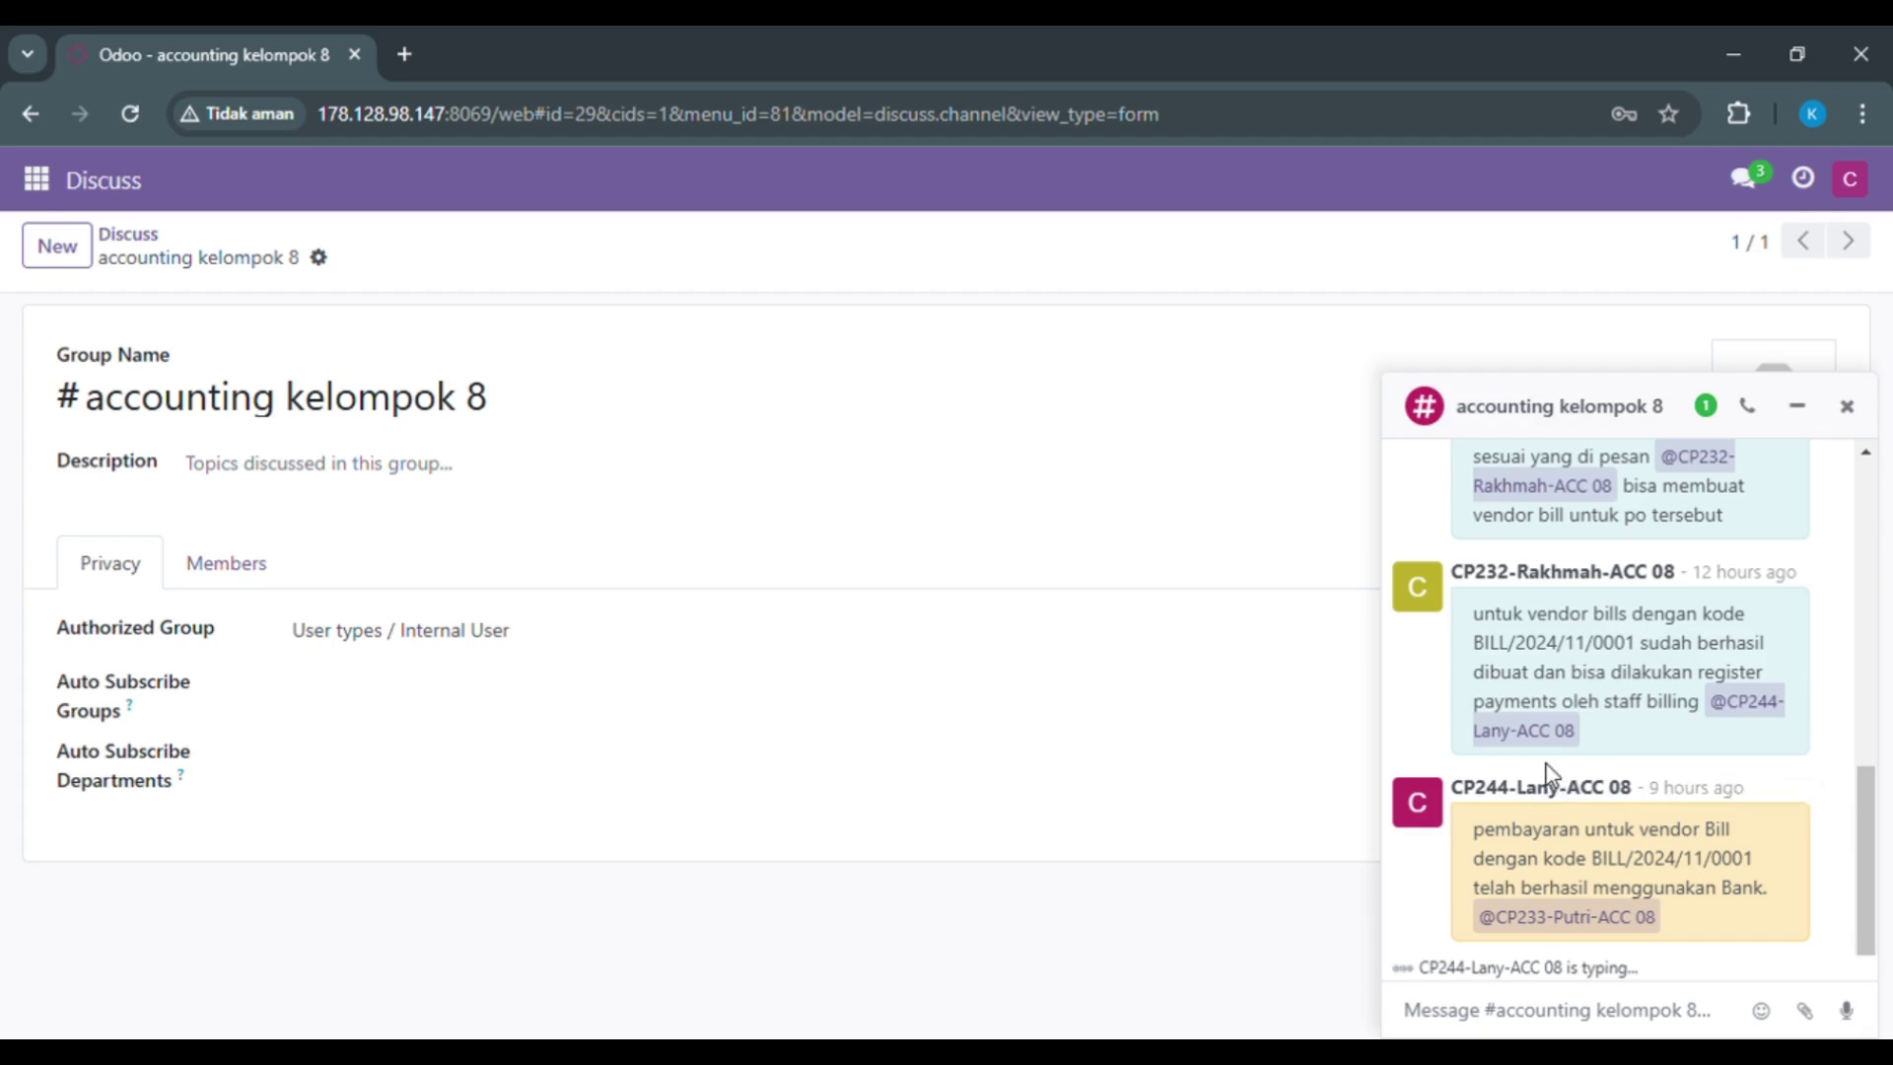
click(1768, 188)
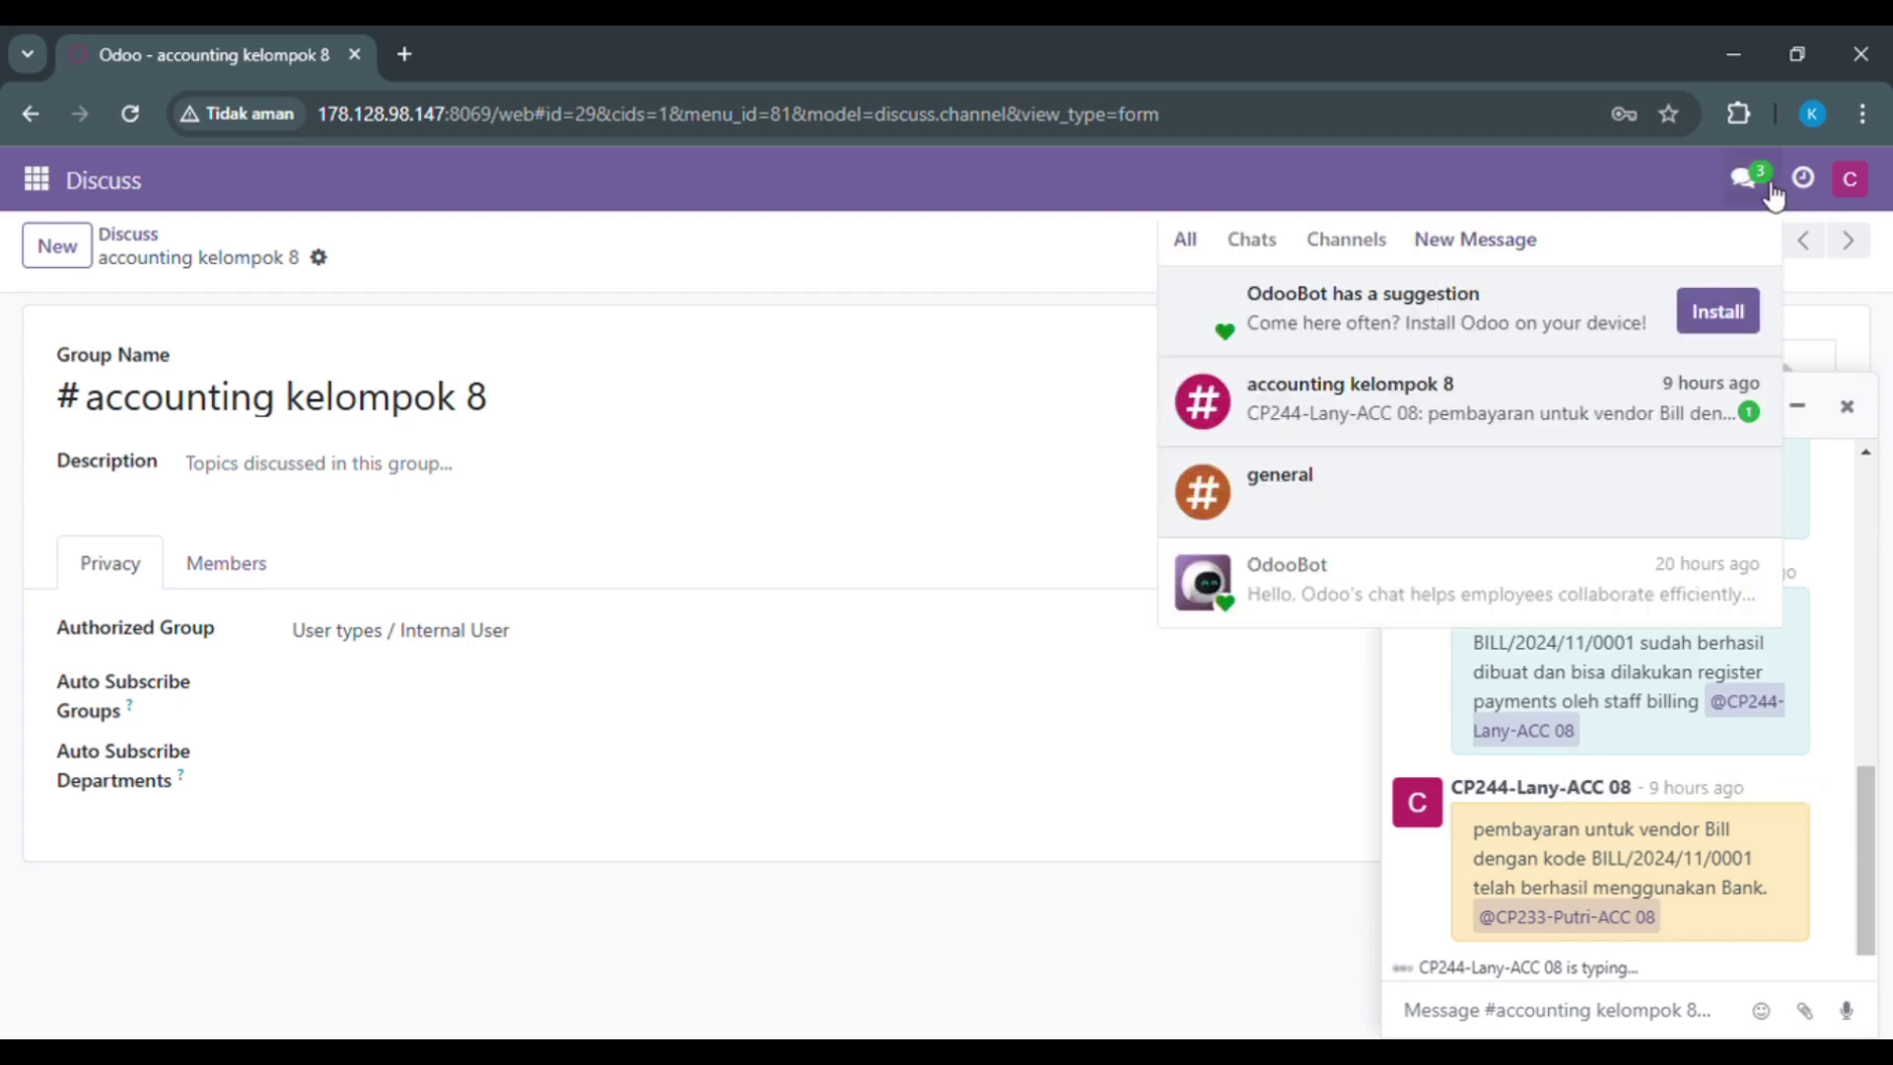
click(1268, 246)
click(1373, 249)
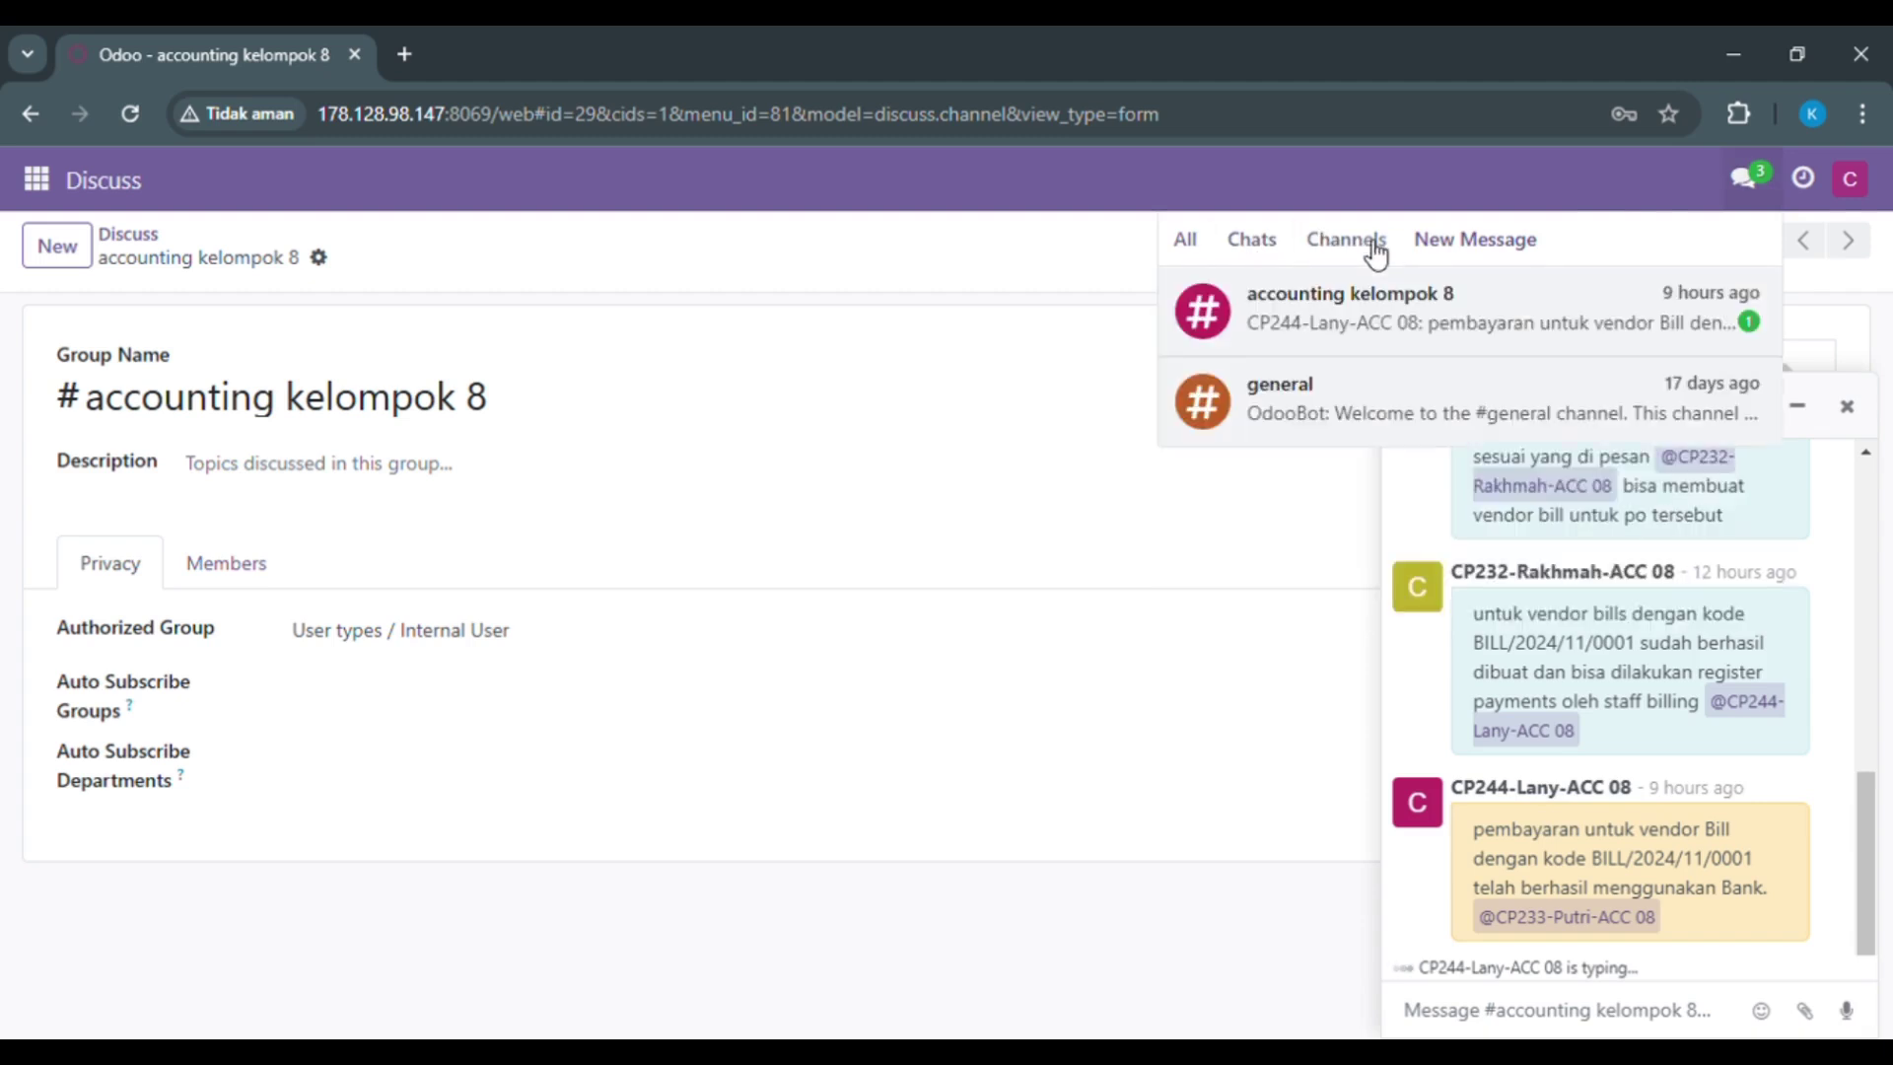
click(1459, 305)
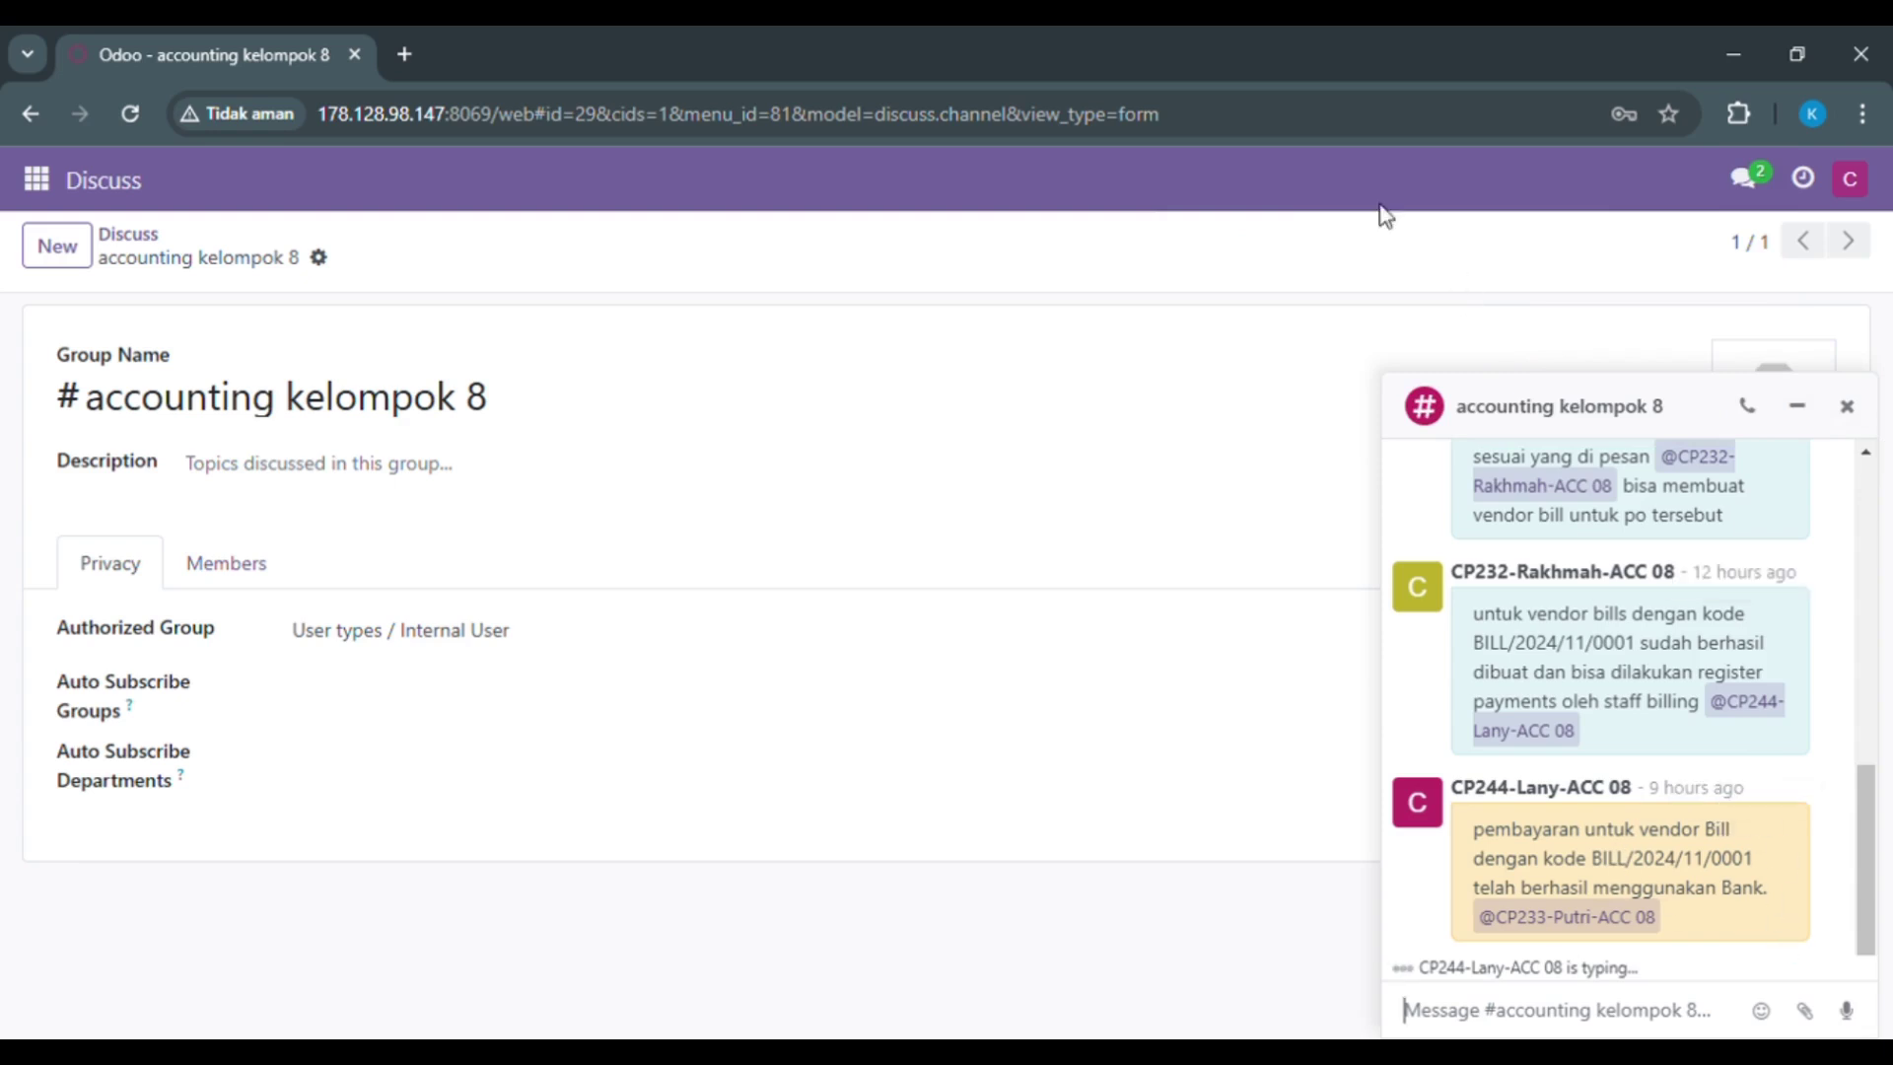
click(37, 180)
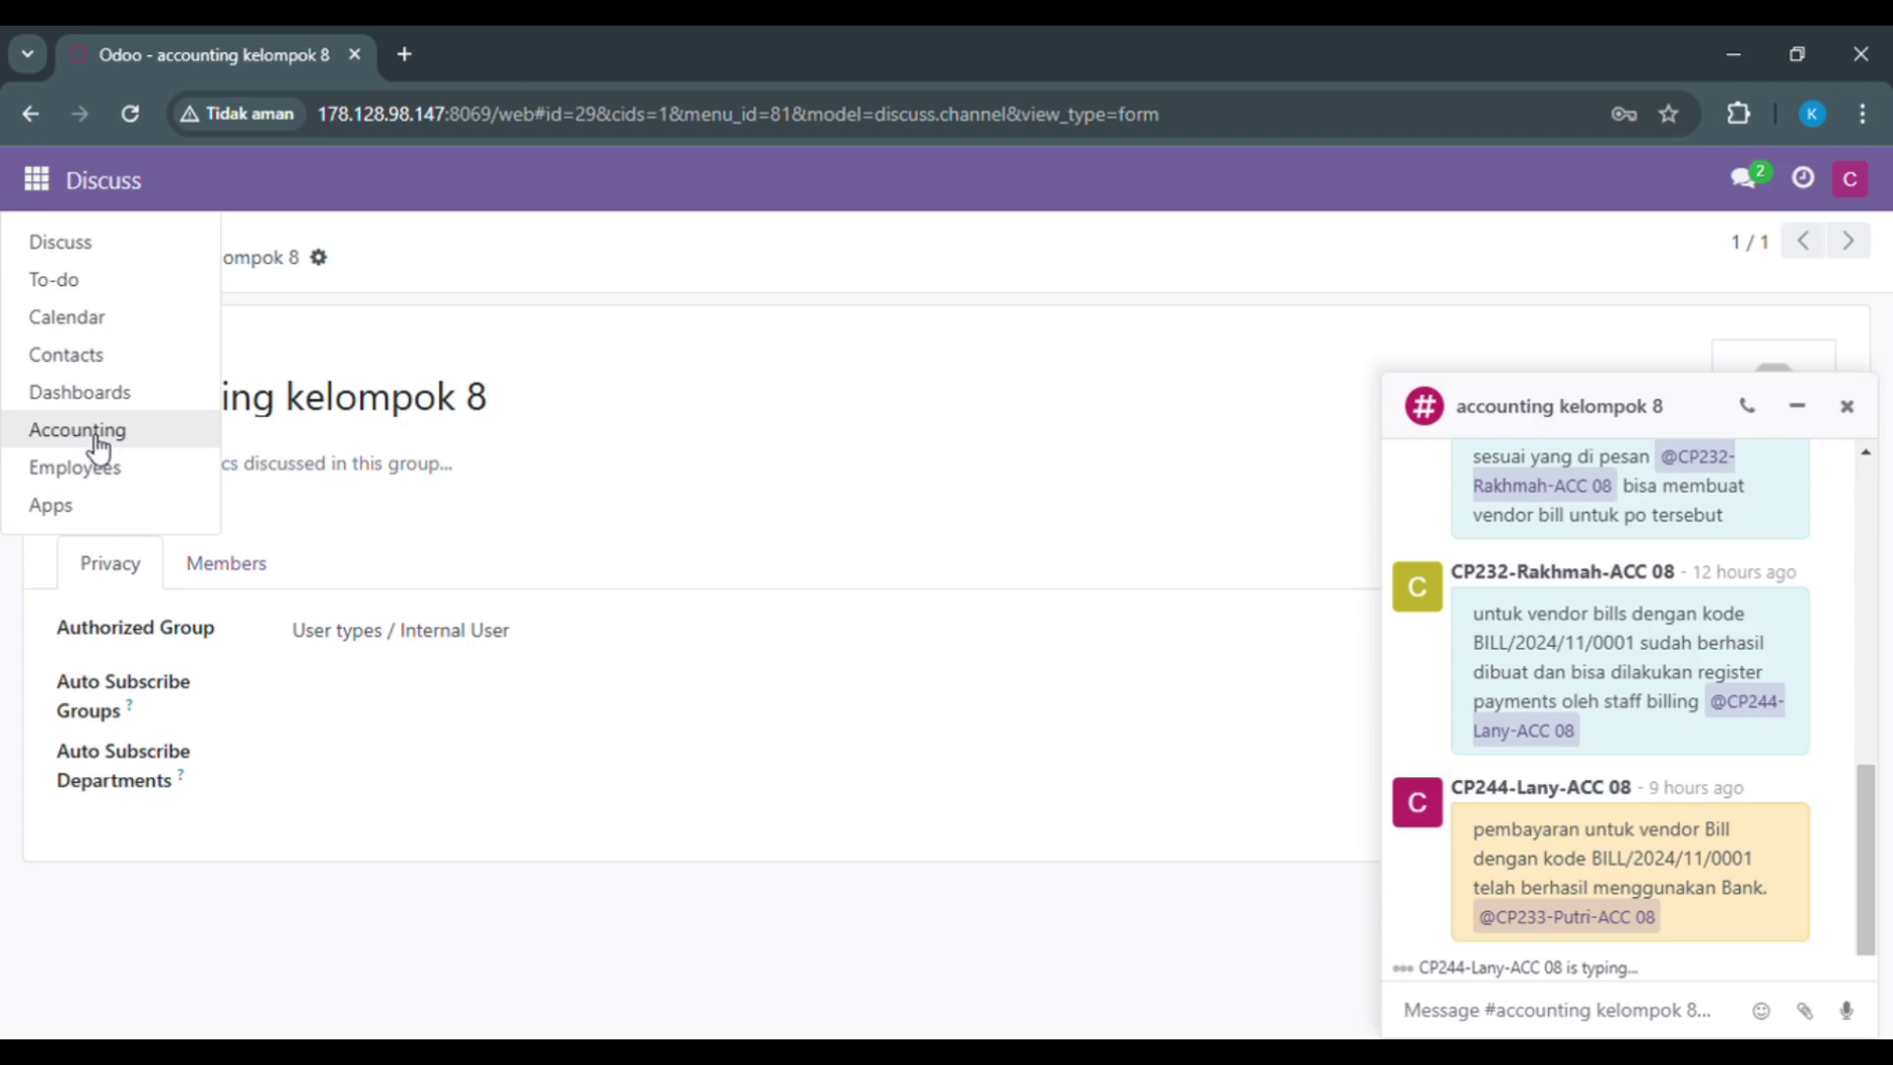
Step: In Accounting, close the channel chat and open the General Ledger report options
click(97, 437)
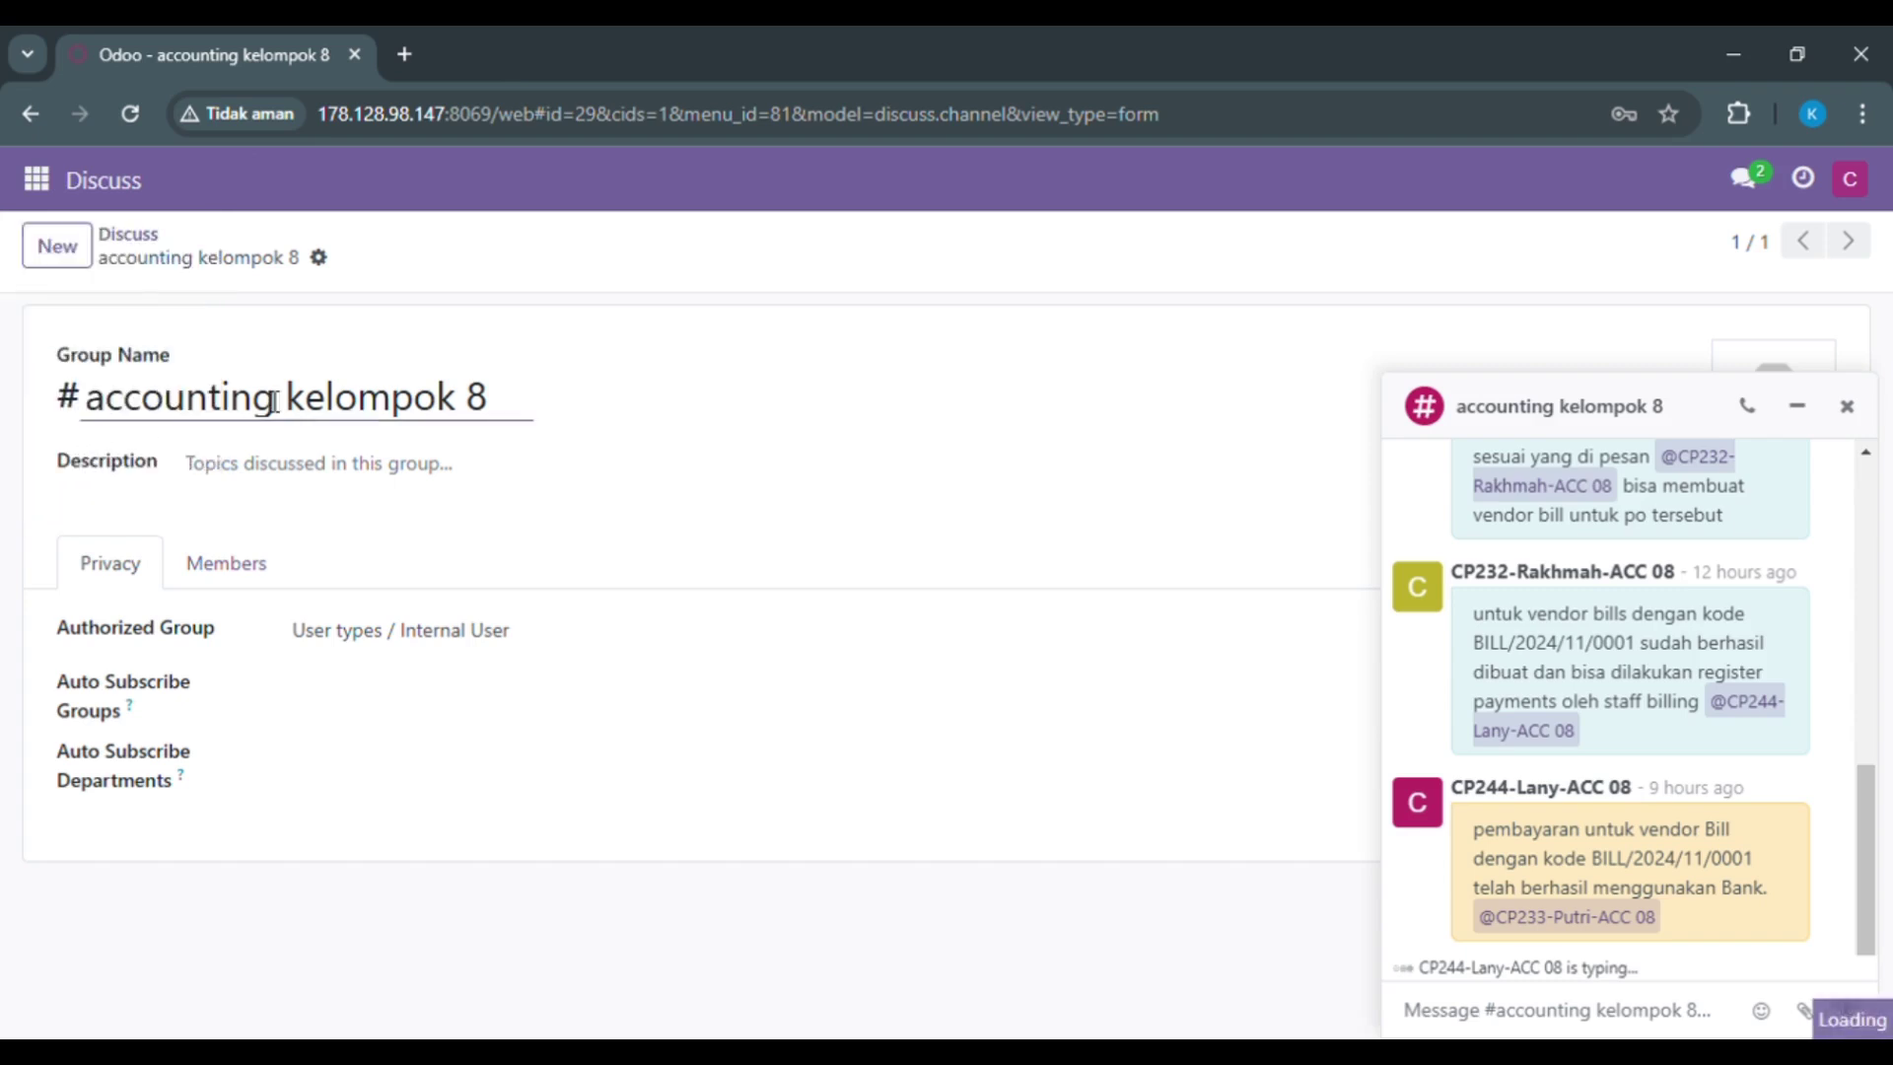
click(1844, 411)
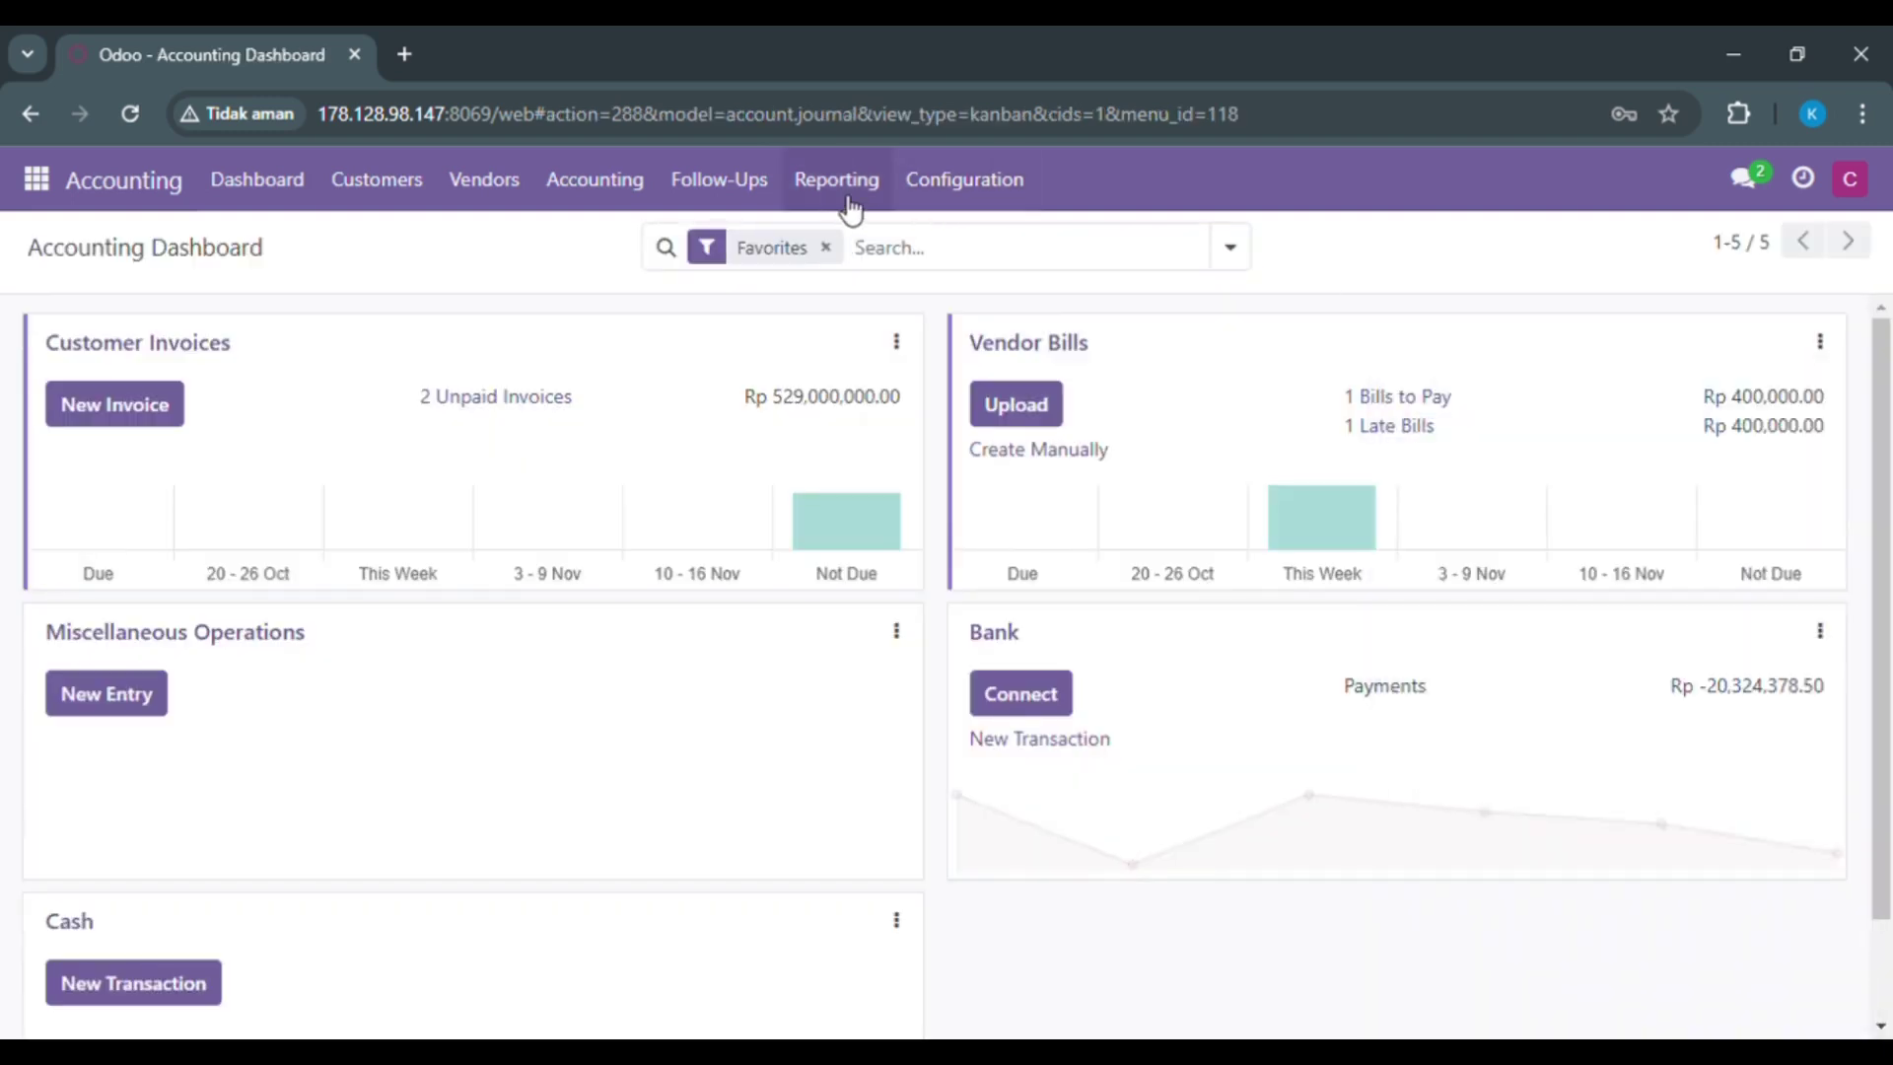
click(847, 200)
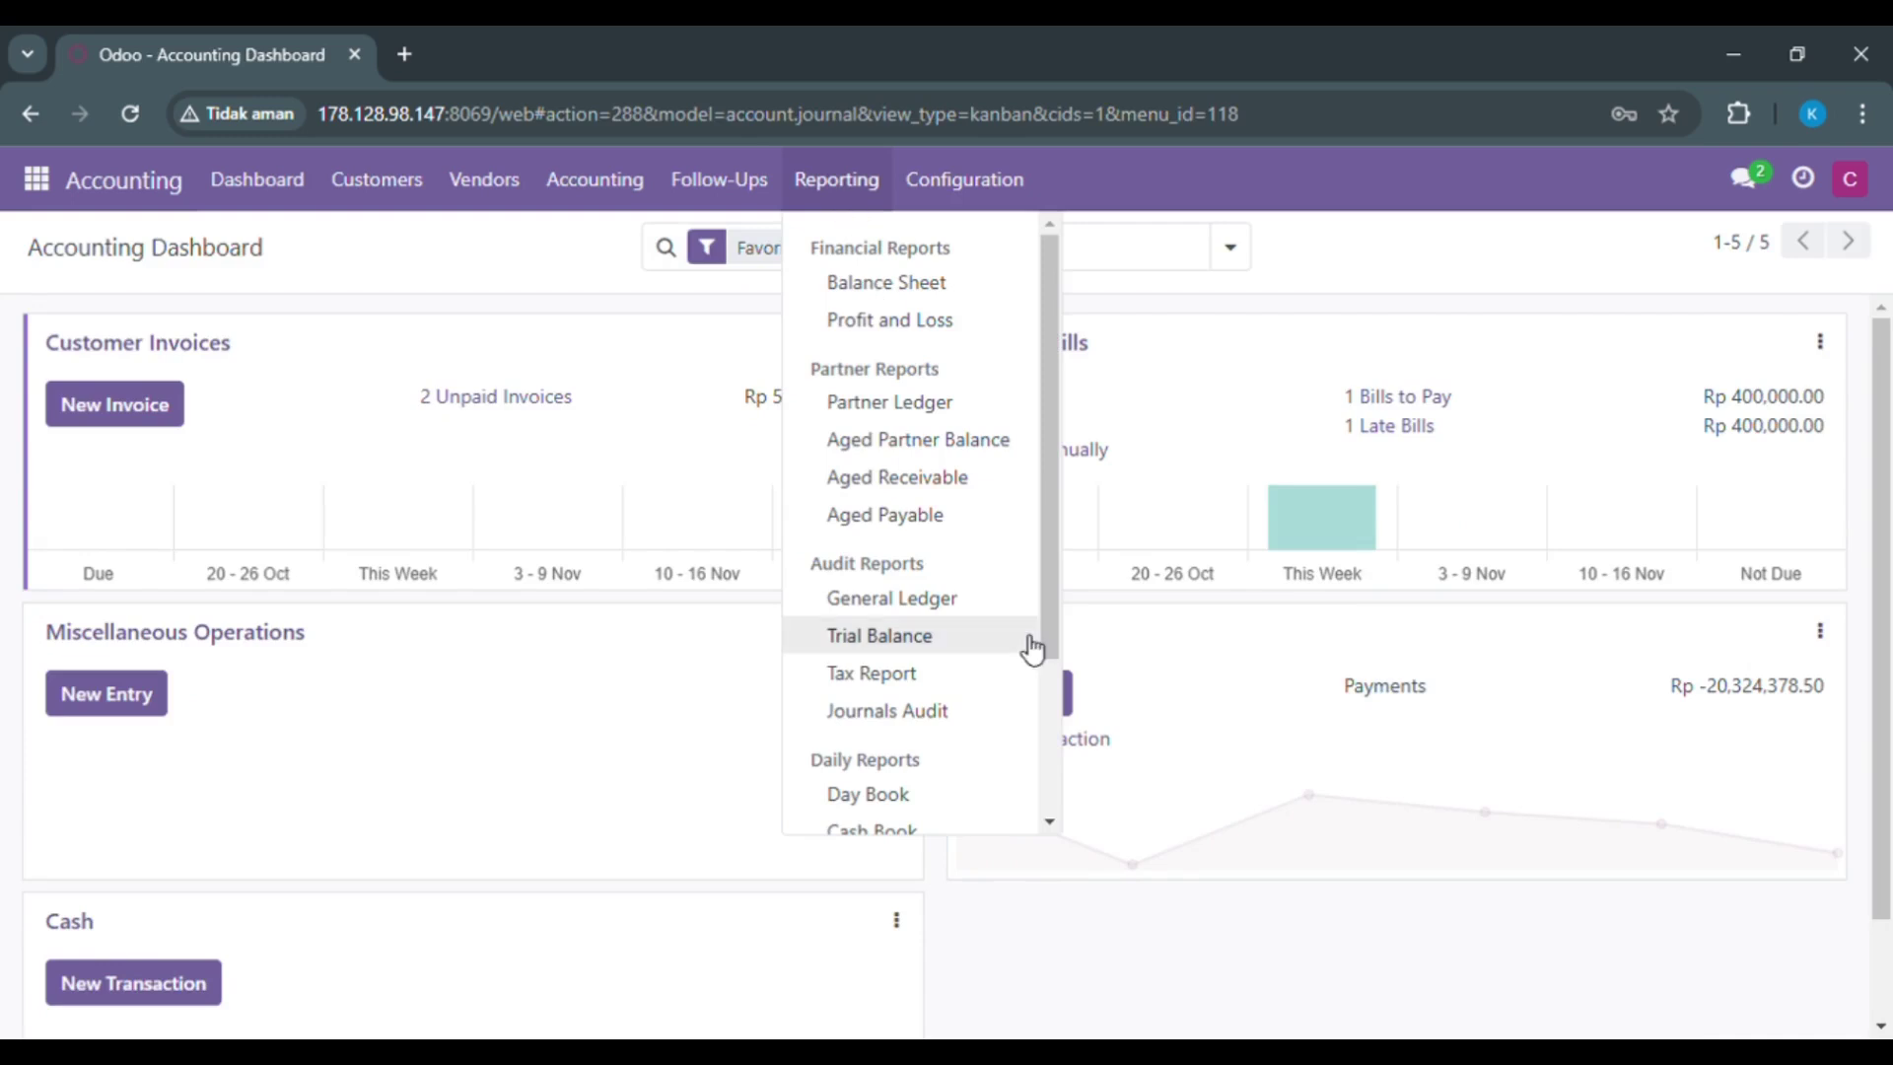
click(989, 600)
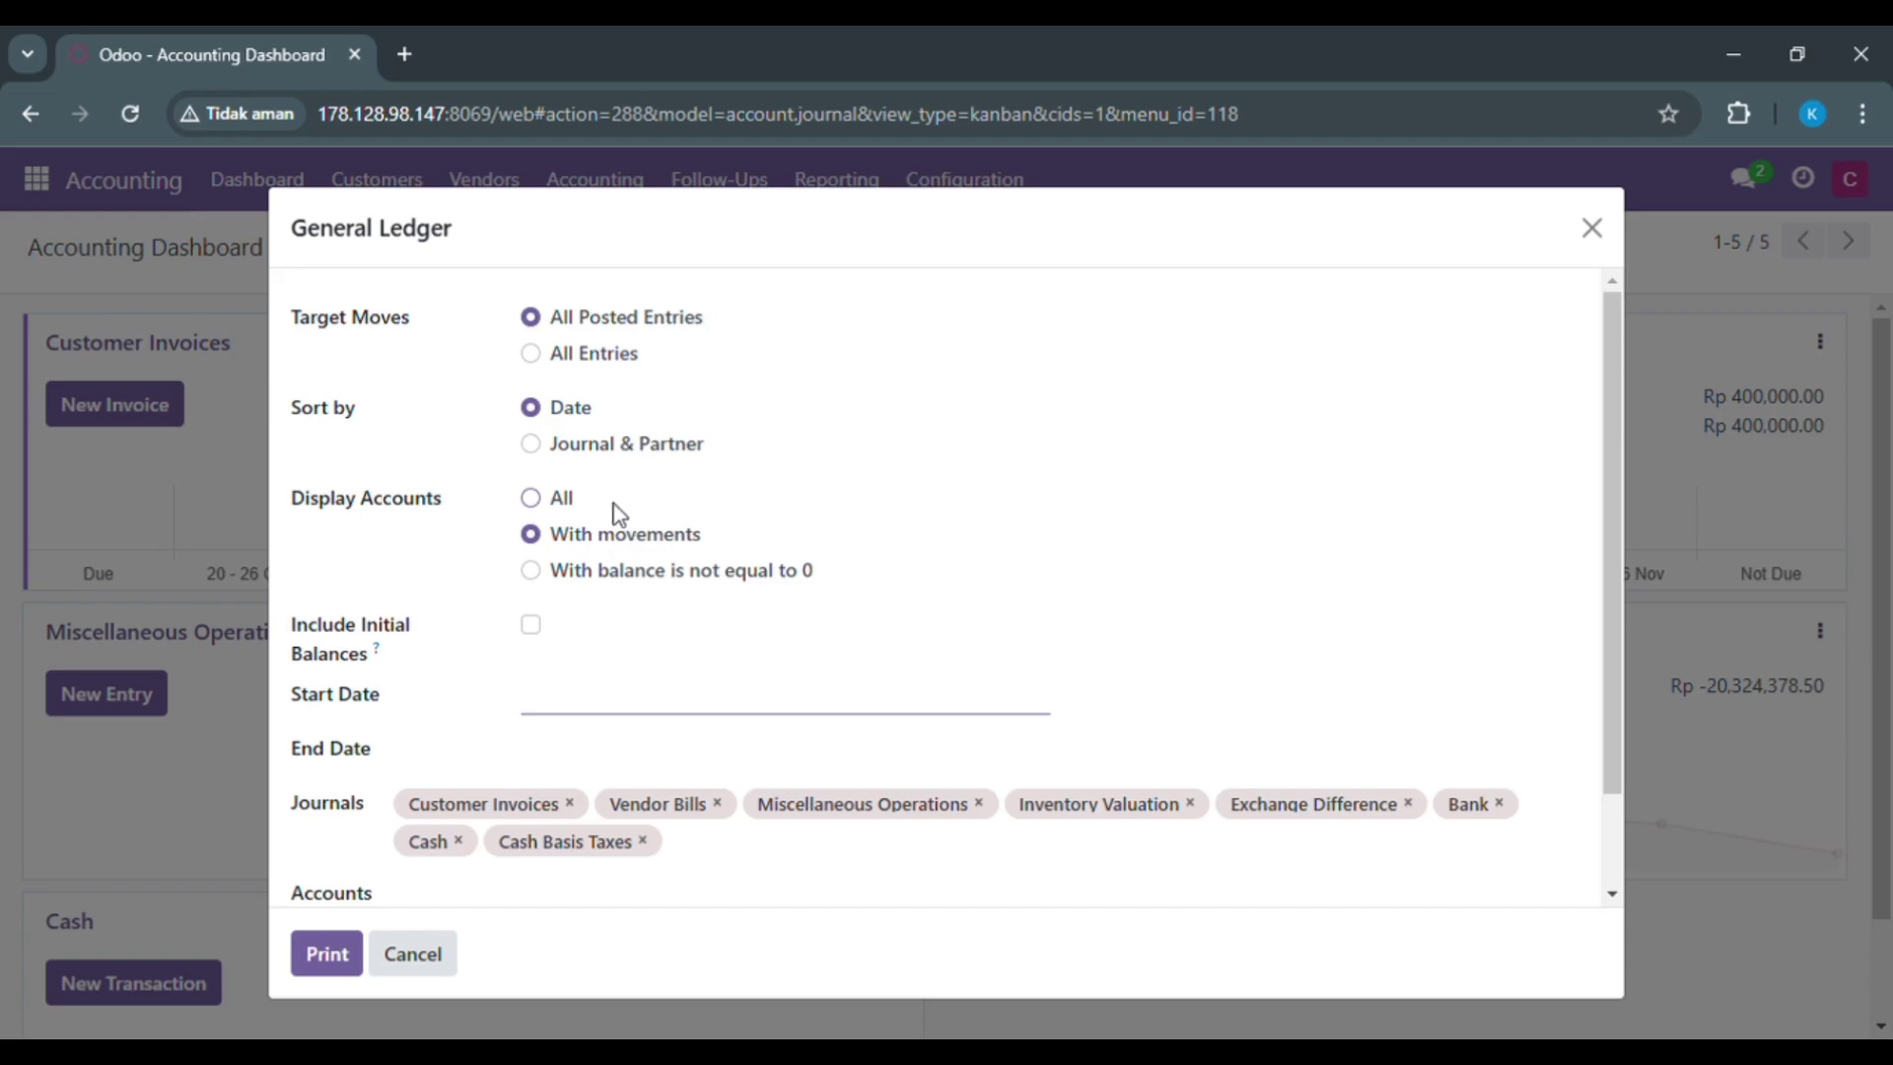
Step: Print the General Ledger with initial balances for 10/03/2024–11/02/2024 and open the PDF
click(537, 629)
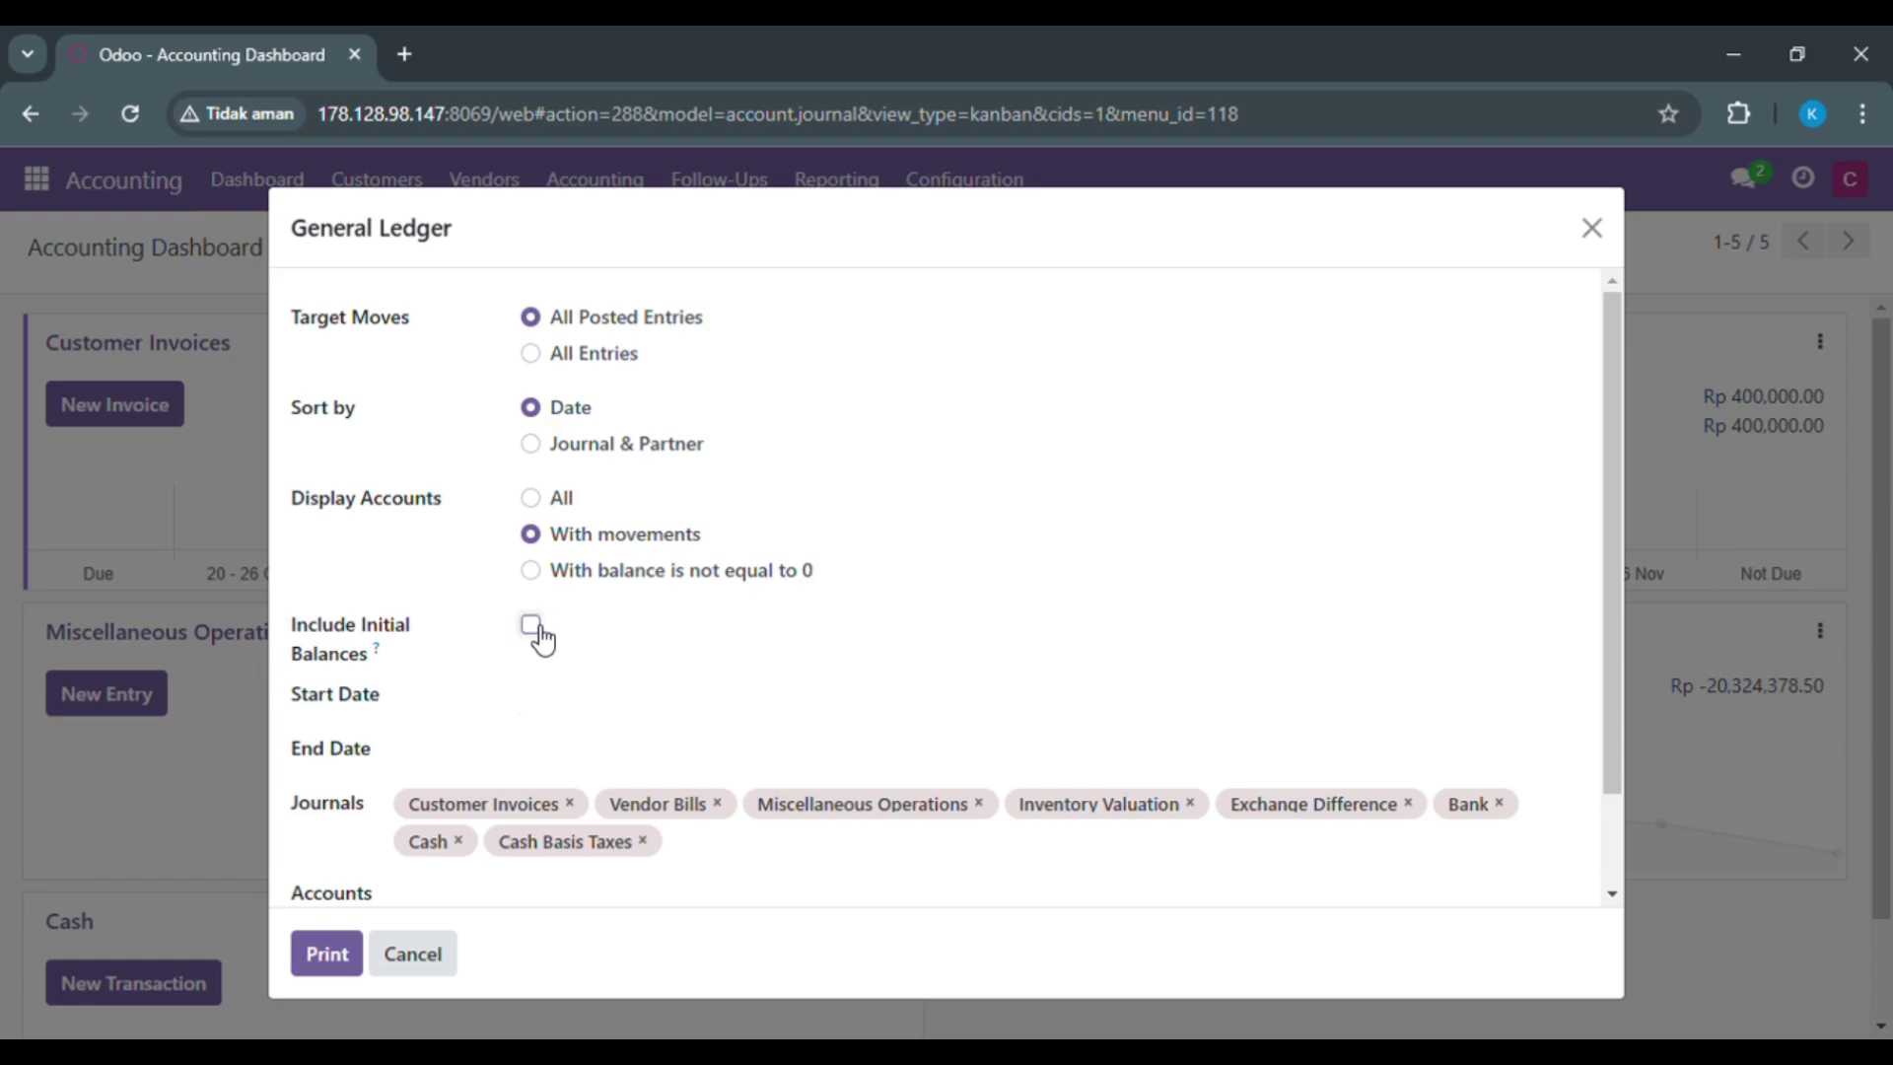
click(559, 712)
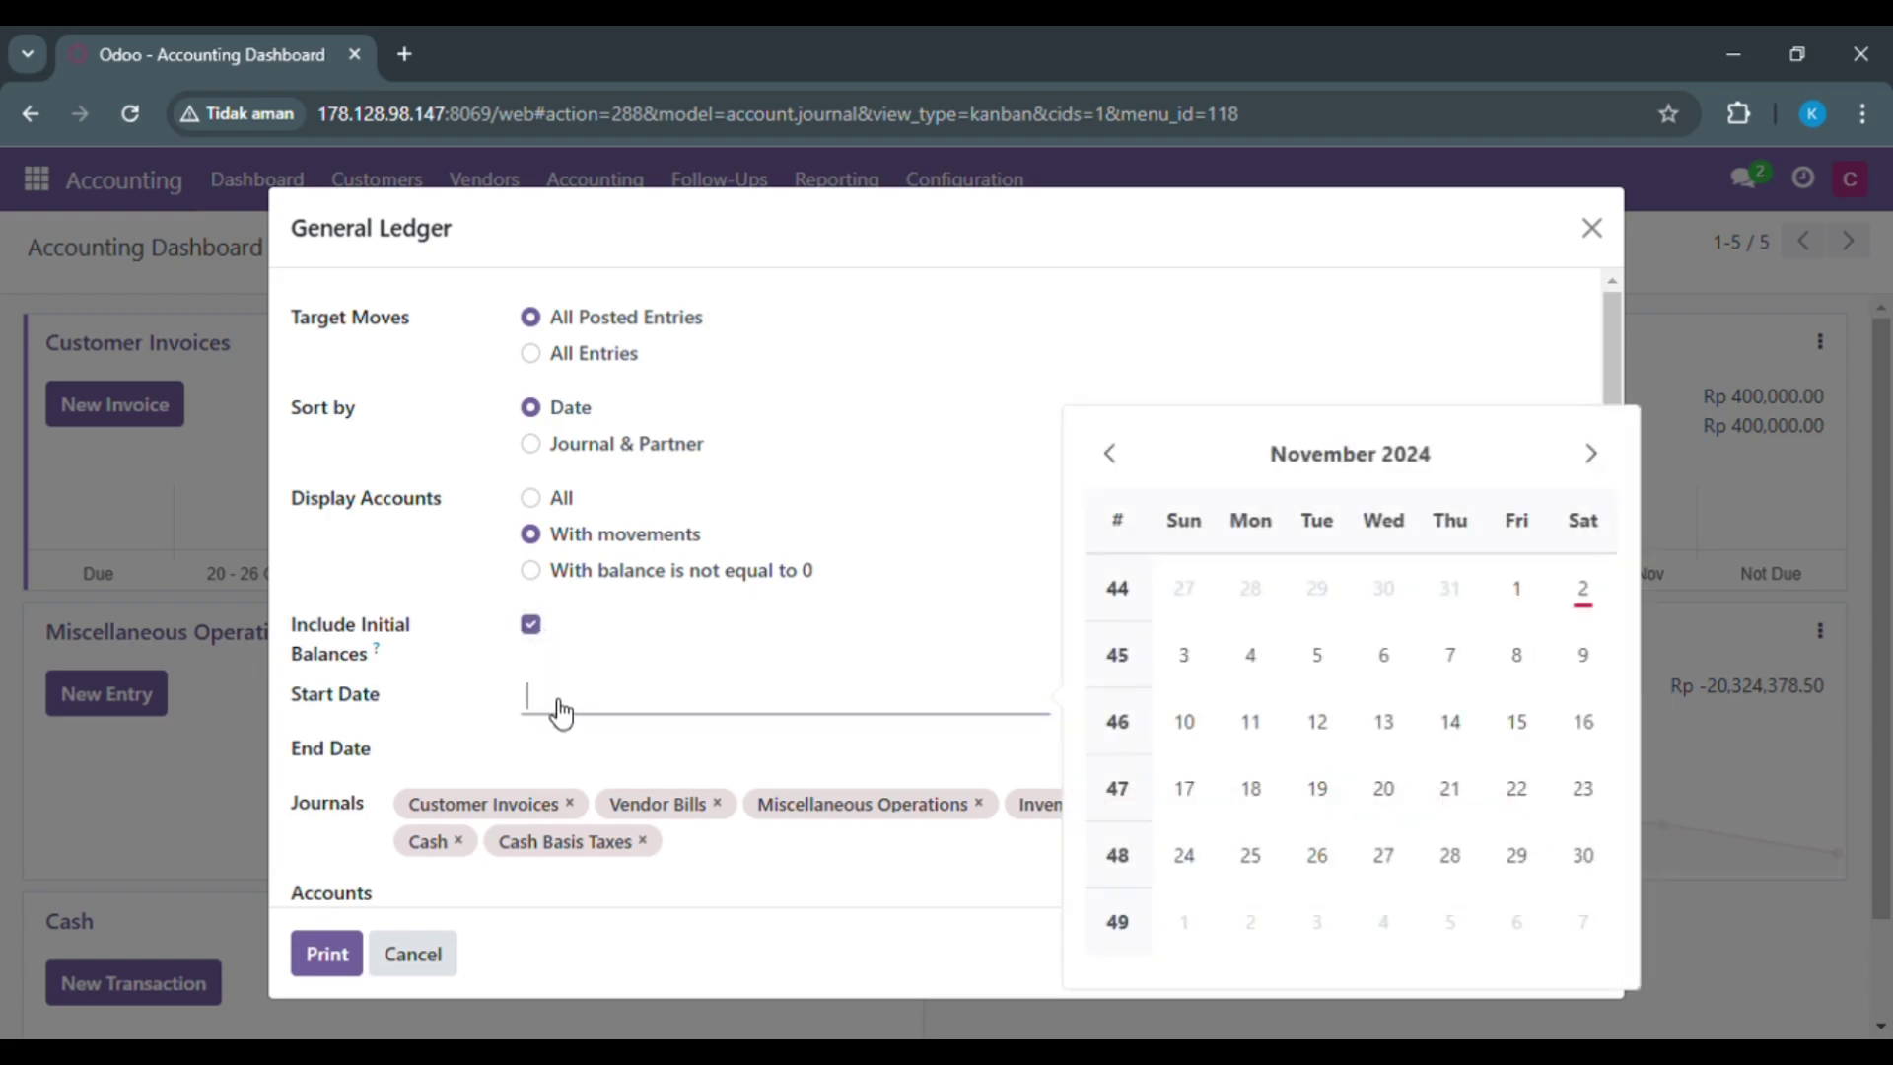
click(1122, 466)
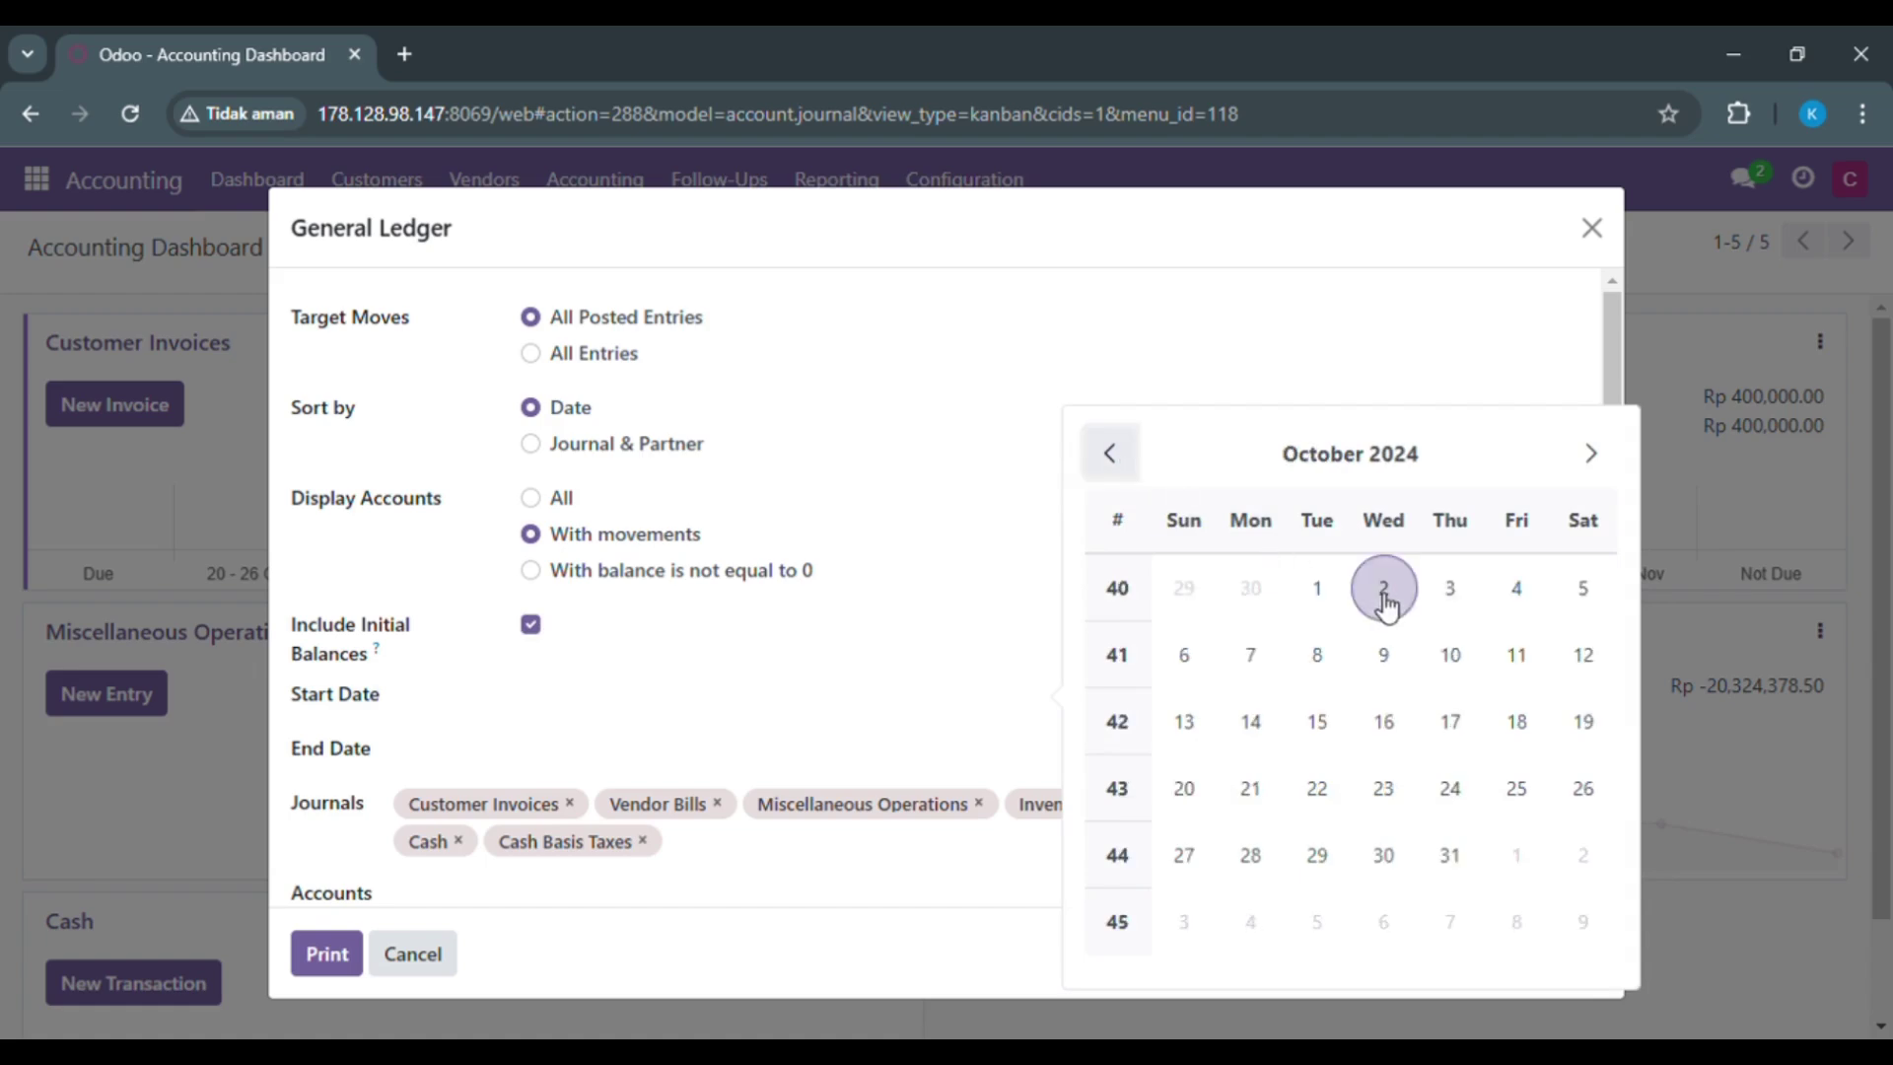
click(1450, 592)
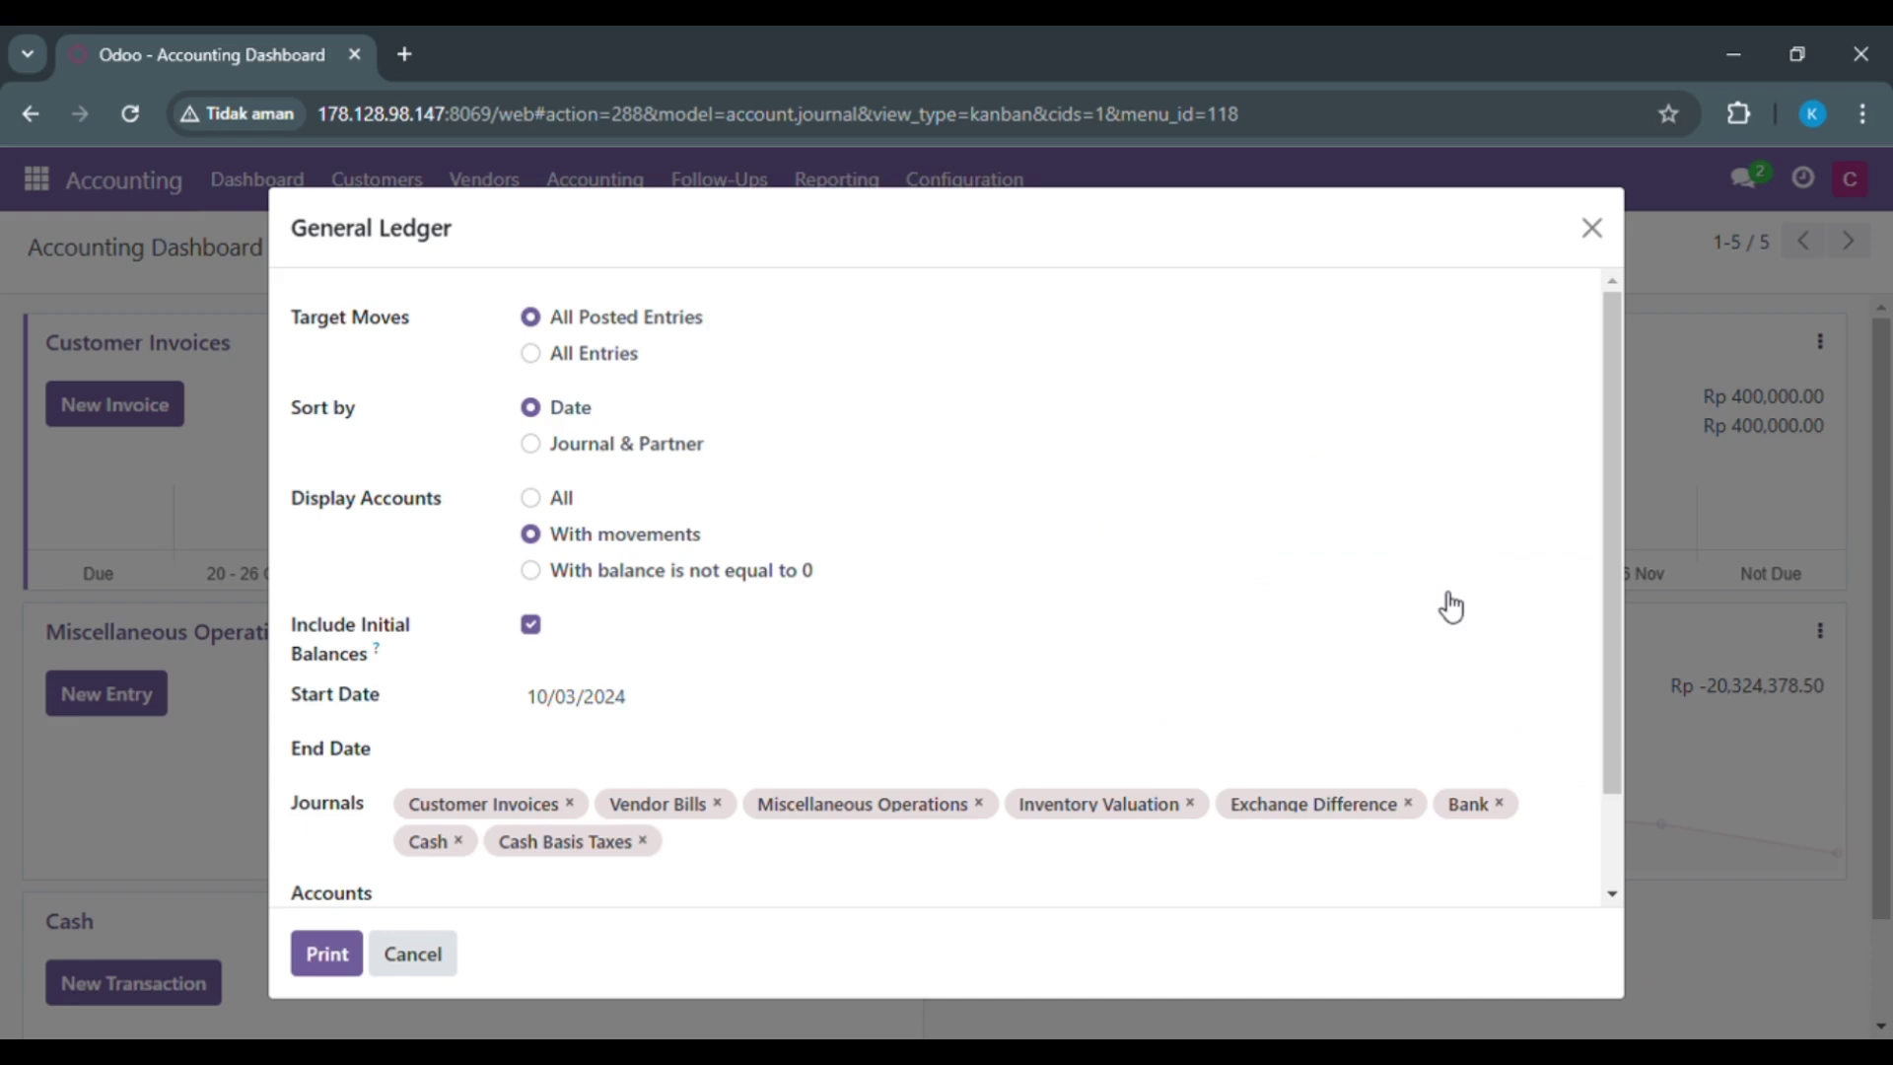
click(597, 752)
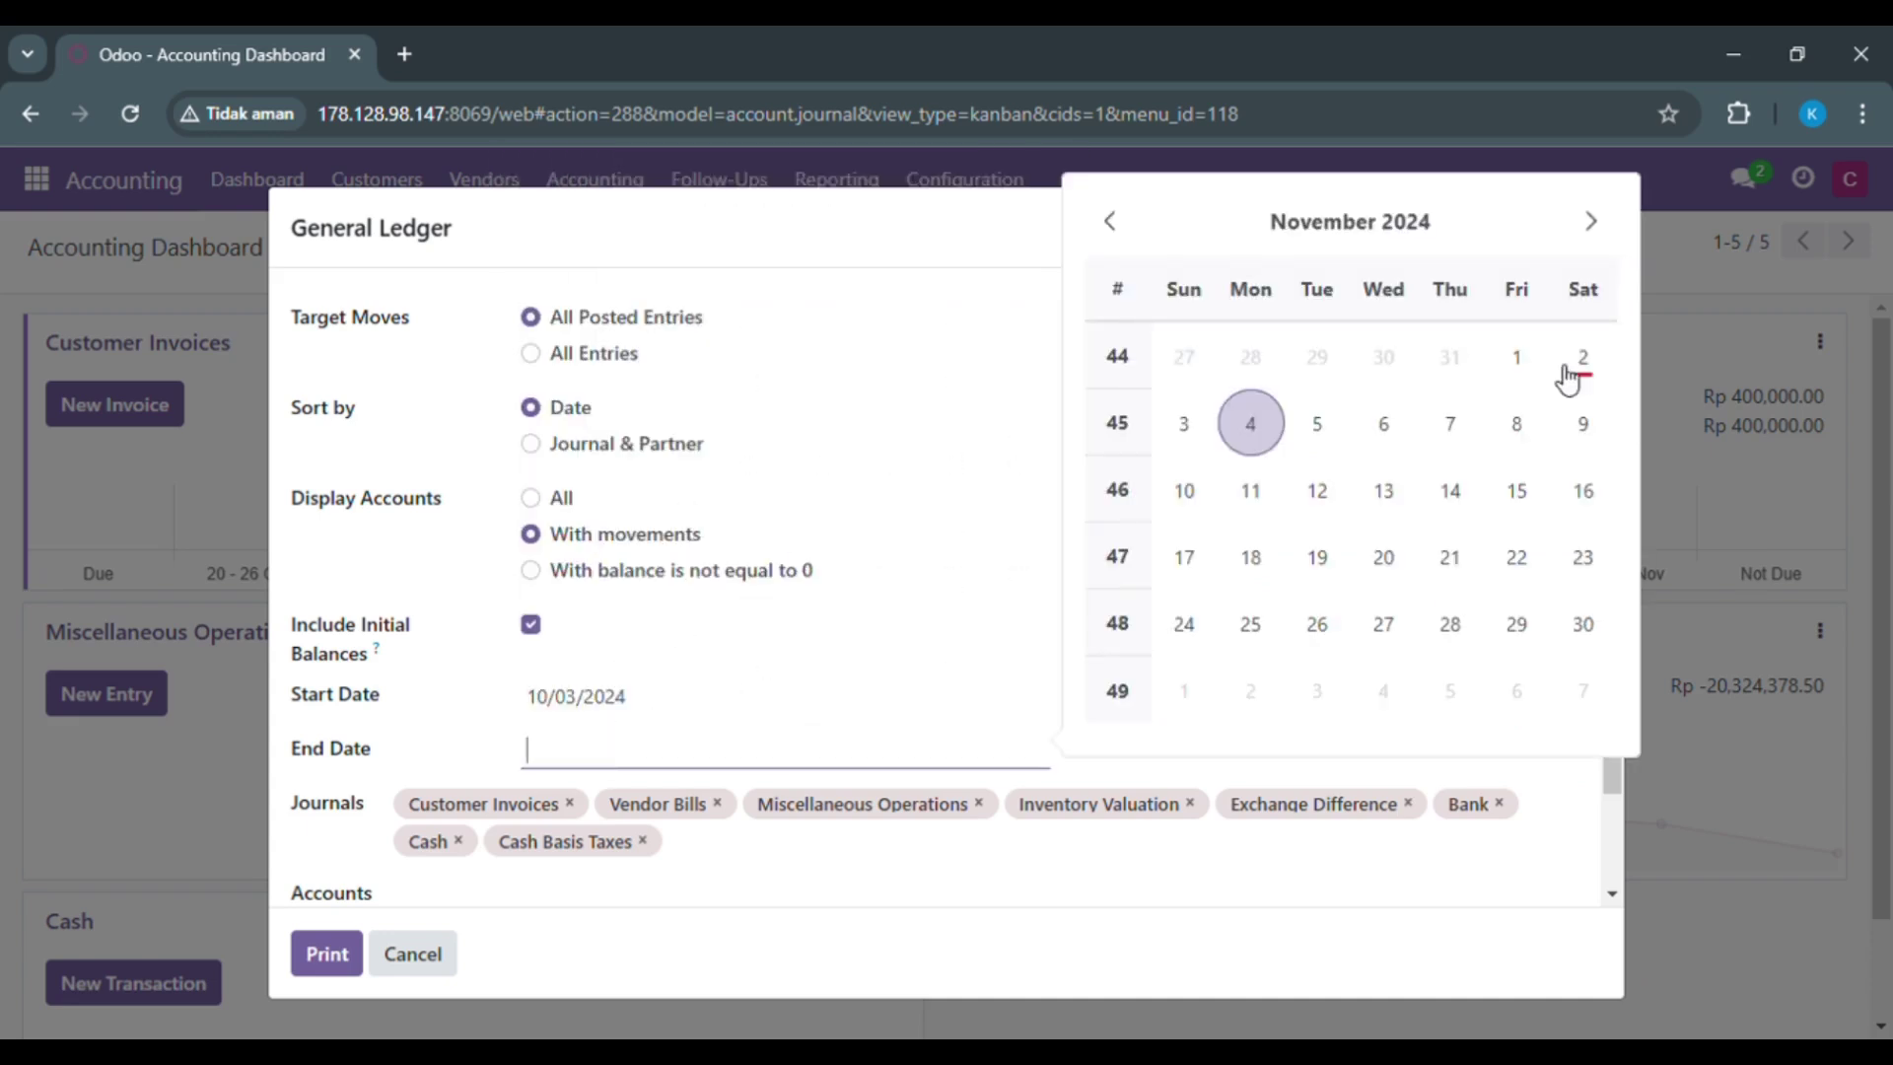
click(1578, 367)
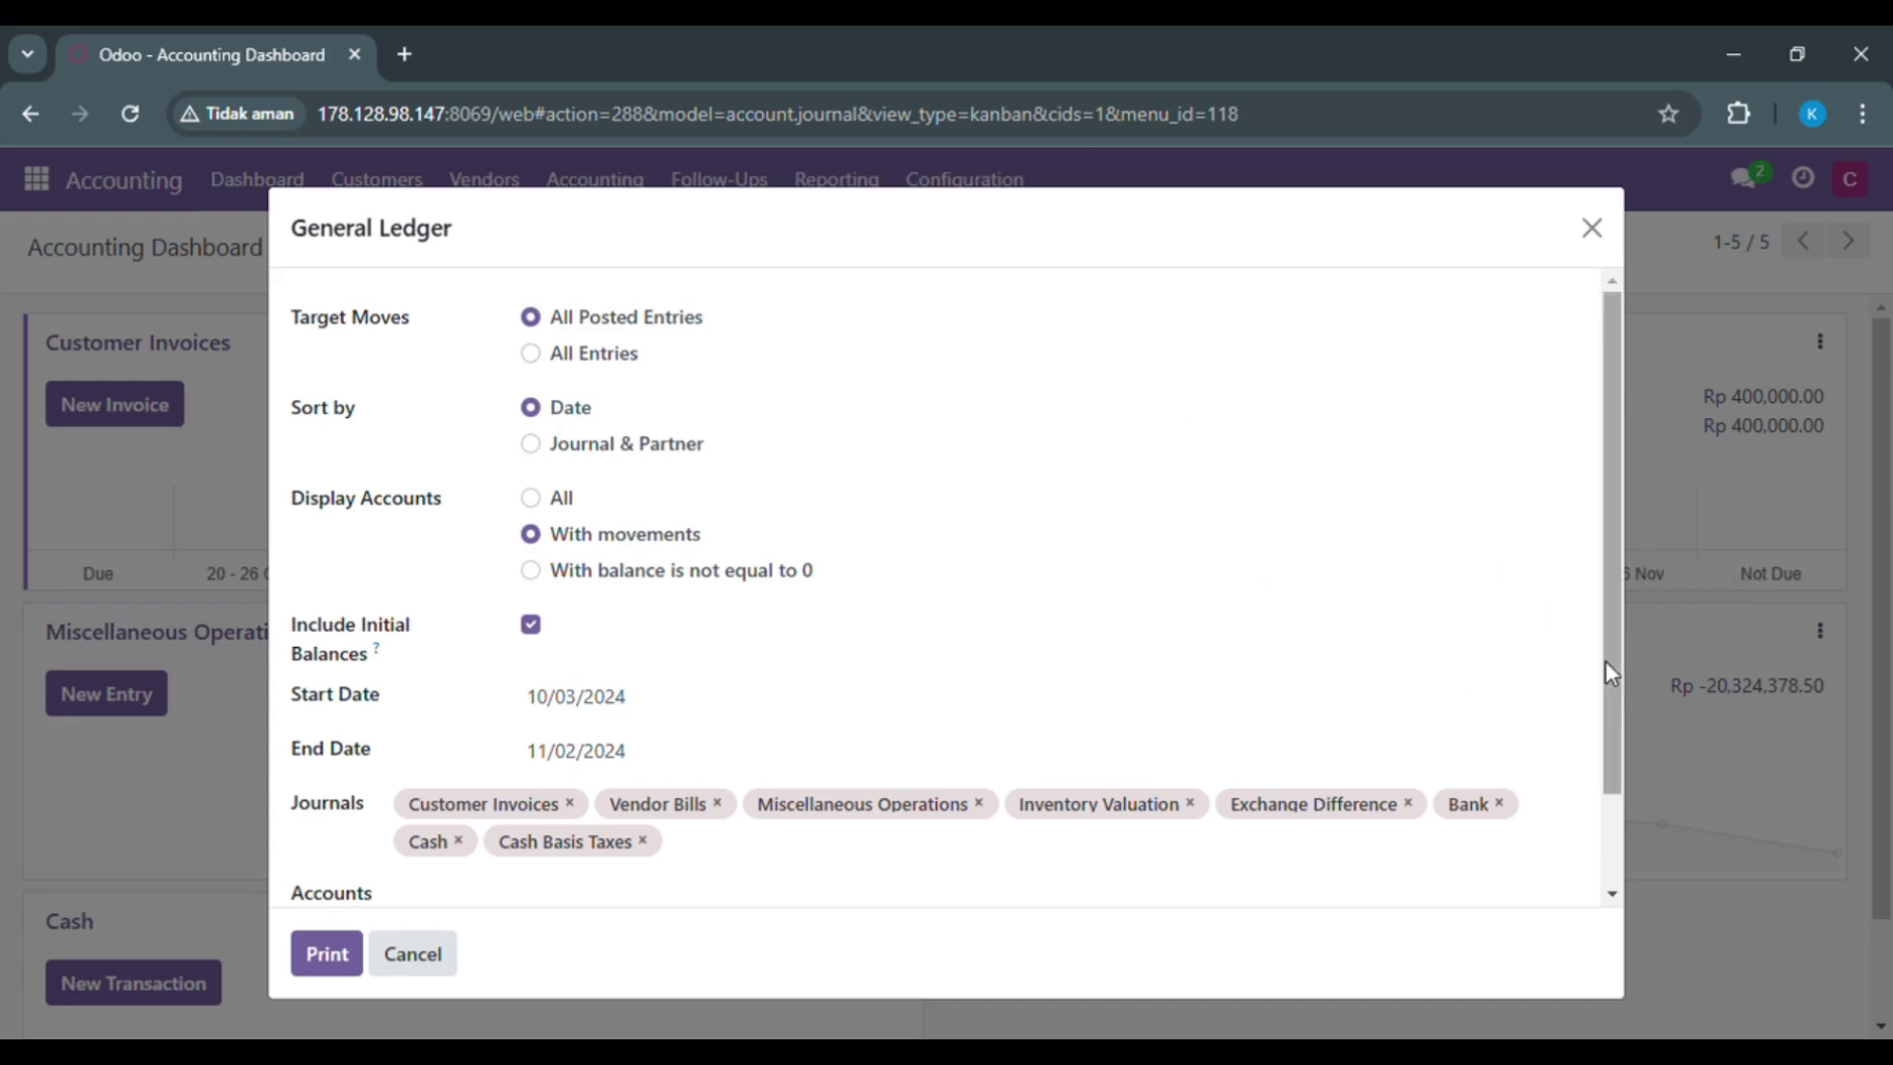
drag(1605, 661, 1596, 794)
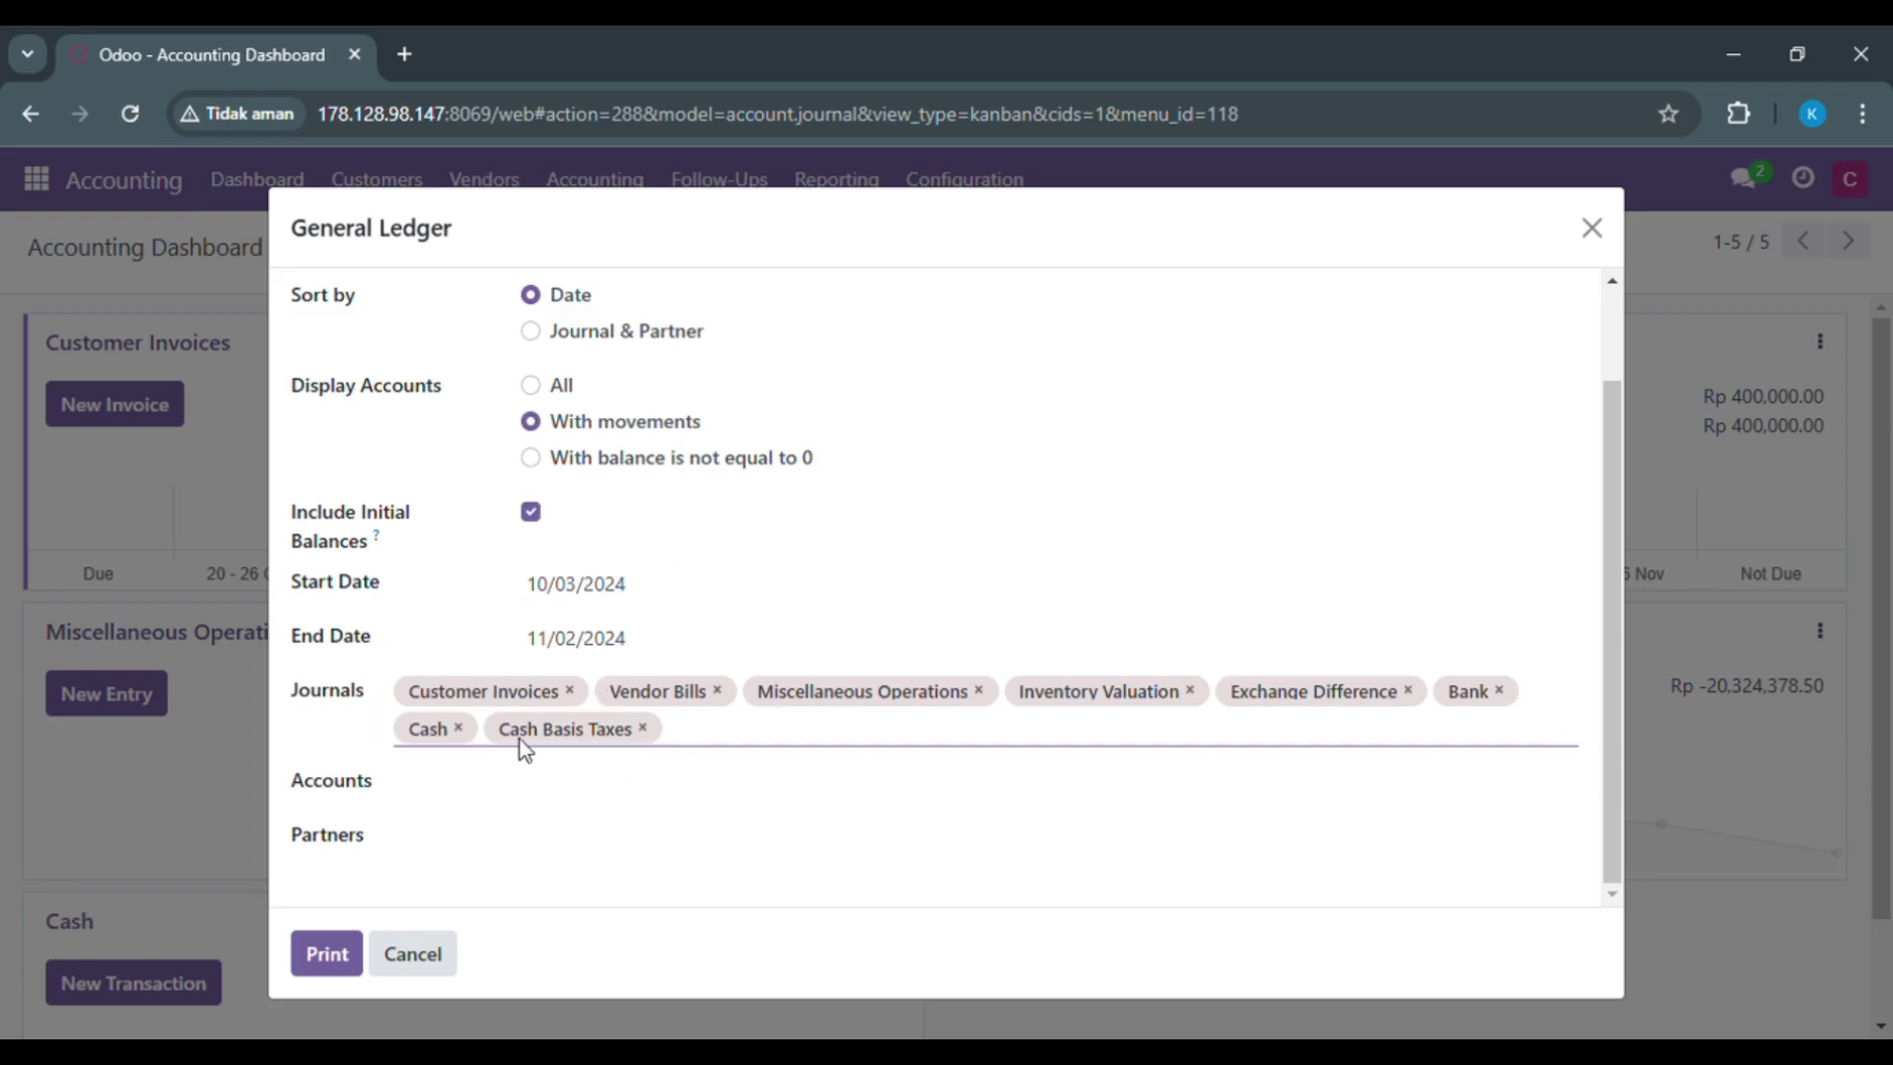
click(326, 955)
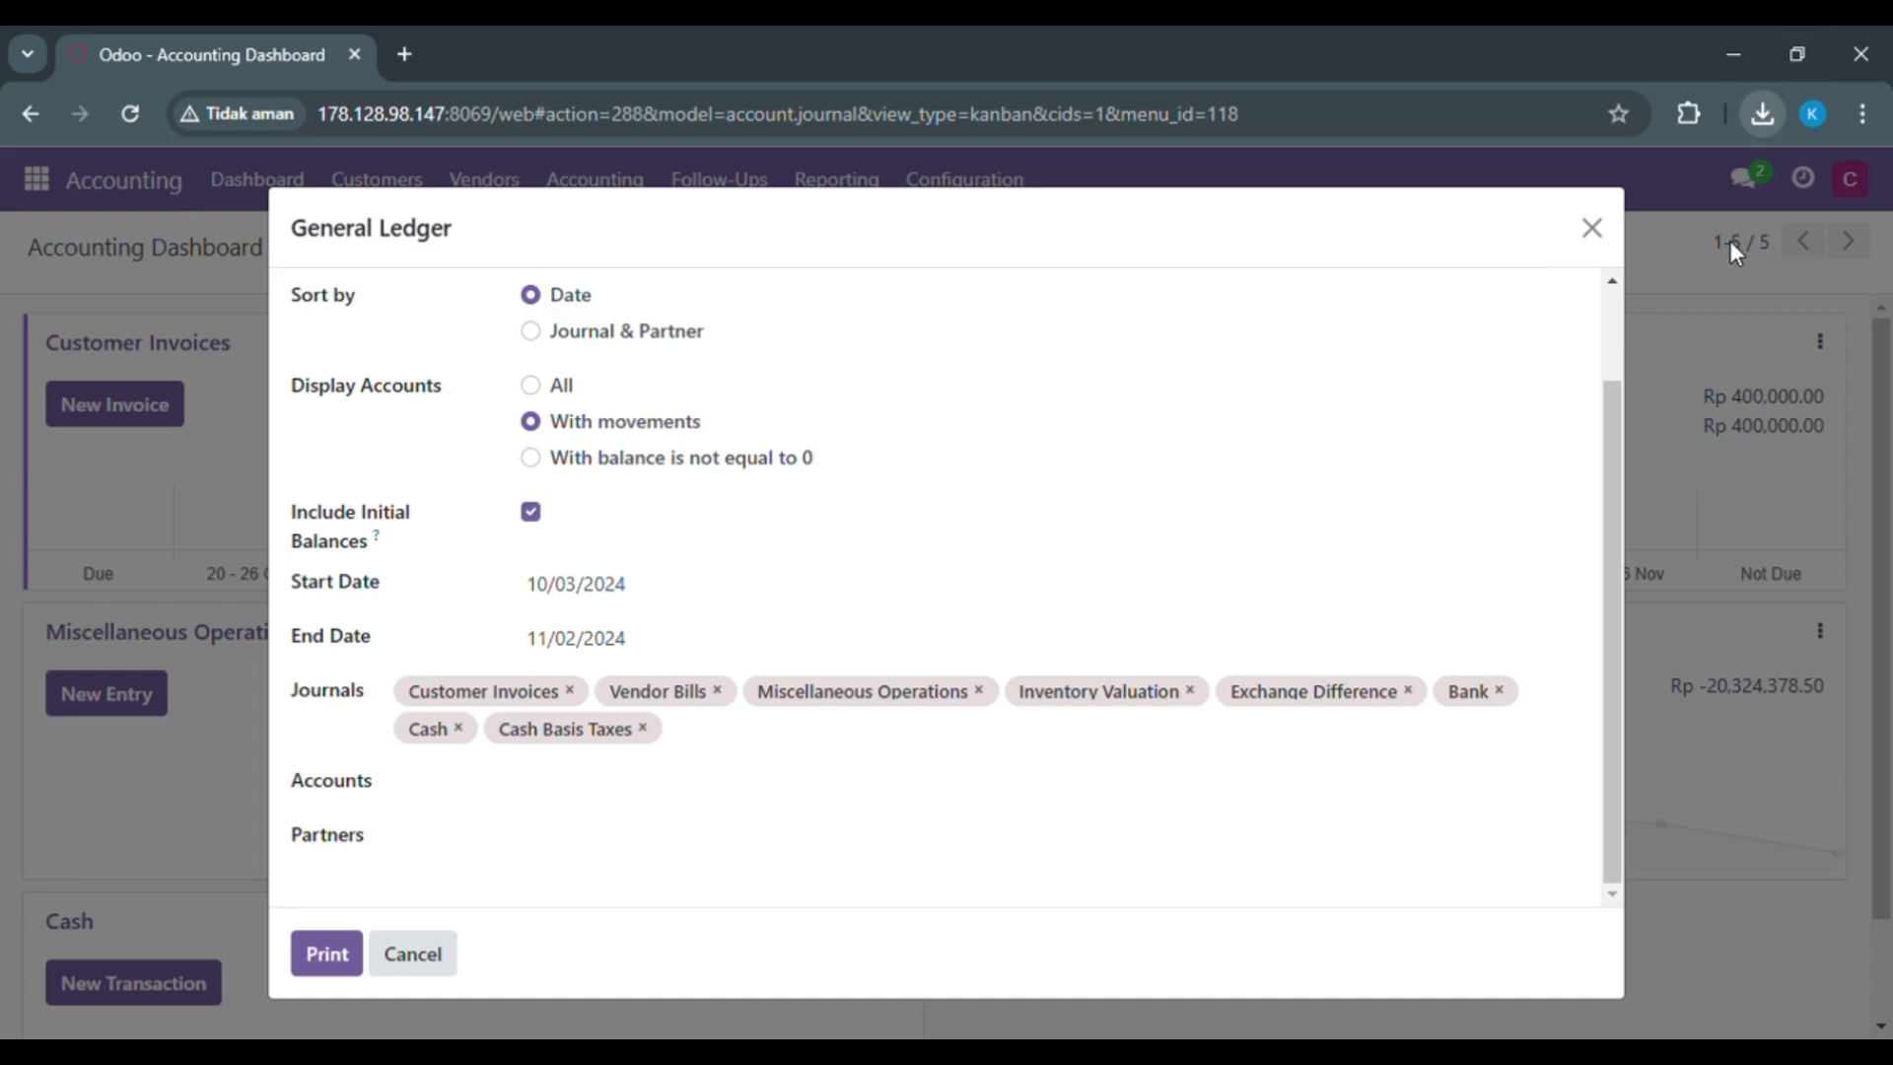
click(1730, 242)
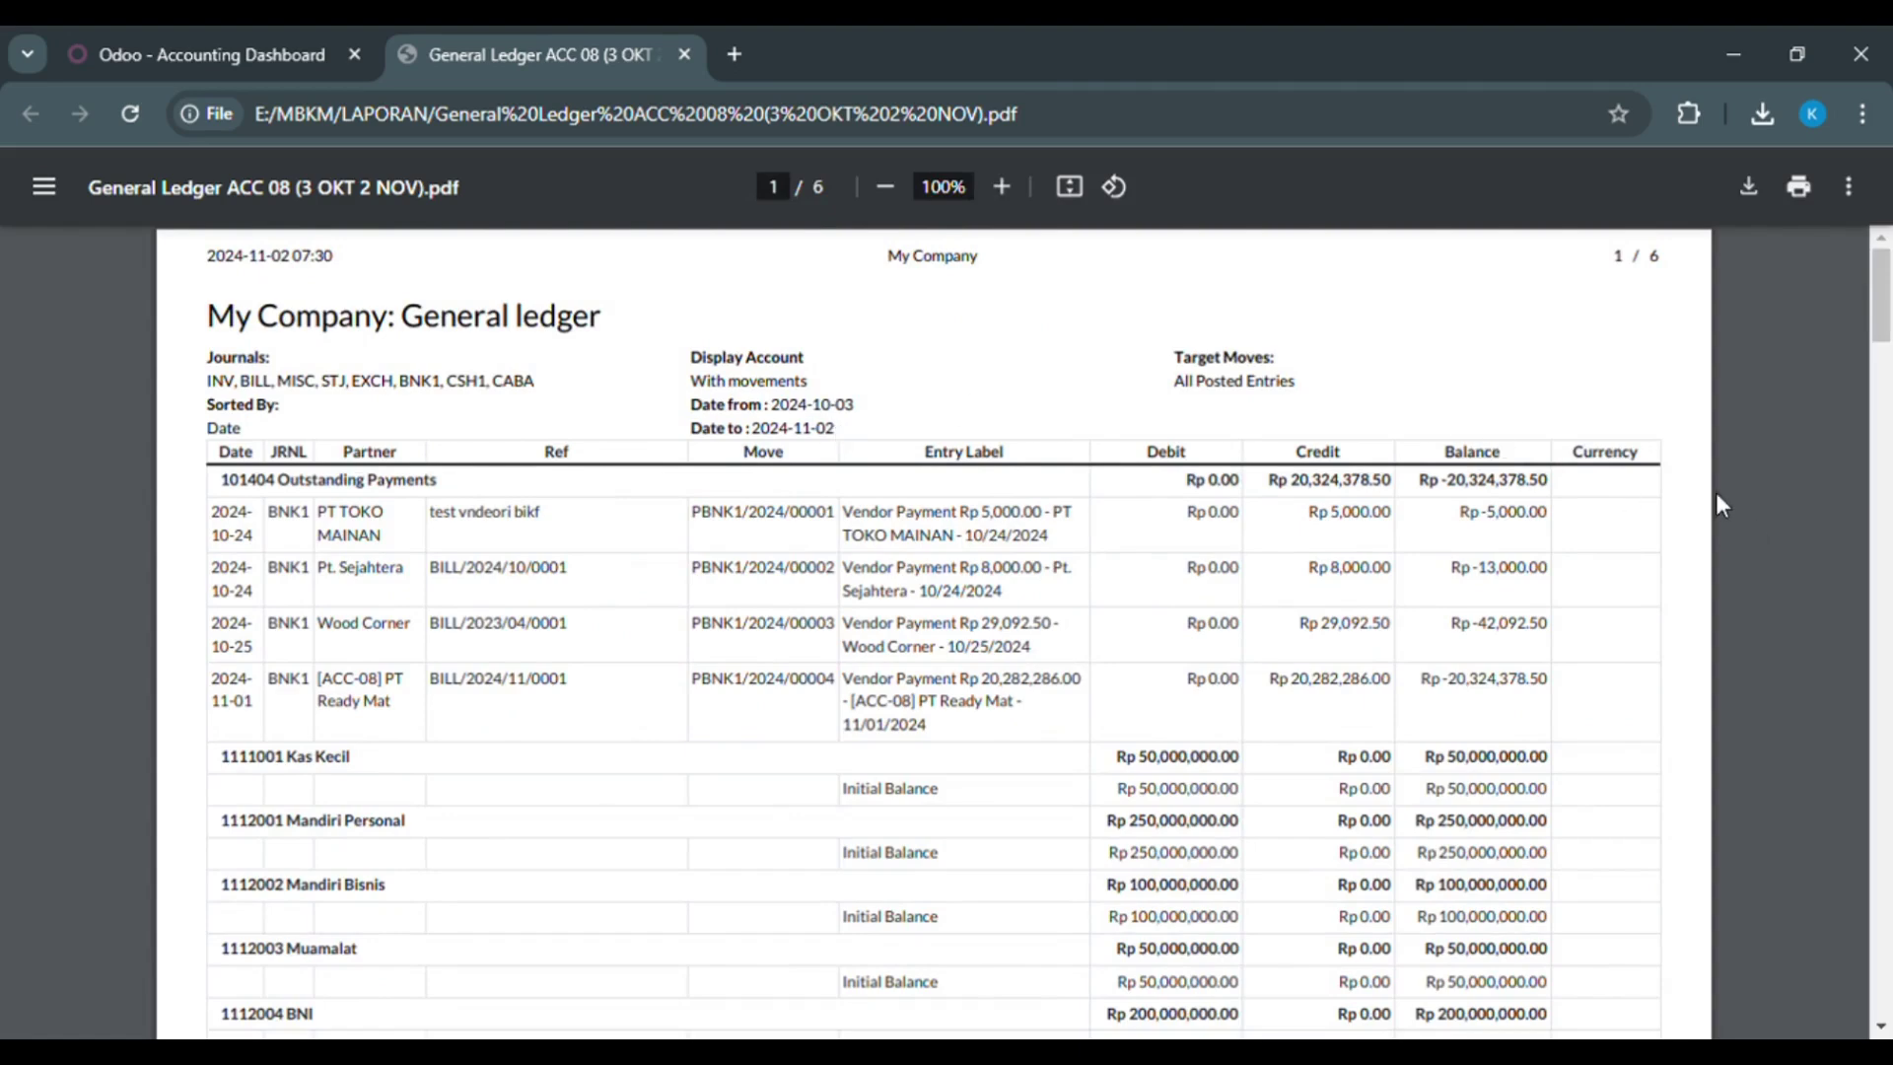
scroll(1715, 493, down, 1)
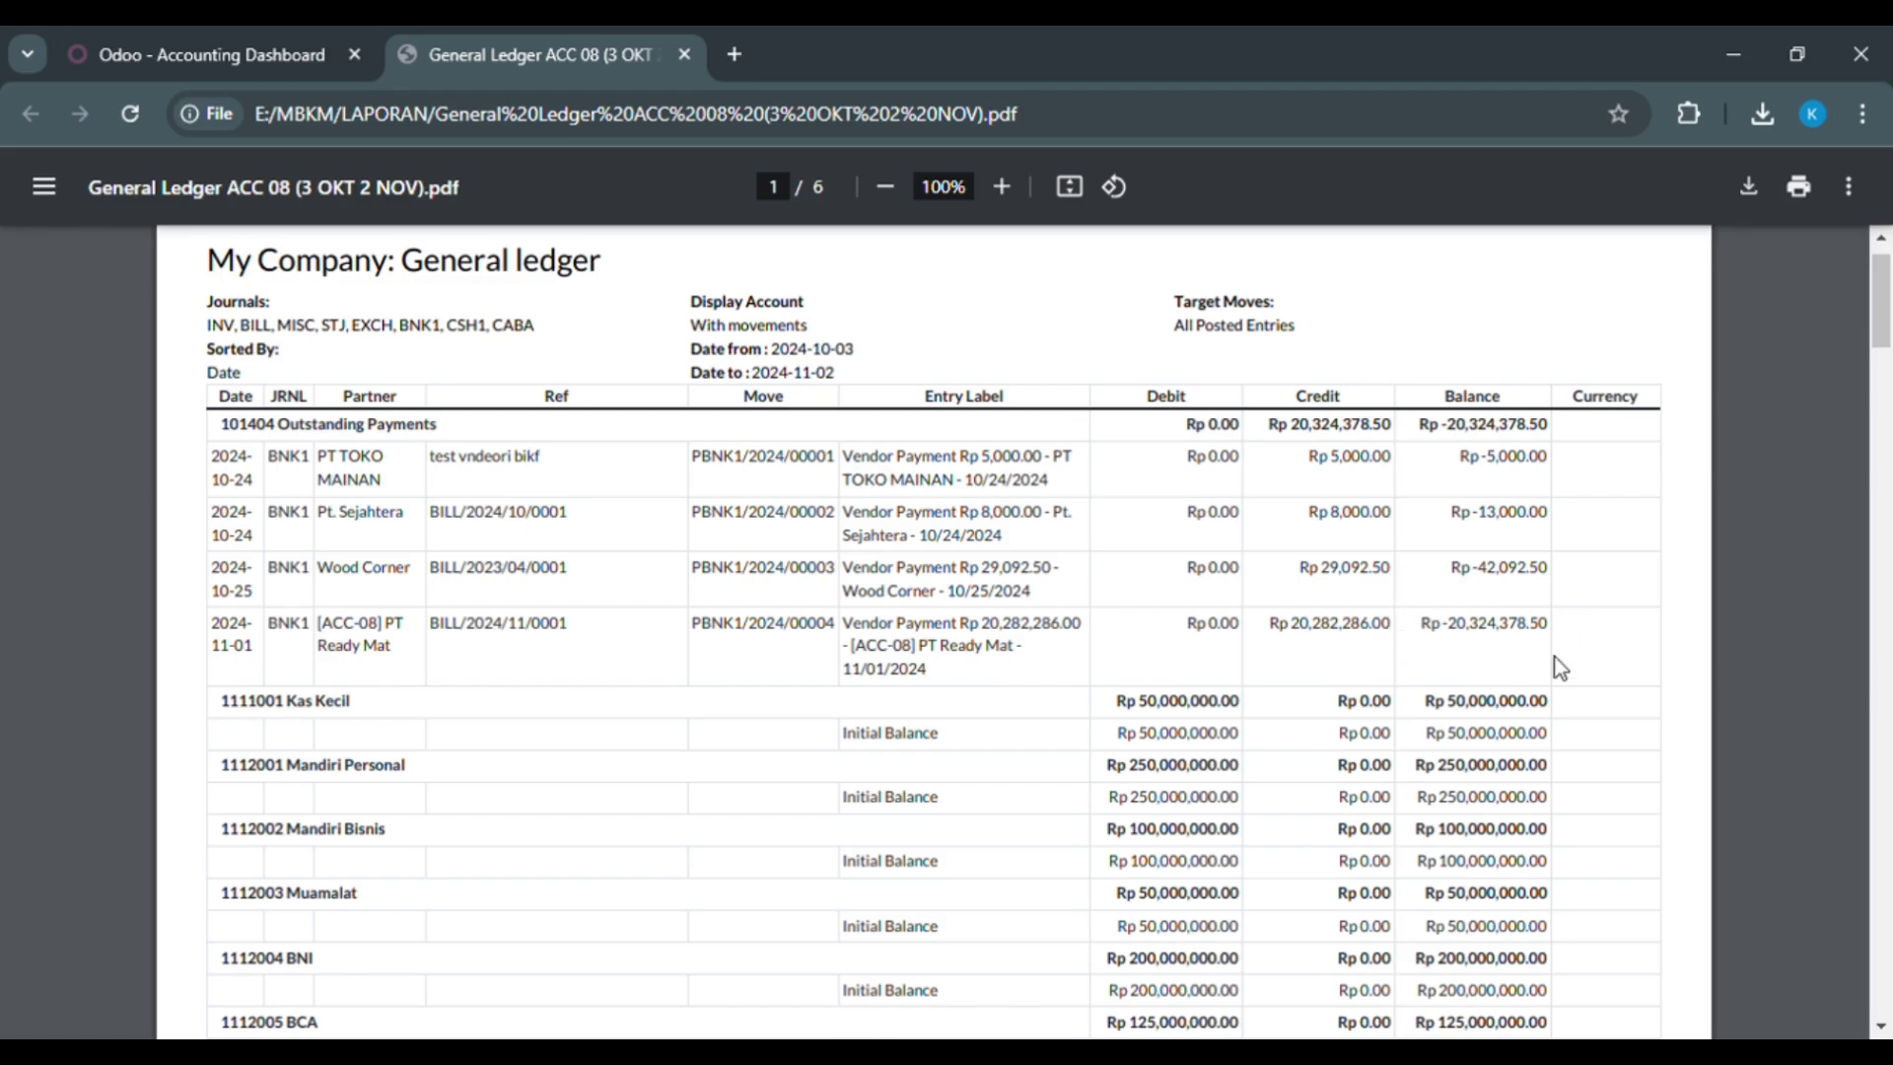
Step: Scroll the General Ledger PDF down to the Account Payable 211000 entries on page 3
scroll(1746, 541, down, 1)
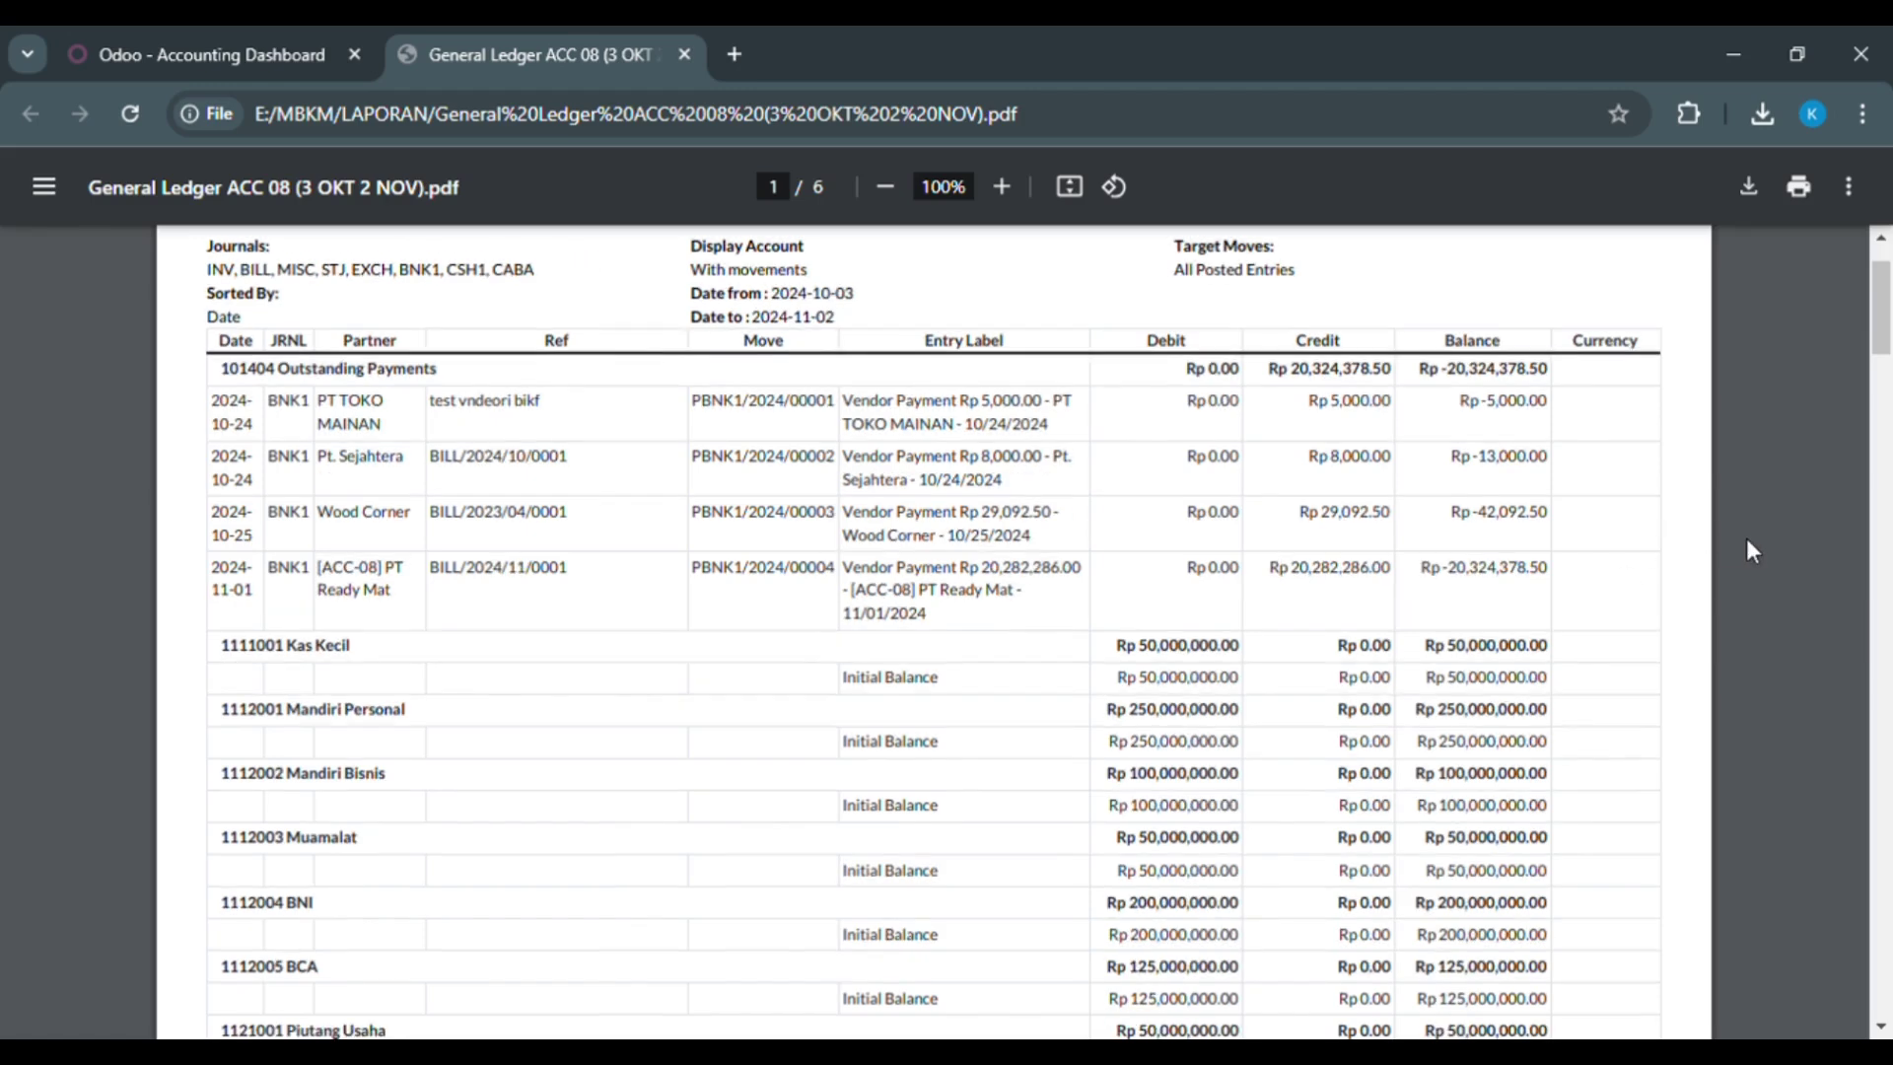
scroll(1747, 550, down, 1)
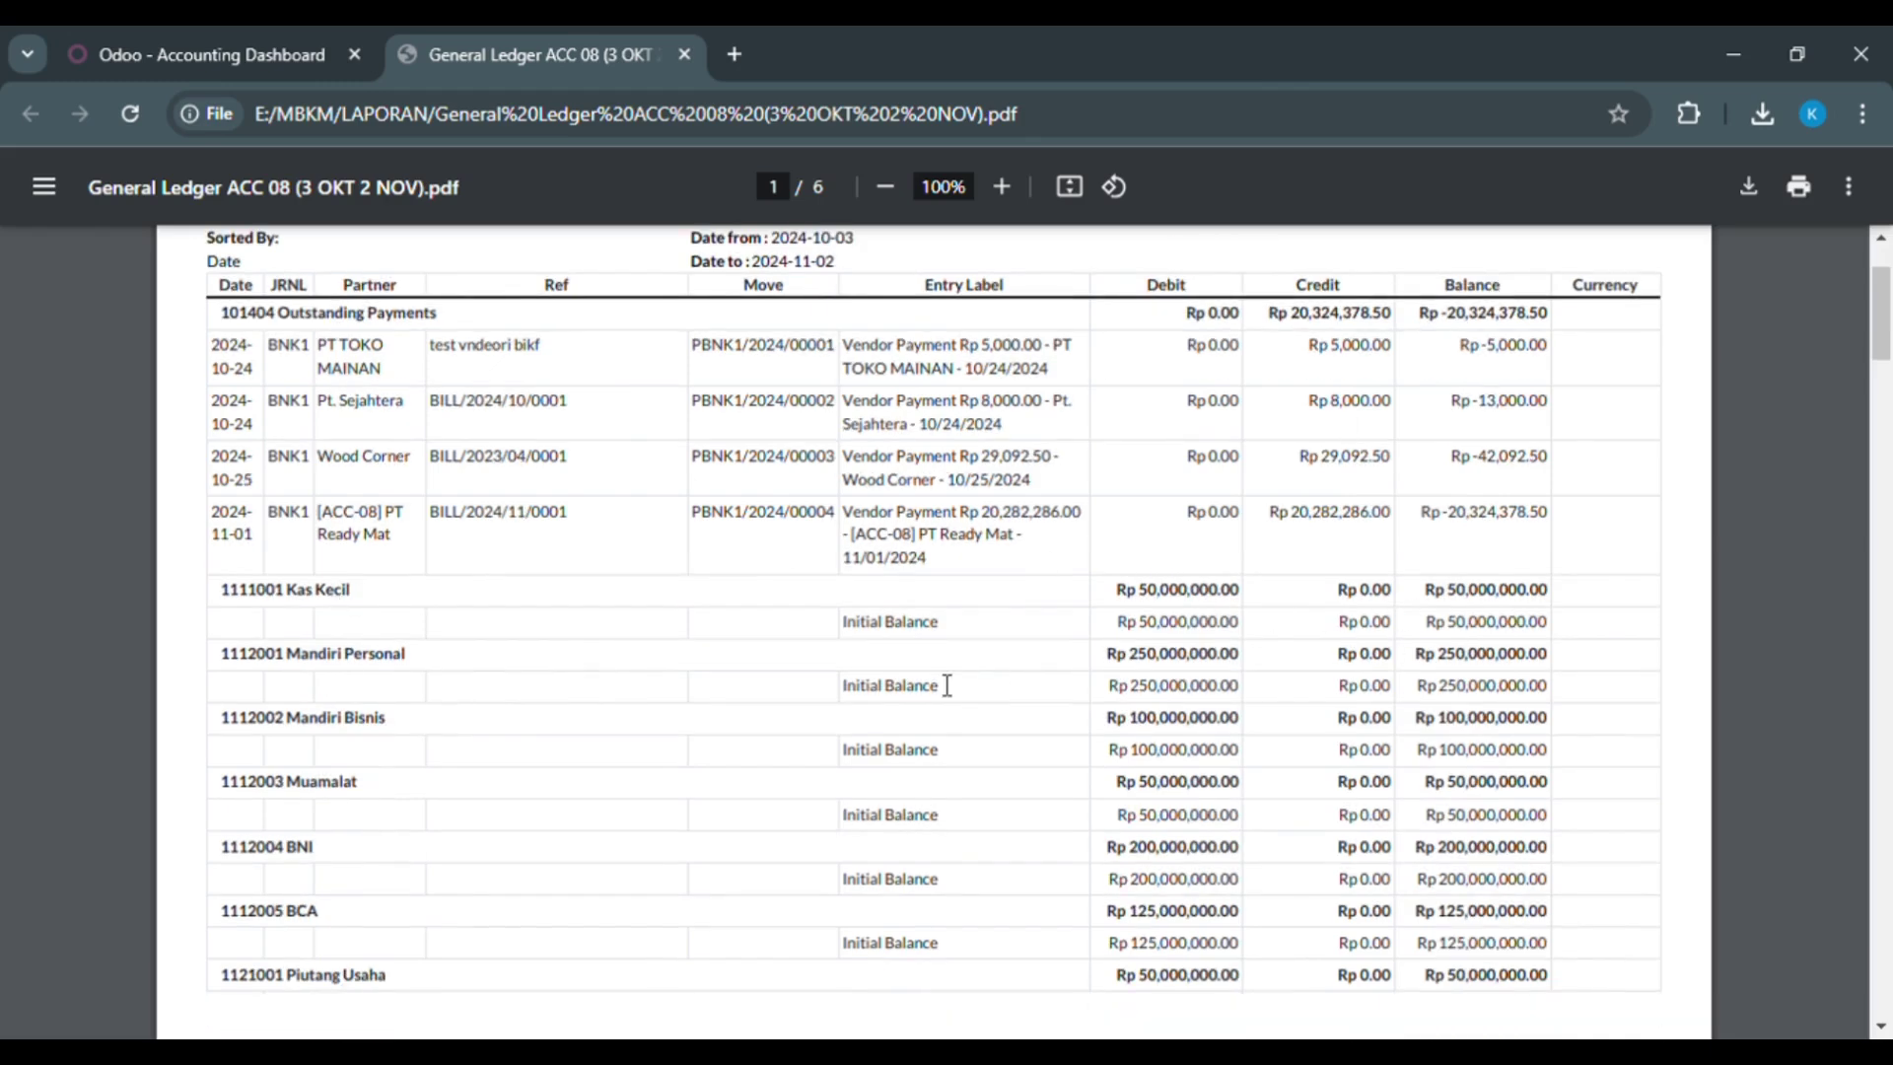
scroll(947, 685, down, 8)
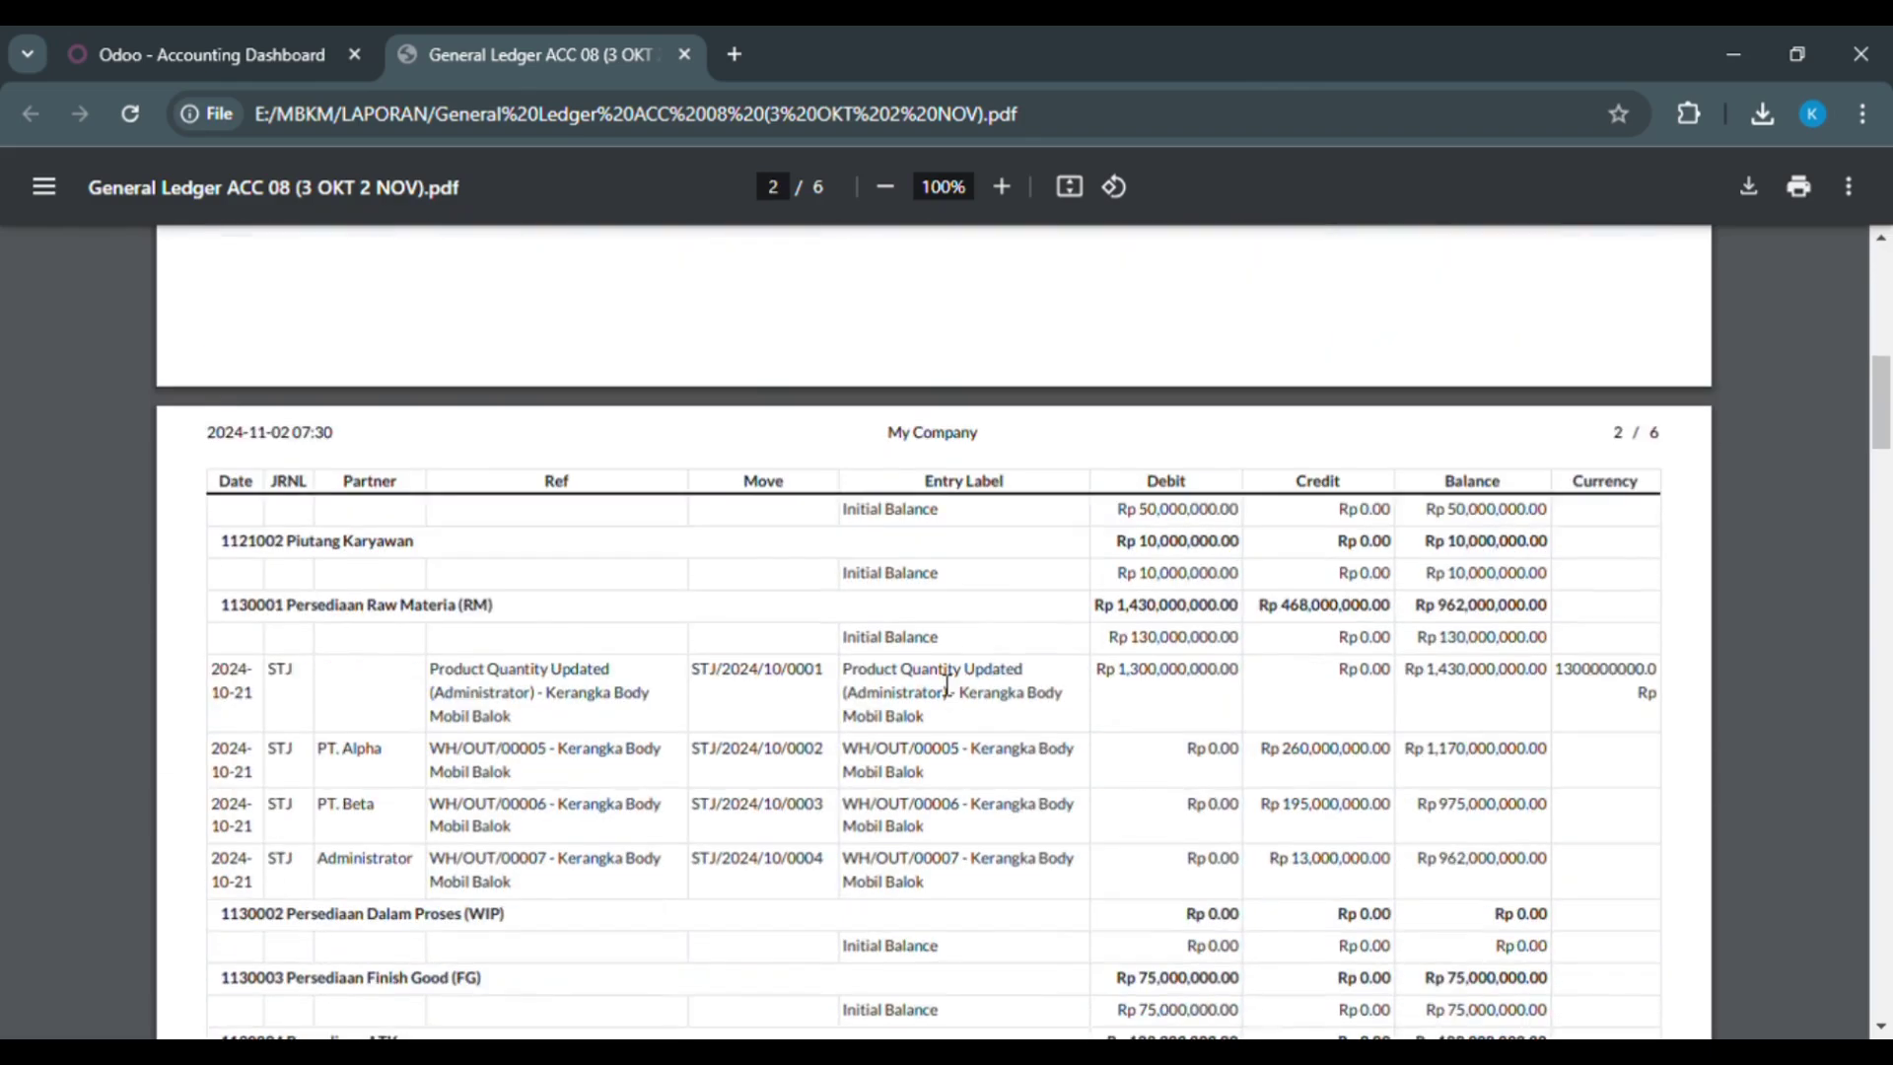
scroll(947, 685, down, 2)
scroll(947, 686, down, 3)
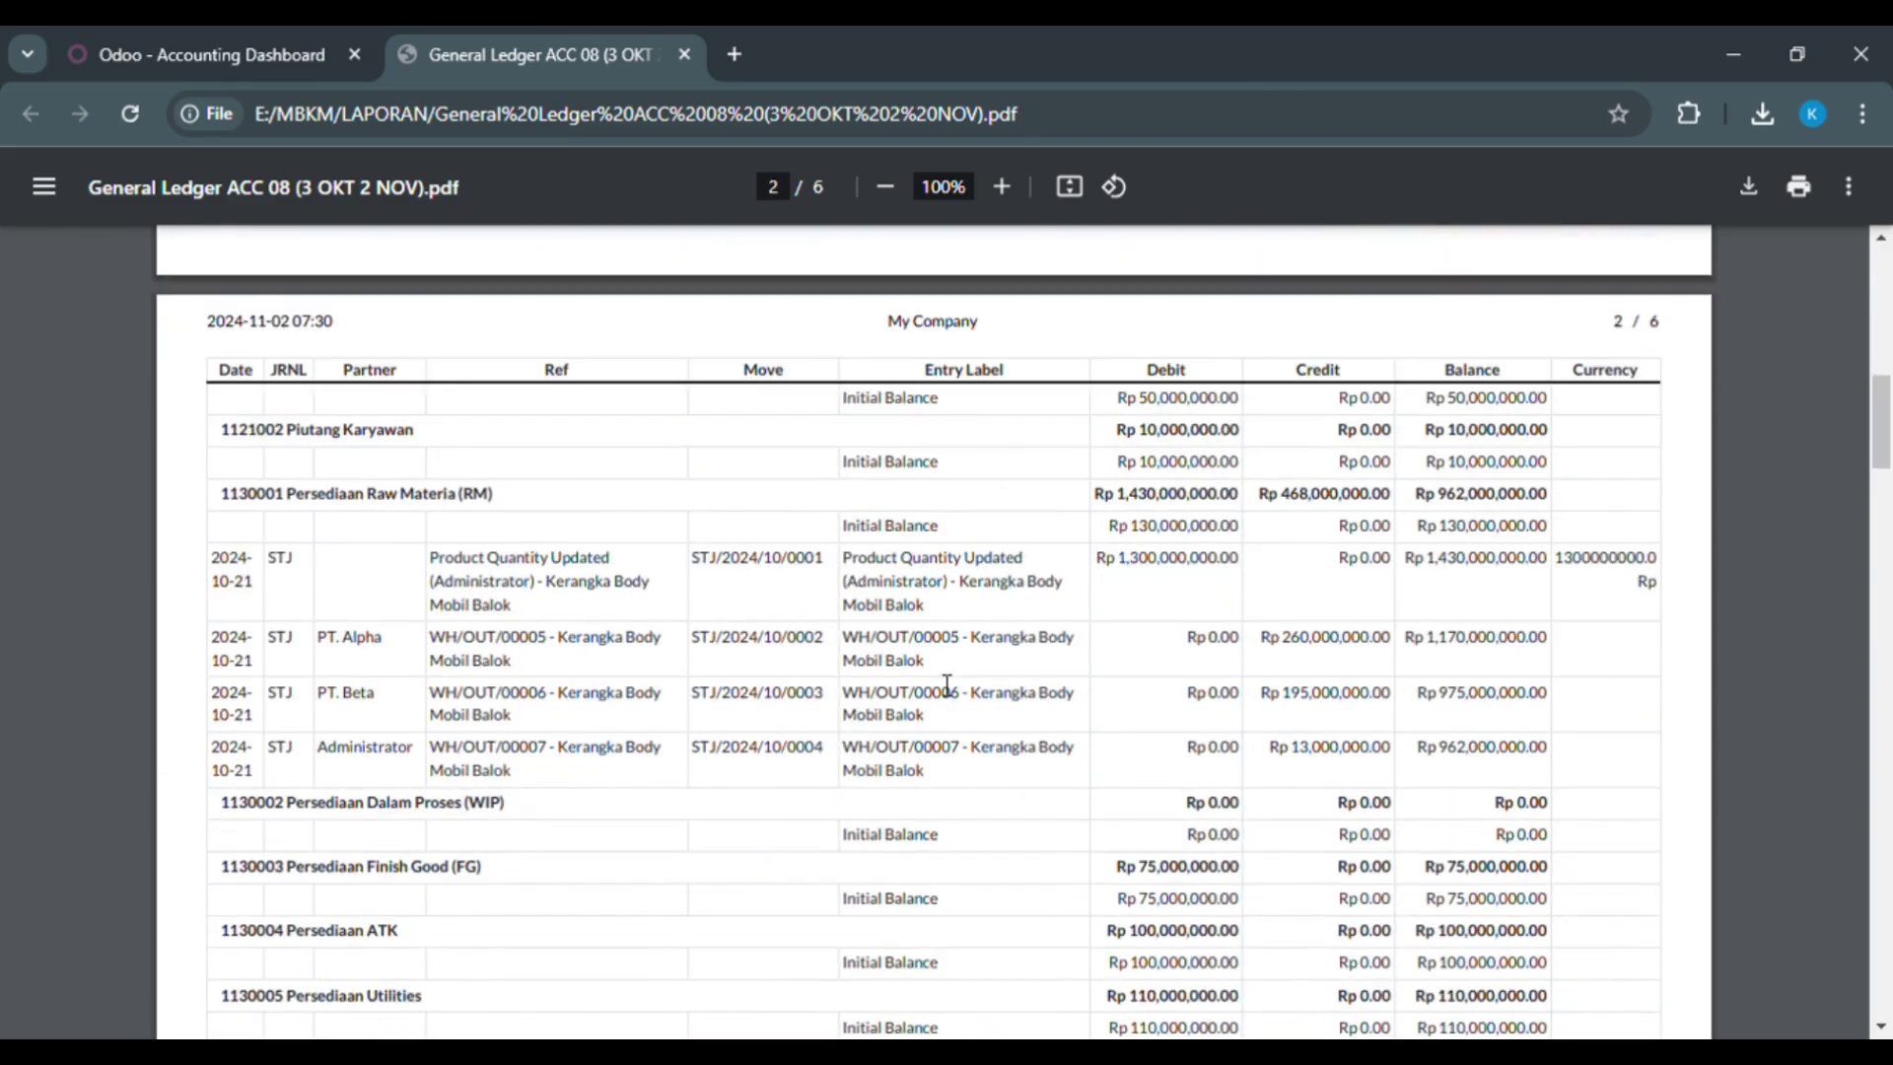
scroll(947, 686, down, 1)
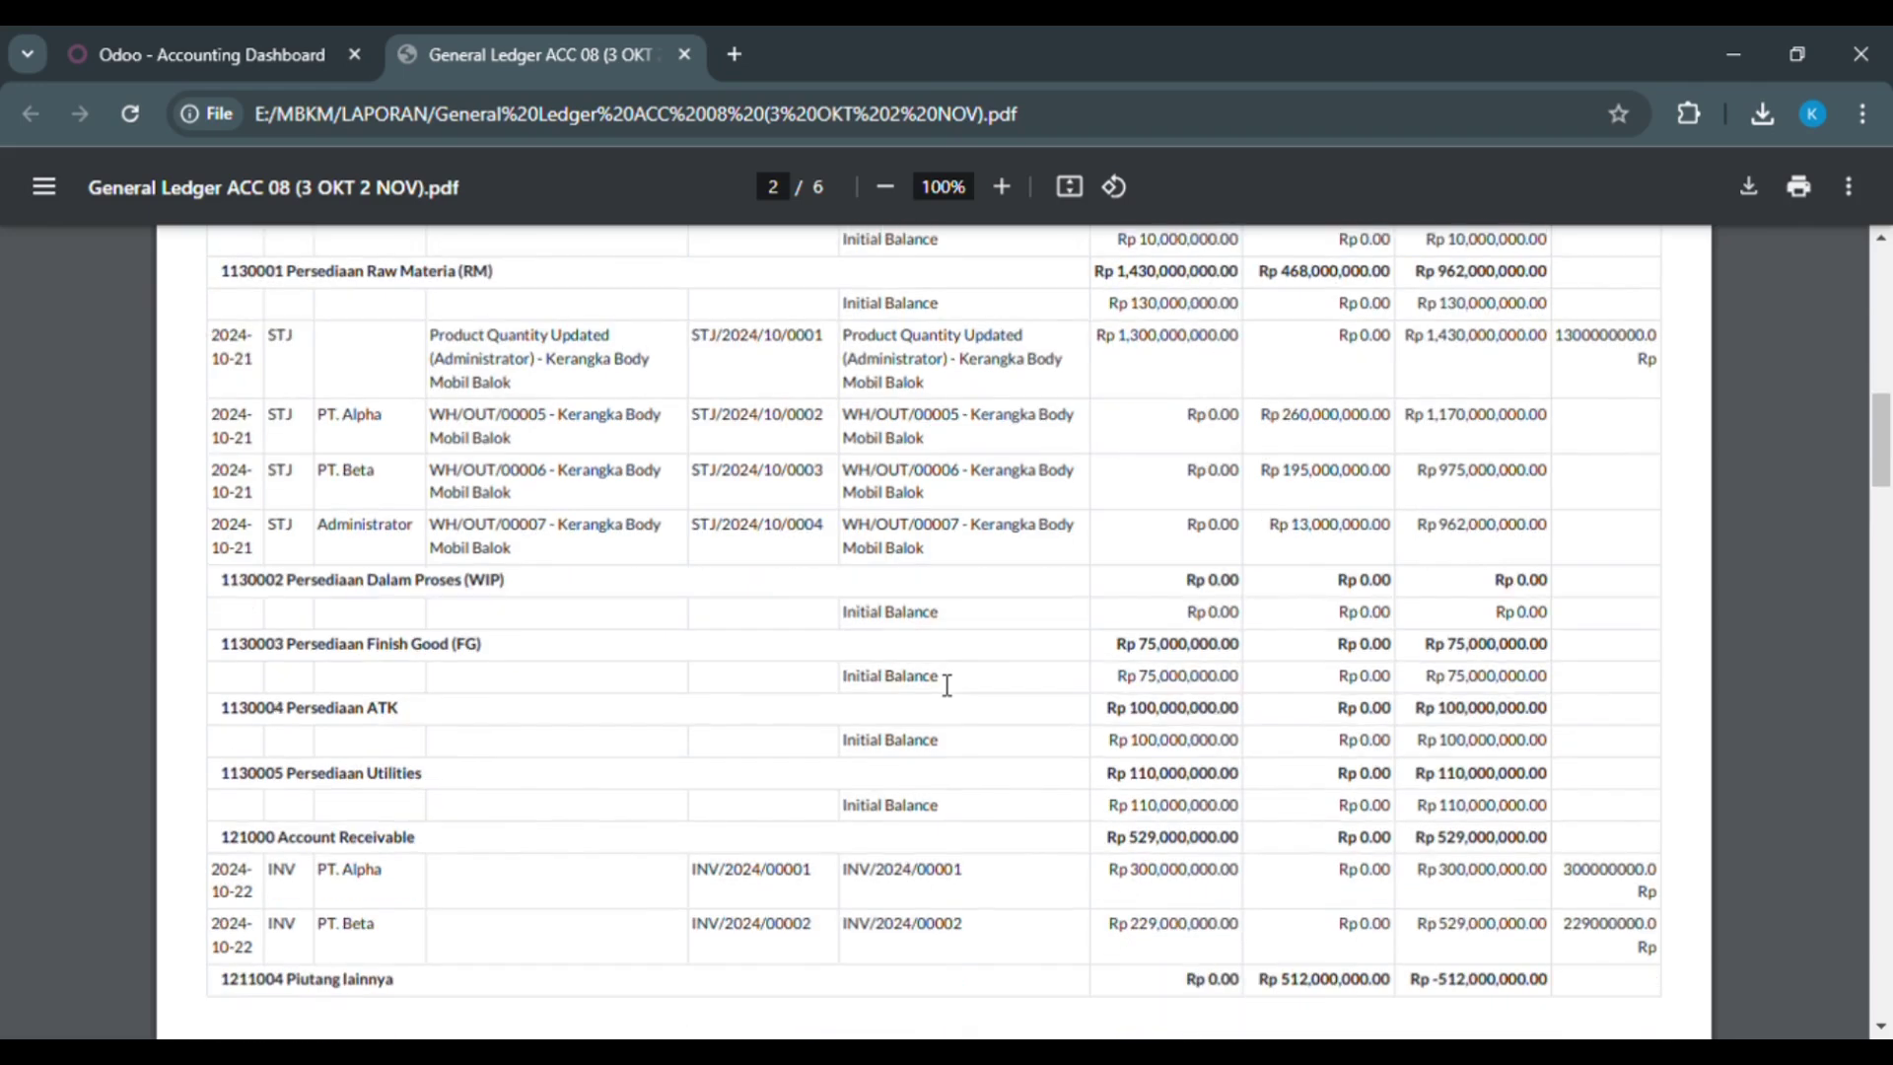
scroll(946, 685, down, 4)
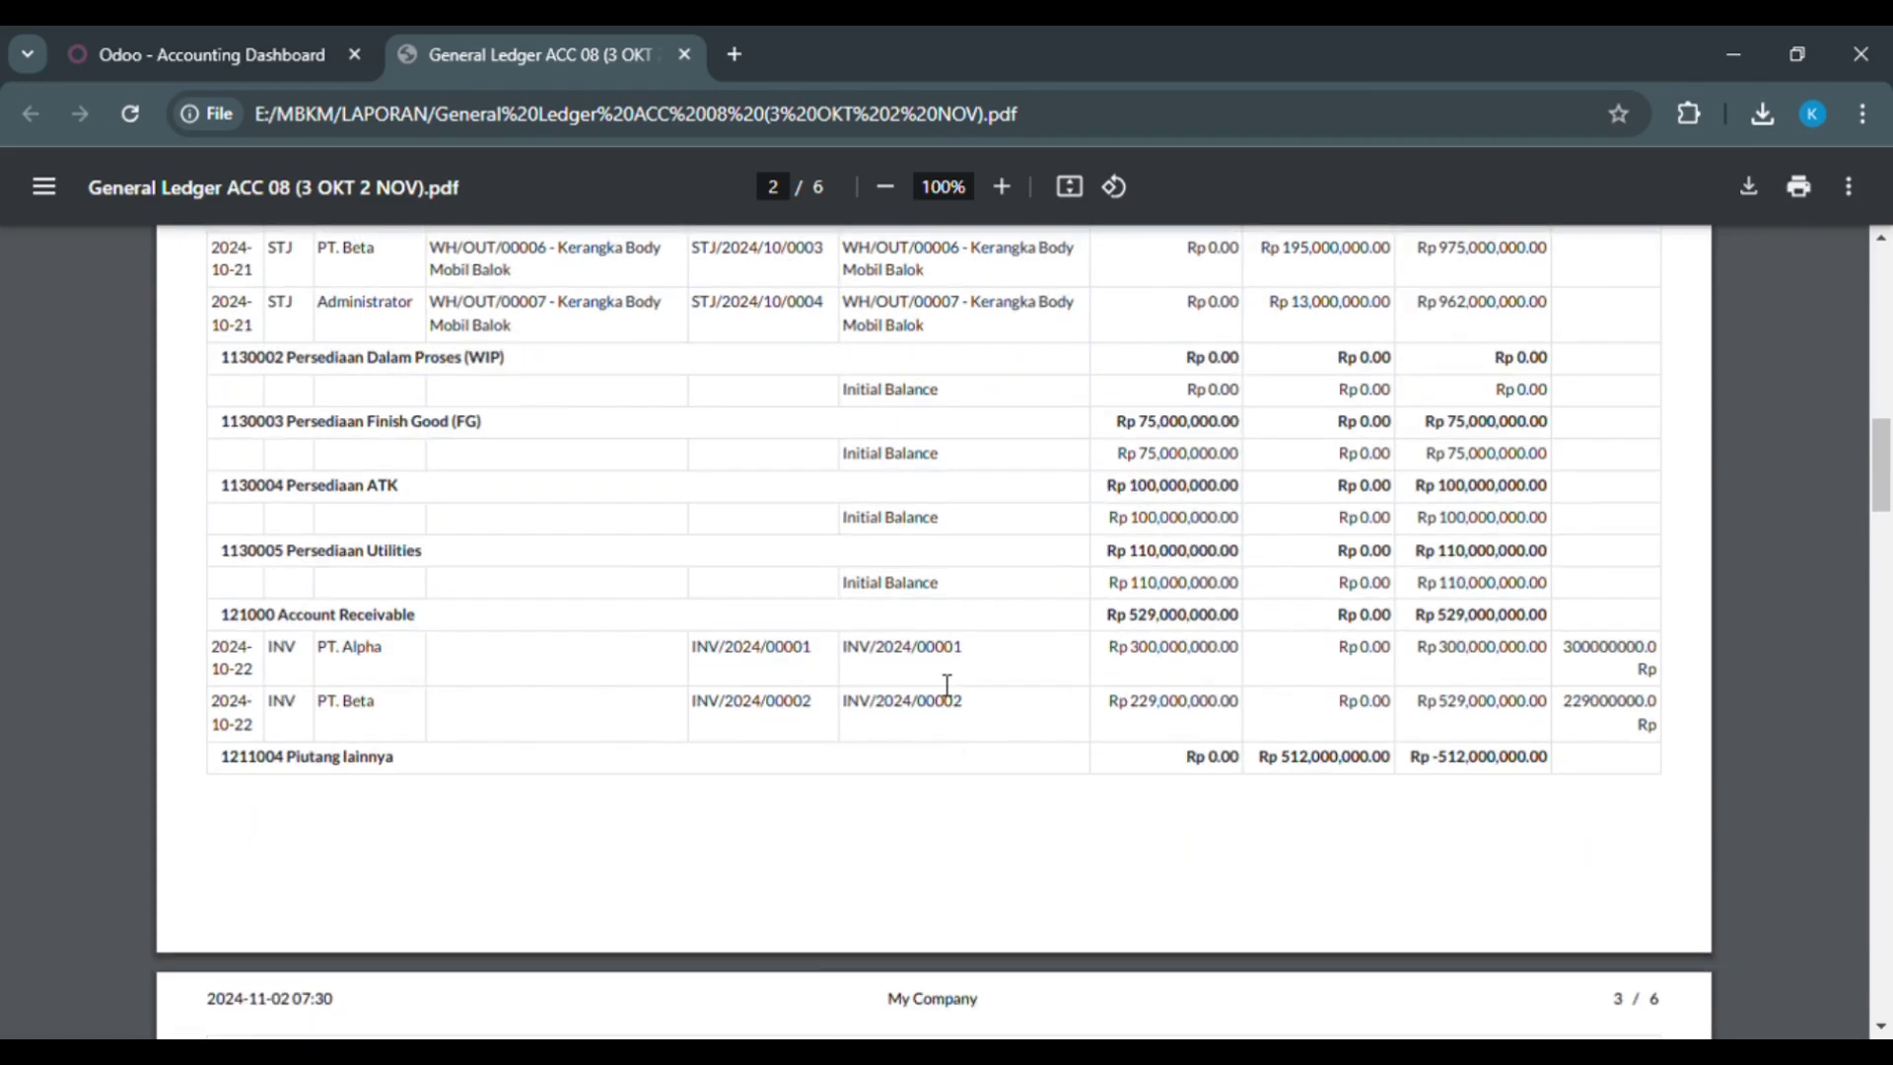
scroll(946, 685, down, 7)
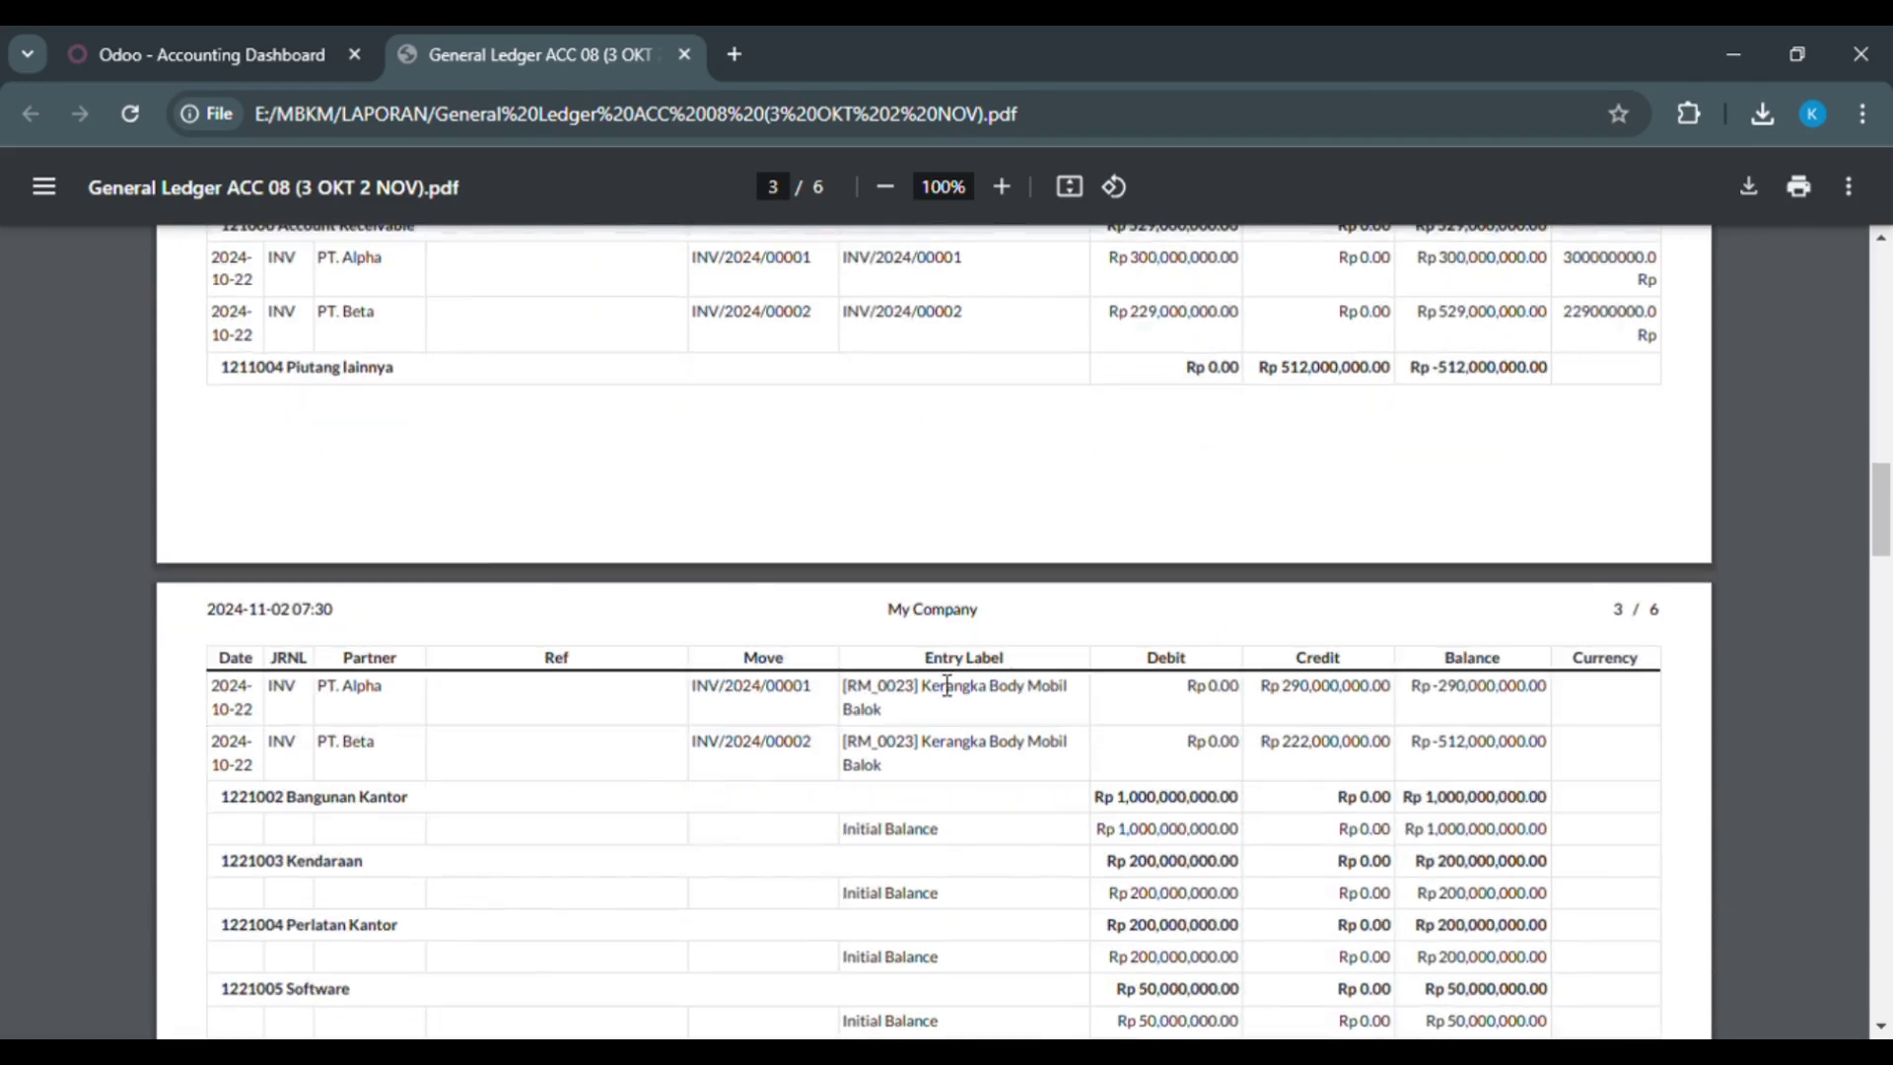
scroll(947, 685, down, 9)
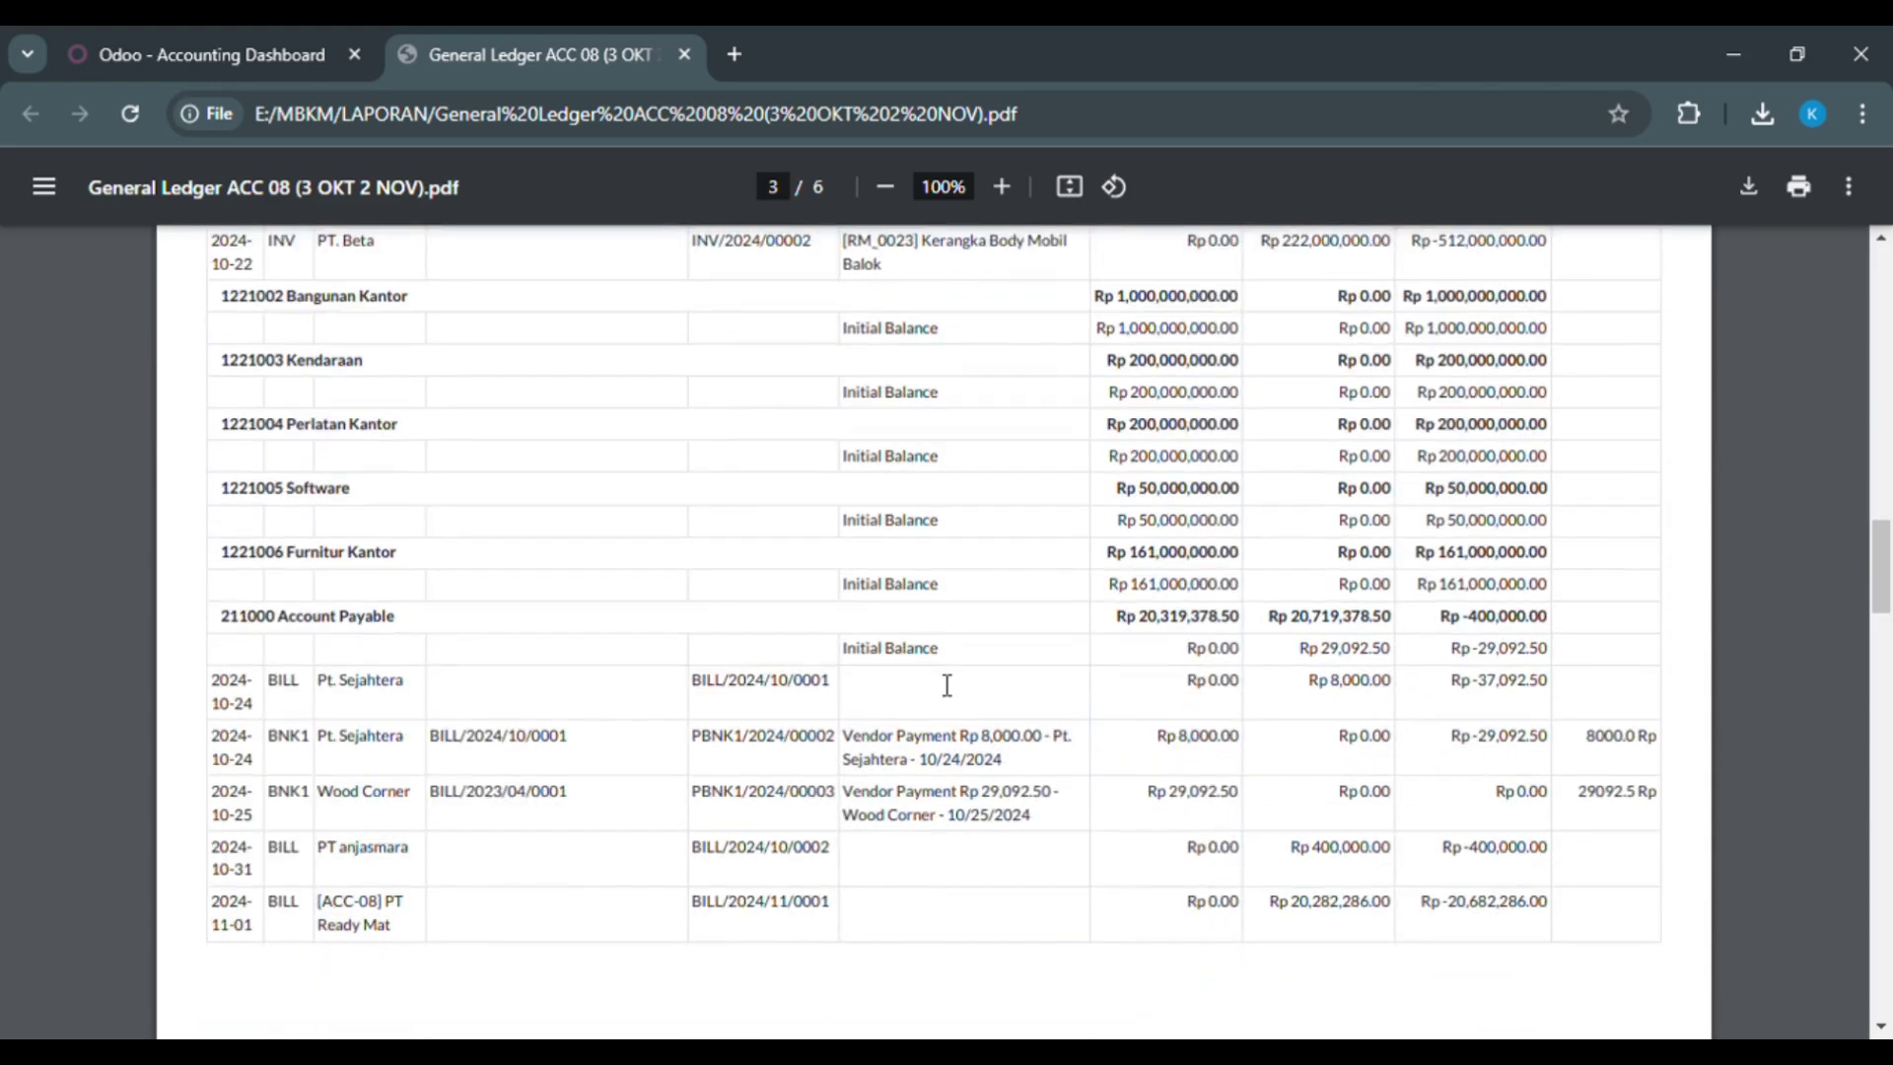
scroll(947, 685, down, 4)
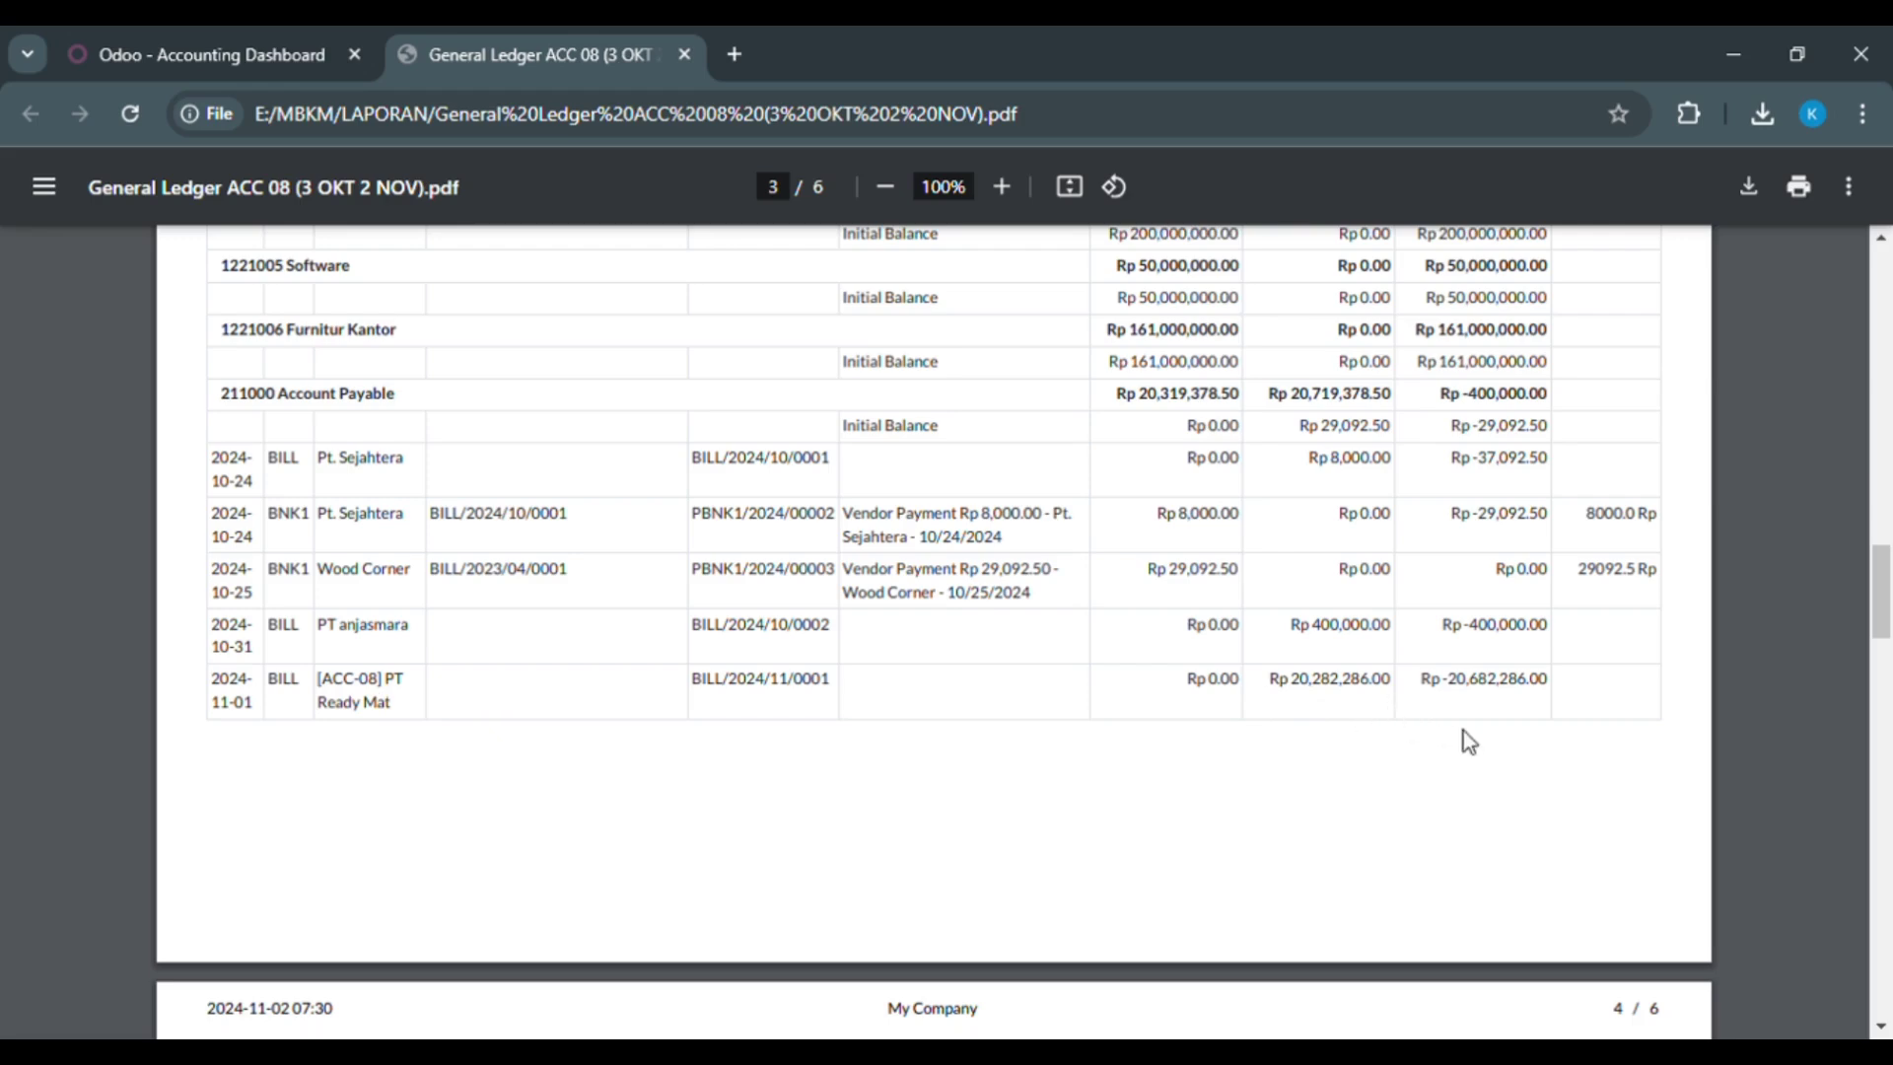
Step: Review General Ledger pages 4–6, including Outstanding Payments, then return to the first page
scroll(1771, 792, down, 4)
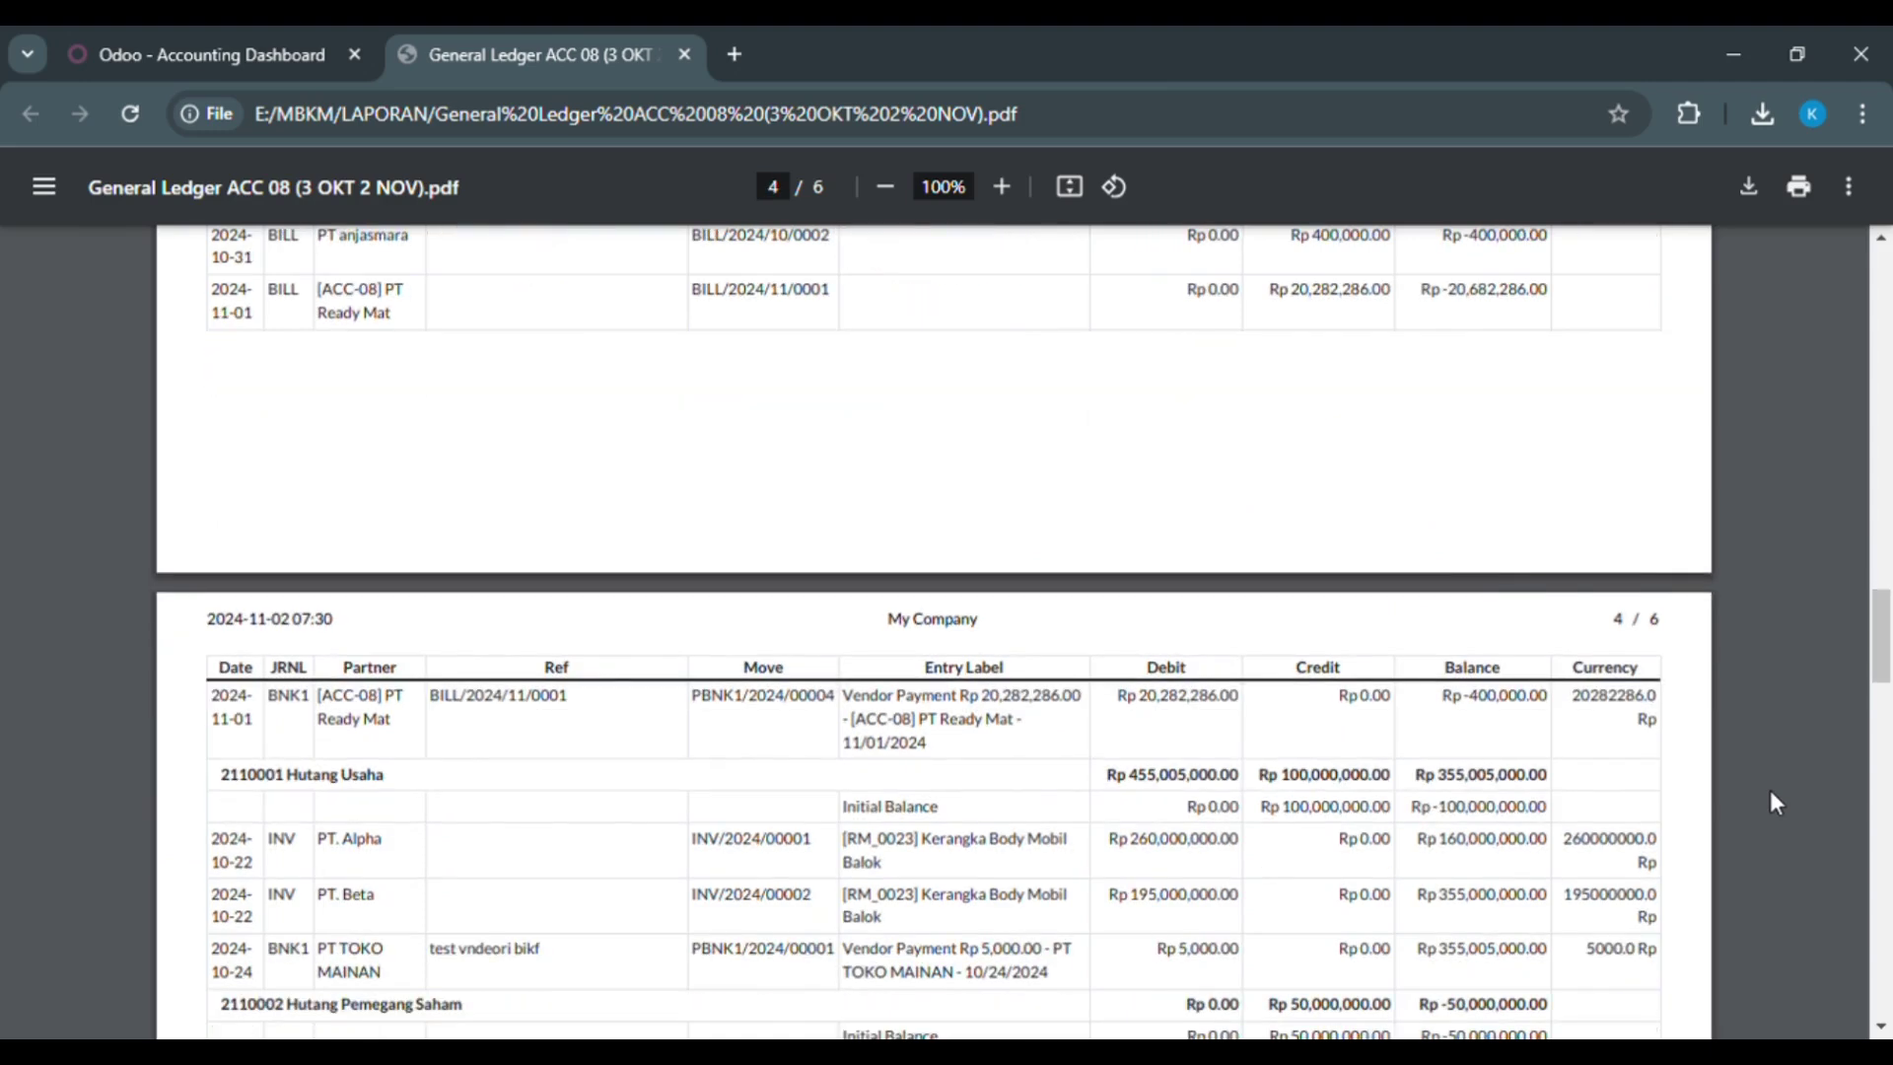
scroll(1771, 802, down, 1)
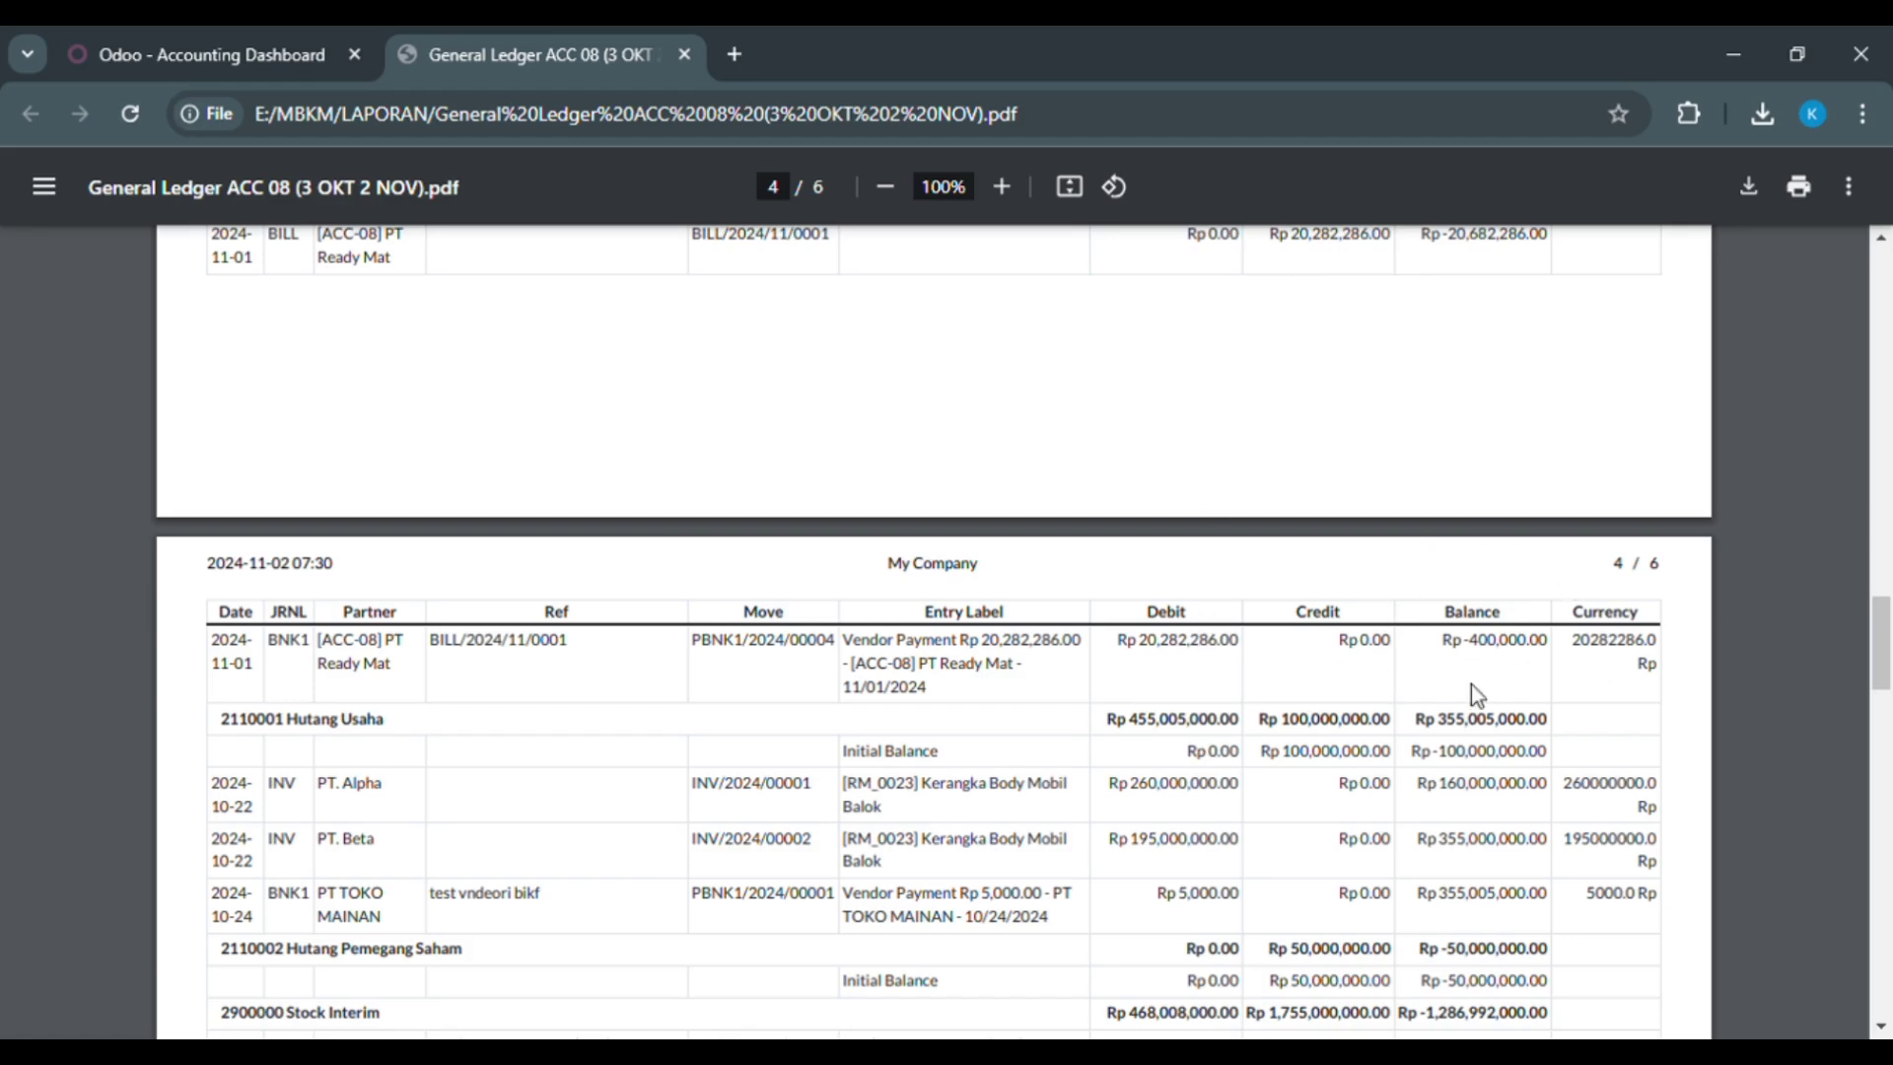
drag(1879, 670, 1875, 645)
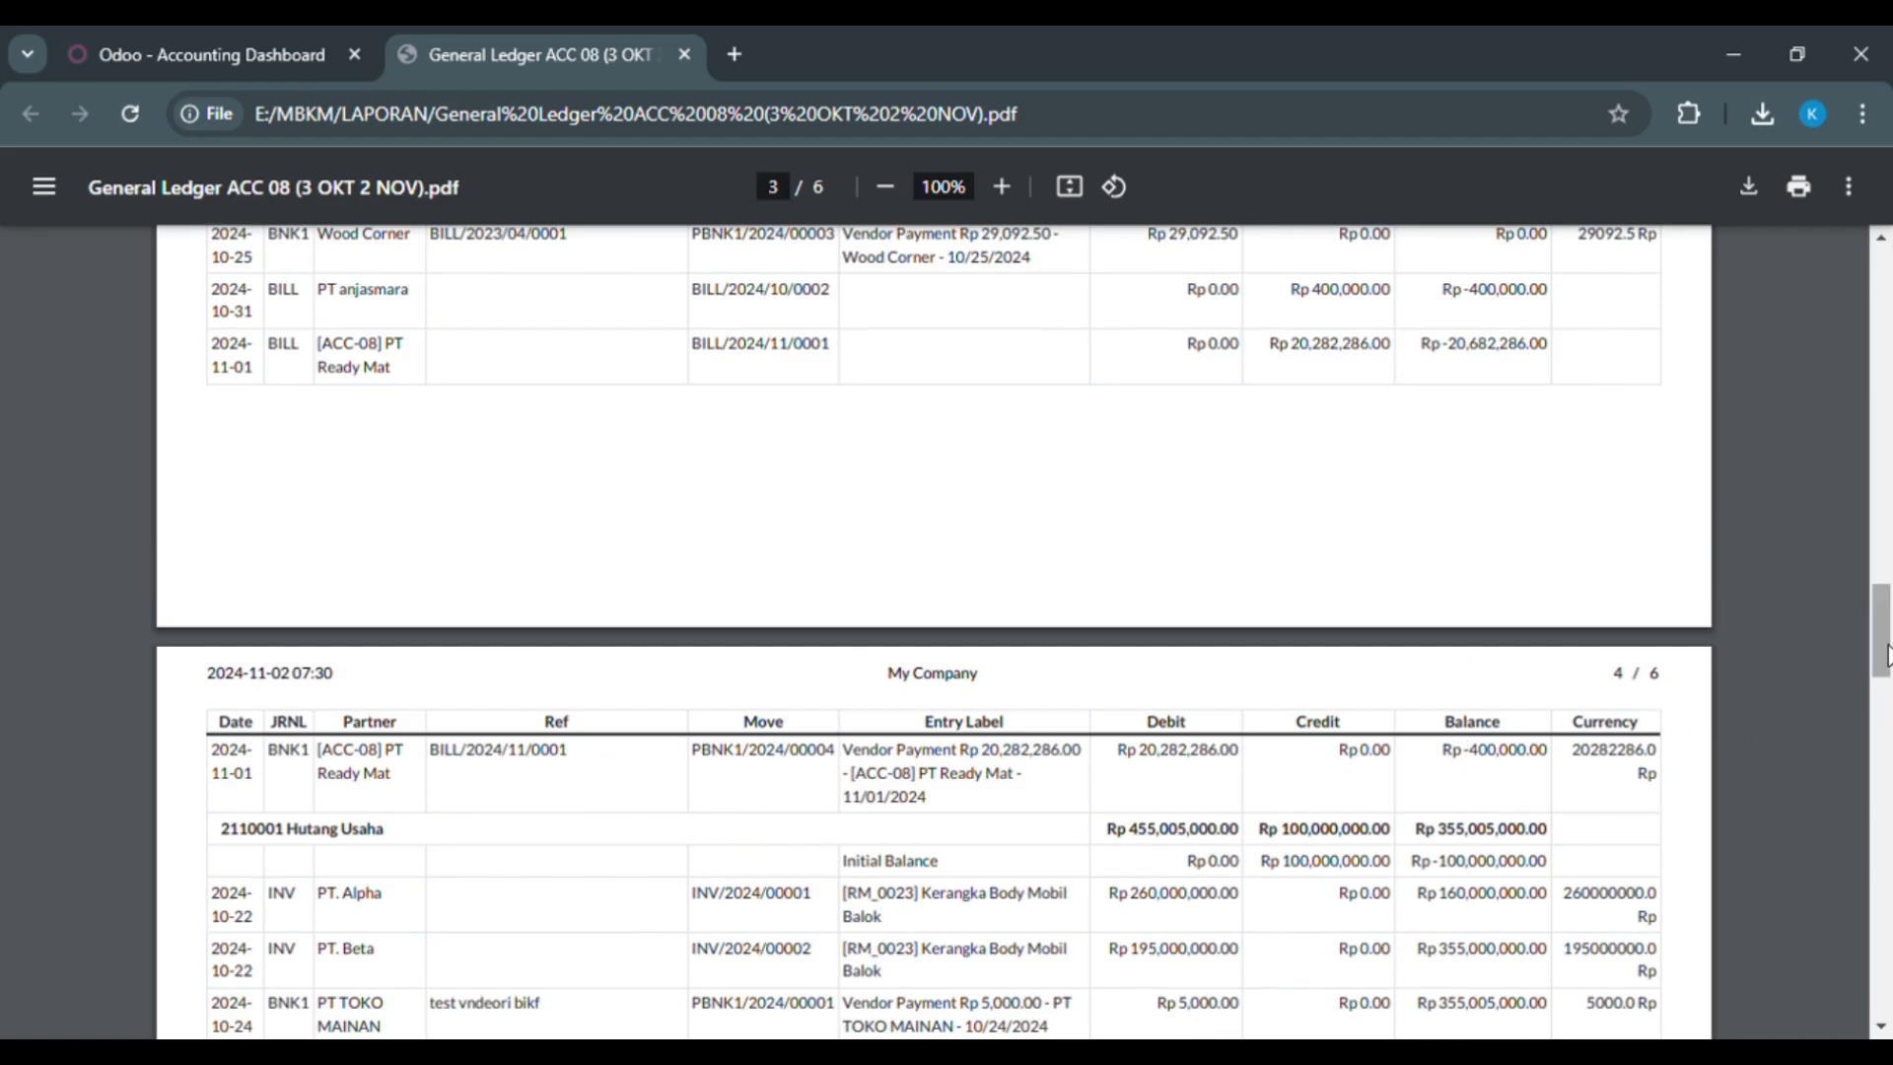
drag(1885, 653, 1887, 870)
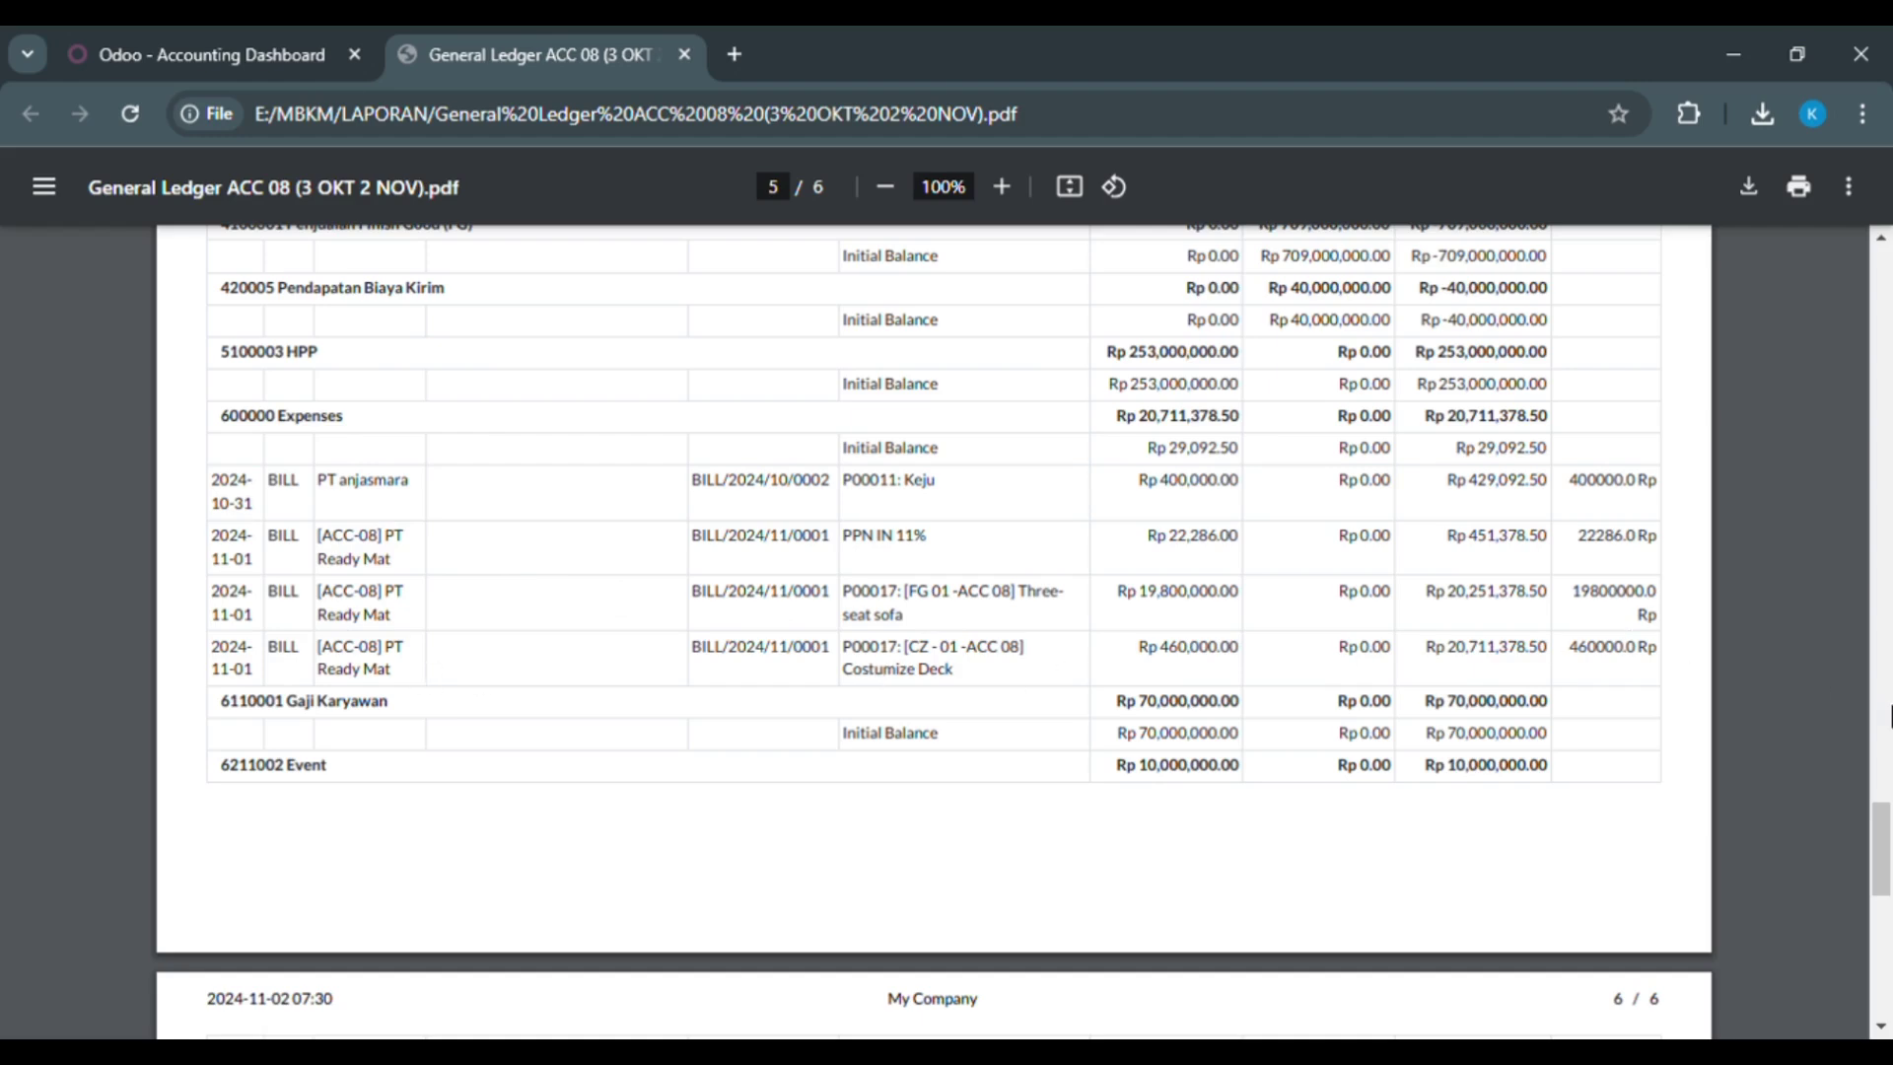
mouse_move(1888, 819)
mouse_down()
mouse_move(1888, 891)
mouse_move(1885, 818)
mouse_up()
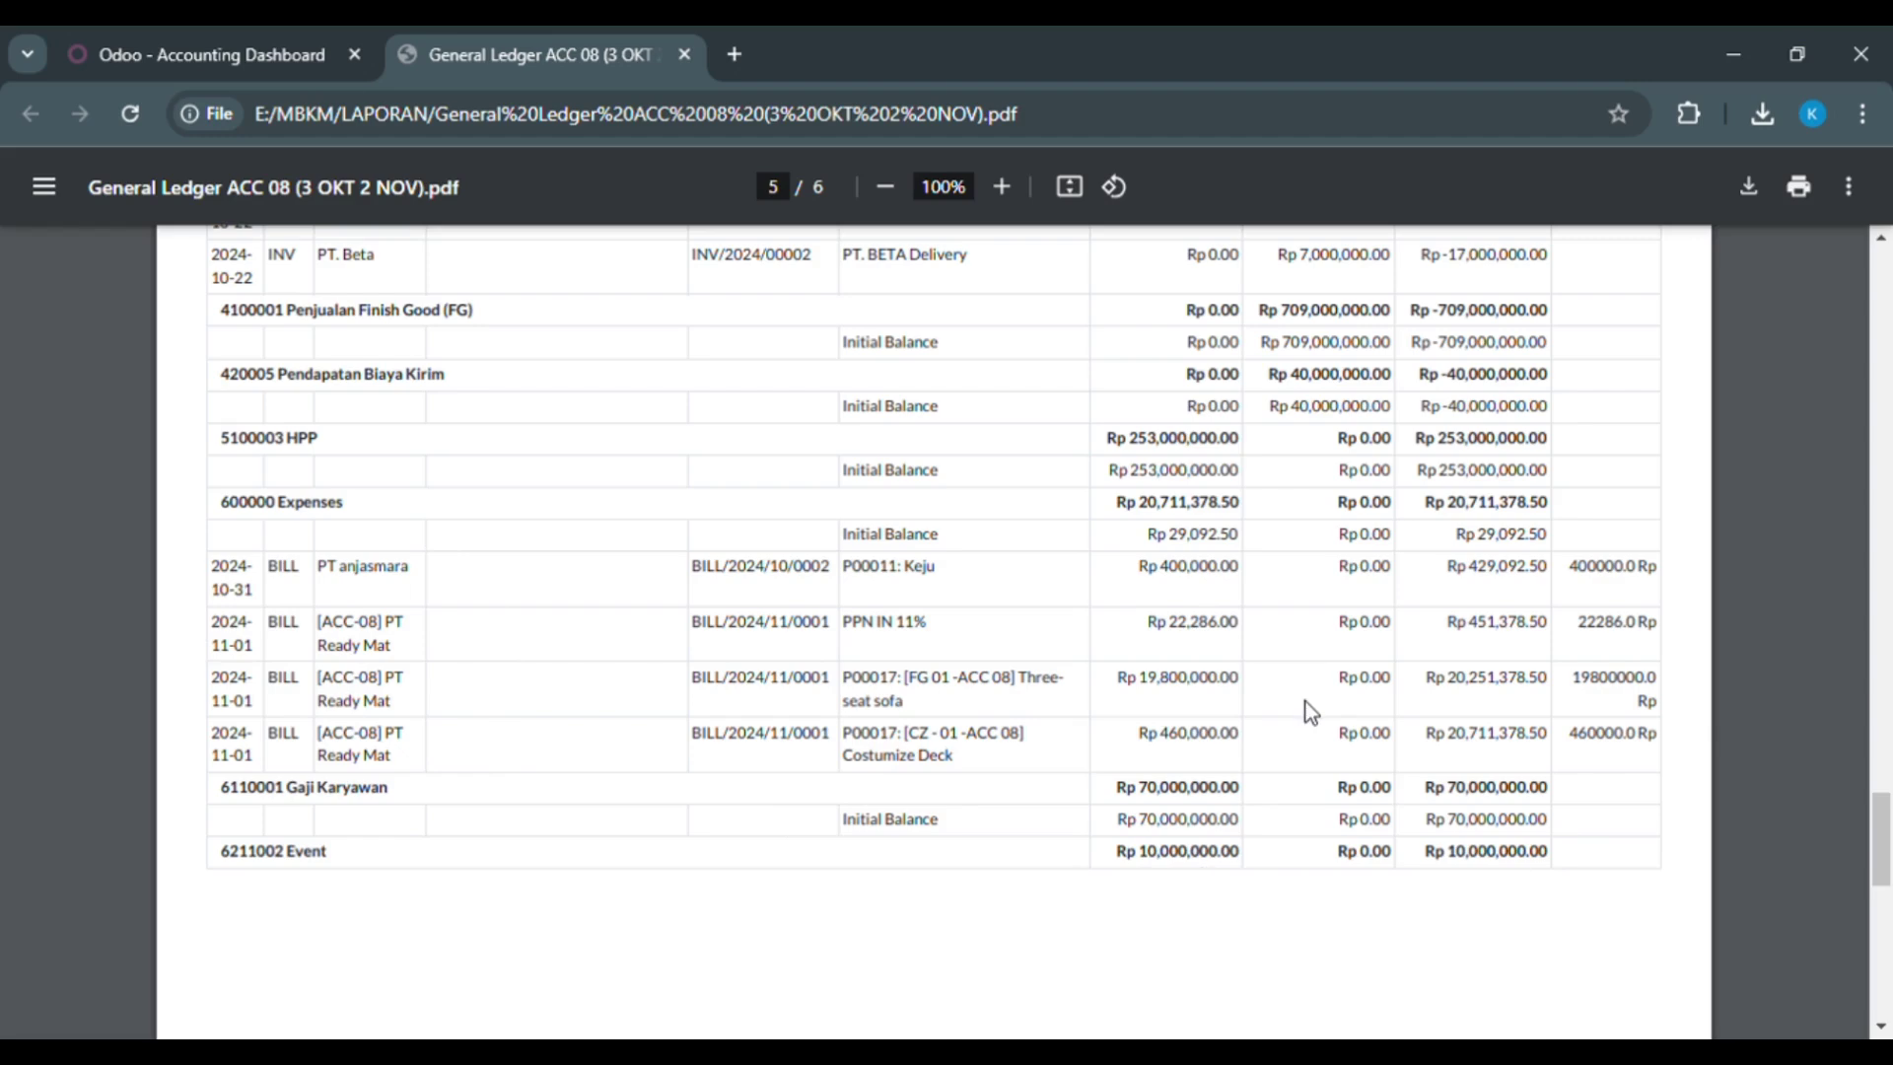
drag(1884, 848, 1739, 254)
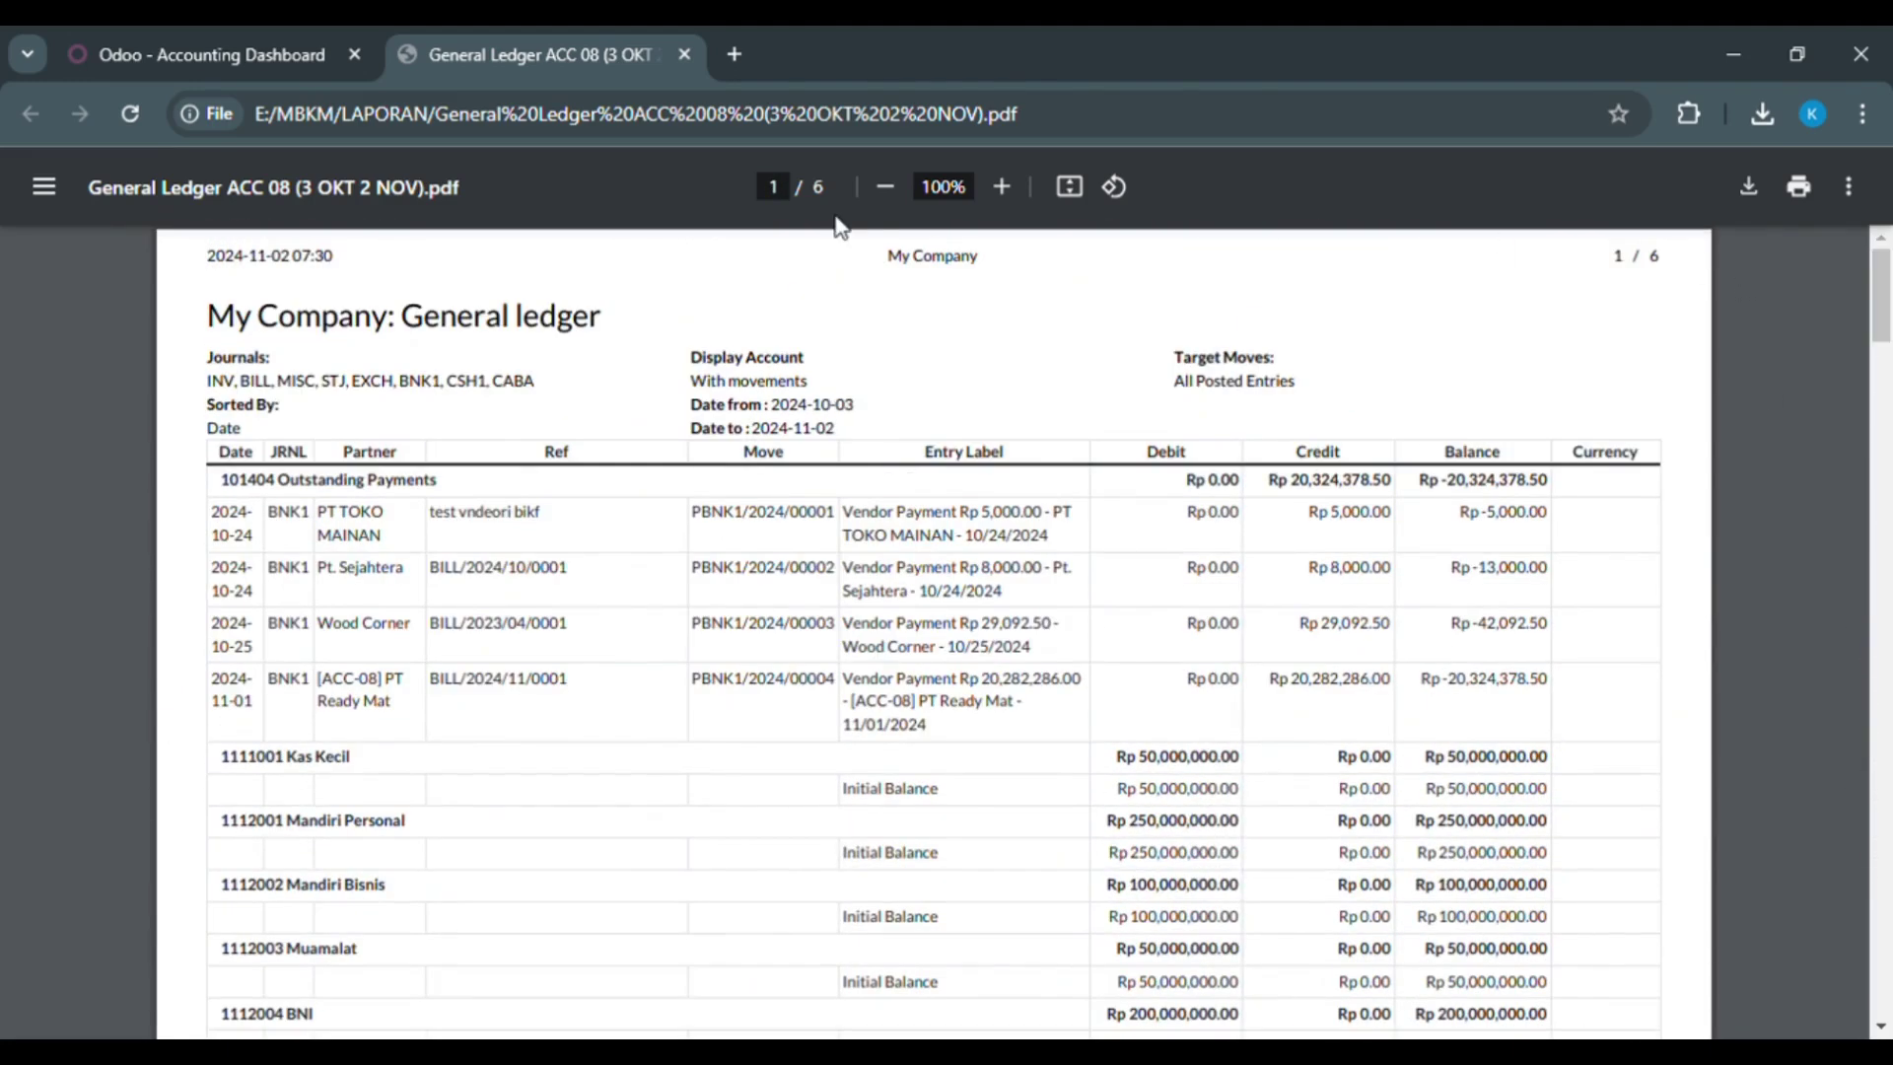
Step: Back in Odoo, close the General Ledger options and open the Trial Balance report options
click(223, 33)
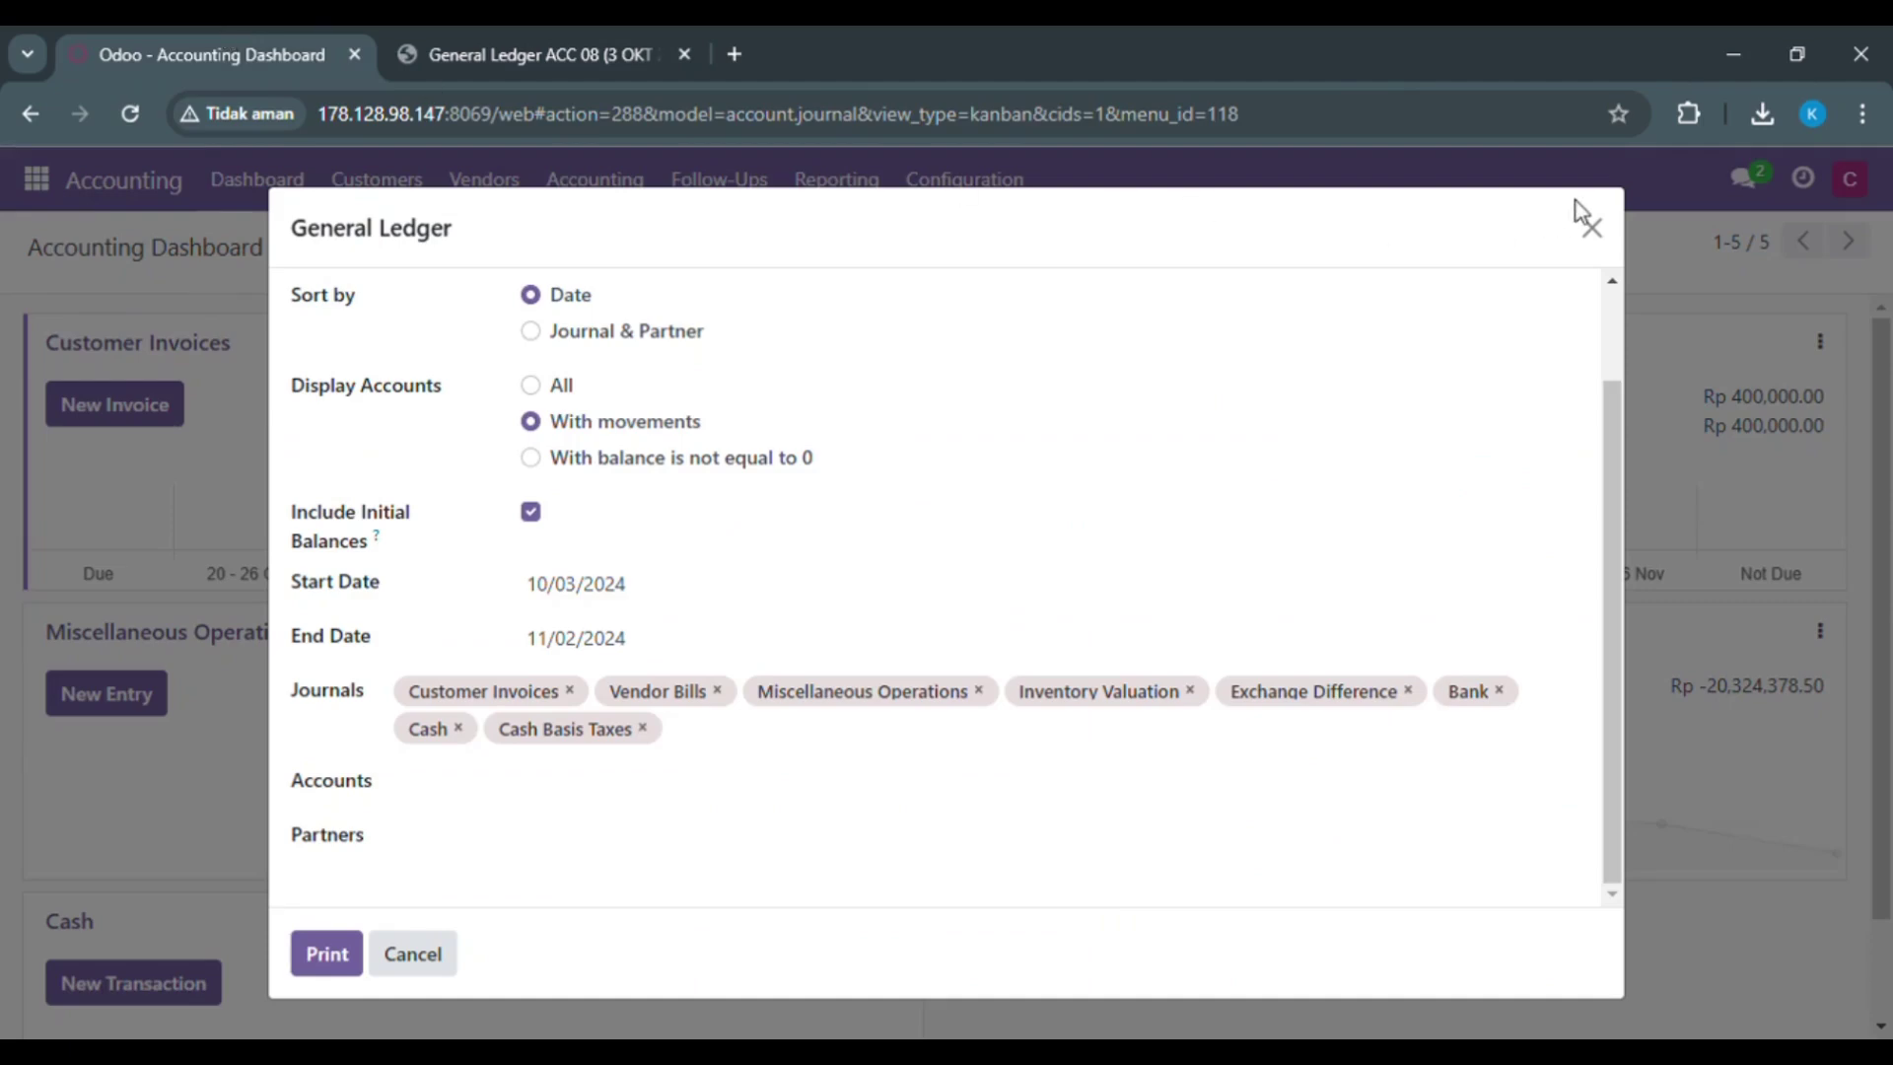
click(1591, 228)
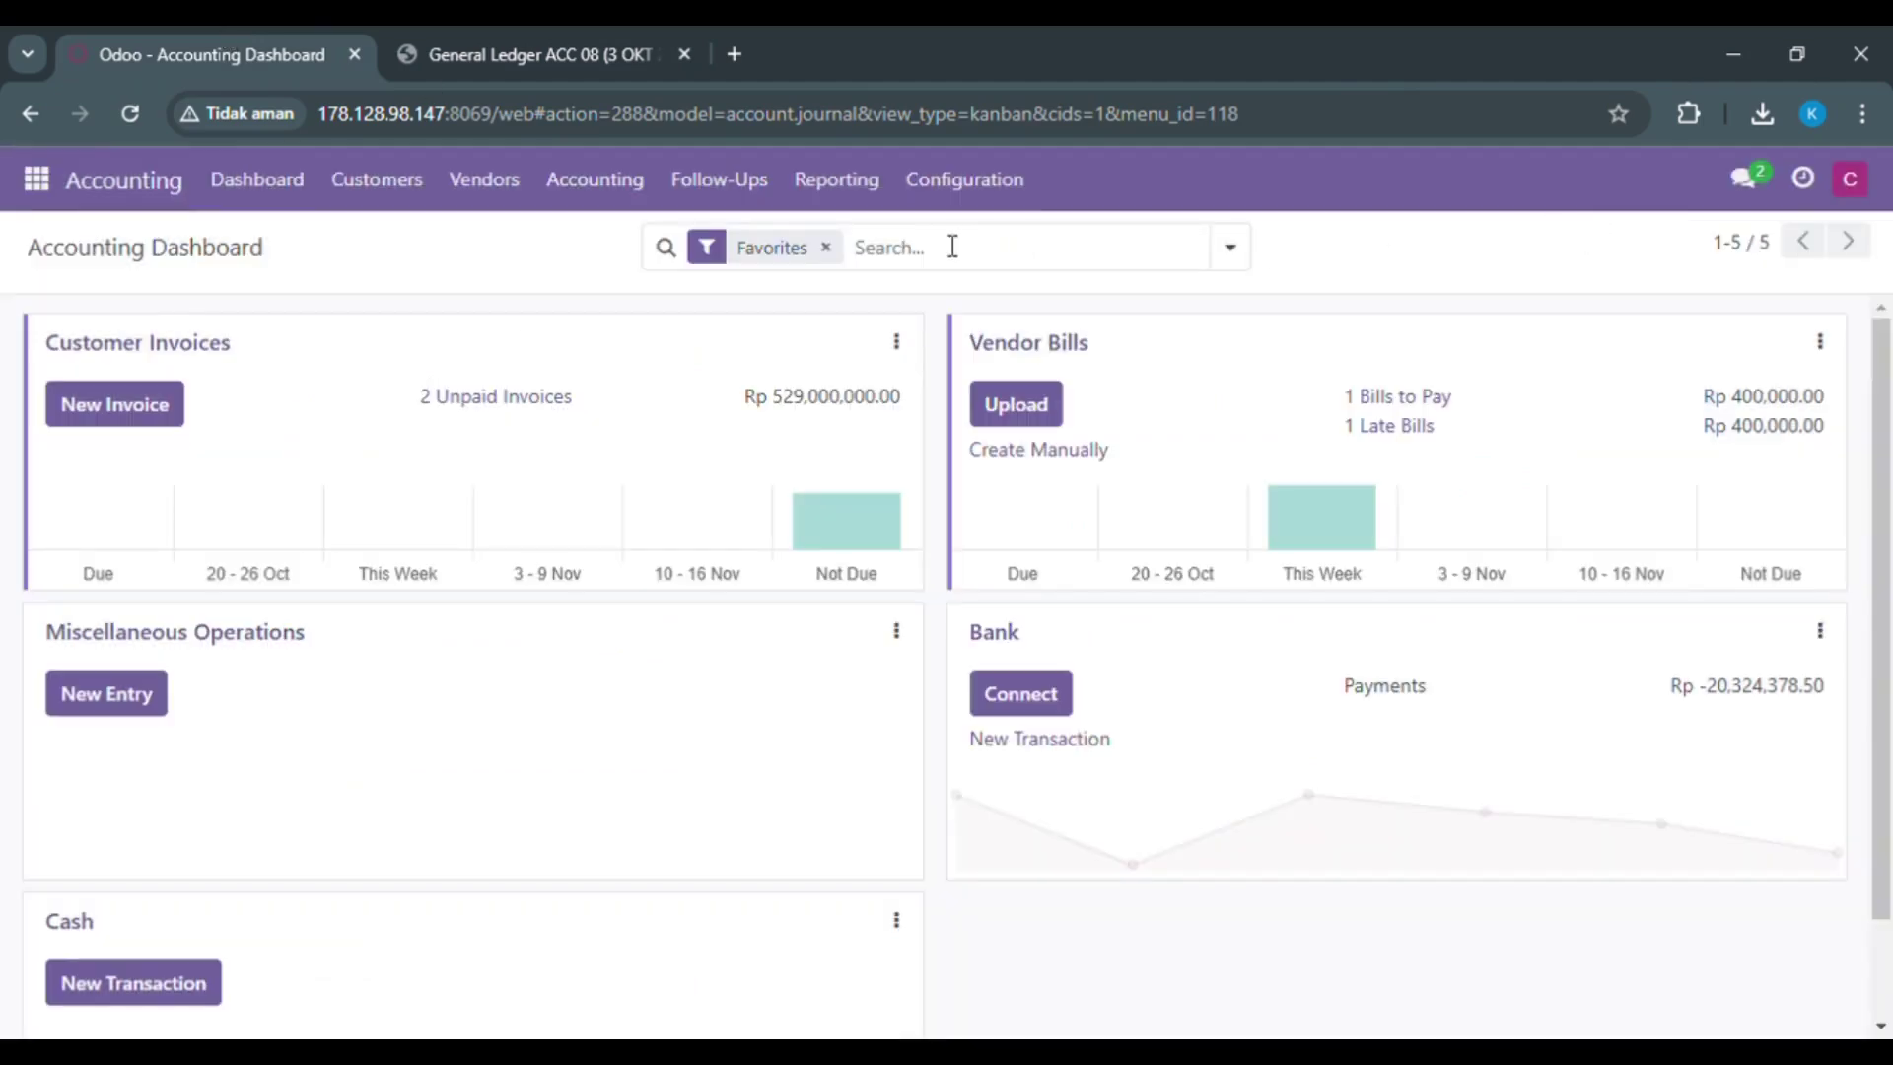
click(837, 179)
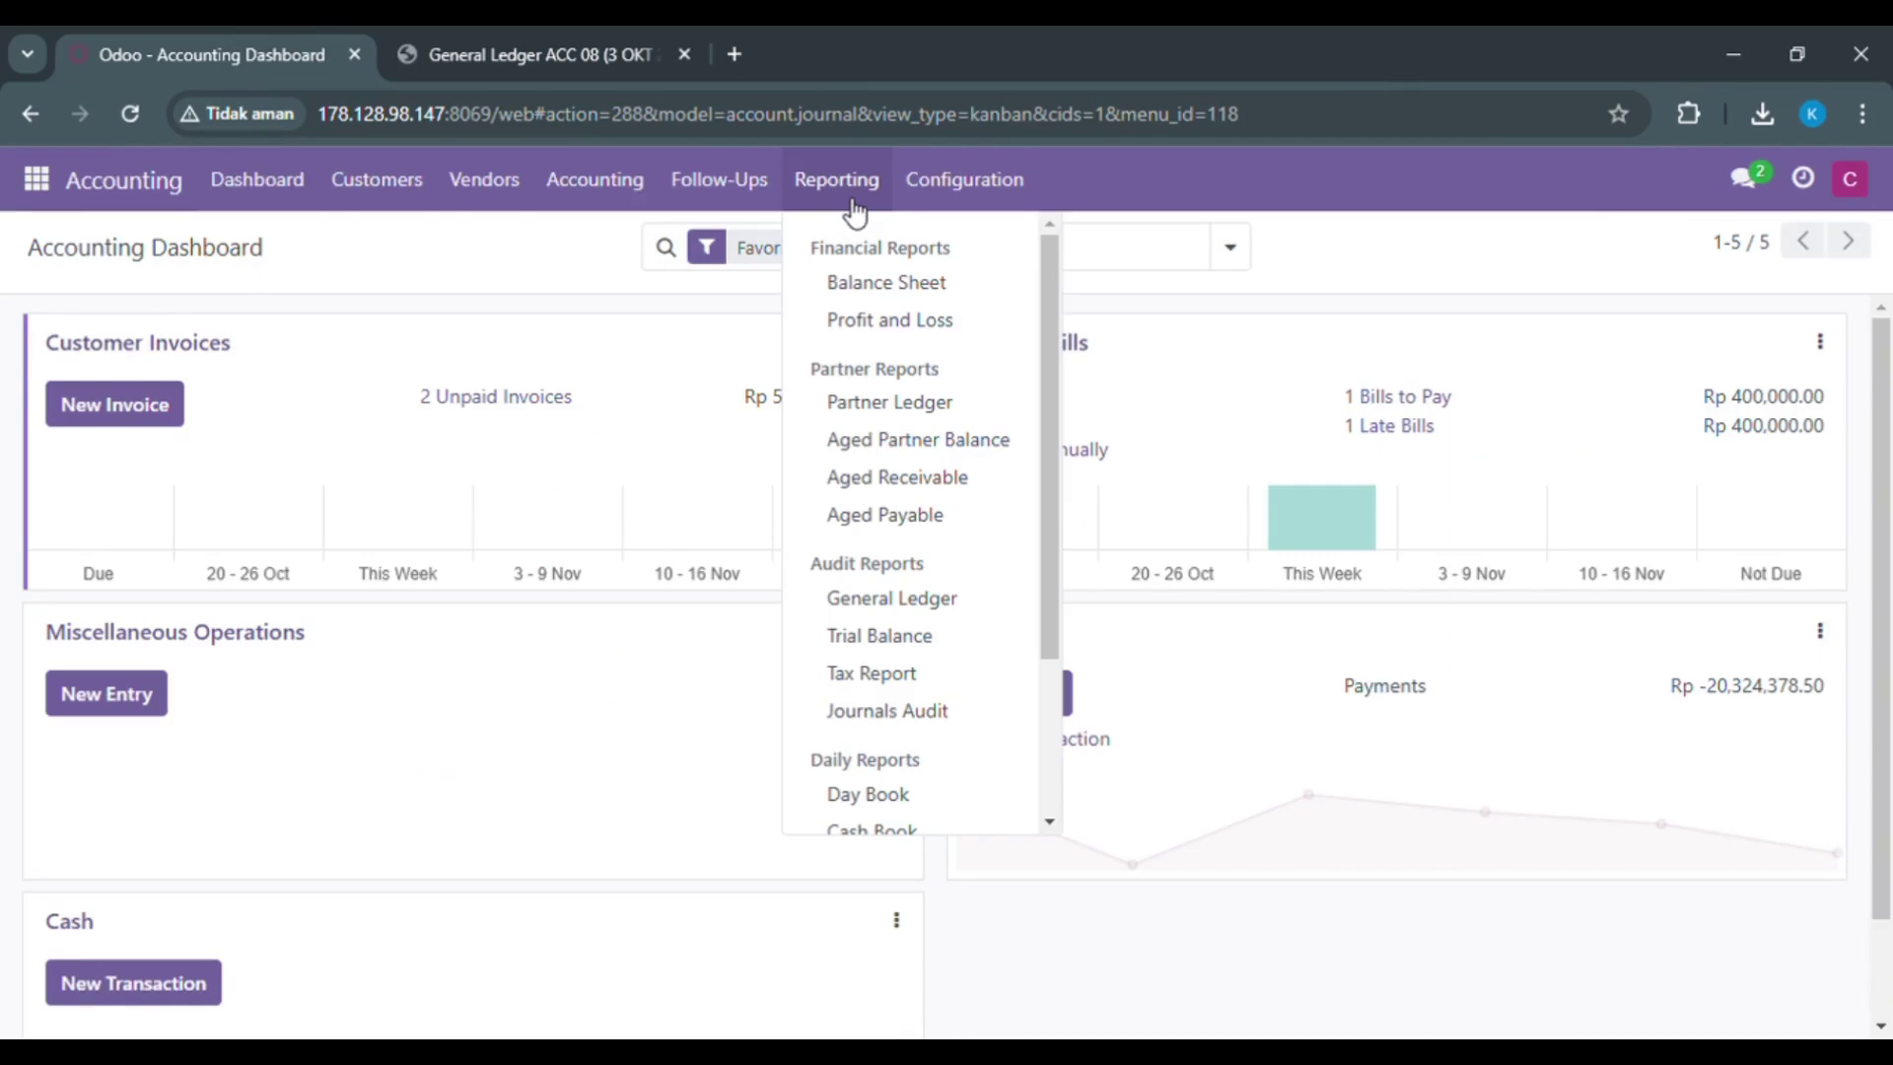
click(970, 643)
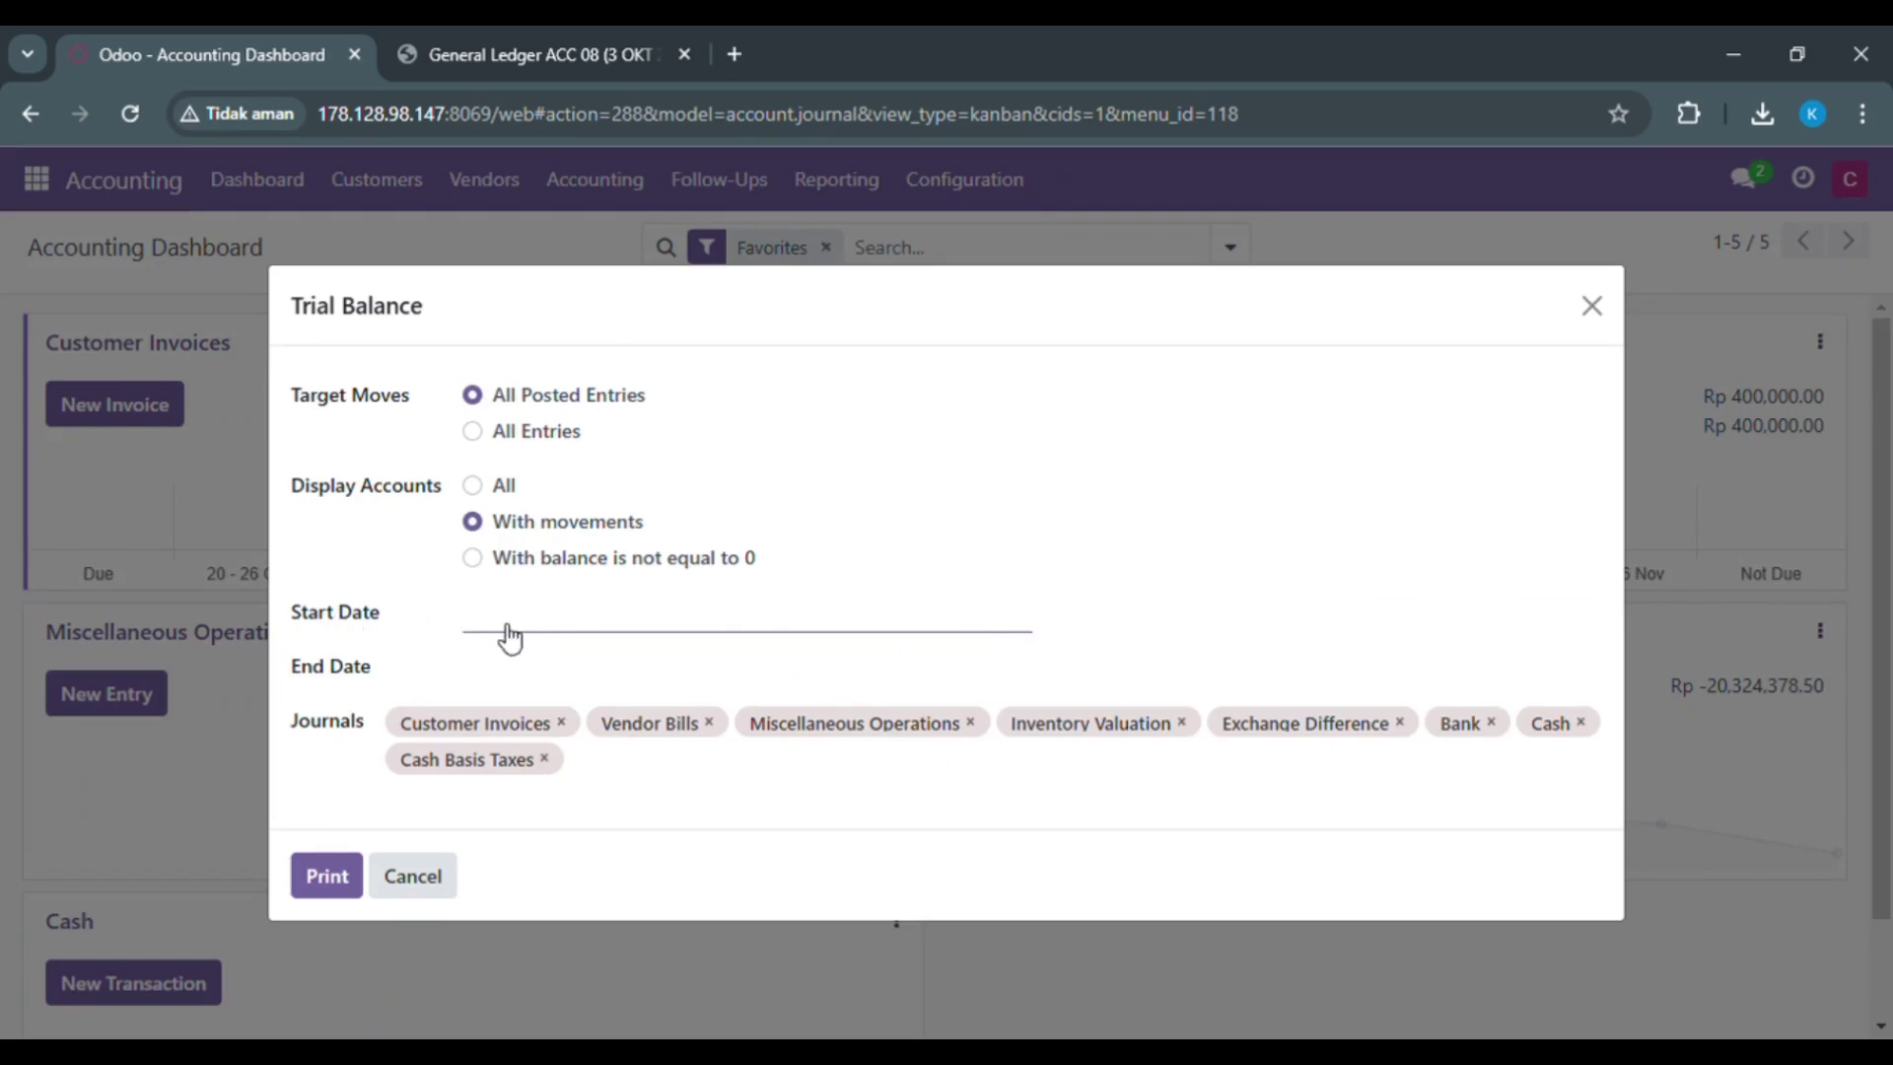
Step: Print the Trial Balance PDF for 10/03/2024 to 11/02/2024
click(509, 636)
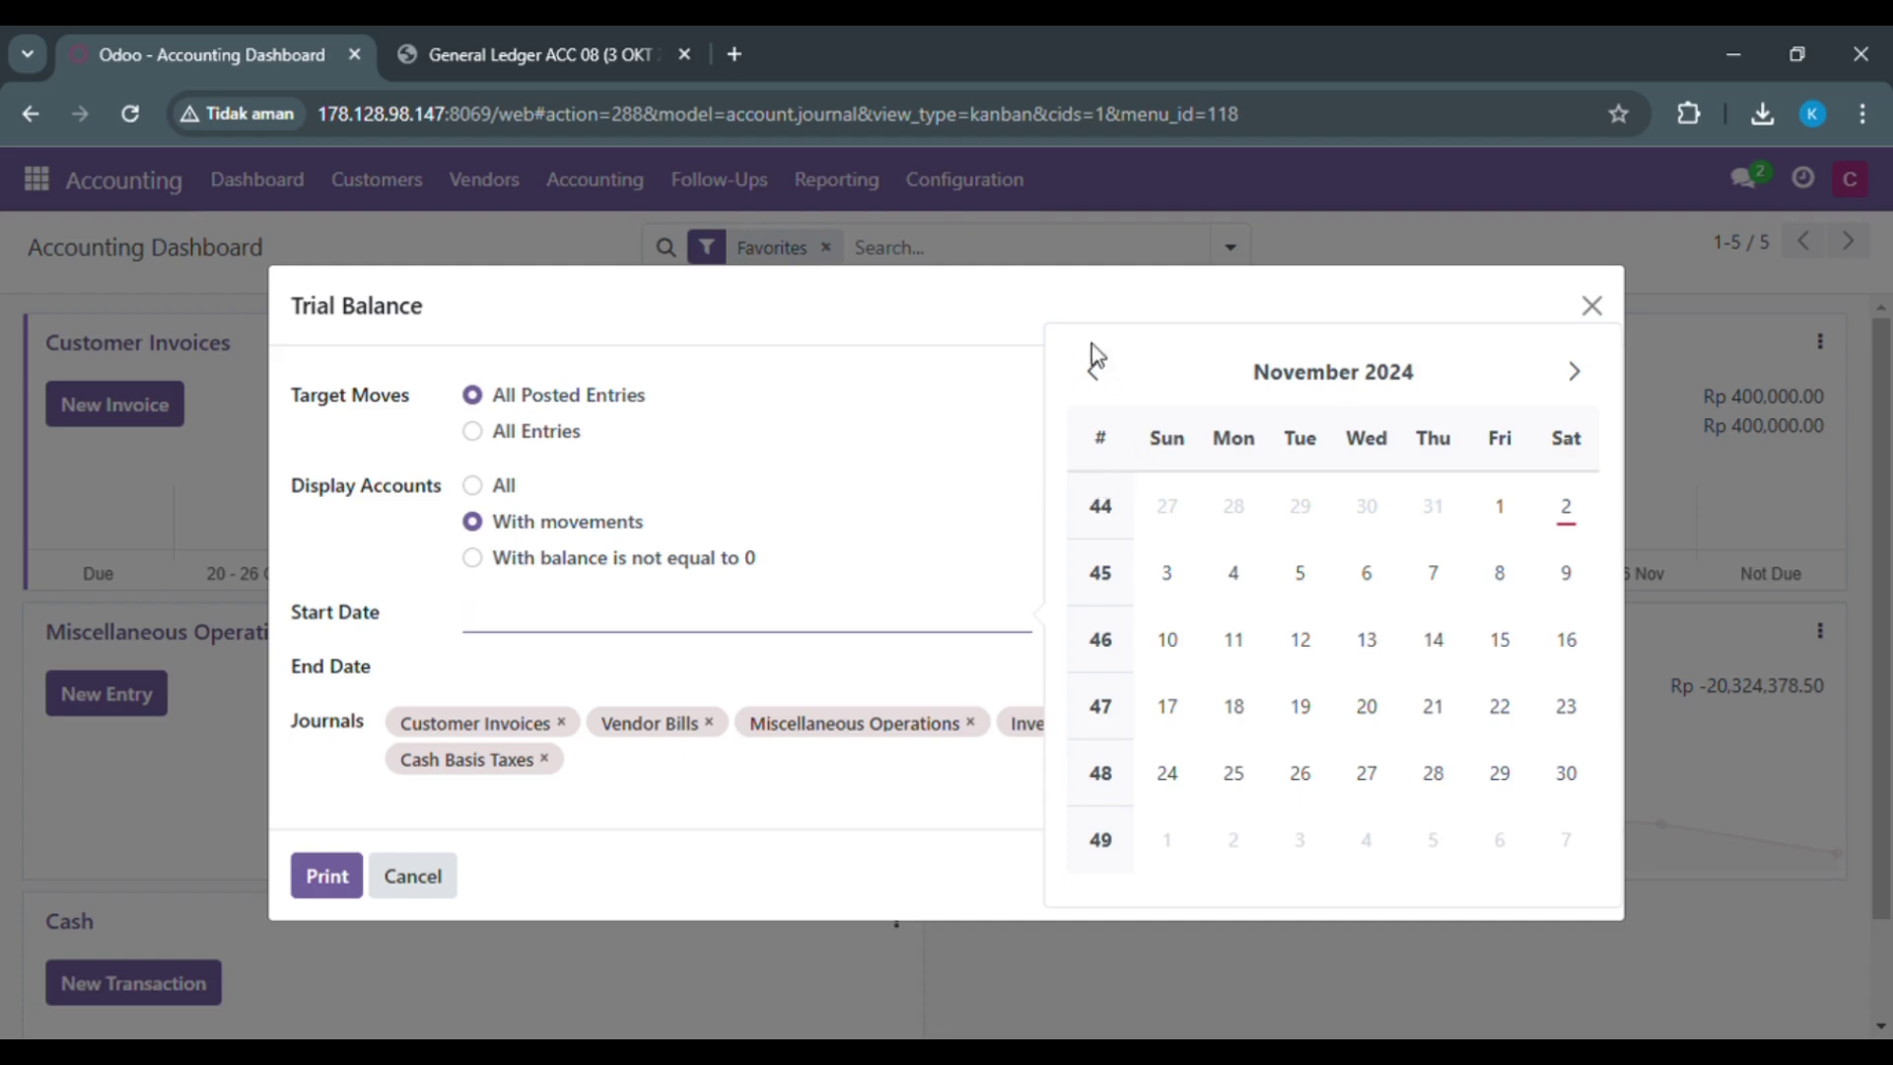
click(1094, 373)
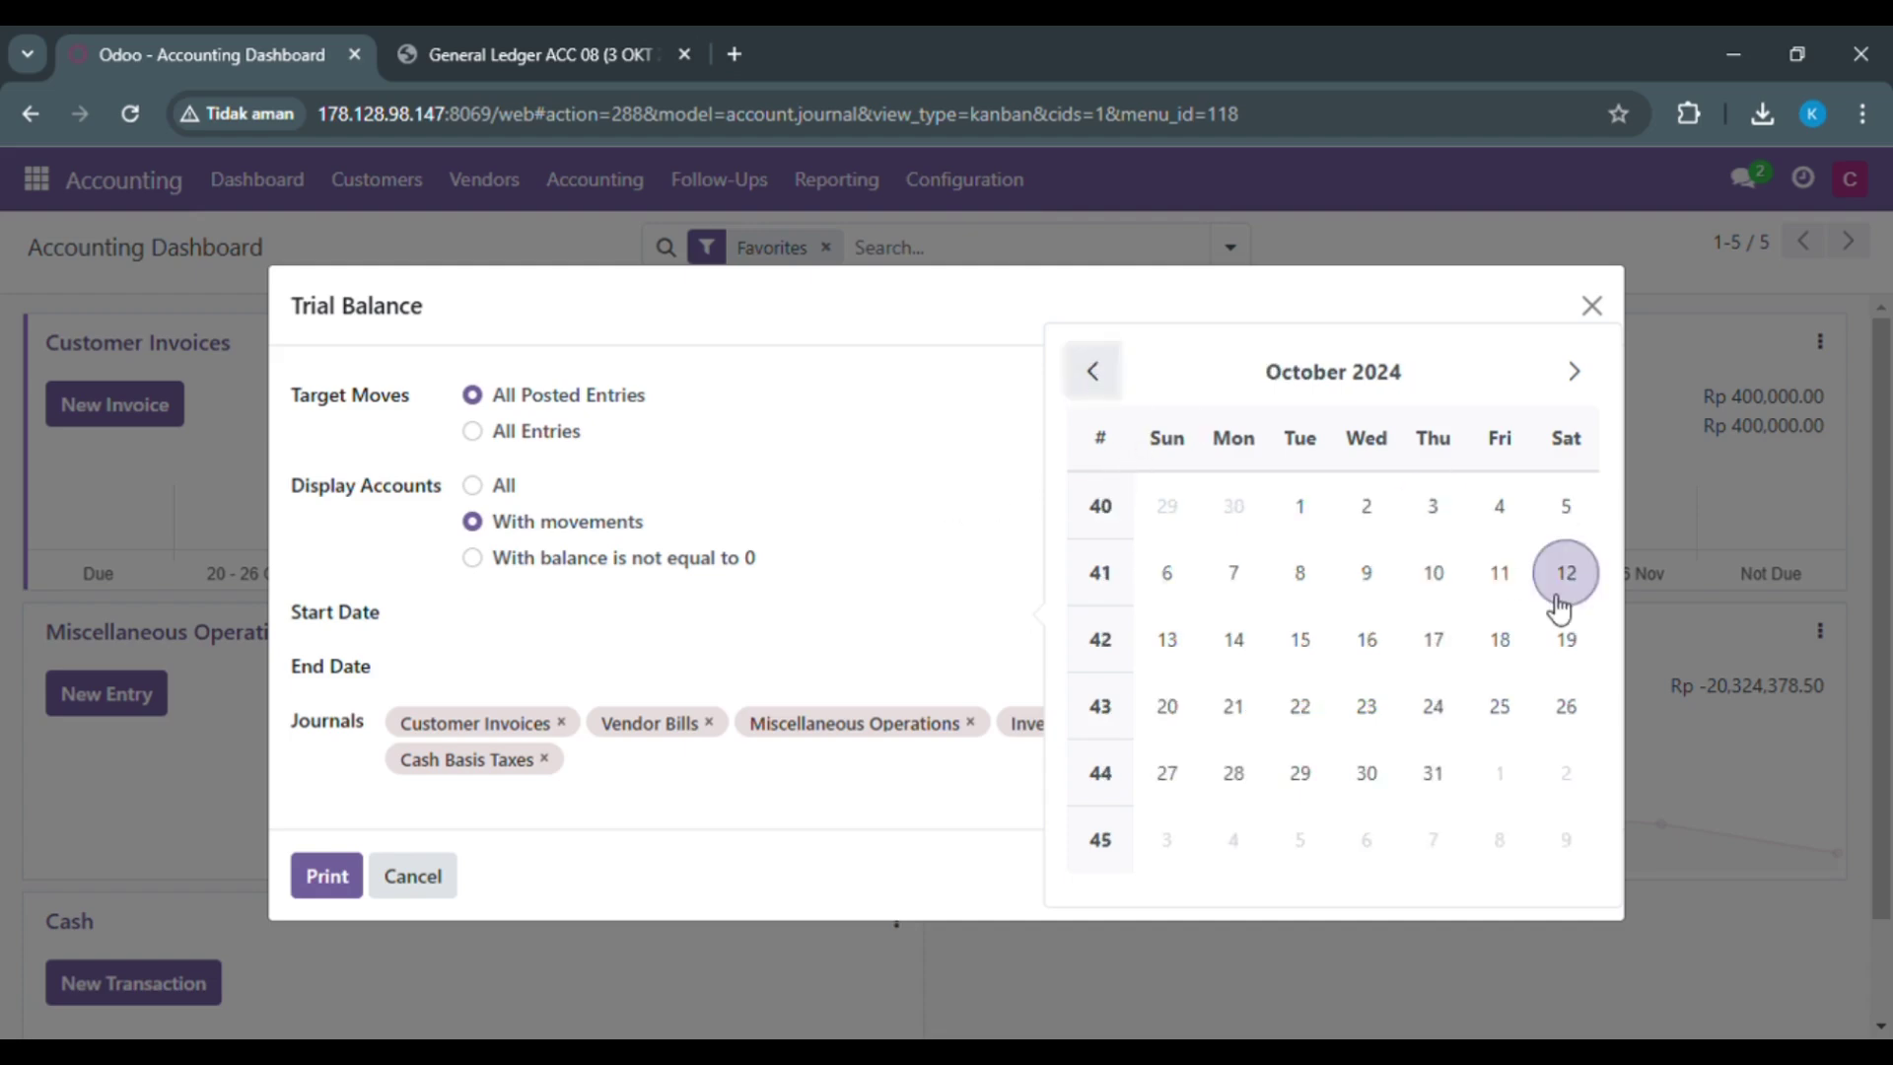
click(1423, 530)
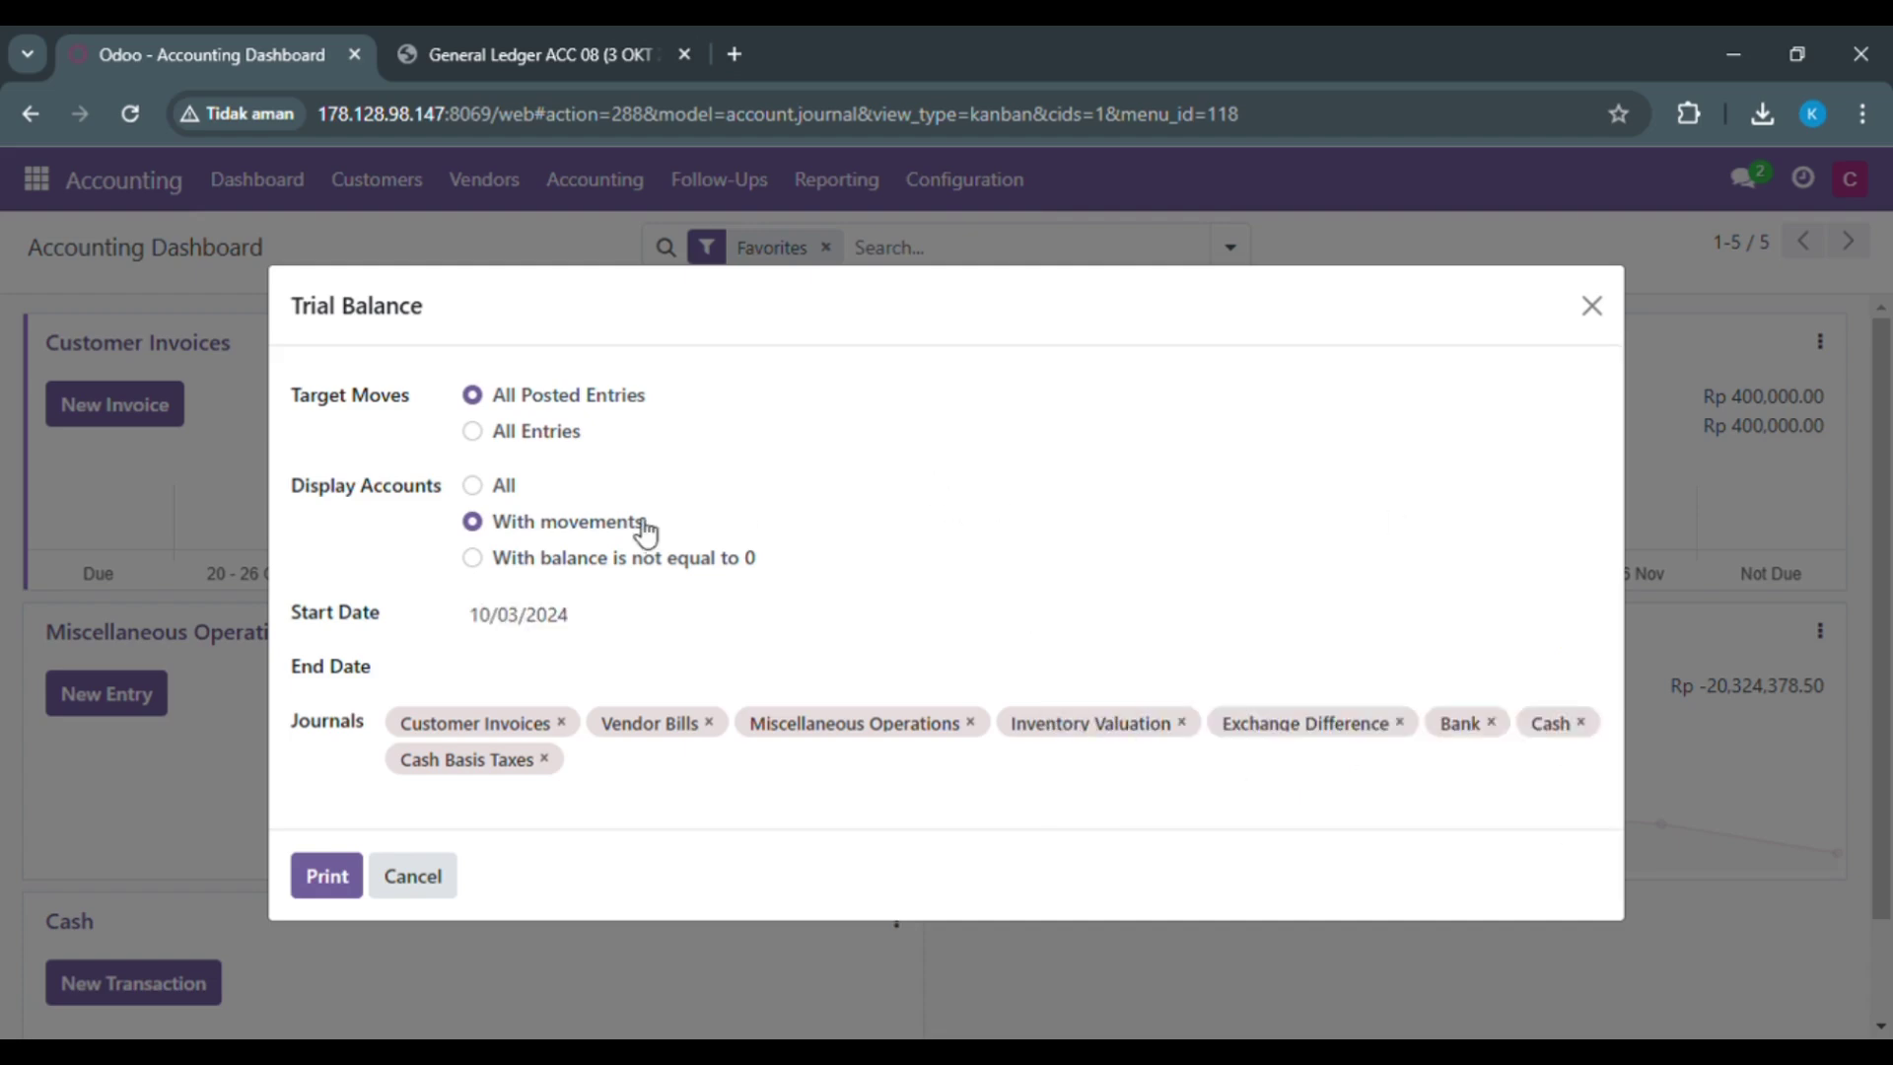
click(543, 683)
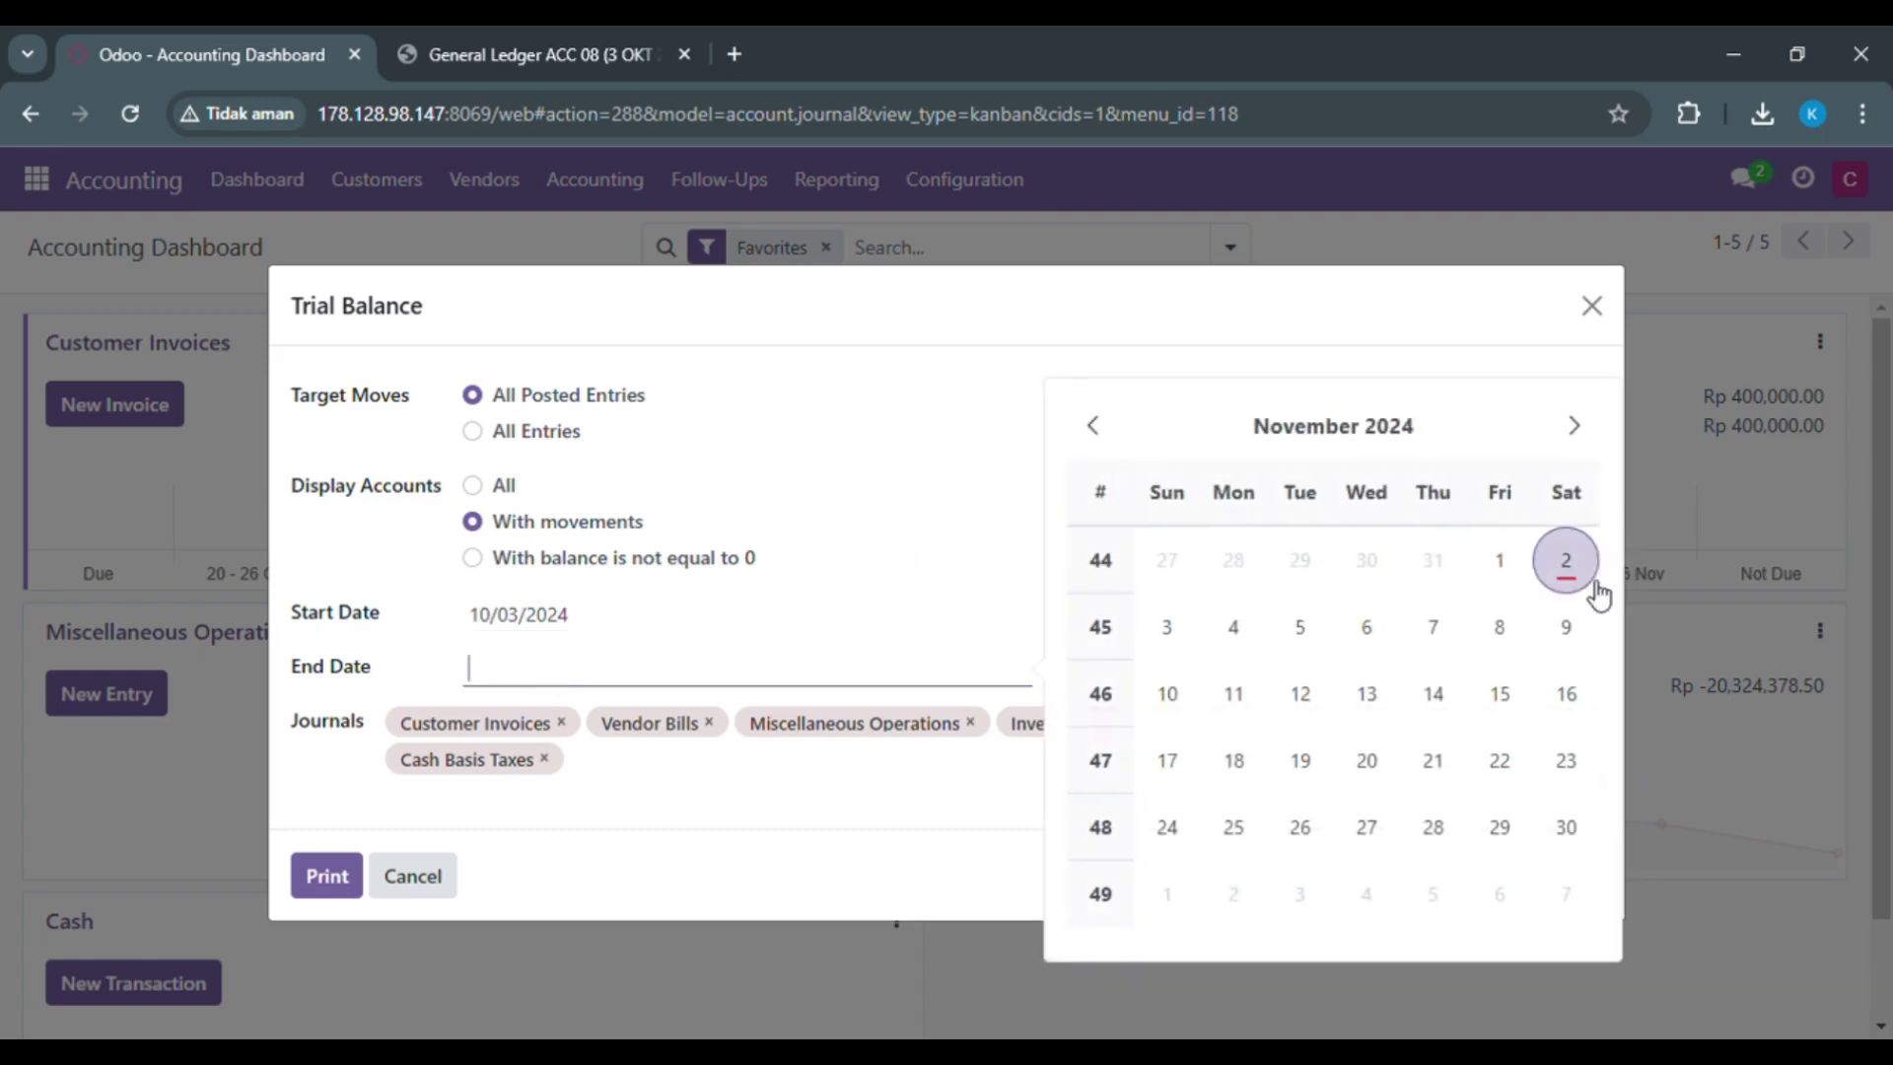
click(1577, 579)
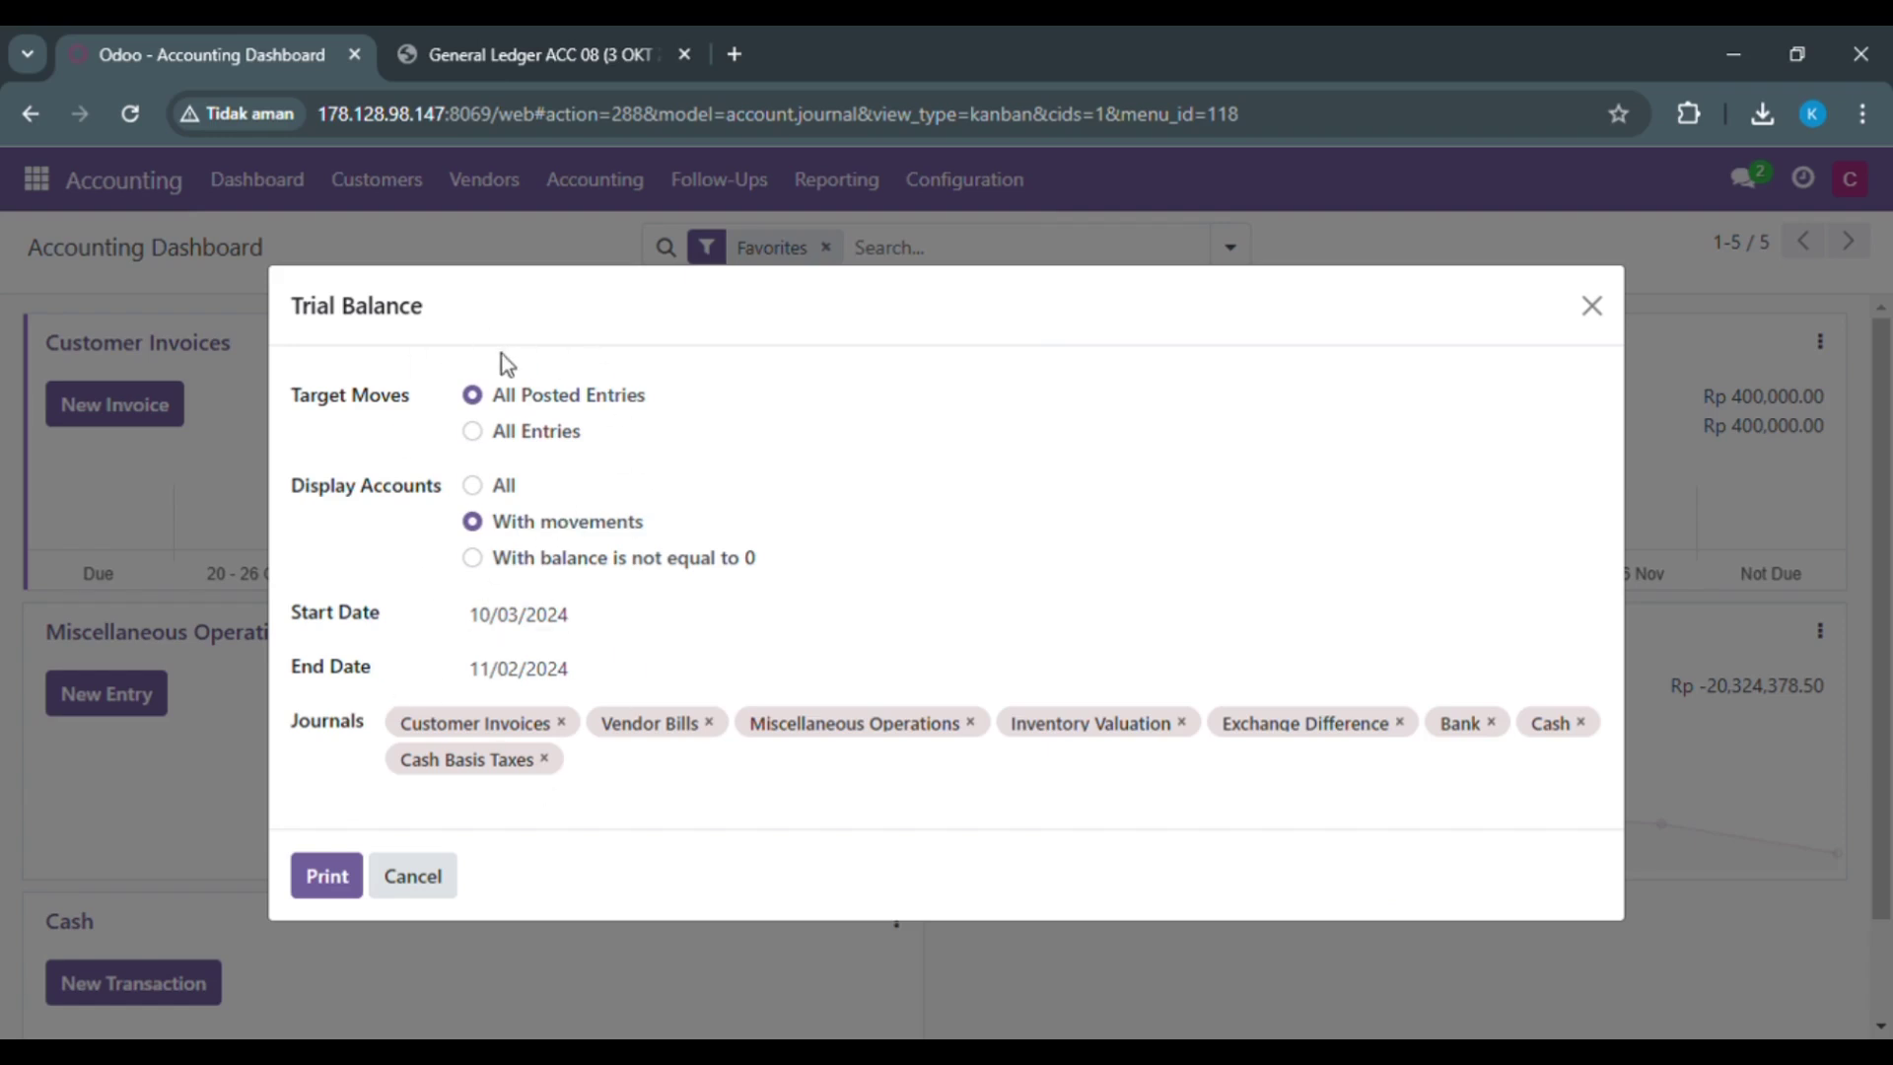
click(329, 880)
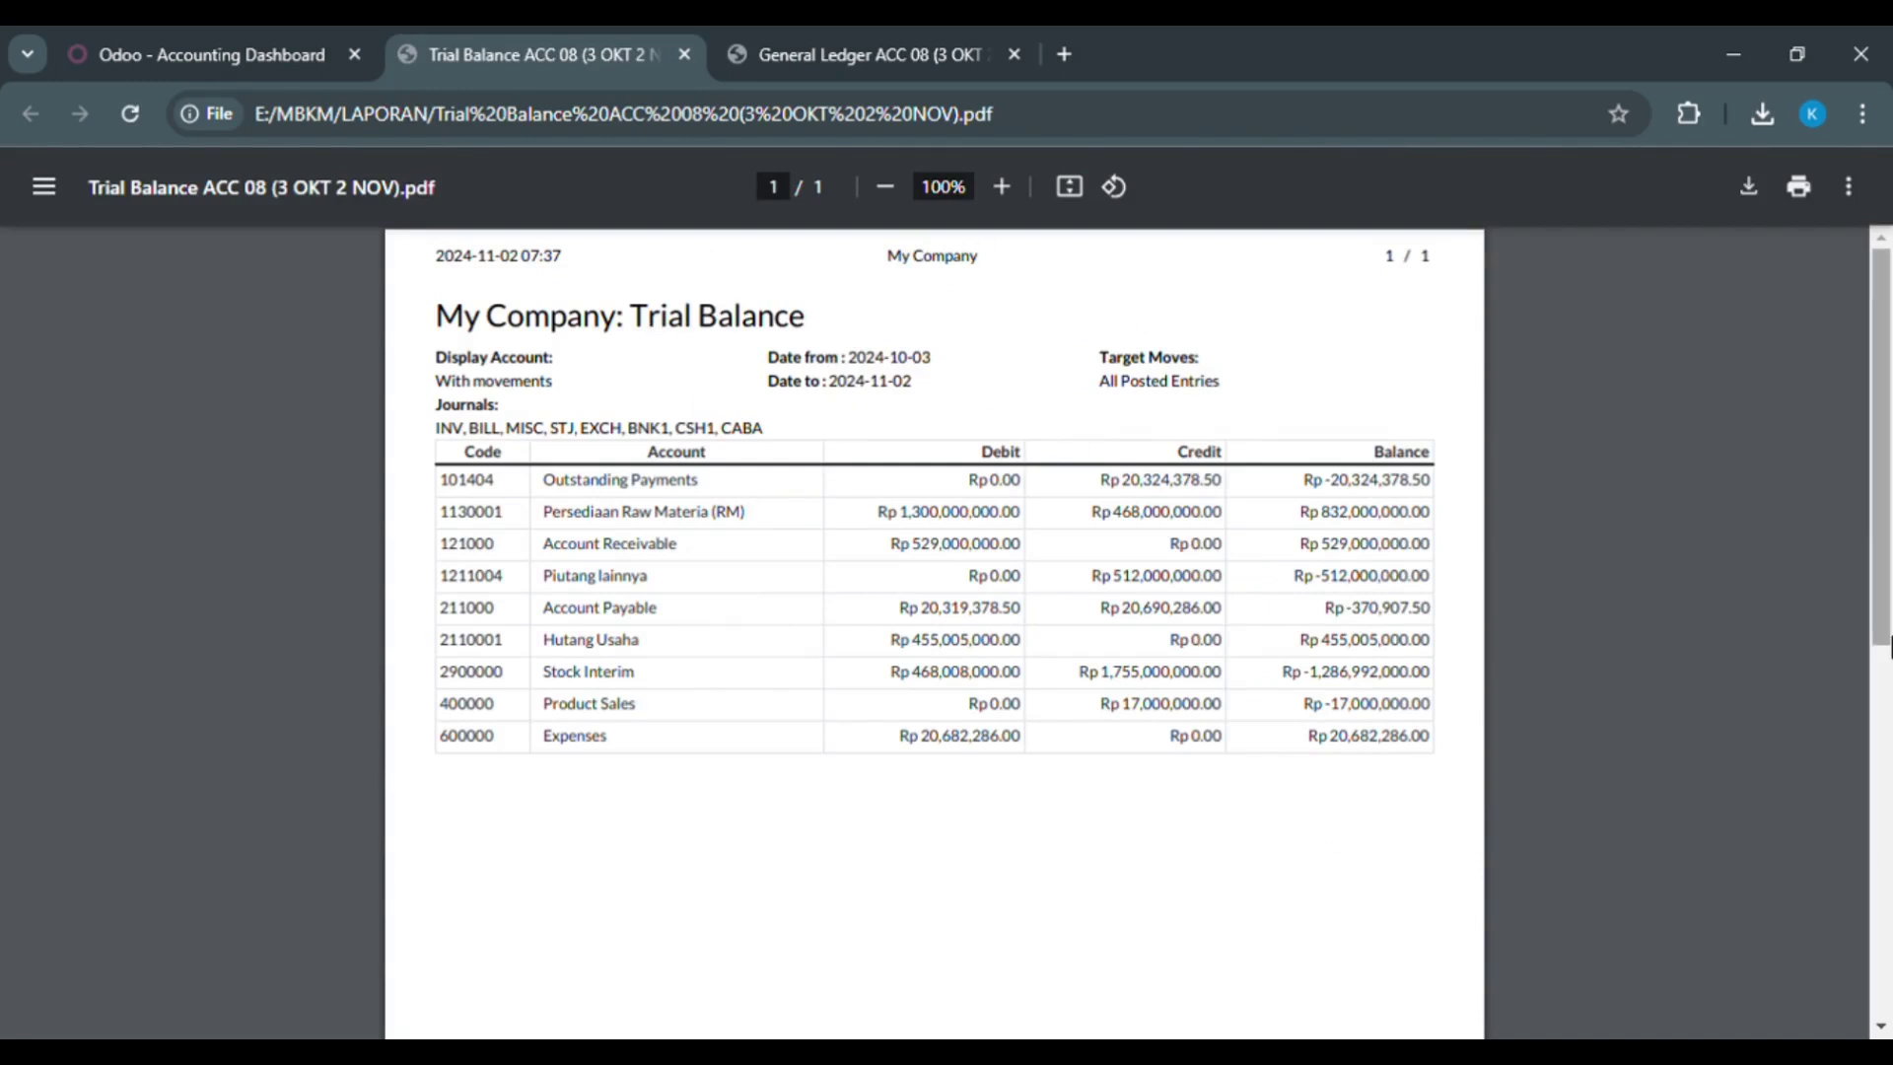
Step: Bring up the General Ledger ACC 08 PDF, which shows Outstanding Payments at Rp -20,324,378.50
drag(1888, 547, 1886, 483)
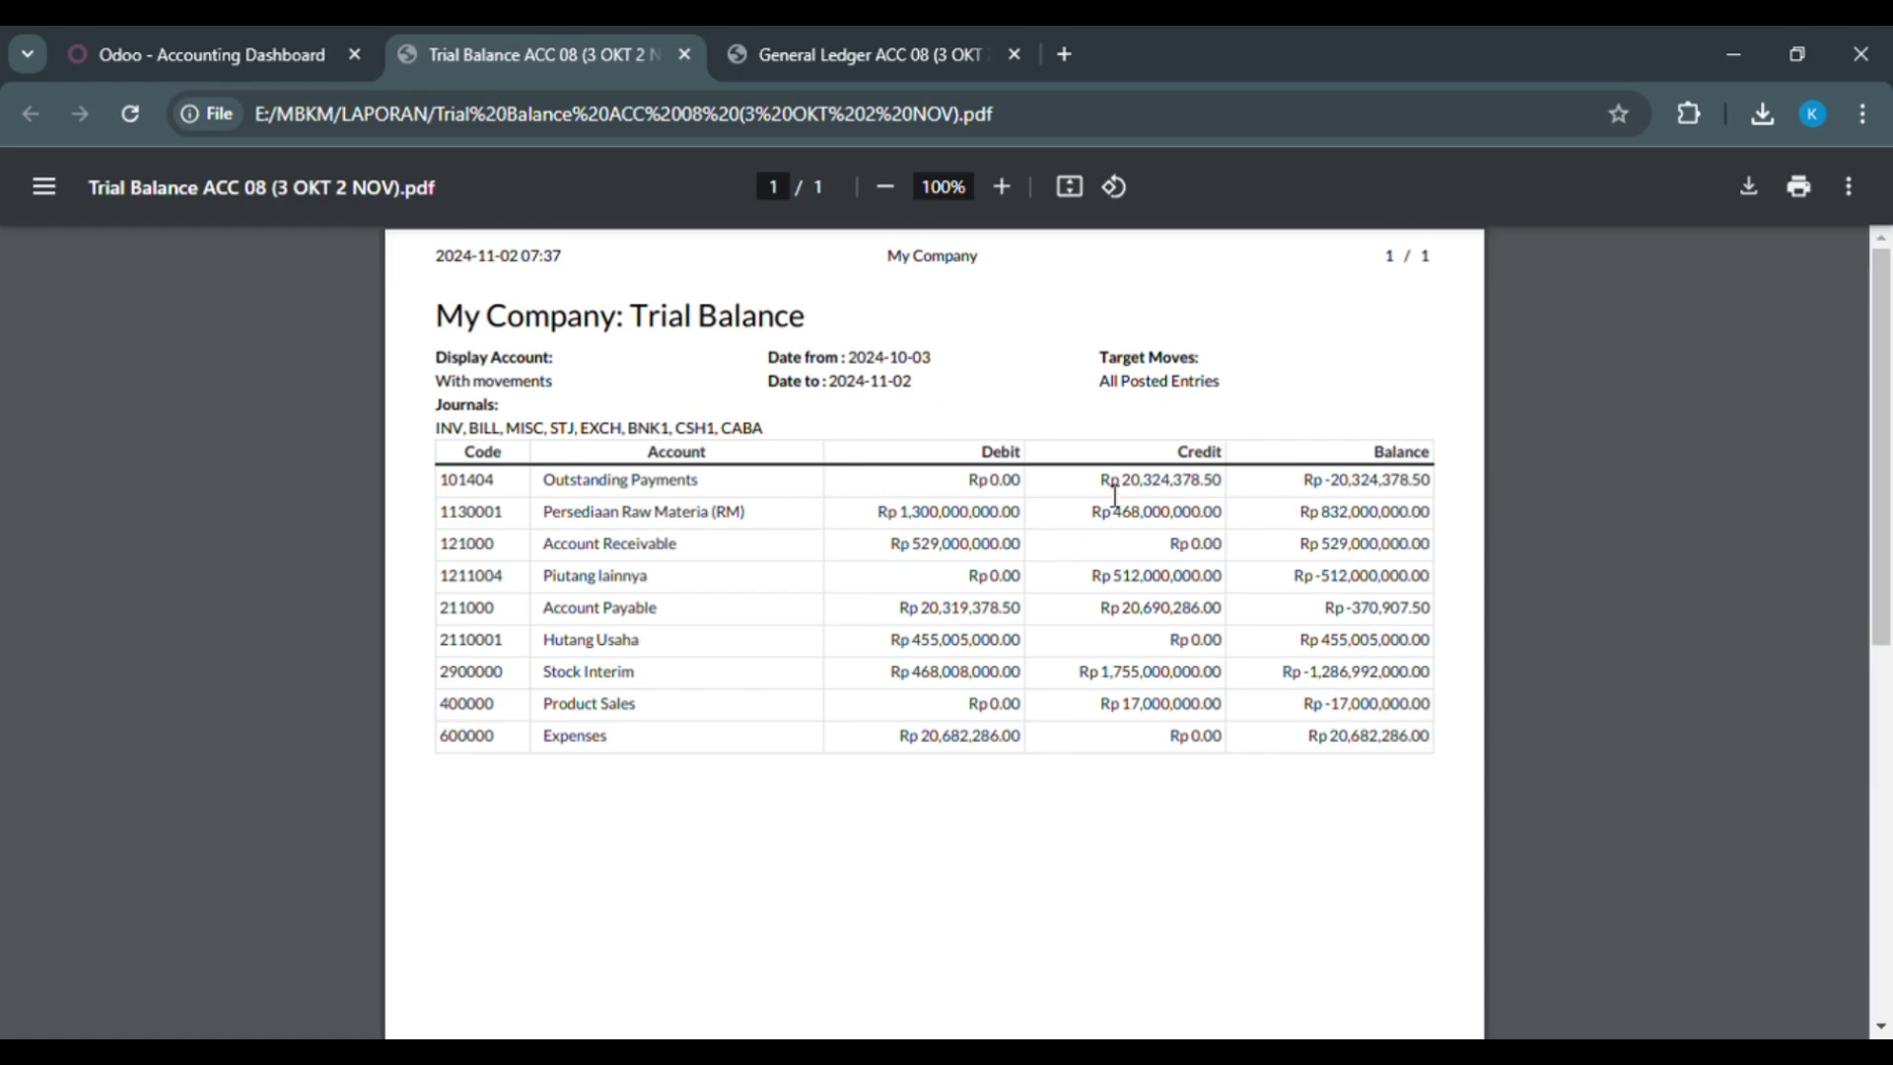
click(756, 59)
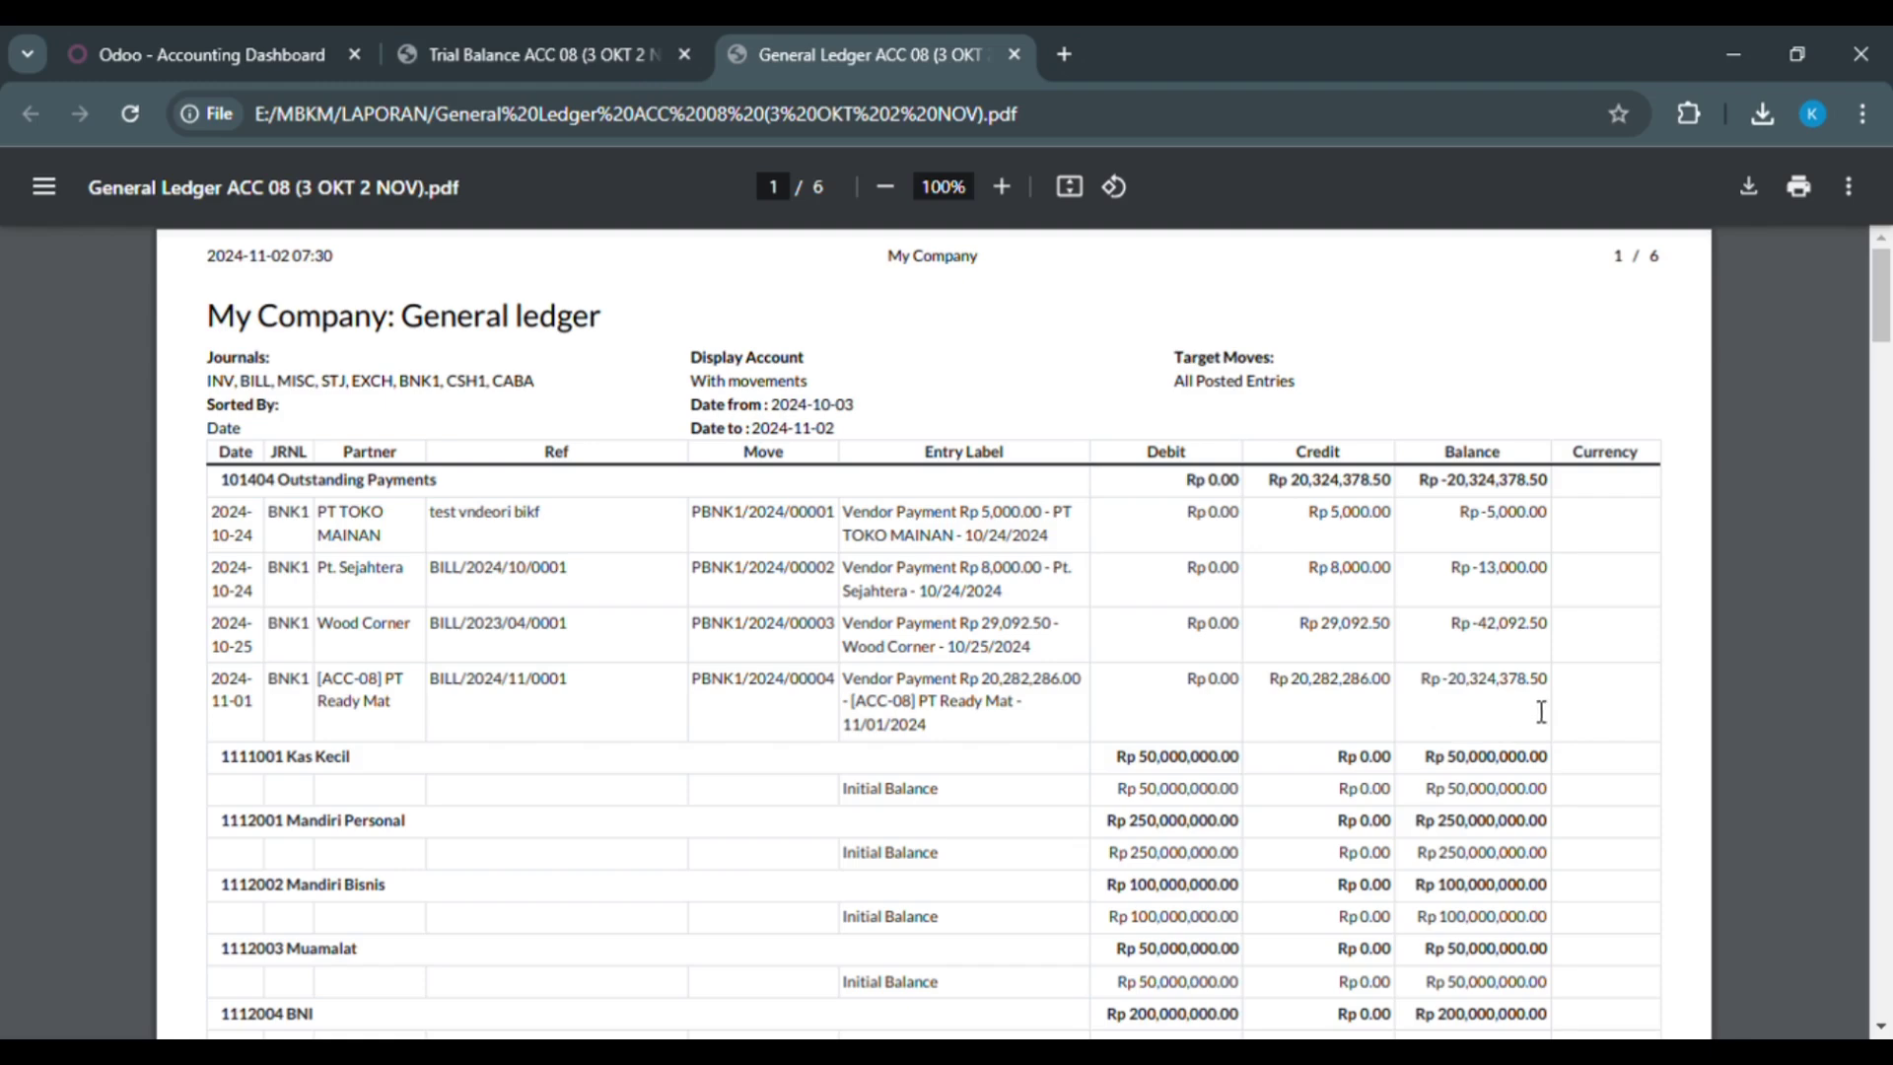
Step: Compare the Trial Balance and General Ledger PDFs side by side, scrolling through the ledger entries
click(477, 39)
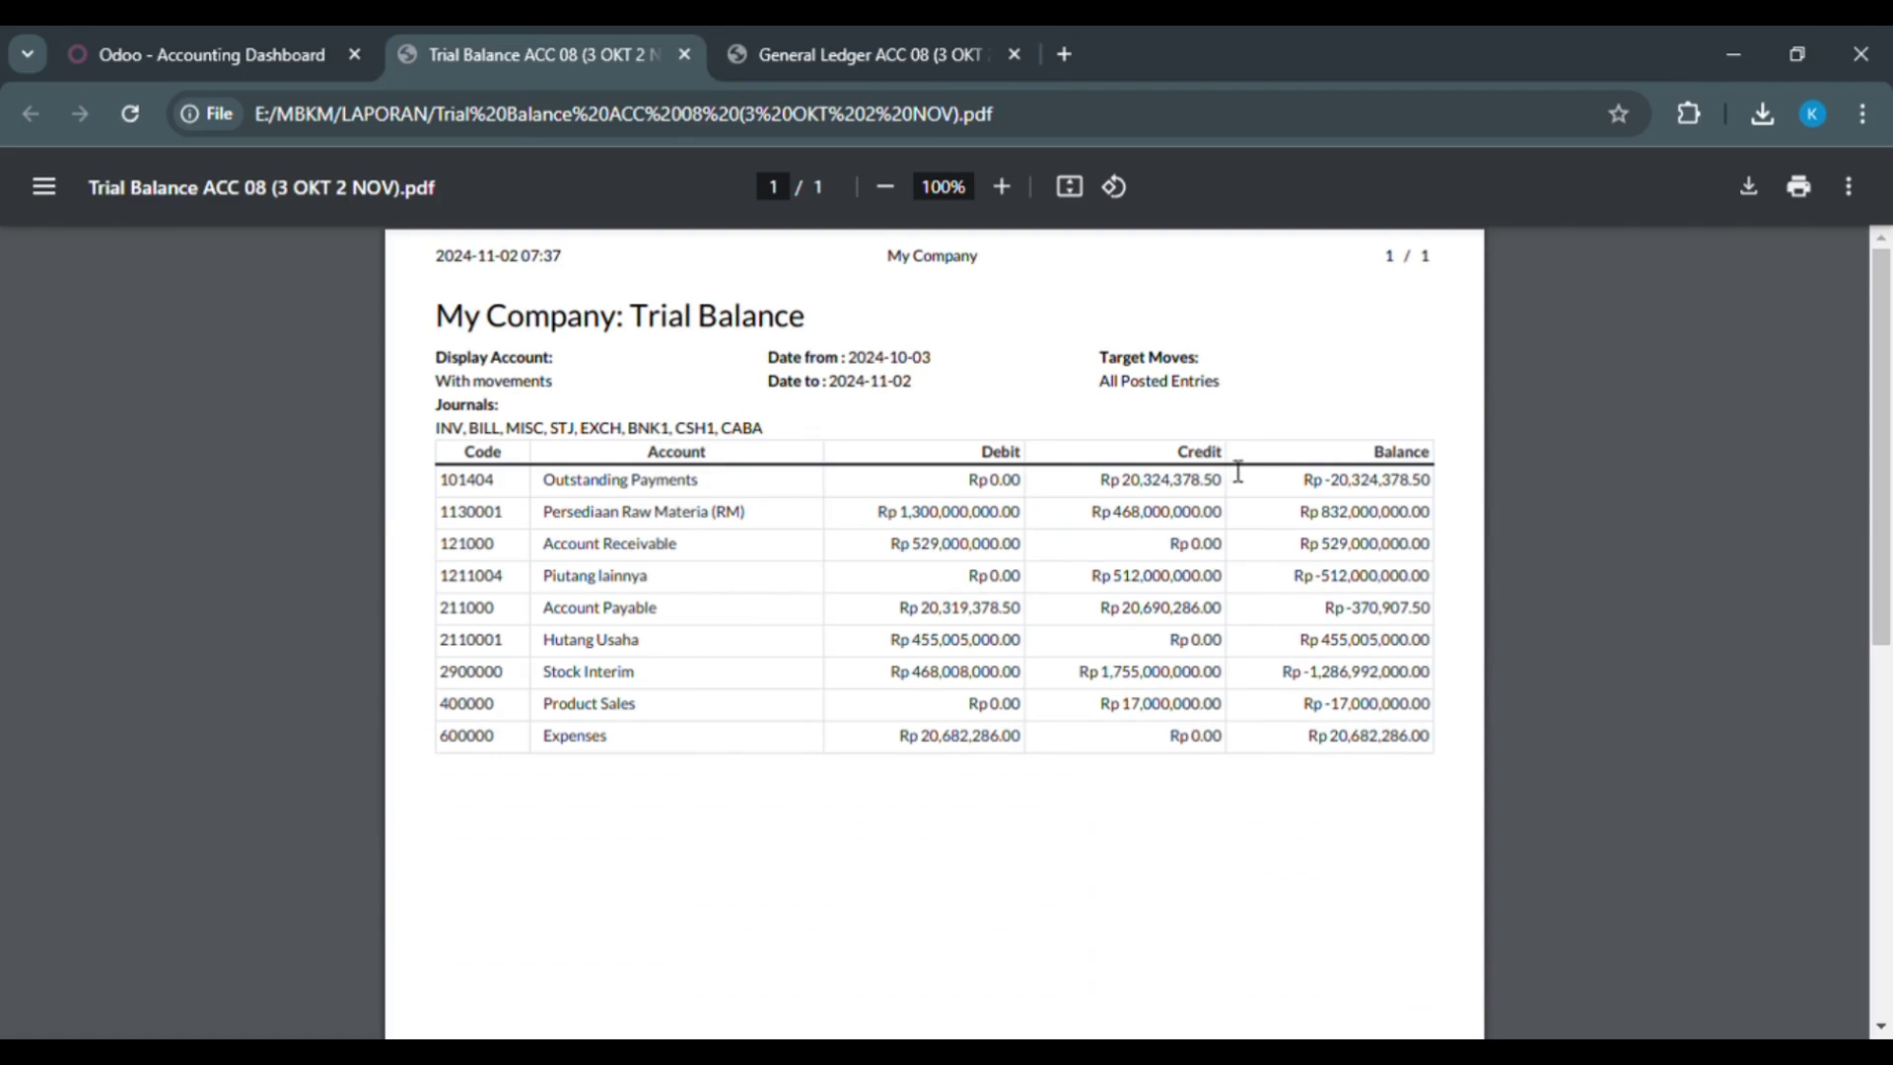
click(854, 33)
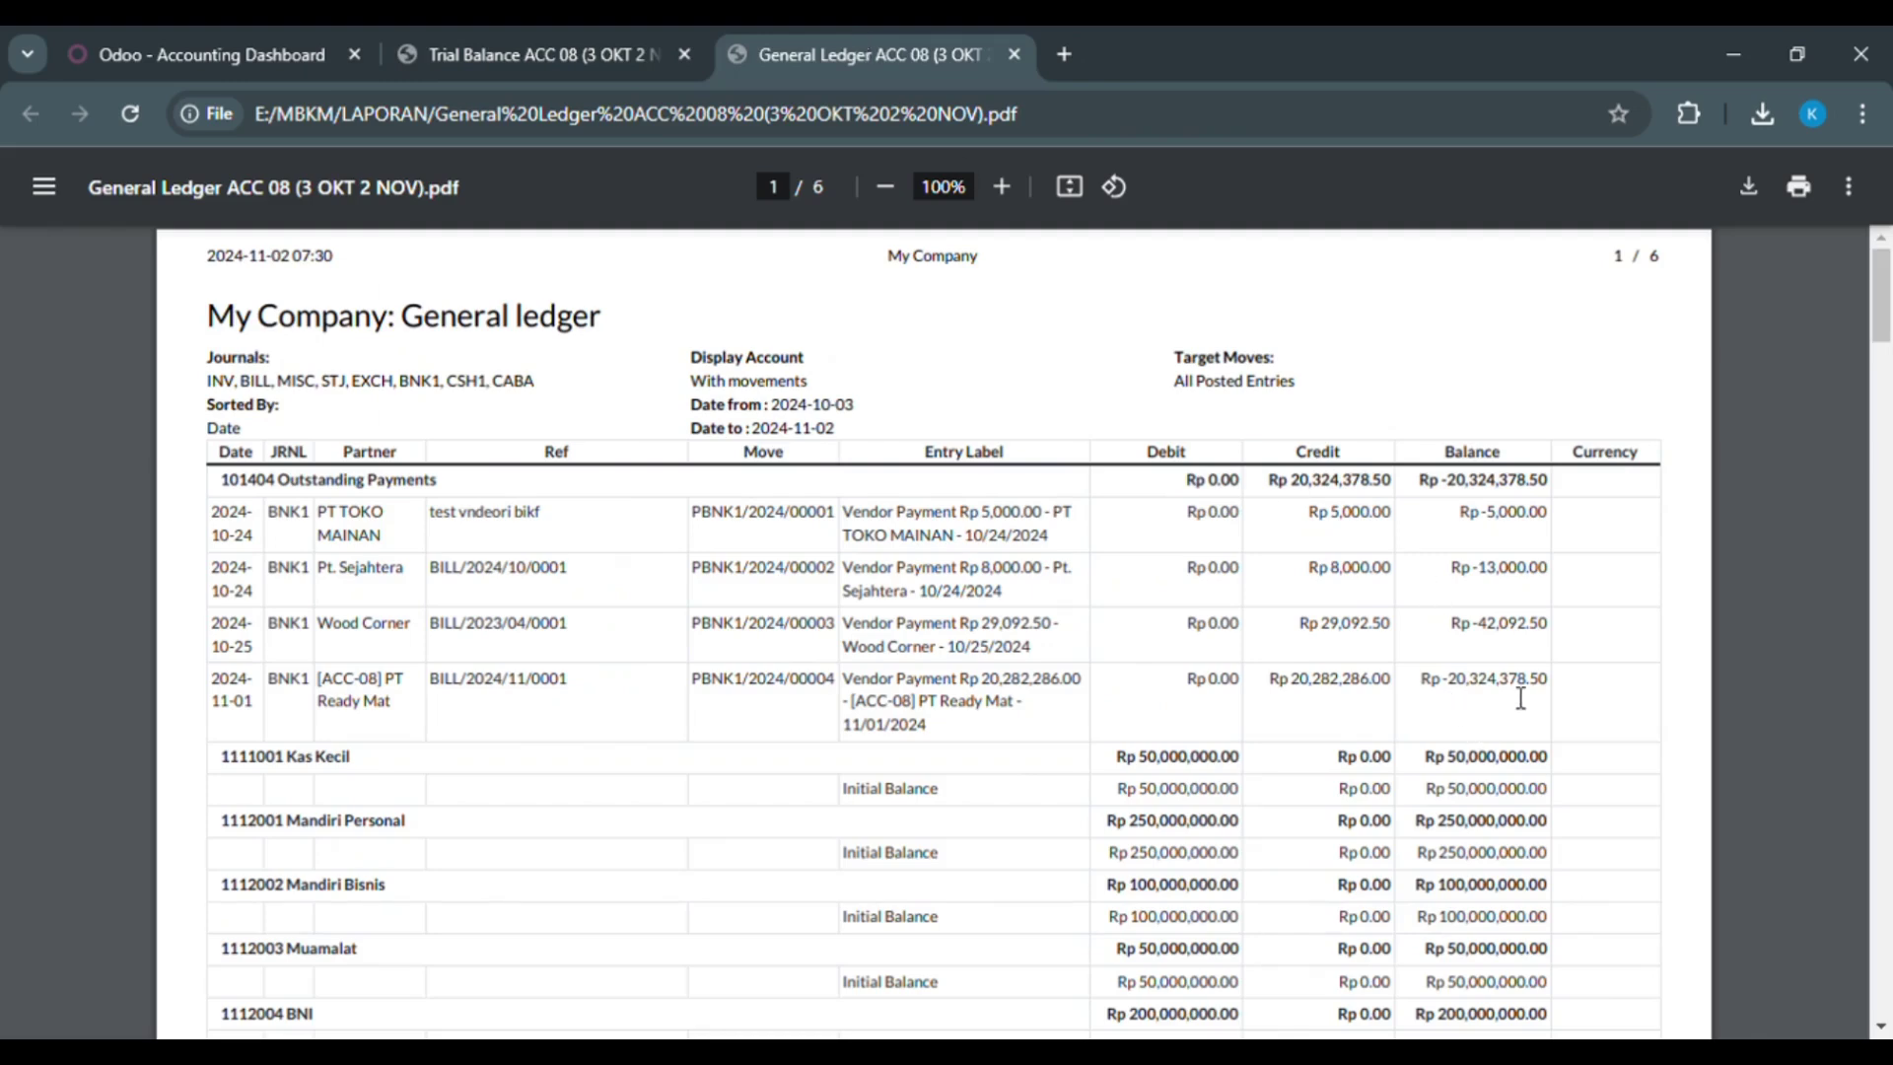
scroll(1790, 516, down, 4)
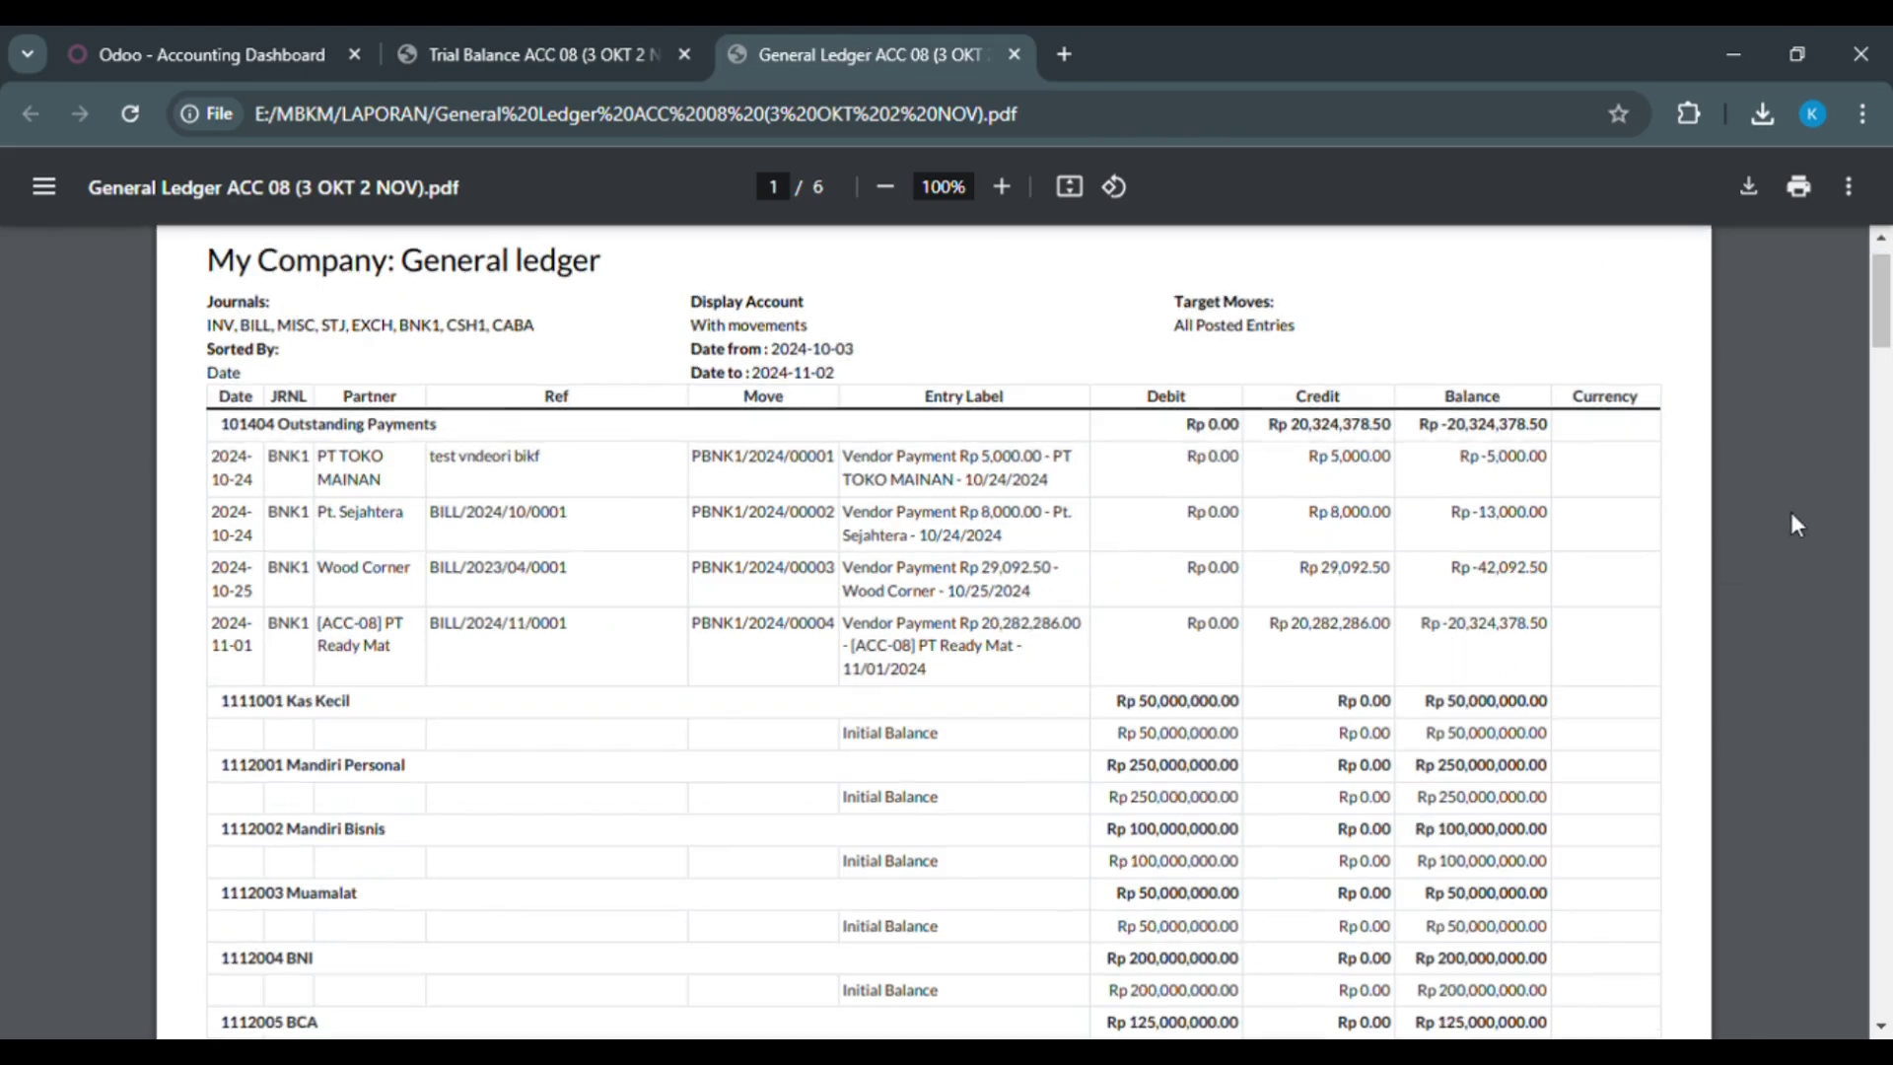
scroll(1791, 517, down, 7)
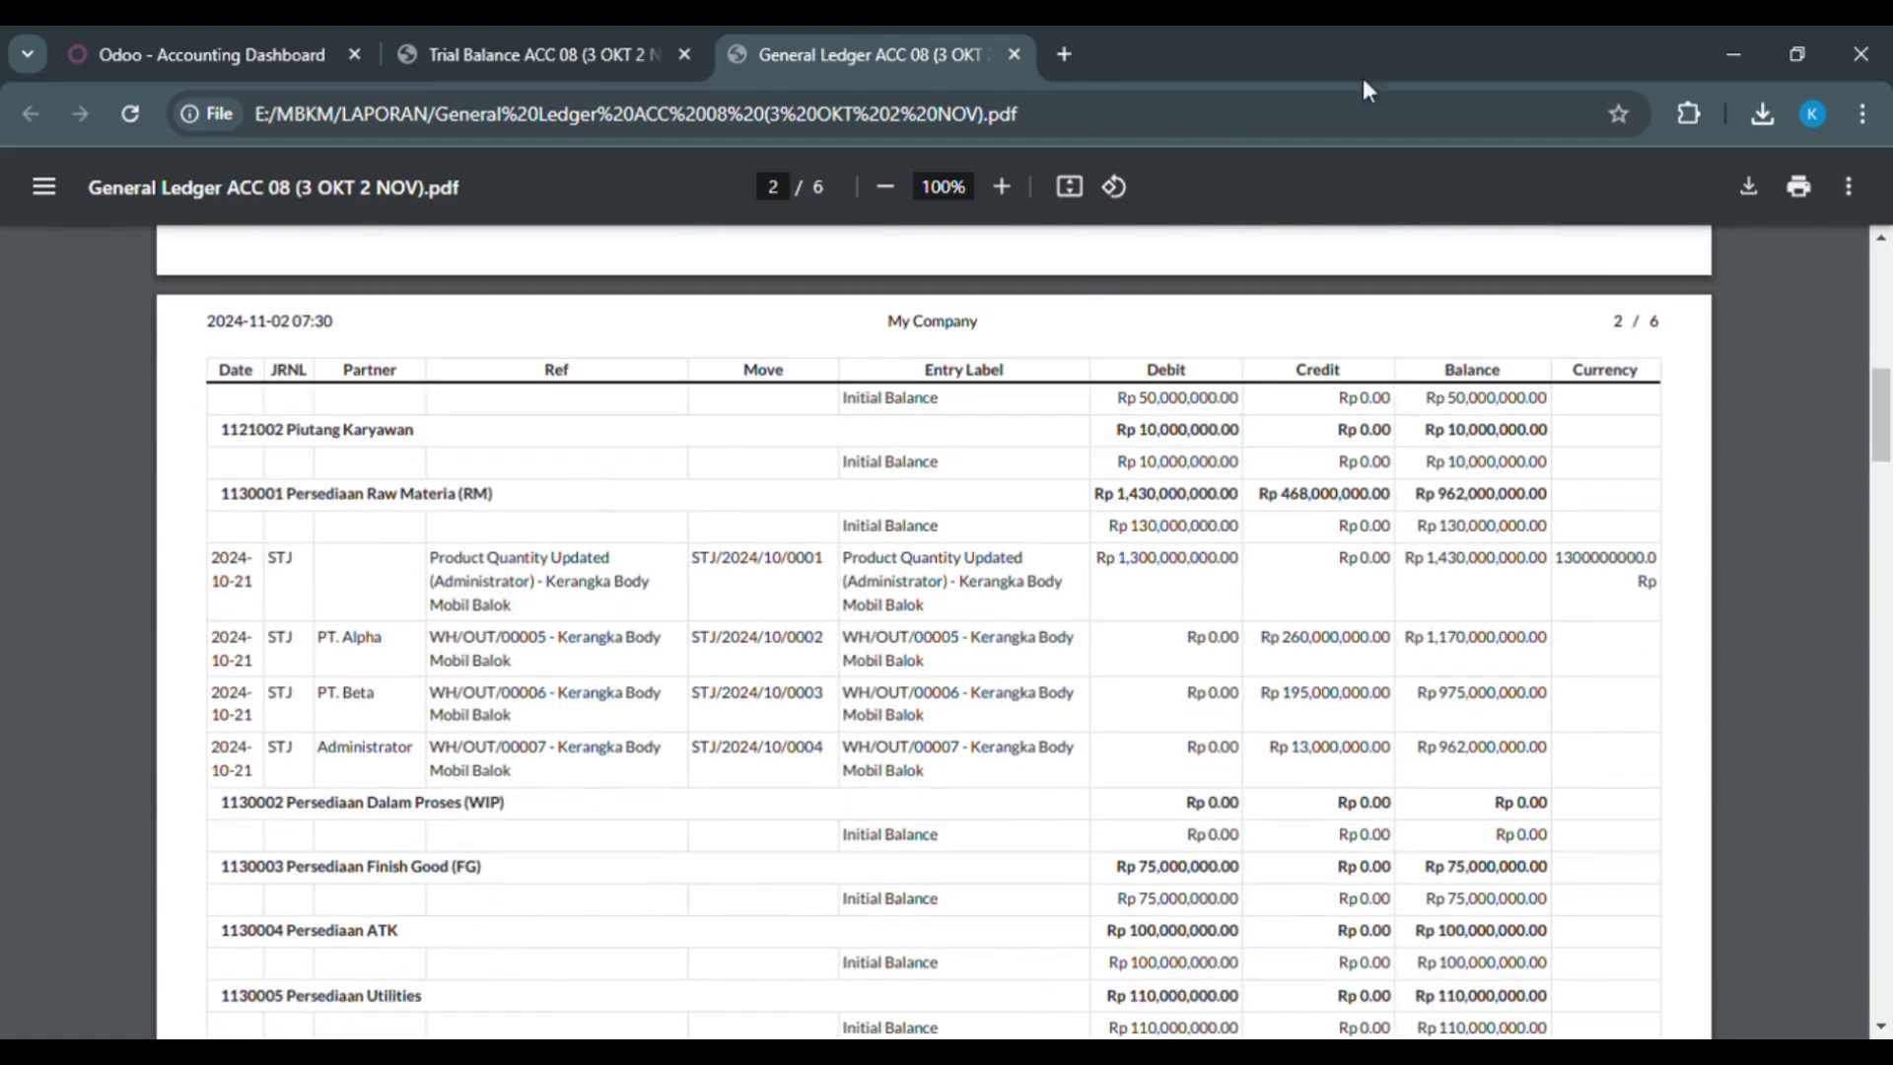
click(647, 25)
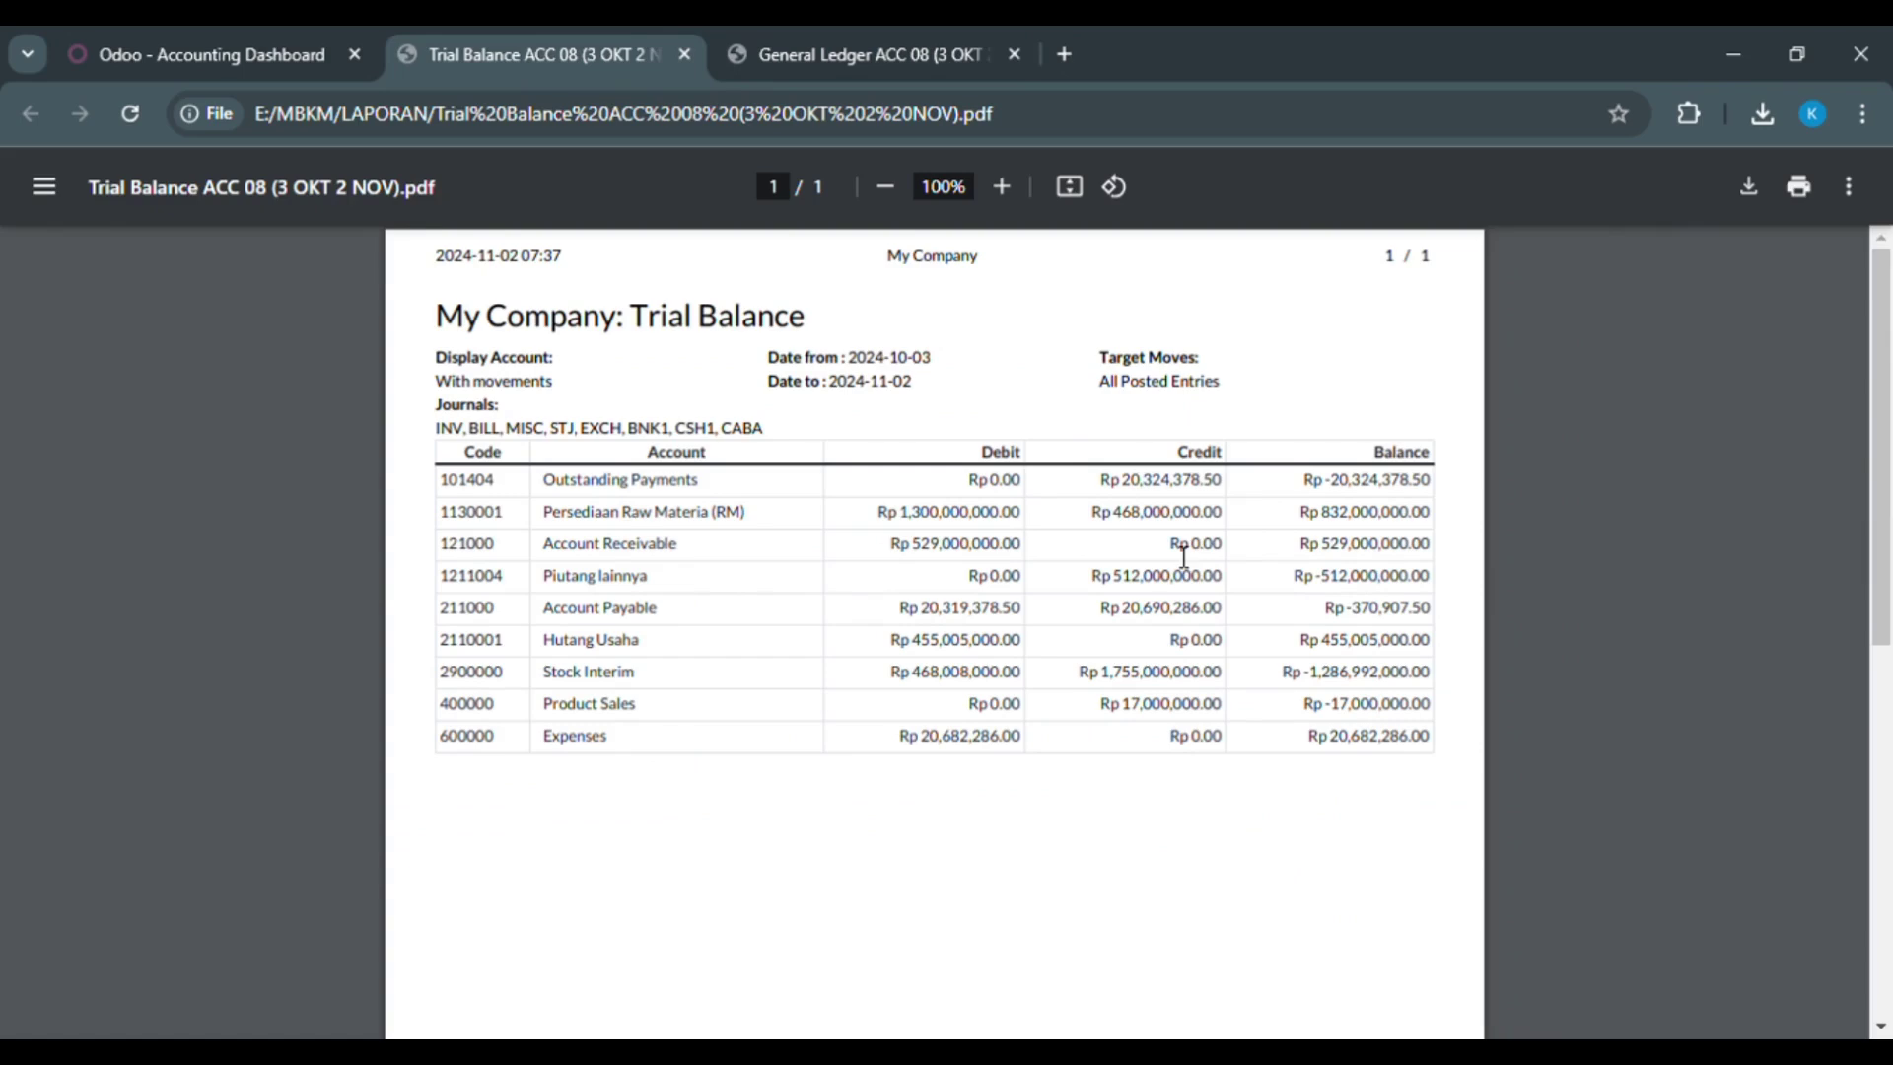
click(807, 30)
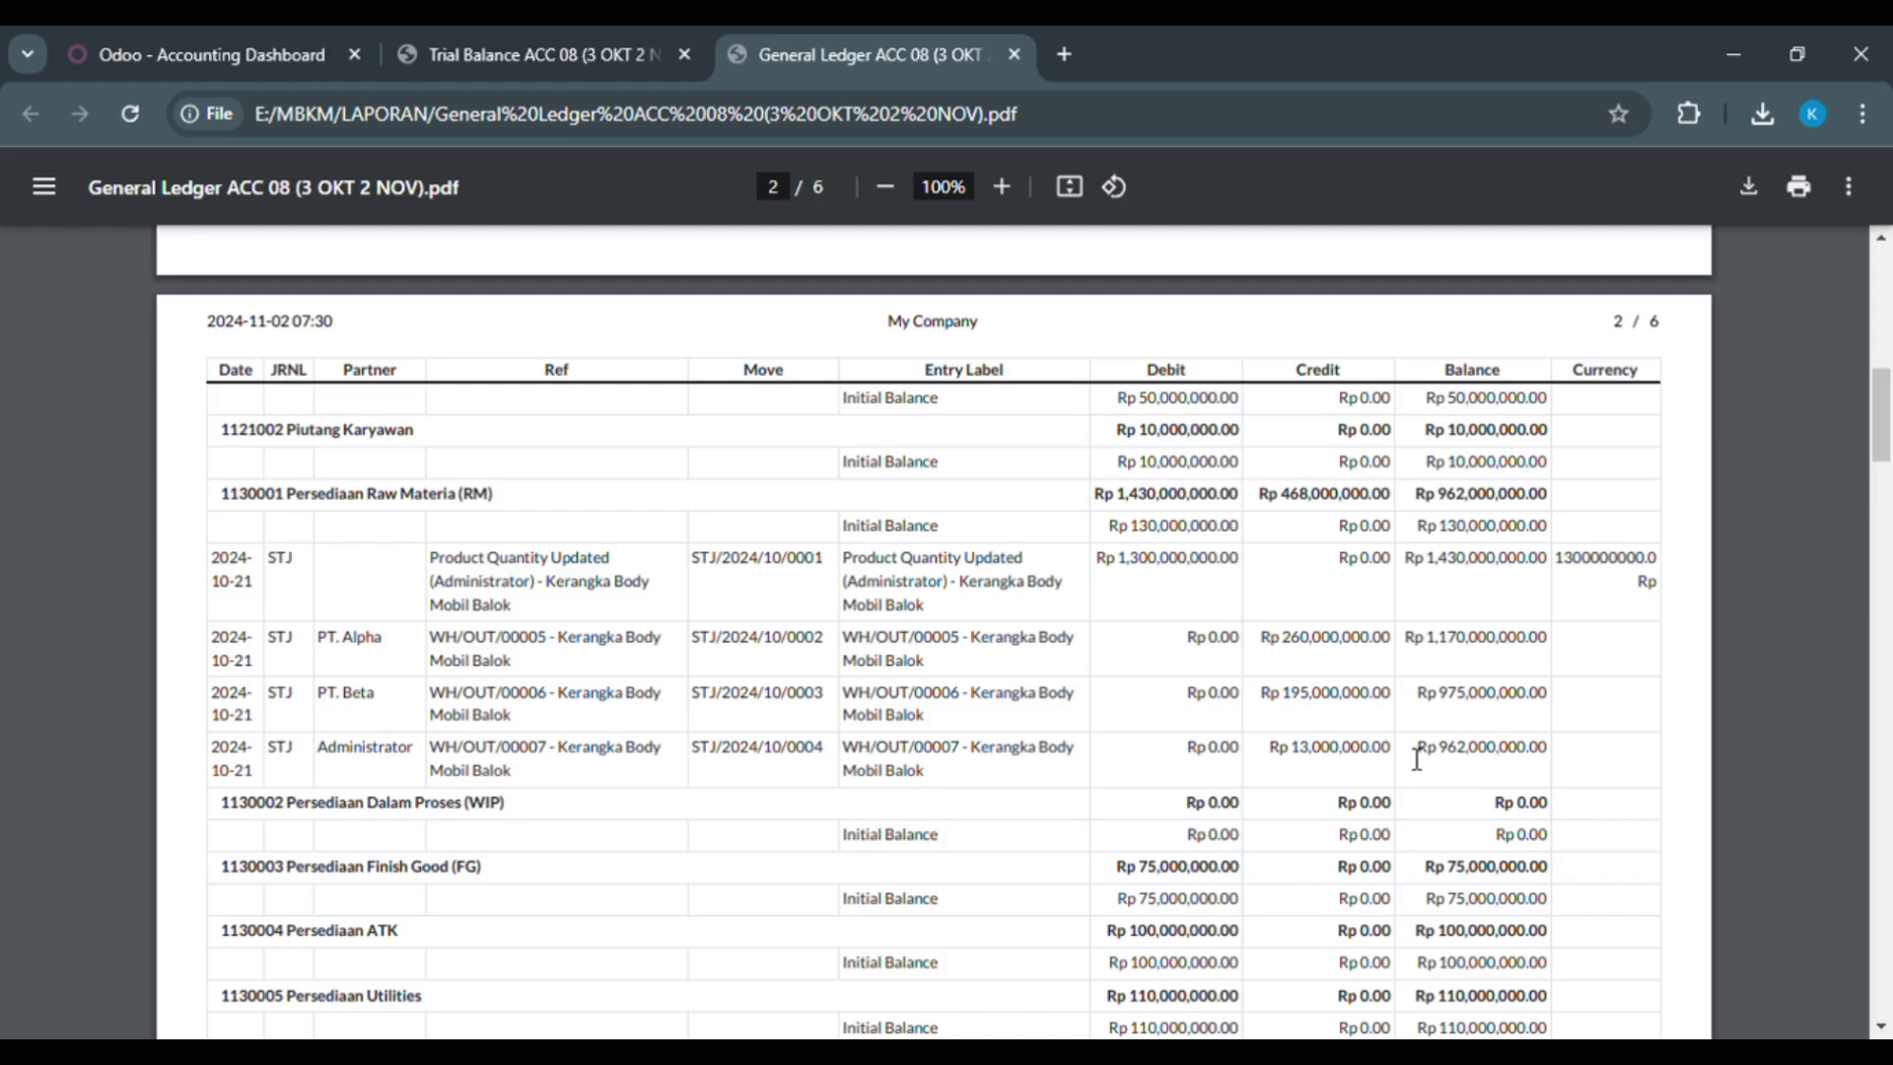
click(552, 69)
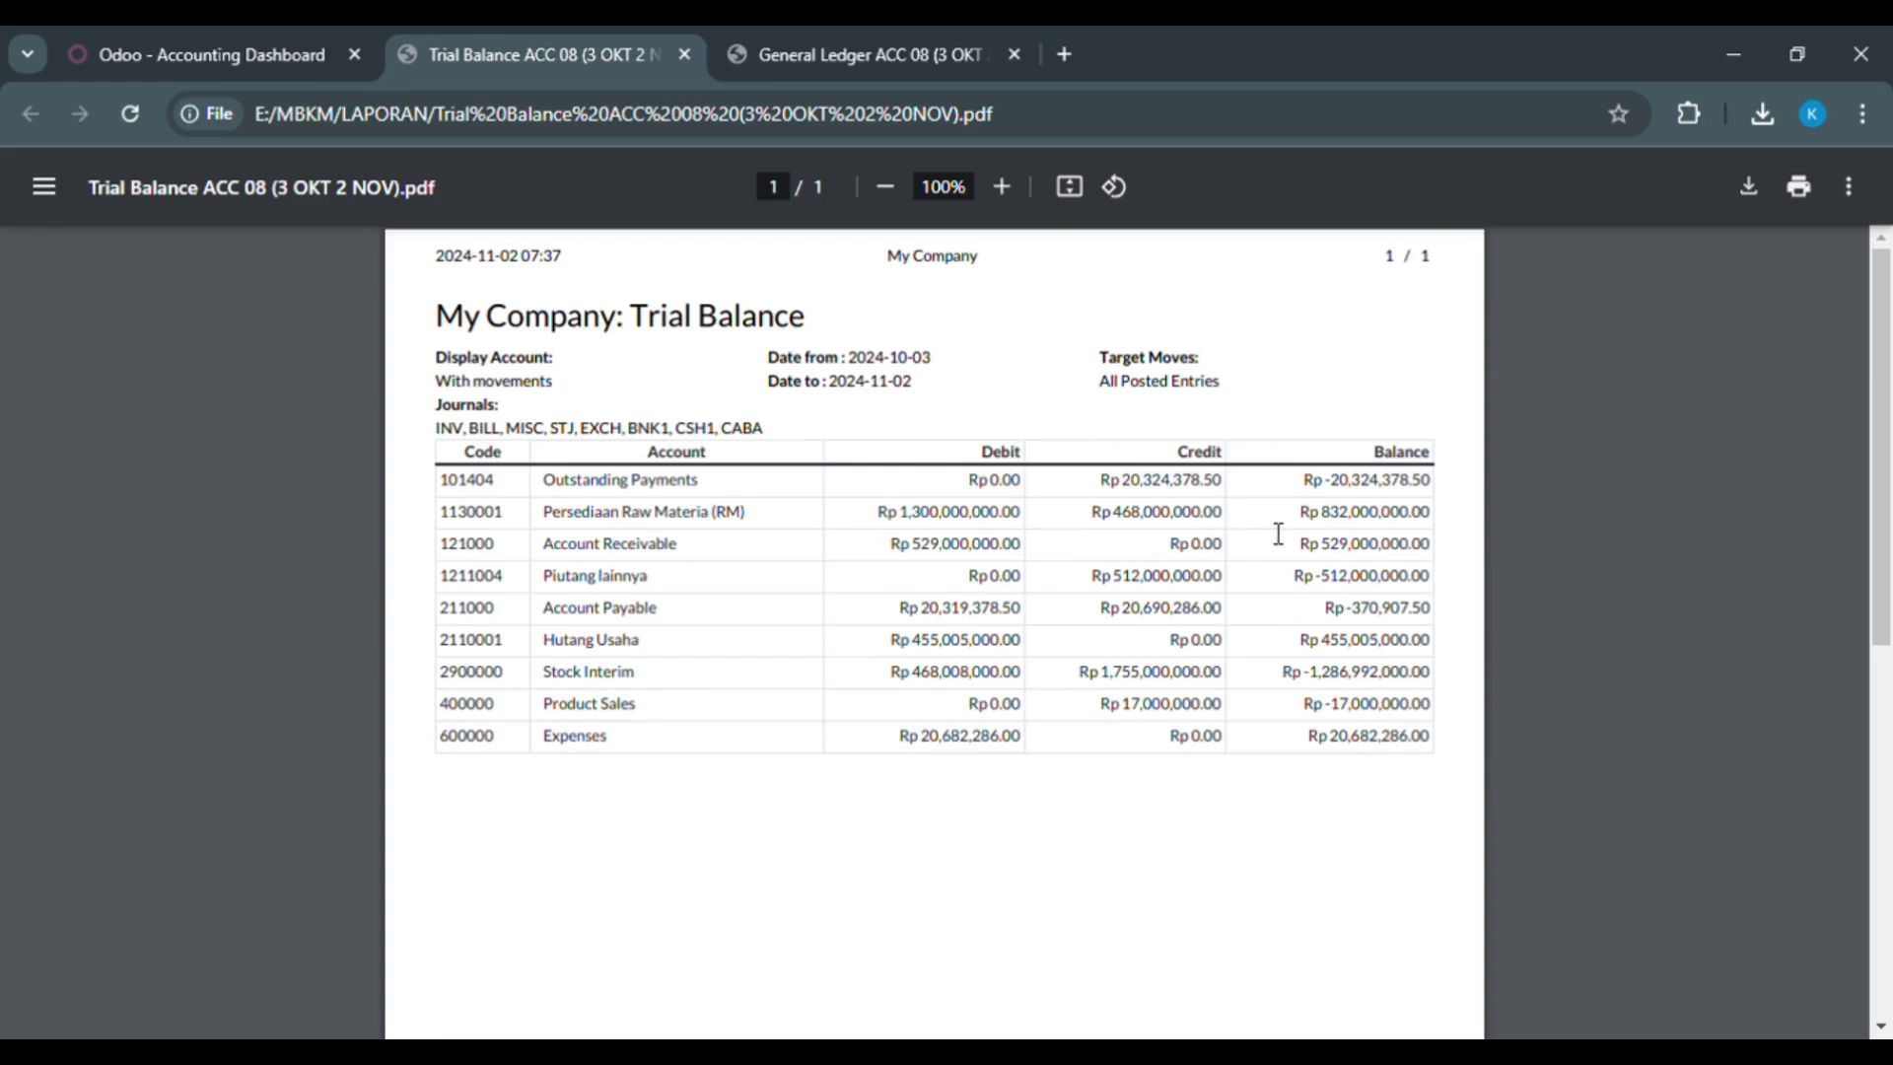
click(742, 54)
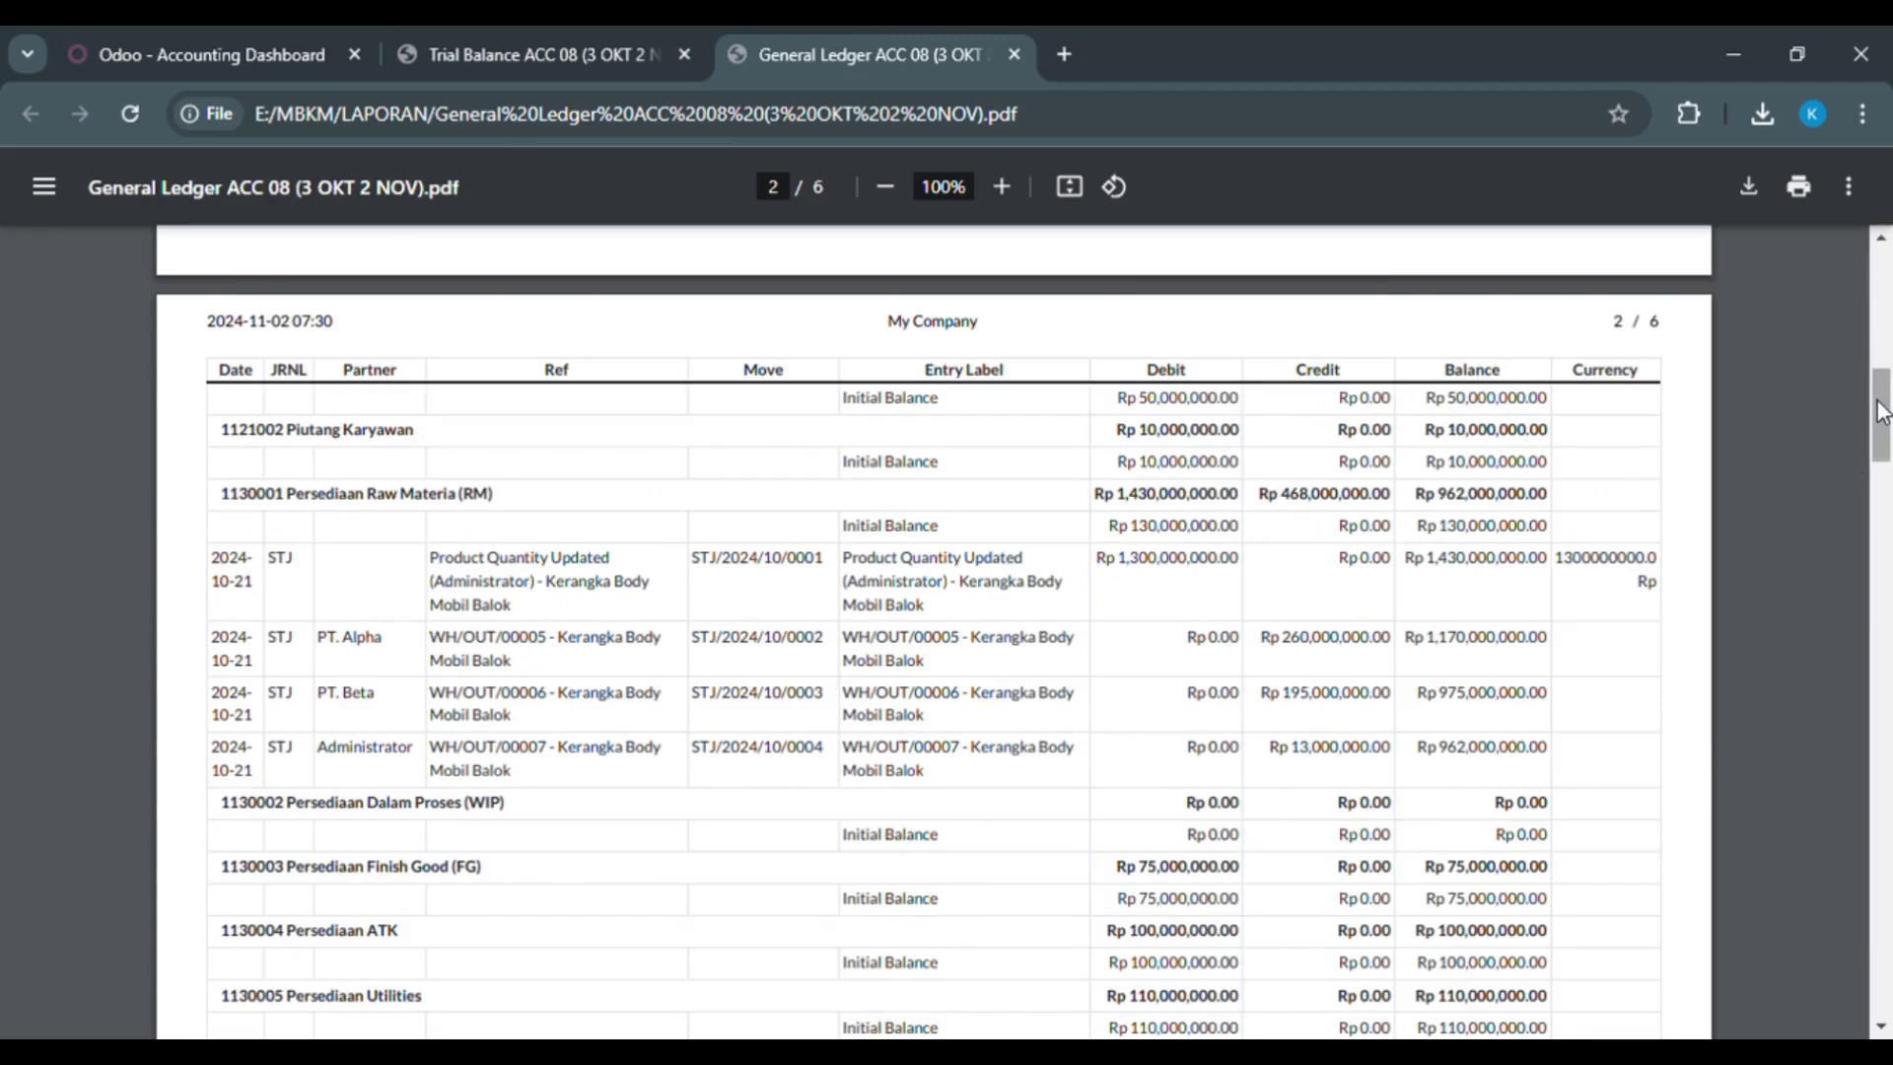
drag(1882, 400, 1883, 424)
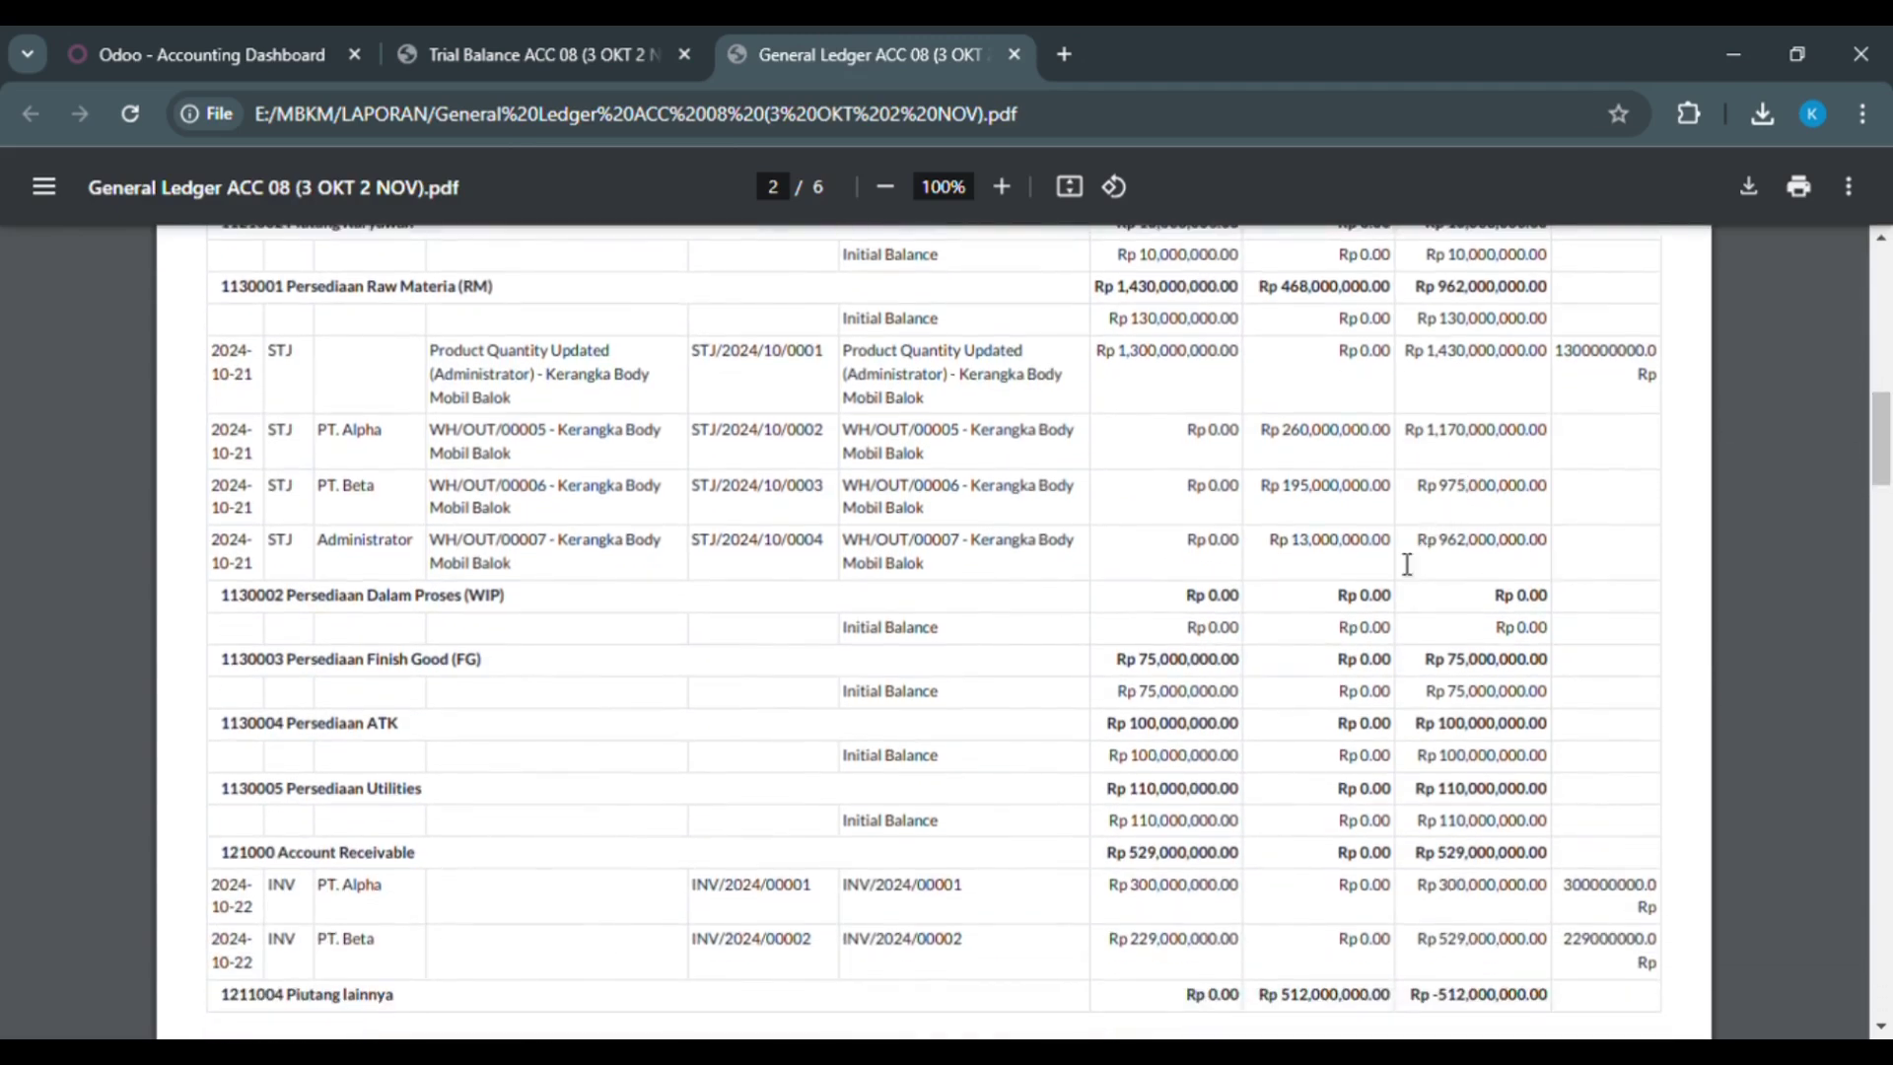
click(582, 40)
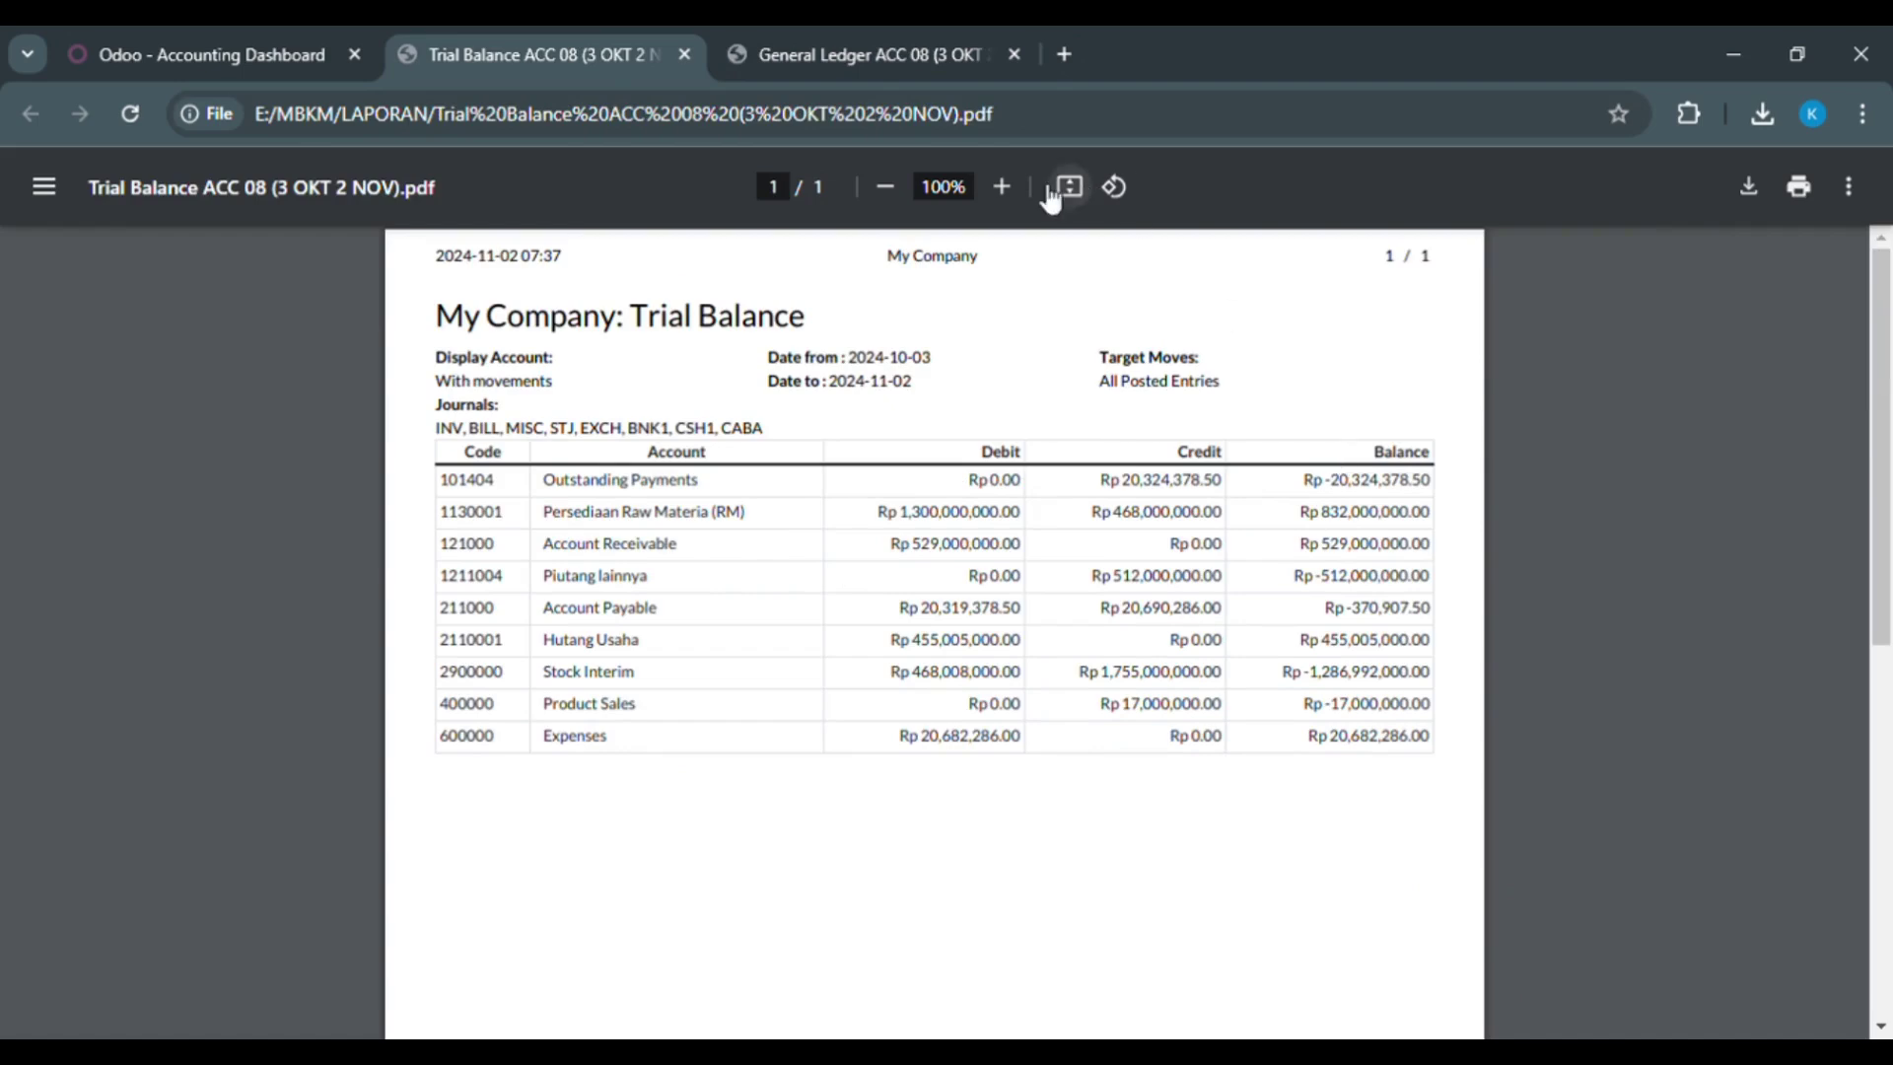
click(794, 45)
drag(1878, 439, 1838, 272)
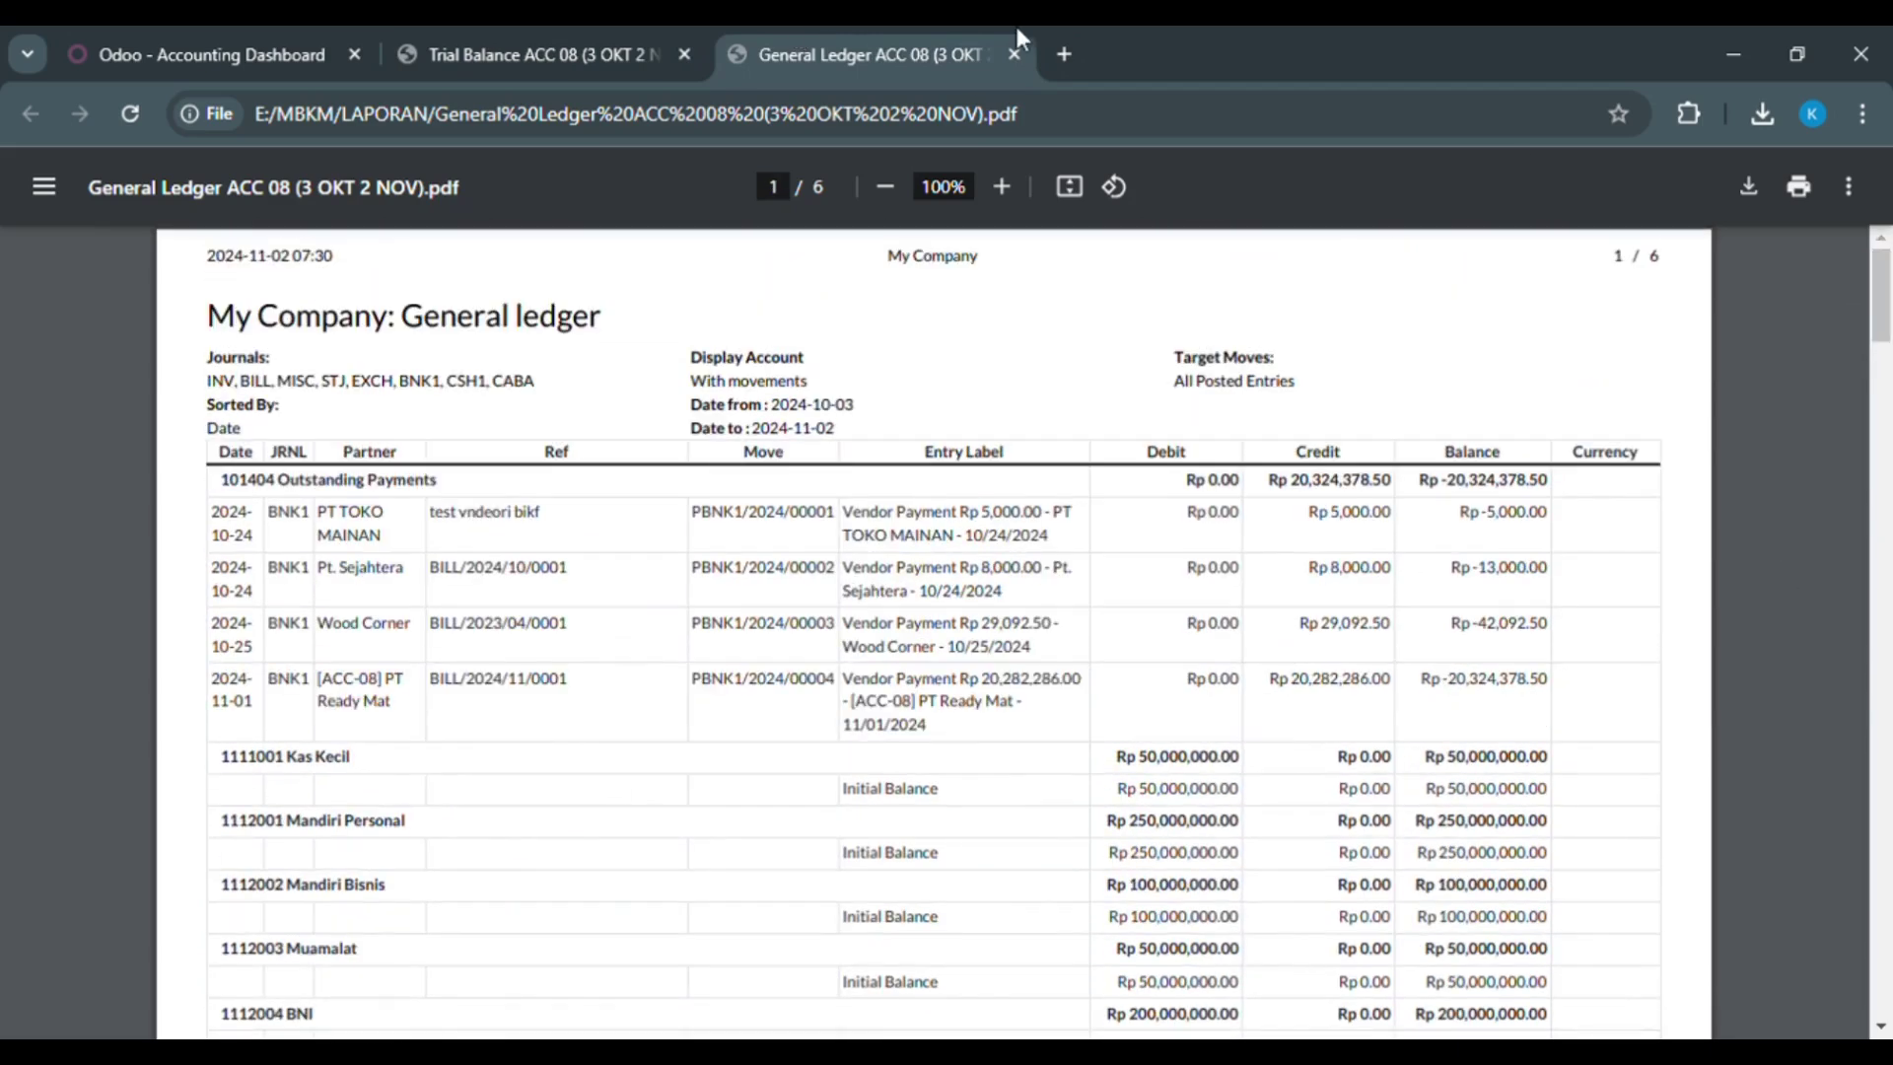
Step: Finish cross-checking, then go back to Odoo's Trial Balance options (10/03/2024–11/02/2024) to change the end date
click(505, 30)
click(801, 39)
drag(1881, 321, 1882, 351)
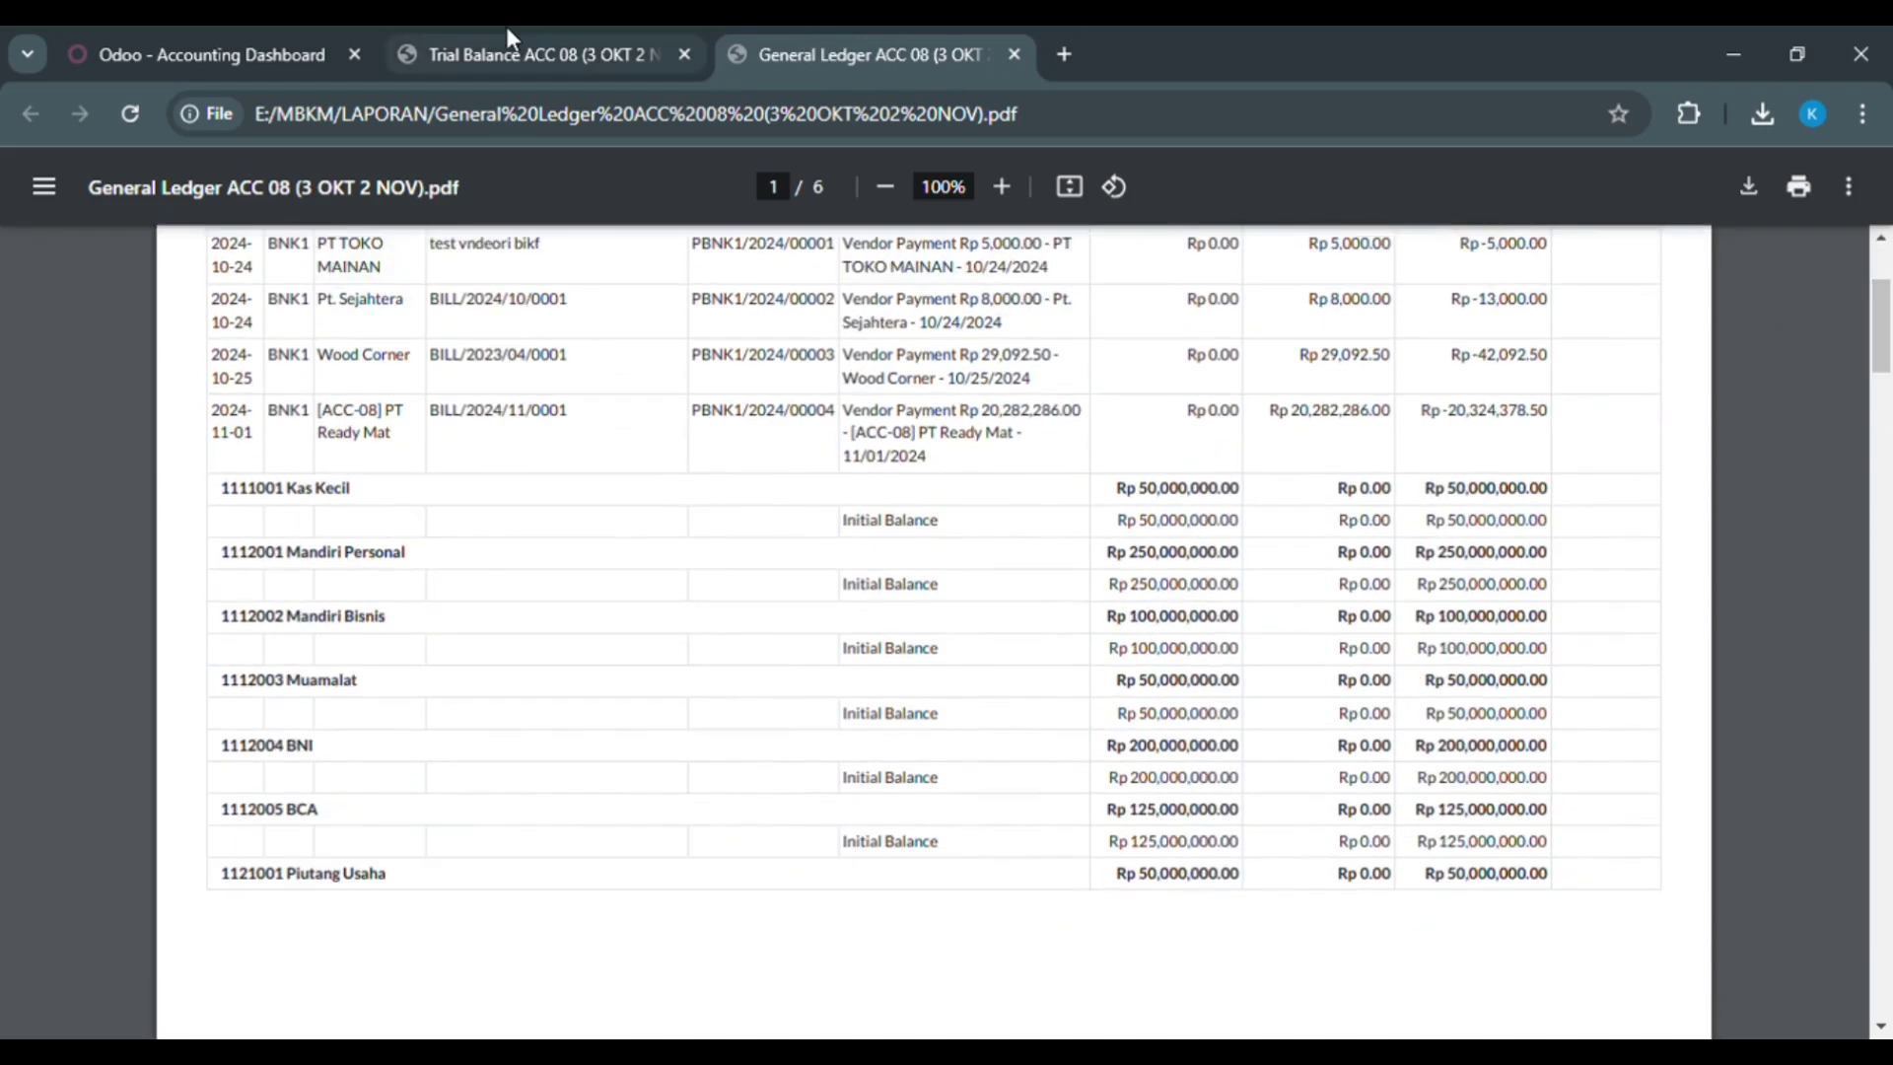
click(505, 26)
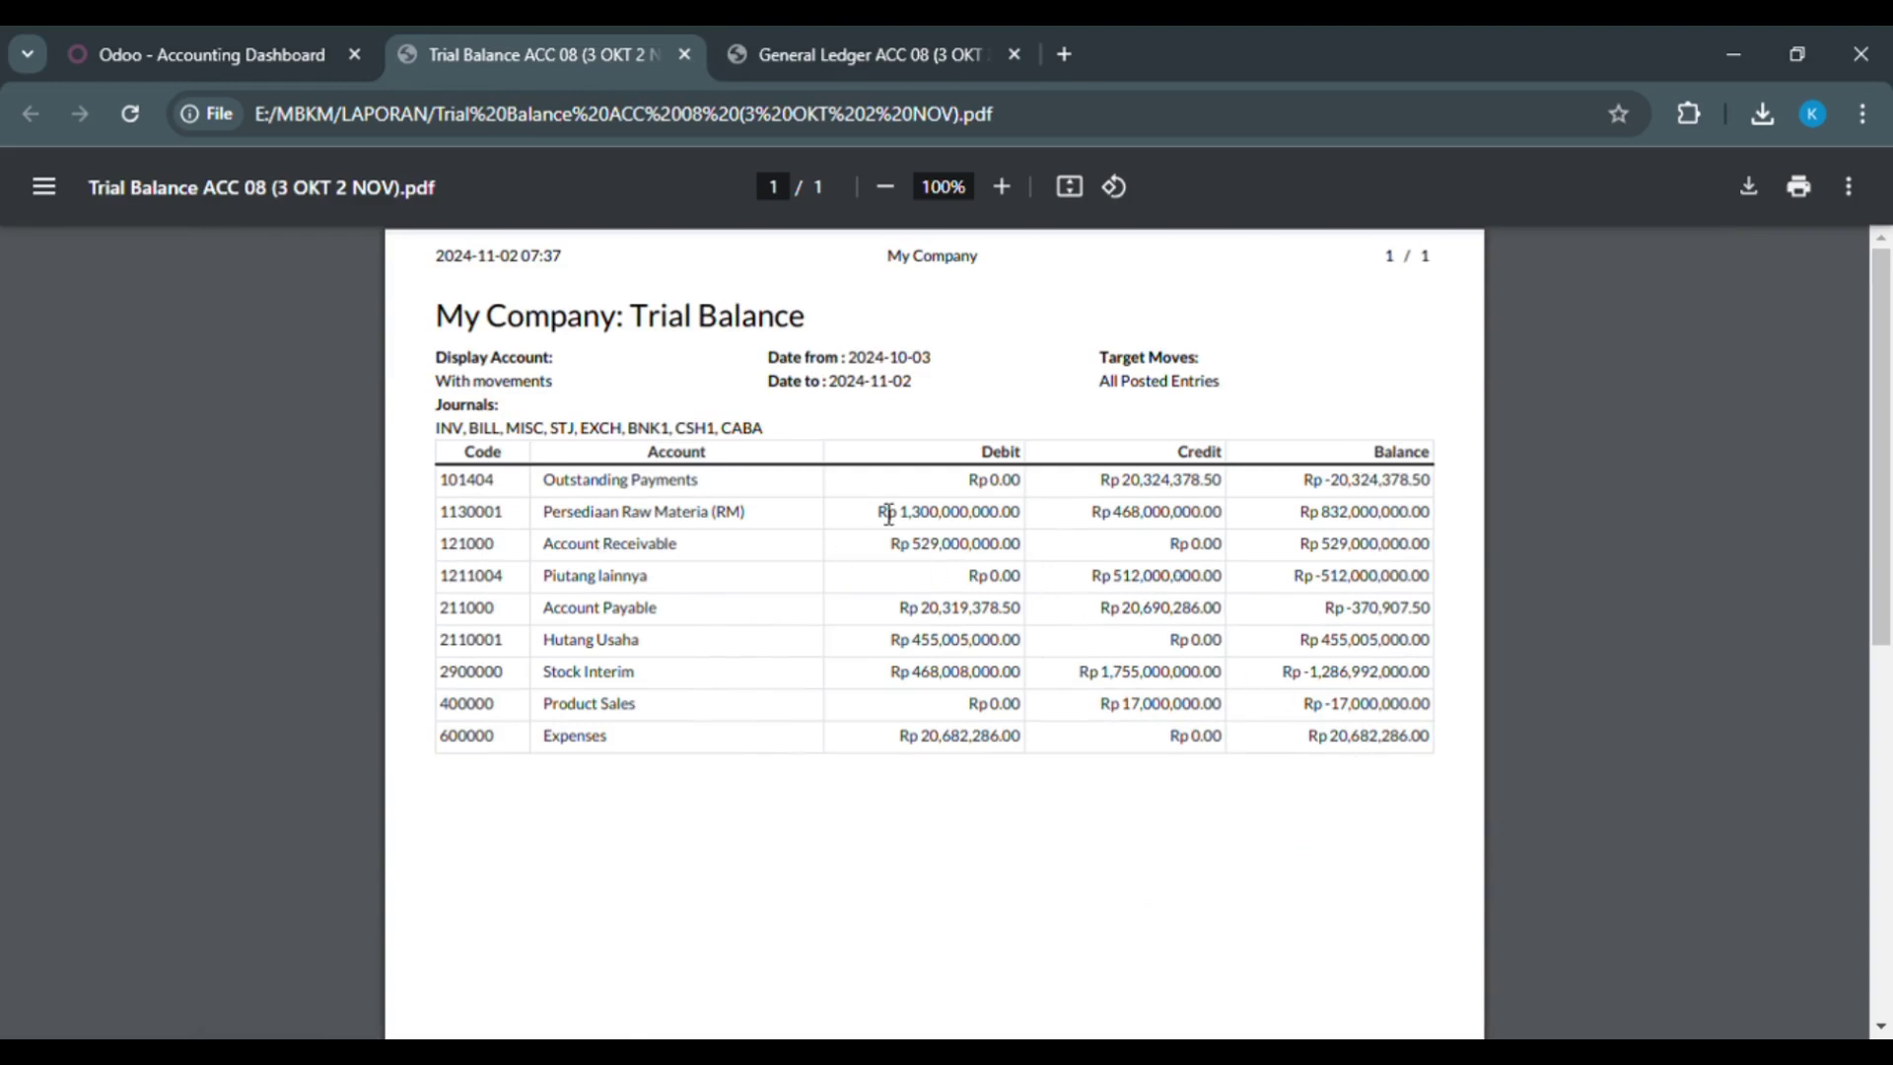
click(813, 44)
scroll(991, 613, down, 3)
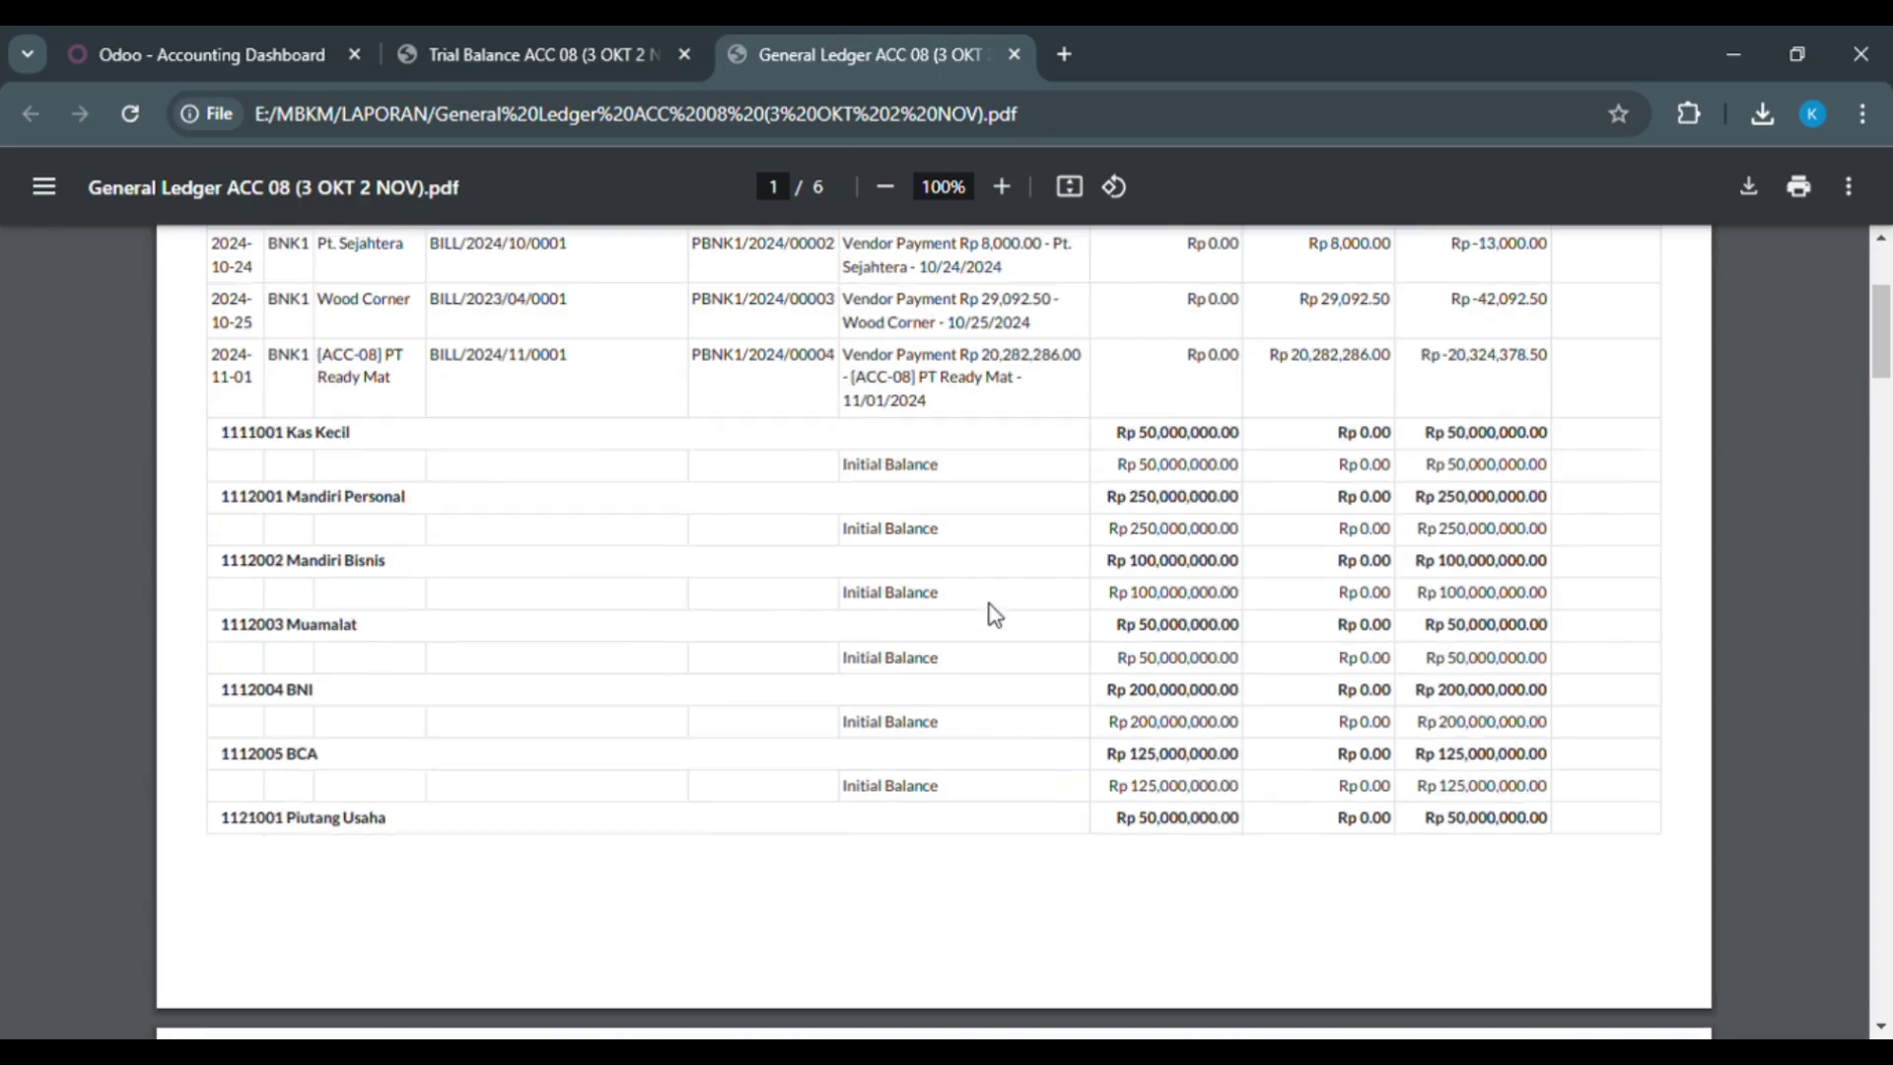
scroll(993, 614, down, 5)
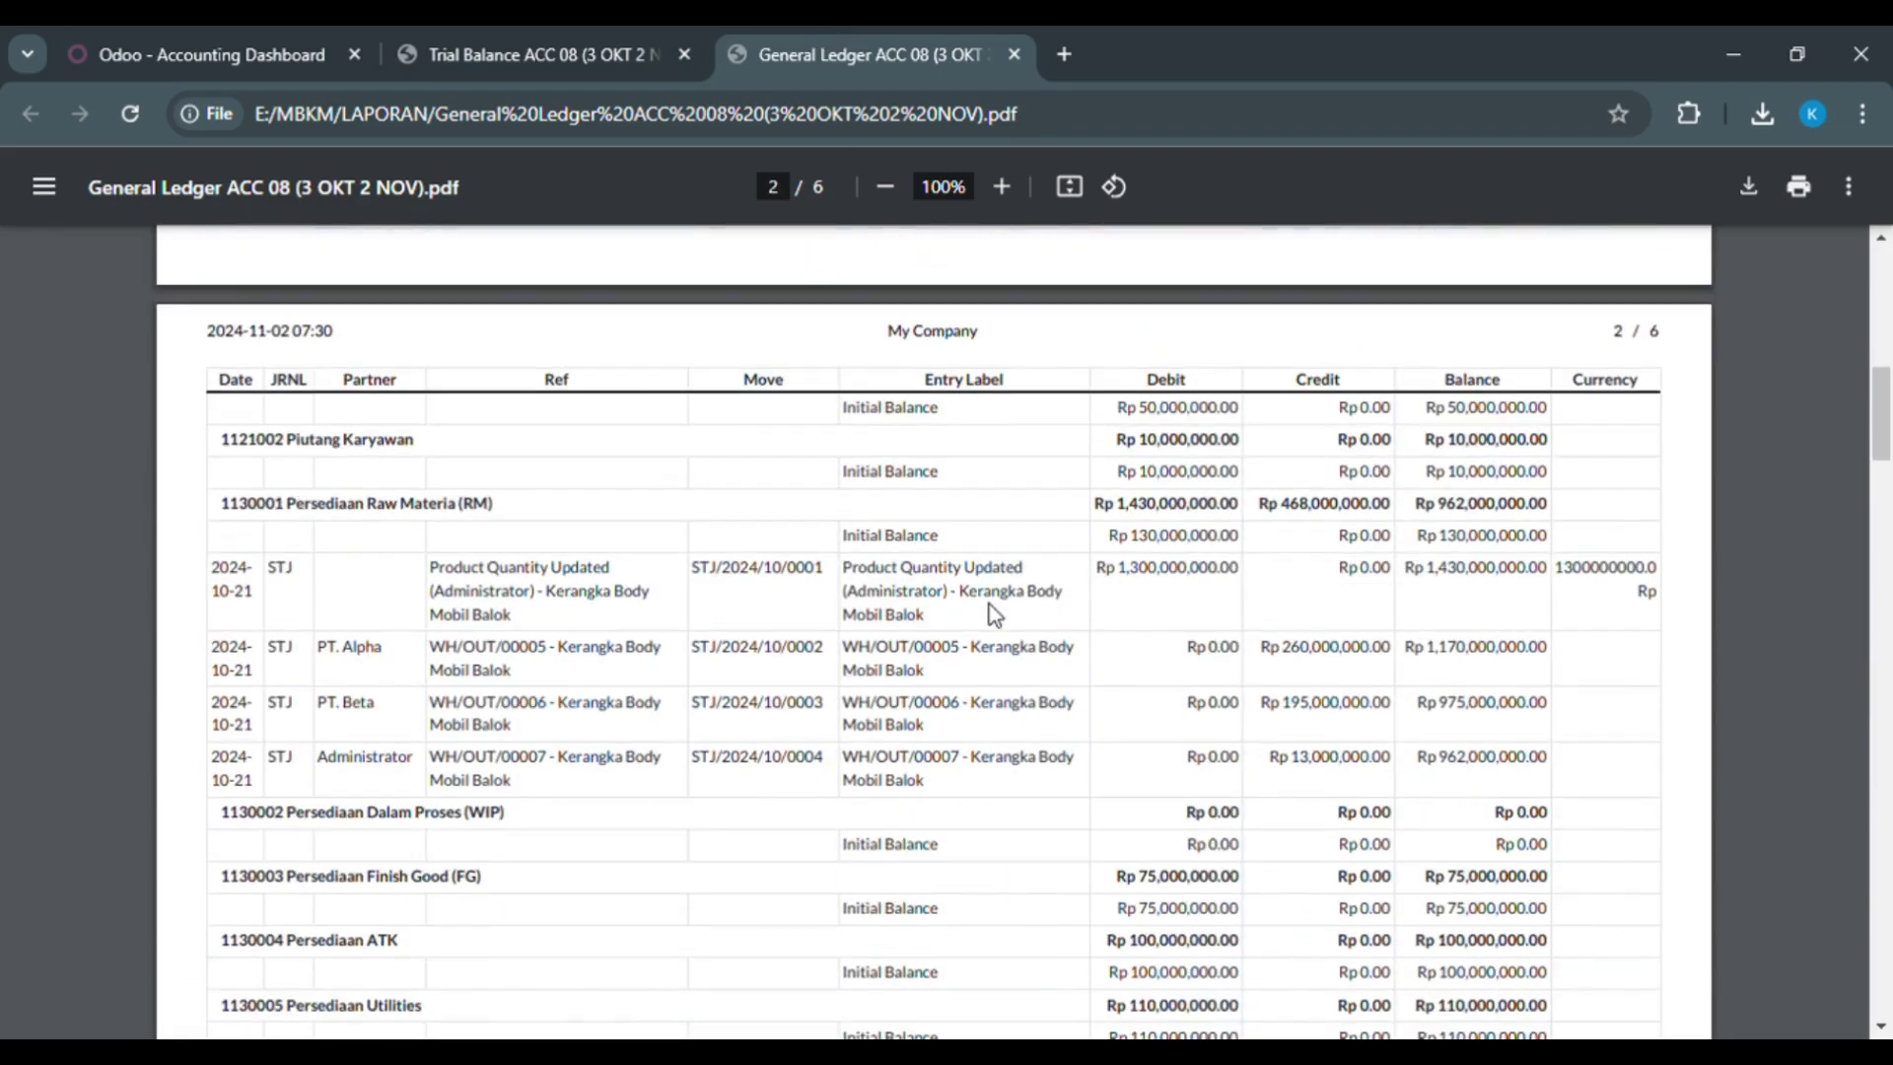
scroll(994, 613, down, 1)
scroll(994, 613, up, 5)
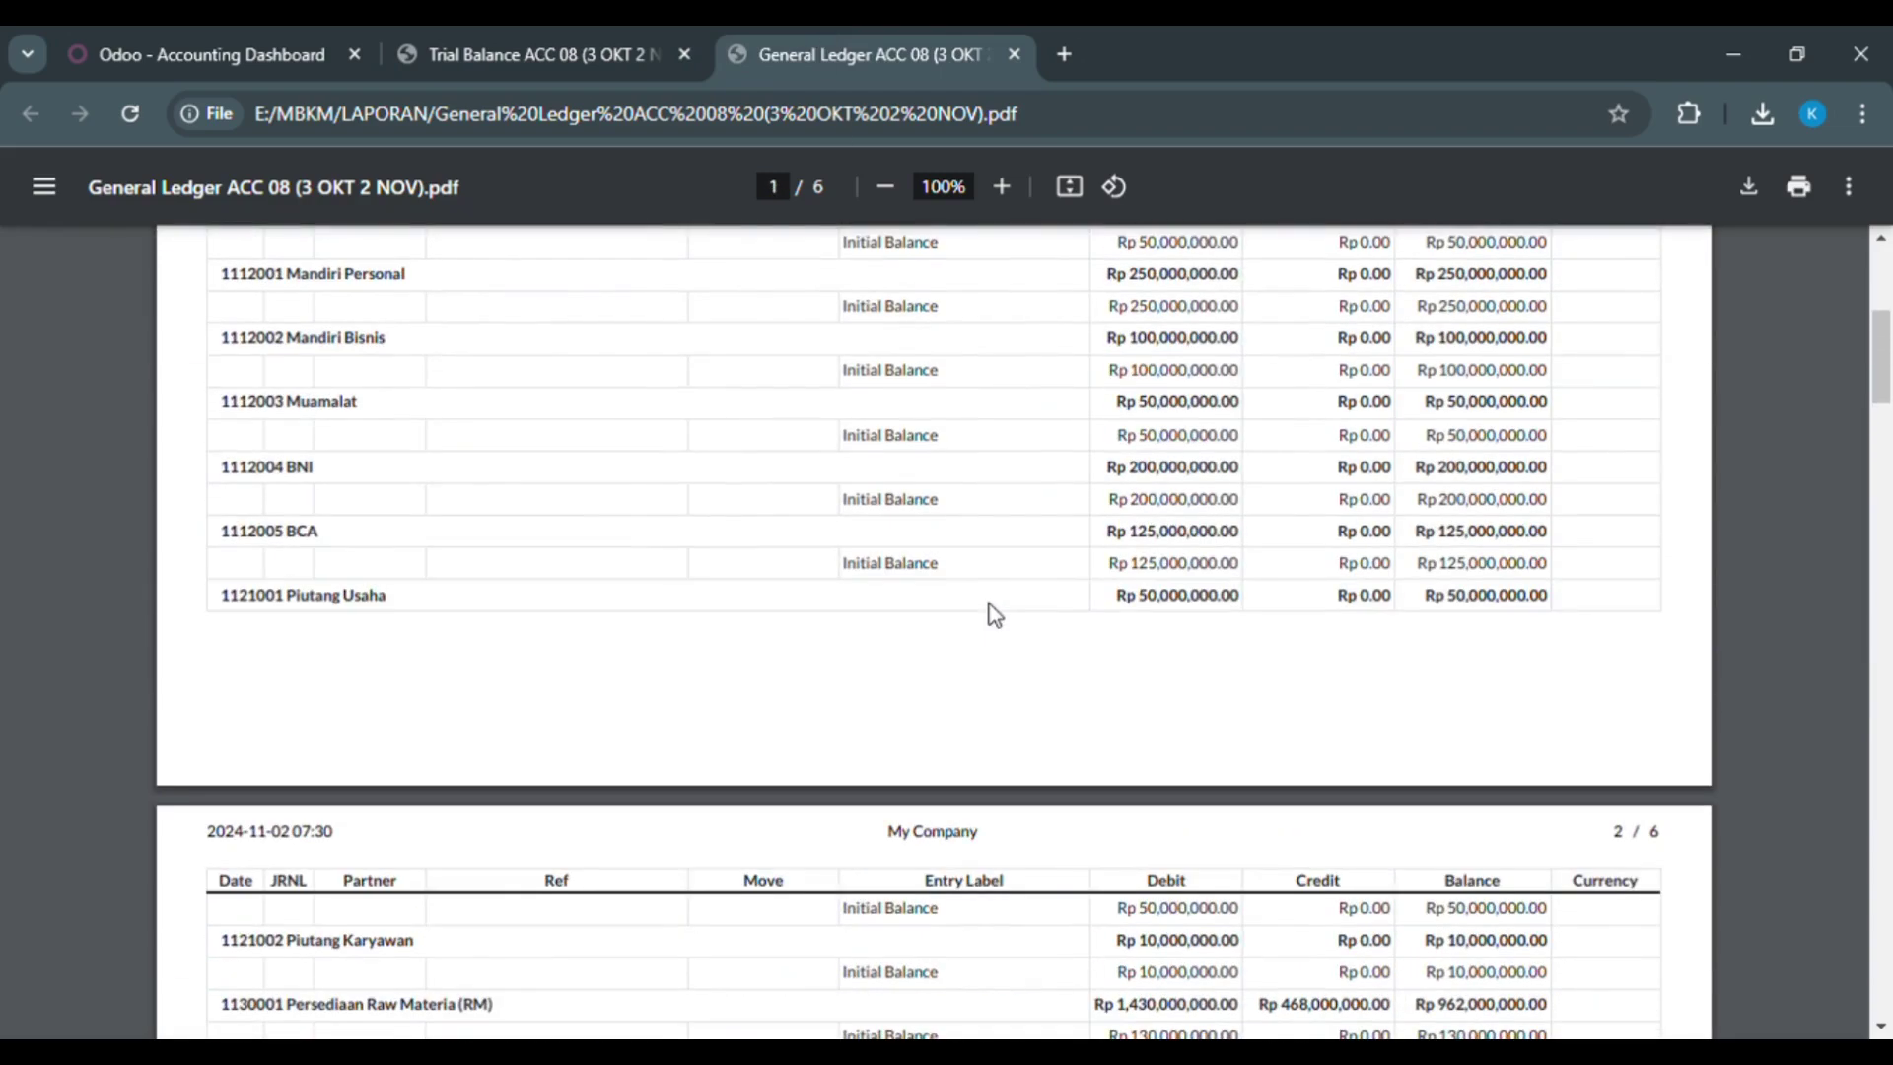
scroll(994, 613, up, 5)
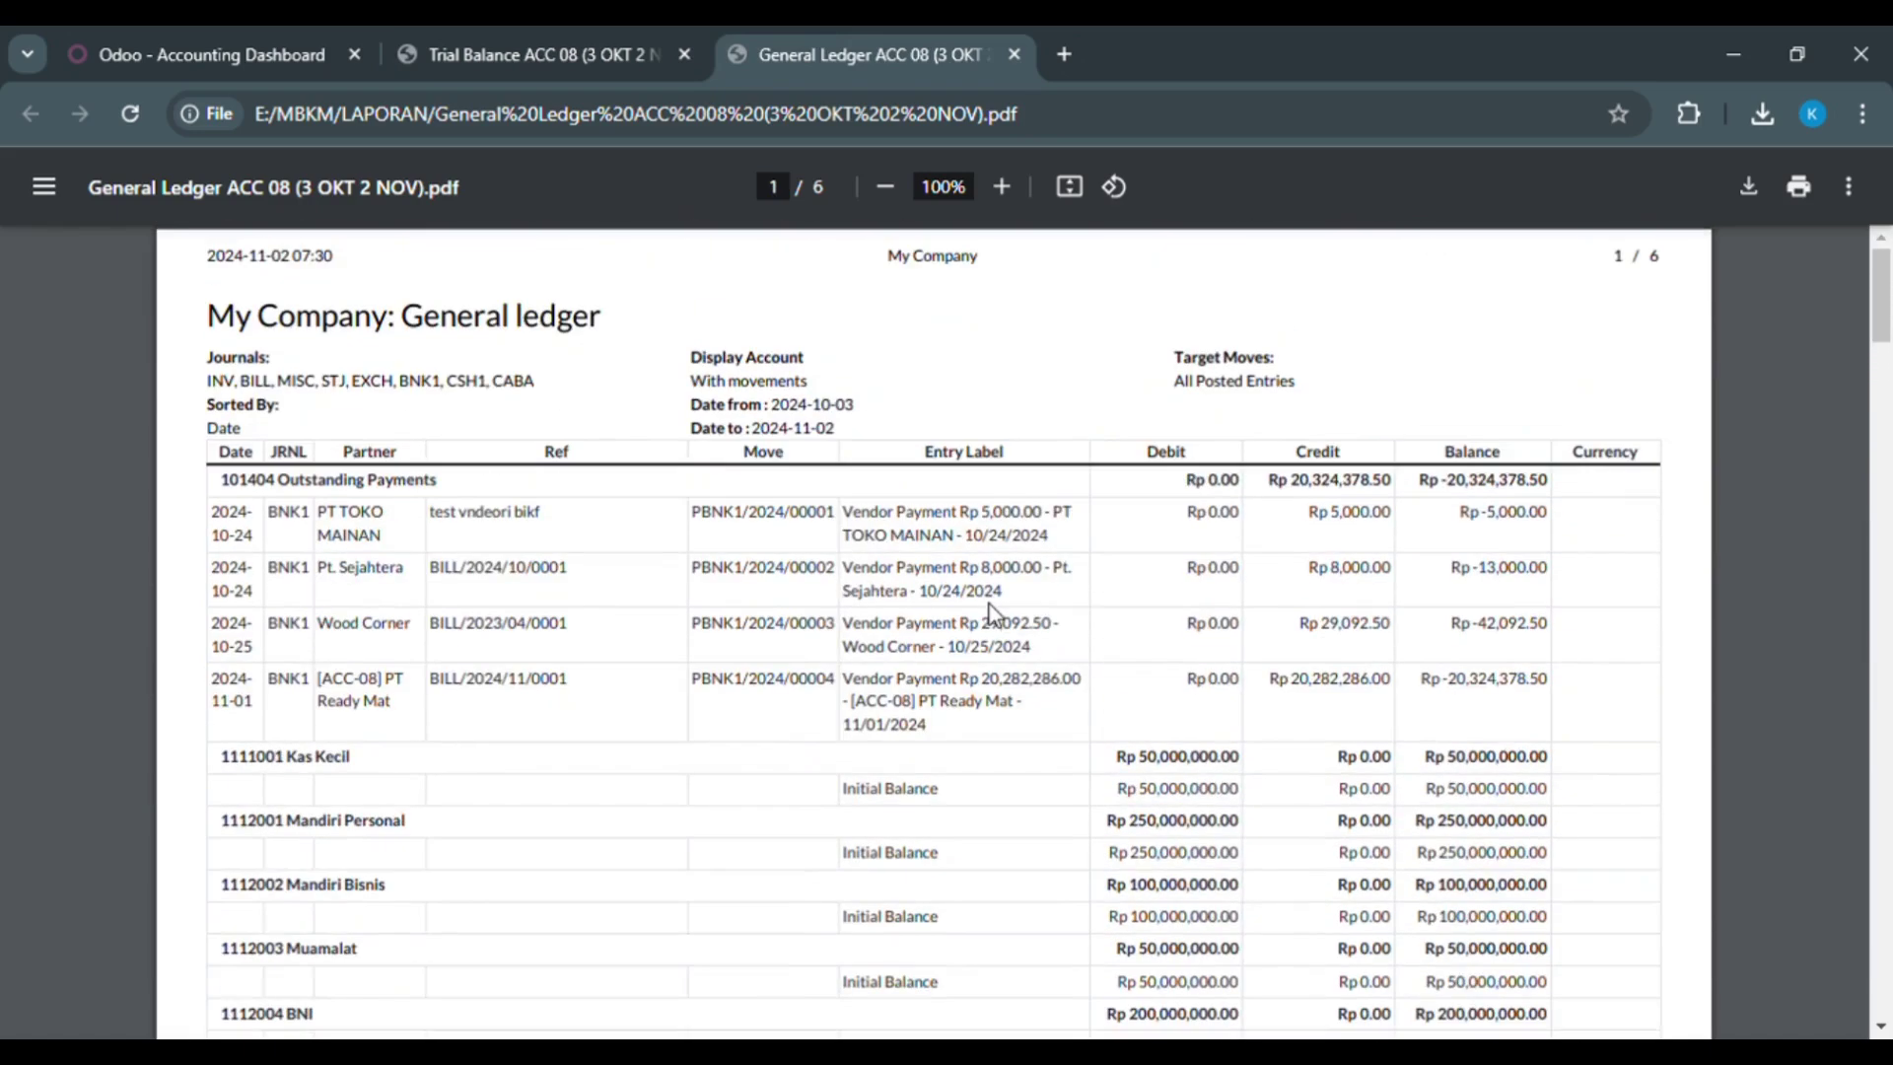
click(623, 38)
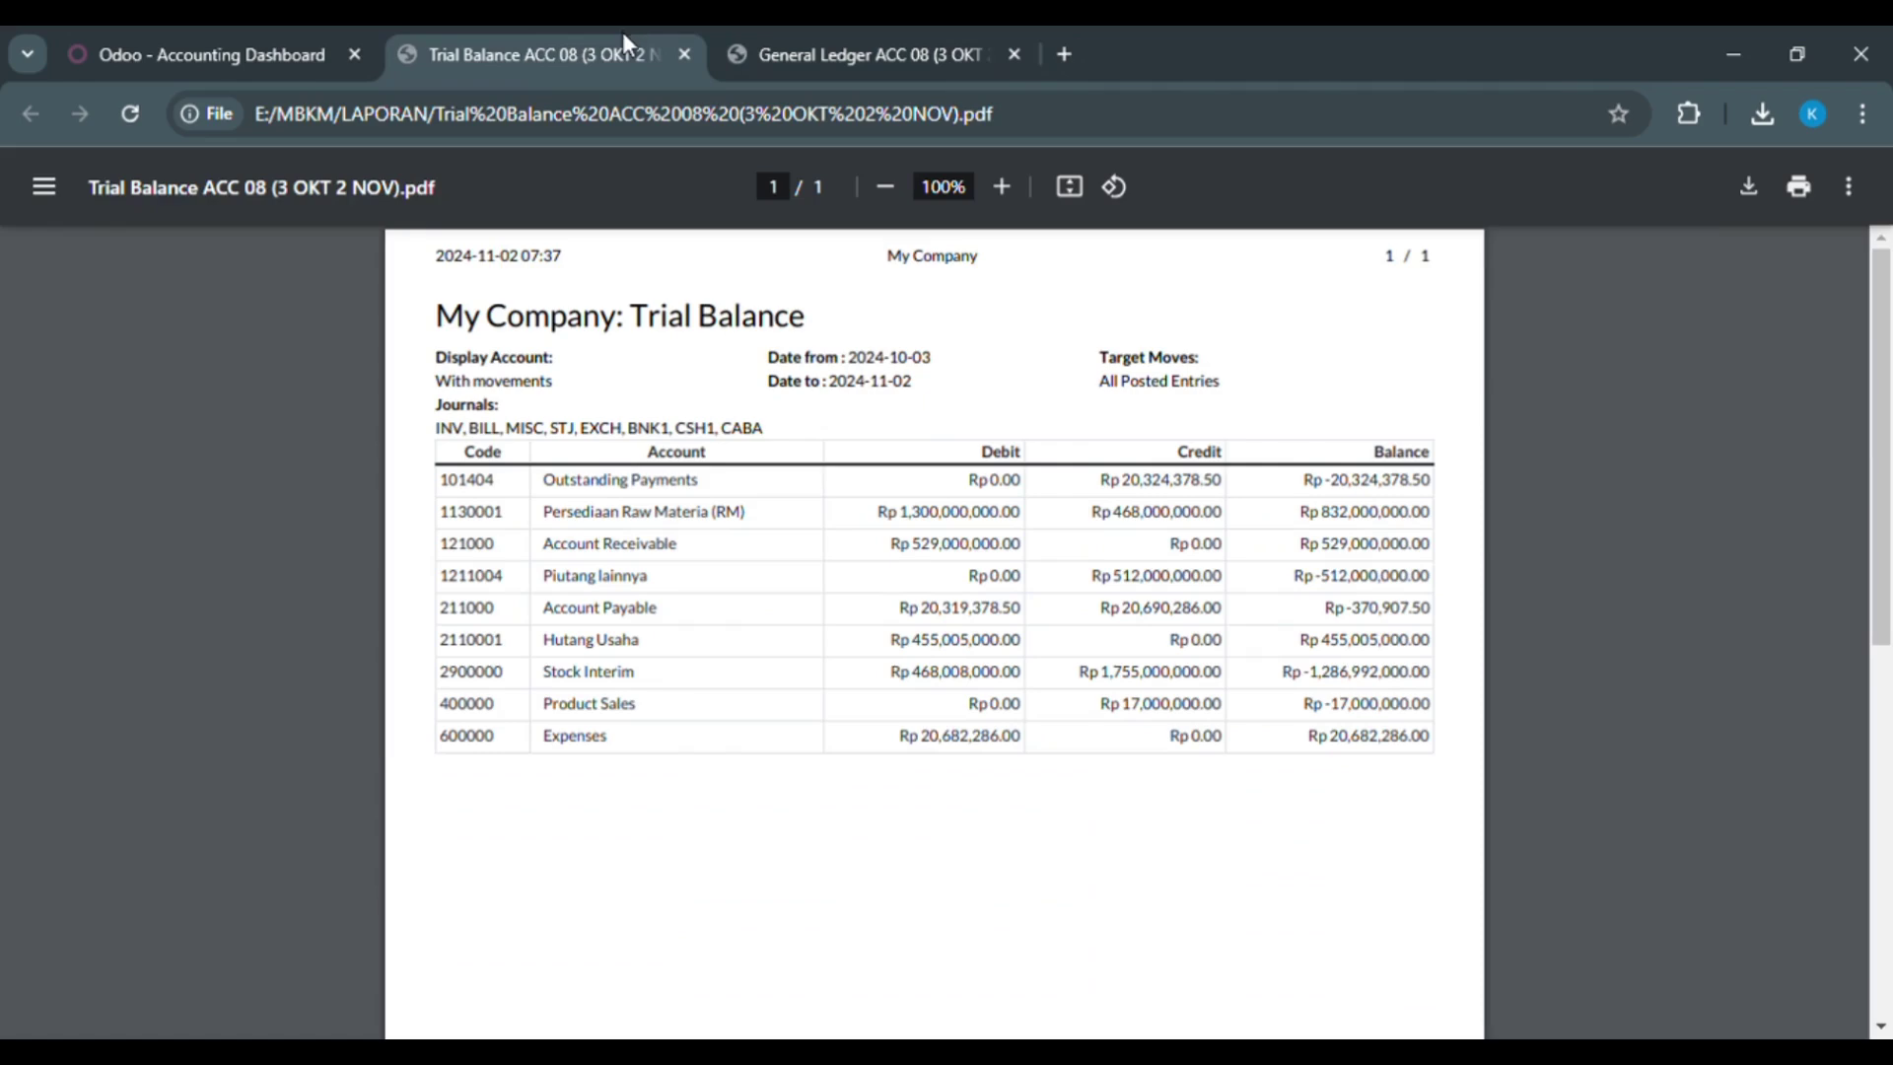
click(932, 38)
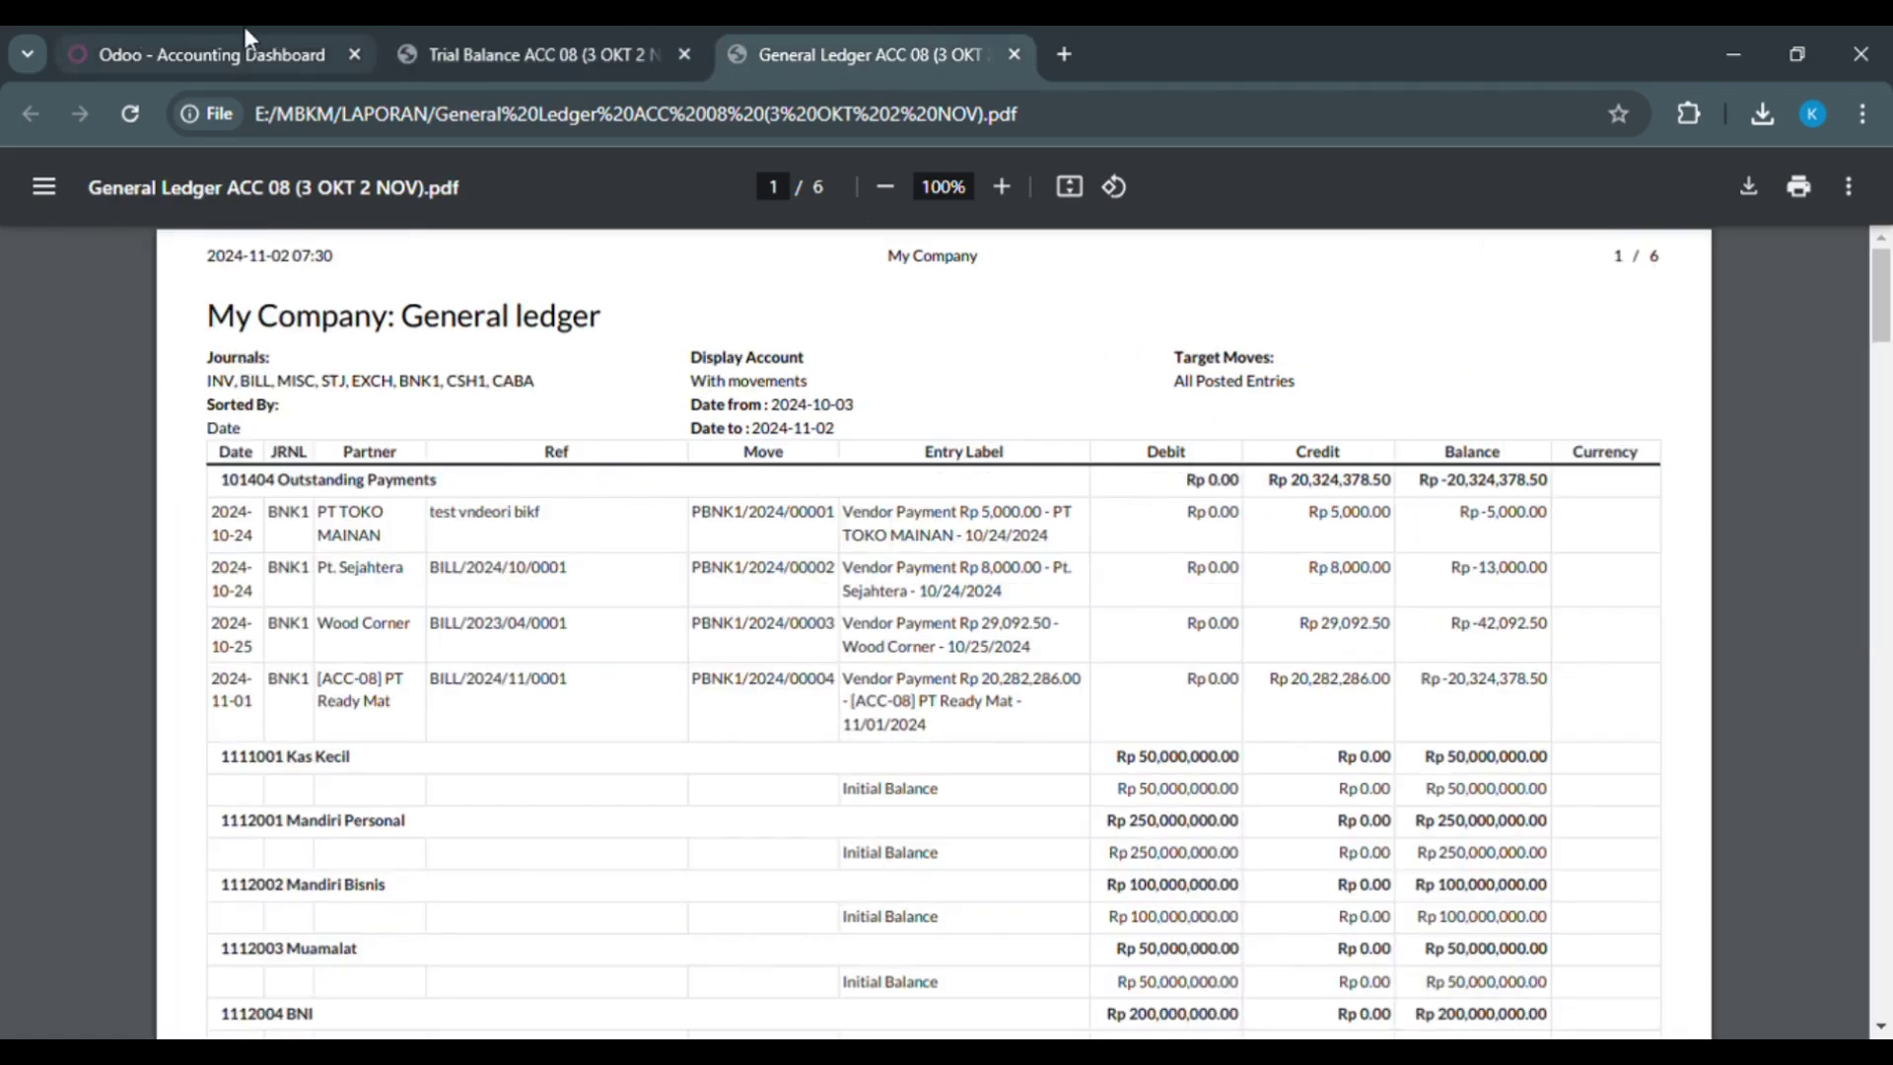
click(245, 30)
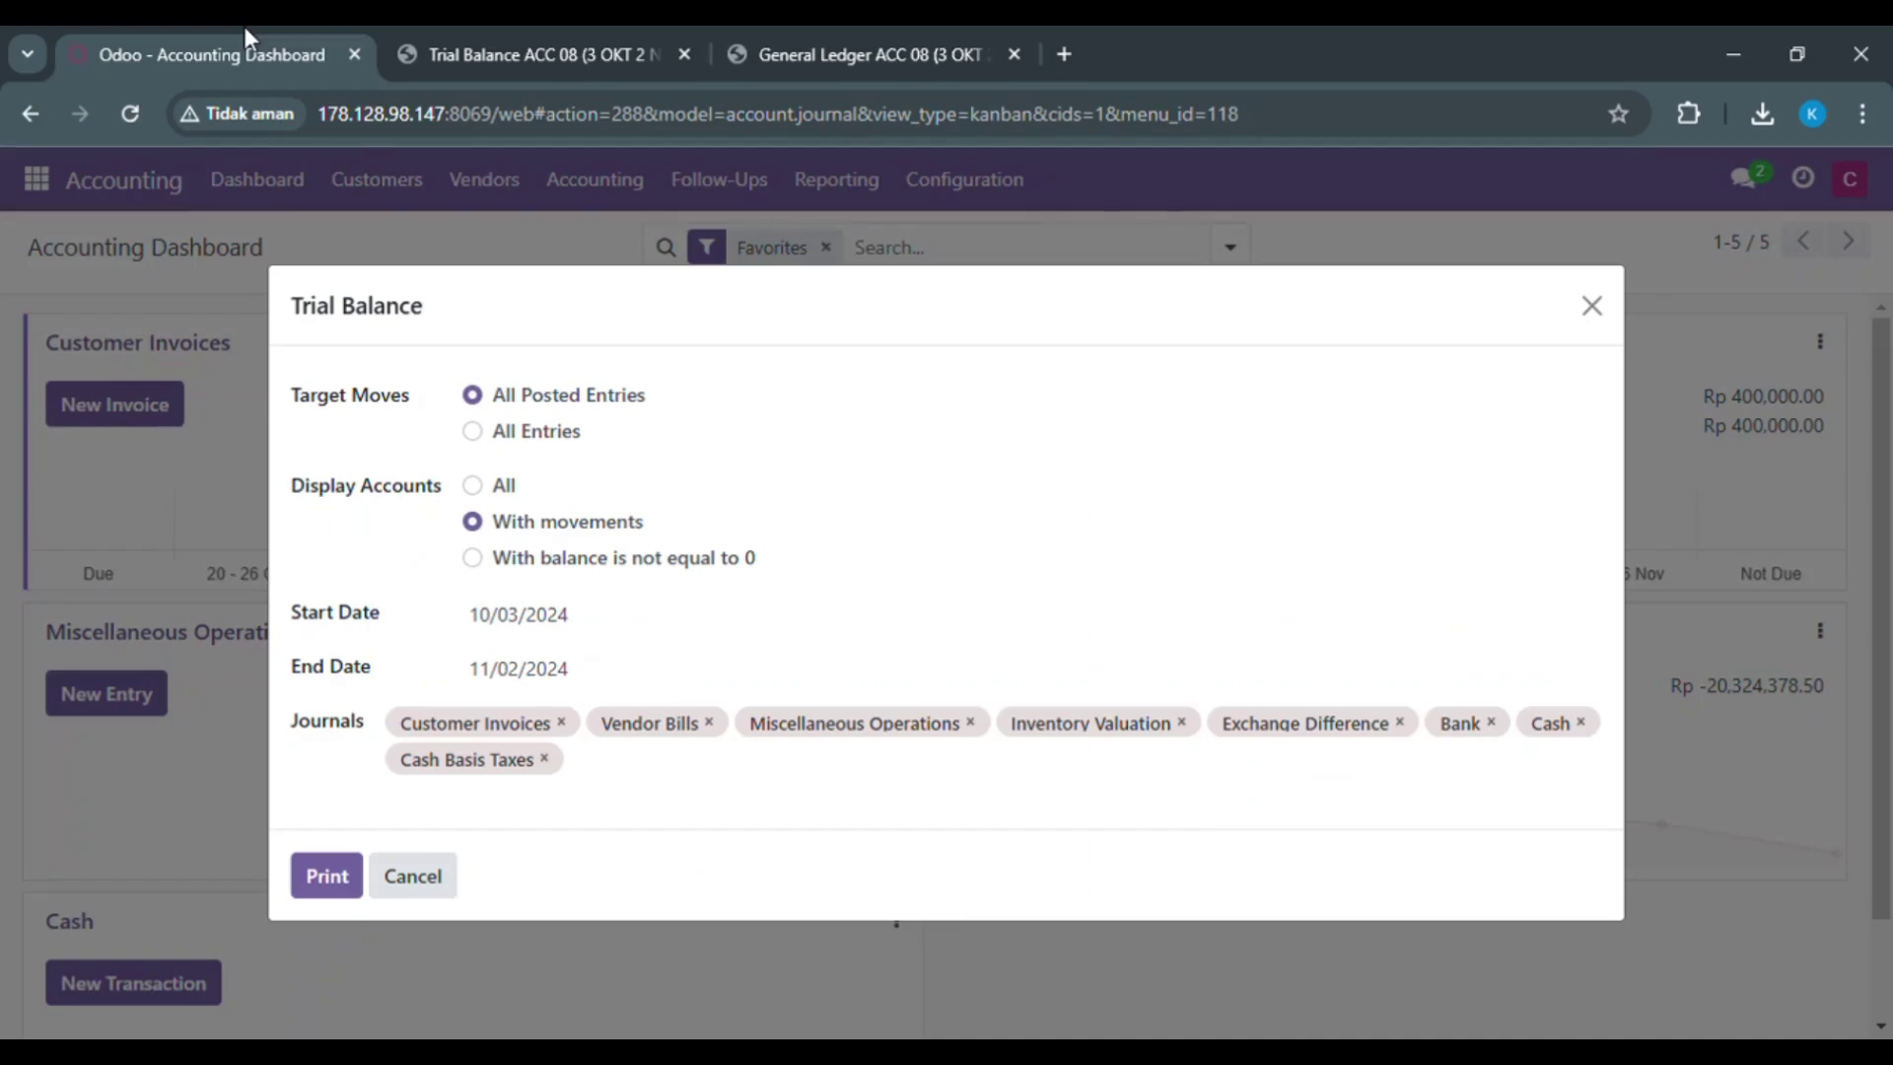
click(520, 659)
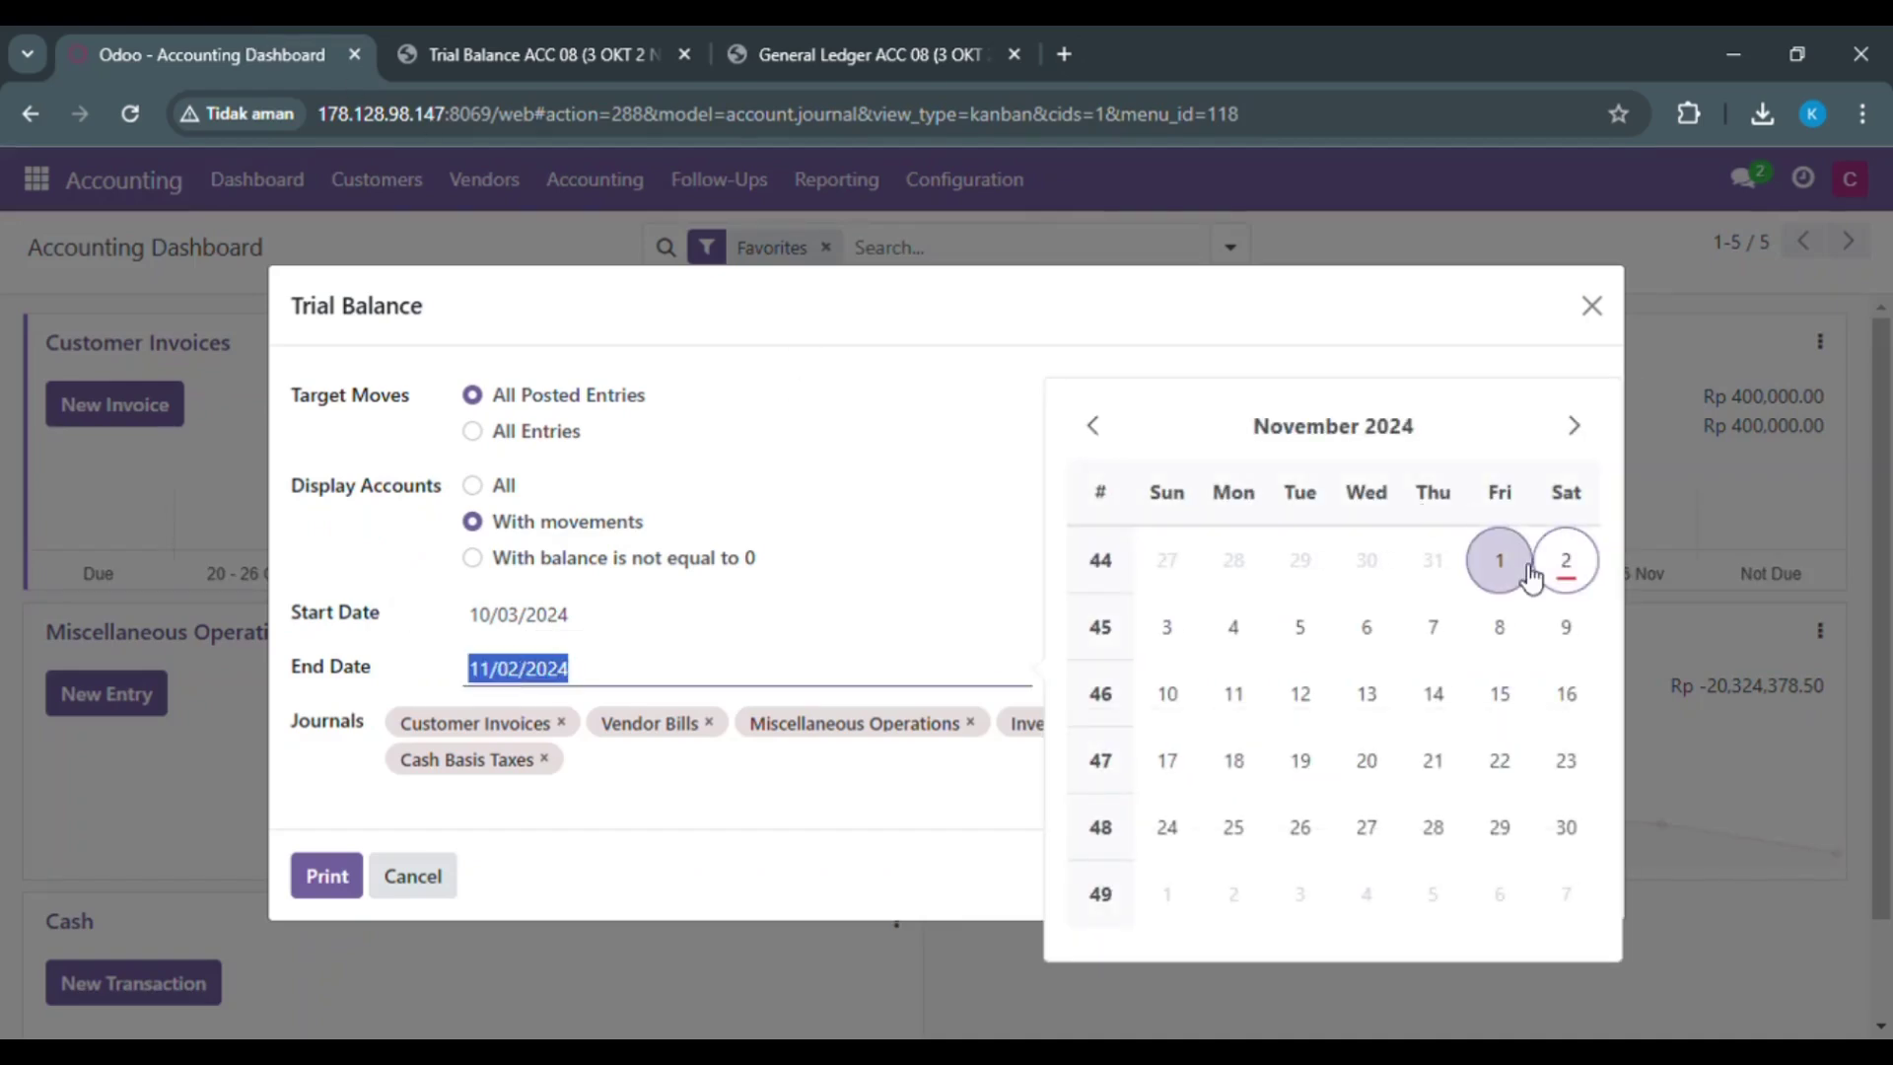
Step: Print the Trial Balance for 10/03/2024 to 11/01/2024
click(1528, 572)
click(308, 885)
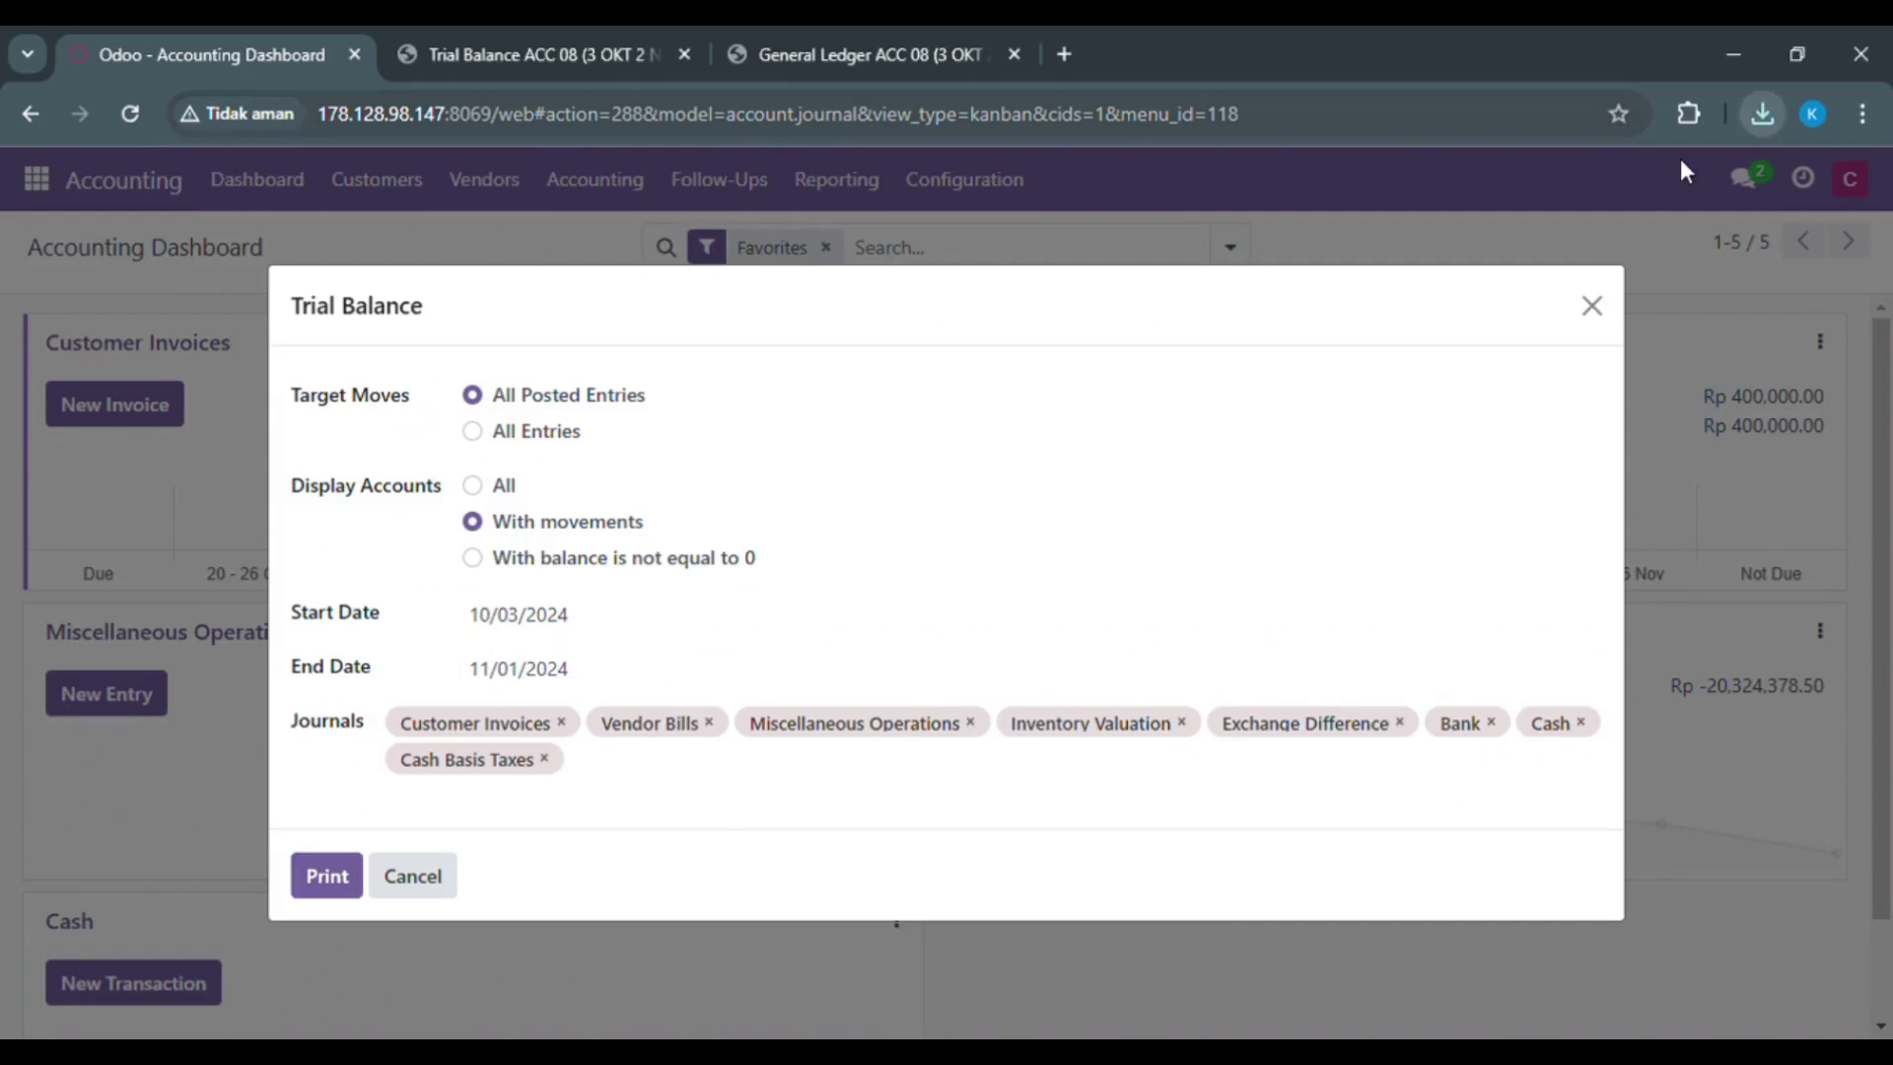
click(1592, 306)
Step: Print the General Ledger for 10/03/2024 to 11/01/2024 and open the resulting PDF
click(826, 183)
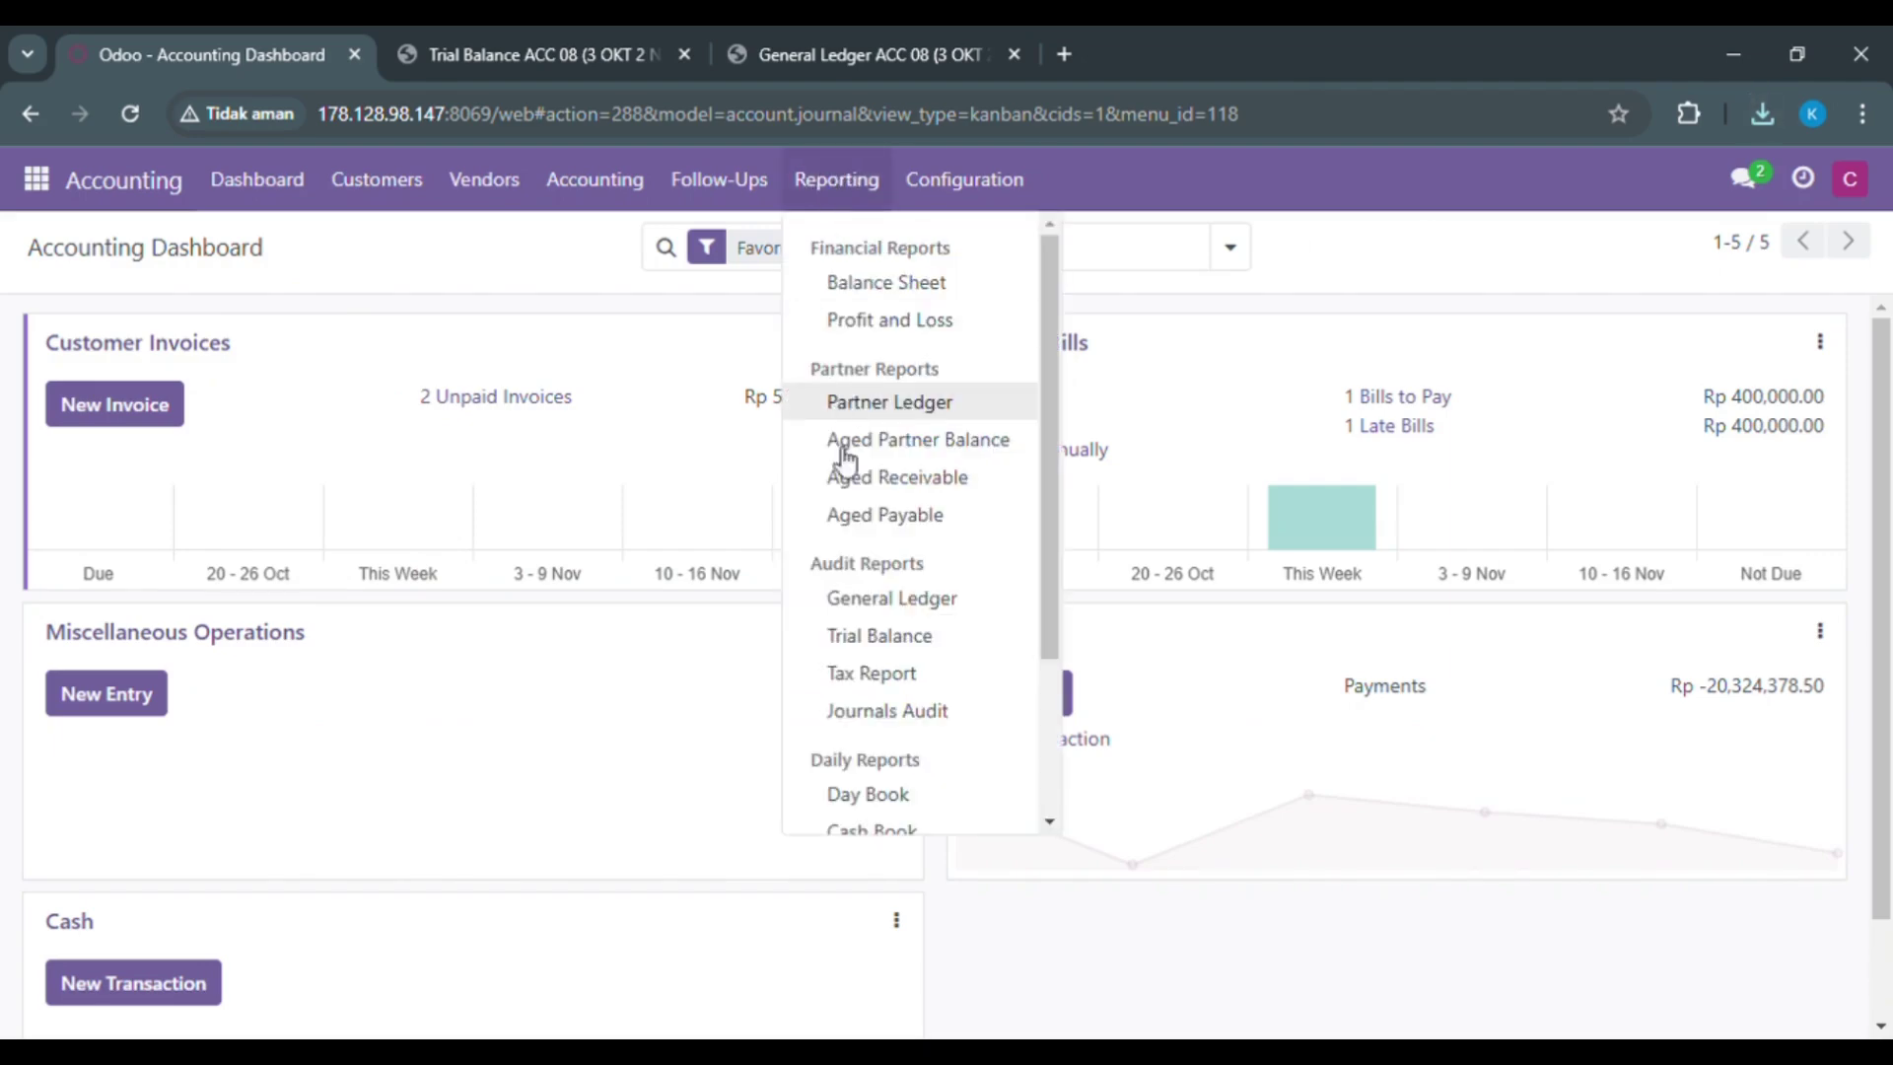
click(867, 600)
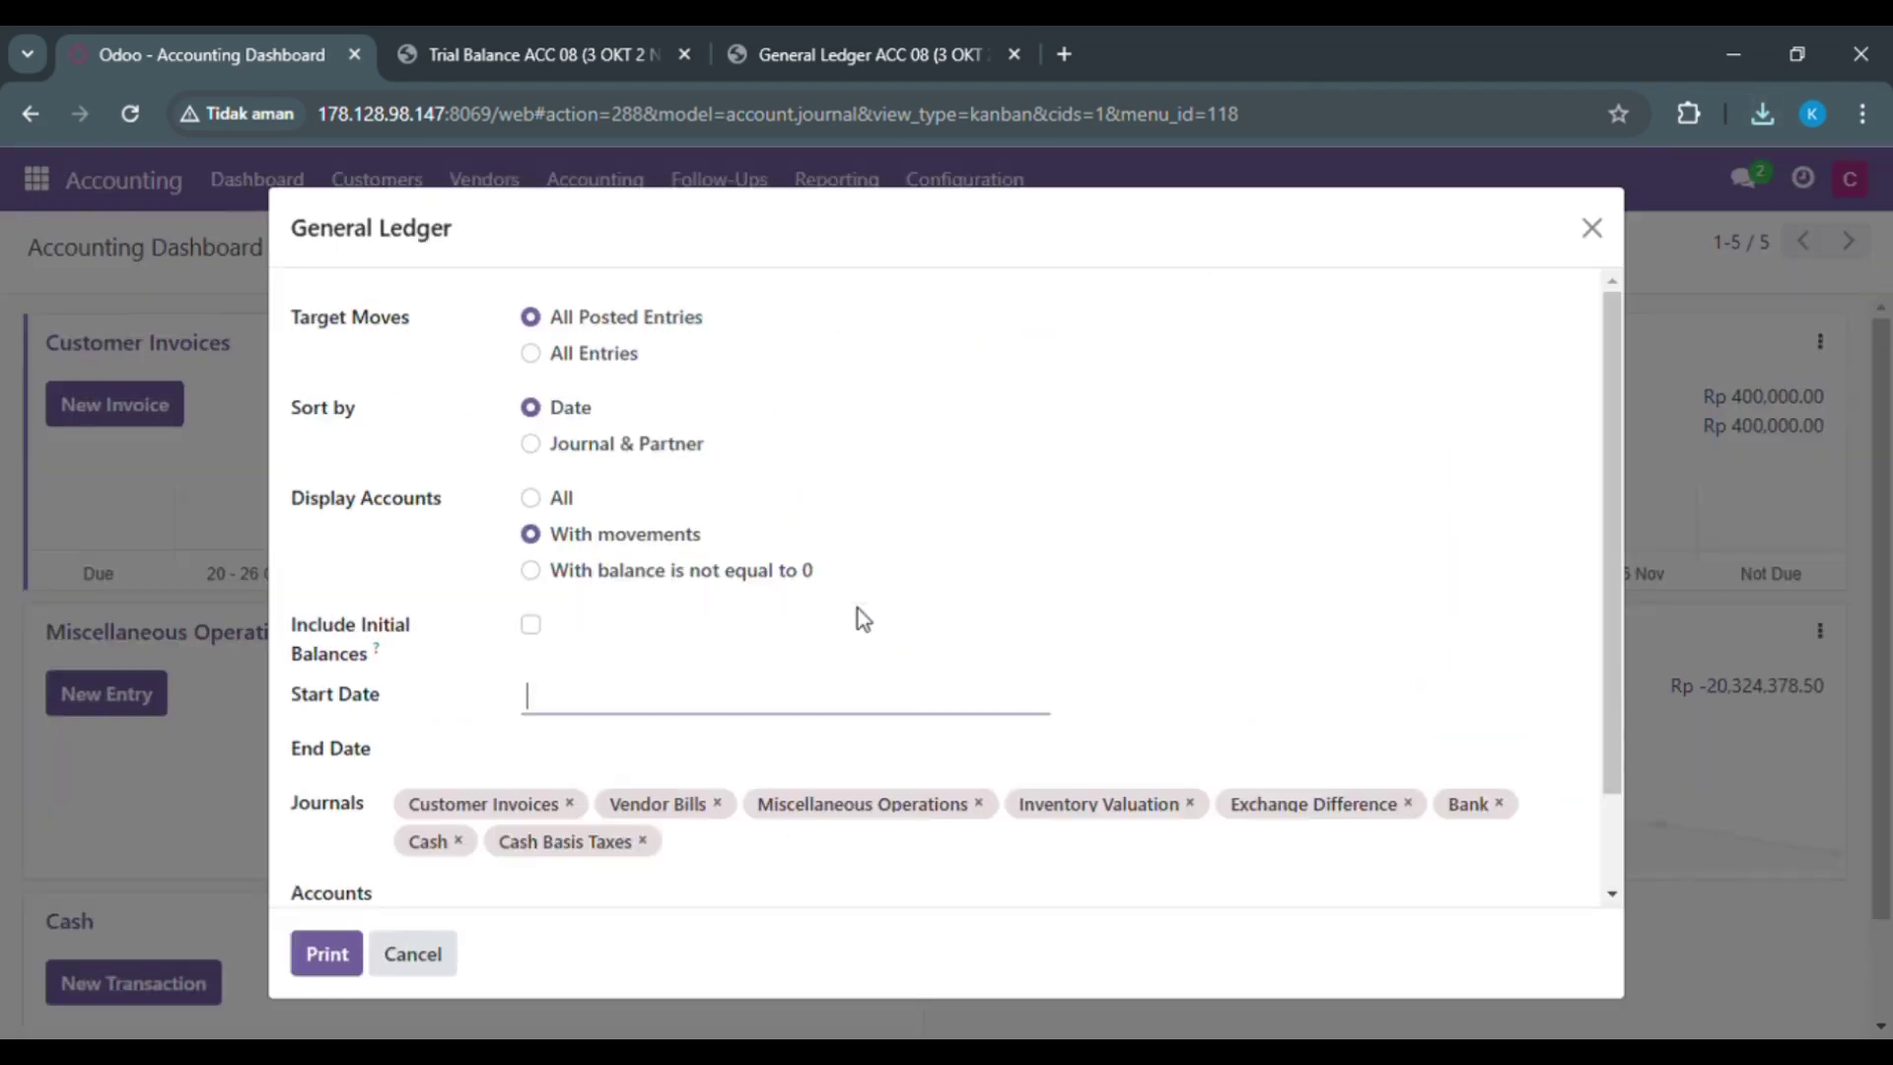
click(555, 700)
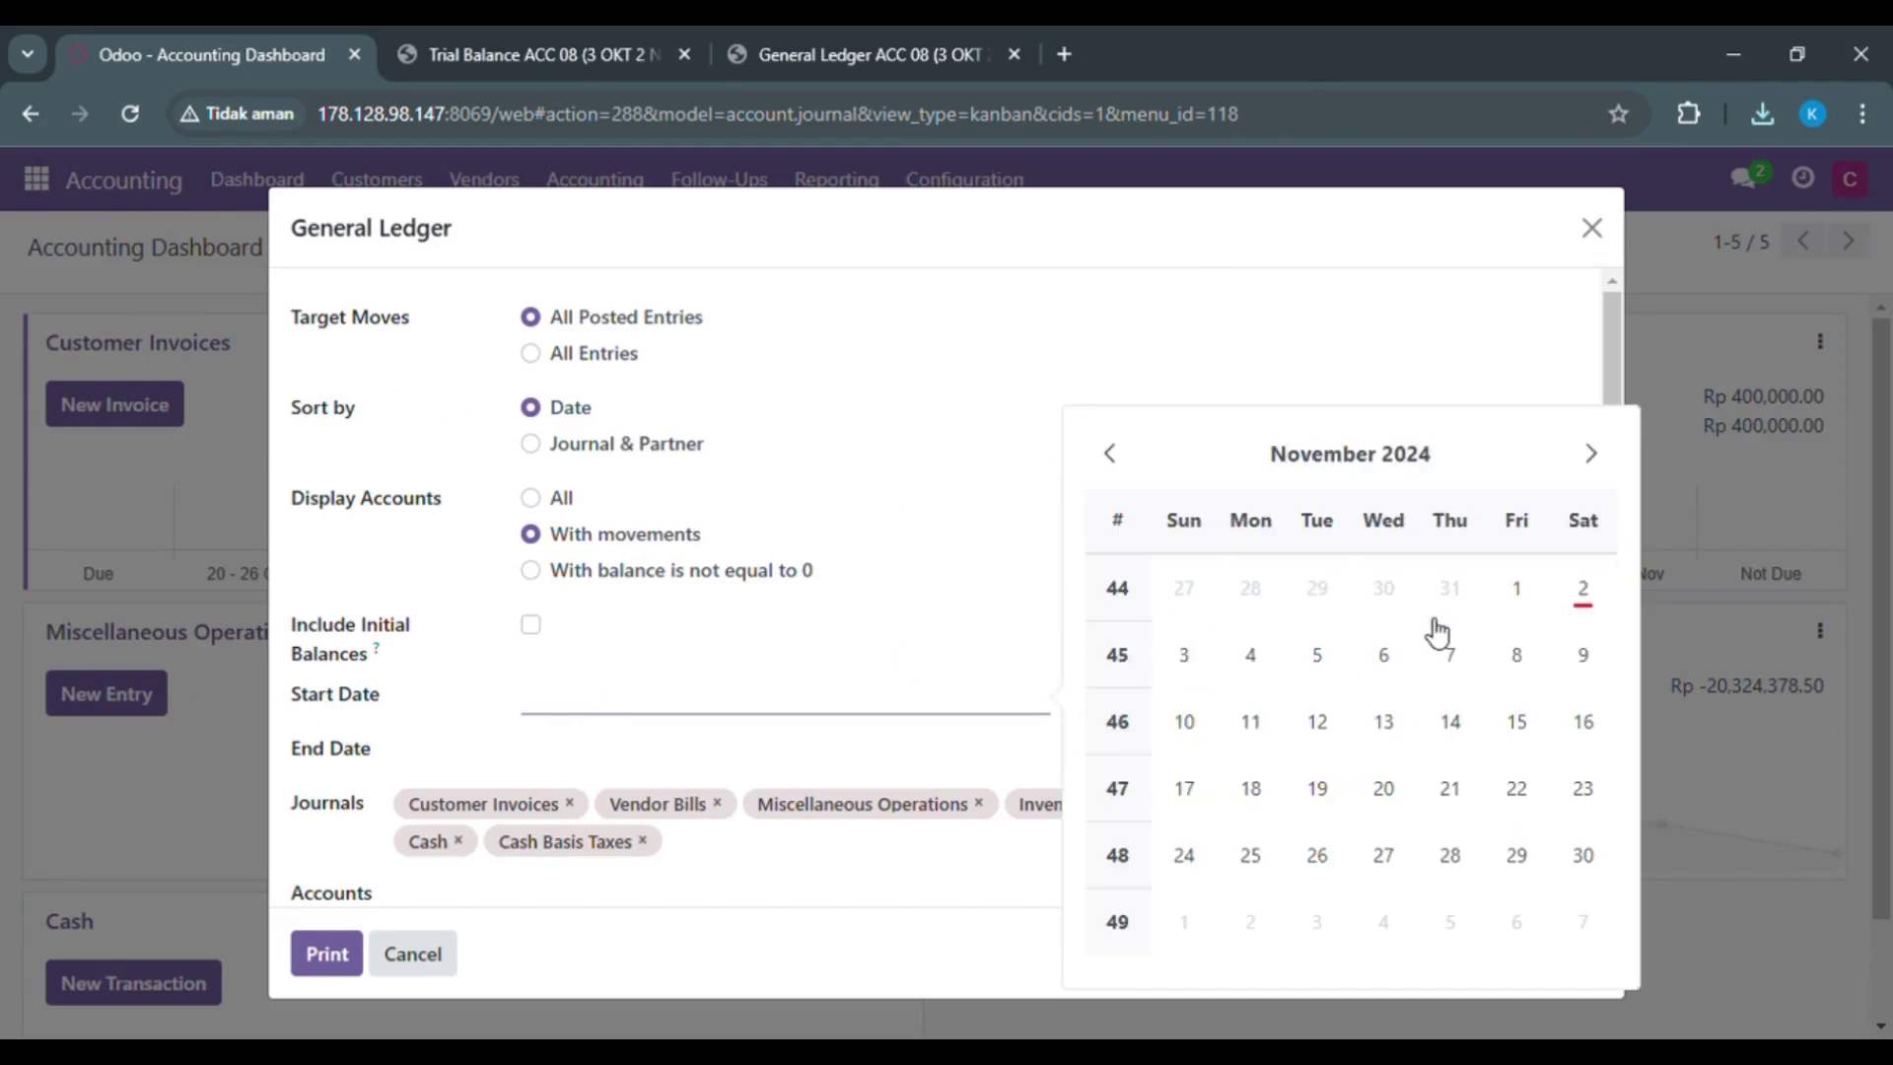
click(1111, 454)
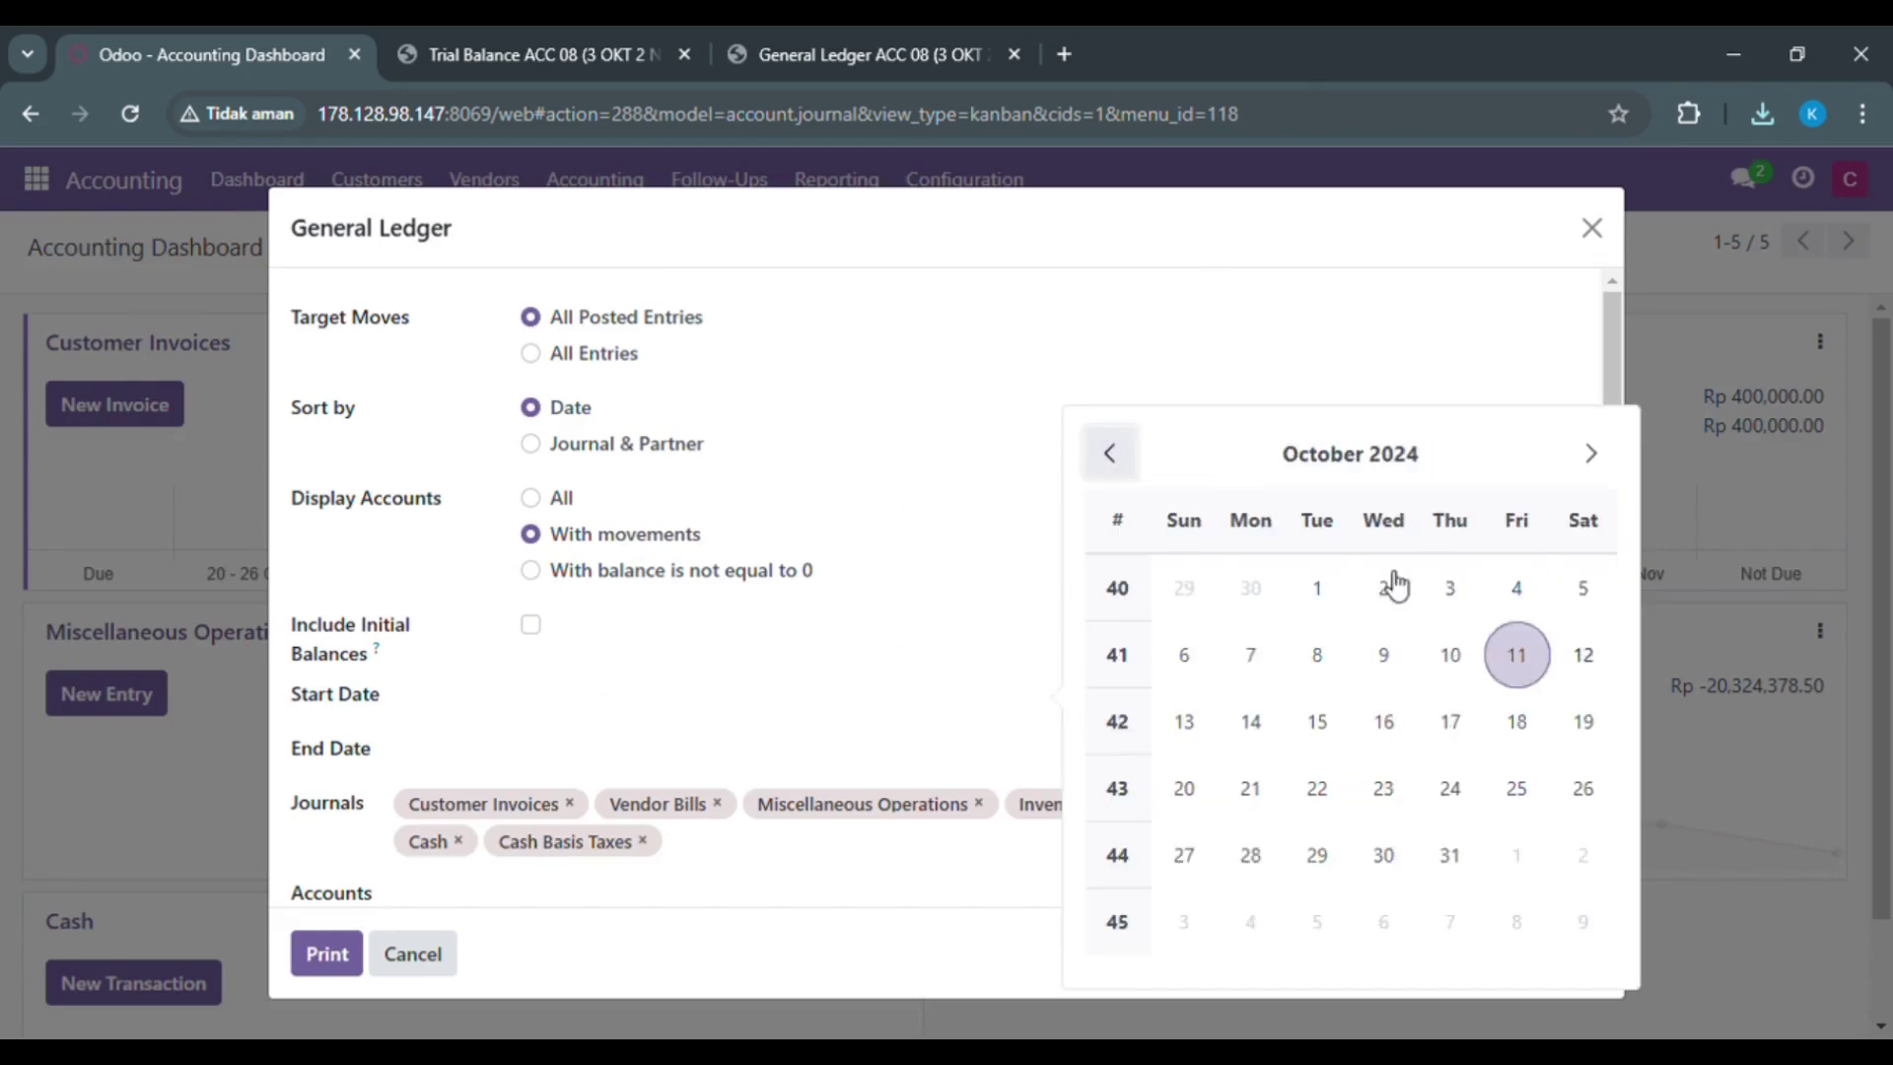
click(1442, 591)
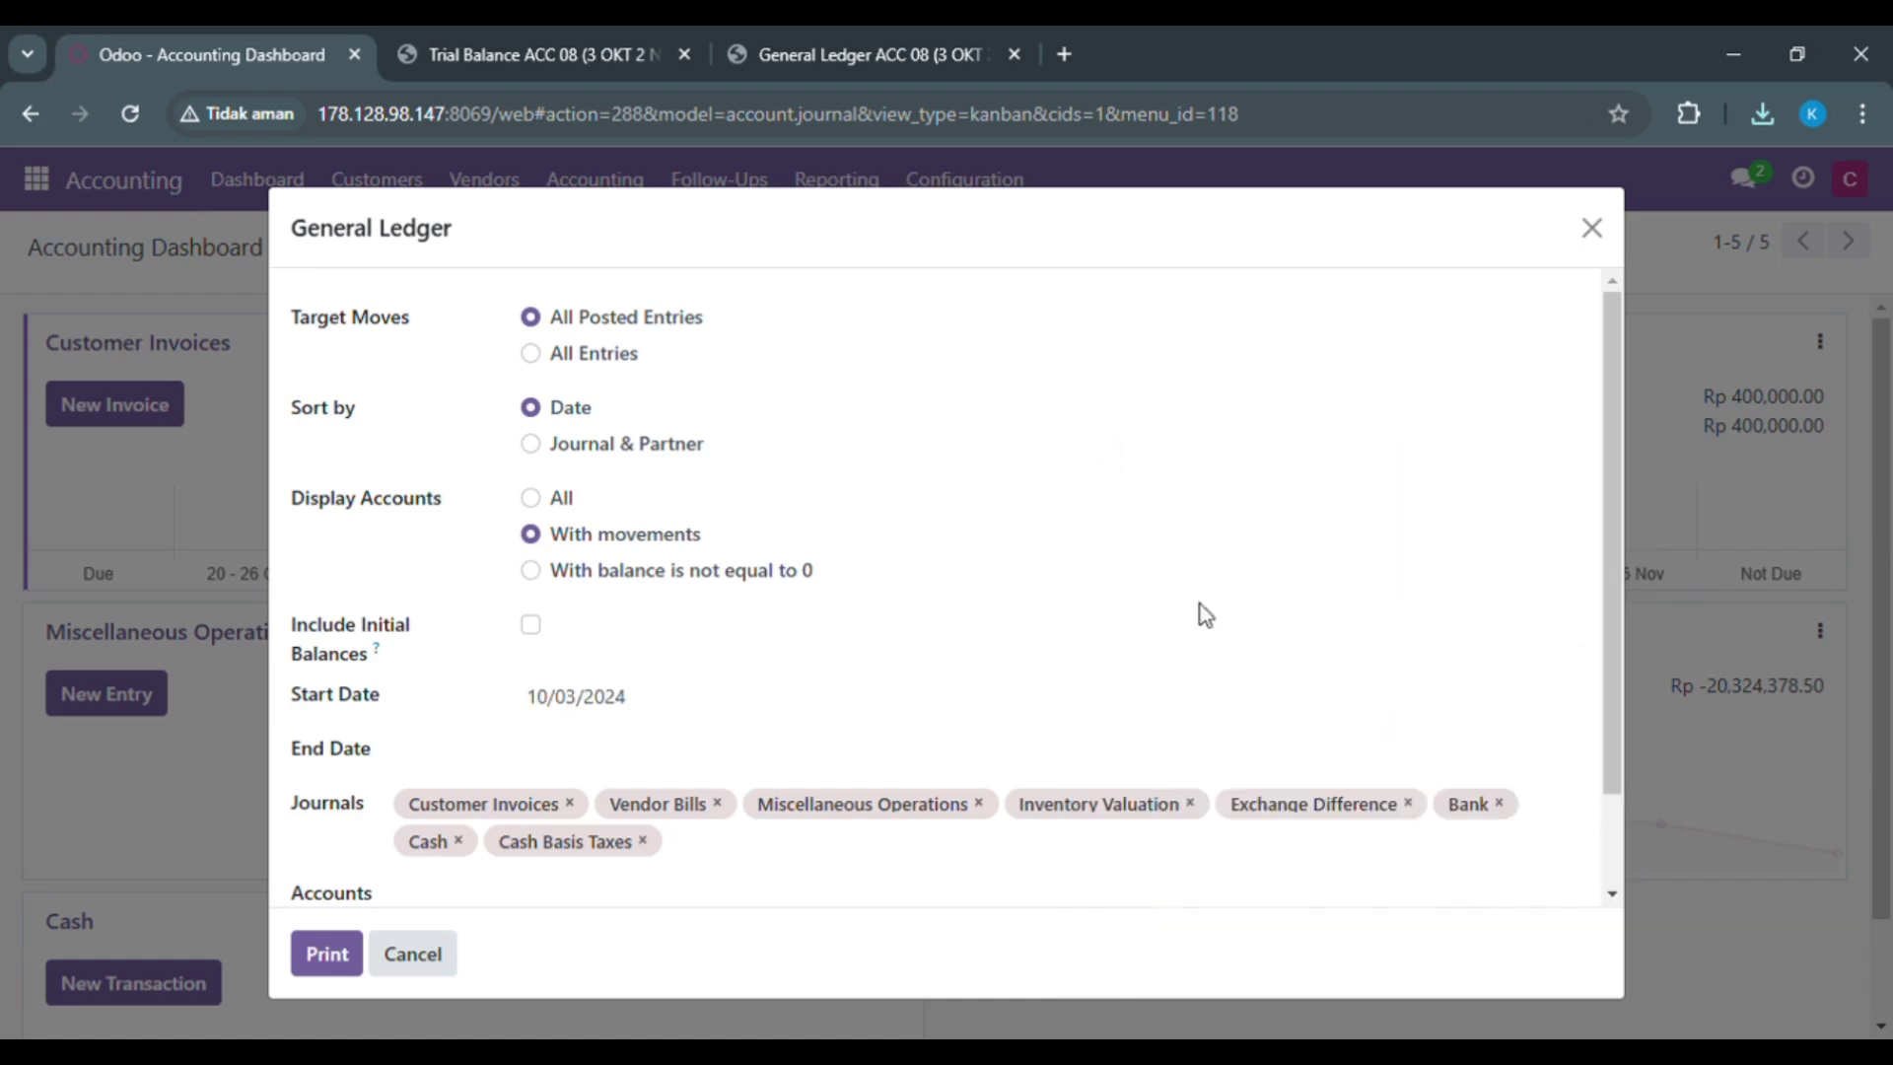
click(560, 765)
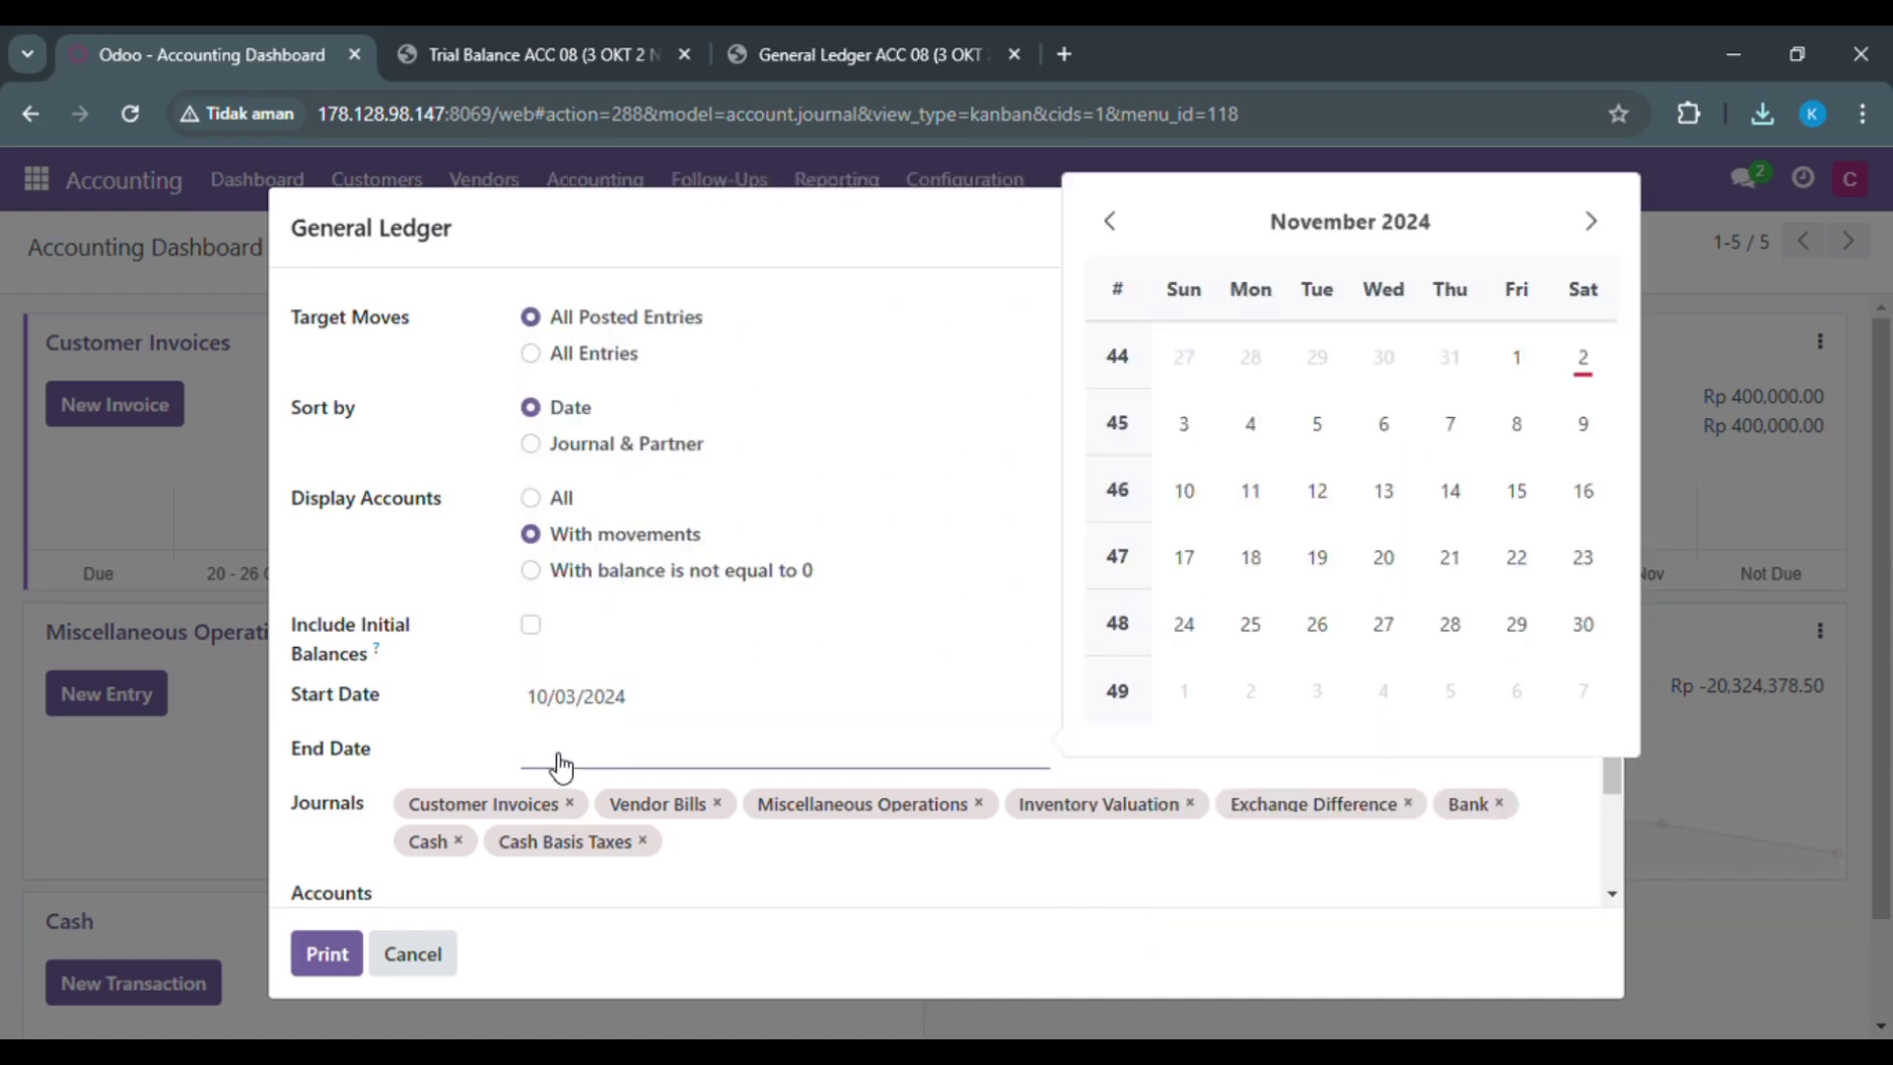
click(1516, 357)
click(328, 953)
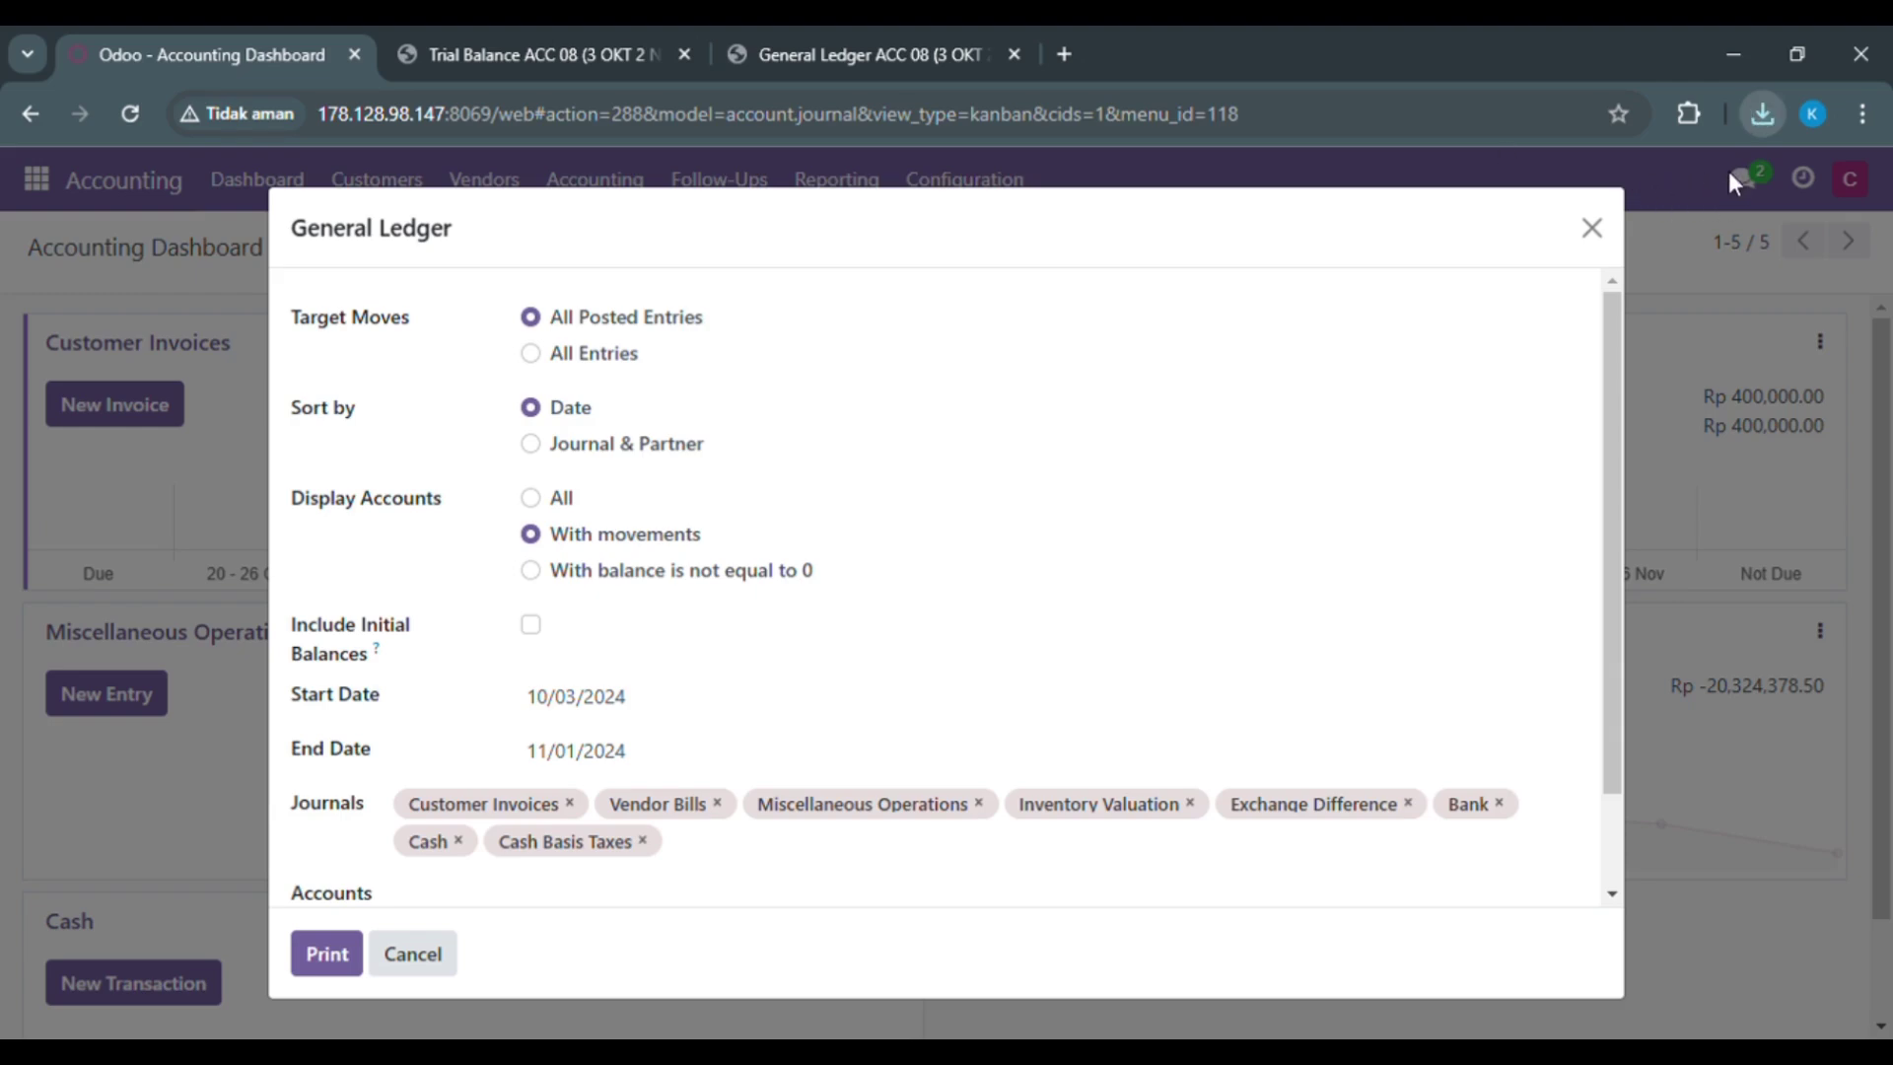
click(1760, 111)
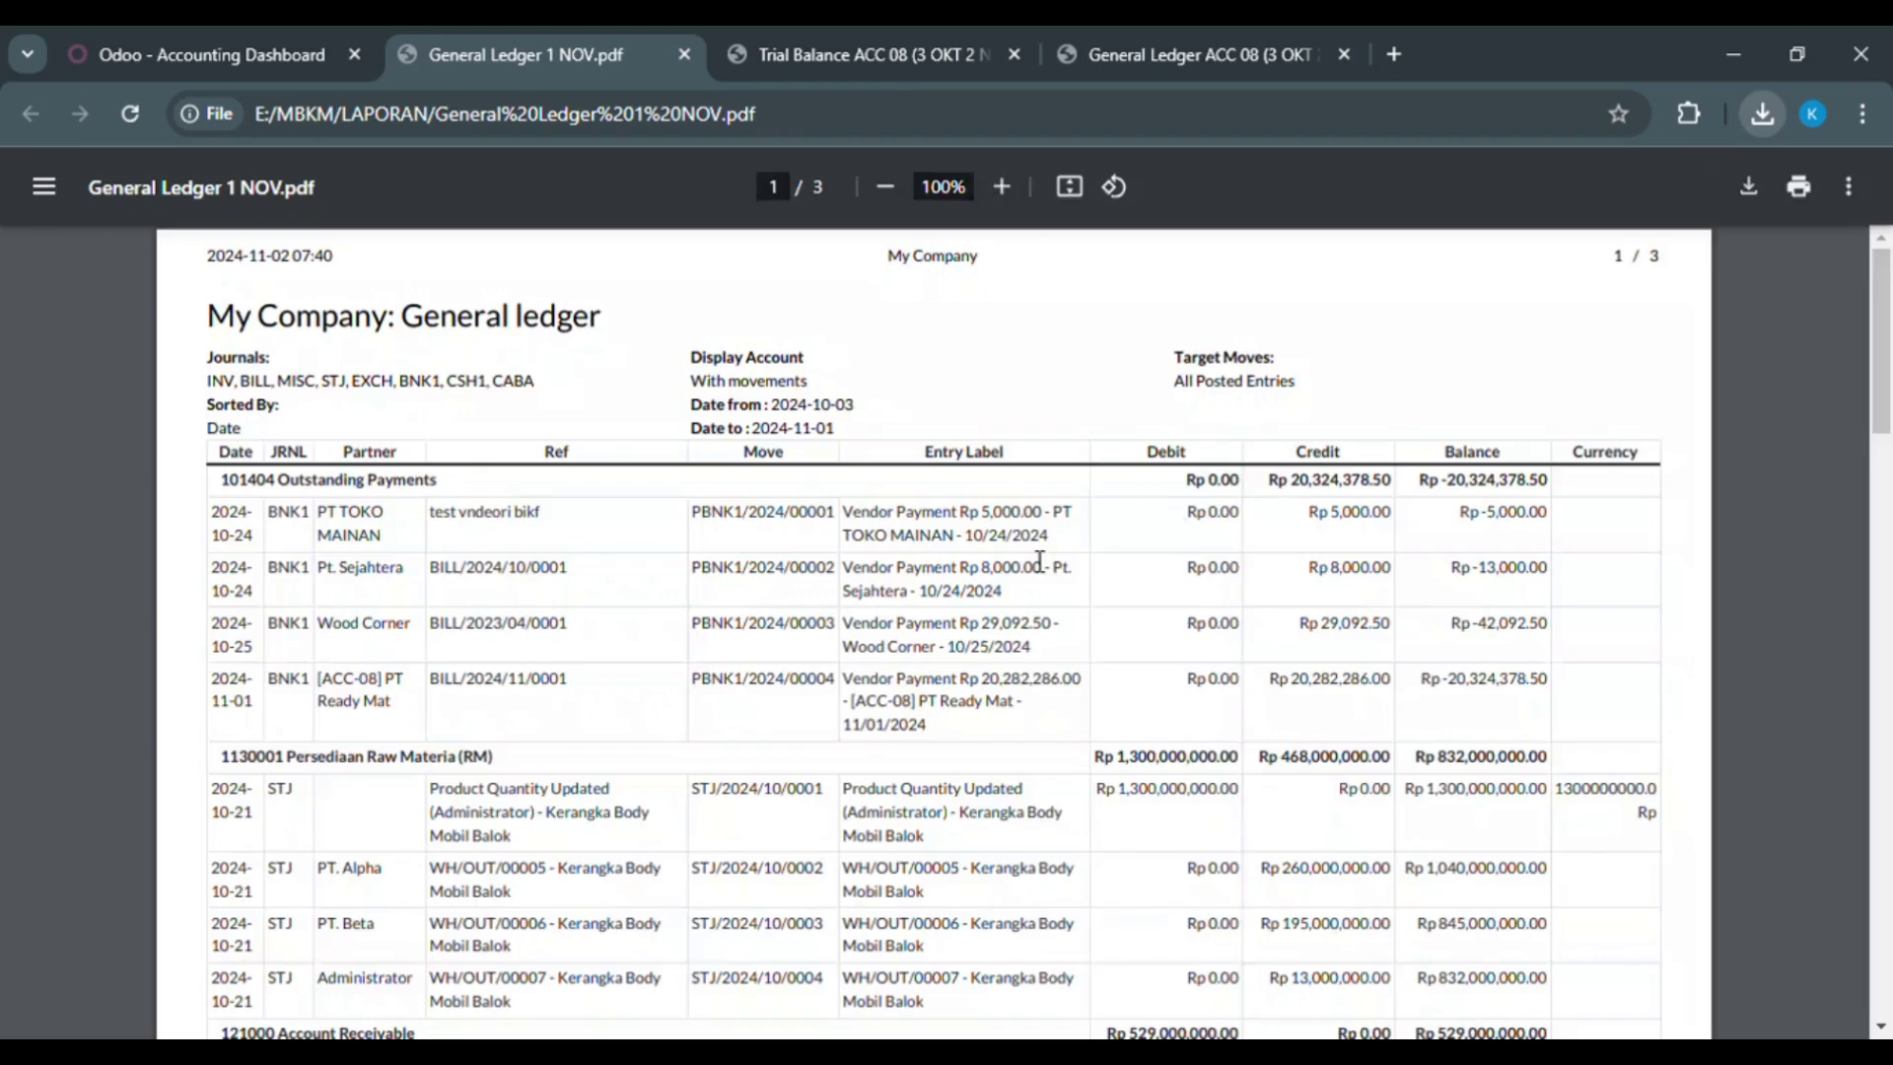
Step: Compare the General Ledger 1 NOV PDF against the Trial Balance 1 NOV PDF, scrolling the ledger
scroll(1040, 560, down, 1)
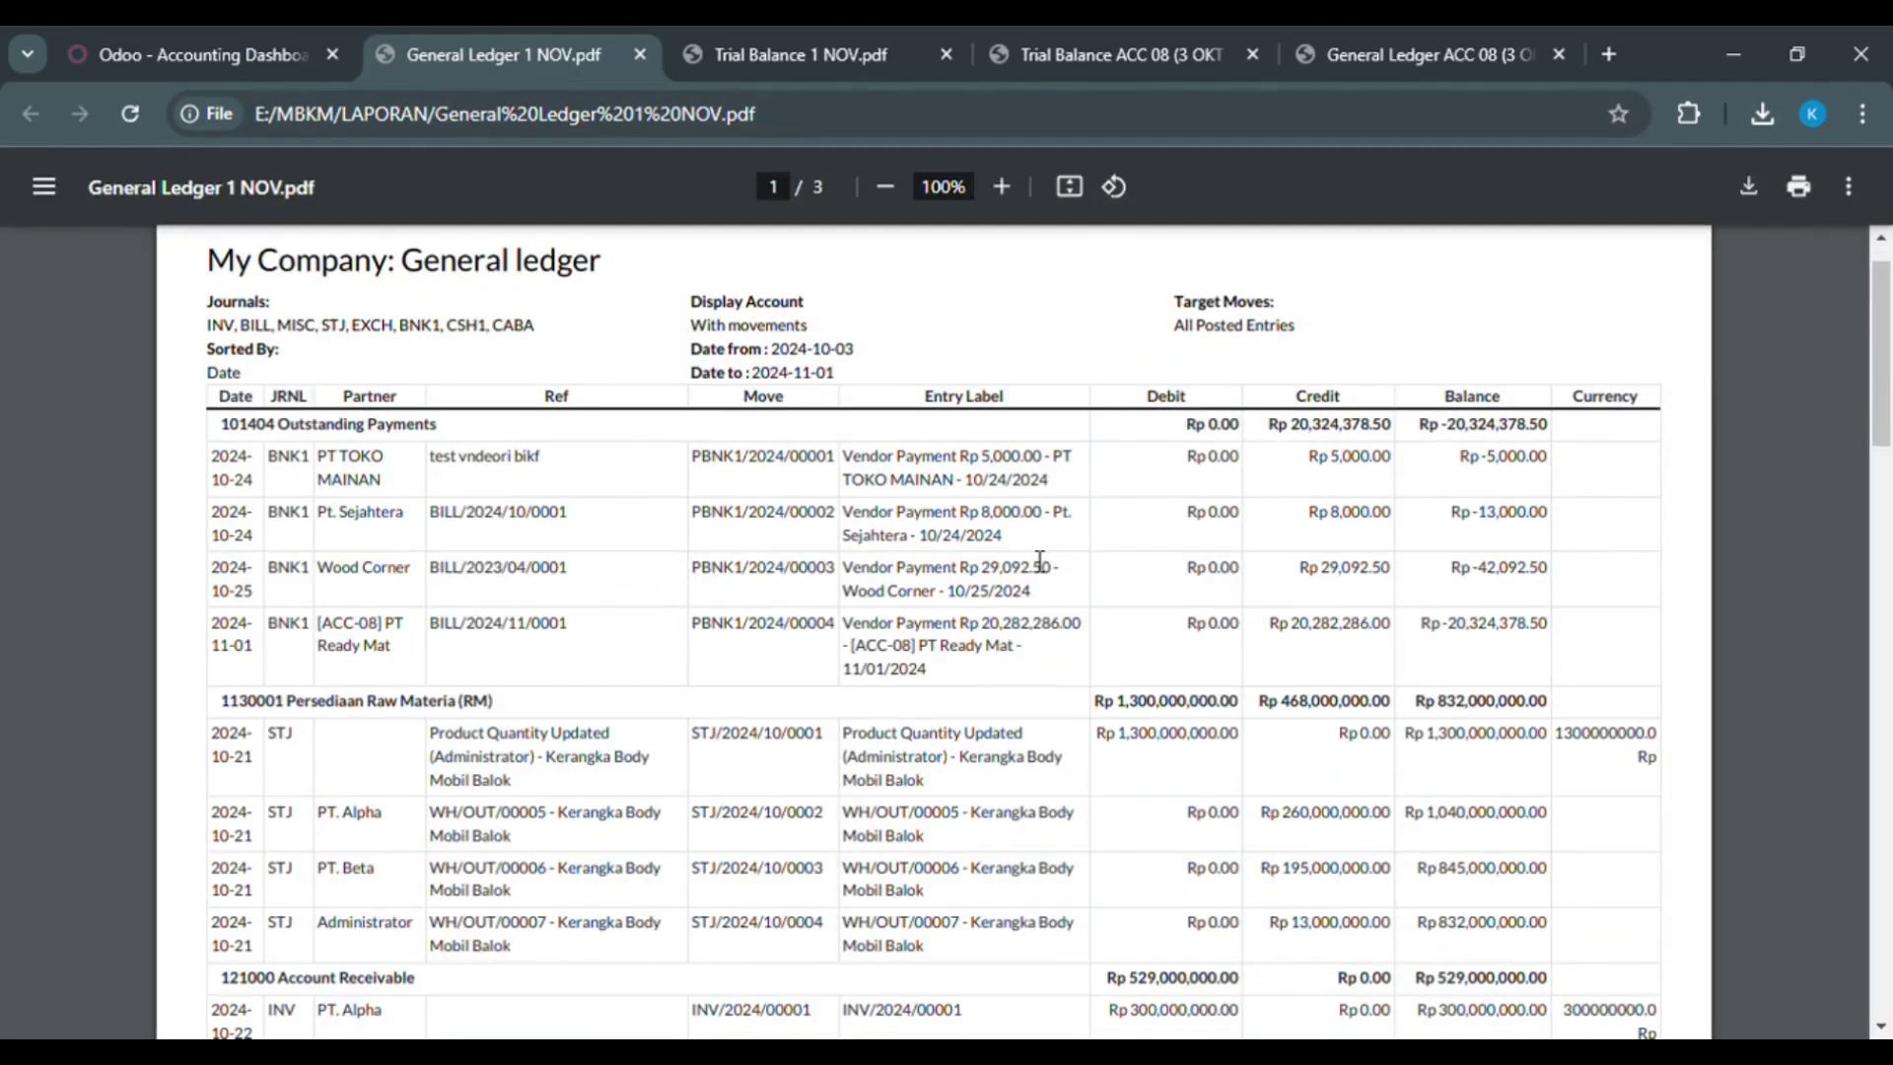
click(803, 50)
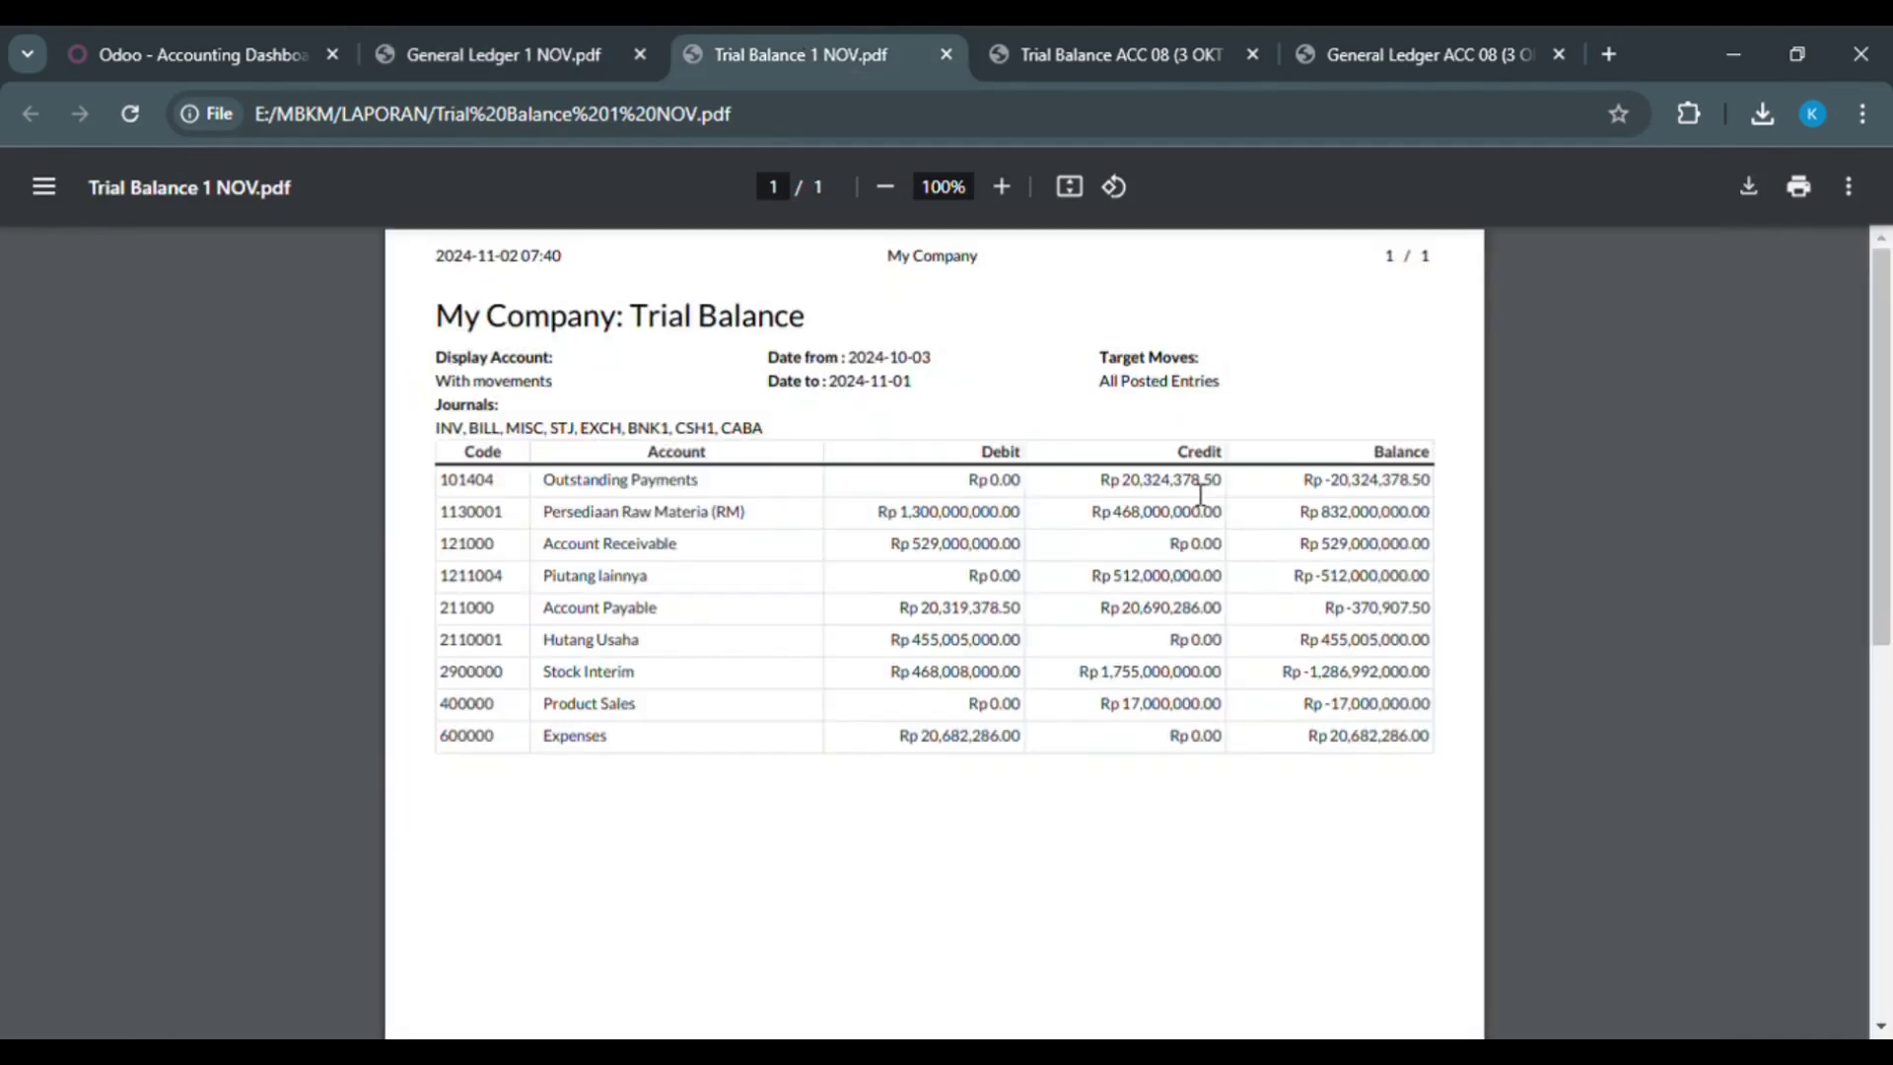
click(523, 48)
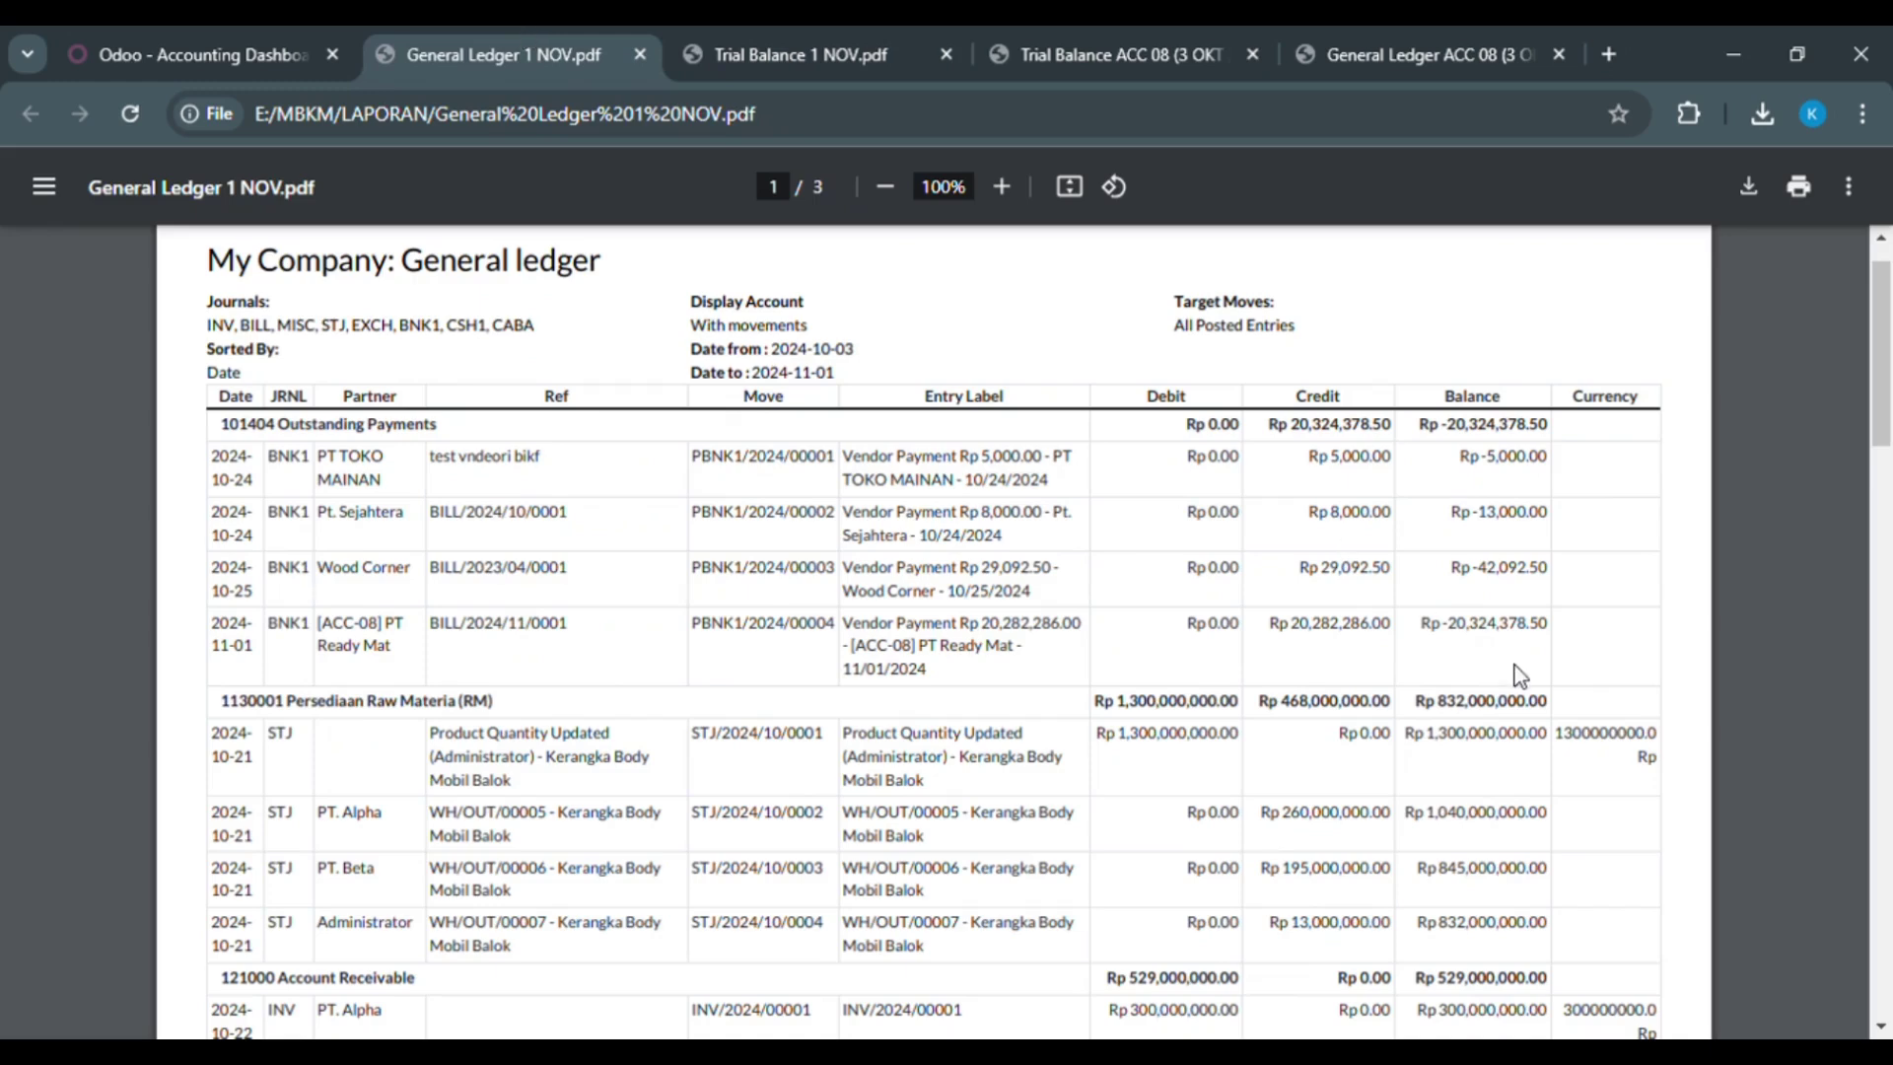
click(820, 45)
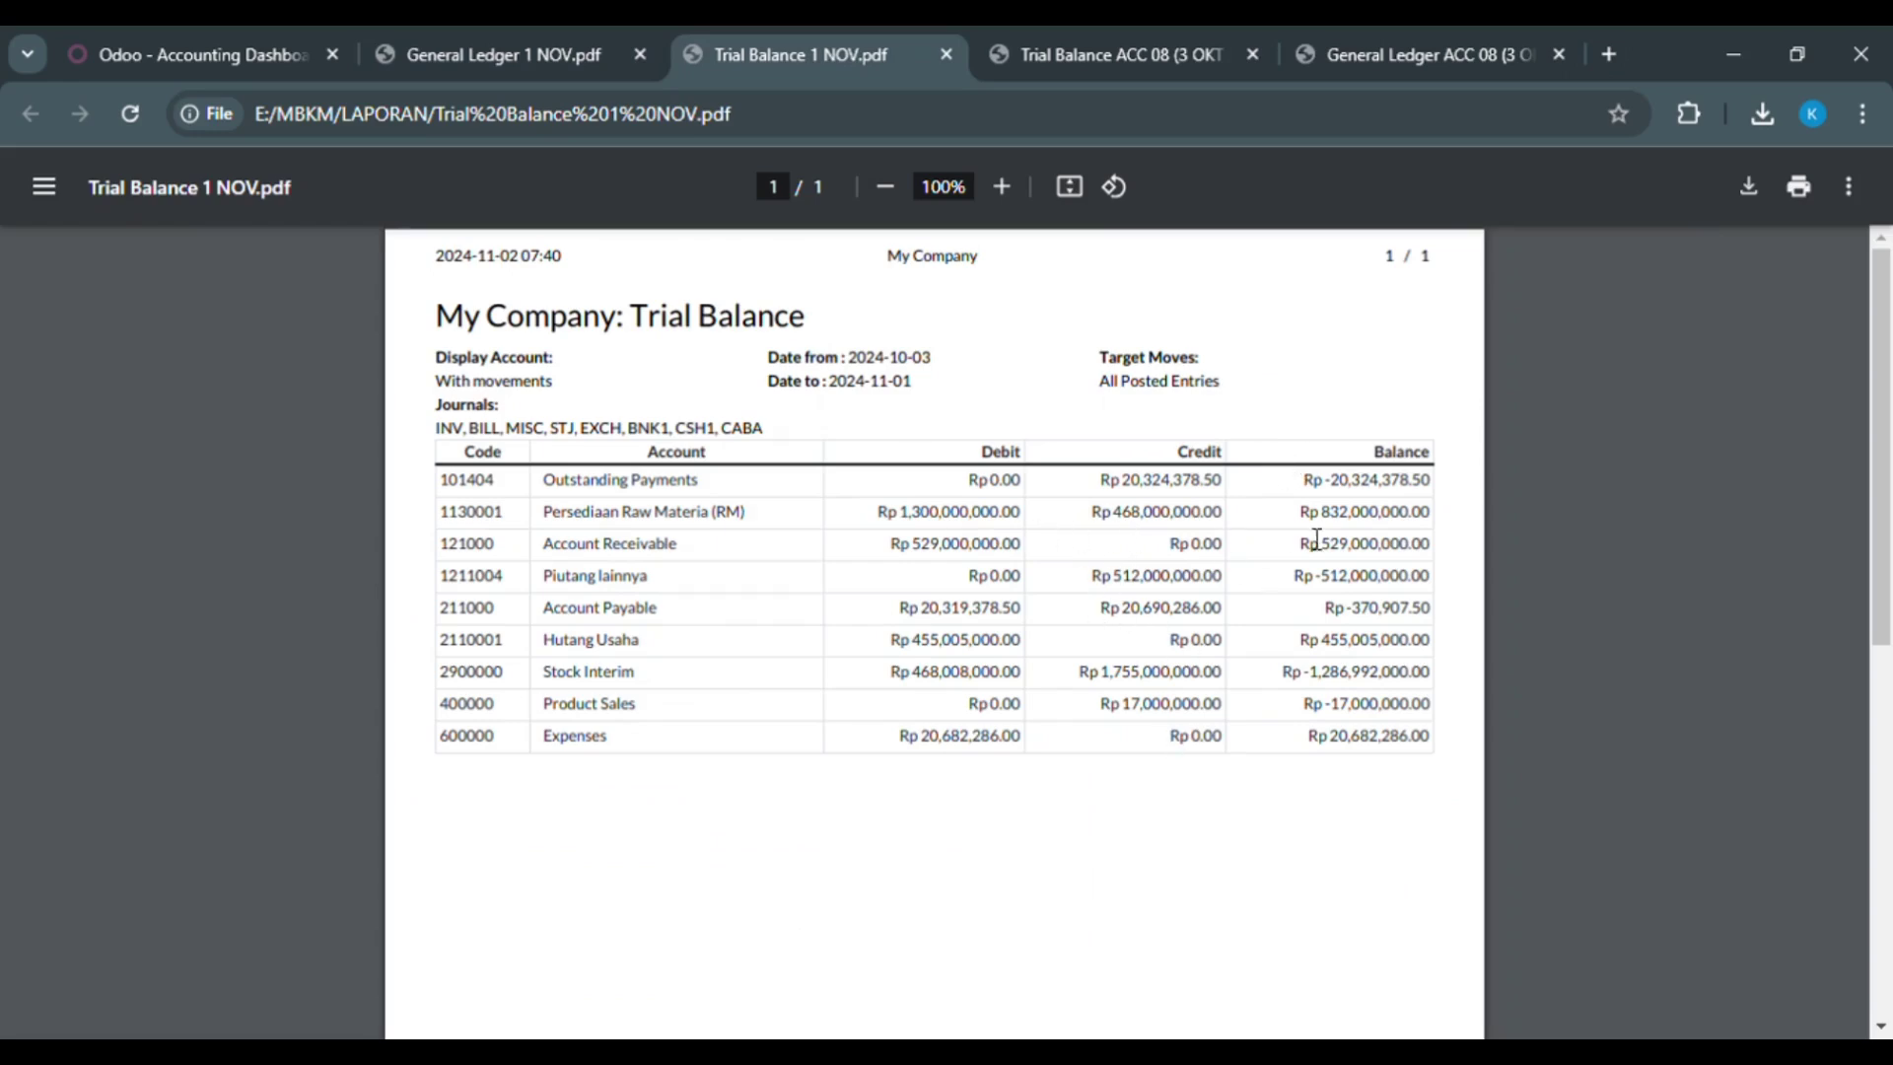
click(413, 32)
scroll(653, 643, down, 5)
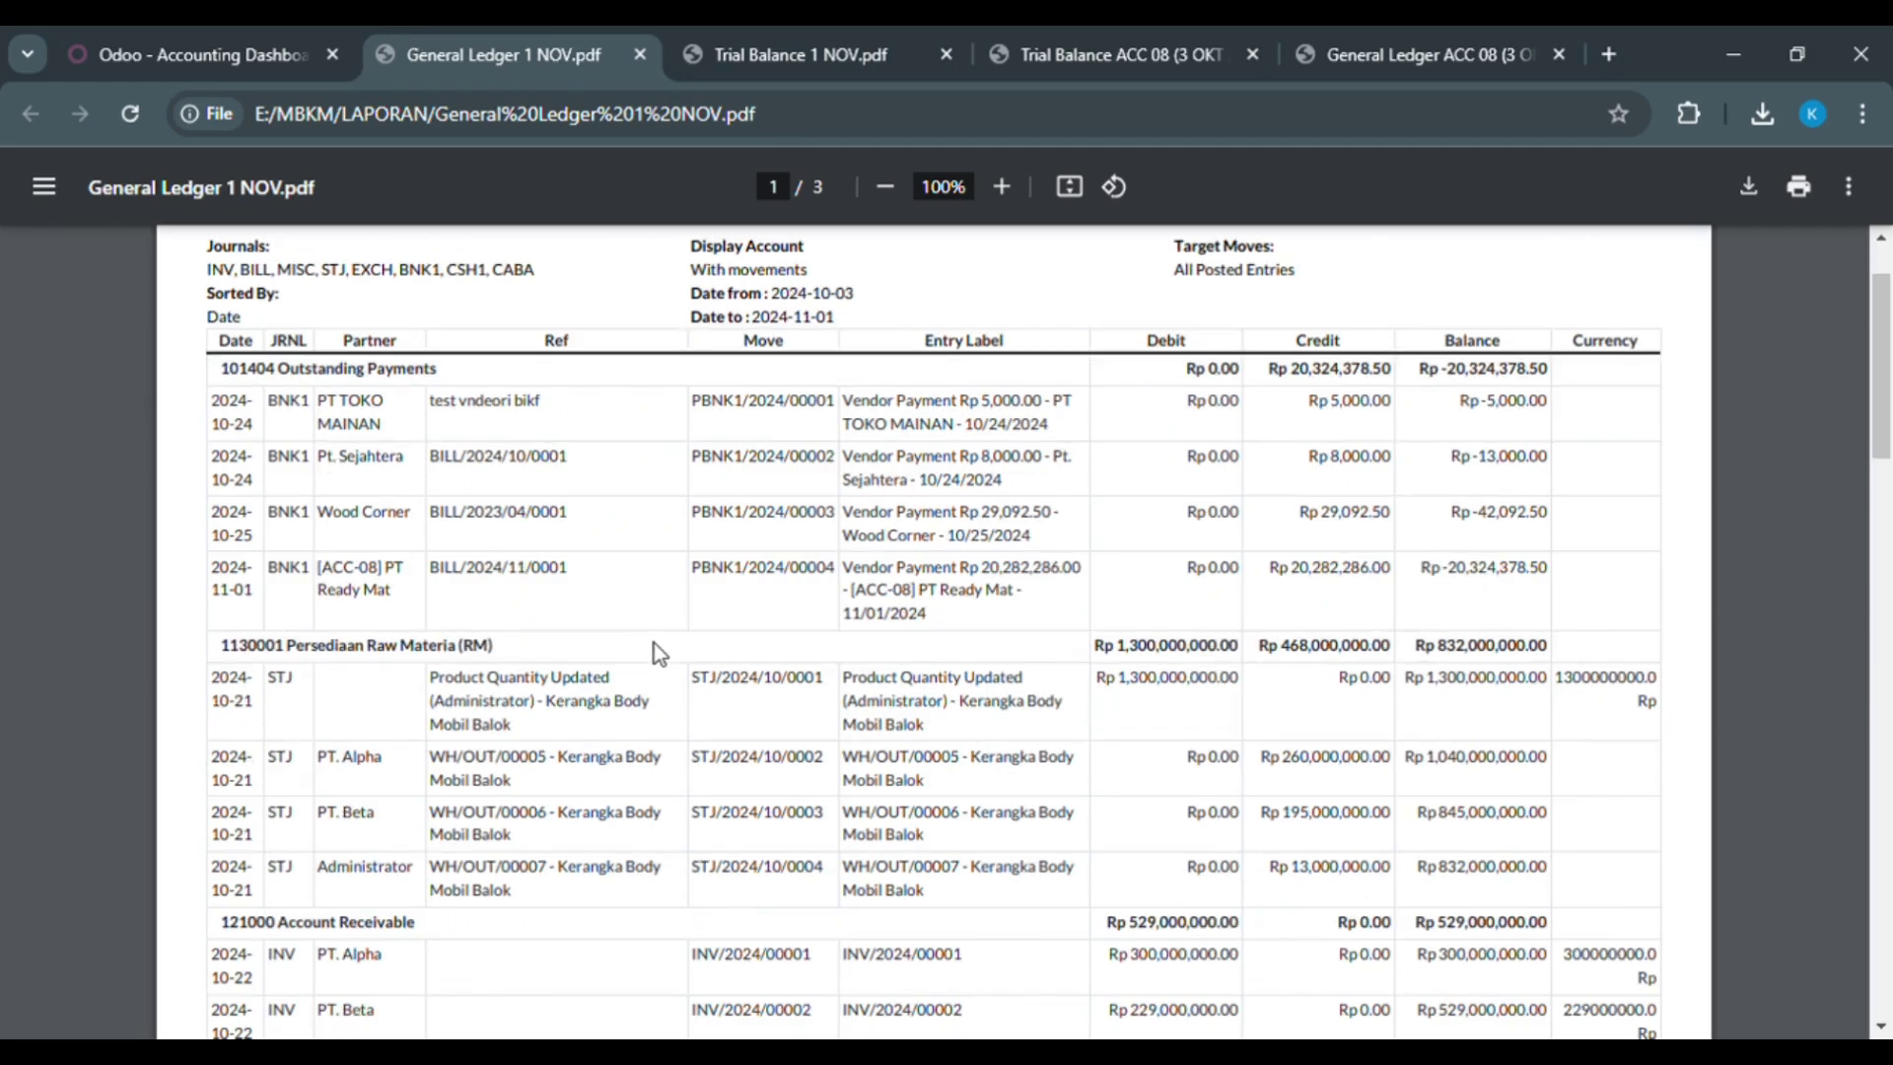
scroll(658, 655, down, 1)
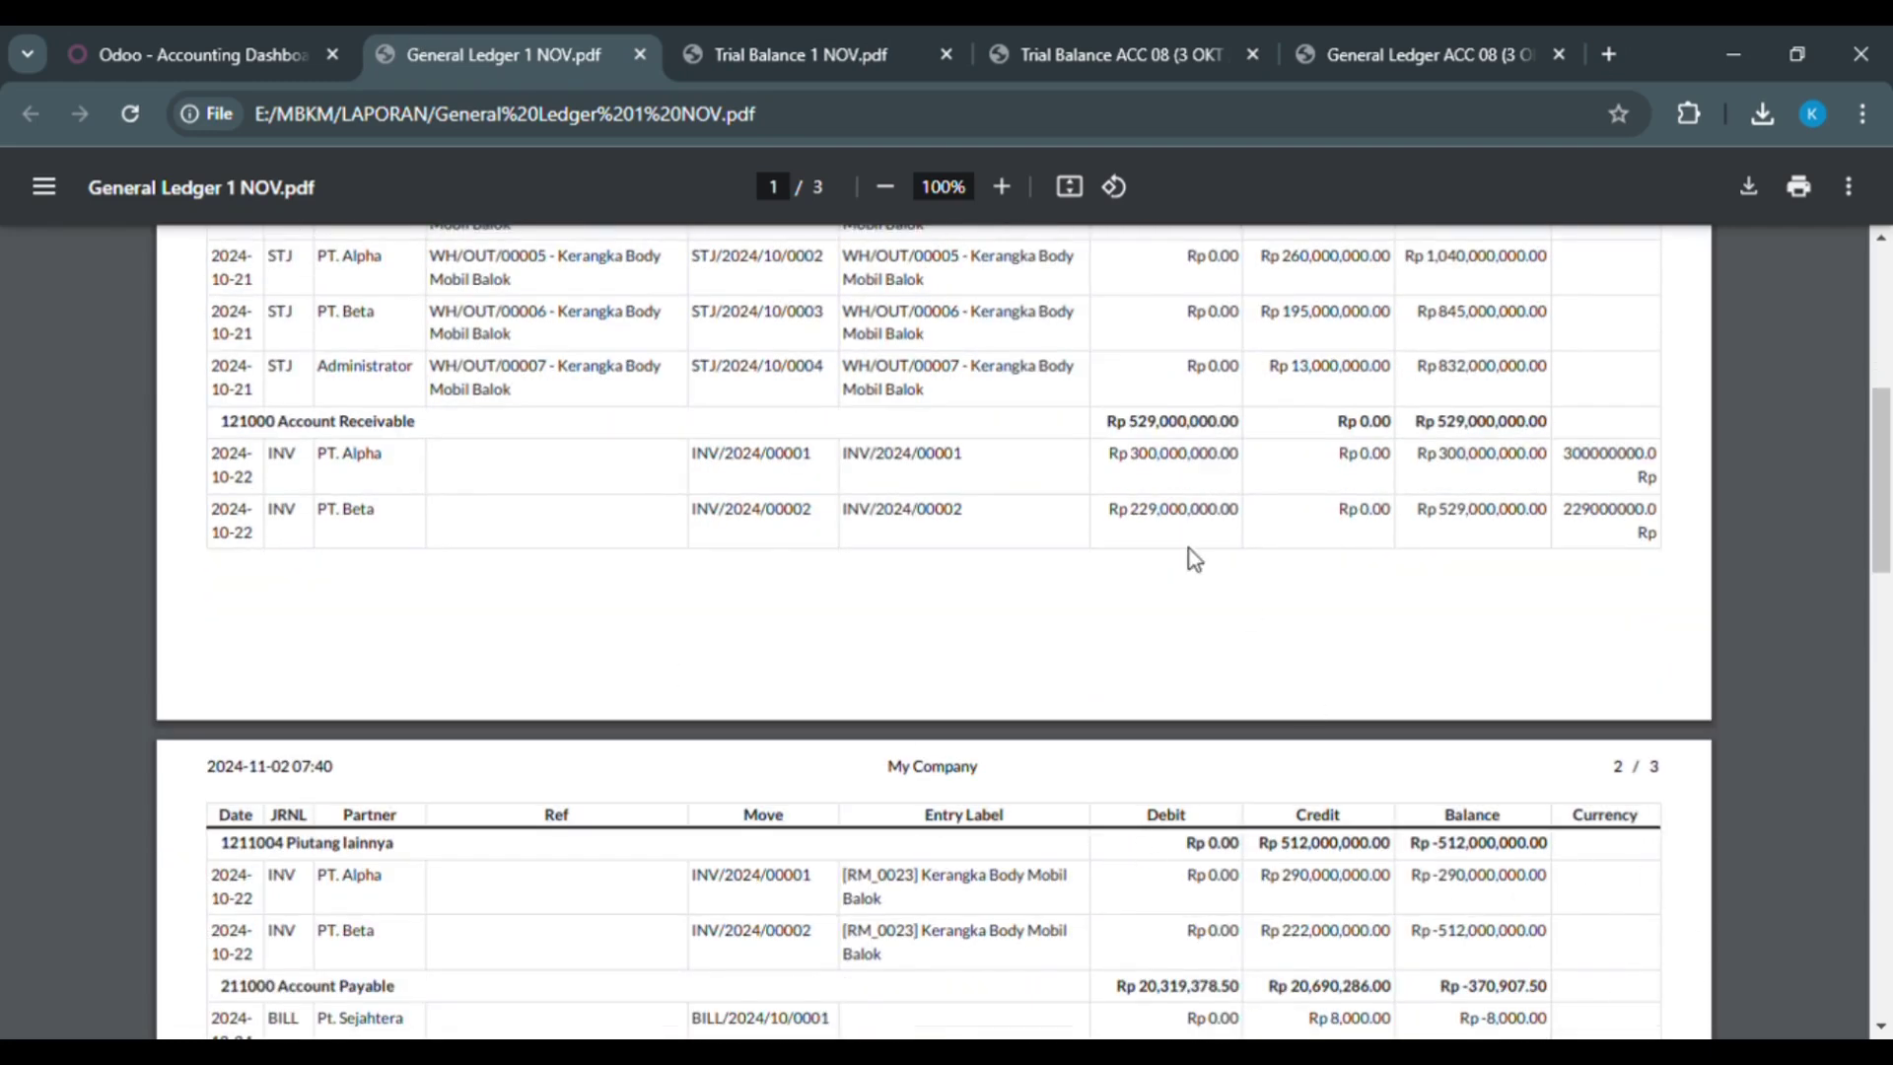
Step: Check the ledger's Account Payable balance of Rp -370,907.50 against the Trial Balance totals
click(775, 39)
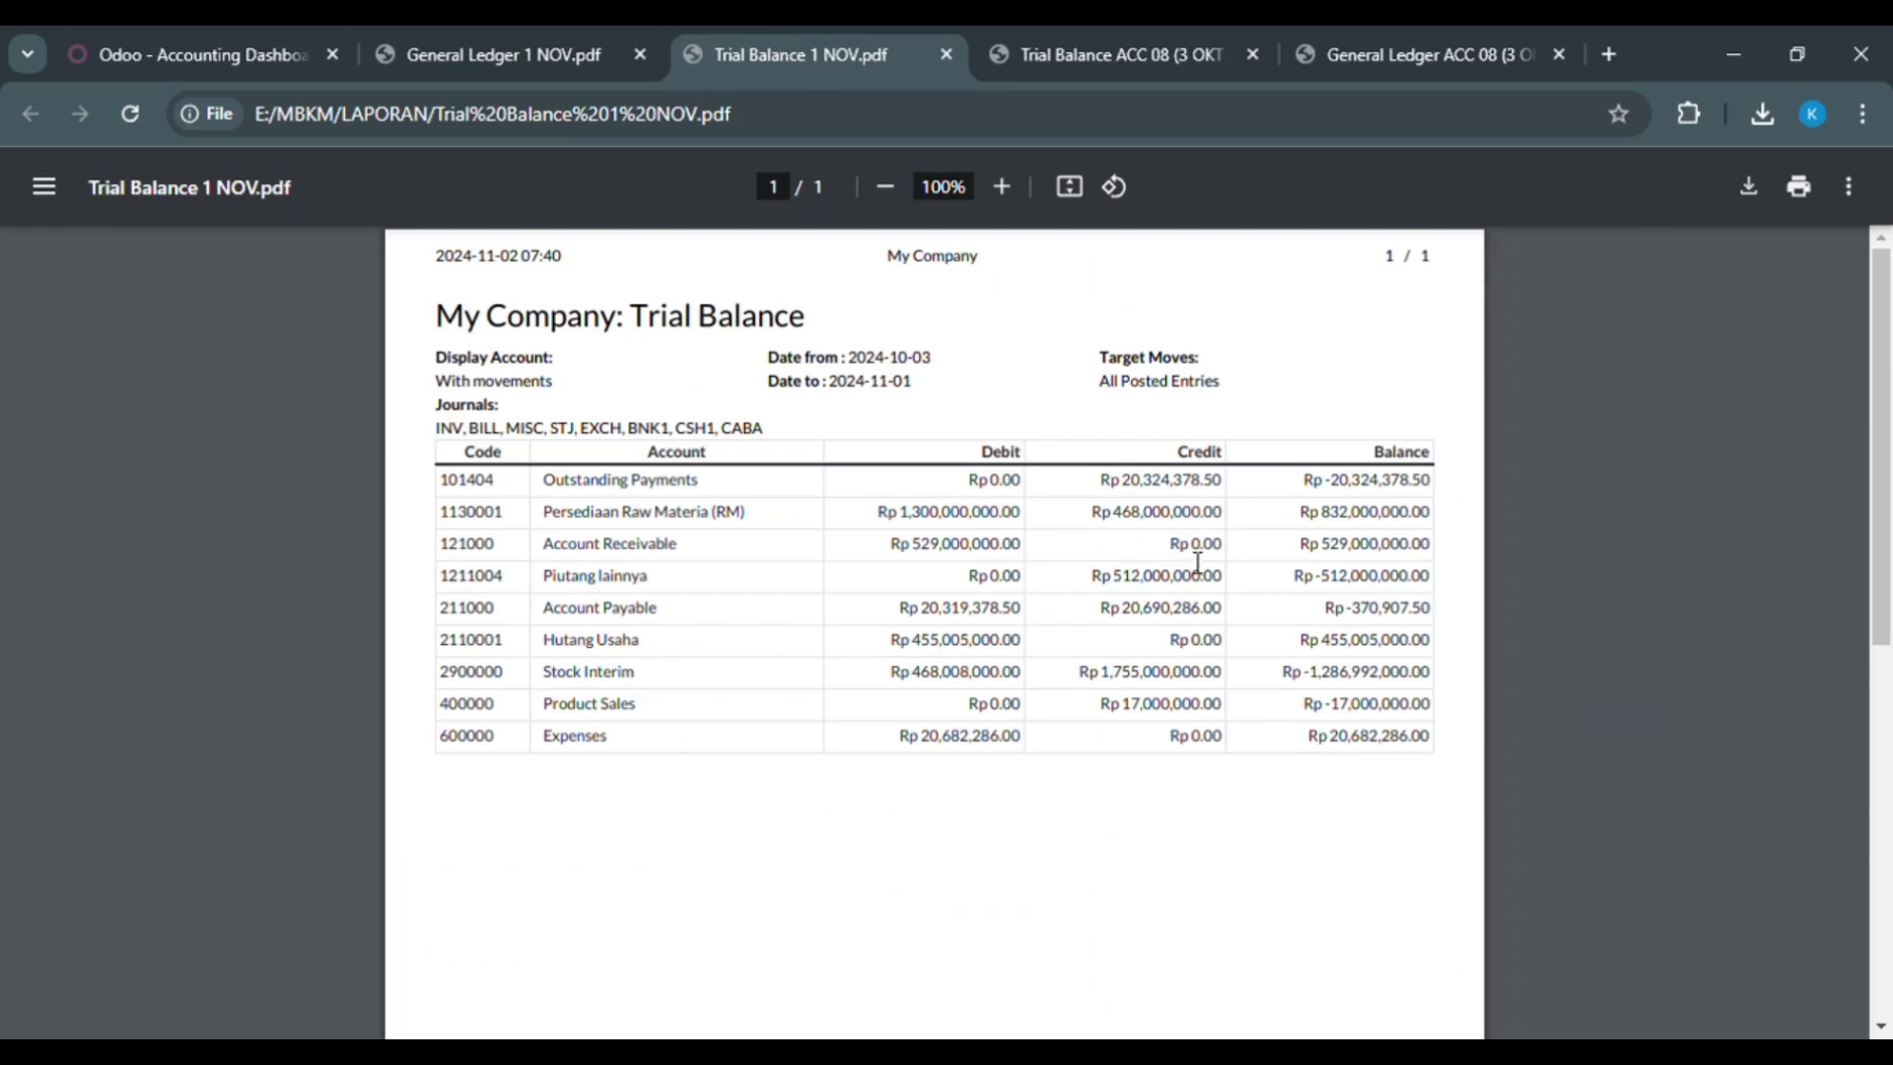
click(493, 52)
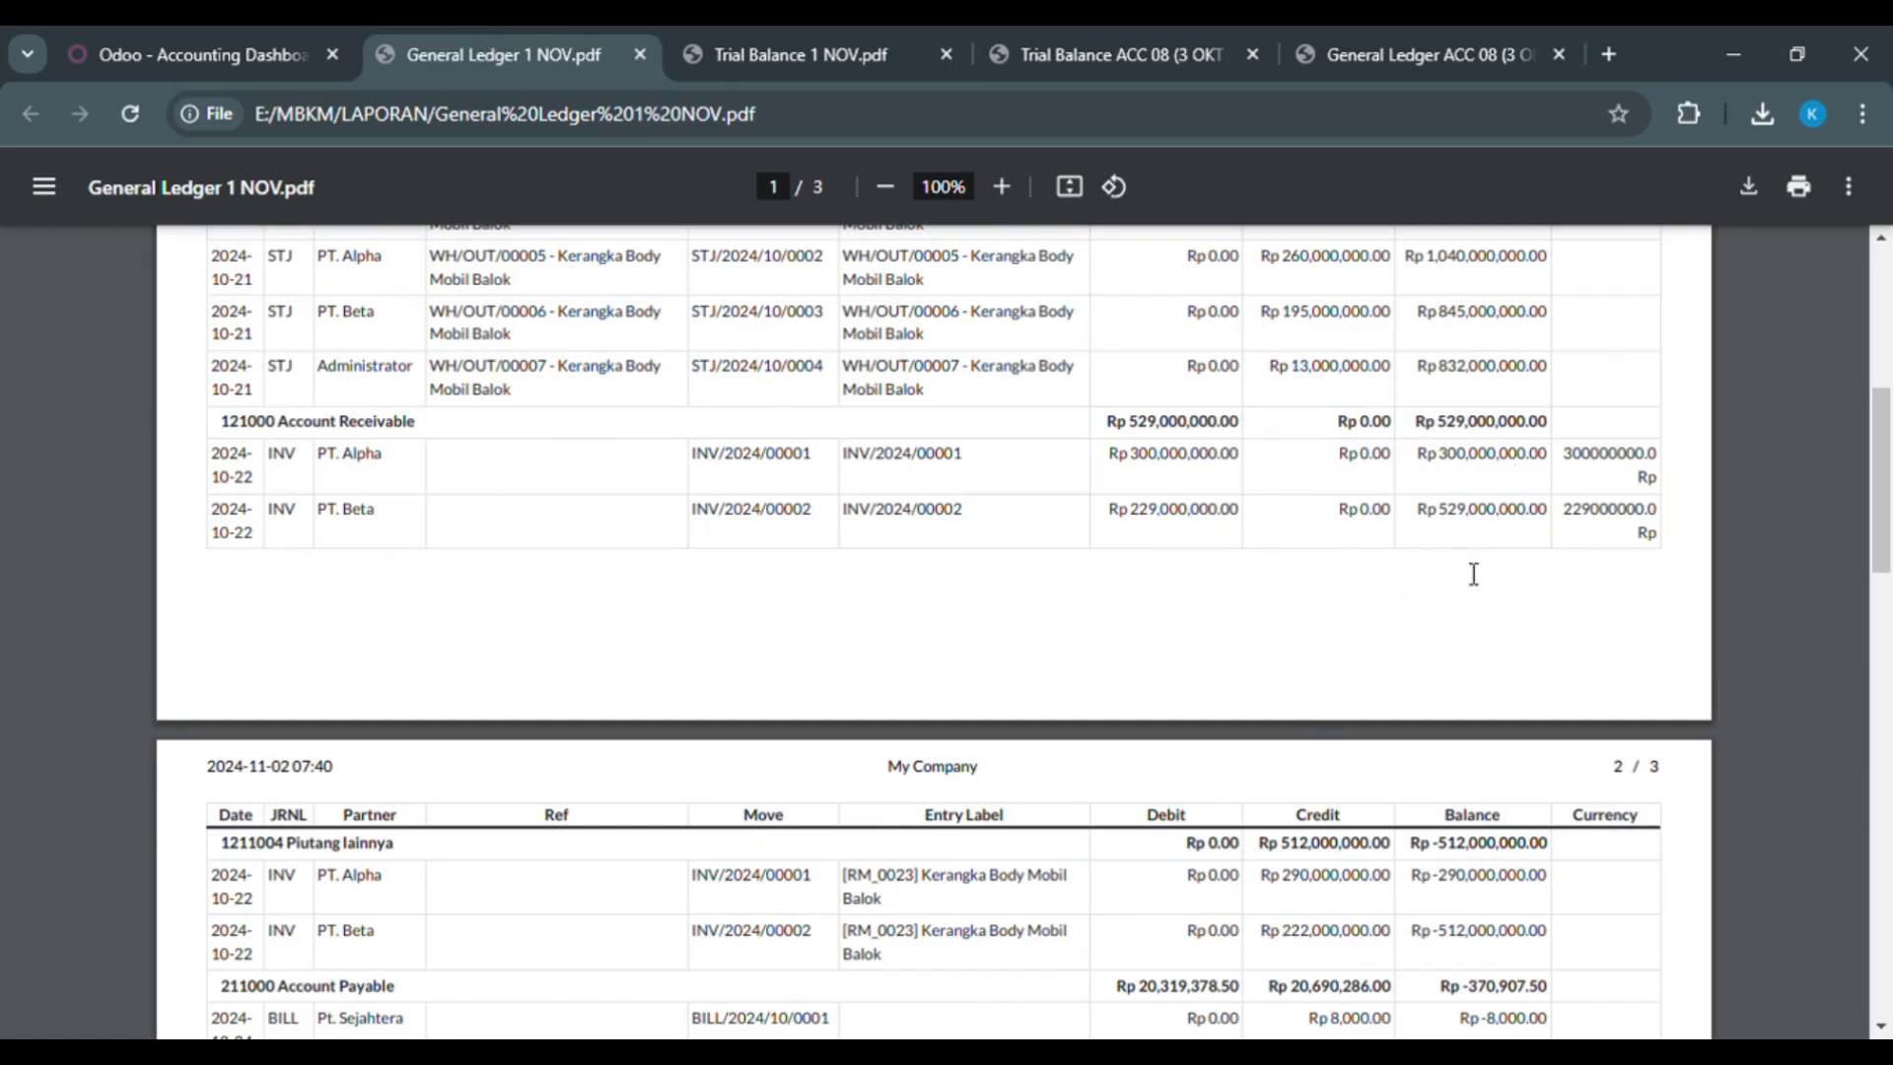
click(838, 40)
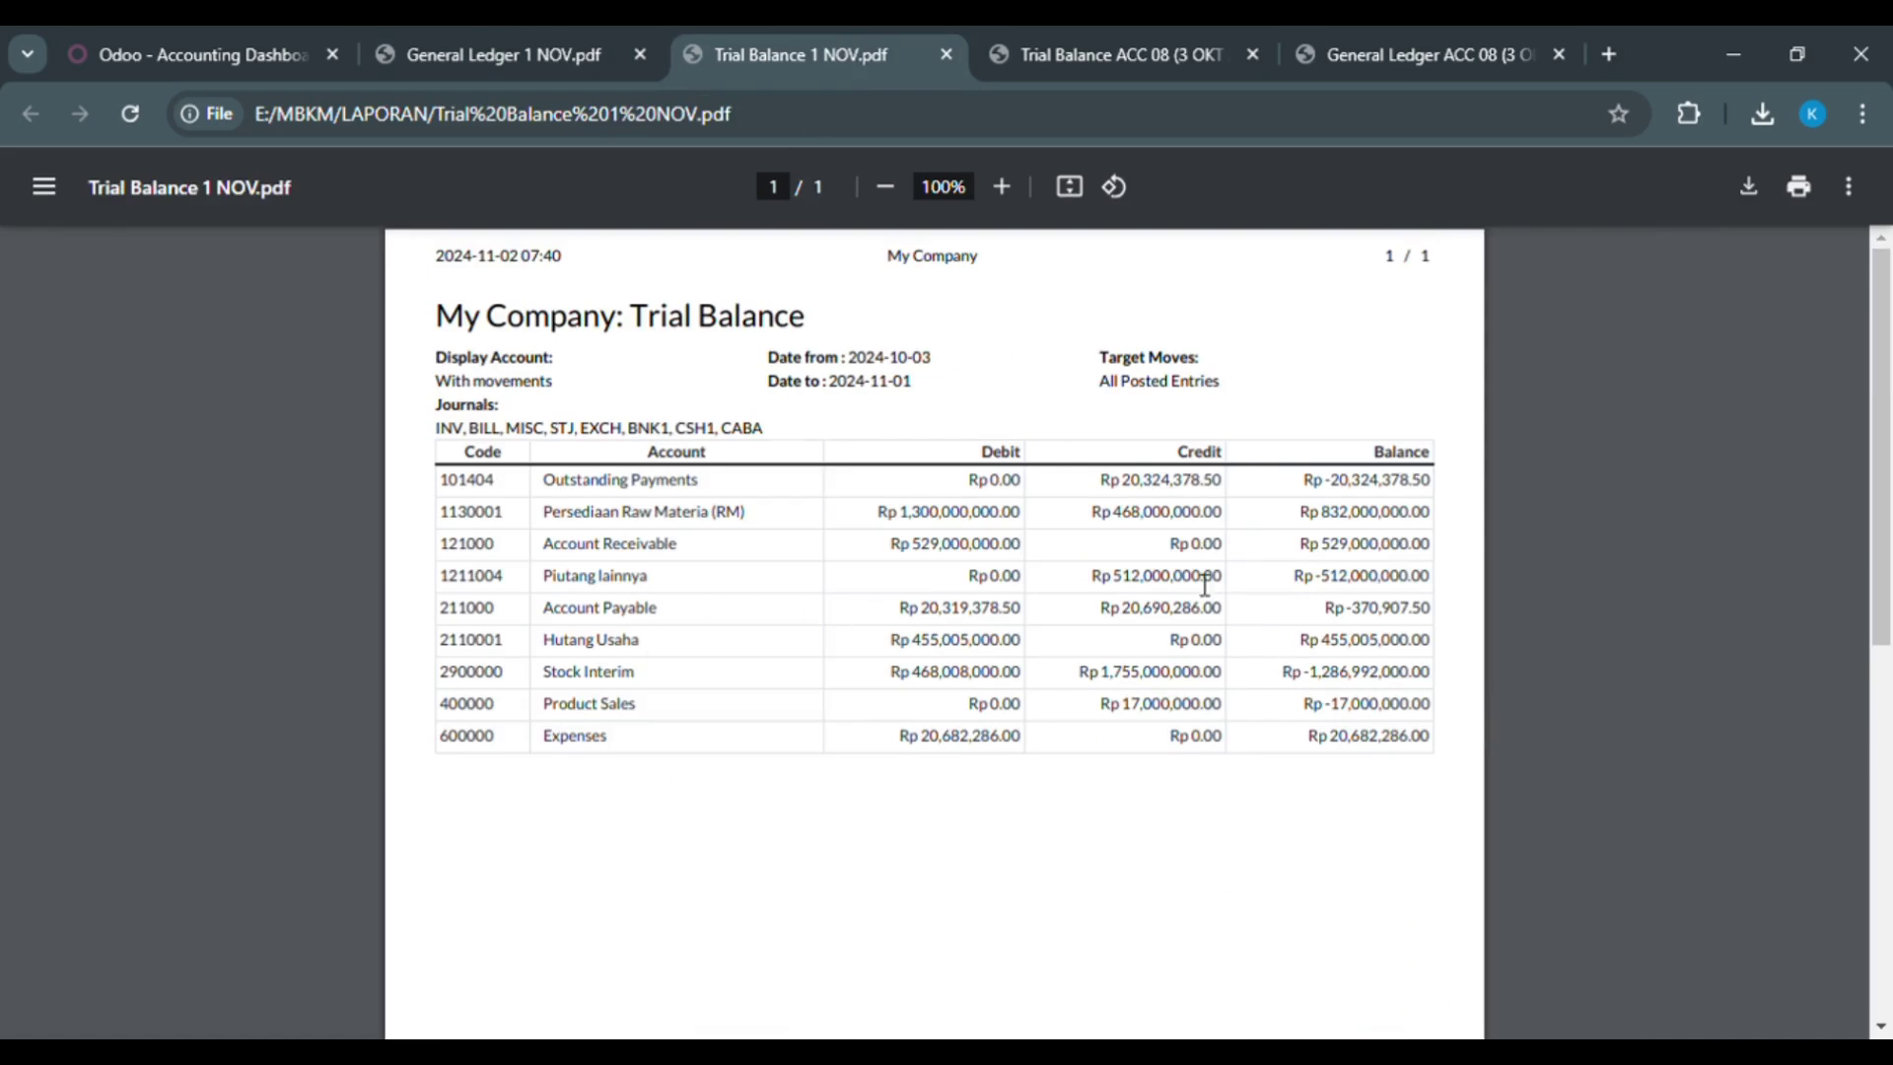
click(485, 31)
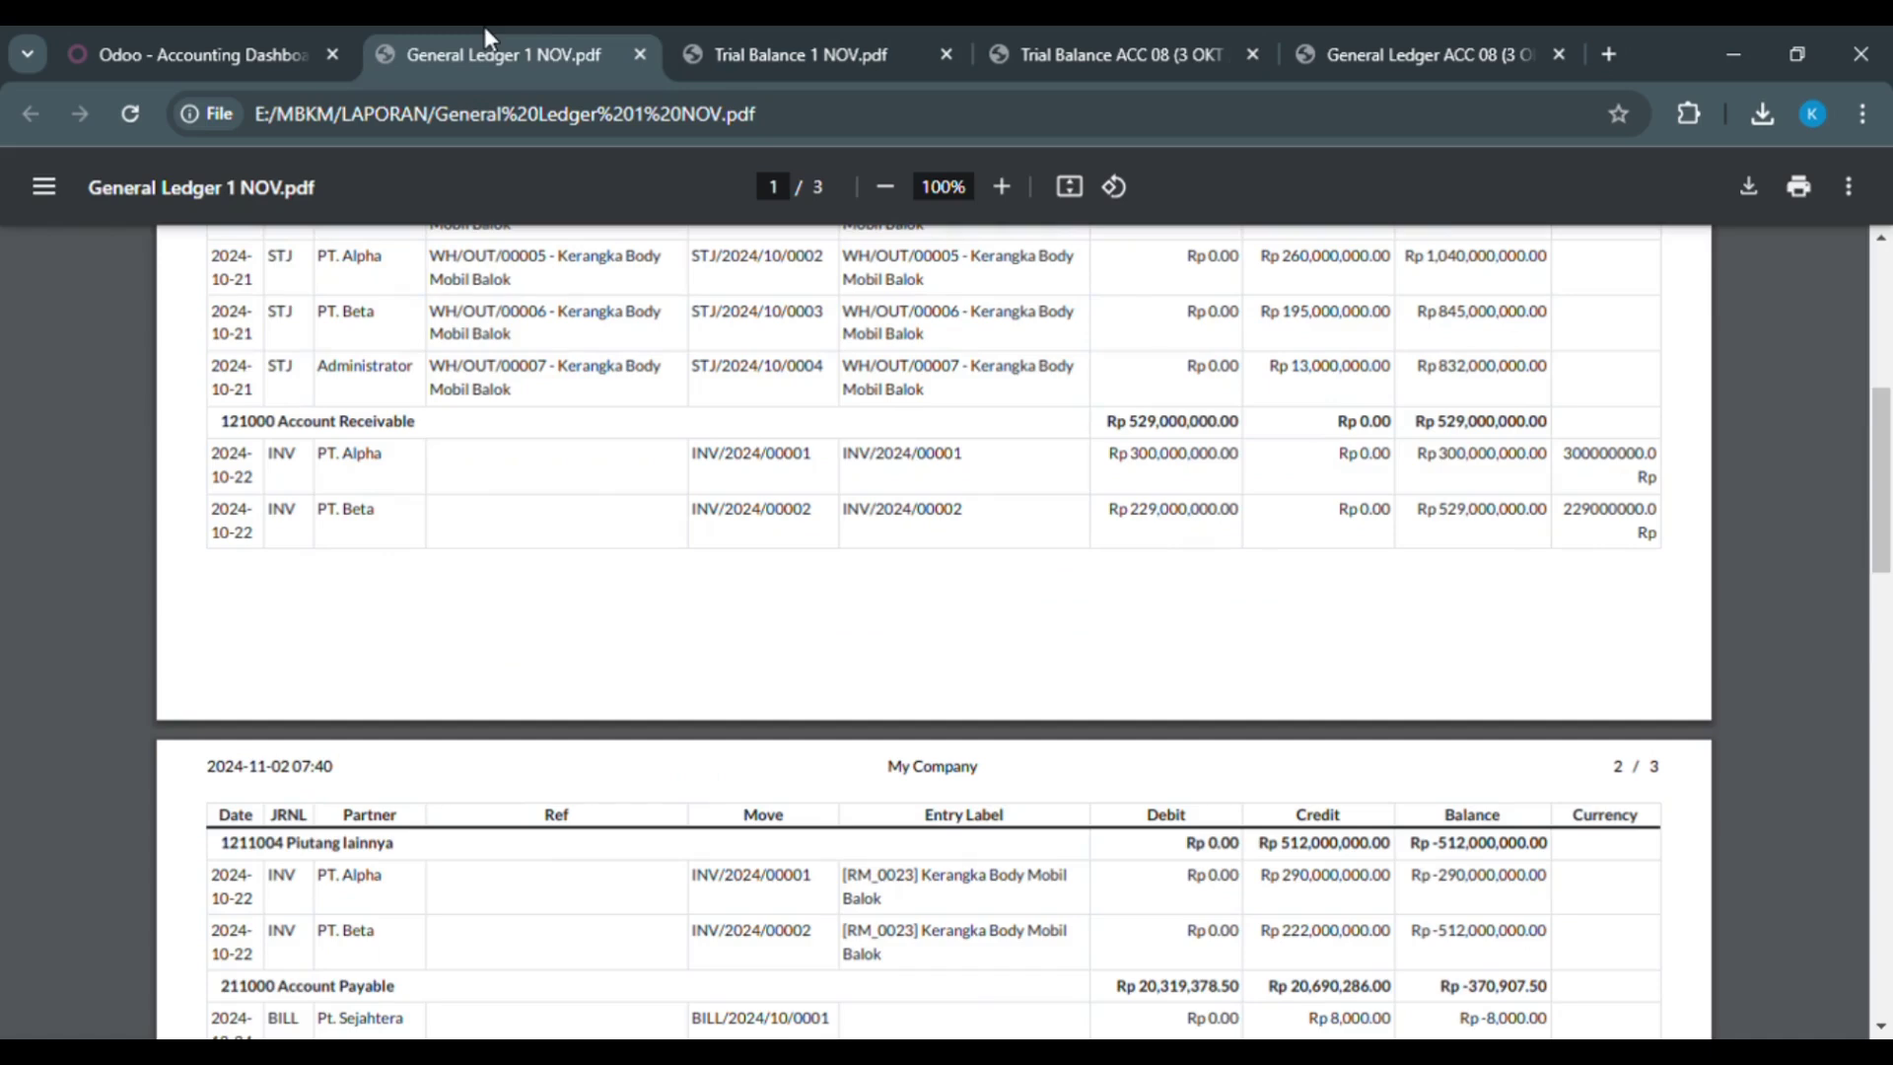
scroll(1231, 878, down, 4)
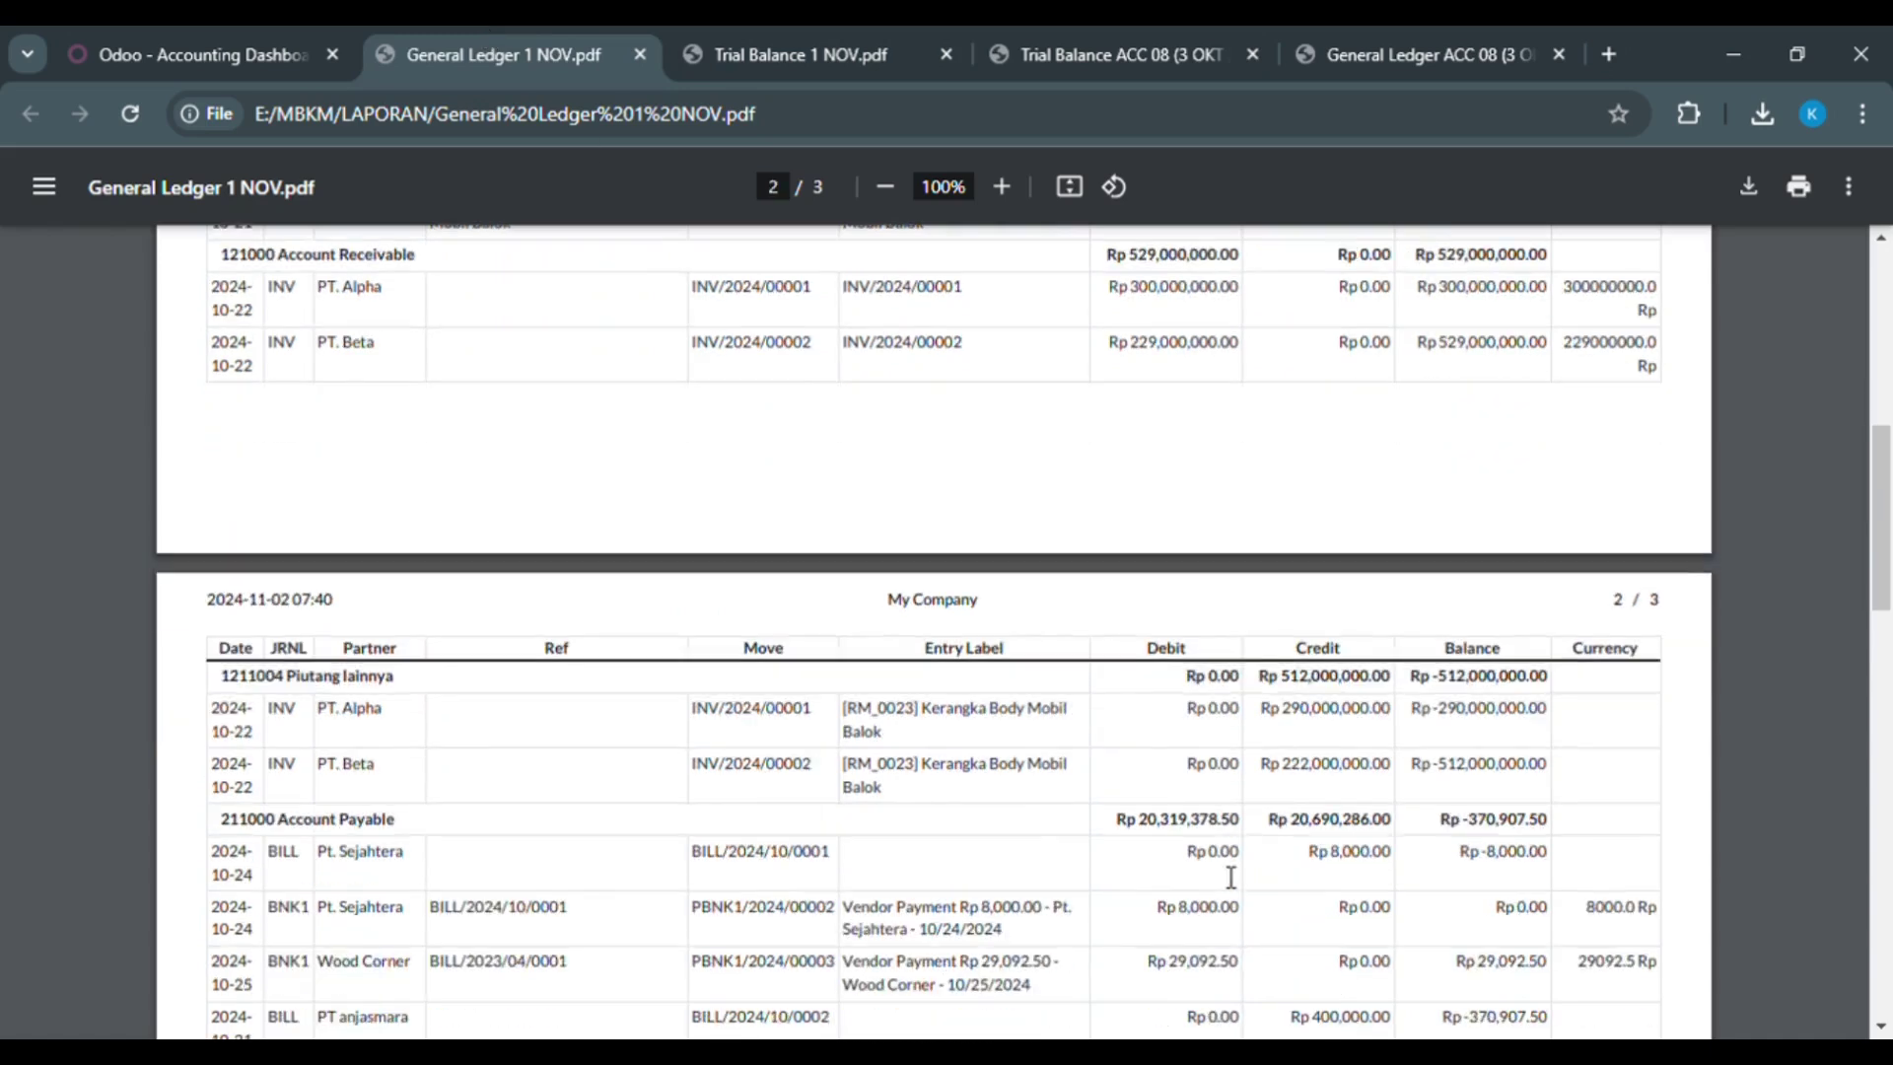
scroll(1230, 877, down, 1)
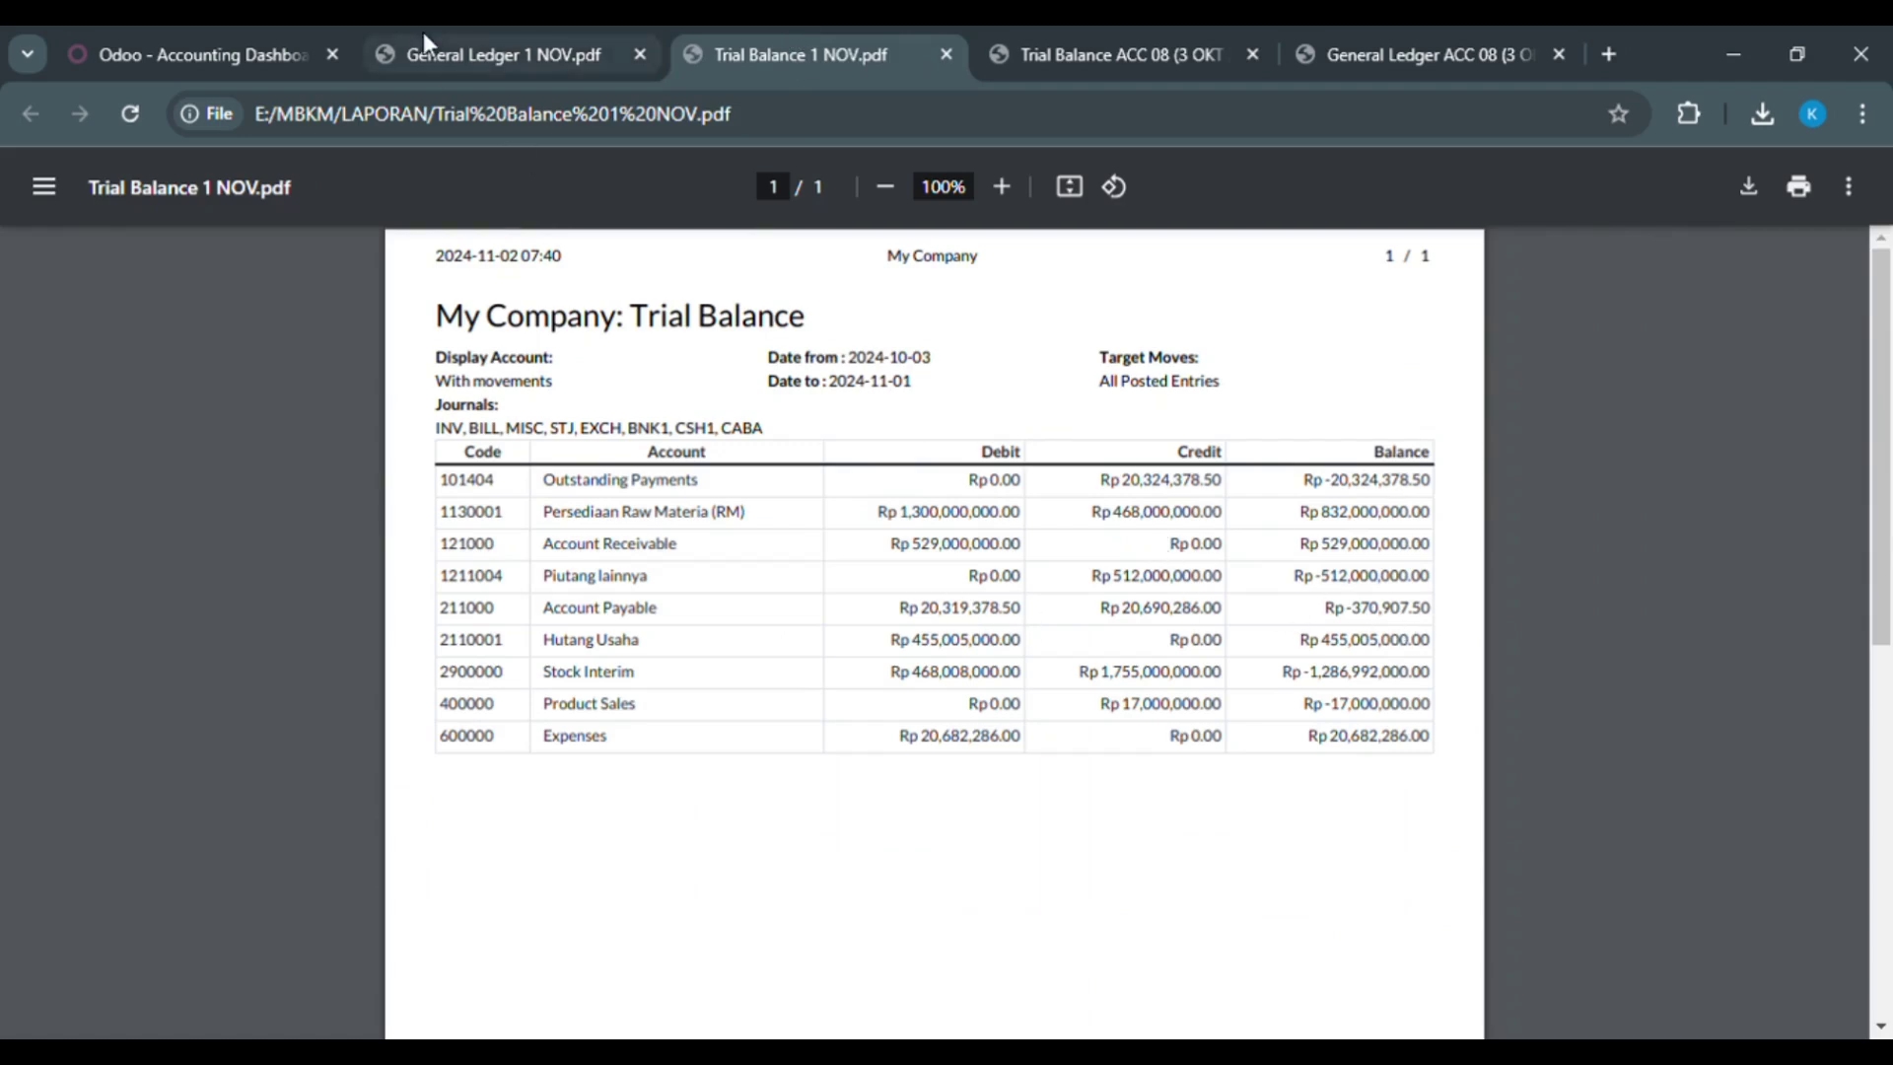
click(475, 59)
scroll(604, 593, down, 5)
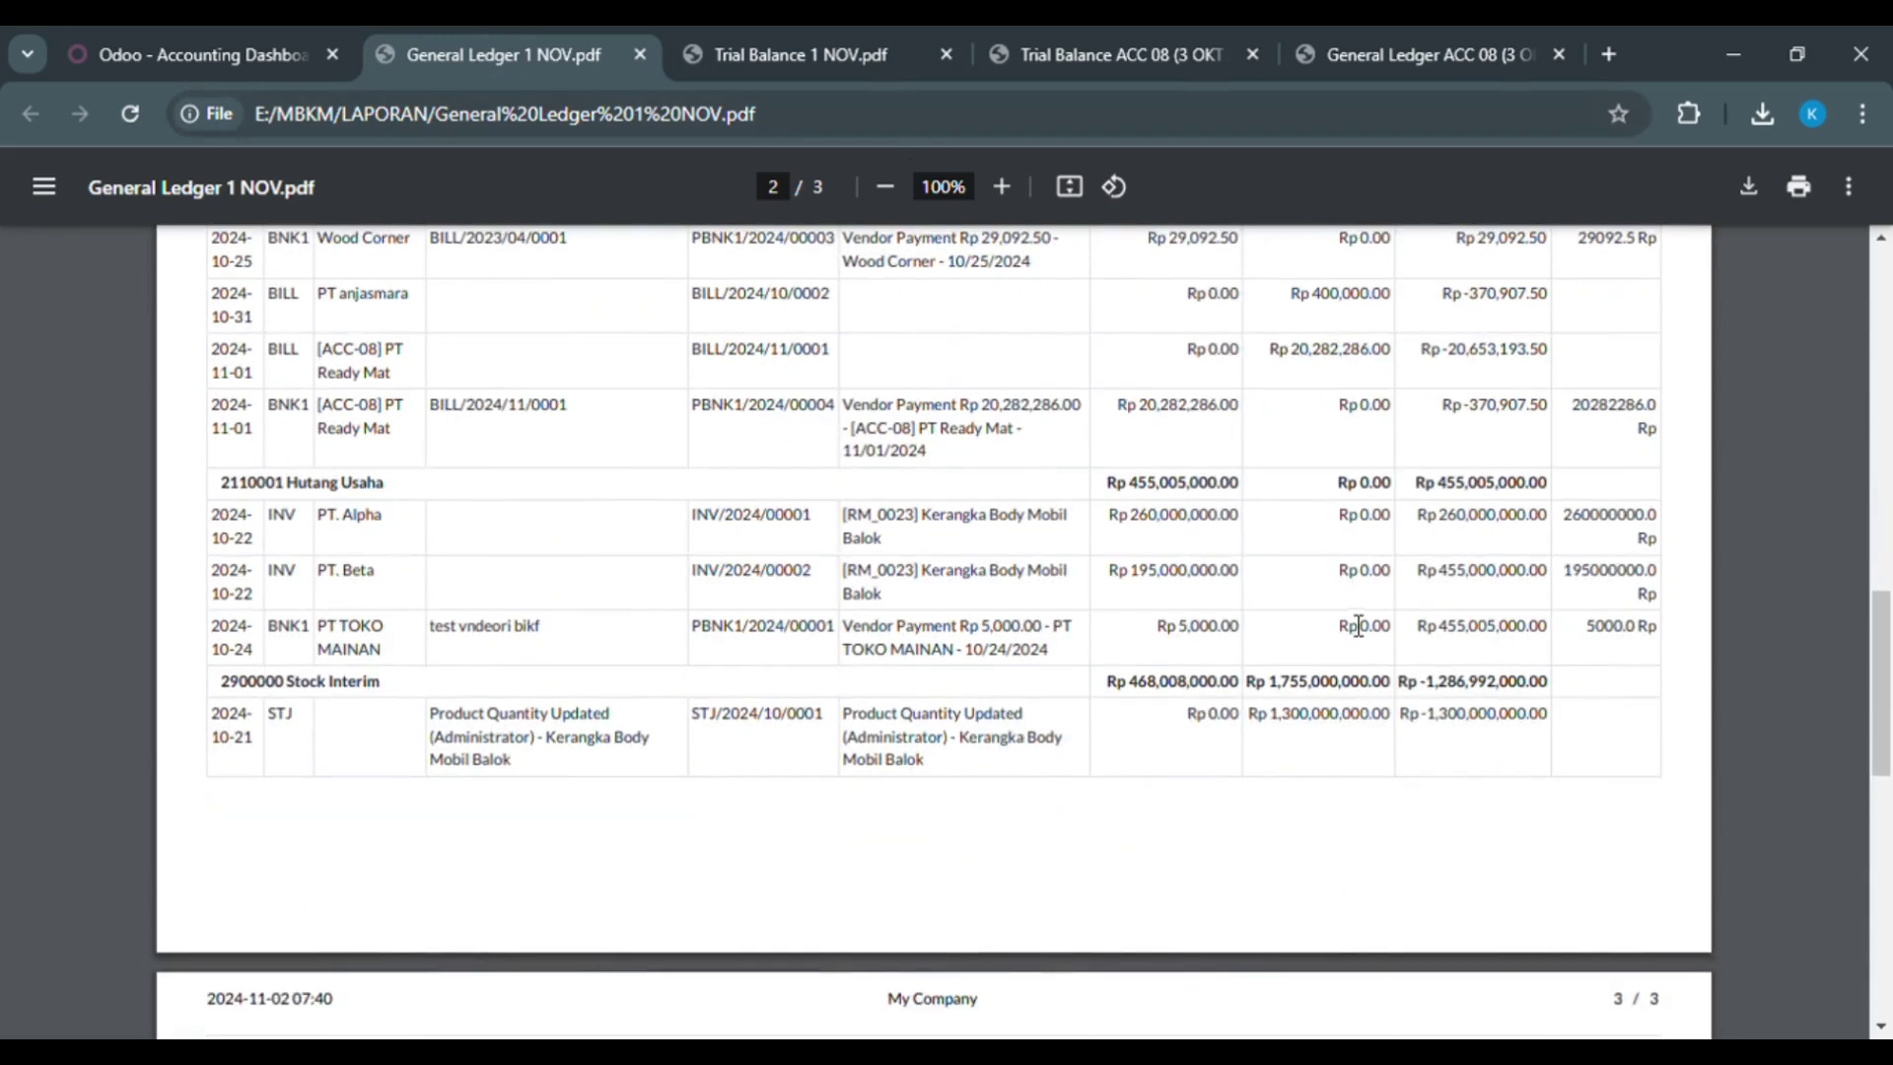
Step: Cross-check the ledger's page 3 against the Trial Balance 1 NOV, ending on Account Payable 211000
click(757, 42)
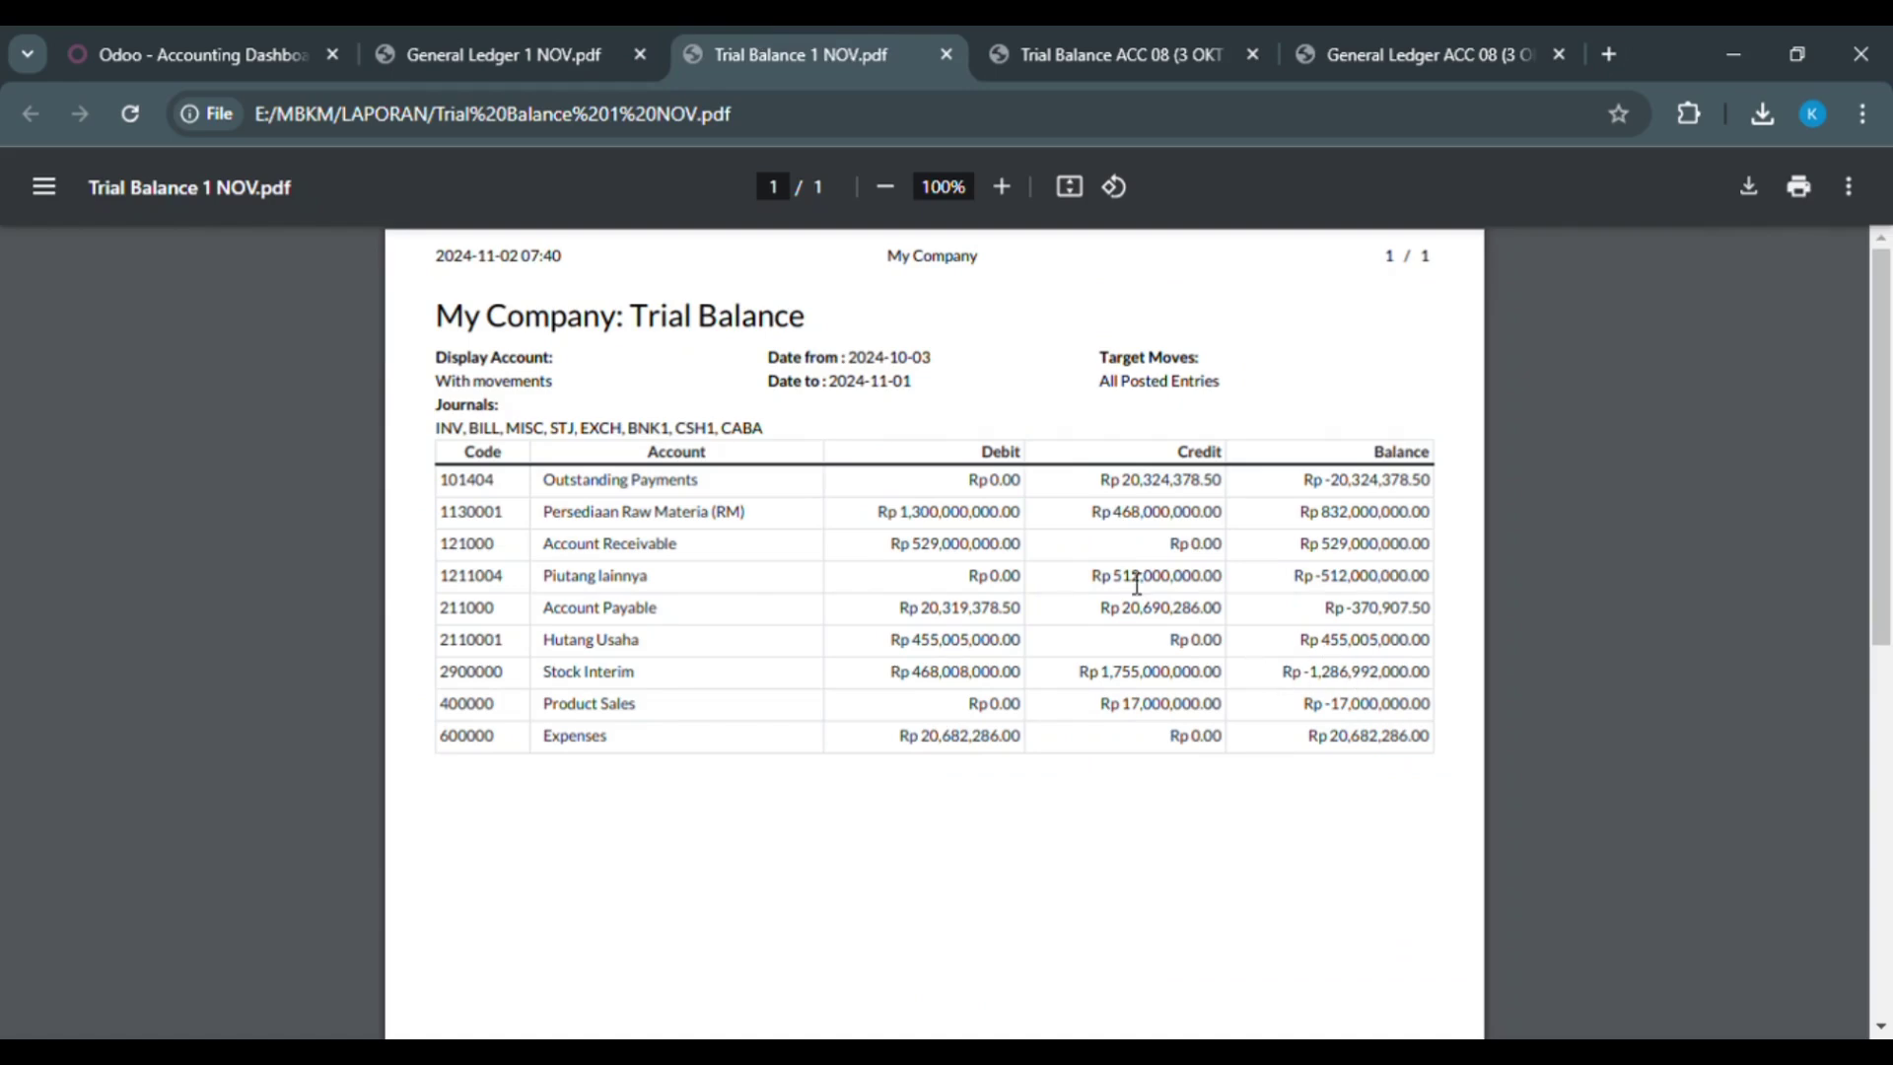
click(582, 55)
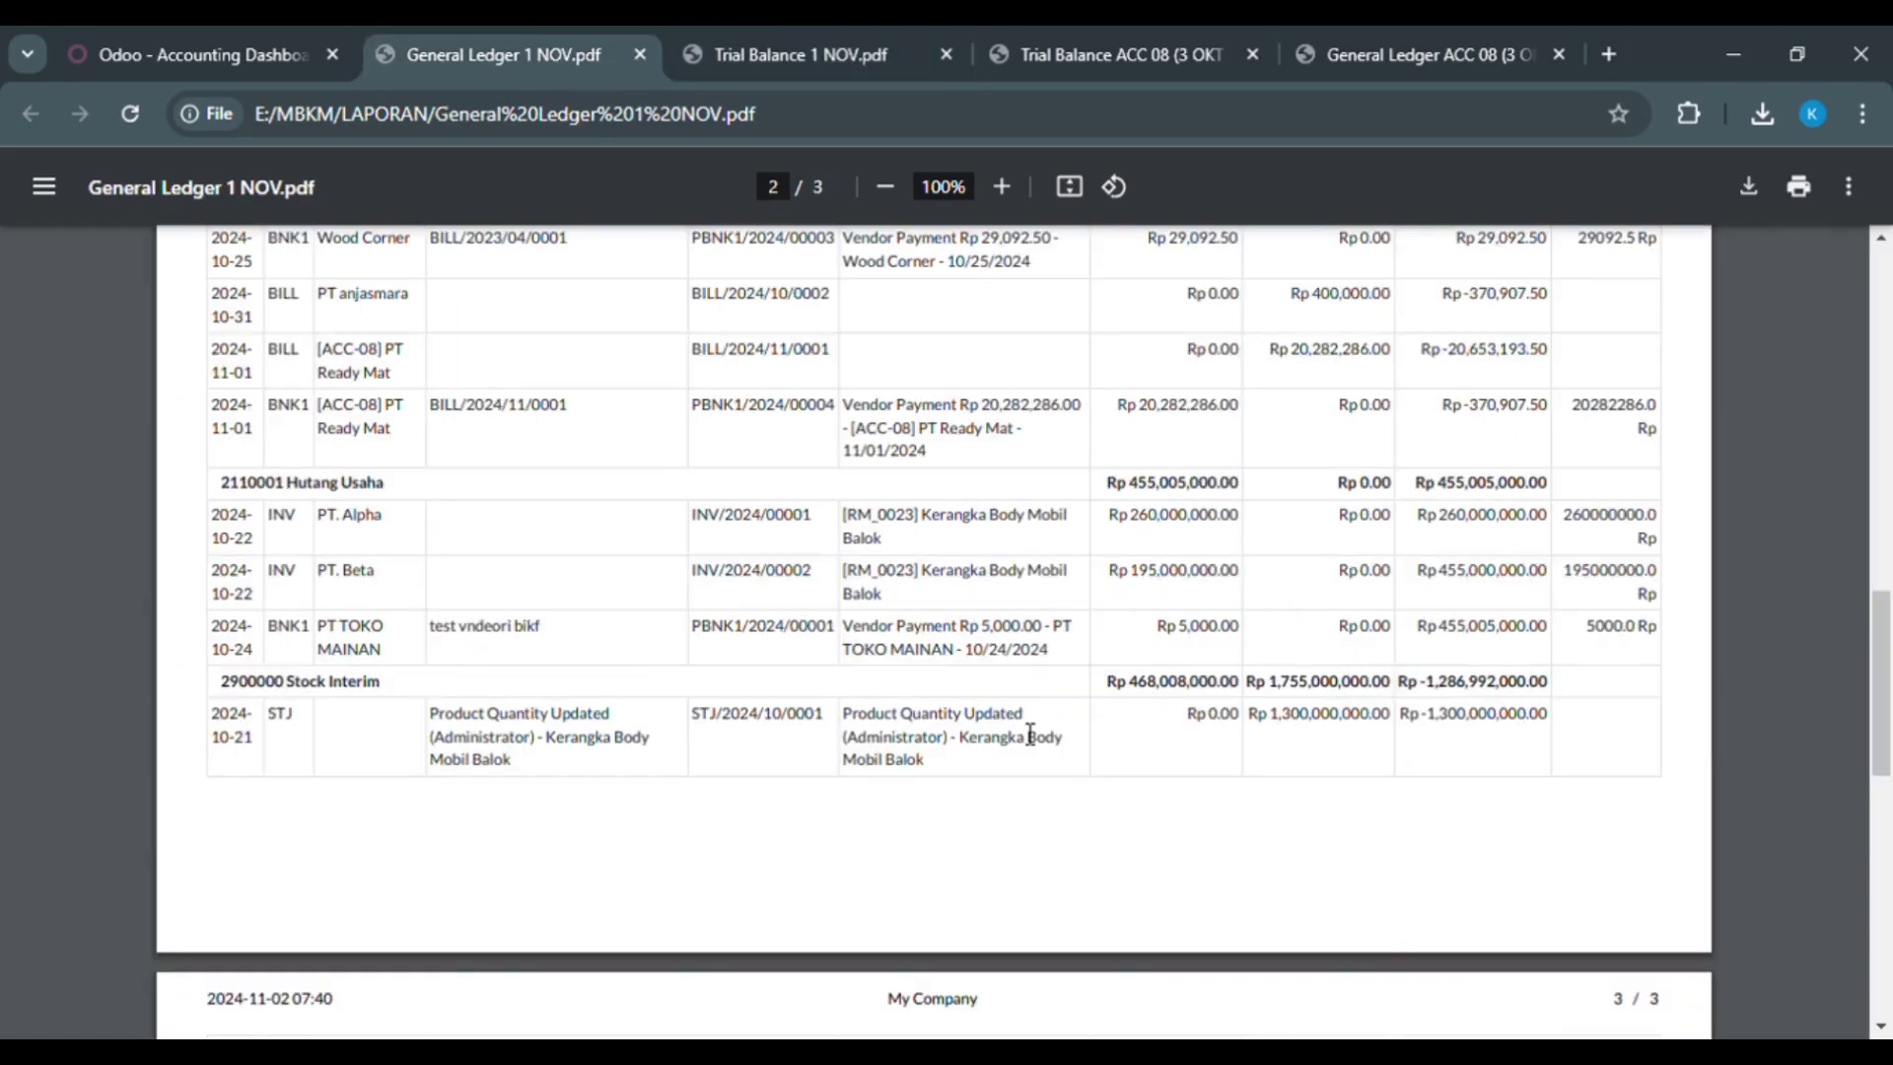
scroll(1029, 735, down, 7)
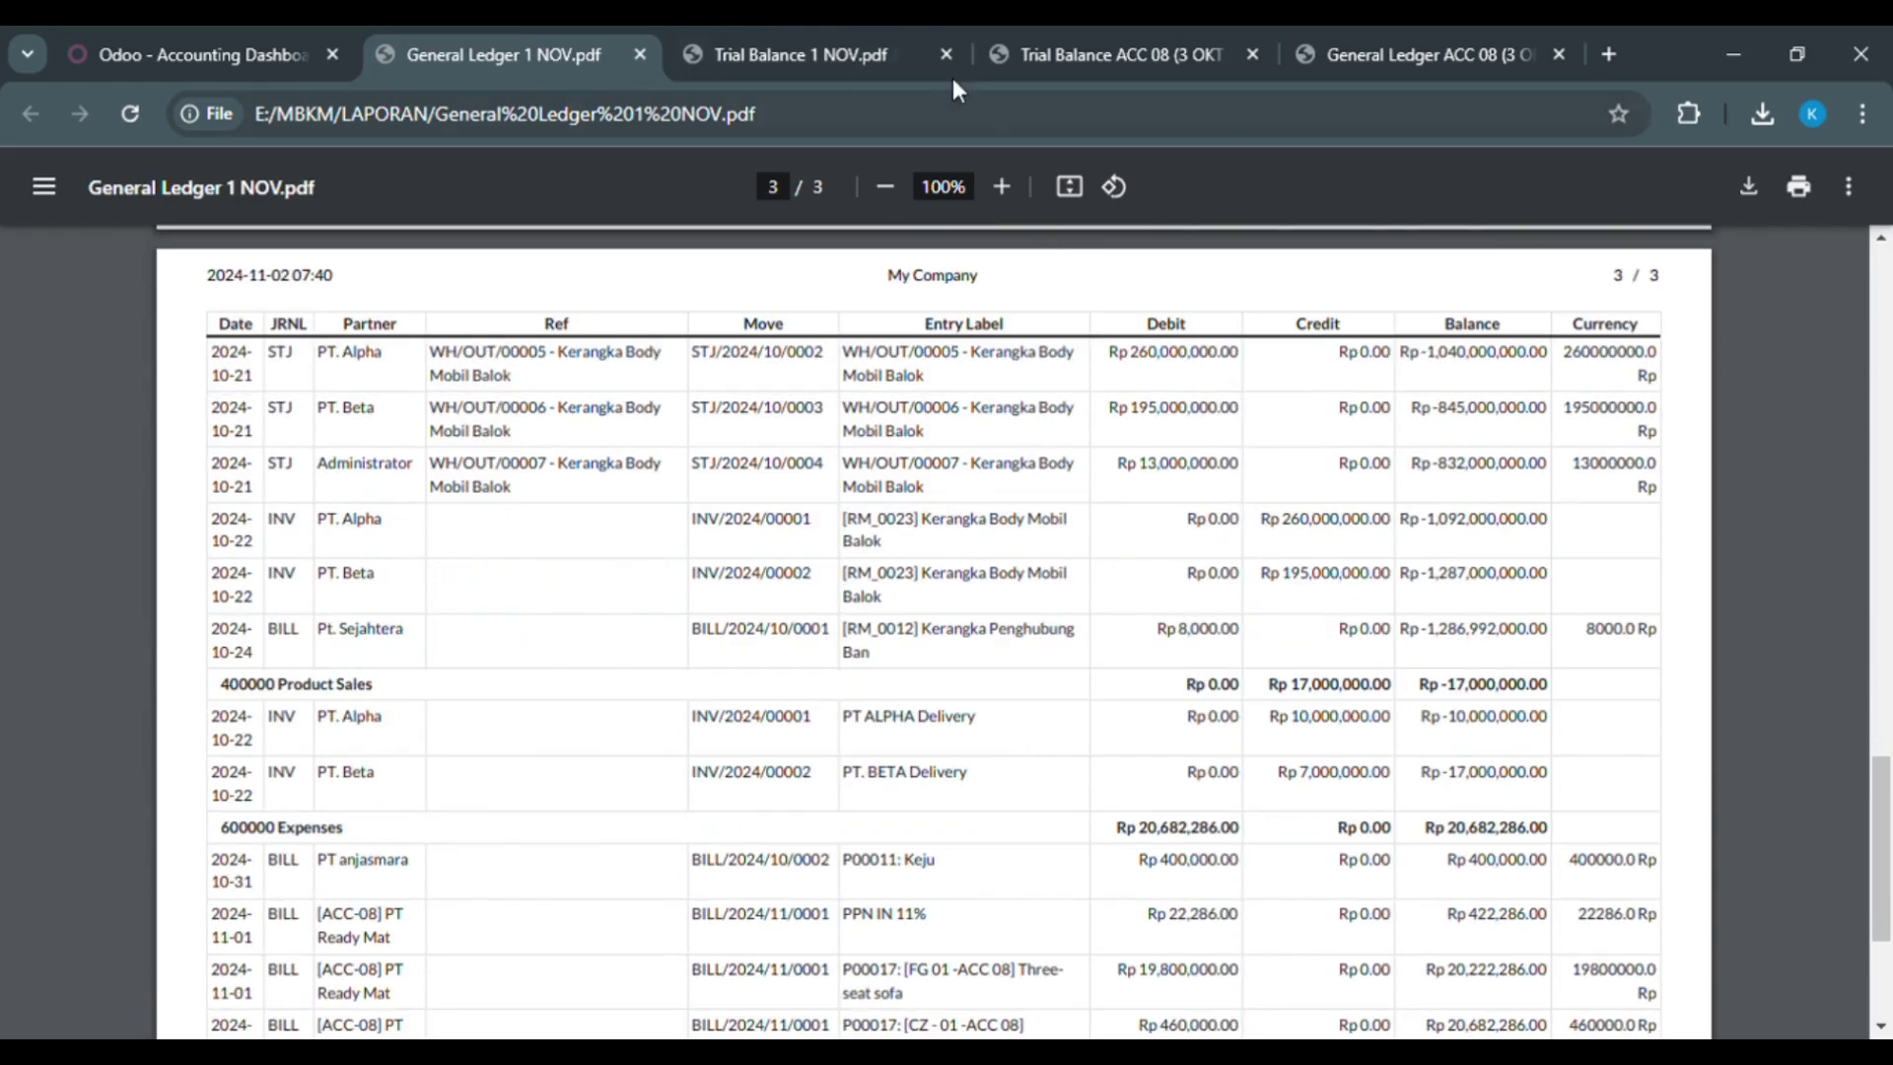
click(846, 40)
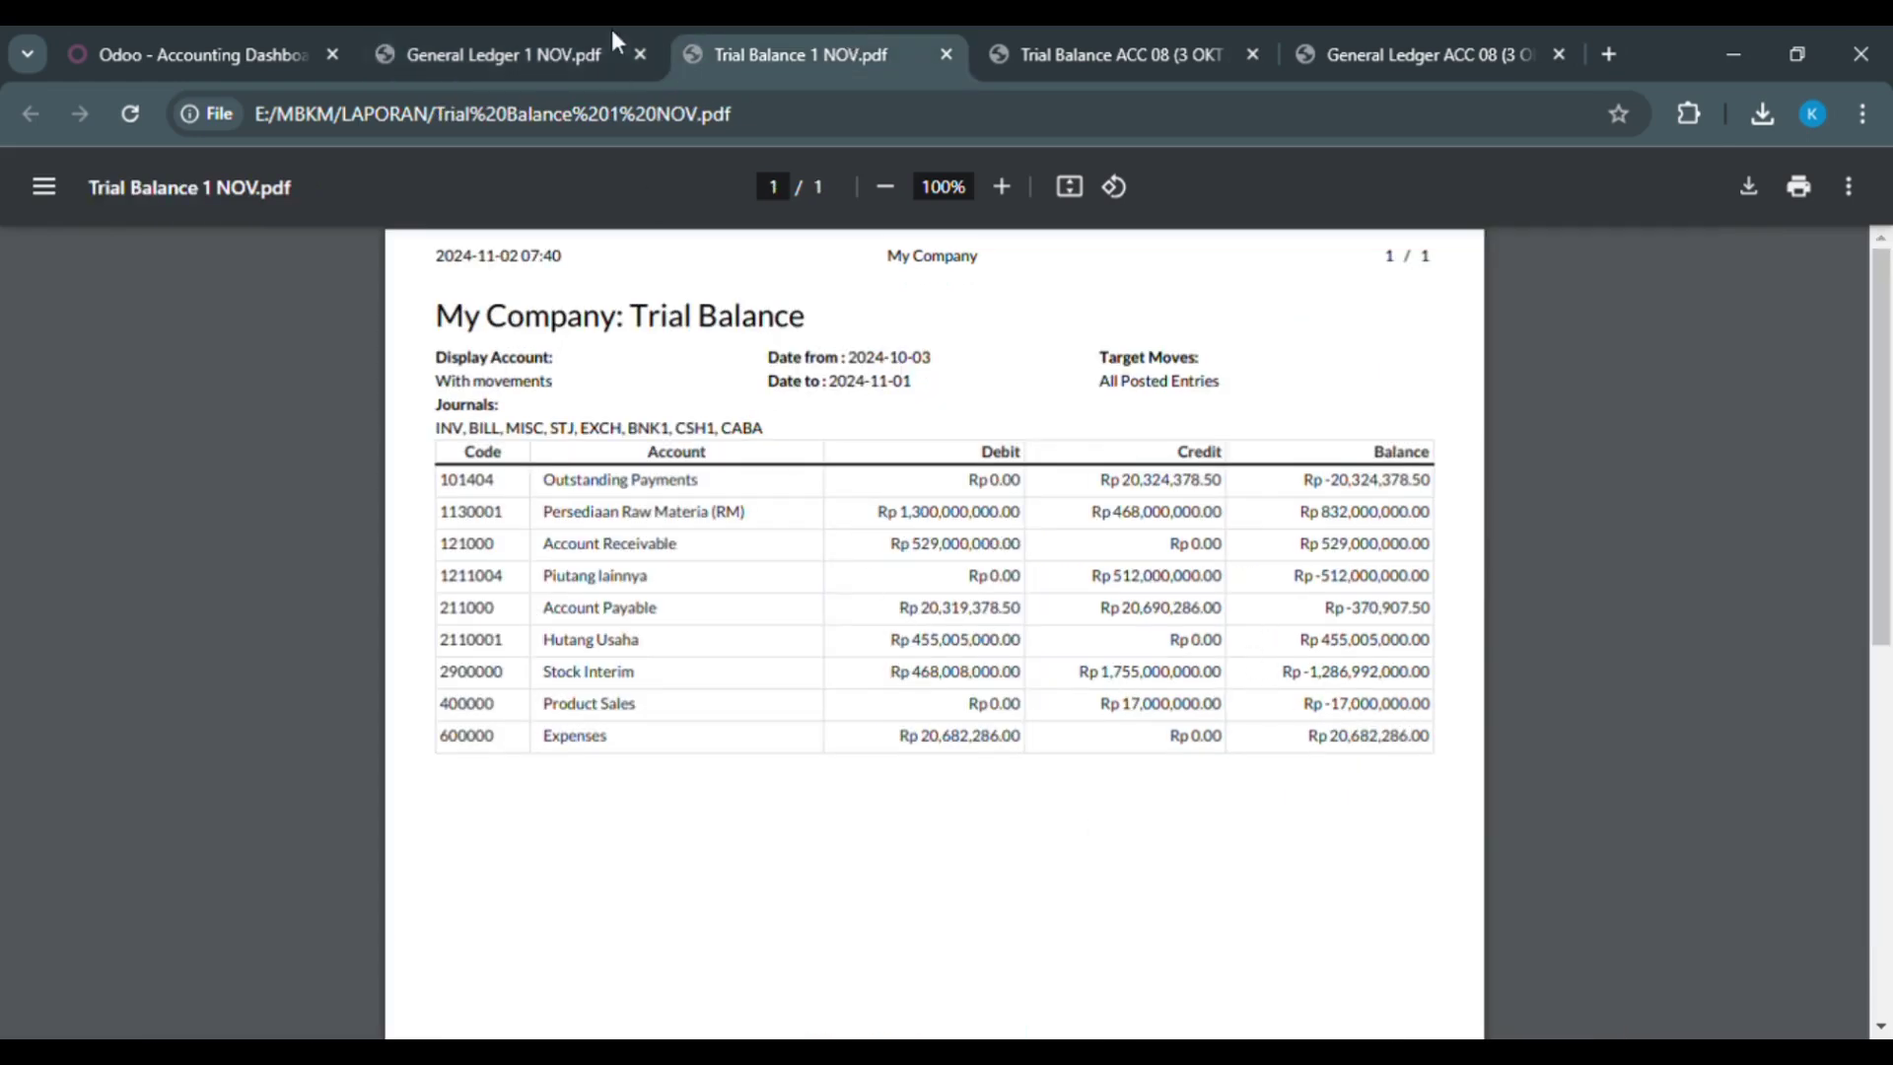
click(518, 26)
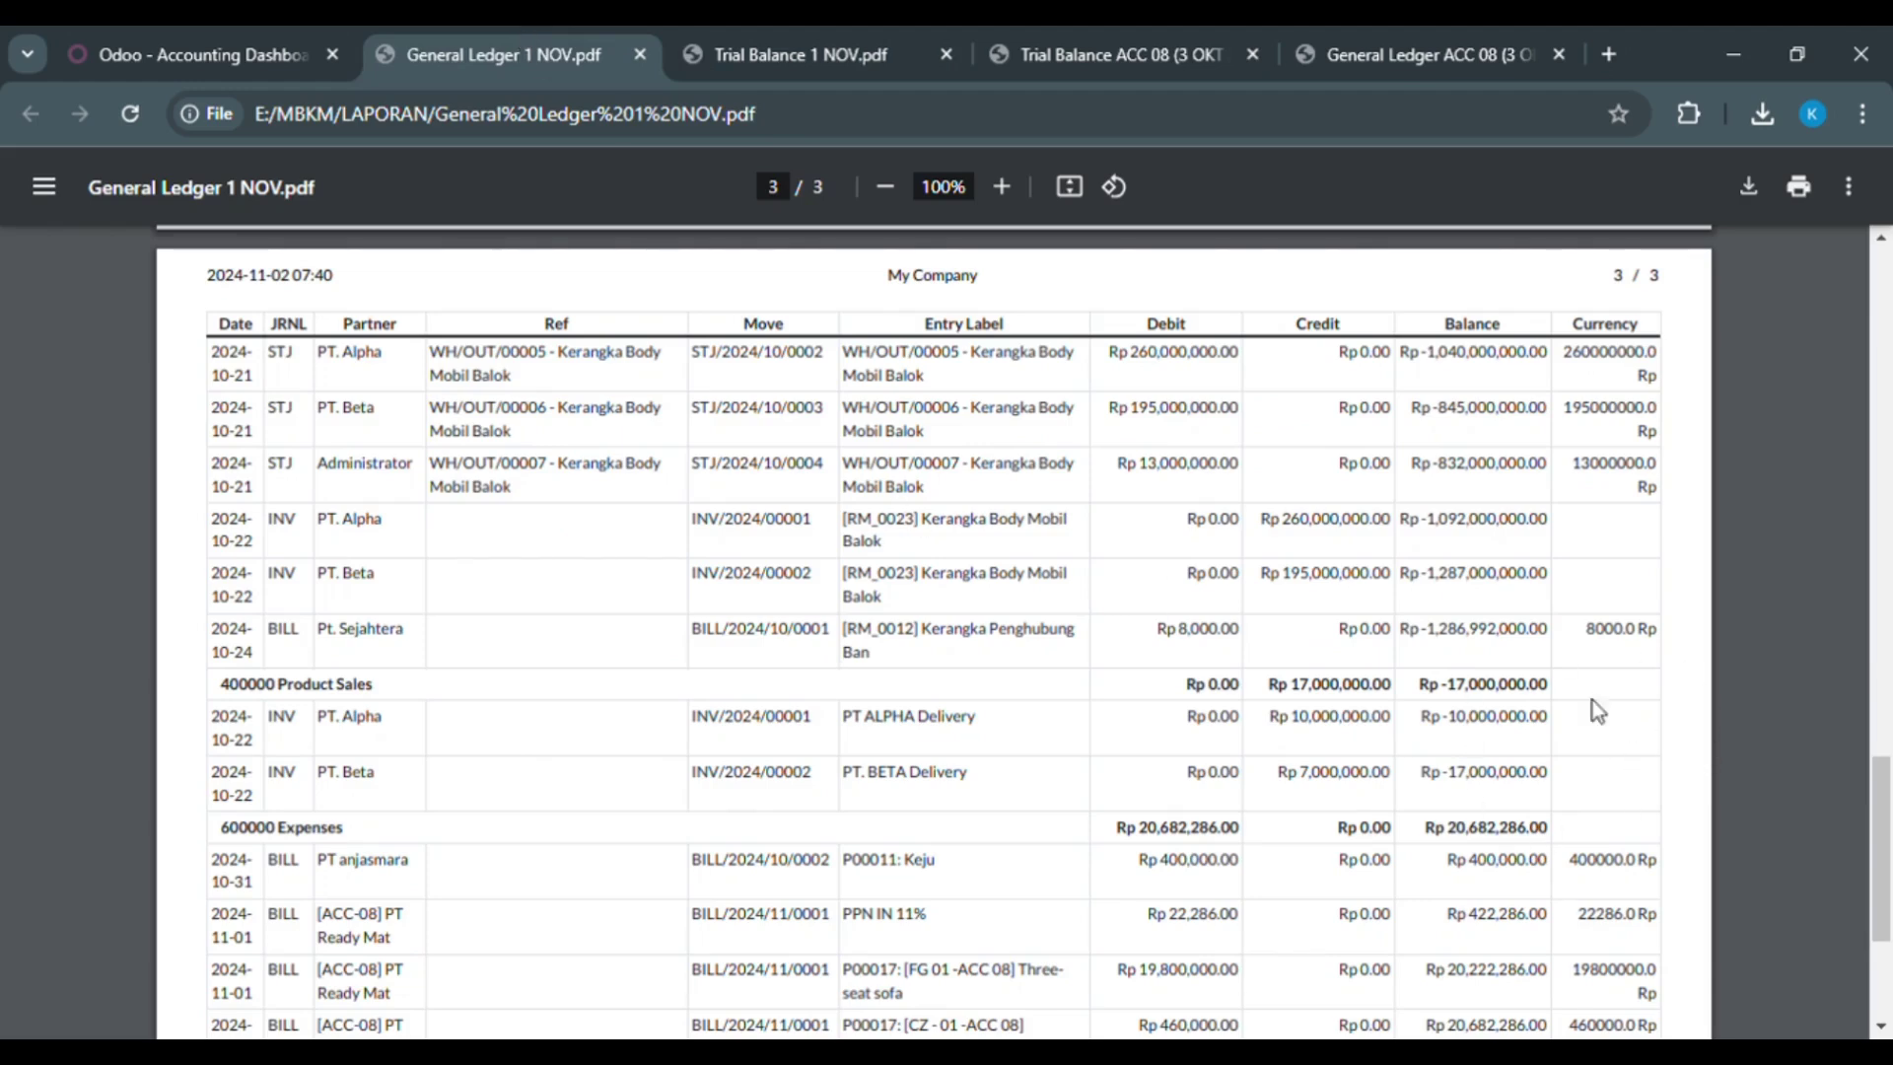
click(905, 39)
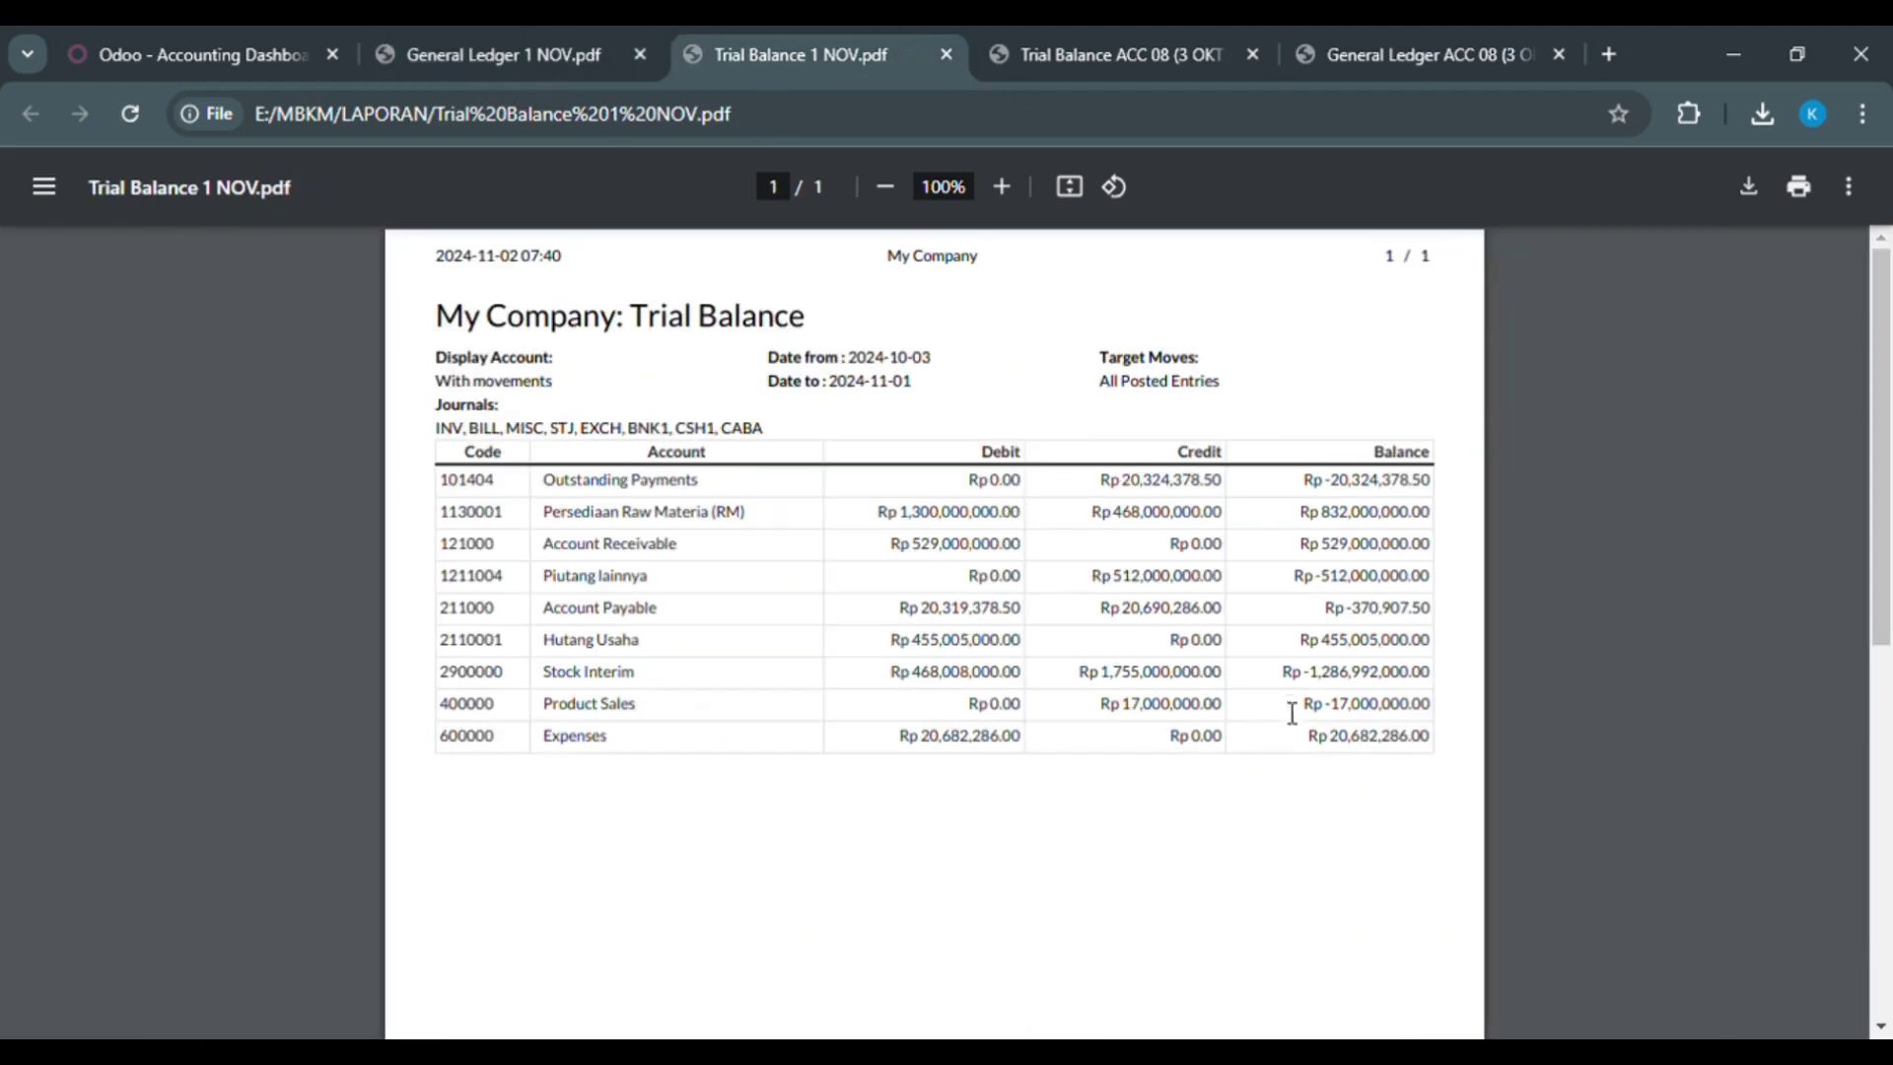
click(441, 38)
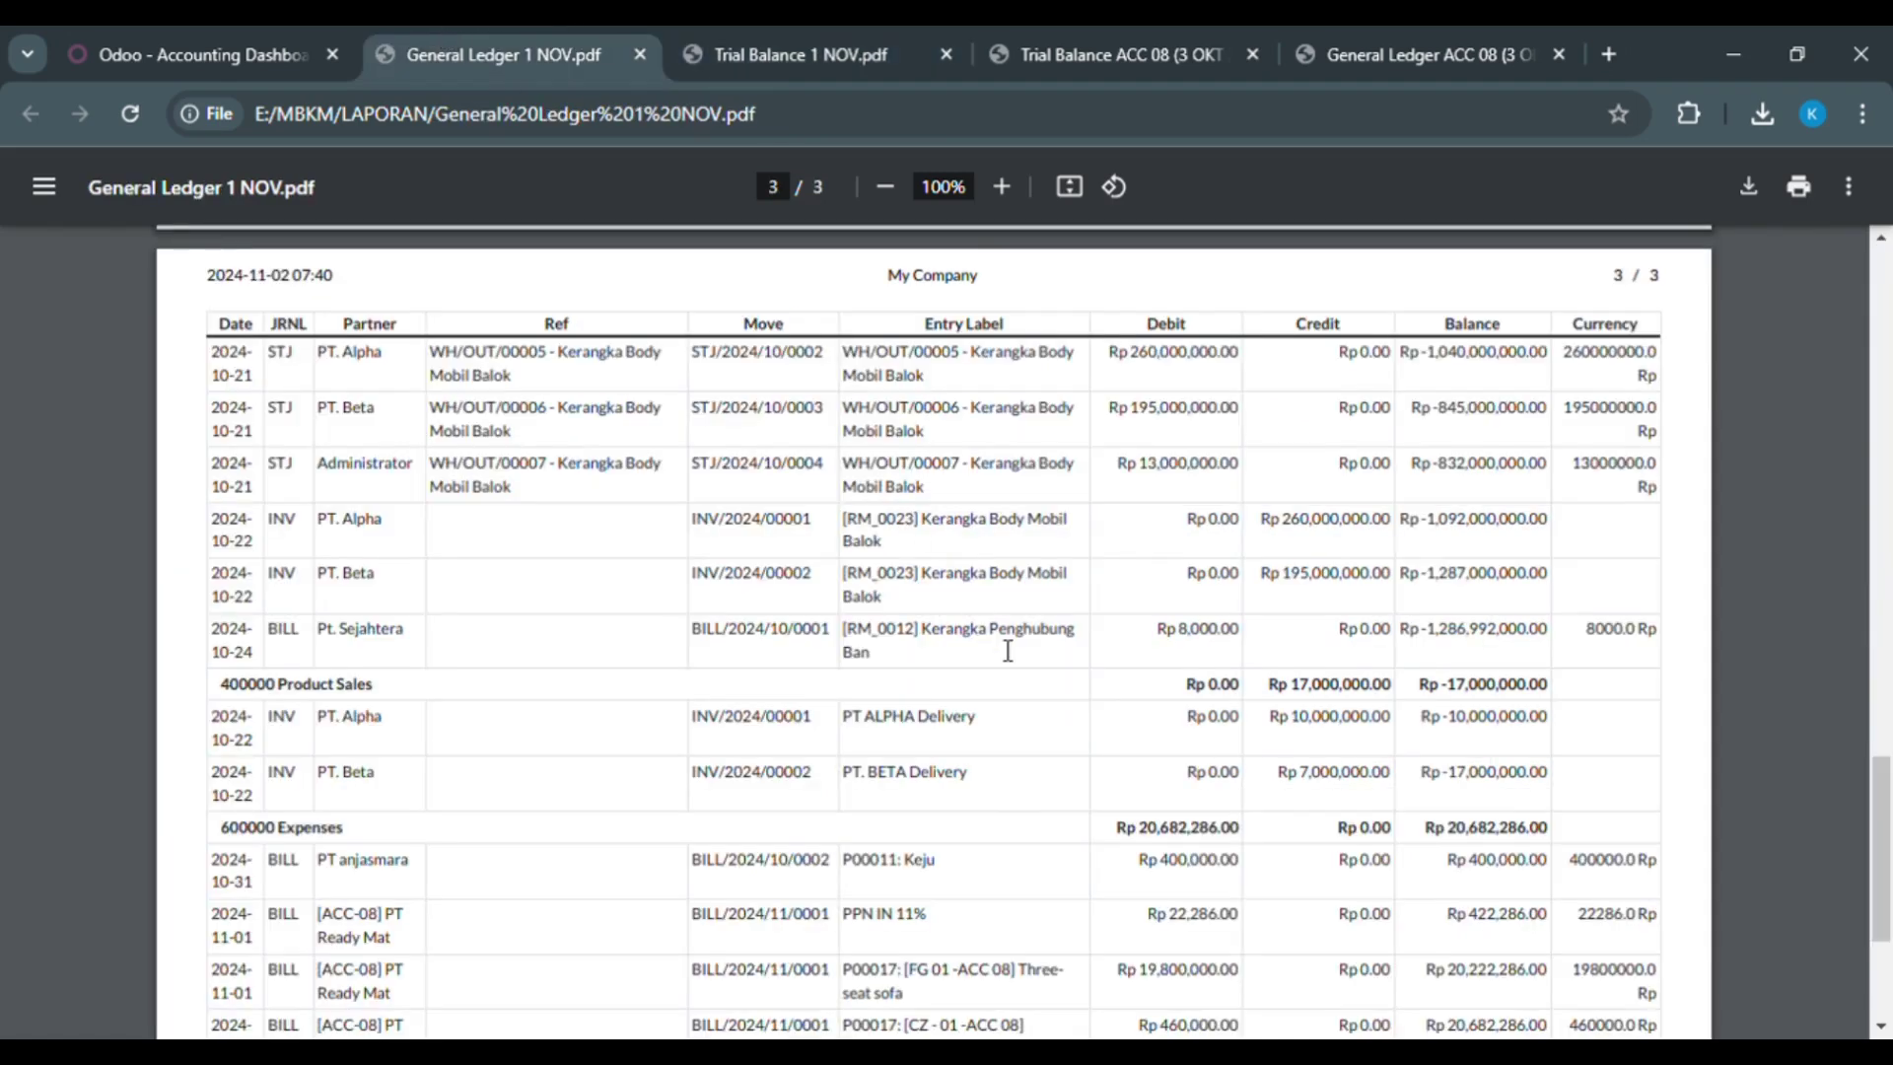
scroll(1008, 650, down, 1)
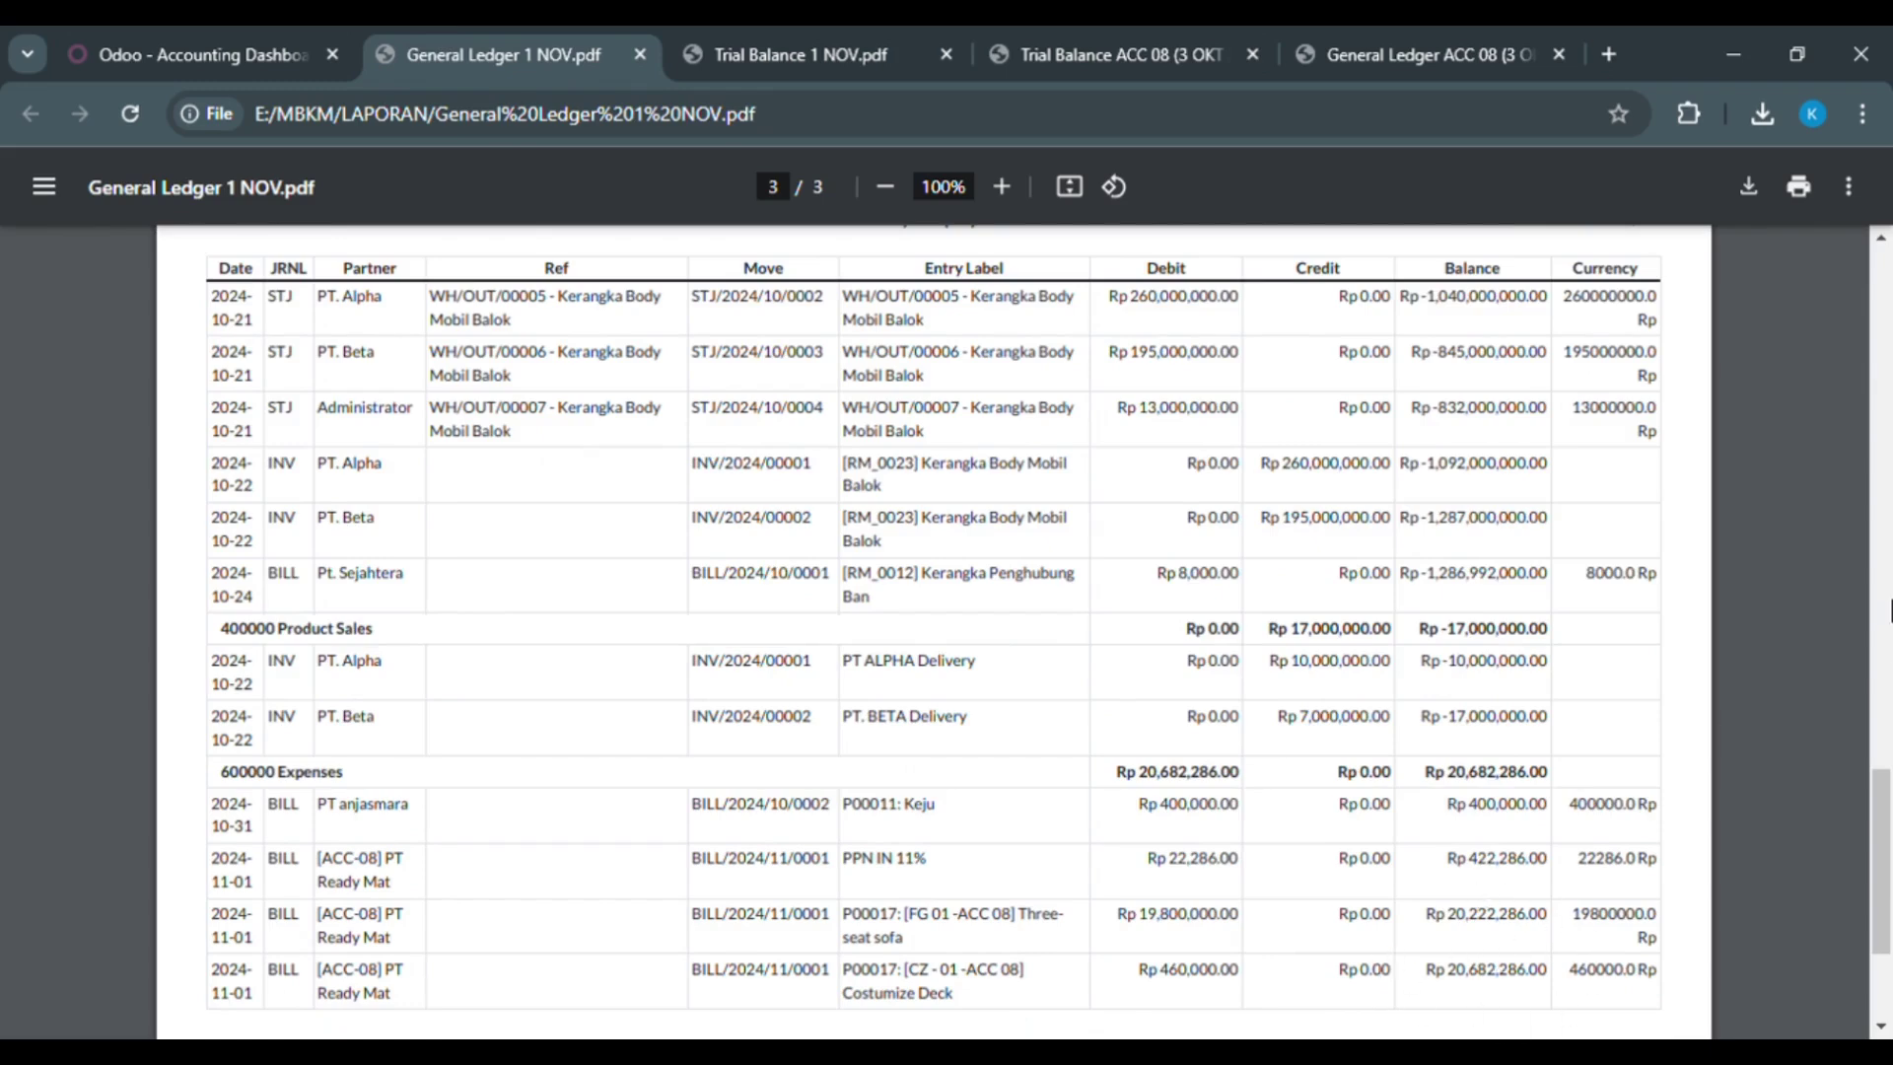
drag(1888, 818, 1839, 197)
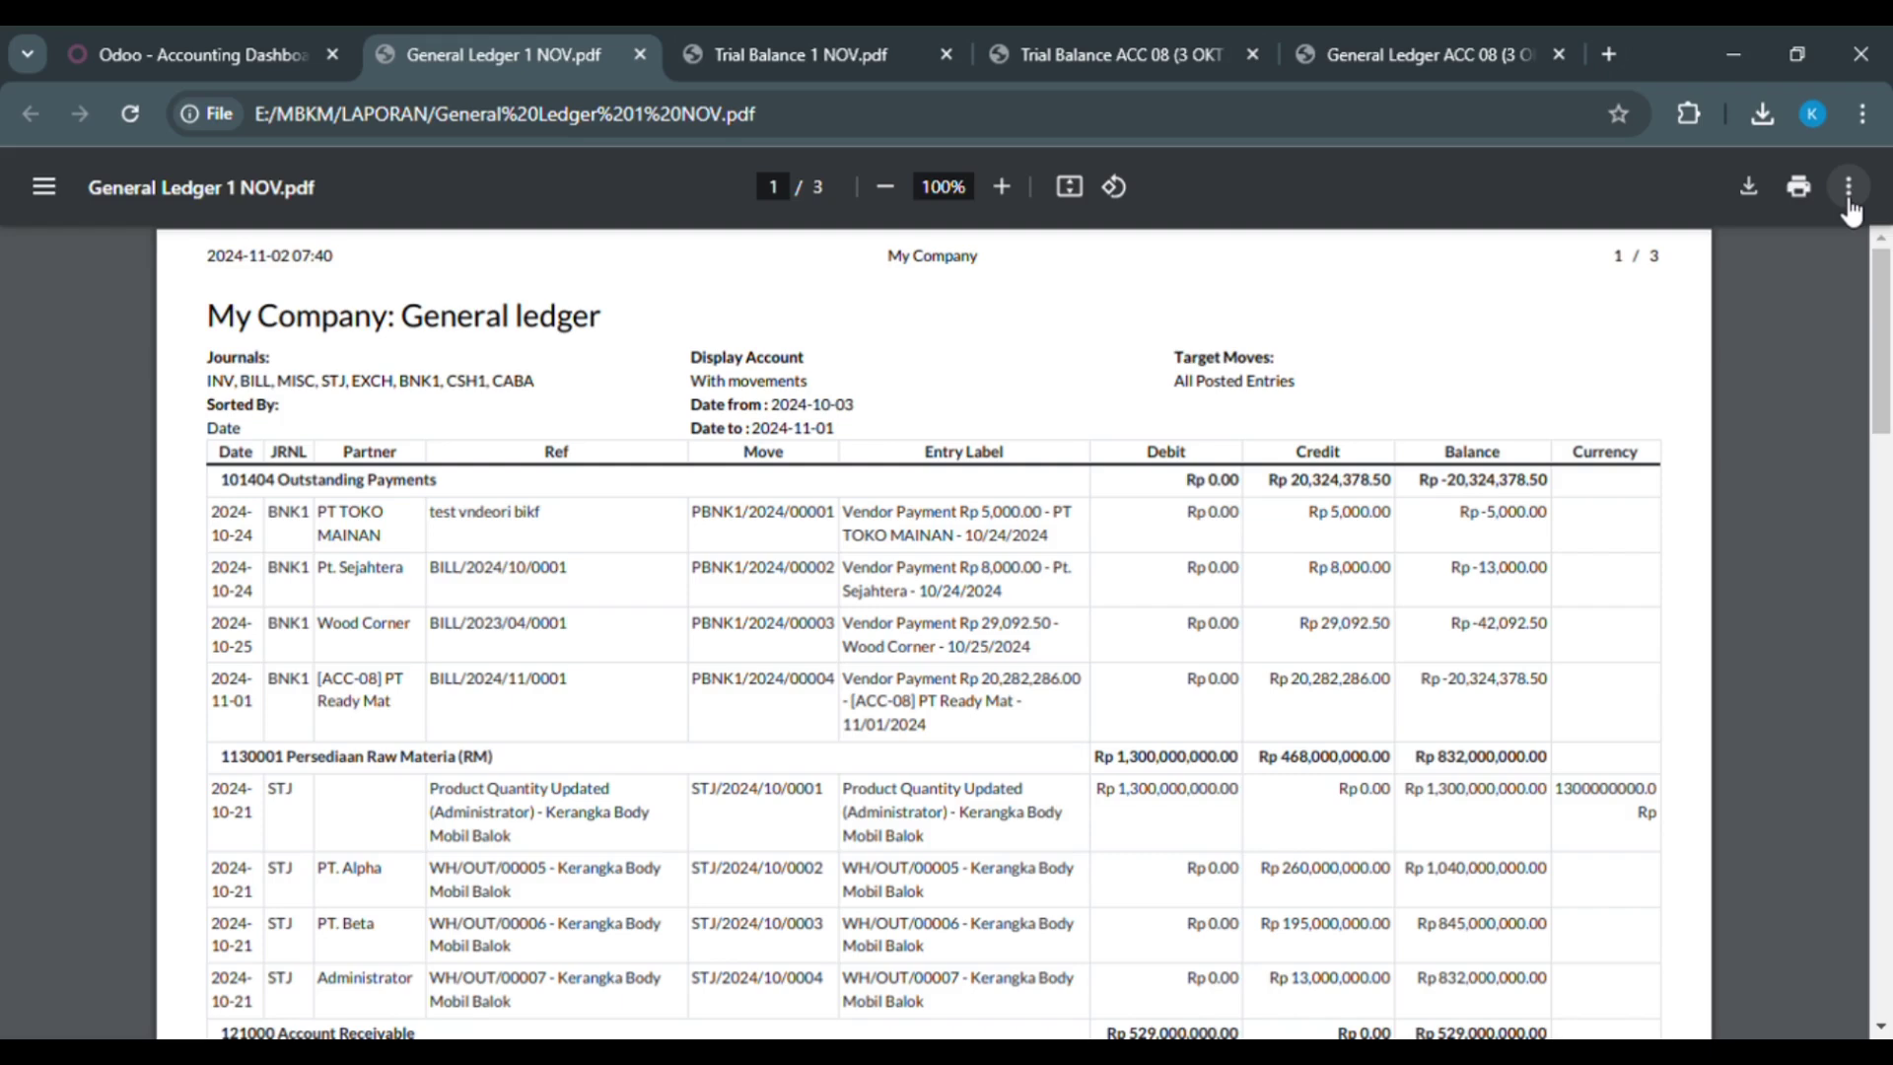
click(883, 36)
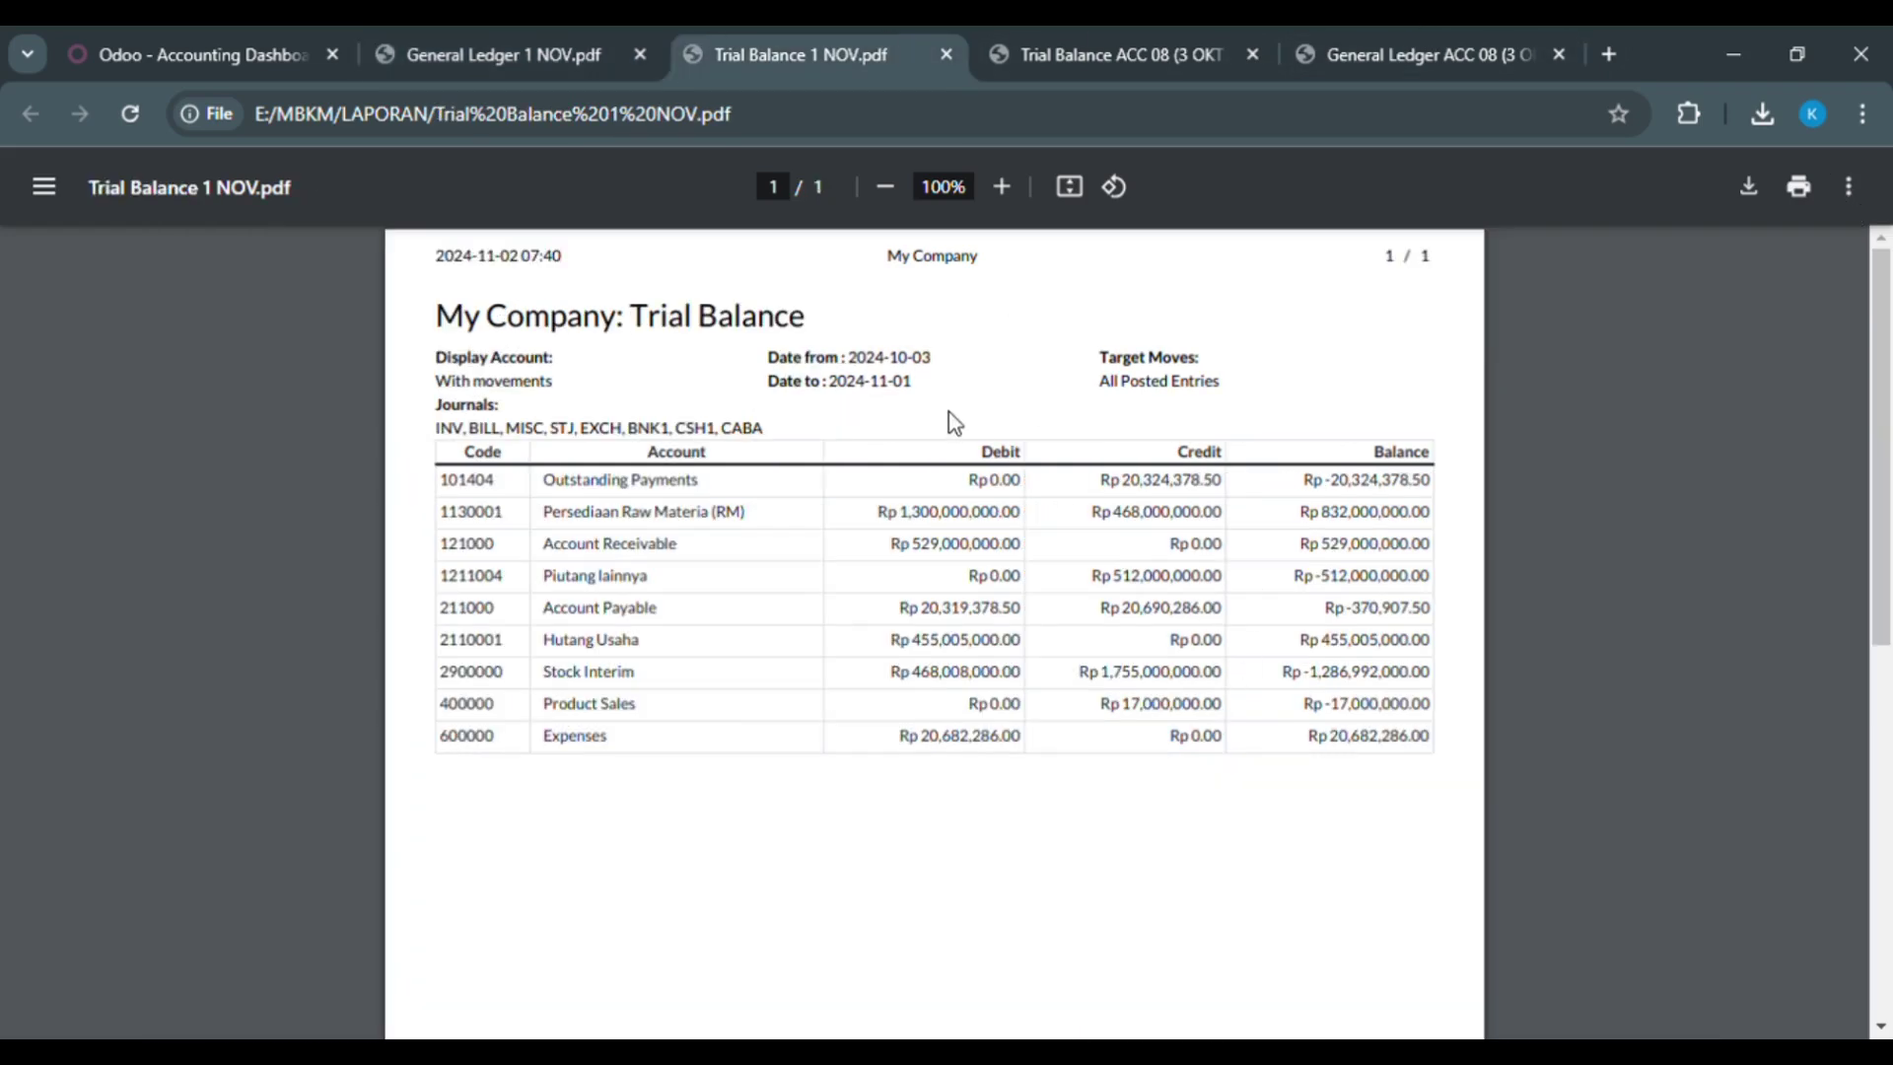